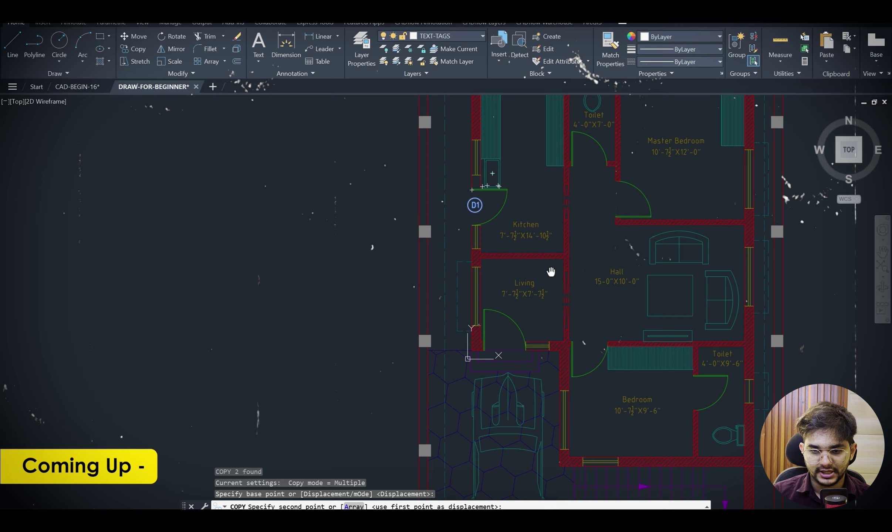
# Copy the D1 door tag to the living room entrance door, the bedroom door and the adjoining toilet door.
pyautogui.scroll(5, 473, 201)
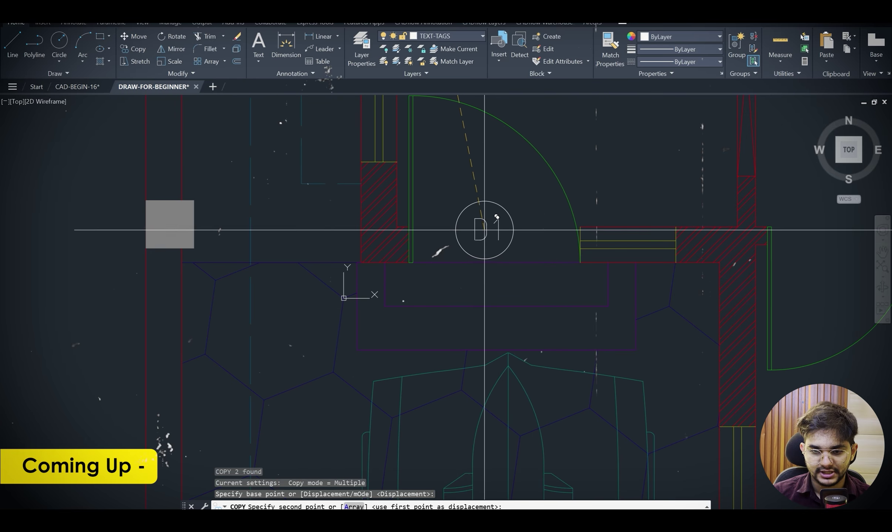
pyautogui.click(490, 229)
pyautogui.scroll(-3, 490, 230)
pyautogui.scroll(3, 607, 259)
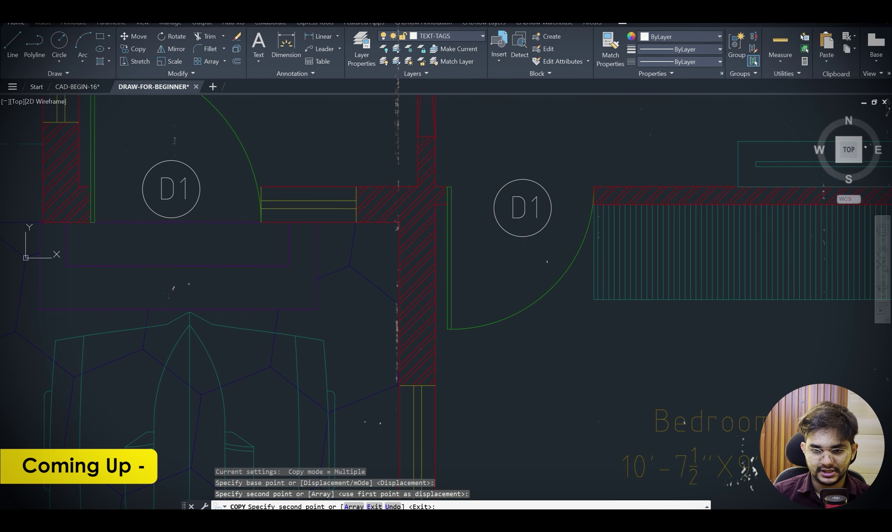
pyautogui.click(522, 208)
pyautogui.scroll(-2, 590, 258)
pyautogui.moveTo(591, 259); pyautogui.dragTo(346, 193, button='middle')
pyautogui.scroll(2, 616, 248)
pyautogui.click(562, 296)
pyautogui.scroll(-4, 453, 194)
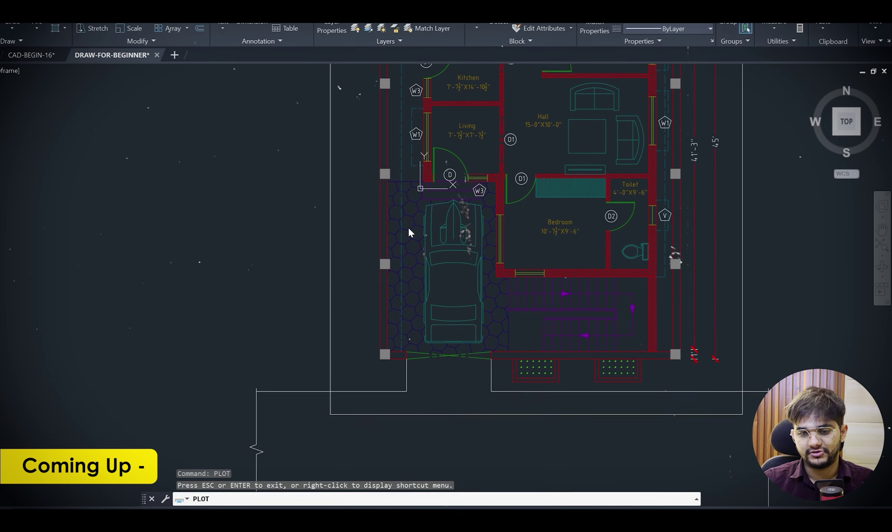
# Open the PLOT settings for the floor plan.
pyautogui.press('Return')
pyautogui.click(466, 400)
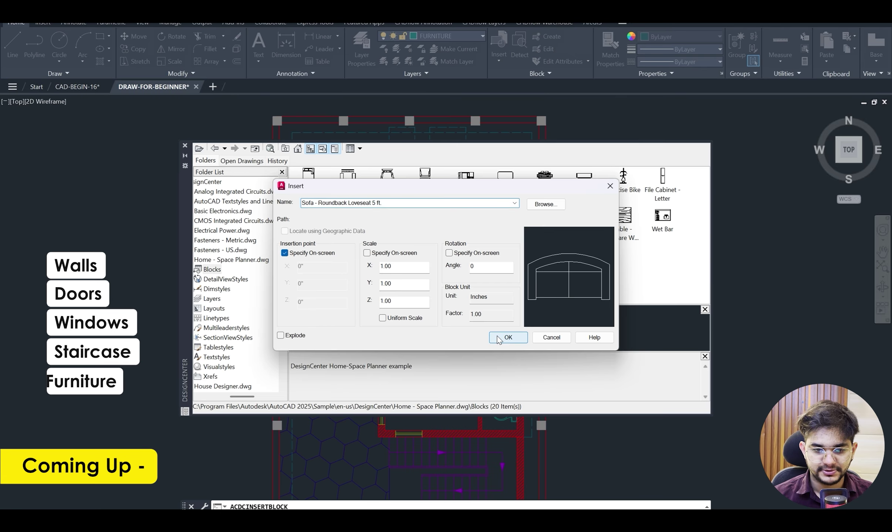
# Insert the Sofa - Roundback Loveseat 5 ft. block at scale 1.00 and angle 0, with its insertion point specified on screen.
pyautogui.click(507, 338)
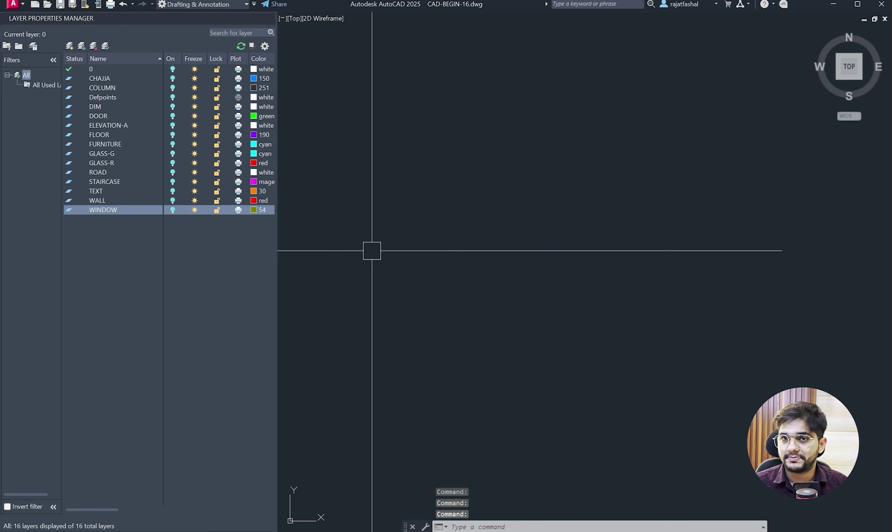
# Turn on the WALL and DOOR layers and inspect the kitchen's outer door block in the plan.
pyautogui.click(172, 201)
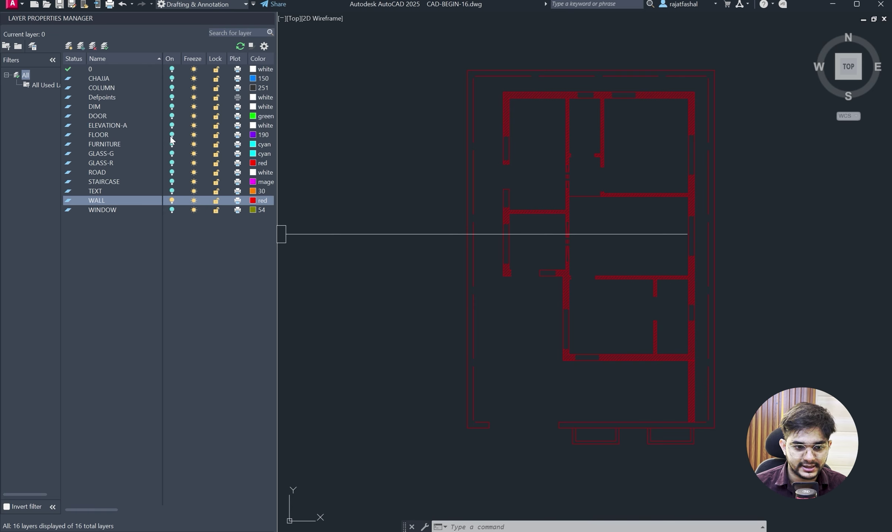
pyautogui.click(172, 116)
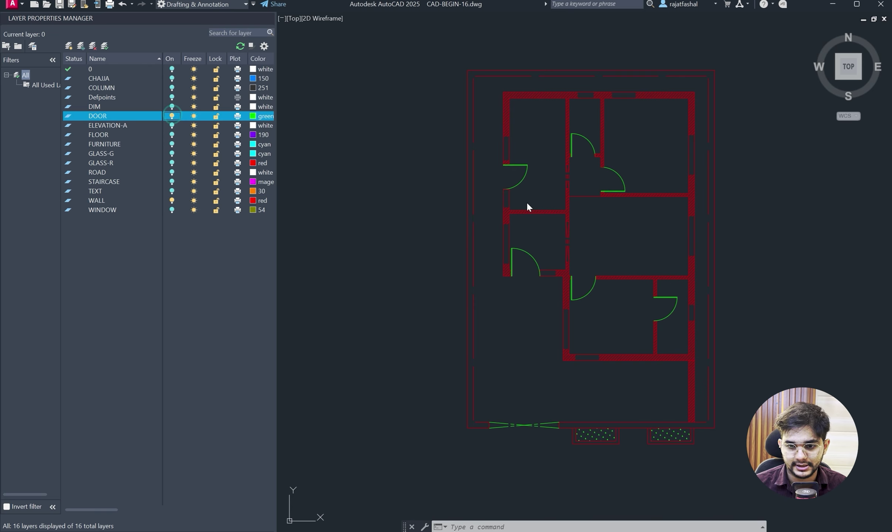
pyautogui.click(505, 165)
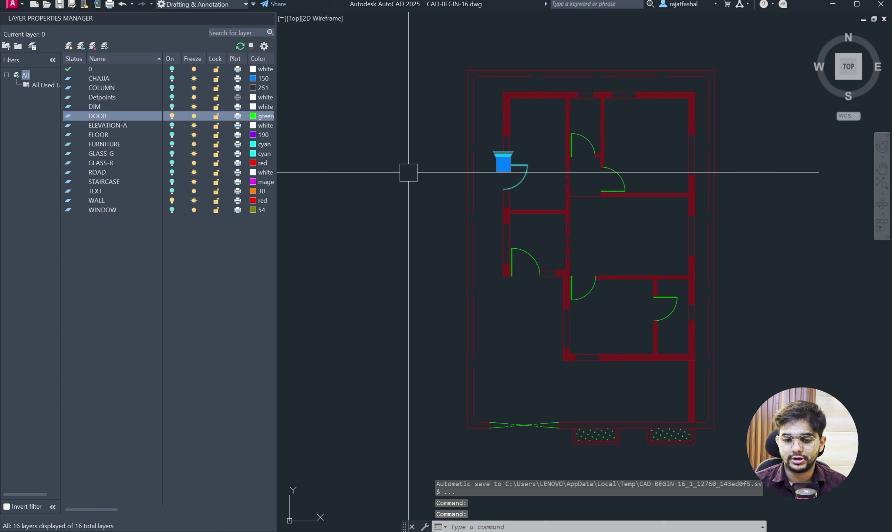
pyautogui.press('Escape')
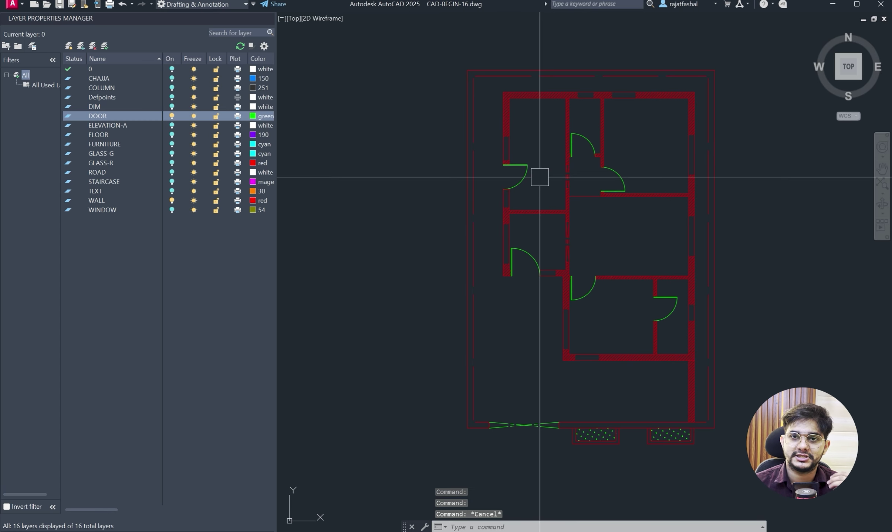
pyautogui.scroll(4, 519, 174)
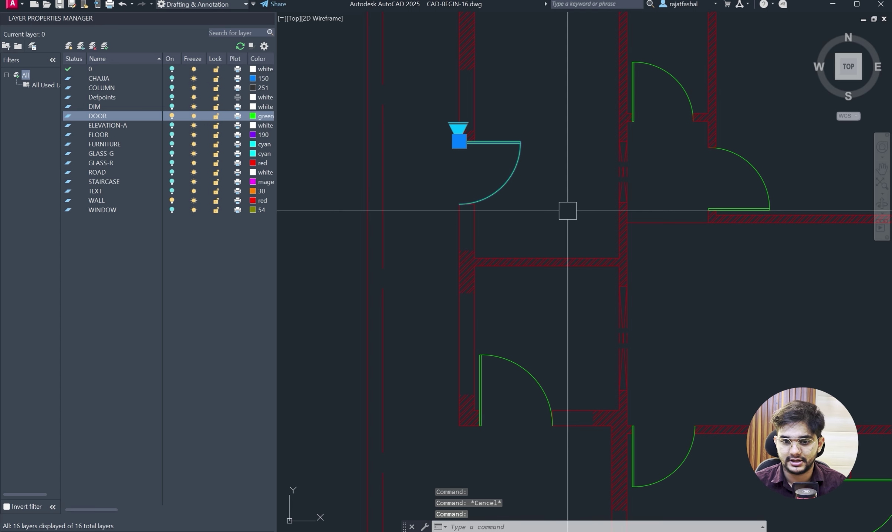
pyautogui.scroll(-3, 554, 205)
pyautogui.press('Escape')
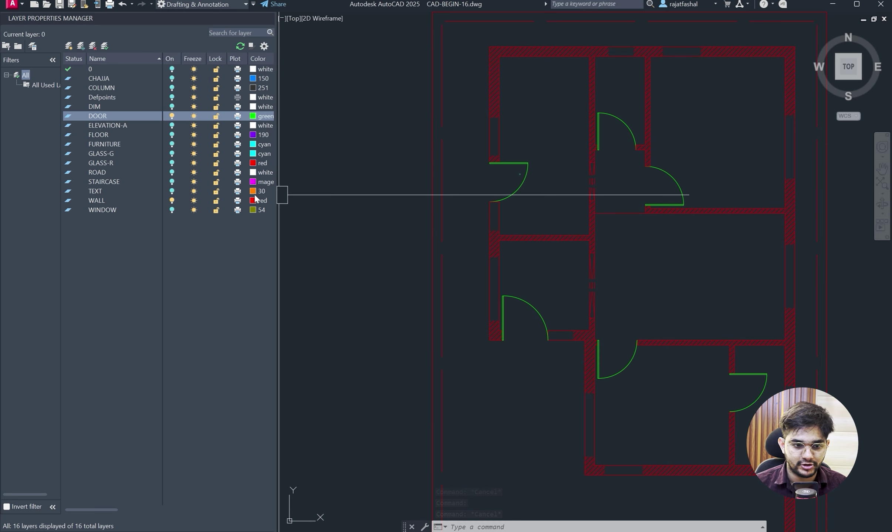
# Turn on the WINDOW and COLUMN layers of the floor plan.
pyautogui.click(172, 210)
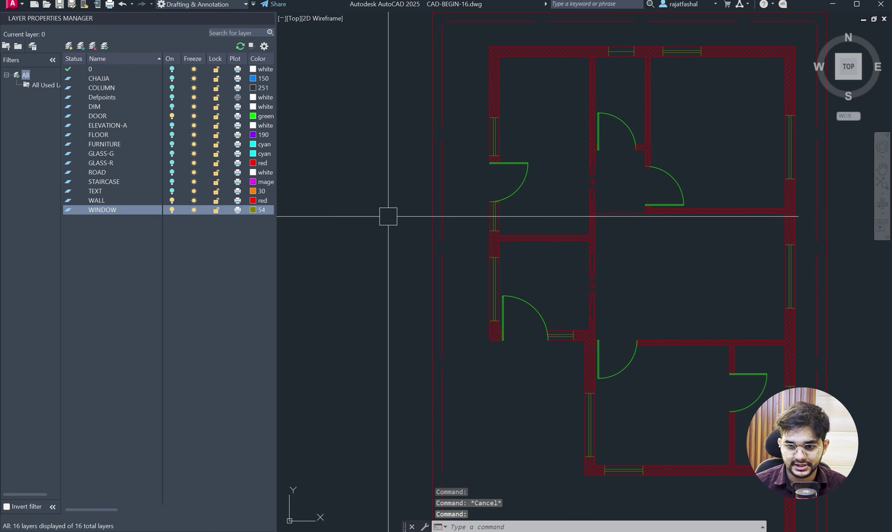
pyautogui.scroll(-3, 546, 129)
pyautogui.scroll(3, 617, 100)
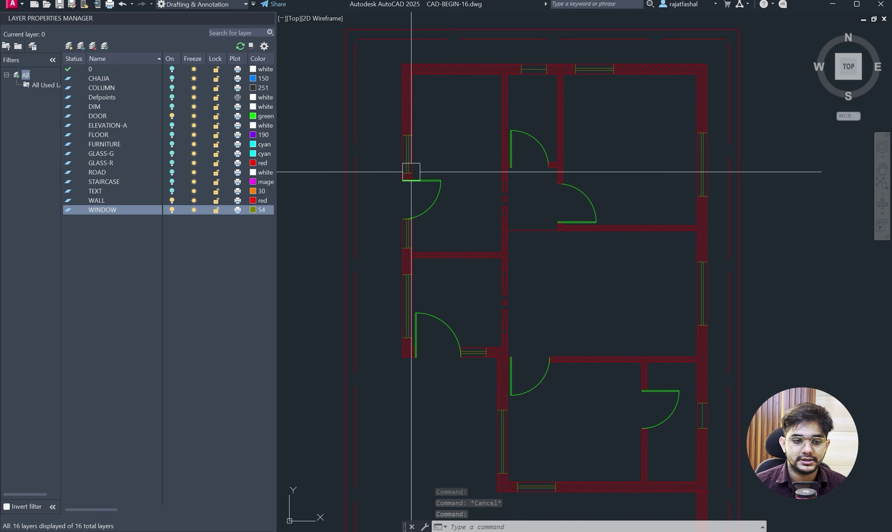
pyautogui.scroll(-2, 396, 179)
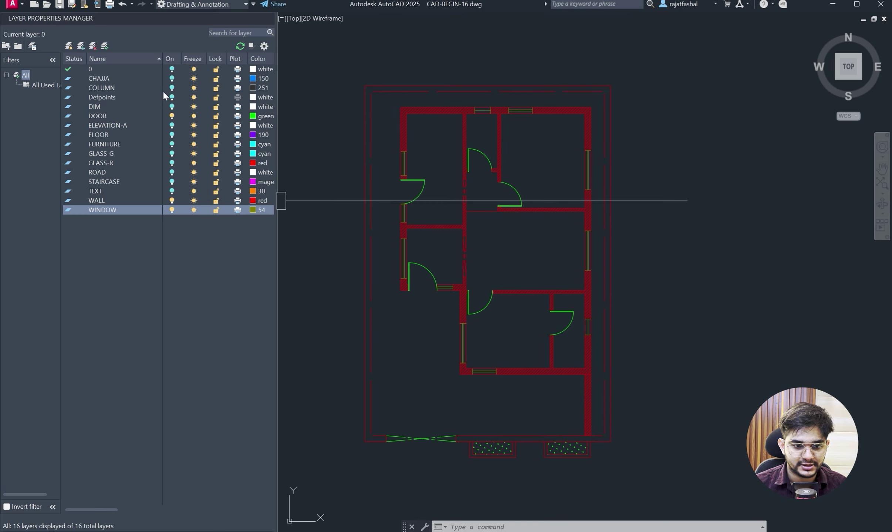
pyautogui.click(172, 88)
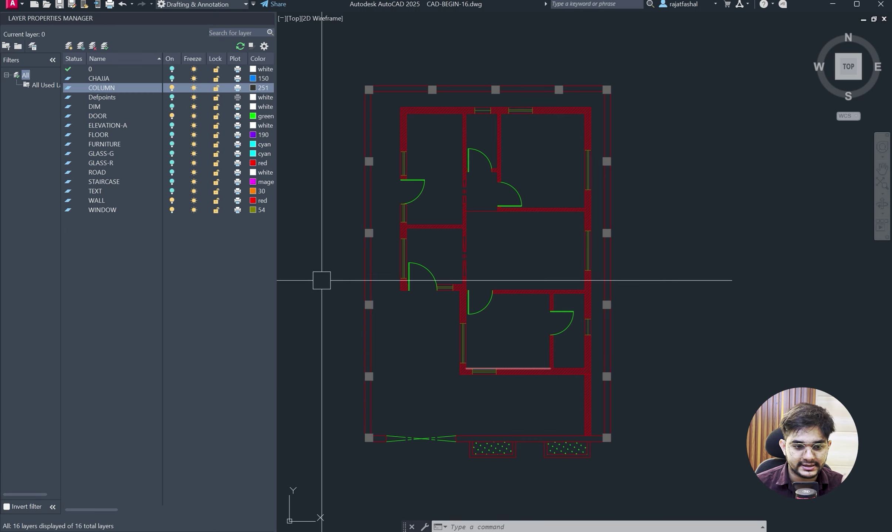
# Turn on the STAIRCASE, FURNITURE, FLOOR and CHAJJA layers.
pyautogui.click(171, 182)
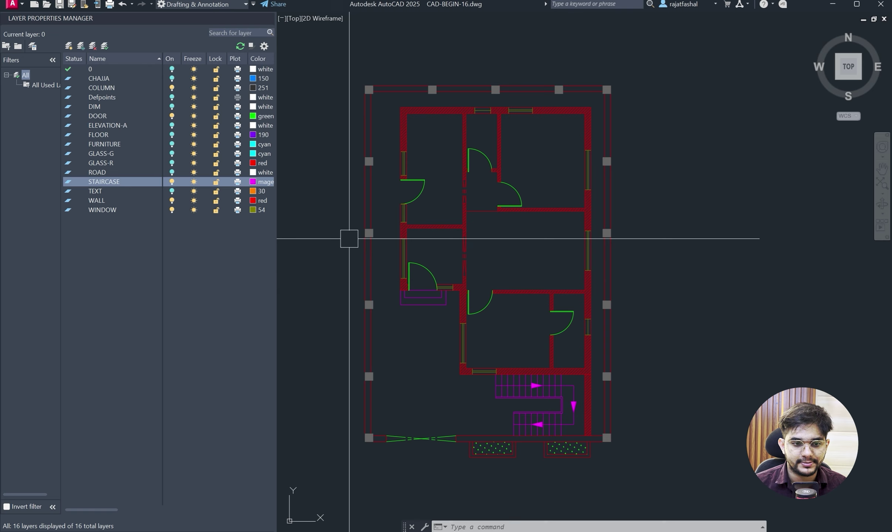
pyautogui.click(173, 144)
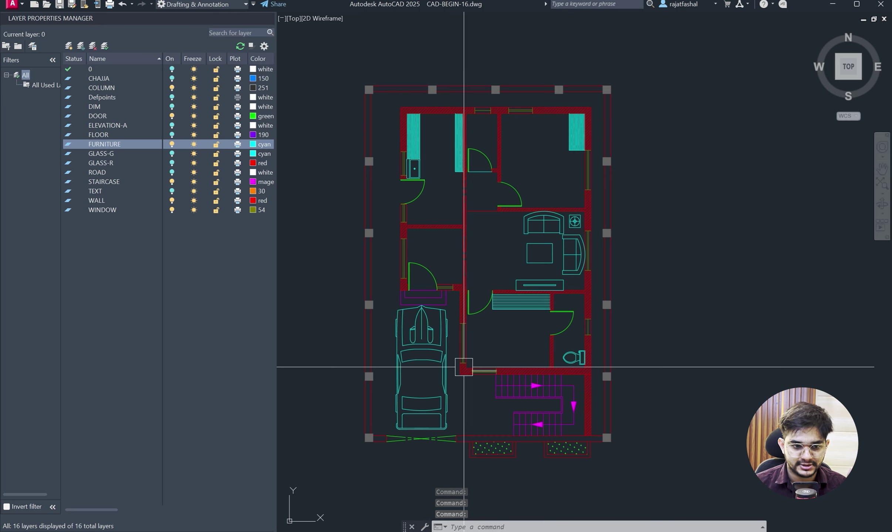
pyautogui.click(172, 135)
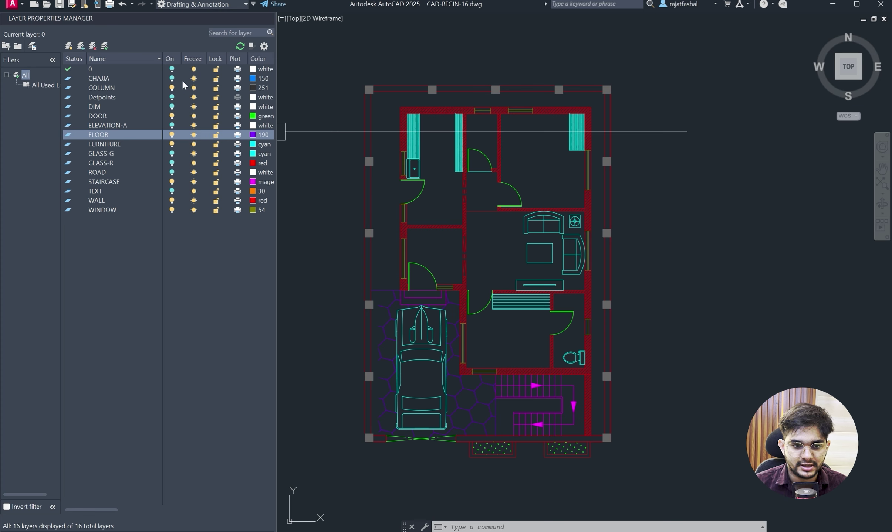
pyautogui.click(171, 78)
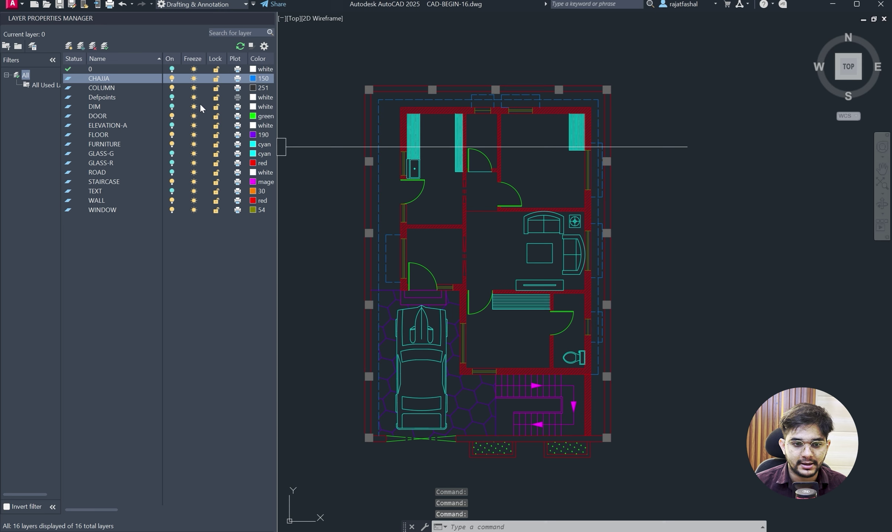
# Turn on the DIM, TEXT, 0 and ROAD layers to complete the plan with dimensions, labels, tags and roads.
pyautogui.click(172, 107)
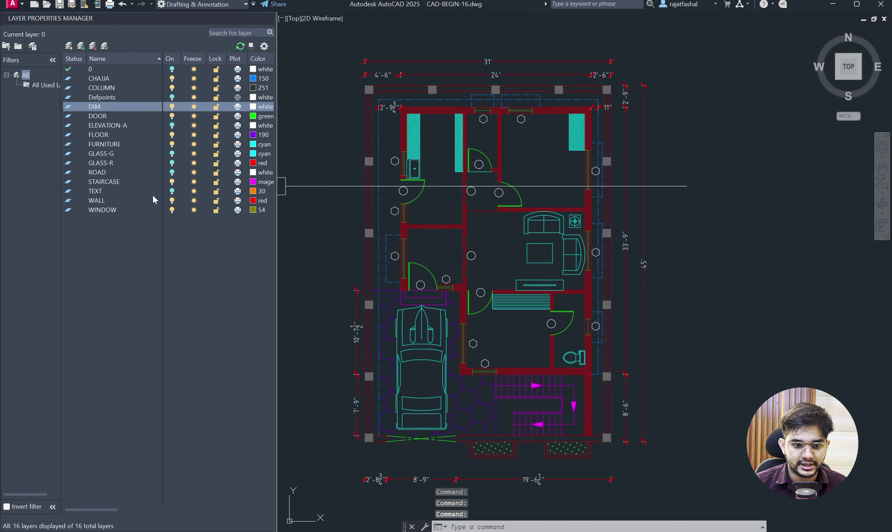
pyautogui.click(172, 192)
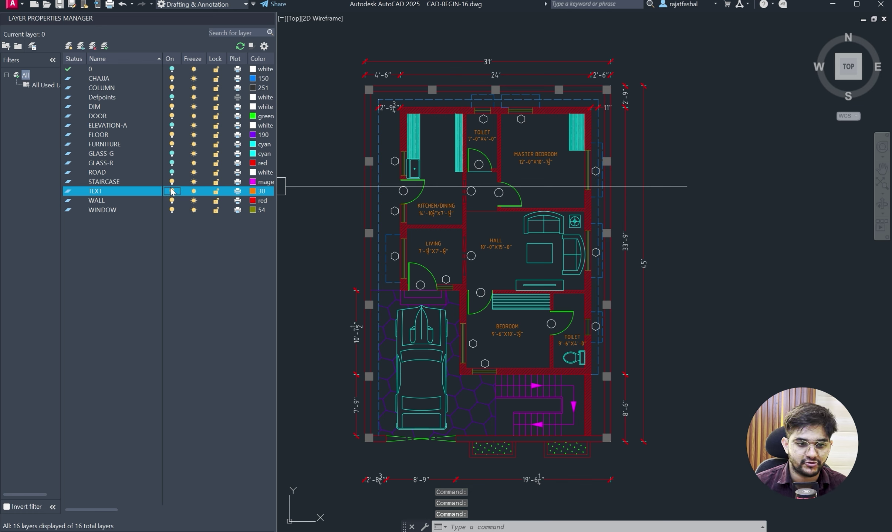
pyautogui.click(172, 70)
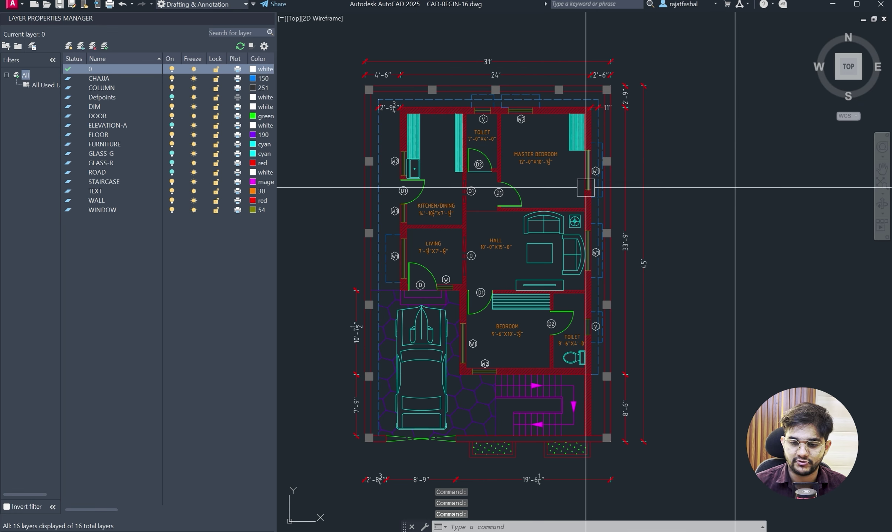
pyautogui.scroll(-2, 555, 221)
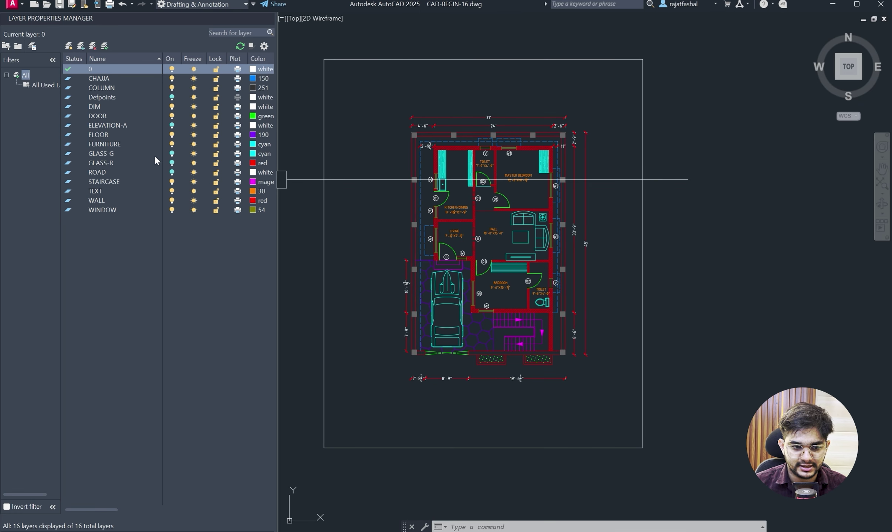
pyautogui.click(171, 173)
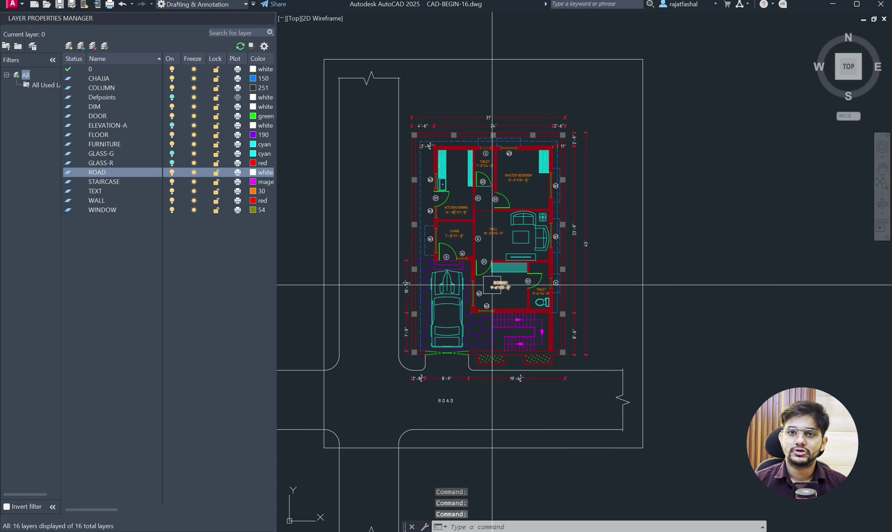
# Leave clean screen mode and switch to DRAW-FOR-BEGINNER-Model.pdf in the browser to examine the floor plan's rooms, tags and dimensions.
pyautogui.moveTo(491, 285)
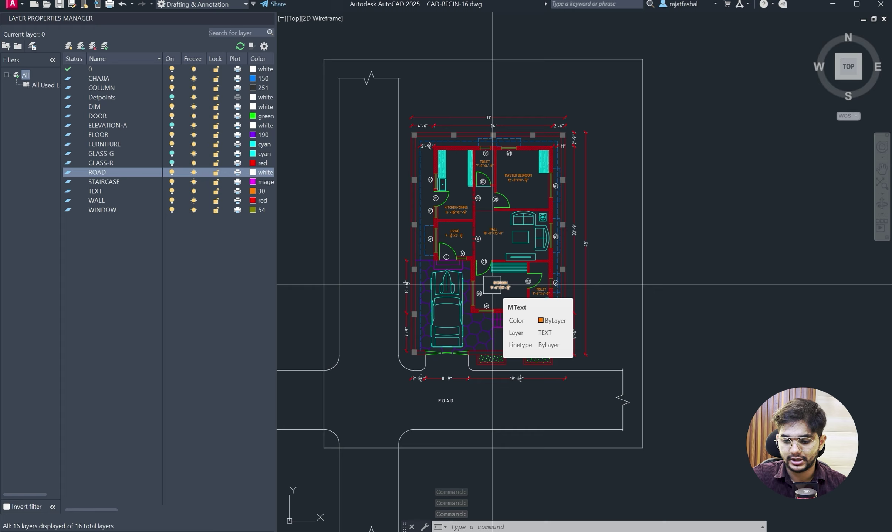
pyautogui.hotkey('ctrl', '0')
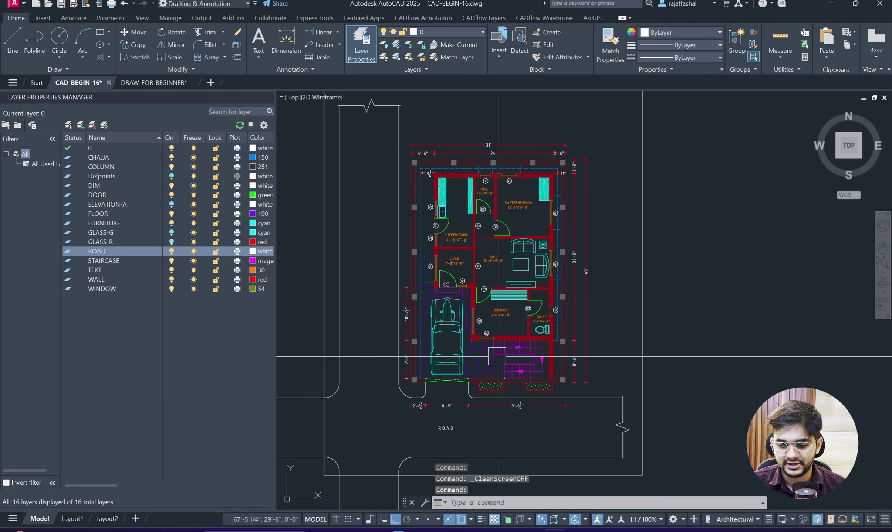
pyautogui.click(473, 479)
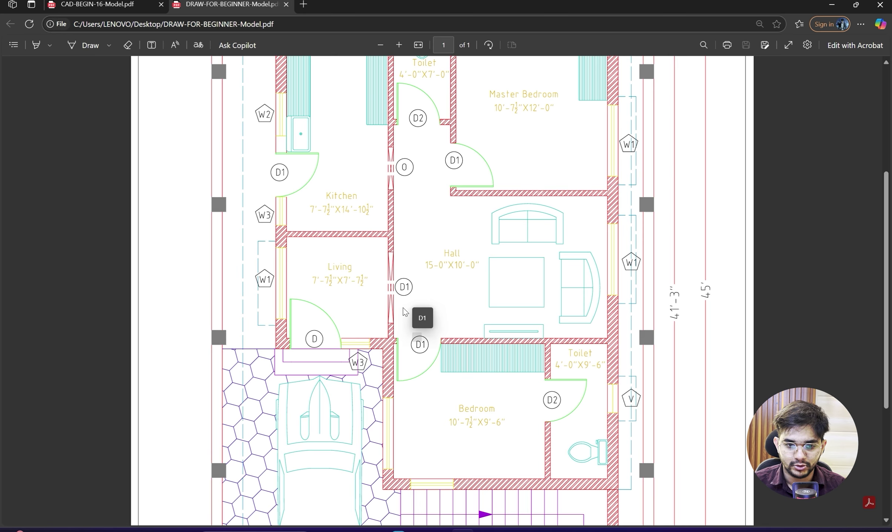
pyautogui.scroll(4, 403, 306)
pyautogui.scroll(1, 401, 307)
pyautogui.scroll(-5, 400, 310)
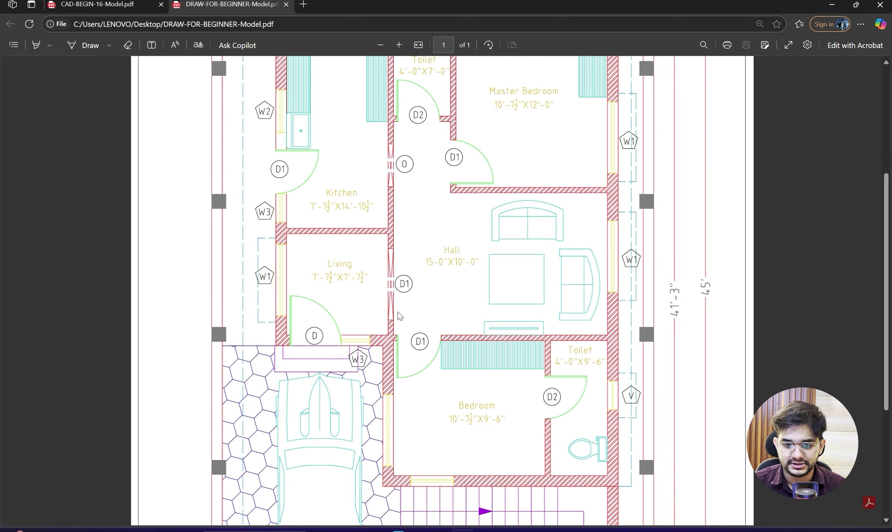
pyautogui.scroll(3, 399, 315)
pyautogui.scroll(-5, 398, 316)
pyautogui.scroll(6, 399, 318)
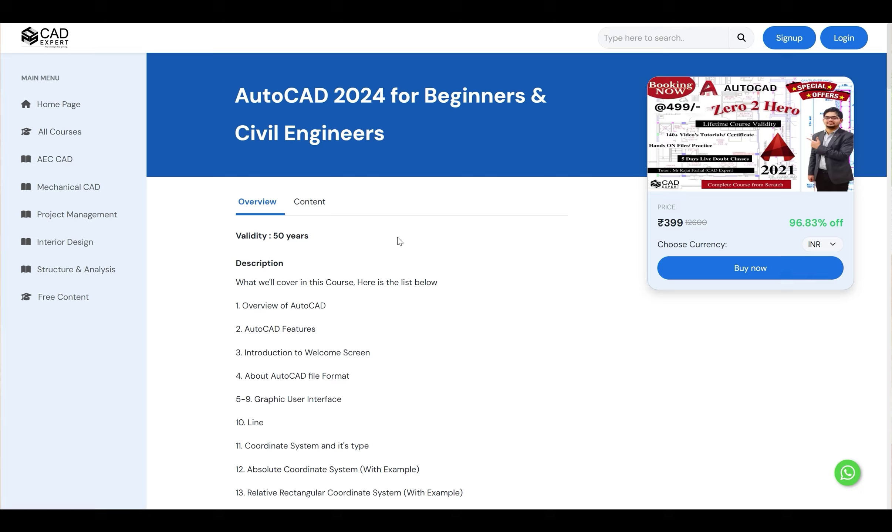
# Review the overview topics and the lesson content list of the AutoCAD 2024 for Beginners & Civil Engineers course page.
pyautogui.scroll(-5, 397, 241)
pyautogui.scroll(-6, 400, 241)
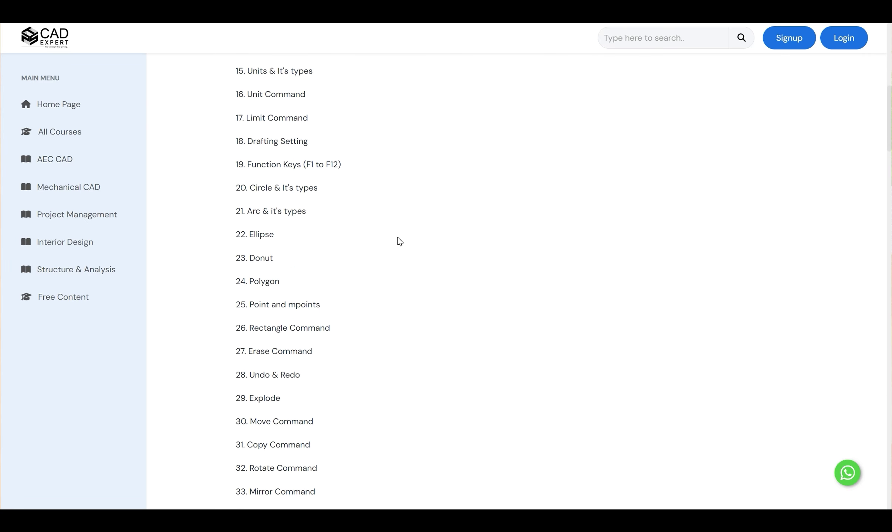
pyautogui.scroll(-10, 399, 240)
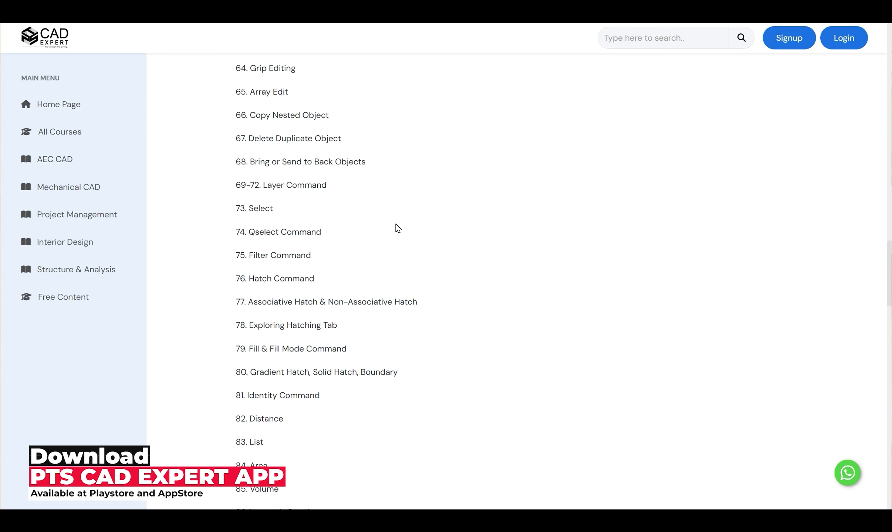
pyautogui.scroll(-10, 403, 228)
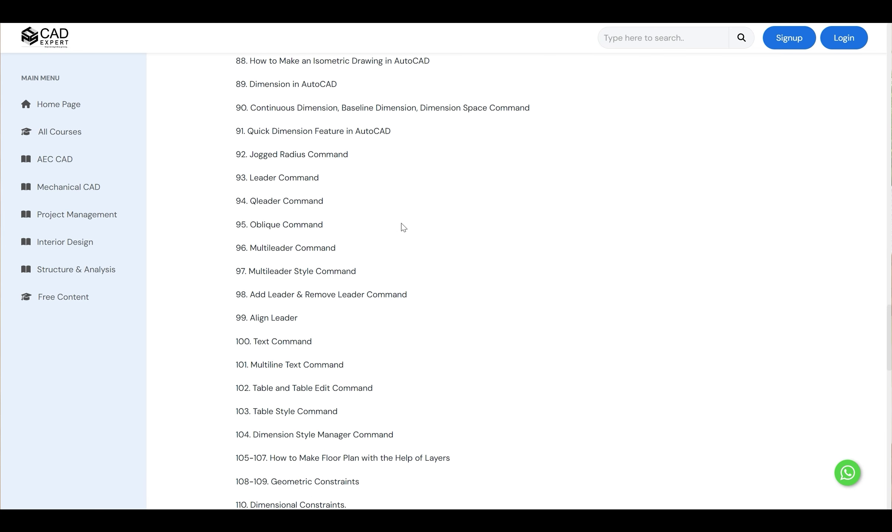
pyautogui.scroll(-15, 403, 227)
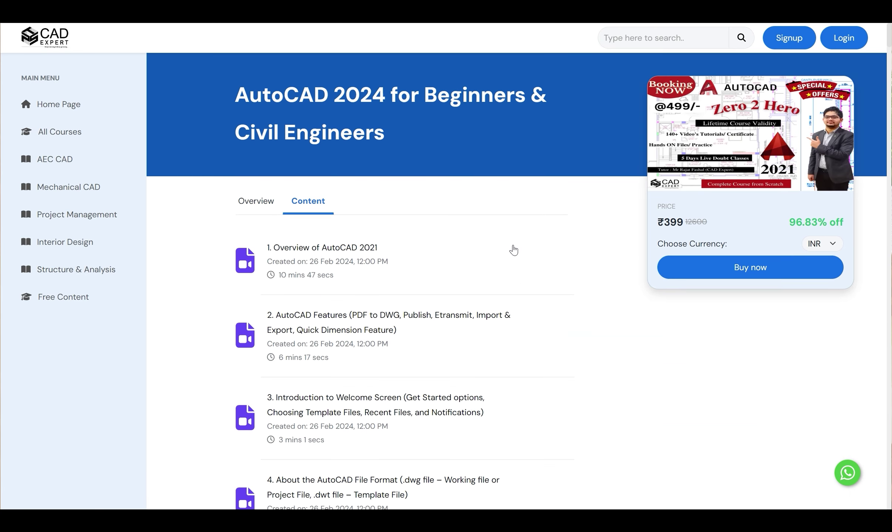
pyautogui.scroll(-8, 513, 250)
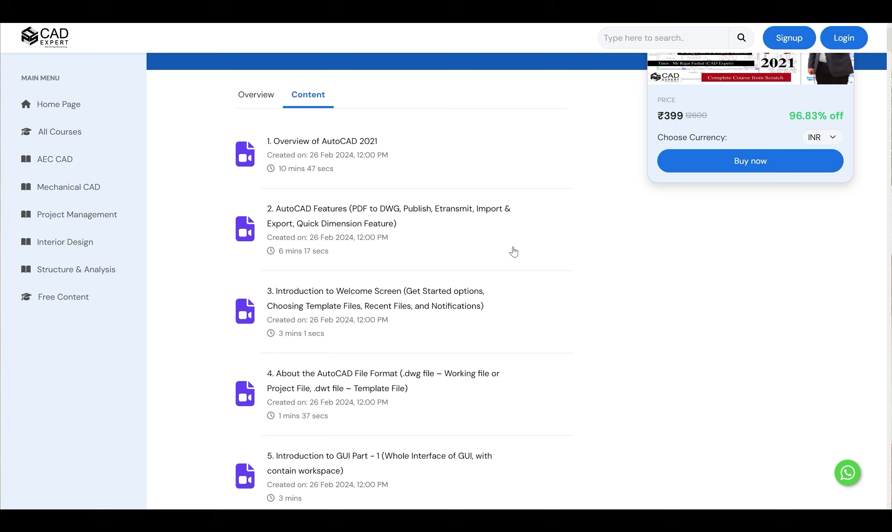
pyautogui.scroll(-15, 513, 252)
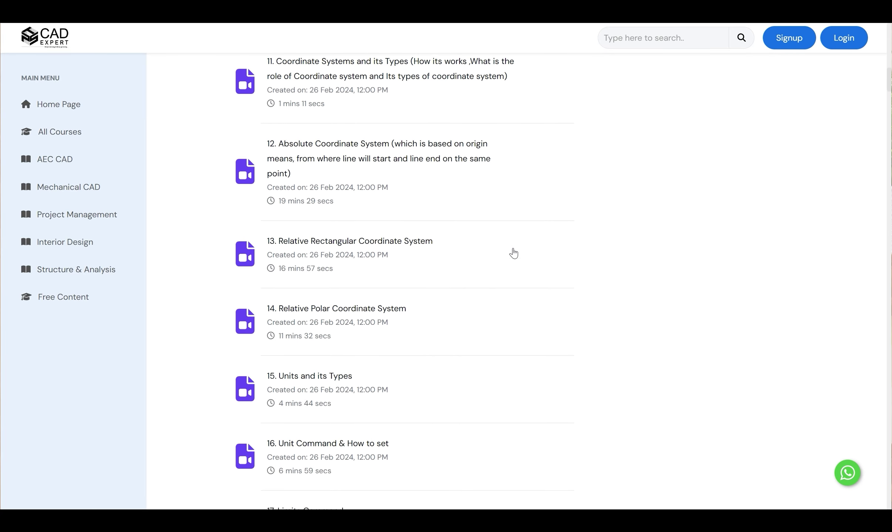
# Examine the remaining lessons in the course content list, from coordinate systems through layers and floor plans to the plot commands.
pyautogui.scroll(-10, 513, 253)
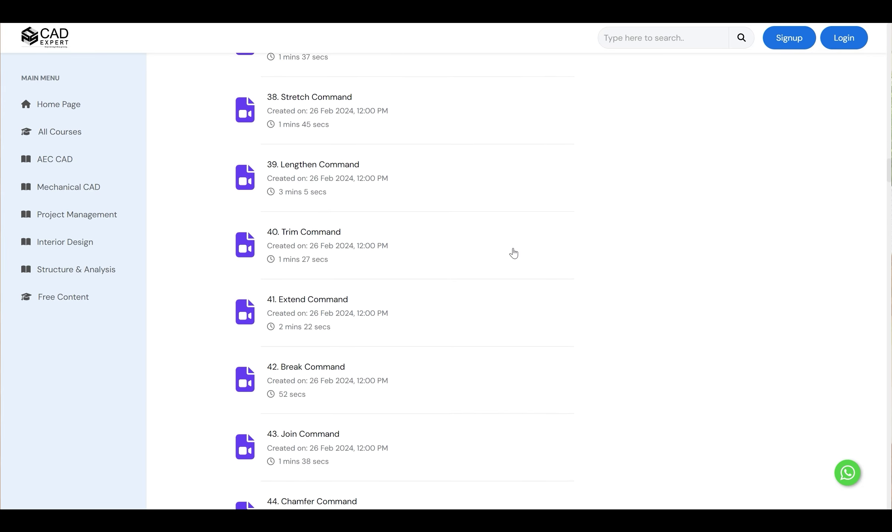
pyautogui.scroll(-20, 513, 253)
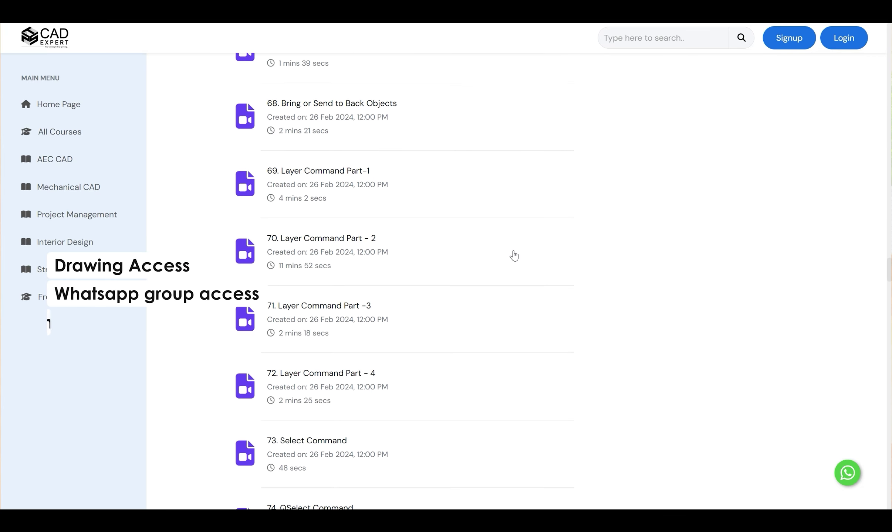
pyautogui.scroll(-20, 514, 255)
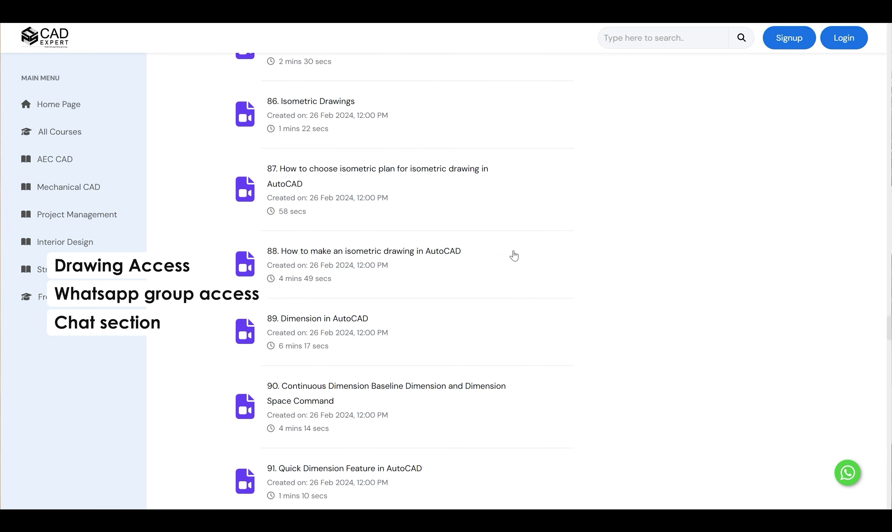
pyautogui.scroll(-10, 514, 255)
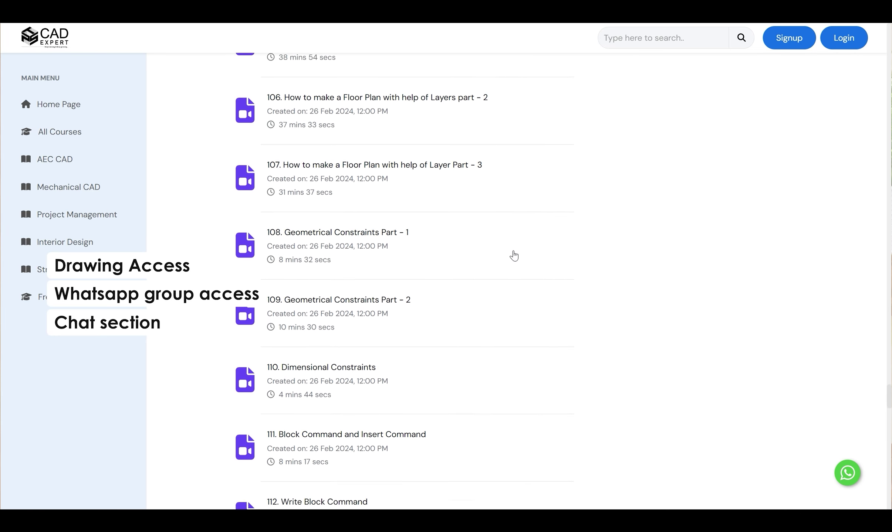
pyautogui.scroll(-14, 514, 256)
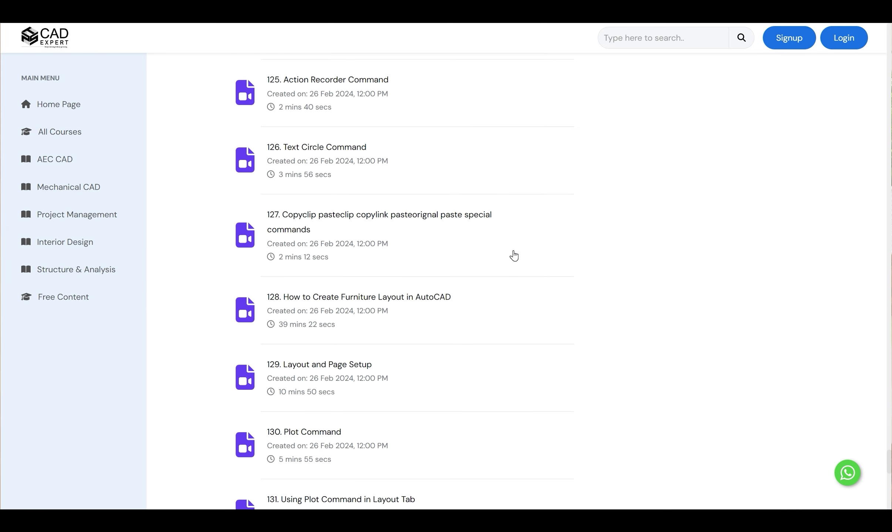
pyautogui.scroll(-7, 514, 256)
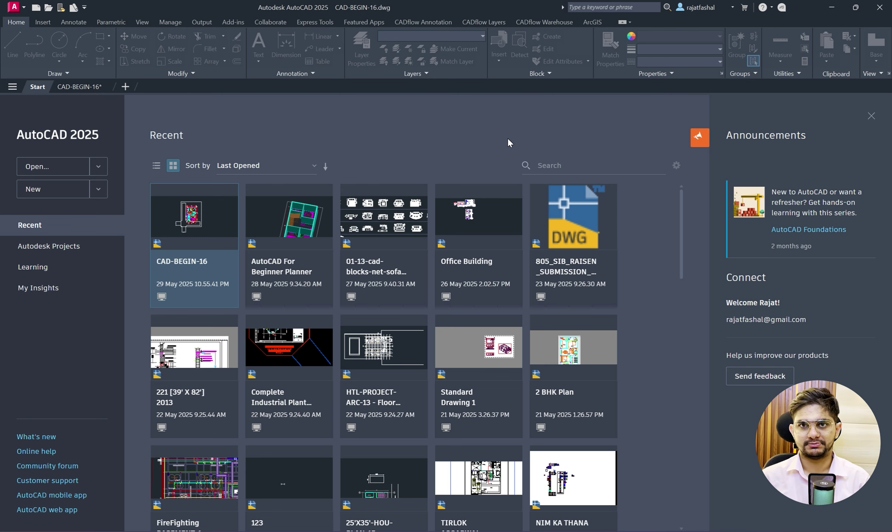
# Switch to the CAD-BEGIN-16 drawing in AutoCAD and examine the floor plan's rooms, parking, staircase and surrounding roads.
pyautogui.click(80, 87)
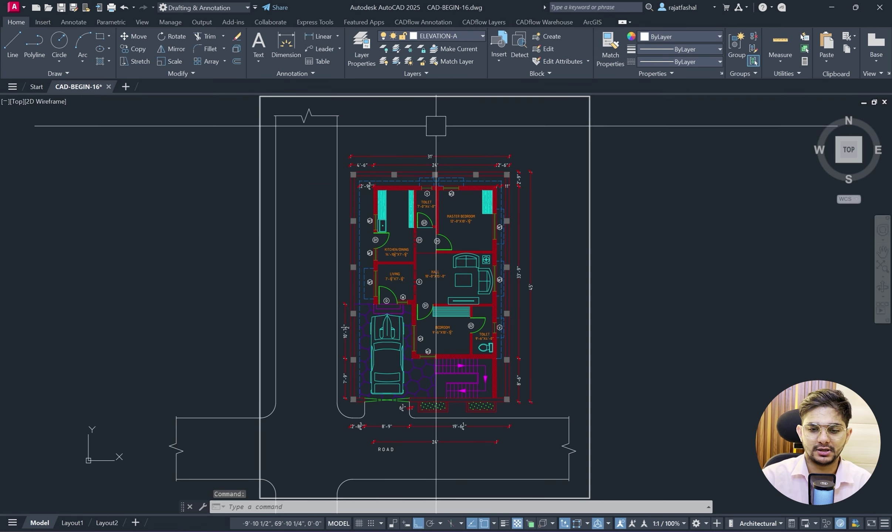
pyautogui.scroll(4, 363, 255)
pyautogui.scroll(-4, 364, 257)
pyautogui.scroll(5, 368, 209)
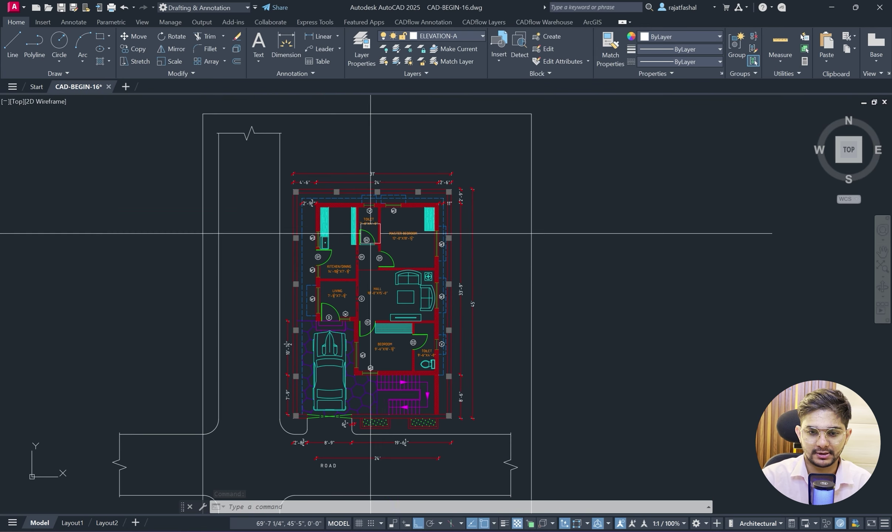
pyautogui.scroll(-4, 364, 259)
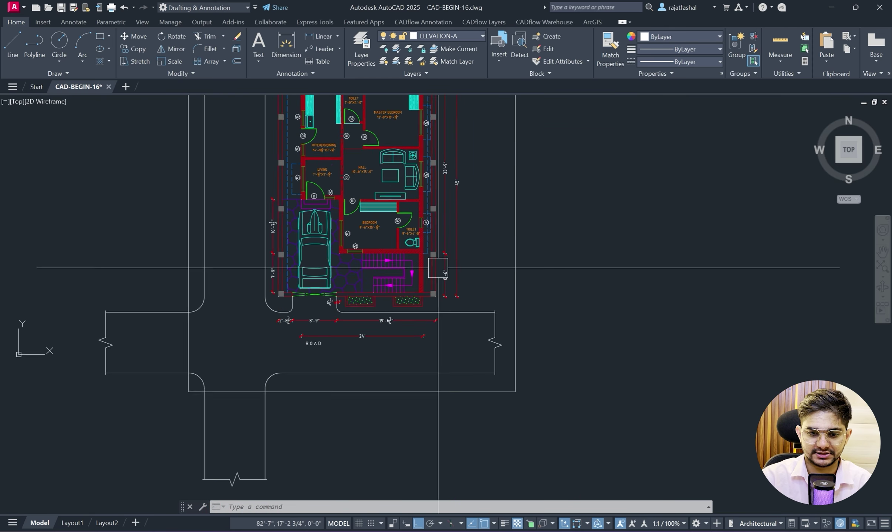
pyautogui.scroll(2, 453, 289)
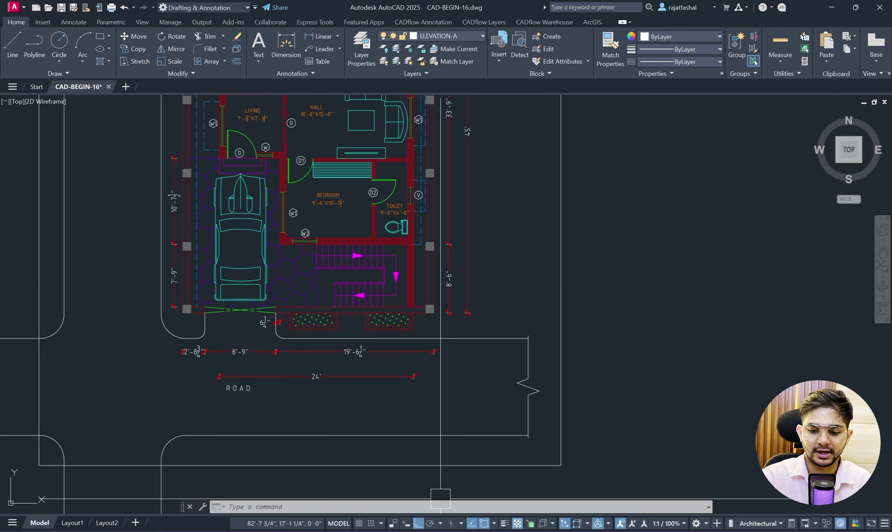
# Examine the floor plan in CAD-BEGIN-16-Model.pdf in the browser and return to the AutoCAD start page.
pyautogui.click(439, 531)
pyautogui.scroll(-6, 397, 311)
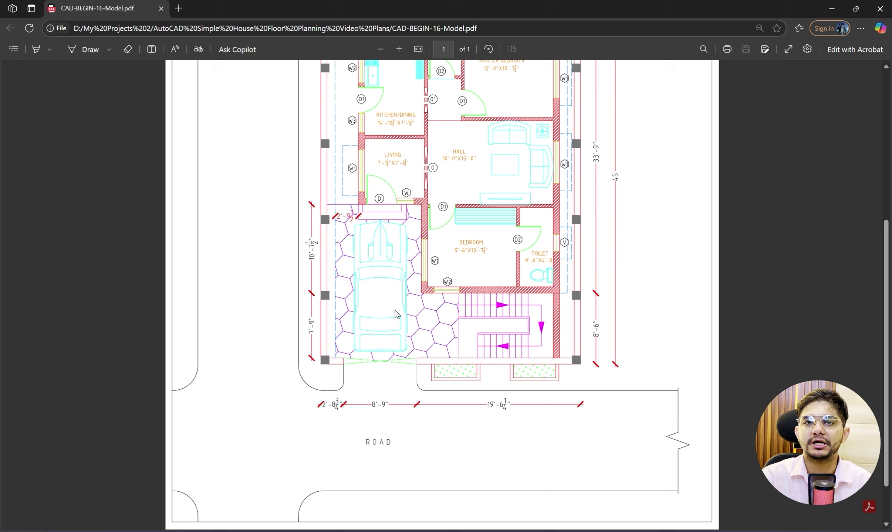
pyautogui.scroll(4, 397, 314)
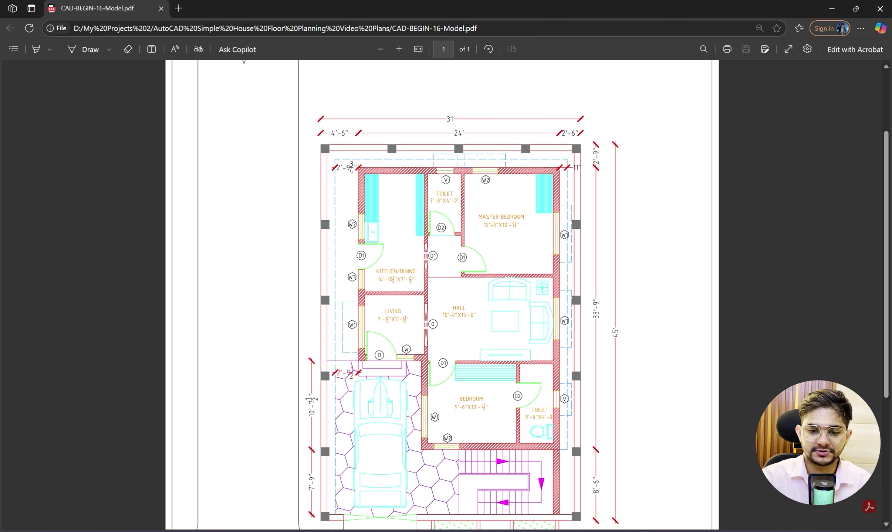
pyautogui.hotkey('alt', 'Tab')
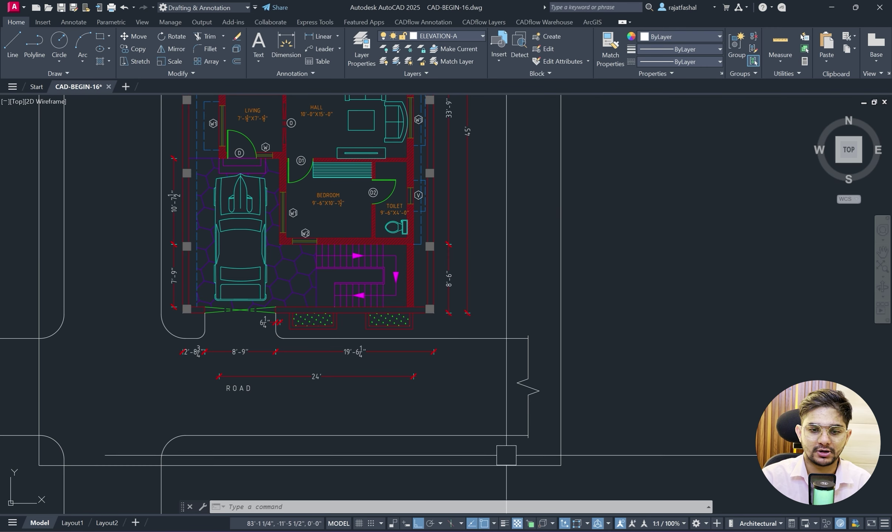
pyautogui.click(37, 87)
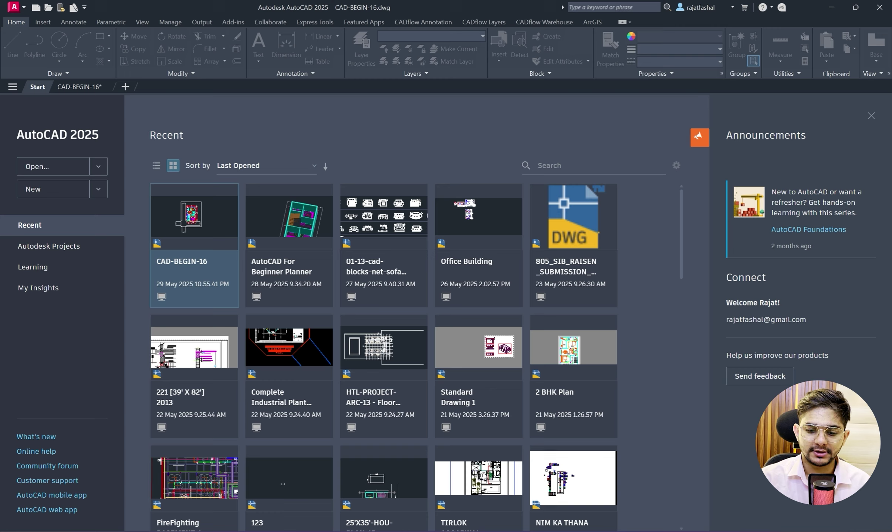
# Switch back to CAD-BEGIN-16-Model.pdf in the browser to view the plan's room layout and overall dimensions.
pyautogui.moveTo(464, 531)
pyautogui.click(461, 501)
pyautogui.scroll(-3, 448, 351)
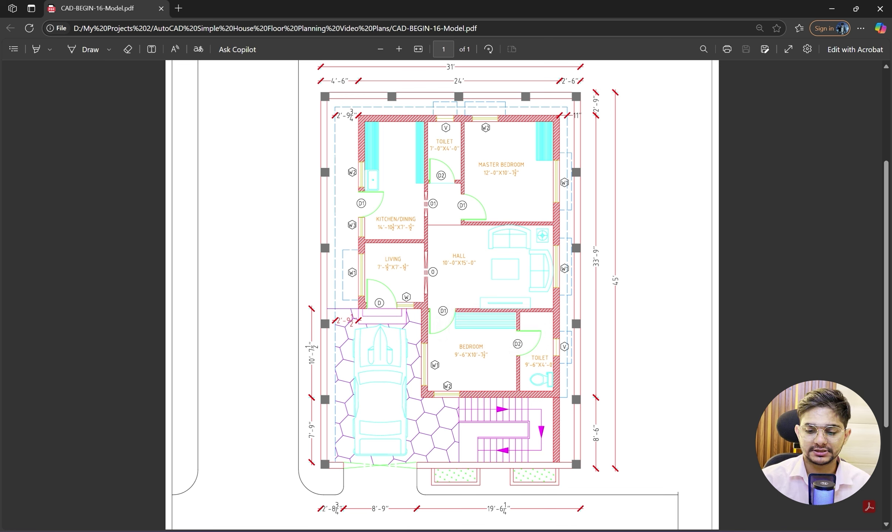
# Switch to AutoCAD and create a new drawing based on the acad template.
pyautogui.click(555, 531)
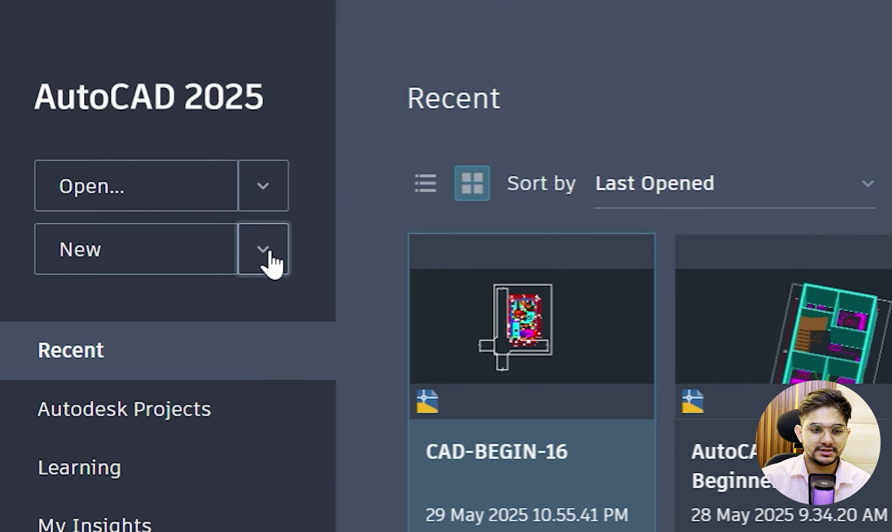
pyautogui.click(103, 195)
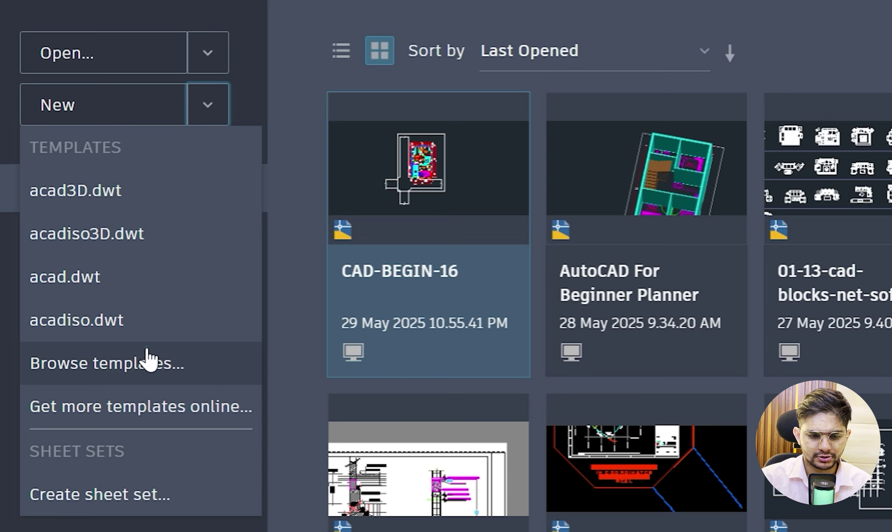
pyautogui.click(149, 360)
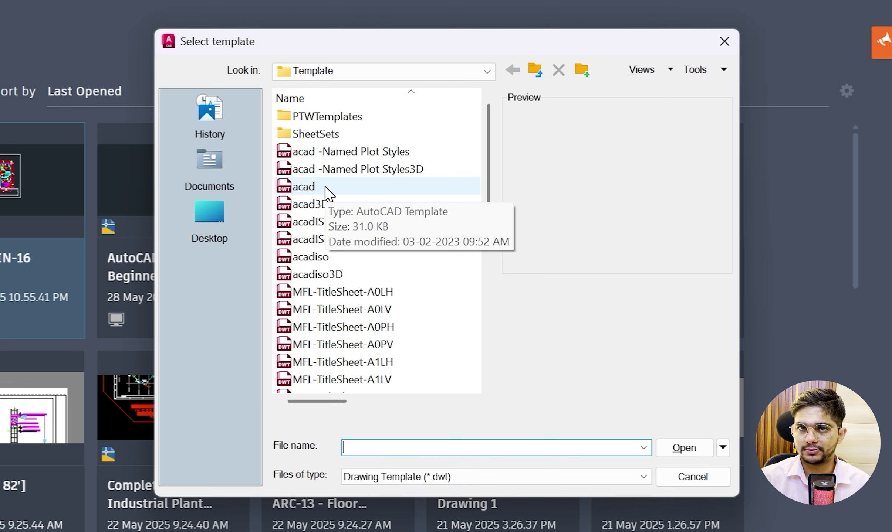
pyautogui.click(325, 186)
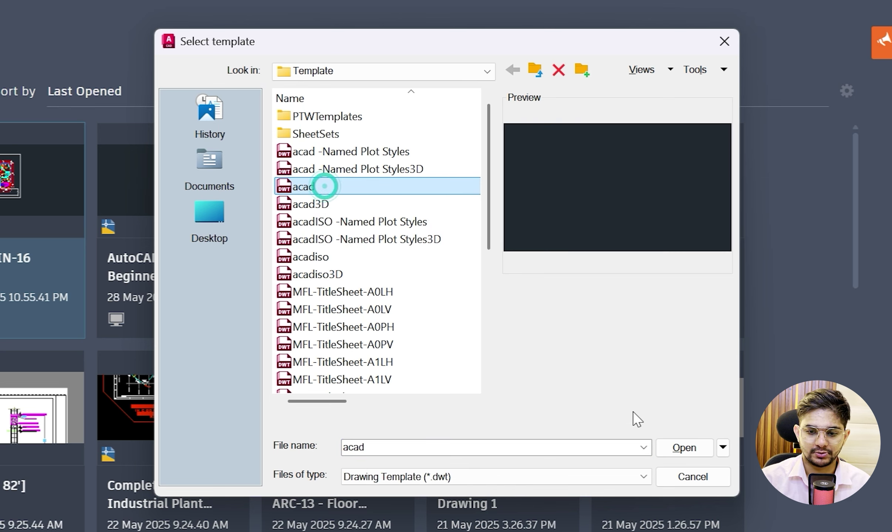
pyautogui.click(677, 444)
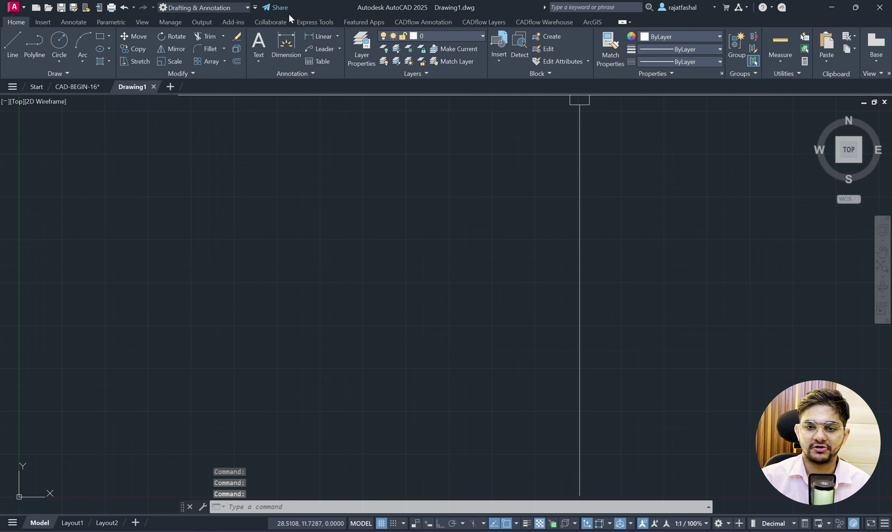
# Turn off the grid display in the new drawing.
pyautogui.scroll(-2, 326, 272)
pyautogui.scroll(2, 327, 273)
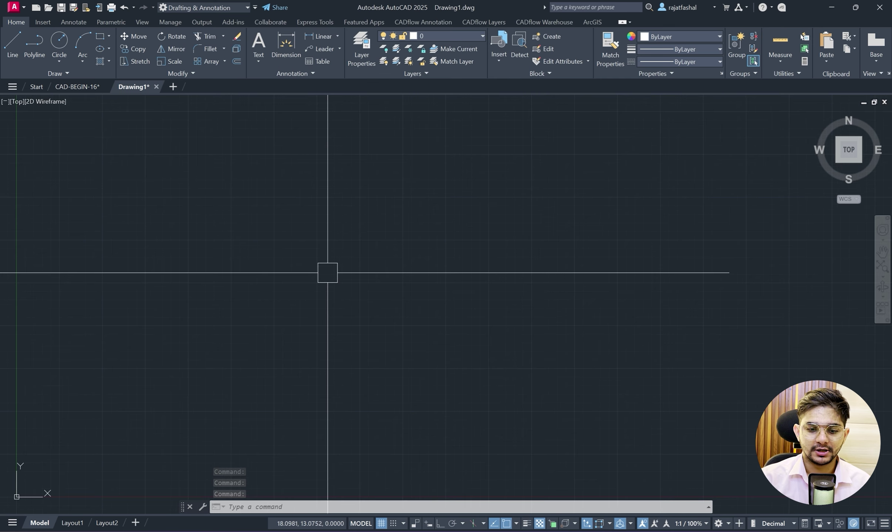
pyautogui.click(383, 523)
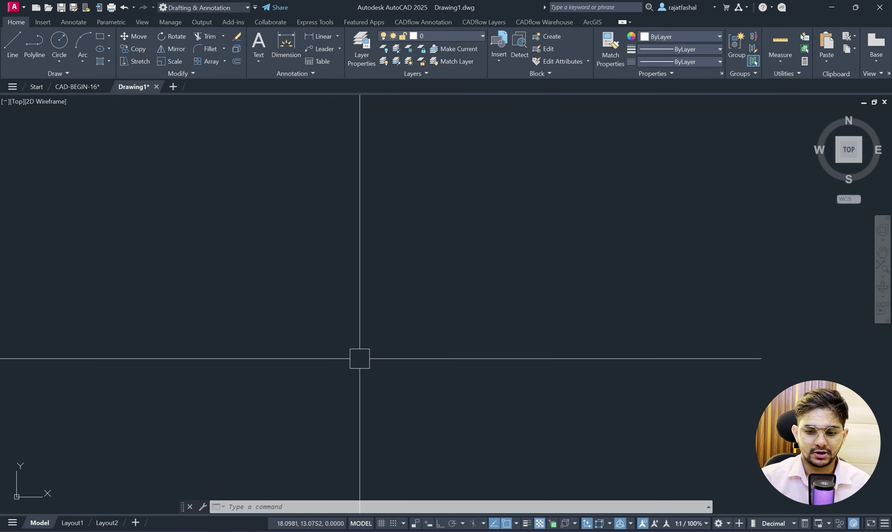
pyautogui.scroll(-4, 400, 309)
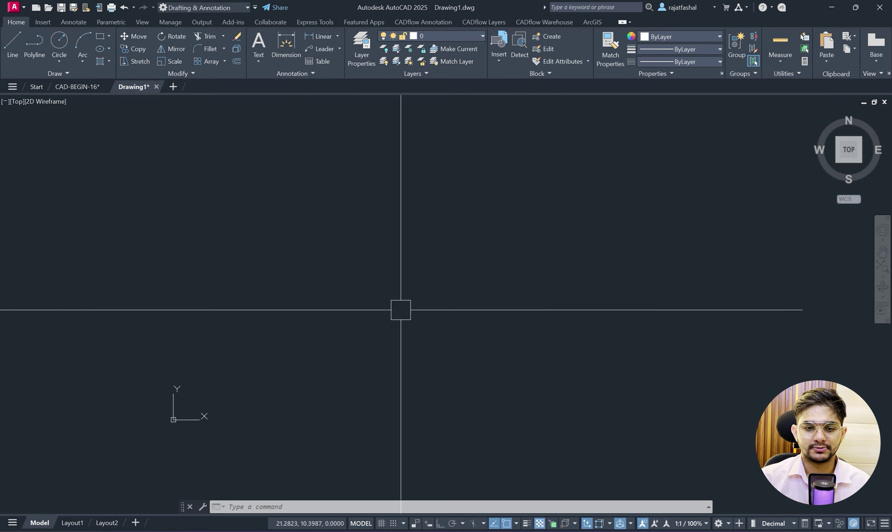
pyautogui.scroll(1, 267, 340)
pyautogui.moveTo(267, 339); pyautogui.dragTo(335, 277, button='middle')
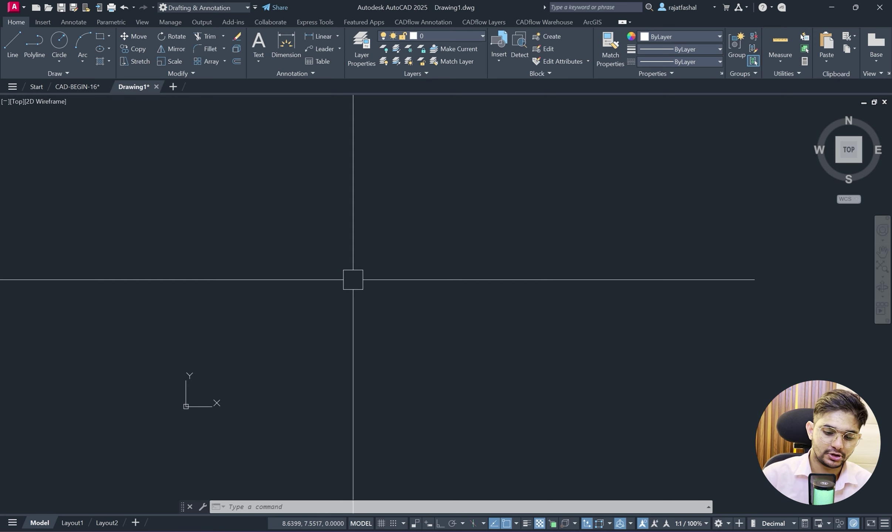
# Set the drawing units to Architectural length type with a precision of 0'-0 1/4".
pyautogui.write('un')
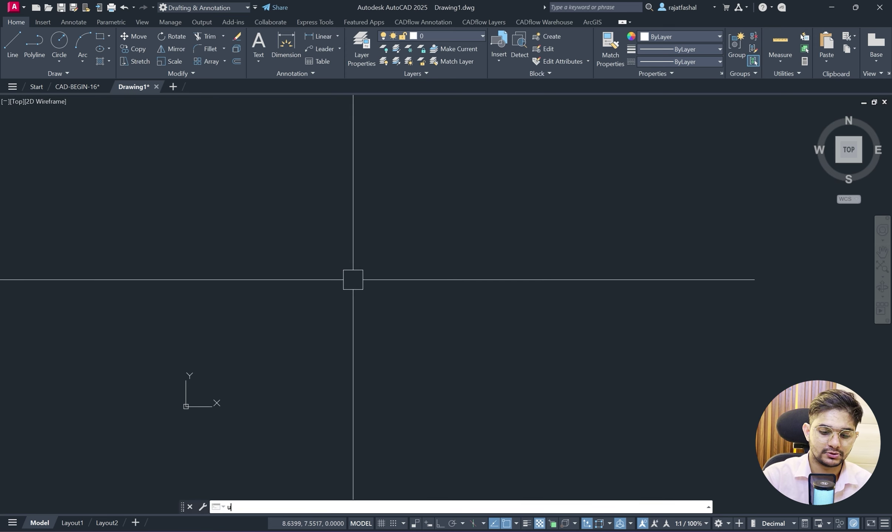
pyautogui.press('Return')
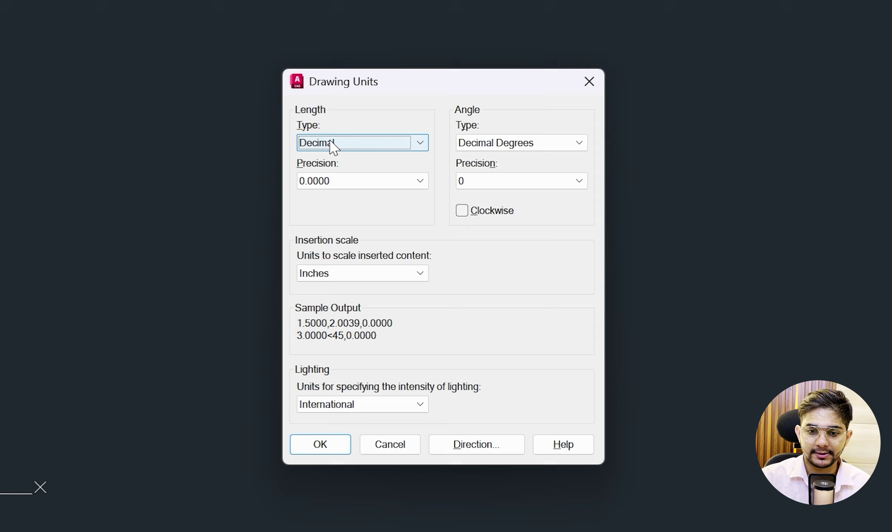
pyautogui.moveTo(334, 149)
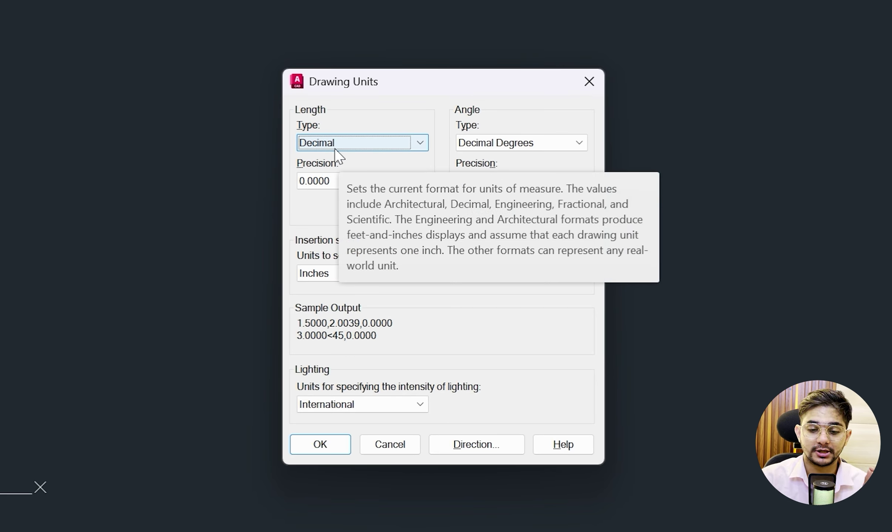
pyautogui.click(341, 146)
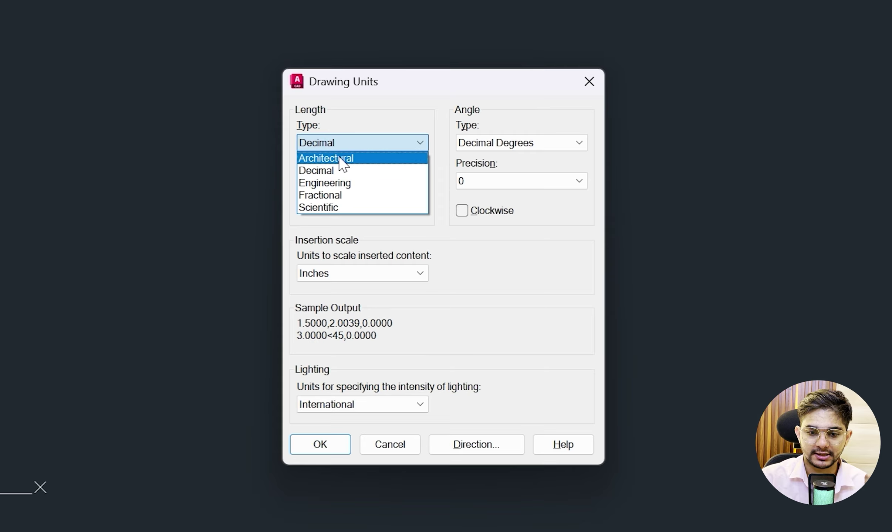
pyautogui.click(339, 157)
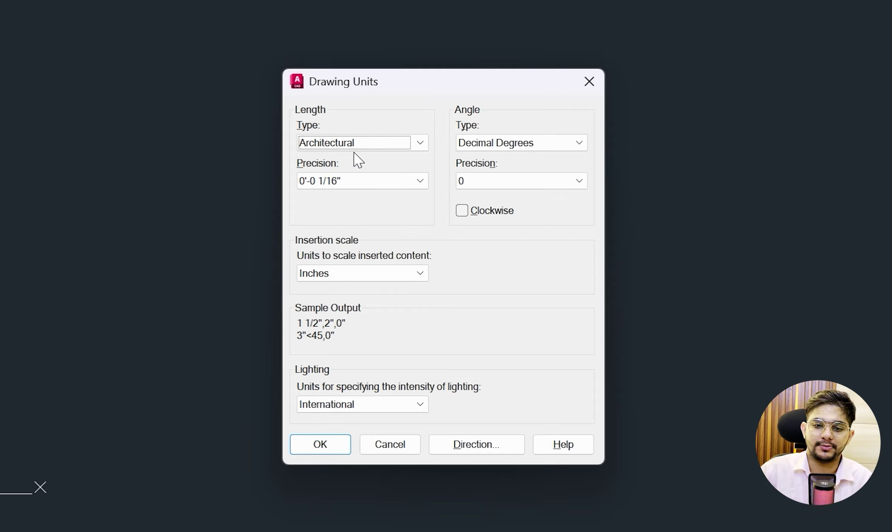
pyautogui.click(326, 186)
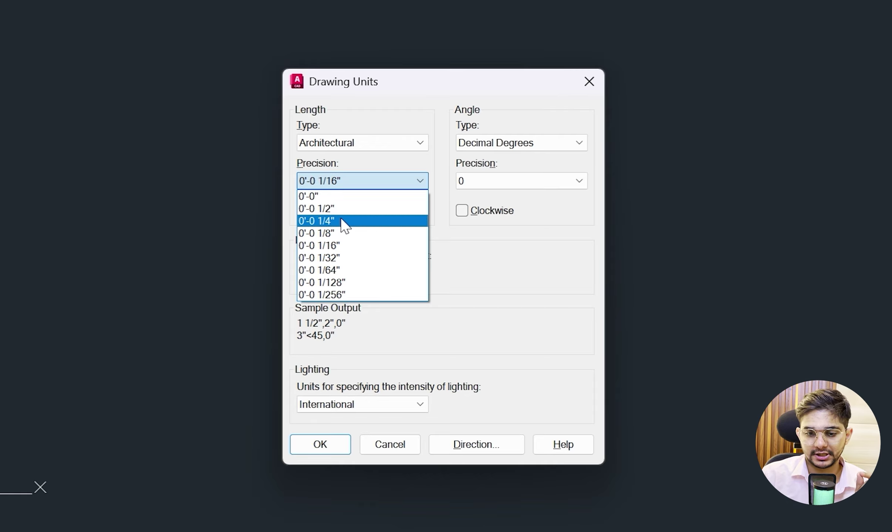
pyautogui.click(341, 220)
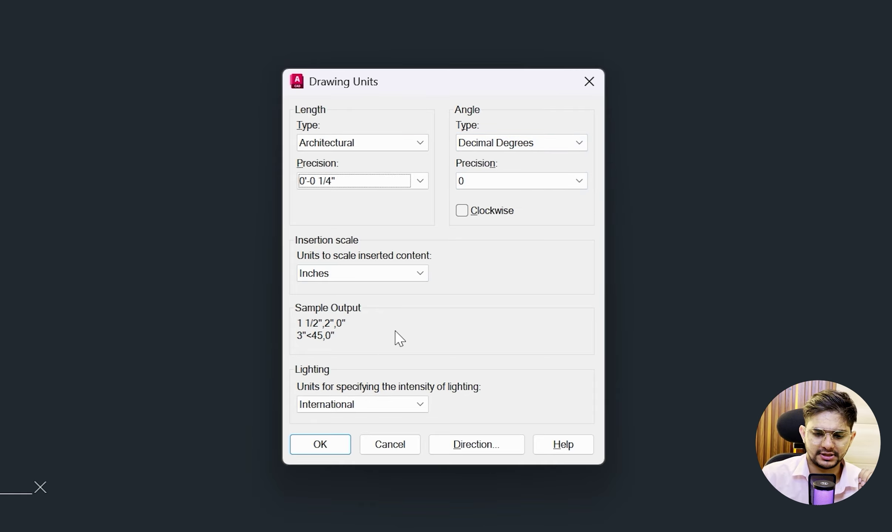
pyautogui.click(328, 444)
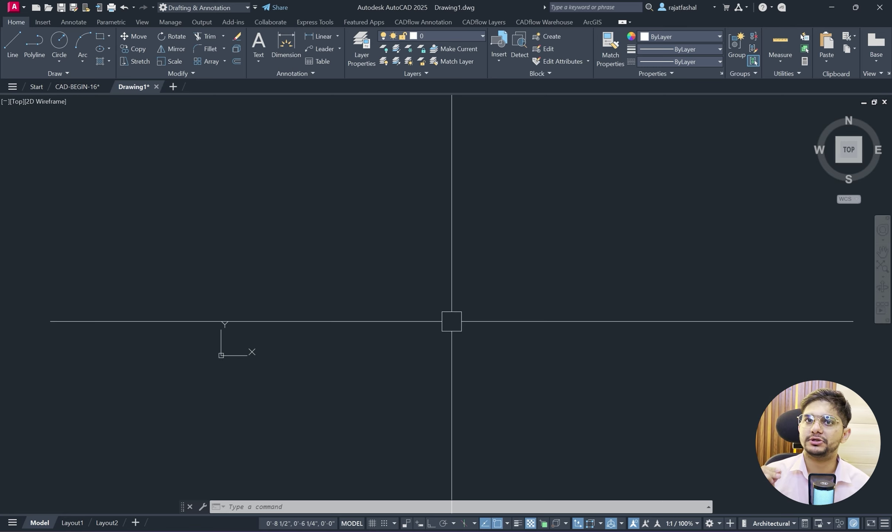
# Open the drafting settings, review the snap and grid, polar tracking, object snap and 3D object snap options, and accept them.
pyautogui.write('ds')
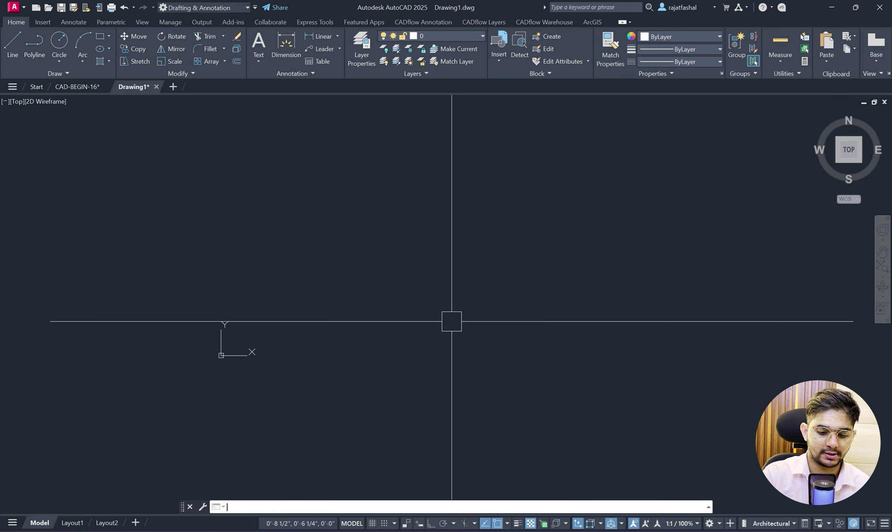
pyautogui.press('Return')
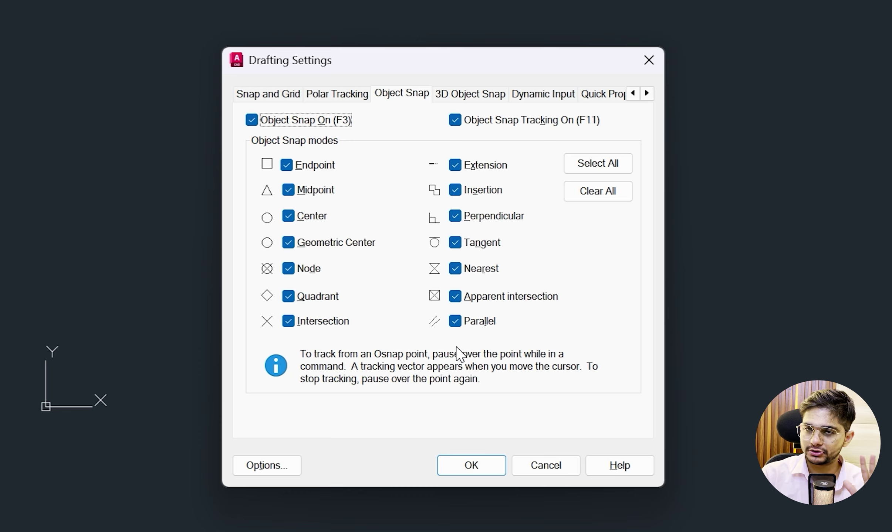
pyautogui.click(280, 99)
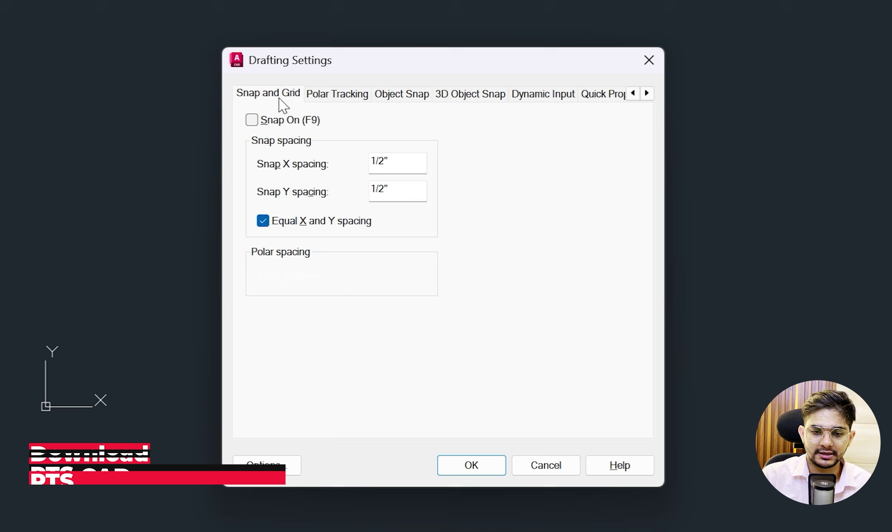
pyautogui.click(336, 97)
pyautogui.click(400, 97)
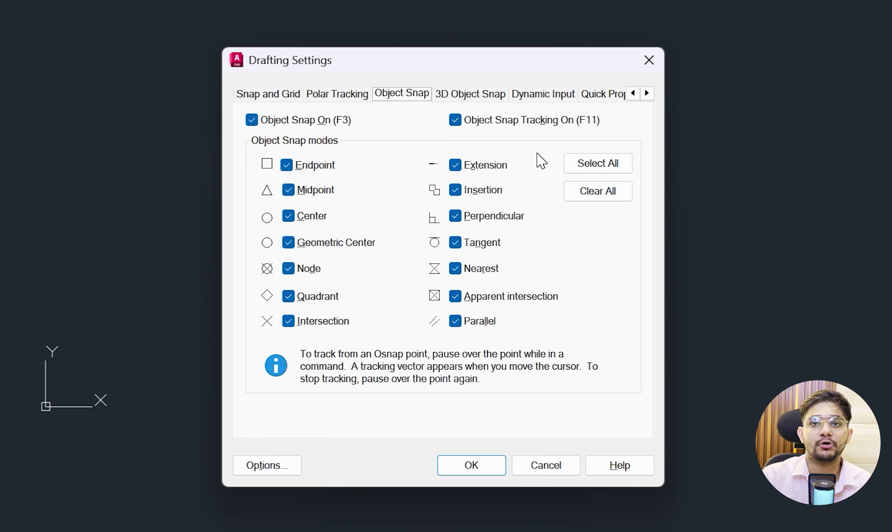
pyautogui.click(497, 99)
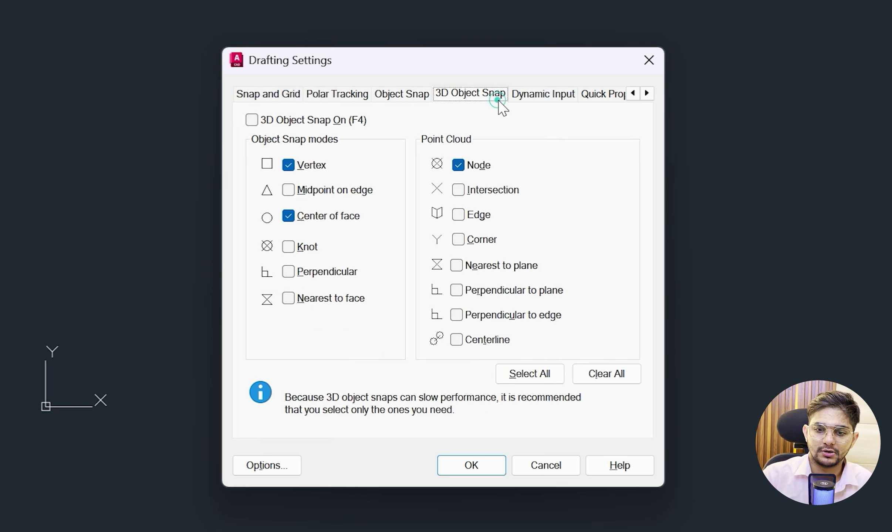
pyautogui.click(533, 98)
pyautogui.click(595, 100)
pyautogui.click(430, 97)
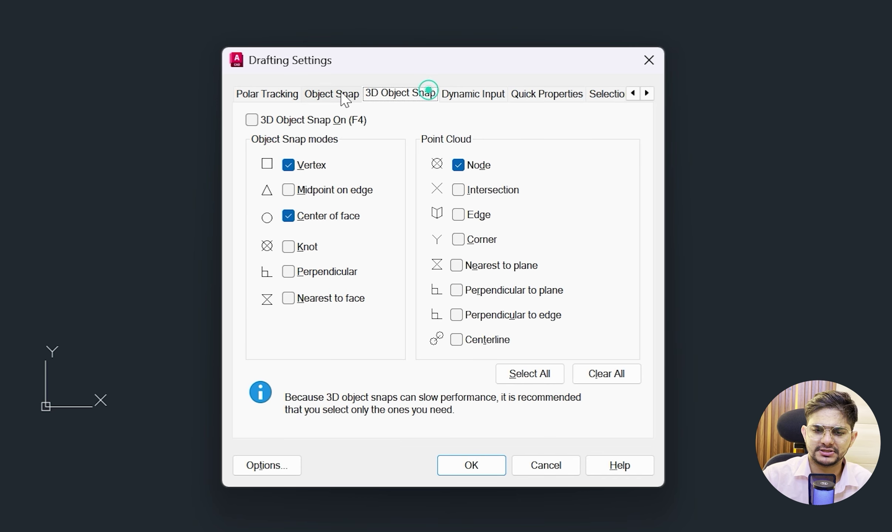
pyautogui.click(315, 94)
pyautogui.click(256, 94)
pyautogui.click(633, 93)
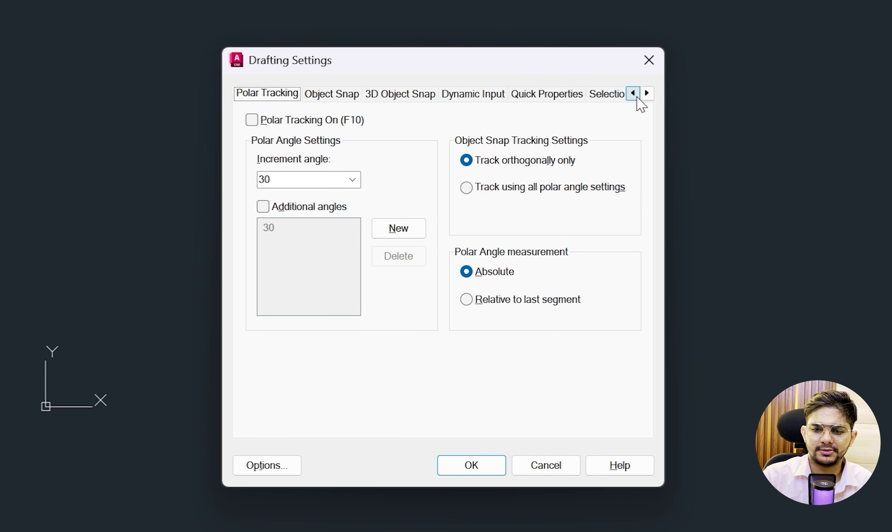
pyautogui.click(294, 93)
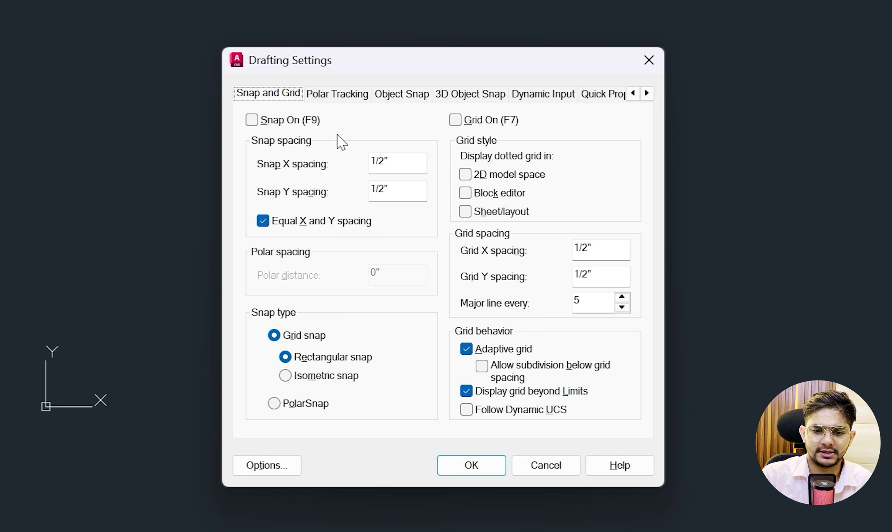
pyautogui.click(396, 97)
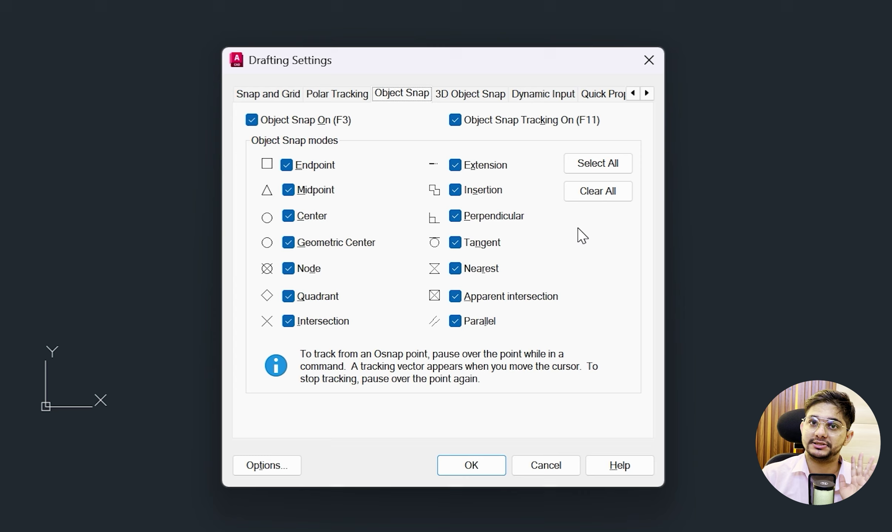
pyautogui.click(476, 469)
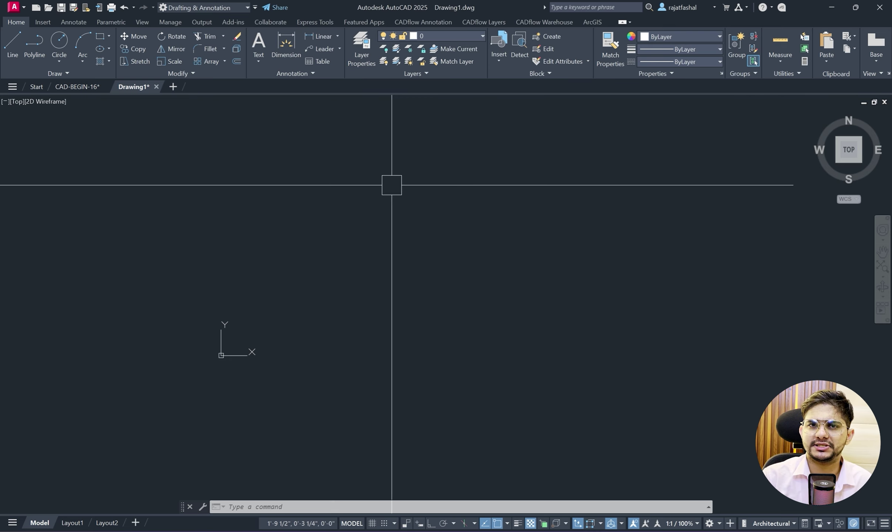
# Open the Layer Properties Manager, place it over the drawing area, and create a new layer named WALL.
pyautogui.write('la')
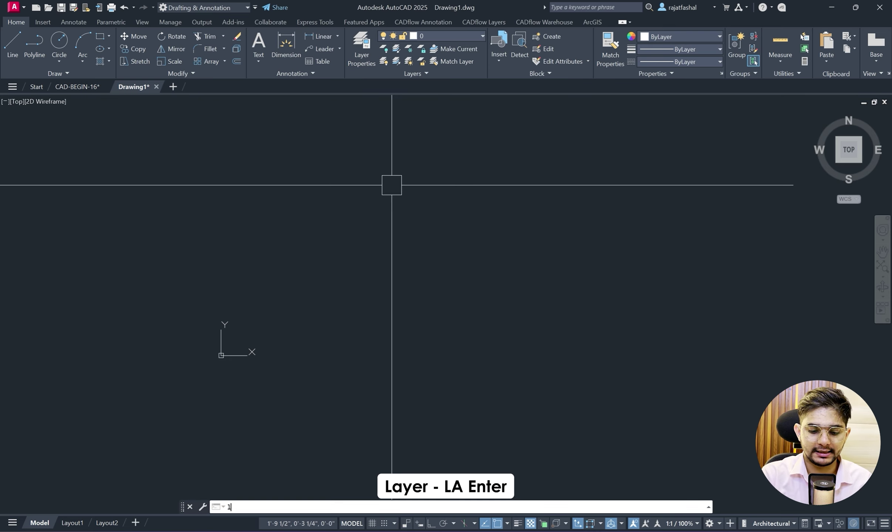
pyautogui.press('Return')
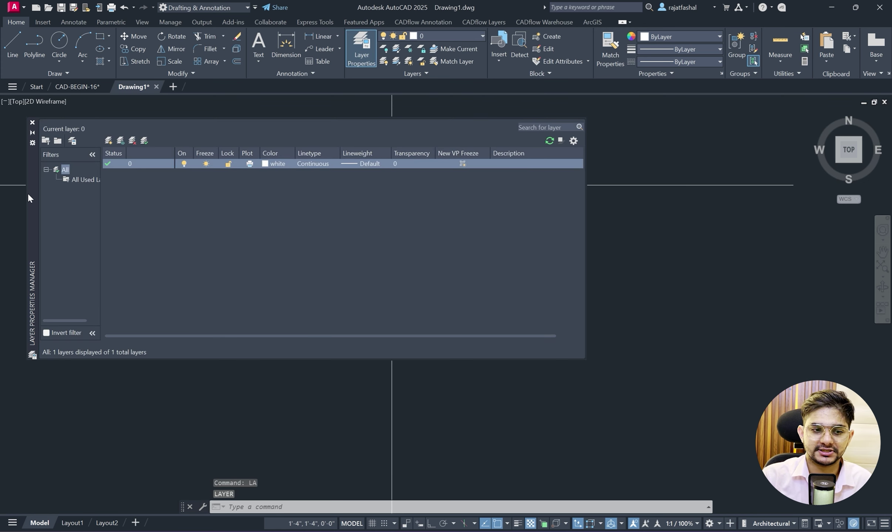
pyautogui.moveTo(28, 193)
pyautogui.mouseDown()
pyautogui.moveTo(80, 246)
pyautogui.moveTo(185, 322)
pyautogui.mouseUp()
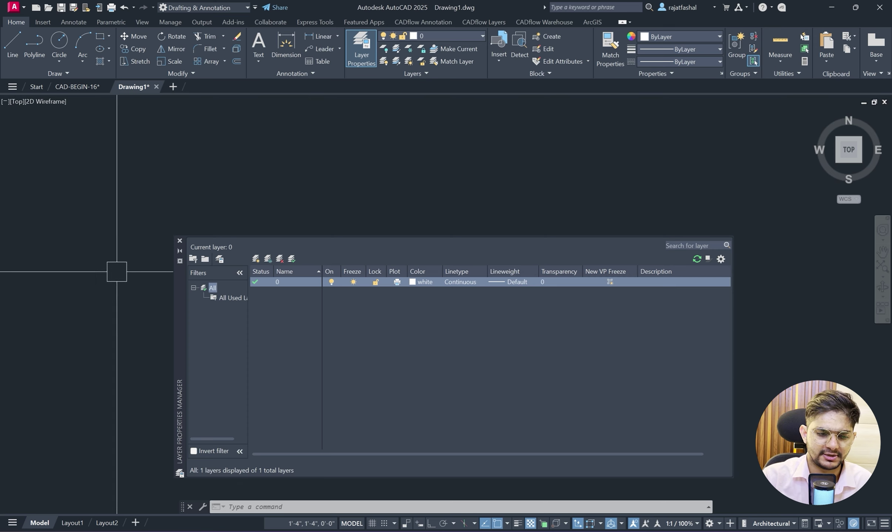
pyautogui.moveTo(178, 323); pyautogui.dragTo(189, 240)
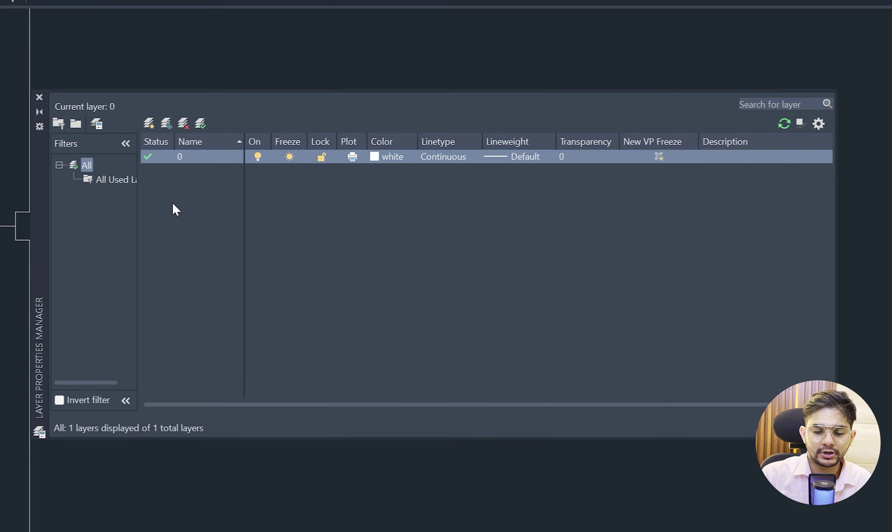
pyautogui.click(148, 124)
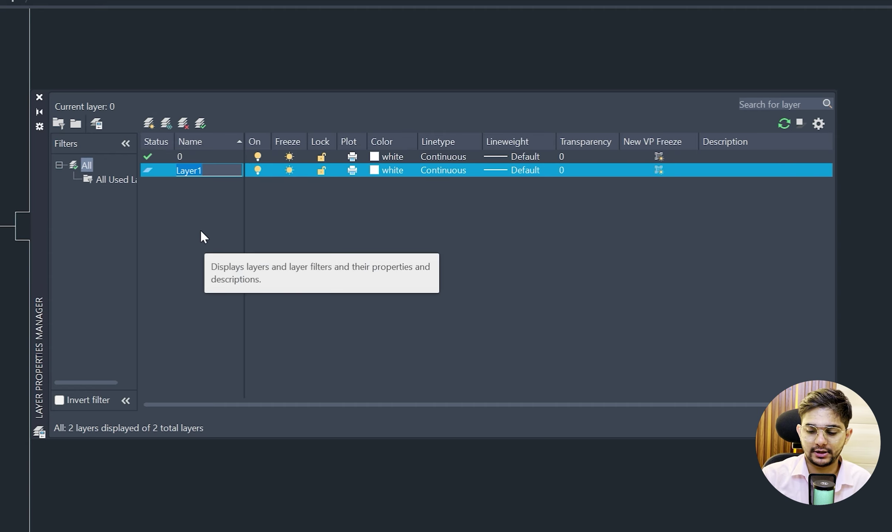
pyautogui.press('BackSpace')
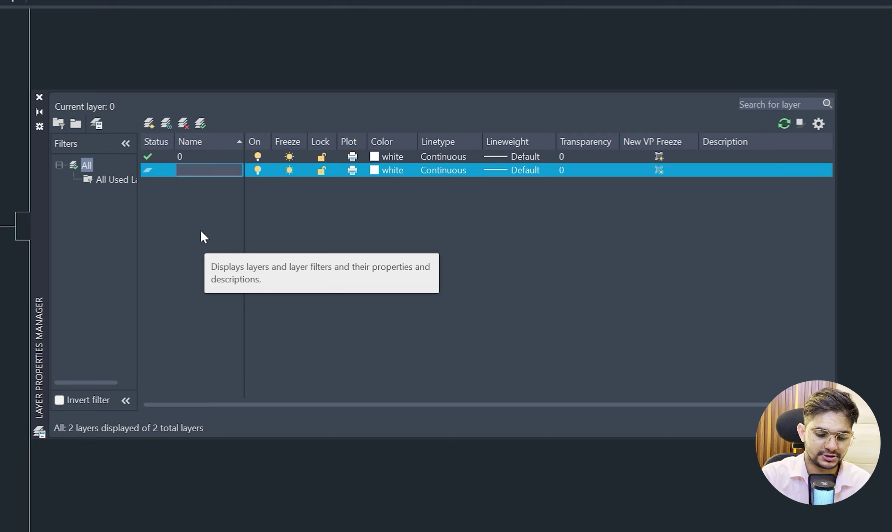
pyautogui.write('WA')
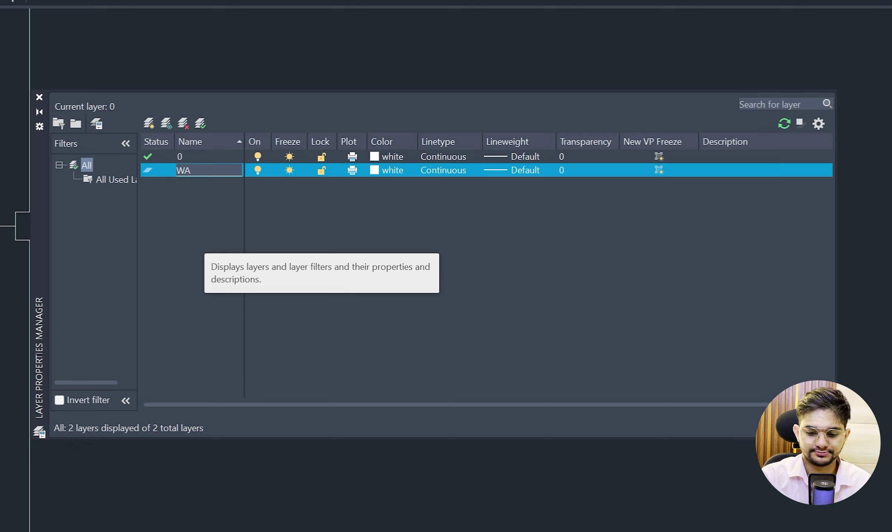
pyautogui.write('LL')
pyautogui.press('Return')
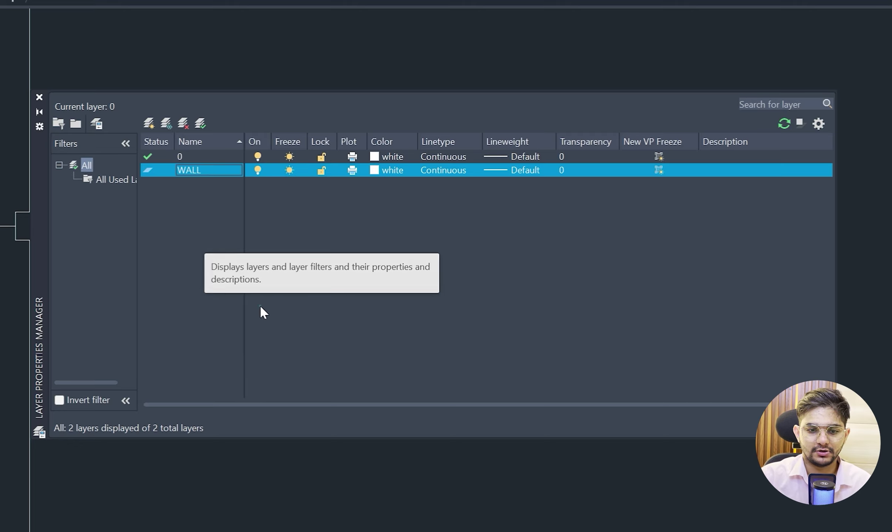
# Create two more layers named DOOR and WINDOW.
pyautogui.click(151, 124)
pyautogui.write('DOOR')
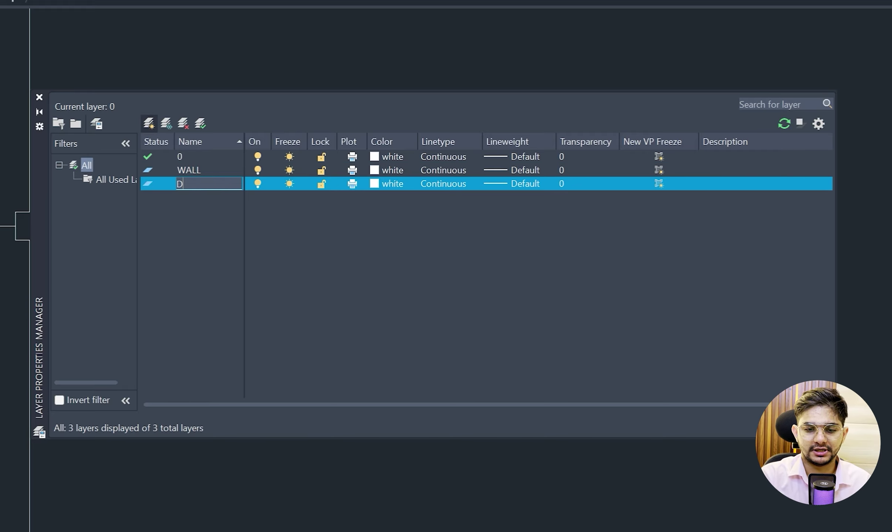
pyautogui.click(217, 243)
pyautogui.click(149, 123)
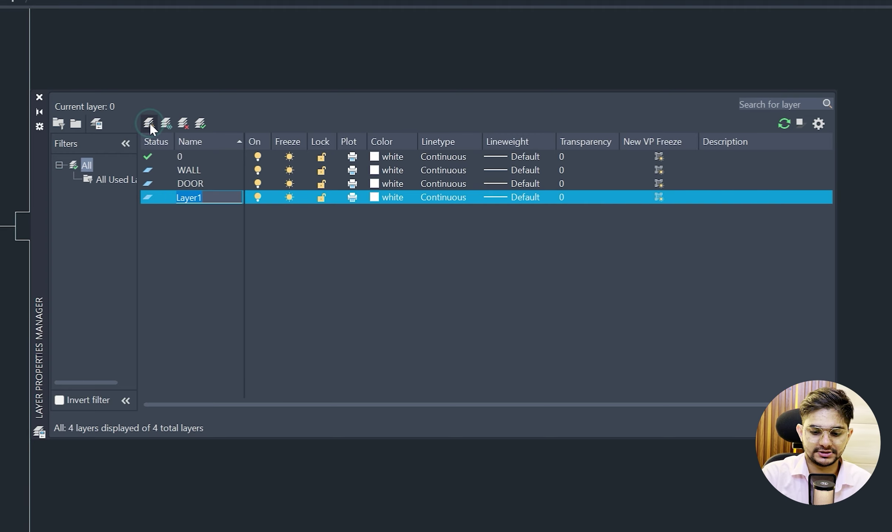
pyautogui.write('WINDOW')
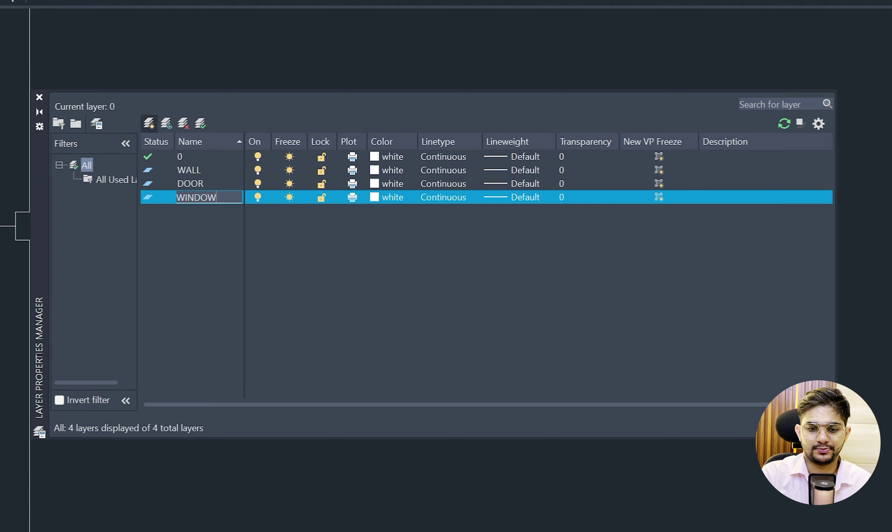
pyautogui.click(193, 268)
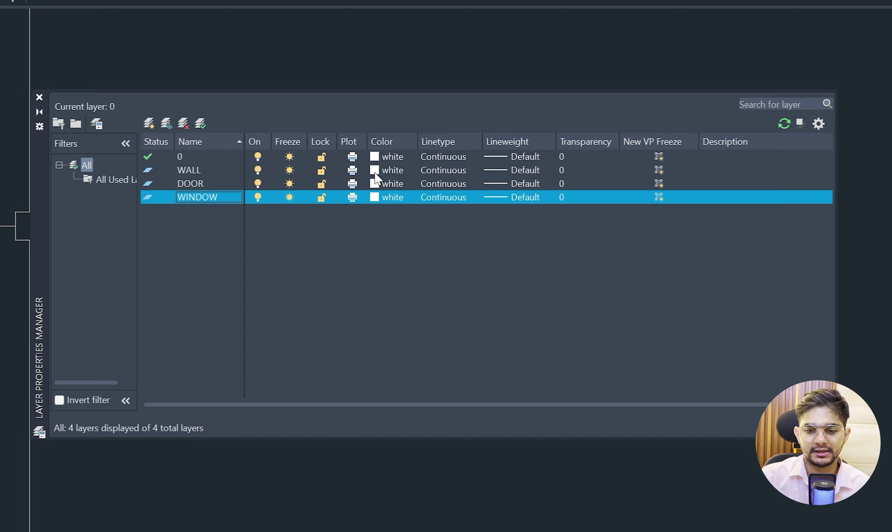
# Set the WALL layer's color to red.
pyautogui.click(374, 173)
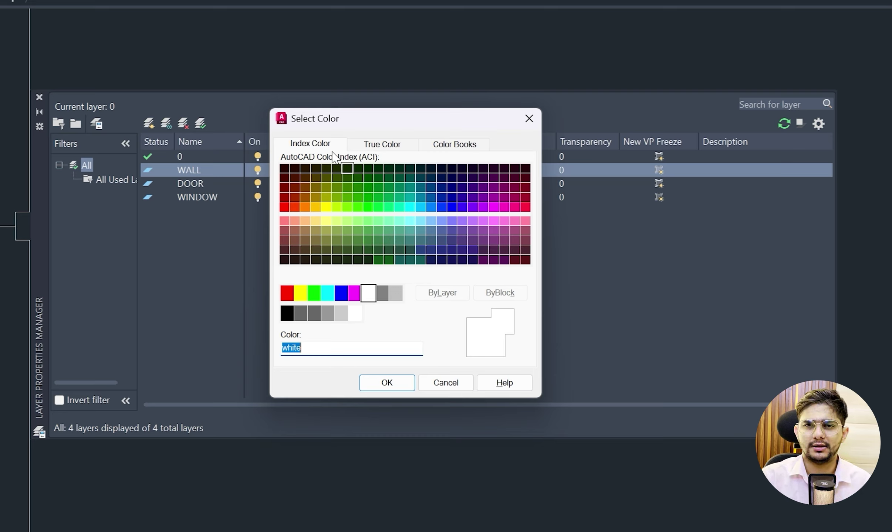
pyautogui.click(287, 292)
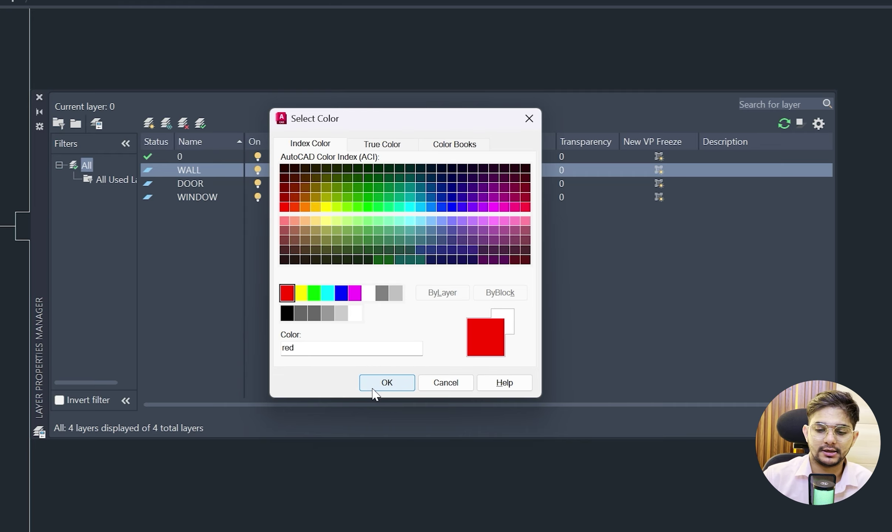
pyautogui.click(386, 388)
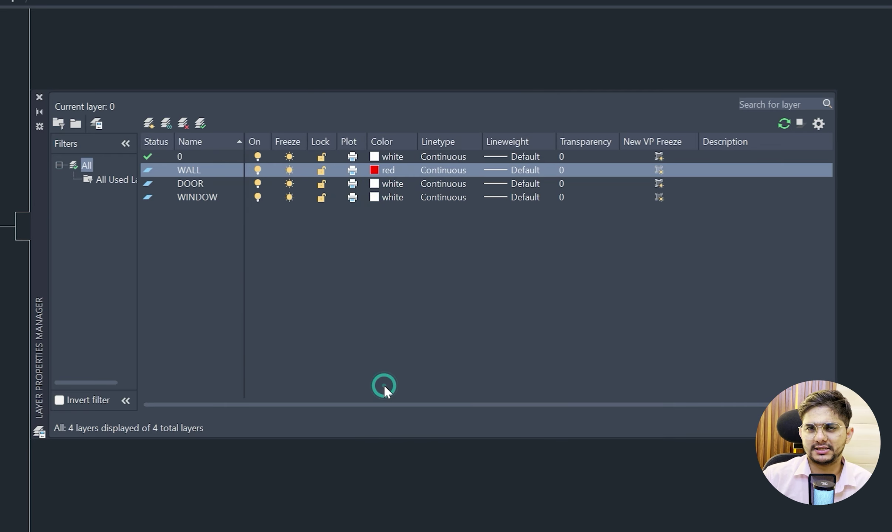
# Set the DOOR layer's color to the green index color 92.
pyautogui.click(374, 184)
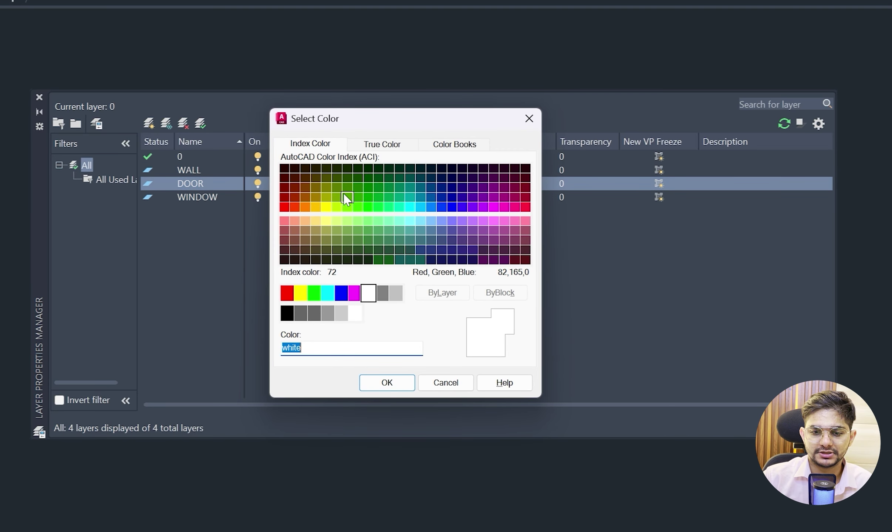
pyautogui.click(336, 196)
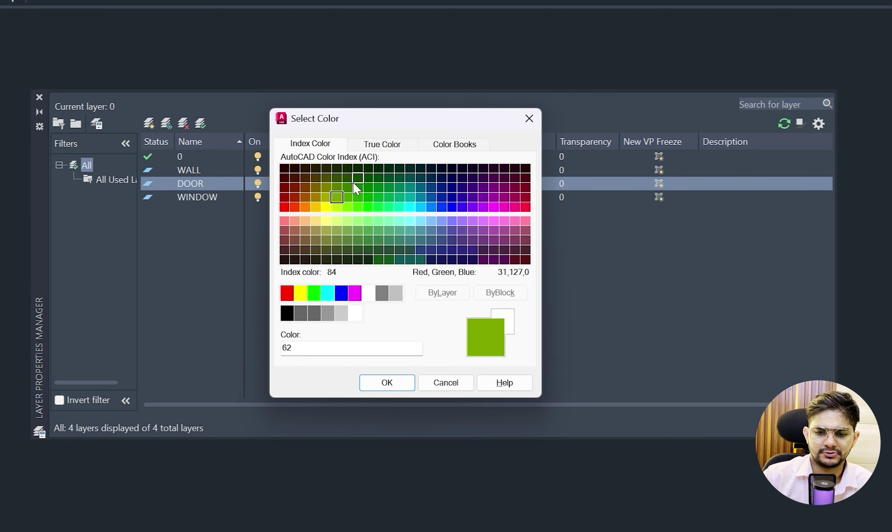
pyautogui.click(358, 197)
pyautogui.click(368, 197)
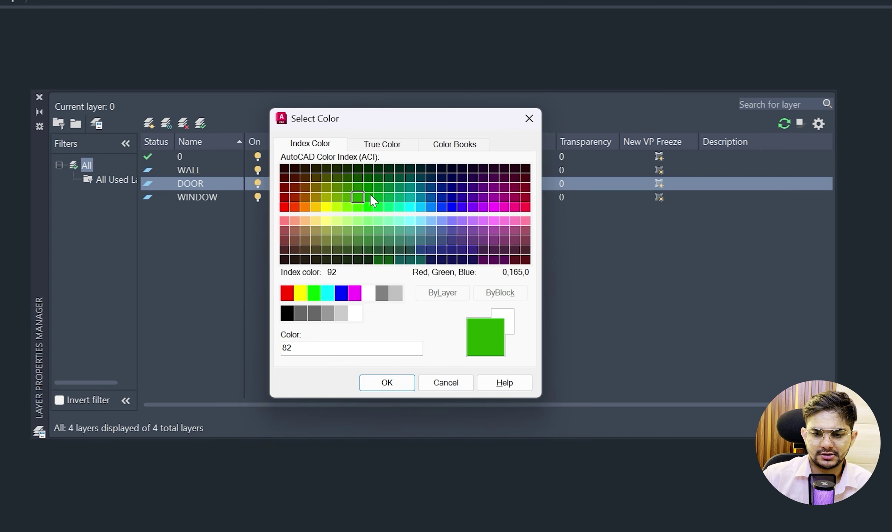
pyautogui.click(385, 384)
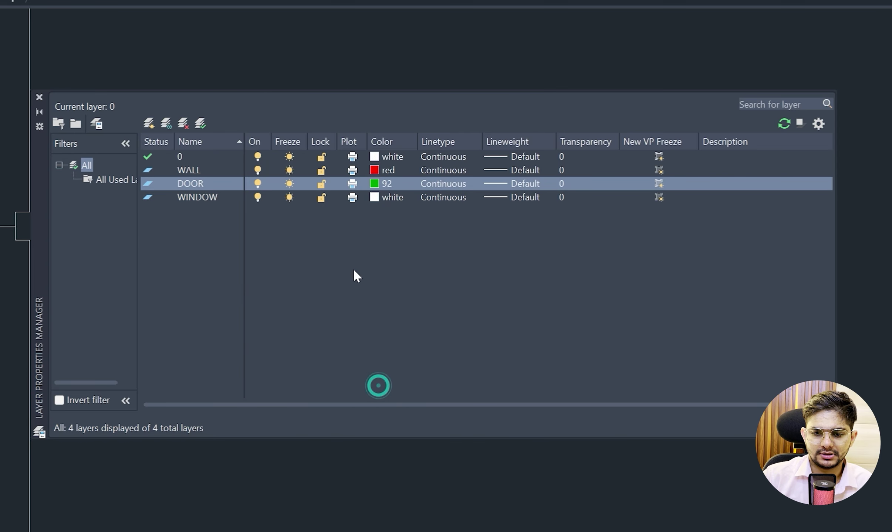
# Set the WINDOW layer's color to index color 52 and close the Layer Properties Manager.
pyautogui.click(373, 198)
pyautogui.click(326, 197)
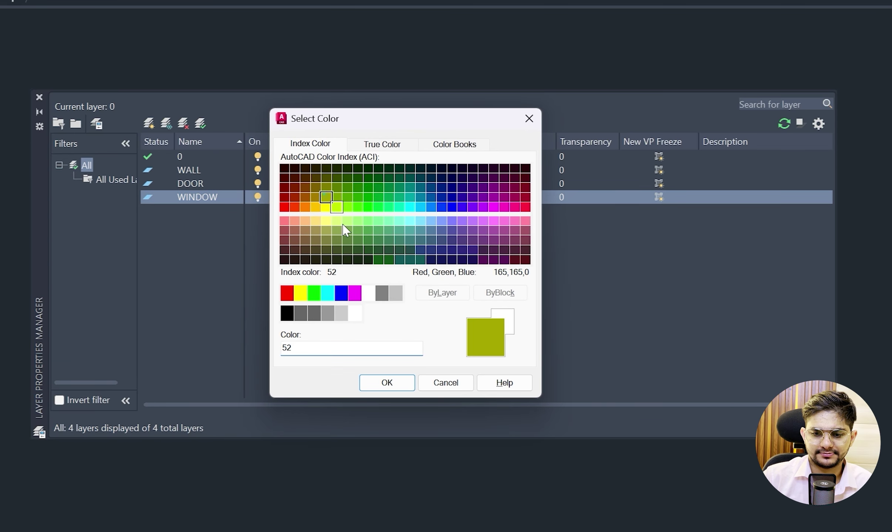
pyautogui.click(389, 383)
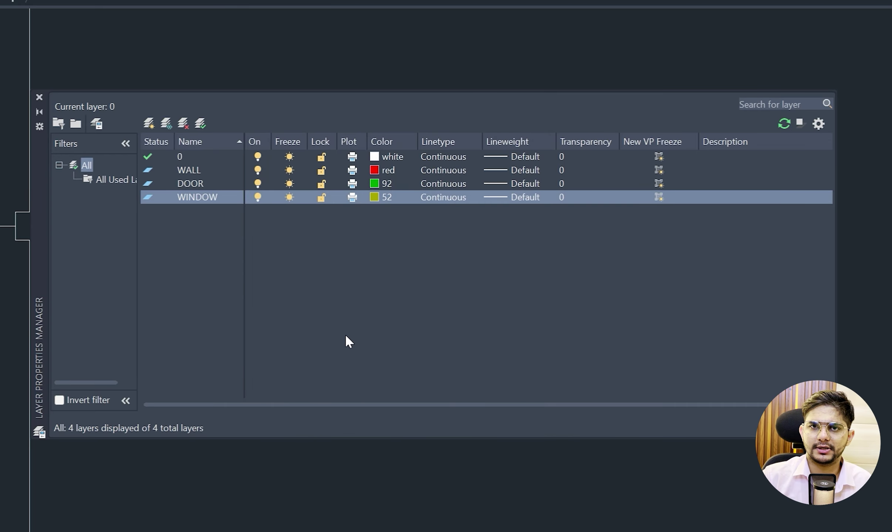
pyautogui.click(39, 97)
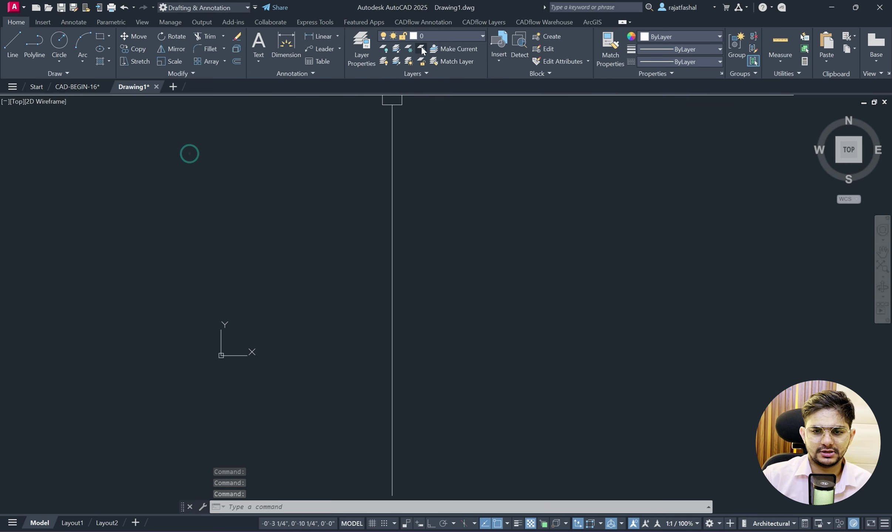
# Make WALL the current layer for drawing.
pyautogui.click(447, 34)
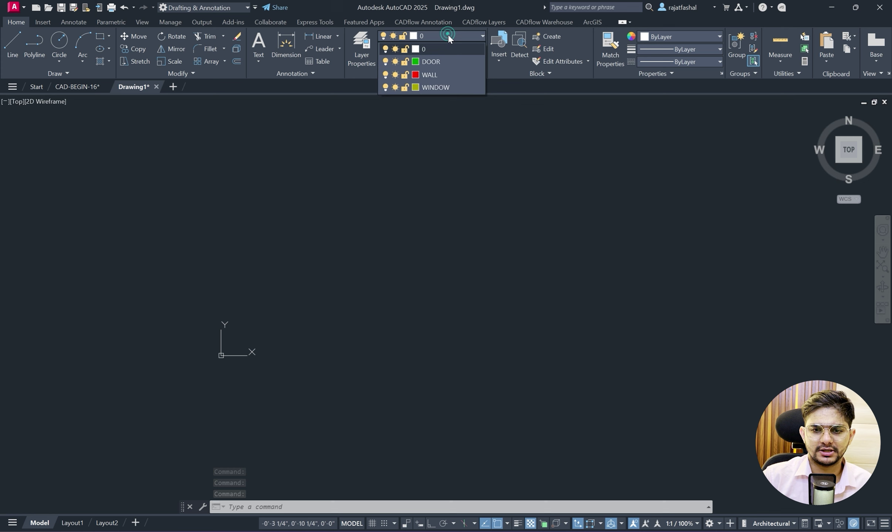
pyautogui.click(443, 71)
pyautogui.moveTo(425, 241); pyautogui.dragTo(411, 262, button='middle')
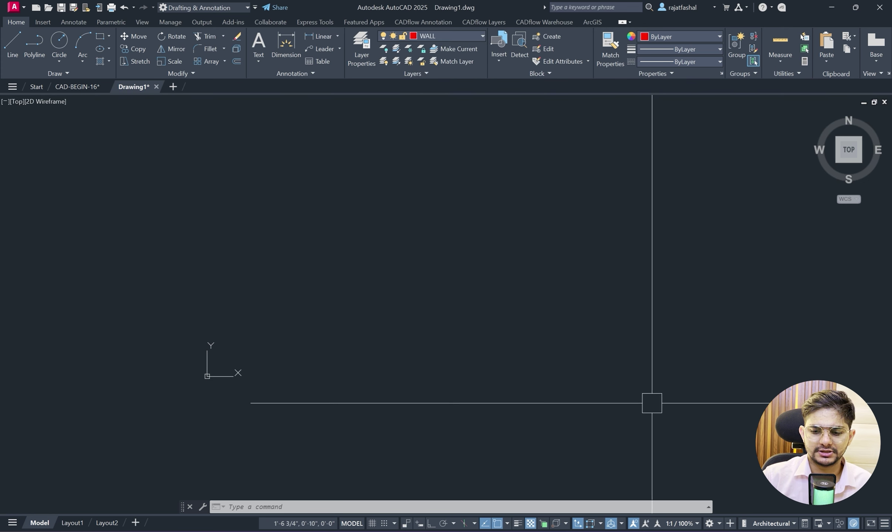
# Switch to CAD-BEGIN-16-Model.pdf in the browser to view the floor plan's walls and dimensions.
pyautogui.hotkey('alt', 'Tab')
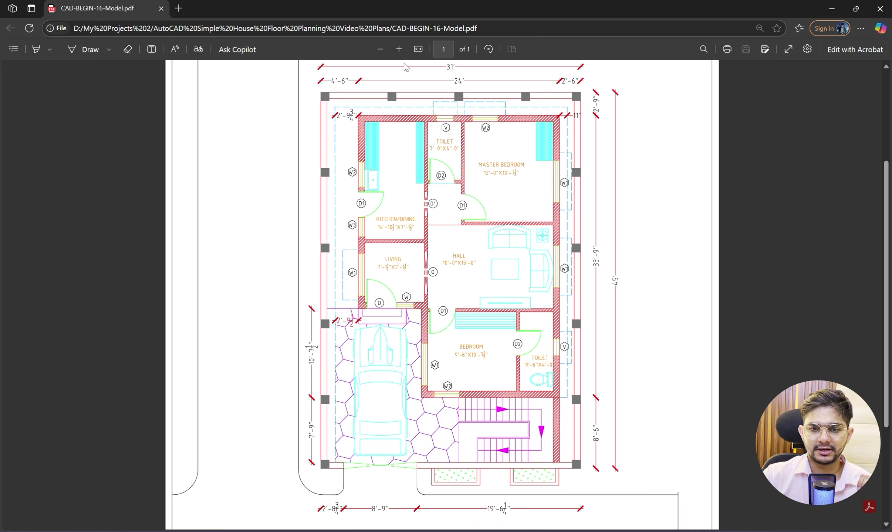
# Examine the floor plan around the living room, car porch and bedroom in enlarged view.
pyautogui.click(399, 49)
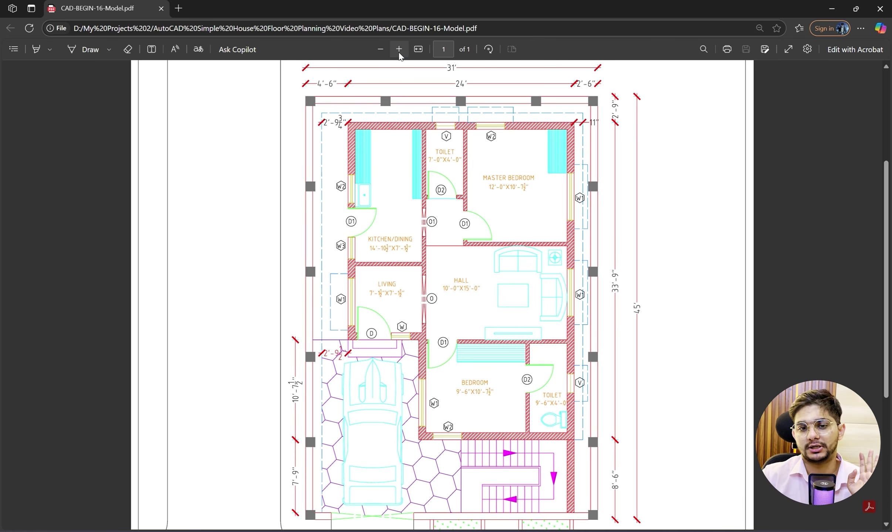
pyautogui.click(399, 53)
pyautogui.click(399, 53)
pyautogui.click(399, 52)
pyautogui.click(399, 53)
pyautogui.click(399, 53)
pyautogui.scroll(-3, 375, 178)
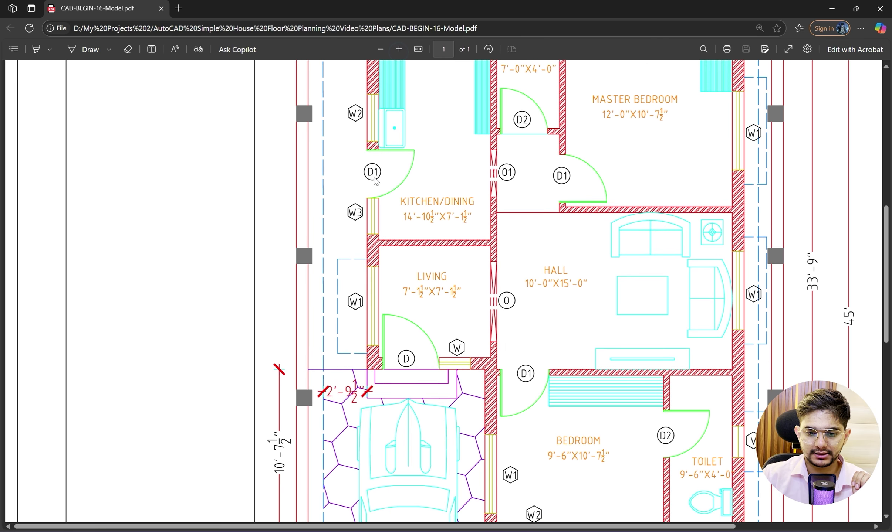
pyautogui.click(399, 49)
pyautogui.scroll(-2, 432, 313)
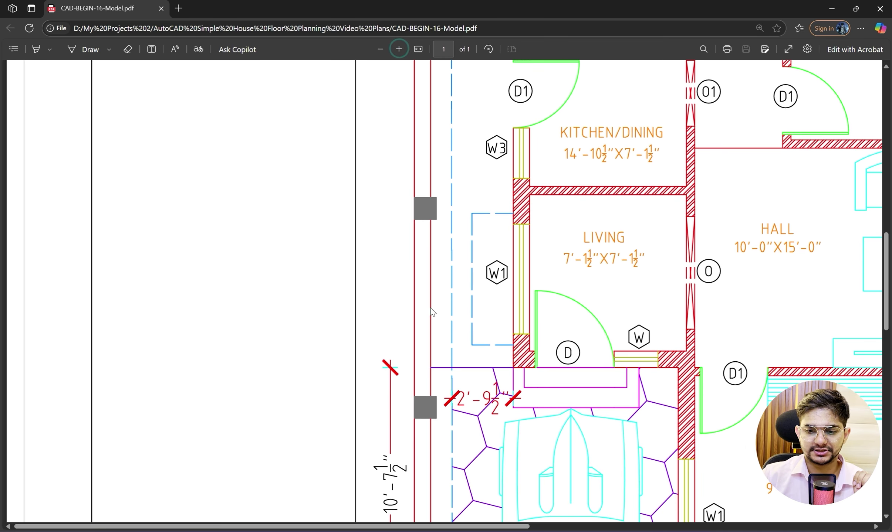
pyautogui.hscroll(4, 393, 378)
pyautogui.scroll(-1, 393, 379)
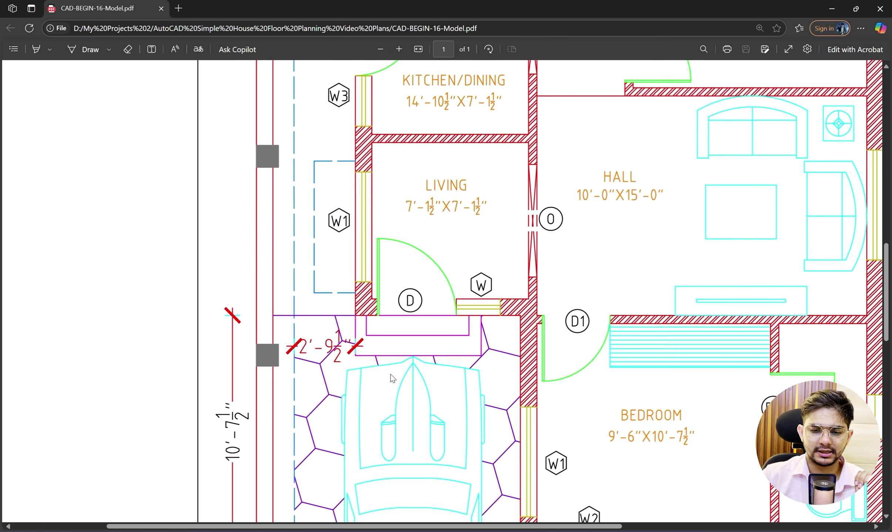
pyautogui.click(375, 48)
pyautogui.click(375, 49)
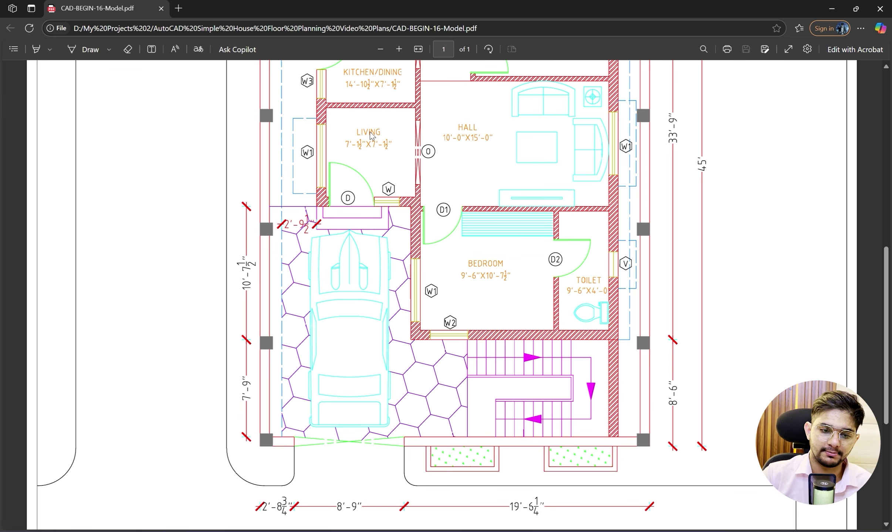
# Review the room layout and overall dimensions from the kitchen and master bedroom down to the stairs and road side.
pyautogui.scroll(2, 369, 140)
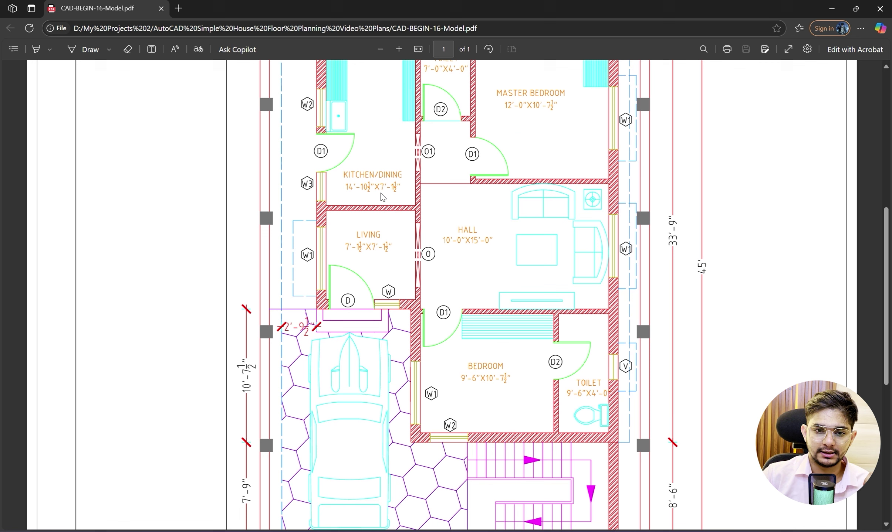
pyautogui.scroll(3, 382, 199)
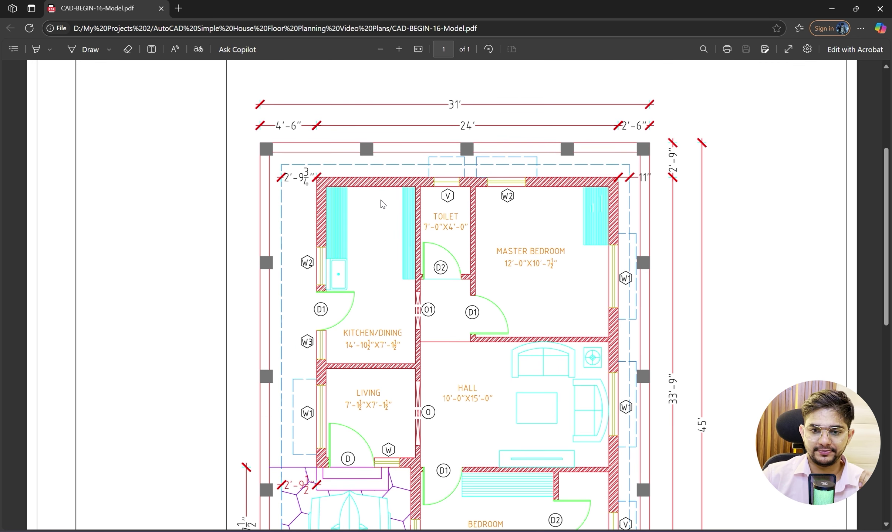
pyautogui.scroll(-6, 380, 201)
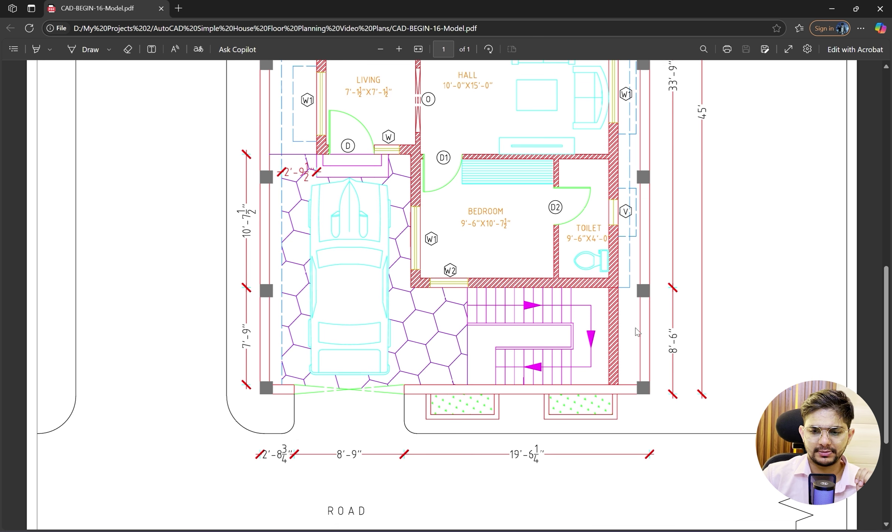
pyautogui.scroll(2, 566, 300)
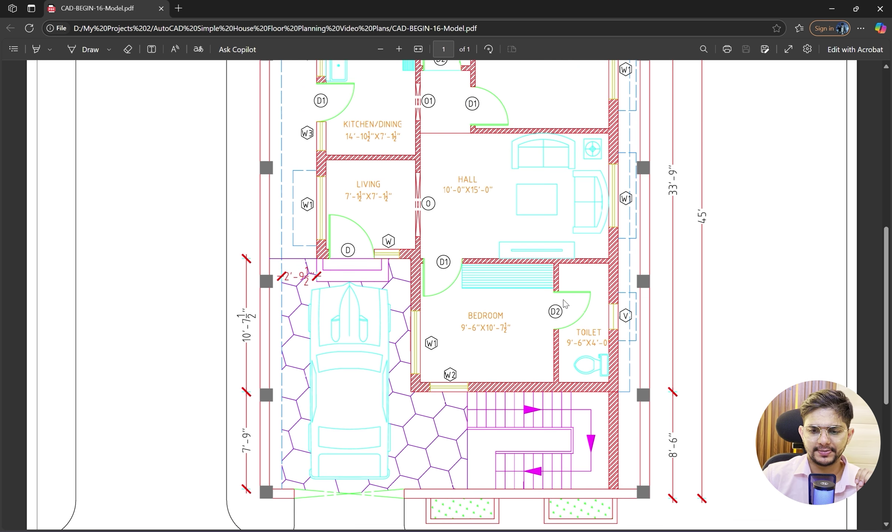
pyautogui.scroll(2, 525, 321)
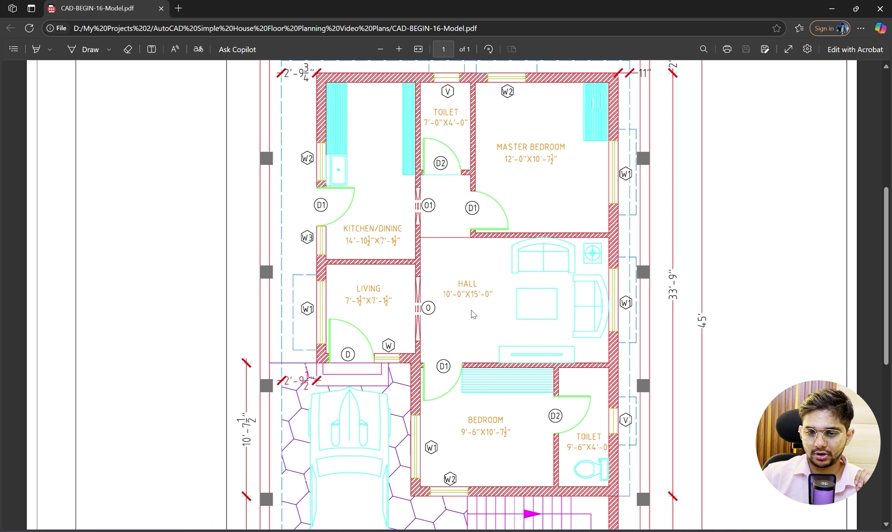
pyautogui.scroll(2, 471, 310)
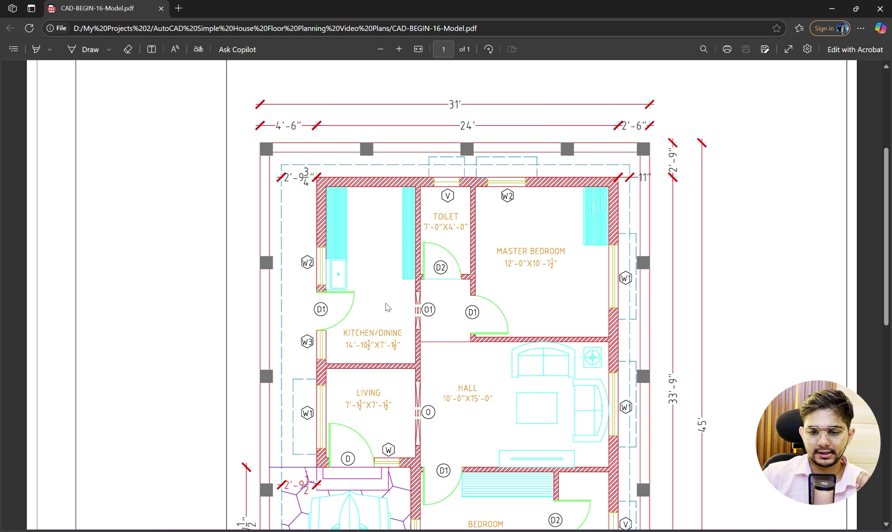
pyautogui.scroll(1, 427, 323)
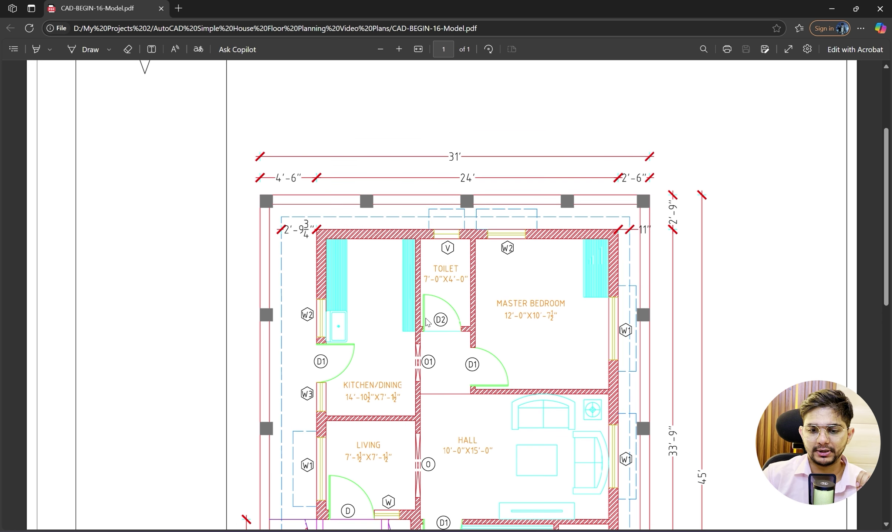
pyautogui.scroll(-3, 428, 323)
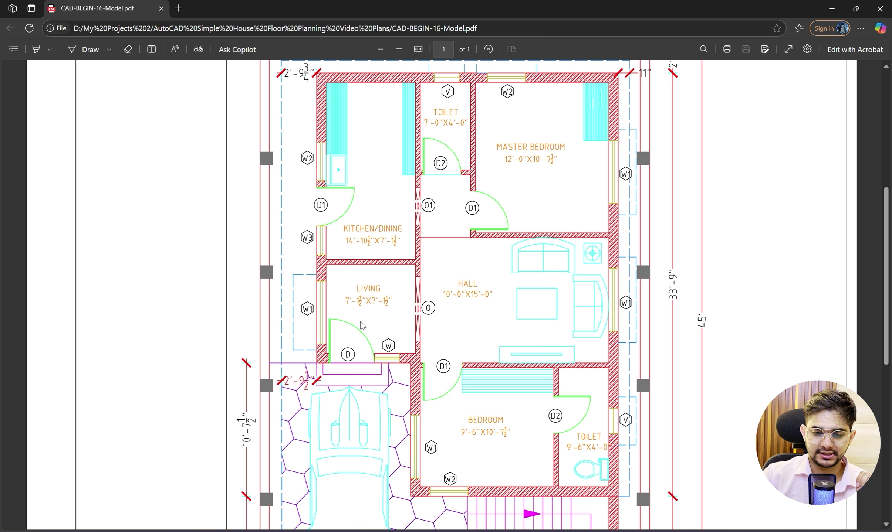
pyautogui.scroll(-1, 353, 292)
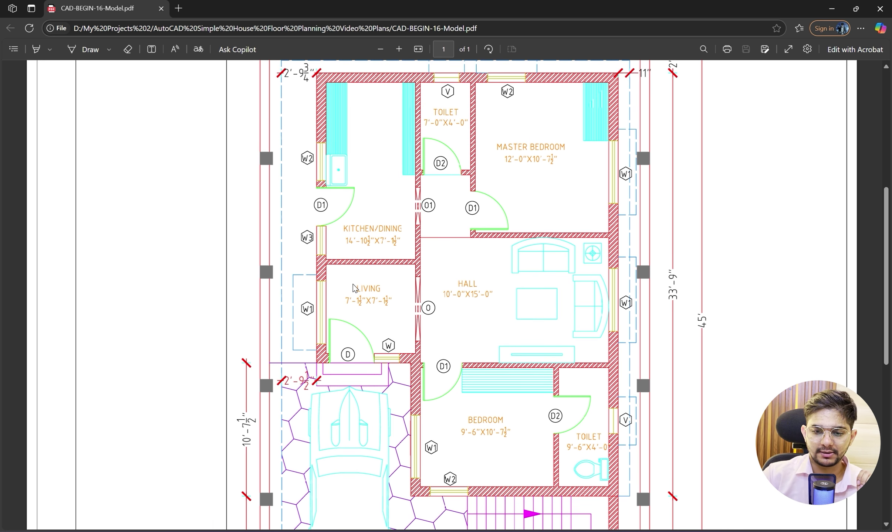
pyautogui.scroll(-2, 353, 289)
pyautogui.scroll(3, 353, 288)
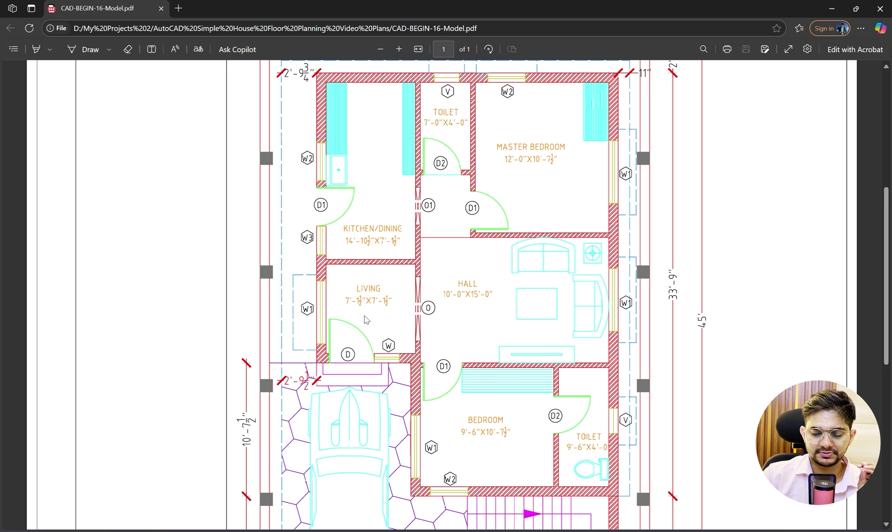
pyautogui.scroll(-1, 339, 303)
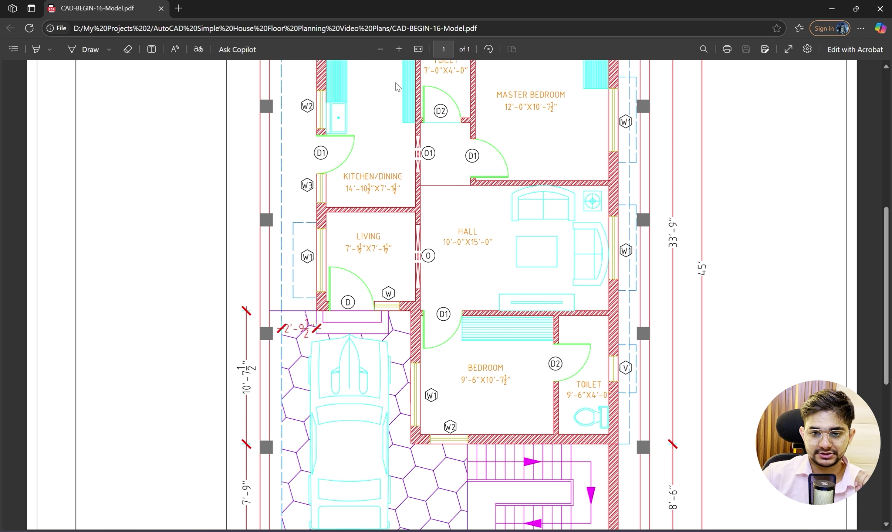
# Examine the living room's size and surrounding wall thicknesses up close to choose where the drawing starts.
pyautogui.click(398, 49)
pyautogui.click(398, 49)
pyautogui.scroll(-5, 416, 317)
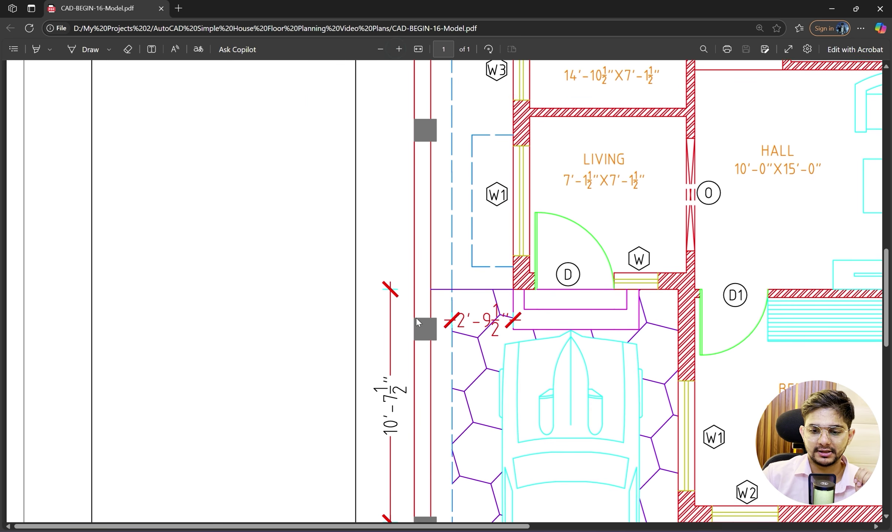
pyautogui.moveTo(307, 526); pyautogui.dragTo(407, 526)
pyautogui.scroll(3, 411, 298)
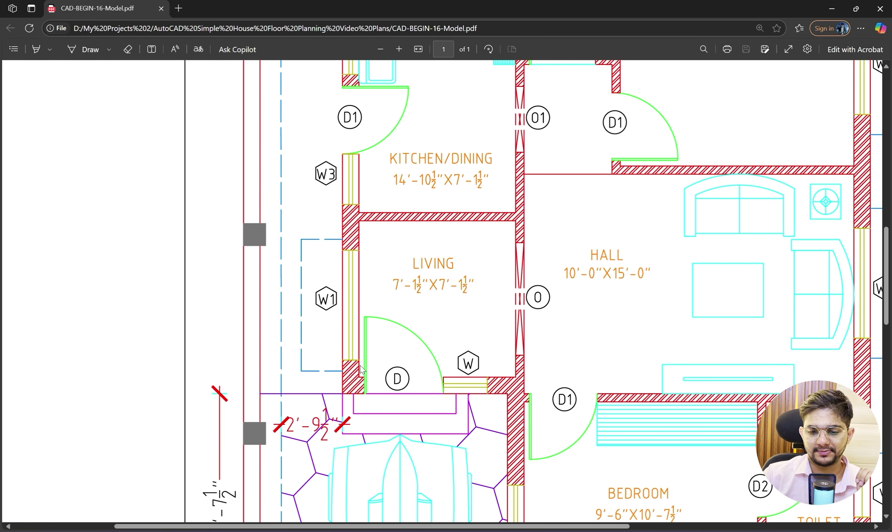
pyautogui.scroll(2, 373, 350)
pyautogui.scroll(-2, 373, 347)
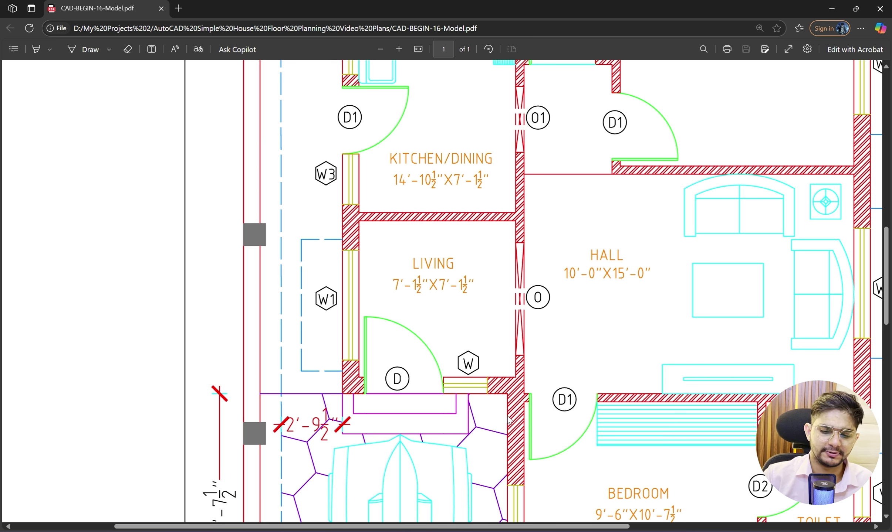
# Switch to AutoCAD's Drawing1 and, with Ortho mode on, draw a 9" horizontal line for the wall thickness.
pyautogui.click(554, 531)
pyautogui.scroll(-2, 373, 295)
pyautogui.moveTo(373, 295); pyautogui.dragTo(344, 304, button='middle')
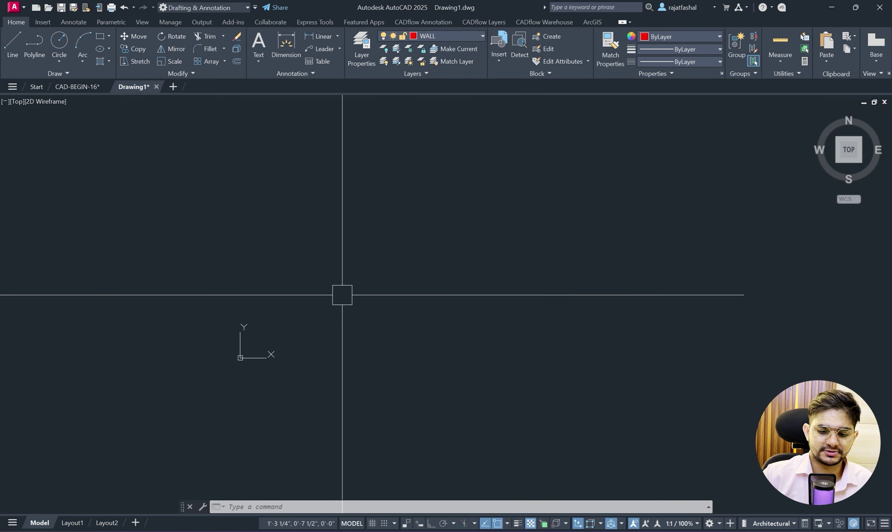
pyautogui.write('l')
pyautogui.press('Return')
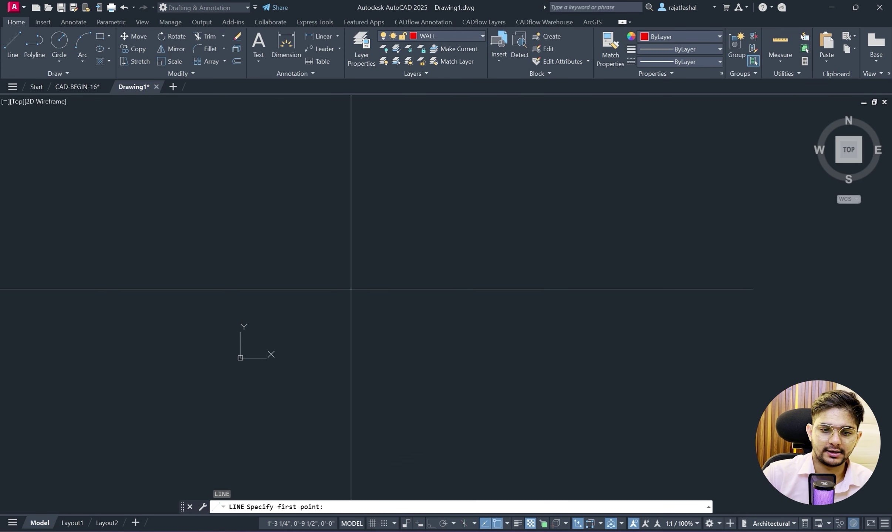
pyautogui.click(270, 298)
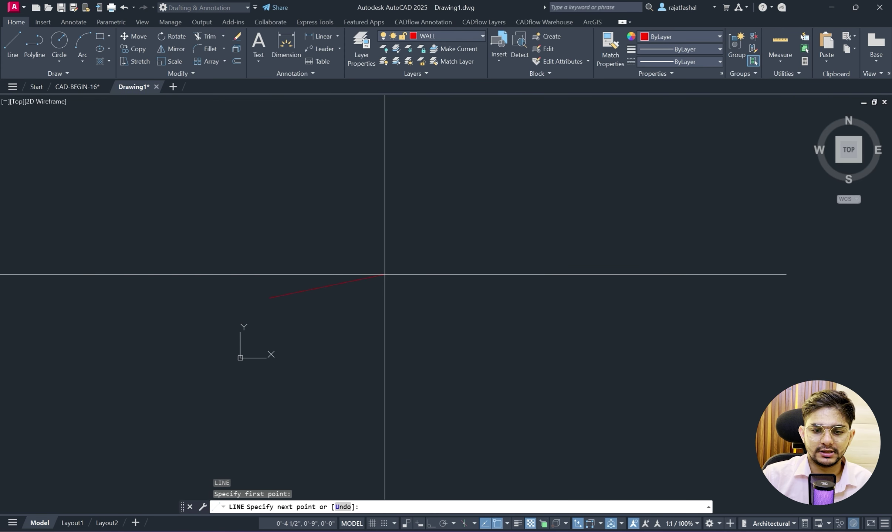
pyautogui.click(431, 524)
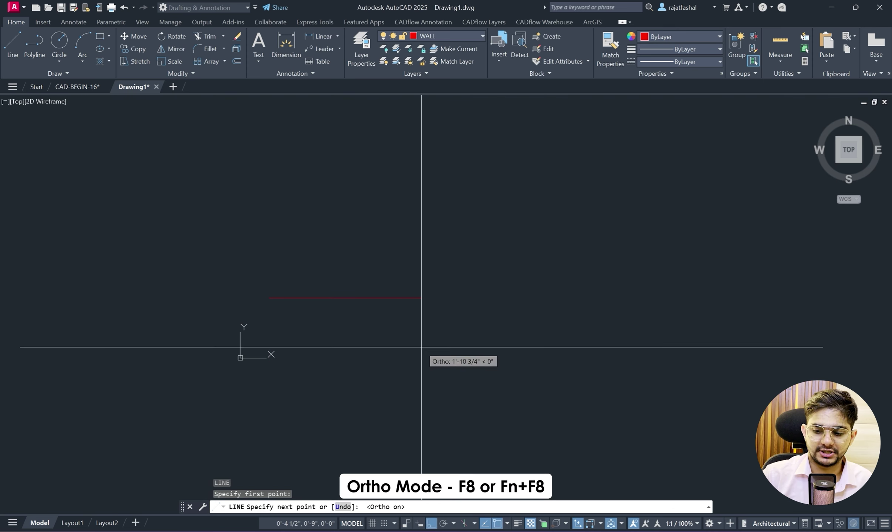
pyautogui.write('9')
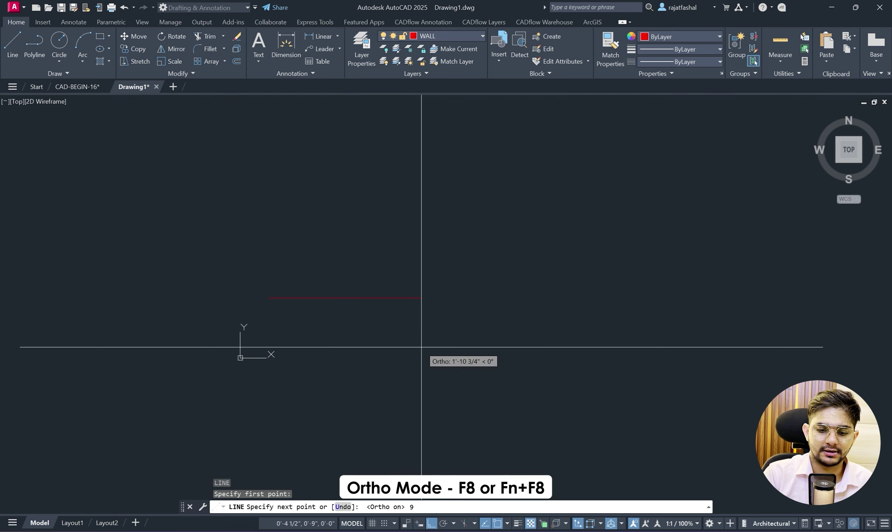
pyautogui.write('"')
pyautogui.press('Return')
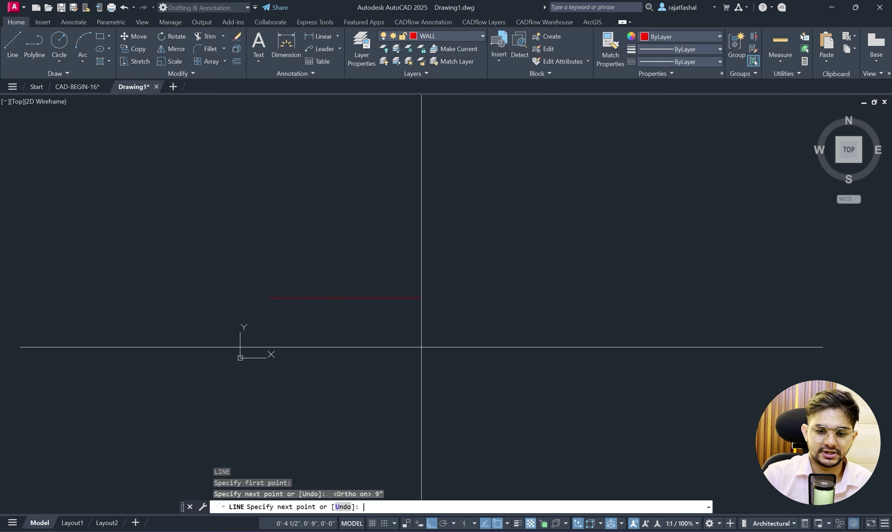
# Check the living room's width in the PDF plan and continue the line horizontally by 7'1.5", ending the Line command.
pyautogui.scroll(2, 279, 242)
pyautogui.scroll(-4, 447, 276)
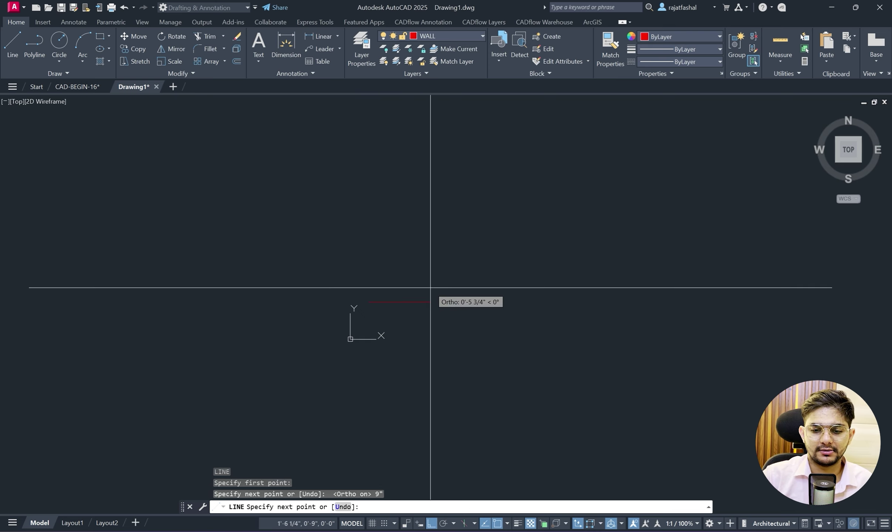
pyautogui.moveTo(431, 288); pyautogui.dragTo(141, 325, button='middle')
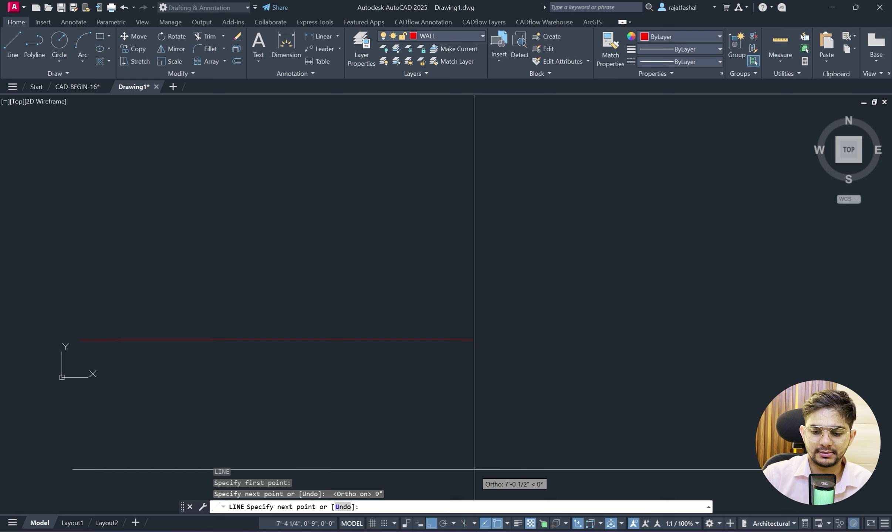
pyautogui.hotkey('alt', 'Tab')
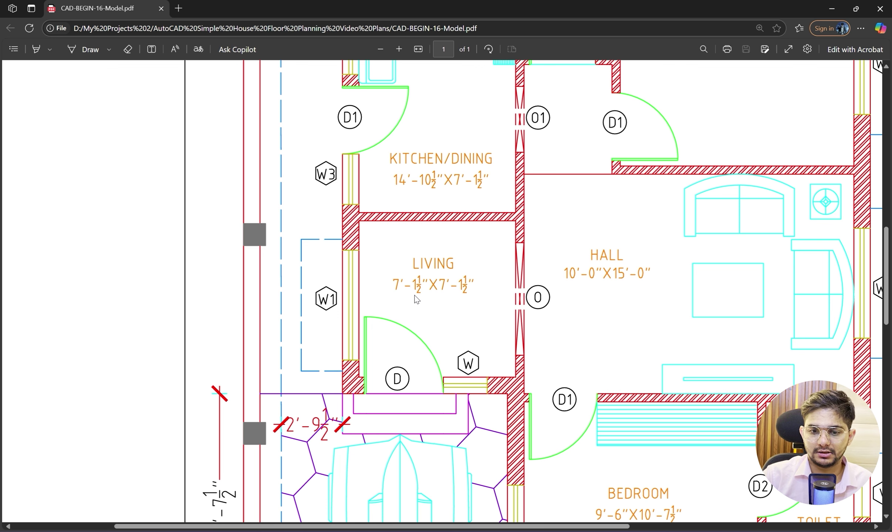
pyautogui.click(827, 8)
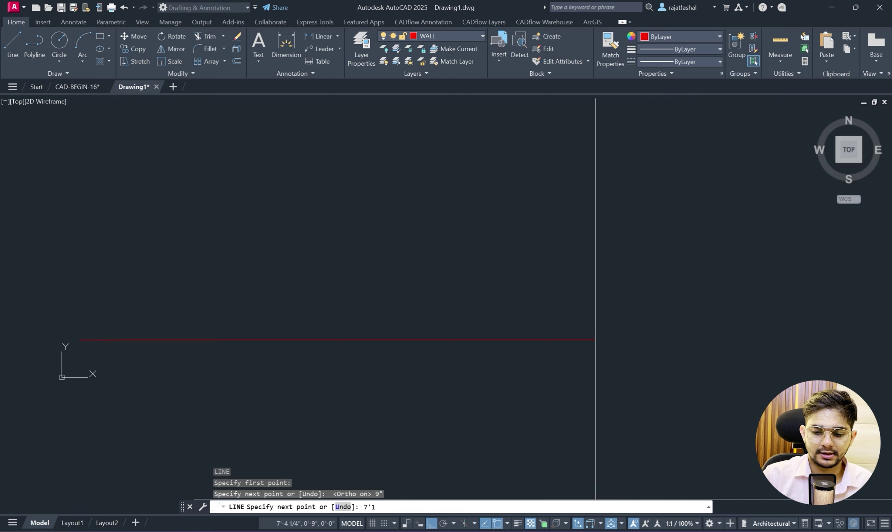
pyautogui.hotkey('alt', 'Tab')
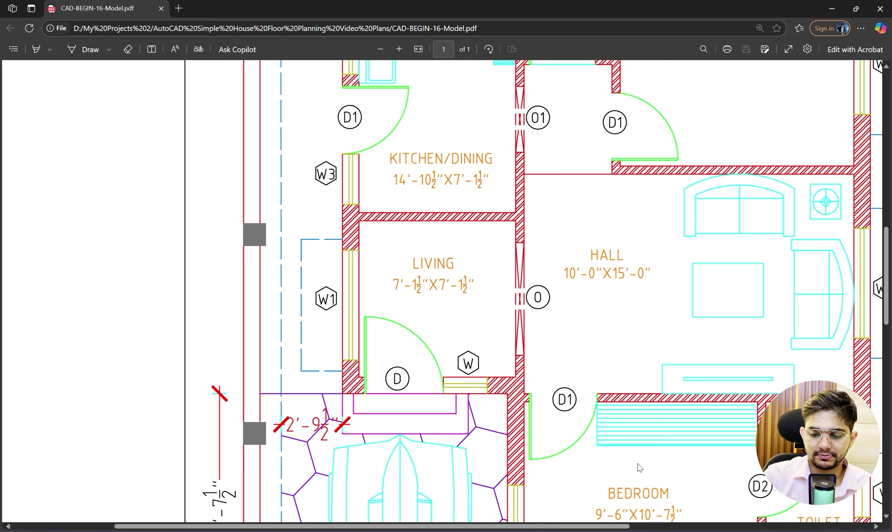
pyautogui.hotkey('alt', 'Tab')
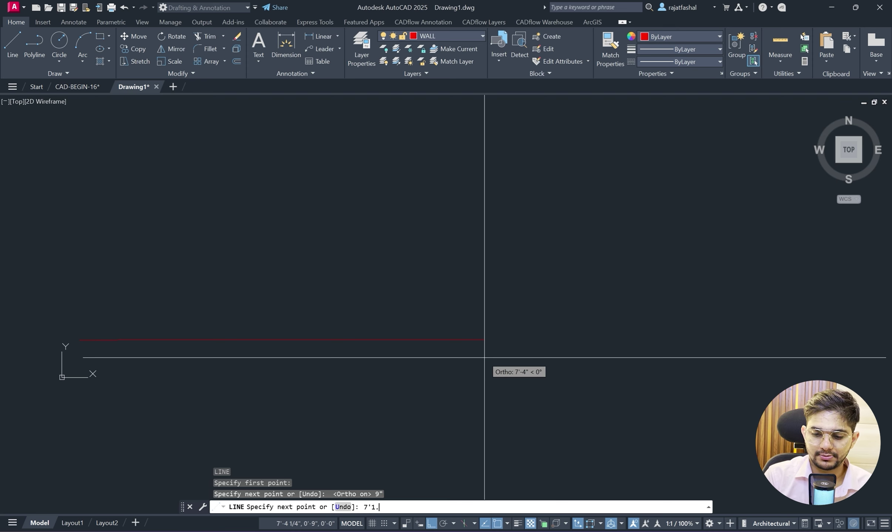
pyautogui.press('Return')
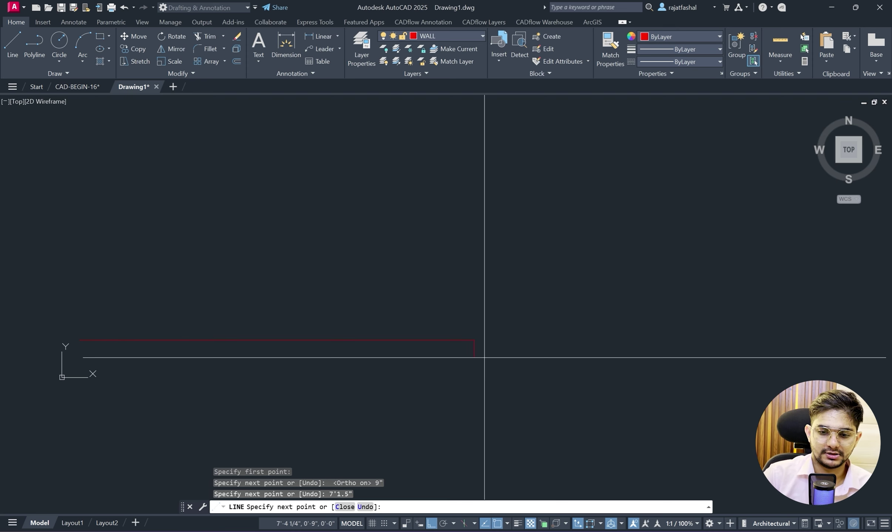
pyautogui.rightClick(454, 198)
pyautogui.click(462, 202)
# Draw a 7'1.5" vertical line upward from the starting end of the horizontal wall line.
pyautogui.rightClick(304, 185)
pyautogui.click(329, 190)
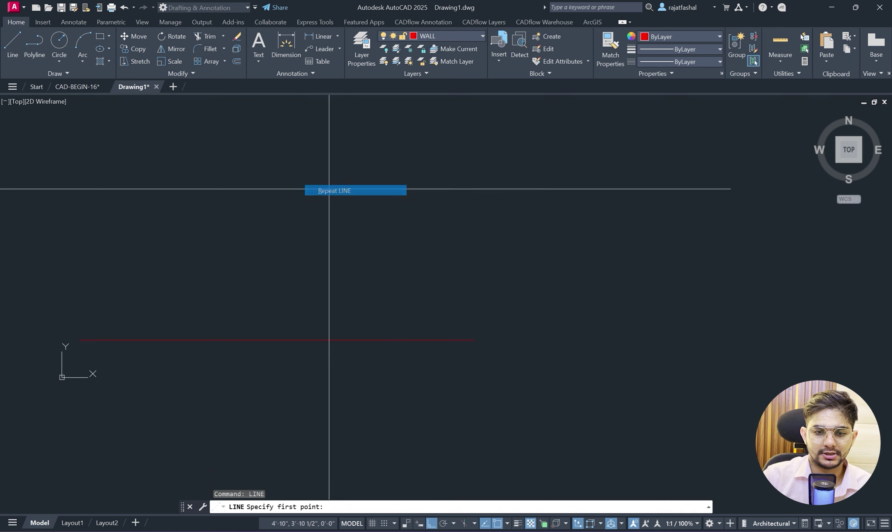
pyautogui.scroll(-3, 206, 255)
pyautogui.scroll(2, 159, 257)
pyautogui.click(205, 305)
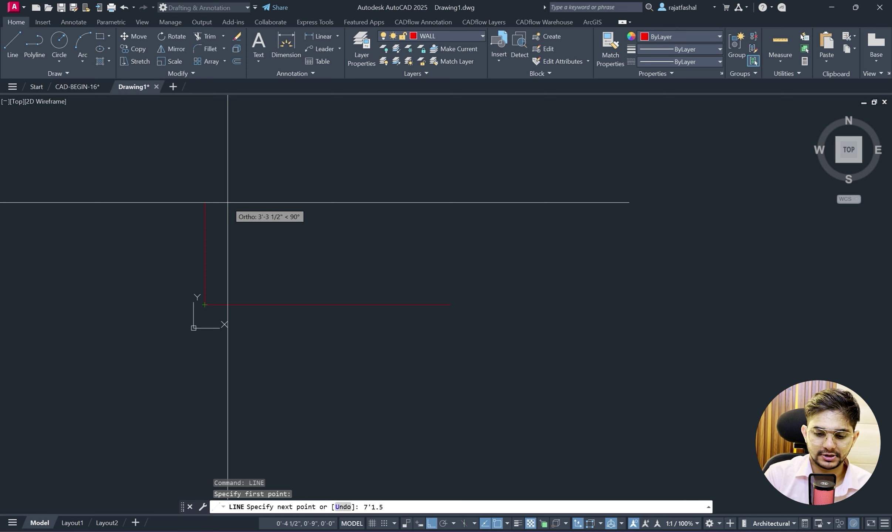
pyautogui.press('Return')
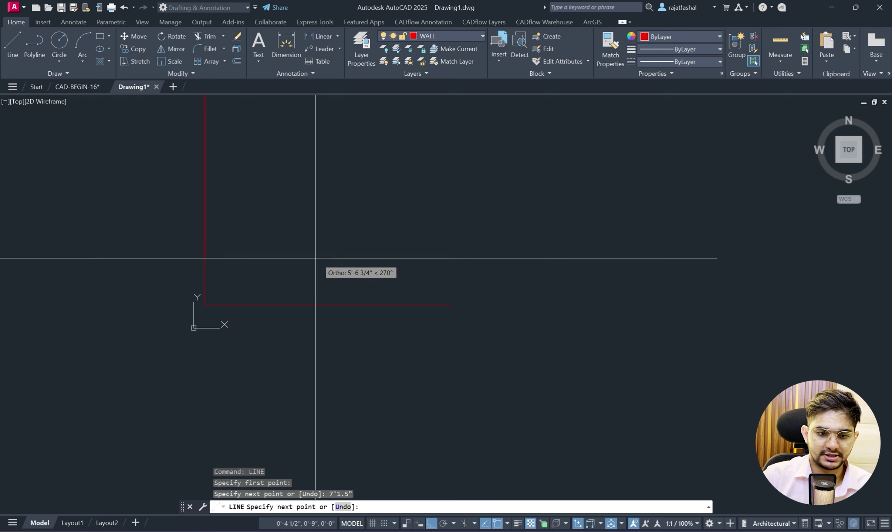
# End the Line command and delete the vertical wall line rising from the starting end of the horizontal wall line.
pyautogui.press('Escape')
pyautogui.click(206, 263)
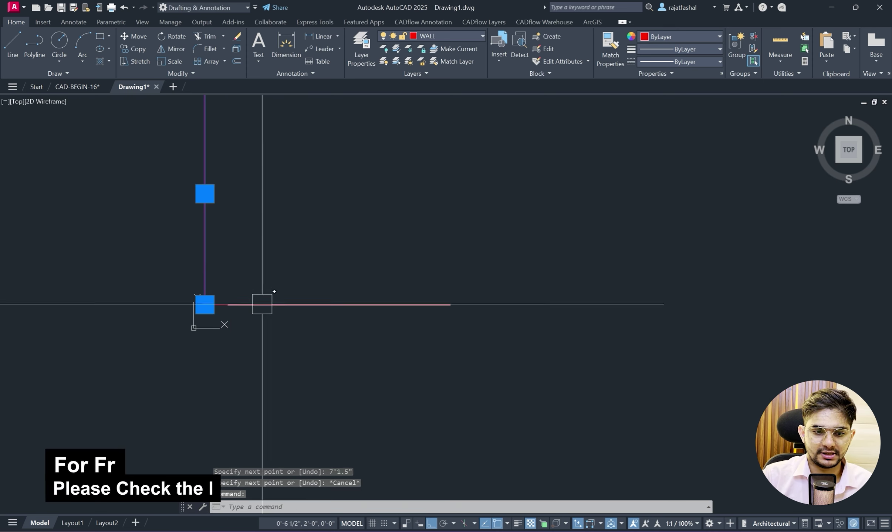
pyautogui.scroll(-2, 289, 374)
pyautogui.press('Escape')
pyautogui.scroll(4, 237, 305)
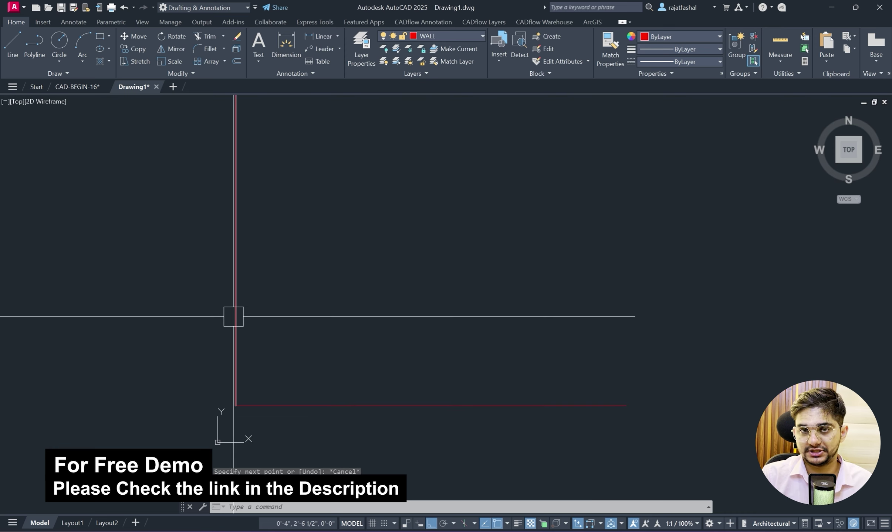
pyautogui.scroll(-2, 229, 342)
pyautogui.scroll(1, 245, 172)
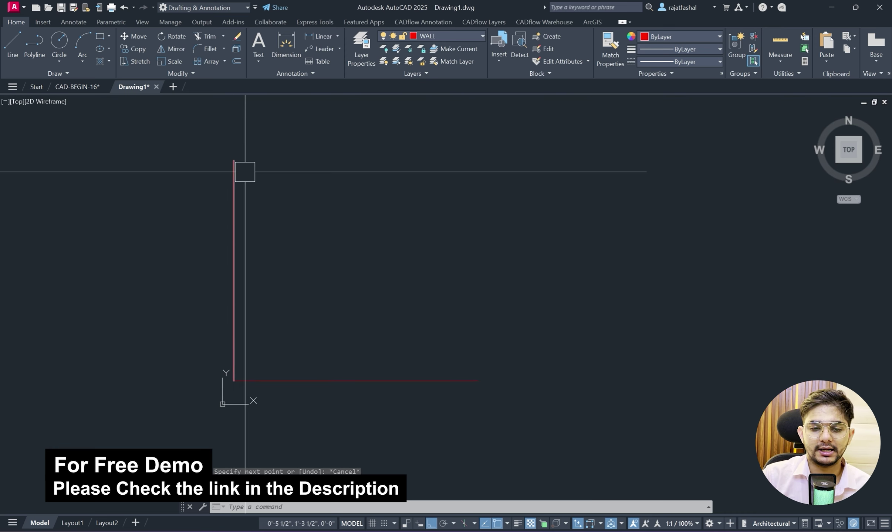
pyautogui.press('Escape')
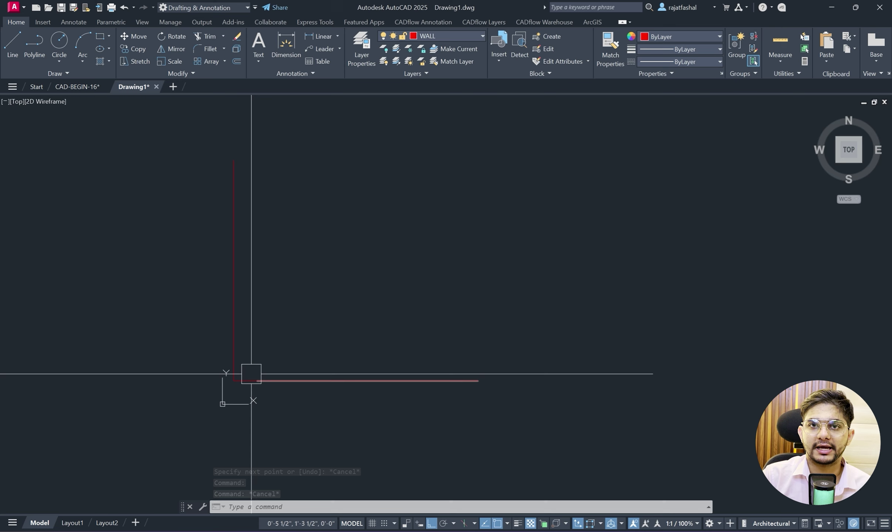
pyautogui.scroll(2, 239, 394)
pyautogui.click(233, 338)
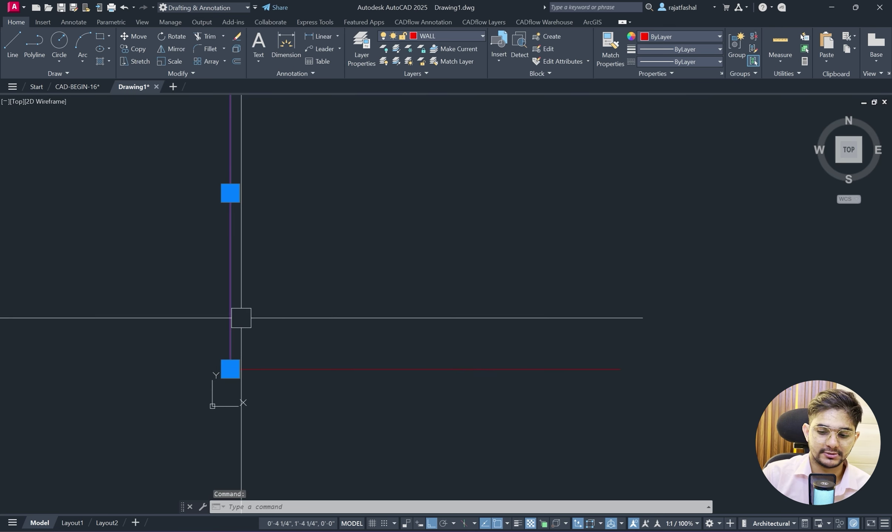
pyautogui.press('Delete')
# Draw a vertical line upward from the horizontal line's starting end with consecutive 9" and 7'1.5" segments.
pyautogui.write('l')
pyautogui.press('Return')
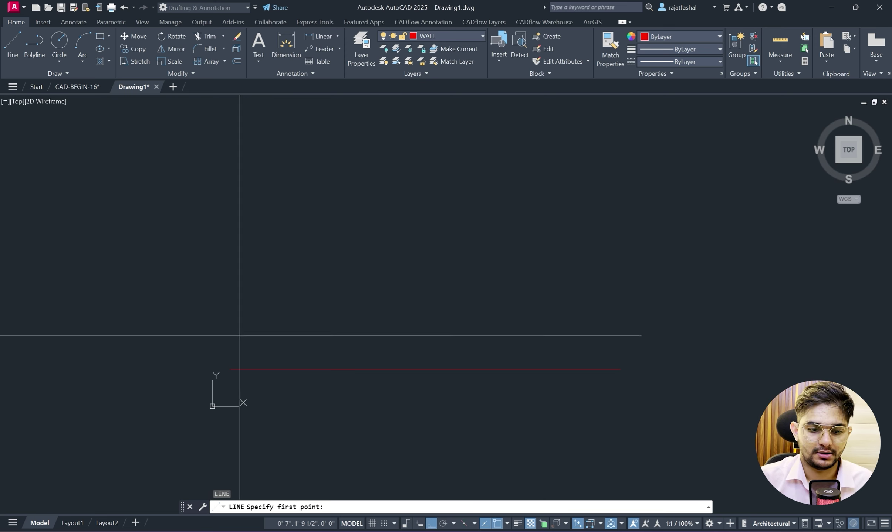
pyautogui.click(231, 369)
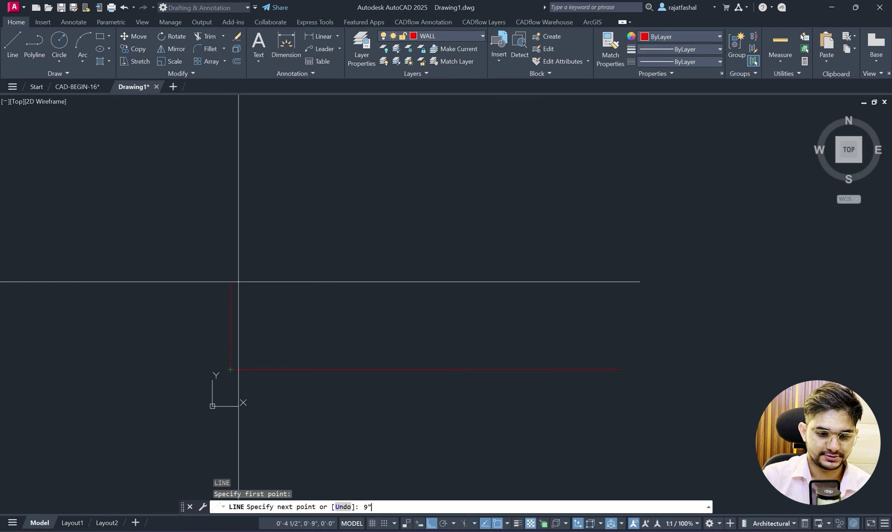
pyautogui.press('Return')
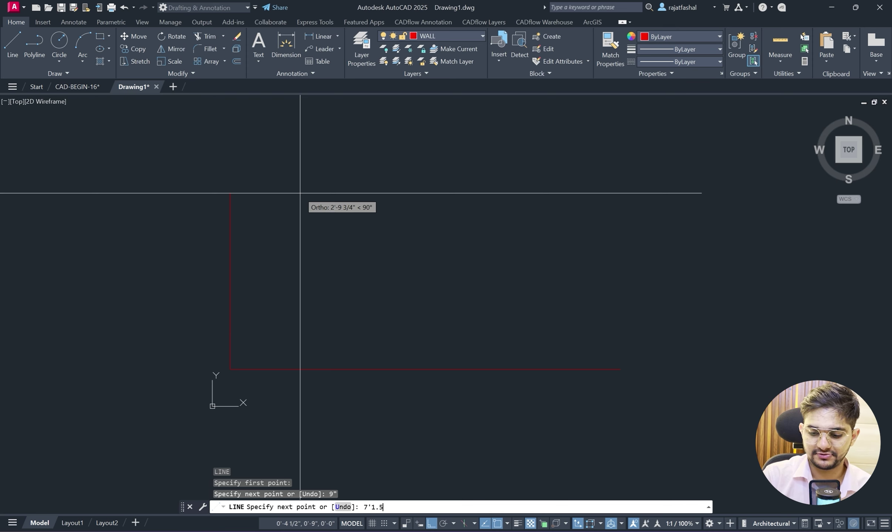
pyautogui.press('Return')
pyautogui.scroll(-5, 309, 293)
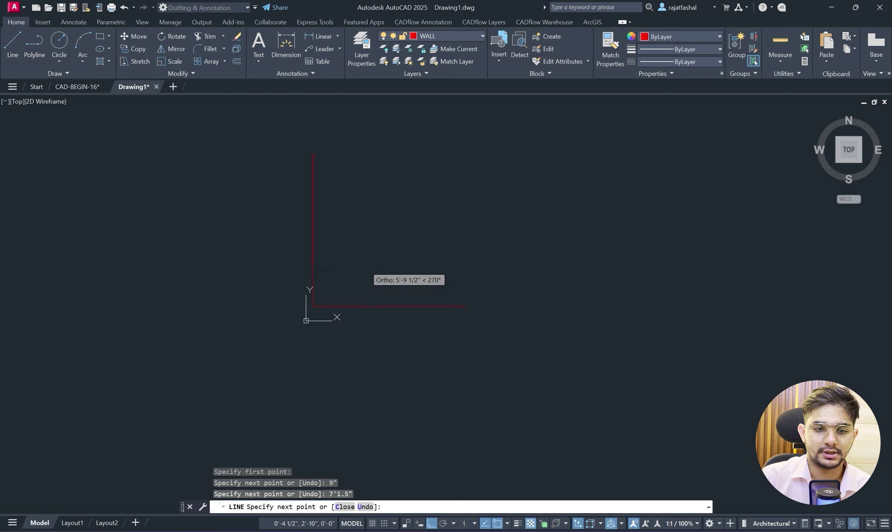
pyautogui.scroll(2, 366, 226)
pyautogui.press('Escape')
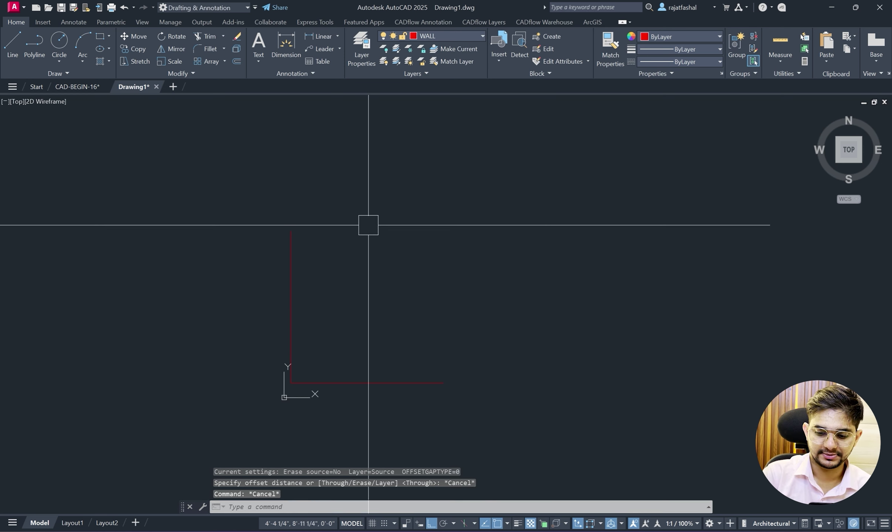
# Offset the vertical and horizontal wall lines 9" toward the inside of the living room.
pyautogui.write('o')
pyautogui.press('Return')
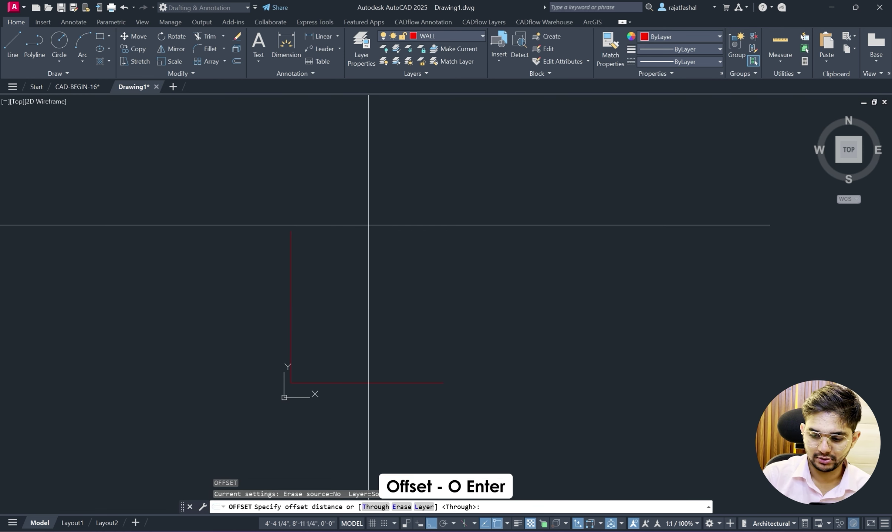
pyautogui.write('9"')
pyautogui.press('Return')
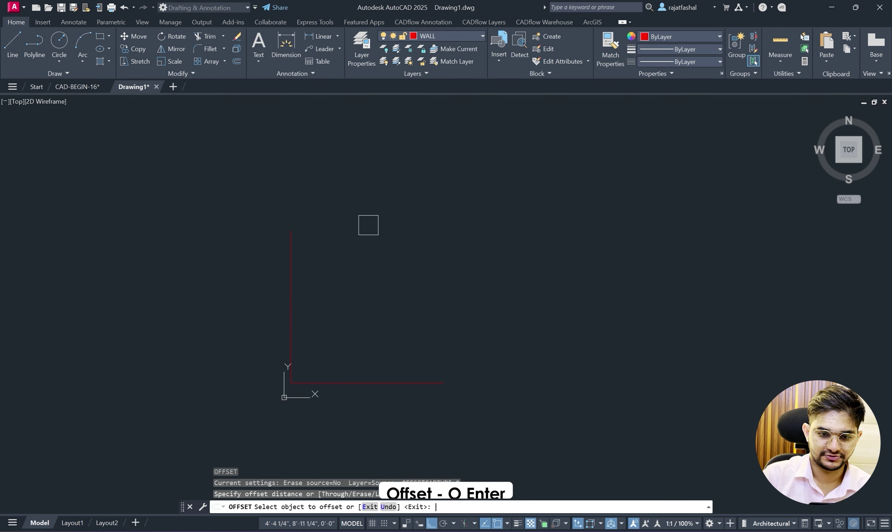
pyautogui.click(298, 261)
pyautogui.click(302, 272)
pyautogui.click(372, 380)
pyautogui.click(373, 332)
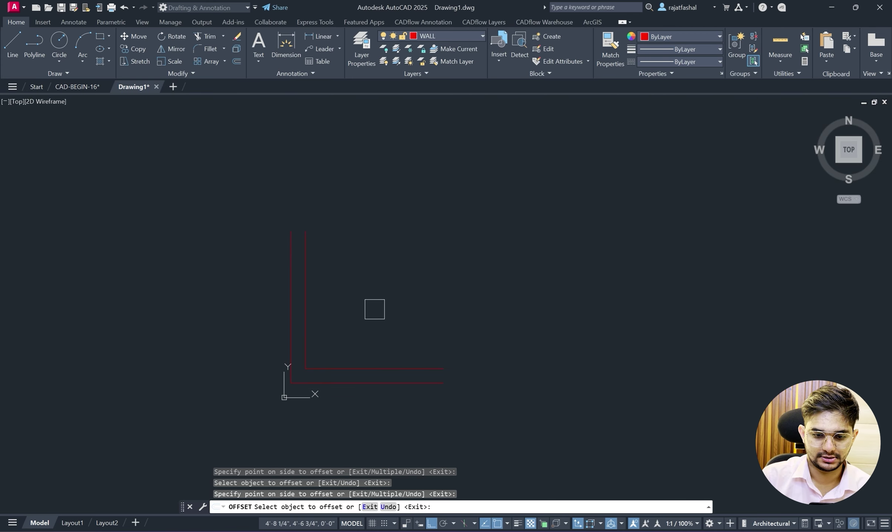
pyautogui.press('Escape')
pyautogui.press('Escape')
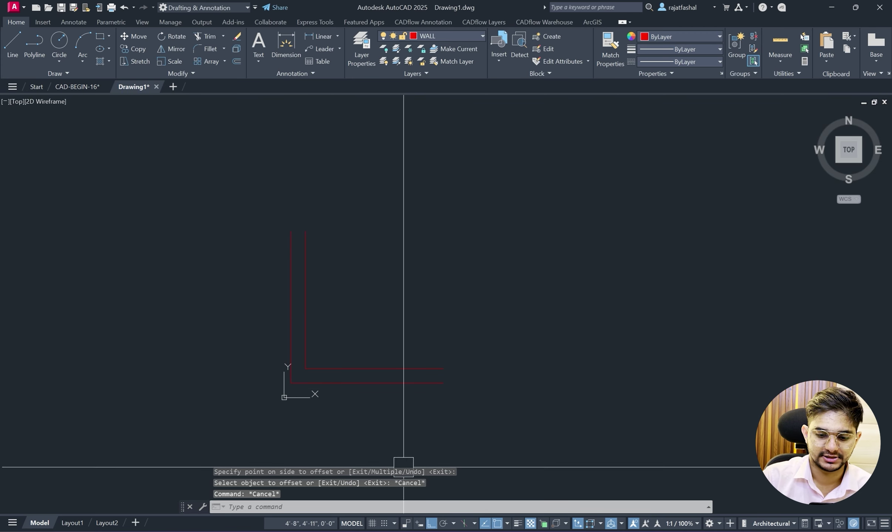
# Check the wall between living room and kitchen in the PDF plan, then extend the outer vertical wall line upward by 4.5" in AutoCAD.
pyautogui.hotkey('alt', 'Tab')
pyautogui.scroll(3, 408, 327)
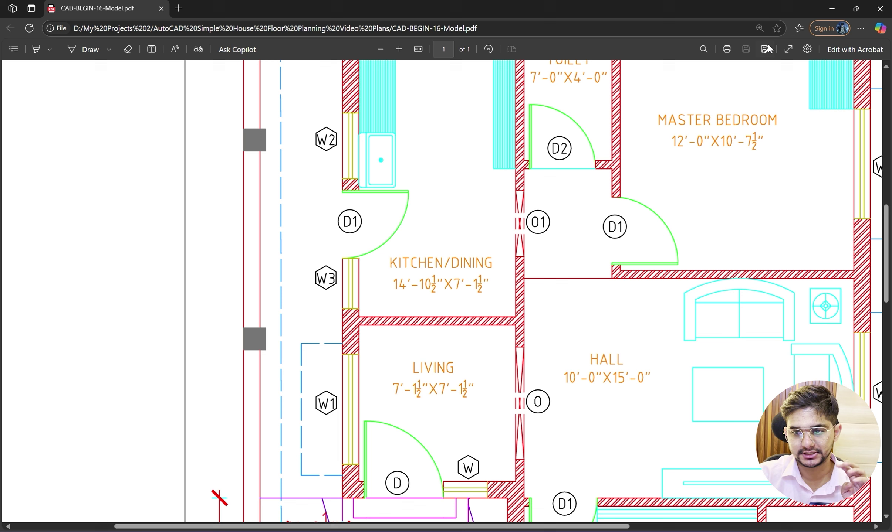
pyautogui.click(832, 9)
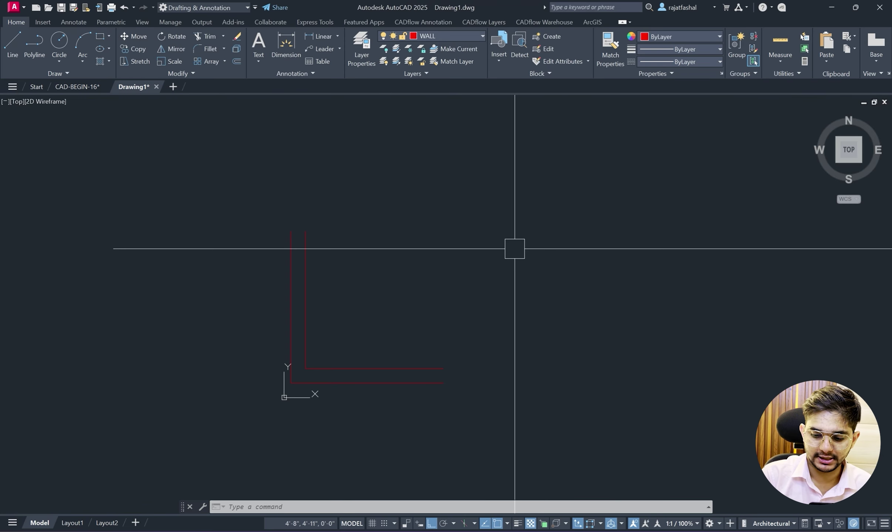
pyautogui.write('l')
pyautogui.press('Return')
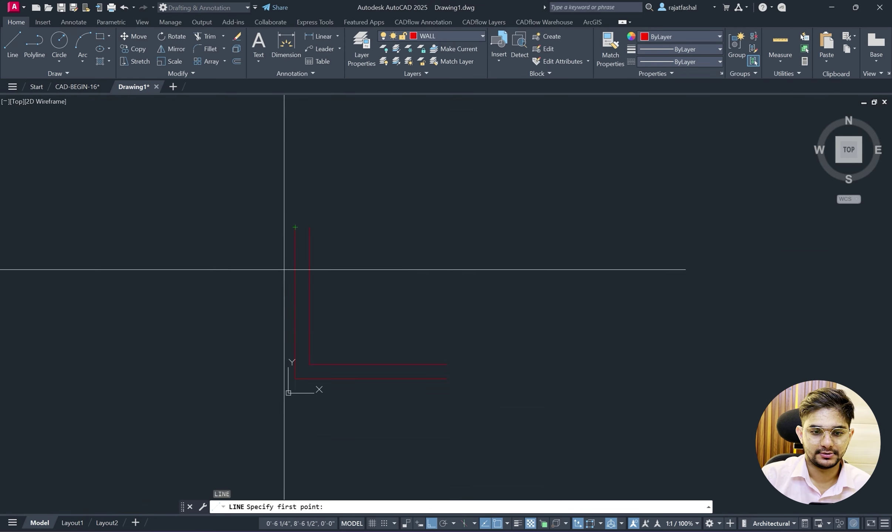
pyautogui.moveTo(339, 191); pyautogui.dragTo(324, 299, button='middle')
pyautogui.click(280, 336)
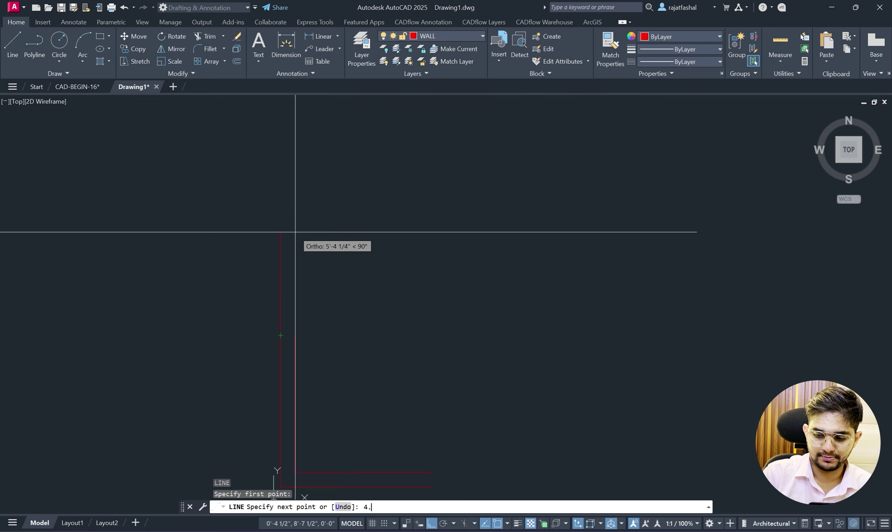
pyautogui.write('4.5"')
pyautogui.press('Return')
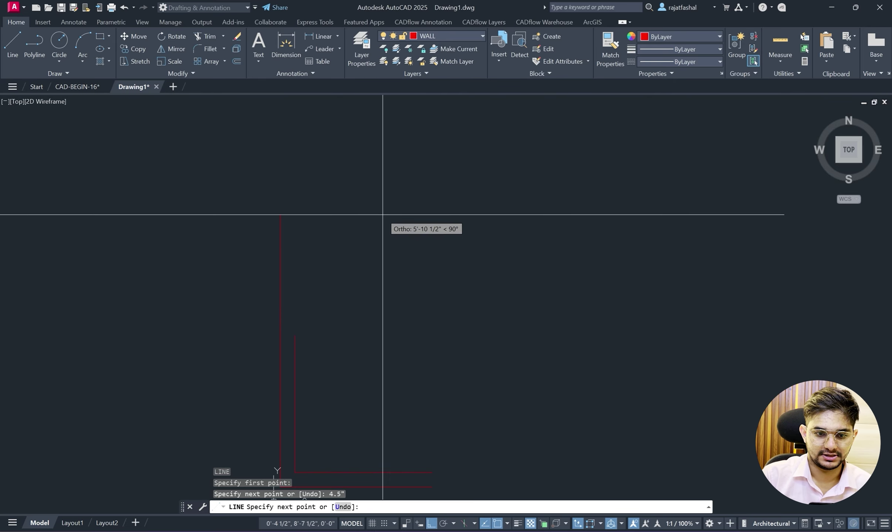
# Check the kitchen/dining length in the PDF plan and continue the outer wall line upward by 14'10.5" in AutoCAD.
pyautogui.hotkey('alt', 'Tab')
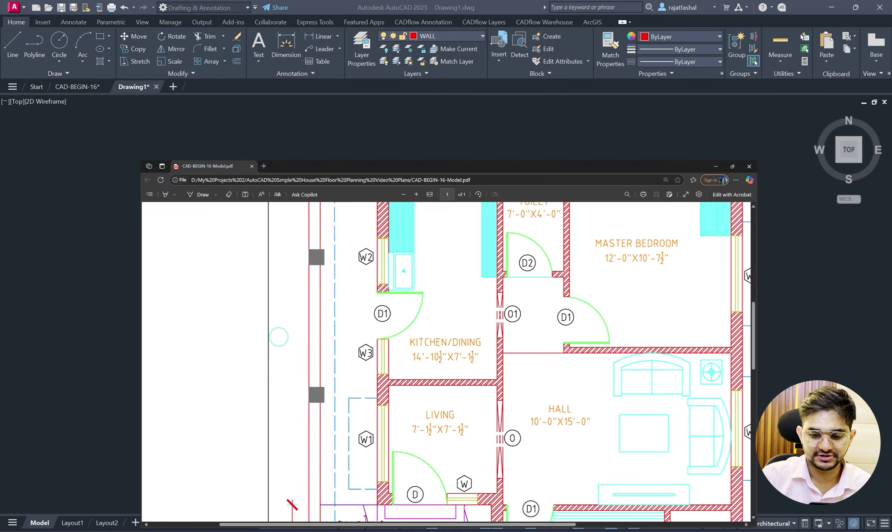
pyautogui.scroll(3, 450, 446)
pyautogui.scroll(1, 450, 447)
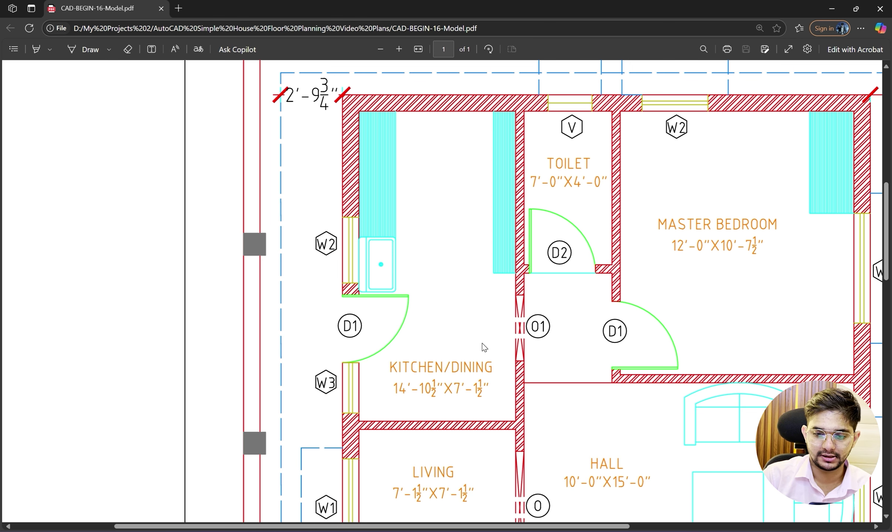
pyautogui.scroll(-3, 473, 332)
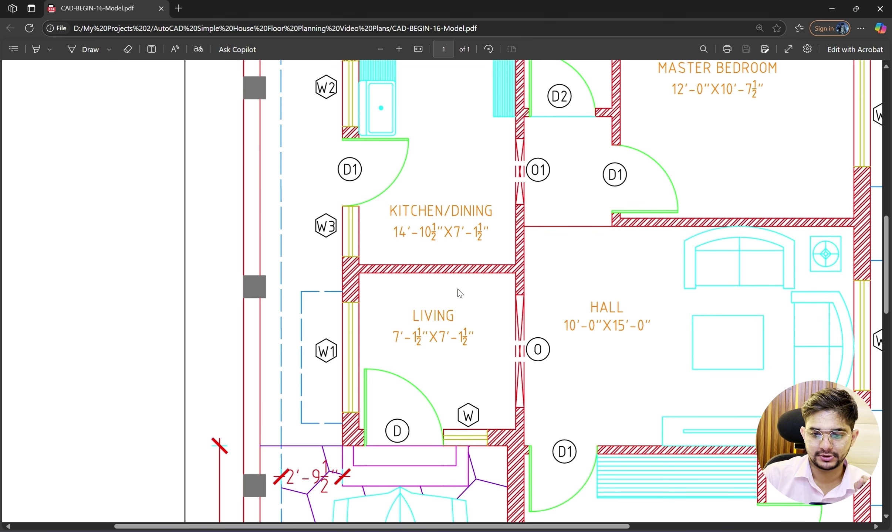
pyautogui.scroll(3, 460, 292)
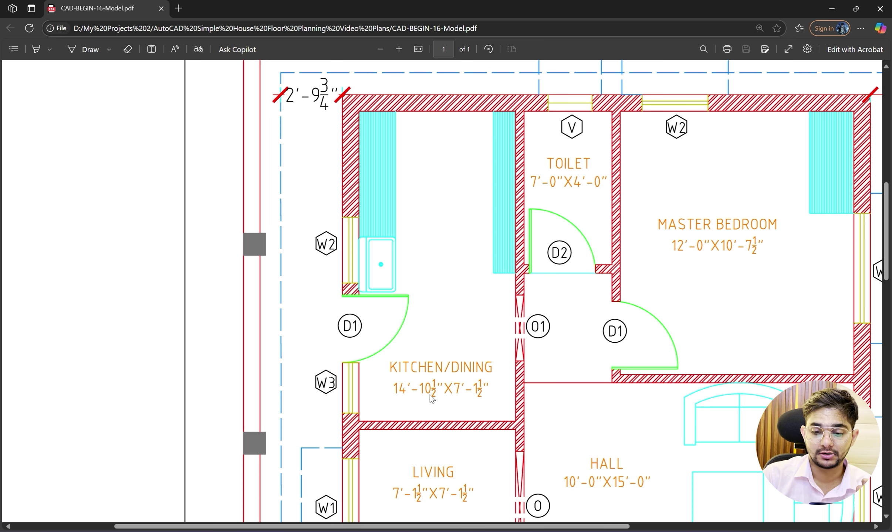
pyautogui.click(831, 8)
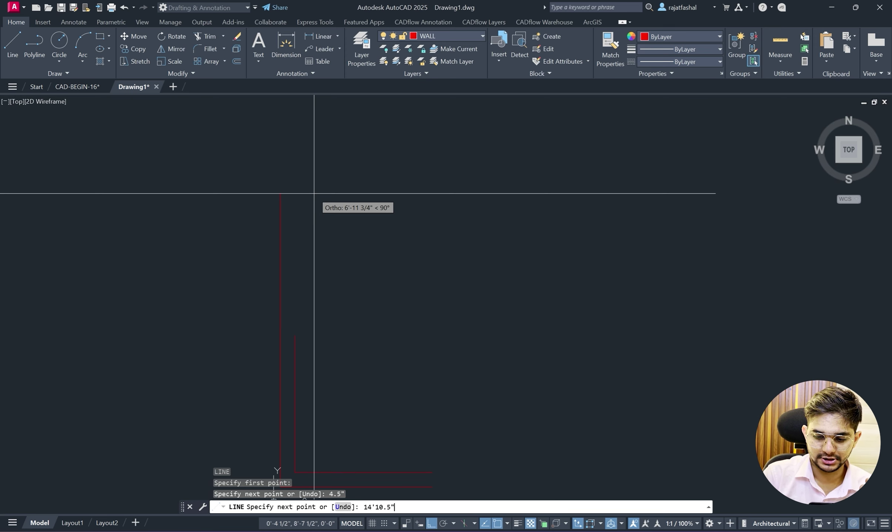
pyautogui.press('Return')
pyautogui.scroll(-2, 314, 194)
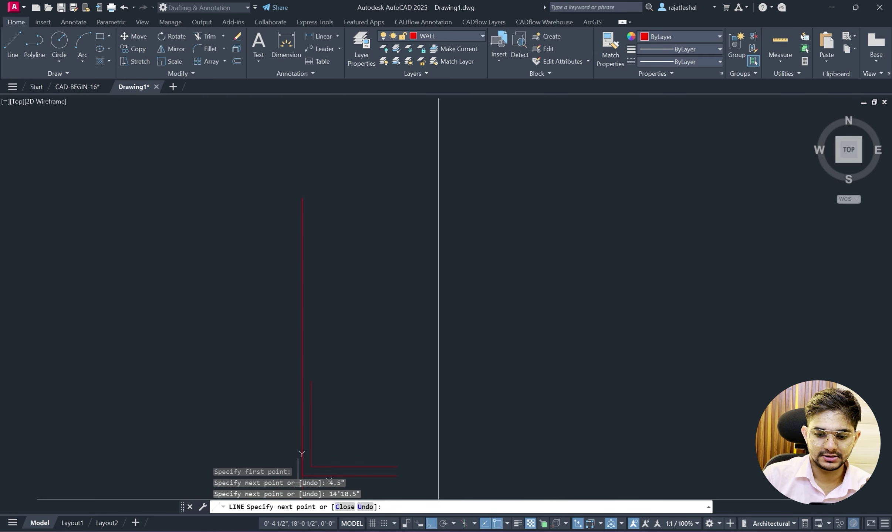
# Check the kitchen's top wall in the PDF plan, then add a 9" upward and a 9" rightward segment in AutoCAD and finish the line.
pyautogui.hotkey('alt', 'Tab')
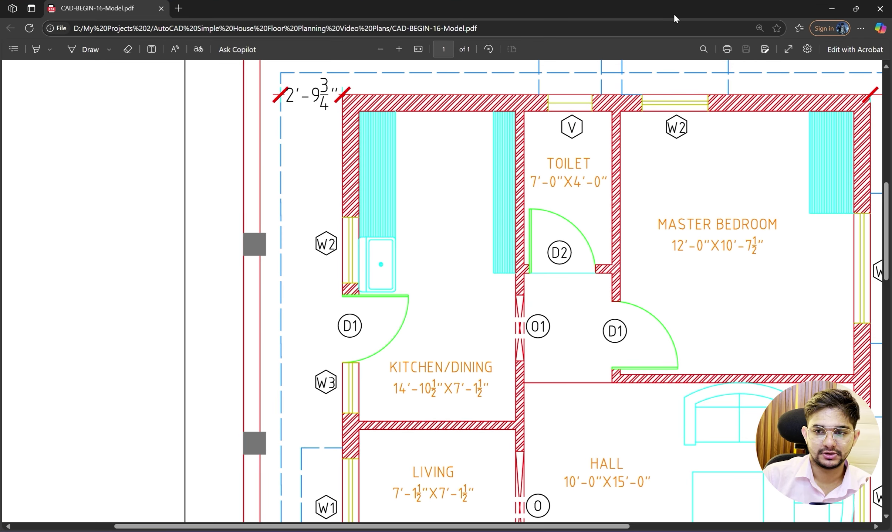
pyautogui.click(832, 8)
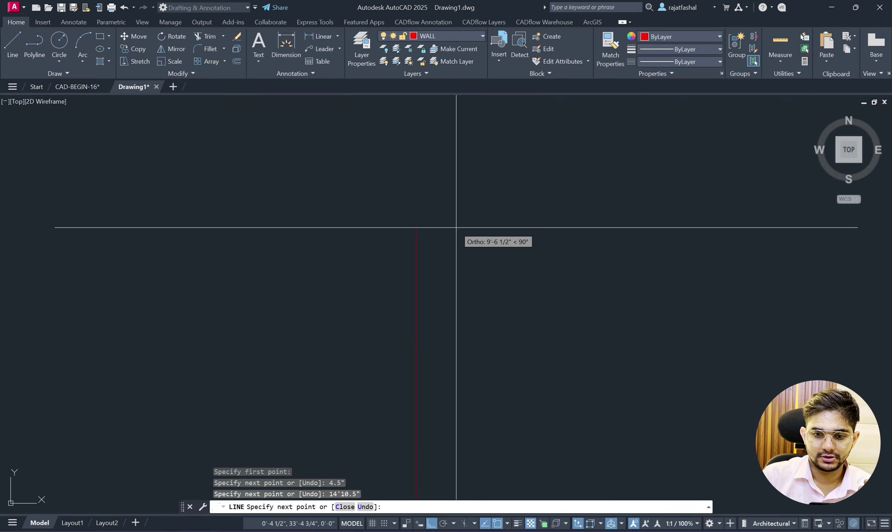
pyautogui.scroll(2, 457, 228)
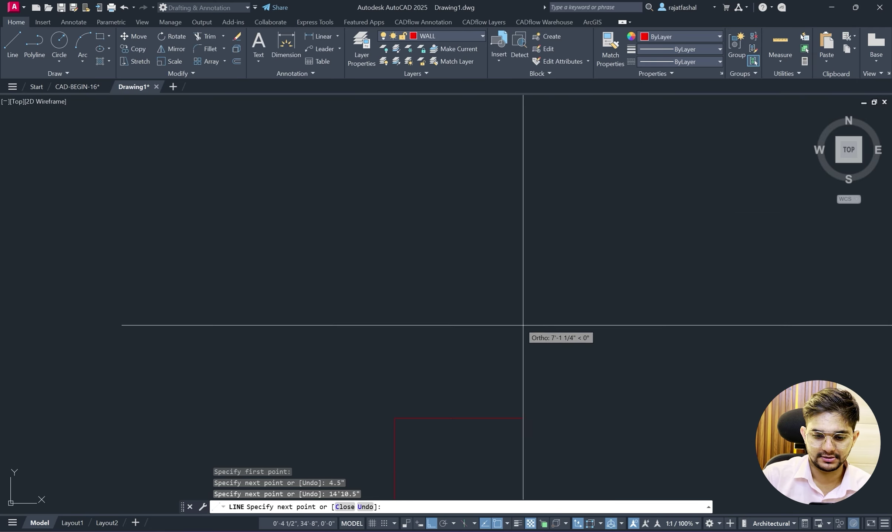
pyautogui.write('9"')
pyautogui.press('Return')
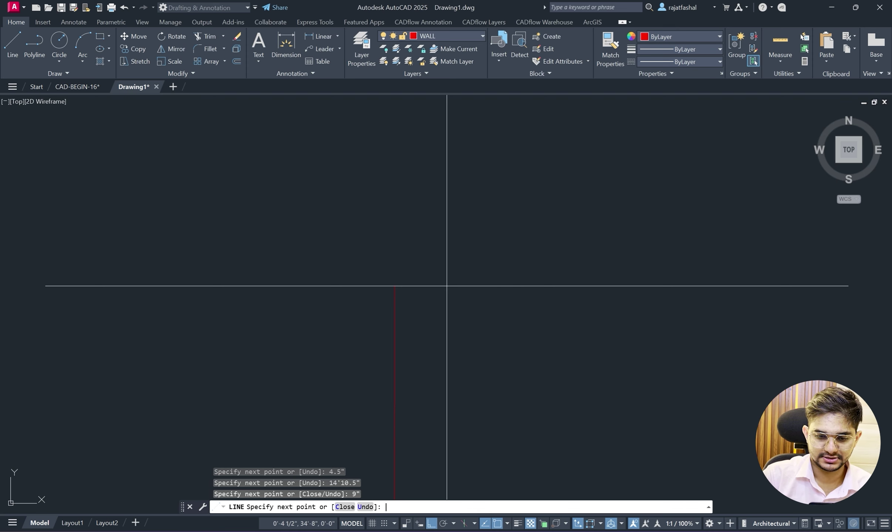
pyautogui.write('9"')
pyautogui.press('Return')
pyautogui.press('Return')
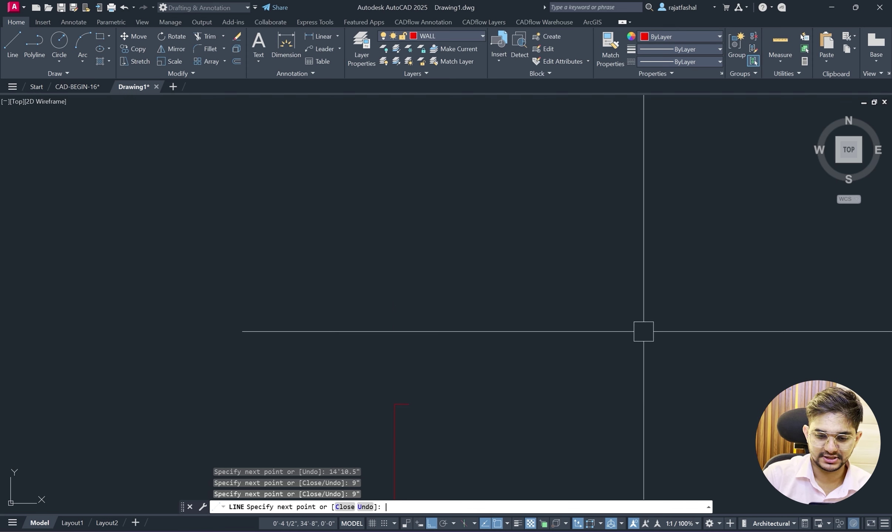
# Offset the kitchen's outer vertical wall line 9" toward the room's interior.
pyautogui.scroll(-6, 494, 277)
pyautogui.scroll(4, 486, 341)
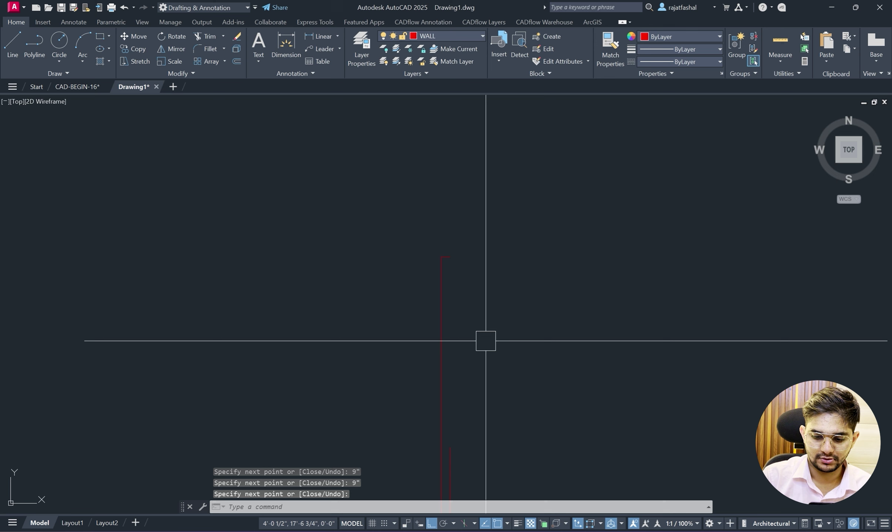
pyautogui.write('o')
pyautogui.press('Return')
pyautogui.press('Return')
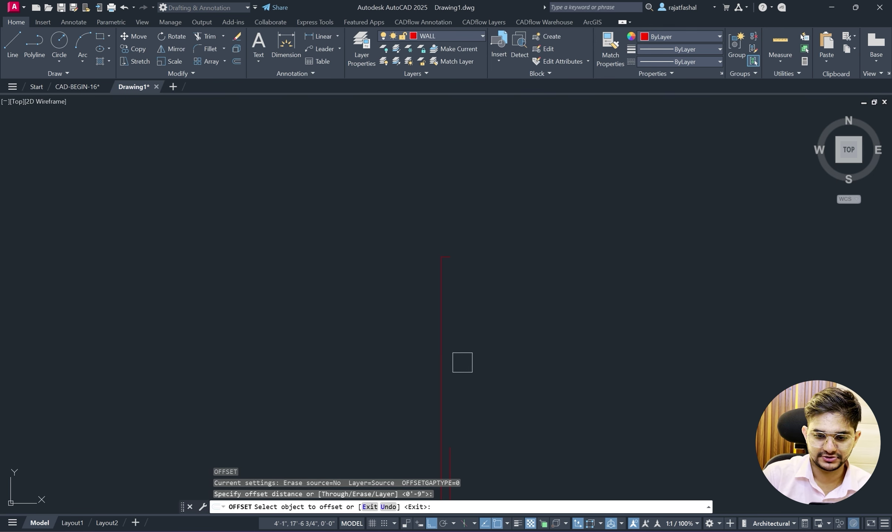
pyautogui.click(441, 356)
pyautogui.click(501, 351)
pyautogui.press('Escape')
pyautogui.press('Escape')
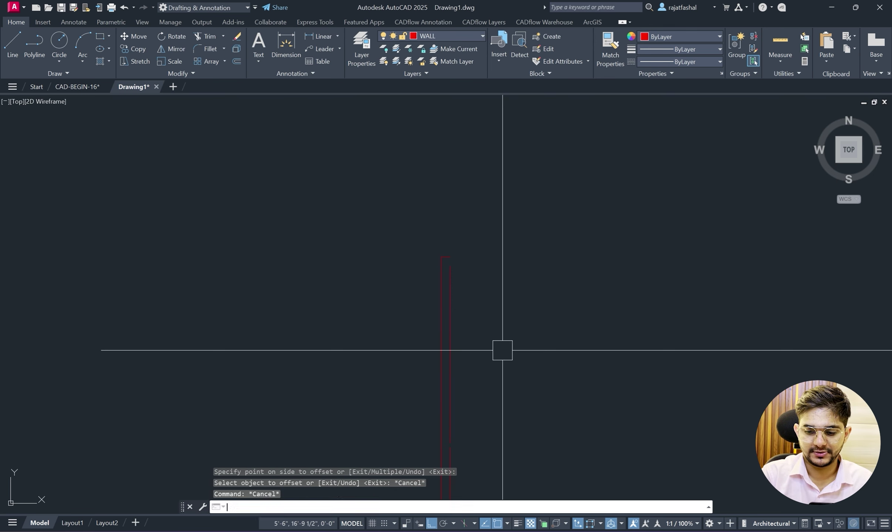
pyautogui.write('l')
pyautogui.press('Return')
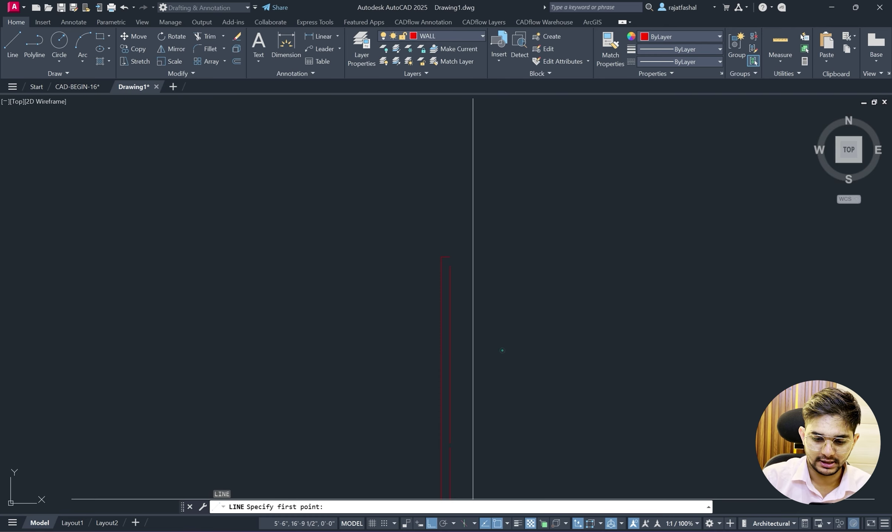
pyautogui.hotkey('alt', 'Tab')
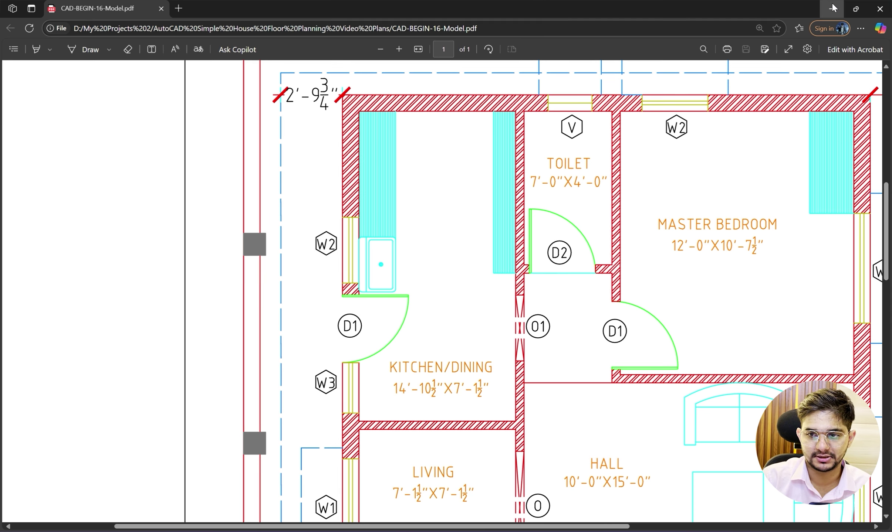
pyautogui.hotkey('alt', 'Tab')
pyautogui.scroll(3, 462, 236)
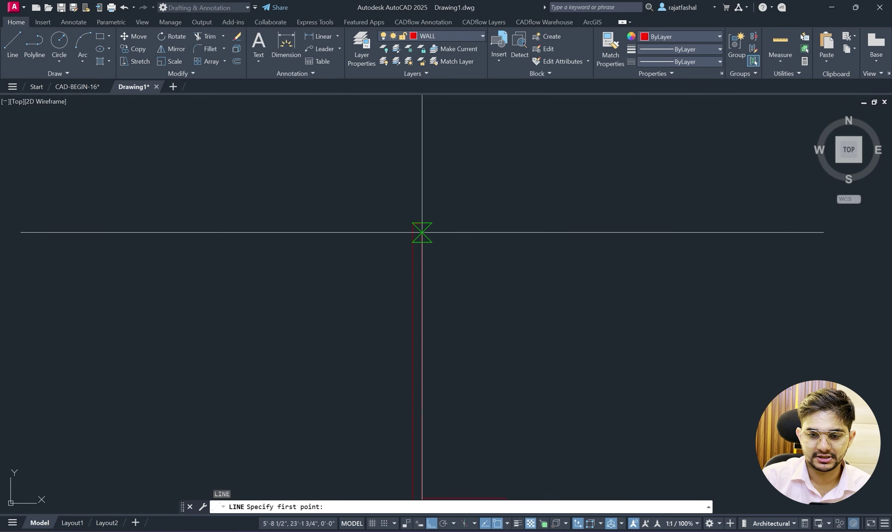
pyautogui.click(422, 233)
pyautogui.scroll(-2, 517, 247)
pyautogui.scroll(2, 520, 326)
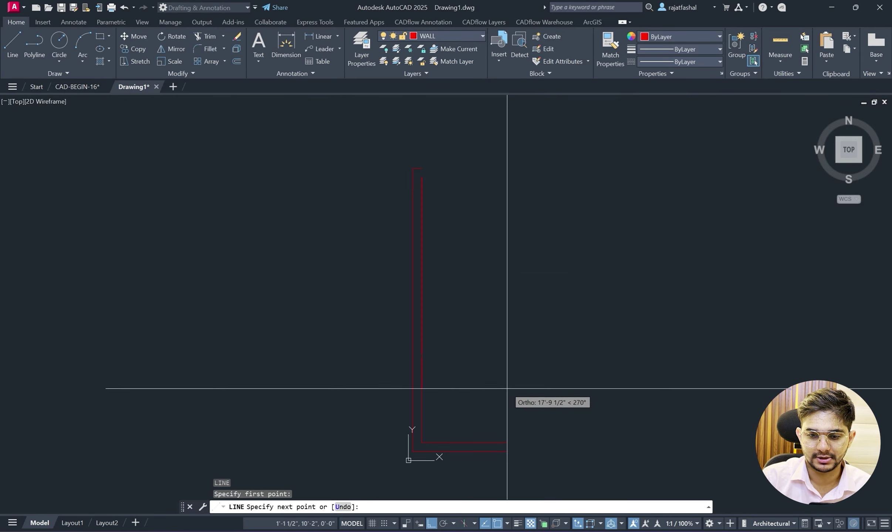
pyautogui.press('Escape')
pyautogui.press('Return')
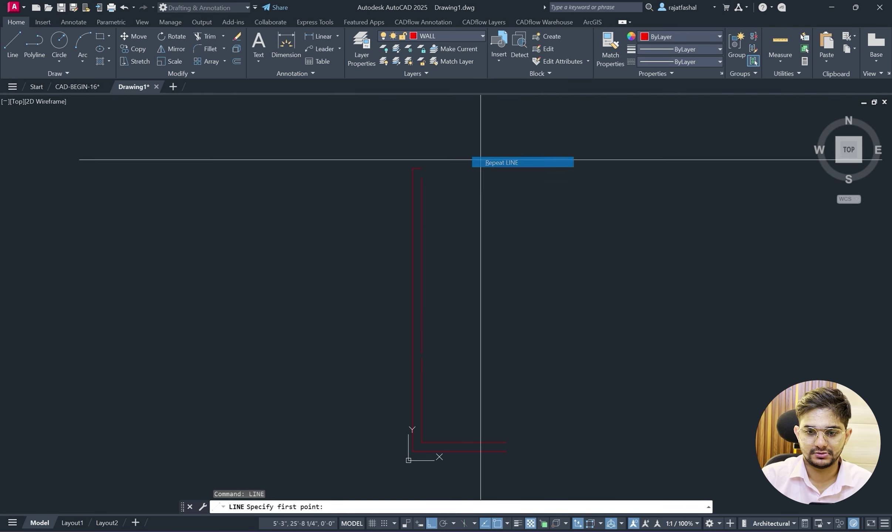
pyautogui.click(422, 169)
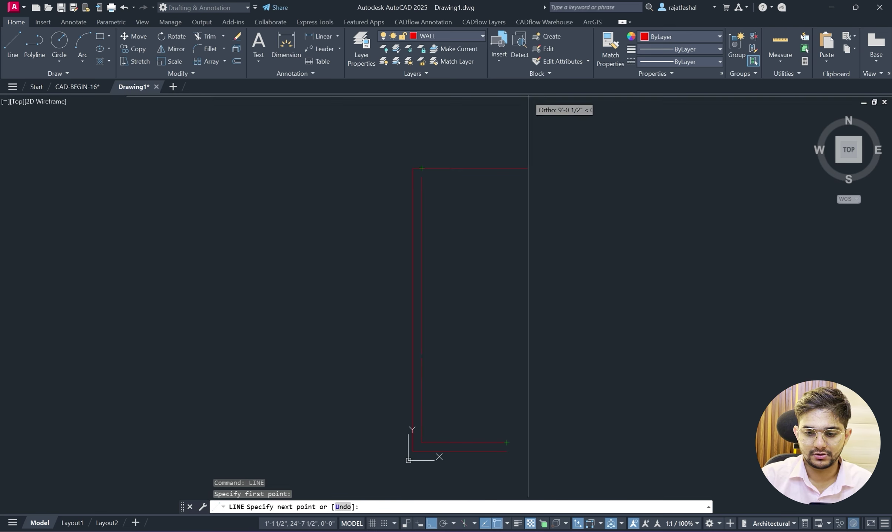
pyautogui.press('Escape')
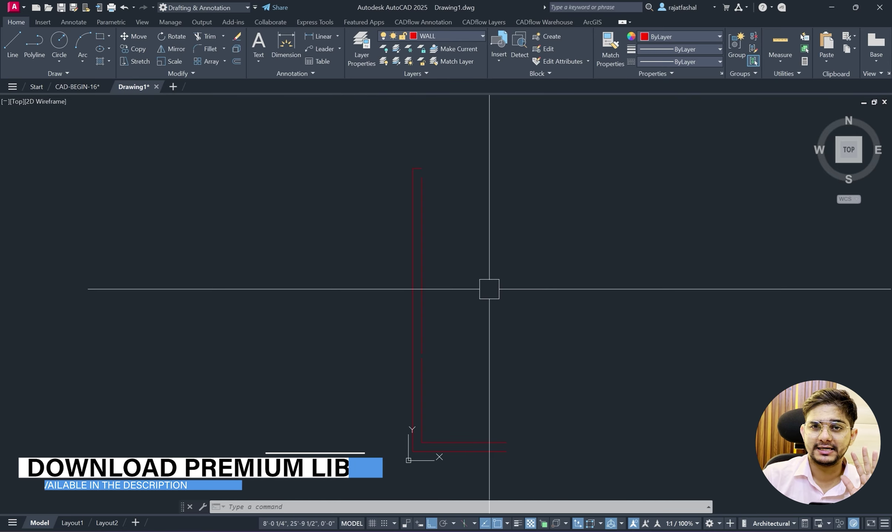
# Measure the inner wall lengths of the living room with the Quick measure tool.
pyautogui.click(782, 63)
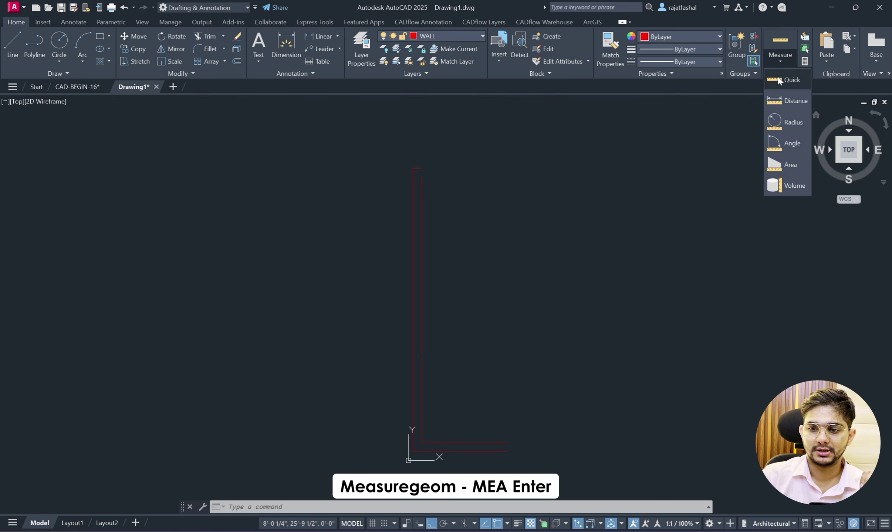
pyautogui.click(778, 79)
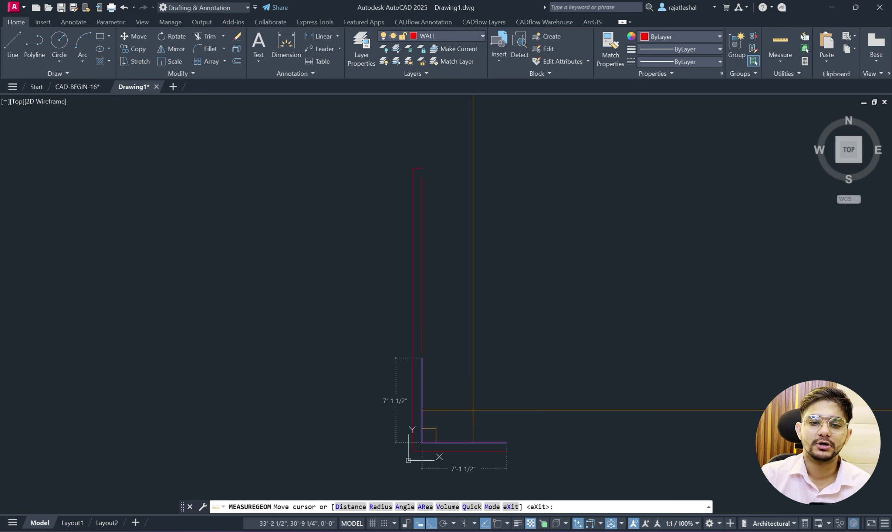
pyautogui.press('Escape')
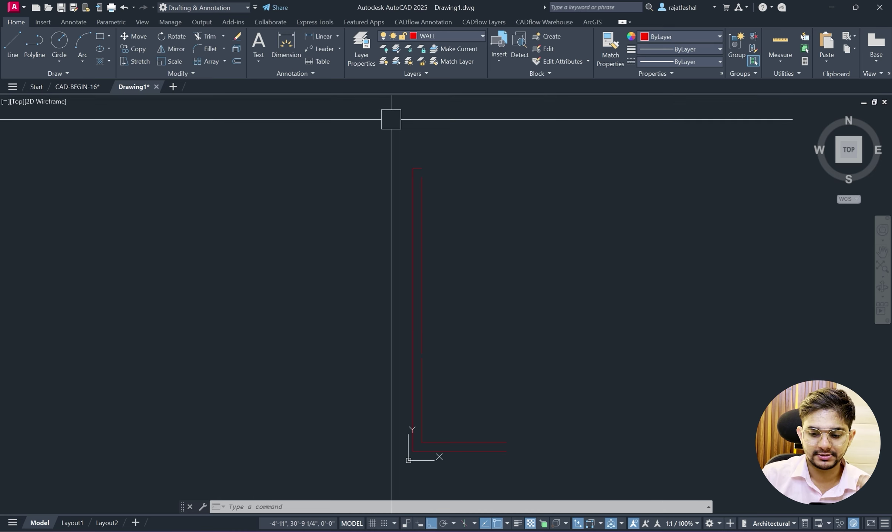
# Draw the kitchen's top outer wall line rightward from the 9" corner segment, ending directly above the end of the living room's bottom wall.
pyautogui.write('l')
pyautogui.press('Return')
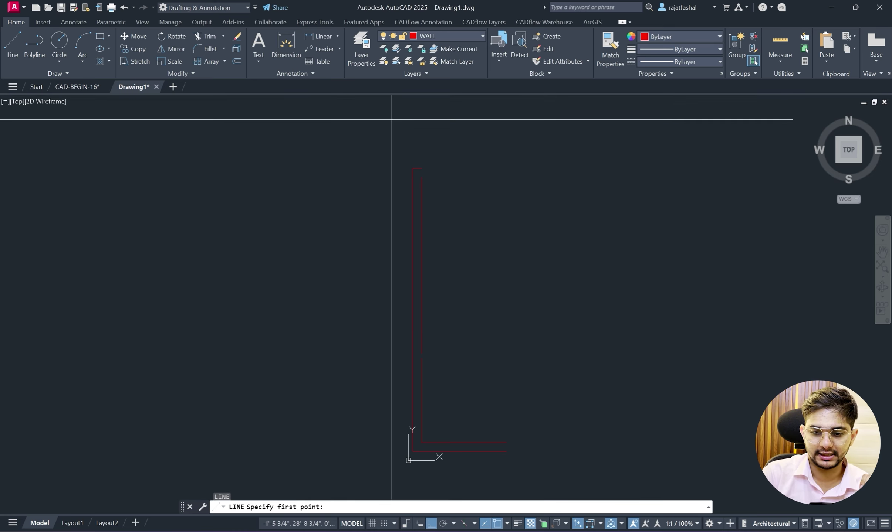
pyautogui.click(421, 168)
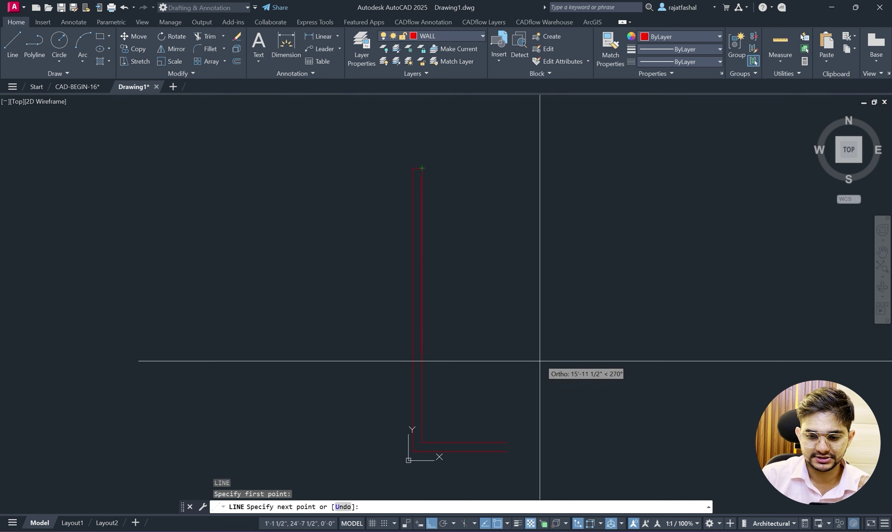
pyautogui.click(506, 169)
pyautogui.rightClick(564, 169)
pyautogui.click(584, 176)
# Measure the new top wall line above the kitchen with the Quick measure tool.
pyautogui.click(782, 63)
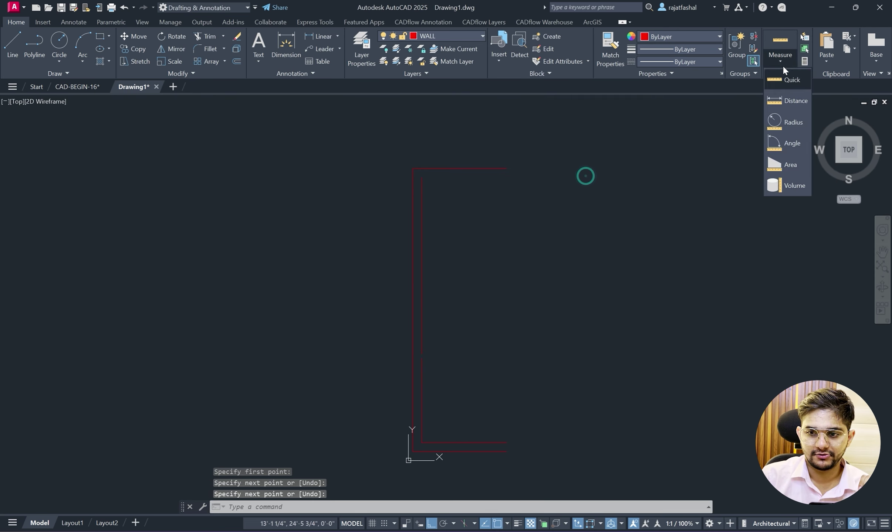
pyautogui.click(785, 79)
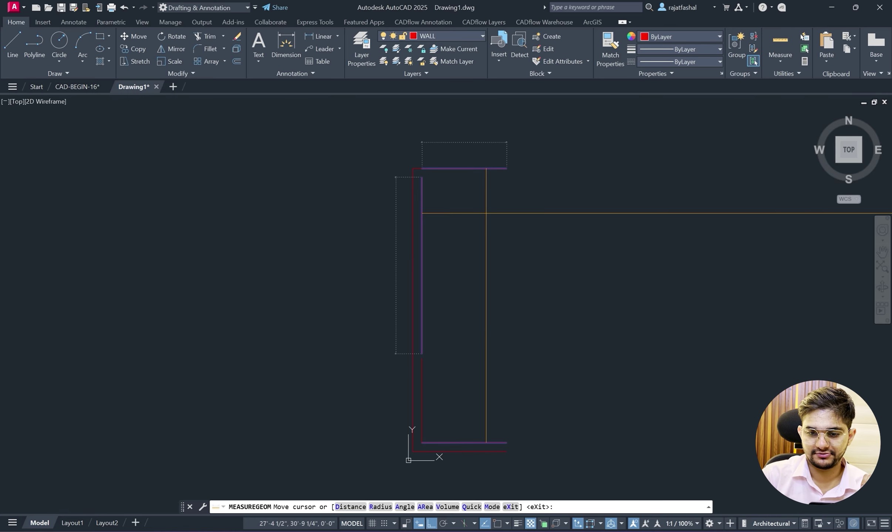
pyautogui.press('Return')
# Check the toilet's walls and width in the PDF plan, then extend the top wall line rightward by 4.5" and 4' in AutoCAD.
pyautogui.write('l')
pyautogui.press('space')
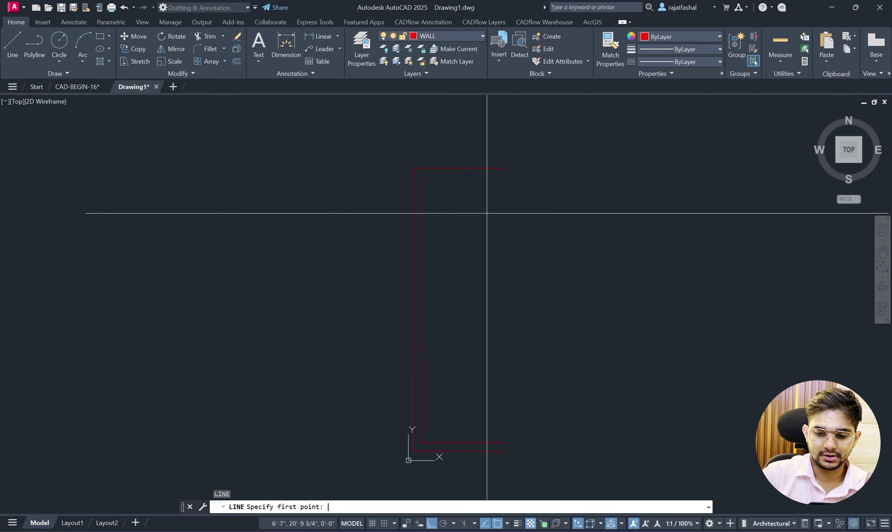
pyautogui.hotkey('alt', 'Tab')
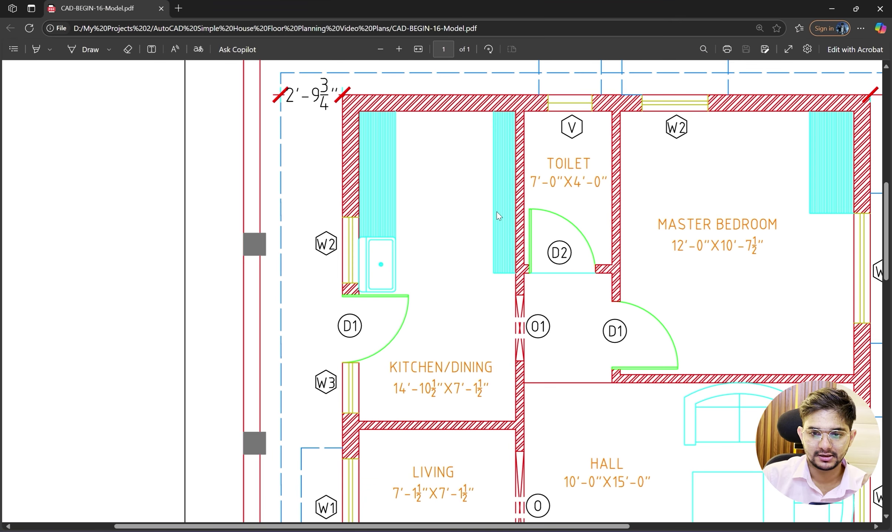
pyautogui.scroll(-1, 488, 278)
pyautogui.scroll(3, 477, 426)
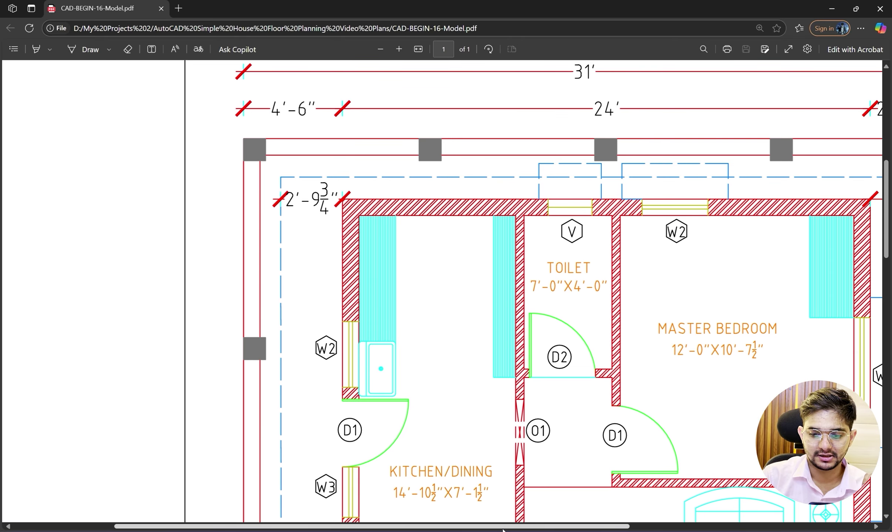
pyautogui.hscroll(3, 553, 473)
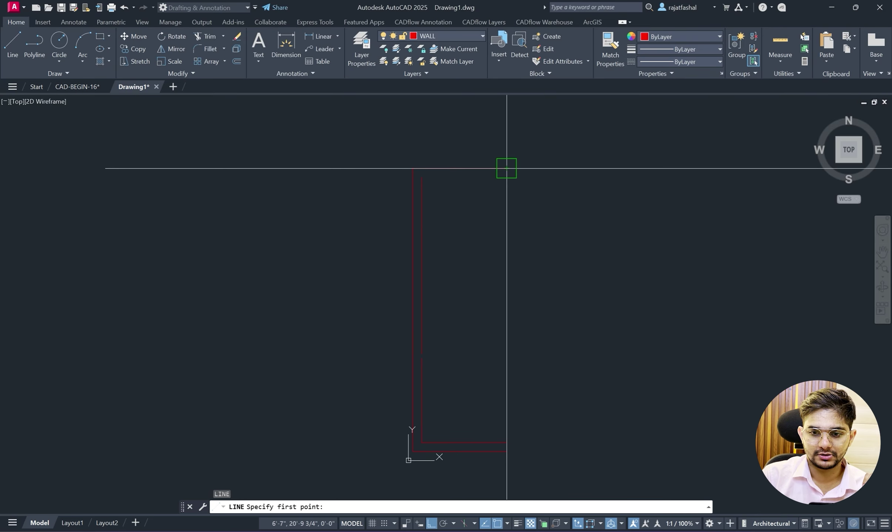
pyautogui.scroll(2, 588, 169)
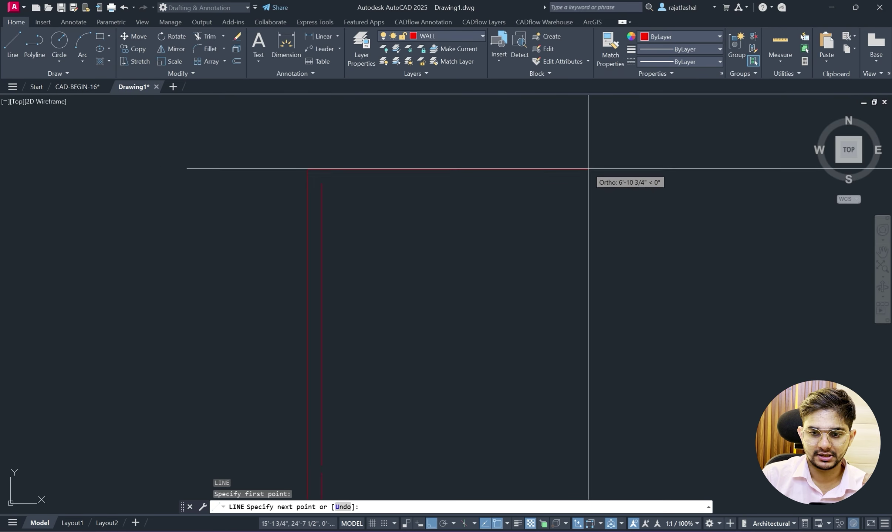
pyautogui.write('"')
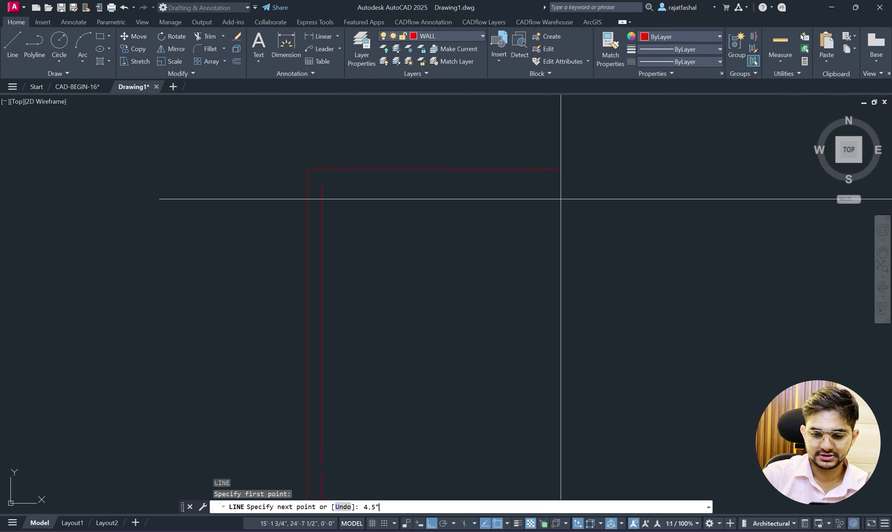
pyautogui.press('Return')
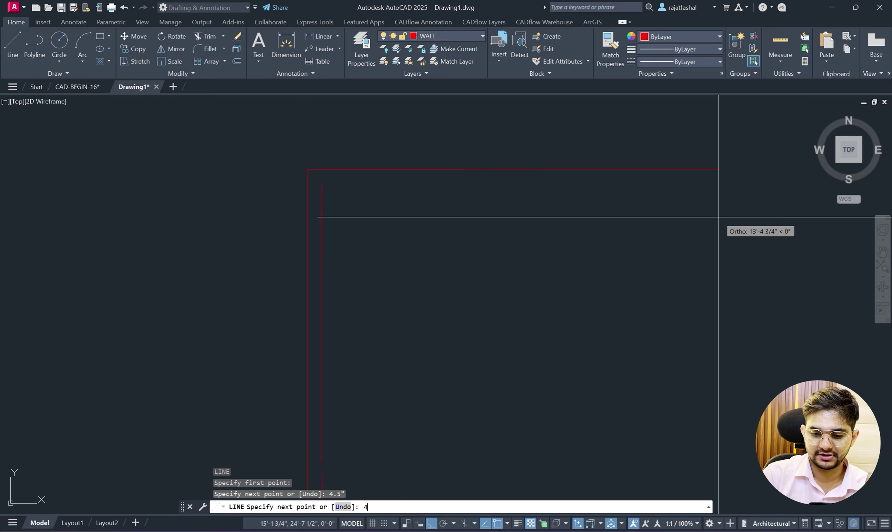
pyautogui.write("4'")
pyautogui.press('Return')
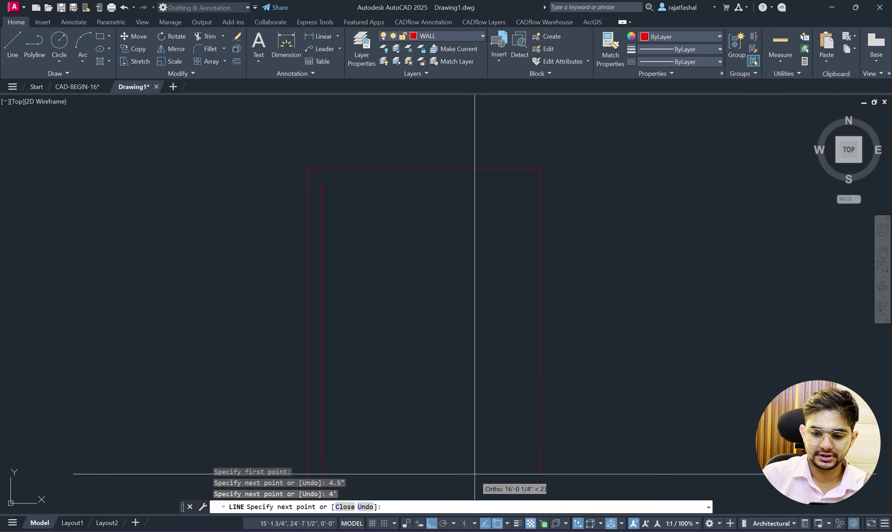
# Check the wall between toilet and master bedroom in the PDF plan, then continue the top wall line rightward by 4.5" in AutoCAD.
pyautogui.hotkey('alt', 'Tab')
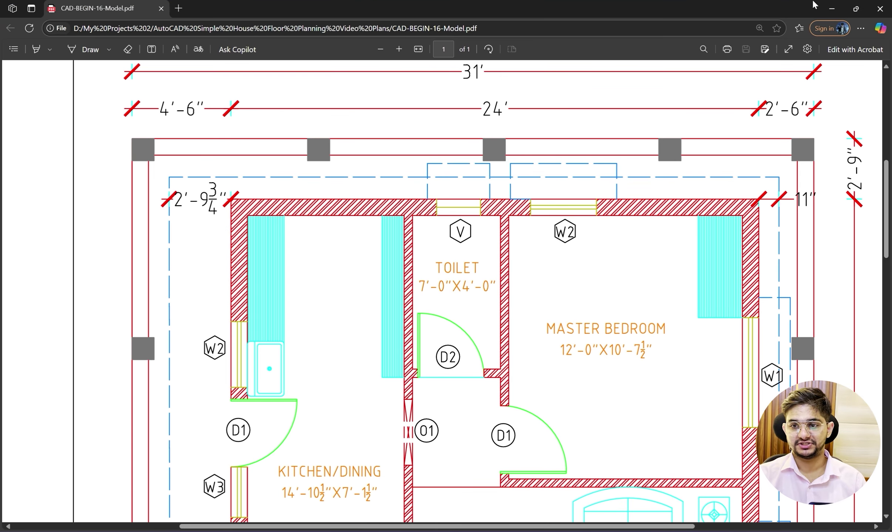
pyautogui.click(831, 8)
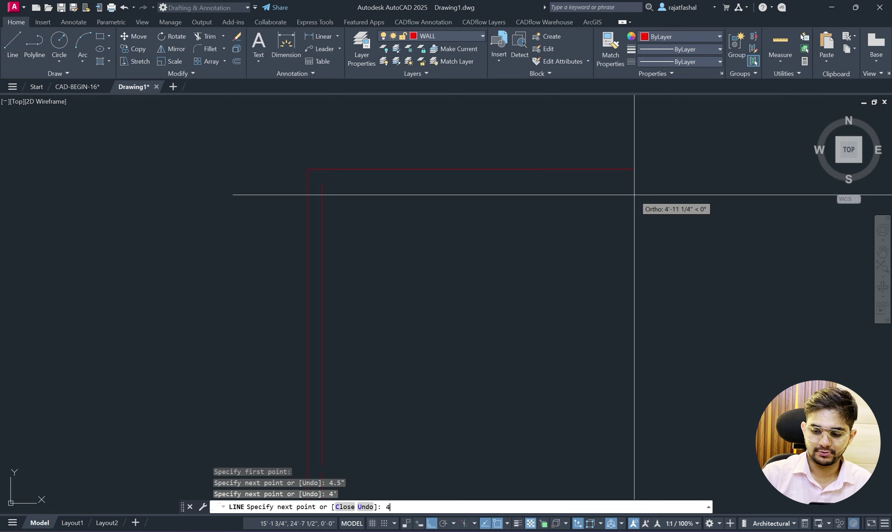
pyautogui.write('4.5"')
pyautogui.press('Return')
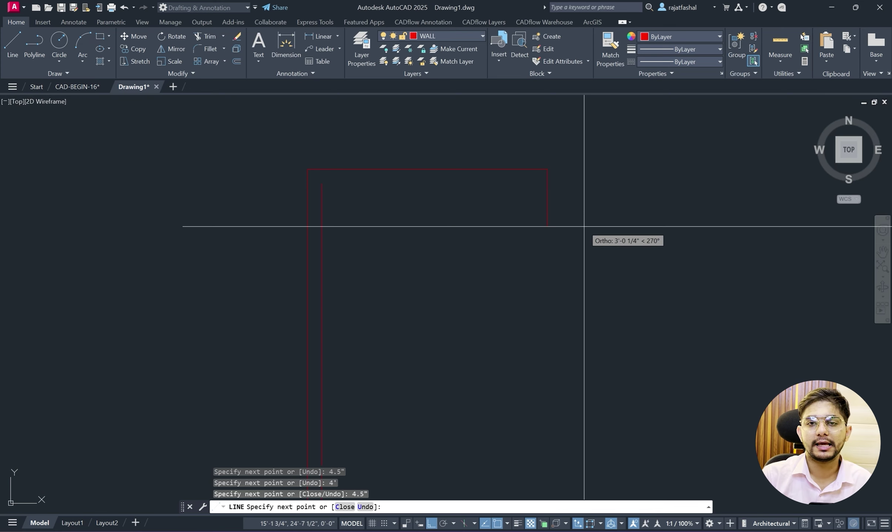
# Check the master bedroom's width in the PDF plan and continue the top wall line rightward by 10'7.5" in AutoCAD.
pyautogui.moveTo(488, 221); pyautogui.dragTo(453, 211, button='middle')
pyautogui.scroll(-2, 452, 208)
pyautogui.moveTo(567, 216); pyautogui.dragTo(466, 242, button='middle')
pyautogui.scroll(-2, 467, 231)
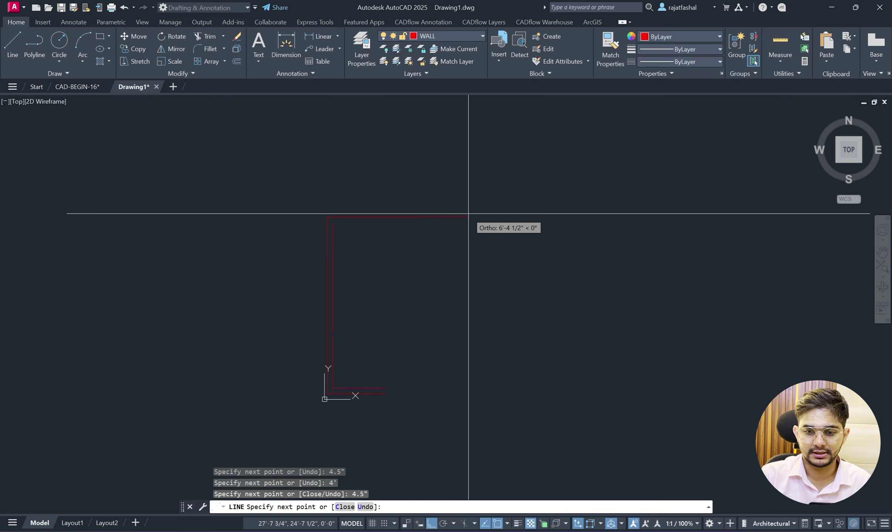
pyautogui.scroll(4, 477, 232)
pyautogui.click(469, 531)
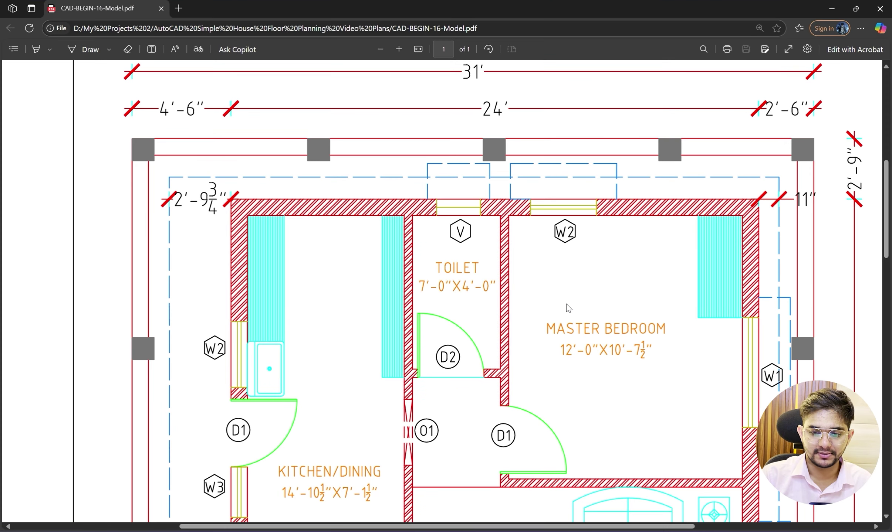
pyautogui.moveTo(563, 528); pyautogui.dragTo(647, 528)
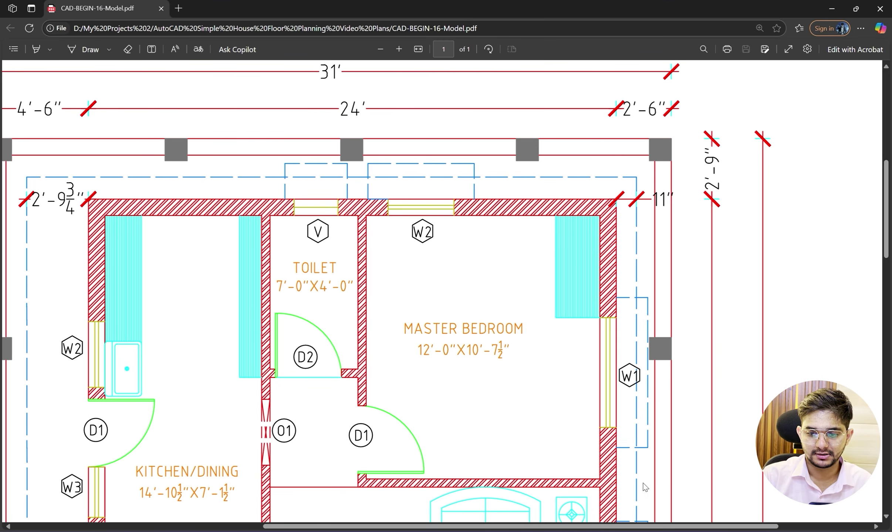
pyautogui.scroll(-2, 470, 294)
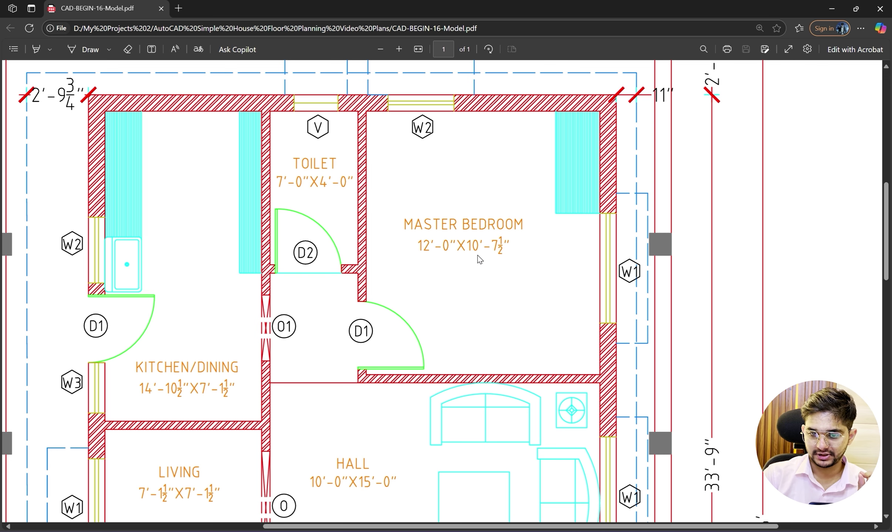
pyautogui.click(831, 8)
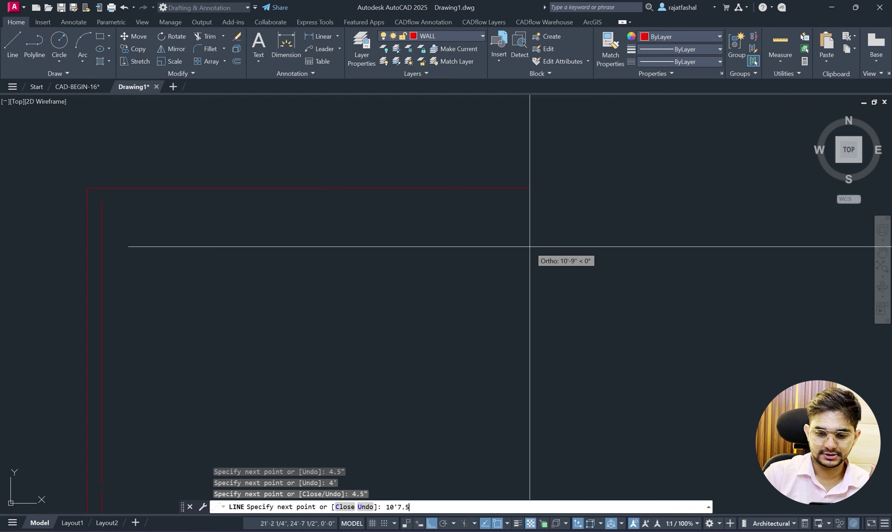
pyautogui.press('Return')
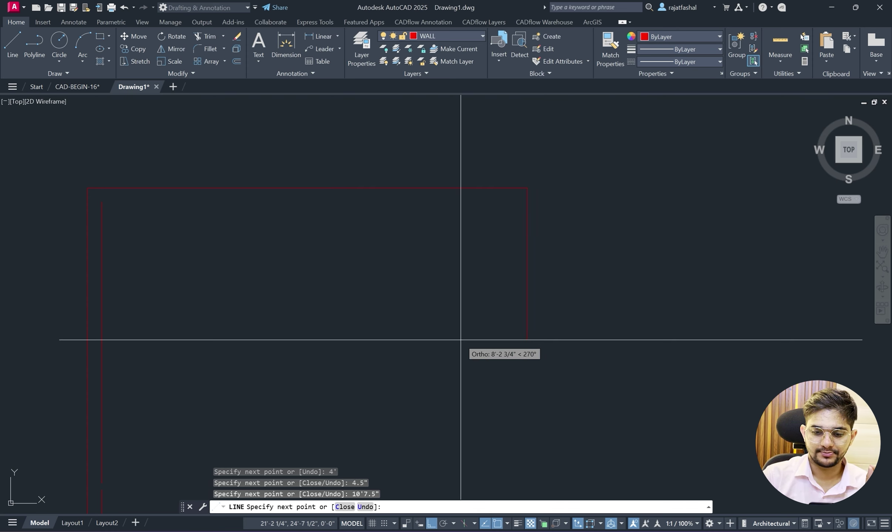
# Check the master bedroom's outer side wall in the PDF plan, then add a 9" rightward segment to the top wall line in AutoCAD.
pyautogui.hotkey('alt', 'Tab')
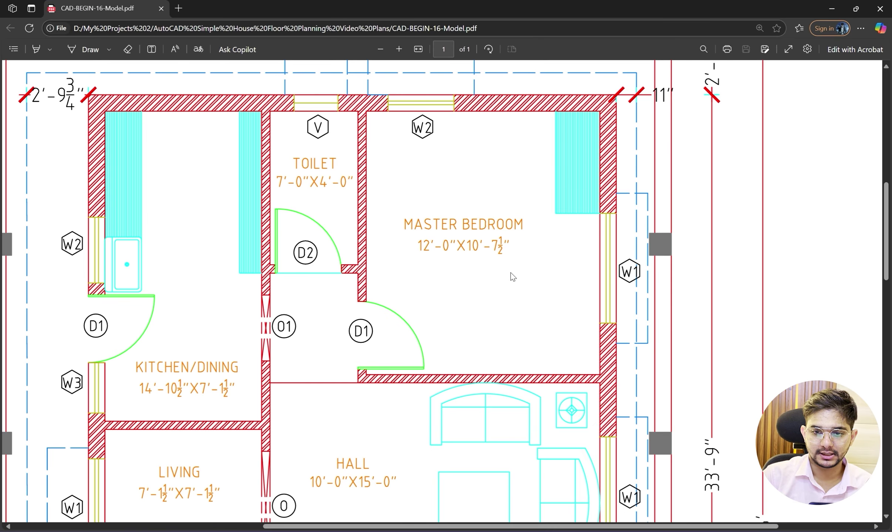
pyautogui.scroll(3, 581, 134)
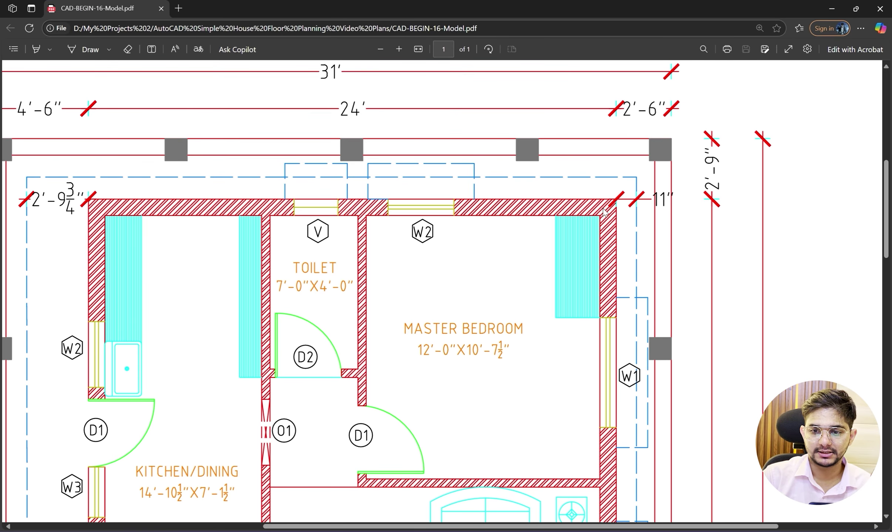
pyautogui.click(828, 9)
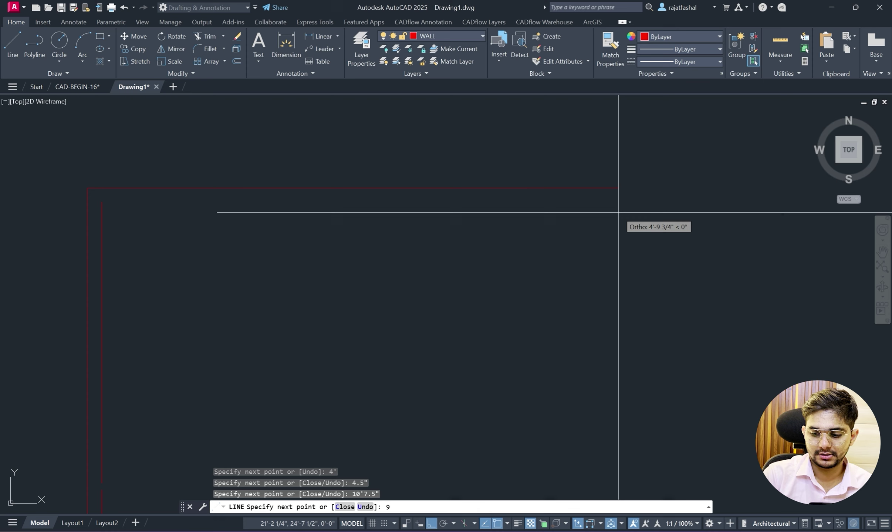
pyautogui.write('9"')
pyautogui.press('Return')
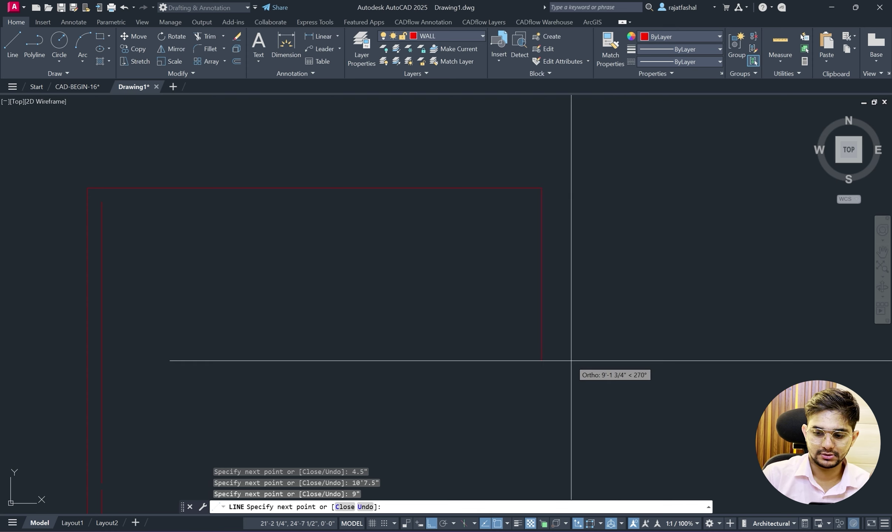
# Finish the top wall line with a 9" downward segment, then offset the toilet and master bedroom wall segments 9" inward.
pyautogui.write('9"')
pyautogui.press('Return')
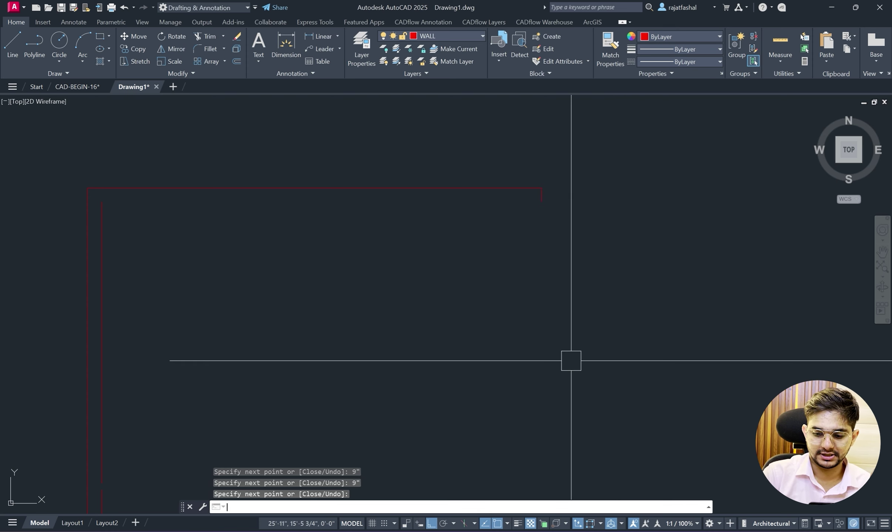
pyautogui.write('o')
pyautogui.press('Return')
pyautogui.write('9"\'')
pyautogui.press('Return')
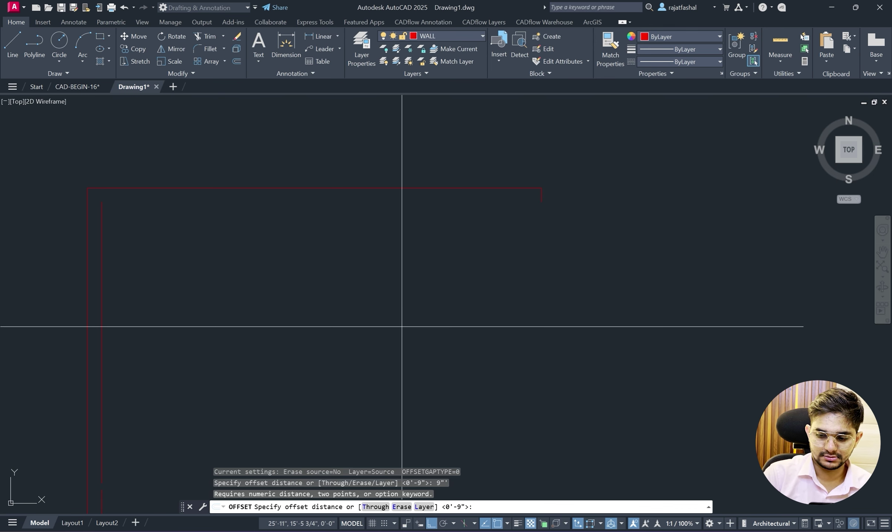
pyautogui.press('Return')
pyautogui.click(177, 192)
pyautogui.click(247, 205)
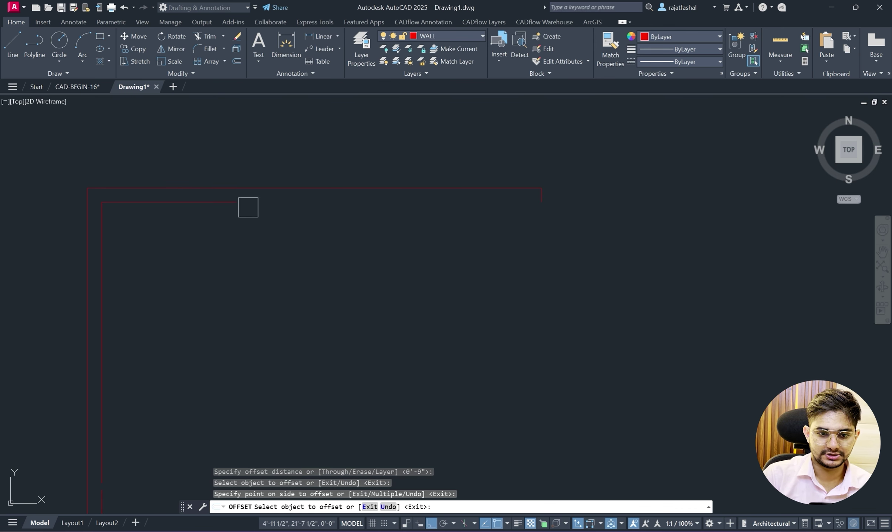
pyautogui.click(259, 203)
pyautogui.click(302, 237)
pyautogui.press('Escape')
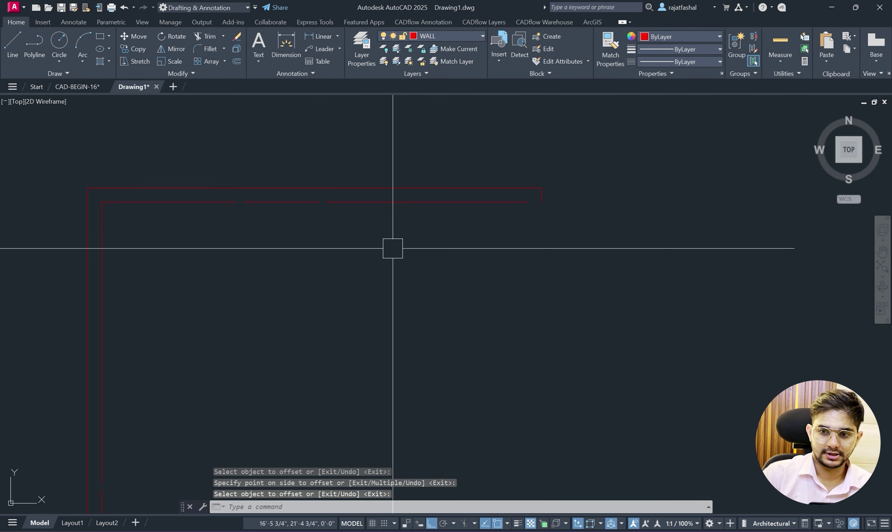
# Quick-measure the inner wall line of the master bedroom.
pyautogui.click(780, 61)
pyautogui.click(780, 90)
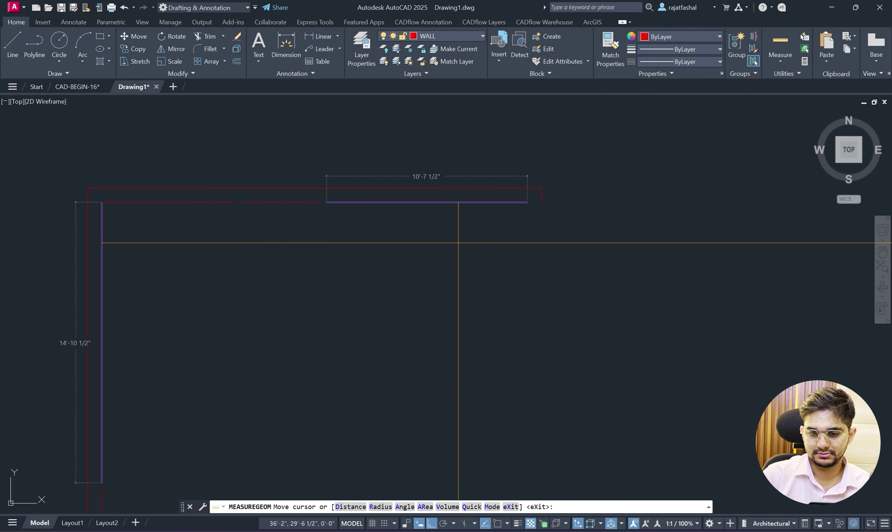
pyautogui.press('Return')
# Start a line at the lower end of the 9" corner segment, check the master bedroom's length in the PDF plan, and draw 12' downward in AutoCAD.
pyautogui.write('l')
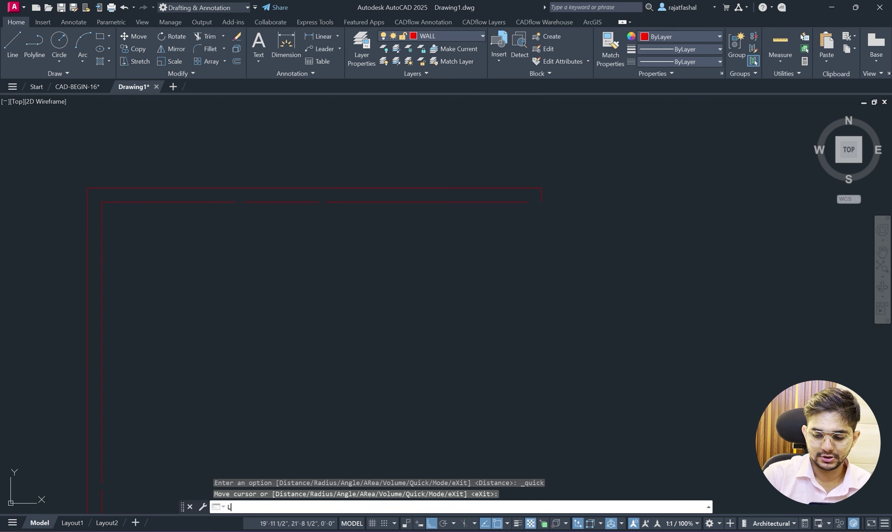
pyautogui.press('Return')
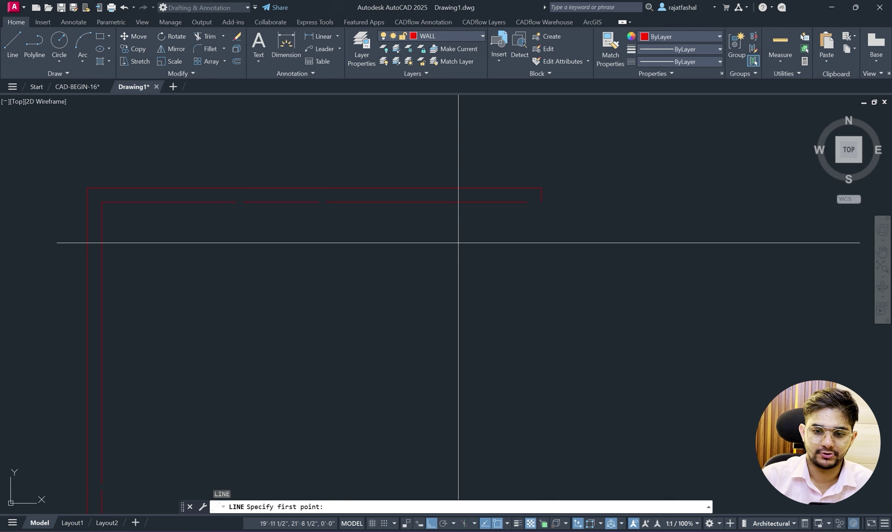
pyautogui.click(541, 203)
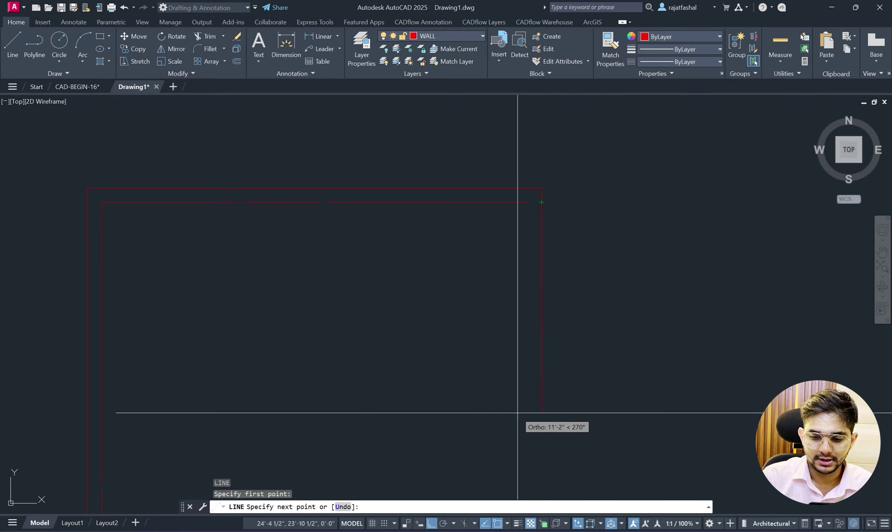
pyautogui.scroll(-4, 518, 413)
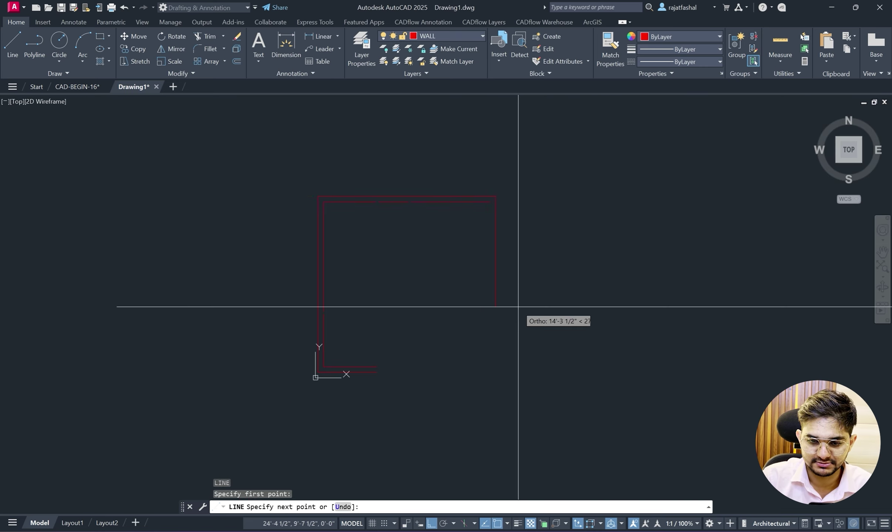
pyautogui.scroll(4, 485, 275)
pyautogui.scroll(-7, 447, 375)
pyautogui.scroll(5, 481, 358)
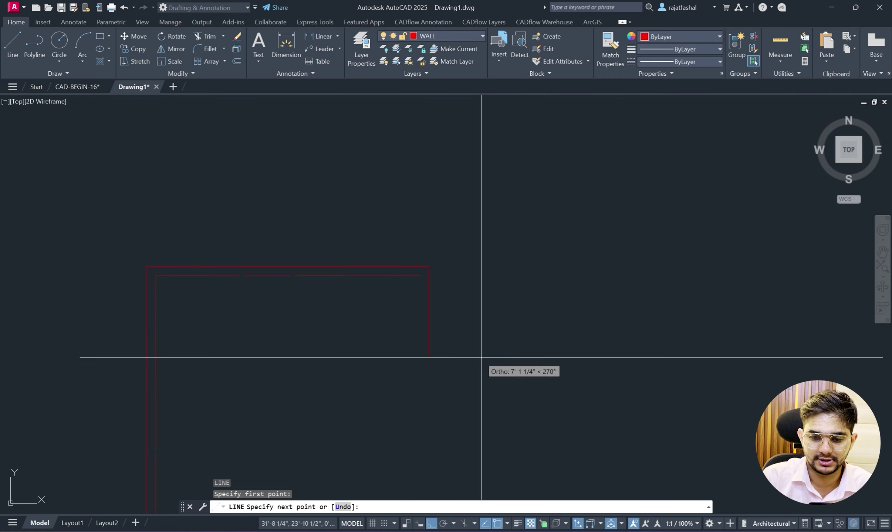
pyautogui.click(464, 531)
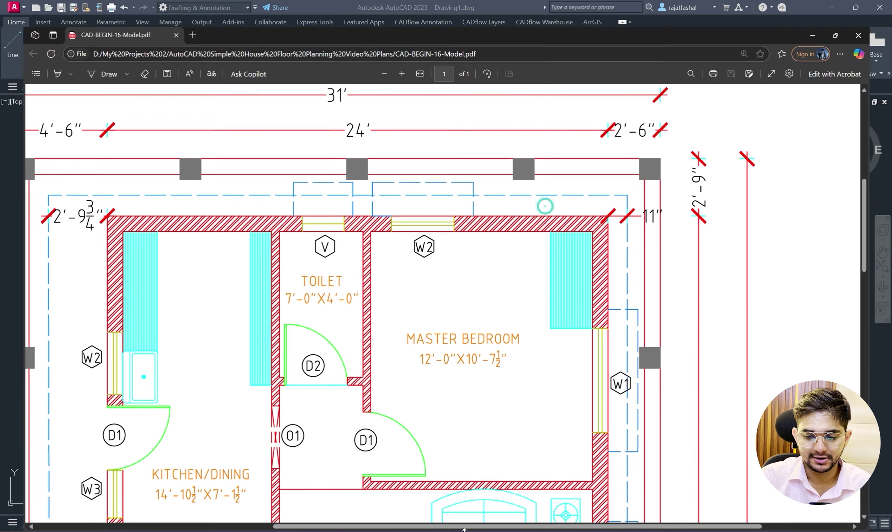
pyautogui.scroll(-3, 481, 308)
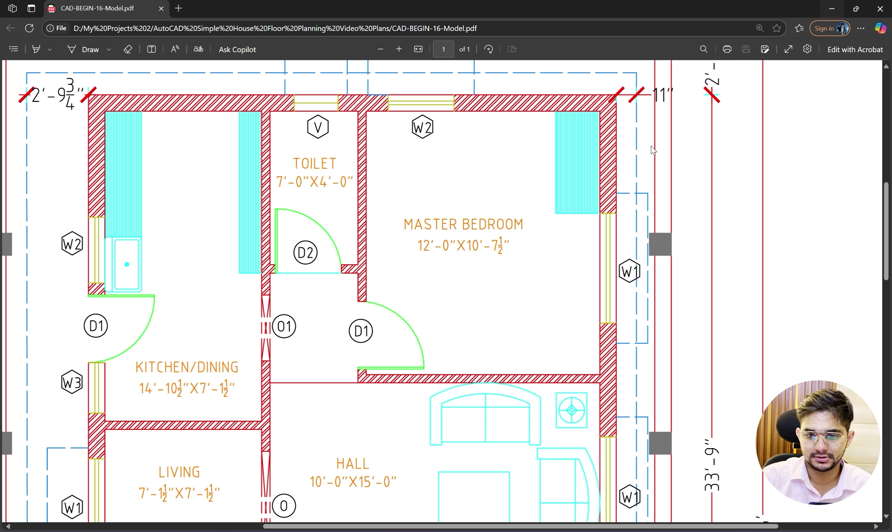
pyautogui.click(829, 8)
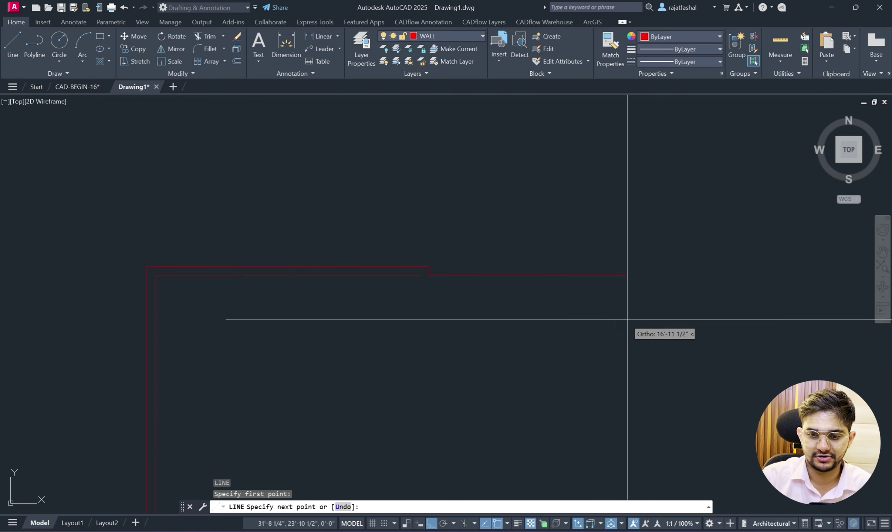
pyautogui.moveTo(469, 387); pyautogui.dragTo(553, 297, button='middle')
pyautogui.write("'")
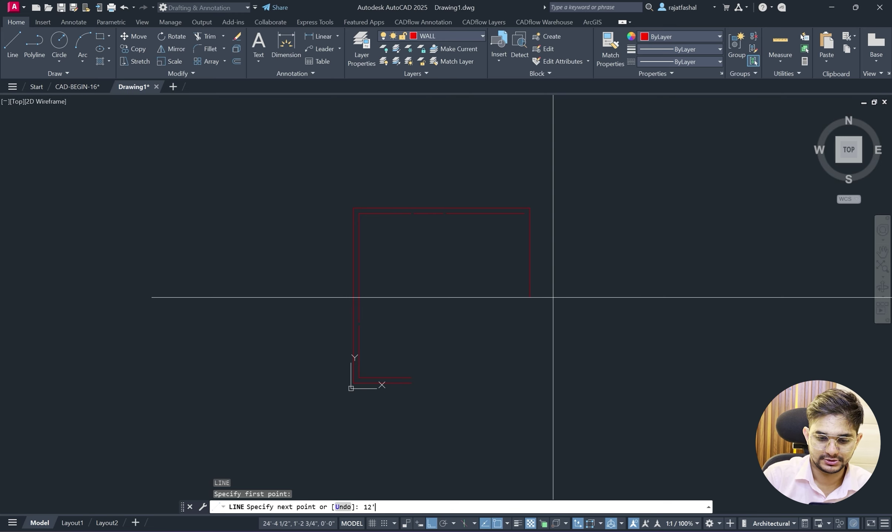
pyautogui.press('Return')
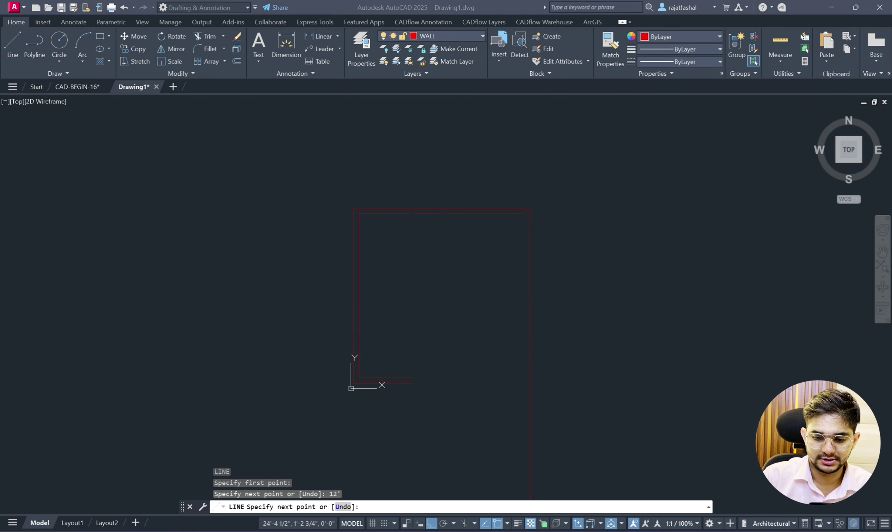
# Check the wall between master bedroom and hall in the PDF plan, then continue the side wall line downward by 4.5" in AutoCAD.
pyautogui.hotkey('alt', 'Tab')
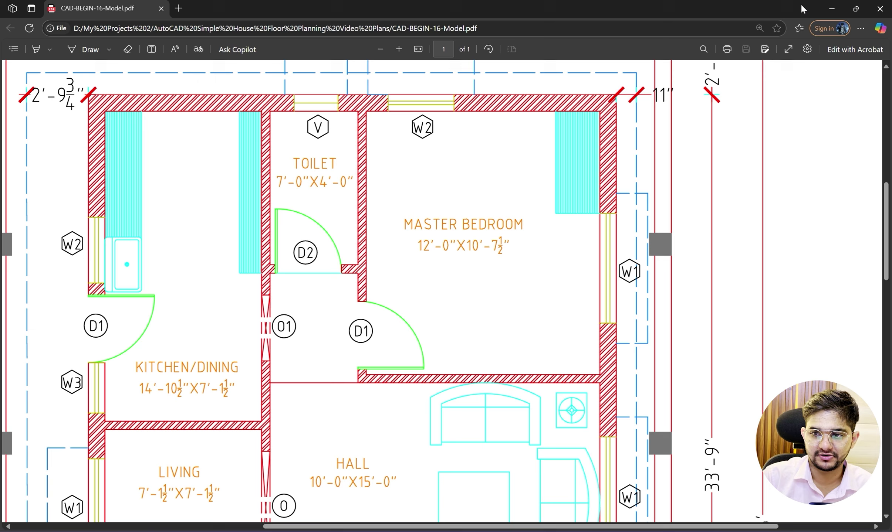
pyautogui.click(832, 8)
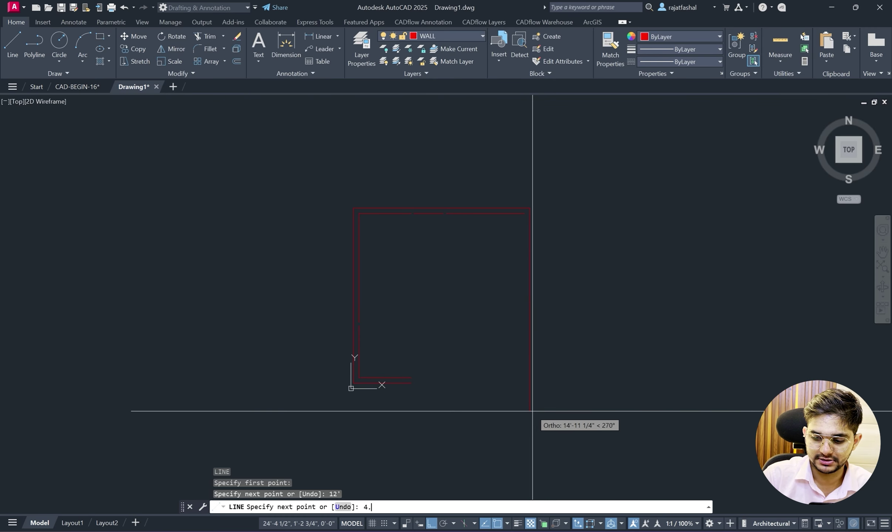
pyautogui.write('4.5"')
pyautogui.press('Return')
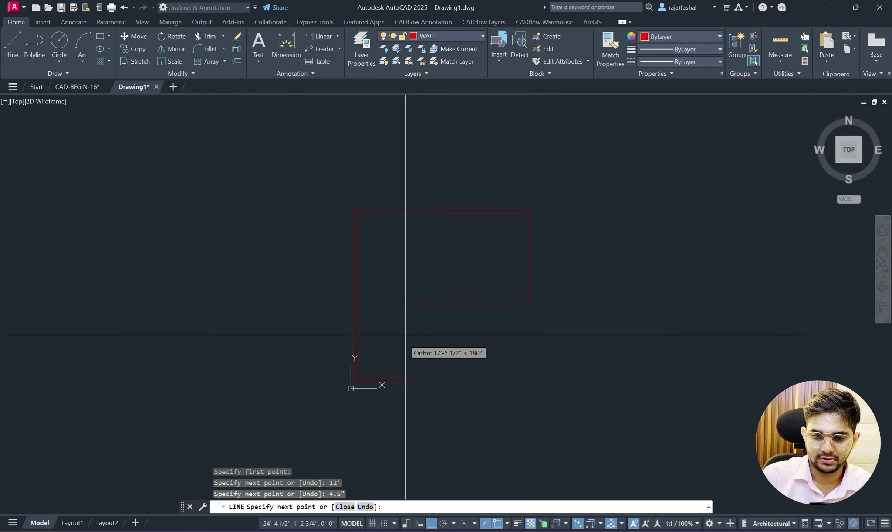
# Check the hall's dimensions in the PDF plan, then continue the side wall line downward by 10' in AutoCAD.
pyautogui.scroll(2, 481, 311)
pyautogui.click(465, 520)
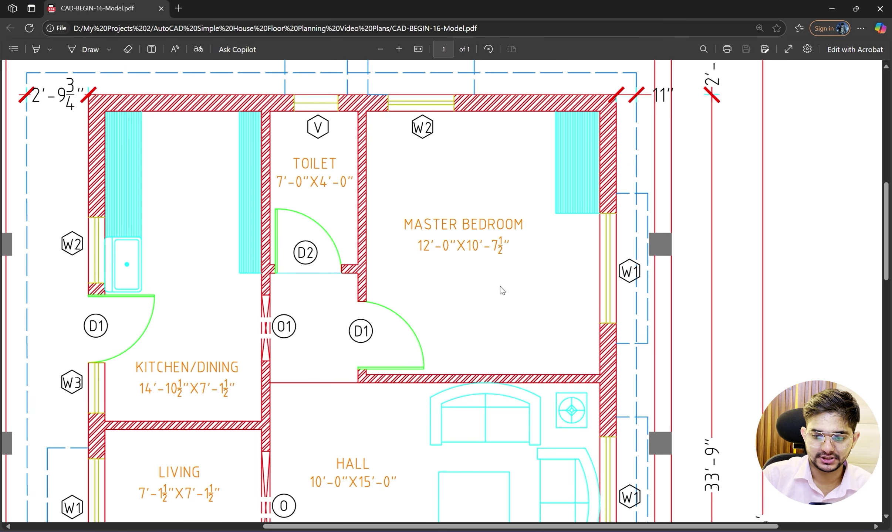
pyautogui.scroll(-4, 502, 288)
pyautogui.scroll(-2, 549, 287)
pyautogui.scroll(2, 592, 265)
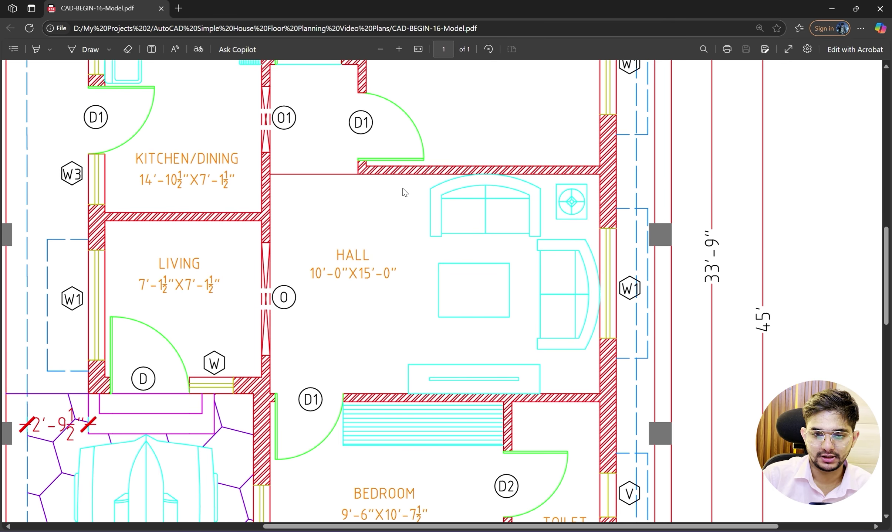
pyautogui.click(832, 8)
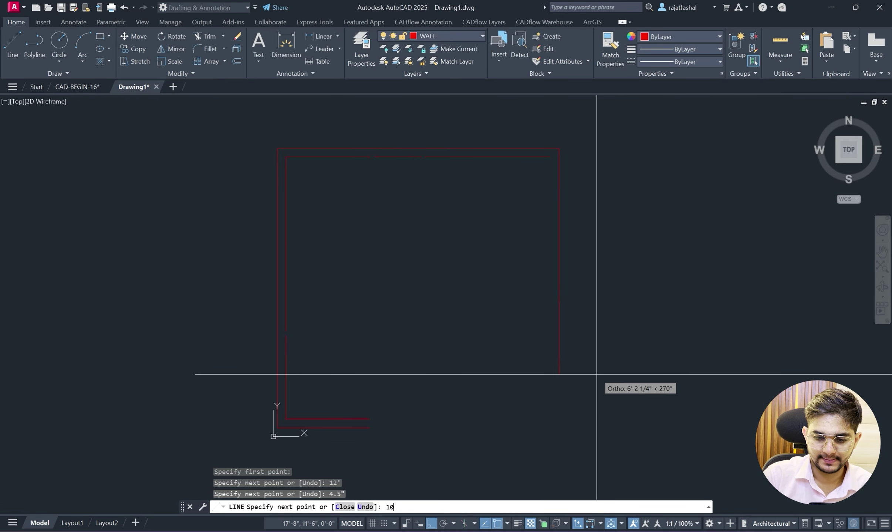
pyautogui.write("10'")
pyautogui.press('Return')
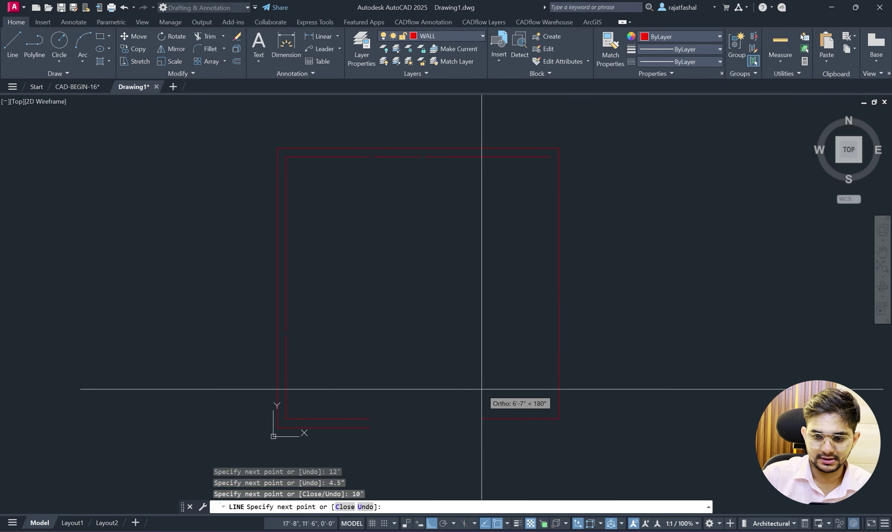
# Check the wall between hall and bedroom in the PDF plan, then continue the side wall line downward by 4.5" in AutoCAD.
pyautogui.moveTo(477, 399); pyautogui.dragTo(473, 310, button='middle')
pyautogui.hotkey('alt', 'Tab')
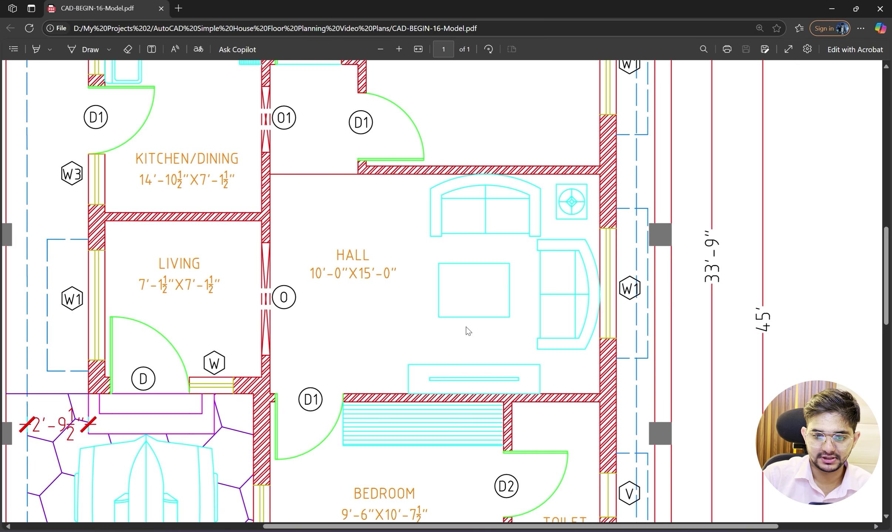
pyautogui.scroll(-2, 467, 327)
pyautogui.scroll(-2, 506, 345)
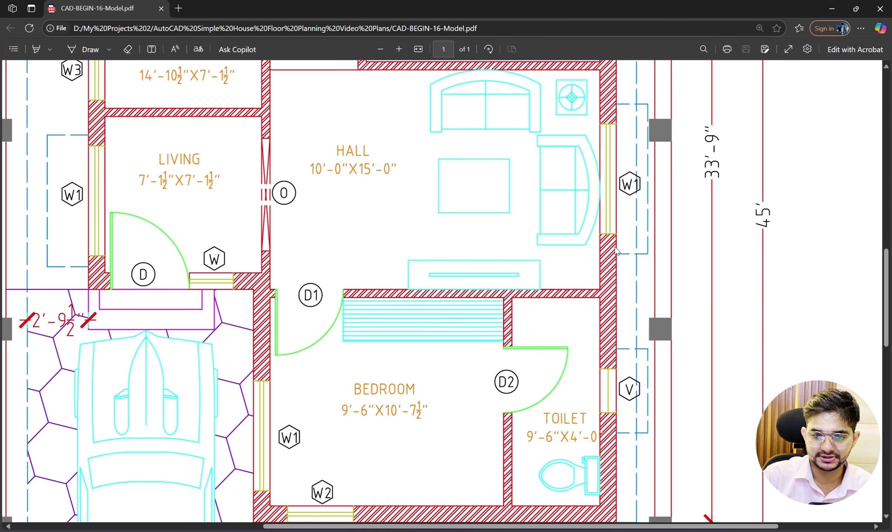
pyautogui.click(828, 9)
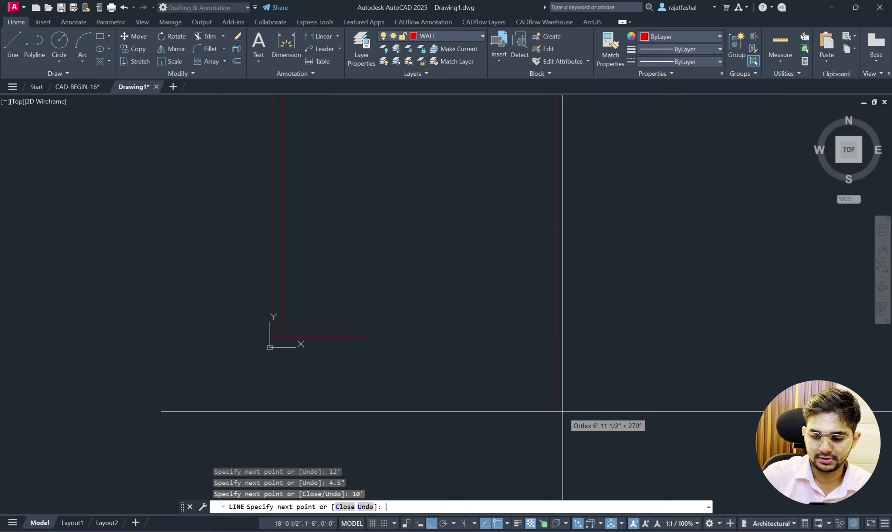
pyautogui.write('"')
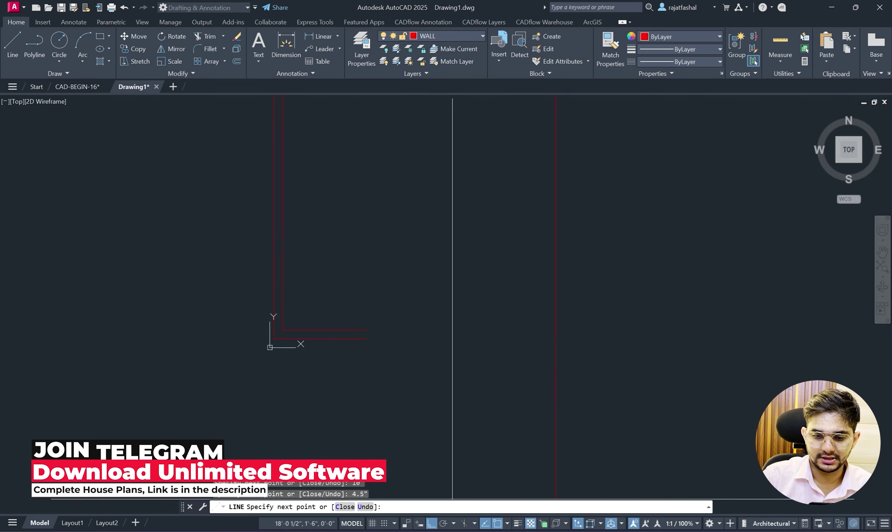
# Check the lower toilet's length in the PDF plan, then continue the side wall line downward by 9'6" in AutoCAD.
pyautogui.hotkey('alt', 'Tab')
pyautogui.scroll(-3, 517, 314)
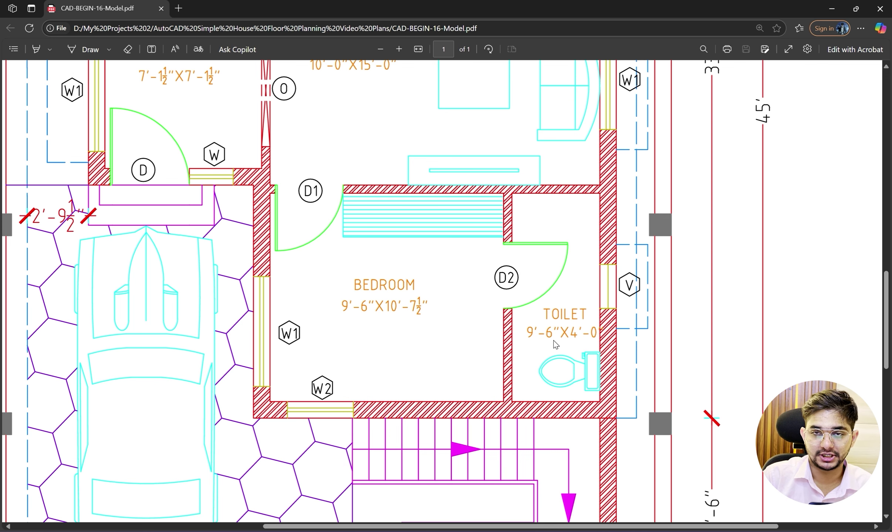
pyautogui.click(837, 5)
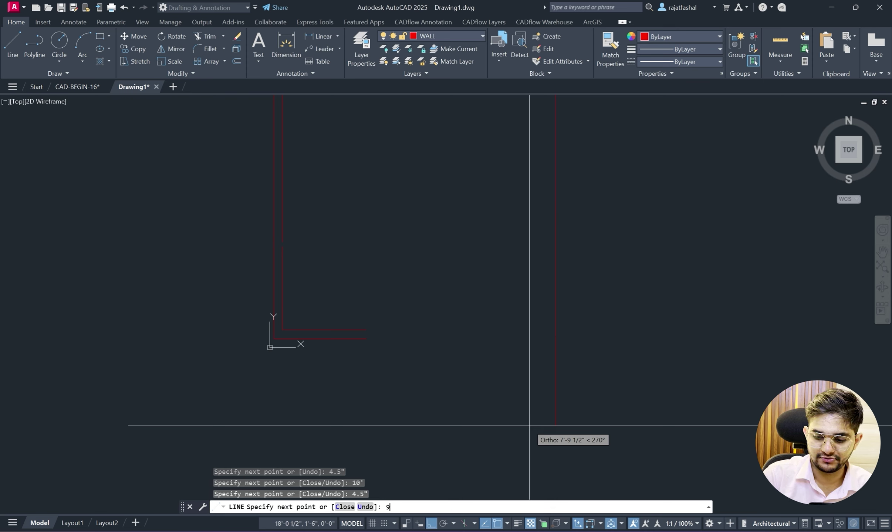
pyautogui.write('"')
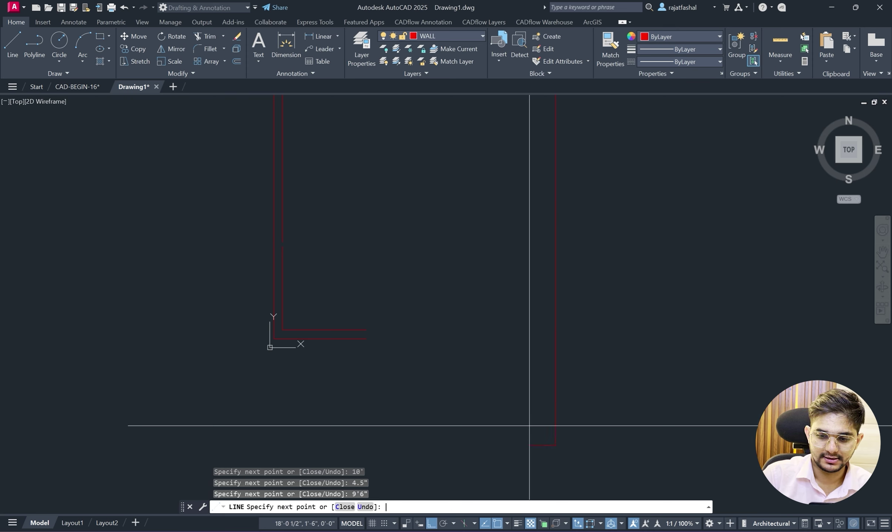
# Check the outer wall below the lower toilet in the PDF plan, then continue the line 9" downward and 9" leftward in AutoCAD.
pyautogui.scroll(-2, 585, 387)
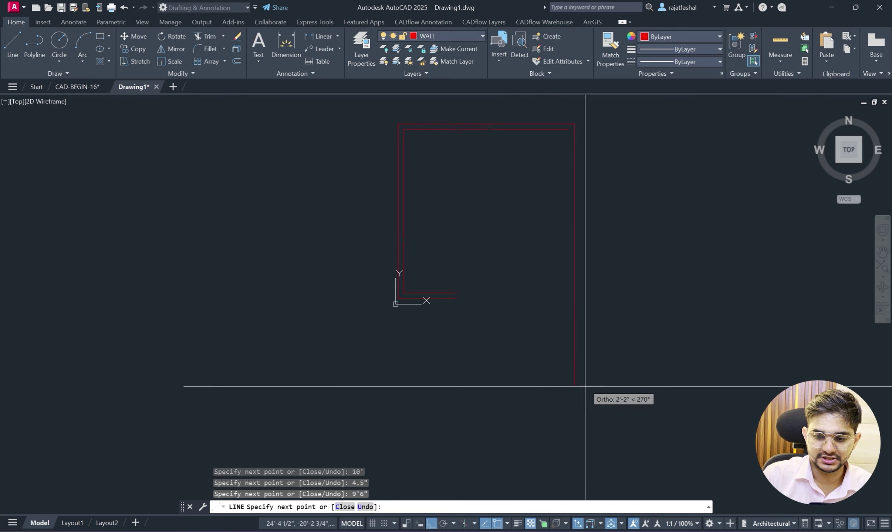
pyautogui.hotkey('alt', 'Tab')
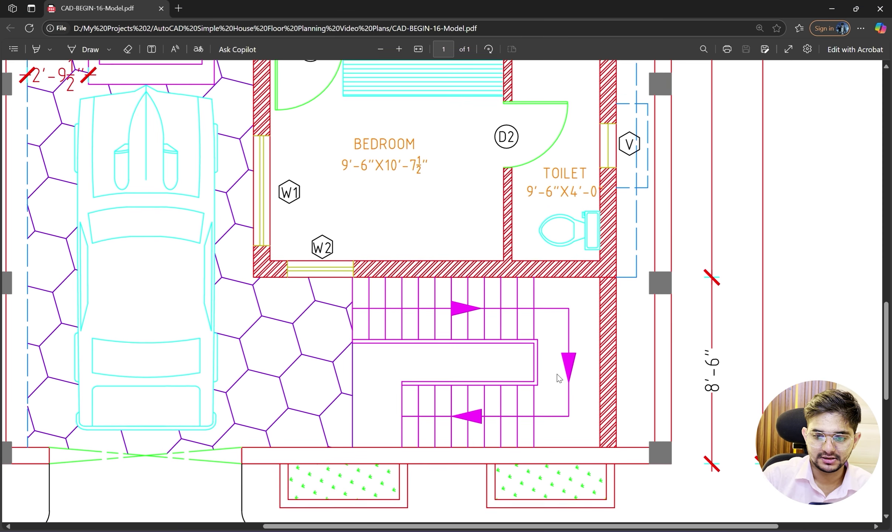
pyautogui.scroll(3, 558, 378)
pyautogui.click(833, 9)
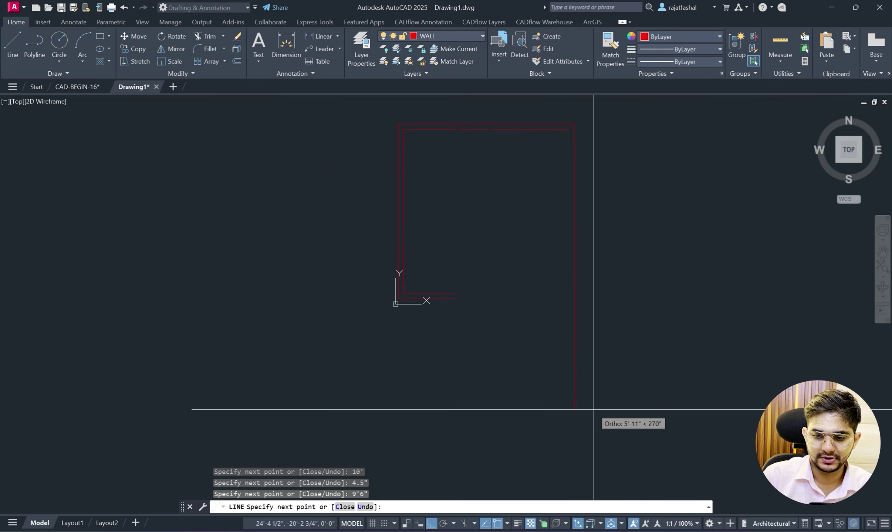
pyautogui.write('9"')
pyautogui.press('Return')
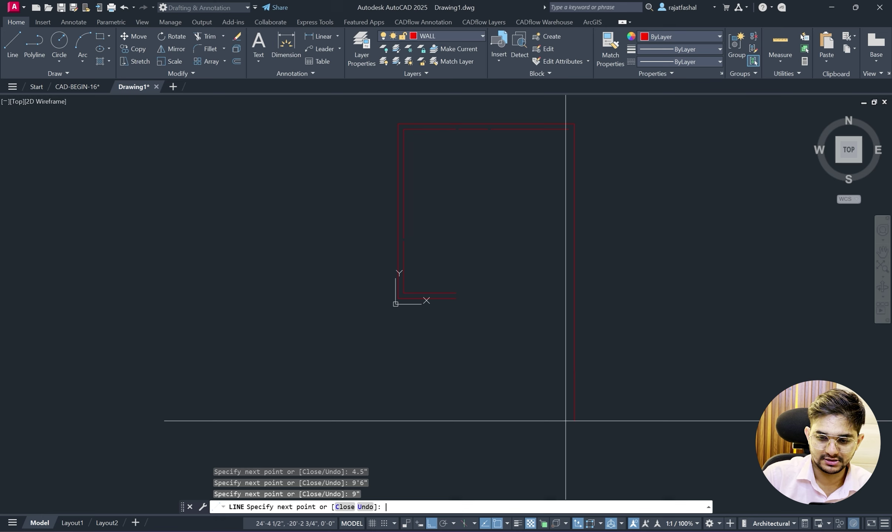
pyautogui.write('9"')
pyautogui.press('Return')
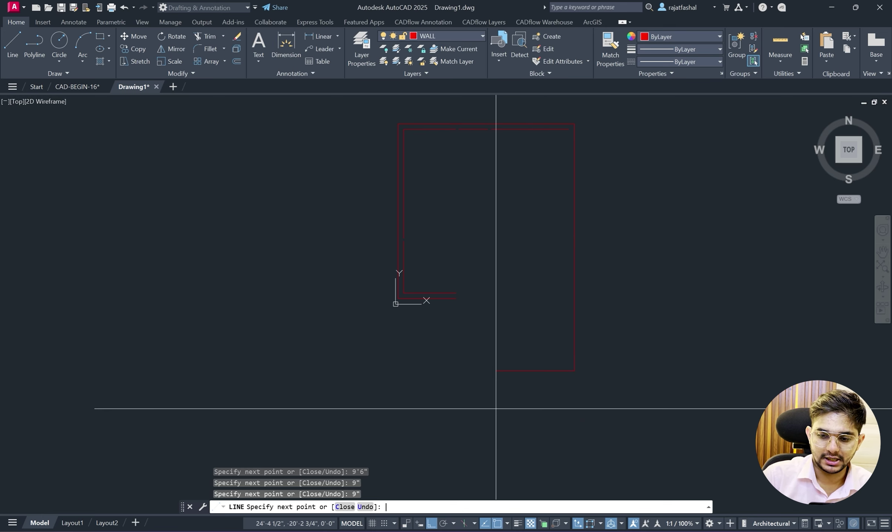
pyautogui.scroll(2, 524, 319)
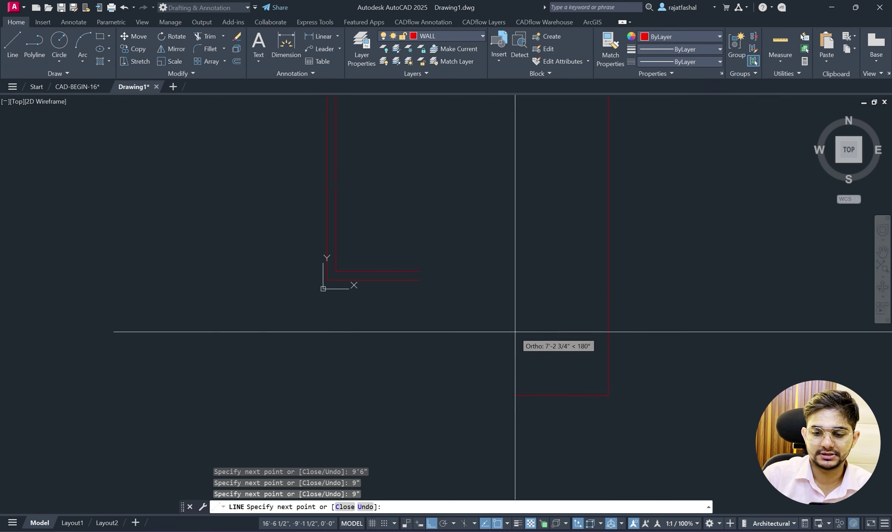
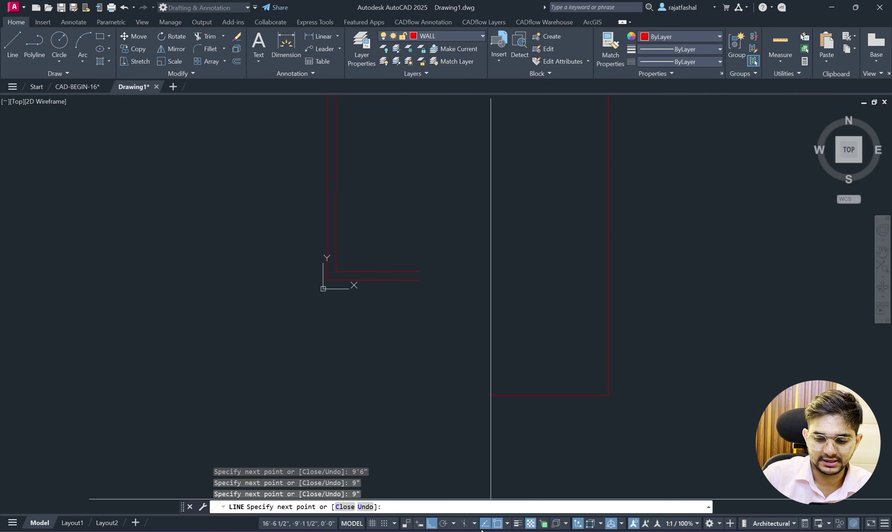
# Check the lower toilet's width in the PDF plan, then finish the outer wall line with a 4' leftward segment in AutoCAD.
pyautogui.hotkey('alt', 'Tab')
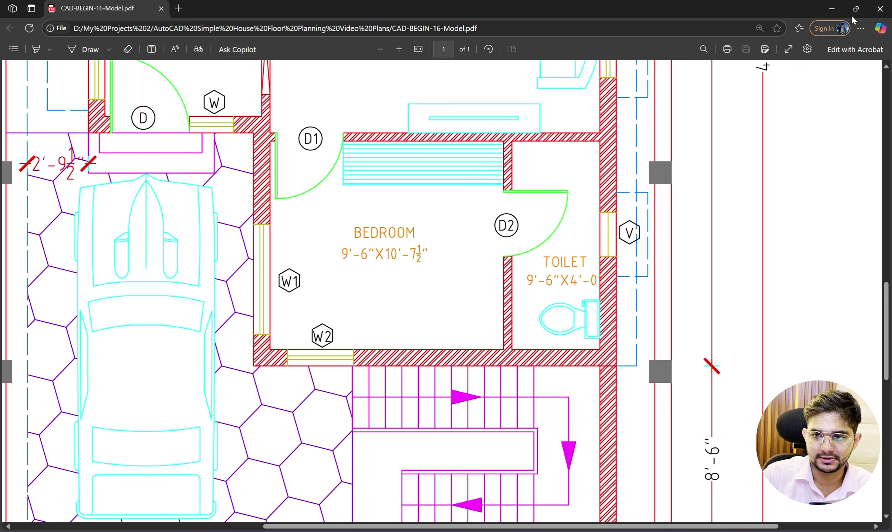
pyautogui.click(834, 7)
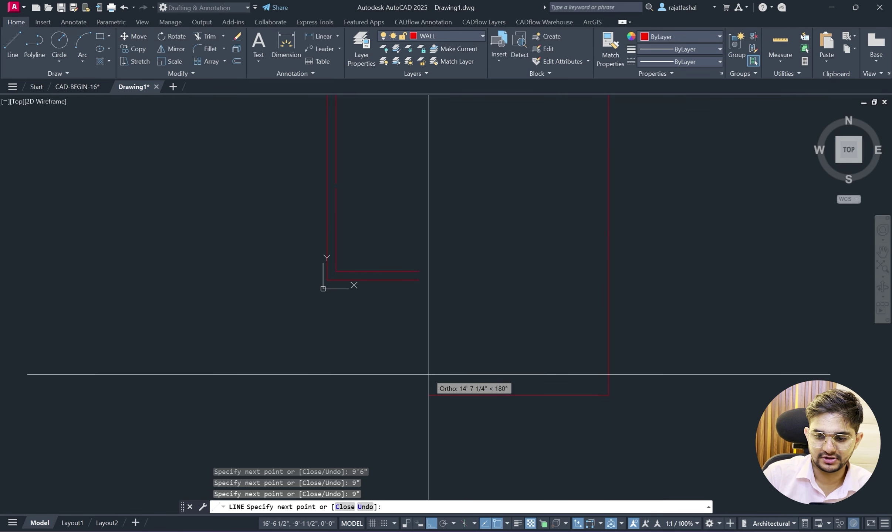
pyautogui.write("4'")
pyautogui.press('Return')
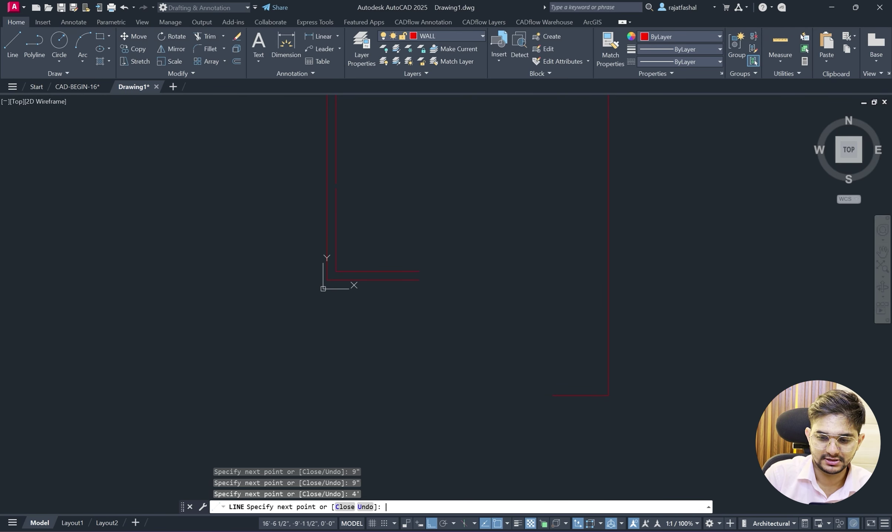
pyautogui.press('Return')
# Offset the remaining outer line segments of the right side wall 9" inward to form the wall's inner face.
pyautogui.write('o')
pyautogui.press('Return')
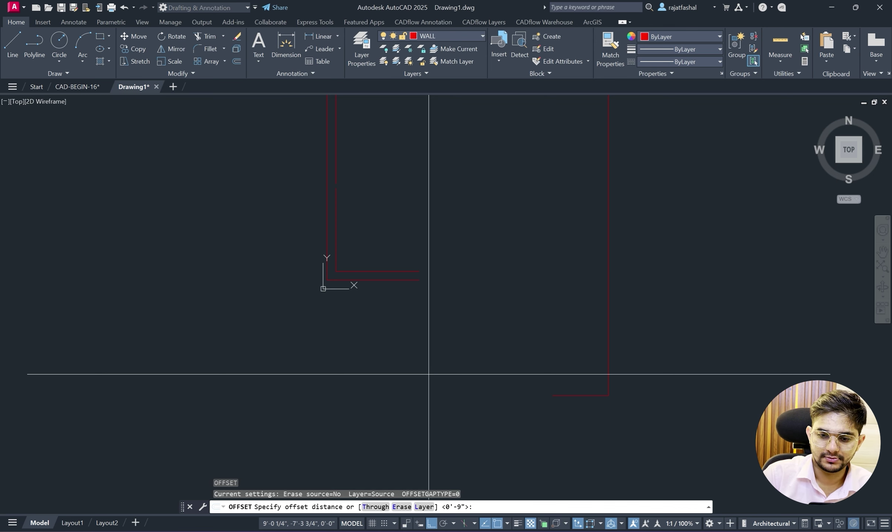
pyautogui.scroll(-5, 429, 374)
pyautogui.scroll(5, 481, 279)
pyautogui.press('Return')
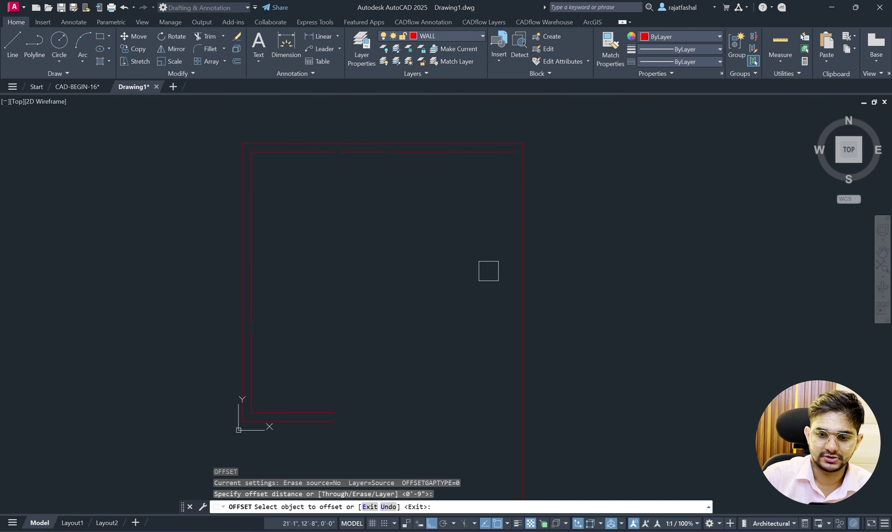
pyautogui.click(511, 228)
pyautogui.click(515, 227)
pyautogui.click(453, 247)
pyautogui.click(505, 335)
pyautogui.click(507, 335)
pyautogui.click(521, 336)
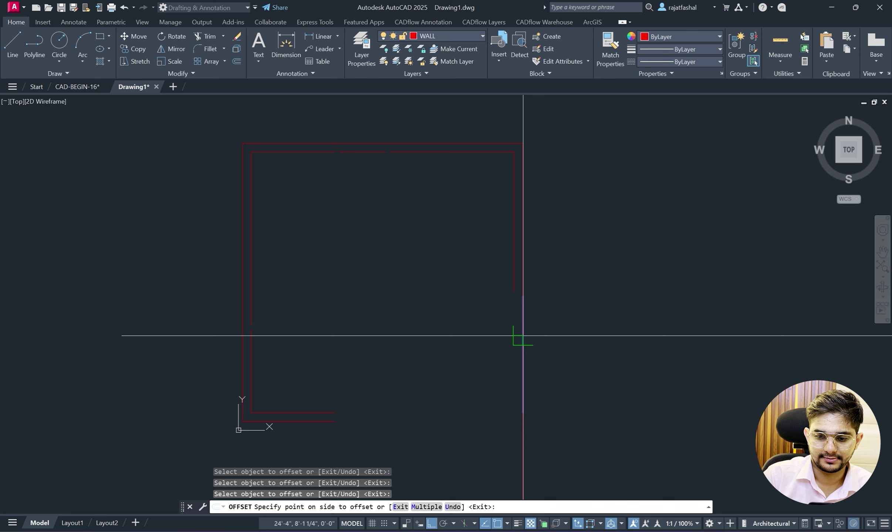
pyautogui.click(519, 336)
pyautogui.scroll(-4, 480, 358)
pyautogui.scroll(2, 492, 398)
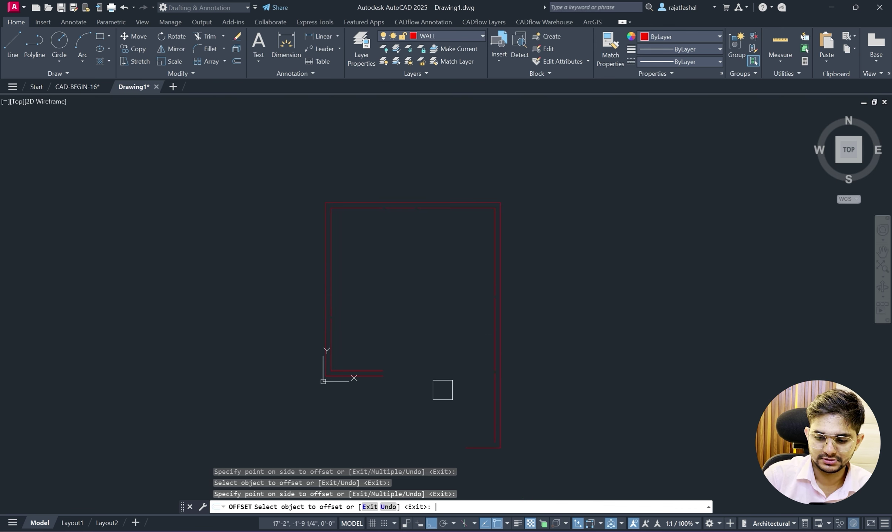
pyautogui.press('Return')
# Inspect the lengths of the inner and outer wall segments with the Quick measure tool.
pyautogui.click(780, 57)
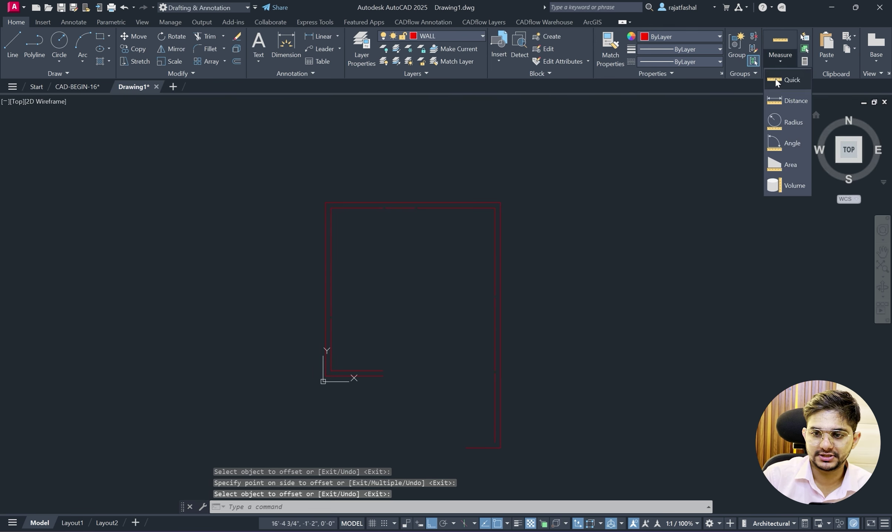
pyautogui.click(776, 81)
pyautogui.scroll(2, 446, 290)
pyautogui.scroll(-2, 481, 325)
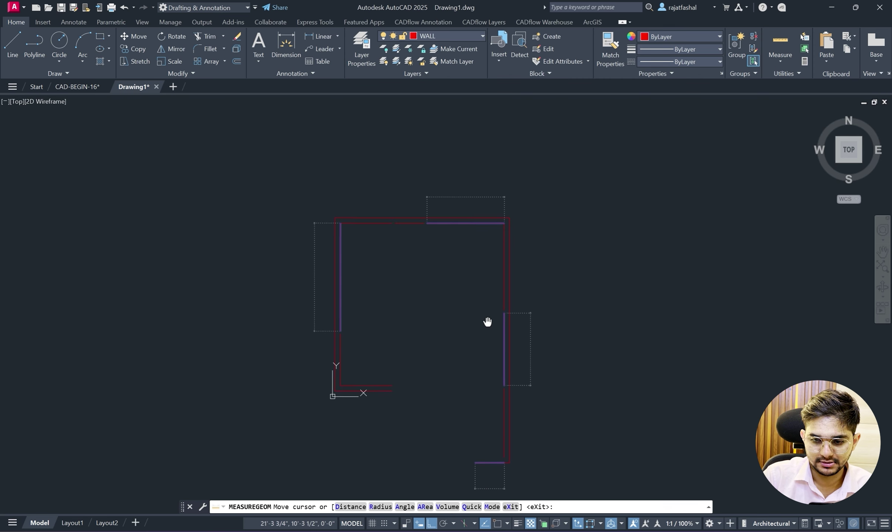
pyautogui.moveTo(487, 322); pyautogui.dragTo(493, 231, button='middle')
pyautogui.scroll(2, 495, 329)
pyautogui.press('Return')
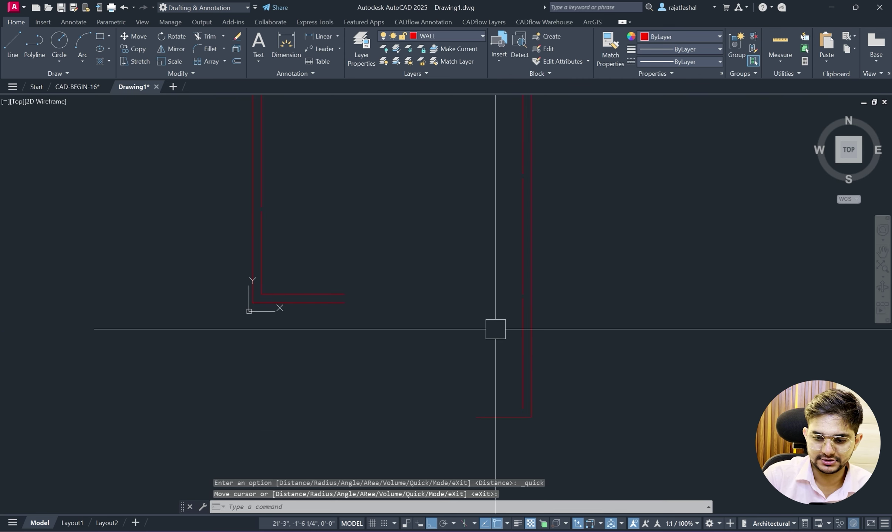
# Check the wall between toilet and bedroom in the PDF plan, and extend the bottom outer line 4.5" leftward with a new line in AutoCAD.
pyautogui.write('l')
pyautogui.press('Return')
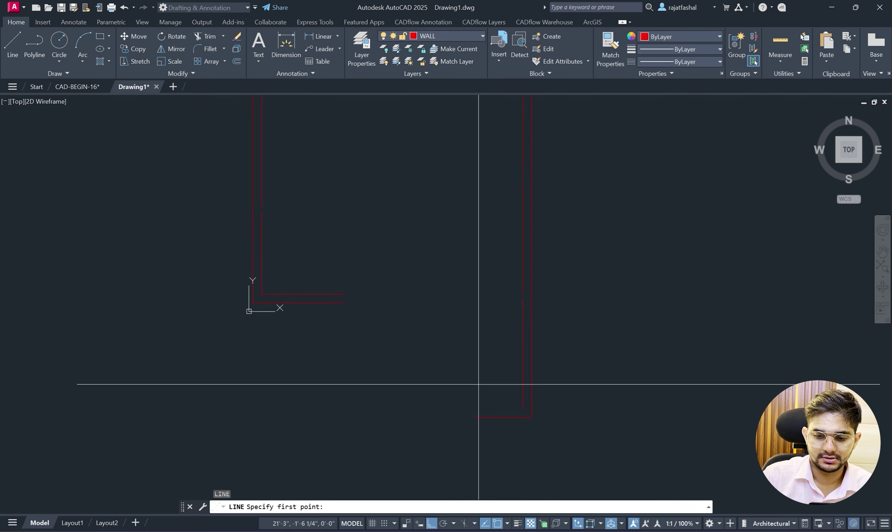
pyautogui.click(479, 415)
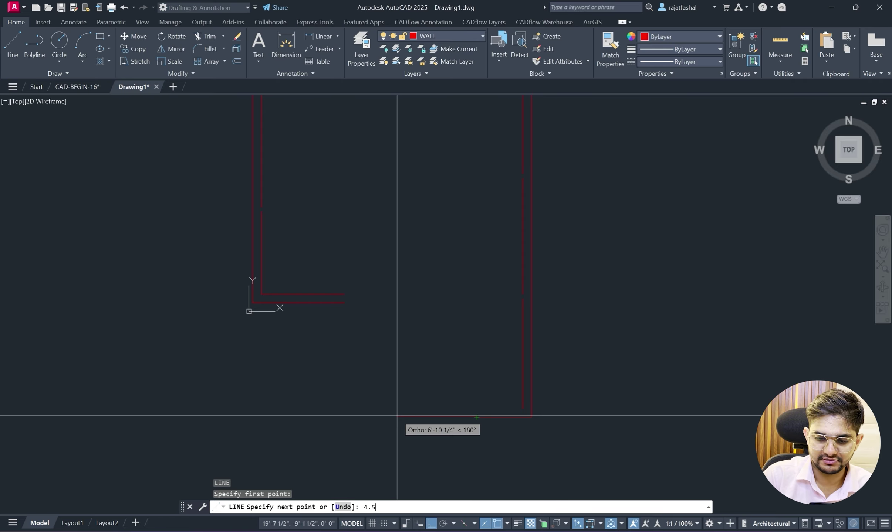
pyautogui.press('Return')
pyautogui.hotkey('alt', 'Tab')
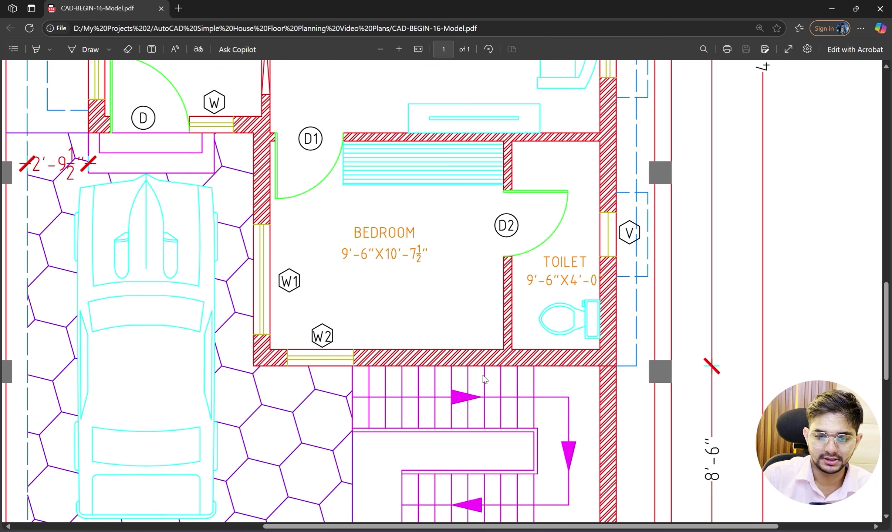
pyautogui.click(831, 5)
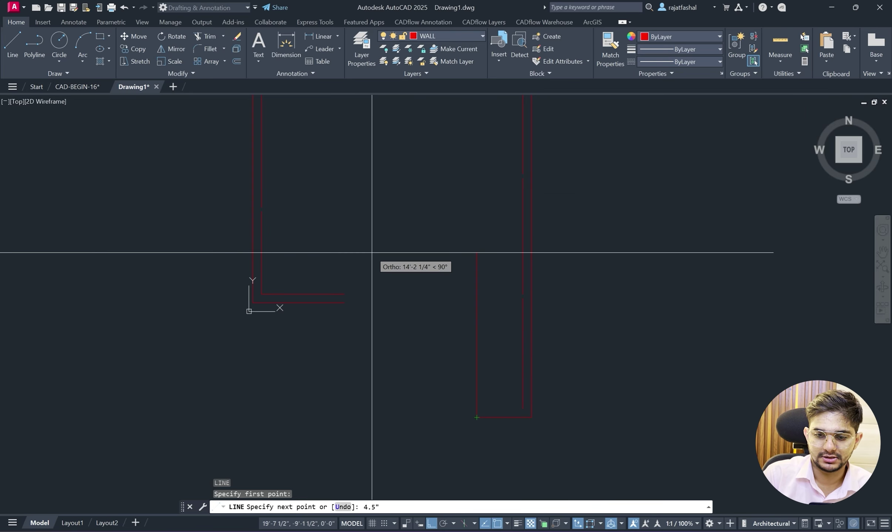
pyautogui.write('4.5"')
pyautogui.press('Return')
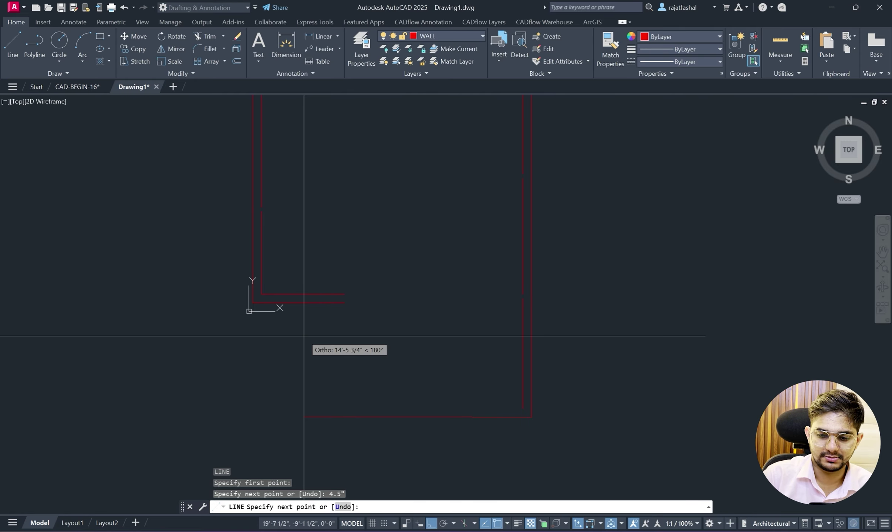
# Check the lower bedroom's dimensions in the PDF plan, then continue the bottom wall line leftward by 10'7.5" in AutoCAD.
pyautogui.hotkey('alt', 'Tab')
pyautogui.scroll(-1, 446, 319)
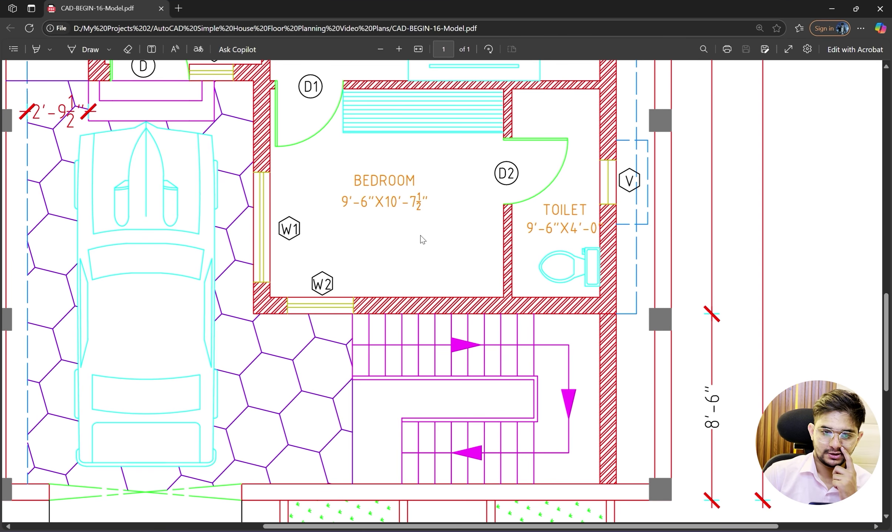
pyautogui.scroll(1, 412, 237)
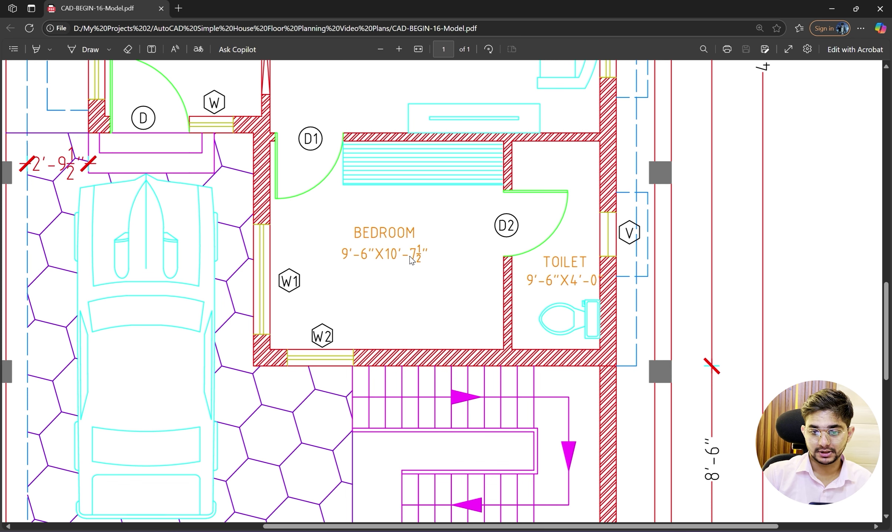
pyautogui.click(832, 9)
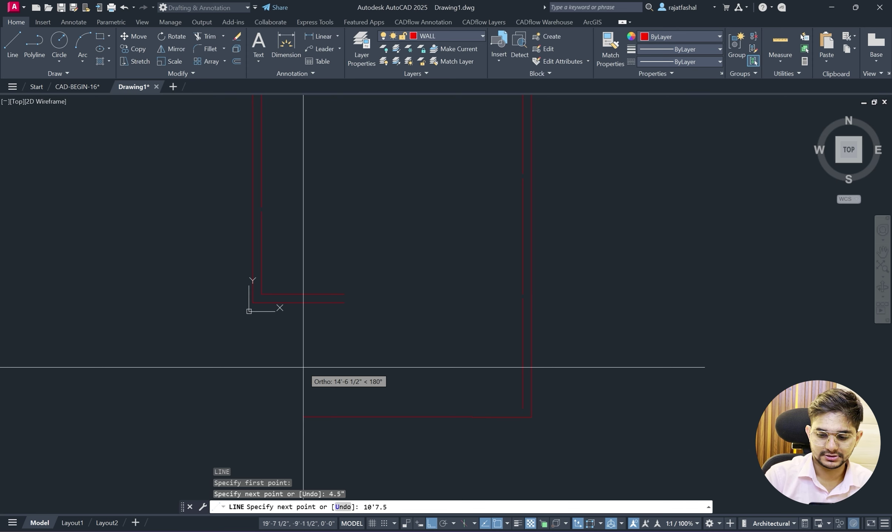
pyautogui.press('Return')
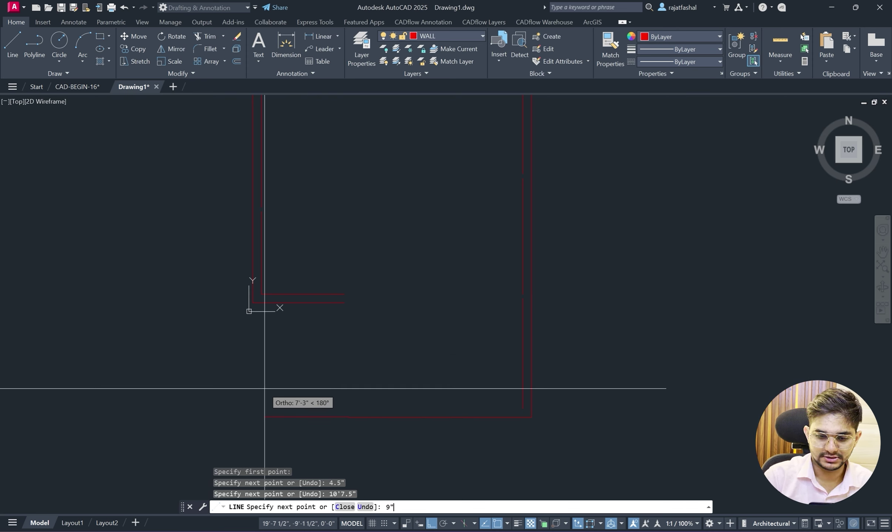
# Continue the bottom wall line 9" leftward and up to the living room's lower outer wall line, ending the line there.
pyautogui.press('Return')
pyautogui.scroll(4, 338, 315)
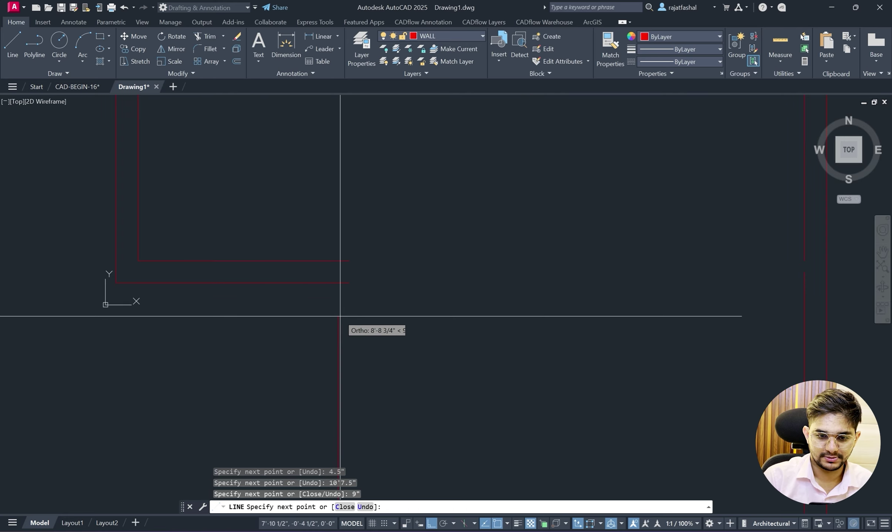
pyautogui.click(339, 283)
pyautogui.rightClick(404, 260)
pyautogui.click(416, 266)
pyautogui.scroll(-2, 388, 264)
pyautogui.scroll(2, 373, 282)
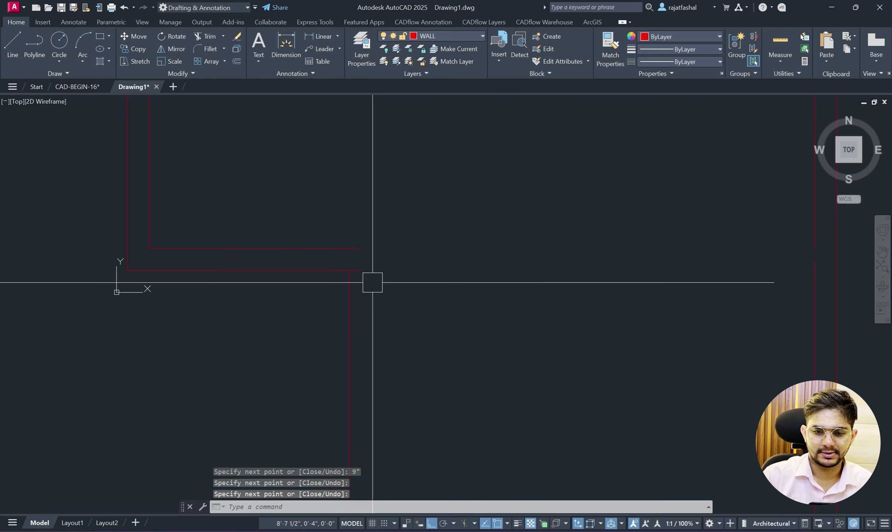
# Check the living room and bedroom wall junction in the PDF plan, then trim the outer living room line's overhang past the bedroom wall in AutoCAD.
pyautogui.hotkey('alt', 'Tab')
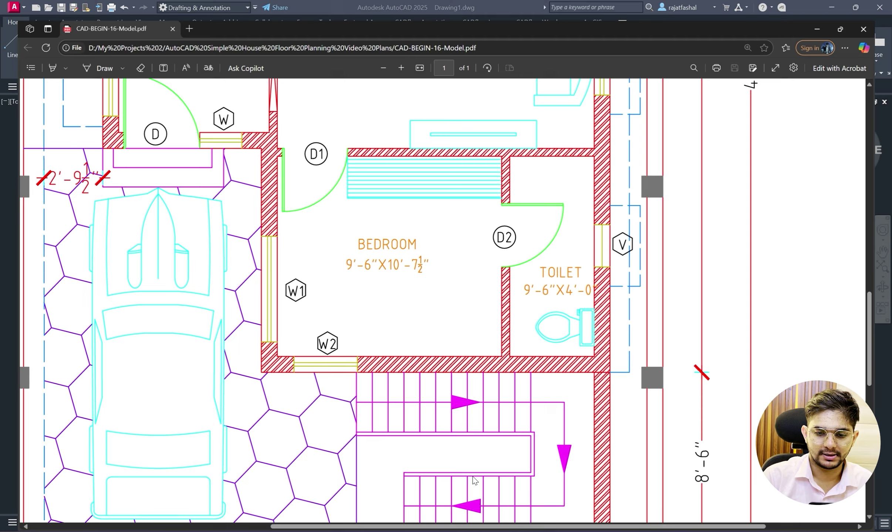
pyautogui.scroll(3, 296, 287)
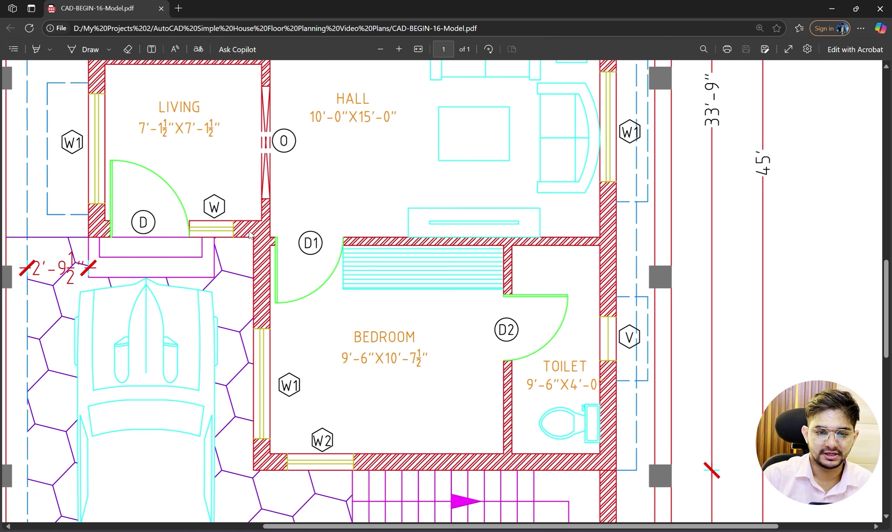
pyautogui.click(831, 8)
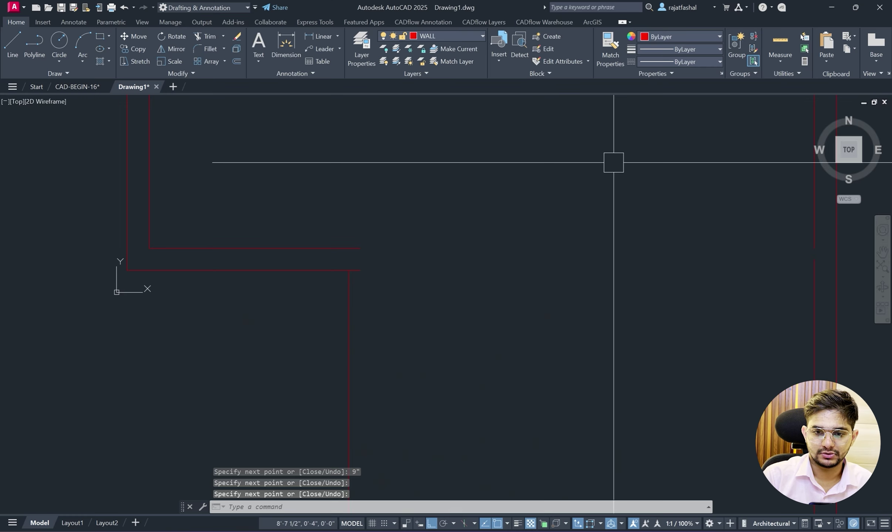
pyautogui.scroll(-2, 395, 221)
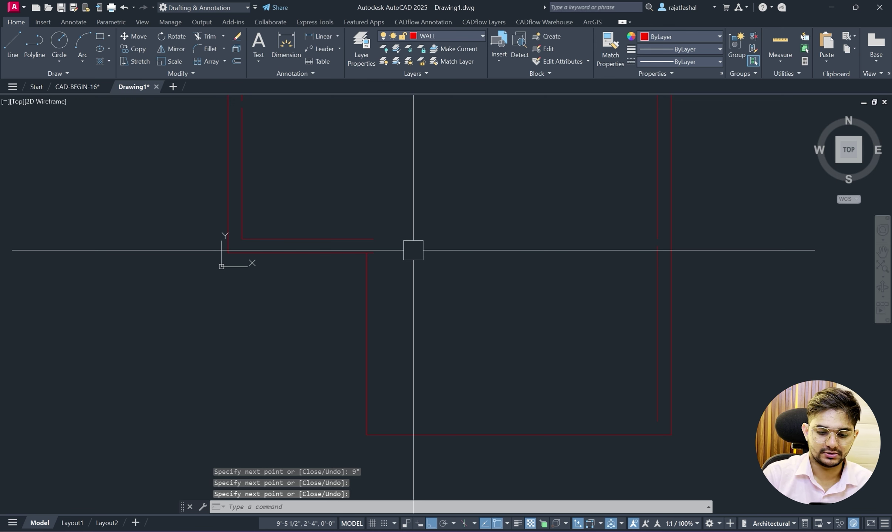
pyautogui.write('tr')
pyautogui.press('Return')
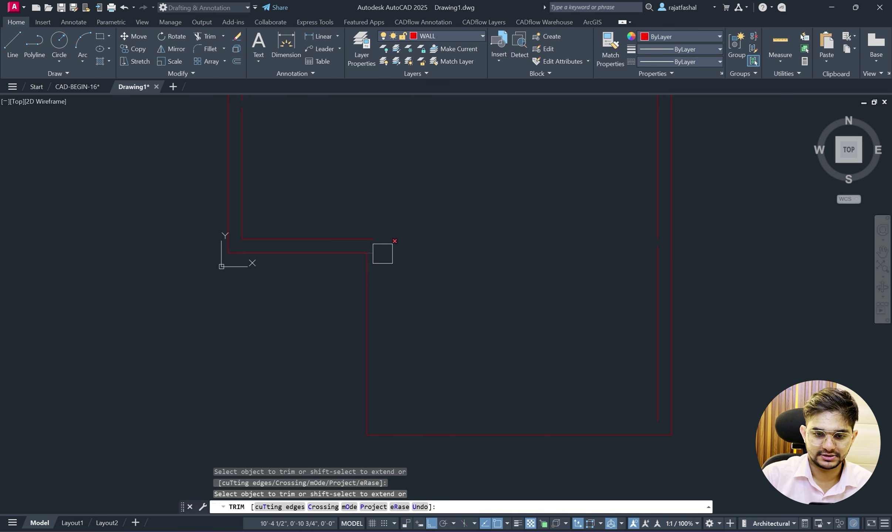
pyautogui.press('Escape')
pyautogui.press('Escape')
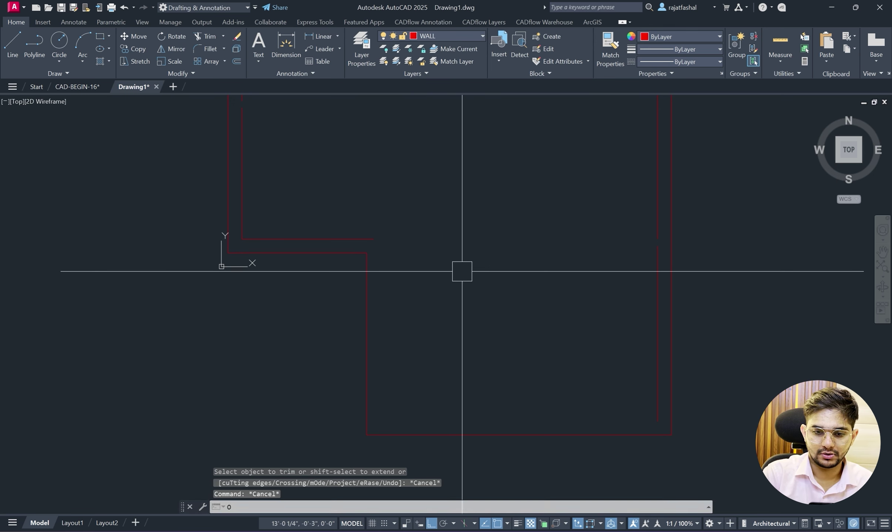
# Offset the bedroom's left and bottom outer wall lines 9" inward.
pyautogui.write('o')
pyautogui.press('Return')
pyautogui.press('Return')
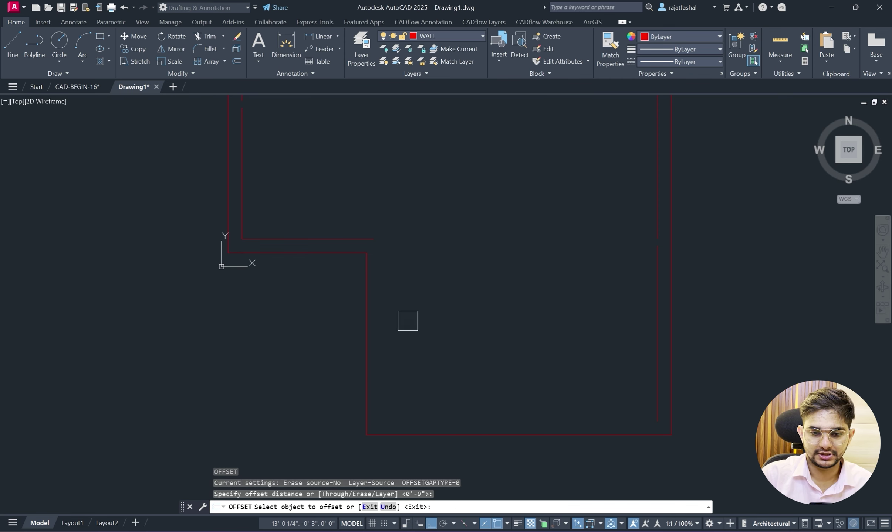
pyautogui.click(367, 323)
pyautogui.click(468, 321)
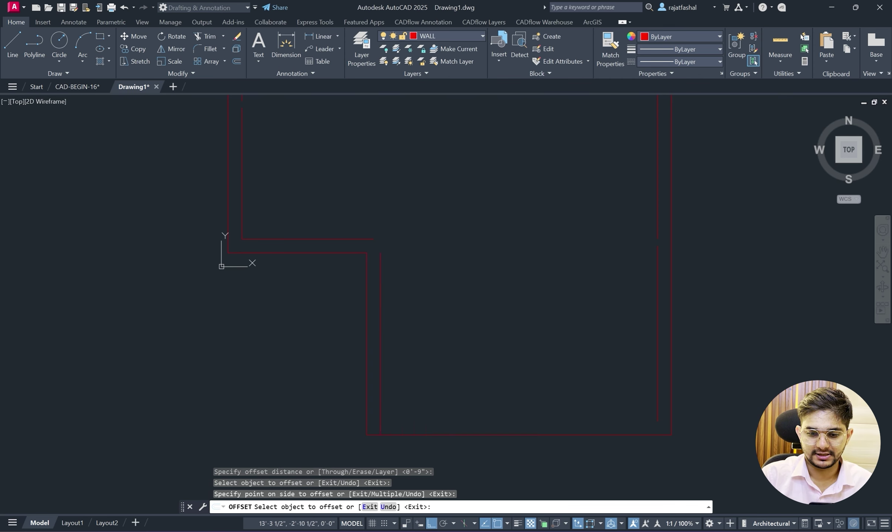
pyautogui.click(609, 434)
pyautogui.click(607, 396)
pyautogui.press('Escape')
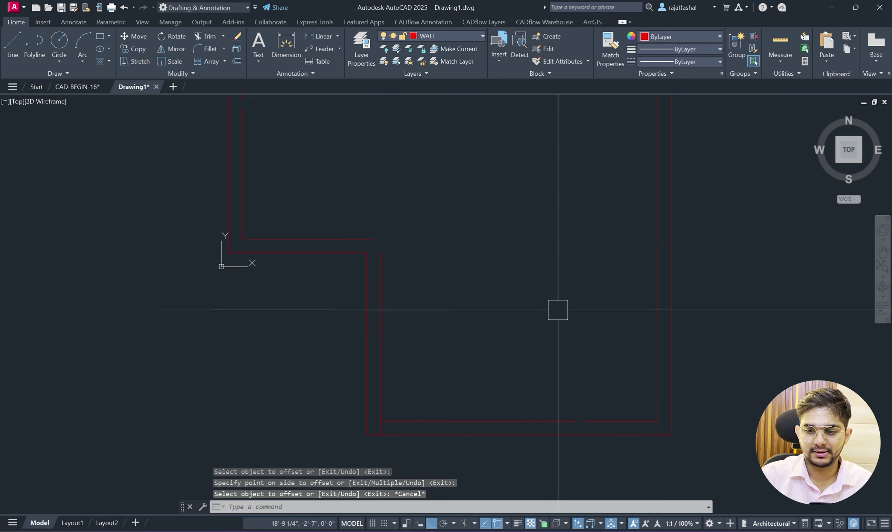
# Trim the inner line's overhang at the bedroom's lower-left wall corner.
pyautogui.scroll(-2, 544, 310)
pyautogui.scroll(2, 496, 286)
pyautogui.scroll(-2, 419, 352)
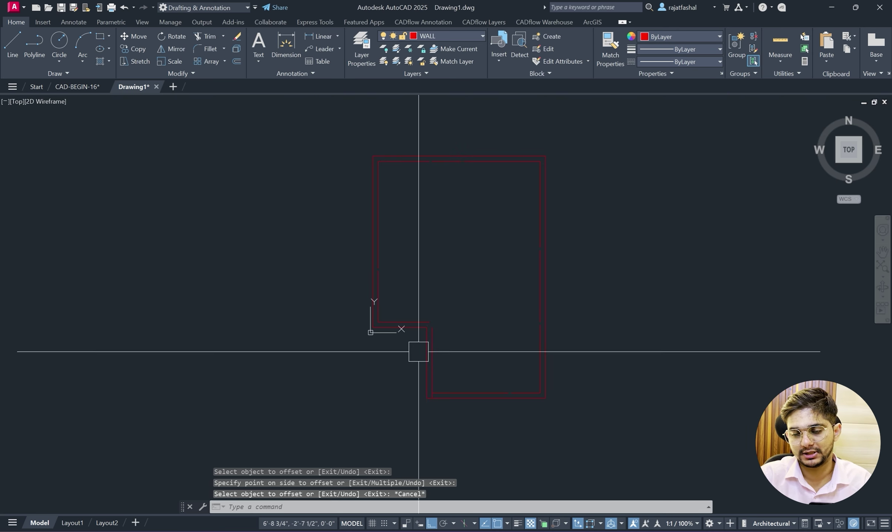
pyautogui.scroll(3, 419, 352)
pyautogui.write('tr')
pyautogui.press('Return')
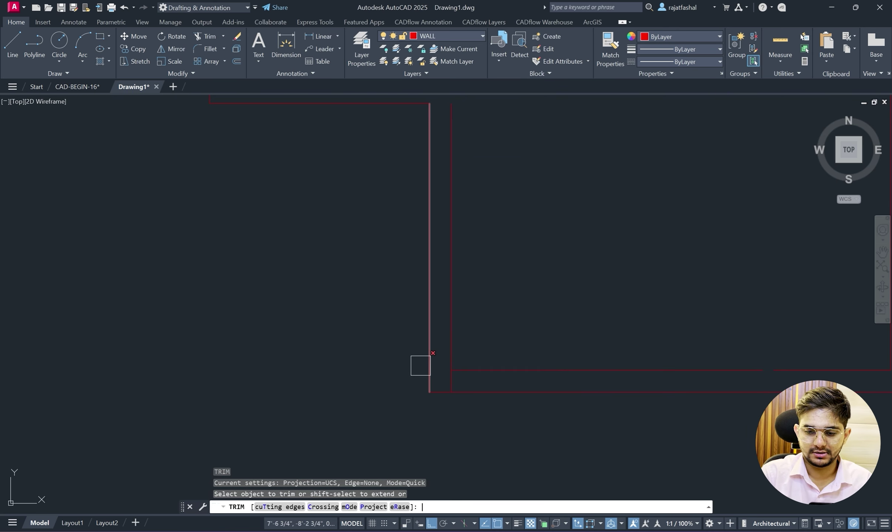
pyautogui.click(421, 366)
pyautogui.click(452, 381)
pyautogui.press('Escape')
pyautogui.scroll(-8, 491, 310)
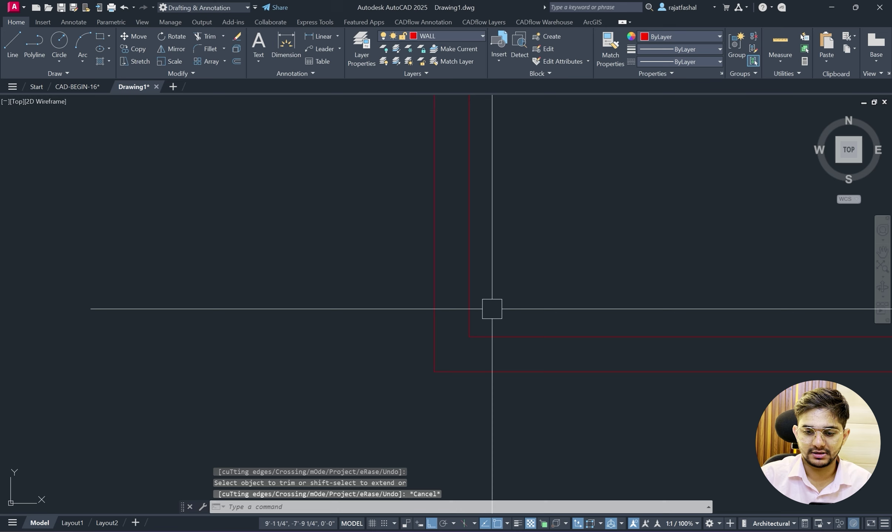
pyautogui.moveTo(500, 309); pyautogui.dragTo(504, 297, button='middle')
pyautogui.scroll(2, 717, 126)
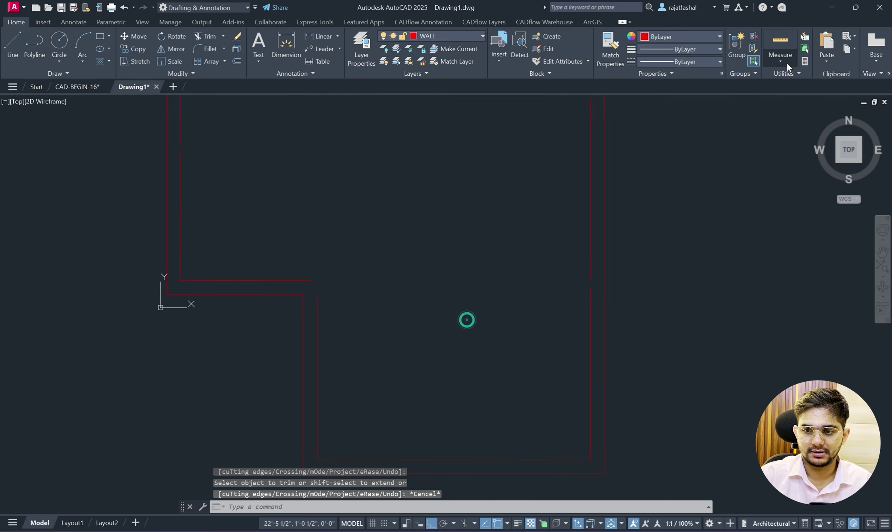
# Measure the lower bedroom and toilet area between the inner wall lines with the quick measuring tool.
pyautogui.click(781, 50)
pyautogui.scroll(-2, 470, 314)
pyautogui.scroll(2, 463, 337)
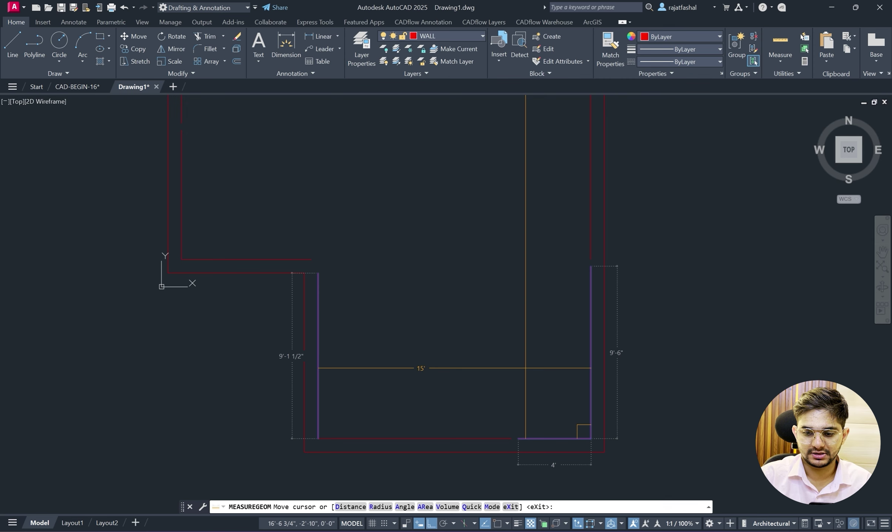
pyautogui.press('Escape')
pyautogui.scroll(-4, 510, 352)
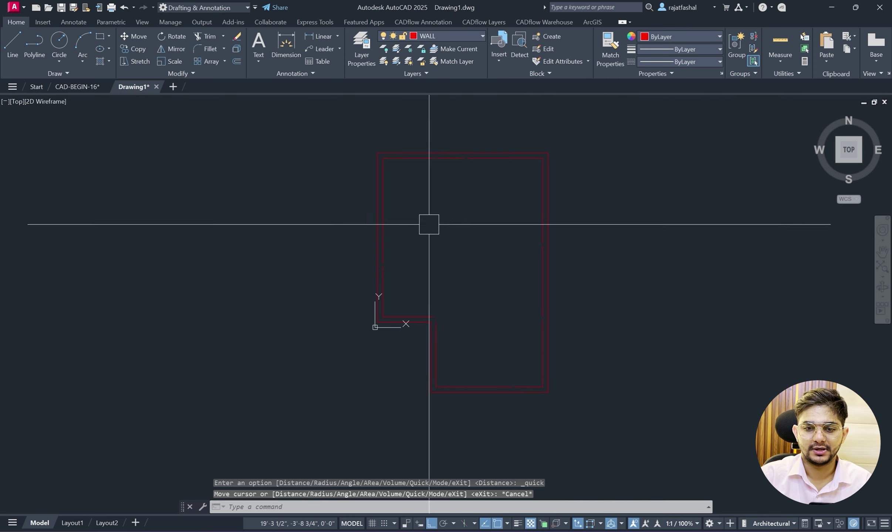
# Draw the kitchen's lower wall line from the left inner wall, then its right wall line up to the top inner wall.
pyautogui.scroll(2, 451, 185)
pyautogui.write('l')
pyautogui.press('Return')
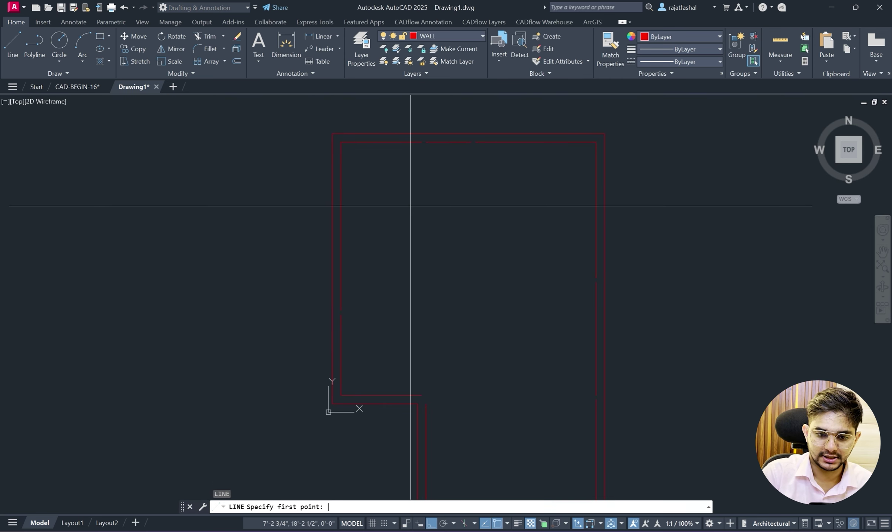
pyautogui.scroll(5, 338, 296)
pyautogui.click(345, 359)
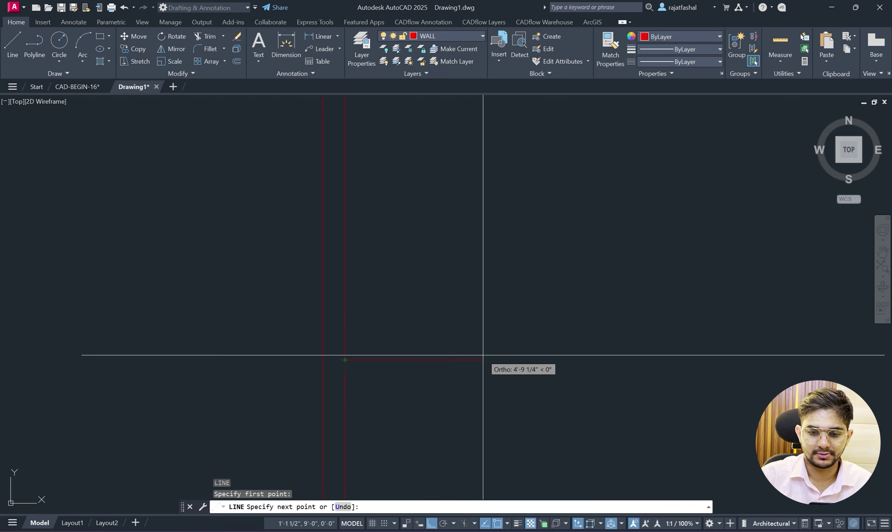
pyautogui.scroll(-4, 510, 355)
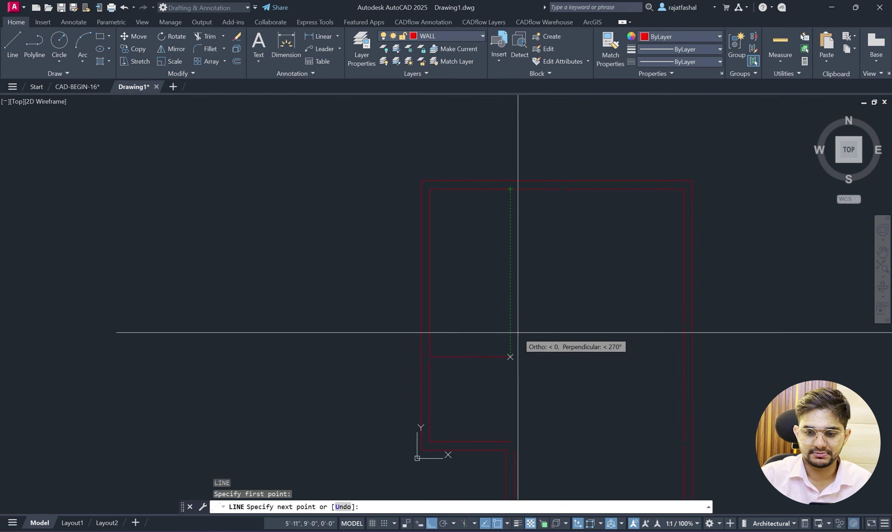
pyautogui.click(510, 357)
pyautogui.click(510, 189)
pyautogui.press('Escape')
# Draw the other face of the kitchen's right wall from the top inner wall down to the lower bedroom's left inner line.
pyautogui.rightClick(505, 200)
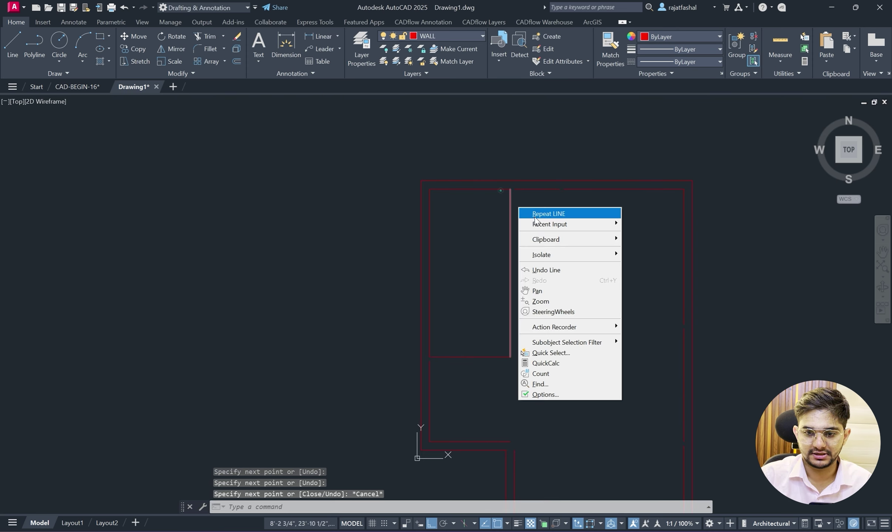
pyautogui.click(527, 208)
pyautogui.scroll(2, 512, 186)
pyautogui.scroll(-2, 538, 370)
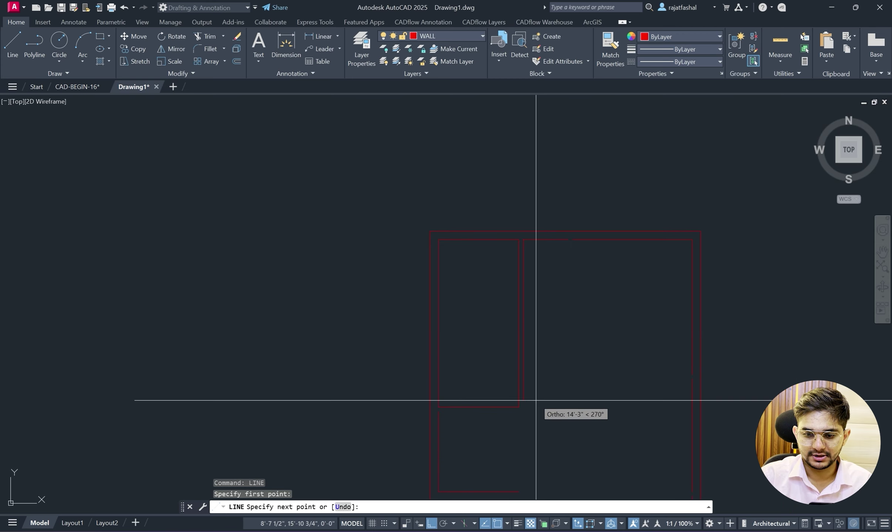
pyautogui.scroll(-3, 538, 259)
pyautogui.scroll(5, 534, 443)
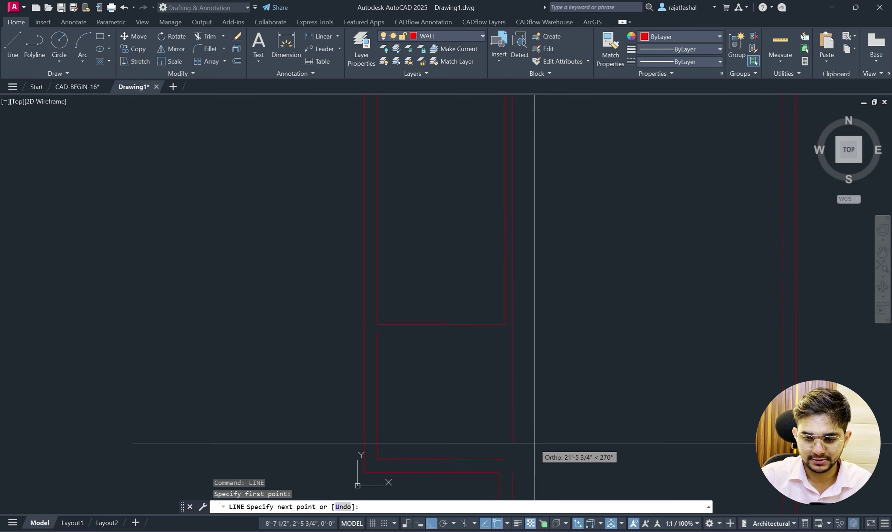
pyautogui.click(513, 472)
pyautogui.press('Return')
# Draw the living room's right wall line up from its lower inner corner and its top wall line across to the left wall.
pyautogui.rightClick(583, 335)
pyautogui.click(591, 340)
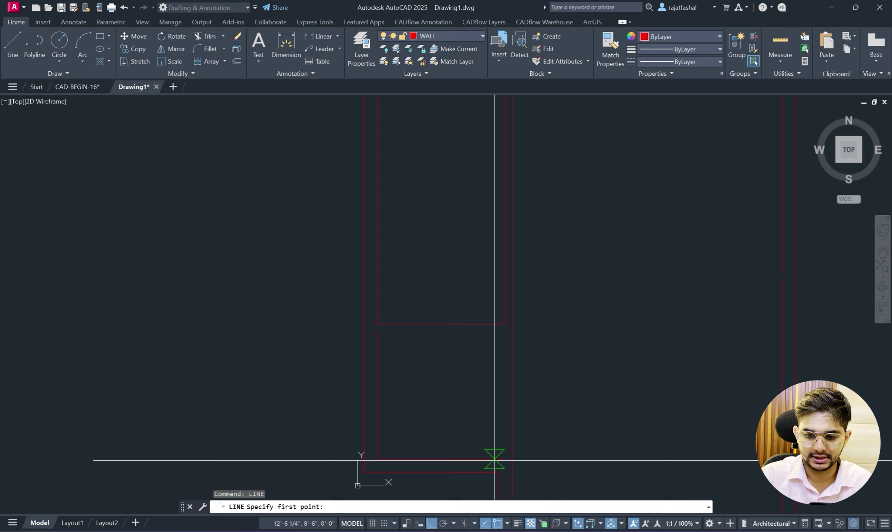
pyautogui.click(506, 460)
pyautogui.click(377, 331)
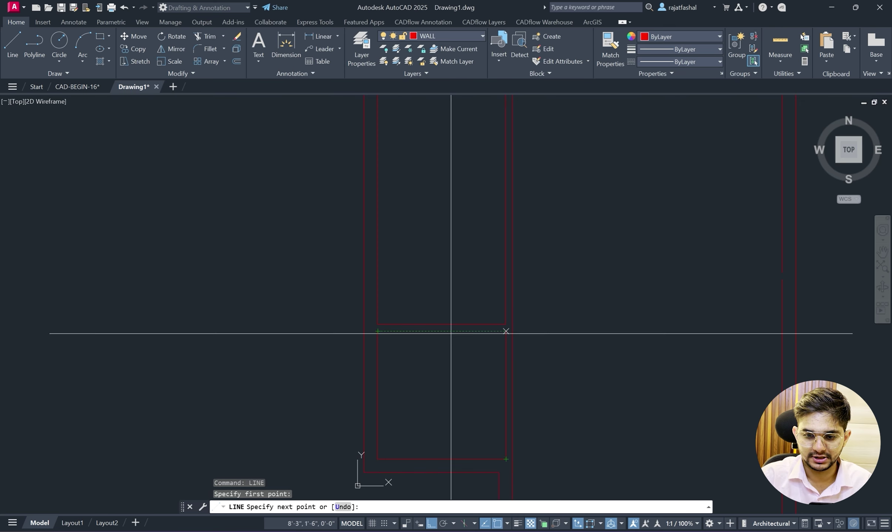
pyautogui.click(505, 332)
pyautogui.press('Escape')
pyautogui.scroll(-3, 552, 275)
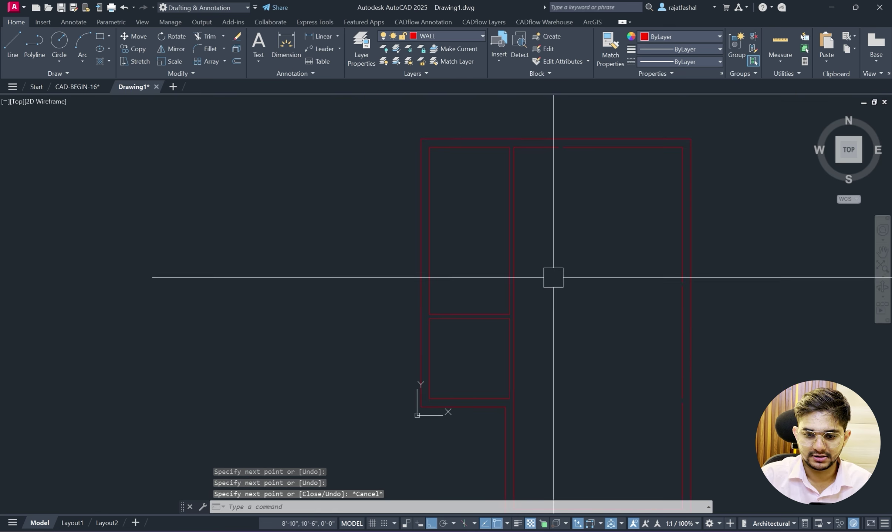
# Draw the master bedroom's left wall line down from the top inner wall and its lower wall line across to the right wall.
pyautogui.scroll(3, 612, 189)
pyautogui.rightClick(598, 194)
pyautogui.click(613, 201)
pyautogui.click(533, 122)
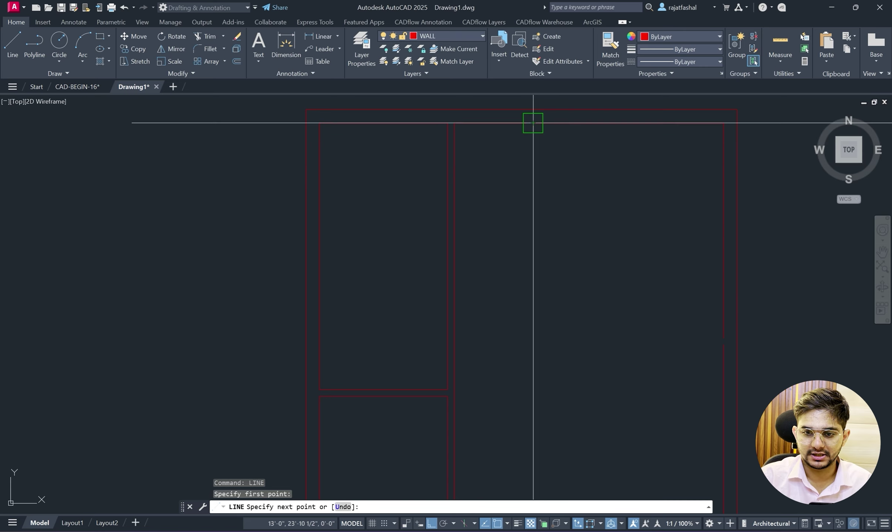
pyautogui.click(587, 338)
pyautogui.click(724, 339)
pyautogui.press('Escape')
# Draw the passage-side face of the master bedroom wall down to the lower bedroom's top edge, continuing the line to the right inner wall.
pyautogui.rightClick(628, 245)
pyautogui.click(633, 248)
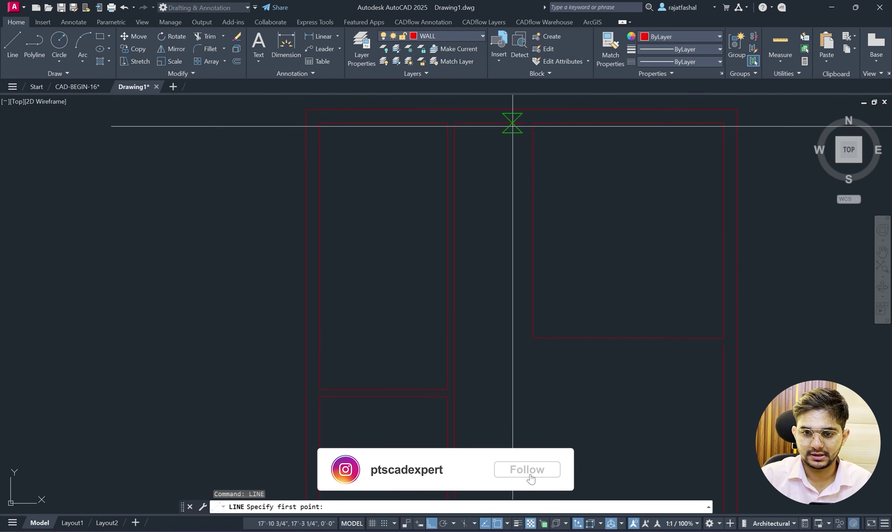
pyautogui.click(524, 123)
pyautogui.scroll(-2, 523, 325)
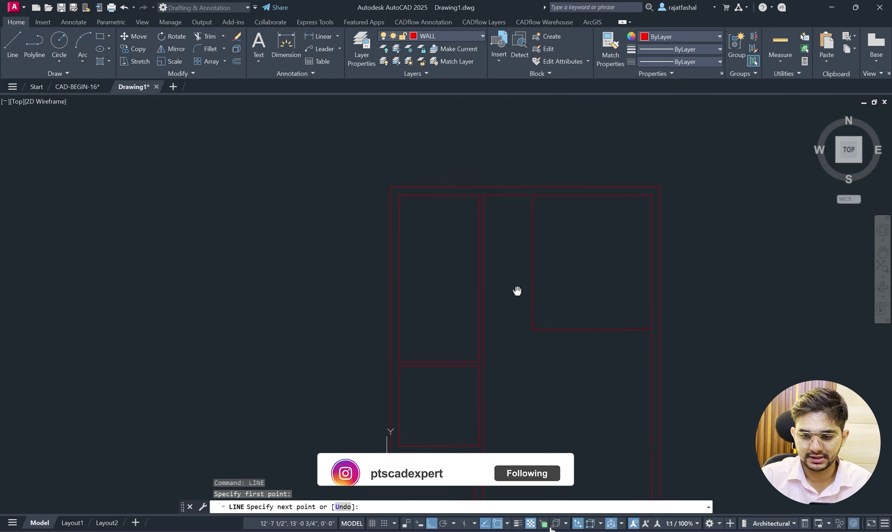
pyautogui.scroll(-2, 518, 294)
pyautogui.scroll(2, 522, 341)
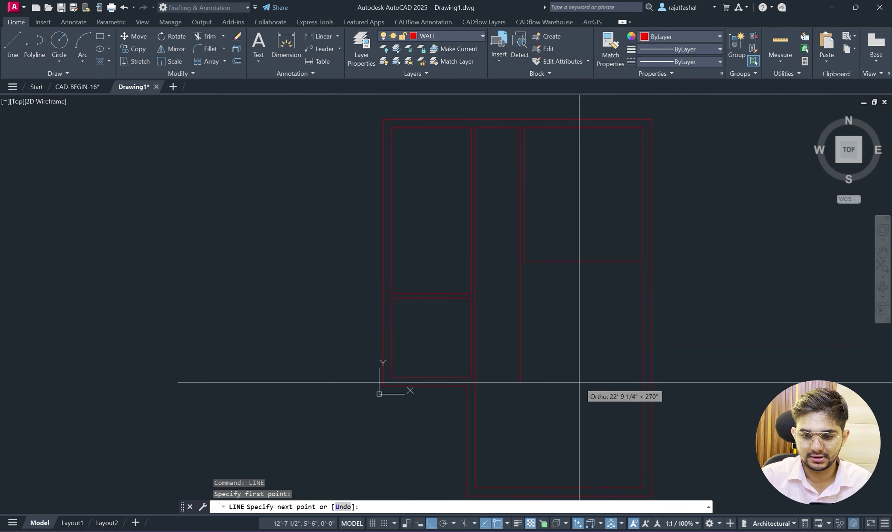
pyautogui.click(606, 381)
pyautogui.scroll(2, 618, 386)
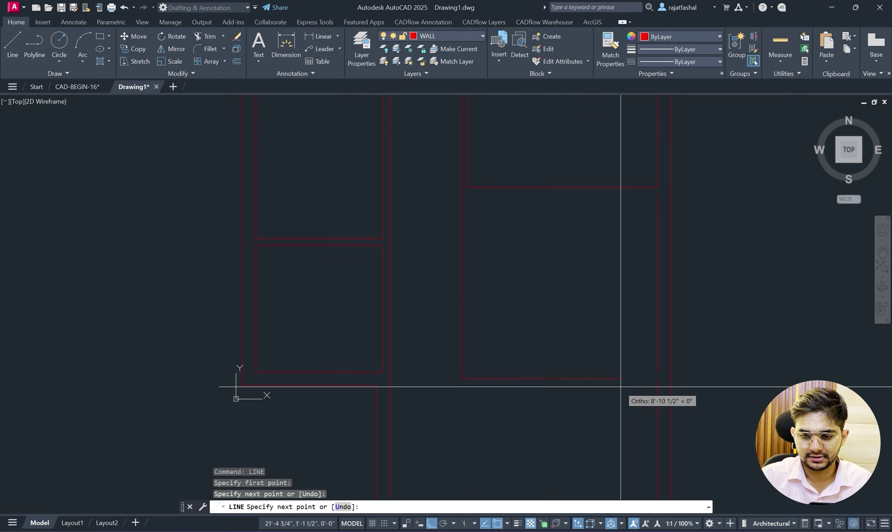
pyautogui.click(658, 379)
pyautogui.press('Escape')
# Draw the hall's top, left and bottom lines between the two breaks in the right inner wall line.
pyautogui.rightClick(527, 246)
pyautogui.click(541, 253)
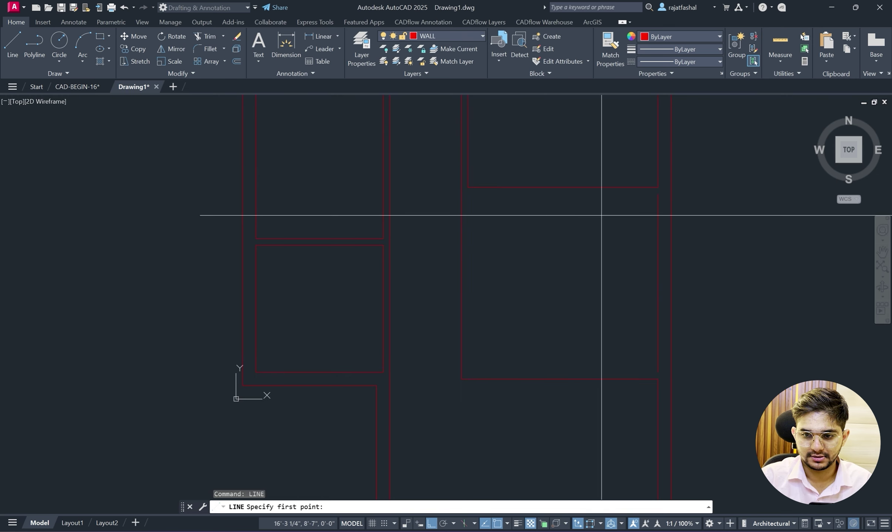
pyautogui.click(657, 193)
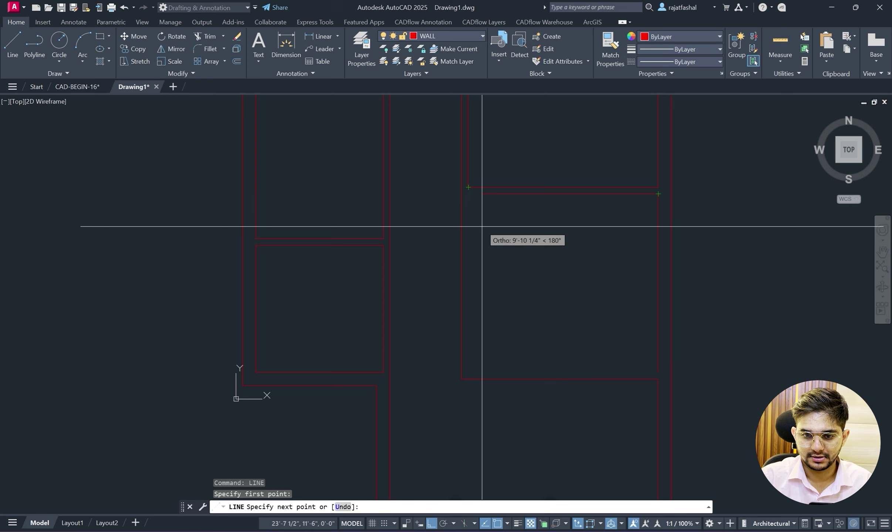
pyautogui.click(468, 194)
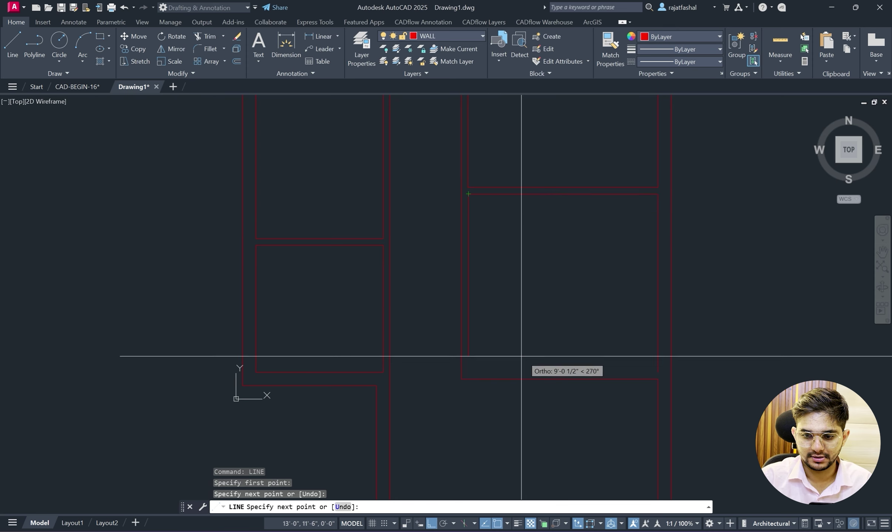
pyautogui.click(551, 366)
pyautogui.click(658, 372)
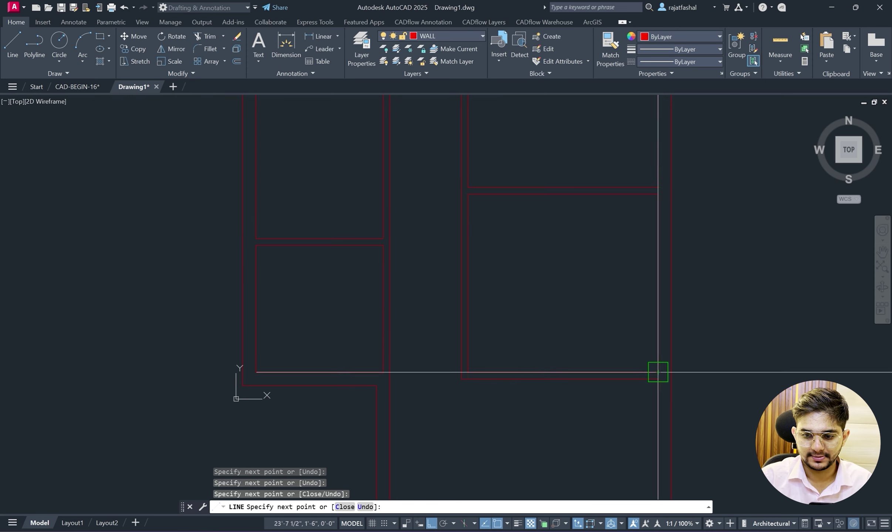
pyautogui.press('Escape')
pyautogui.scroll(-2, 565, 291)
# Check the hall's wall layout in the PDF plan, then stretch the hall's top line left to the passage-side wall line in AutoCAD.
pyautogui.click(444, 522)
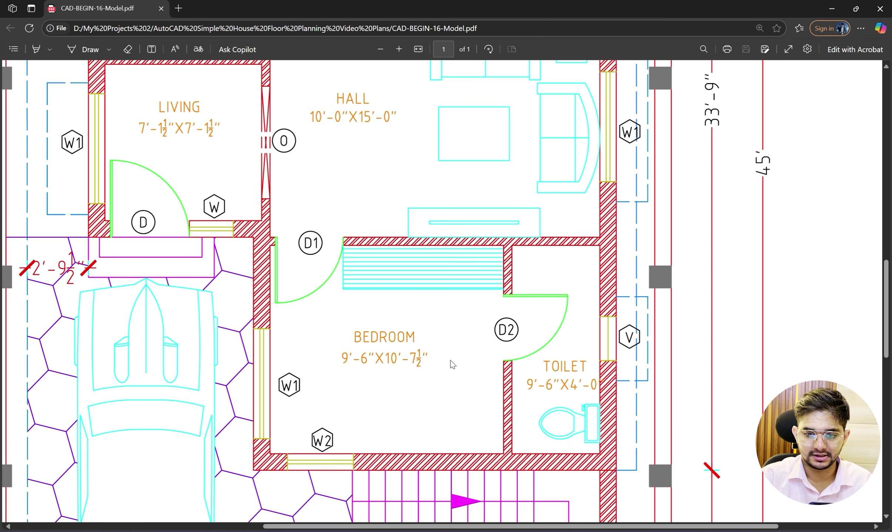
pyautogui.scroll(-1, 423, 344)
pyautogui.scroll(4, 423, 344)
pyautogui.scroll(1, 566, 243)
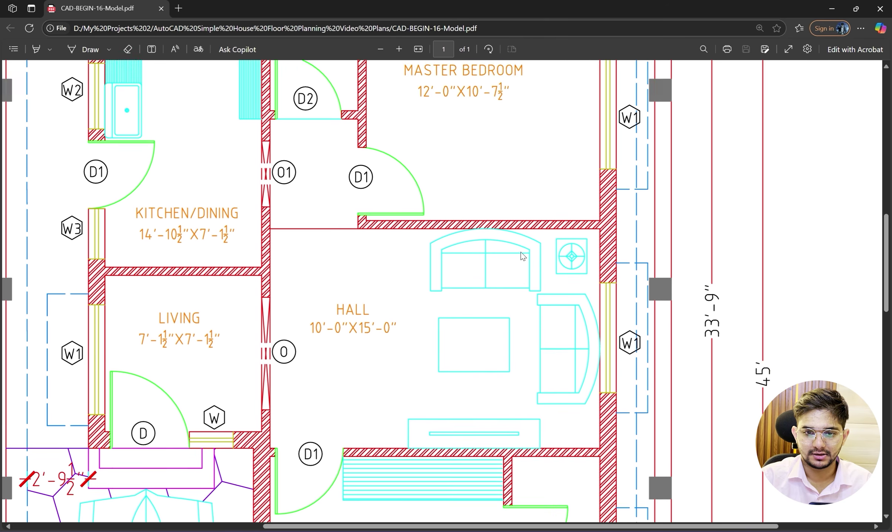
pyautogui.scroll(-2, 364, 221)
pyautogui.scroll(2, 364, 221)
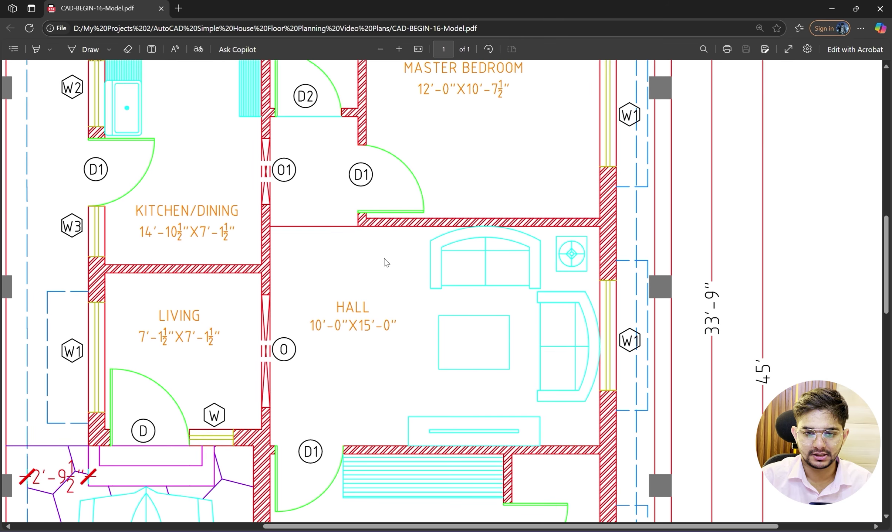
pyautogui.click(833, 10)
pyautogui.scroll(5, 519, 224)
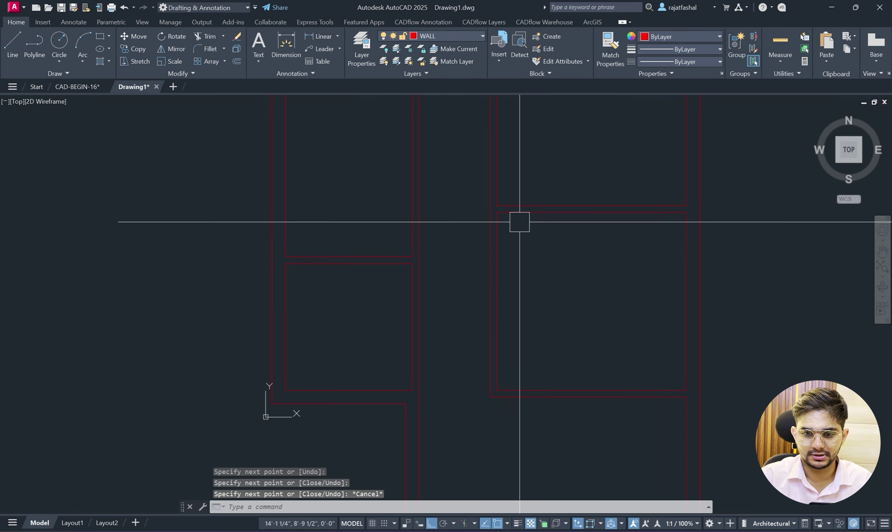
pyautogui.click(506, 211)
pyautogui.click(457, 206)
pyautogui.press('Escape')
pyautogui.scroll(-3, 467, 225)
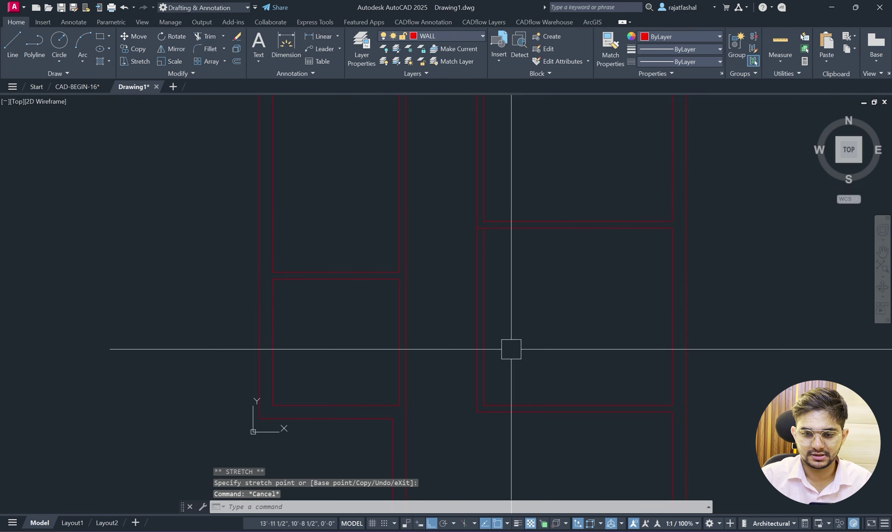
# Stretch the hall's bottom line left to the living room's right wall line.
pyautogui.scroll(2, 499, 408)
pyautogui.click(482, 404)
pyautogui.click(458, 402)
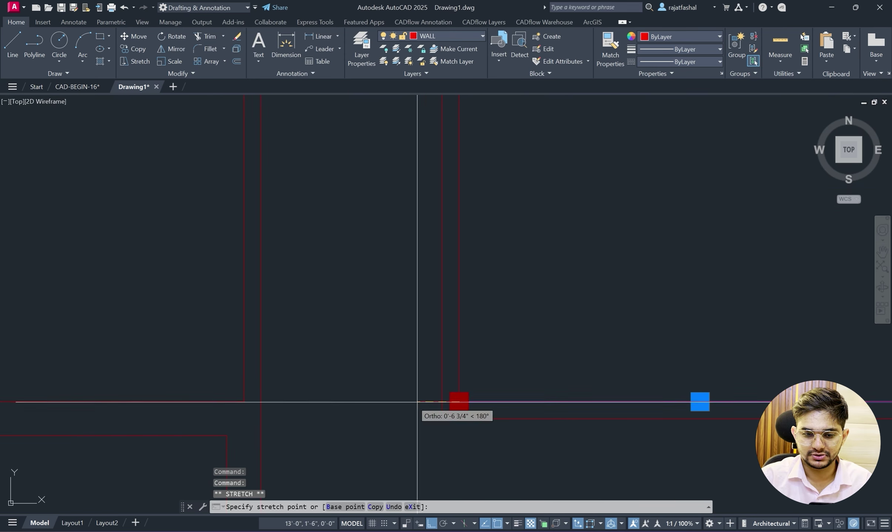
pyautogui.press('Escape')
pyautogui.scroll(-4, 430, 351)
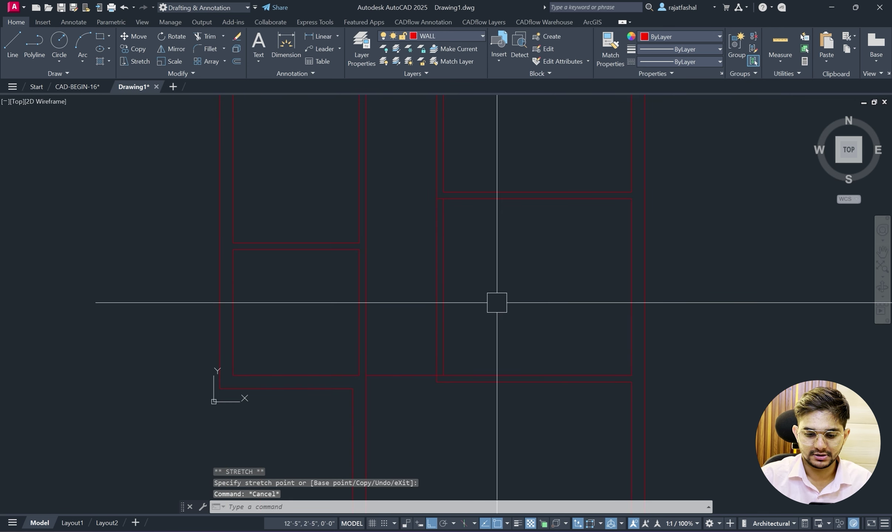
# Trim the two vertical partition lines crossing the hall between its top and bottom lines.
pyautogui.write('TR')
pyautogui.press('Return')
pyautogui.moveTo(419, 288); pyautogui.dragTo(470, 270)
pyautogui.scroll(2, 468, 385)
pyautogui.press('Escape')
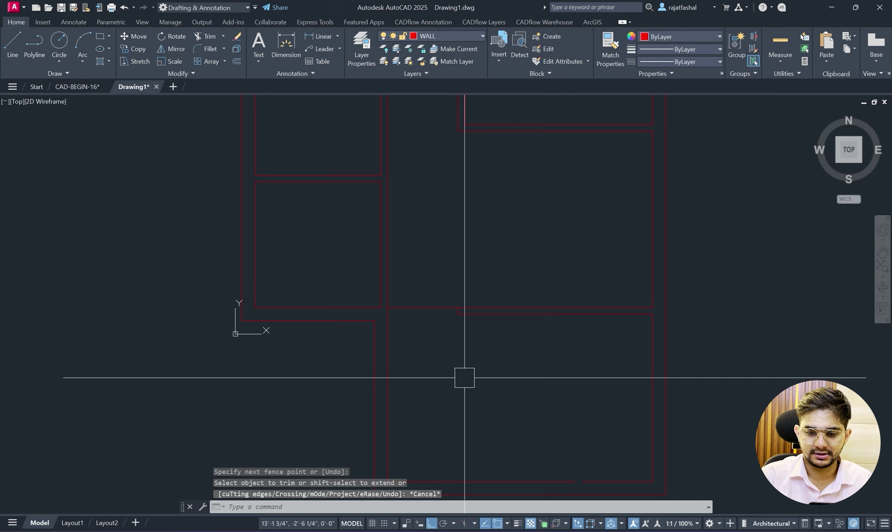
# Check the bedroom and toilet partition in the PDF plan, then draw the toilet's left wall line in AutoCAD up to the room's top line.
pyautogui.scroll(-2, 465, 378)
pyautogui.click(465, 530)
pyautogui.scroll(-5, 434, 356)
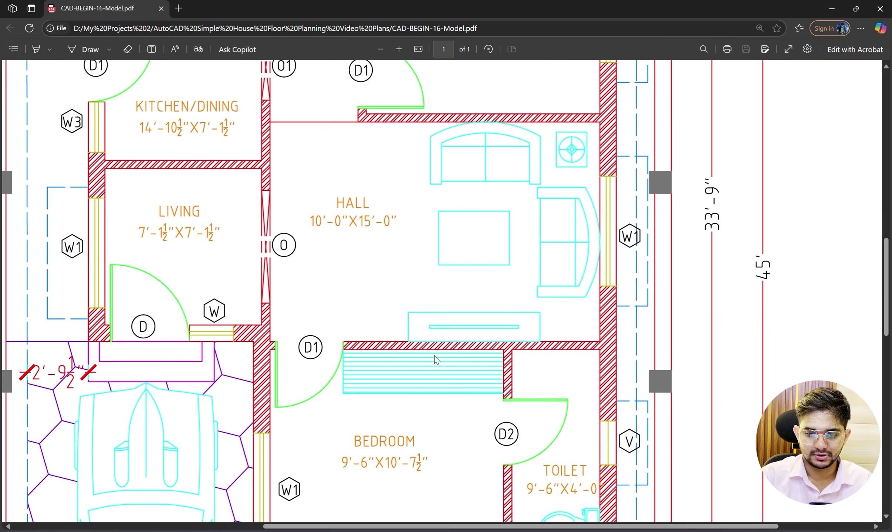
pyautogui.click(834, 7)
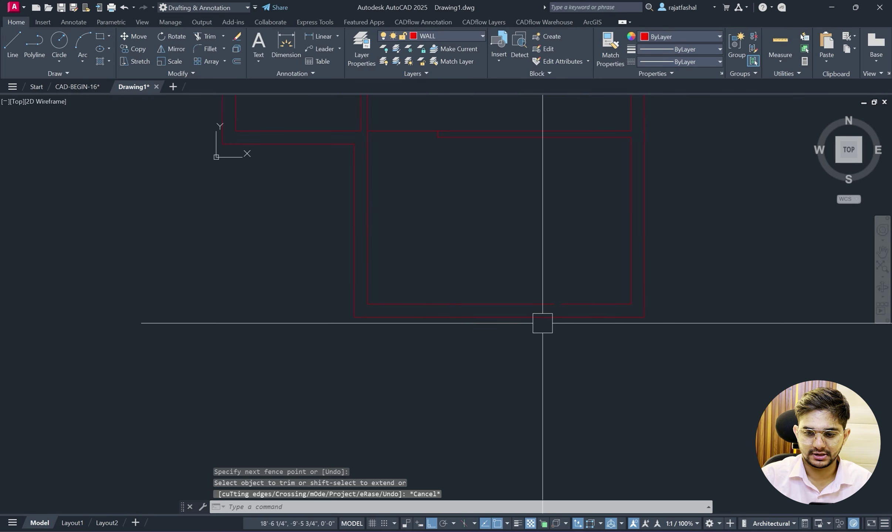
pyautogui.rightClick(546, 228)
pyautogui.moveTo(581, 246)
pyautogui.click(683, 256)
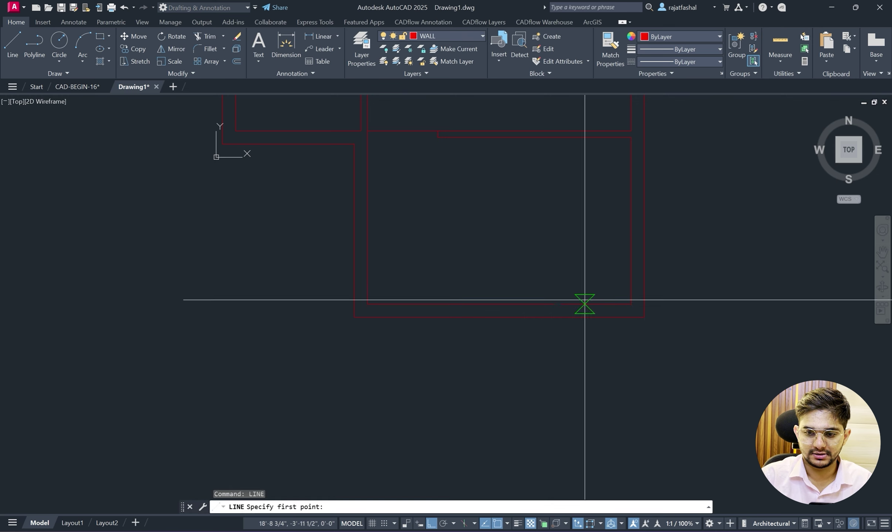
pyautogui.click(561, 304)
pyautogui.click(561, 137)
pyautogui.press('Escape')
# Draw the bedroom-side face of the toilet partition from the bottom inner wall up to the bedroom's top line.
pyautogui.rightClick(591, 166)
pyautogui.click(596, 174)
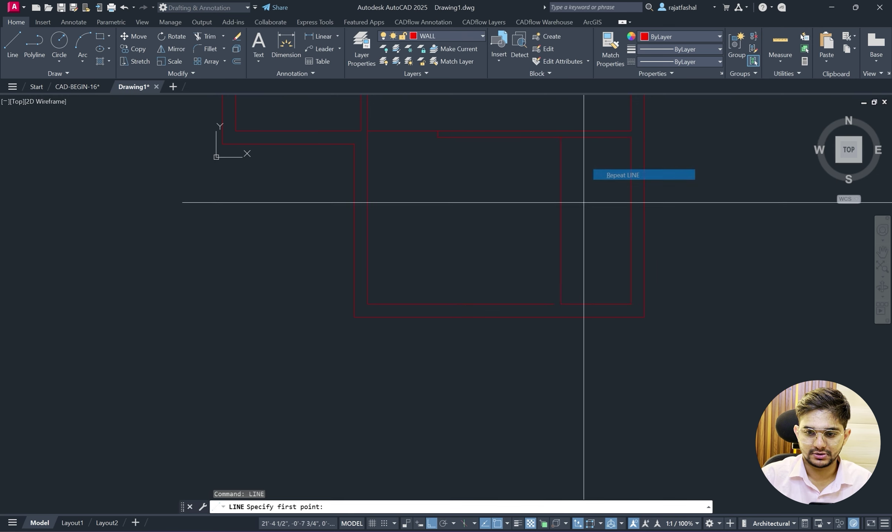
pyautogui.click(554, 304)
pyautogui.scroll(4, 558, 136)
pyautogui.press('Escape')
pyautogui.scroll(-4, 446, 225)
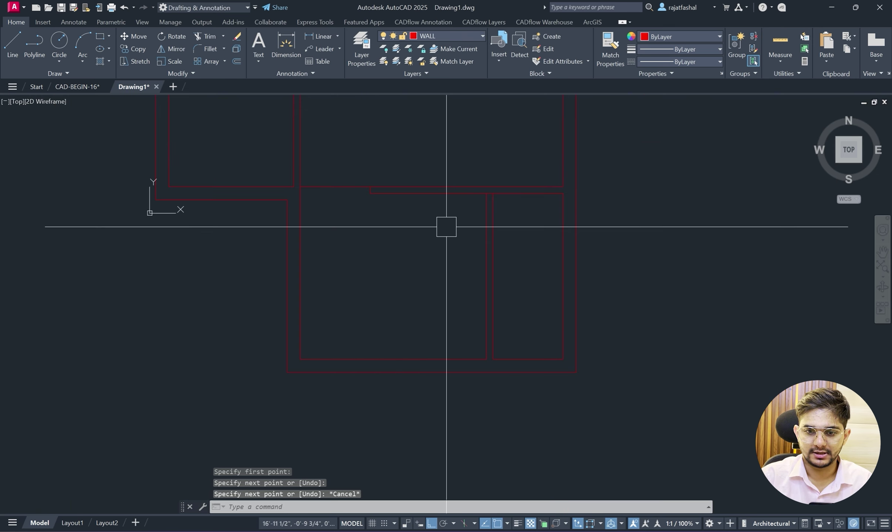
# Trim the hall's bottom line across the bedroom door opening, between the living room wall and the short wall end.
pyautogui.write('tr')
pyautogui.press('Return')
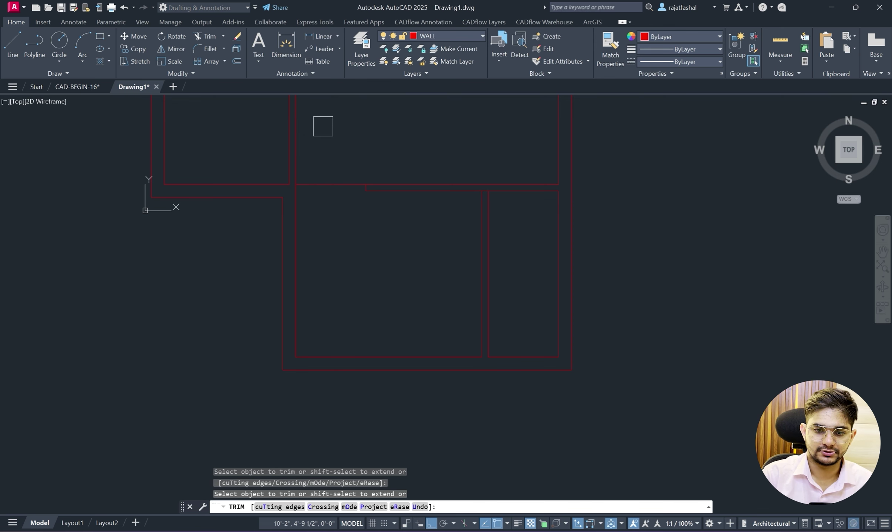
pyautogui.click(332, 150)
pyautogui.press('Escape')
pyautogui.scroll(3, 333, 179)
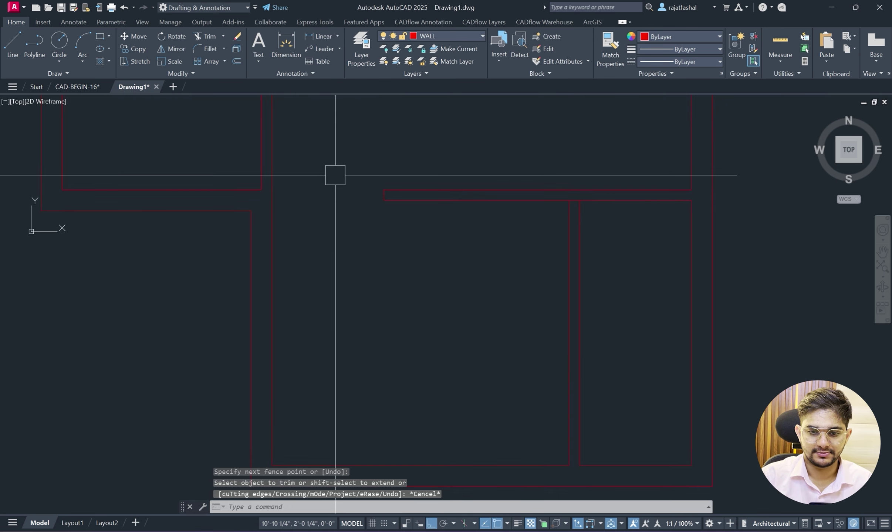
# Undo the trim at the bedroom door opening and erase the short vertical line closing the wall end.
pyautogui.hotkey('ctrl', 'z')
pyautogui.hotkey('ctrl', 'z')
pyautogui.scroll(5, 357, 185)
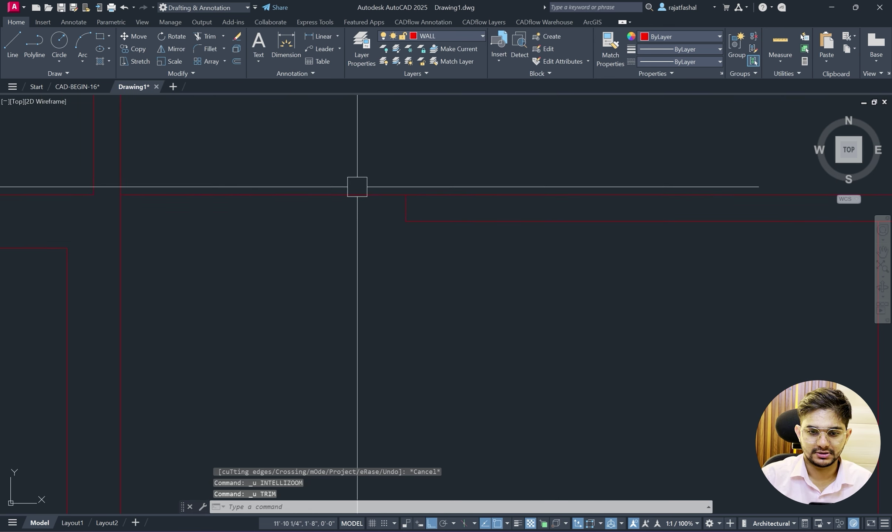
pyautogui.press('Delete')
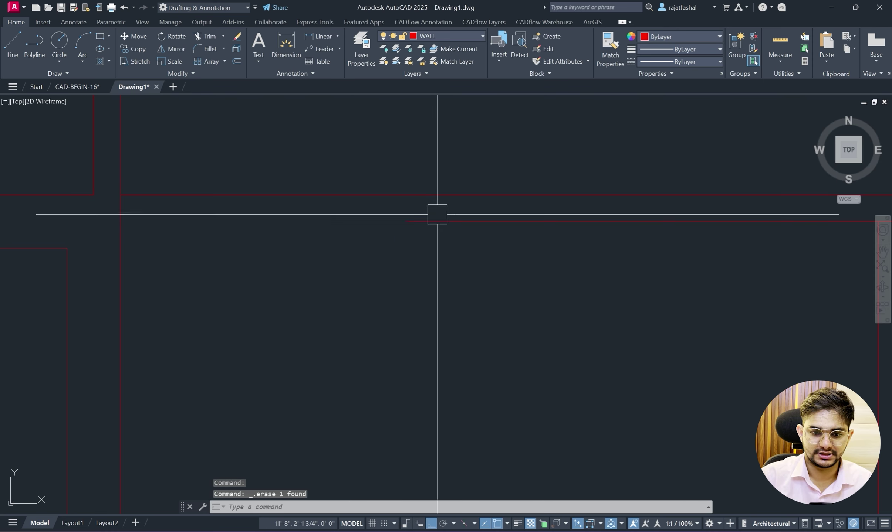
# Stretch the open end of the bedroom's top line to the vertical wall line on the opposite side of the opening.
pyautogui.click(406, 221)
pyautogui.click(405, 221)
pyautogui.click(121, 221)
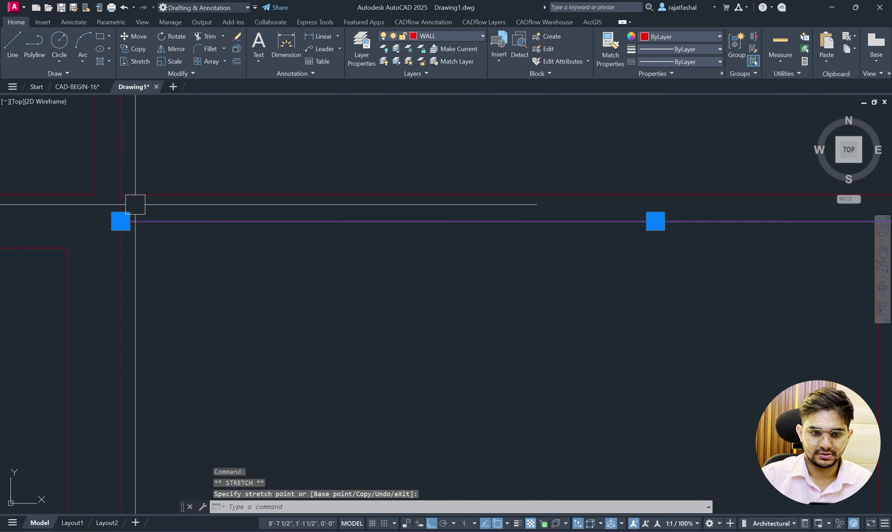
pyautogui.press('Escape')
# Trim the vertical wall line between the hall's bottom line and the bedroom's top line.
pyautogui.write('tr')
pyautogui.press('Return')
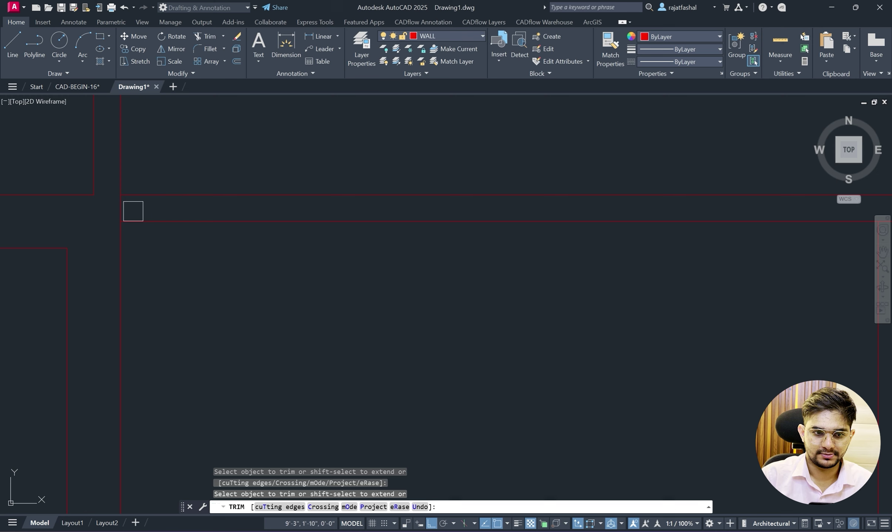
pyautogui.scroll(-3, 238, 242)
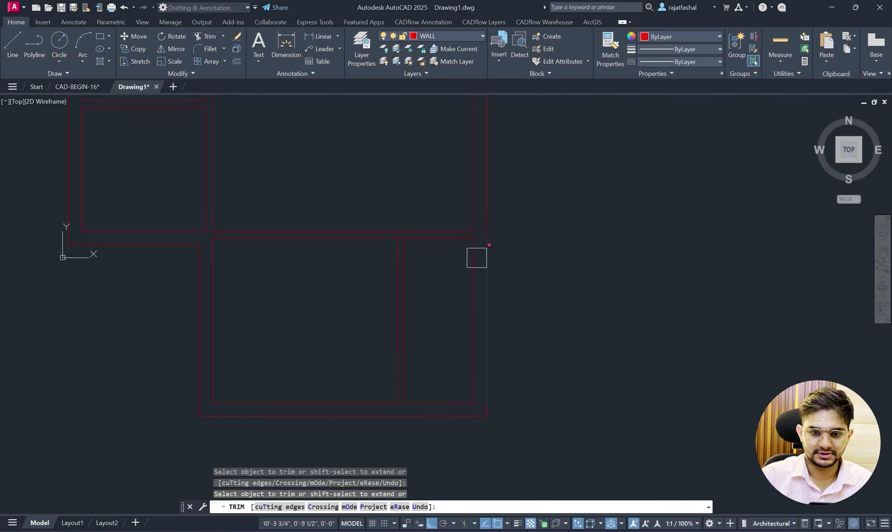
pyautogui.scroll(5, 477, 258)
pyautogui.press('Escape')
pyautogui.scroll(-4, 439, 173)
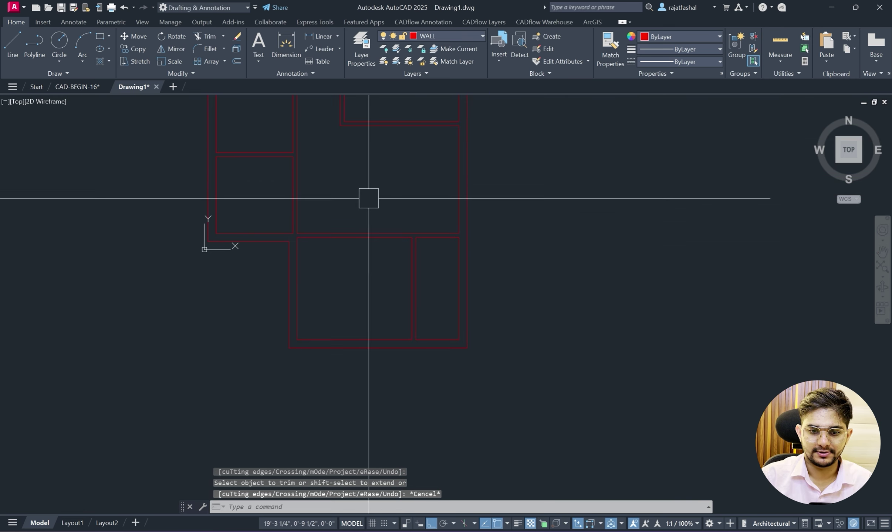
# Check the size of the toilet between the kitchen and master bedroom in the PDF plan, then return to AutoCAD.
pyautogui.scroll(-2, 368, 195)
pyautogui.moveTo(378, 178); pyautogui.dragTo(388, 258, button='middle')
pyautogui.scroll(4, 387, 190)
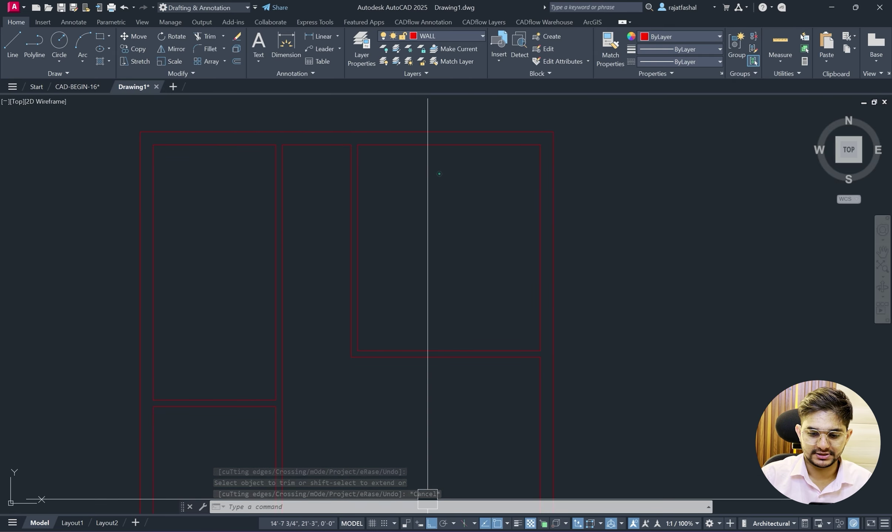
pyautogui.click(425, 524)
pyautogui.scroll(-2, 318, 301)
pyautogui.scroll(11, 332, 291)
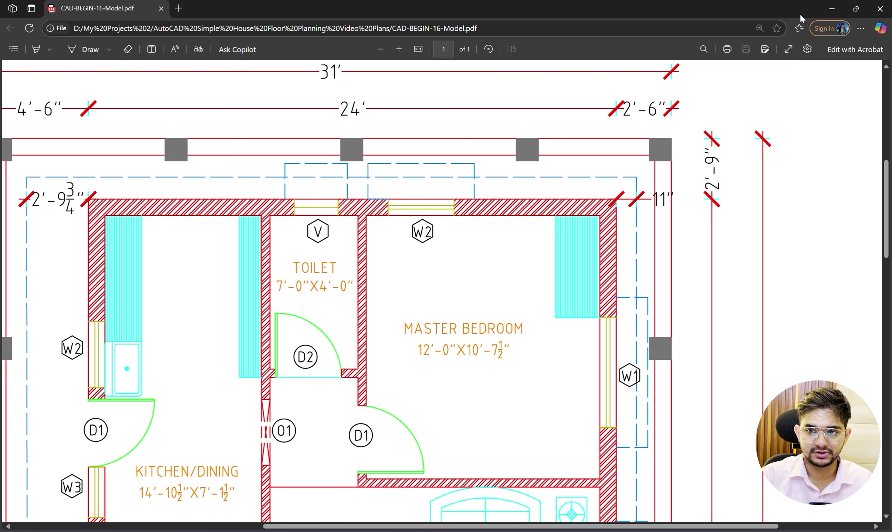
pyautogui.click(832, 5)
# Offset the upper toilet's top inner wall line 7' downward to form the toilet's bottom line.
pyautogui.rightClick(421, 182)
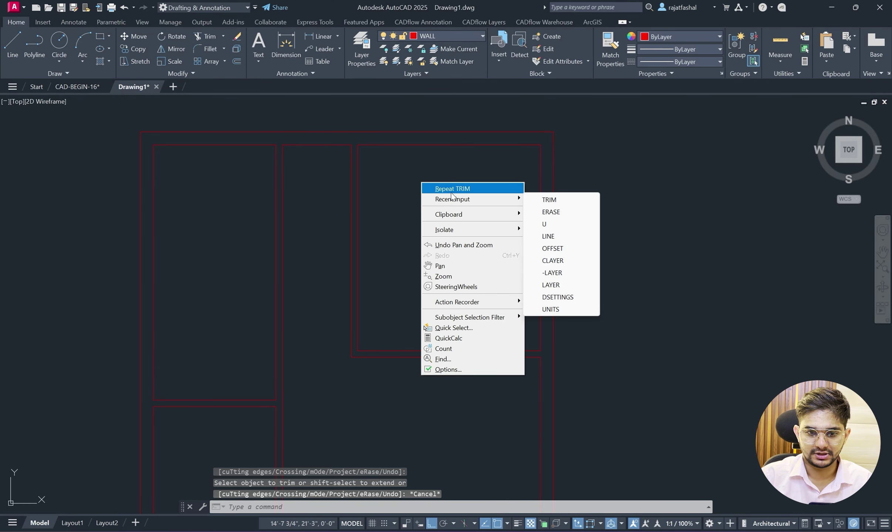
pyautogui.press('Escape')
pyautogui.write('o')
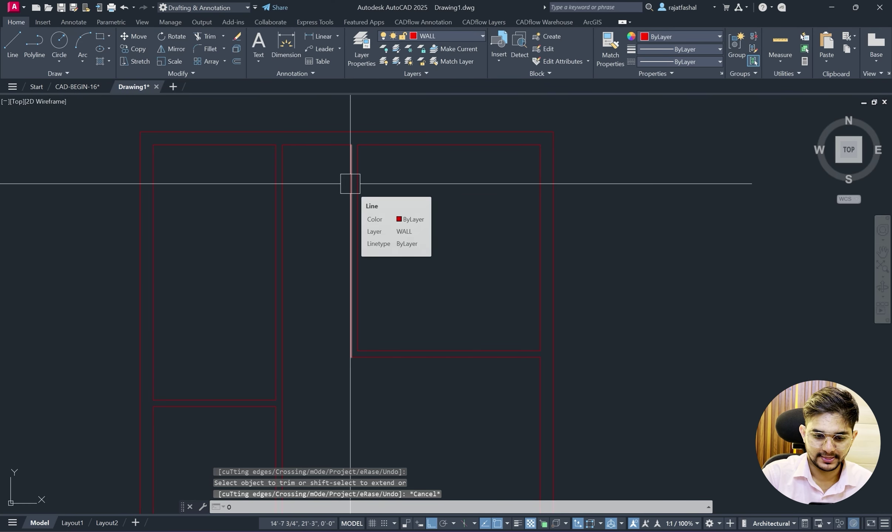
pyautogui.press('Return')
pyautogui.write("7'")
pyautogui.press('Return')
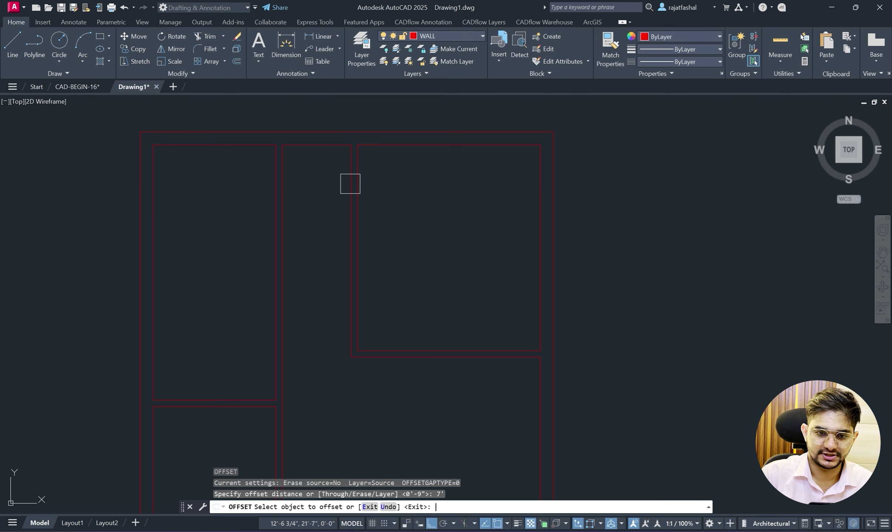
pyautogui.click(304, 145)
pyautogui.click(318, 226)
pyautogui.press('Return')
pyautogui.write('o')
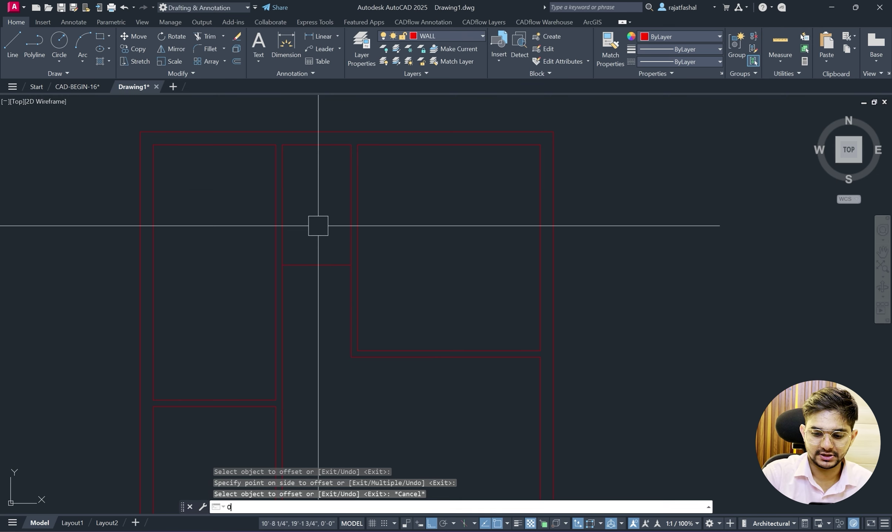
pyautogui.press('Return')
pyautogui.write('5"\'')
pyautogui.press('Return')
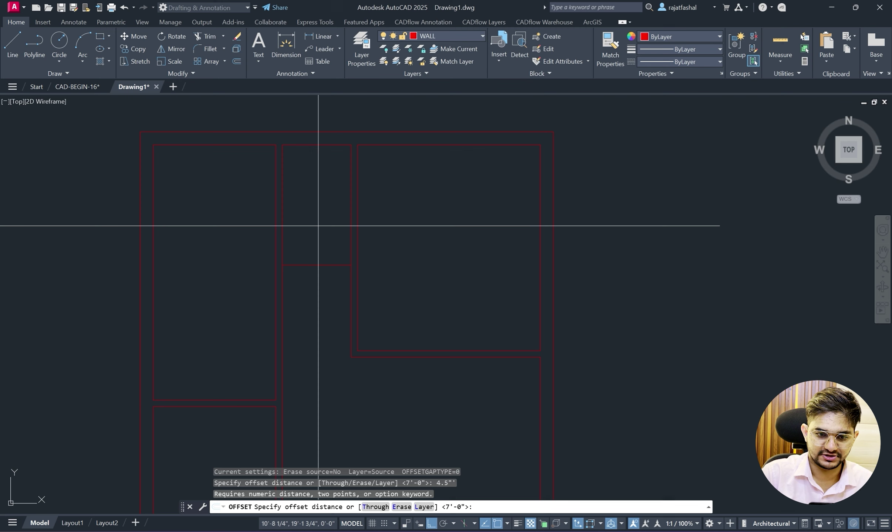
pyautogui.write('4')
pyautogui.press('Return')
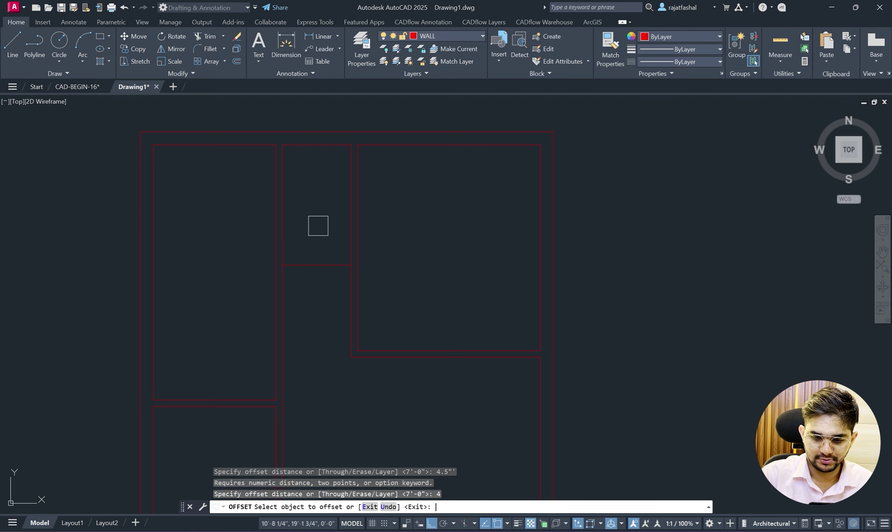
pyautogui.press('Escape')
# Offset the upper toilet's bottom line 4.5" downward to give the partition its thickness.
pyautogui.write('o')
pyautogui.press('Return')
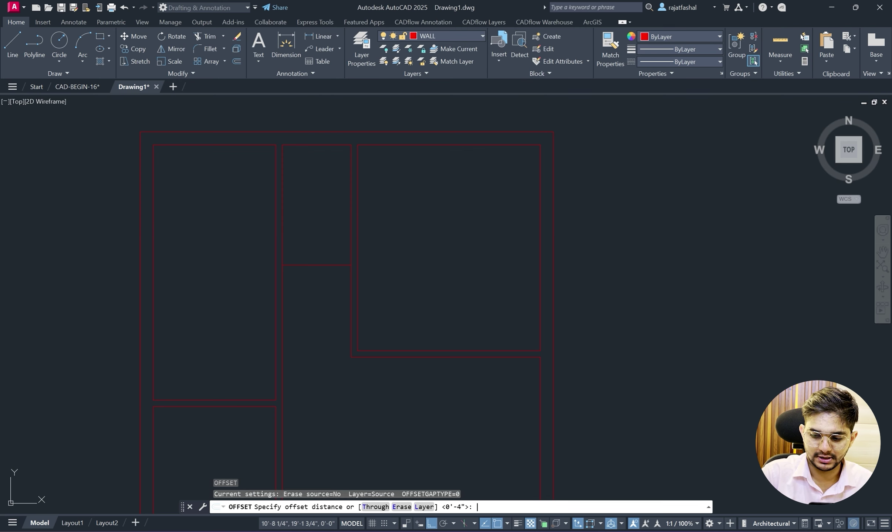
pyautogui.write('4.5"')
pyautogui.press('Return')
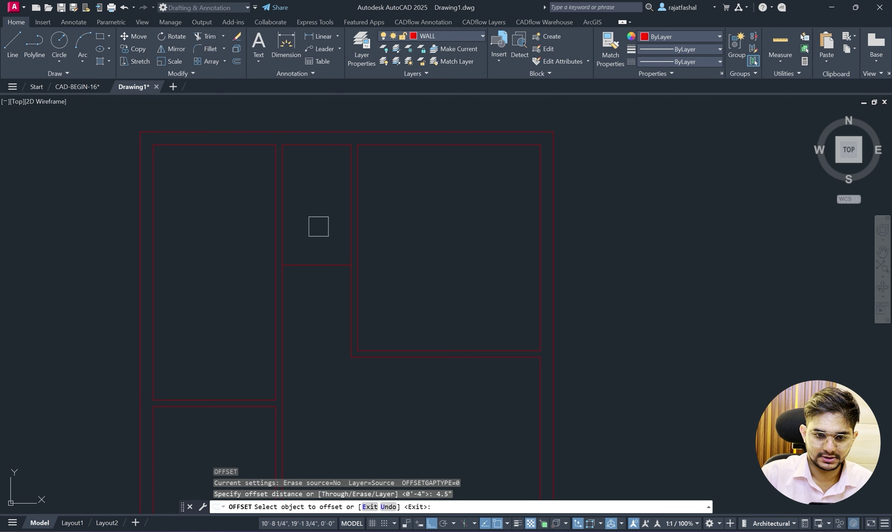
pyautogui.click(331, 264)
pyautogui.click(320, 300)
pyautogui.press('Escape')
# Trim the vertical wall lines on both sides of the toilet between the two new partition lines.
pyautogui.write('tr')
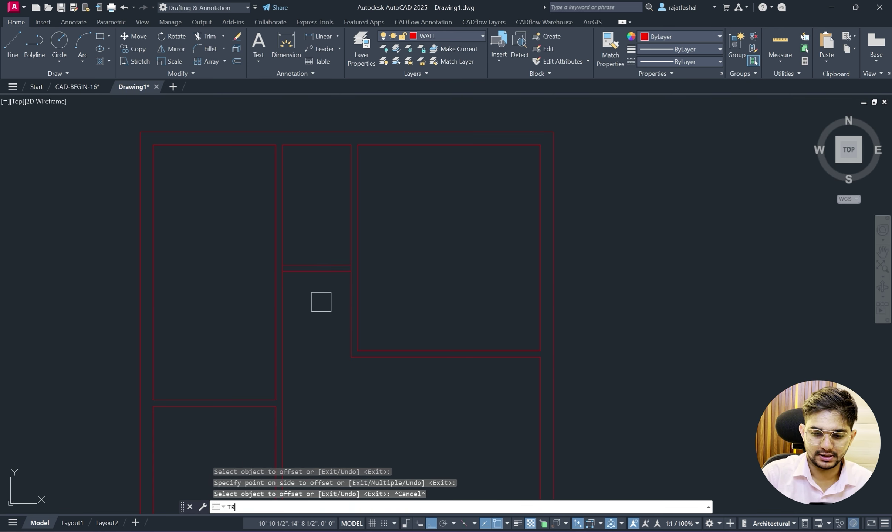
pyautogui.press('Return')
pyautogui.scroll(8, 298, 269)
pyautogui.click(176, 255)
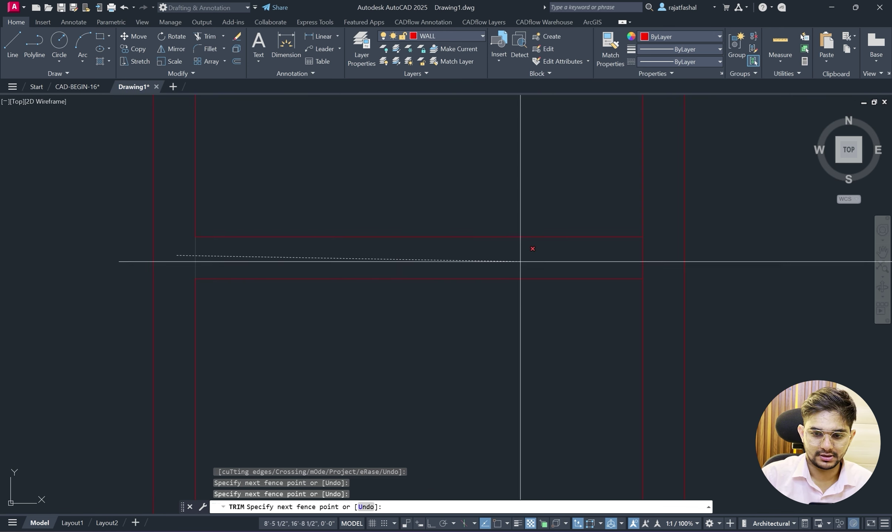
pyautogui.click(654, 264)
pyautogui.press('Escape')
pyautogui.scroll(-6, 408, 175)
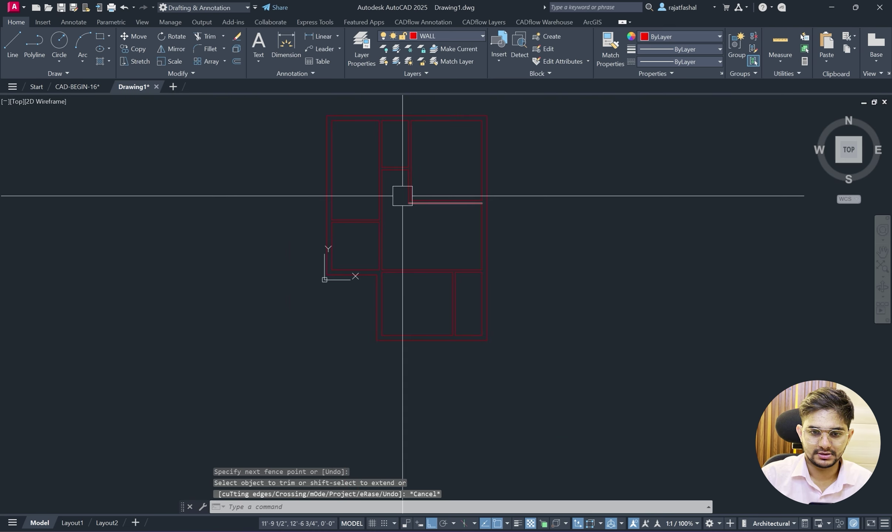
# Save the drawing in the AutoCAD files folder under the name DRAW-FOR-BEGINNER as an AutoCAD 2018 drawing.
pyautogui.hotkey('ctrl', 's')
pyautogui.scroll(4, 424, 185)
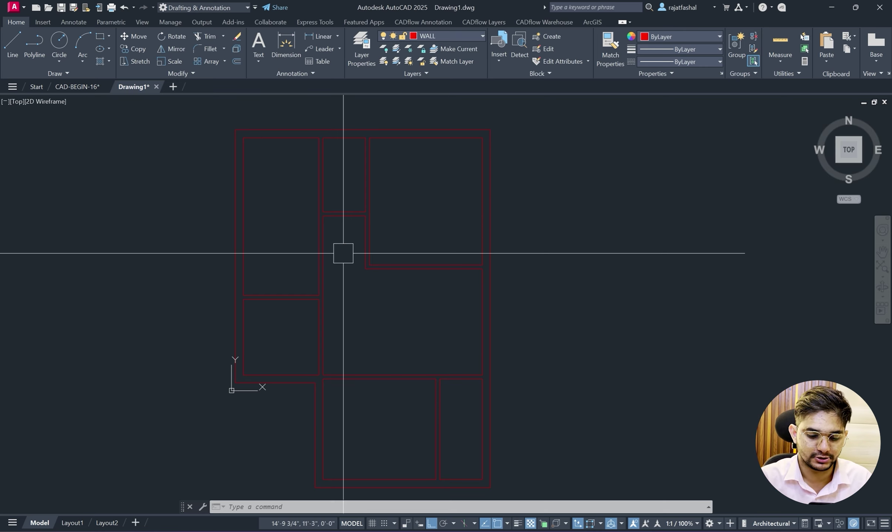
pyautogui.hotkey('ctrl', 's')
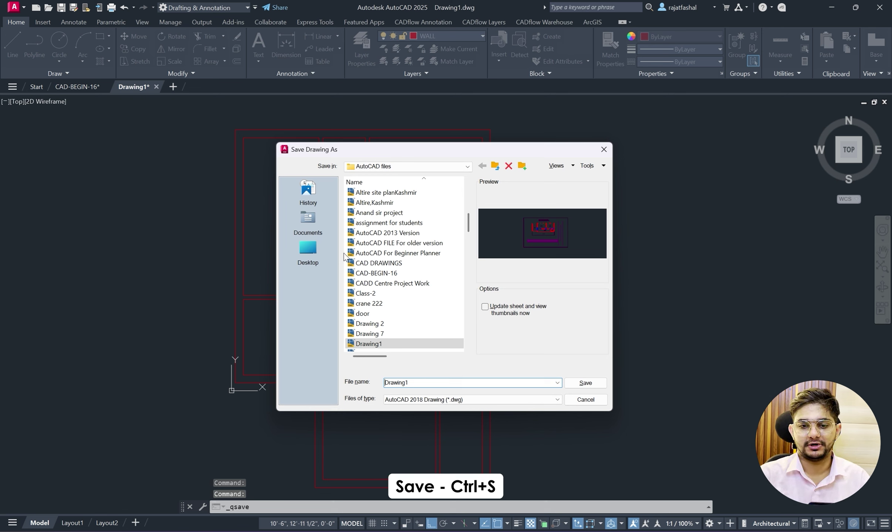
pyautogui.click(408, 383)
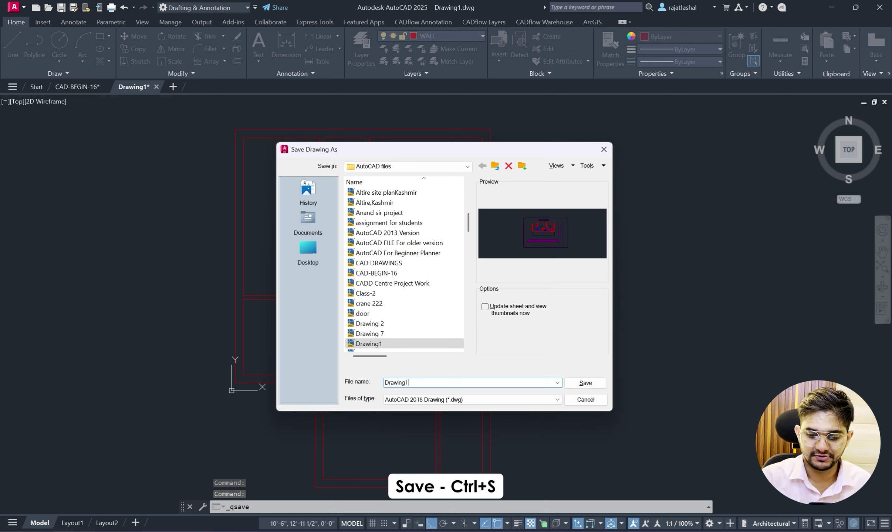
pyautogui.press('BackSpace')
pyautogui.press('BackSpace')
pyautogui.press('BackSpace')
pyautogui.press('BackSpace')
pyautogui.press('BackSpace')
pyautogui.press('BackSpace')
pyautogui.press('BackSpace')
pyautogui.press('BackSpace')
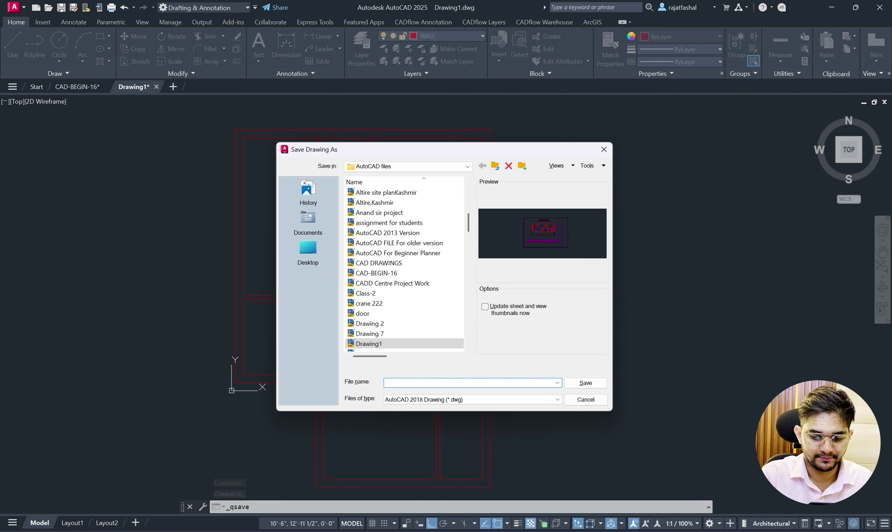
pyautogui.write('DRAW')
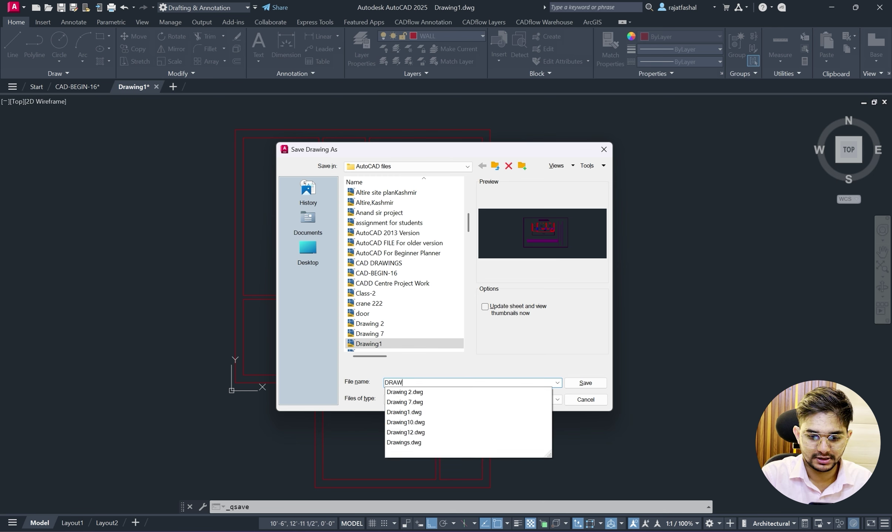
pyautogui.press('Escape')
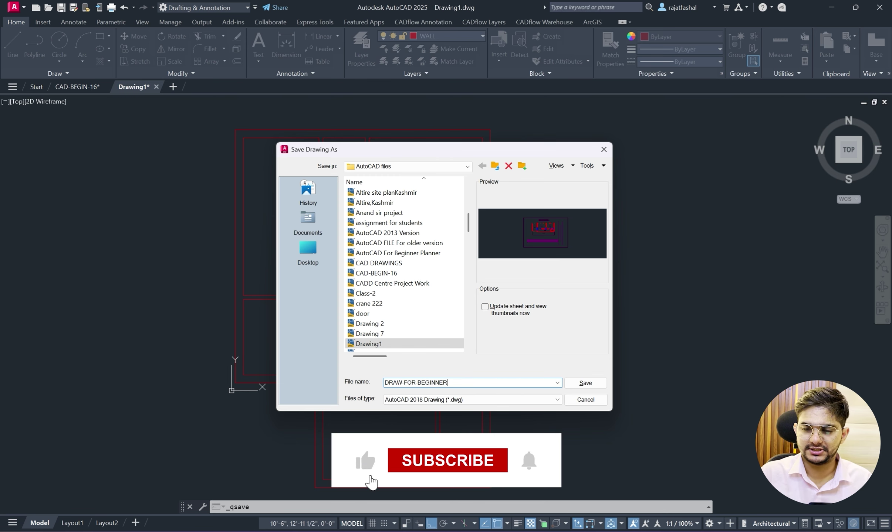
pyautogui.click(578, 385)
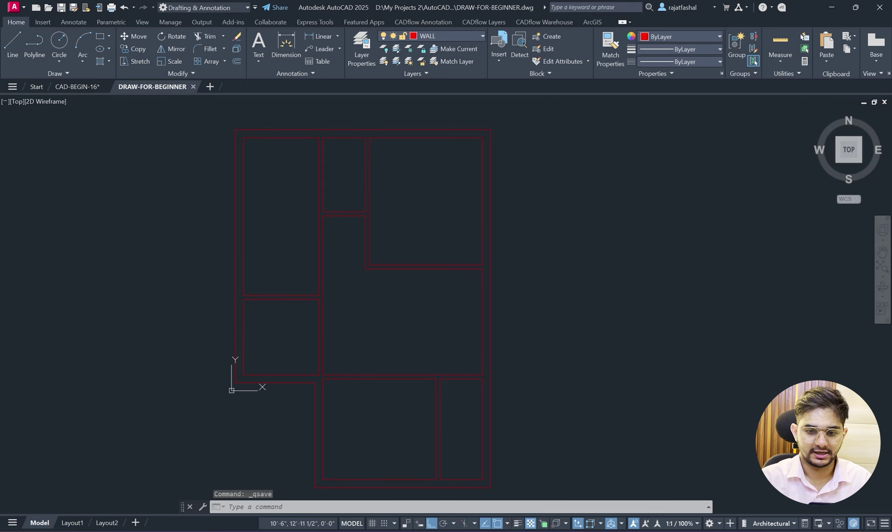
pyautogui.hotkey('ctrl', 's')
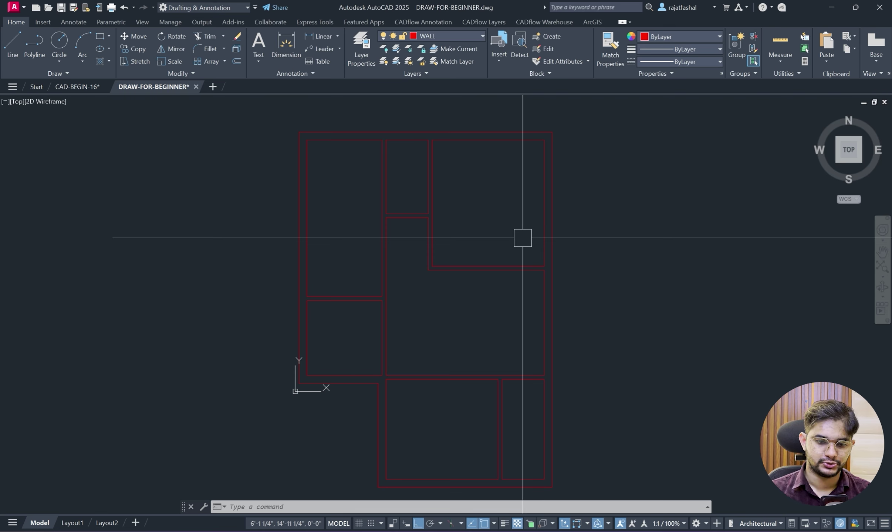
pyautogui.scroll(3, 279, 160)
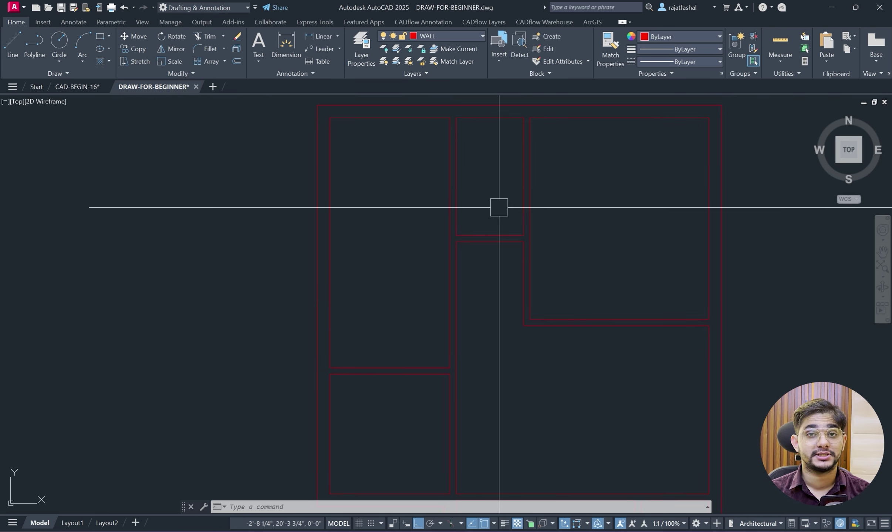
pyautogui.scroll(-2, 481, 210)
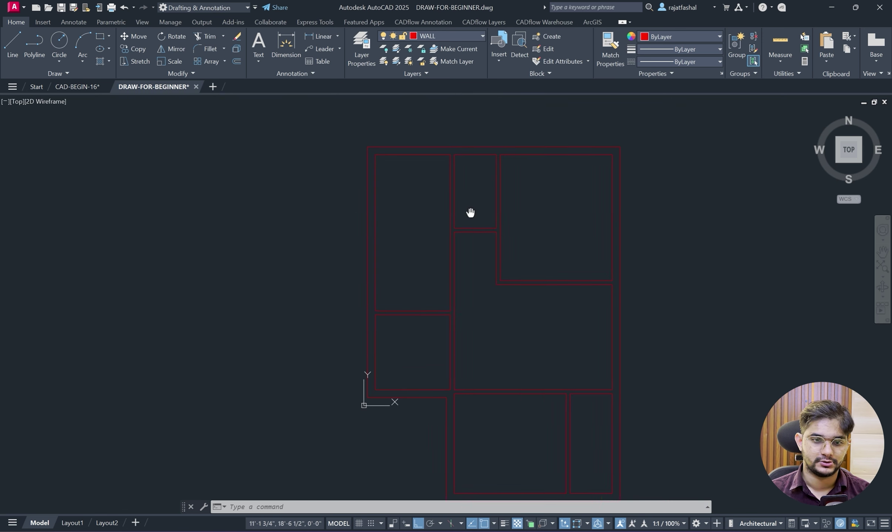
pyautogui.scroll(2, 450, 243)
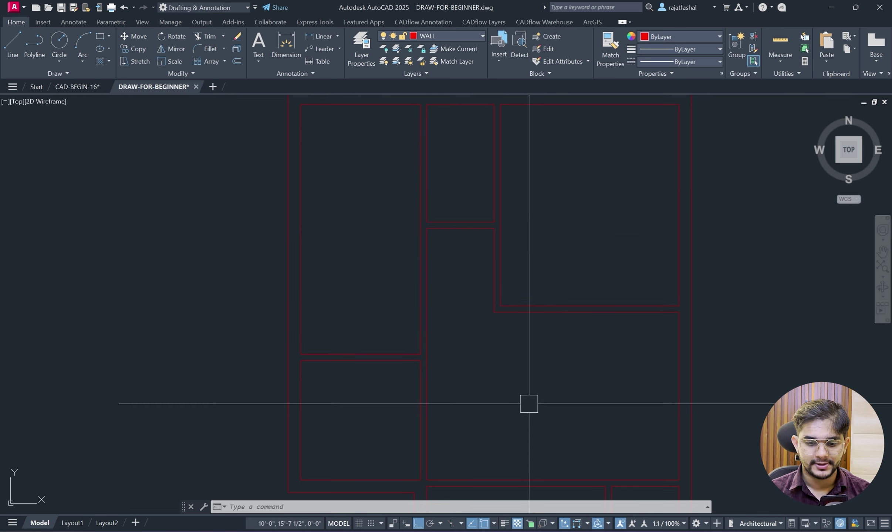
# Switch to the reference PDF CAD-BEGIN-16-Model.pdf and examine the door tags, room sizes and layout of the floor plan.
pyautogui.click(475, 531)
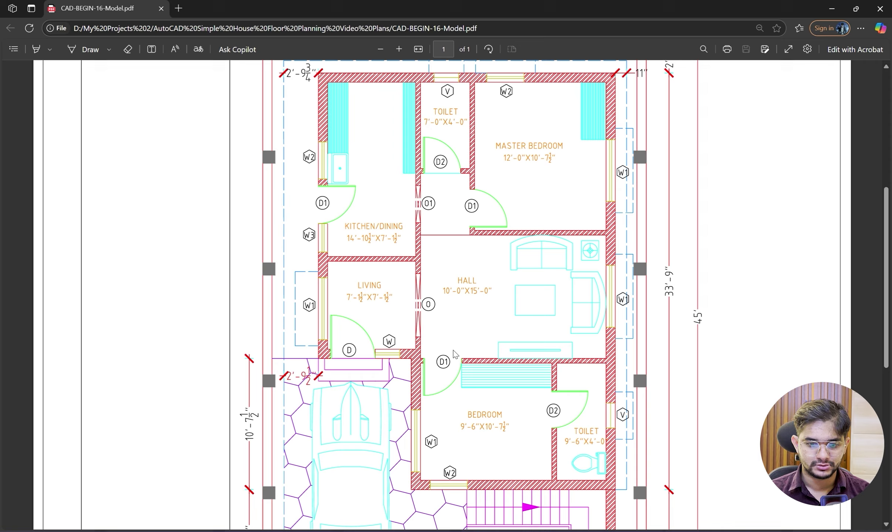
pyautogui.scroll(-2, 453, 351)
pyautogui.scroll(-1, 470, 381)
pyautogui.scroll(2, 370, 281)
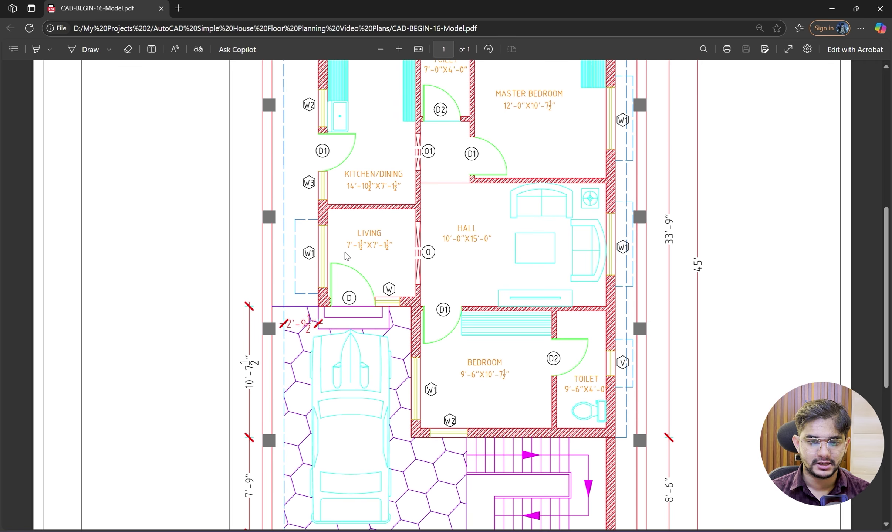
pyautogui.scroll(1, 392, 233)
pyautogui.scroll(1, 432, 126)
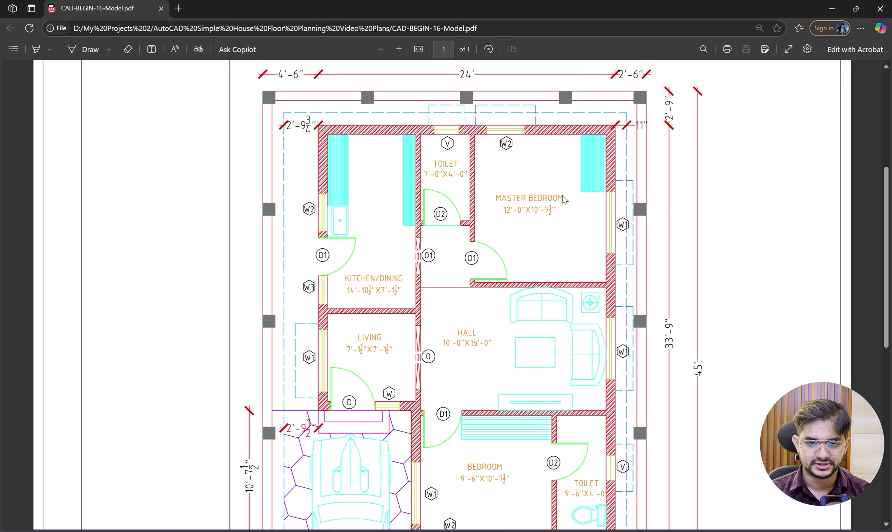
pyautogui.scroll(-1, 334, 245)
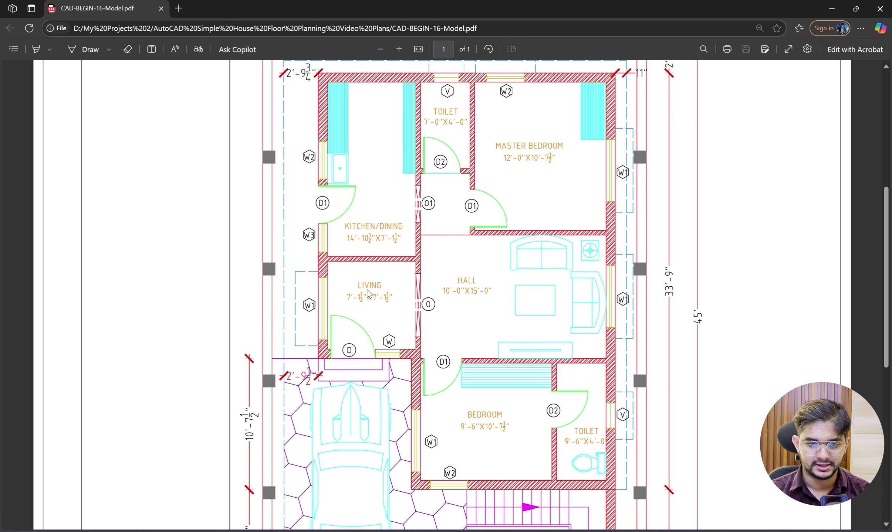
pyautogui.scroll(-1, 444, 354)
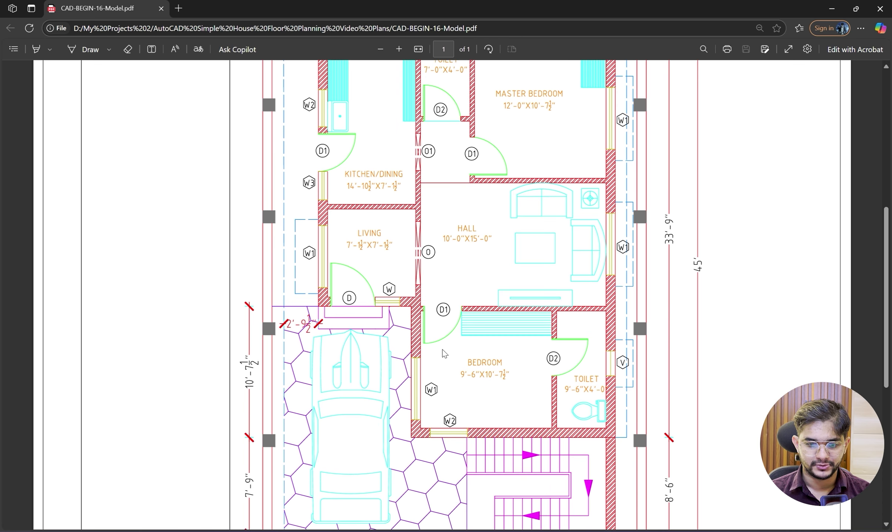
pyautogui.scroll(1, 553, 344)
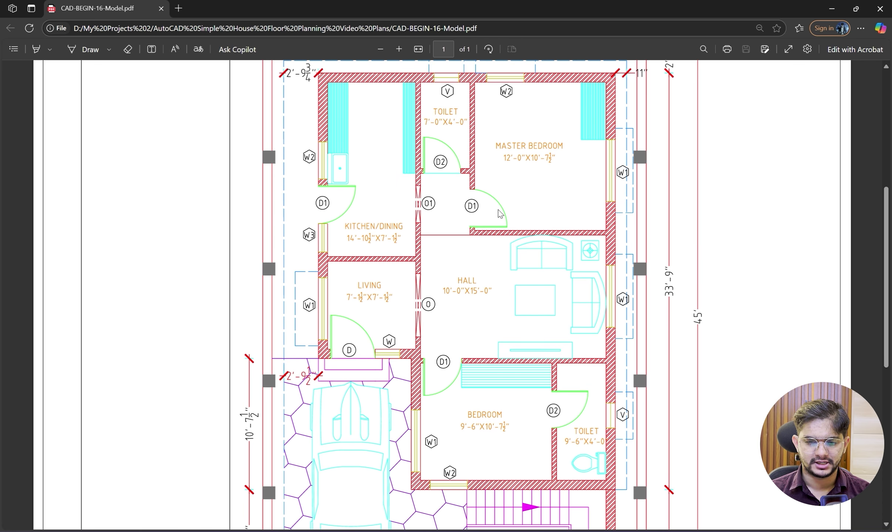
pyautogui.scroll(1, 500, 214)
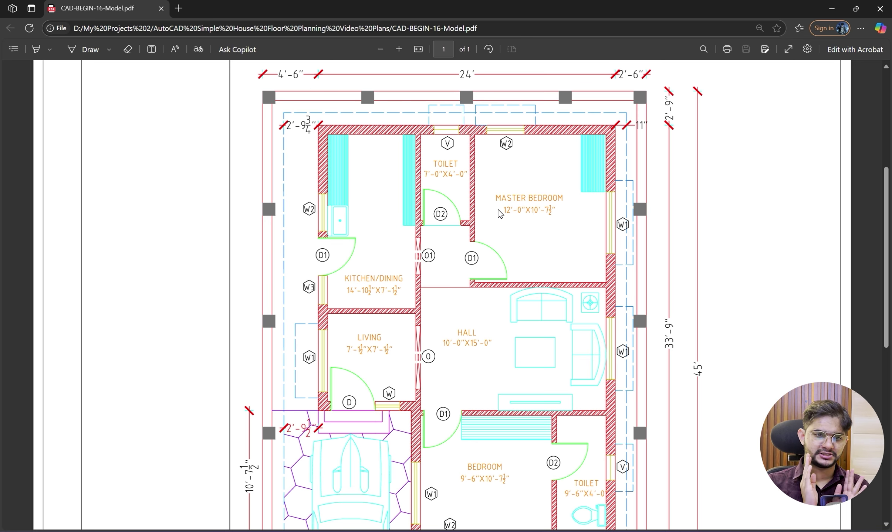
pyautogui.scroll(3, 499, 215)
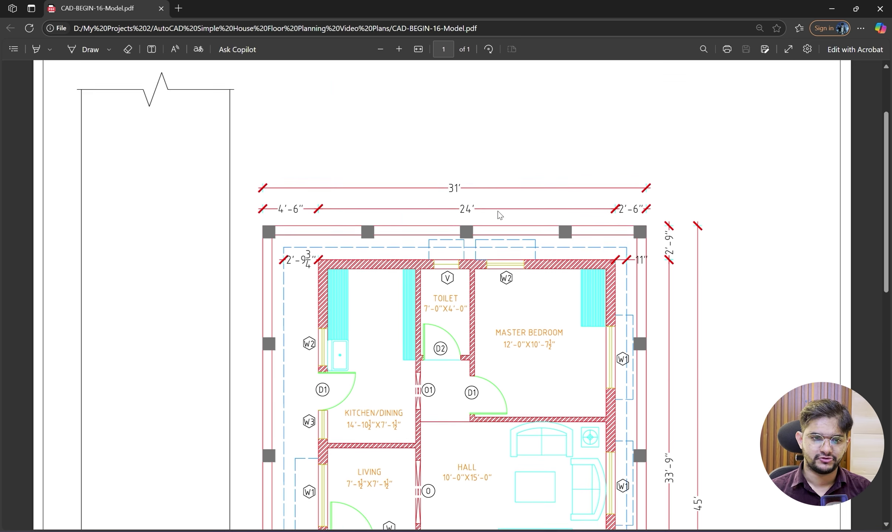
pyautogui.scroll(-11, 500, 215)
pyautogui.scroll(11, 499, 215)
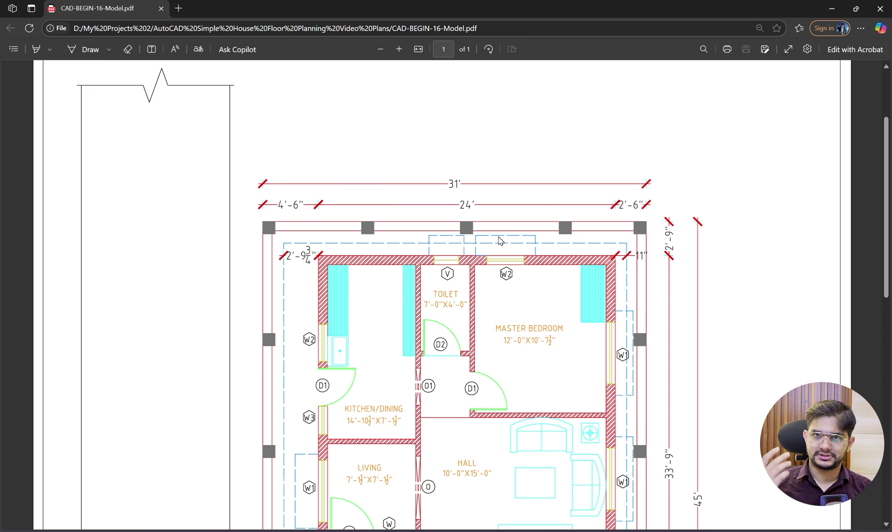
pyautogui.scroll(-3, 500, 241)
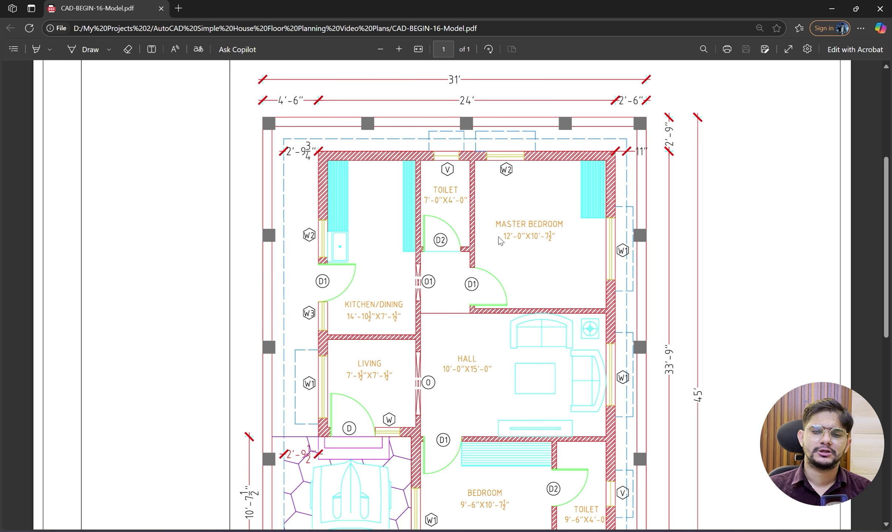
pyautogui.scroll(-5, 500, 241)
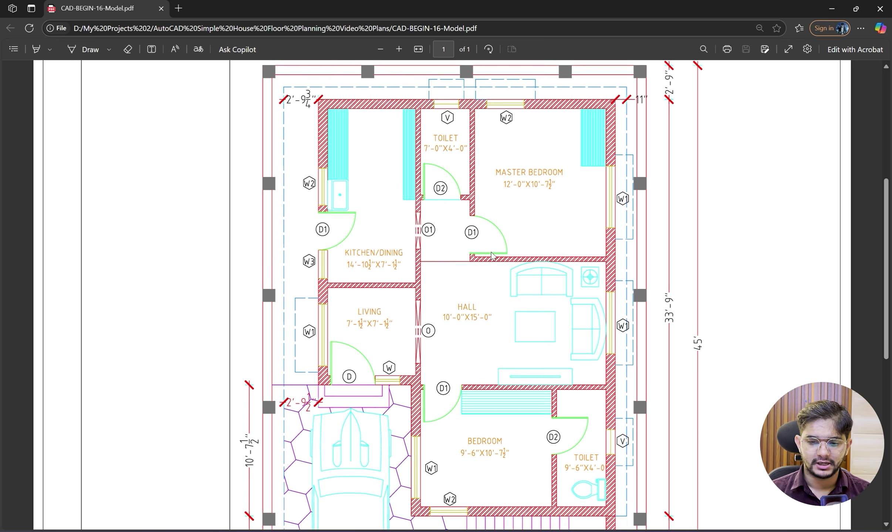
pyautogui.scroll(5, 461, 241)
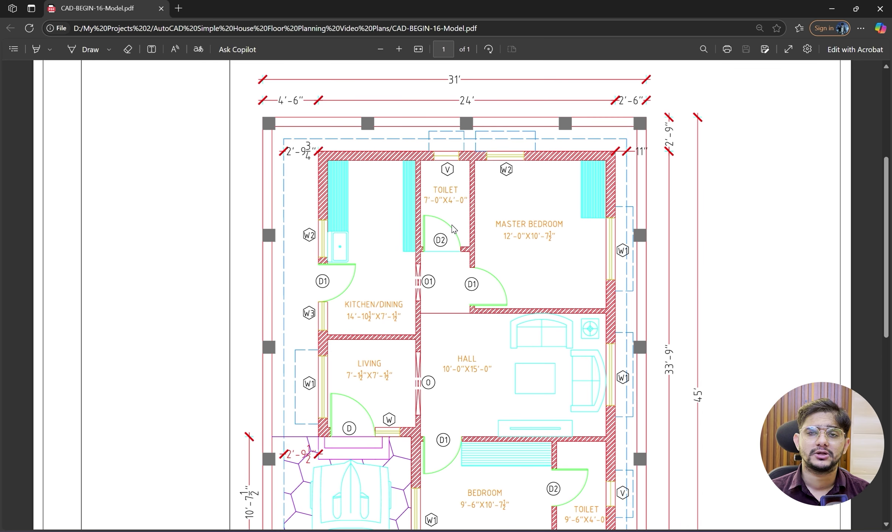
pyautogui.scroll(-3, 416, 238)
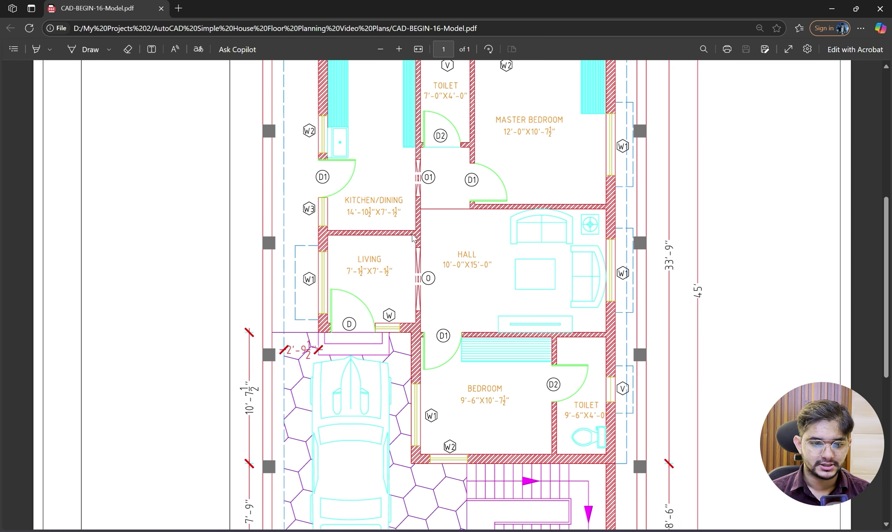
pyautogui.scroll(2, 364, 205)
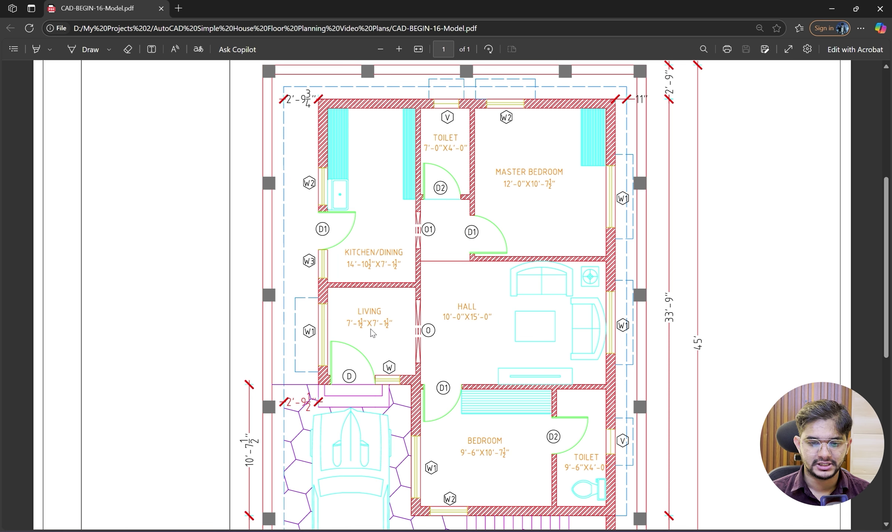
pyautogui.scroll(-1, 425, 325)
pyautogui.scroll(1, 456, 397)
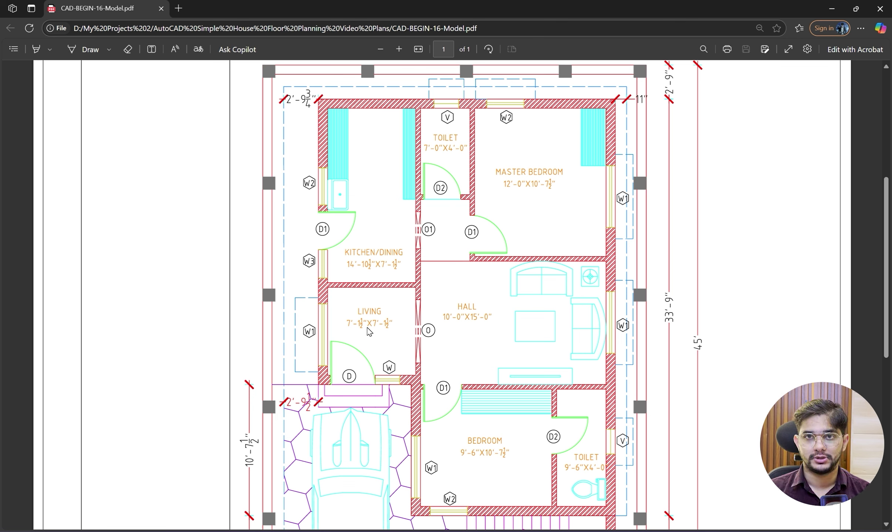
# Switch back to AutoCAD and make DOOR the current layer in the DRAW-FOR-BEGINNER drawing.
pyautogui.click(551, 531)
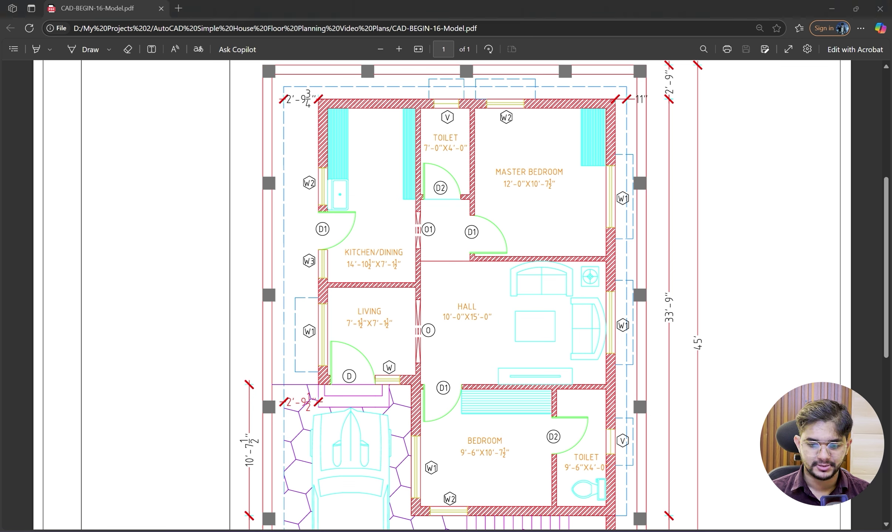
pyautogui.scroll(-2, 474, 310)
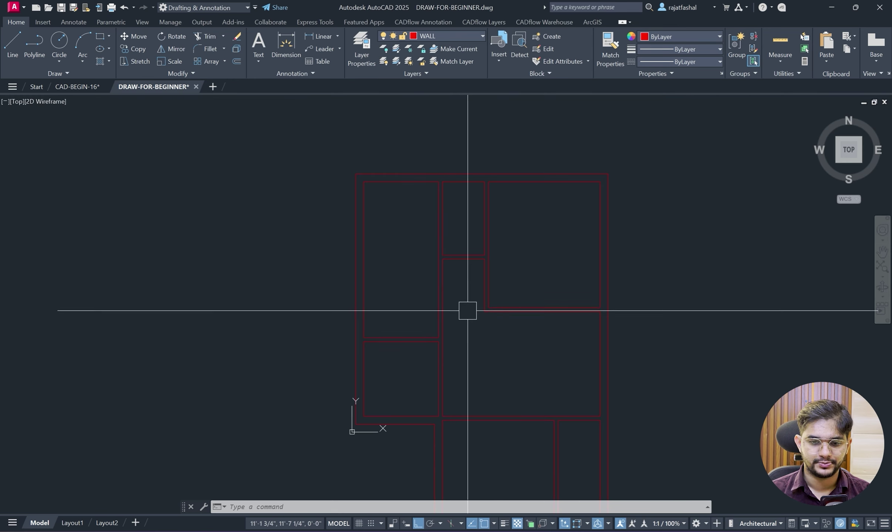
pyautogui.click(455, 36)
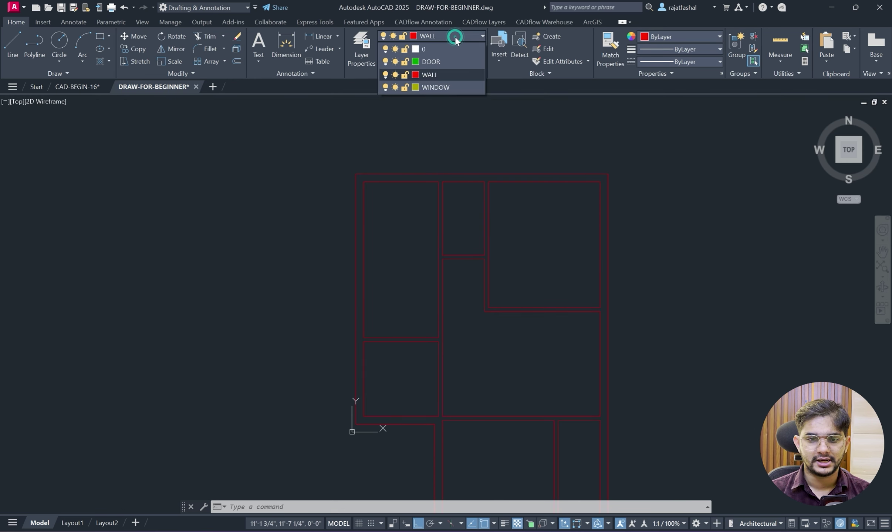
pyautogui.click(428, 60)
pyautogui.moveTo(441, 274); pyautogui.dragTo(445, 218, button='middle')
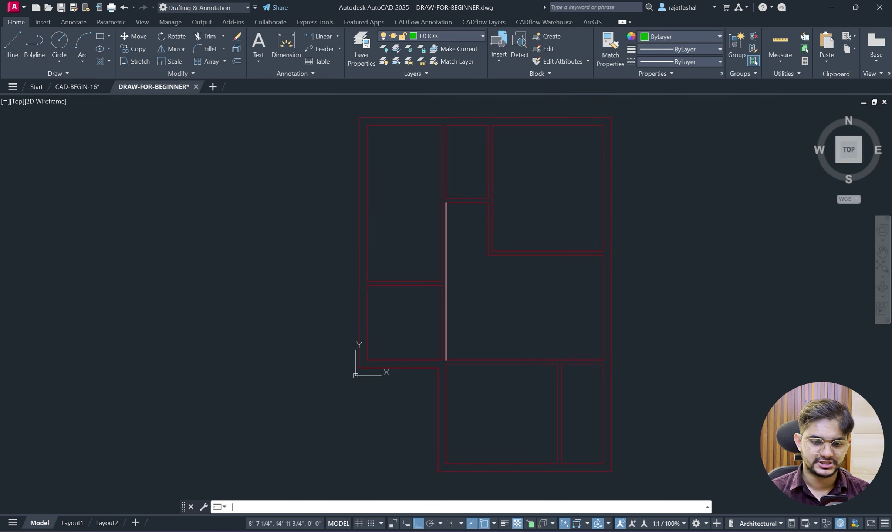
# Draw guide lines from the living room's lower-left inner corner across the wall and a short distance along its outer face.
pyautogui.write('l')
pyautogui.press('Return')
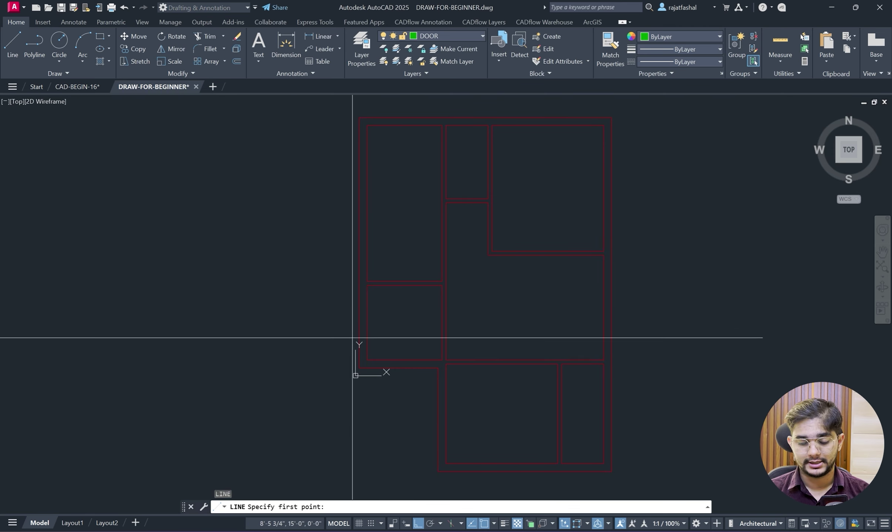
pyautogui.scroll(2, 389, 365)
pyautogui.scroll(3, 389, 365)
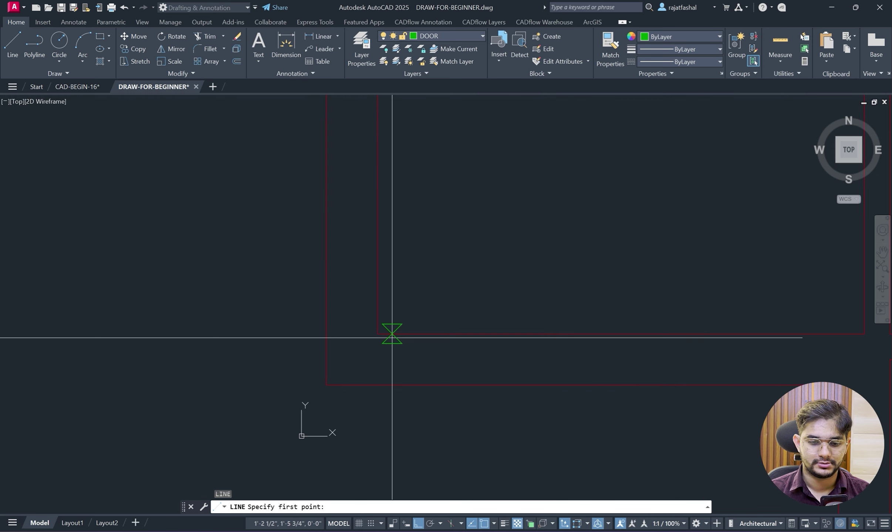
pyautogui.click(378, 334)
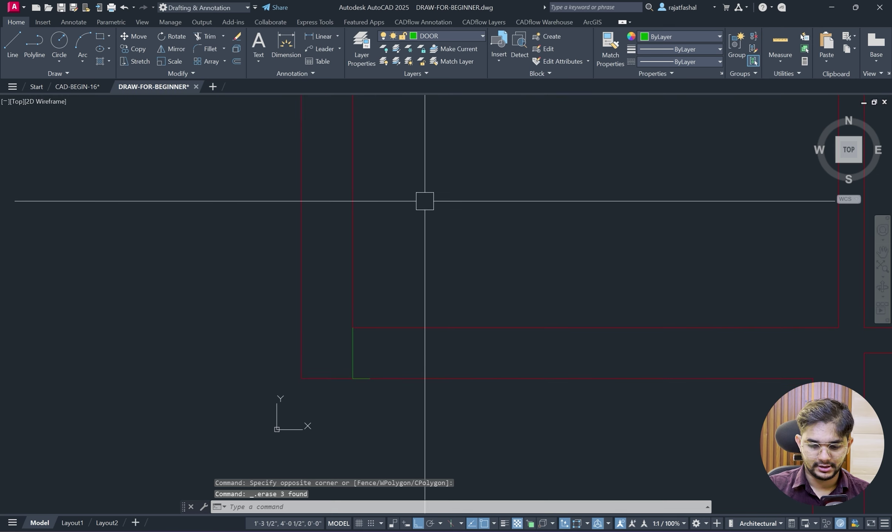
# Draw the open main door leaf 3'6" long and 1" thick, starting at the end of the short guide line.
pyautogui.write('l')
pyautogui.press('Return')
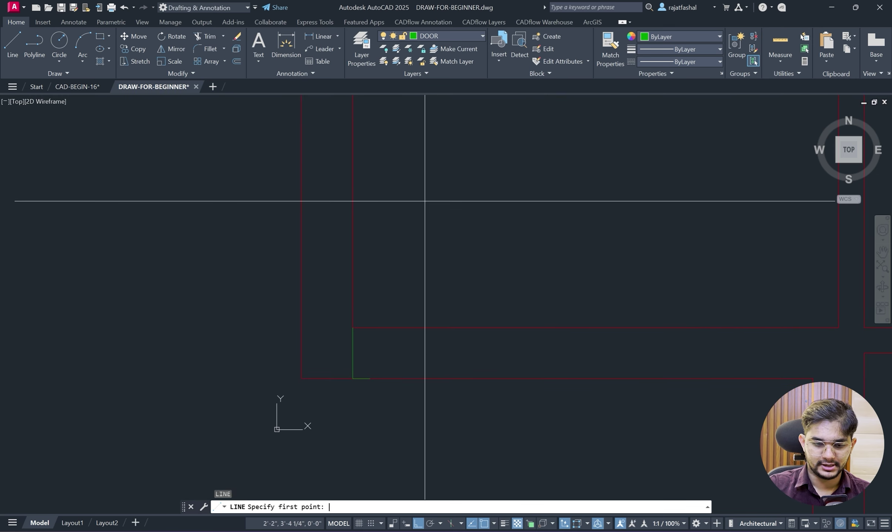
pyautogui.click(370, 379)
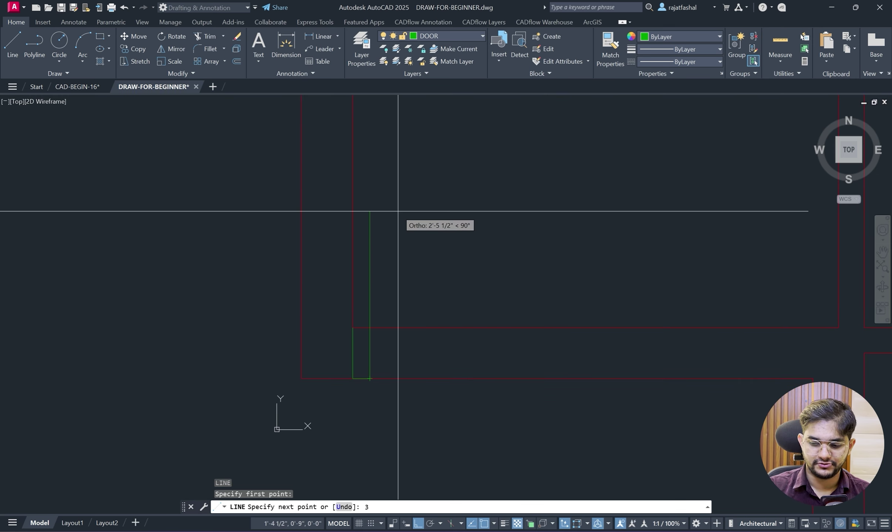
pyautogui.write('3\'6"')
pyautogui.press('Return')
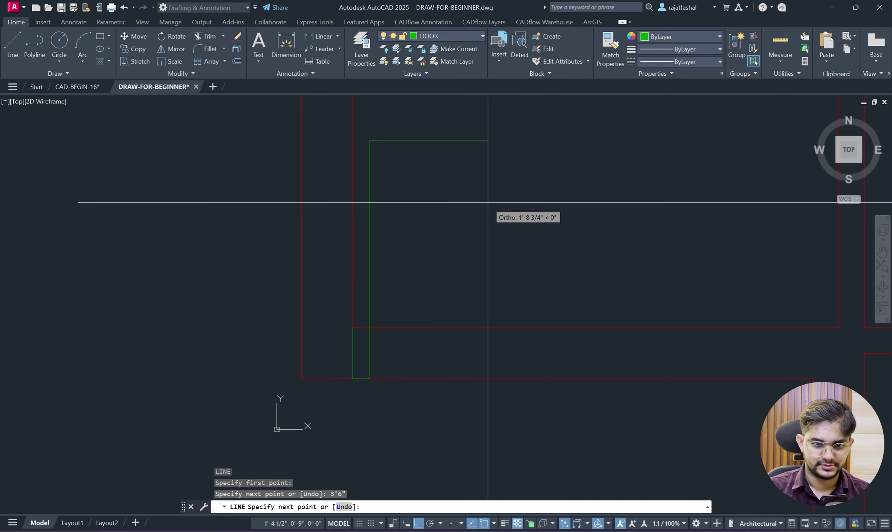
pyautogui.write('1"')
pyautogui.press('Return')
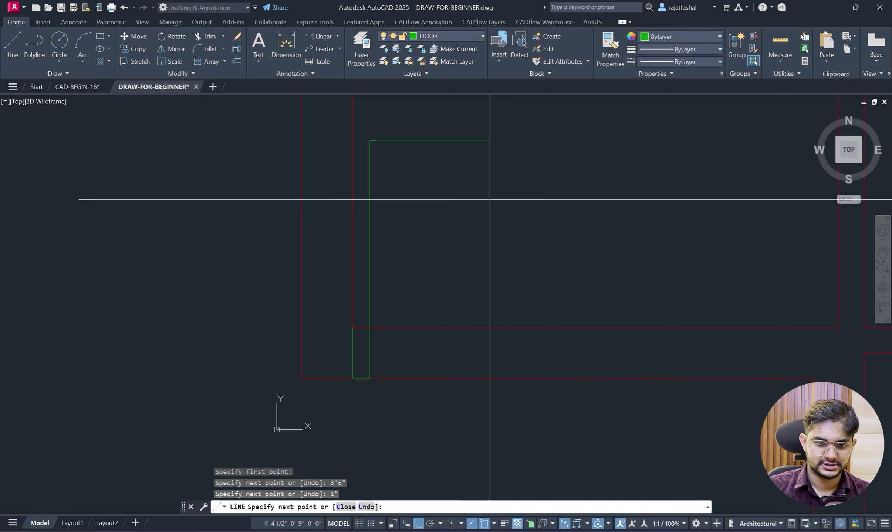
pyautogui.click(383, 377)
pyautogui.press('Escape')
# Offset the door leaf's right line 3'6" to the right to mark the far side of the opening.
pyautogui.write('o')
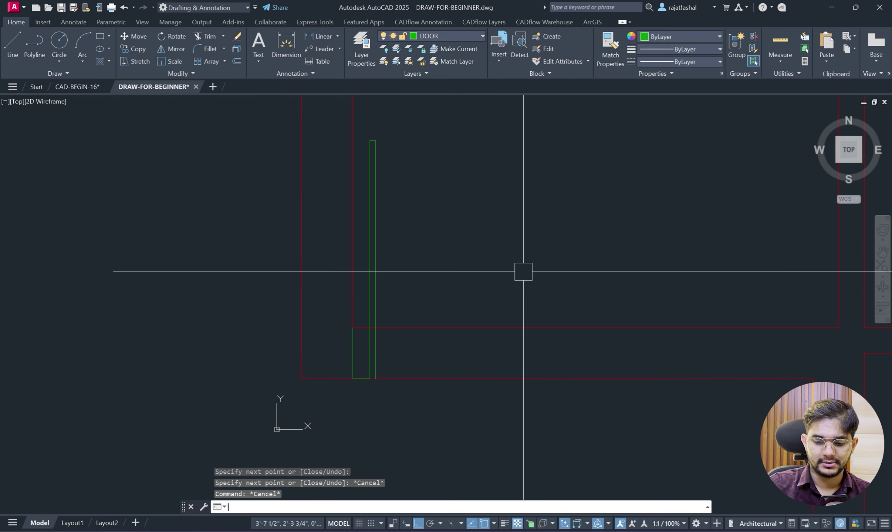
pyautogui.press('Return')
pyautogui.write('3\'6"')
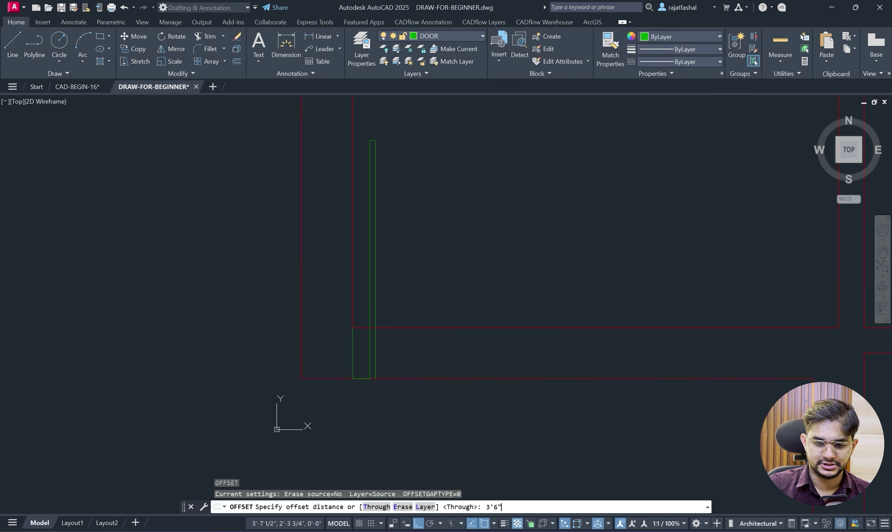
pyautogui.press('Return')
pyautogui.click(384, 267)
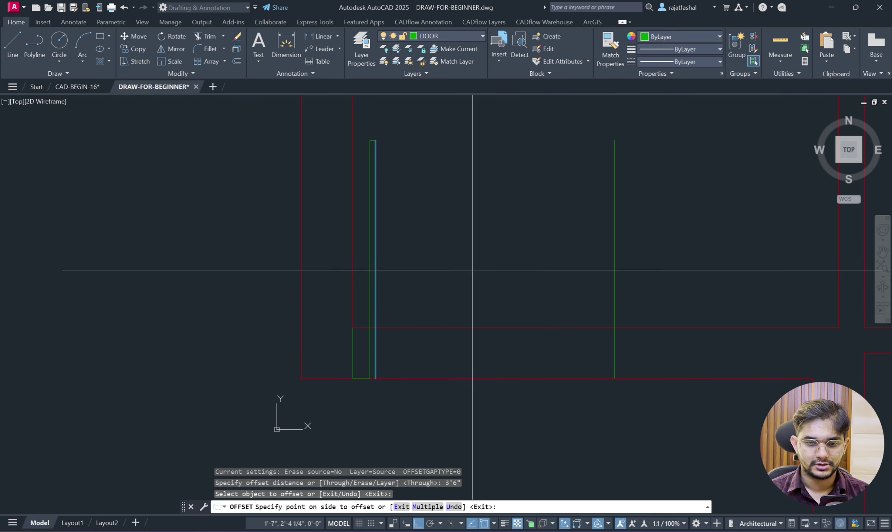
pyautogui.click(475, 269)
pyautogui.press('Escape')
# Trim the wall lines within the door opening and the part of the offset line extending above the wall.
pyautogui.scroll(-1, 483, 266)
pyautogui.write('tr')
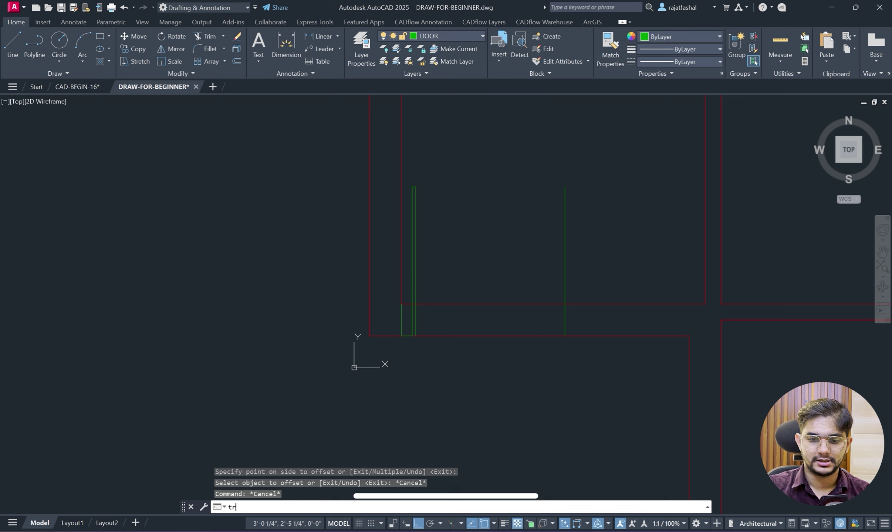
pyautogui.press('Return')
pyautogui.press('Return')
pyautogui.click(590, 170)
pyautogui.click(447, 358)
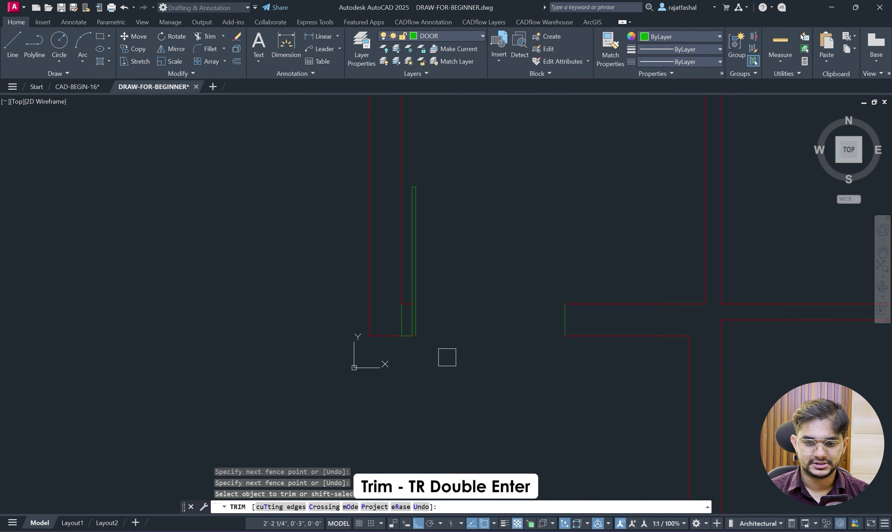
pyautogui.press('Escape')
# Assign the line closing the wall at the far side of the door opening to the WALL layer.
pyautogui.click(534, 241)
pyautogui.click(608, 375)
pyautogui.click(444, 34)
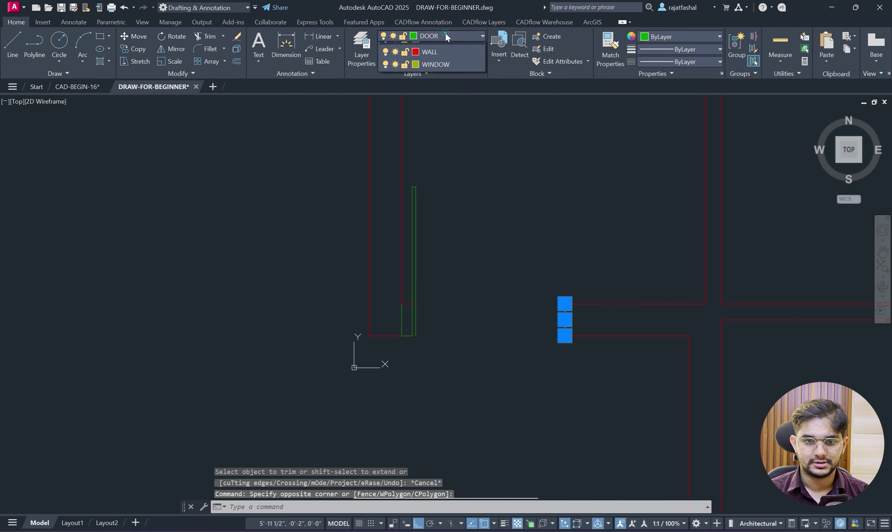
pyautogui.press('Escape')
pyautogui.press('Escape')
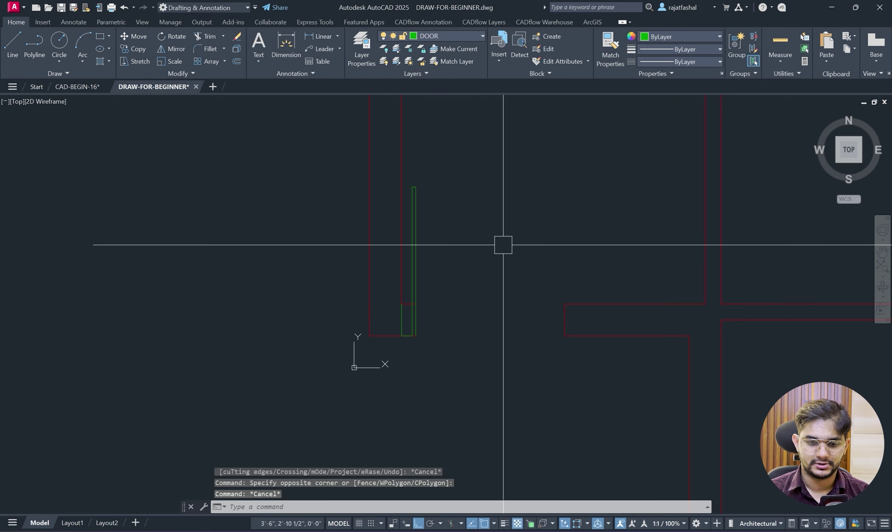
# Delete the vertical and short horizontal guide lines beside the door leaf.
pyautogui.scroll(2, 397, 315)
pyautogui.click(397, 315)
pyautogui.scroll(3, 407, 339)
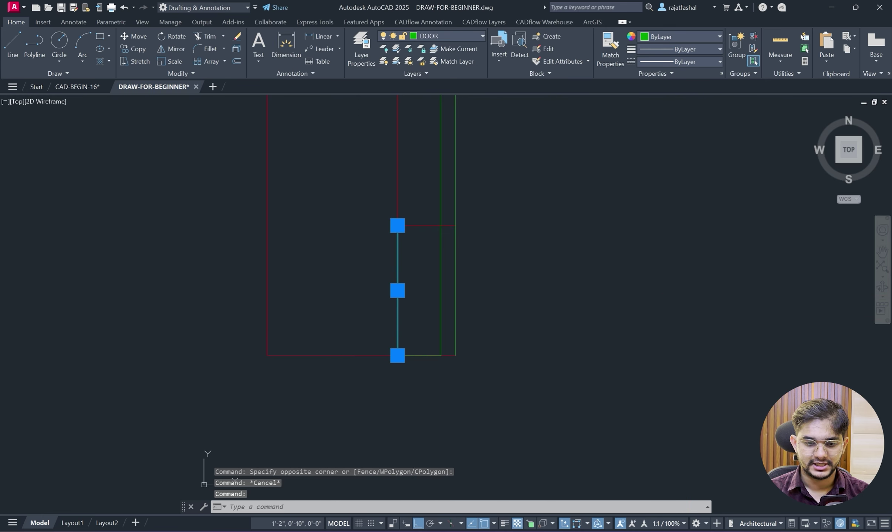
pyautogui.click(418, 355)
pyautogui.press('Delete')
pyautogui.scroll(2, 435, 364)
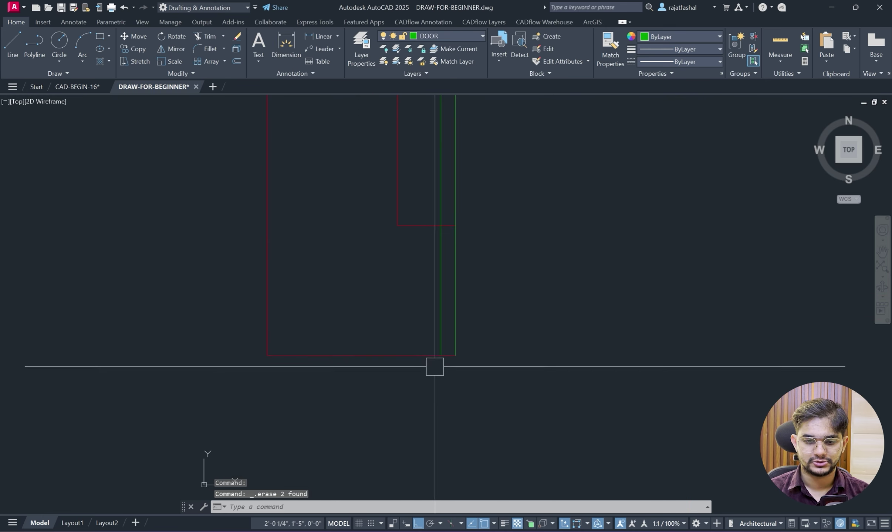
# Shorten the lower wall line beneath the door leaf so that it ends at the leaf's left line.
pyautogui.click(418, 350)
pyautogui.click(464, 350)
pyautogui.click(443, 349)
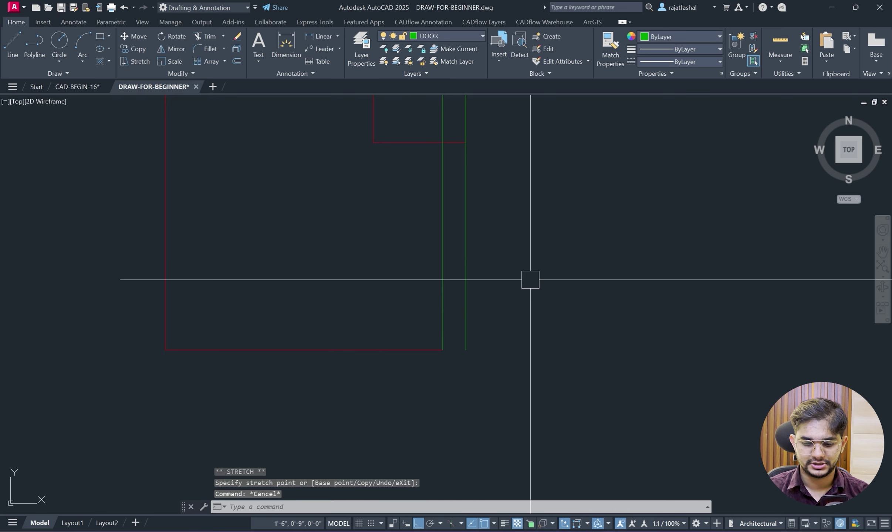
# Draw a line closing the bottom end of the door leaf between its two long lines.
pyautogui.write('l')
pyautogui.press('Return')
pyautogui.click(447, 355)
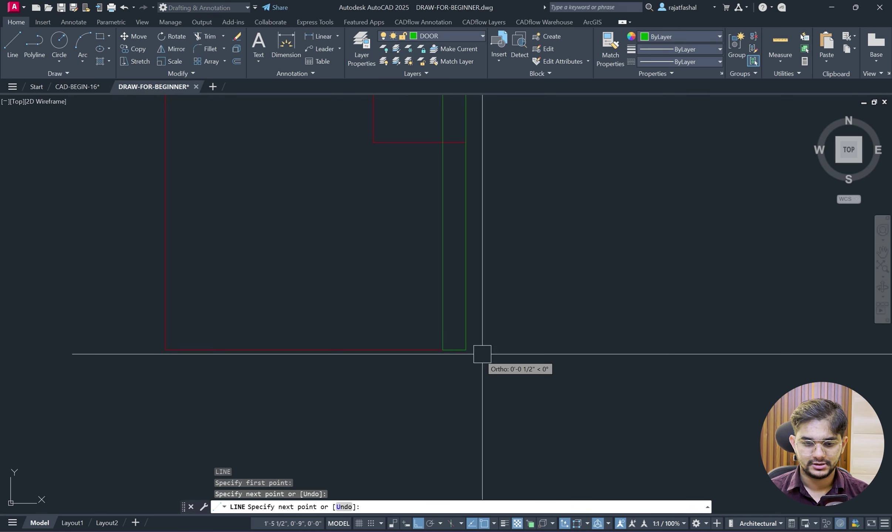
pyautogui.press('Escape')
# Draw the door swing as a Start, End, Direction arc from the leaf's top-right corner to the lower corner of the opening's far side, starting horizontally.
pyautogui.scroll(-4, 591, 274)
pyautogui.scroll(2, 461, 299)
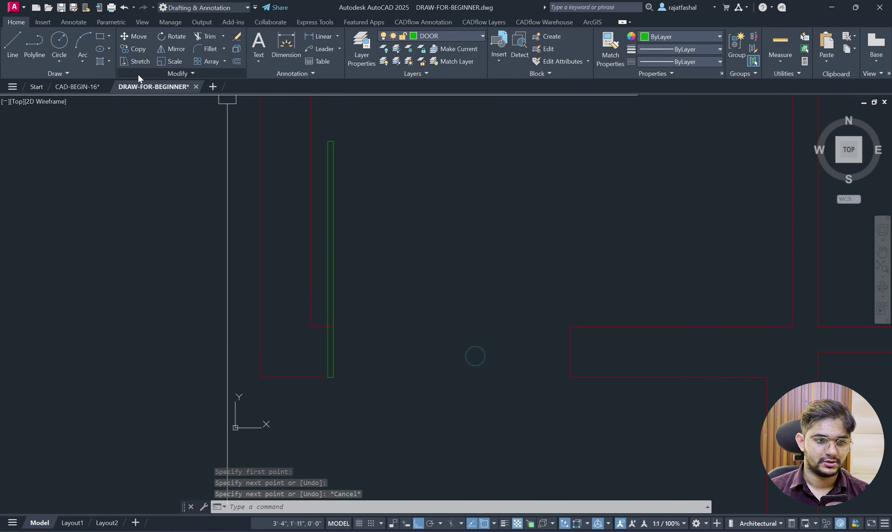
pyautogui.click(82, 61)
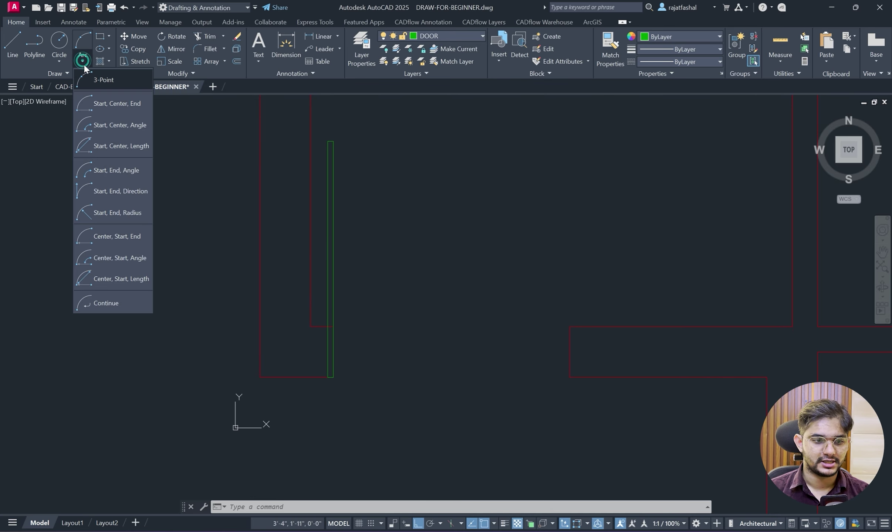
pyautogui.click(112, 190)
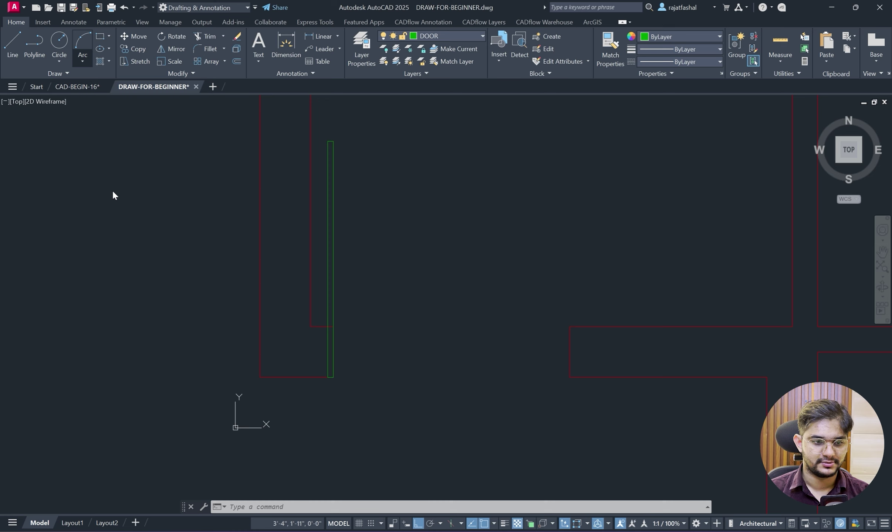
pyautogui.click(333, 142)
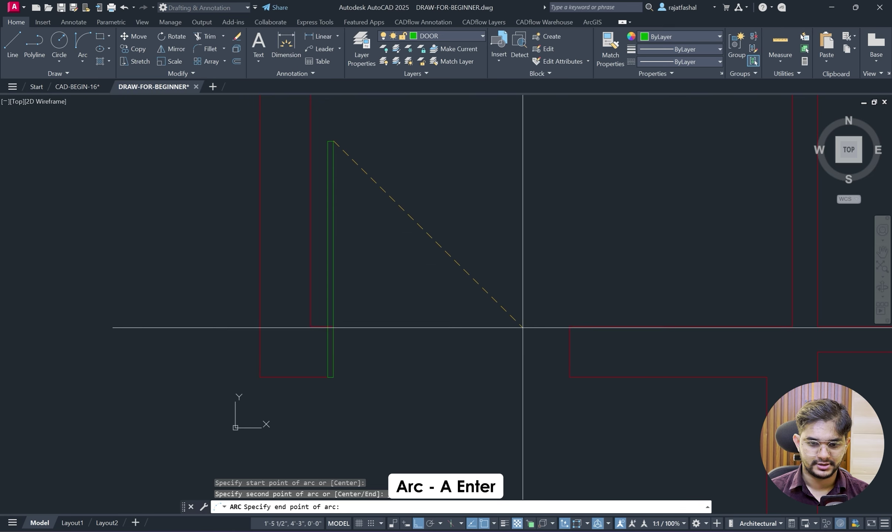
pyautogui.click(570, 377)
pyautogui.click(608, 217)
pyautogui.scroll(-5, 588, 185)
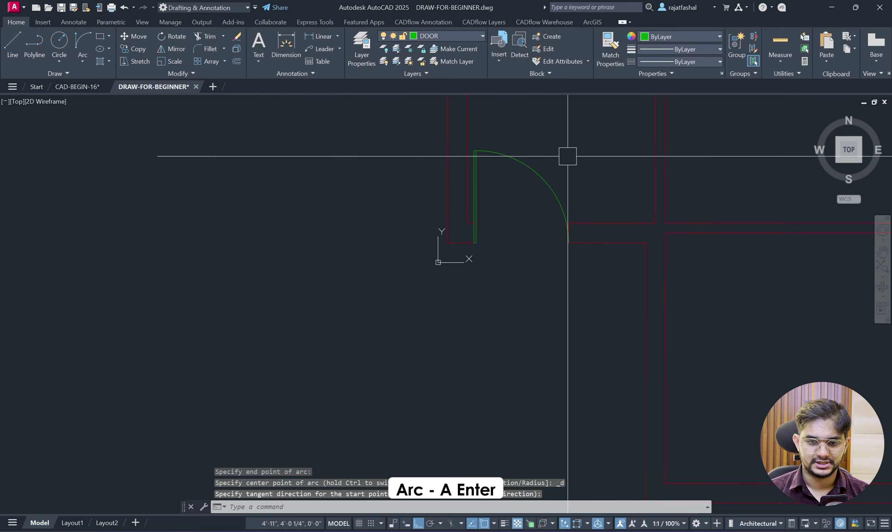
pyautogui.scroll(3, 532, 183)
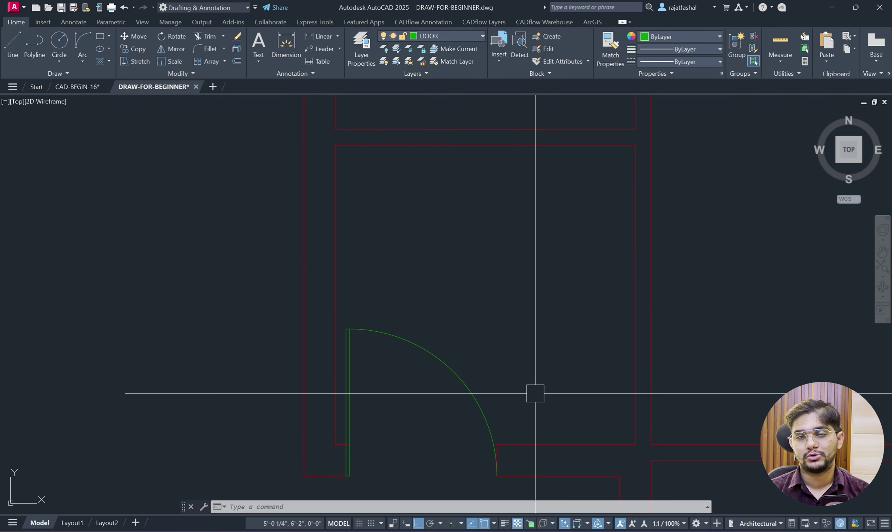
# Check the opening between living room and hall in the reference plan PDF, and make WALL the current layer back in AutoCAD.
pyautogui.hotkey('alt', 'Tab')
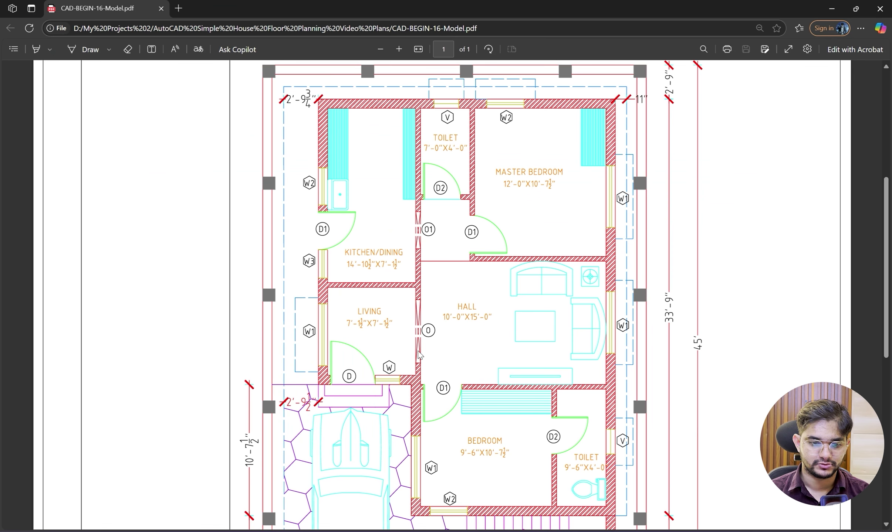
pyautogui.scroll(-1, 420, 349)
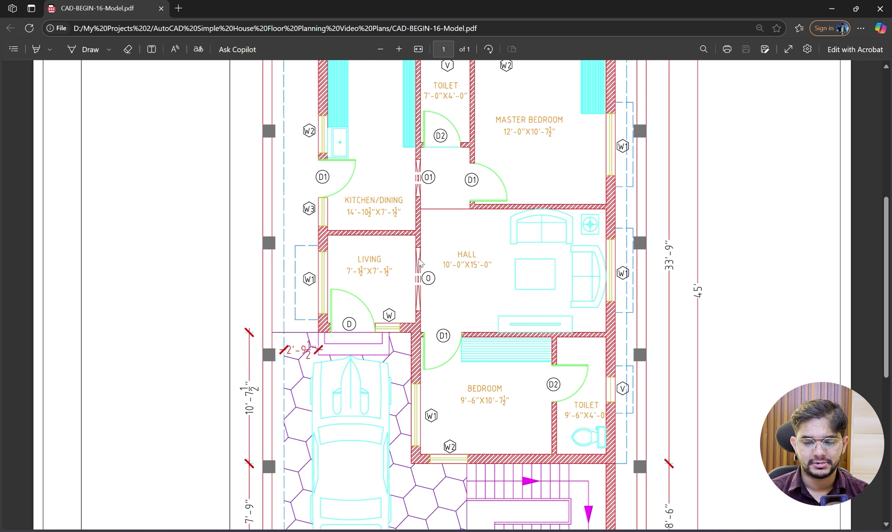
pyautogui.click(831, 8)
pyautogui.scroll(-1, 479, 250)
pyautogui.scroll(-1, 550, 247)
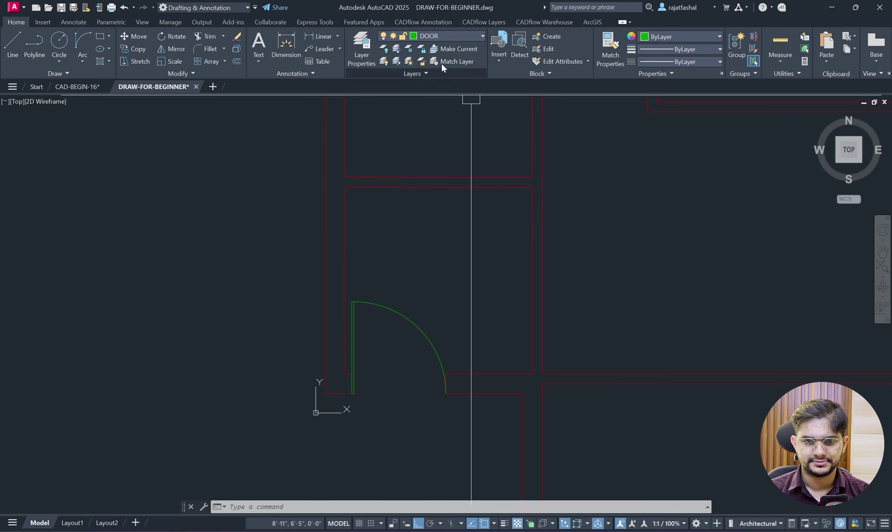
pyautogui.click(441, 37)
pyautogui.click(442, 72)
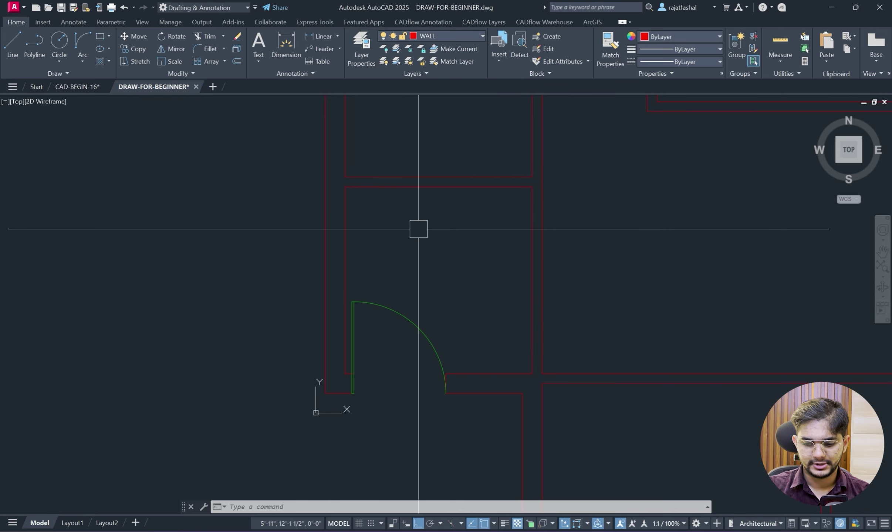
# Draw a short line across the wall between living room and hall, starting at the midpoint of the living room's right inner wall line.
pyautogui.write('l')
pyautogui.press('Return')
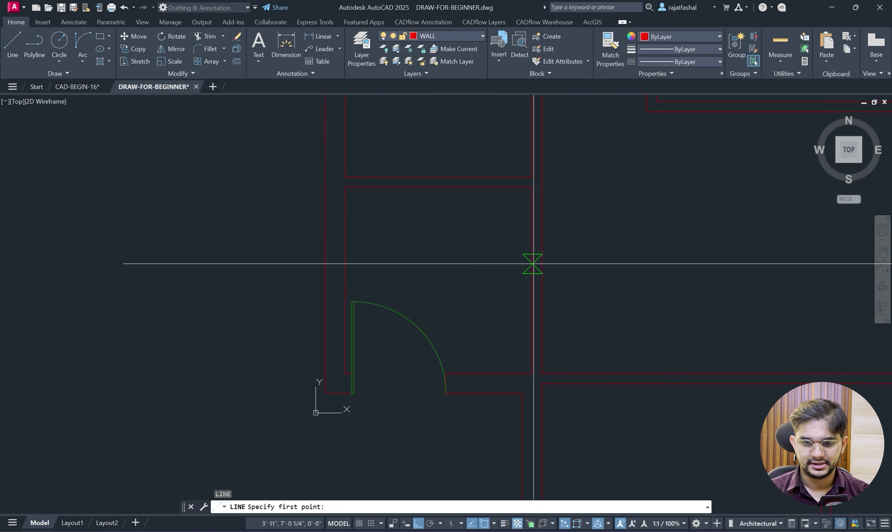
pyautogui.click(532, 280)
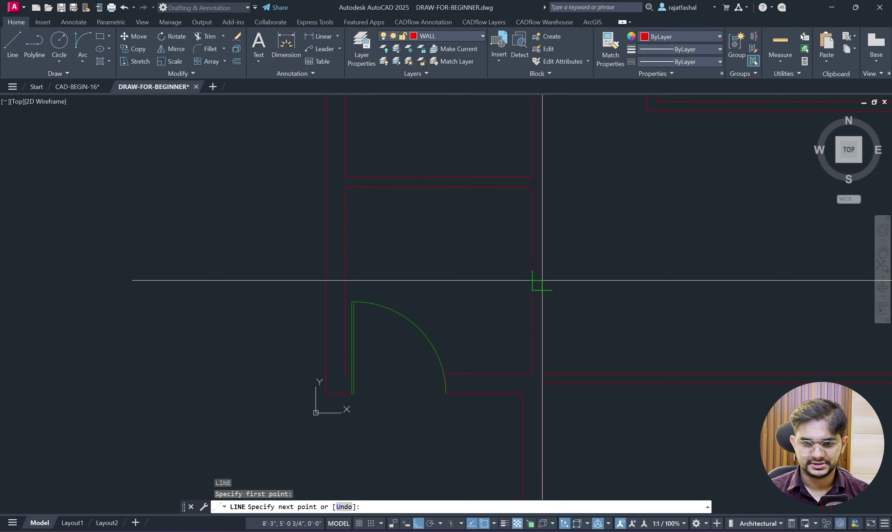
pyautogui.click(542, 281)
pyautogui.press('Escape')
pyautogui.write('o')
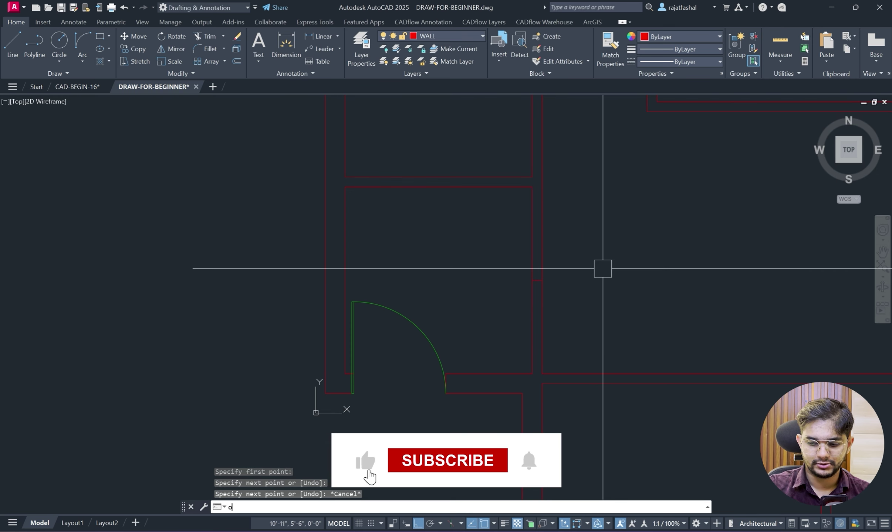
pyautogui.press('Return')
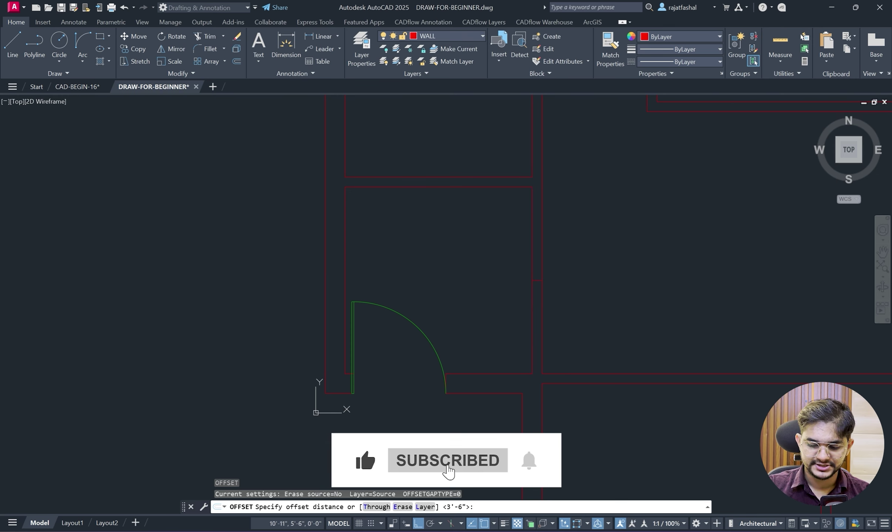
pyautogui.write("3'6")
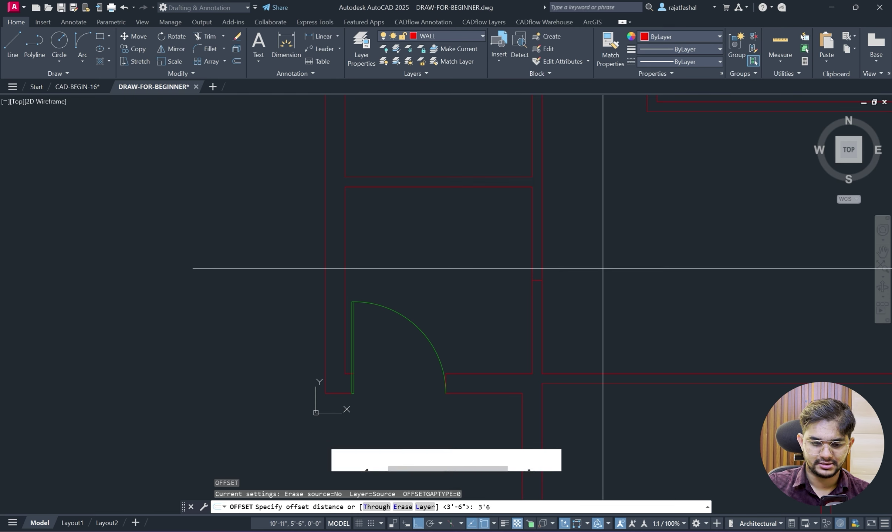
pyautogui.press('BackSpace')
pyautogui.press('BackSpace')
pyautogui.press('BackSpace')
pyautogui.write('2')
pyautogui.press('Return')
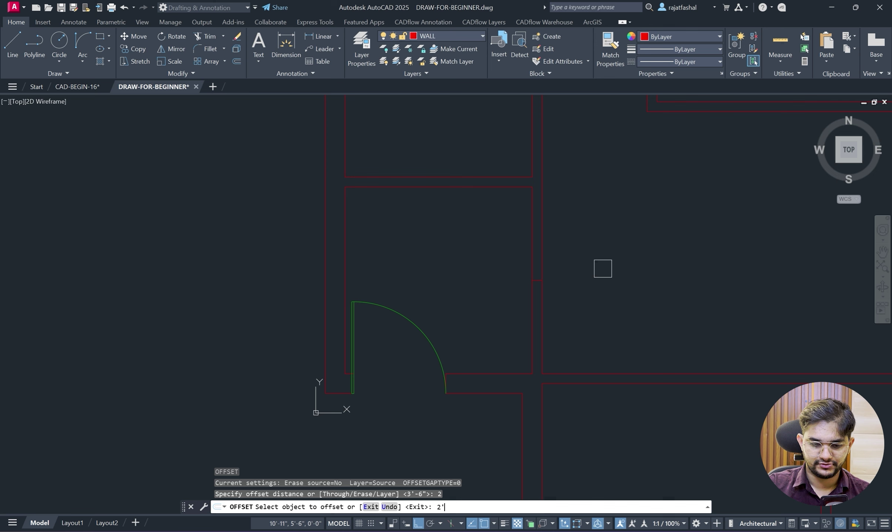
pyautogui.press('Return')
pyautogui.scroll(3, 518, 318)
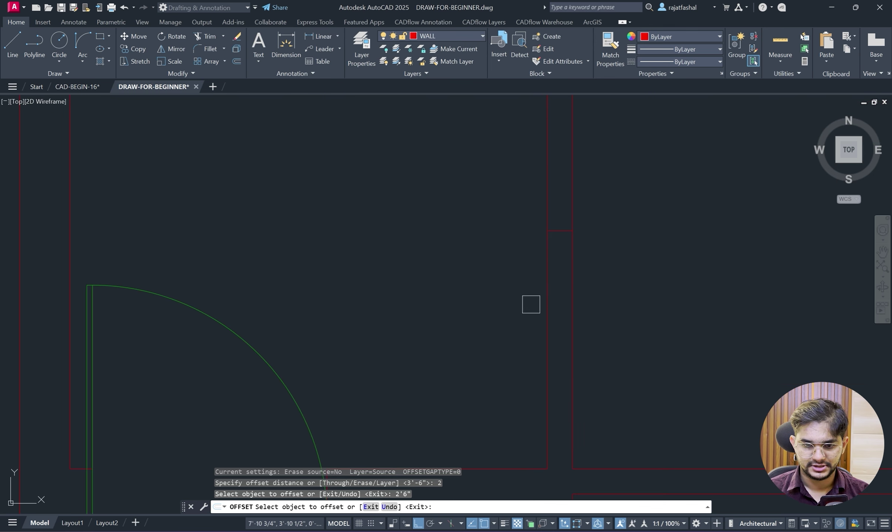
pyautogui.click(572, 274)
pyautogui.press('Escape')
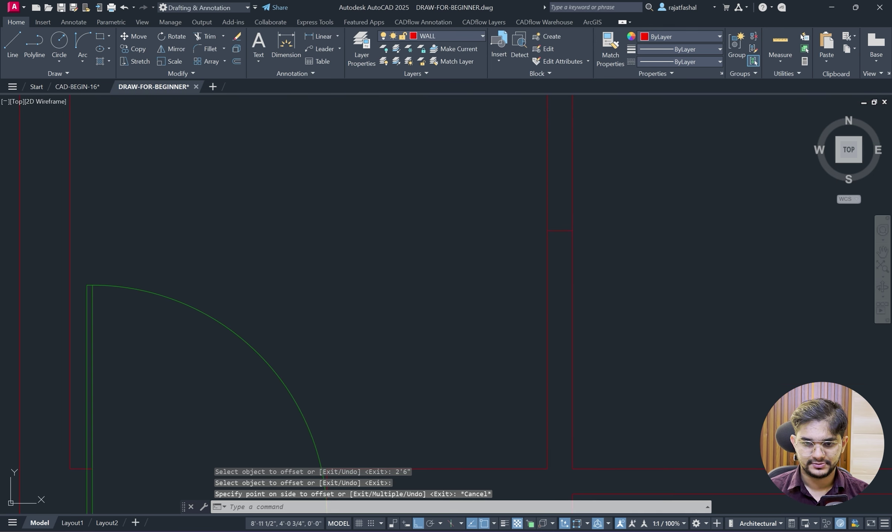
# Offset the short midpoint line across the living room and hall wall by 2'6" both upward and downward.
pyautogui.write('off')
pyautogui.press('Return')
pyautogui.write('2\'6"')
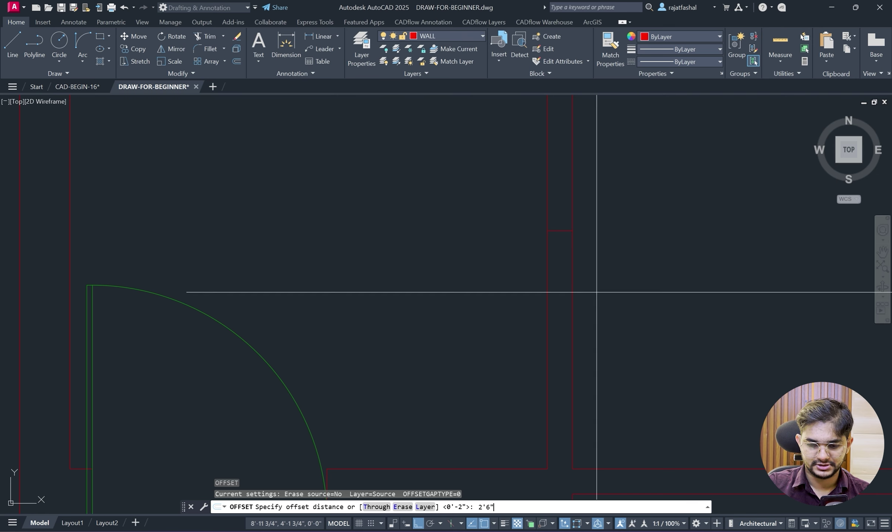
pyautogui.press('Return')
pyautogui.click(560, 231)
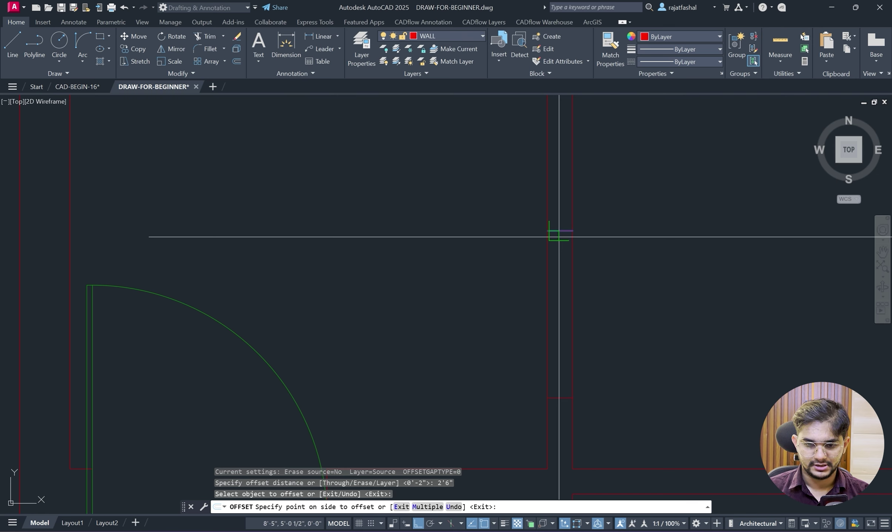
pyautogui.click(561, 270)
pyautogui.click(560, 232)
pyautogui.scroll(-2, 577, 165)
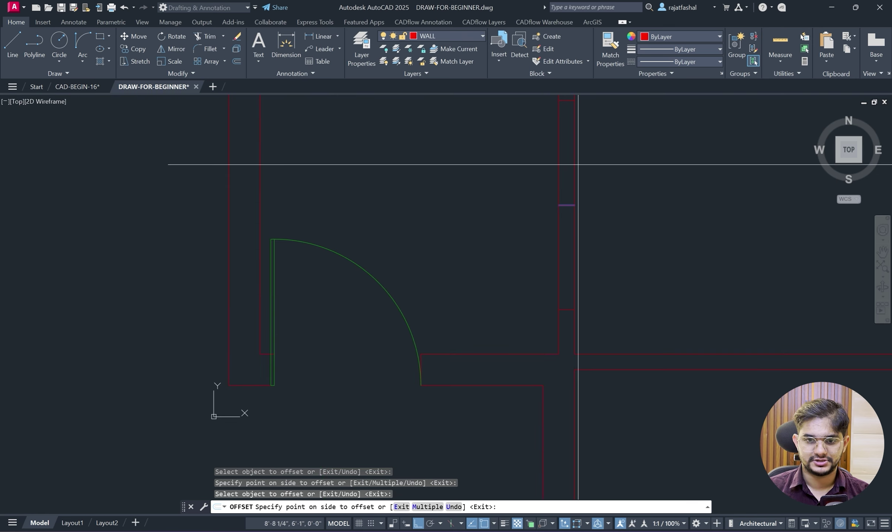
pyautogui.press('Escape')
pyautogui.press('Escape')
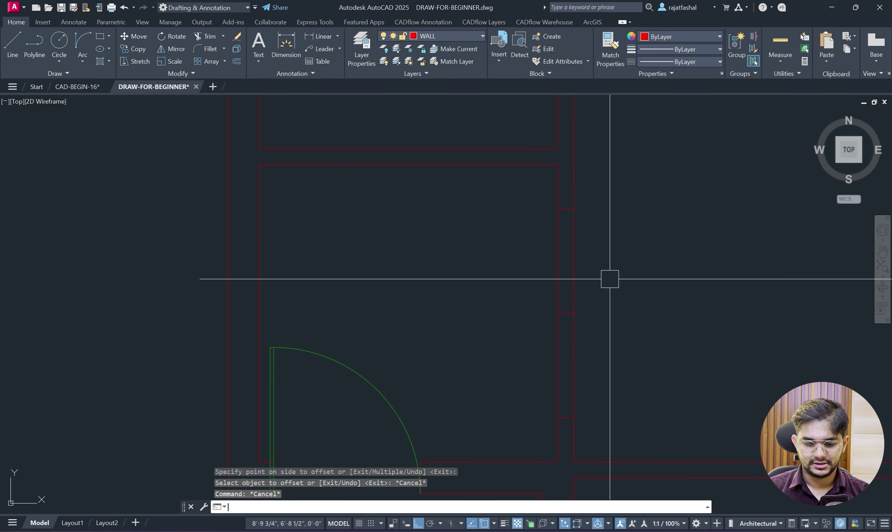
# Trim both wall lines between the two offset lines and remove the middle line to open the wall between living room and hall.
pyautogui.write('tr')
pyautogui.press('Return')
pyautogui.click(521, 270)
pyautogui.click(606, 263)
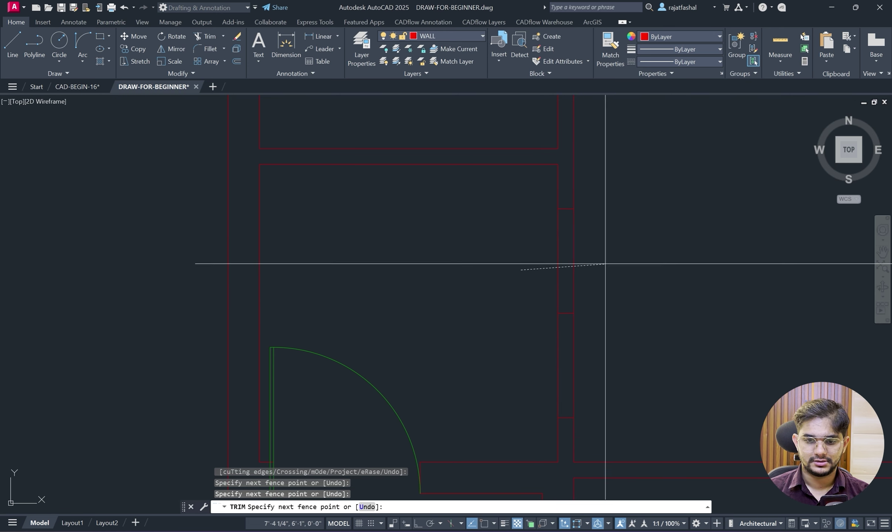
pyautogui.click(623, 335)
pyautogui.click(486, 322)
pyautogui.click(560, 315)
pyautogui.press('Escape')
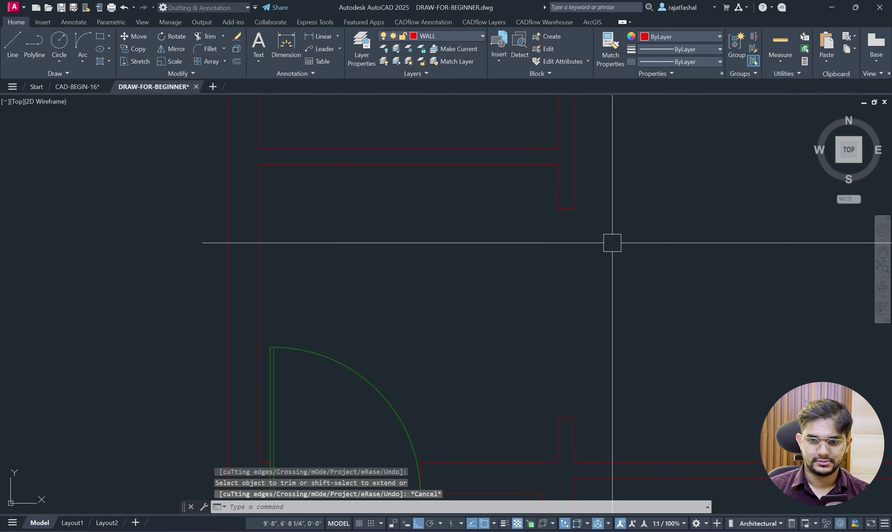
pyautogui.press('Escape')
pyautogui.click(465, 37)
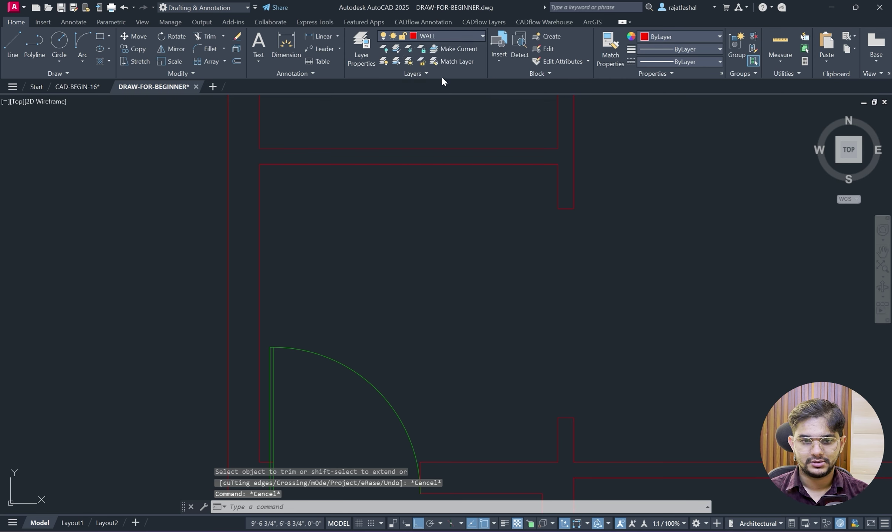
pyautogui.click(665, 61)
pyautogui.click(663, 75)
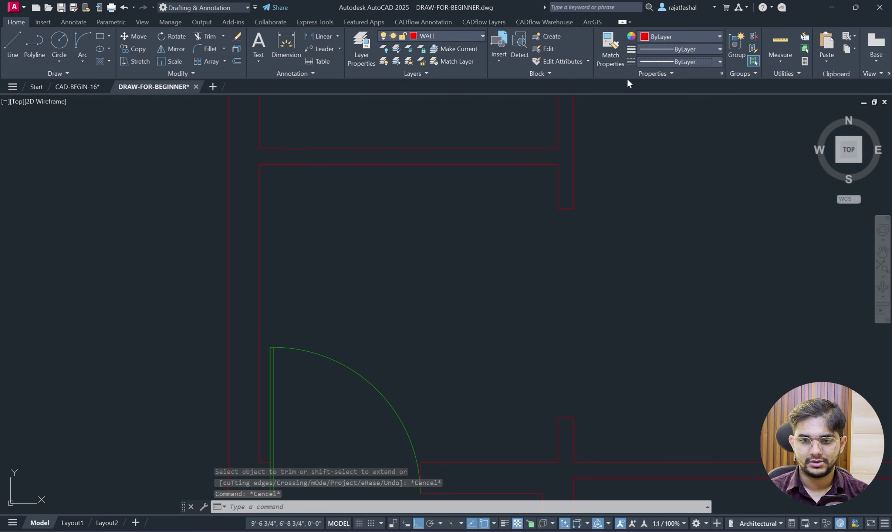
pyautogui.click(669, 63)
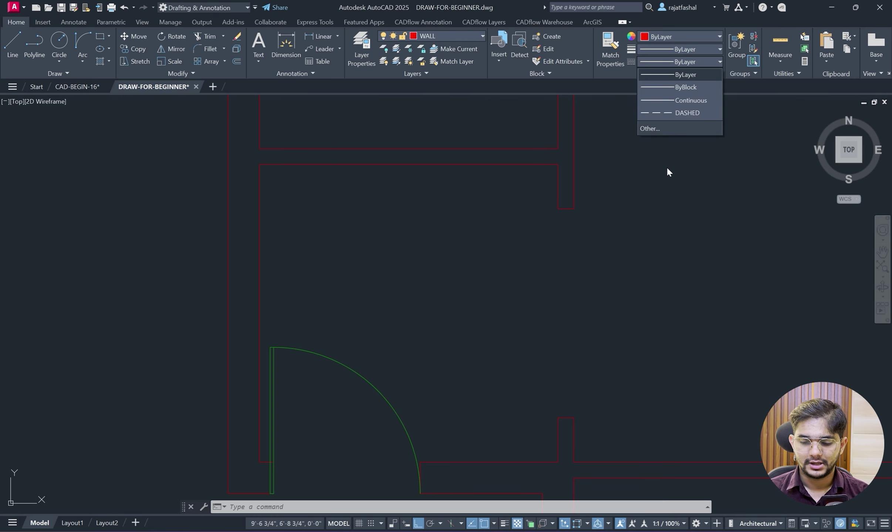
pyautogui.click(510, 332)
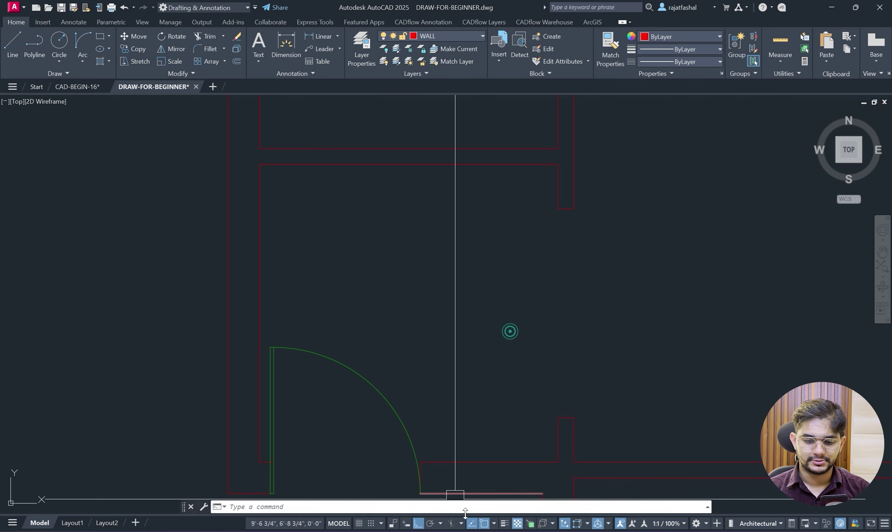
pyautogui.click(470, 531)
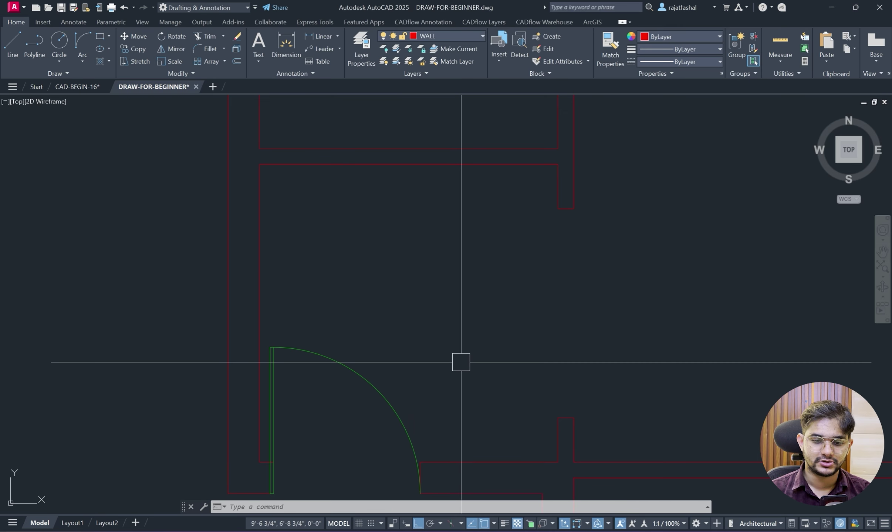
# Load the ACAD_ISO08W100 linetype (ISO long-dash short-dash) and make it the current linetype.
pyautogui.scroll(-2, 469, 314)
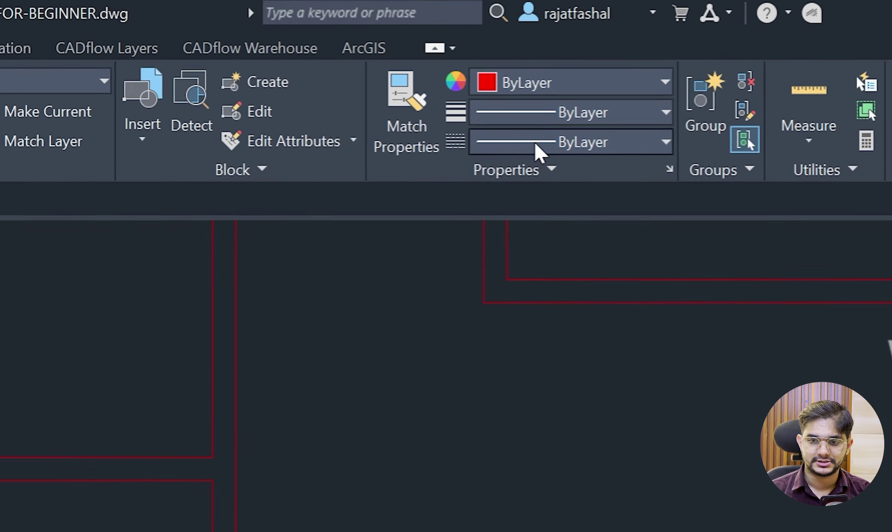
pyautogui.click(536, 146)
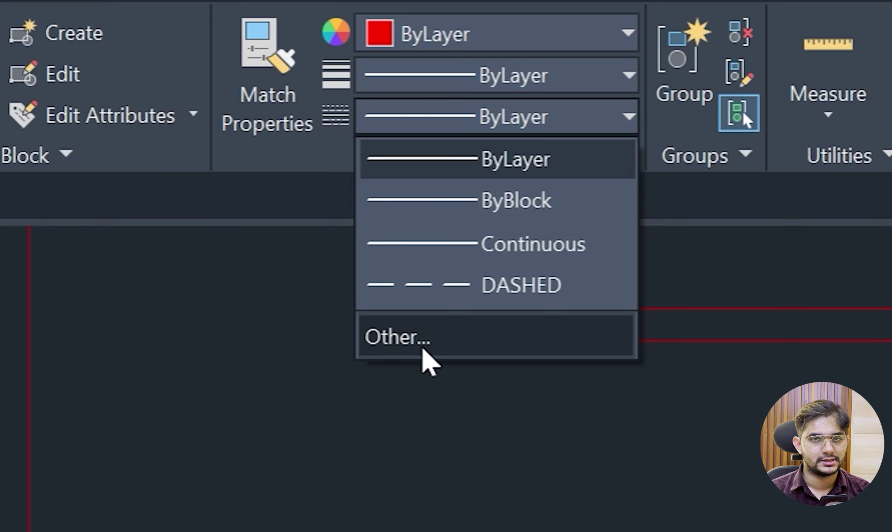
pyautogui.click(423, 352)
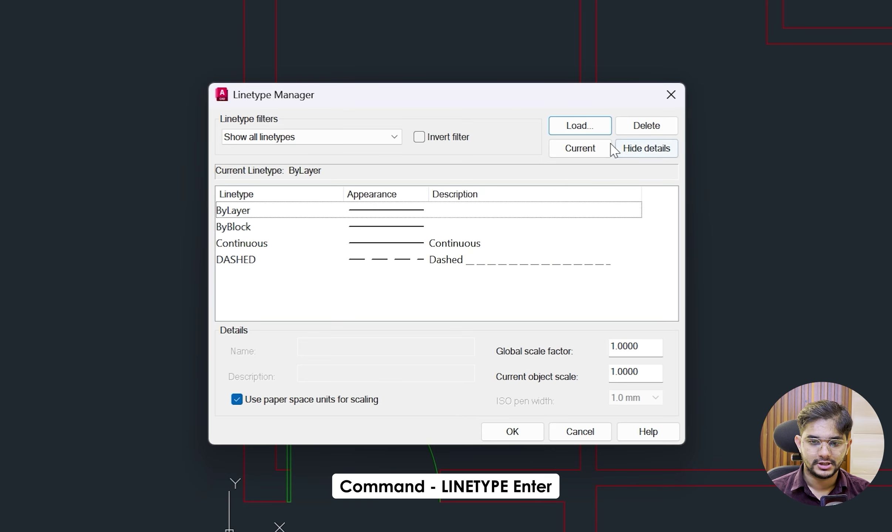
pyautogui.click(594, 128)
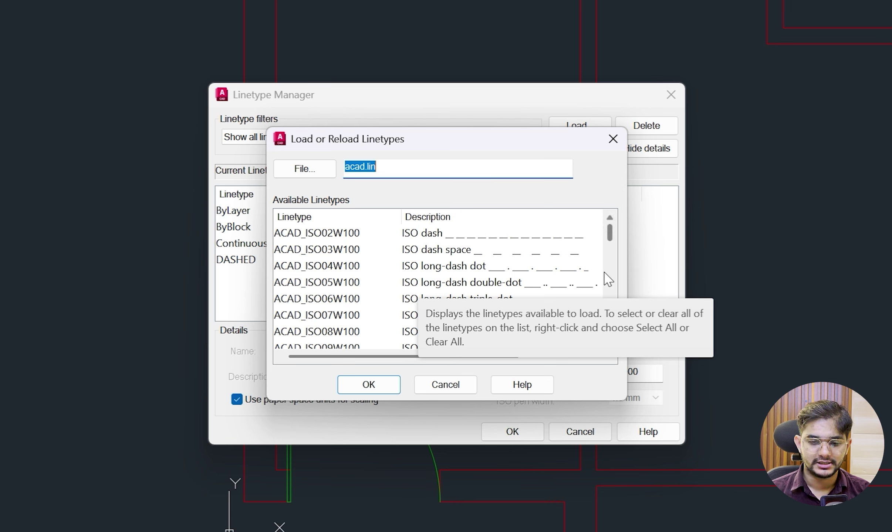
pyautogui.moveTo(615, 230); pyautogui.dragTo(617, 242)
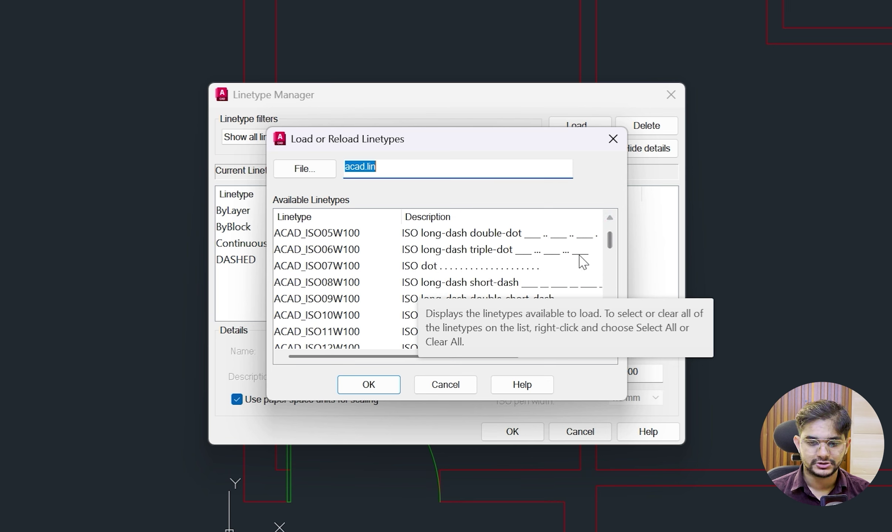
pyautogui.click(321, 282)
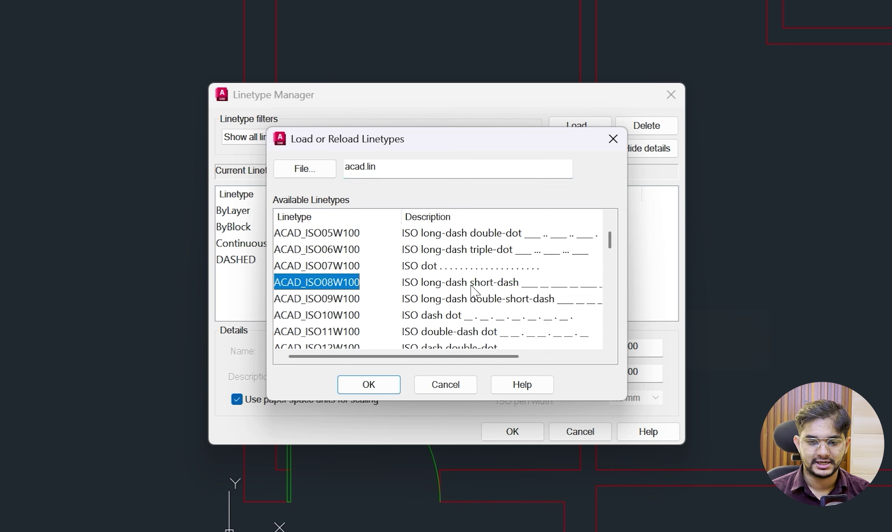
pyautogui.click(368, 385)
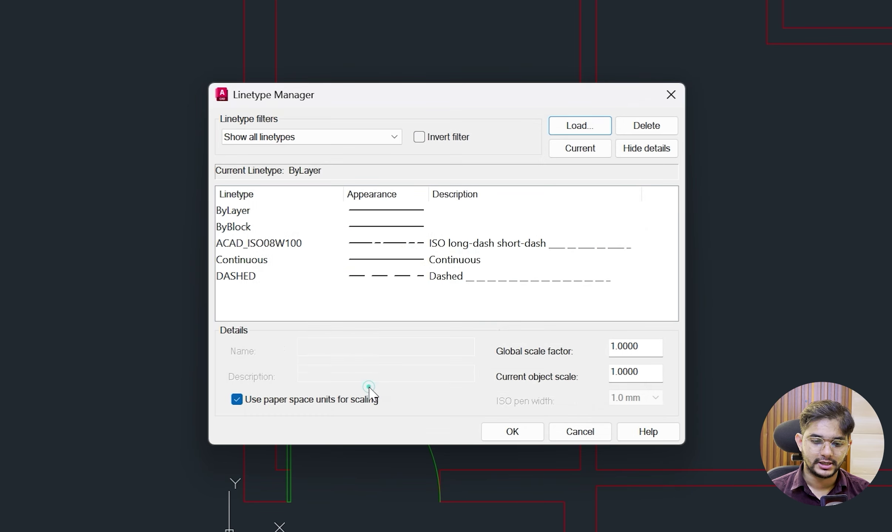
pyautogui.click(424, 246)
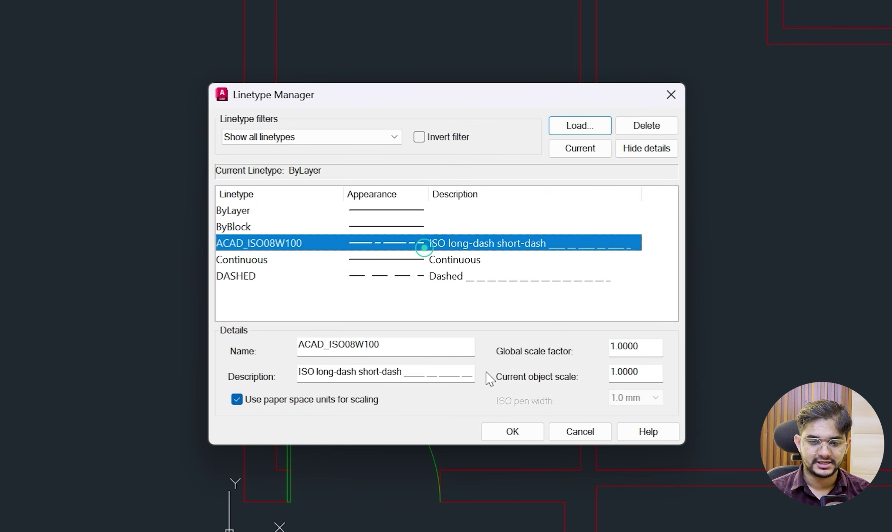
pyautogui.click(521, 430)
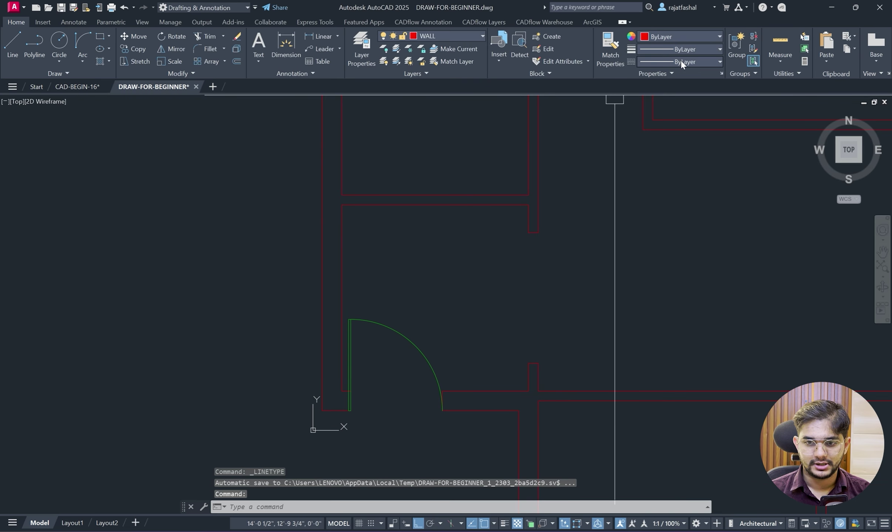
pyautogui.click(681, 60)
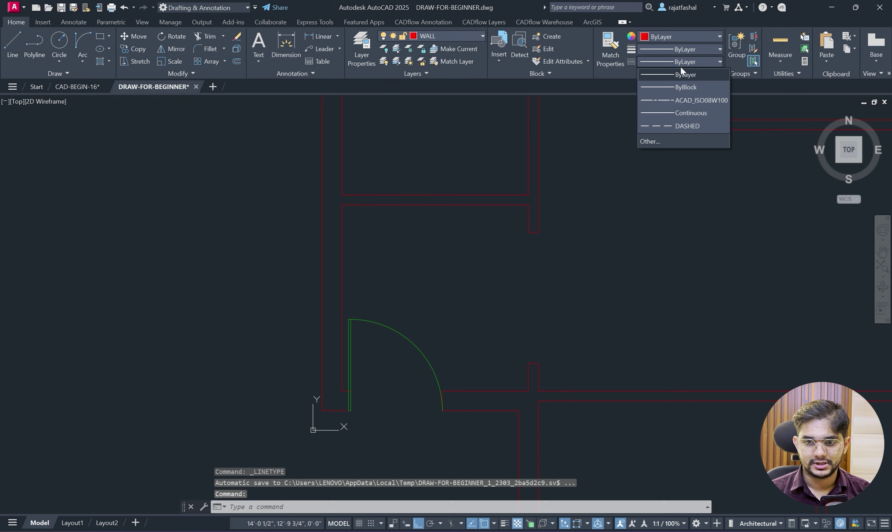
pyautogui.click(679, 99)
# Draw two vertical lines across the living room and hall opening, one along each wall face, from its upper to its lower edge.
pyautogui.write('l')
pyautogui.press('Return')
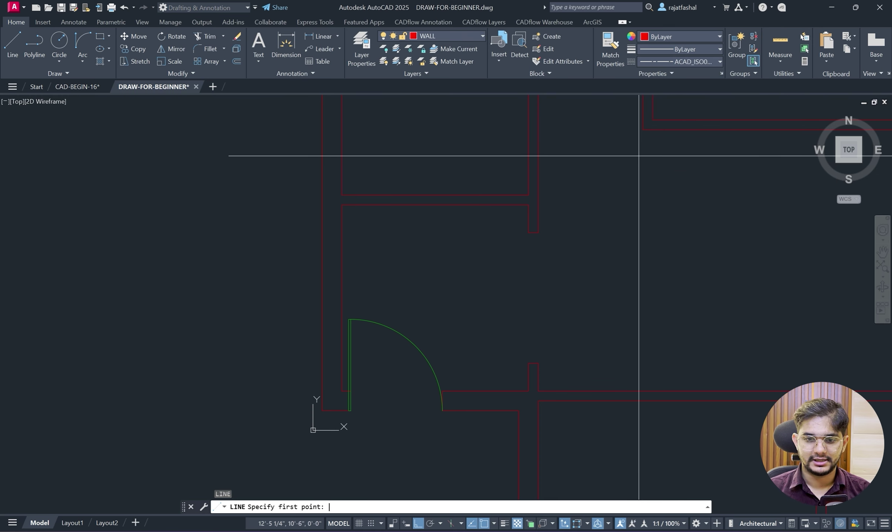
pyautogui.click(529, 233)
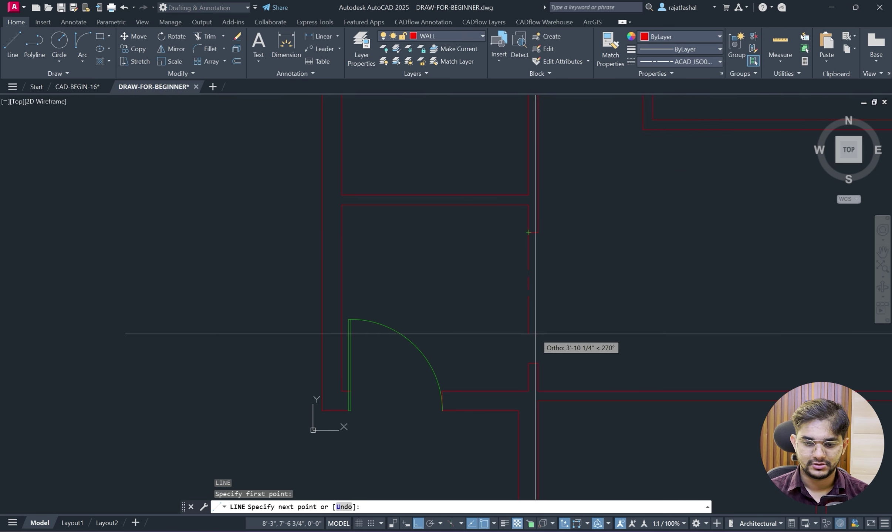
pyautogui.click(534, 361)
pyautogui.press('Escape')
pyautogui.rightClick(635, 227)
pyautogui.click(653, 233)
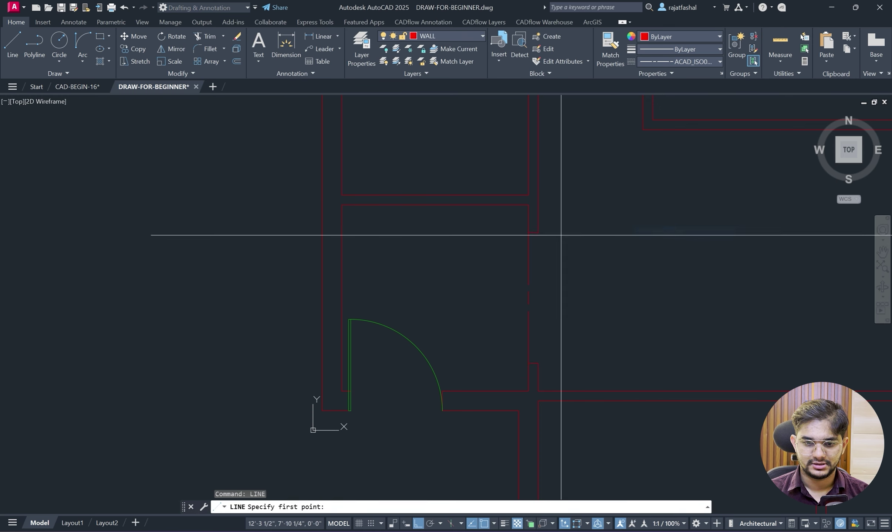
pyautogui.click(538, 233)
pyautogui.click(538, 364)
pyautogui.press('Escape')
# Draw two crossing diagonal lines between opposite corners of the living room and hall opening.
pyautogui.rightClick(600, 242)
pyautogui.click(617, 244)
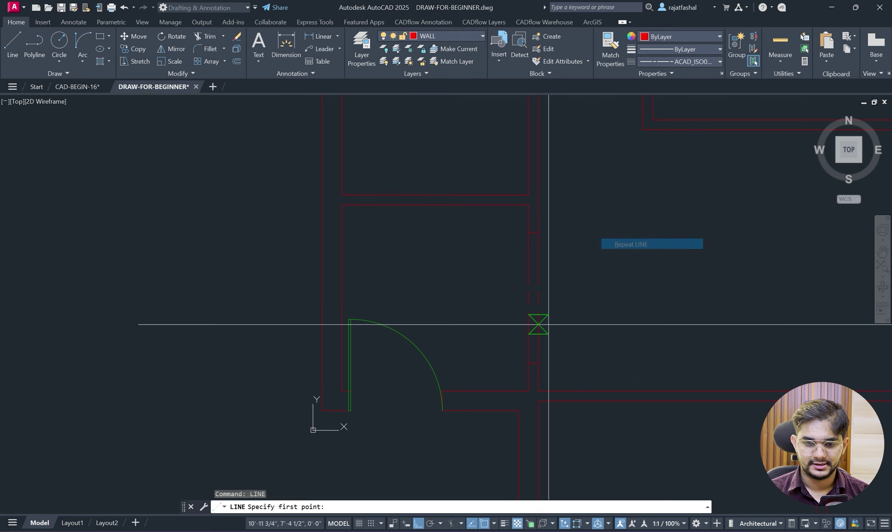
pyautogui.scroll(2, 540, 325)
pyautogui.click(520, 383)
pyautogui.click(535, 174)
pyautogui.press('Escape')
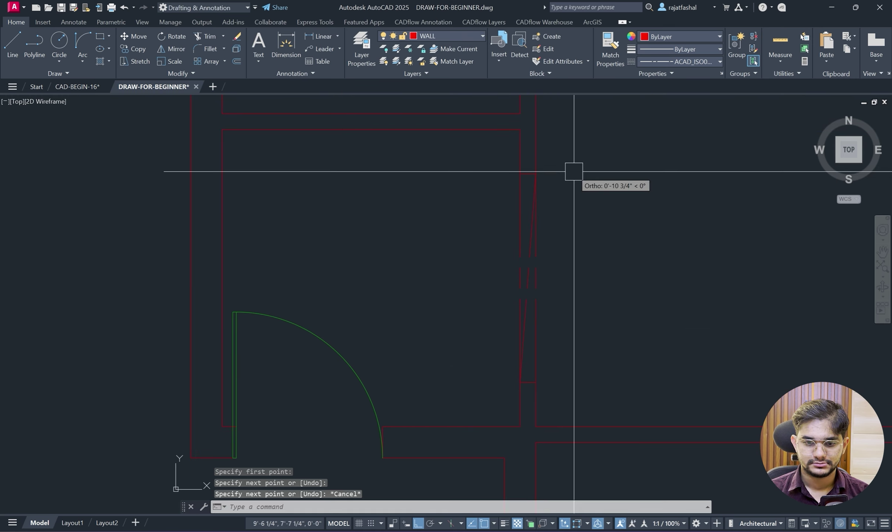
pyautogui.rightClick(574, 172)
pyautogui.click(589, 177)
pyautogui.click(520, 173)
pyautogui.scroll(-2, 533, 377)
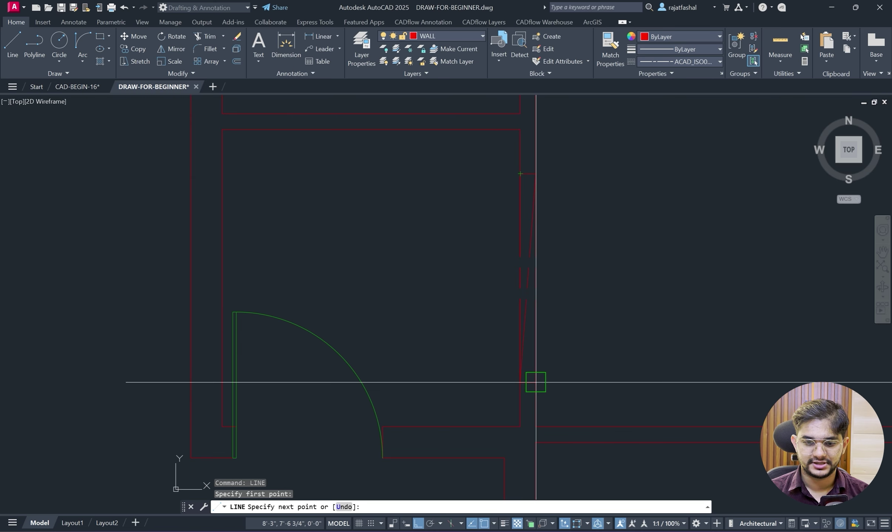
pyautogui.press('Escape')
# Check opening O1 between kitchen/dining and the passage in the reference plan PDF, then return to AutoCAD.
pyautogui.scroll(-3, 657, 281)
pyautogui.moveTo(626, 255); pyautogui.dragTo(549, 307, button='middle')
pyautogui.scroll(2, 631, 233)
pyautogui.moveTo(632, 233); pyautogui.dragTo(559, 249, button='middle')
pyautogui.scroll(-4, 503, 257)
pyautogui.scroll(2, 503, 255)
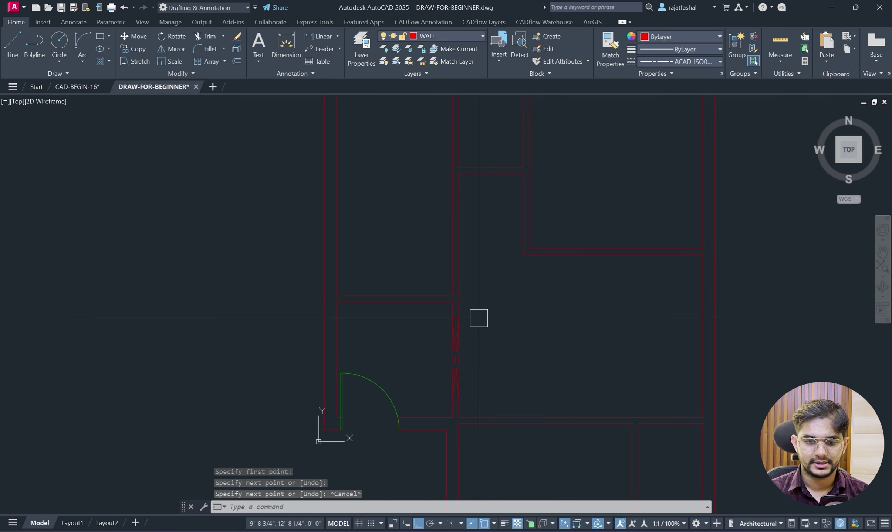
pyautogui.hotkey('alt', 'Tab')
pyautogui.scroll(3, 362, 302)
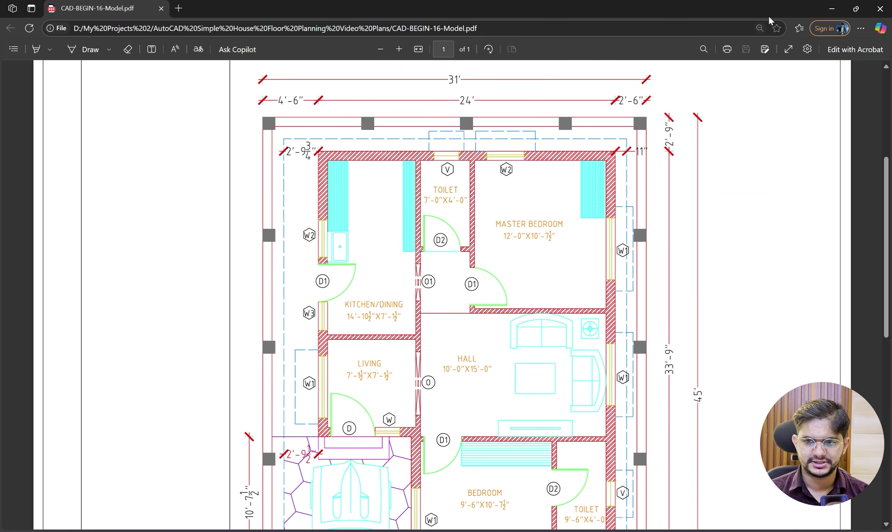
pyautogui.click(831, 8)
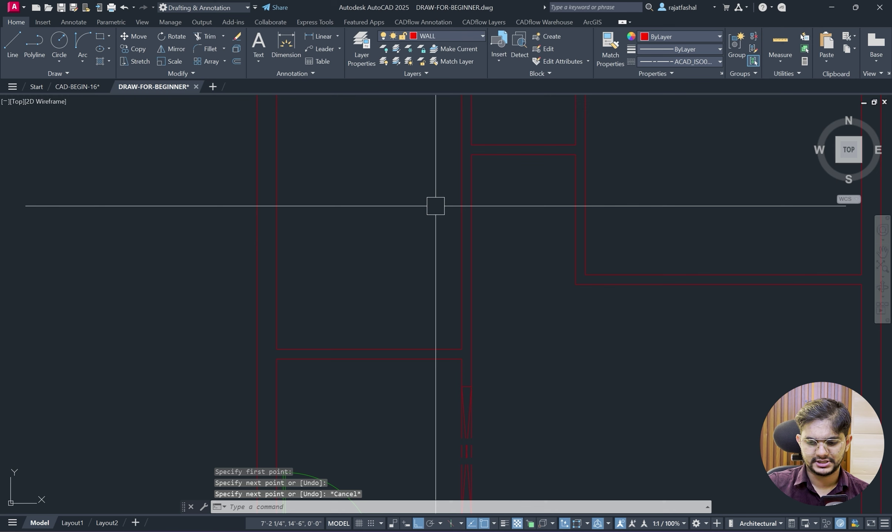
pyautogui.press('Return')
pyautogui.scroll(-3, 469, 215)
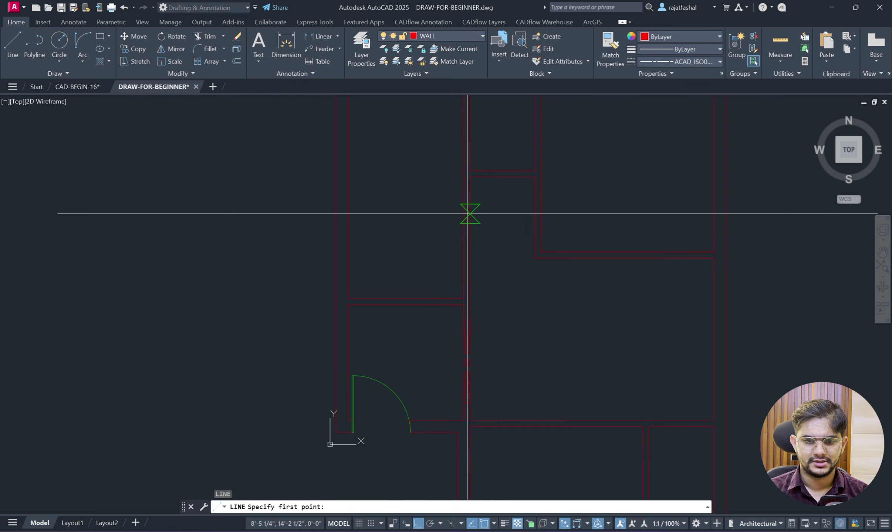
pyautogui.scroll(3, 472, 242)
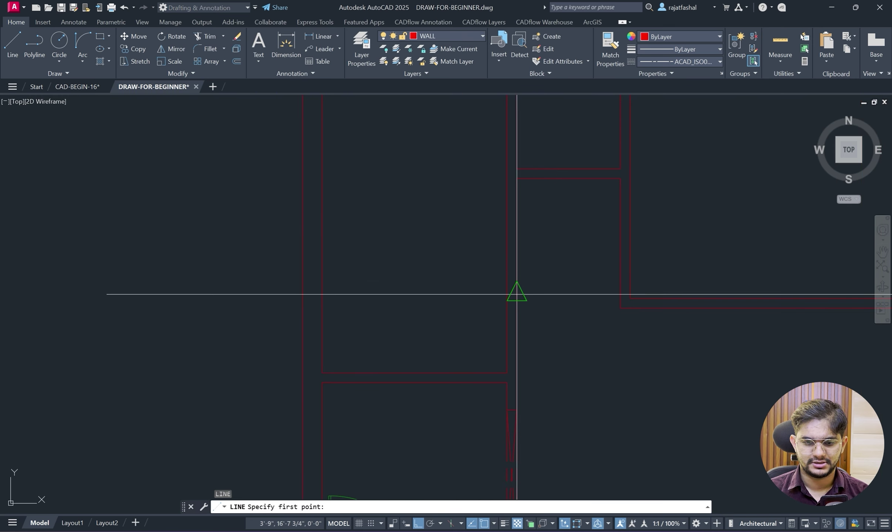
pyautogui.press('Escape')
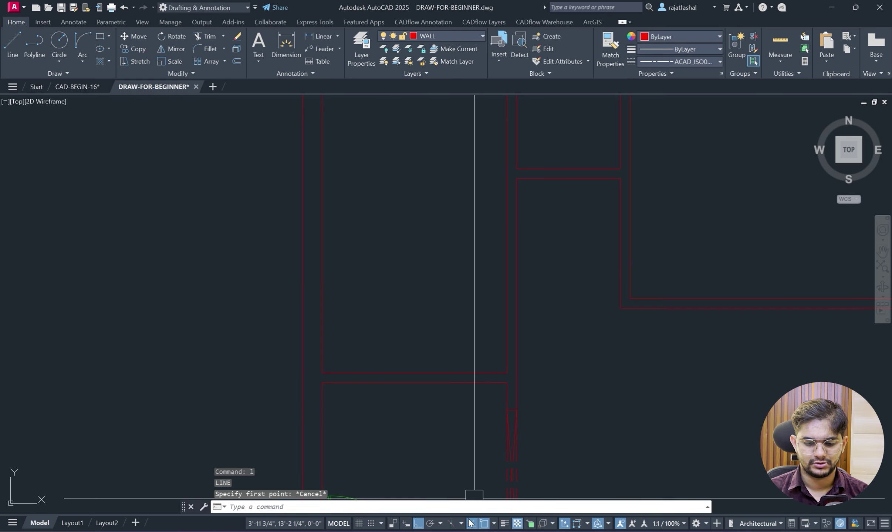
# Recheck opening O1 in the reference plan PDF, and in AutoCAD draw a short line across the kitchen and passage wall just below the toilet.
pyautogui.click(471, 531)
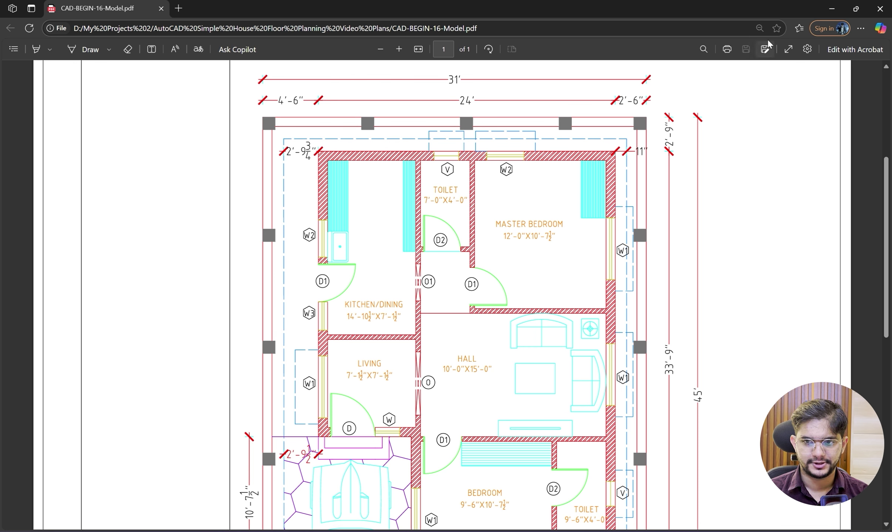
pyautogui.click(831, 9)
pyautogui.rightClick(475, 209)
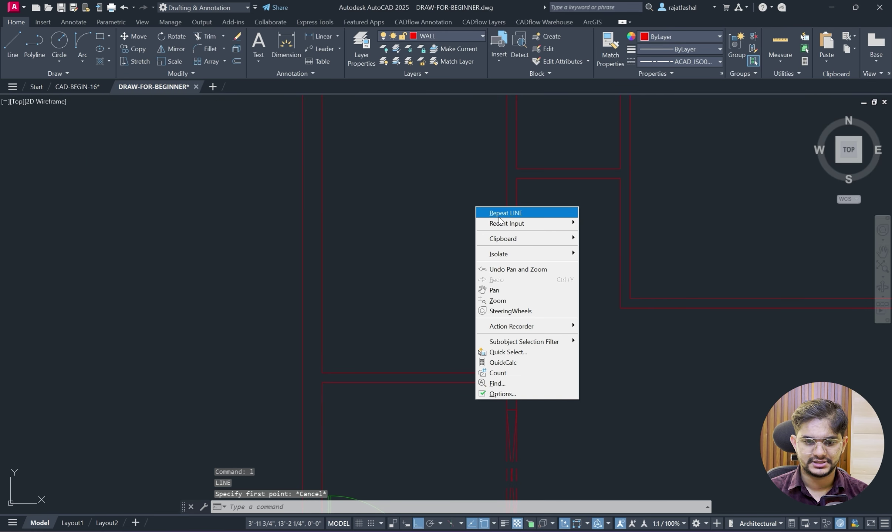
pyautogui.click(496, 212)
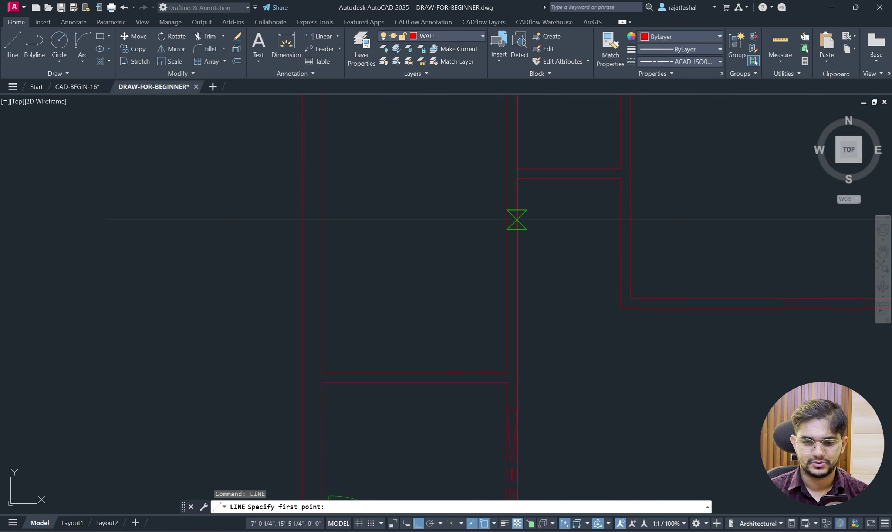
pyautogui.click(517, 220)
pyautogui.press('Escape')
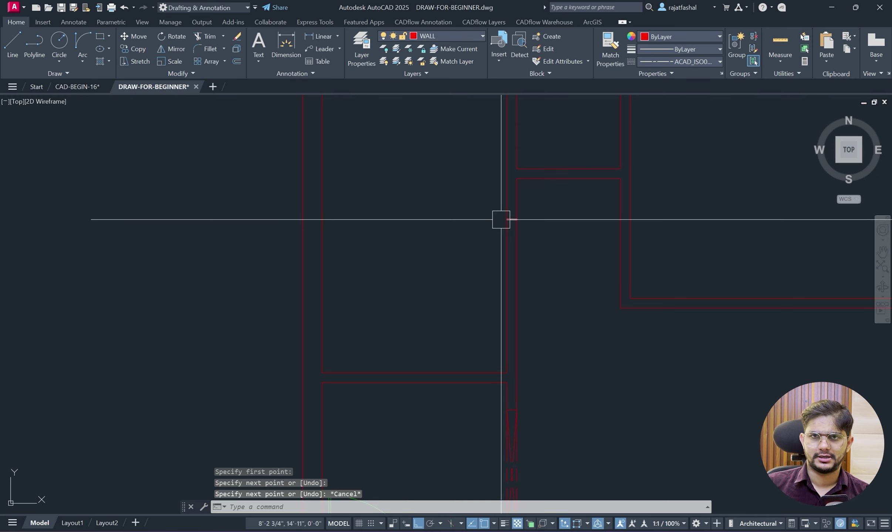
# Offset the short line across the kitchen and passage wall 3' downward.
pyautogui.write('o')
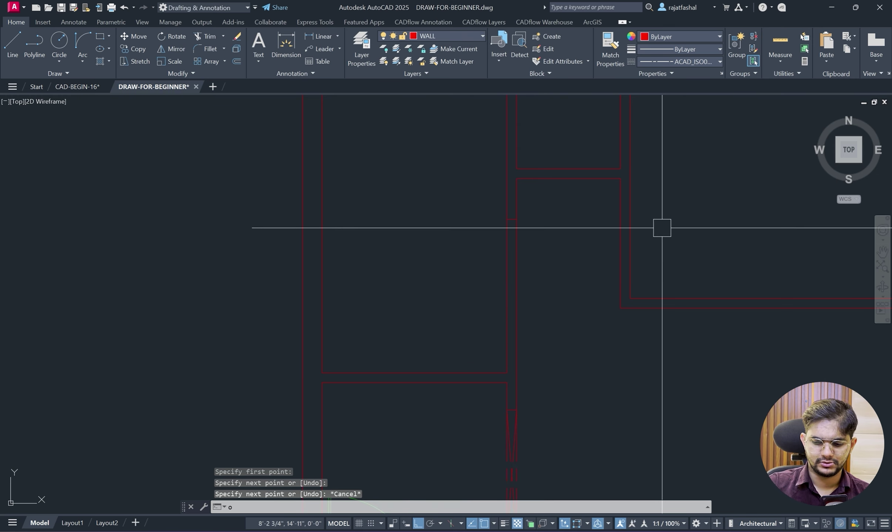
pyautogui.press('Return')
pyautogui.write("3'")
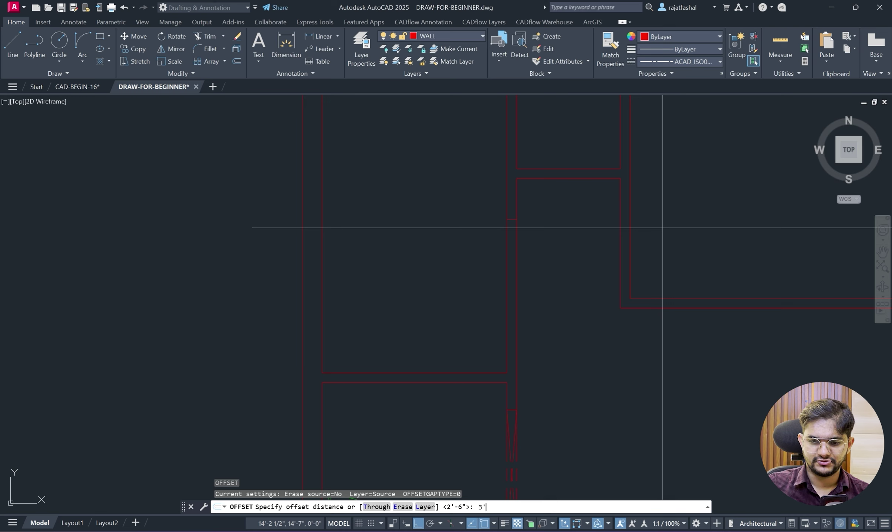
pyautogui.press('Return')
pyautogui.click(513, 220)
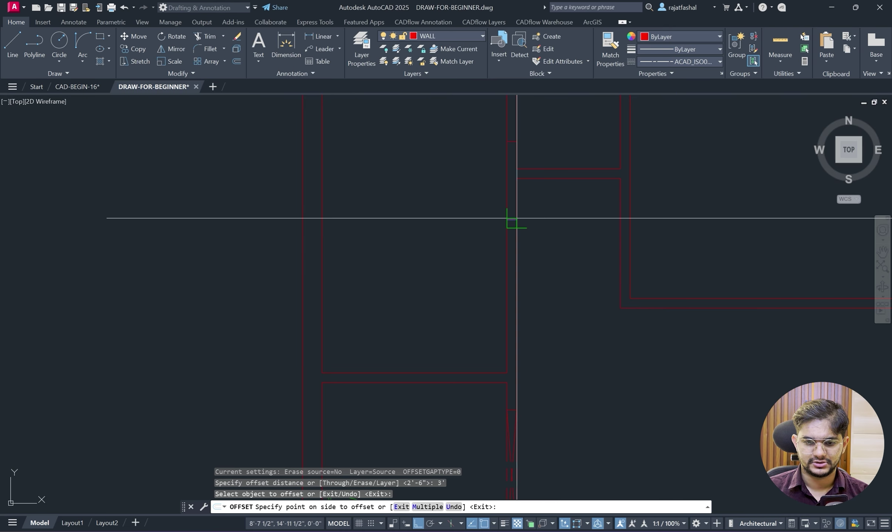
pyautogui.click(550, 307)
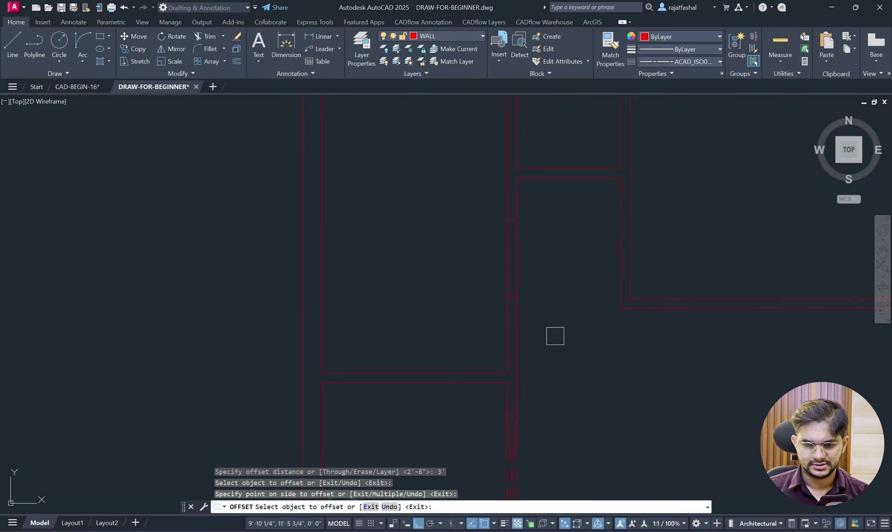
pyautogui.press('Escape')
# Compare opening O1 with the reference plan PDF, and in AutoCAD trim both kitchen and passage wall lines between the two short lines.
pyautogui.hotkey('alt', 'Tab')
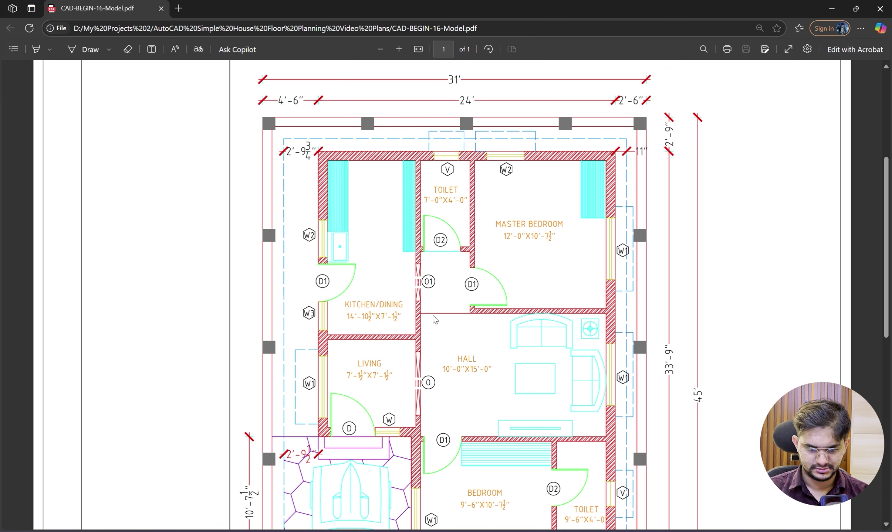
pyautogui.click(831, 8)
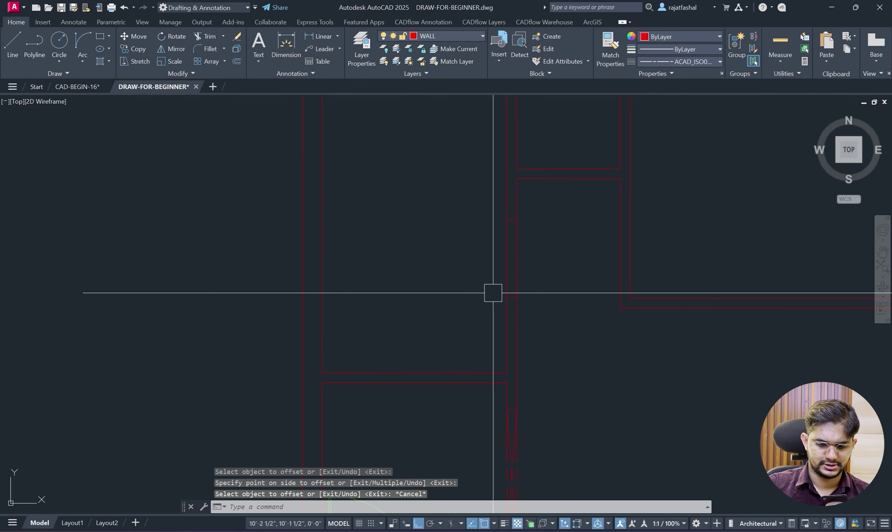
pyautogui.write('tr')
pyautogui.press('Return')
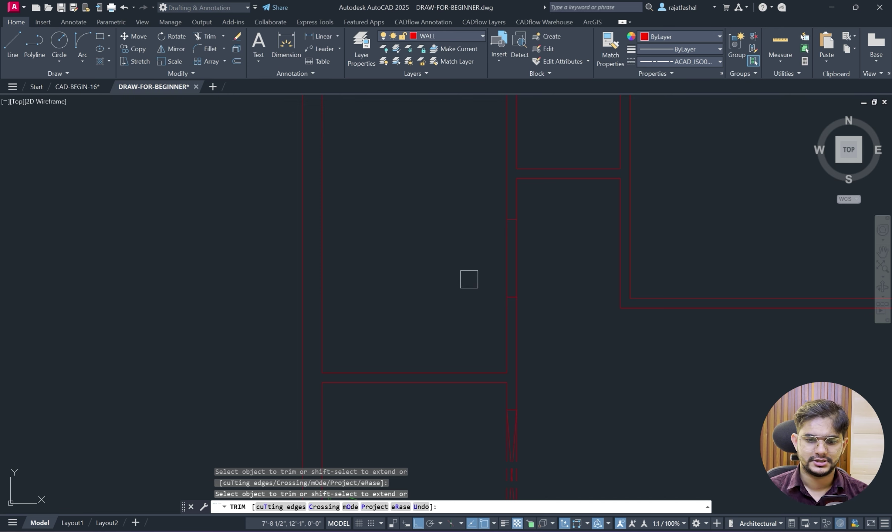
pyautogui.moveTo(470, 277); pyautogui.dragTo(549, 246)
pyautogui.press('Escape')
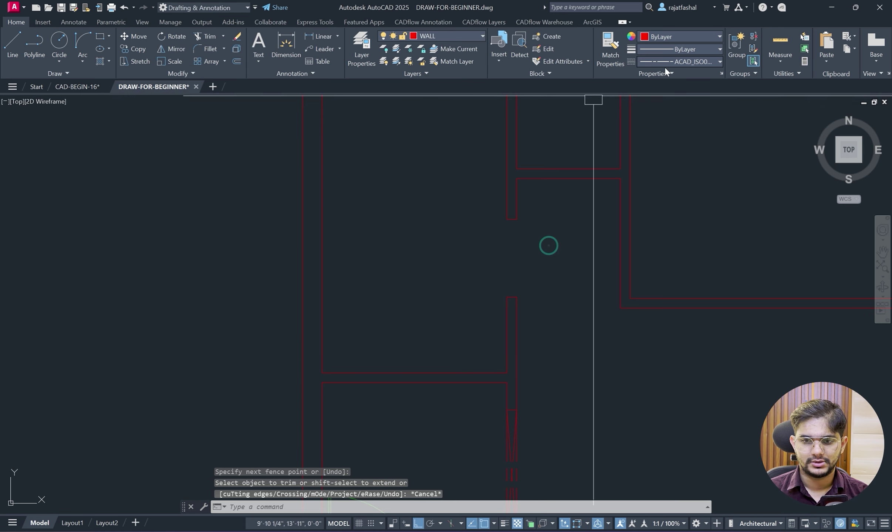
# Draw two lines closing opening O1 between the kitchen and passage, one along each wall face.
pyautogui.write('l')
pyautogui.press('Return')
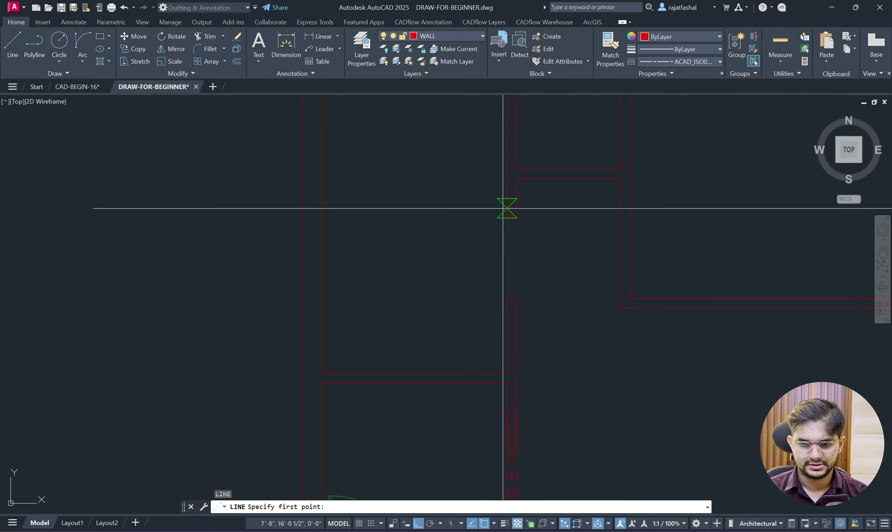
pyautogui.click(506, 219)
pyautogui.click(507, 298)
pyautogui.press('Escape')
pyautogui.rightClick(564, 226)
pyautogui.click(579, 236)
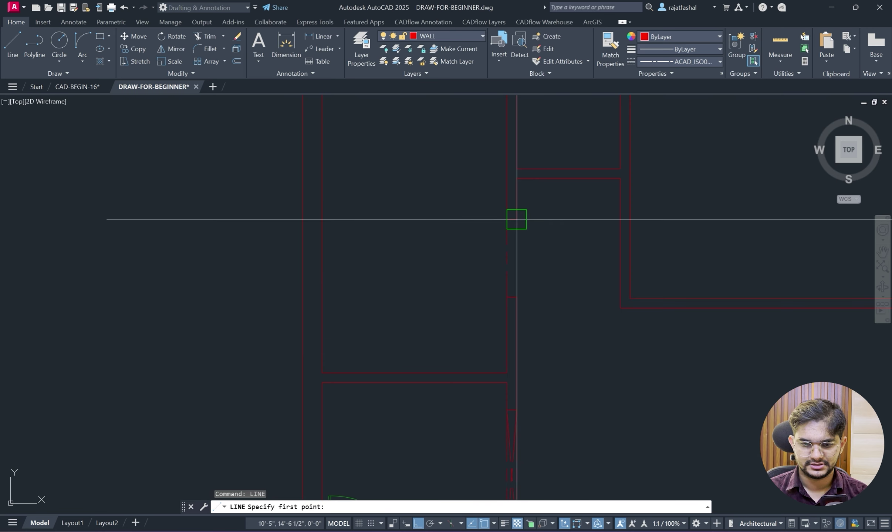
pyautogui.click(516, 219)
pyautogui.click(517, 297)
pyautogui.press('Escape')
# Draw two crossed diagonal lines between the opposite corners of opening O1.
pyautogui.rightClick(563, 249)
pyautogui.click(580, 254)
pyautogui.scroll(4, 516, 273)
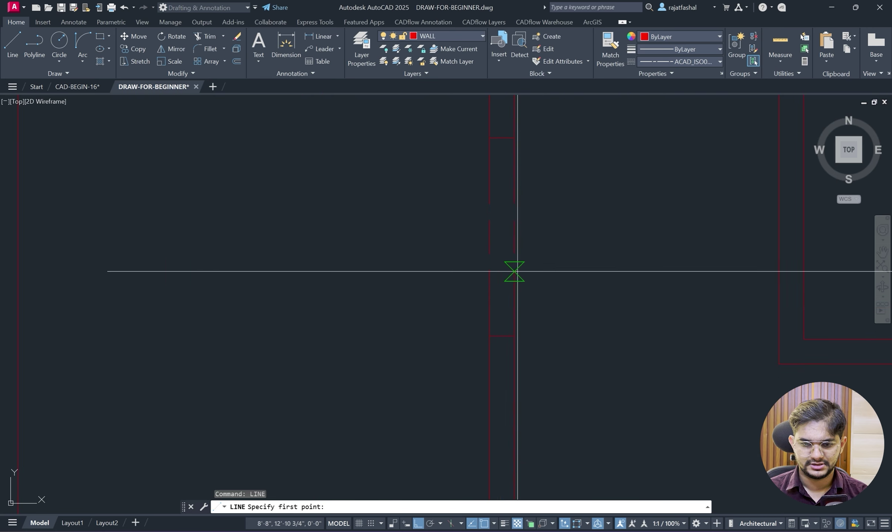
pyautogui.click(489, 336)
pyautogui.click(514, 139)
pyautogui.press('Escape')
pyautogui.rightClick(547, 145)
pyautogui.click(562, 151)
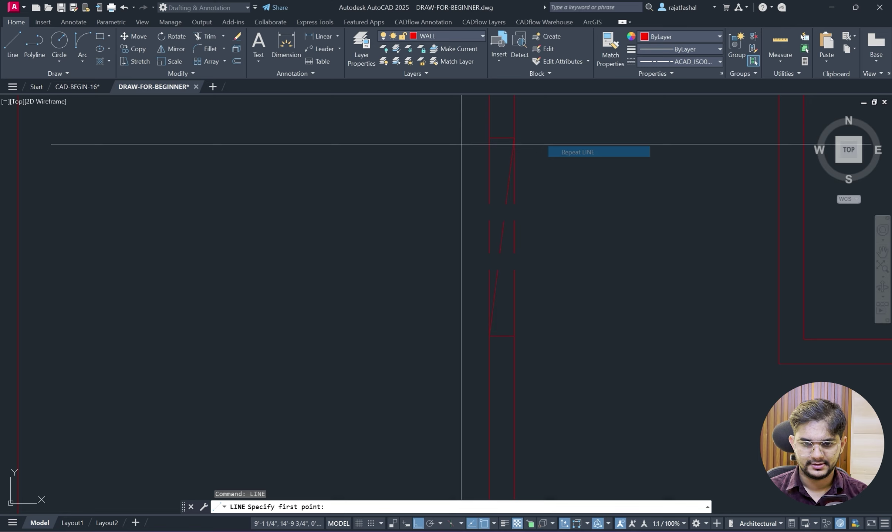
pyautogui.click(489, 137)
pyautogui.click(514, 335)
pyautogui.press('Escape')
pyautogui.scroll(-5, 579, 295)
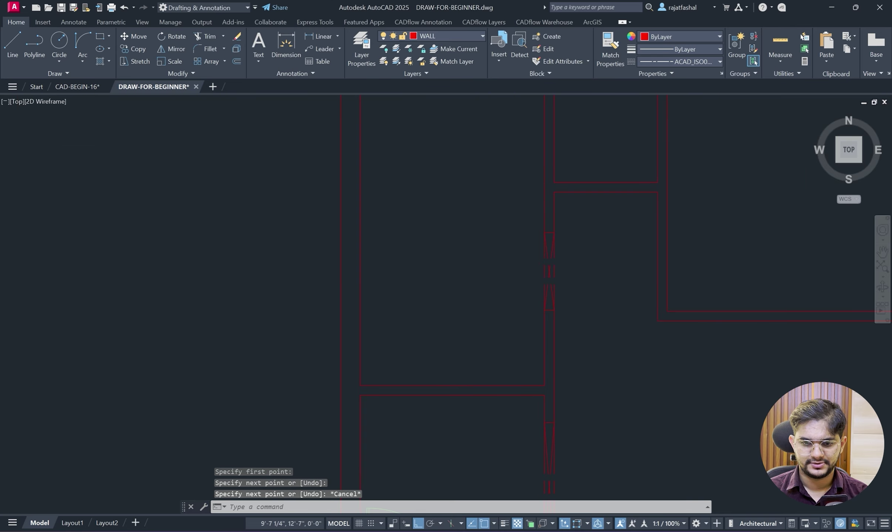
pyautogui.scroll(5, 484, 281)
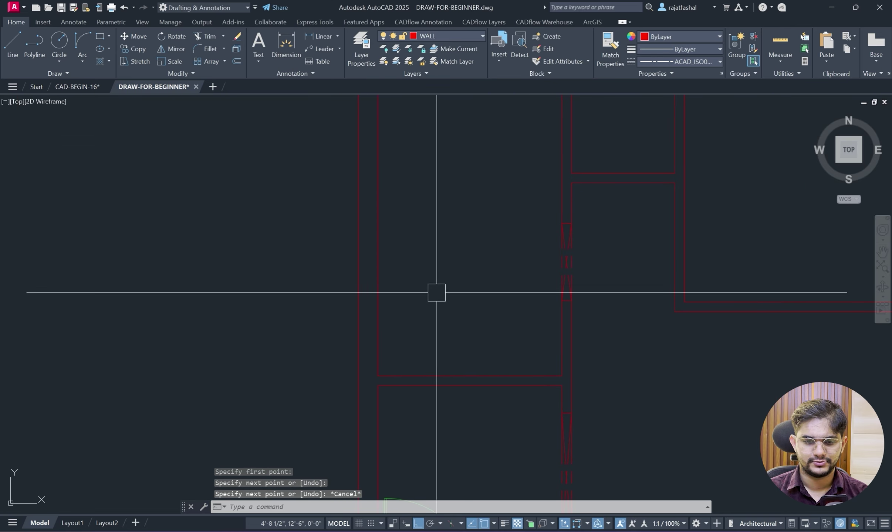
# Check the doors in the reference plan PDF, then return to AutoCAD and make DOOR the current layer.
pyautogui.hotkey('alt', 'Tab')
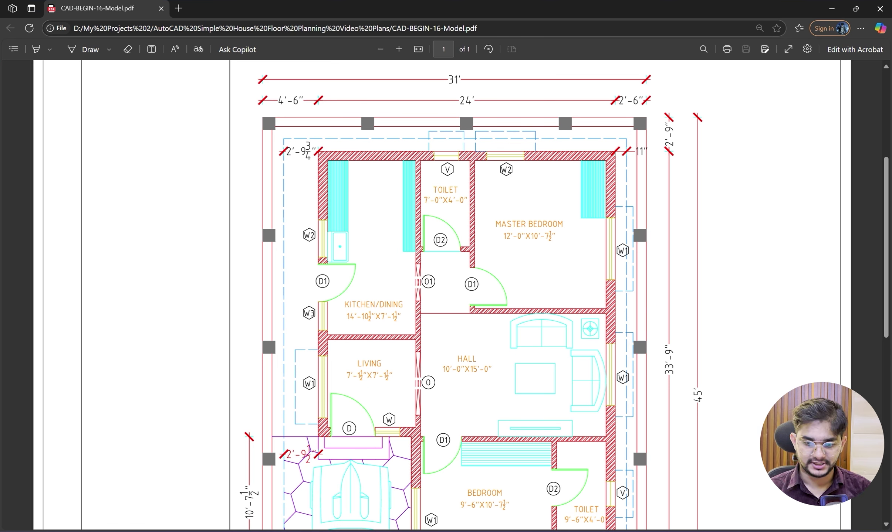
pyautogui.hotkey('alt', 'Tab')
pyautogui.press('Escape')
pyautogui.click(433, 36)
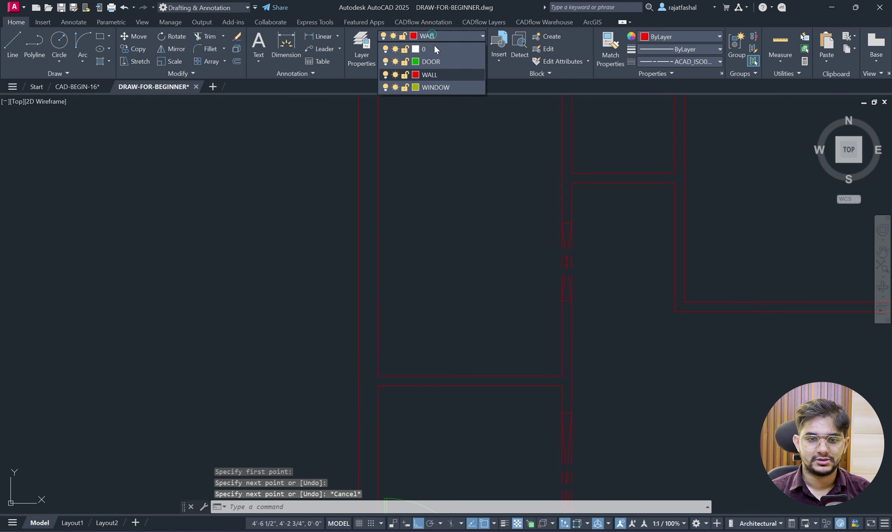
pyautogui.click(437, 71)
# Start a line for the D1 door near the kitchen's lower-left inner corner.
pyautogui.rightClick(442, 174)
pyautogui.moveTo(475, 196)
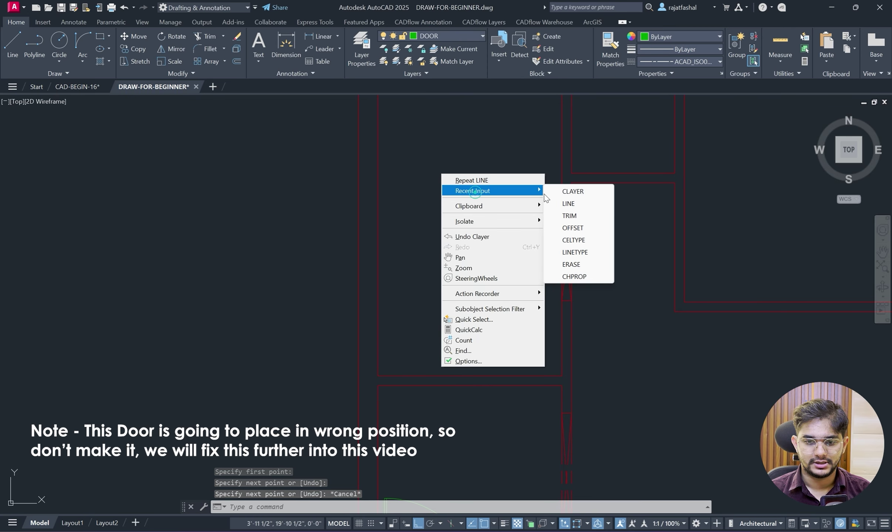
pyautogui.click(574, 204)
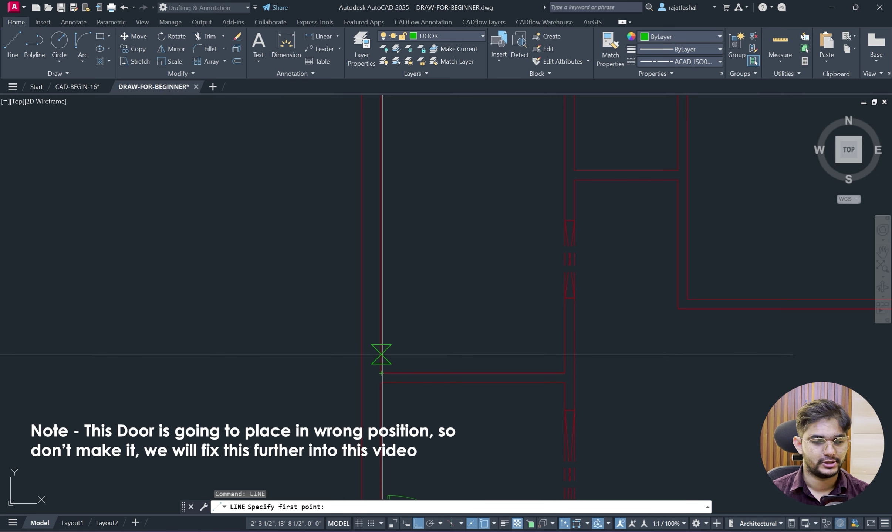
pyautogui.scroll(2, 392, 355)
pyautogui.click(411, 325)
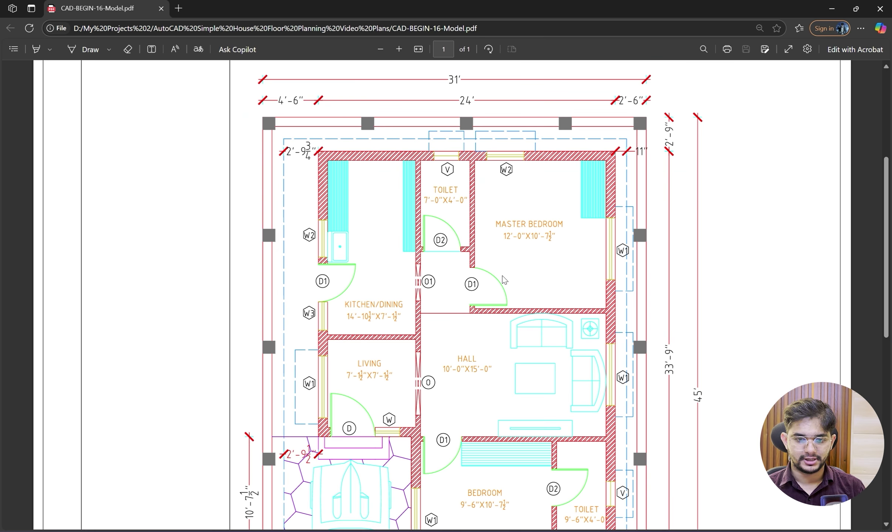
# Review the door positions in the reference plan PDF, then return to AutoCAD.
pyautogui.scroll(-4, 507, 262)
pyautogui.scroll(4, 459, 290)
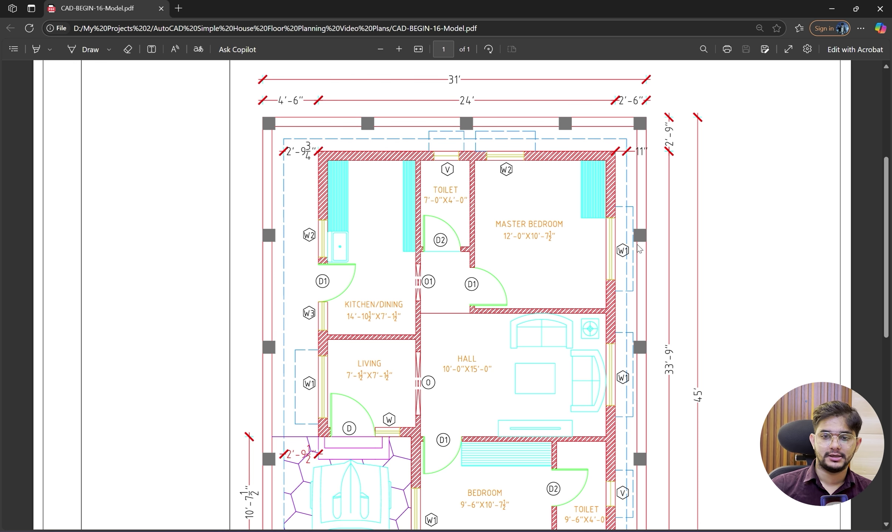
pyautogui.click(832, 9)
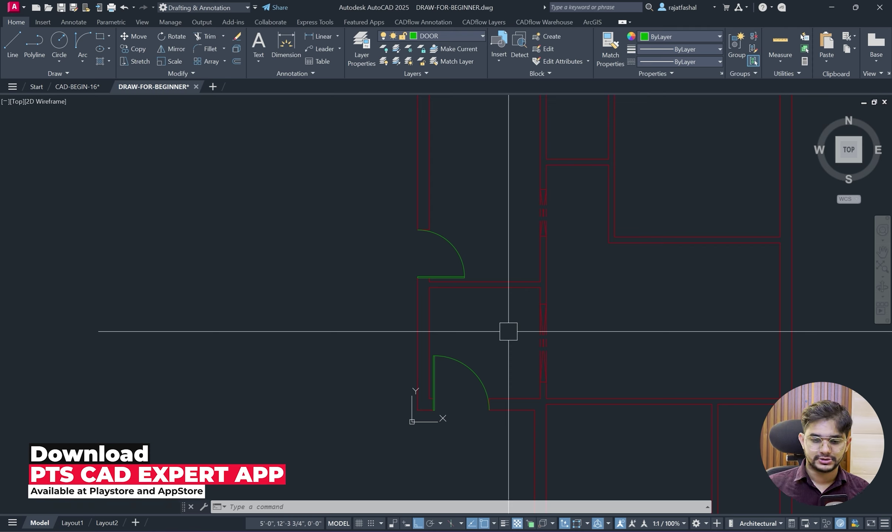
# Start a block definition named D1 with its base point at the lower outer-wall corner of the kitchen door leaf.
pyautogui.scroll(2, 510, 328)
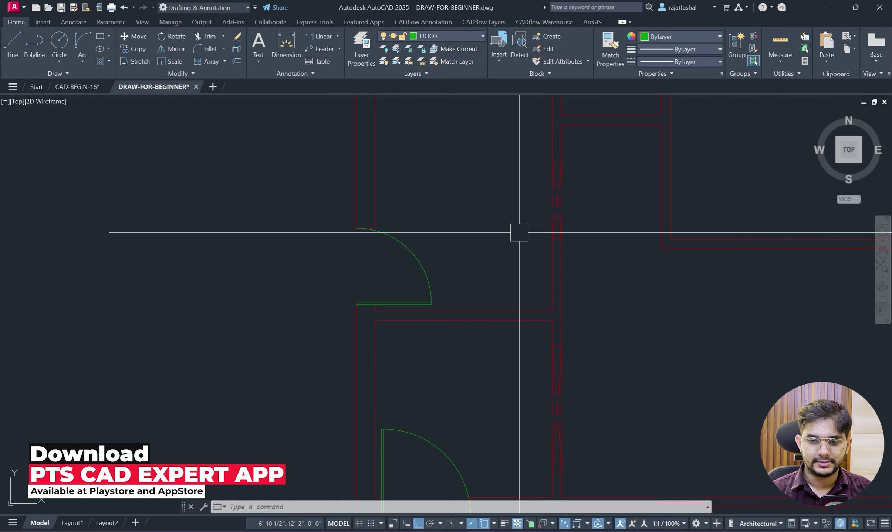
pyautogui.moveTo(518, 232); pyautogui.dragTo(463, 266, button='middle')
pyautogui.scroll(4, 378, 319)
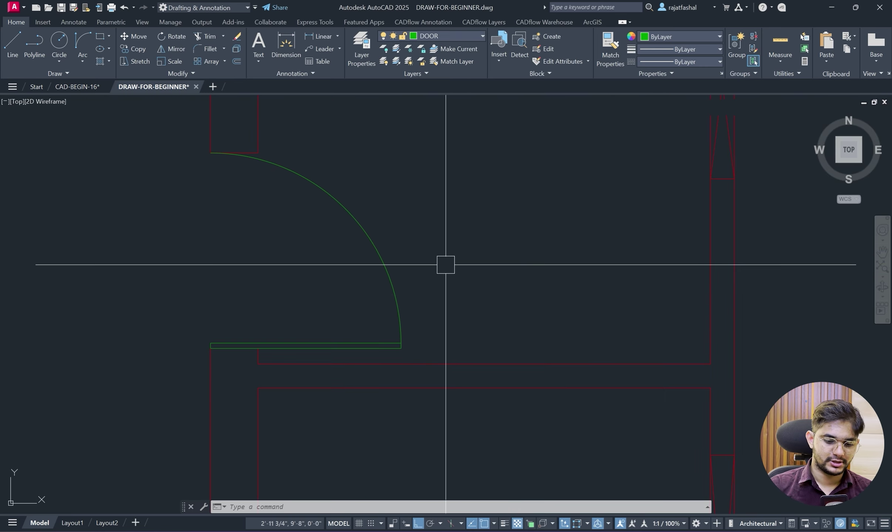
pyautogui.write('b')
pyautogui.press('Return')
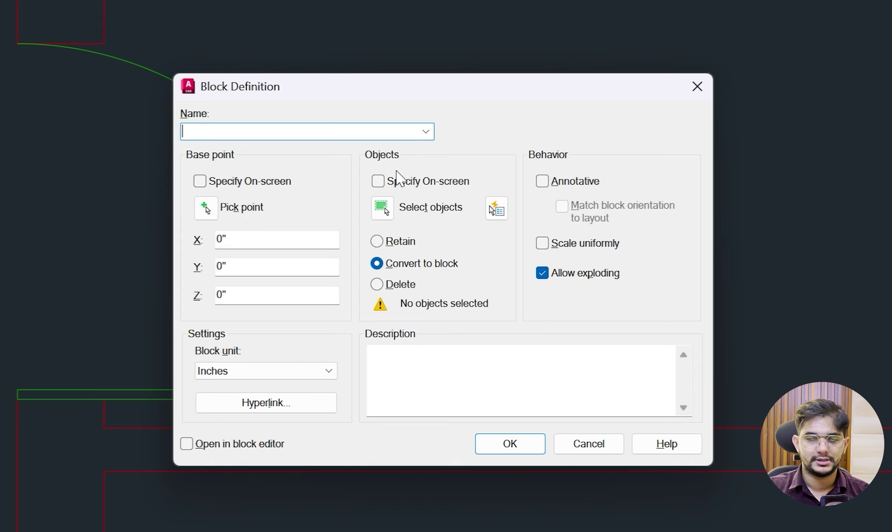
pyautogui.write('D1')
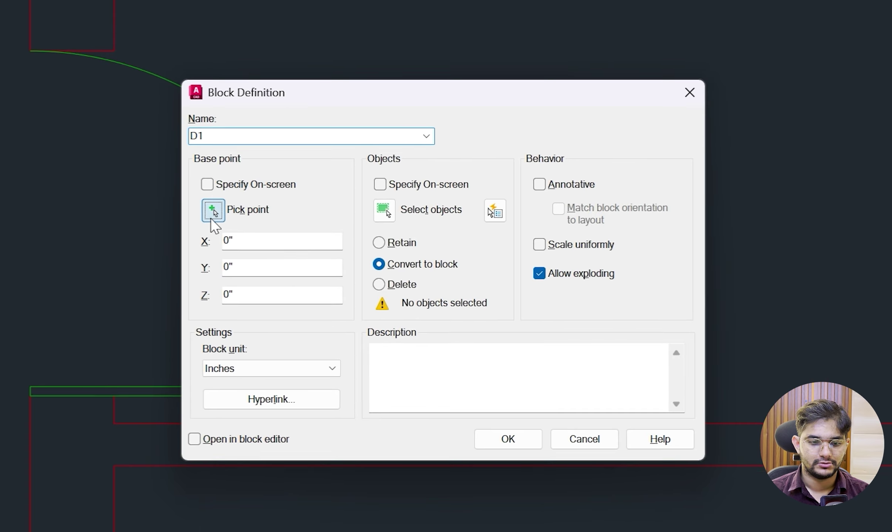
pyautogui.click(211, 219)
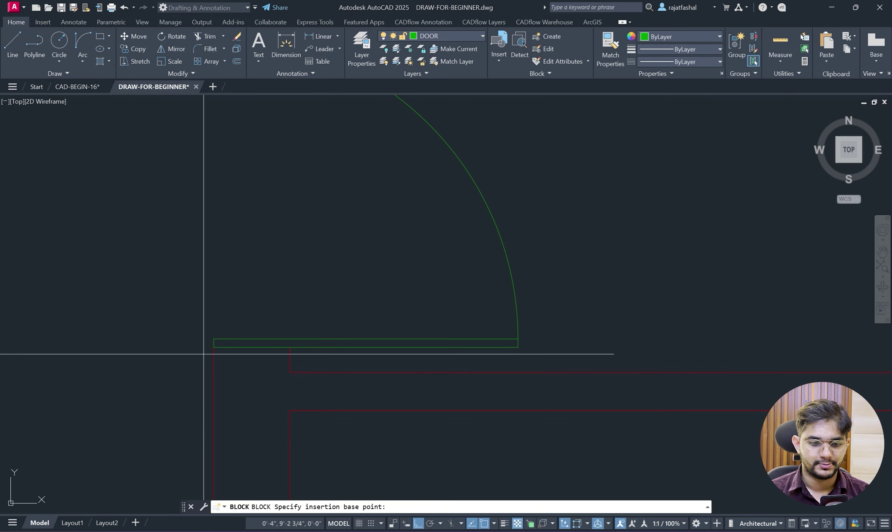
pyautogui.scroll(2, 58, 371)
pyautogui.click(58, 371)
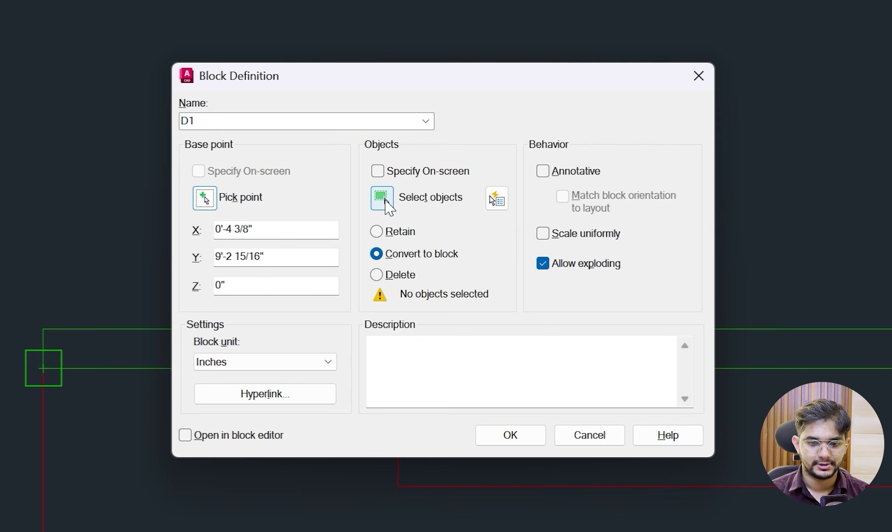
# Select the kitchen door's arc and all its leaf lines as the D1 block's objects and create the block.
pyautogui.click(384, 200)
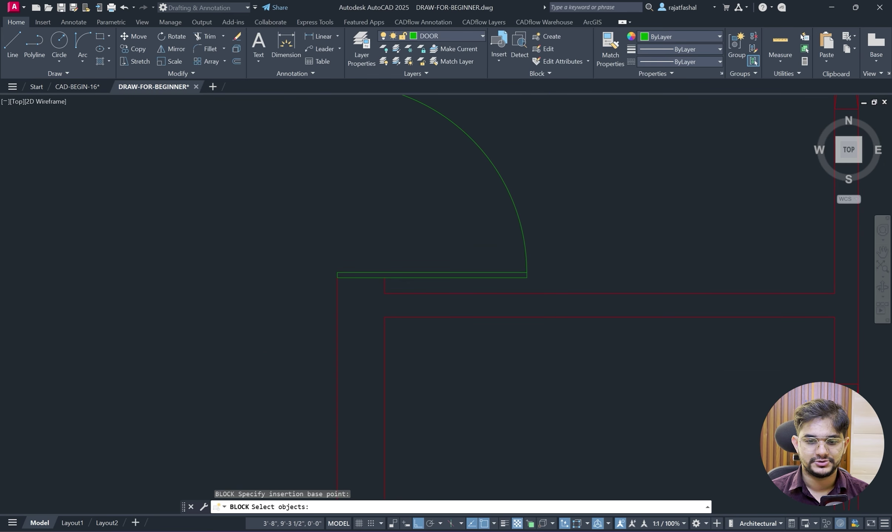
pyautogui.scroll(2, 545, 277)
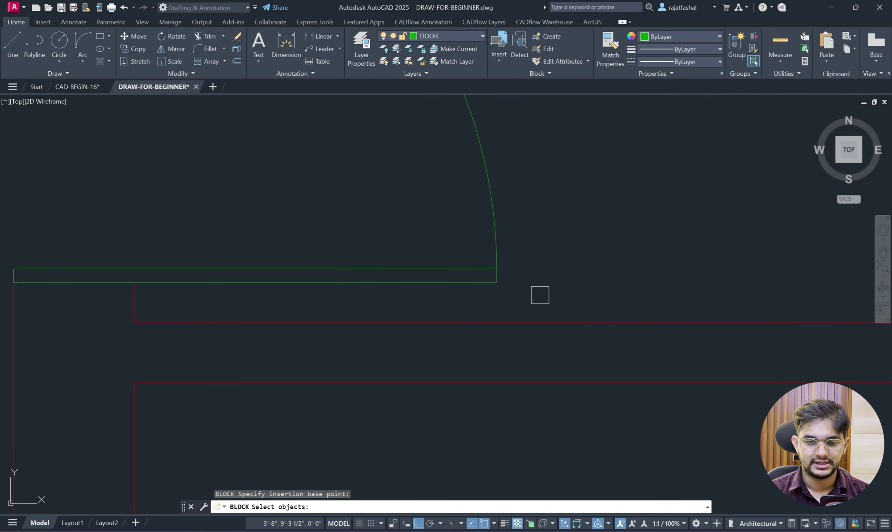
pyautogui.click(540, 296)
pyautogui.click(442, 189)
pyautogui.scroll(-2, 415, 172)
pyautogui.moveTo(414, 170); pyautogui.dragTo(428, 263, button='middle')
pyautogui.scroll(-2, 426, 224)
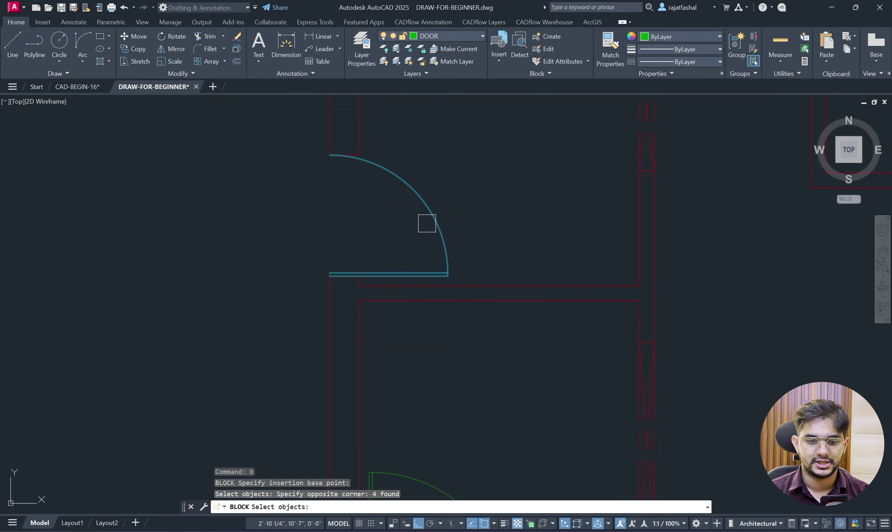
pyautogui.scroll(8, 334, 275)
pyautogui.click(308, 328)
pyautogui.scroll(-5, 369, 180)
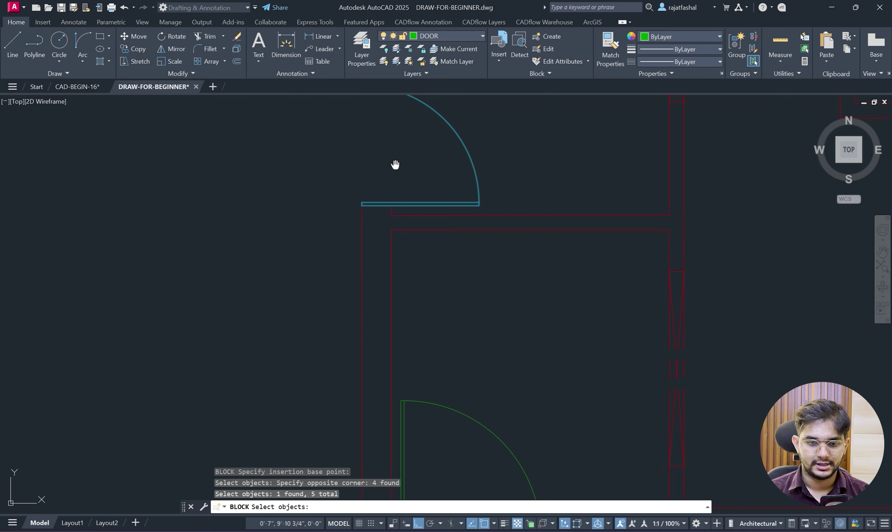
pyautogui.scroll(3, 383, 228)
pyautogui.press('Return')
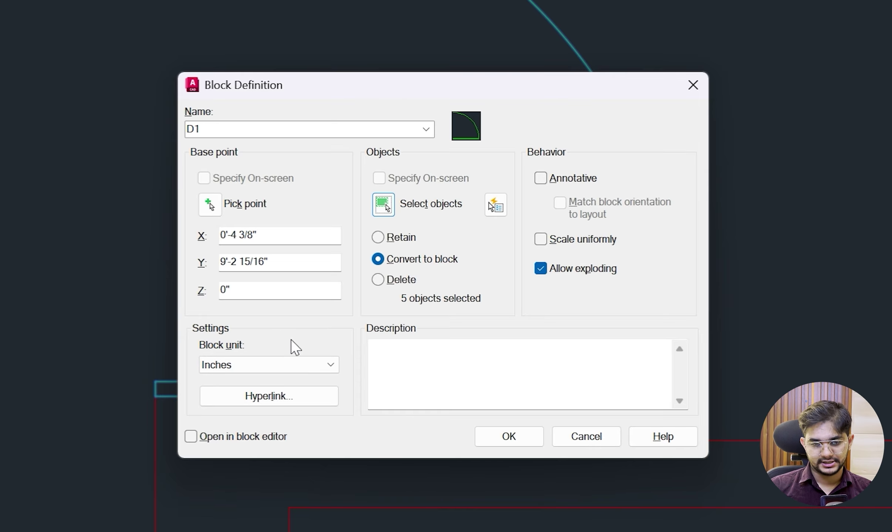
pyautogui.click(517, 435)
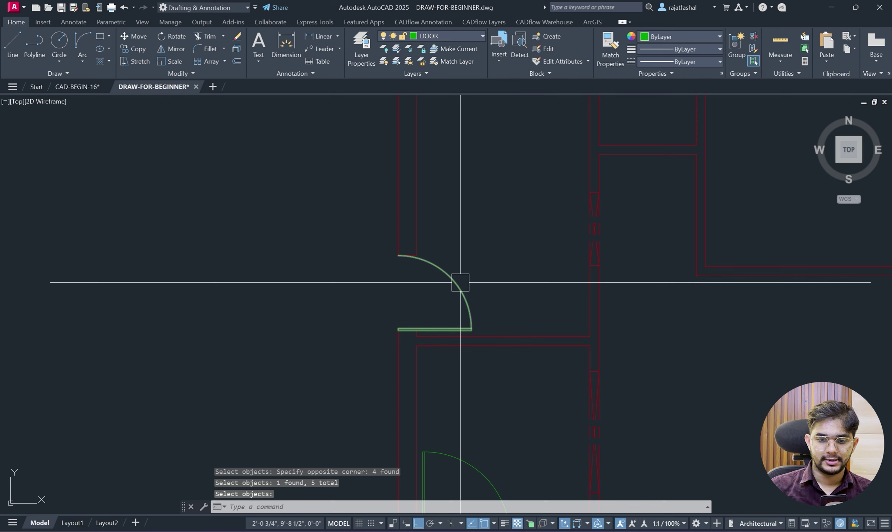
# Start the Insert command to show the recent blocks and bring the master bedroom into view.
pyautogui.moveTo(460, 283); pyautogui.dragTo(398, 294, button='middle')
pyautogui.scroll(-2, 615, 313)
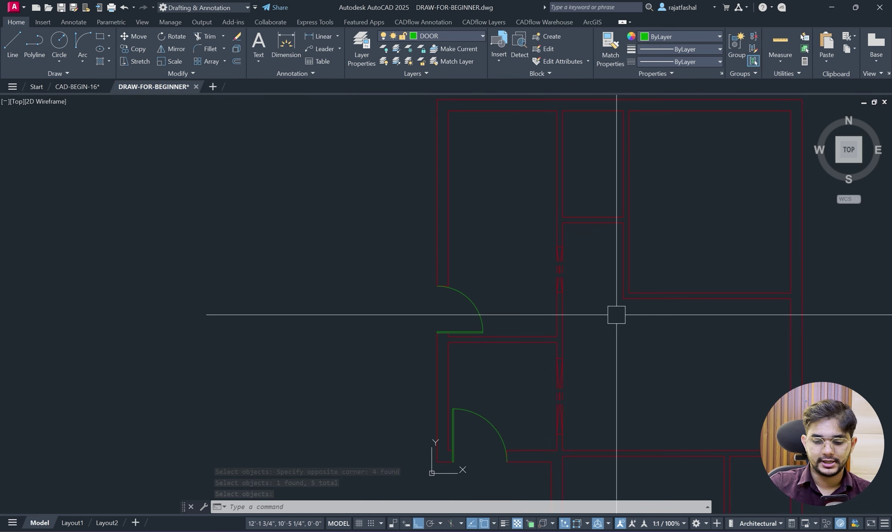
pyautogui.write('i')
pyautogui.press('Return')
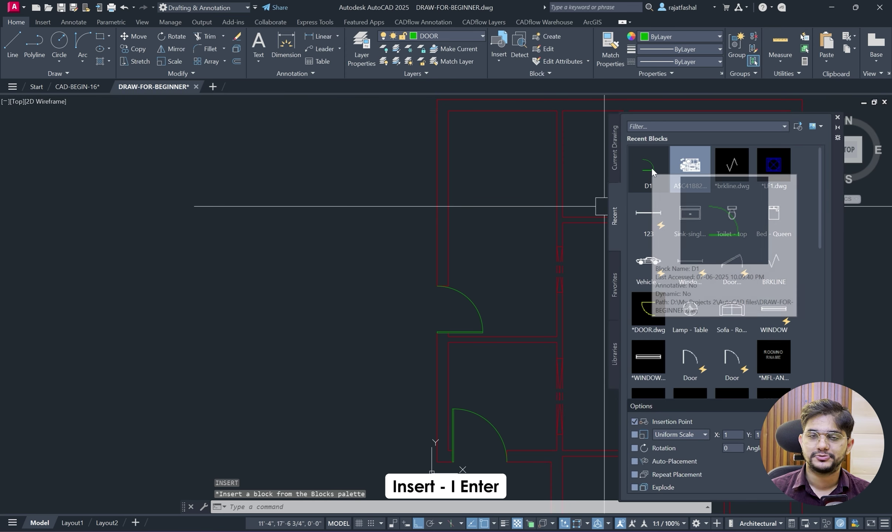
pyautogui.moveTo(537, 178); pyautogui.dragTo(383, 193, button='middle')
pyautogui.click(642, 173)
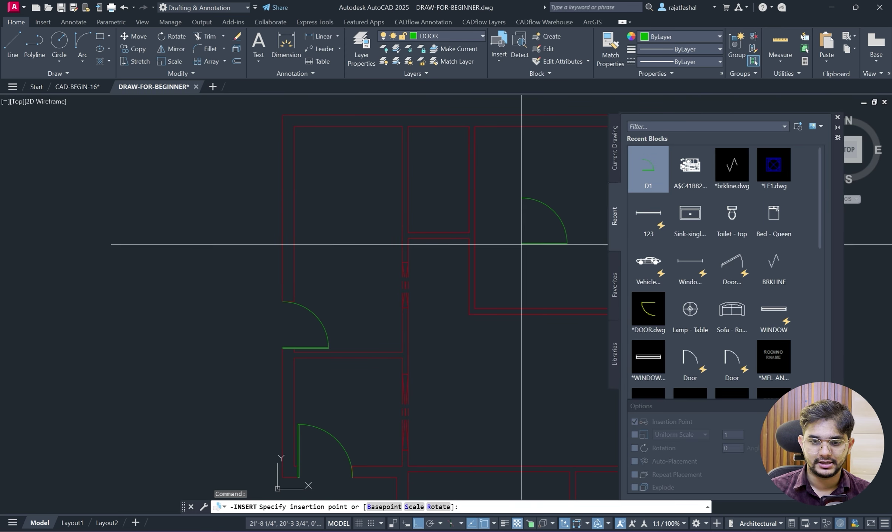
pyautogui.scroll(2, 492, 289)
pyautogui.moveTo(516, 285); pyautogui.dragTo(415, 296, button='middle')
pyautogui.scroll(-2, 409, 295)
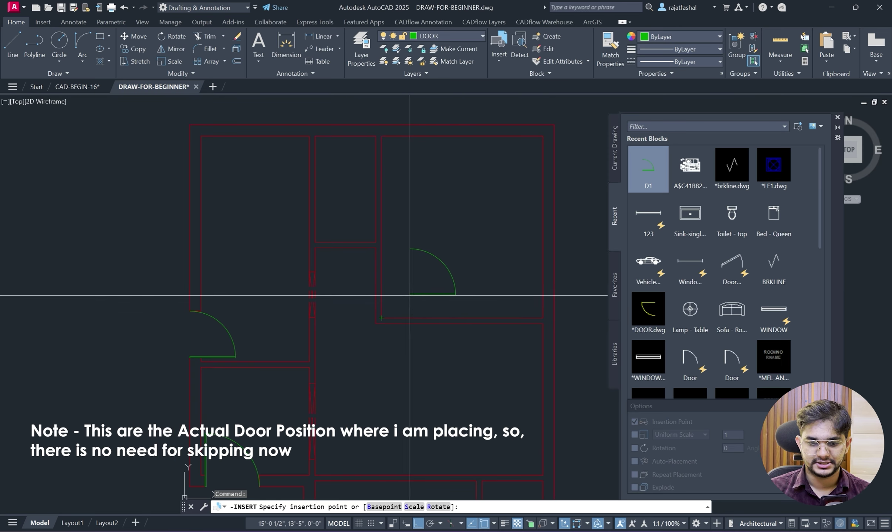
pyautogui.scroll(2, 386, 298)
pyautogui.press('Escape')
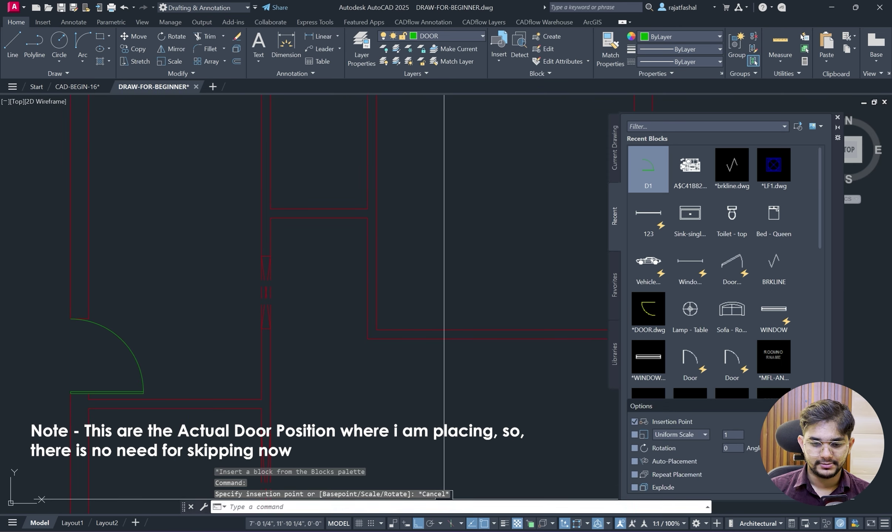
# Compare the kitchen door D1's position in the drawing with the reference plan PDF.
pyautogui.hotkey('alt', 'Tab')
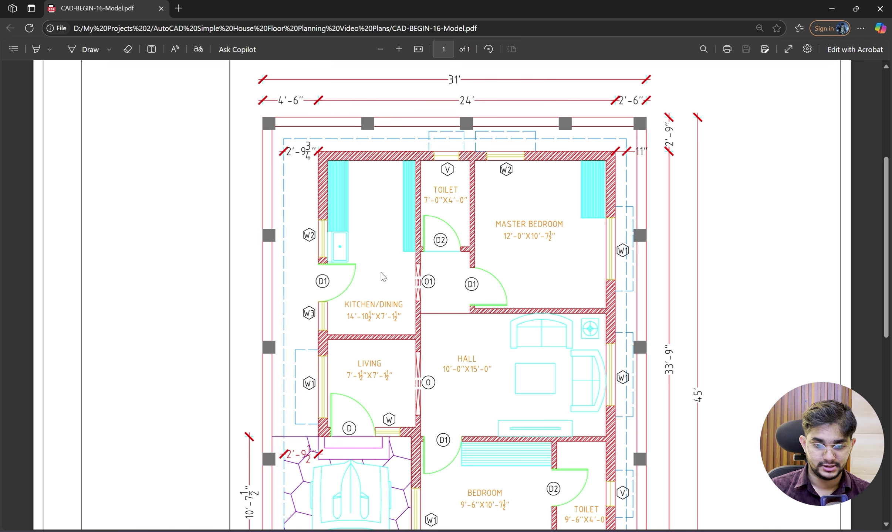
pyautogui.click(825, 1)
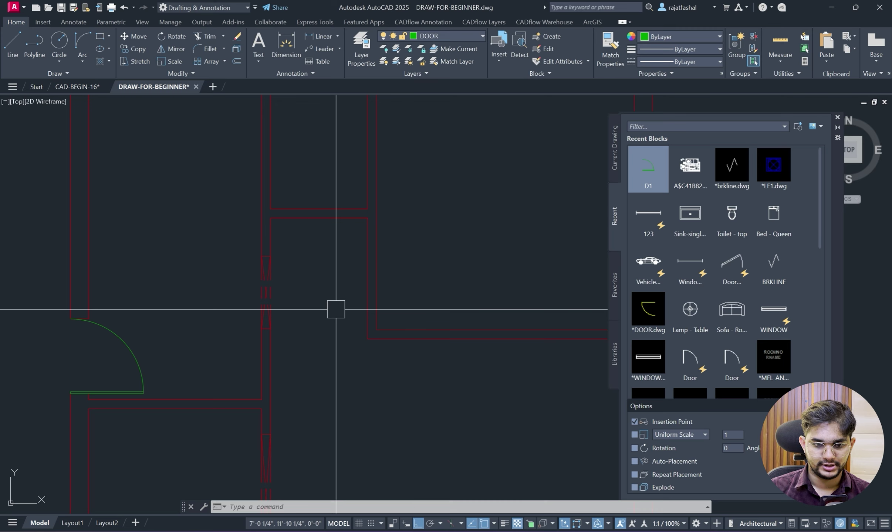
pyautogui.scroll(-2, 337, 309)
pyautogui.moveTo(337, 309); pyautogui.dragTo(459, 265, button='middle')
pyautogui.scroll(4, 333, 307)
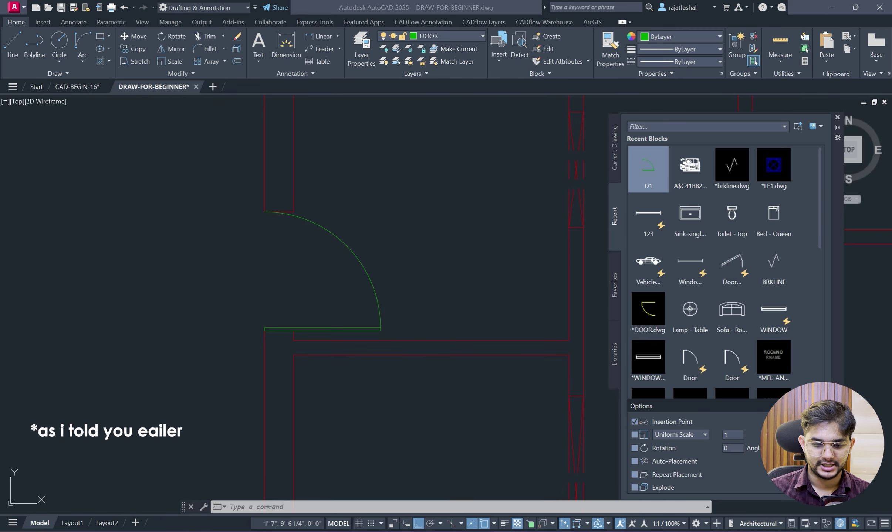
pyautogui.hotkey('alt', 'Tab')
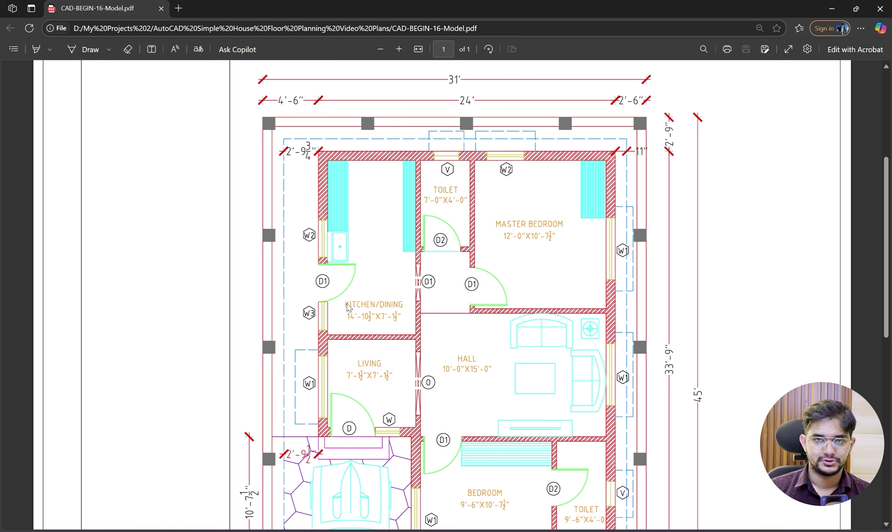
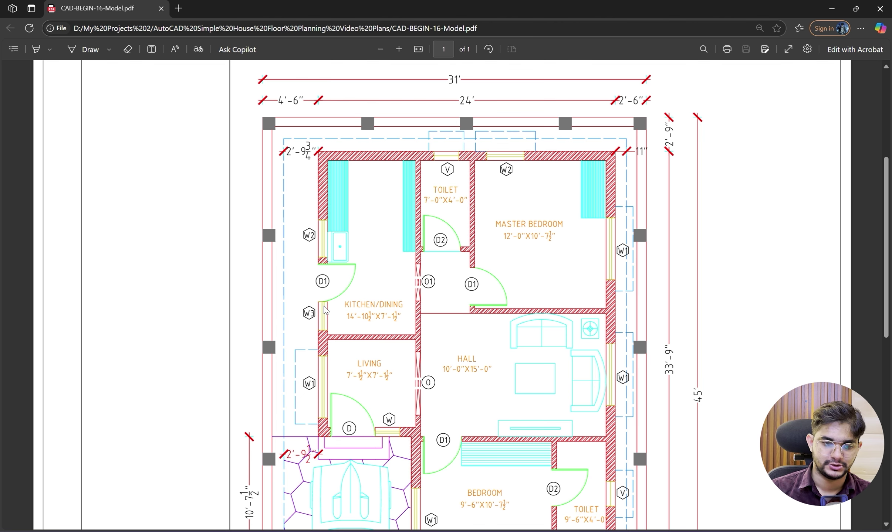
# Back in AutoCAD, mirror the kitchen door D1 block about a horizontal line through its arc's upper end and erase the original.
pyautogui.click(830, 6)
pyautogui.scroll(-2, 314, 312)
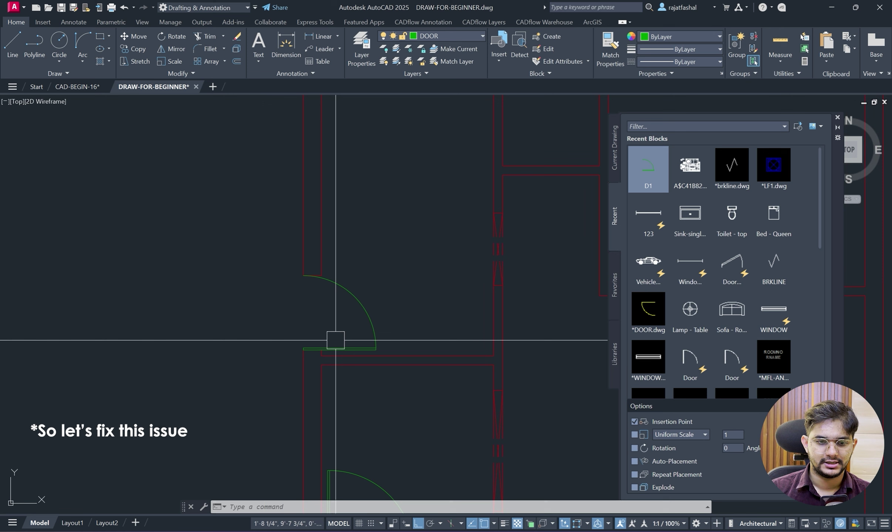
pyautogui.moveTo(412, 305); pyautogui.dragTo(325, 323)
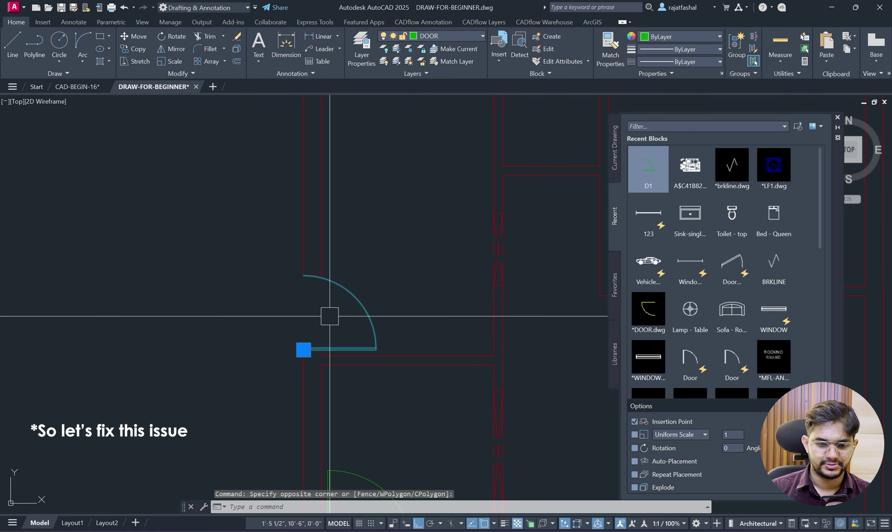
pyautogui.write('mi')
pyautogui.press('Return')
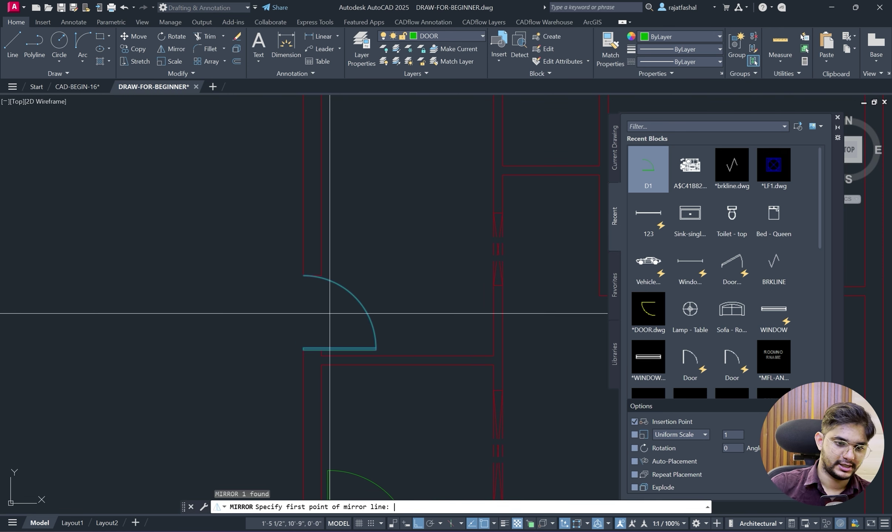
pyautogui.click(303, 275)
pyautogui.click(419, 278)
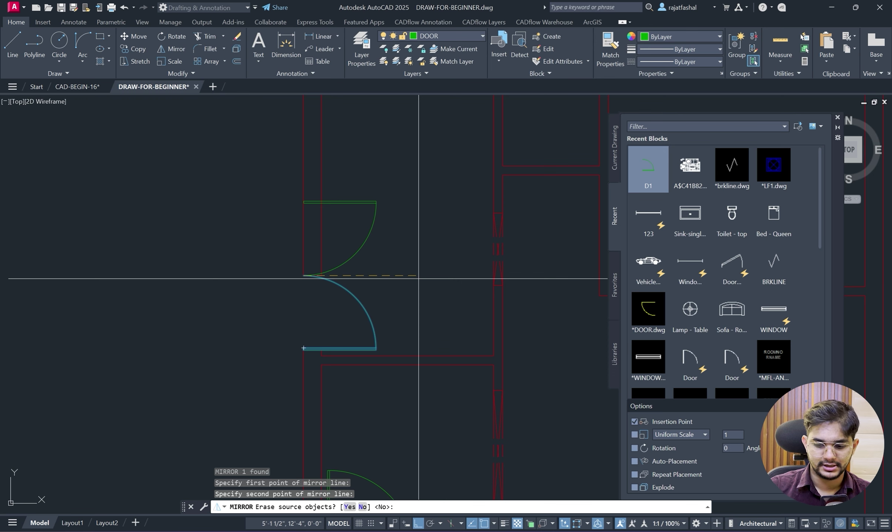
pyautogui.press('Return')
pyautogui.click(353, 286)
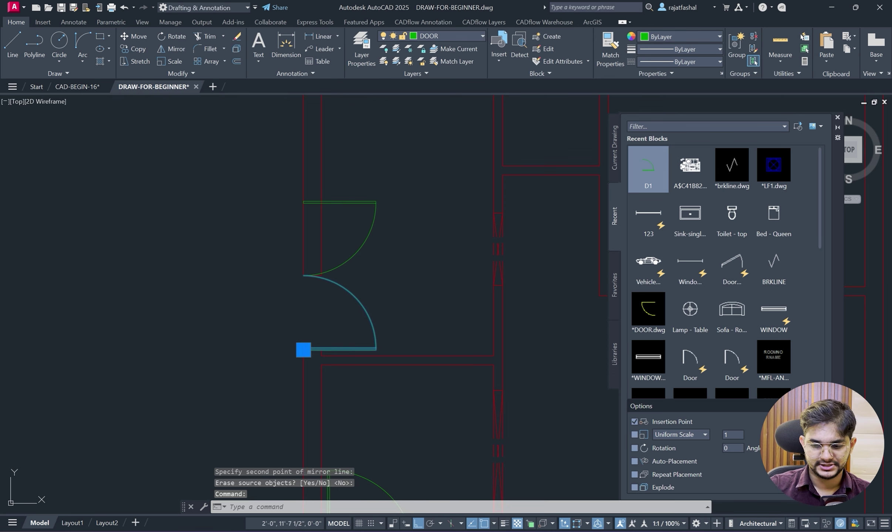
pyautogui.press('Delete')
# Extend the inner and outer kitchen wall lines down across the old door opening to close the gap.
pyautogui.scroll(3, 292, 296)
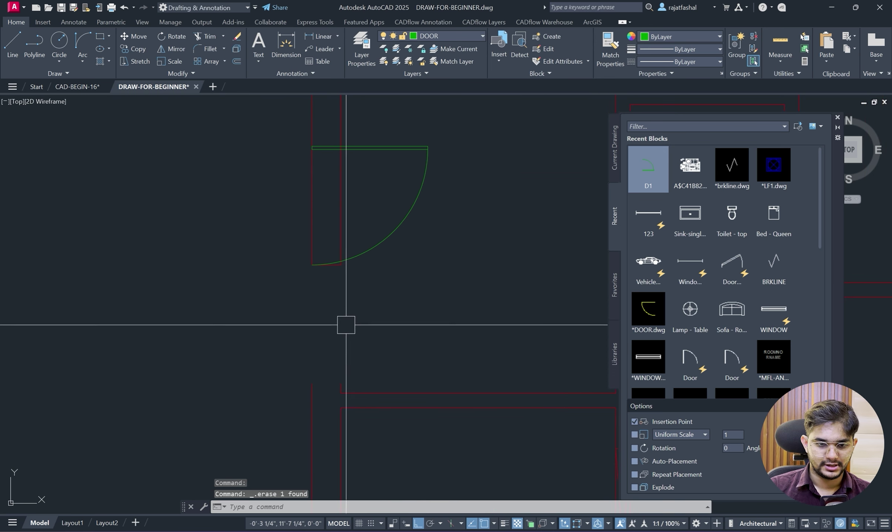
pyautogui.write('ex')
pyautogui.press('Return')
pyautogui.press('Return')
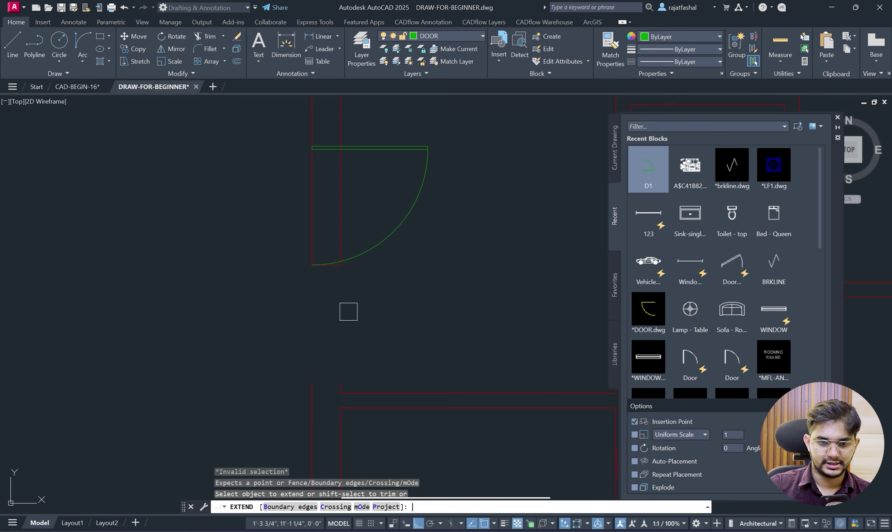
pyautogui.click(316, 233)
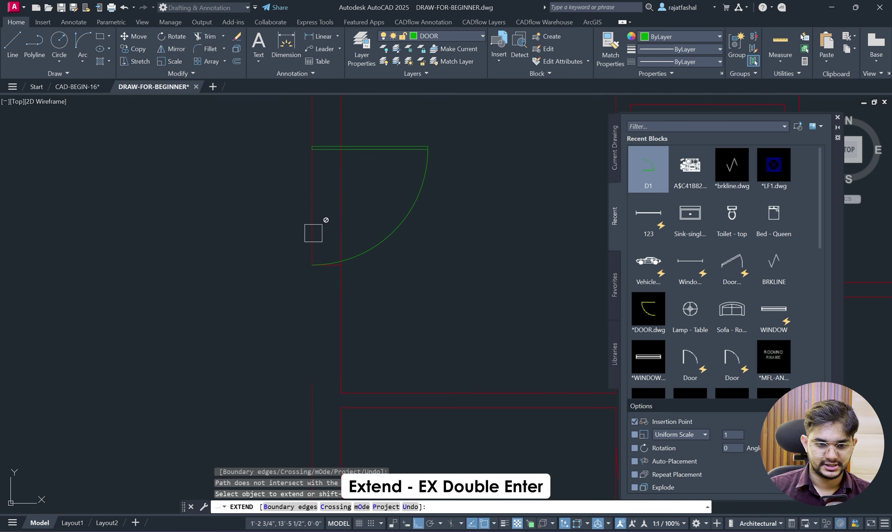
pyautogui.press('Escape')
pyautogui.click(311, 256)
pyautogui.click(311, 265)
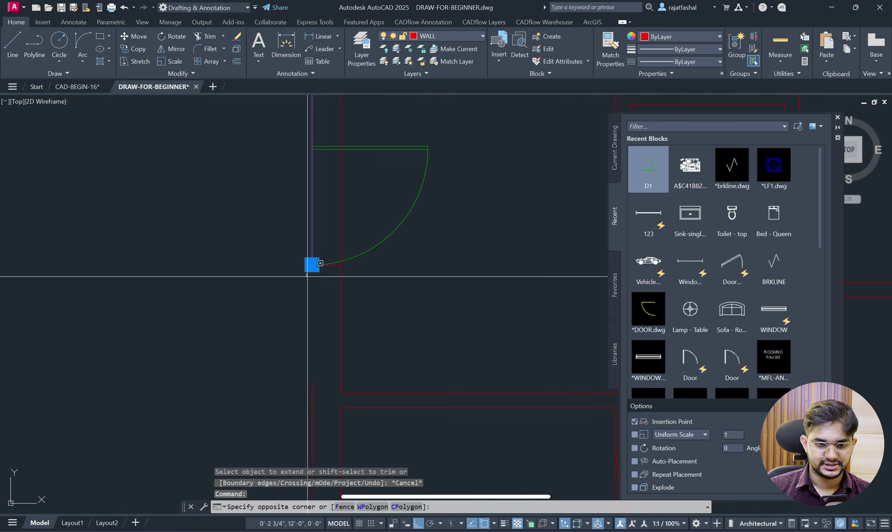
pyautogui.press('Escape')
pyautogui.press('Escape')
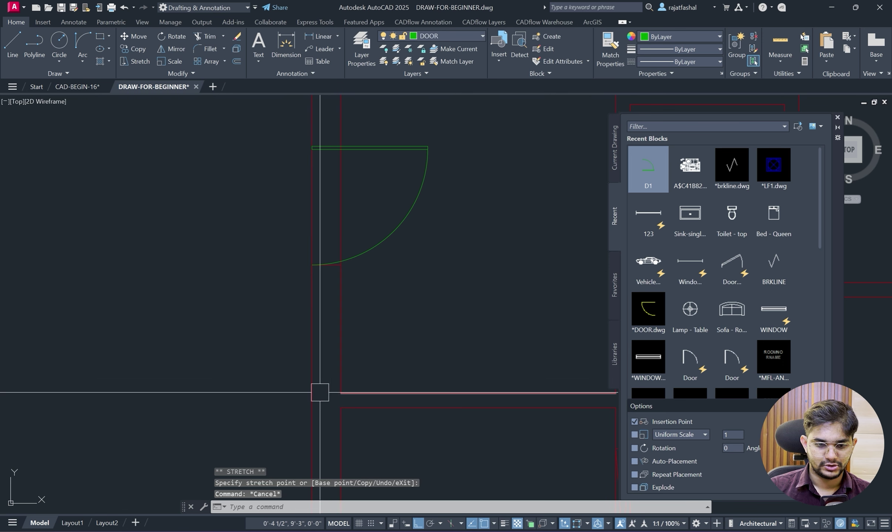
# Erase the leftover short line across the wall at the mirrored door's arc end.
pyautogui.click(296, 249)
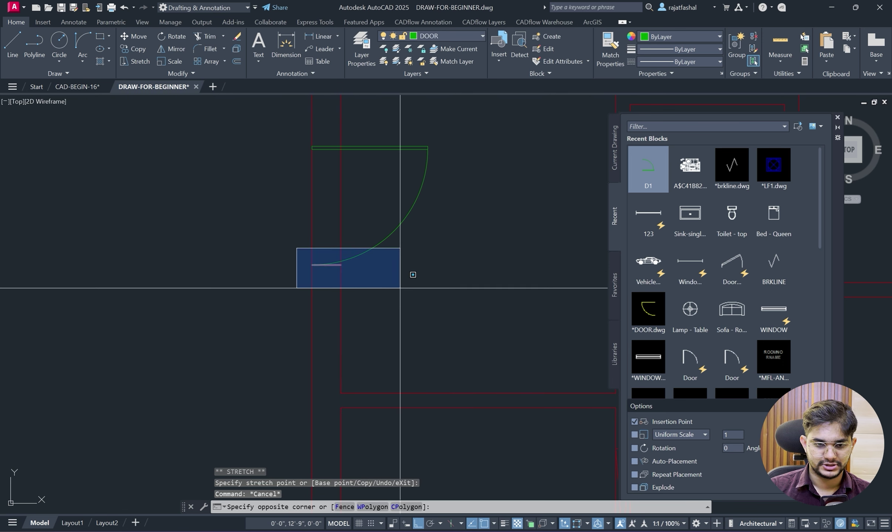
pyautogui.click(410, 290)
pyautogui.press('Delete')
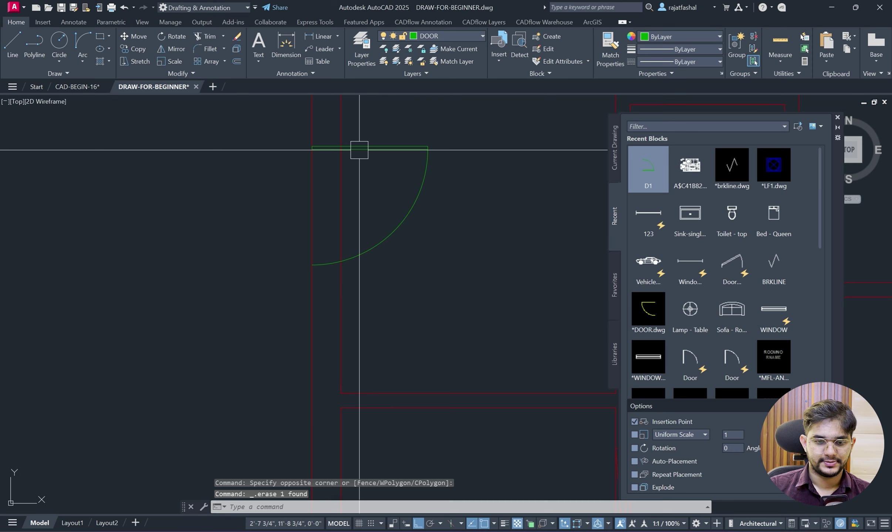
# Check window W3 in the reference PDF, then draw its lower edge across the kitchen's outer wall on the WINDOW layer.
pyautogui.click(463, 525)
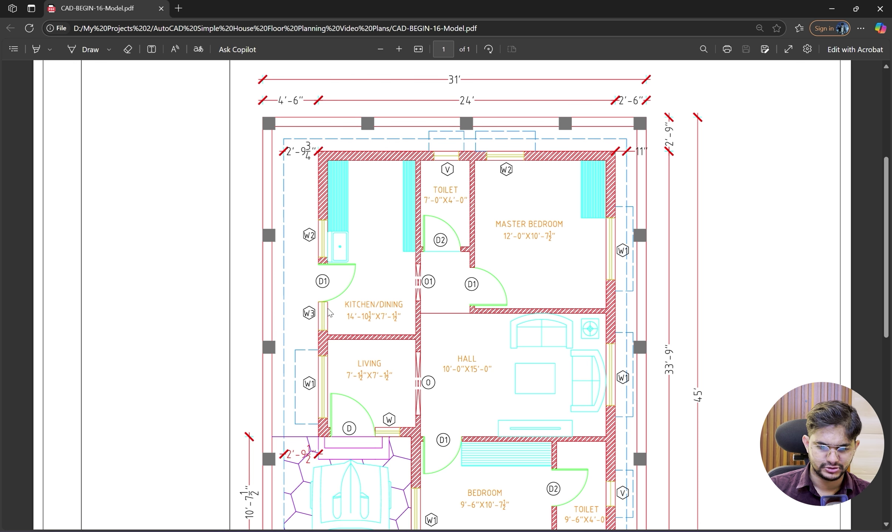
pyautogui.click(832, 5)
pyautogui.scroll(-2, 431, 219)
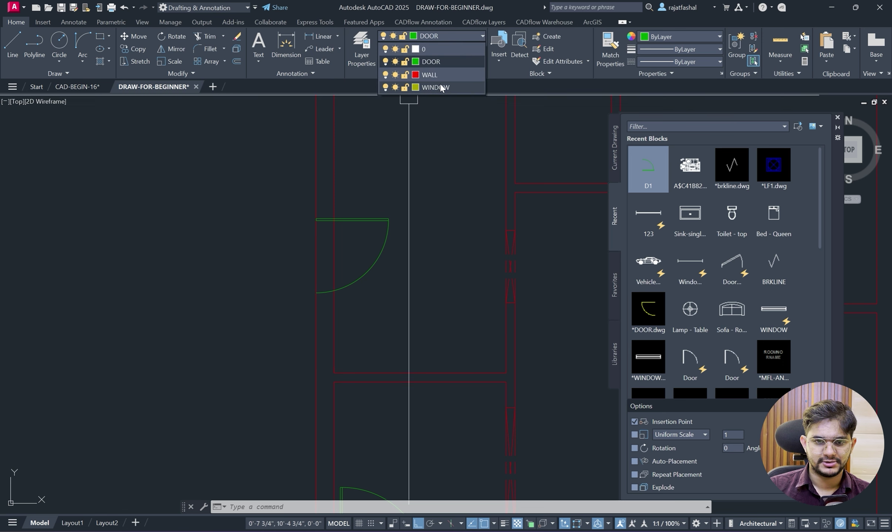
pyautogui.click(441, 86)
pyautogui.scroll(4, 328, 355)
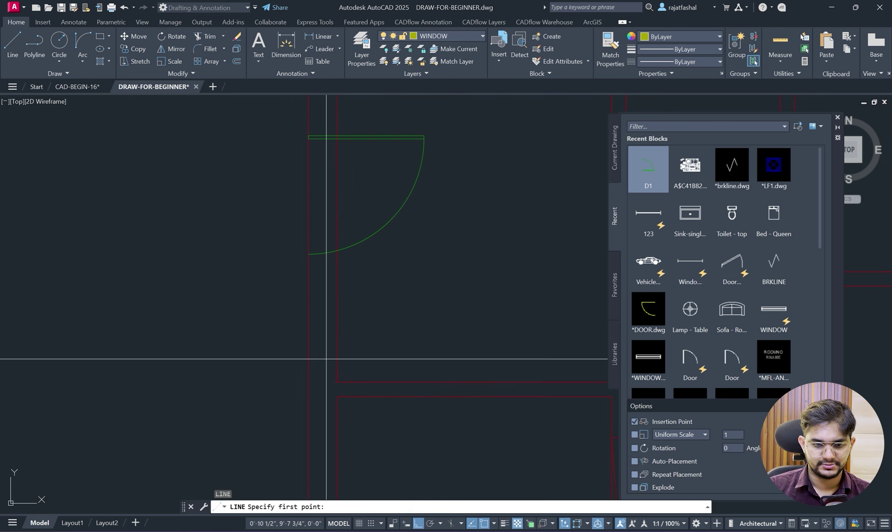
pyautogui.click(343, 369)
pyautogui.click(297, 369)
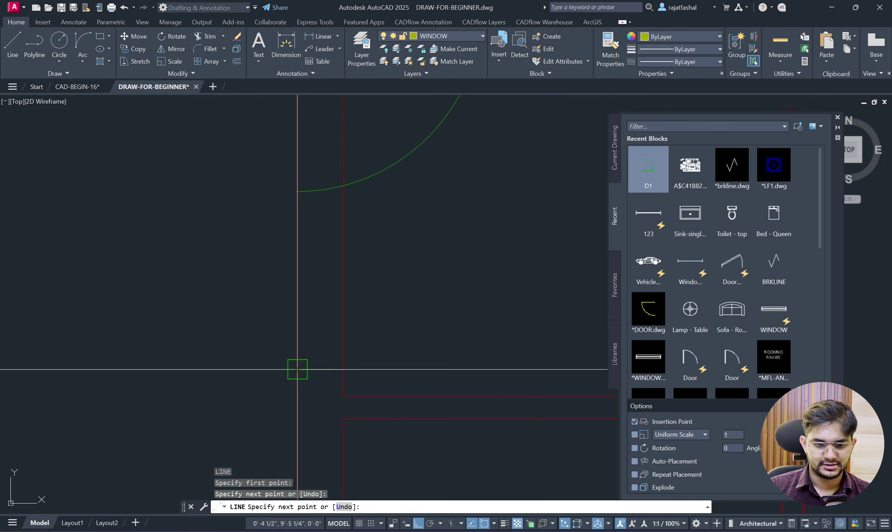
pyautogui.press('Escape')
# Offset the window edge line 2' upward to form the W3 window's upper edge.
pyautogui.write('o4')
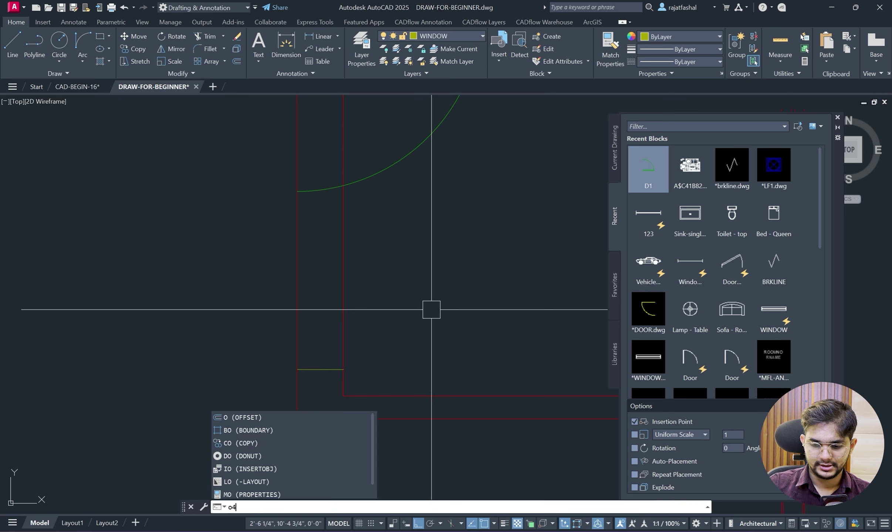
pyautogui.press('Return')
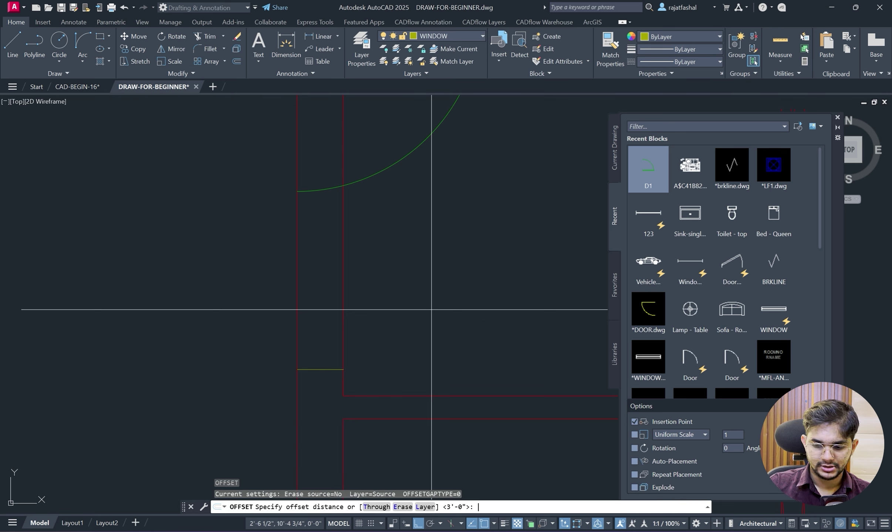
pyautogui.write("2'")
pyautogui.press('Return')
pyautogui.click(321, 370)
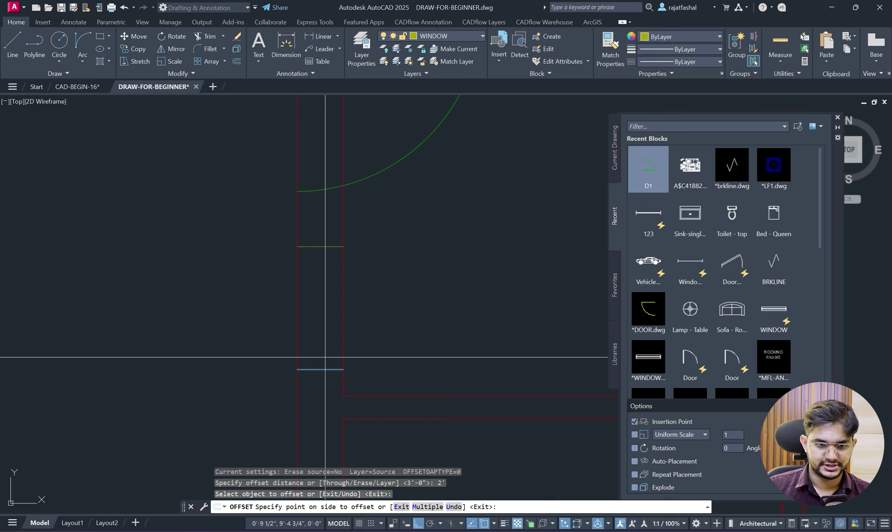
pyautogui.click(333, 244)
pyautogui.press('Escape')
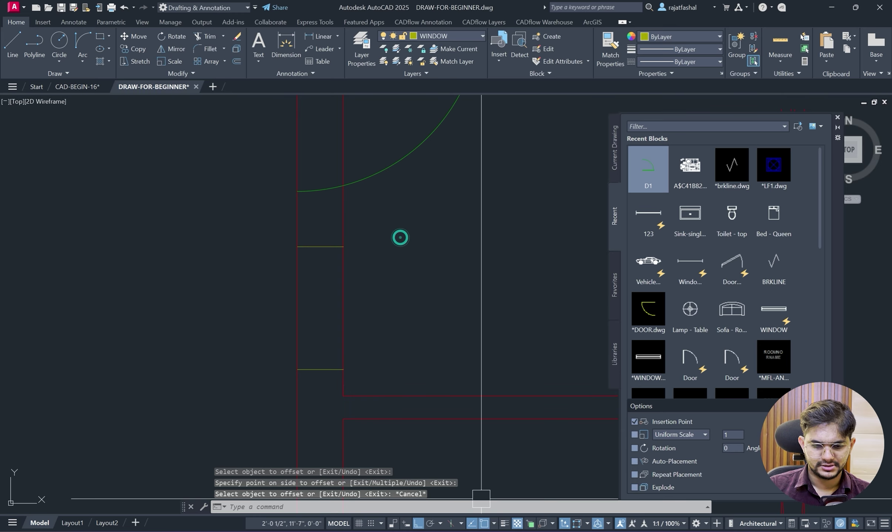
# Recheck the reference PDF and move the D1 door down so its arc end meets the W3 window's upper edge.
pyautogui.hotkey('alt', 'Tab')
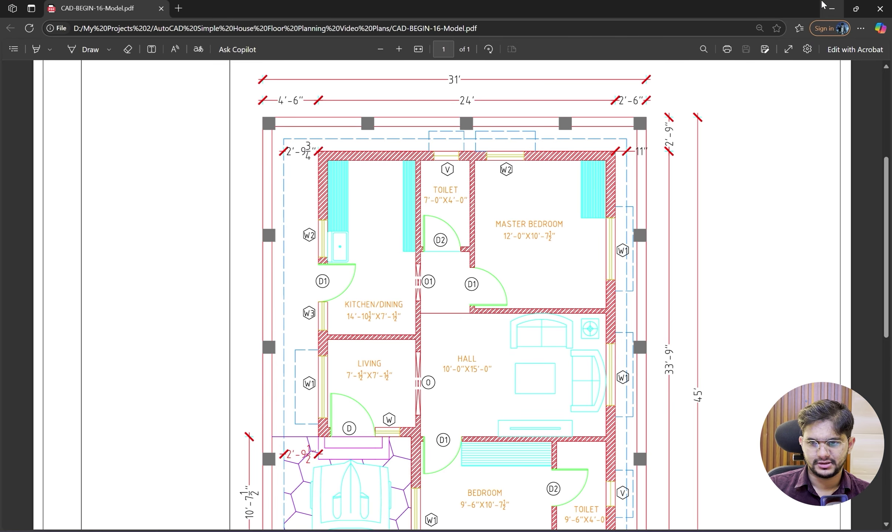
pyautogui.click(831, 8)
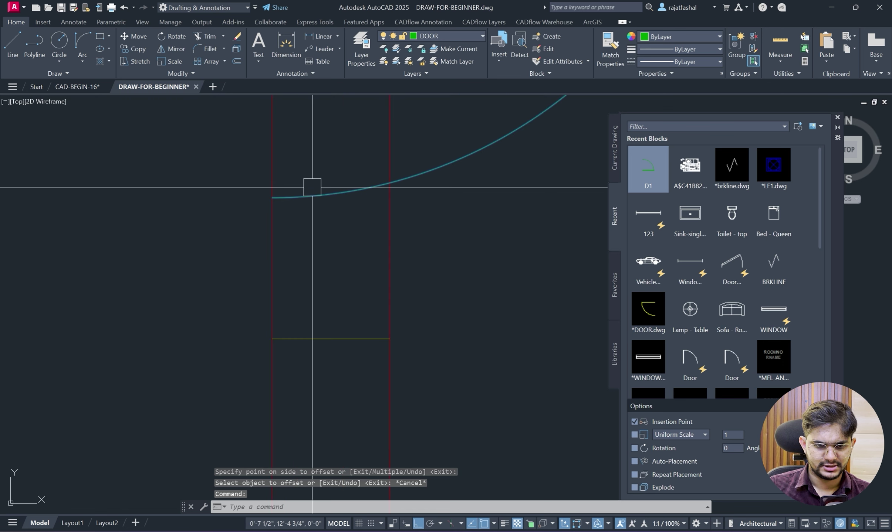
pyautogui.write('m')
pyautogui.press('Return')
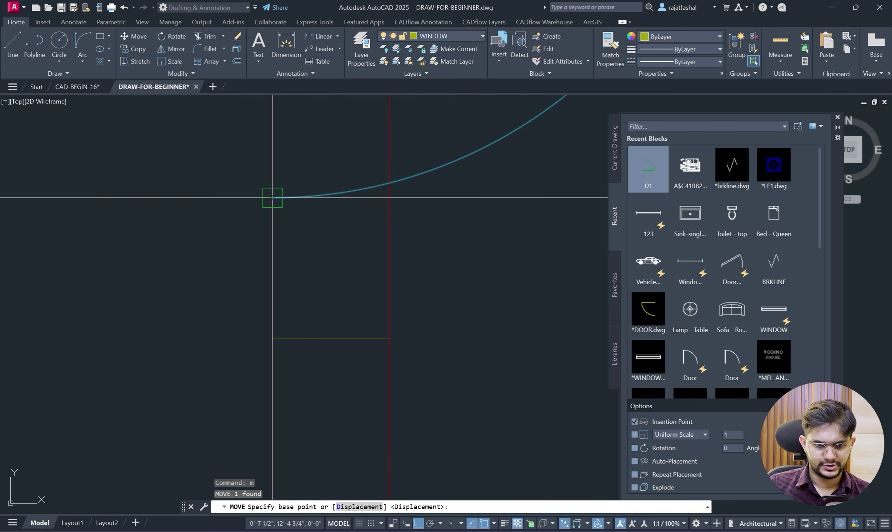
pyautogui.click(273, 197)
pyautogui.press('Escape')
pyautogui.scroll(-2, 383, 363)
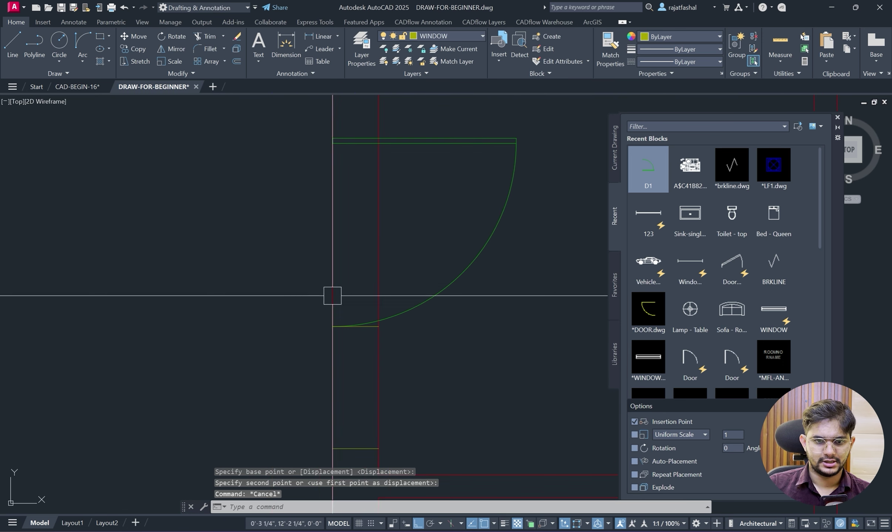
# Trim the outer-wall lines within the kitchen door opening between the door leaf and the W3 window.
pyautogui.write('tr')
pyautogui.press('Return')
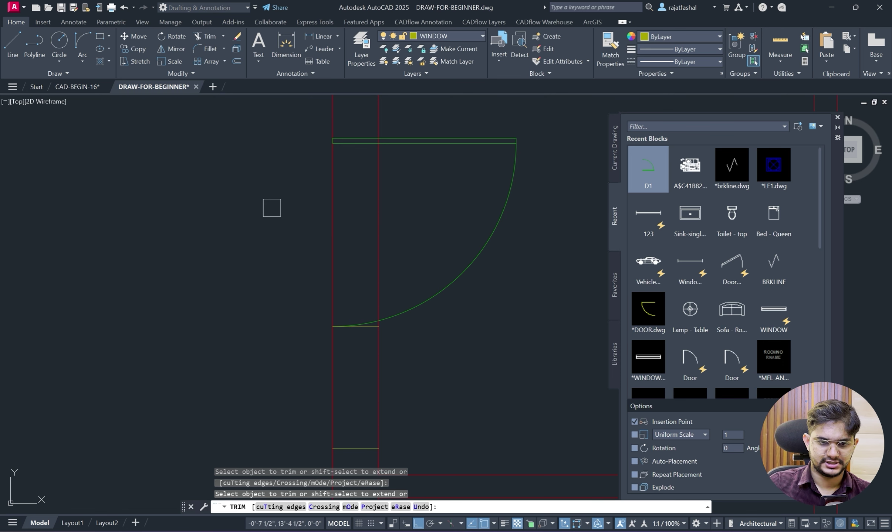
pyautogui.click(228, 211)
pyautogui.click(460, 192)
pyautogui.scroll(2, 406, 355)
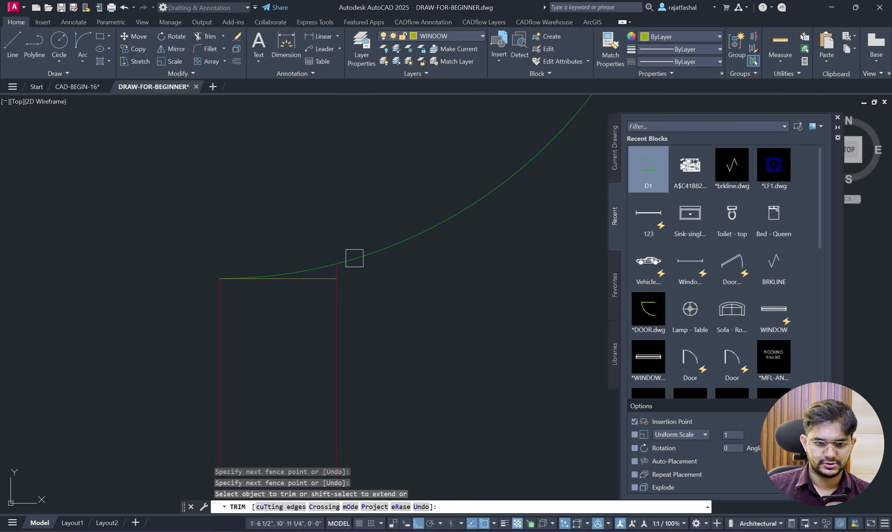
pyautogui.scroll(4, 321, 266)
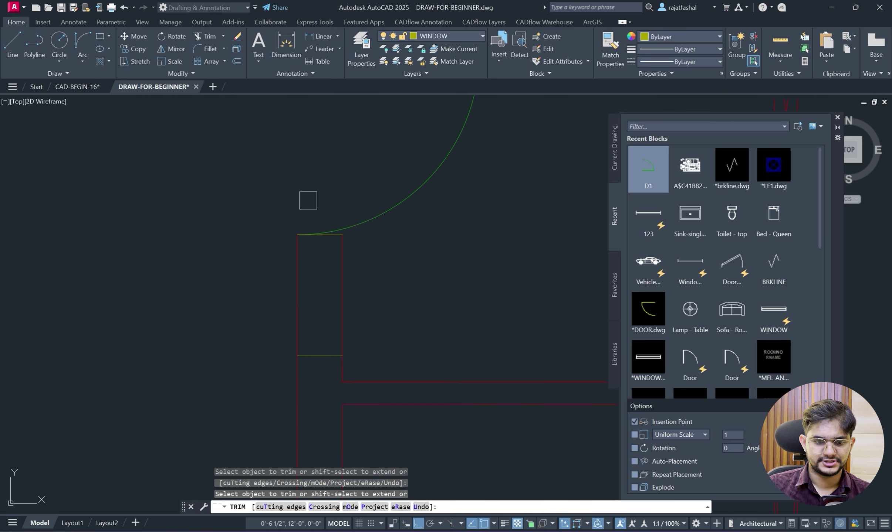
pyautogui.scroll(1, 308, 200)
pyautogui.press('Escape')
pyautogui.click(273, 204)
pyautogui.click(419, 294)
pyautogui.press('Escape')
pyautogui.scroll(-4, 413, 256)
pyautogui.moveTo(413, 255)
pyautogui.mouseDown(button='middle')
pyautogui.moveTo(359, 286)
pyautogui.moveTo(355, 235)
pyautogui.mouseUp(button='middle')
pyautogui.moveTo(487, 236); pyautogui.dragTo(433, 254, button='middle')
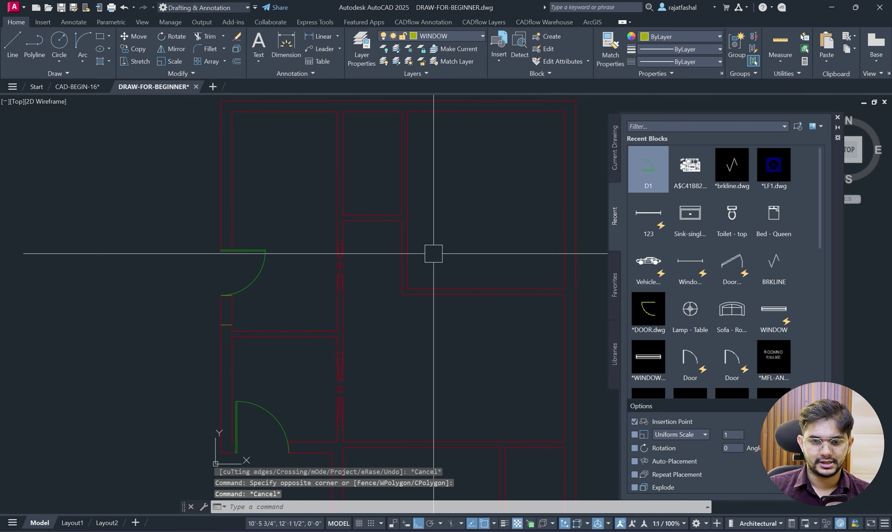
pyautogui.click(647, 168)
pyautogui.scroll(2, 435, 274)
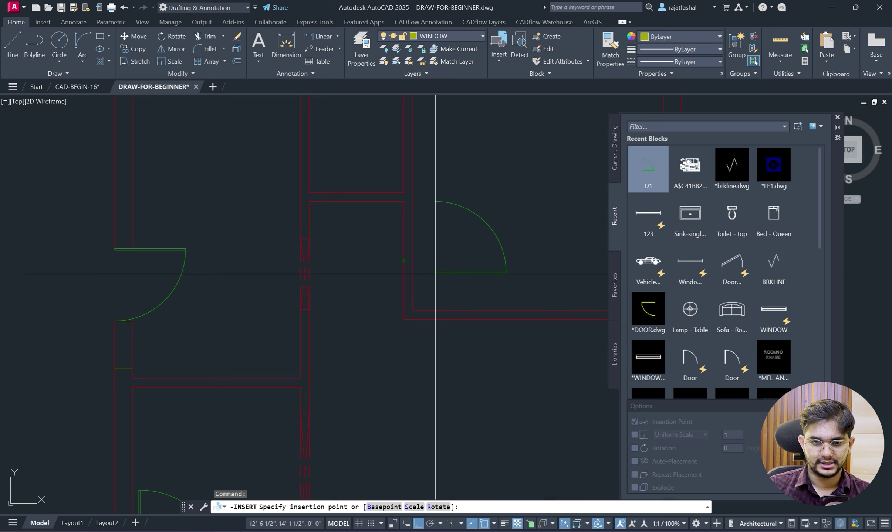
pyautogui.press('Escape')
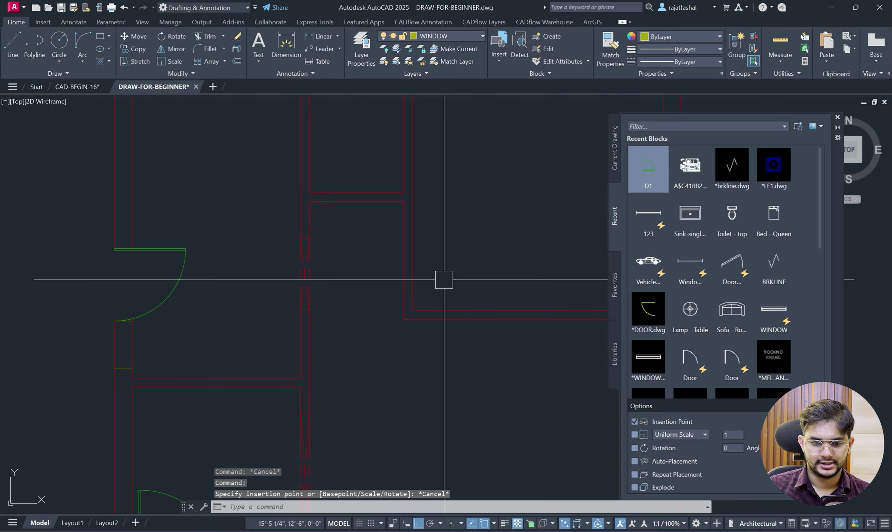
# Check the reference PDF, then draw guide lines on the DOOR layer across the master bedroom wall, 3" up from its inner corner, and outward.
pyautogui.click(421, 531)
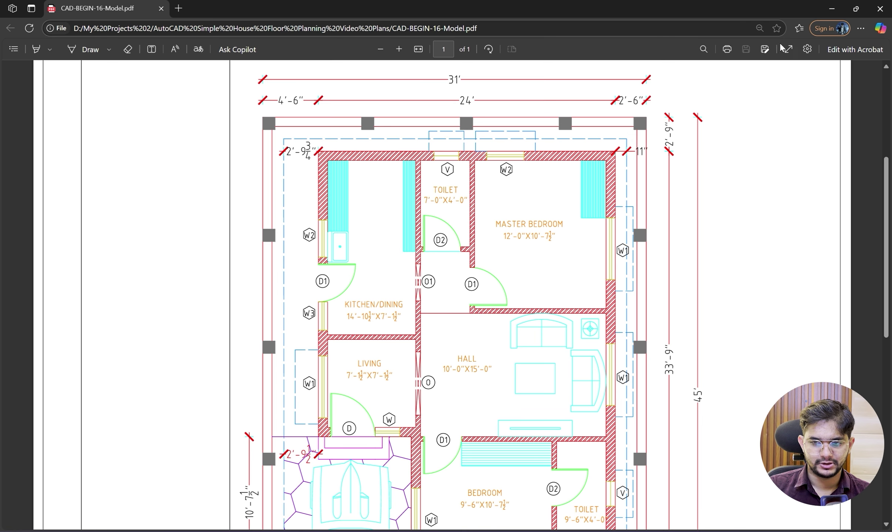
pyautogui.click(829, 7)
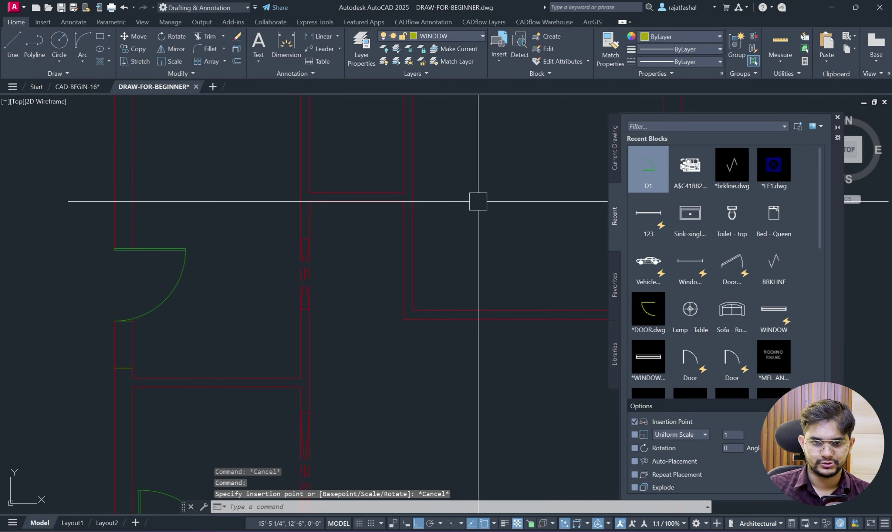
pyautogui.click(443, 36)
pyautogui.click(431, 62)
pyautogui.write('l')
pyautogui.press('Return')
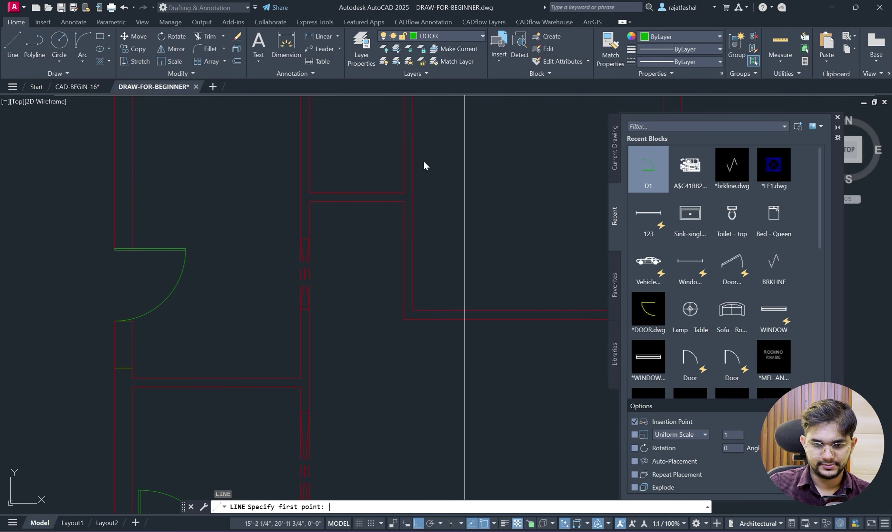
pyautogui.scroll(3, 446, 286)
pyautogui.scroll(2, 446, 286)
pyautogui.click(435, 283)
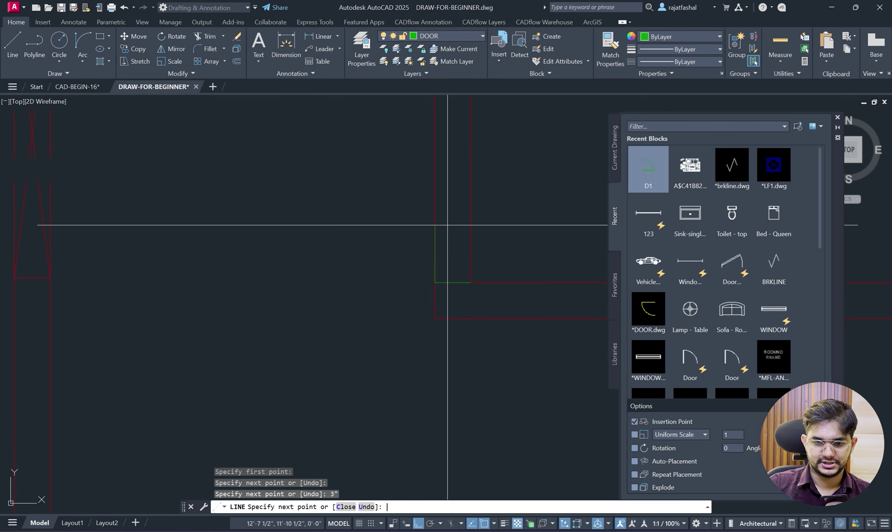
pyautogui.click(265, 258)
pyautogui.press('Escape')
# Insert the D1 door at the guide-line corner on the master bedroom wall and erase the guide lines.
pyautogui.click(648, 170)
pyautogui.scroll(2, 444, 235)
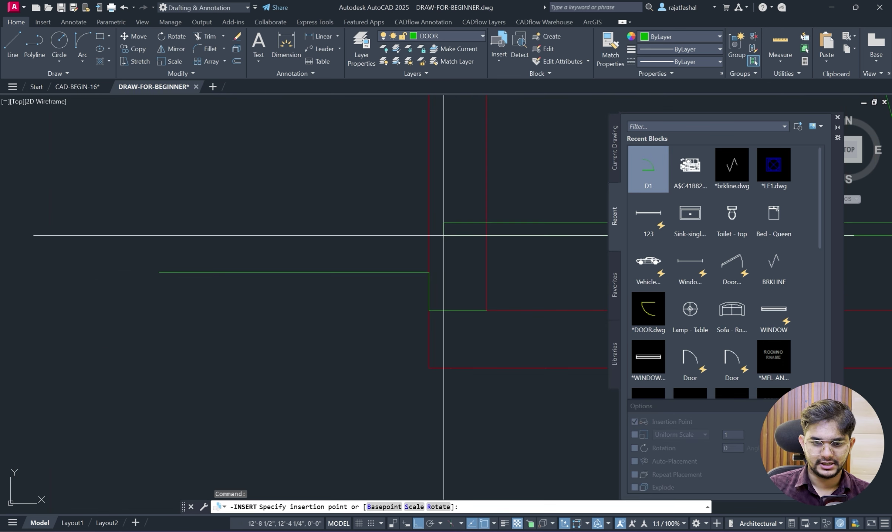
pyautogui.press('Escape')
pyautogui.scroll(-2, 400, 281)
pyautogui.click(195, 250)
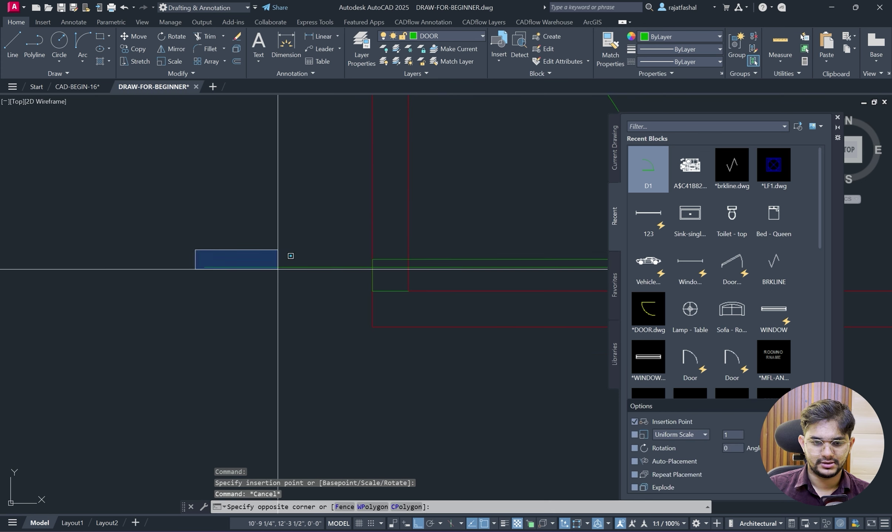
pyautogui.click(448, 306)
pyautogui.press('Delete')
pyautogui.scroll(3, 421, 307)
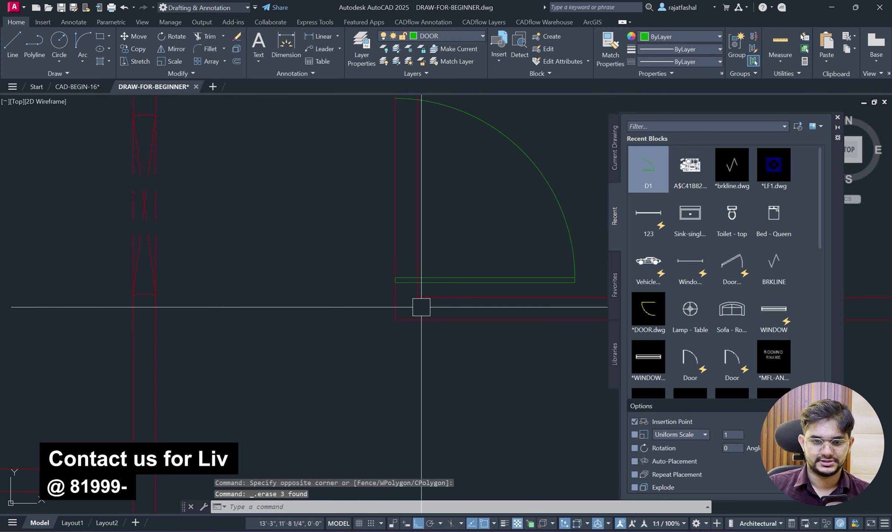
# Draw a line across the master bedroom wall at the end of the D1 door's arc.
pyautogui.scroll(-3, 421, 307)
pyautogui.rightClick(343, 265)
pyautogui.click(392, 281)
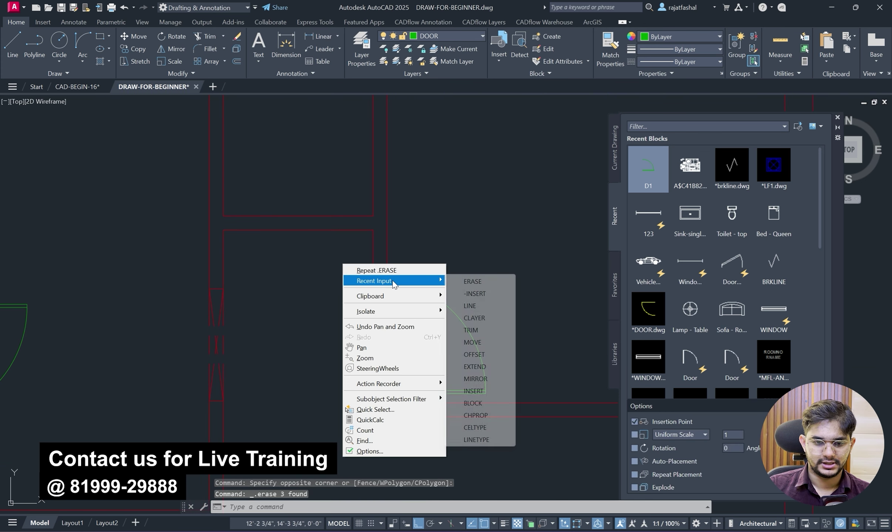
pyautogui.click(468, 305)
pyautogui.scroll(3, 324, 268)
pyautogui.scroll(-5, 361, 268)
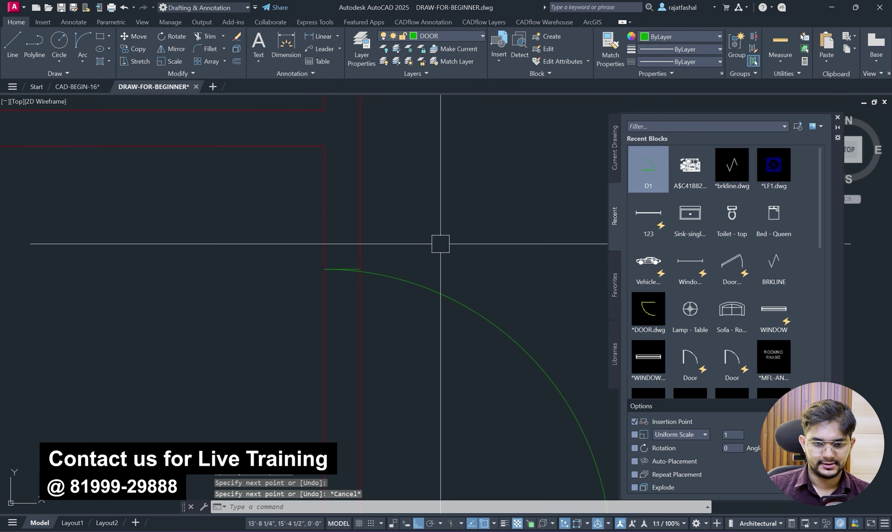
pyautogui.press('Escape')
# Trim the wall lines within the master bedroom door opening, including the short remnant beside the door's arc end.
pyautogui.write('tr')
pyautogui.press('Return')
pyautogui.press('Return')
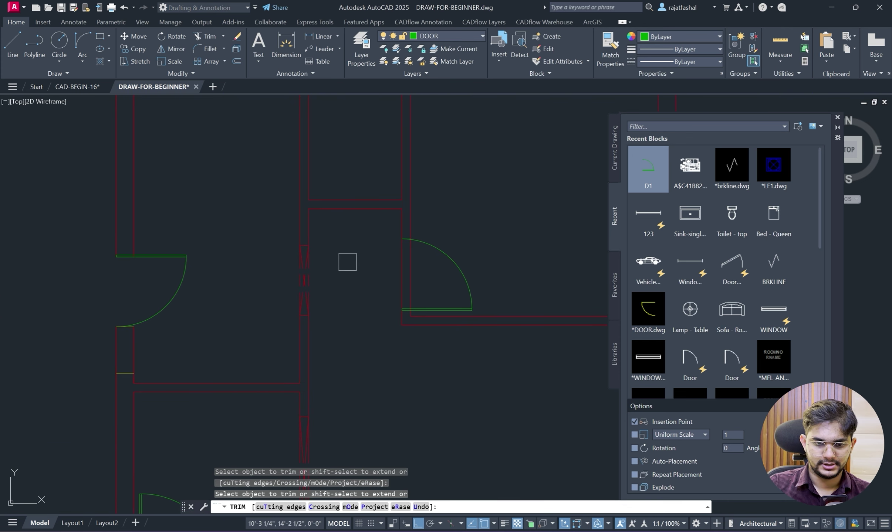
pyautogui.click(349, 290)
pyautogui.click(453, 279)
pyautogui.click(428, 253)
pyautogui.scroll(5, 427, 254)
pyautogui.scroll(6, 358, 190)
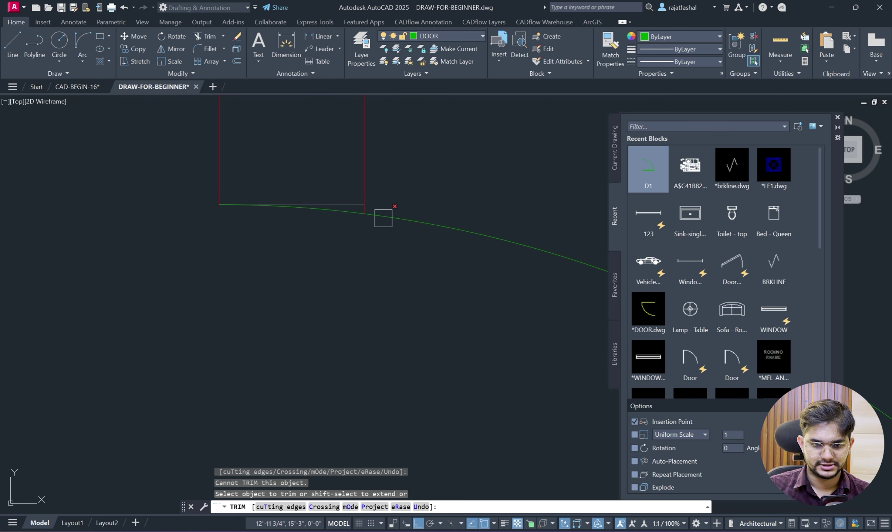
pyautogui.click(310, 229)
pyautogui.click(411, 197)
pyautogui.press('Escape')
# Change the line closing the wall at the master bedroom door's arc end to the WALL layer.
pyautogui.click(200, 161)
pyautogui.click(393, 235)
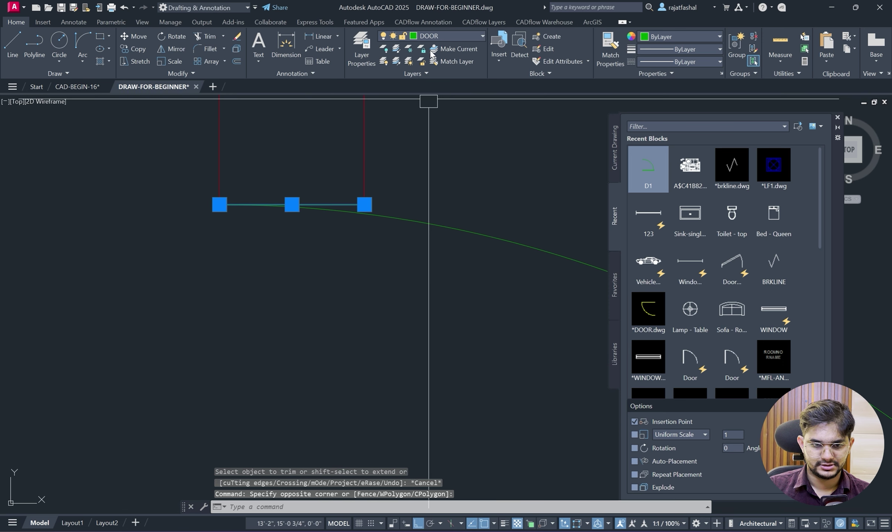
pyautogui.click(442, 36)
pyautogui.click(442, 85)
pyautogui.press('Escape')
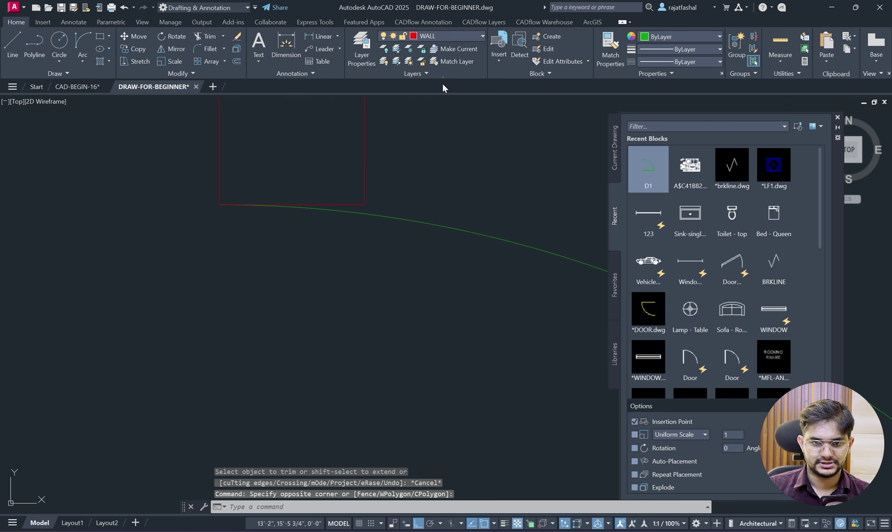
# Check the reference PDF for the position and swing of the D1 door between the hall and the bedroom.
pyautogui.scroll(-10, 414, 261)
pyautogui.moveTo(395, 289); pyautogui.dragTo(460, 279, button='middle')
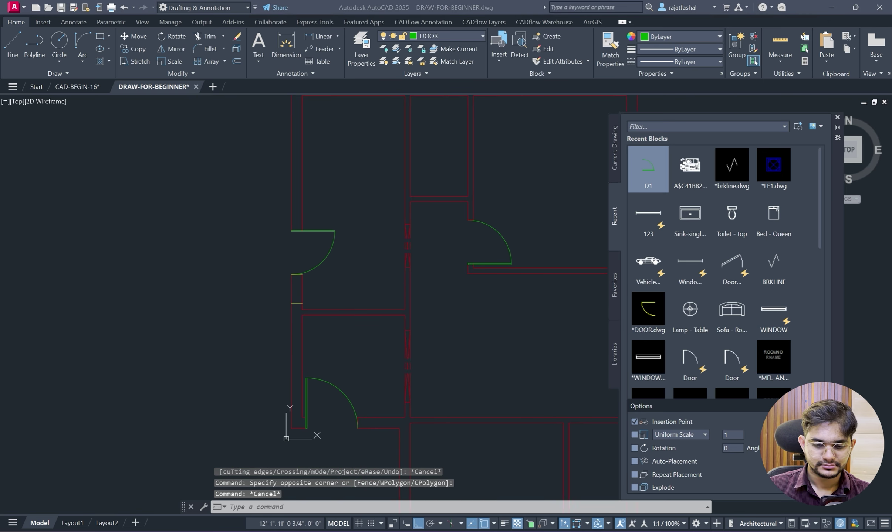
pyautogui.hotkey('alt', 'Tab')
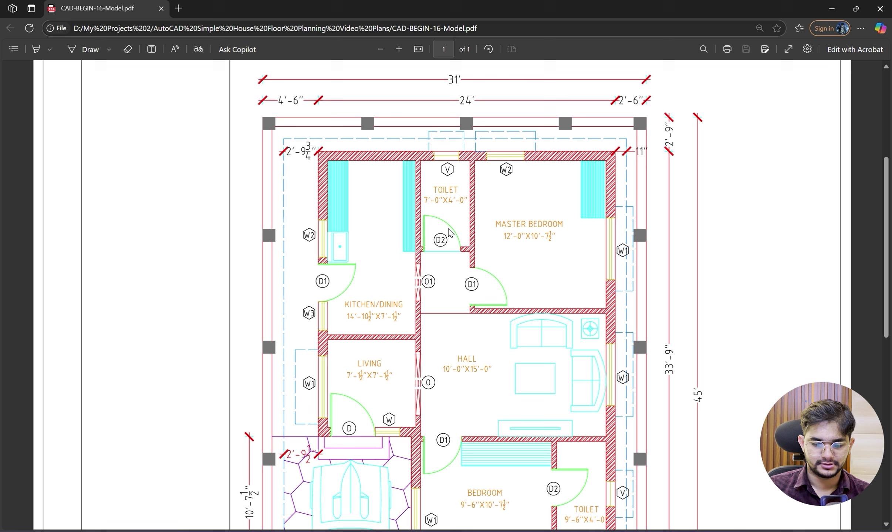
pyautogui.scroll(-4, 451, 251)
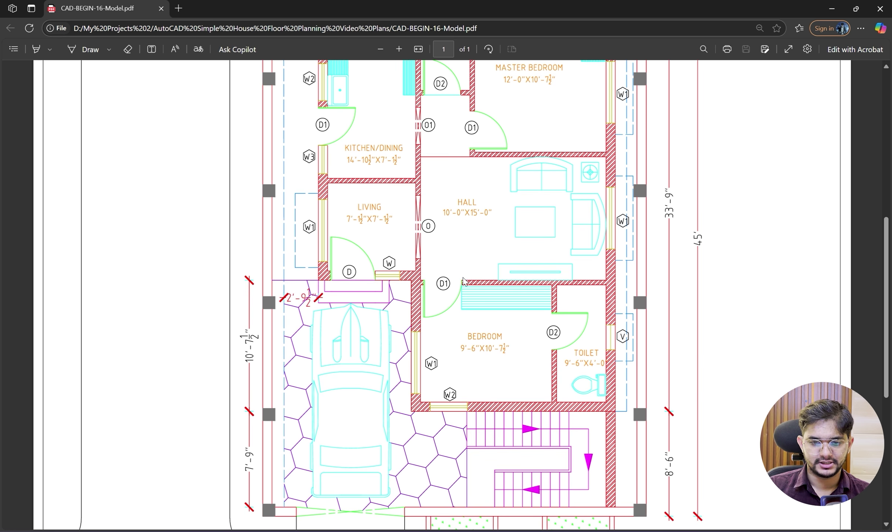
pyautogui.click(833, 5)
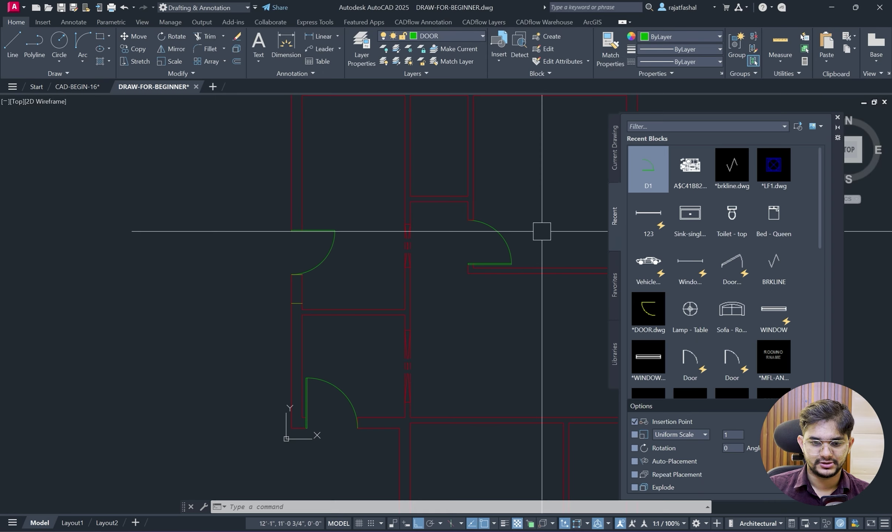
pyautogui.scroll(2, 418, 353)
pyautogui.scroll(4, 429, 333)
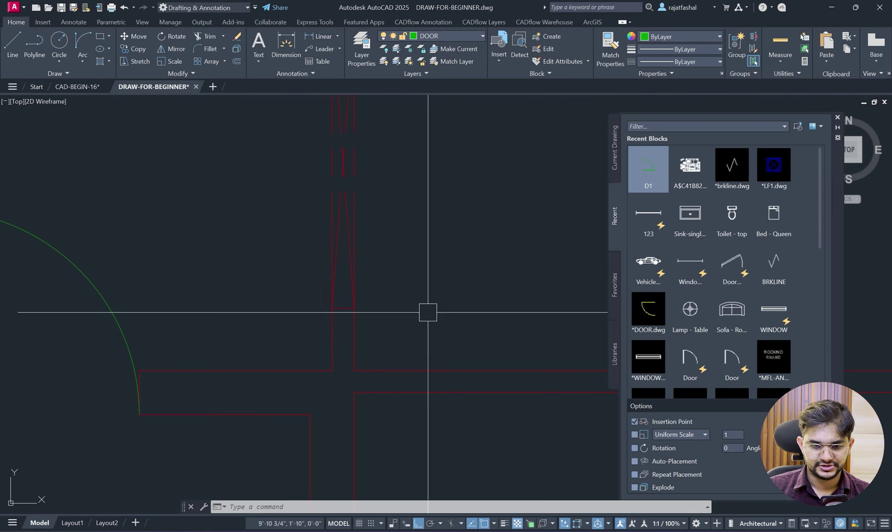
pyautogui.rightClick(439, 240)
pyautogui.click(482, 257)
pyautogui.click(581, 283)
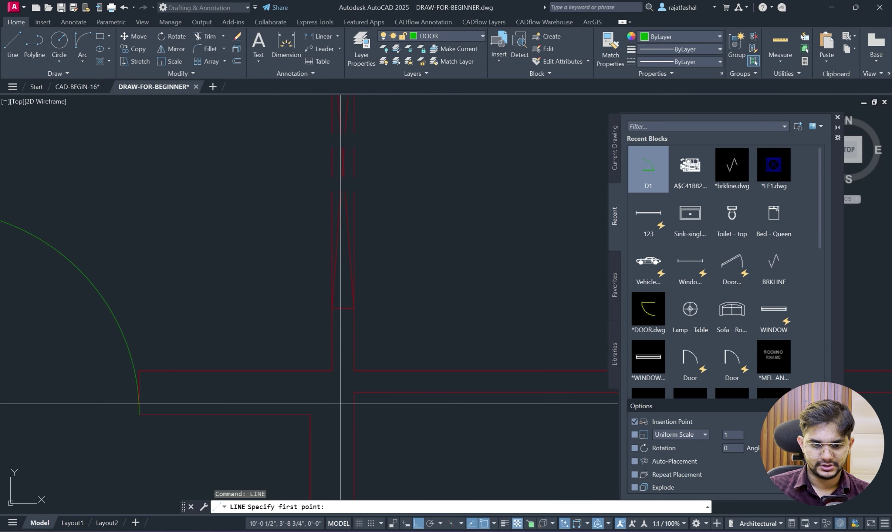
pyautogui.click(355, 393)
pyautogui.press('Escape')
pyautogui.rightClick(396, 330)
pyautogui.click(421, 335)
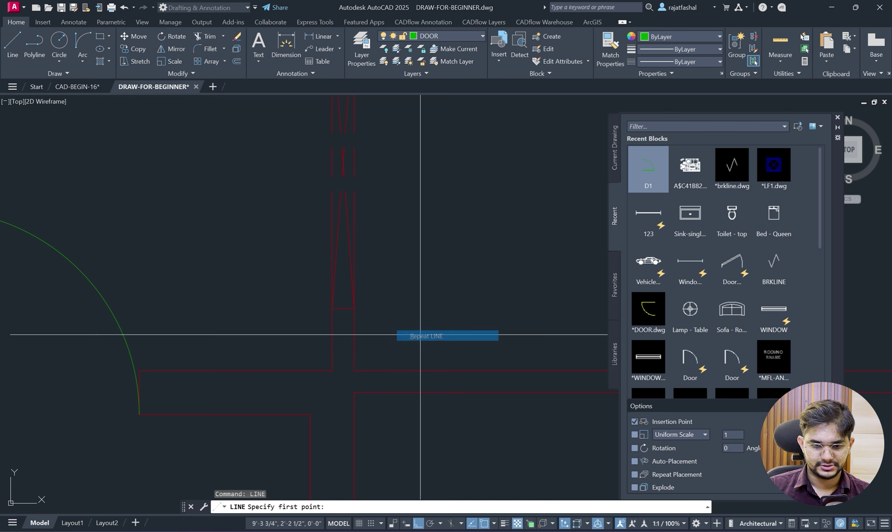
pyautogui.click(353, 392)
pyautogui.press('Escape')
# Draw guide lines from the hall's inner corner beside opening O, a short way along the bedroom wall and upward into the hall.
pyautogui.rightClick(391, 315)
pyautogui.click(410, 321)
pyautogui.click(355, 371)
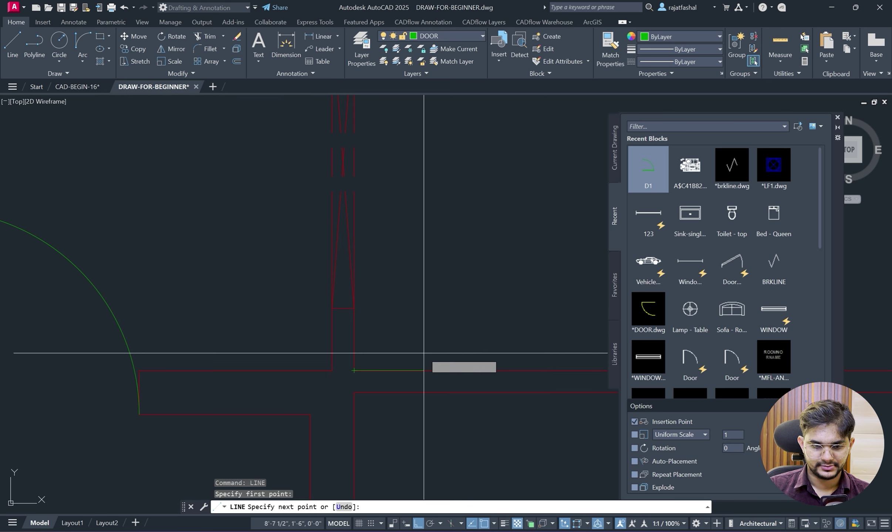
pyautogui.click(370, 279)
pyautogui.press('Escape')
pyautogui.click(641, 173)
pyautogui.scroll(-2, 413, 300)
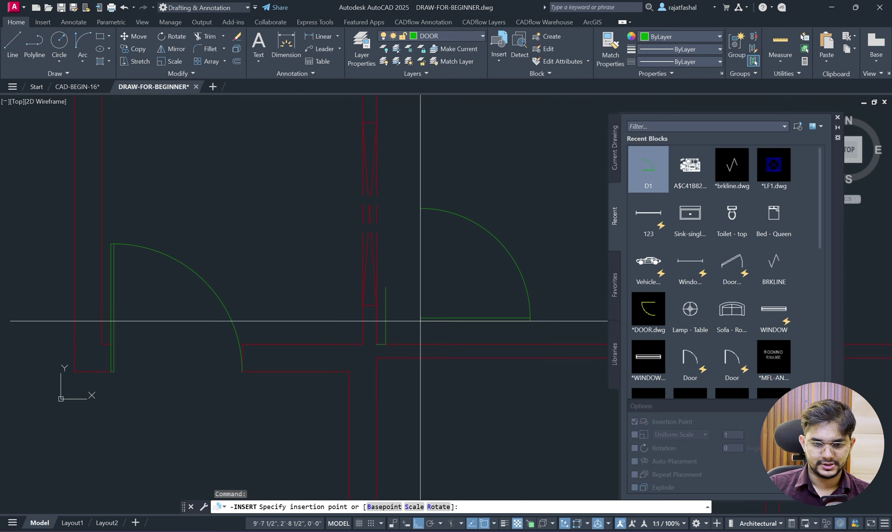
pyautogui.scroll(2, 414, 297)
pyautogui.scroll(-2, 414, 298)
pyautogui.press('Escape')
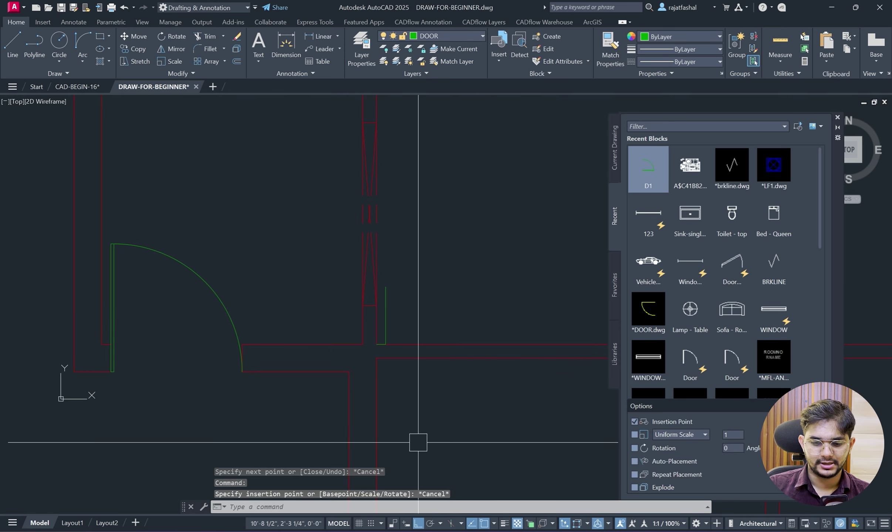
# Recheck the reference PDF, enable rotation for block insertion and insert the D1 door at the guide corner, rotated 270° into the bedroom.
pyautogui.hotkey('alt', 'Tab')
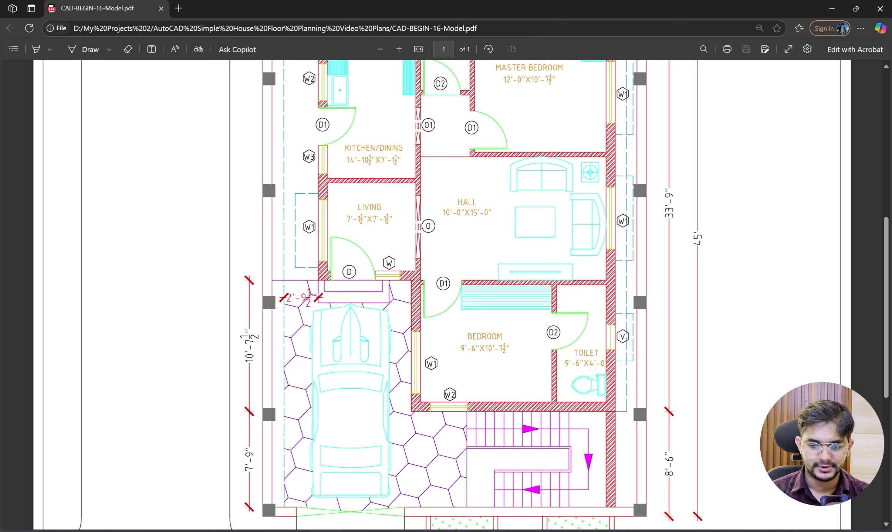
pyautogui.hotkey('alt', 'Tab')
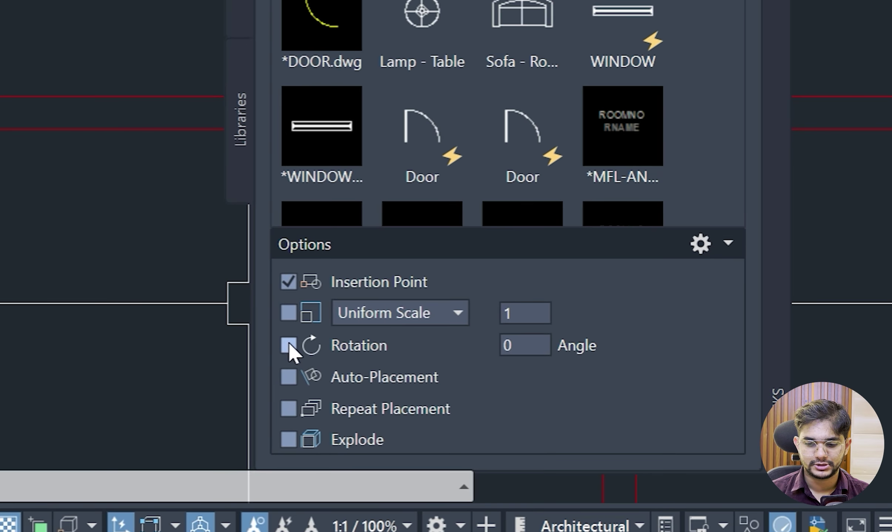
pyautogui.click(288, 345)
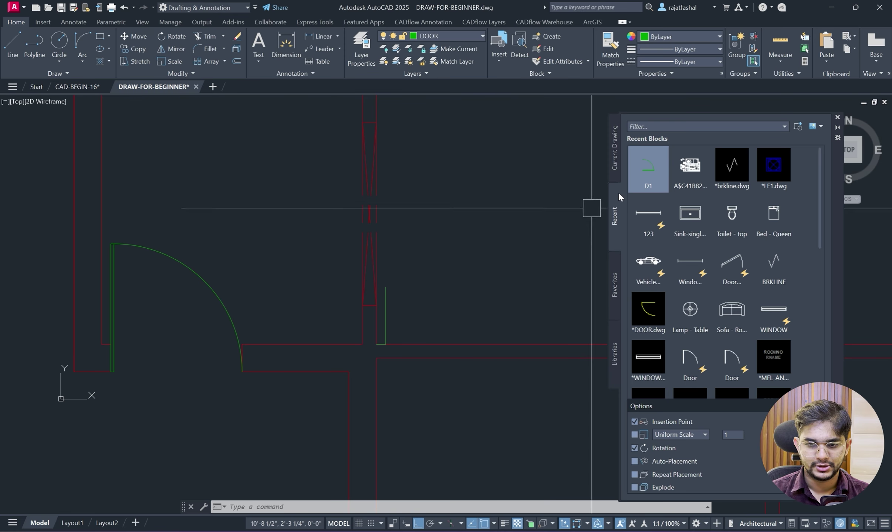
pyautogui.scroll(2, 456, 303)
pyautogui.click(273, 409)
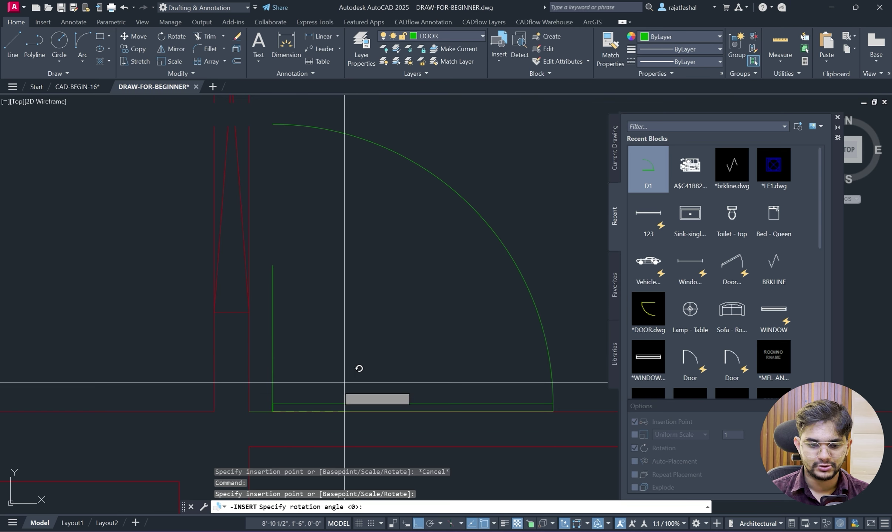
pyautogui.scroll(-3, 398, 346)
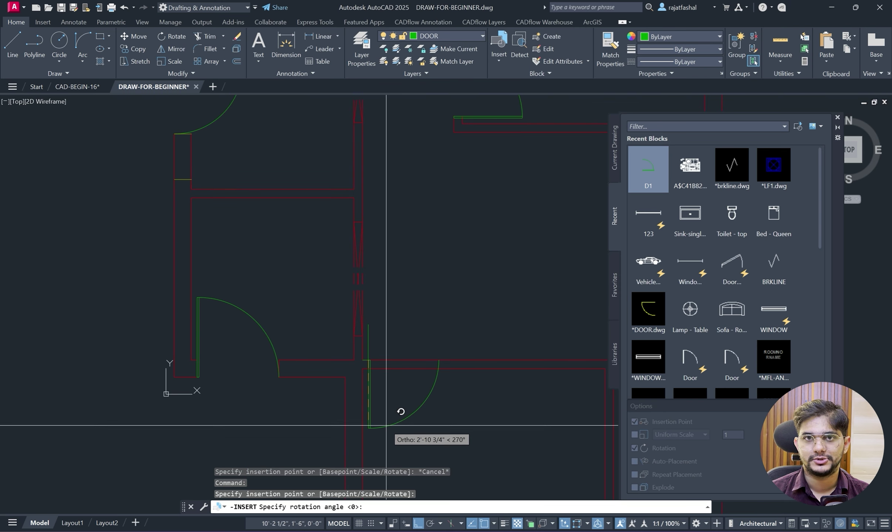
pyautogui.moveTo(385, 425); pyautogui.dragTo(427, 315, button='middle')
pyautogui.click(422, 358)
# Erase the two guide lines at the bedroom door's hinge corner.
pyautogui.scroll(2, 408, 227)
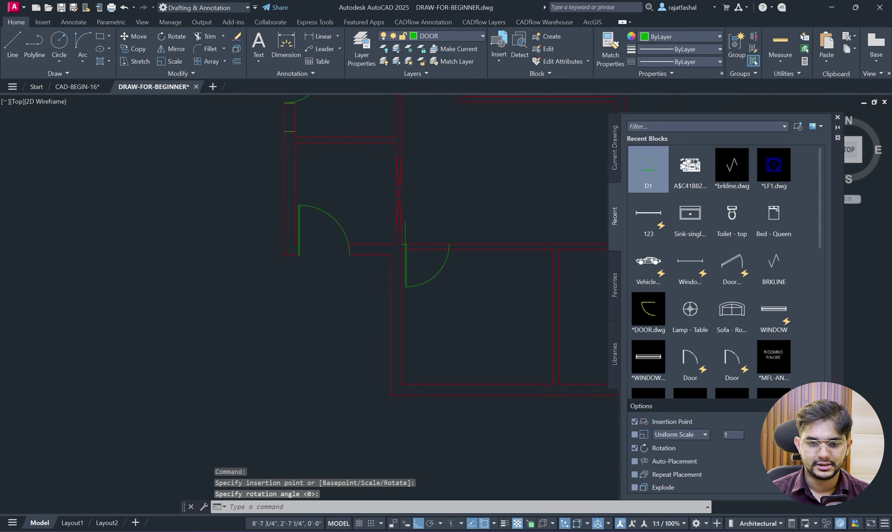
pyautogui.scroll(1, 398, 221)
pyautogui.click(414, 227)
pyautogui.scroll(2, 407, 287)
pyautogui.scroll(1, 405, 286)
pyautogui.click(405, 327)
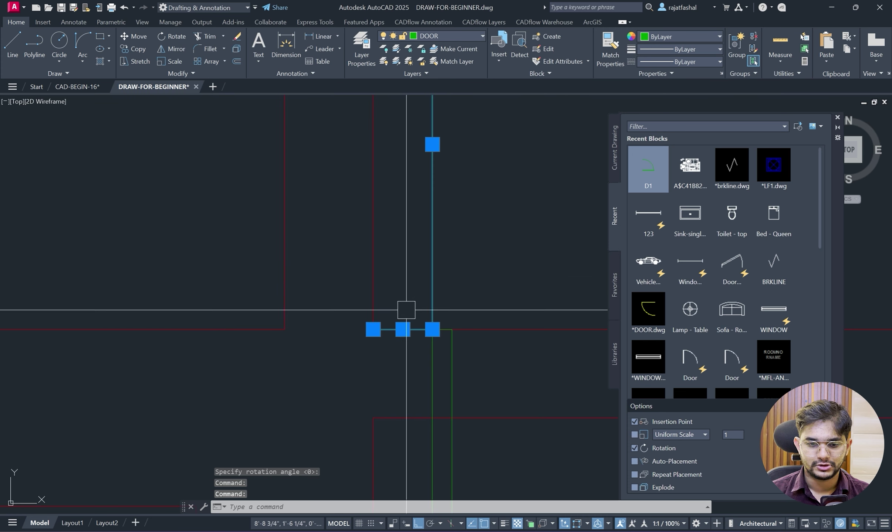
pyautogui.scroll(-1, 480, 254)
pyautogui.press('Delete')
# Draw a line across the hall–bedroom wall at the end of the bedroom door's arc.
pyautogui.scroll(-3, 477, 253)
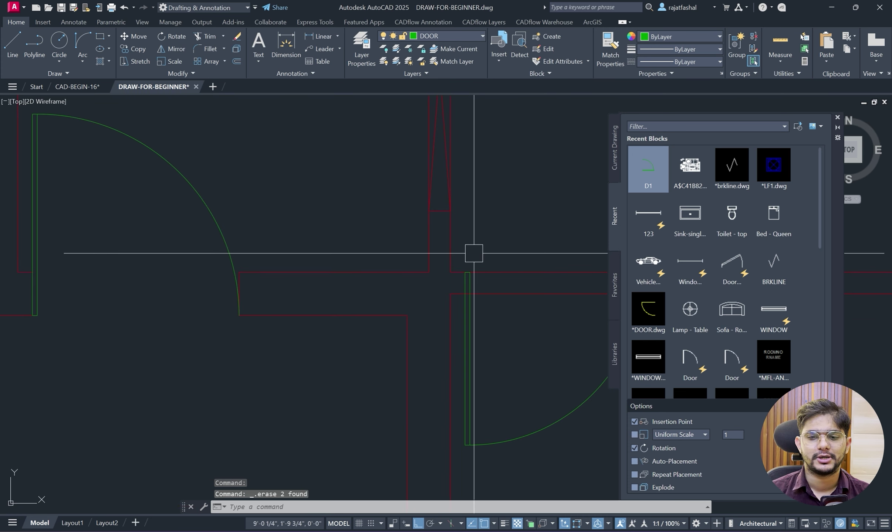
pyautogui.rightClick(400, 322)
pyautogui.click(500, 228)
pyautogui.click(585, 255)
pyautogui.scroll(3, 518, 251)
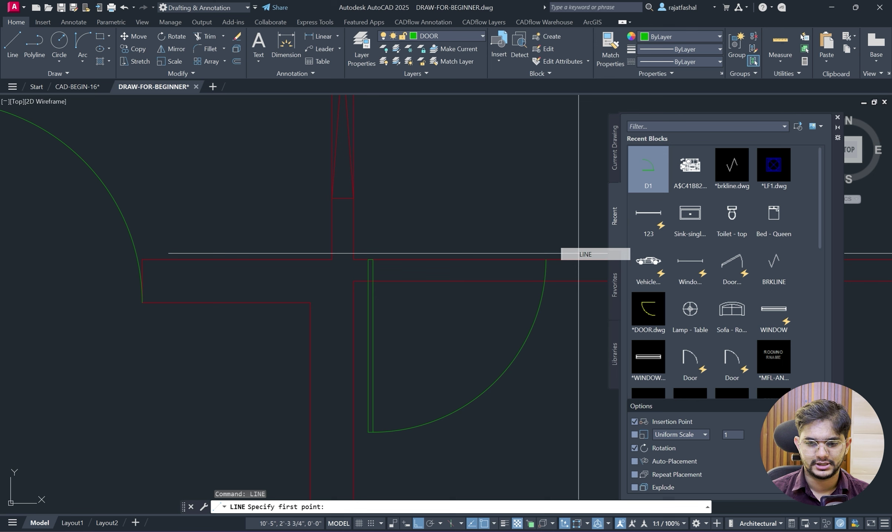
pyautogui.click(528, 209)
pyautogui.scroll(2, 523, 259)
pyautogui.press('Escape')
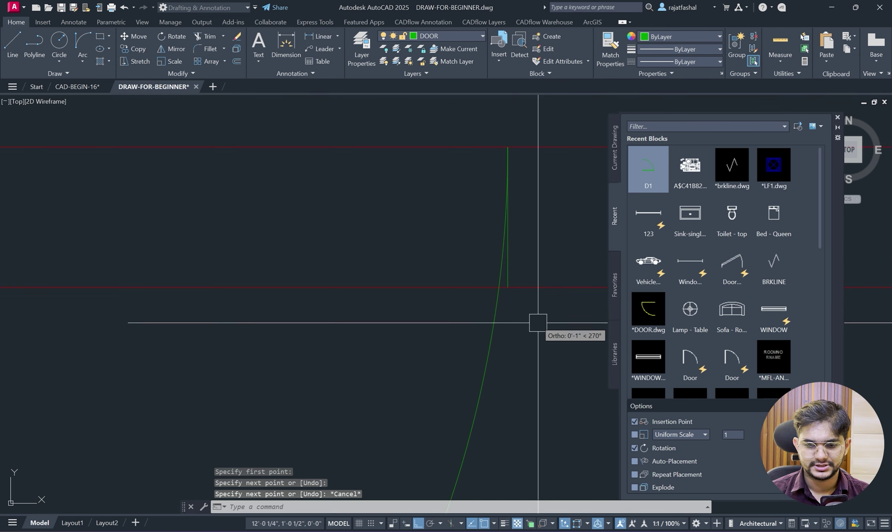
# Trim the wall lines within the bedroom door opening and the short remnant at the door's arc end.
pyautogui.scroll(-3, 398, 203)
pyautogui.write('tr')
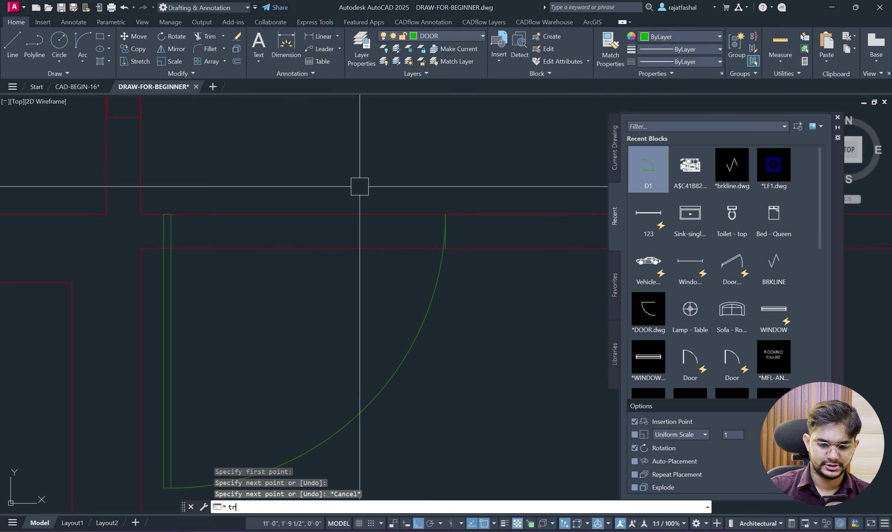
pyautogui.press('Return')
pyautogui.click(336, 159)
pyautogui.click(440, 311)
pyautogui.scroll(4, 438, 225)
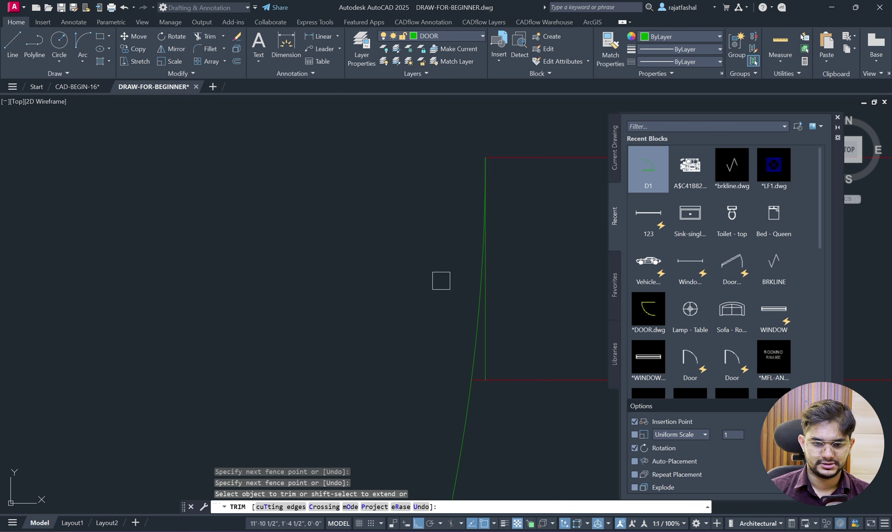
pyautogui.click(434, 295)
pyautogui.click(501, 413)
pyautogui.press('Escape')
# Change the line closing the wall at the bedroom door's arc end to the WALL layer.
pyautogui.click(431, 104)
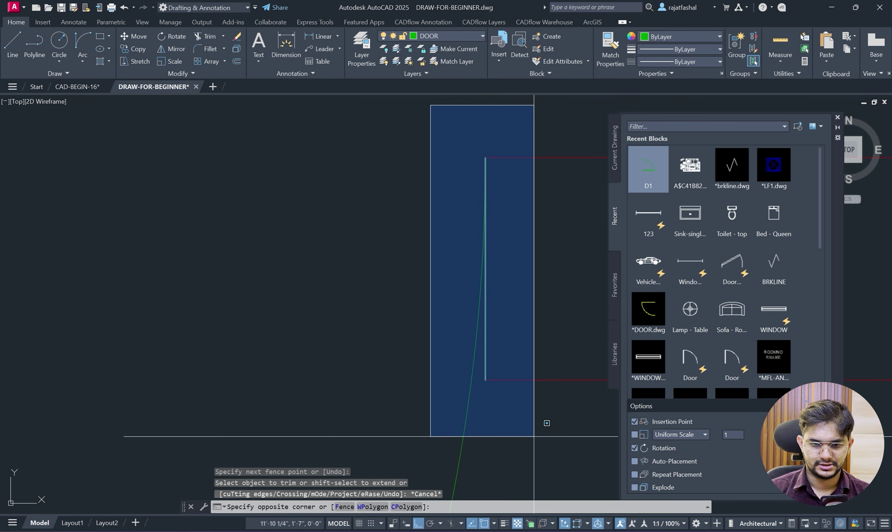
pyautogui.click(533, 435)
pyautogui.scroll(-6, 531, 422)
pyautogui.click(436, 34)
pyautogui.click(436, 75)
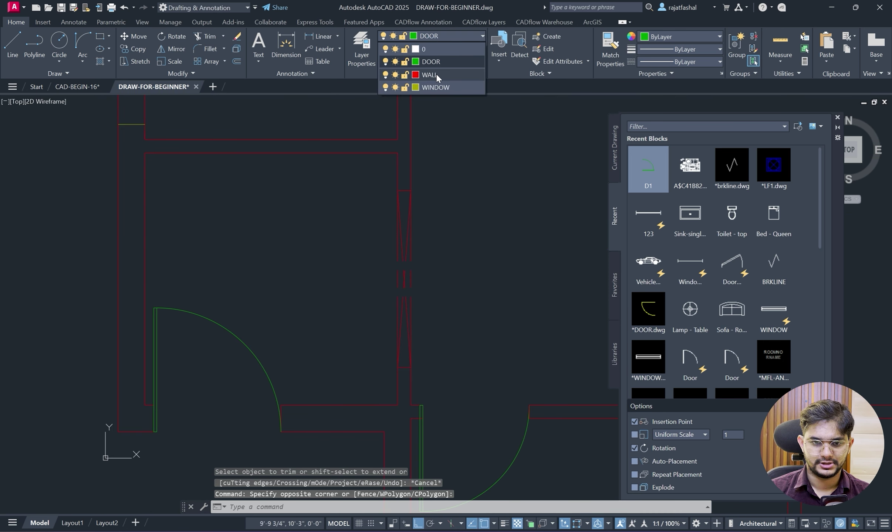
pyautogui.press('Escape')
# Trim the wall-line stubs that cross the bedroom door's leaf at its hinge end.
pyautogui.scroll(-3, 451, 261)
pyautogui.moveTo(451, 261); pyautogui.dragTo(439, 252, button='middle')
pyautogui.scroll(5, 410, 333)
pyautogui.write('tr')
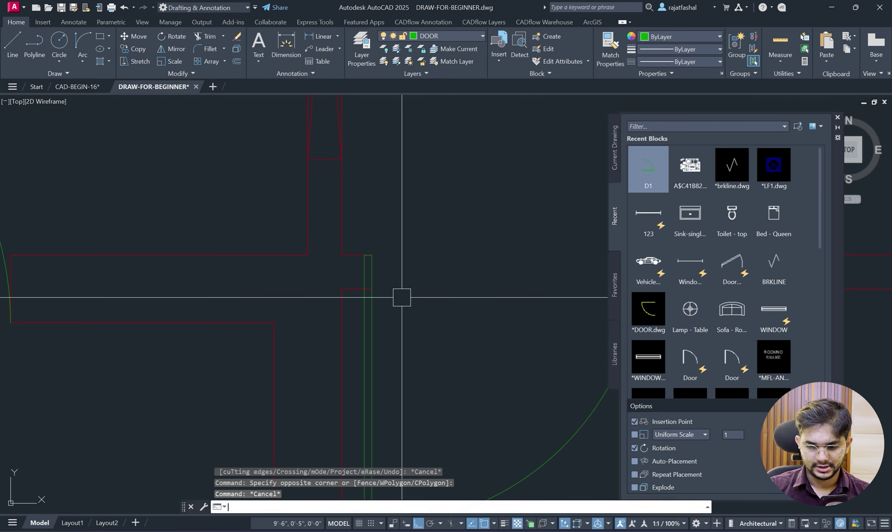
pyautogui.press('Return')
pyautogui.click(374, 296)
pyautogui.scroll(5, 374, 297)
pyautogui.click(354, 290)
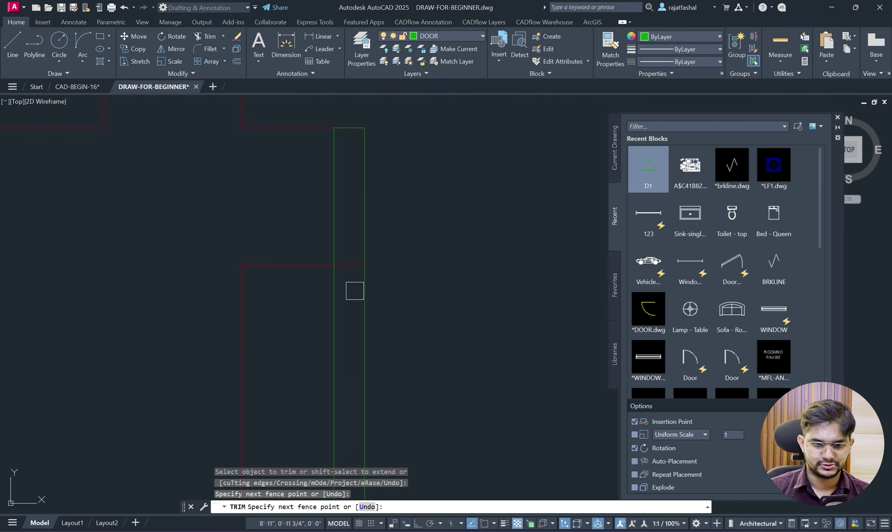
pyautogui.click(349, 101)
pyautogui.click(352, 107)
pyautogui.press('Return')
pyautogui.scroll(-5, 473, 264)
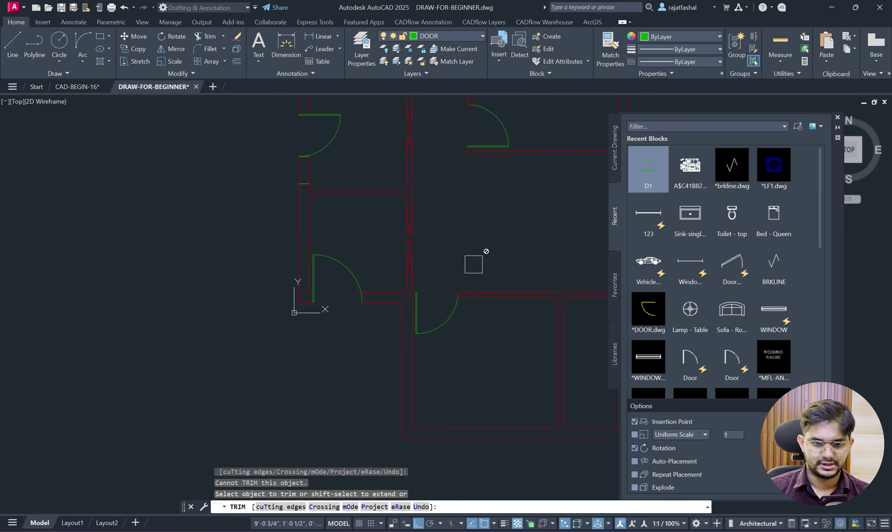
# Trim the wall-line segments running through the leaves of the master bedroom door and the kitchen door.
pyautogui.scroll(5, 459, 189)
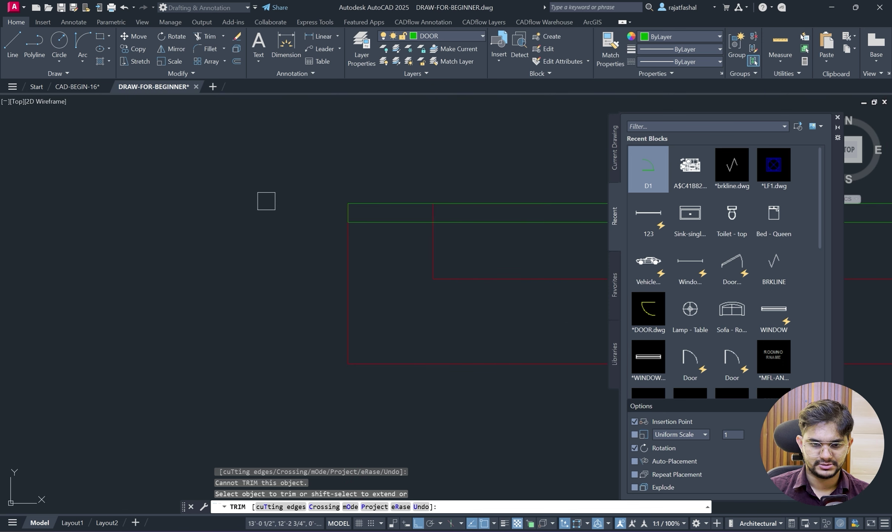
pyautogui.moveTo(279, 208); pyautogui.dragTo(484, 214)
pyautogui.scroll(-6, 470, 211)
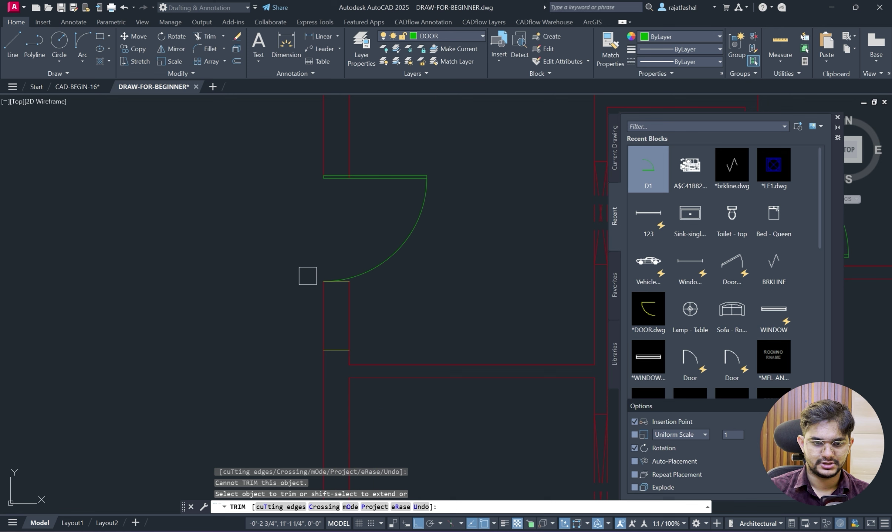
pyautogui.scroll(2, 256, 340)
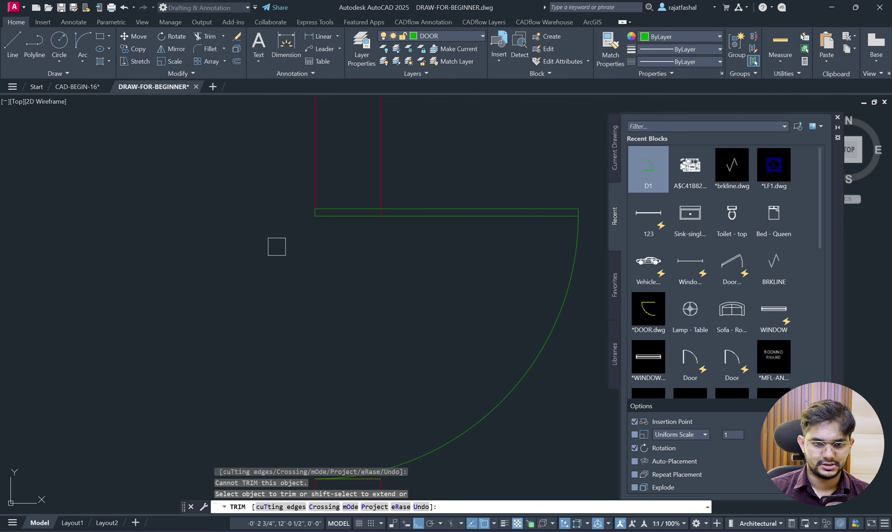
pyautogui.click(281, 202)
pyautogui.moveTo(502, 202); pyautogui.dragTo(176, 209, button='middle')
pyautogui.press('Escape')
# Check the remaining doors in the PDF reference plan, return to the drawing and close the blocks palette.
pyautogui.scroll(-8, 416, 243)
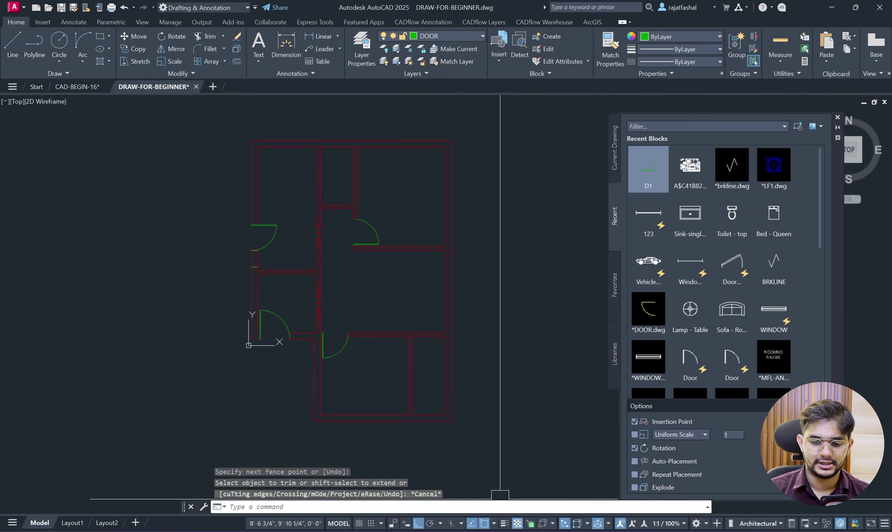
pyautogui.hotkey('alt', 'Tab')
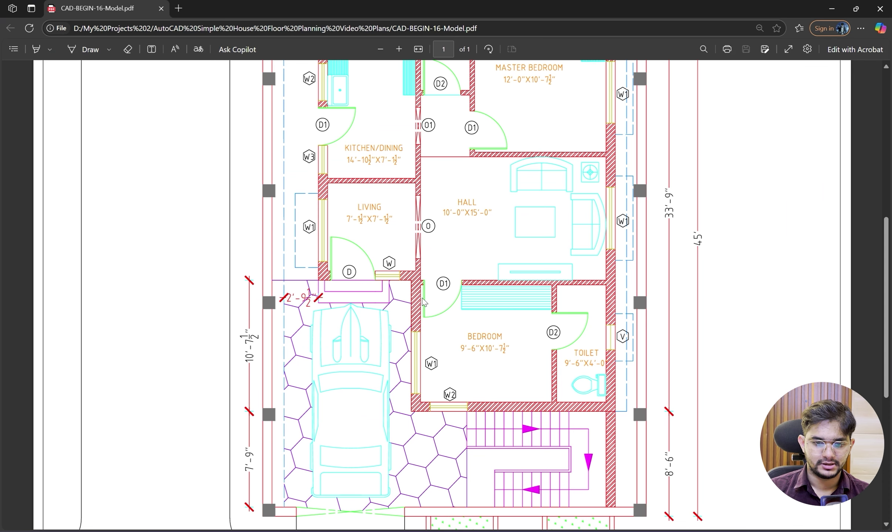
pyautogui.scroll(4, 450, 314)
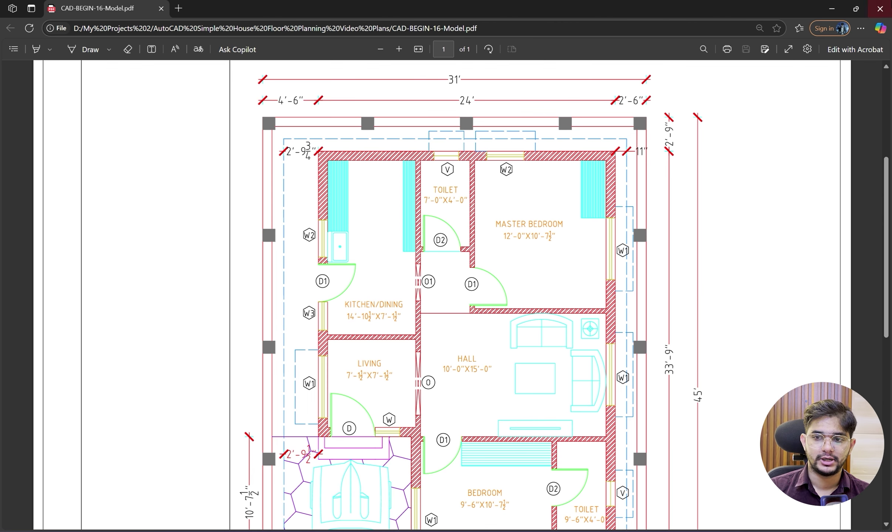
pyautogui.click(833, 7)
pyautogui.scroll(4, 529, 191)
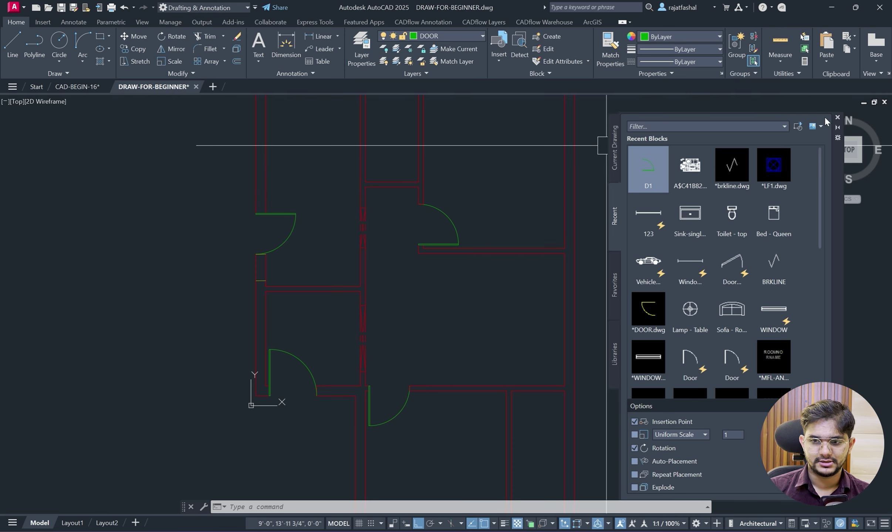
pyautogui.click(837, 118)
pyautogui.scroll(2, 362, 161)
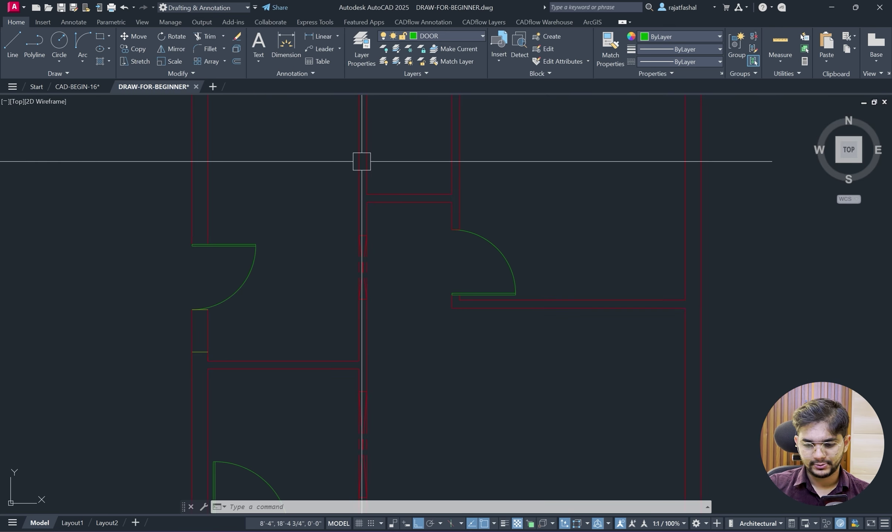
# Draw a 3" guide line along the upper toilet wall's lower face, starting at its corner with the kitchen wall.
pyautogui.write('l')
pyautogui.press('Return')
pyautogui.hotkey('alt', 'Tab')
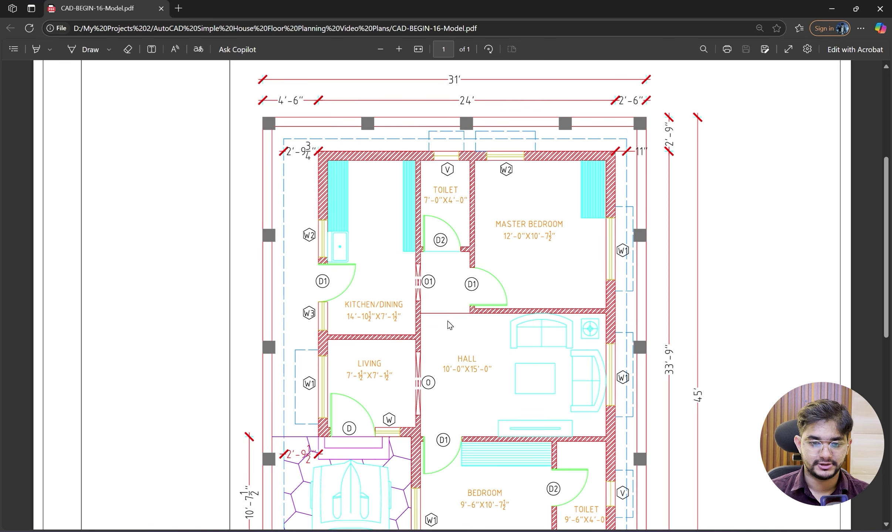
pyautogui.click(837, 5)
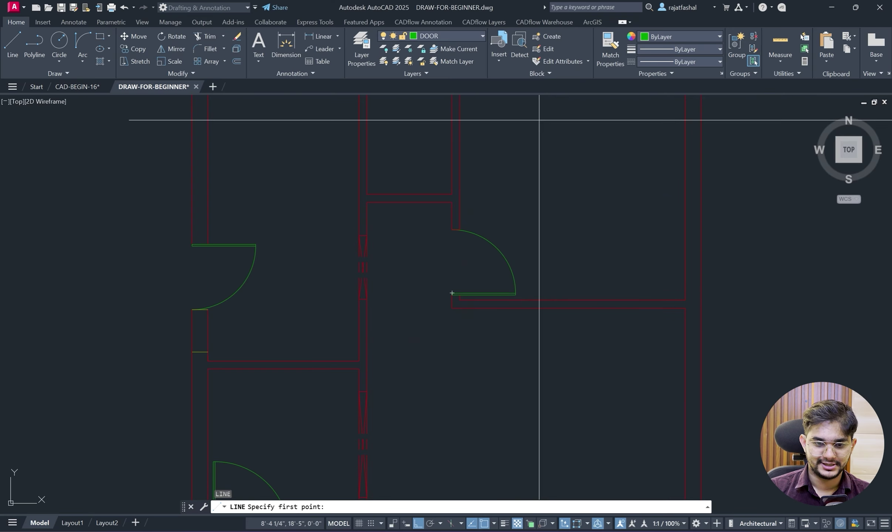
pyautogui.scroll(5, 380, 189)
pyautogui.click(324, 238)
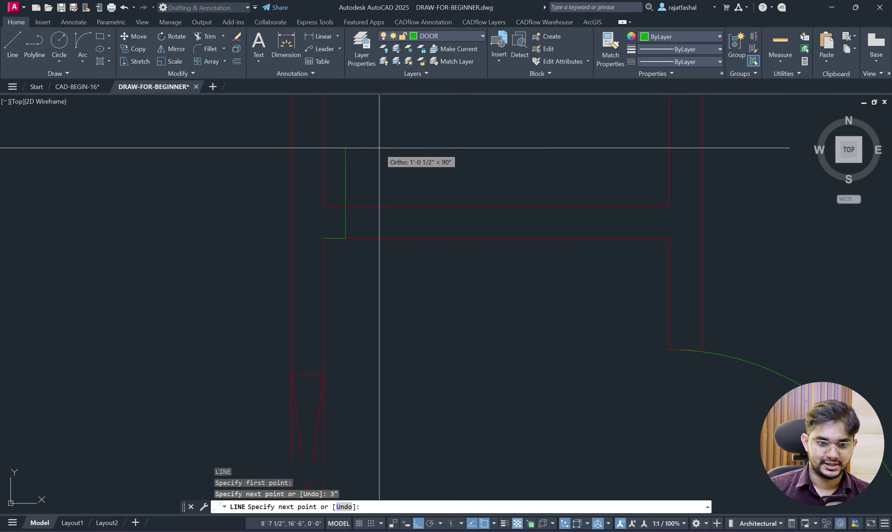
pyautogui.press('Return')
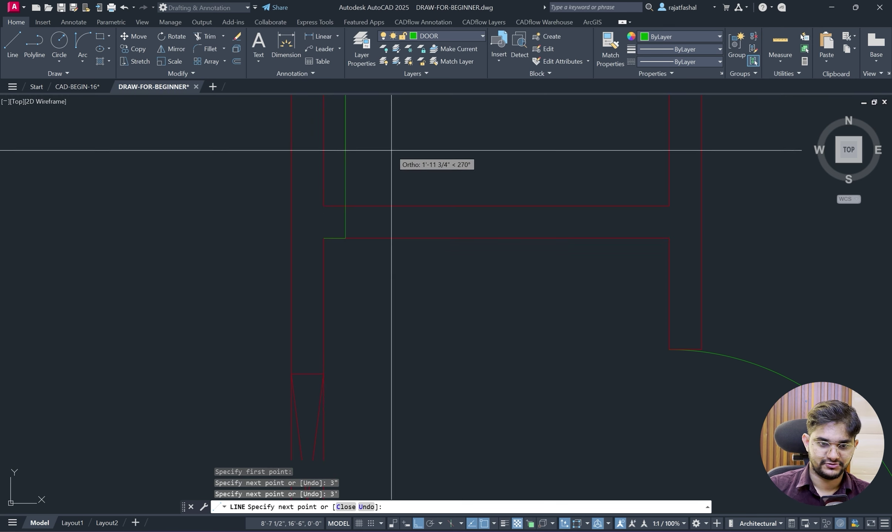
pyautogui.scroll(-2, 392, 163)
pyautogui.scroll(2, 399, 174)
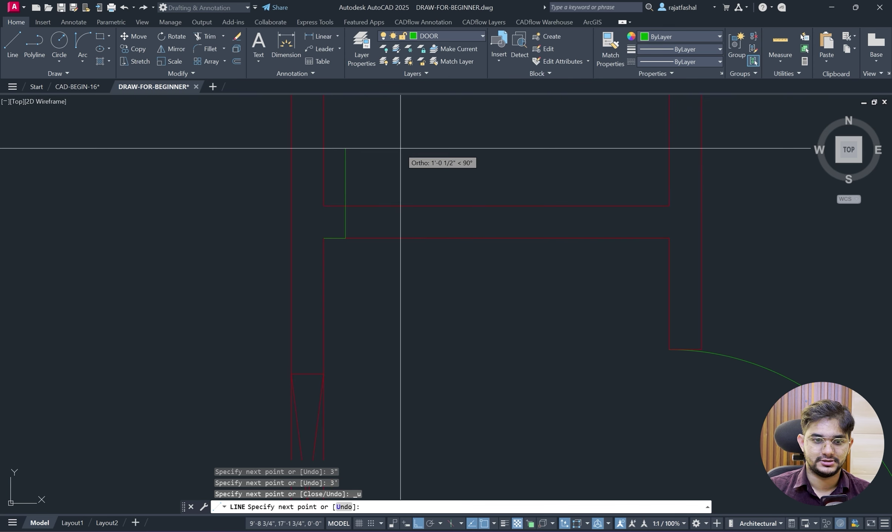
pyautogui.hotkey('ctrl', 'z')
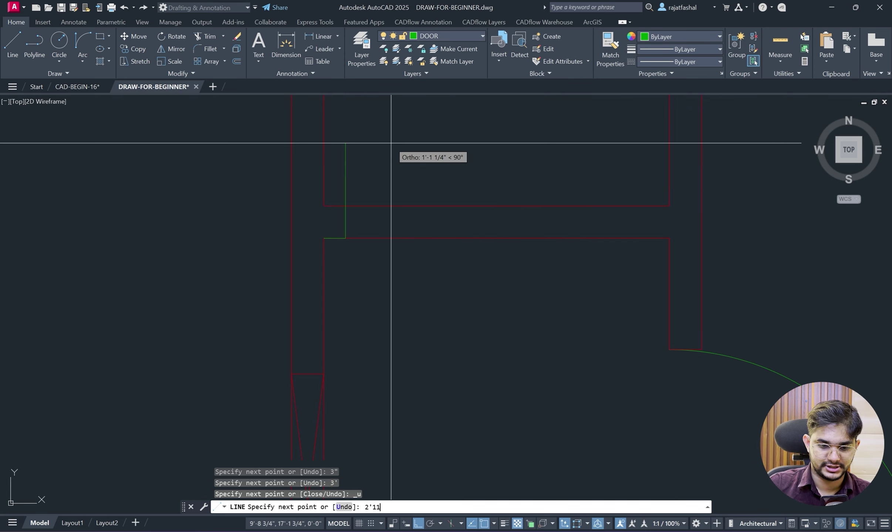
# Continue from the guide line with the toilet door's leaf outline, 2'11" long and 1" thick, back down to the wall's lower face.
pyautogui.scroll(-3, 420, 179)
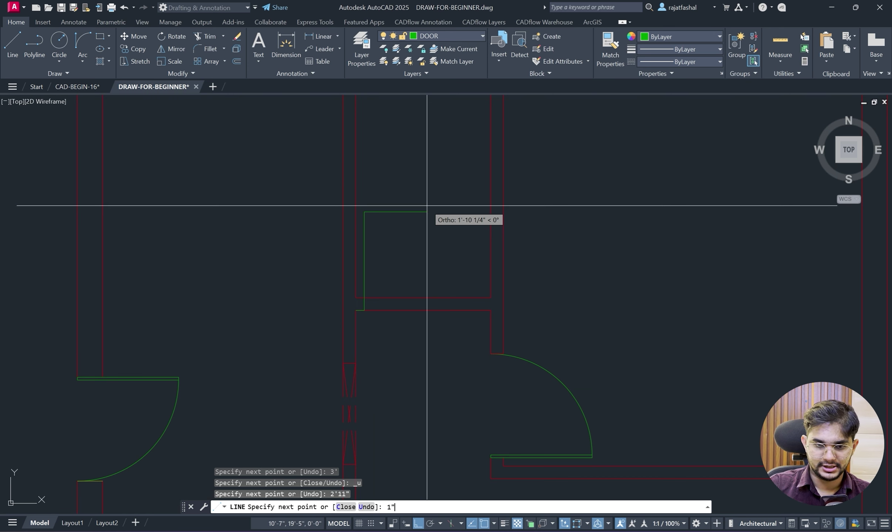
pyautogui.scroll(3, 427, 206)
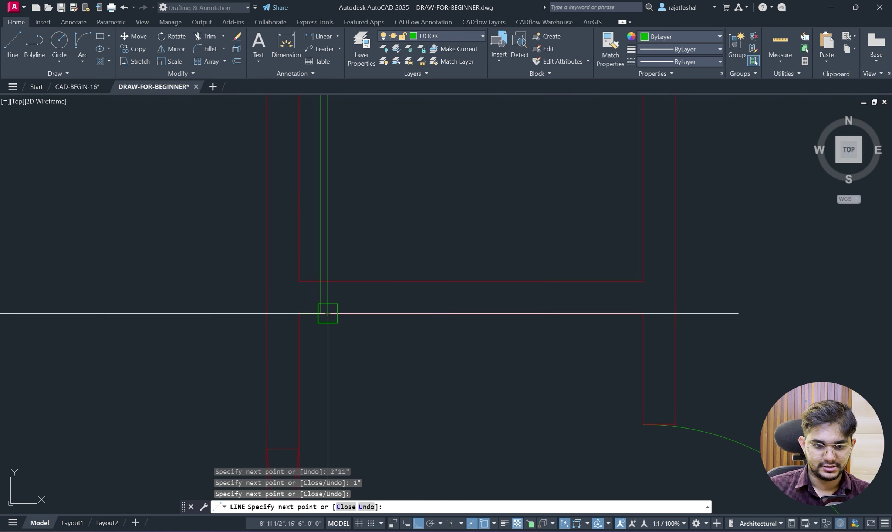
pyautogui.press('Escape')
pyautogui.press('Escape')
# Offset the inner long edge of the toilet door's leaf 2'11" across the opening toward the master bedroom wall.
pyautogui.write('o')
pyautogui.press('Return')
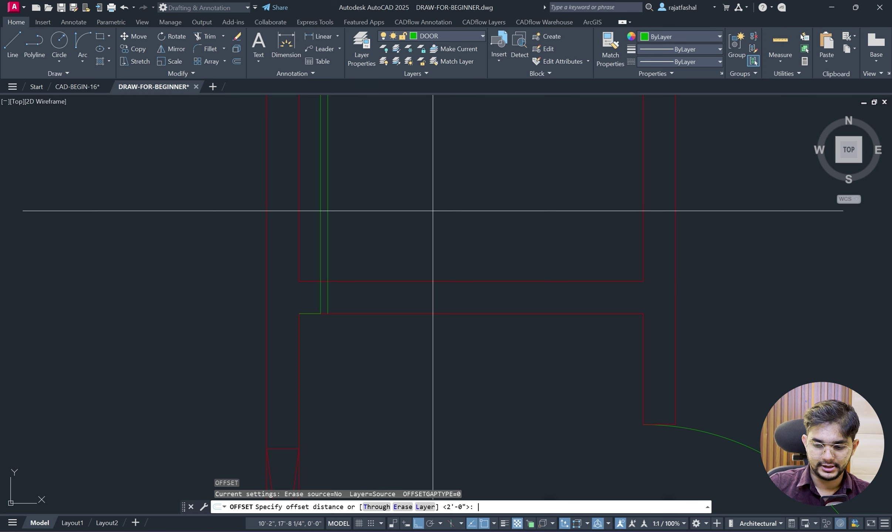
pyautogui.write('2\'11"')
pyautogui.press('Return')
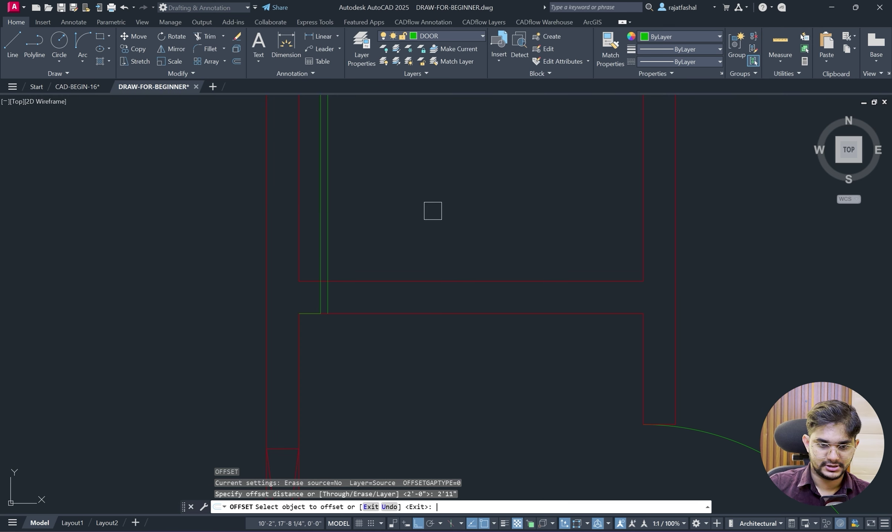
pyautogui.click(324, 225)
pyautogui.click(413, 225)
pyautogui.press('Escape')
# Trim the toilet wall lines within the door opening and the part of the offset line above the wall.
pyautogui.scroll(-4, 414, 225)
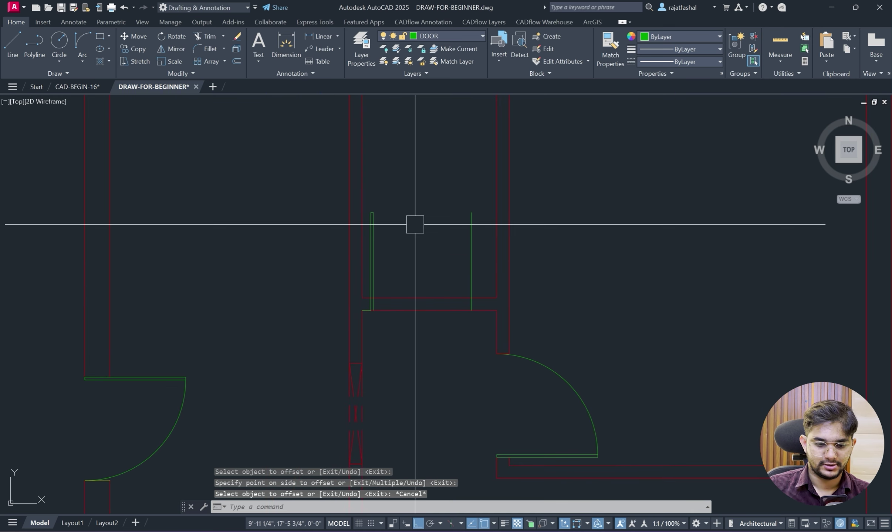
pyautogui.write('tr')
pyautogui.press('Return')
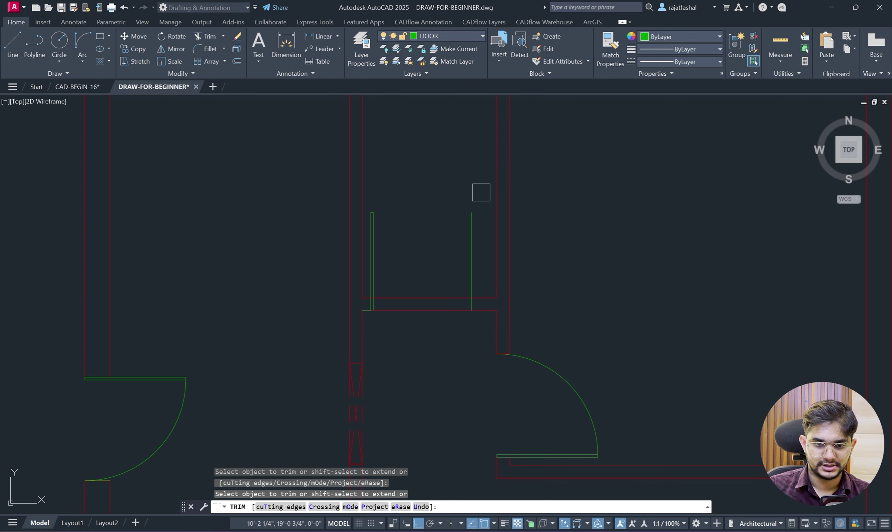
pyautogui.click(461, 237)
pyautogui.click(433, 320)
pyautogui.press('Escape')
# Change the line closing the wall on the far side of the toilet door opening to the WALL layer.
pyautogui.click(451, 287)
pyautogui.click(490, 345)
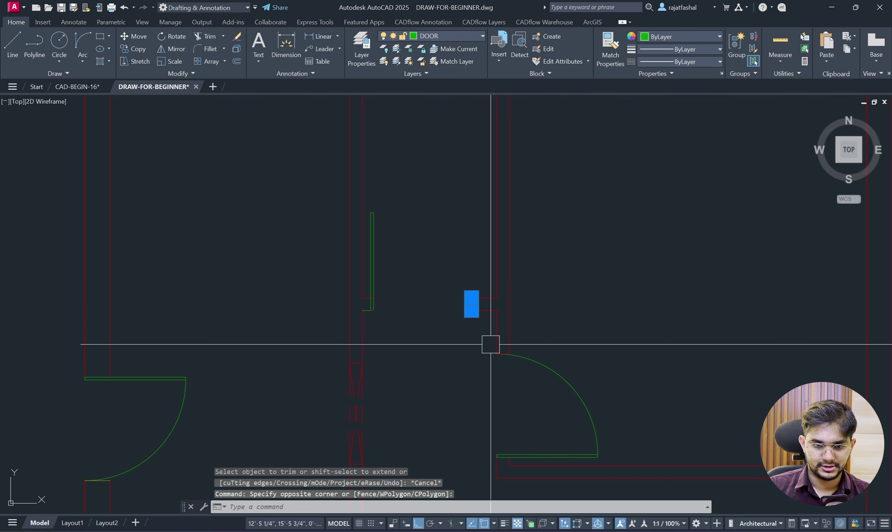
pyautogui.click(477, 40)
pyautogui.click(453, 74)
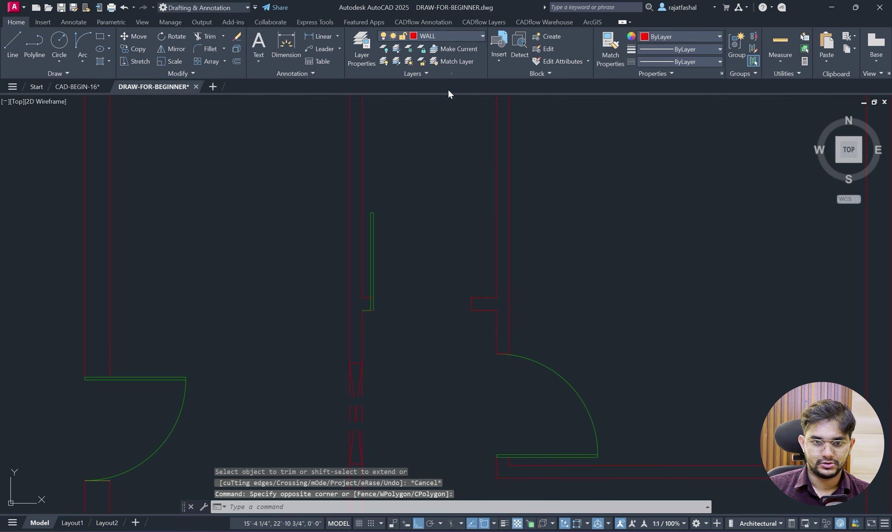
pyautogui.press('Escape')
# Trim the wall-line stubs that cross the toilet door's leaf.
pyautogui.scroll(4, 411, 305)
pyautogui.write('tr')
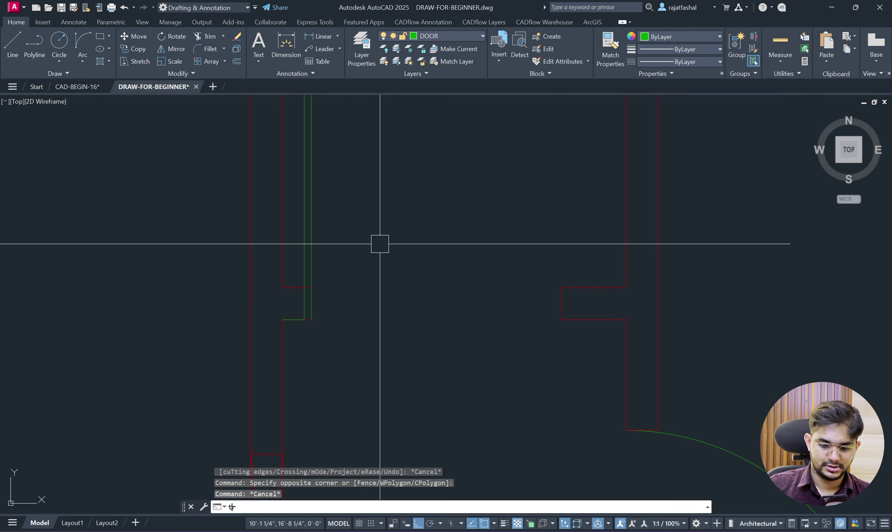
pyautogui.press('Return')
pyautogui.scroll(4, 283, 342)
pyautogui.click(285, 329)
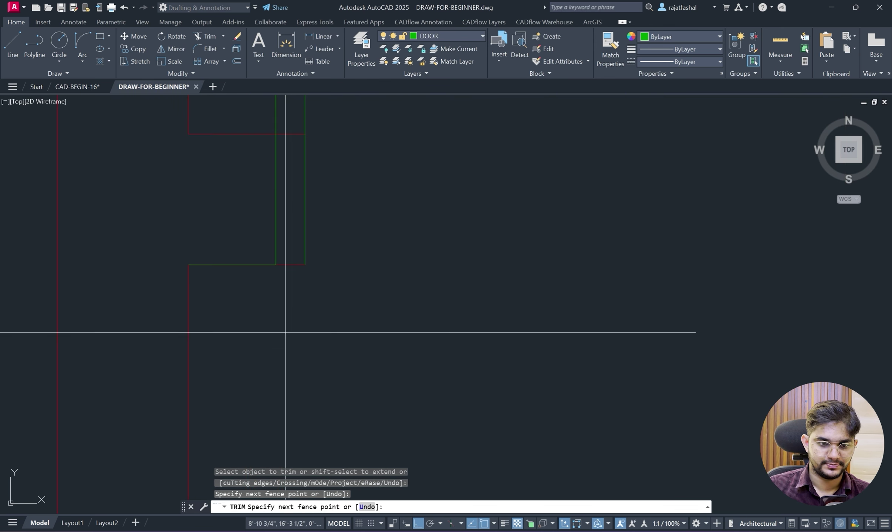
pyautogui.click(303, 123)
pyautogui.press('Return')
pyautogui.press('Escape')
# Erase the 3" guide line beside the toilet door's leaf.
pyautogui.click(242, 255)
pyautogui.click(241, 264)
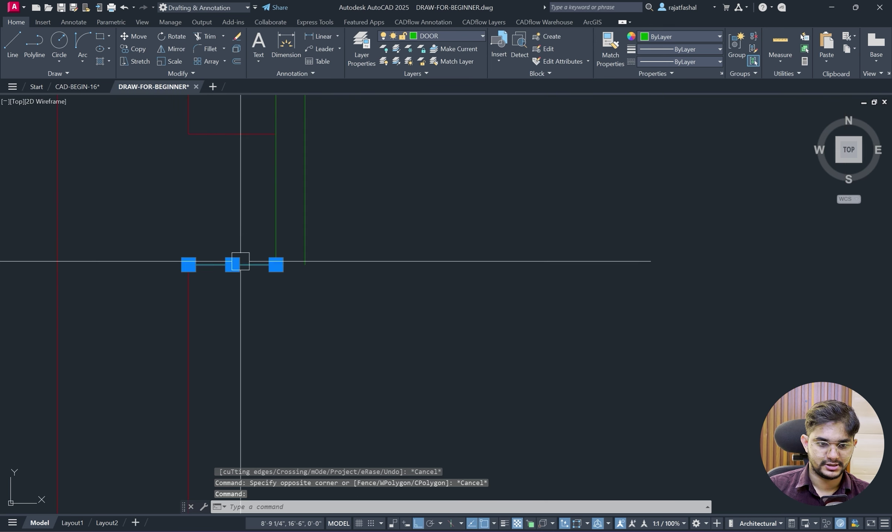
pyautogui.press('Delete')
# Draw a line closing the lower end of the toilet door's leaf between its two long edges.
pyautogui.write('l')
pyautogui.press('Return')
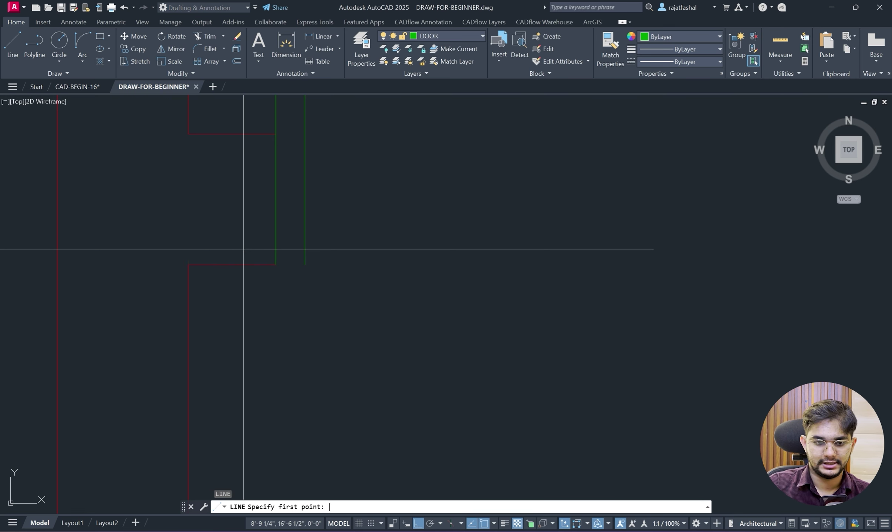
pyautogui.click(305, 264)
pyautogui.click(276, 264)
pyautogui.press('Escape')
pyautogui.scroll(-2, 476, 263)
# Draw the toilet door's swing with a Start, End, Direction arc from the leaf's upper corner to the opposite jamb's lower corner.
pyautogui.scroll(-5, 475, 263)
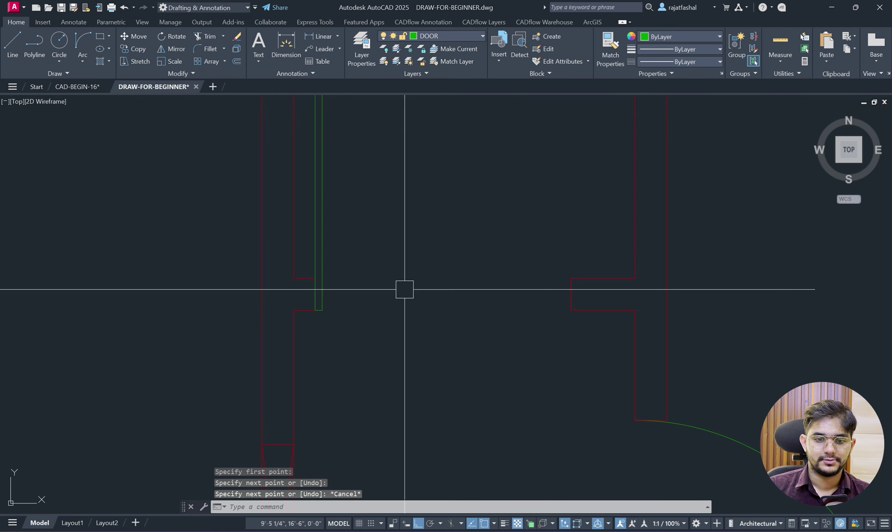
pyautogui.click(83, 61)
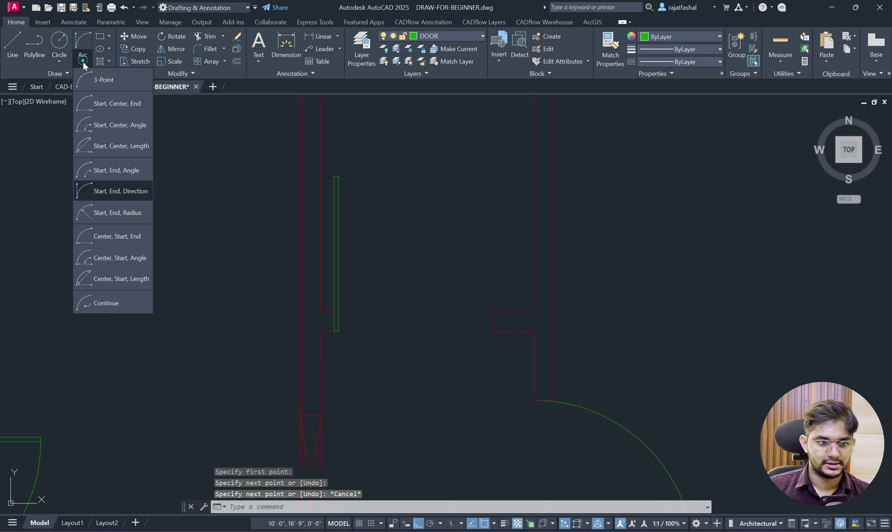
pyautogui.click(115, 175)
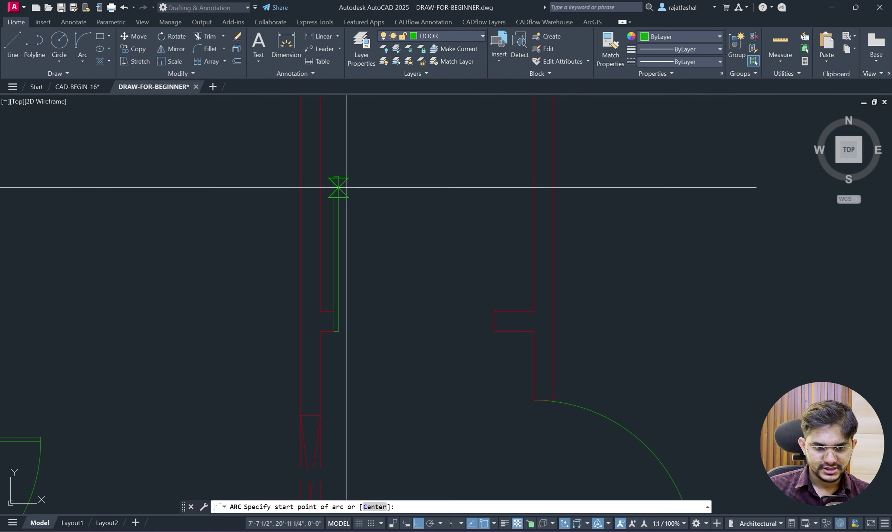
pyautogui.click(337, 178)
pyautogui.click(493, 322)
pyautogui.click(518, 229)
pyautogui.scroll(-3, 475, 144)
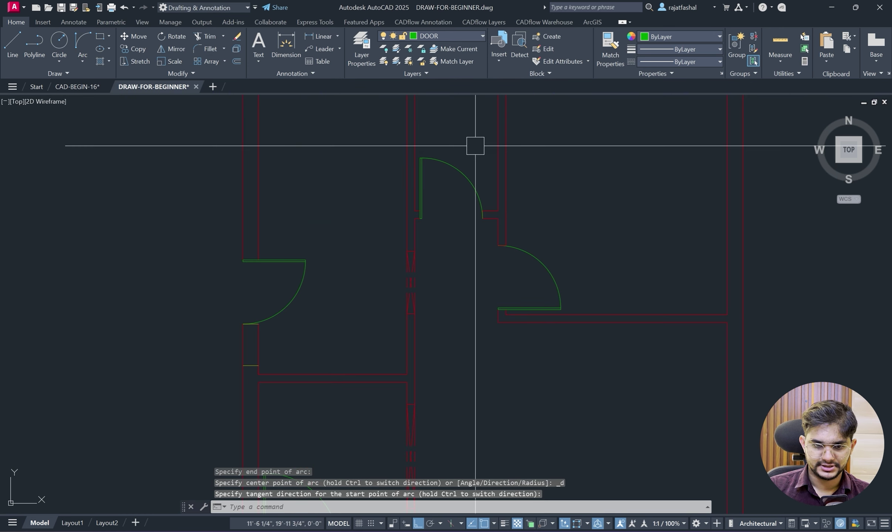
# Start a block definition named D2 with its base point at the lower outer corner of the toilet door's leaf.
pyautogui.scroll(4, 404, 160)
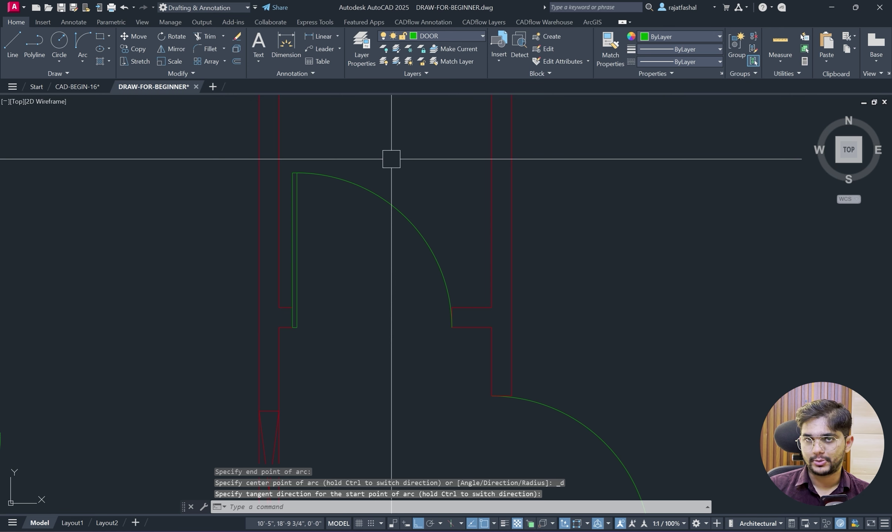
pyautogui.write('b')
pyautogui.press('Return')
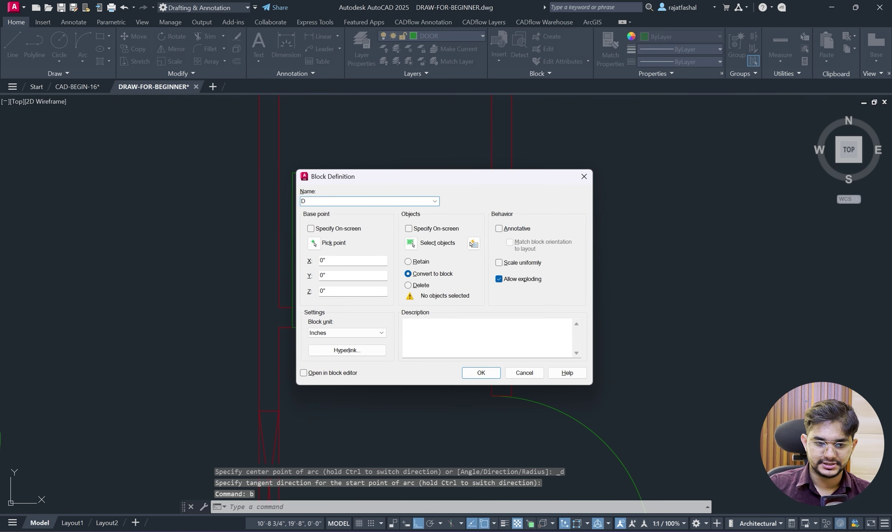
pyautogui.click(314, 243)
pyautogui.scroll(3, 296, 333)
pyautogui.click(289, 339)
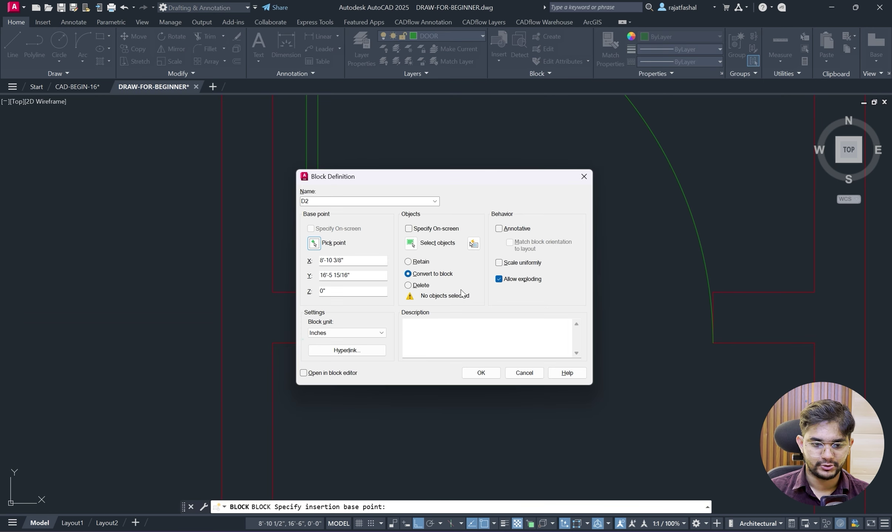
# Select the toilet door's leaf lines, closing line and swing arc, and create the D2 block from them.
pyautogui.click(419, 245)
pyautogui.scroll(-3, 462, 255)
pyautogui.click(542, 251)
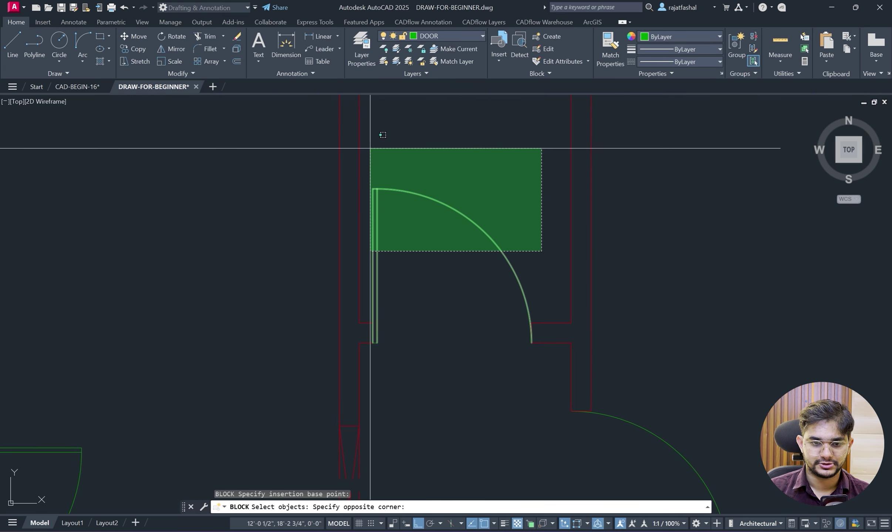
pyautogui.click(370, 149)
pyautogui.scroll(5, 368, 318)
pyautogui.click(380, 409)
pyautogui.scroll(-2, 381, 409)
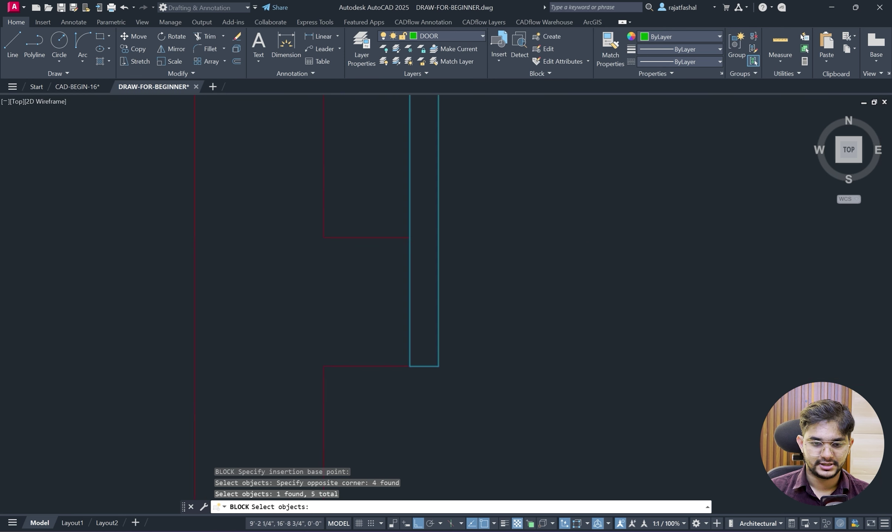
pyautogui.scroll(-5, 521, 287)
pyautogui.press('Return')
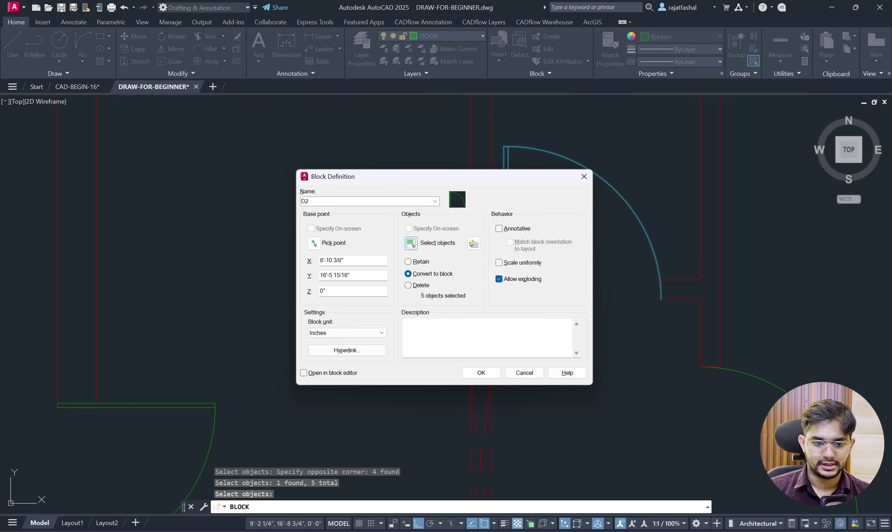
pyautogui.click(496, 374)
# Examine the D2 door between the bedroom and its toilet in the reference PDF CAD-BEGIN-16-Model, then return to the AutoCAD drawing.
pyautogui.scroll(-3, 461, 287)
pyautogui.scroll(2, 418, 316)
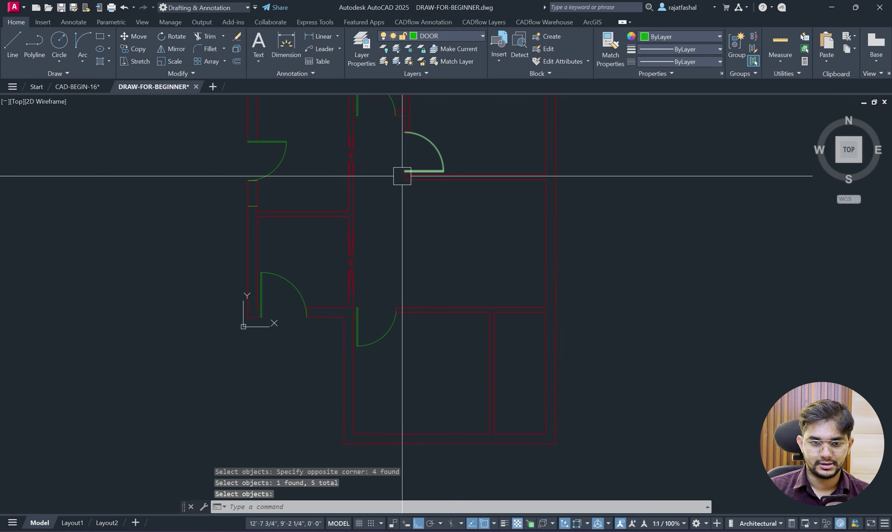
pyautogui.scroll(6, 454, 341)
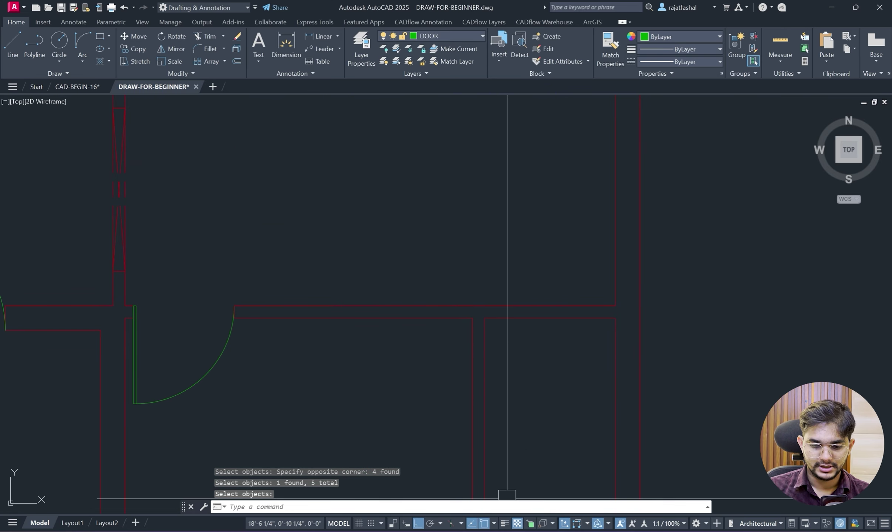
pyautogui.hotkey('alt', 'Tab')
pyautogui.scroll(-4, 501, 325)
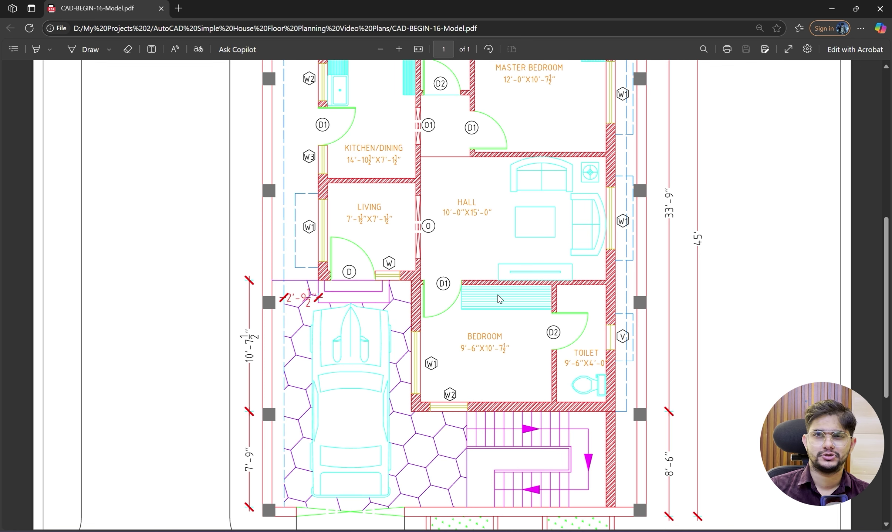
pyautogui.click(831, 8)
pyautogui.scroll(-2, 469, 297)
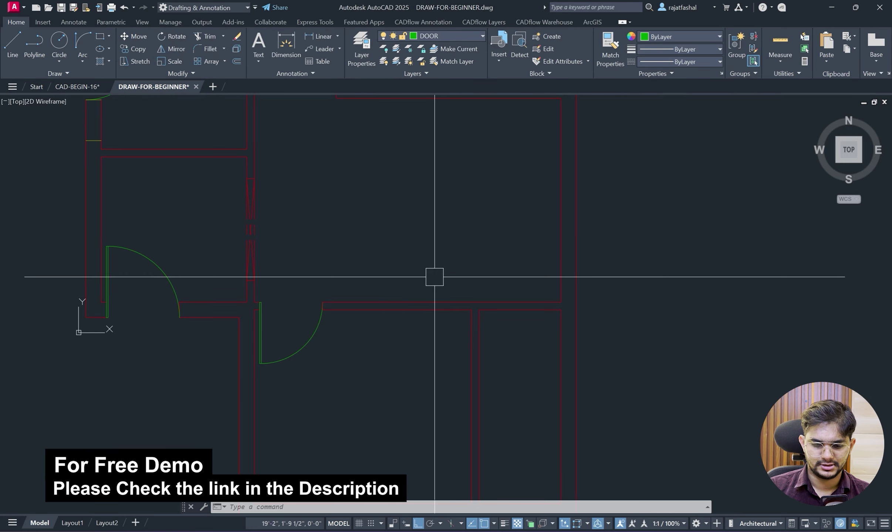
# Draw a 2'6" guide line down the bedroom face of the bedroom–toilet partition, starting at its upper corner.
pyautogui.scroll(3, 458, 309)
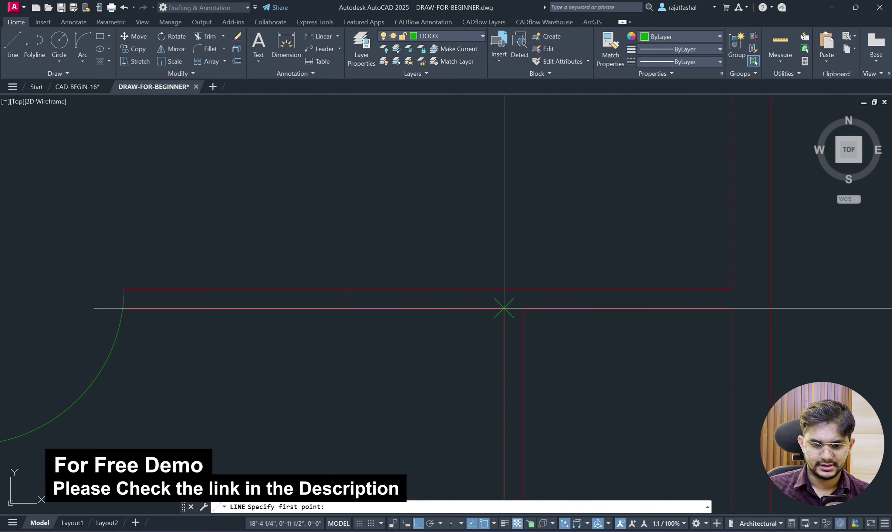
pyautogui.click(504, 307)
pyautogui.scroll(2, 514, 377)
pyautogui.write('2')
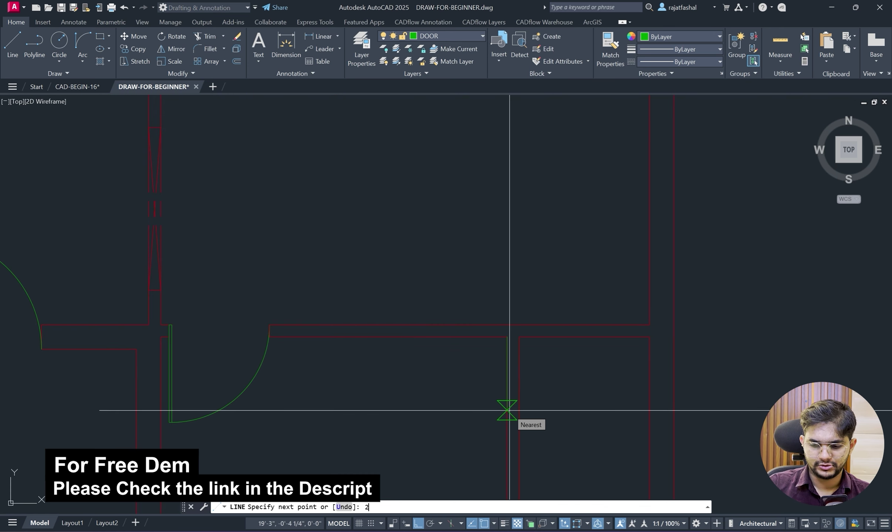
pyautogui.write('\'6"')
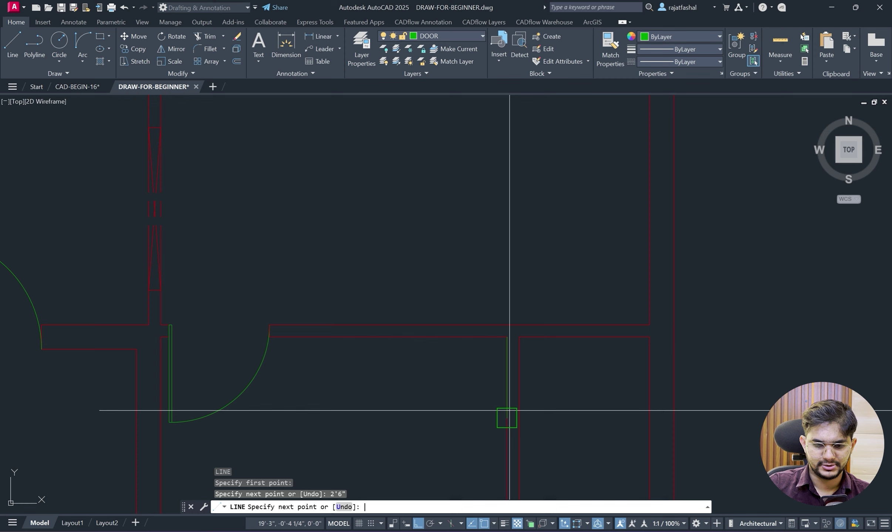
pyautogui.scroll(5, 510, 411)
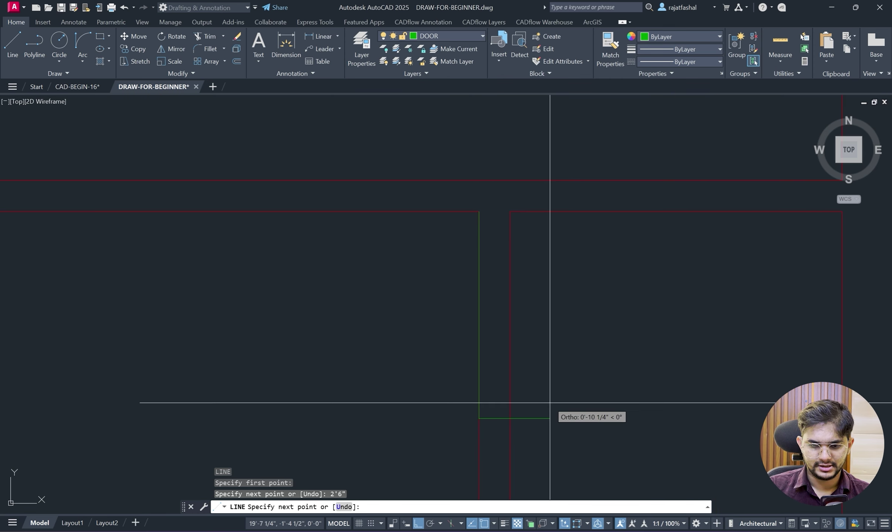
pyautogui.scroll(-4, 550, 403)
pyautogui.scroll(2, 552, 391)
pyautogui.press('Escape')
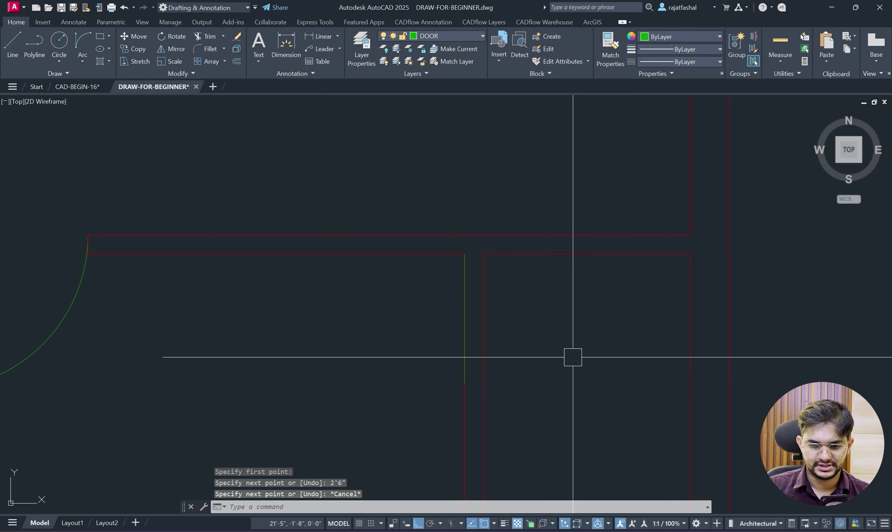
# Insert block D2 at the lower end of the 2'6" guide line, rotated 270° so the door opens into the toilet.
pyautogui.scroll(-2, 572, 357)
pyautogui.write('i')
pyautogui.press('Return')
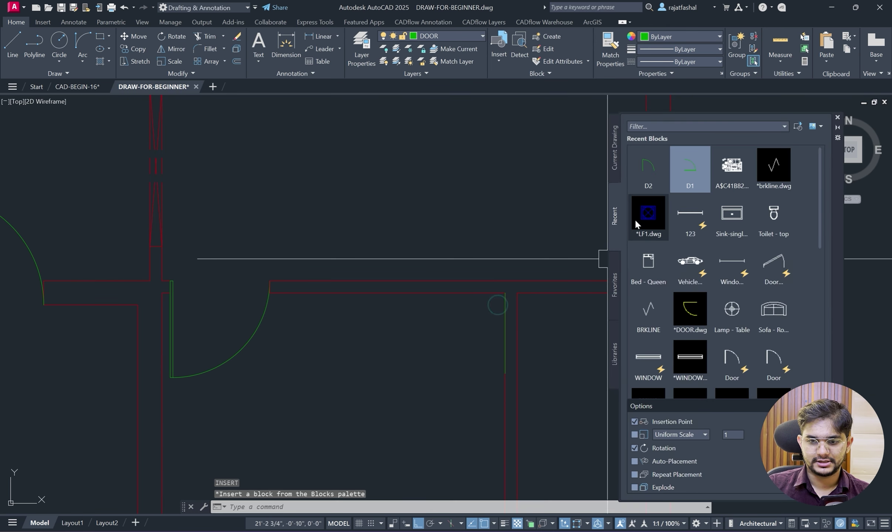
pyautogui.click(648, 167)
pyautogui.moveTo(550, 365); pyautogui.dragTo(510, 276, button='middle')
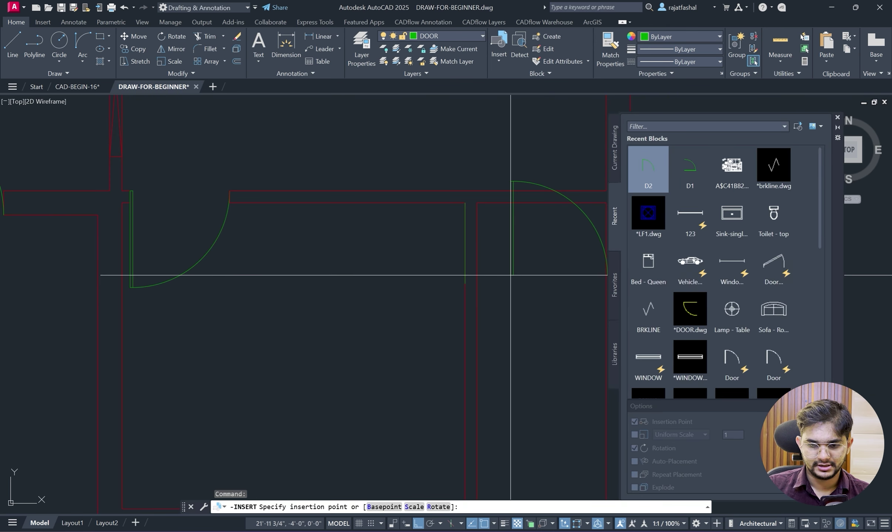
pyautogui.scroll(4, 485, 295)
pyautogui.click(434, 267)
pyautogui.scroll(-6, 385, 332)
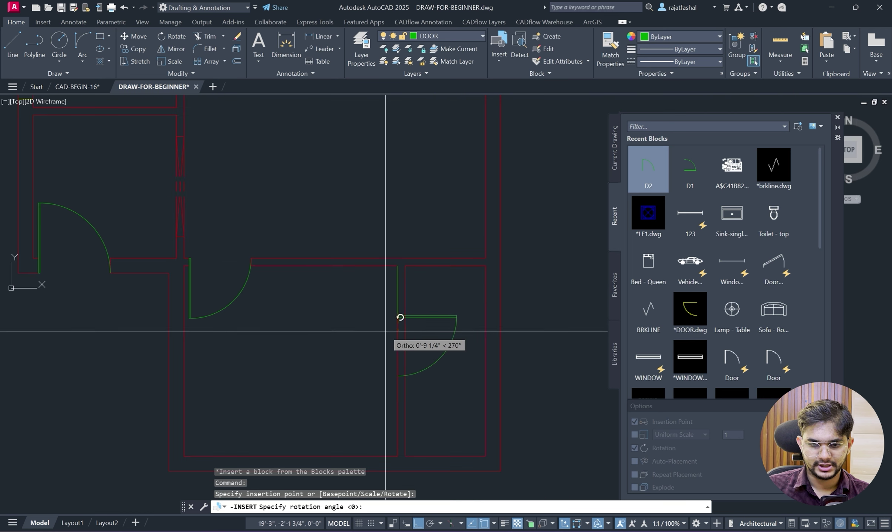
pyautogui.click(424, 384)
# Erase the 2'6" guide line above the inserted bedroom toilet door.
pyautogui.scroll(5, 393, 325)
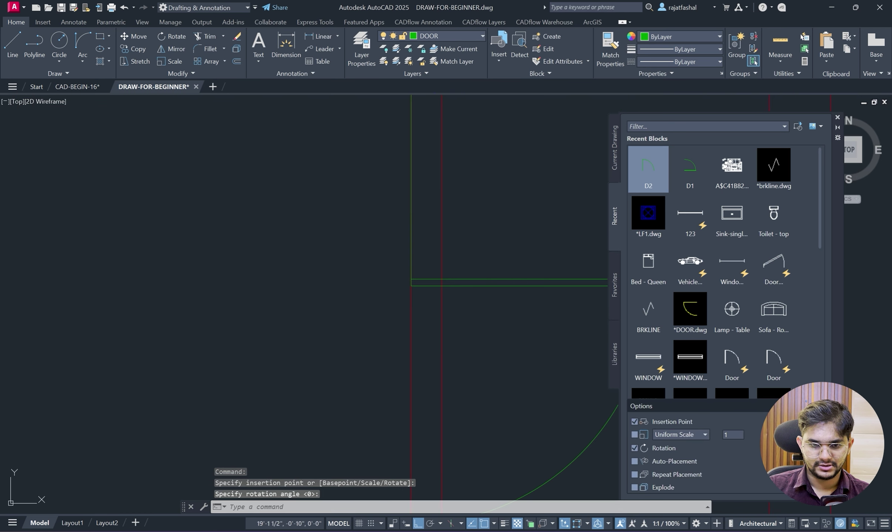
pyautogui.click(410, 247)
pyautogui.press('Delete')
pyautogui.scroll(-2, 392, 260)
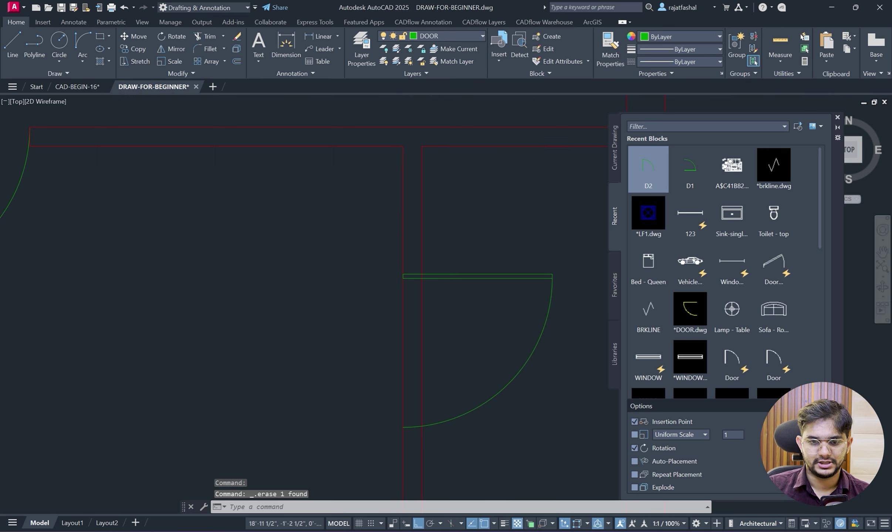
# Draw a jamb line across the partition's thickness at the lower end of the bedroom toilet door's swing.
pyautogui.moveTo(388, 306); pyautogui.dragTo(390, 287, button='middle')
pyautogui.rightClick(357, 241)
pyautogui.moveTo(472, 264)
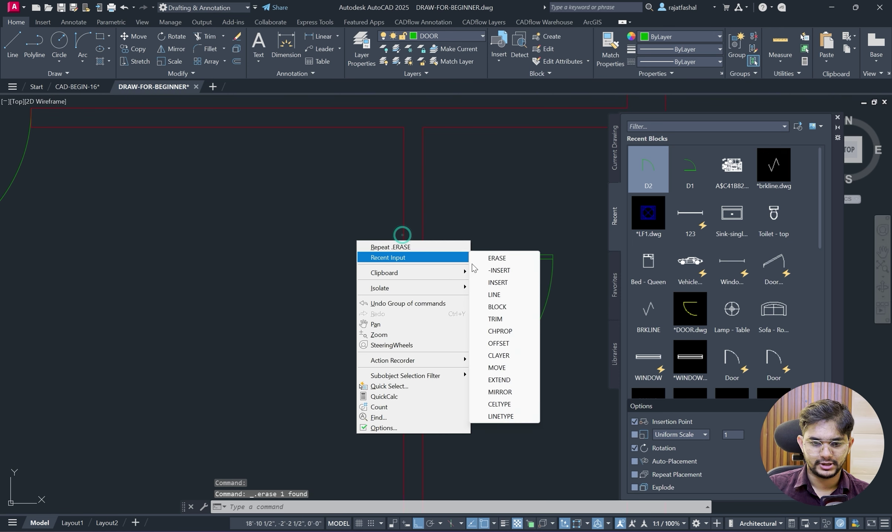
pyautogui.click(494, 295)
pyautogui.scroll(4, 388, 427)
pyautogui.click(430, 380)
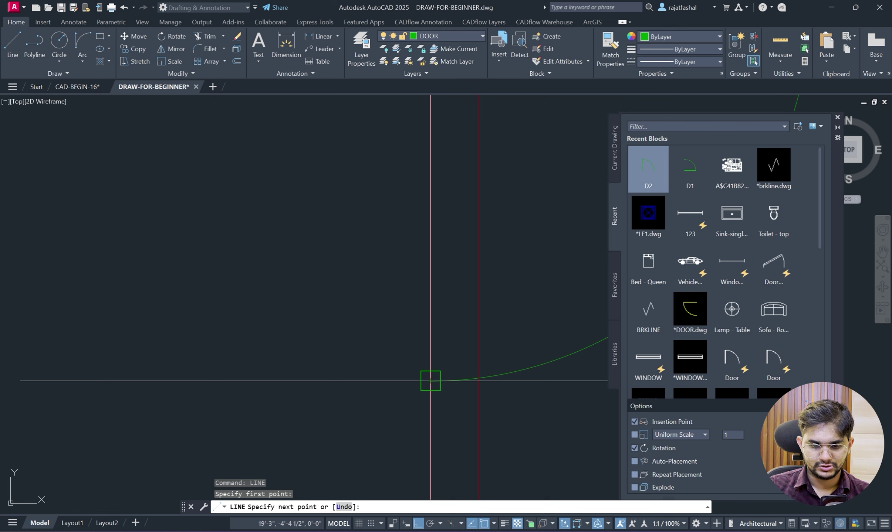
pyautogui.scroll(4, 483, 394)
pyautogui.press('Escape')
pyautogui.scroll(-3, 470, 354)
pyautogui.scroll(-1, 333, 252)
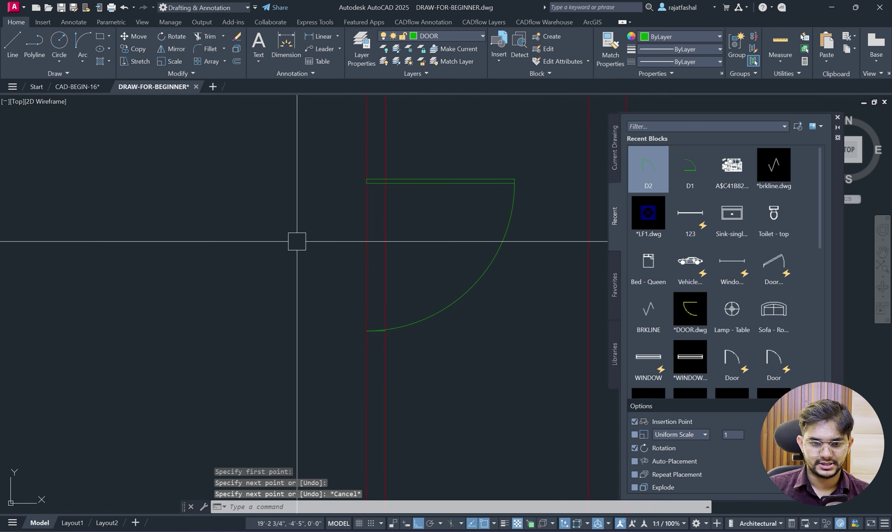
# Trim both partition lines across the bedroom toilet door's opening, including the stub between the swing arc and the jamb line.
pyautogui.write('tr')
pyautogui.press('space')
pyautogui.press('space')
pyautogui.click(297, 241)
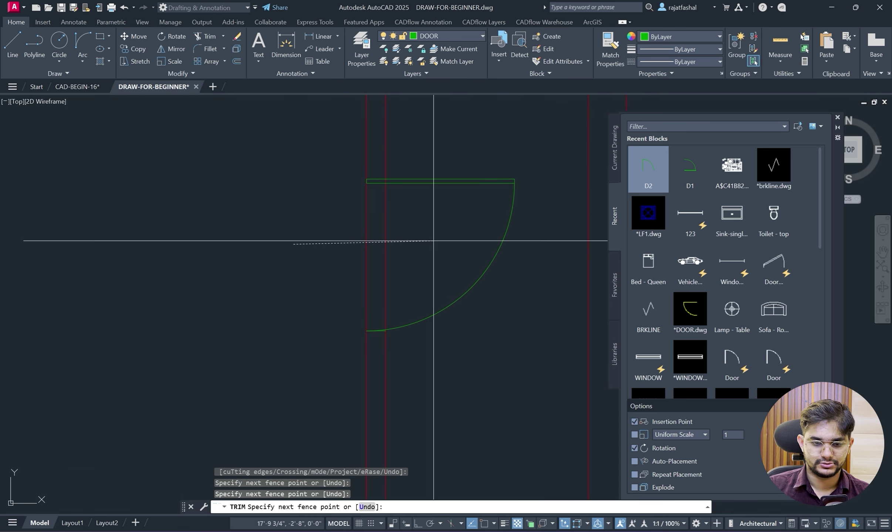
pyautogui.click(432, 242)
pyautogui.scroll(4, 405, 357)
pyautogui.click(356, 289)
pyautogui.click(312, 281)
pyautogui.click(462, 403)
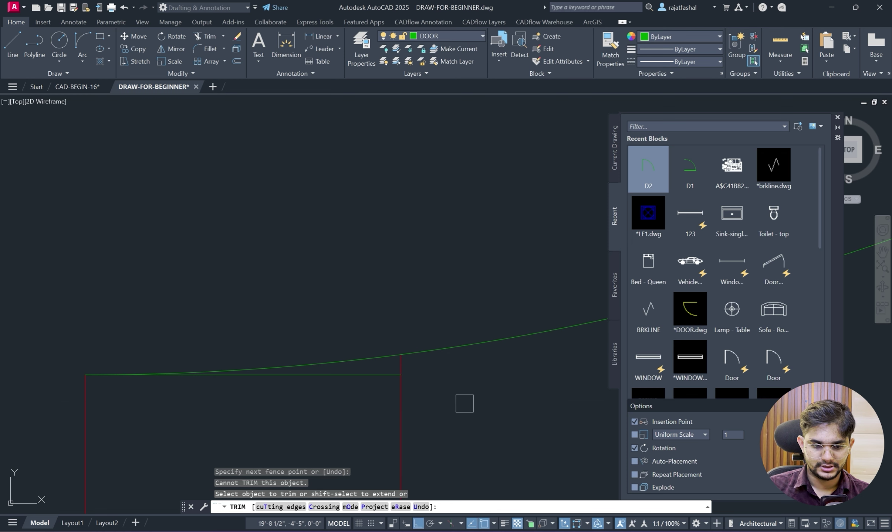
pyautogui.click(405, 366)
pyautogui.scroll(-5, 436, 349)
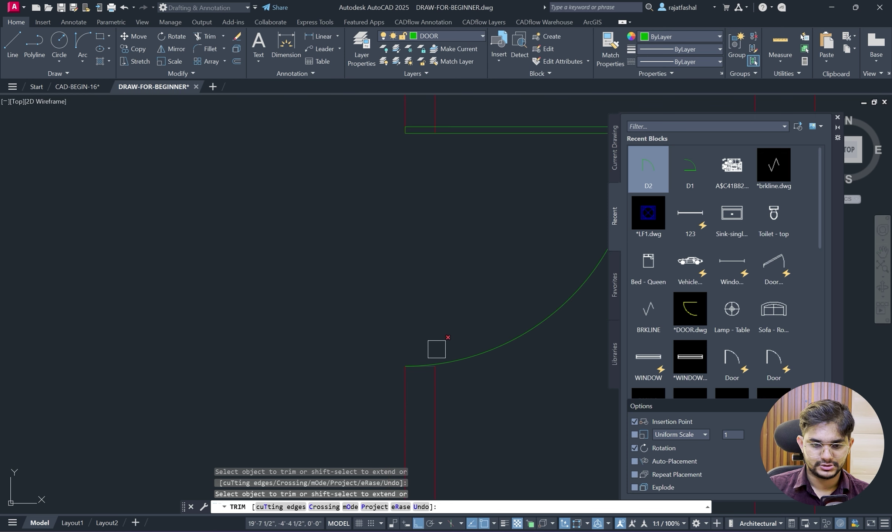
# Trim the partition-line stubs that cross the bedroom toilet door's leaf.
pyautogui.click(213, 265)
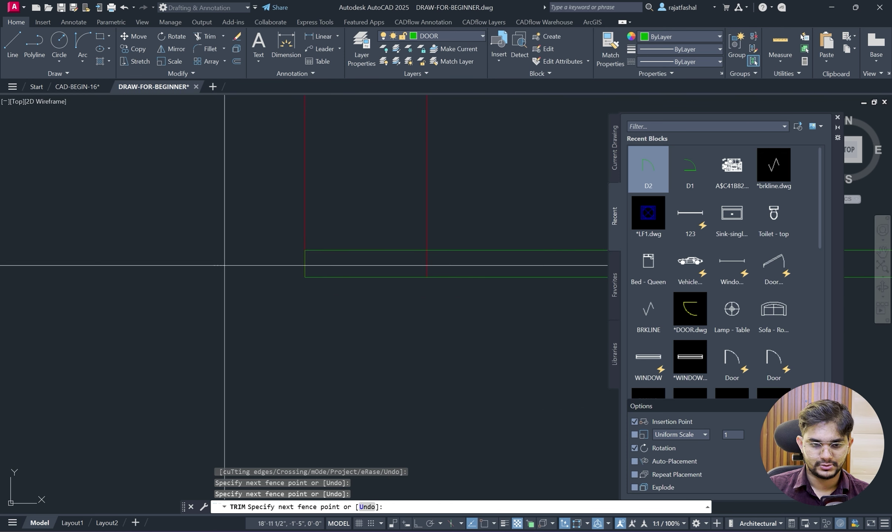
pyautogui.click(458, 266)
pyautogui.scroll(-5, 222, 159)
pyautogui.scroll(1, 186, 260)
pyautogui.scroll(2, 186, 259)
pyautogui.press('Escape')
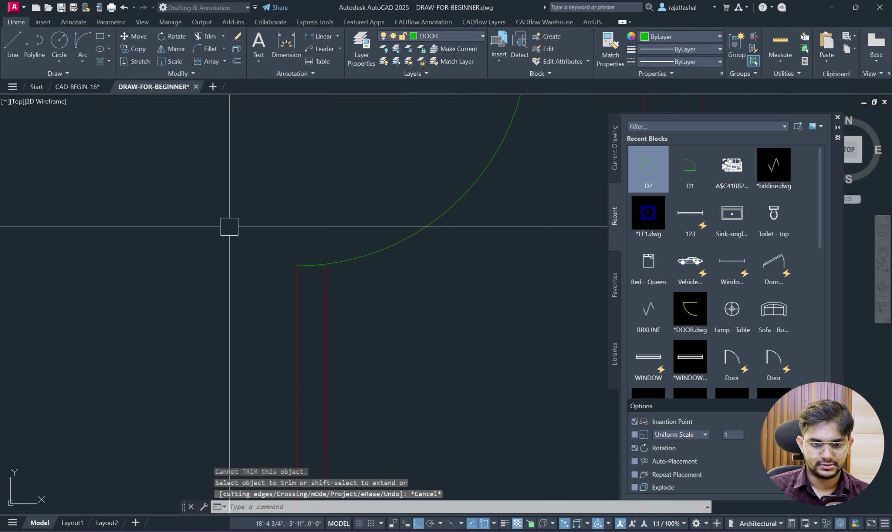
# Move the jamb line at the end of the bedroom toilet door's swing to the WALL layer.
pyautogui.click(229, 224)
pyautogui.click(384, 295)
pyautogui.click(446, 34)
pyautogui.click(445, 78)
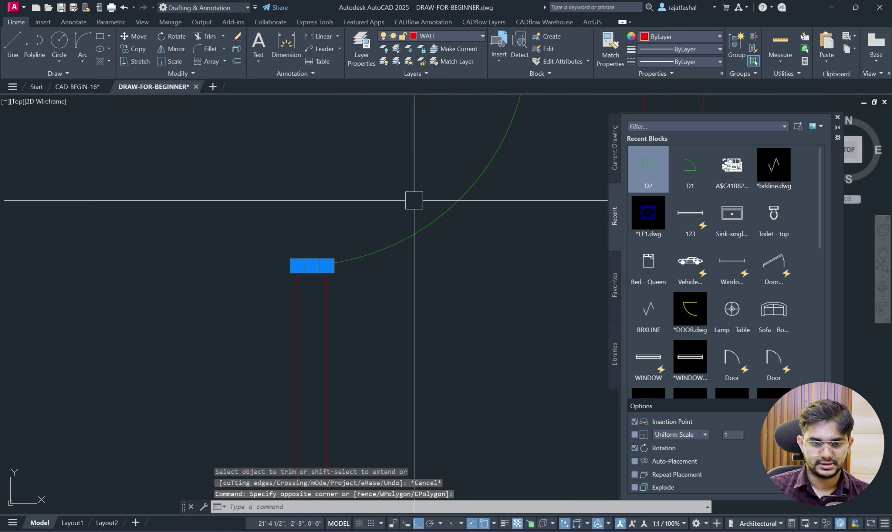
pyautogui.press('Escape')
# Compare the placed doors with the reference PDF CAD-BEGIN-16-Model across all rooms, then return to the AutoCAD drawing.
pyautogui.scroll(-6, 405, 229)
pyautogui.moveTo(329, 192); pyautogui.dragTo(415, 233, button='middle')
pyautogui.moveTo(365, 168); pyautogui.dragTo(372, 253, button='middle')
pyautogui.scroll(-6, 372, 253)
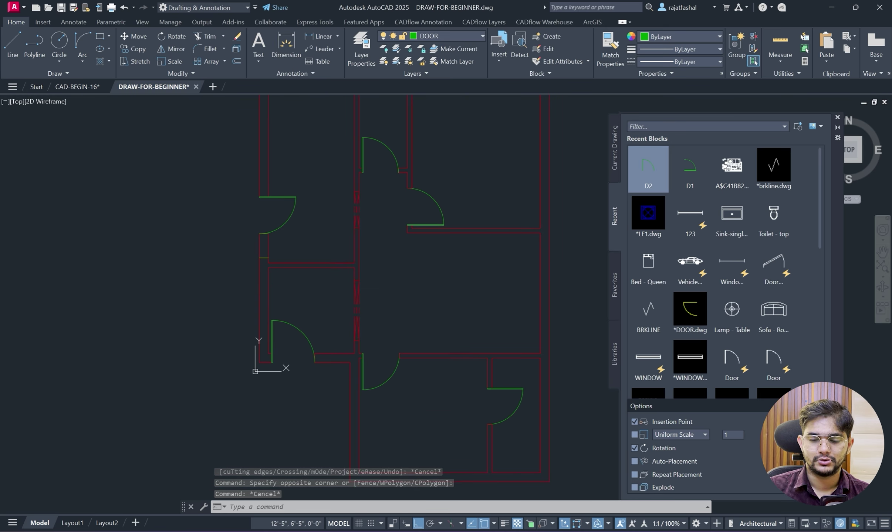
pyautogui.hotkey('alt', 'Tab')
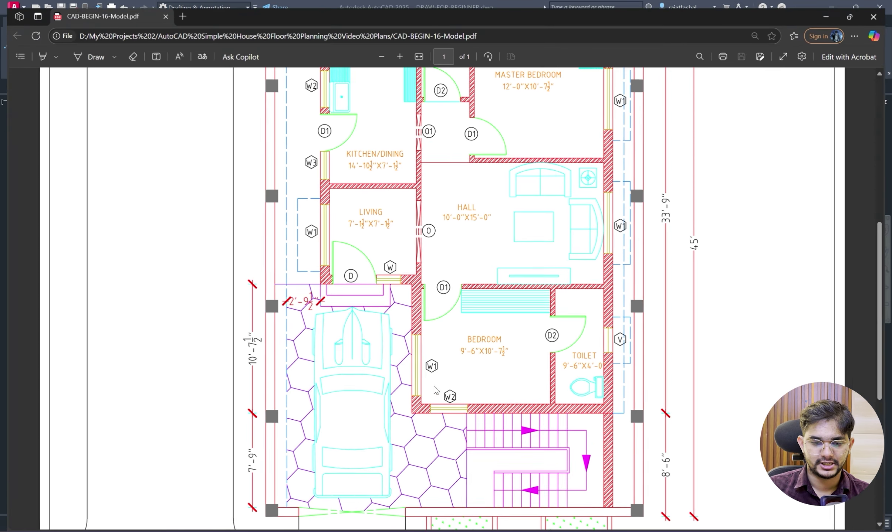
pyautogui.press('super+Up')
pyautogui.scroll(3, 384, 207)
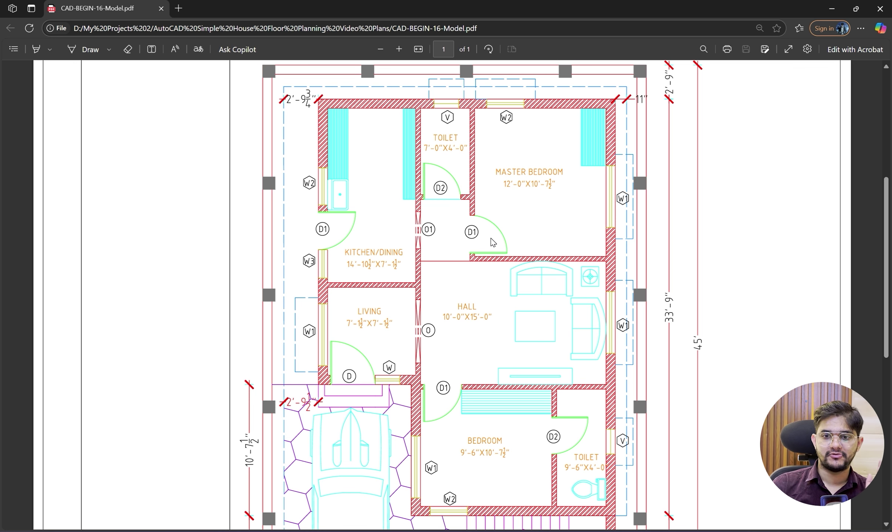
pyautogui.scroll(-3, 493, 242)
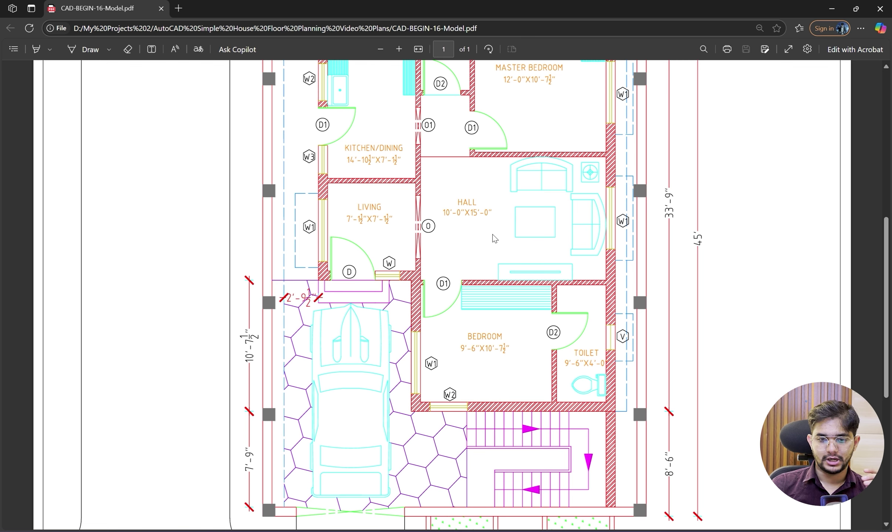
pyautogui.click(831, 7)
pyautogui.scroll(-3, 446, 257)
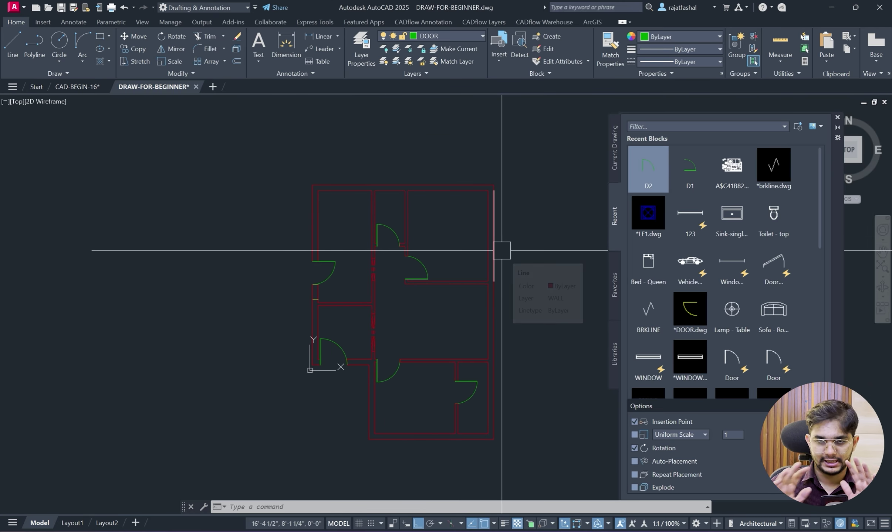
# Close the Blocks palette and bring the whole floor plan into clear view.
pyautogui.click(837, 117)
pyautogui.moveTo(477, 232); pyautogui.dragTo(499, 213, button='middle')
pyautogui.moveTo(499, 247); pyautogui.dragTo(531, 243, button='middle')
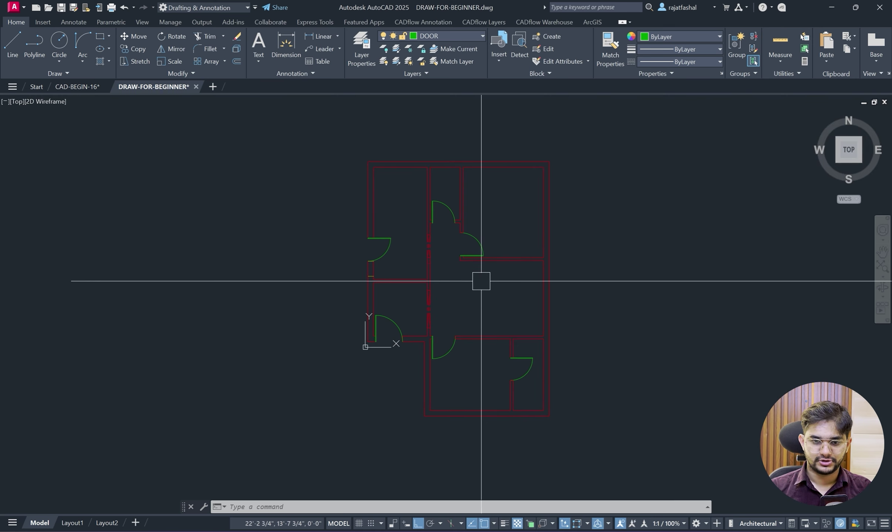
# Make WINDOW the current layer and draw a centre line between the jamb midpoints of the W3 window below the kitchen door.
pyautogui.scroll(2, 480, 281)
pyautogui.moveTo(491, 304); pyautogui.dragTo(504, 296, button='middle')
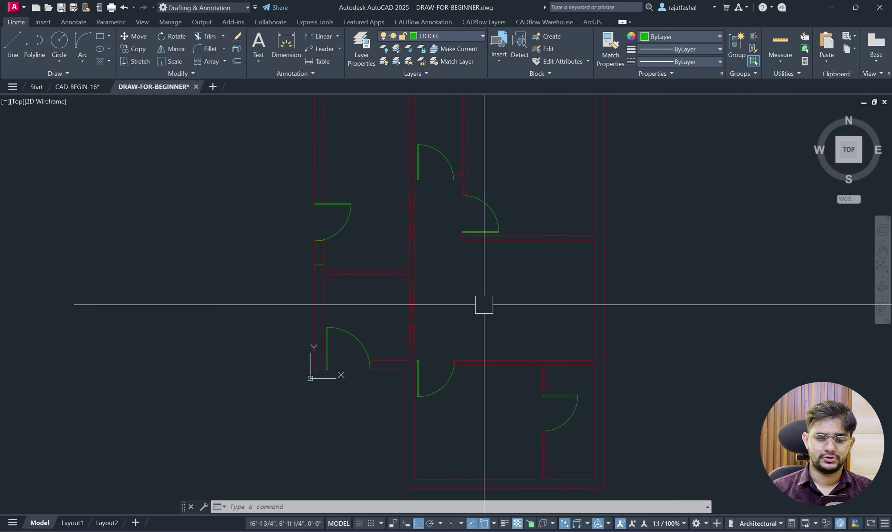
pyautogui.moveTo(426, 280); pyautogui.dragTo(470, 297, button='middle')
pyautogui.scroll(6, 361, 293)
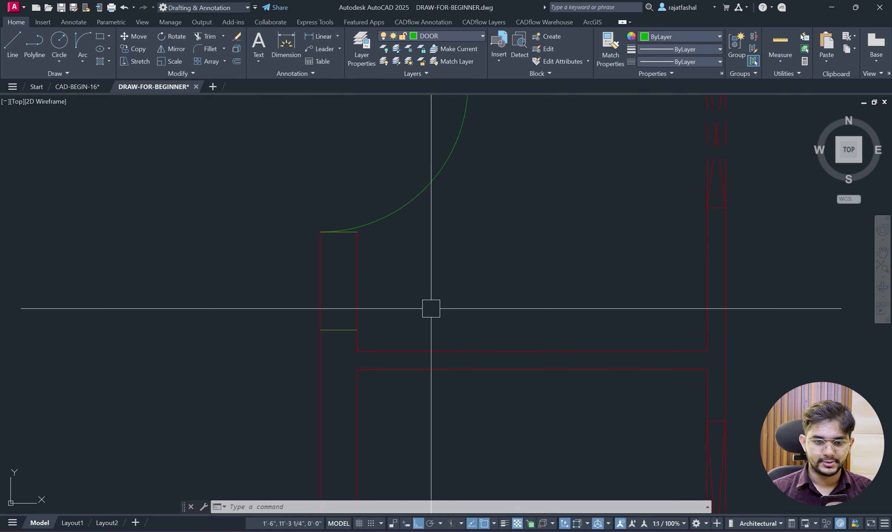
pyautogui.click(436, 34)
pyautogui.click(440, 88)
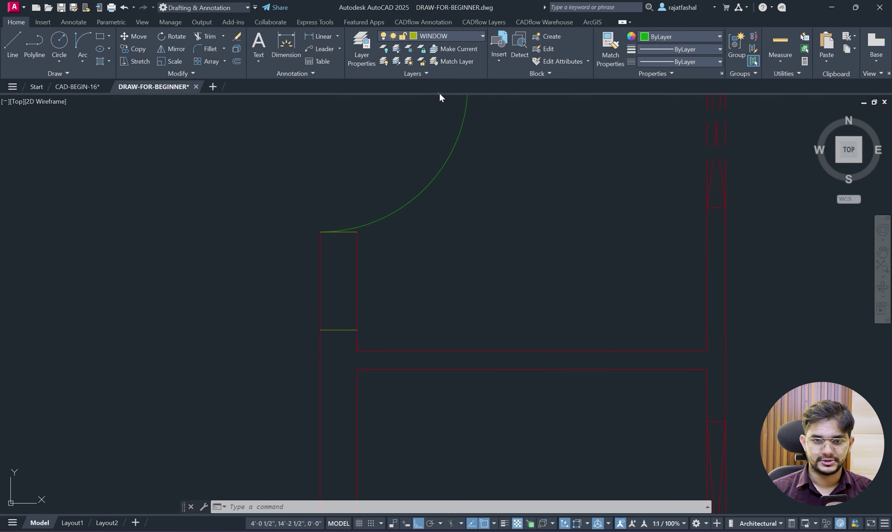
pyautogui.write('l')
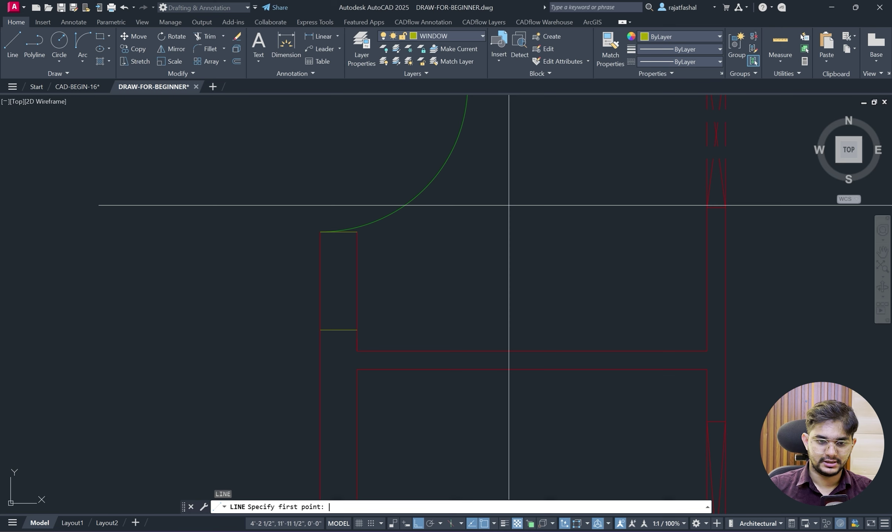
pyautogui.scroll(2, 344, 229)
pyautogui.click(347, 234)
pyautogui.click(346, 391)
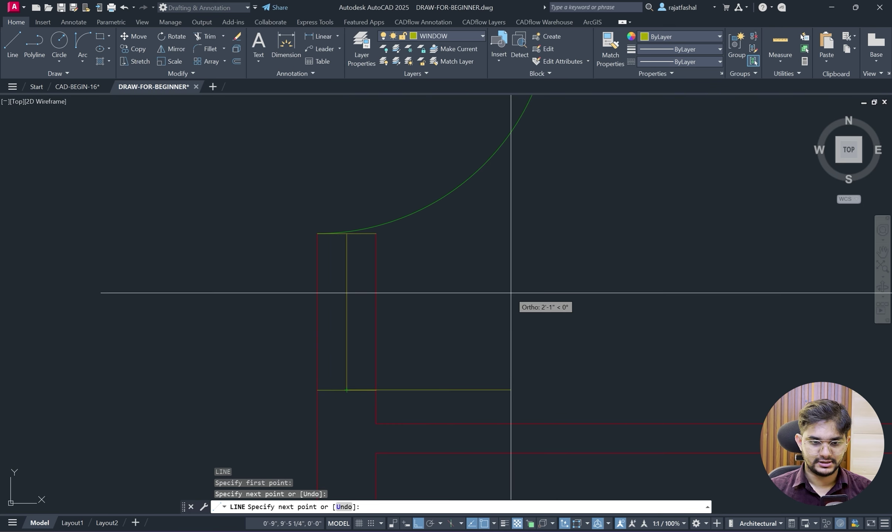
pyautogui.press('Escape')
# Offset the kitchen window's centre line 1" to both sides and erase the original centre line.
pyautogui.write('o')
pyautogui.press('Return')
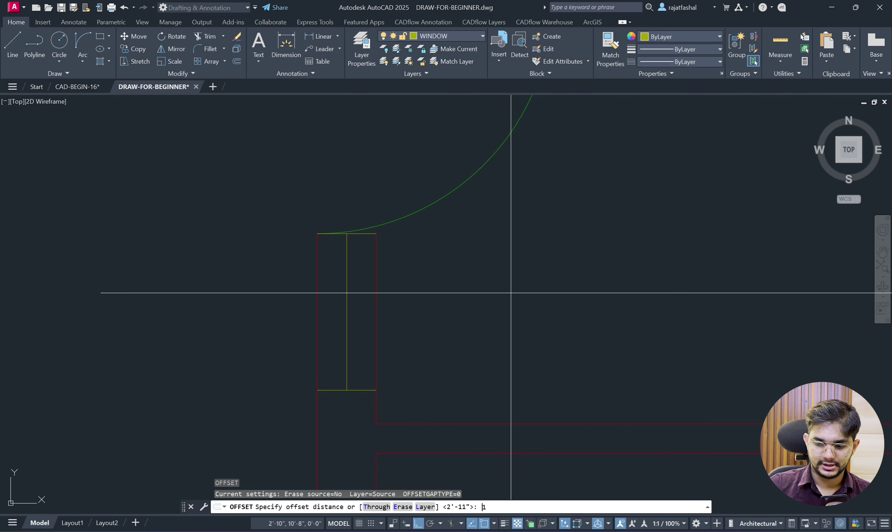
pyautogui.write('1"')
pyautogui.press('Return')
pyautogui.click(348, 294)
pyautogui.click(311, 296)
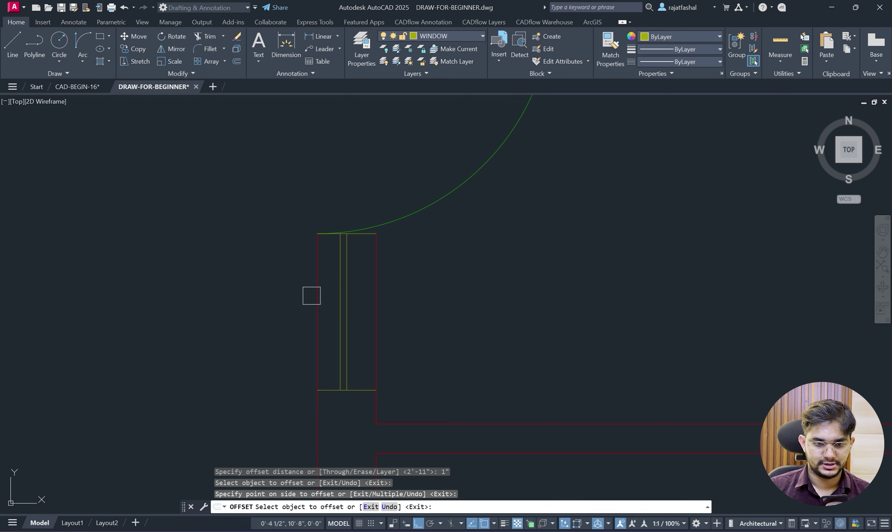
pyautogui.press('Escape')
pyautogui.scroll(2, 354, 293)
pyautogui.click(343, 260)
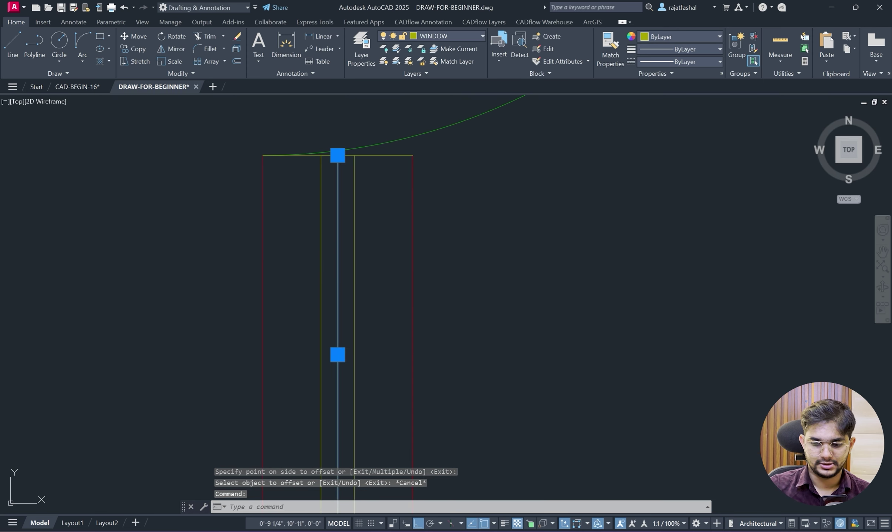
pyautogui.press('Delete')
pyautogui.scroll(-4, 342, 255)
pyautogui.moveTo(418, 276)
pyautogui.mouseDown(button='middle')
pyautogui.moveTo(497, 298)
pyautogui.moveTo(432, 339)
pyautogui.mouseUp(button='middle')
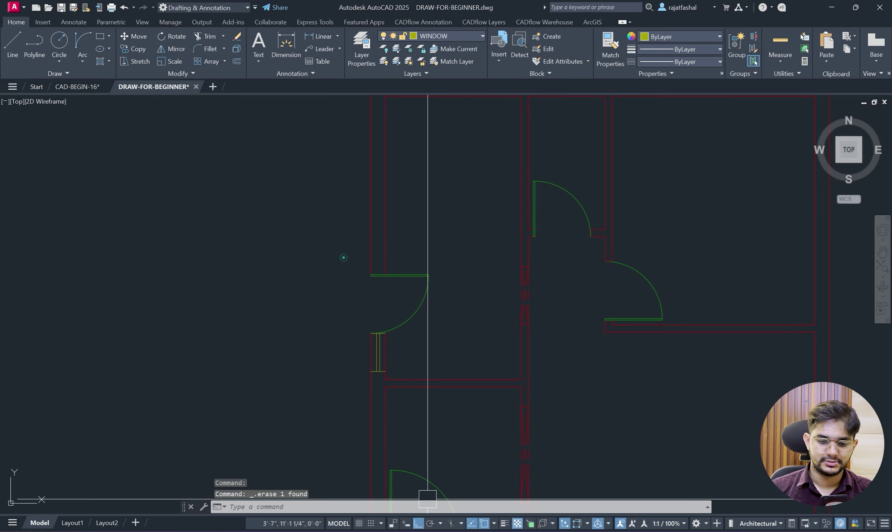
# Examine the window positions and W, W1, W2, W3 and V tags in the reference PDF CAD-BEGIN-16-Model, then return to the AutoCAD drawing.
pyautogui.hotkey('alt', 'Tab')
pyautogui.scroll(3, 337, 146)
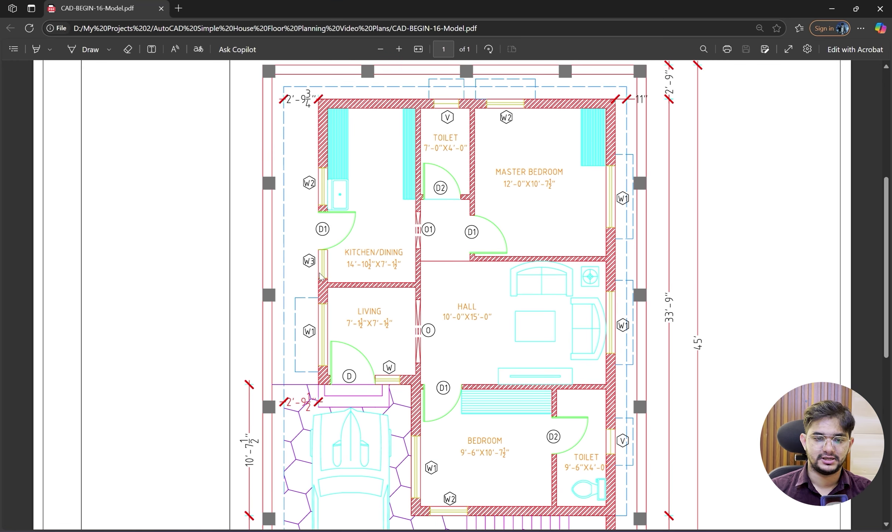
pyautogui.scroll(-3, 344, 343)
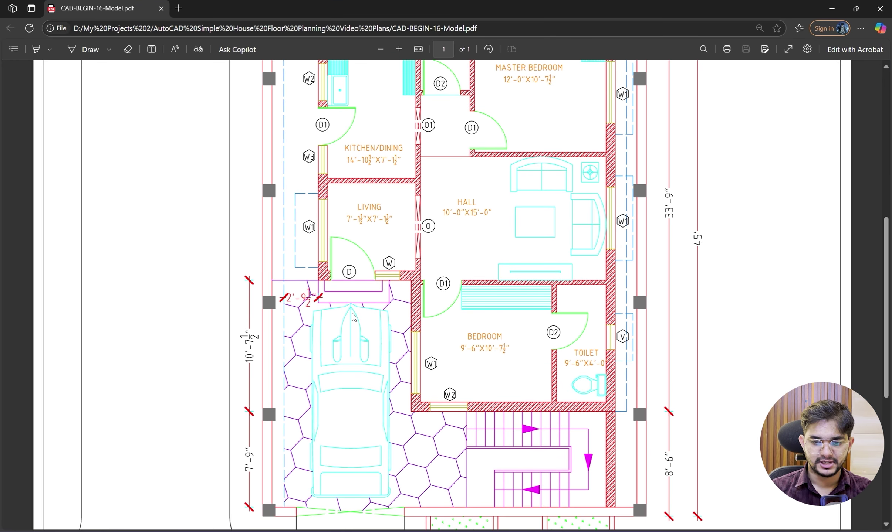
pyautogui.scroll(3, 605, 314)
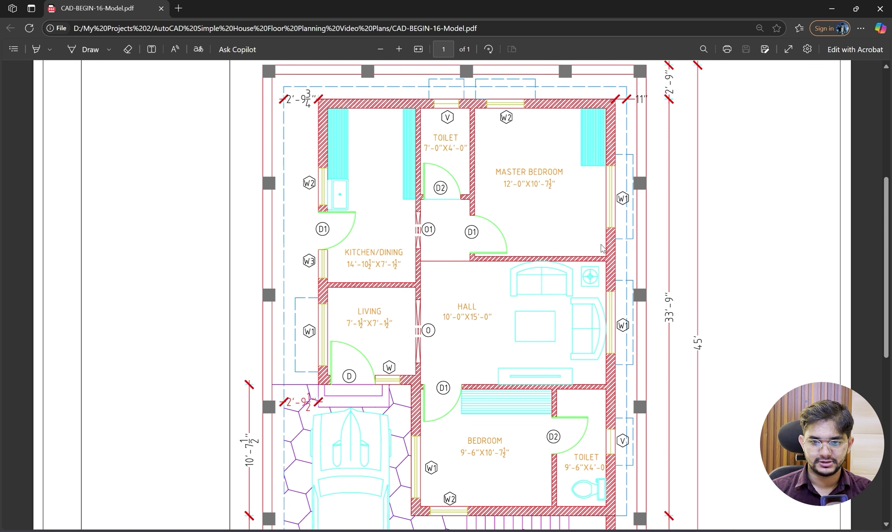
pyautogui.scroll(2, 599, 237)
pyautogui.scroll(-3, 549, 168)
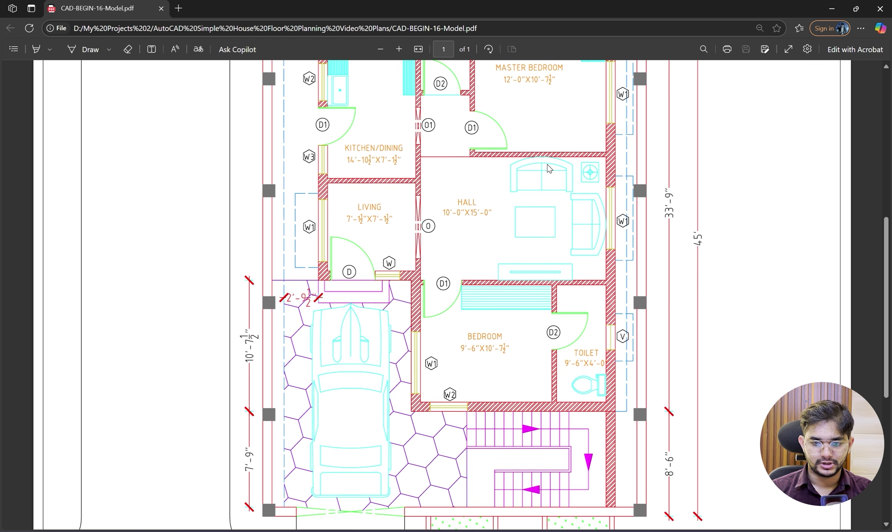
pyautogui.scroll(-3, 549, 169)
pyautogui.scroll(2, 435, 281)
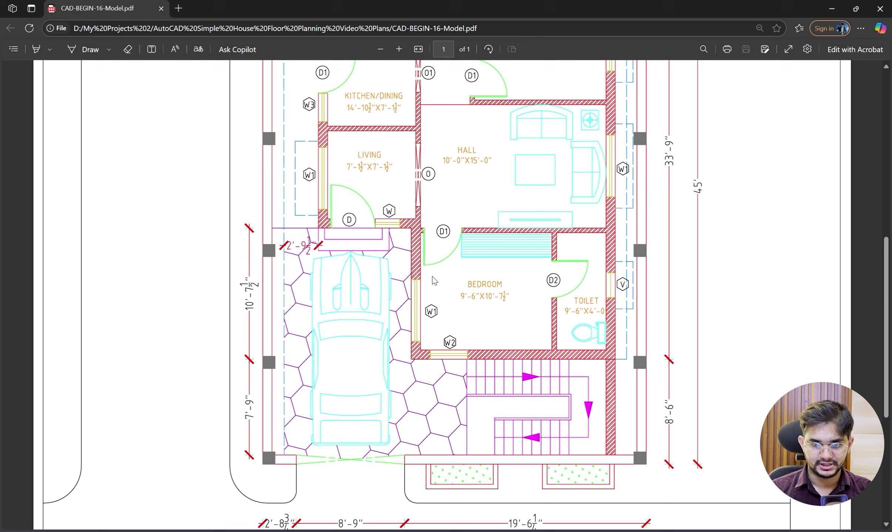
pyautogui.scroll(2, 441, 262)
pyautogui.scroll(3, 408, 277)
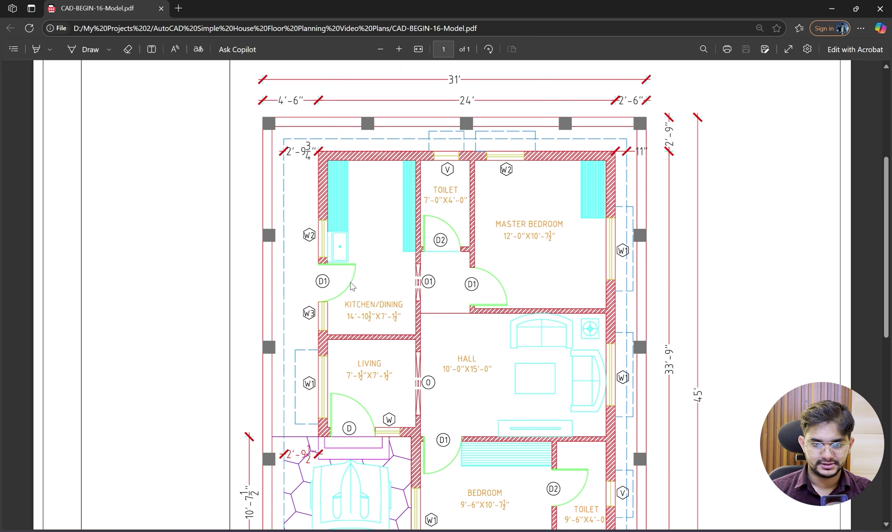
pyautogui.scroll(-1, 326, 302)
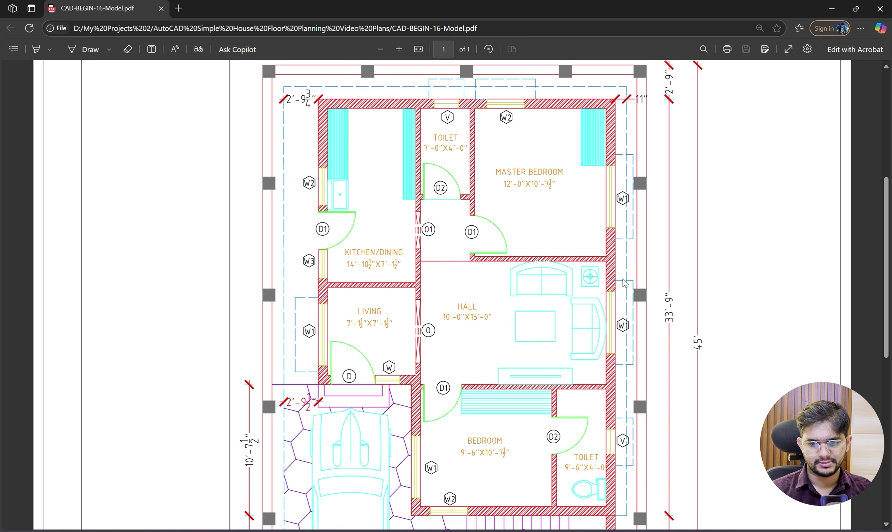
pyautogui.scroll(-3, 624, 283)
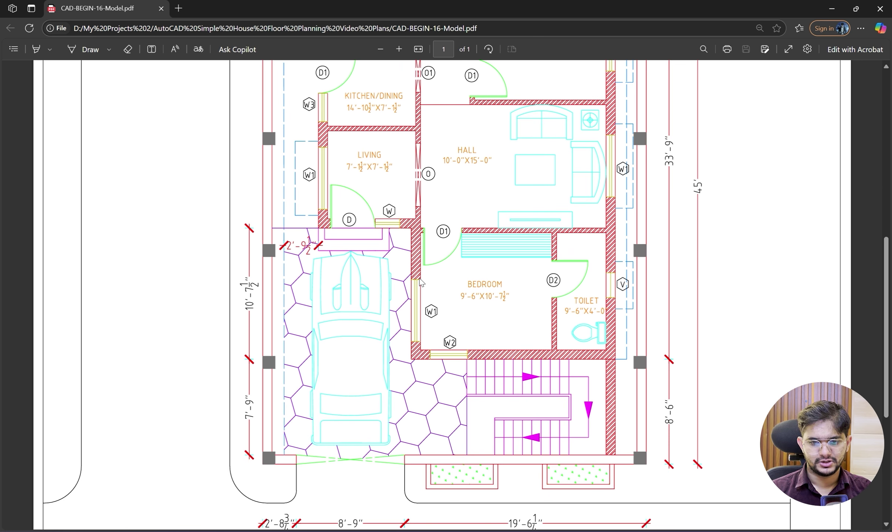
pyautogui.click(828, 8)
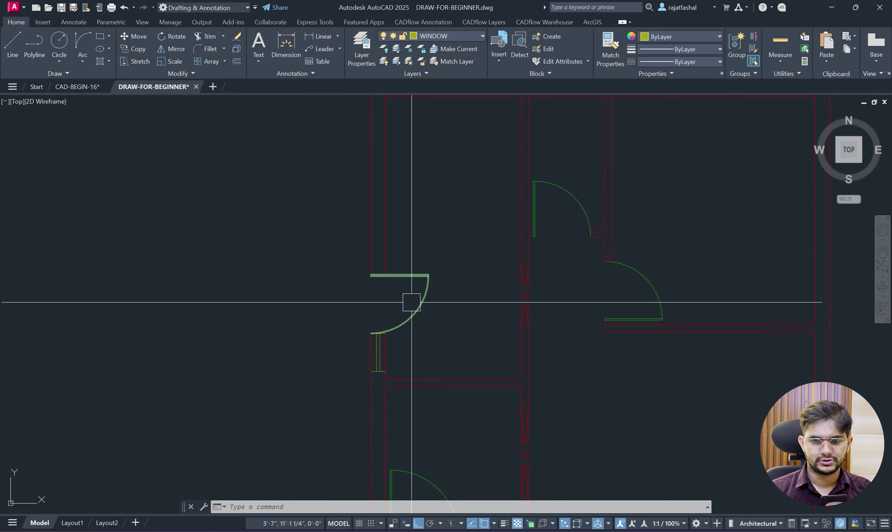
# Draw the lower jamb line of the W1 window across the living room's outer wall, beside the entrance door leaf.
pyautogui.scroll(-2, 408, 353)
pyautogui.scroll(3, 394, 282)
pyautogui.moveTo(394, 282); pyautogui.dragTo(376, 305, button='middle')
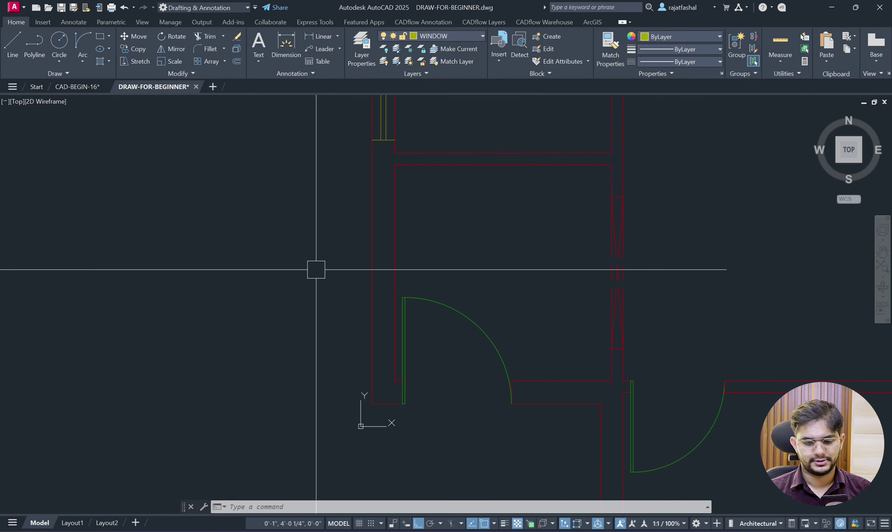
pyautogui.write('l')
pyautogui.press('Return')
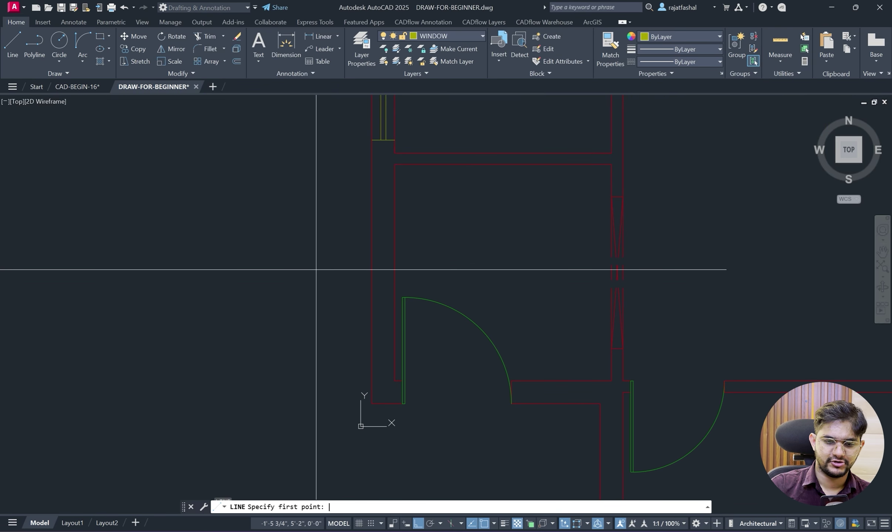
pyautogui.click(371, 339)
pyautogui.click(394, 340)
pyautogui.press('Escape')
# Offset the living room window's lower jamb line 5' upward along the wall.
pyautogui.scroll(2, 349, 304)
pyautogui.write('o')
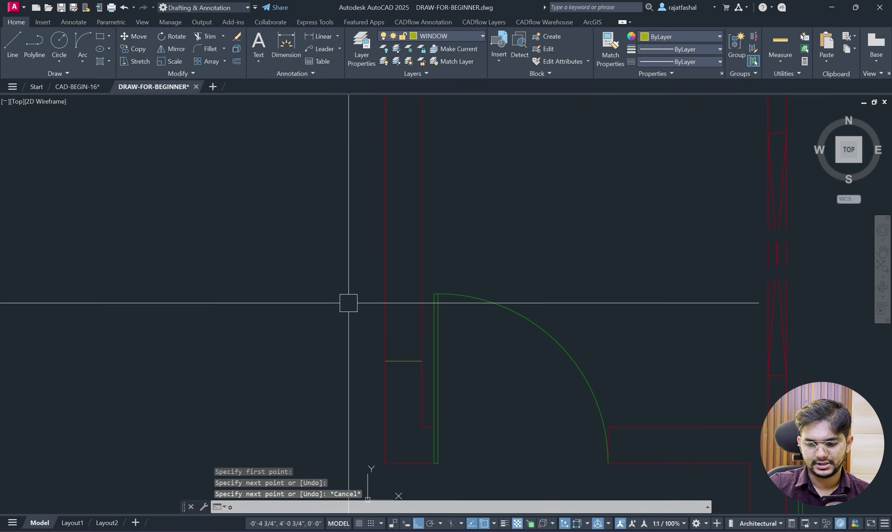
pyautogui.press('Return')
pyautogui.write("5'")
pyautogui.press('Return')
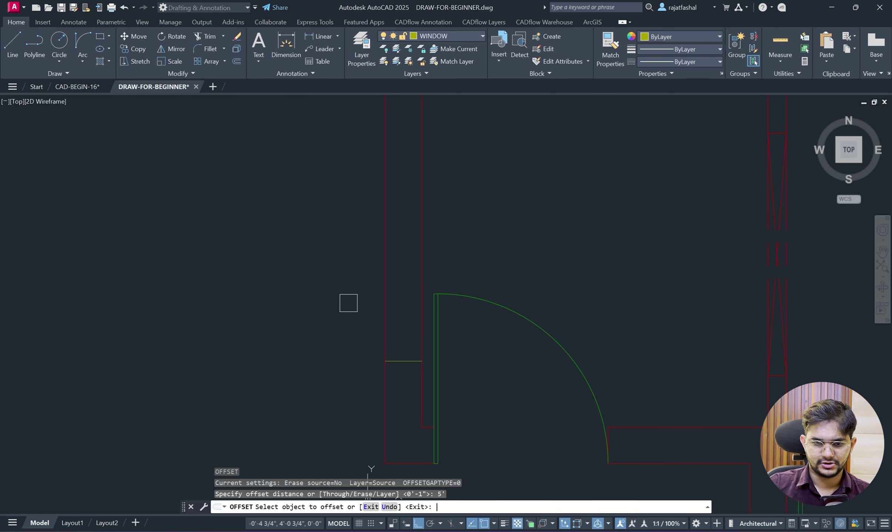
pyautogui.click(408, 360)
pyautogui.scroll(-2, 412, 296)
pyautogui.click(414, 254)
pyautogui.press('Escape')
pyautogui.press('Escape')
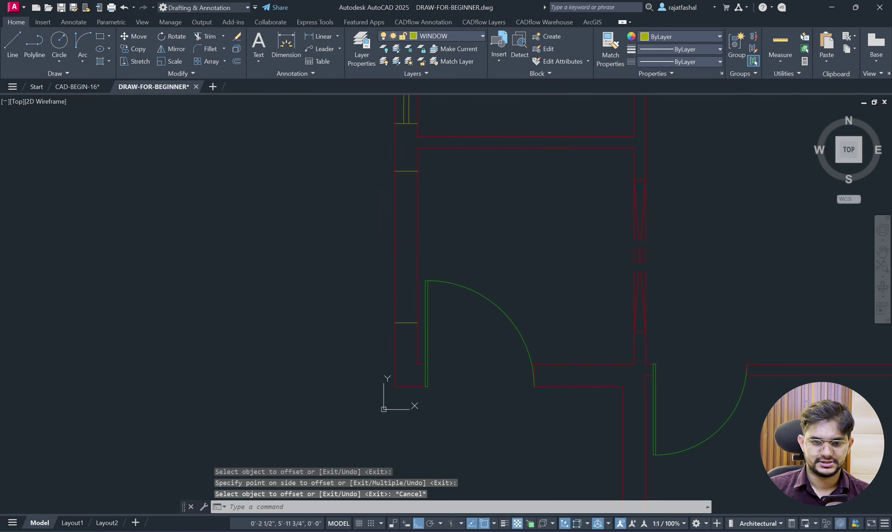
# Draw a centre line joining the midpoints of the living room window's two jamb lines.
pyautogui.write('l')
pyautogui.press('Return')
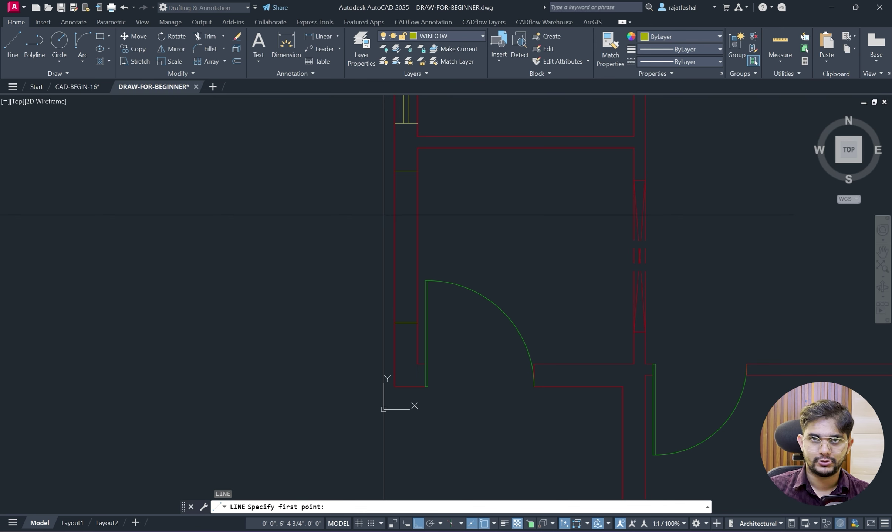
pyautogui.scroll(2, 400, 314)
pyautogui.click(410, 328)
pyautogui.scroll(-2, 417, 186)
pyautogui.moveTo(414, 193); pyautogui.dragTo(408, 295, button='middle')
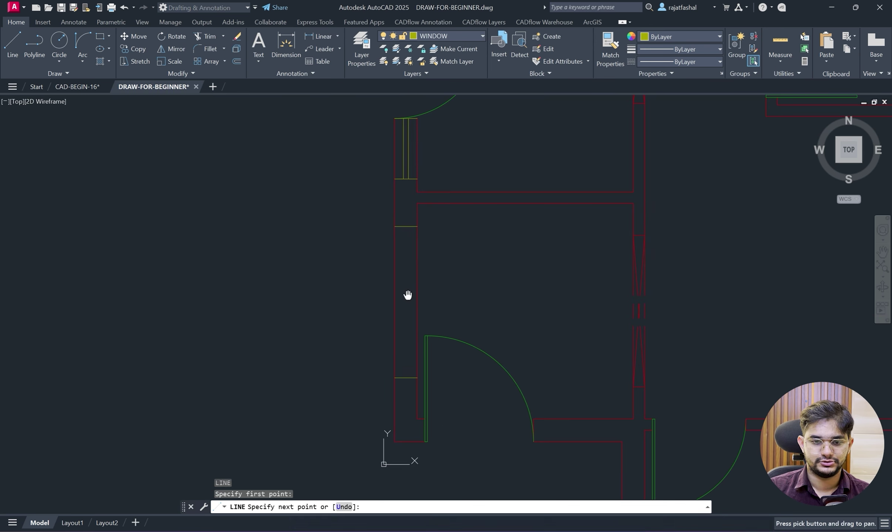
pyautogui.scroll(2, 410, 266)
pyautogui.click(403, 247)
pyautogui.scroll(-2, 432, 240)
pyautogui.press('Escape')
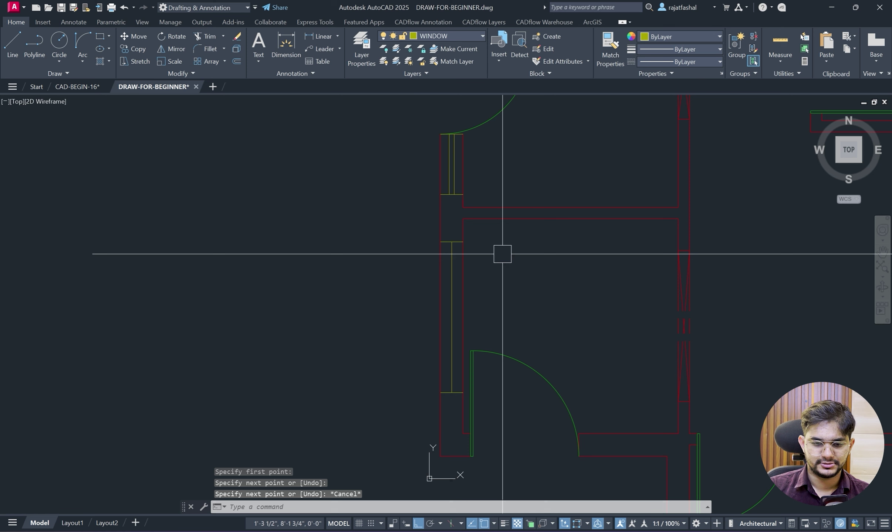
# Offset the living room window's centre line 1" to both sides and erase the original centre line.
pyautogui.write('o')
pyautogui.press('Return')
pyautogui.write('1"')
pyautogui.press('Return')
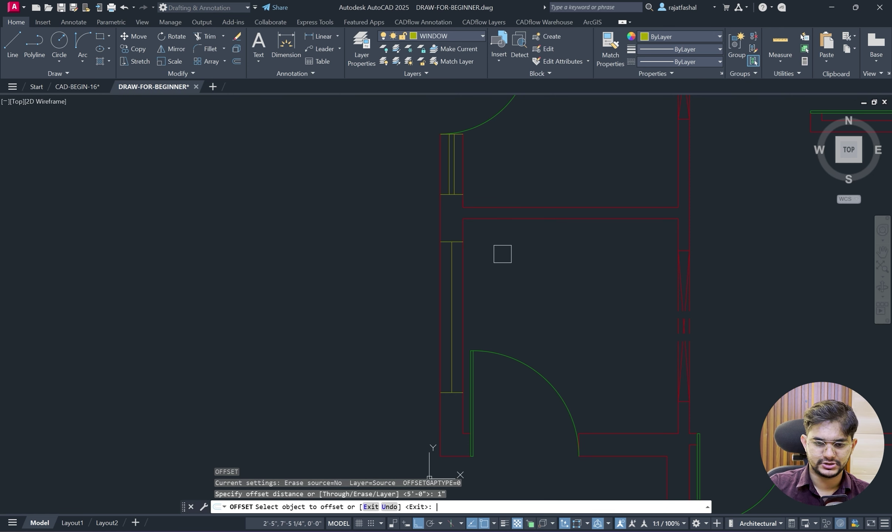
pyautogui.scroll(2, 455, 275)
pyautogui.click(448, 251)
pyautogui.click(444, 243)
pyautogui.scroll(2, 447, 232)
pyautogui.click(445, 230)
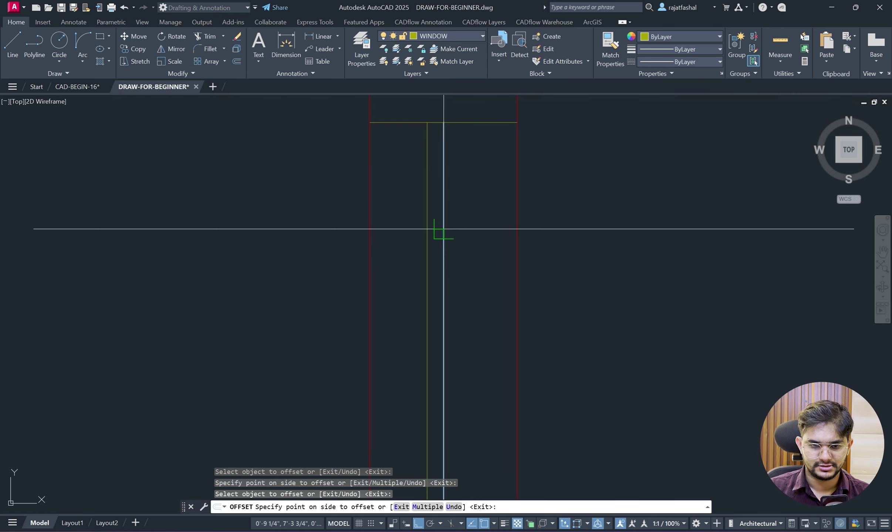
pyautogui.click(447, 222)
pyautogui.press('Escape')
pyautogui.click(444, 123)
pyautogui.press('Delete')
pyautogui.scroll(-5, 447, 211)
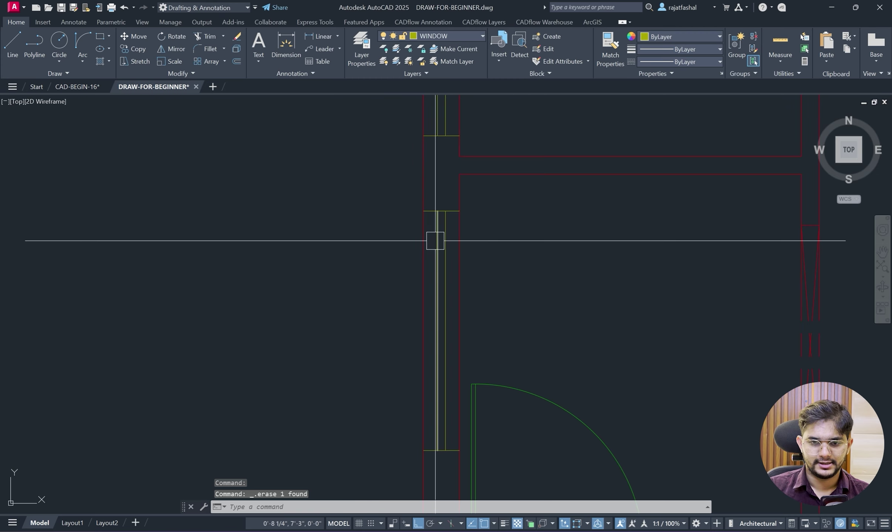
# Start a block definition named W1 with its base point at the upper outer corner of the living room window.
pyautogui.scroll(-2, 377, 256)
pyautogui.moveTo(463, 233); pyautogui.dragTo(415, 263, button='middle')
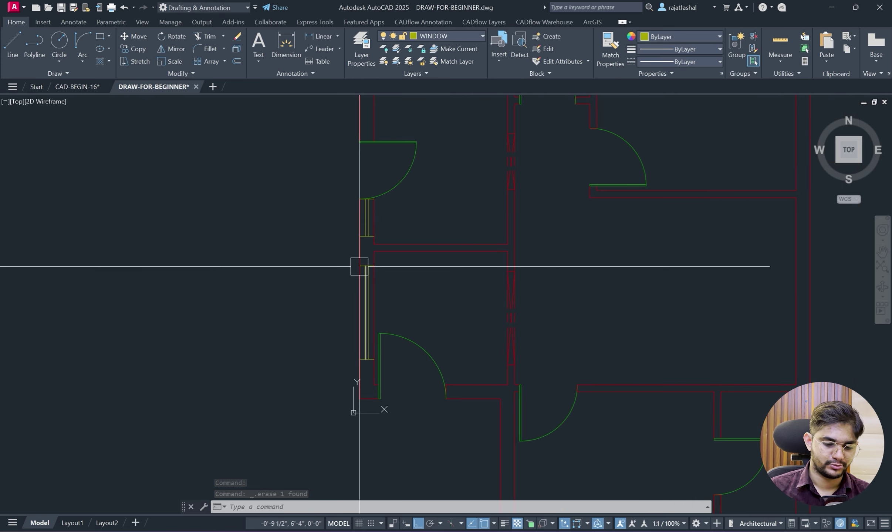
pyautogui.write('b')
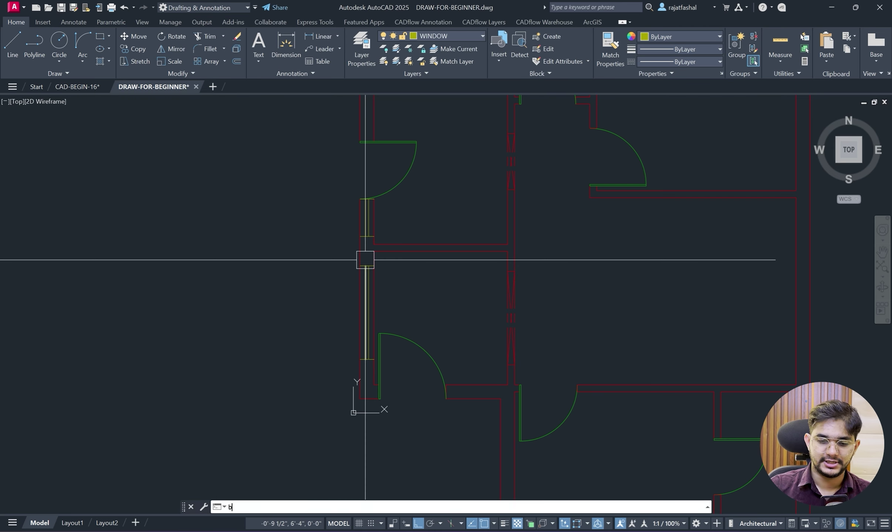
pyautogui.press('Return')
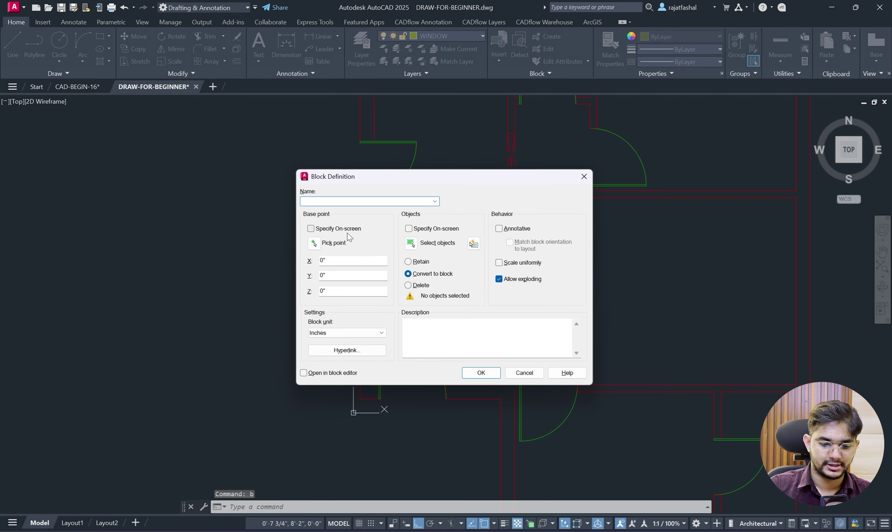
pyautogui.click(314, 243)
pyautogui.scroll(5, 235, 335)
pyautogui.click(235, 335)
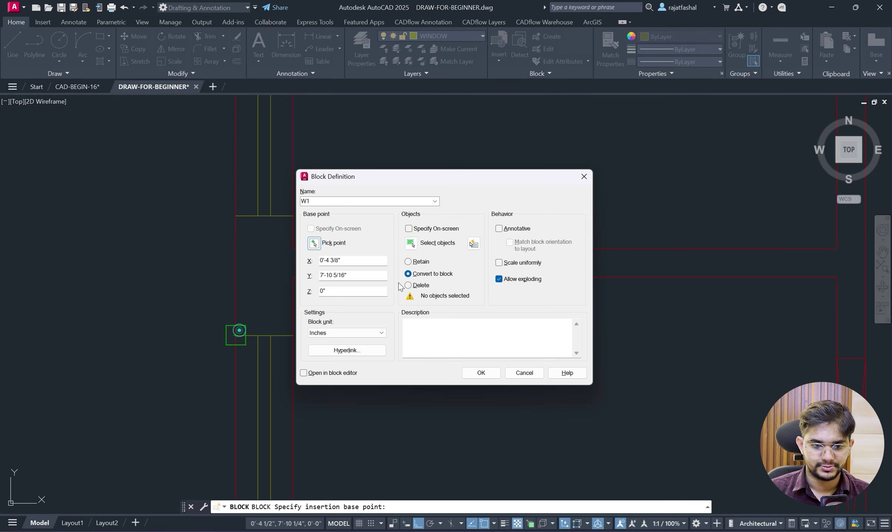
# Select the living room window's jamb and glass lines and finish the W1 block definition.
pyautogui.click(410, 243)
pyautogui.scroll(2, 212, 429)
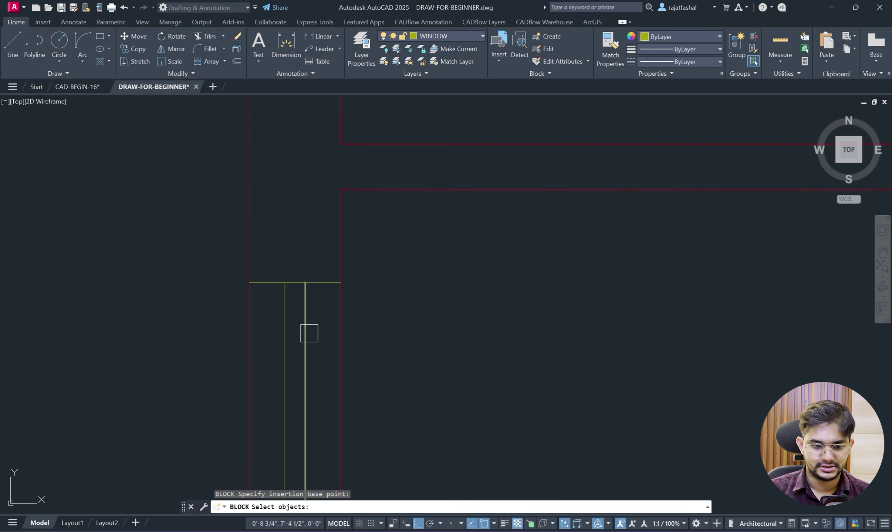
pyautogui.click(314, 331)
pyautogui.click(282, 248)
pyautogui.scroll(-4, 296, 229)
pyautogui.scroll(4, 292, 323)
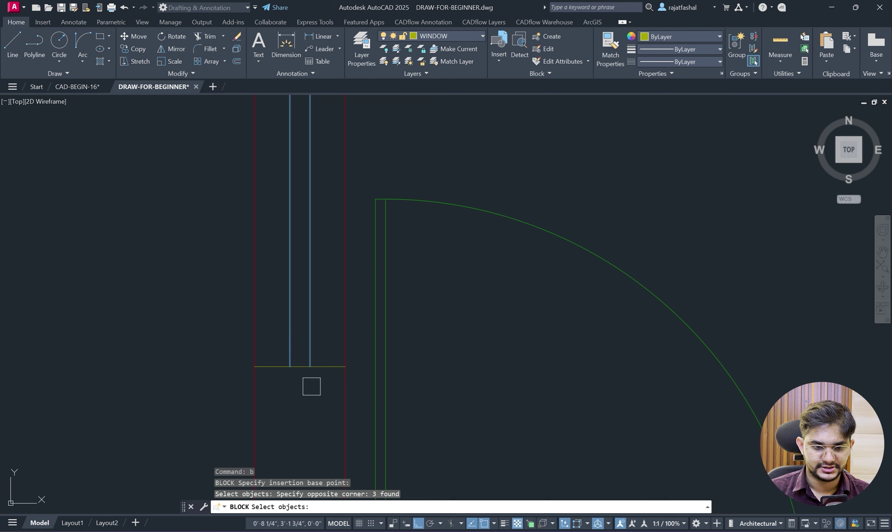
pyautogui.click(311, 386)
pyautogui.click(285, 327)
pyautogui.scroll(-4, 286, 326)
pyautogui.moveTo(289, 319)
pyautogui.mouseDown(button='middle')
pyautogui.moveTo(306, 289)
pyautogui.moveTo(310, 345)
pyautogui.mouseUp(button='middle')
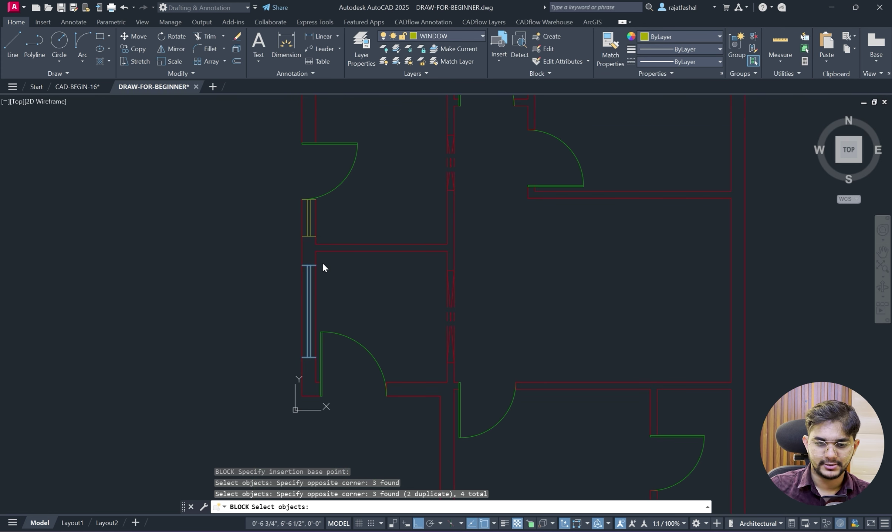
pyautogui.rightClick(279, 343)
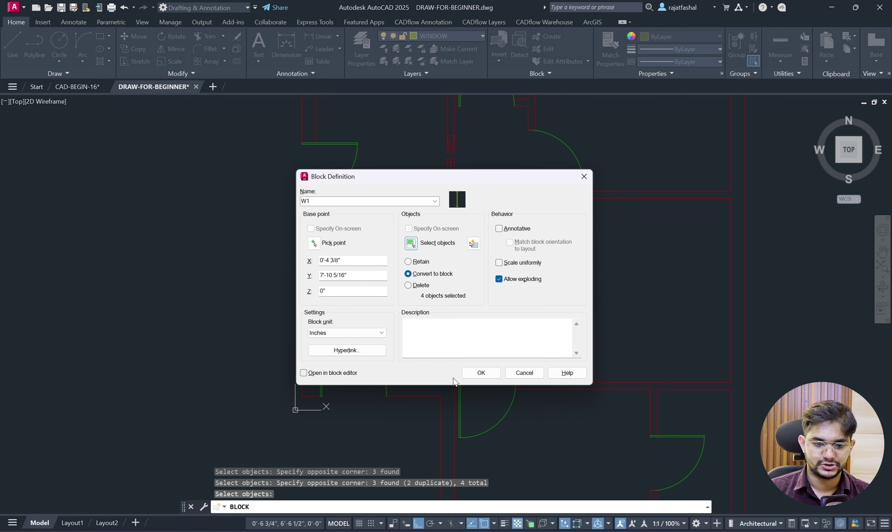
pyautogui.click(481, 373)
# Insert the W1 block on the master bedroom's outer side wall, as in the reference plan, keeping its original rotation.
pyautogui.scroll(-3, 309, 281)
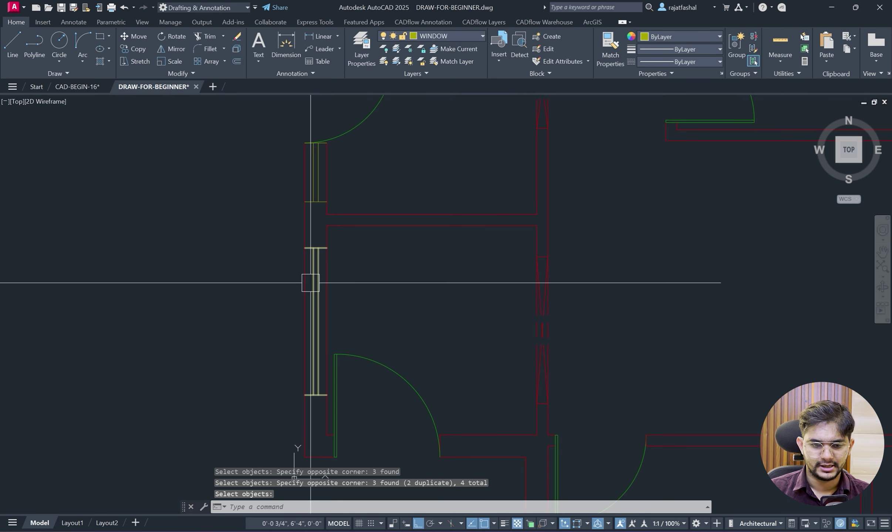
pyautogui.moveTo(394, 257); pyautogui.dragTo(336, 328, button='middle')
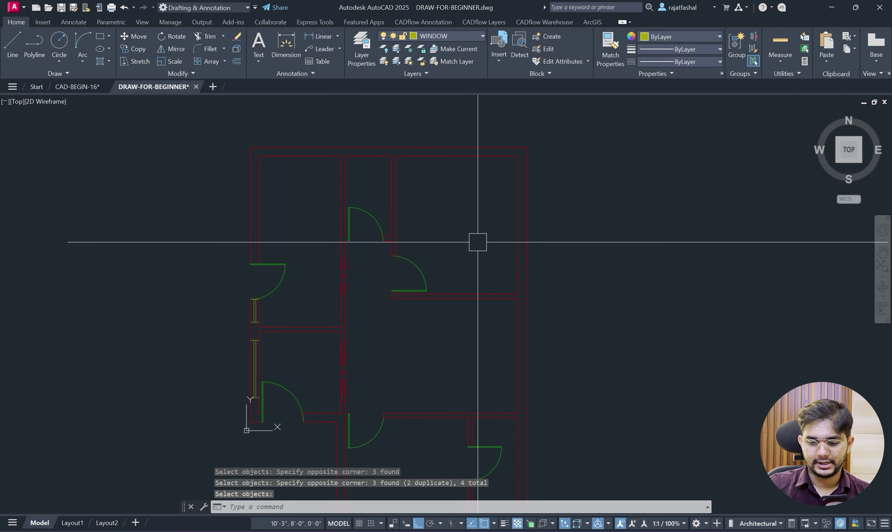
pyautogui.write("i'")
pyautogui.press('Return')
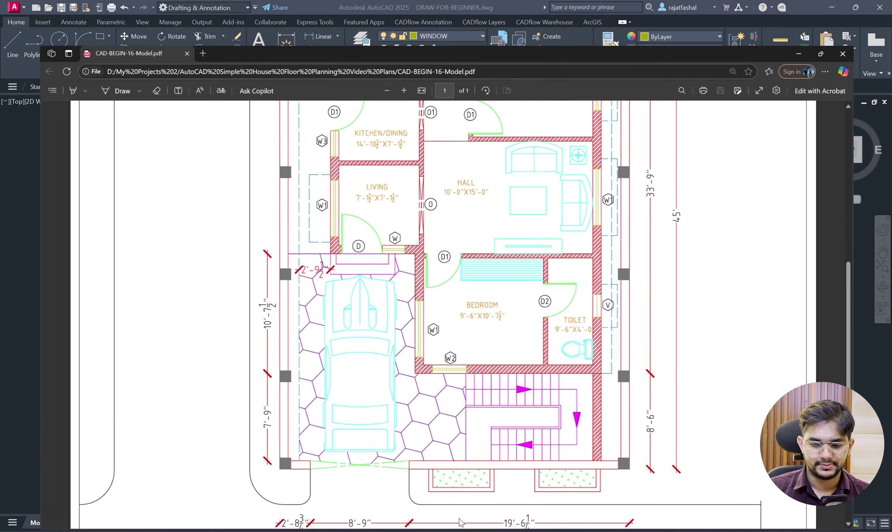
pyautogui.scroll(4, 529, 346)
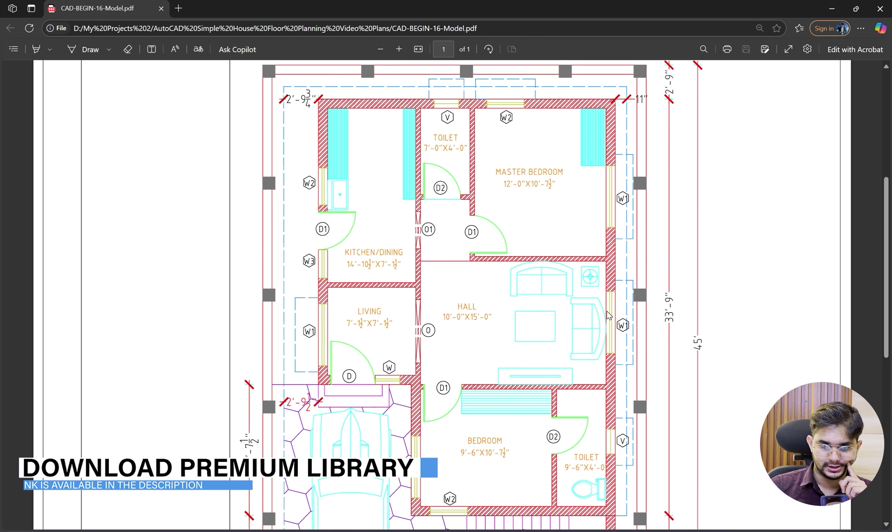
pyautogui.scroll(-2, 607, 315)
pyautogui.keyDown('ctrl'); pyautogui.scroll(-1, 820, 50); pyautogui.keyUp('ctrl')
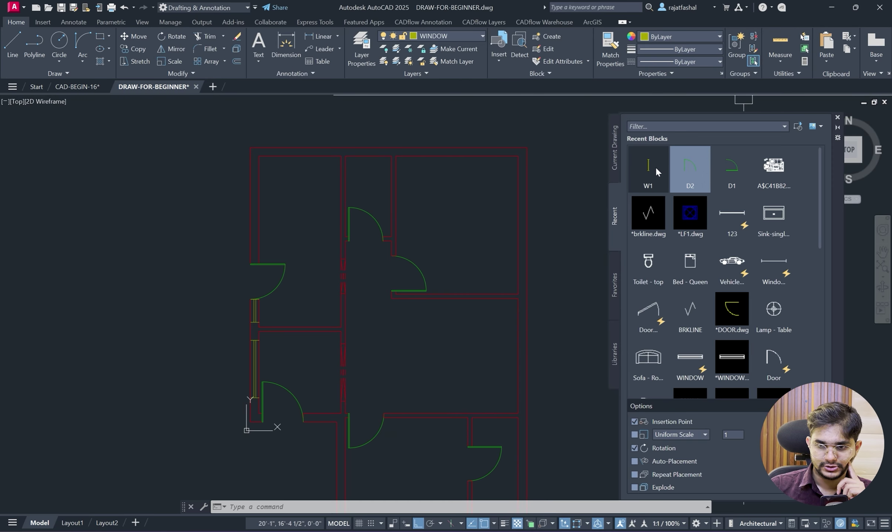
pyautogui.click(651, 169)
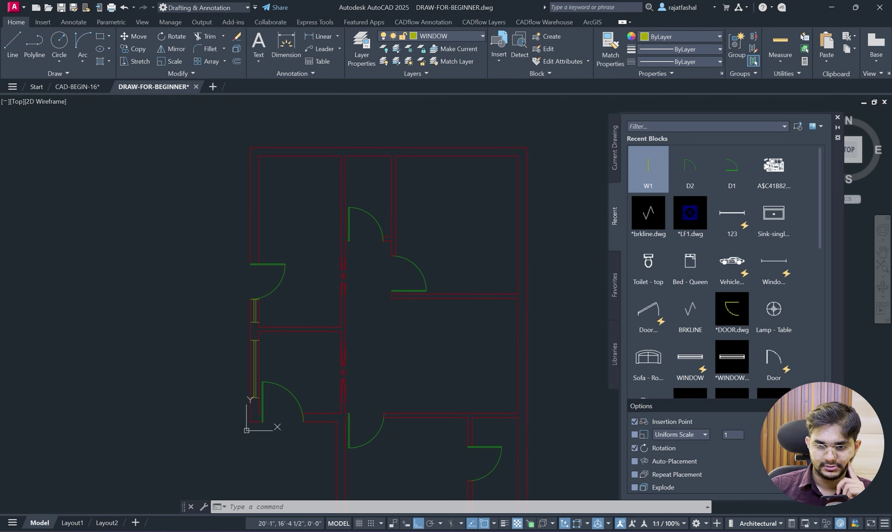
pyautogui.scroll(4, 550, 195)
pyautogui.click(488, 161)
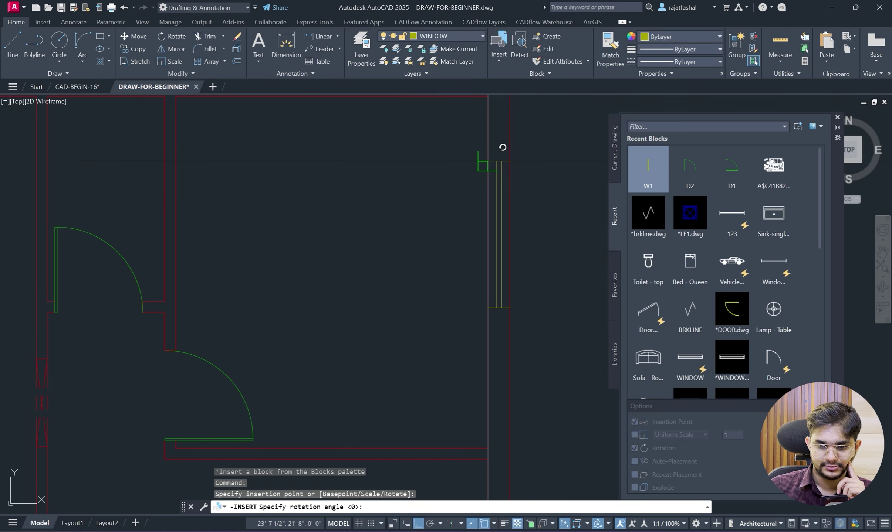
pyautogui.scroll(-4, 551, 159)
pyautogui.click(560, 162)
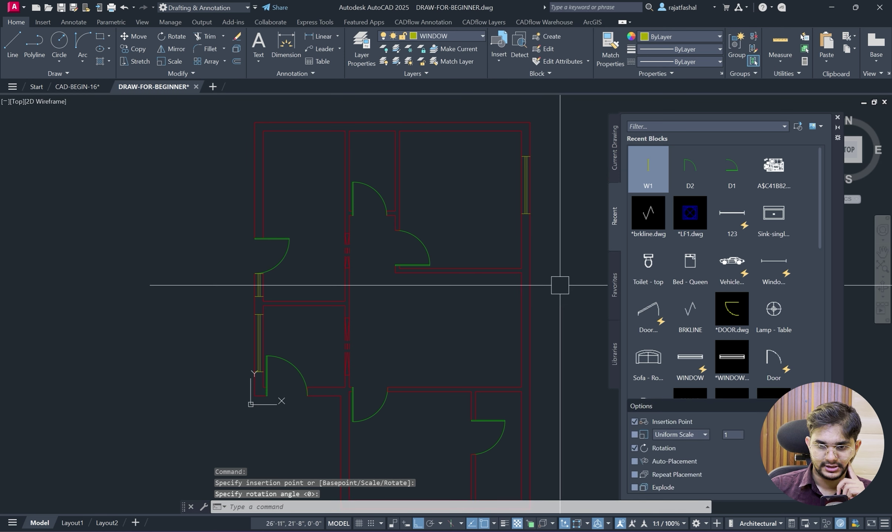
# Turn off rotation prompting for block insertion and insert another W1 block on the hall's outer side wall.
pyautogui.click(637, 448)
pyautogui.click(648, 171)
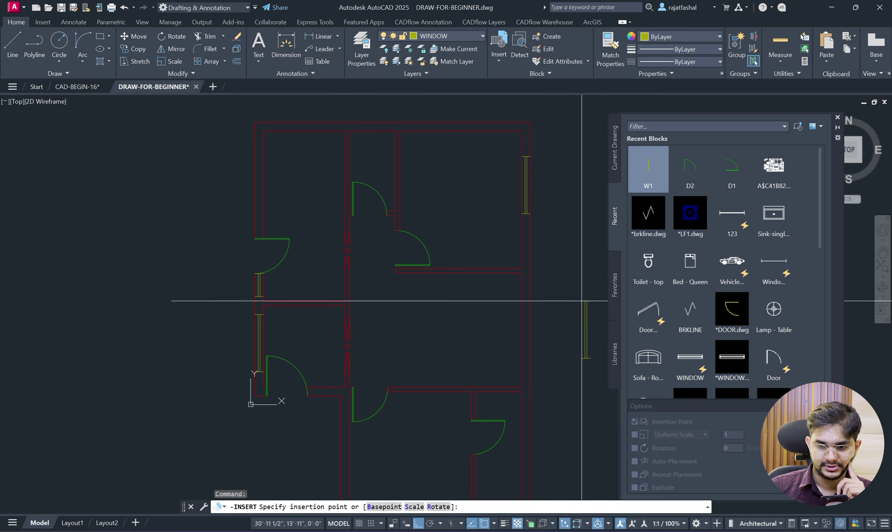
pyautogui.scroll(2, 530, 305)
pyautogui.scroll(-3, 530, 296)
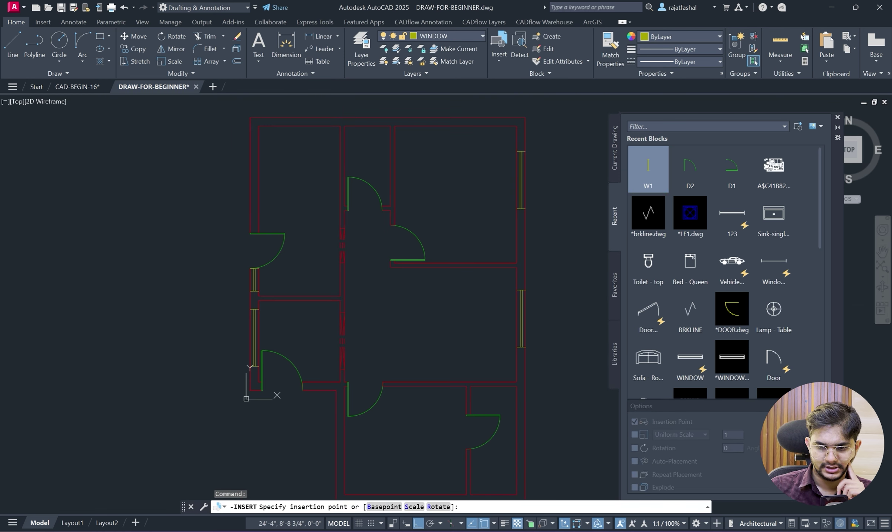
pyautogui.scroll(4, 515, 294)
pyautogui.click(517, 289)
pyautogui.scroll(-3, 517, 289)
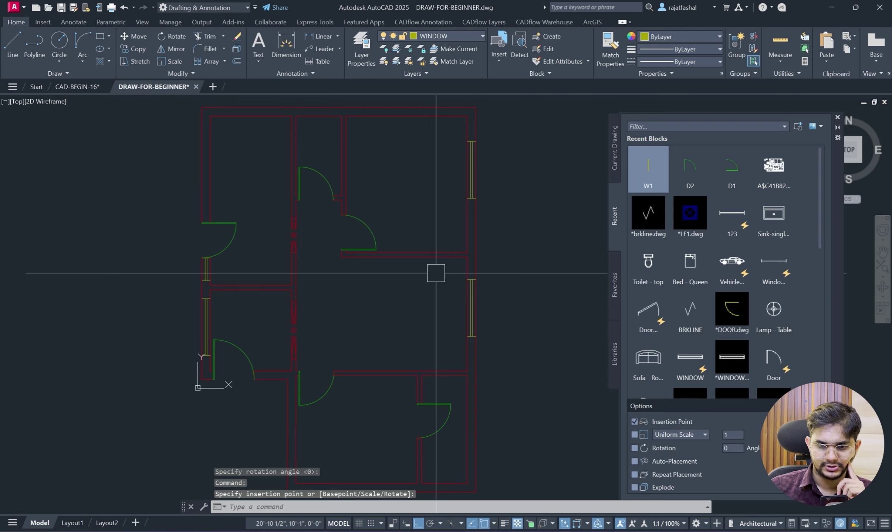
# Check the window positions in the reference plan and move the master bedroom's W1 block about 3' down along the wall.
pyautogui.hotkey('alt', 'Tab')
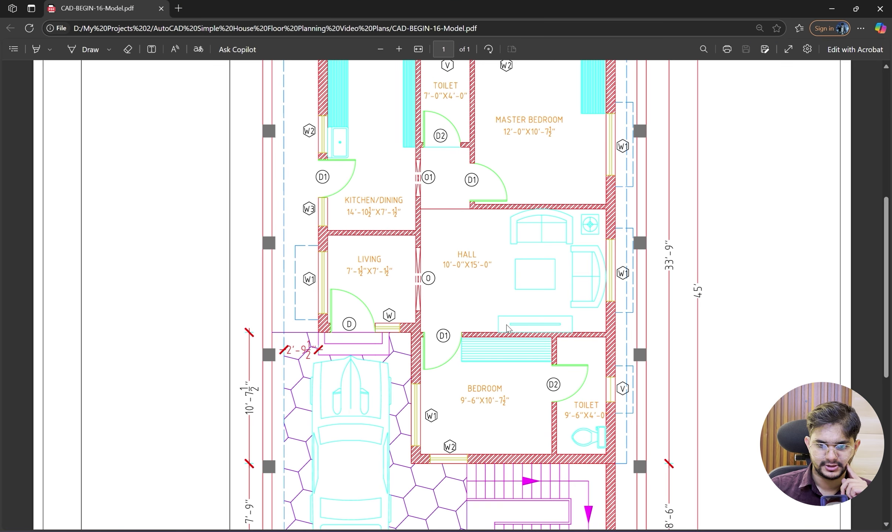
pyautogui.scroll(3, 574, 140)
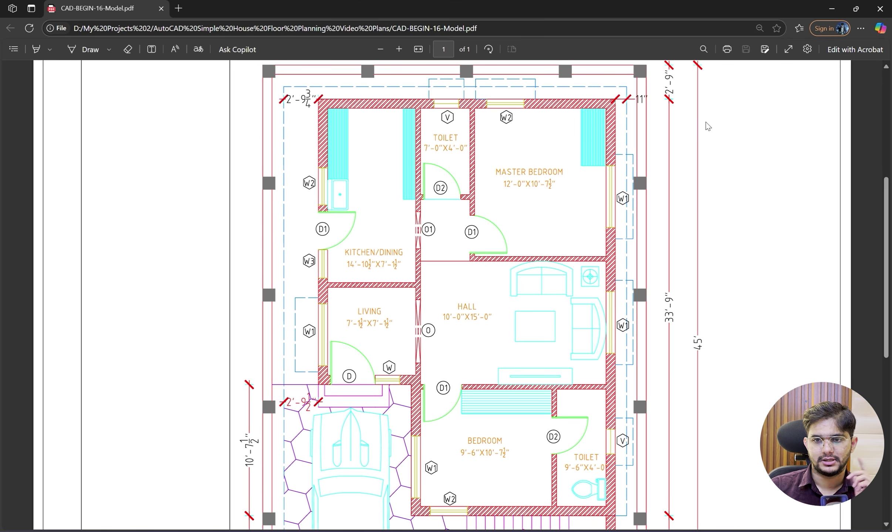
pyautogui.hotkey('alt', 'Tab')
pyautogui.scroll(5, 478, 148)
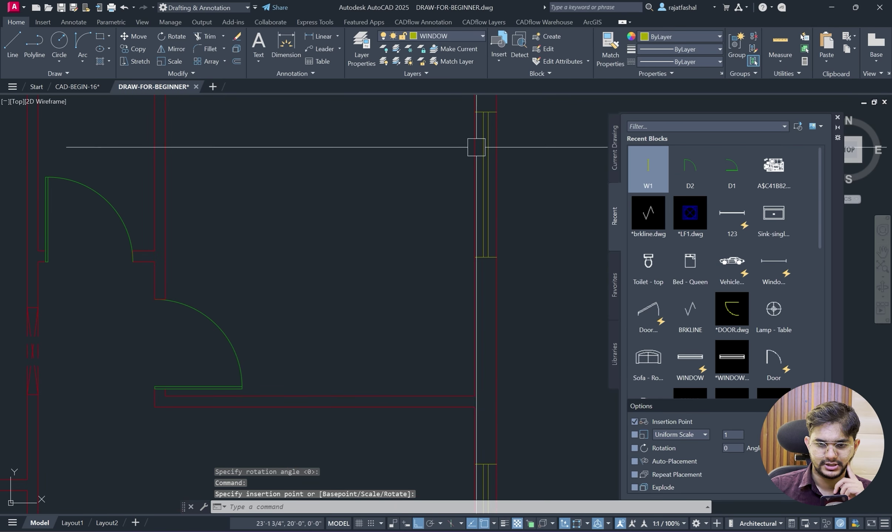
pyautogui.click(484, 137)
pyautogui.scroll(-4, 476, 175)
pyautogui.click(464, 148)
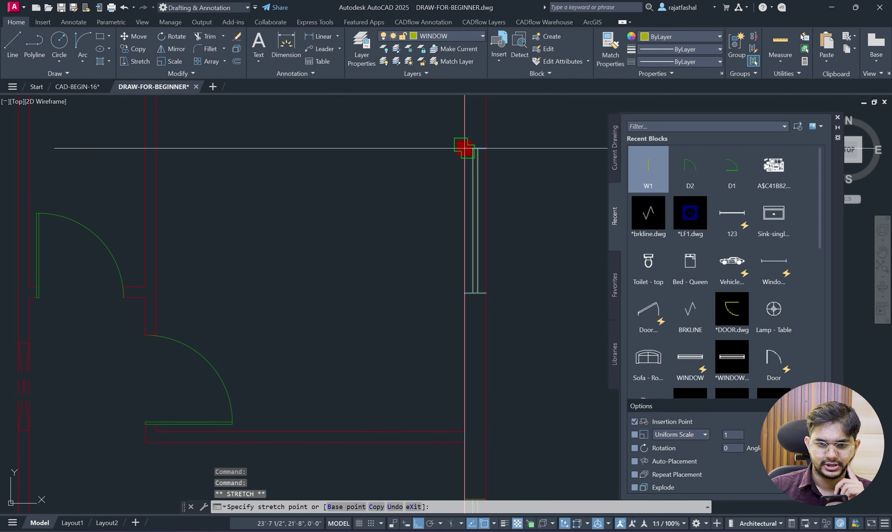
pyautogui.click(465, 233)
pyautogui.scroll(-2, 389, 222)
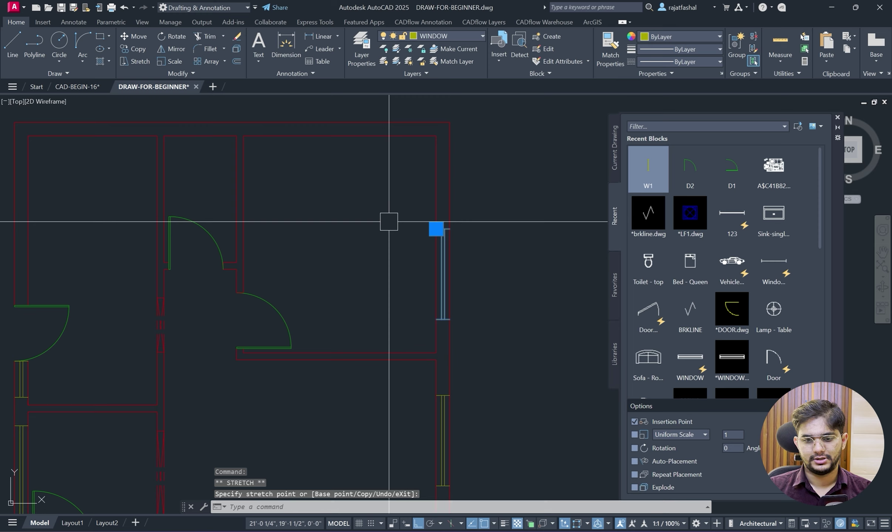
pyautogui.press('Escape')
pyautogui.press('Escape')
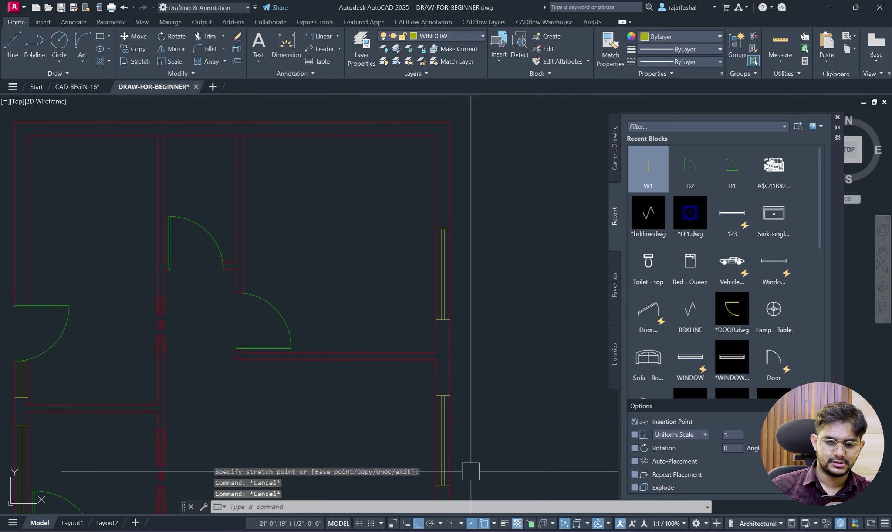
# Compare with the reference plan again and shift the master bedroom window slightly further down, closer to the hall partition.
pyautogui.hotkey('alt', 'Tab')
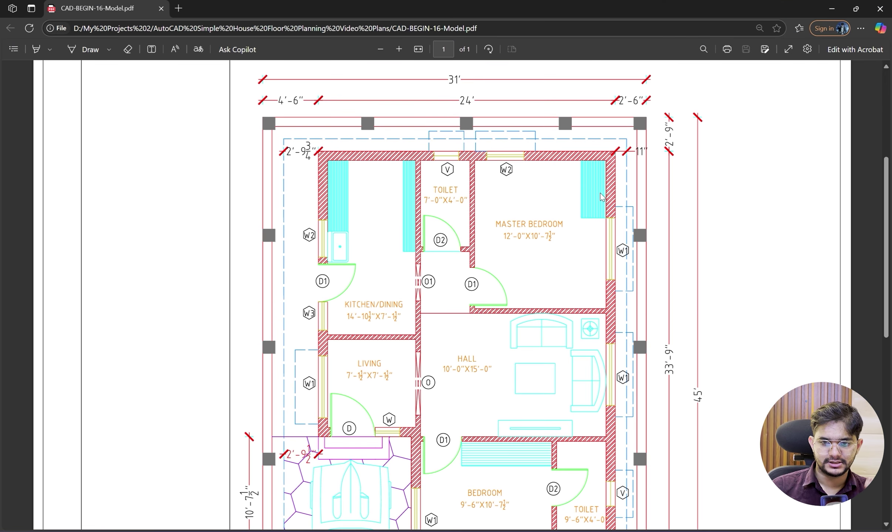
pyautogui.click(832, 8)
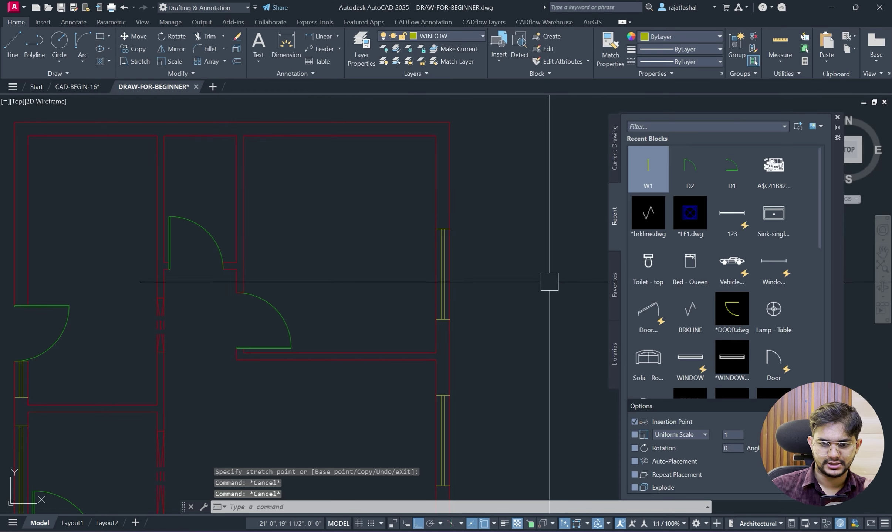
pyautogui.scroll(5, 435, 229)
pyautogui.click(436, 225)
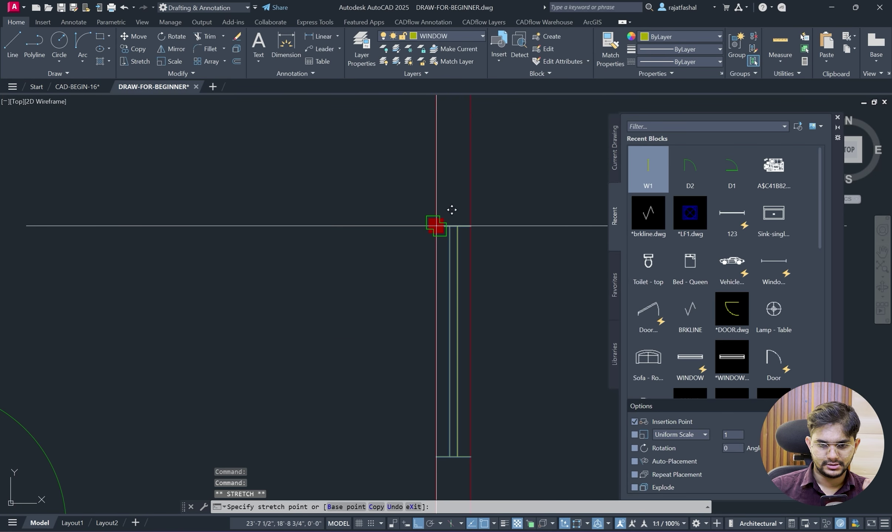
pyautogui.scroll(-4, 393, 259)
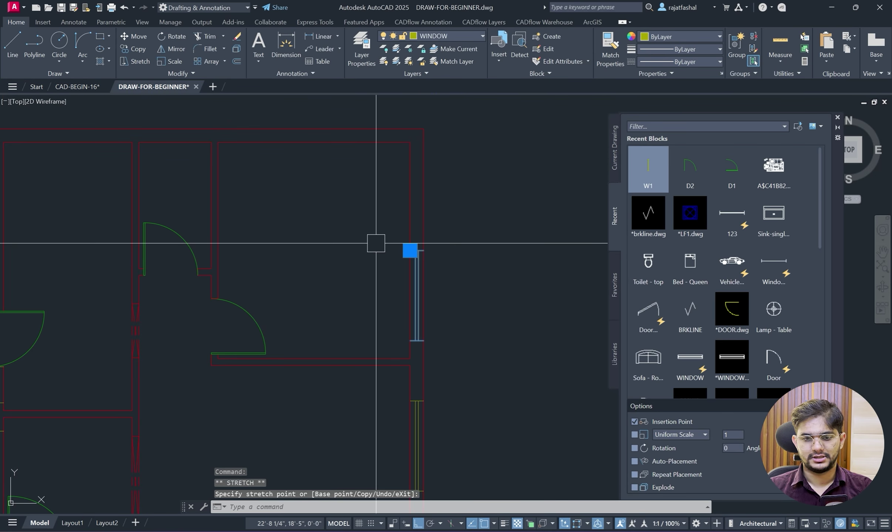
pyautogui.press('Escape')
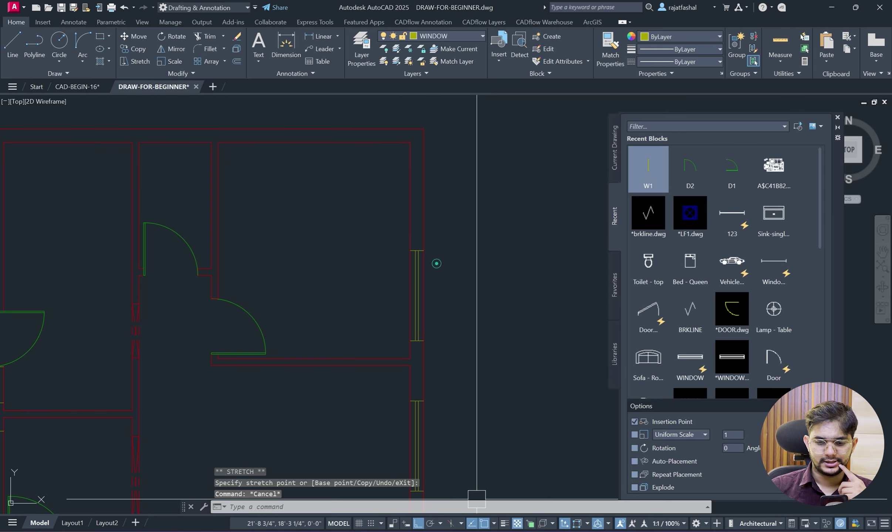
# Following window W in the reference plan, draw a 2' line along the living room's entrance wall from the midpoint of the wall end beside the main door.
pyautogui.hotkey('alt', 'Tab')
pyautogui.scroll(-3, 483, 235)
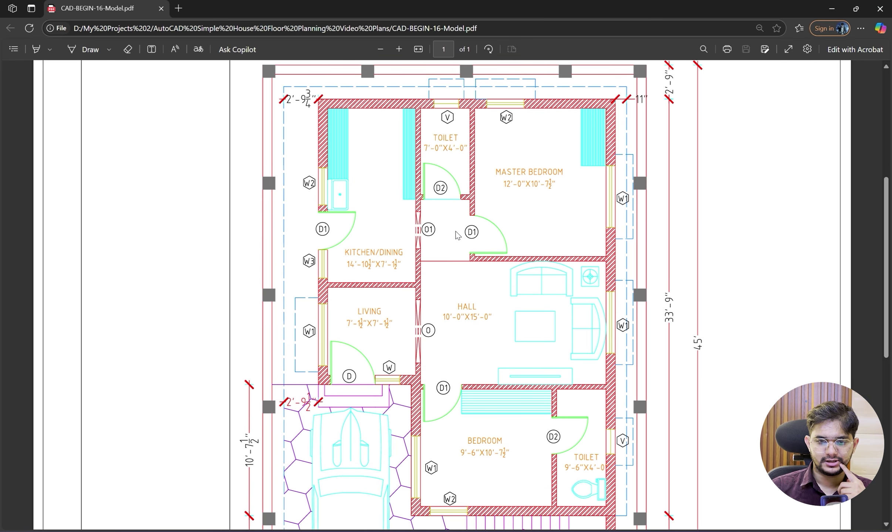
pyautogui.scroll(3, 294, 267)
pyautogui.scroll(-3, 325, 258)
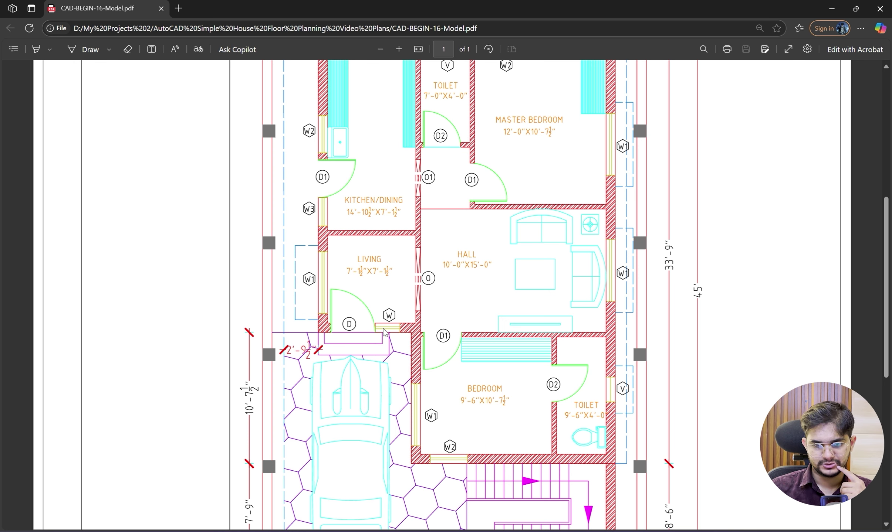
pyautogui.click(831, 7)
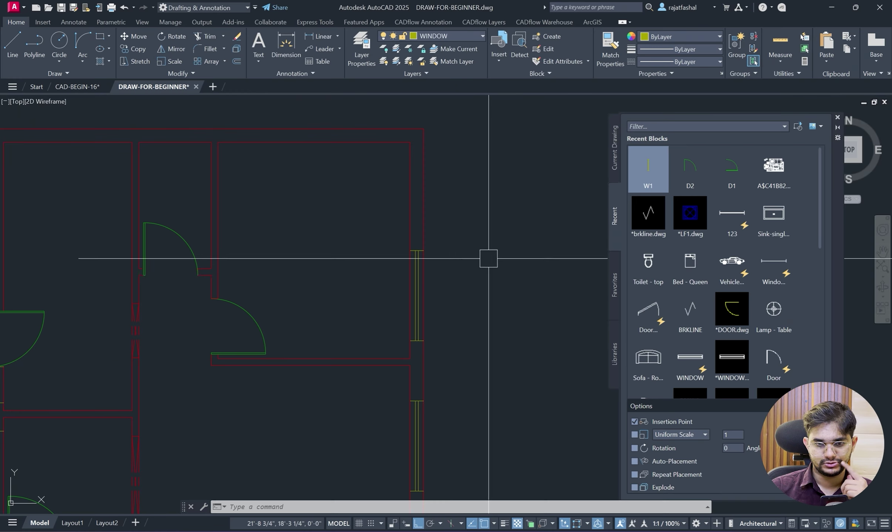
pyautogui.scroll(-5, 487, 259)
pyautogui.scroll(8, 394, 292)
pyautogui.scroll(-2, 395, 292)
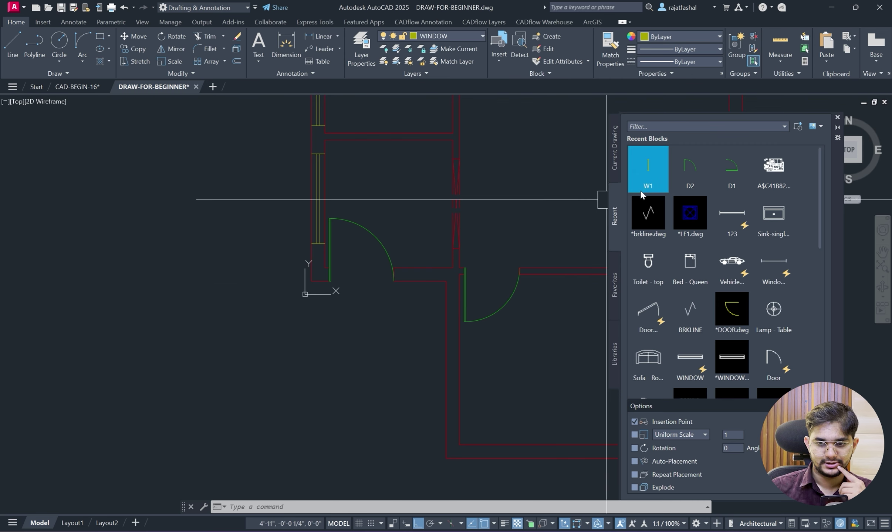
pyautogui.scroll(4, 414, 262)
pyautogui.write('l')
pyautogui.press('Return')
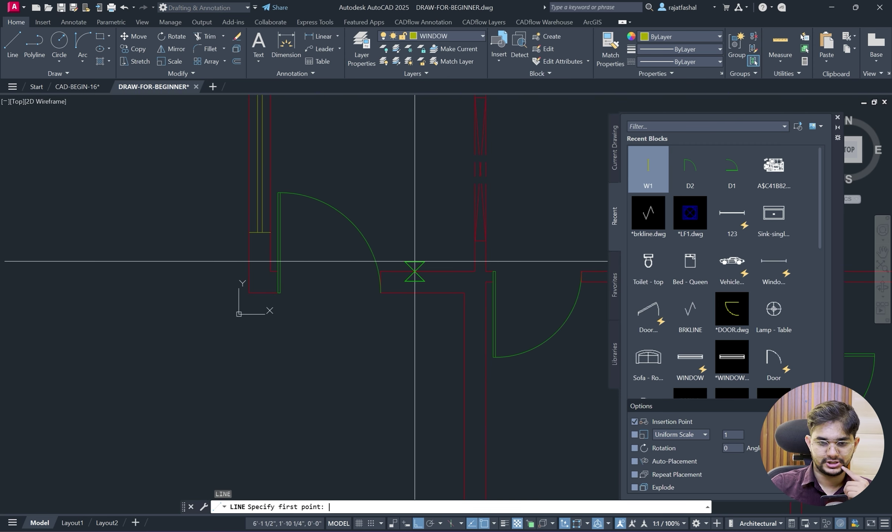
pyautogui.scroll(4, 385, 281)
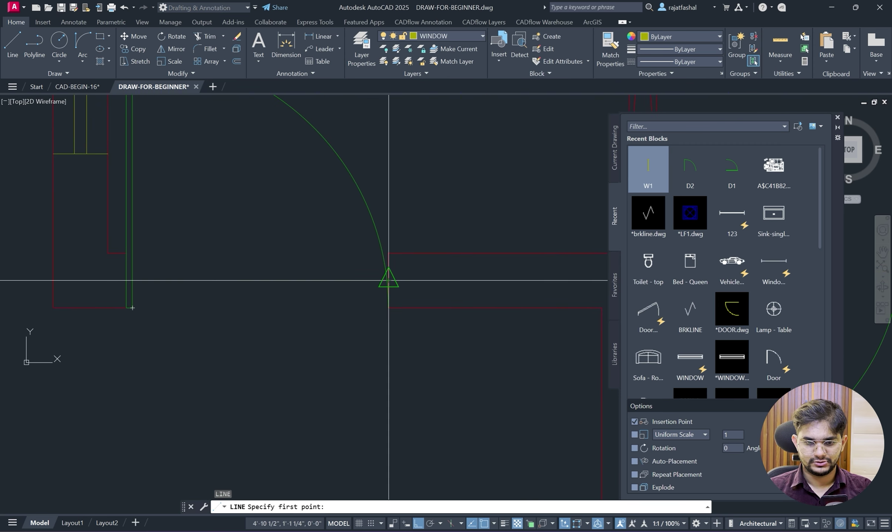
pyautogui.click(388, 281)
pyautogui.write("2'")
pyautogui.press('Return')
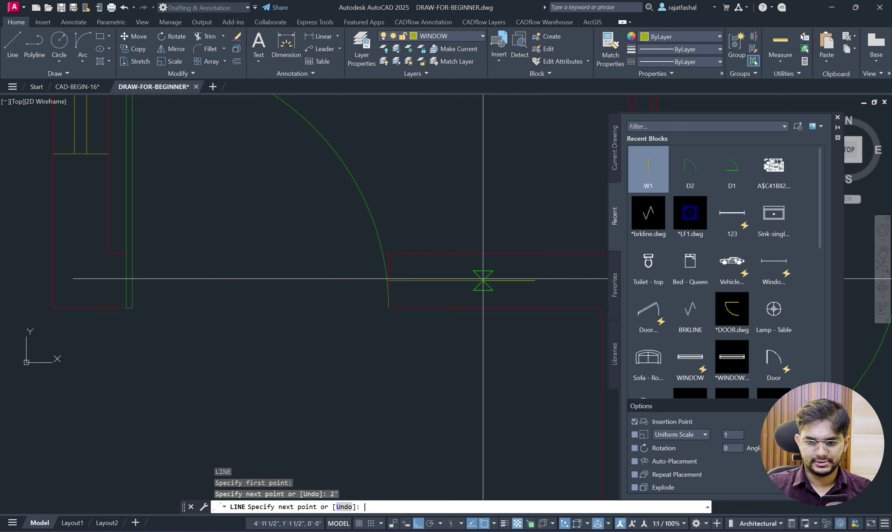
# Draw a jamb line through the far end of the 2' centre line, spanning the full wall thickness.
pyautogui.click(535, 267)
pyautogui.press('Escape')
pyautogui.click(534, 267)
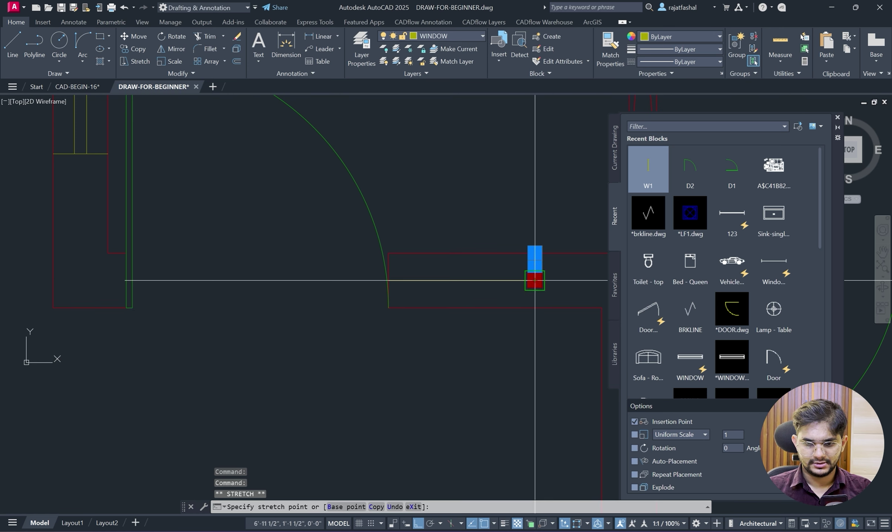
pyautogui.press('Escape')
# Offset the entrance wall window's centre line 1" to both sides.
pyautogui.write('o')
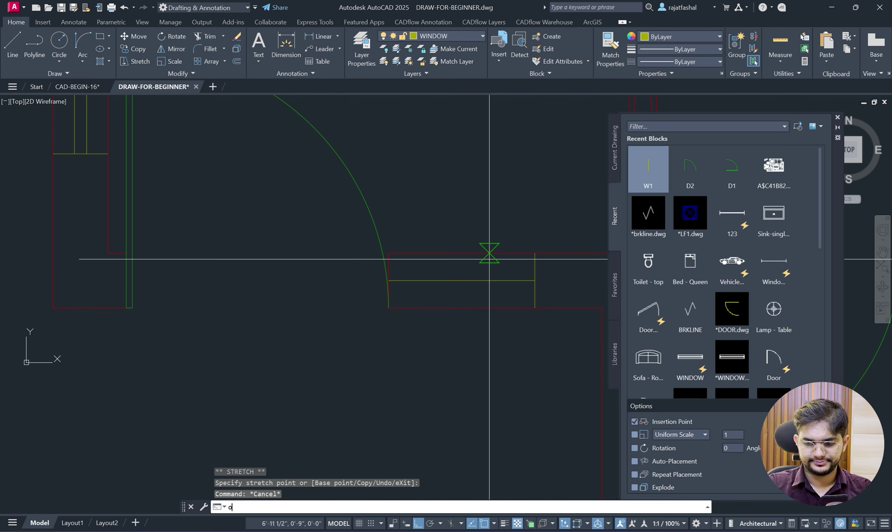
pyautogui.press('Return')
pyautogui.write('1"')
pyautogui.press('Return')
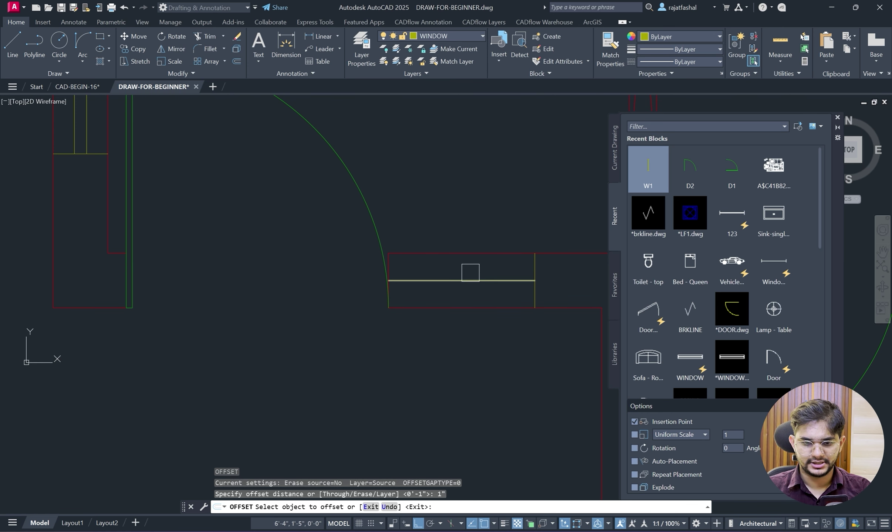
pyautogui.scroll(4, 470, 273)
pyautogui.click(459, 296)
pyautogui.click(466, 259)
pyautogui.press('Escape')
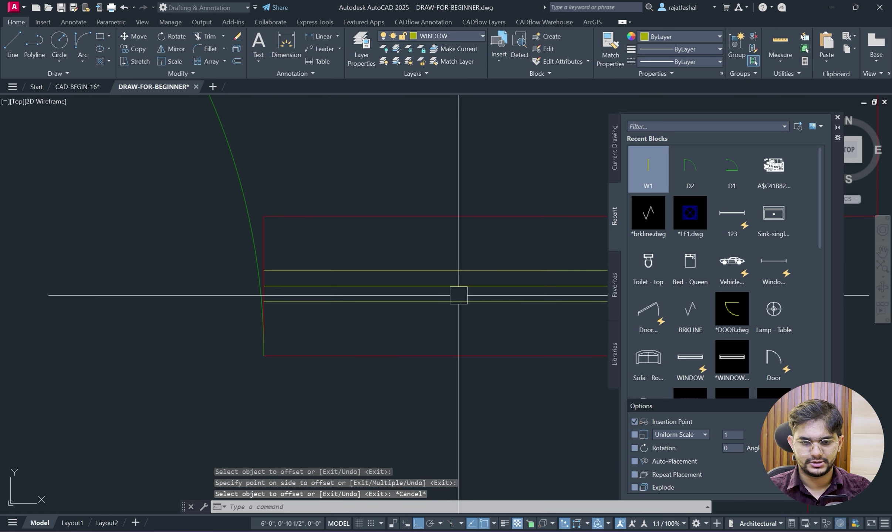
# Delete the centre line of the small window beside the entrance door in the living room's front wall.
pyautogui.click(459, 295)
pyautogui.press('Delete')
pyautogui.scroll(-5, 455, 289)
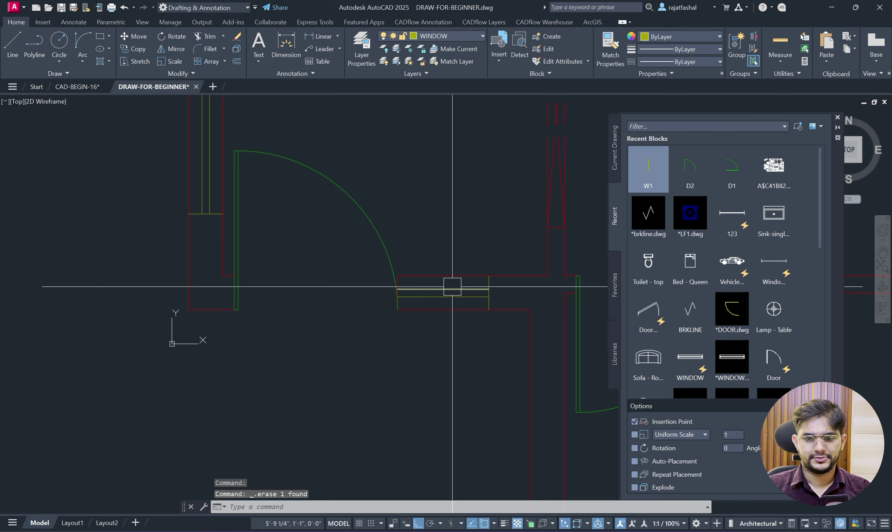
# Assign the small window's end line beside the entrance door to the WINDOW layer.
pyautogui.scroll(5, 452, 286)
pyautogui.click(370, 281)
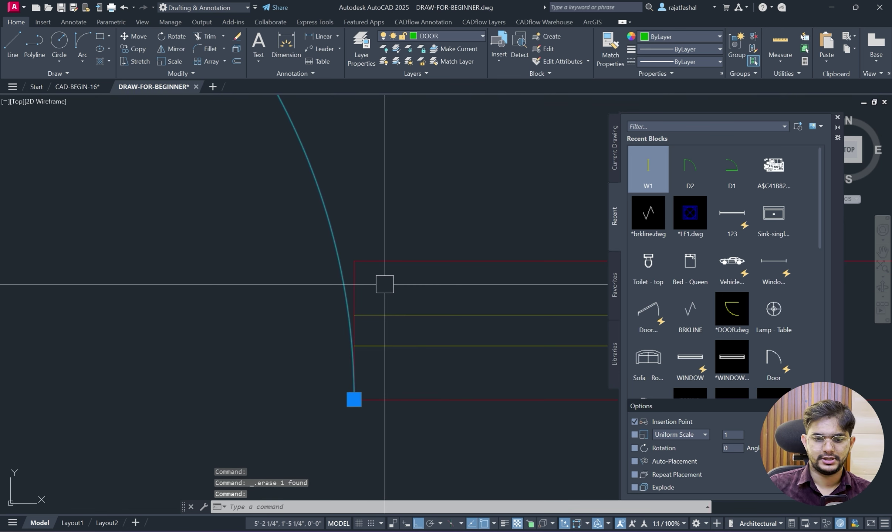
pyautogui.press('Escape')
pyautogui.click(360, 279)
pyautogui.click(444, 36)
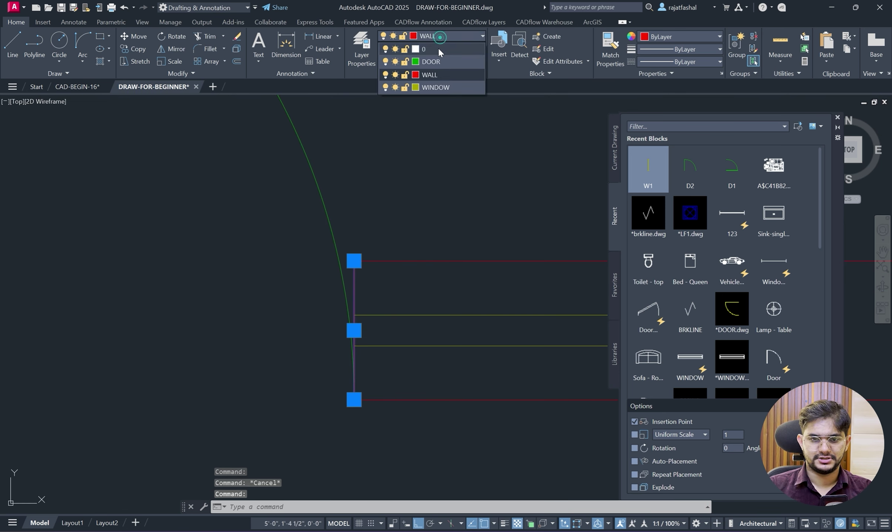
pyautogui.click(436, 89)
pyautogui.press('Escape')
pyautogui.scroll(-4, 451, 259)
pyautogui.moveTo(461, 241); pyautogui.dragTo(445, 283, button='middle')
pyautogui.scroll(-1, 446, 278)
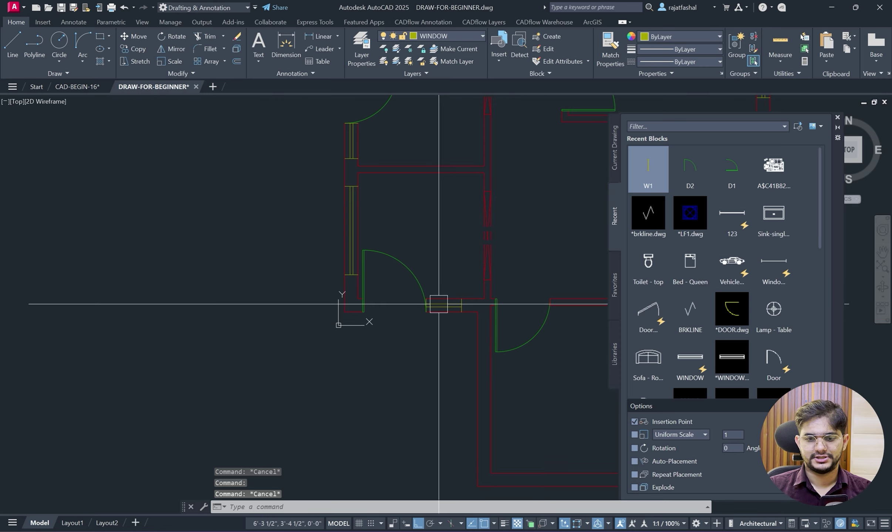
pyautogui.scroll(-2, 440, 300)
pyautogui.moveTo(452, 249); pyautogui.dragTo(440, 288, button='middle')
pyautogui.moveTo(442, 211); pyautogui.dragTo(429, 254, button='middle')
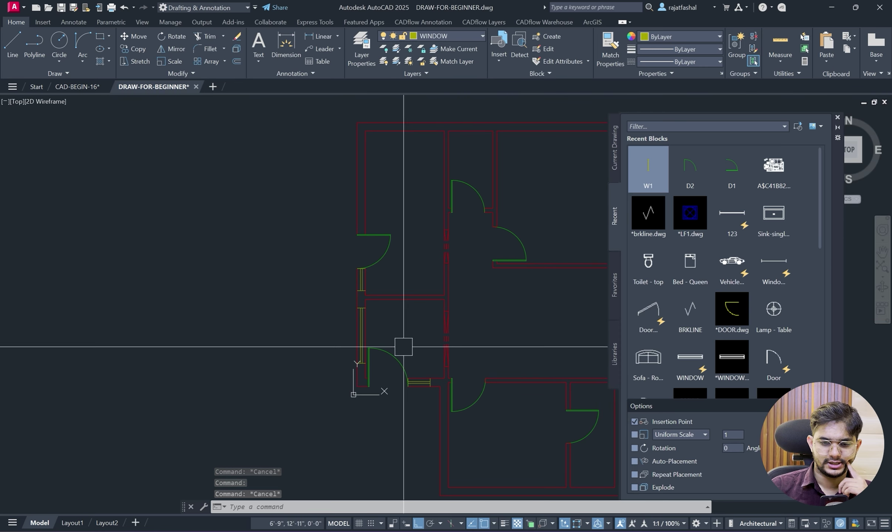
# Check the window positions in CAD-BEGIN-16-Model.pdf in the browser, return to AutoCAD and insert the W1 block in the lower bedroom's left wall.
pyautogui.hotkey('alt', 'Tab')
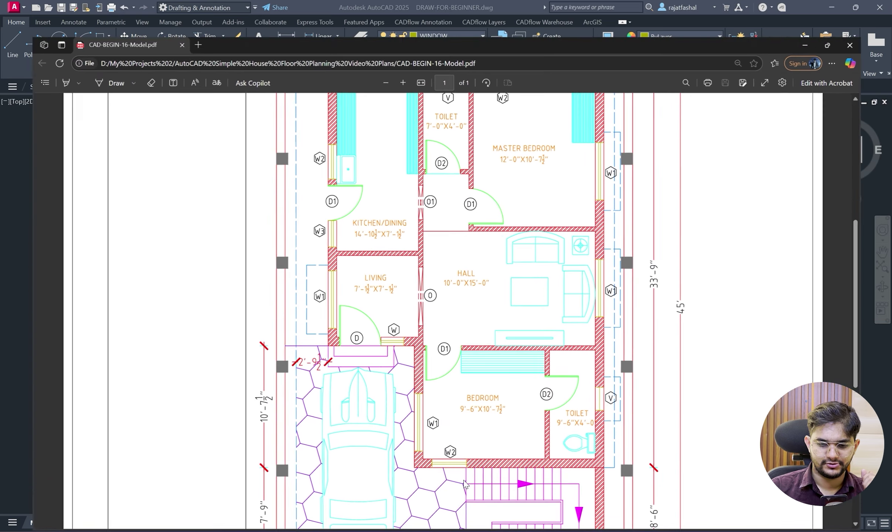
pyautogui.press('super+Up')
pyautogui.scroll(3, 405, 329)
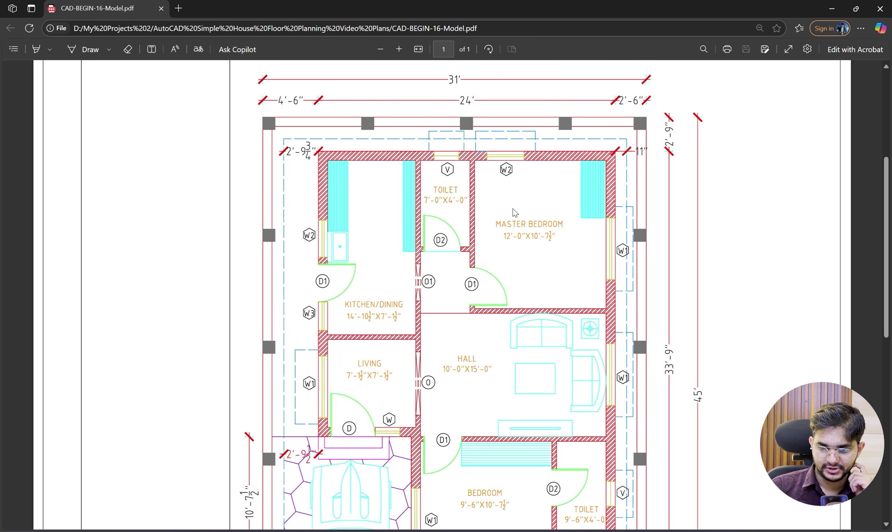
pyautogui.scroll(-3, 513, 209)
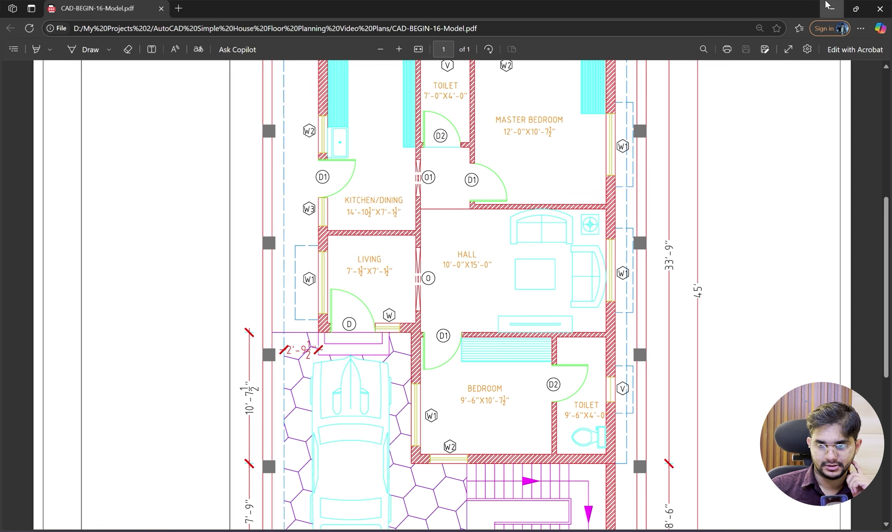
pyautogui.hotkey('alt', 'Tab')
pyautogui.click(653, 171)
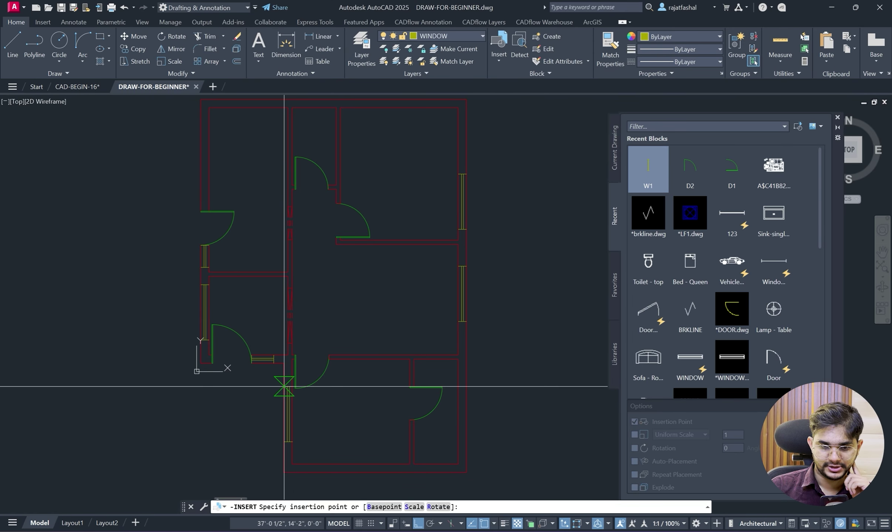
pyautogui.scroll(4, 283, 407)
pyautogui.press('Escape')
pyautogui.scroll(-4, 283, 343)
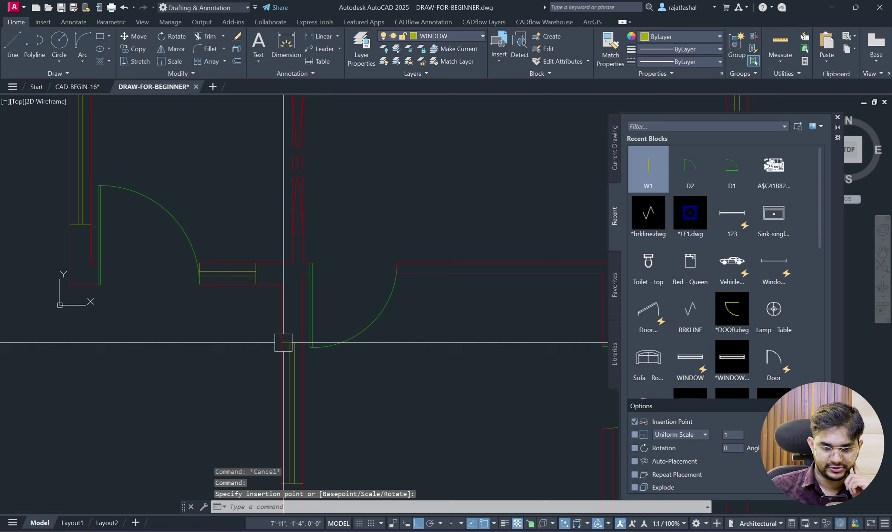
# Compare with the PDF plan and move the W1 window down the bedroom's left wall towards the lower corner.
pyautogui.hotkey('alt', 'Tab')
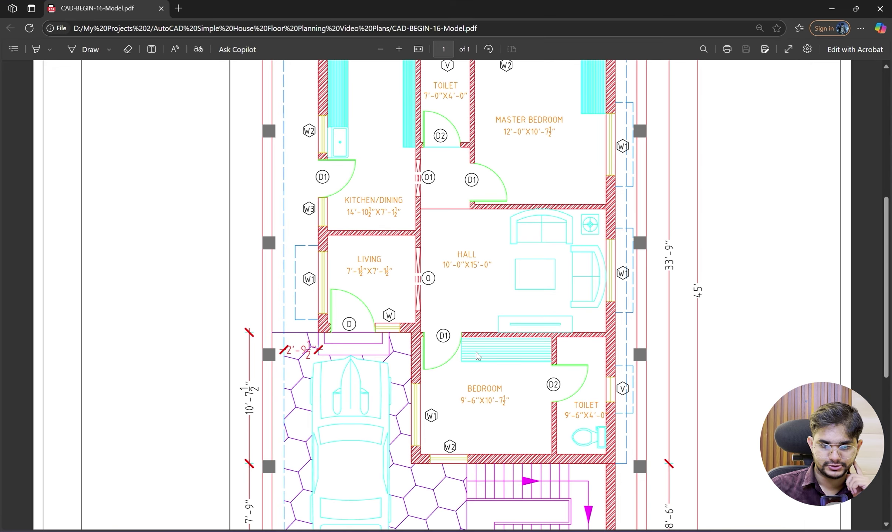
pyautogui.click(831, 6)
pyautogui.scroll(6, 442, 243)
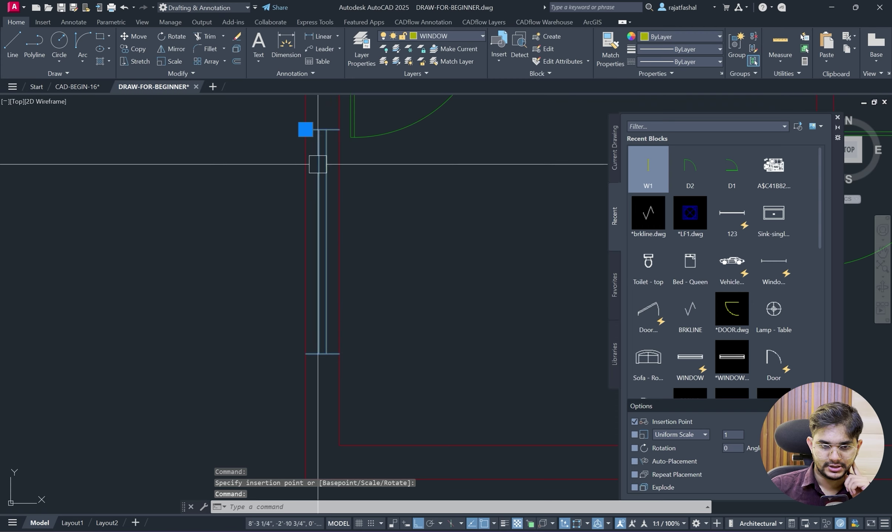
pyautogui.click(306, 129)
pyautogui.moveTo(319, 114); pyautogui.dragTo(304, 167, button='middle')
pyautogui.scroll(-2, 281, 199)
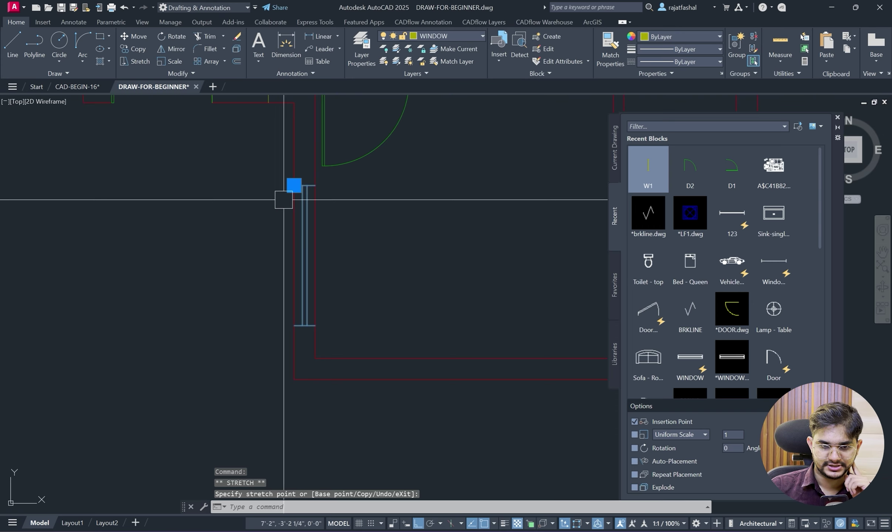
pyautogui.scroll(2, 294, 185)
pyautogui.click(295, 185)
pyautogui.click(295, 207)
pyautogui.scroll(-4, 249, 211)
pyautogui.moveTo(248, 210); pyautogui.dragTo(258, 260, button='middle')
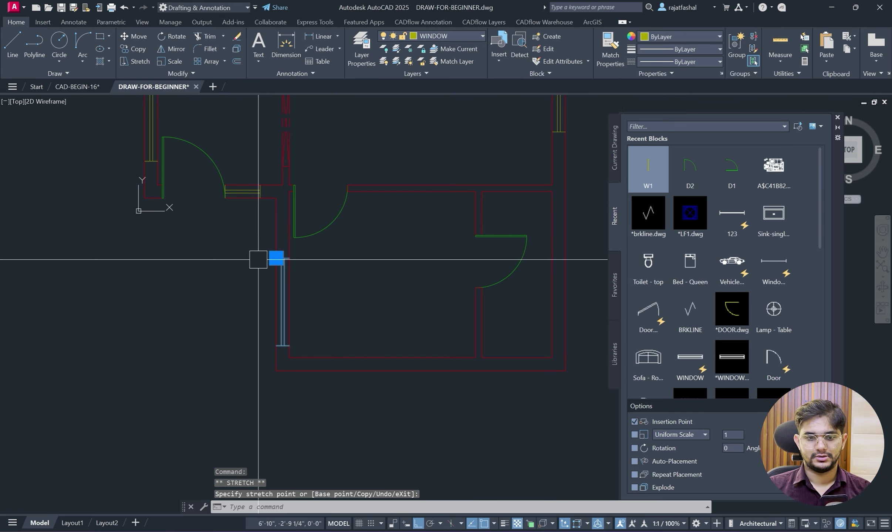
pyautogui.press('Escape')
# Examine the PDF floor plan in the browser for the W2 window locations, then return to the AutoCAD drawing.
pyautogui.click(462, 531)
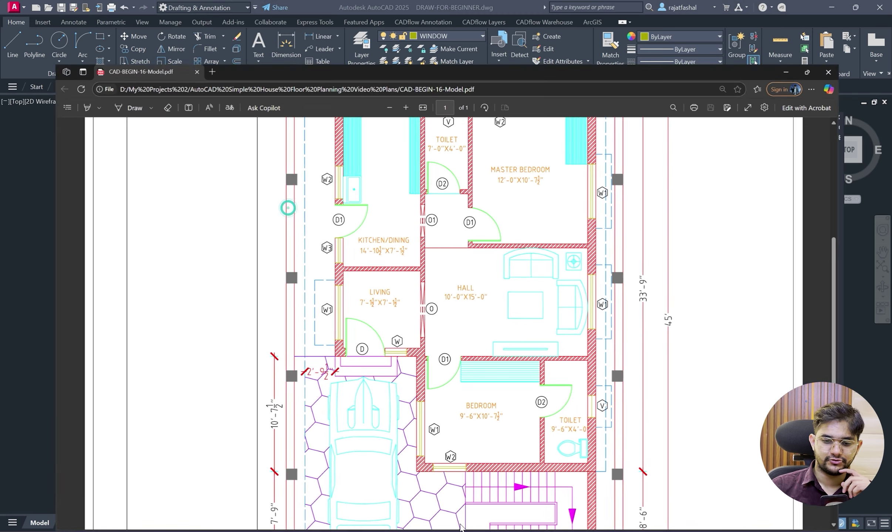
pyautogui.scroll(3, 453, 349)
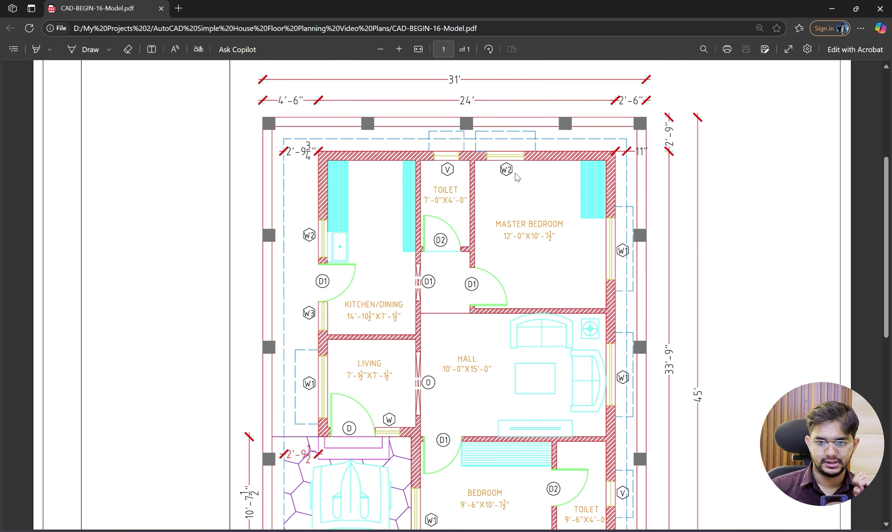
pyautogui.scroll(-4, 518, 177)
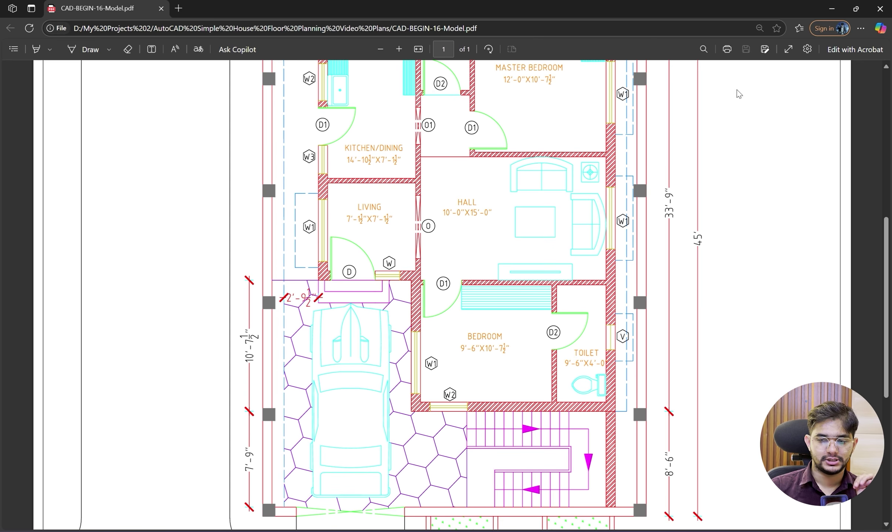
pyautogui.click(833, 6)
pyautogui.scroll(-5, 480, 237)
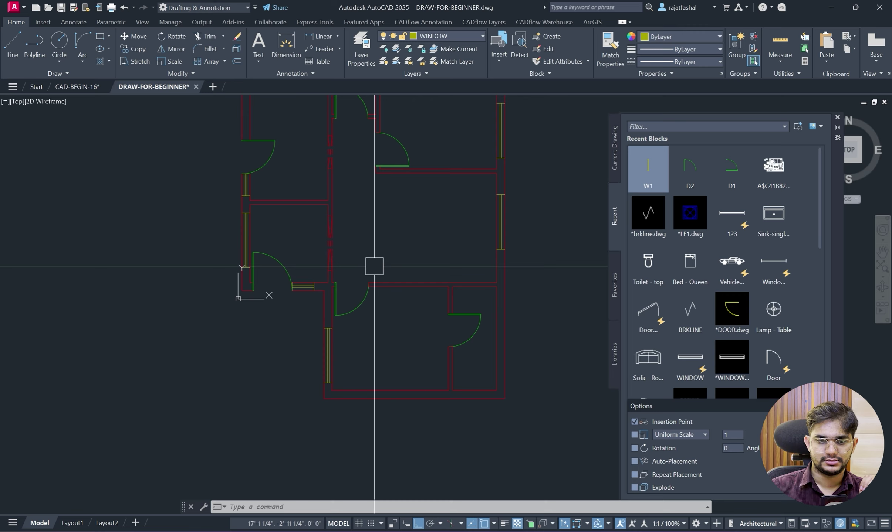
# Draw a line across the thickness of the kitchen's left wall, a little above the kitchen door, checking the PDF plan for its location.
pyautogui.scroll(3, 307, 170)
pyautogui.write('l')
pyautogui.press('Return')
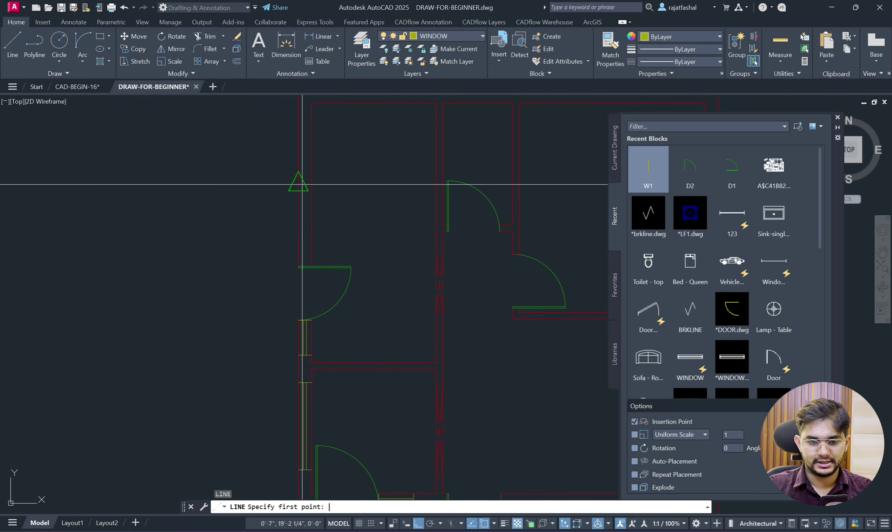
pyautogui.scroll(1, 445, 432)
pyautogui.moveTo(463, 531)
pyautogui.click(464, 500)
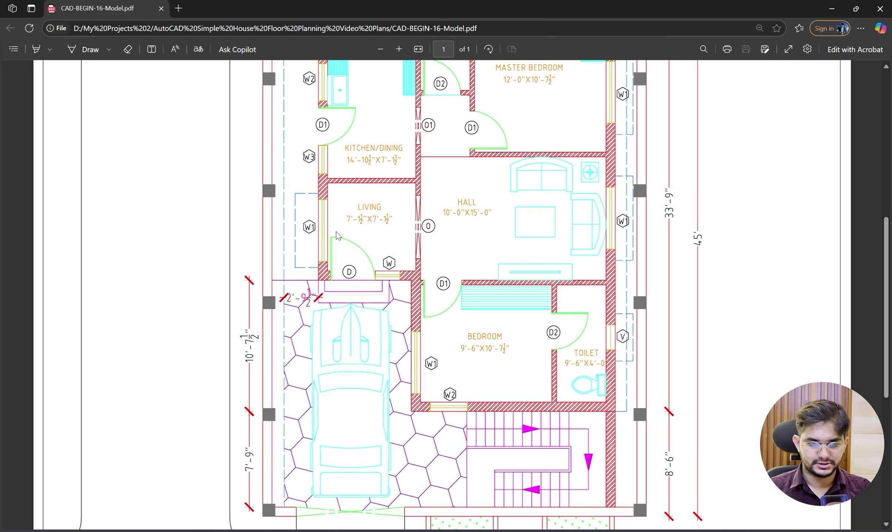
pyautogui.scroll(4, 332, 237)
pyautogui.click(832, 8)
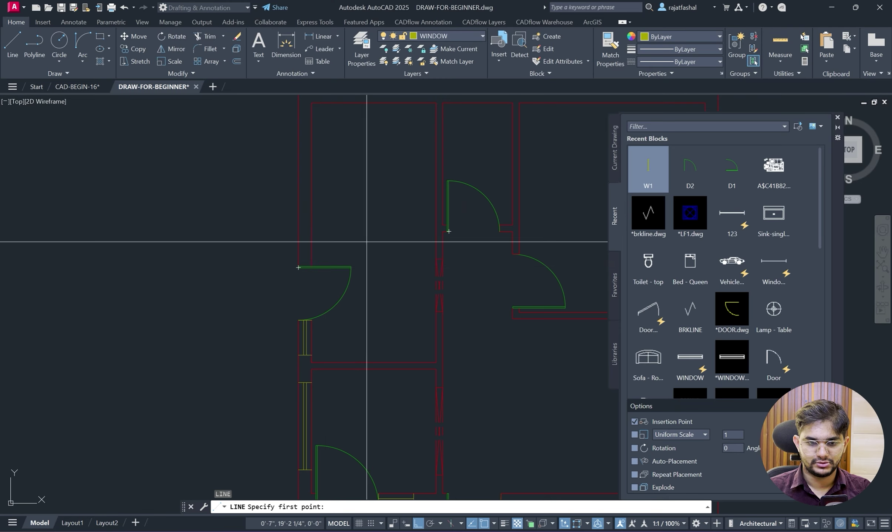
pyautogui.scroll(2, 303, 264)
pyautogui.click(303, 275)
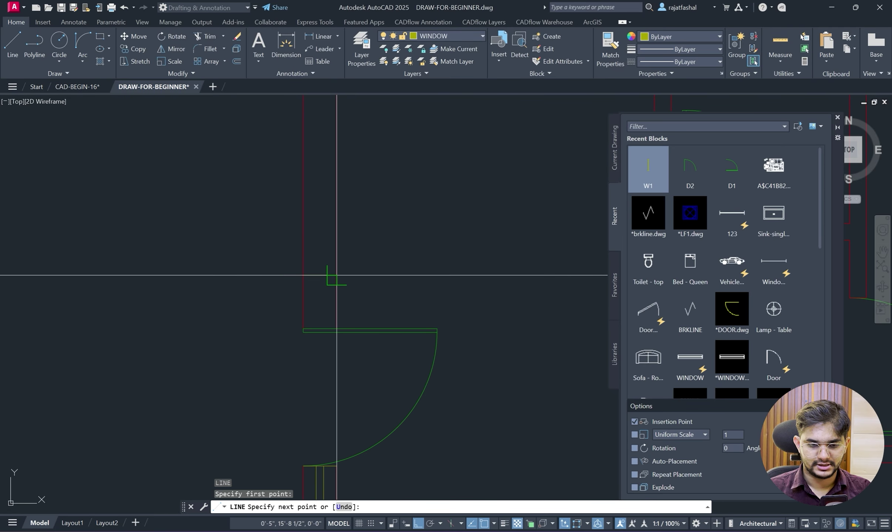
pyautogui.click(336, 276)
pyautogui.press('Escape')
# Offset the line across the kitchen wall upward by 3' to mark the window opening.
pyautogui.write('o')
pyautogui.press('Return')
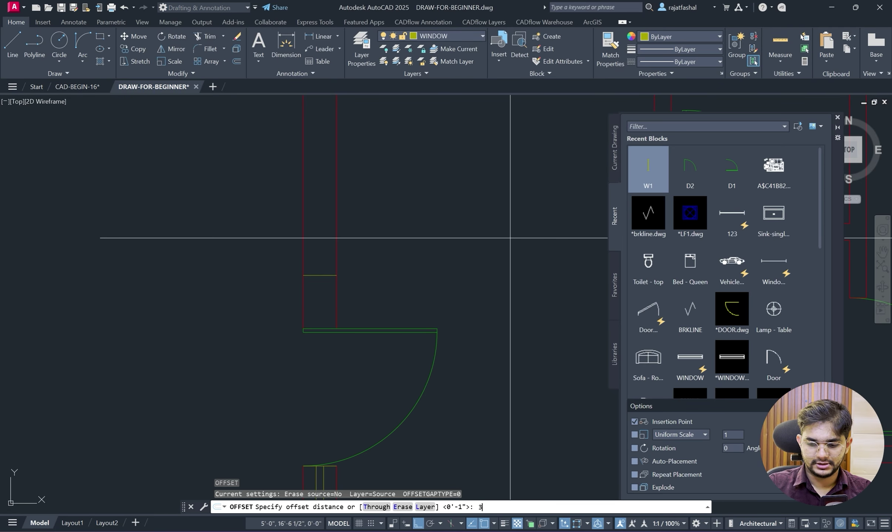
pyautogui.write('3')
pyautogui.press('Return')
pyautogui.click(318, 275)
pyautogui.click(374, 185)
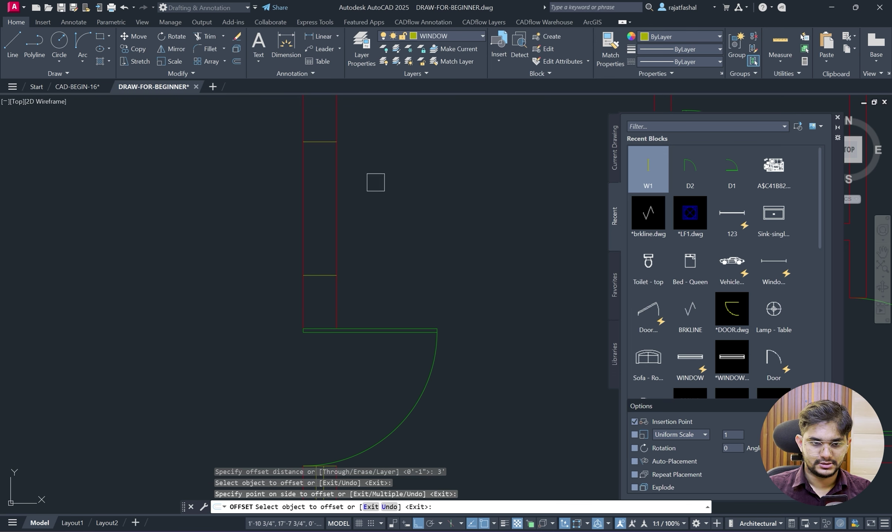
pyautogui.press('Escape')
# Draw a centre line joining the midpoints of the two end lines of the kitchen window.
pyautogui.write('l')
pyautogui.press('Return')
pyautogui.click(319, 276)
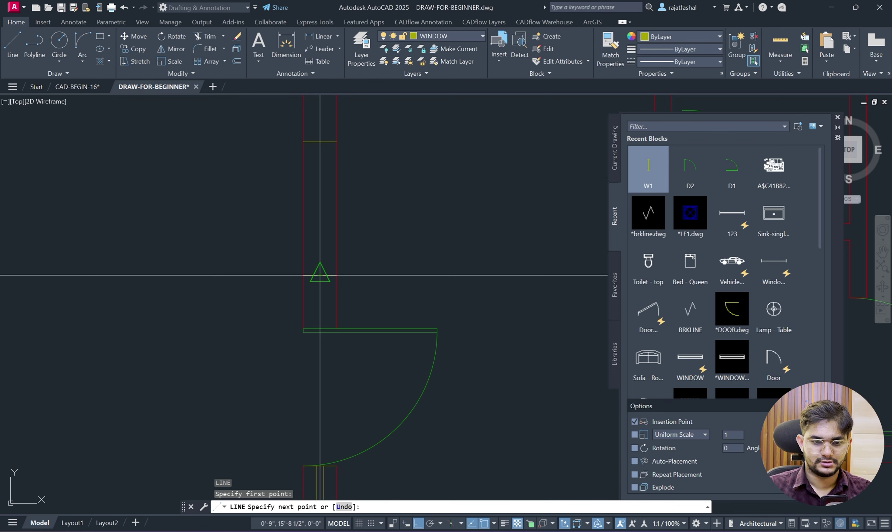
pyautogui.click(320, 142)
pyautogui.press('Escape')
# Offset the kitchen window's centre line by 1" to each side.
pyautogui.write('o')
pyautogui.press('Return')
pyautogui.write('1')
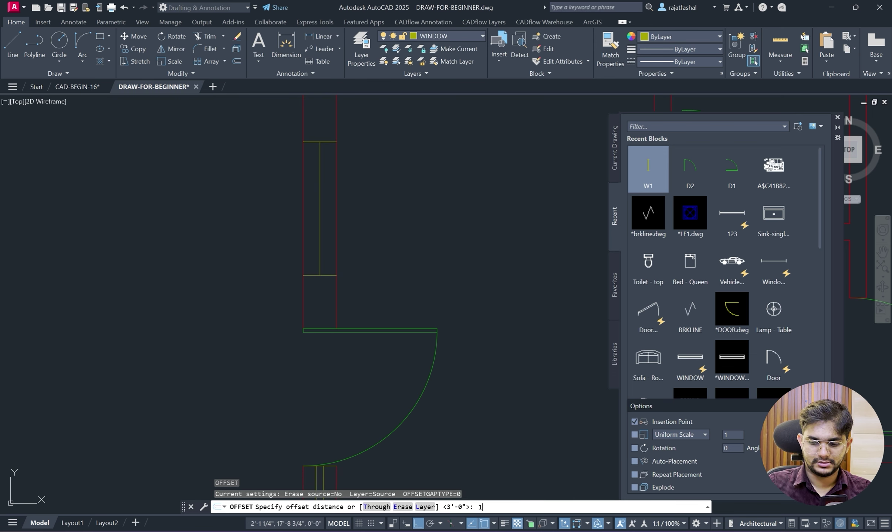
pyautogui.press('Return')
pyautogui.scroll(3, 318, 180)
pyautogui.click(337, 181)
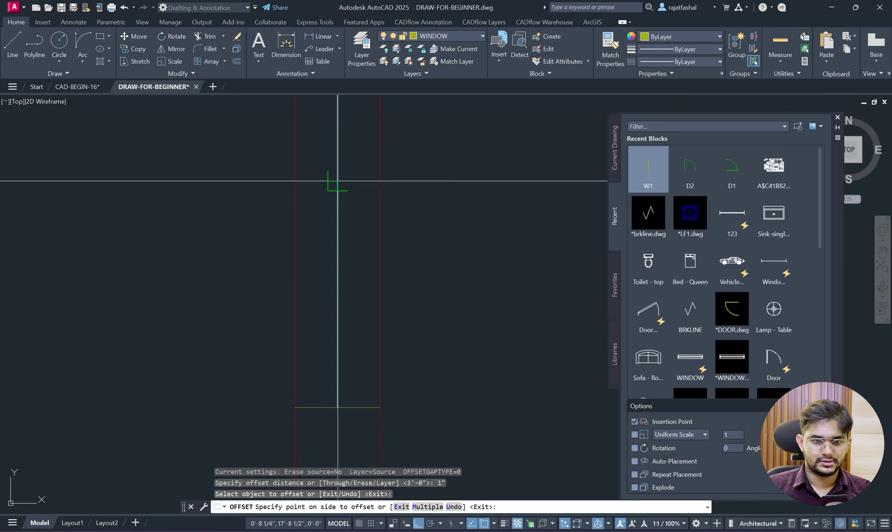
pyautogui.click(326, 181)
pyautogui.click(337, 185)
pyautogui.click(343, 185)
pyautogui.scroll(2, 338, 185)
pyautogui.press('Escape')
# Delete the original centre line of the kitchen window, keeping the two offset lines.
pyautogui.click(335, 185)
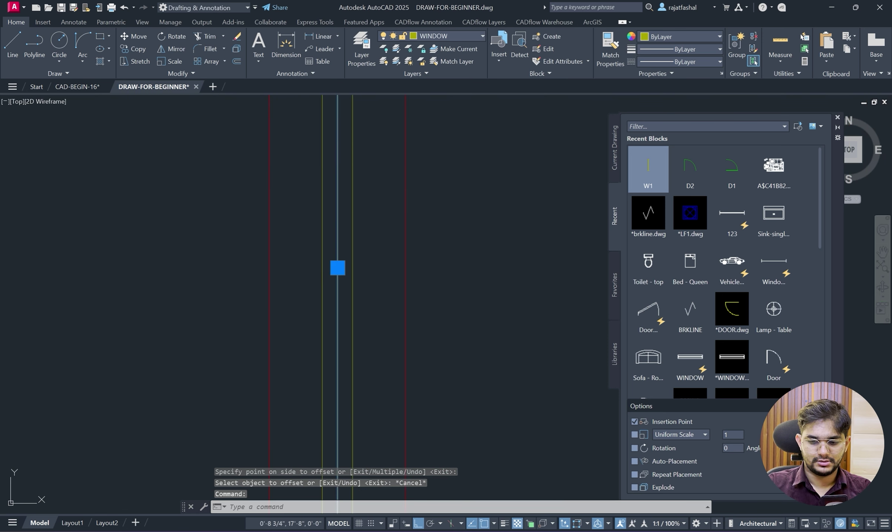
pyautogui.press('Delete')
pyautogui.scroll(-5, 335, 181)
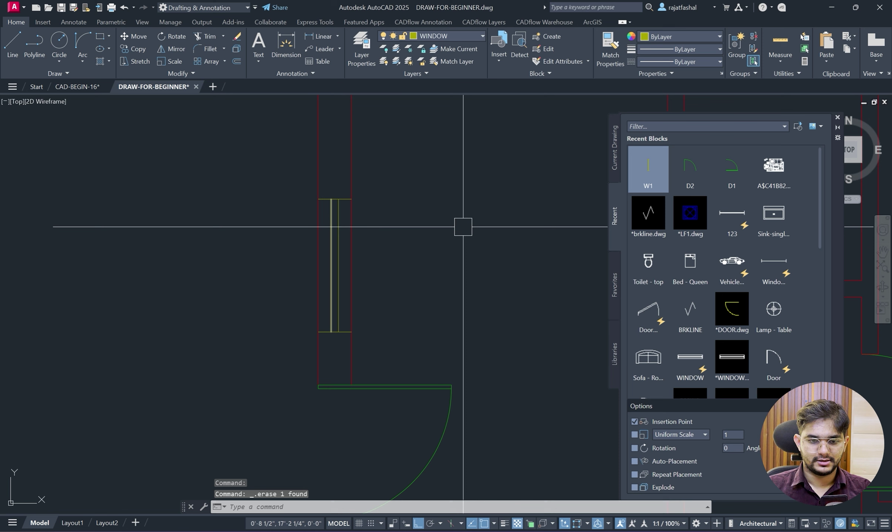
# Define the four kitchen window lines as a block named W2, with its base point at the window's upper-left corner.
pyautogui.press('Return')
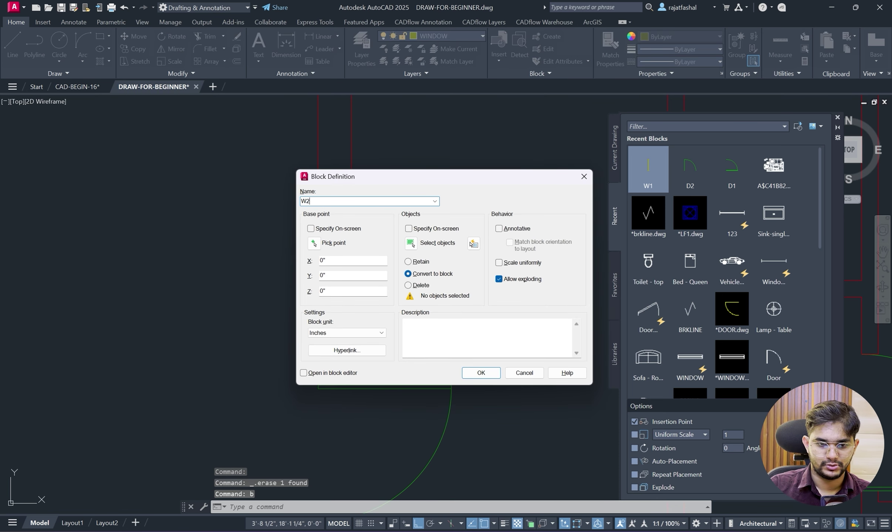
pyautogui.click(334, 243)
pyautogui.click(320, 194)
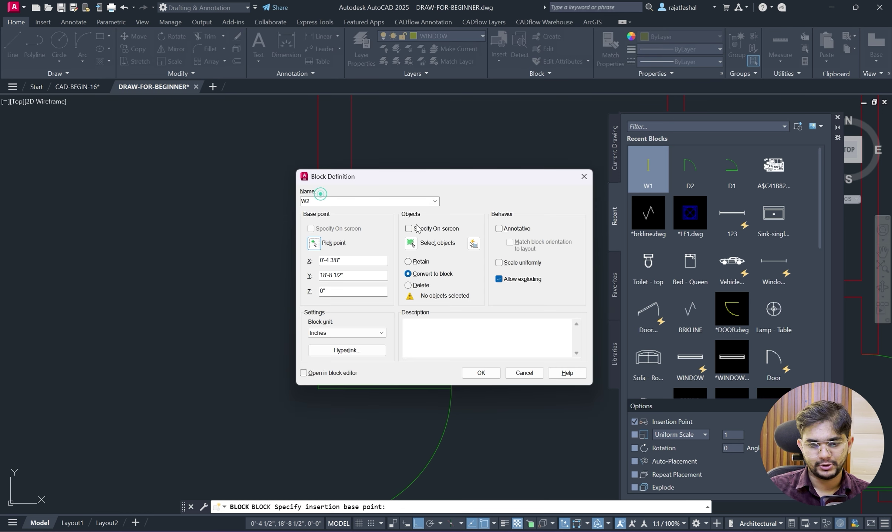
pyautogui.click(411, 243)
pyautogui.scroll(3, 330, 259)
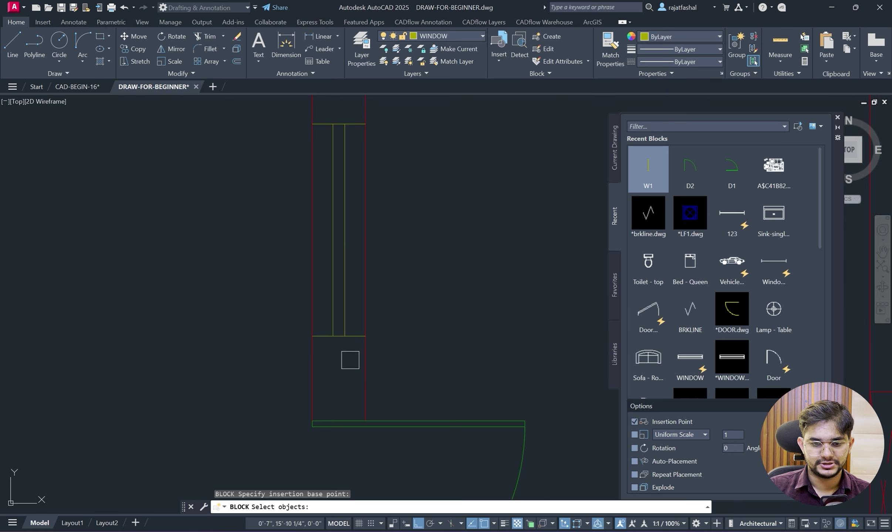
pyautogui.click(353, 362)
pyautogui.click(333, 98)
pyautogui.scroll(-3, 413, 288)
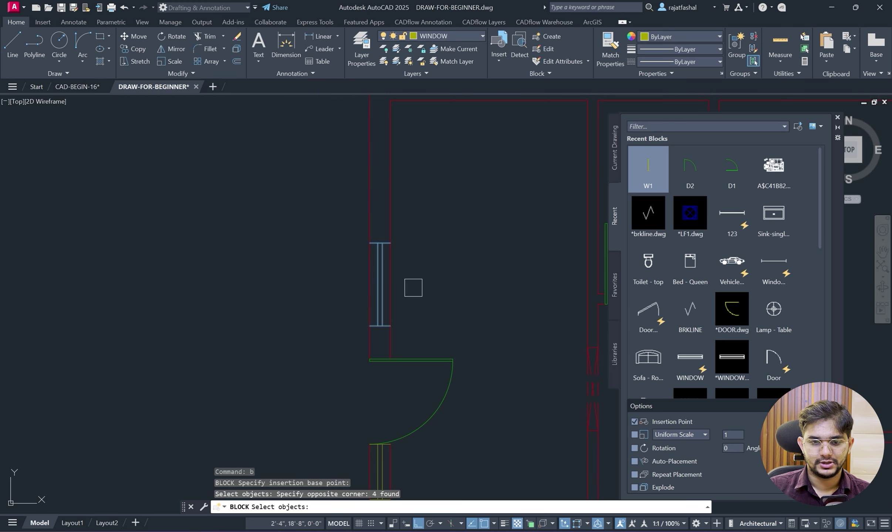
pyautogui.press('Return')
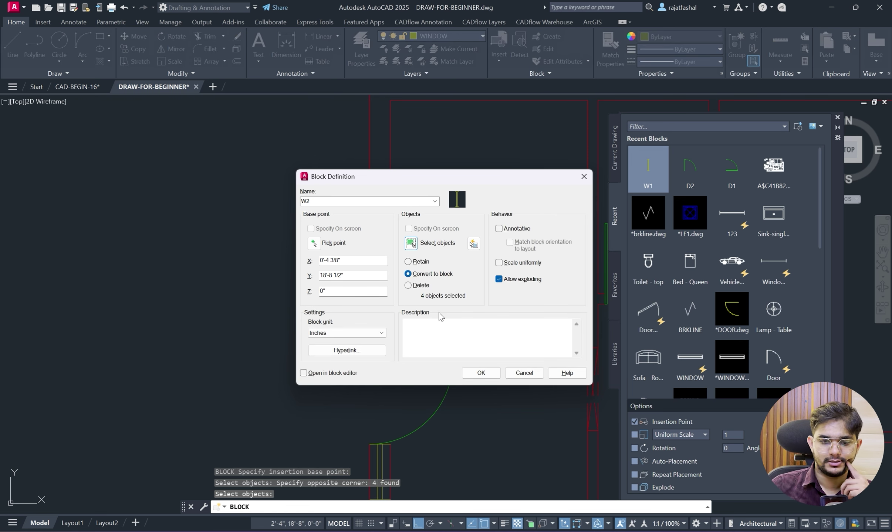
pyautogui.click(480, 373)
pyautogui.scroll(-3, 455, 314)
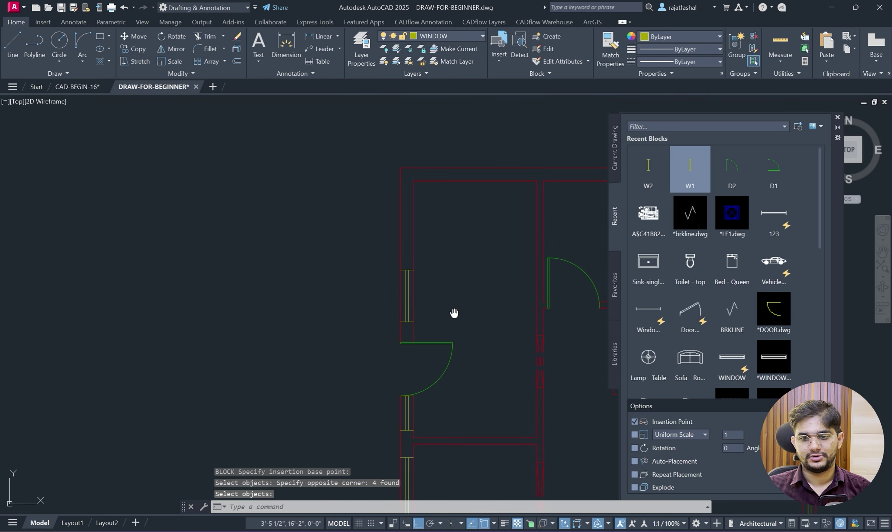
# Check the PDF reference and insert block W2 in the master bedroom's upper wall, enabling on-screen rotation and rotating it 90° along the wall.
pyautogui.scroll(-3, 438, 252)
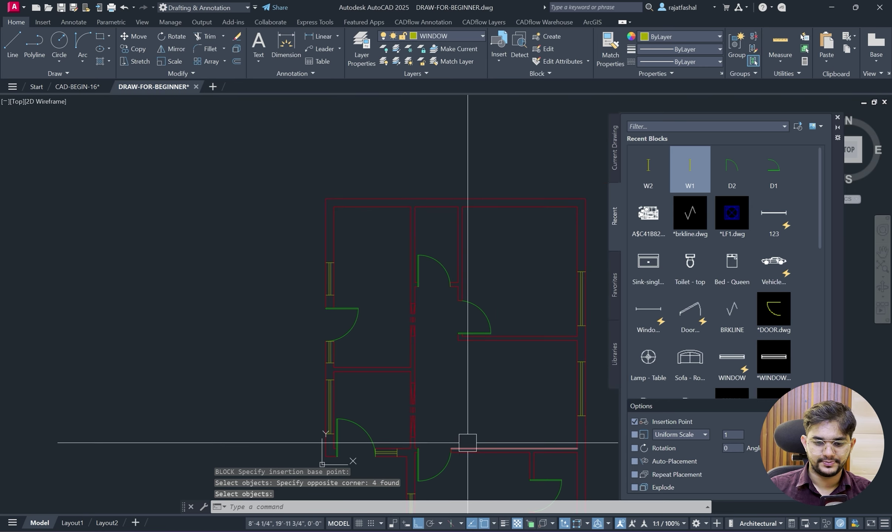
pyautogui.hotkey('alt', 'Tab')
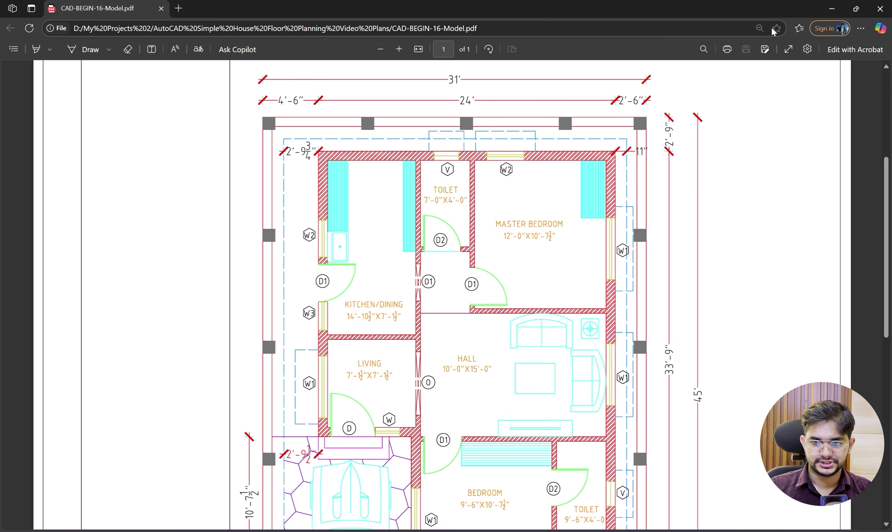
pyautogui.hotkey('alt', 'Tab')
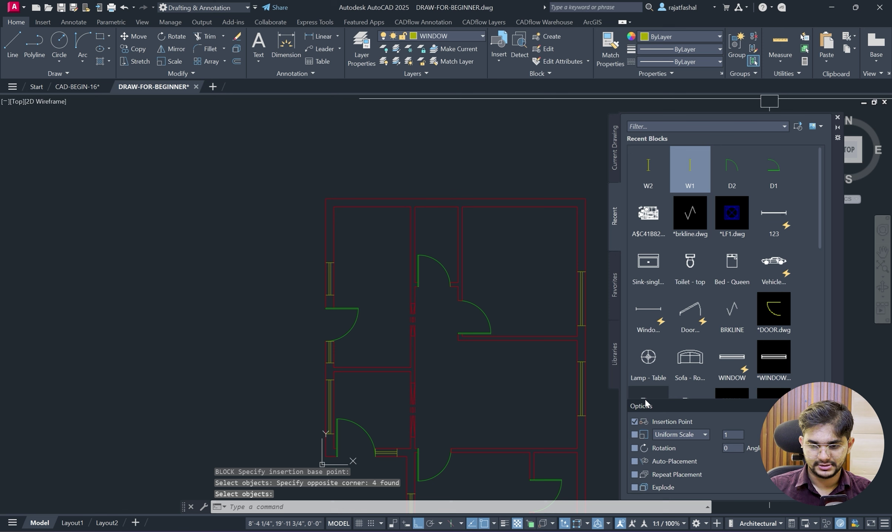
pyautogui.click(635, 449)
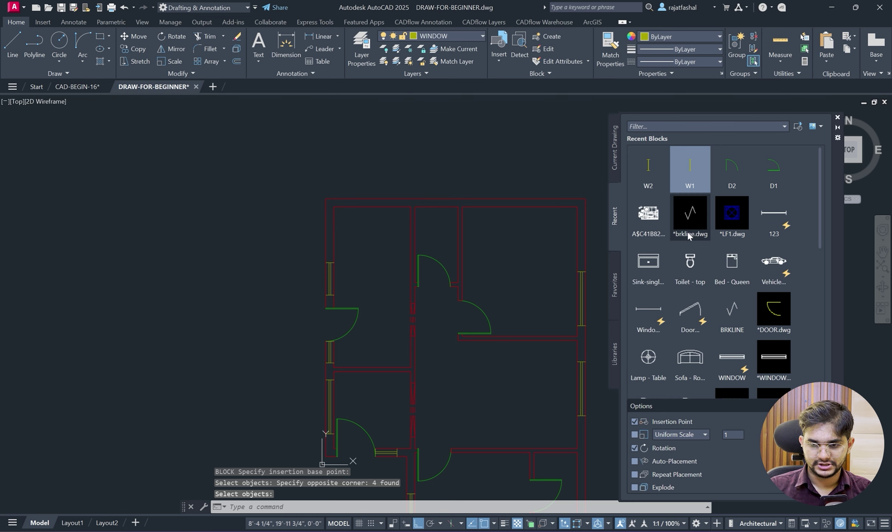
pyautogui.click(653, 169)
pyautogui.scroll(4, 484, 199)
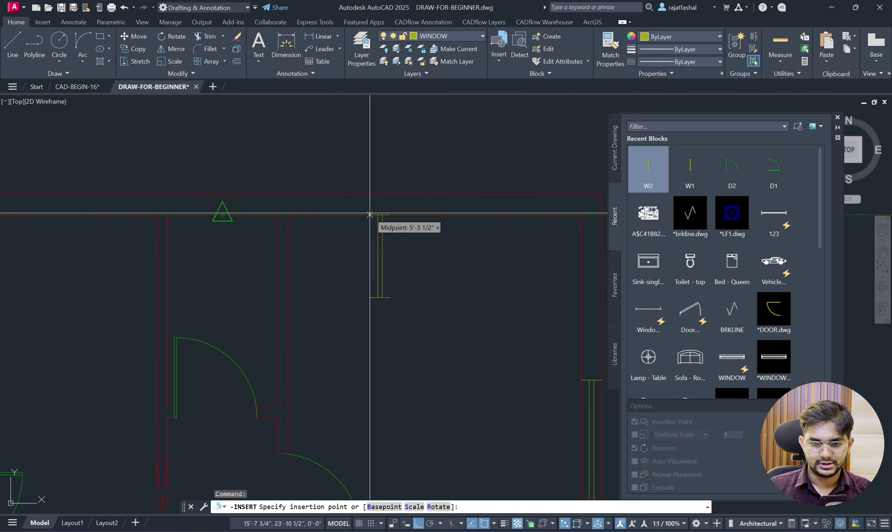
pyautogui.click(340, 214)
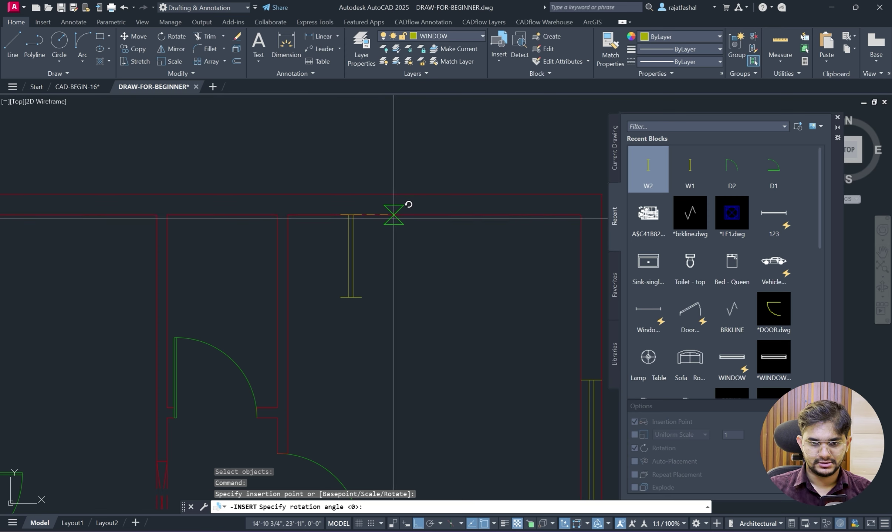
pyautogui.click(306, 135)
# Compare the master bedroom's W2 window with the PDF reference and shift it about 8" along the wall towards the toilet partition.
pyautogui.hotkey('alt', 'Tab')
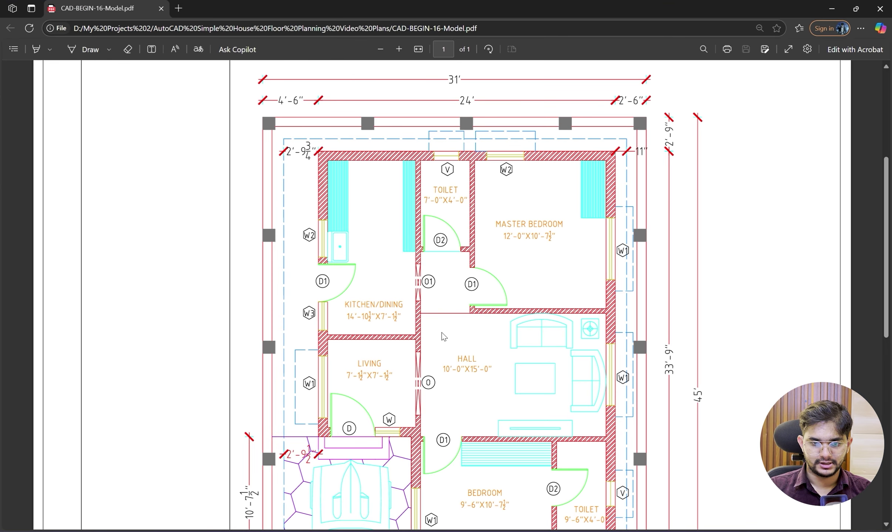
pyautogui.click(839, 5)
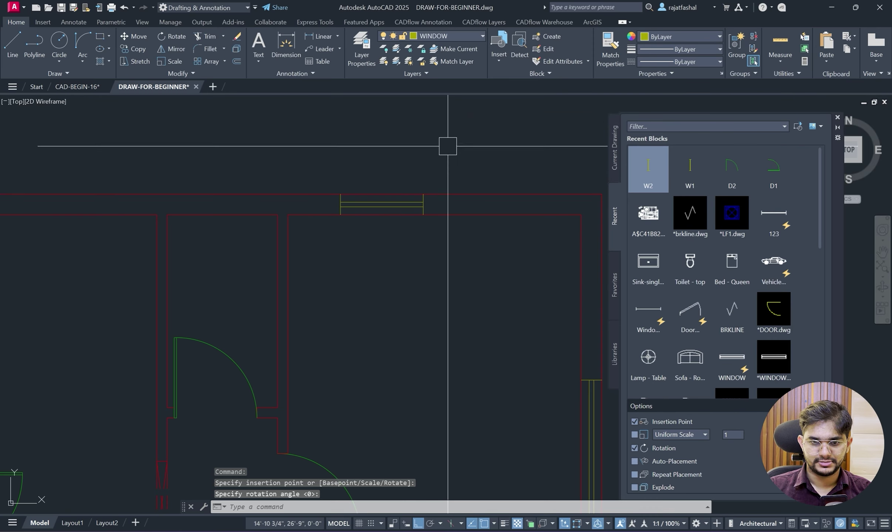
pyautogui.scroll(3, 336, 205)
pyautogui.click(336, 205)
pyautogui.click(343, 226)
pyautogui.click(298, 225)
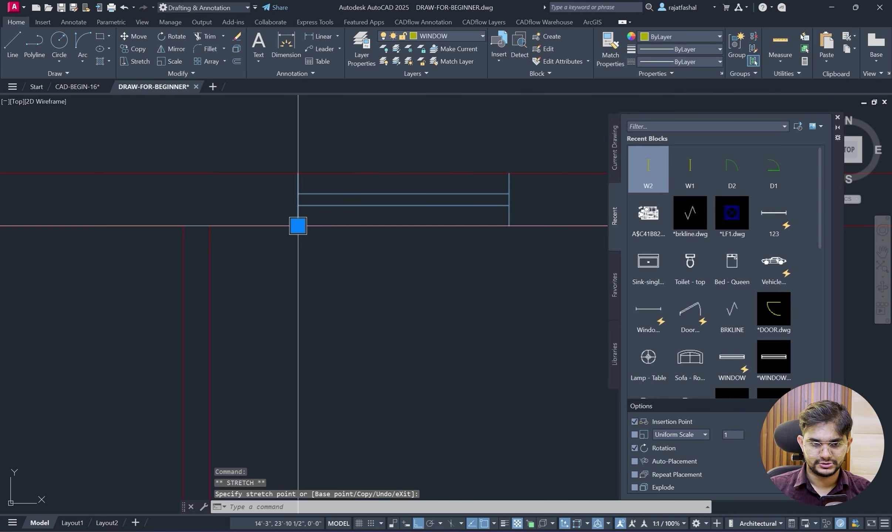
pyautogui.scroll(-2, 357, 282)
pyautogui.press('Escape')
pyautogui.scroll(-2, 378, 297)
pyautogui.scroll(-4, 304, 162)
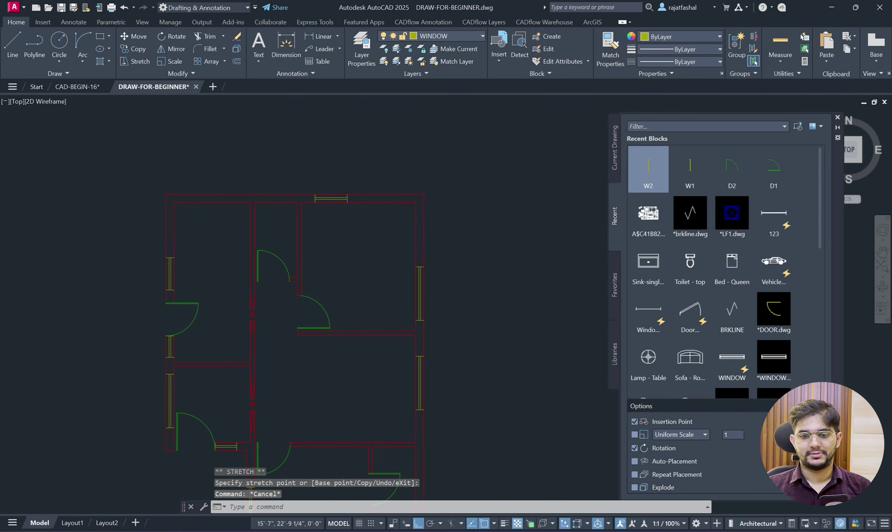
# Insert block W2 in the lower bedroom's bottom wall near its left corner, rotated 90° to lie within the wall.
pyautogui.moveTo(539, 375); pyautogui.dragTo(540, 220, button='middle')
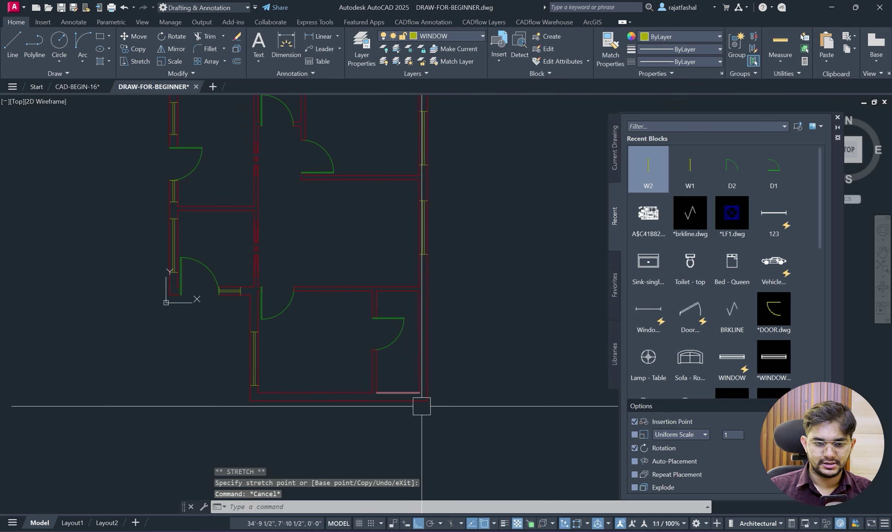
pyautogui.click(648, 168)
pyautogui.scroll(5, 258, 392)
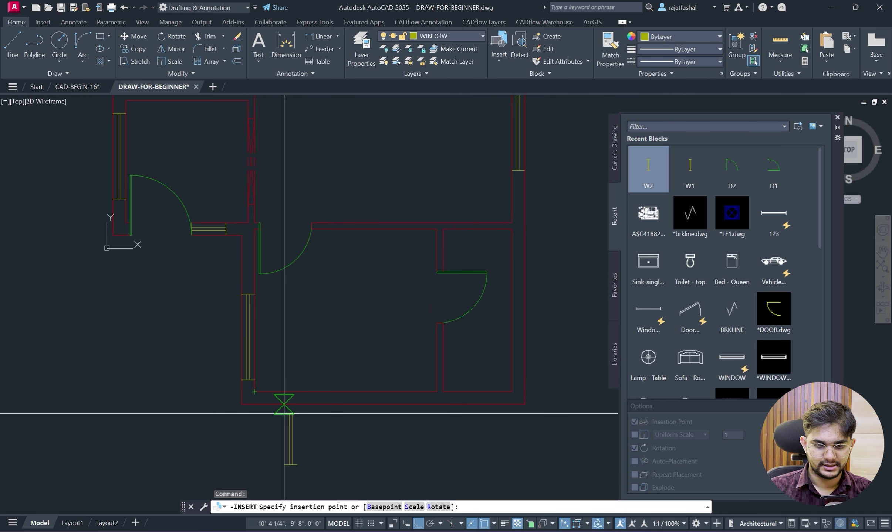
pyautogui.click(275, 391)
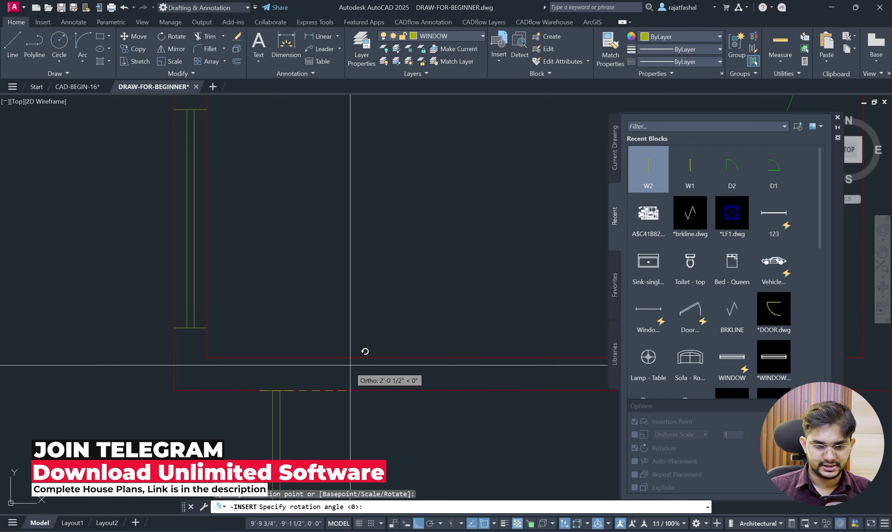
pyautogui.click(263, 276)
pyautogui.scroll(-3, 370, 264)
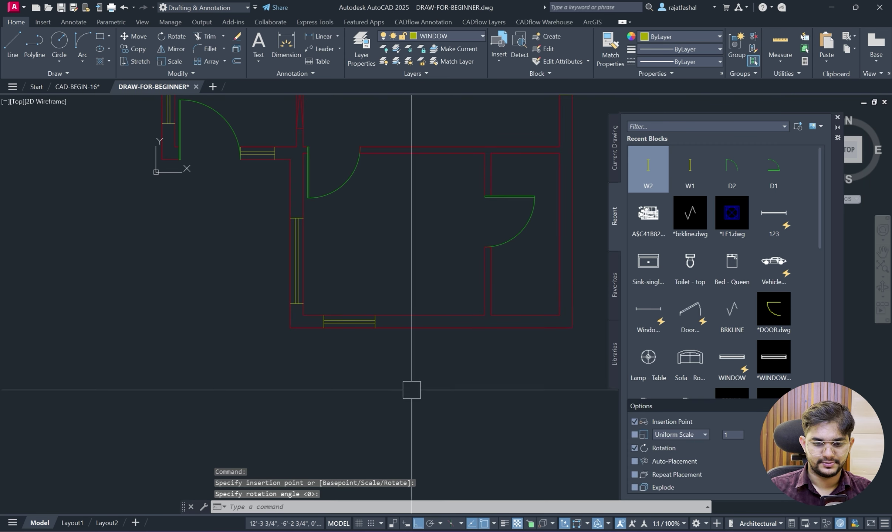
# Compare the drawing with the PDF reference to find which windows and ventilators are still missing.
pyautogui.click(421, 531)
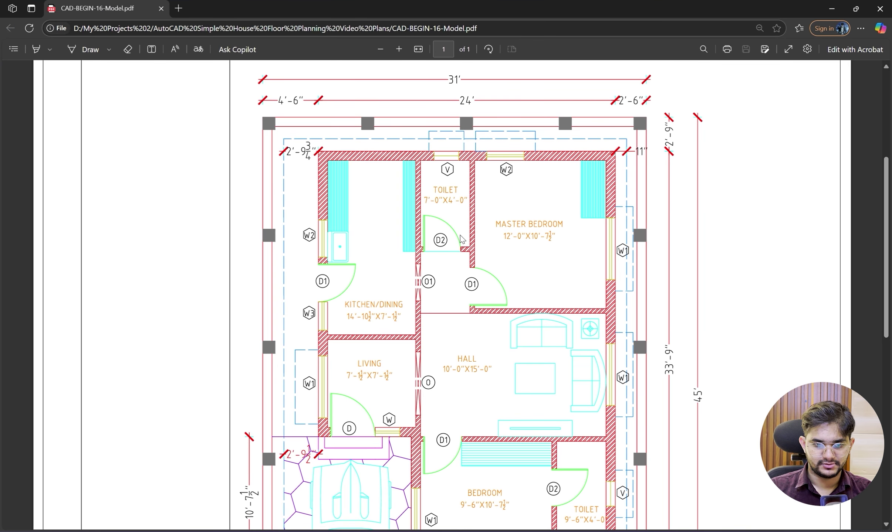
pyautogui.click(825, 5)
pyautogui.scroll(3, 295, 193)
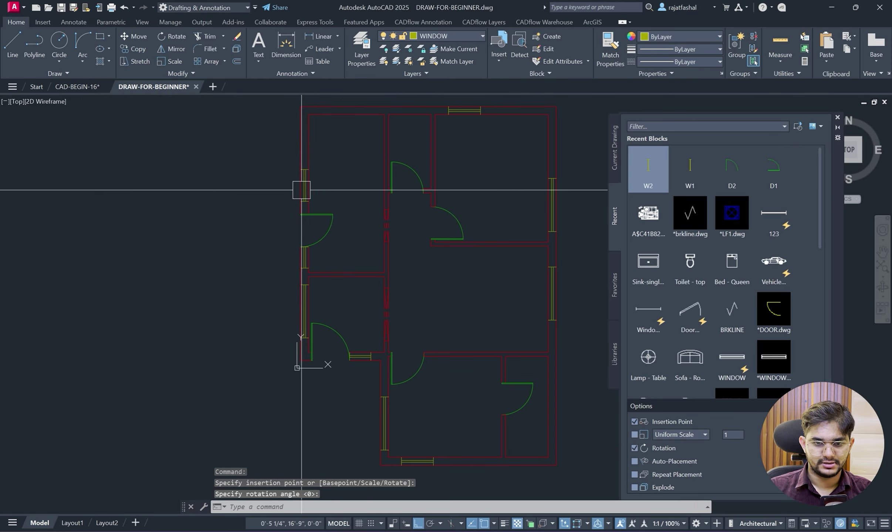
pyautogui.click(477, 530)
pyautogui.scroll(-5, 472, 351)
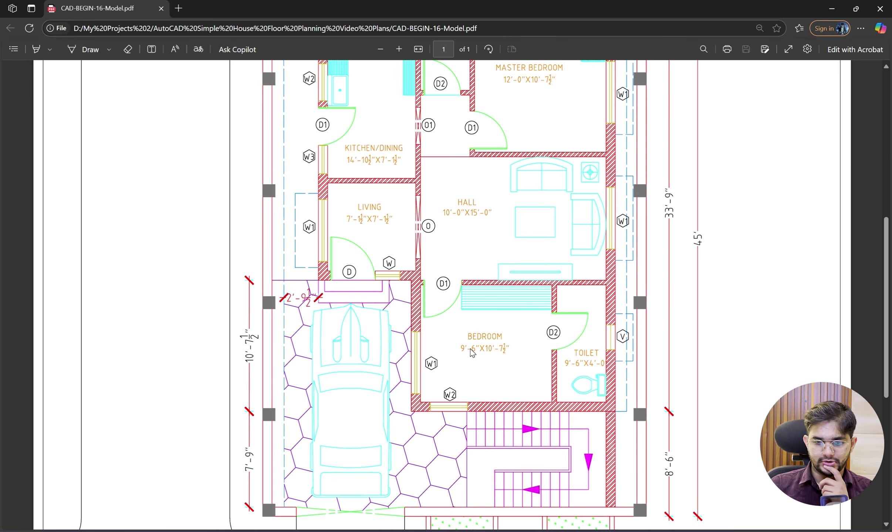
pyautogui.scroll(3, 472, 353)
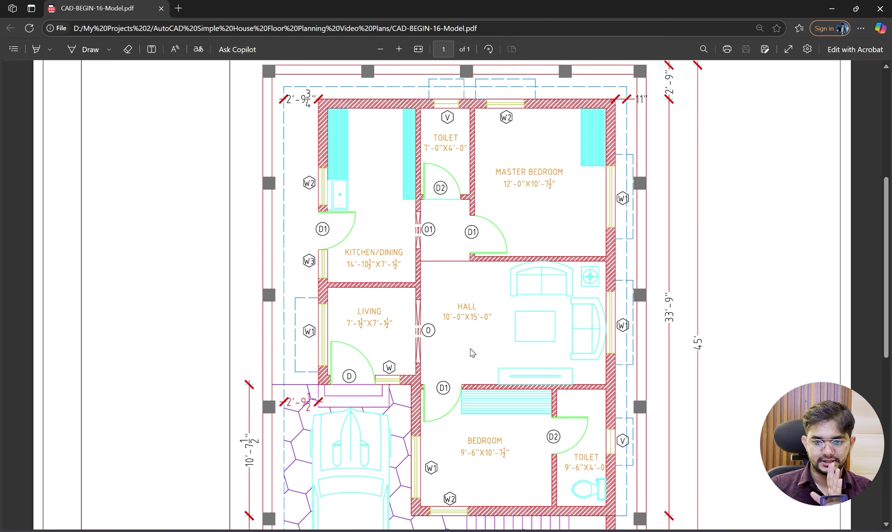
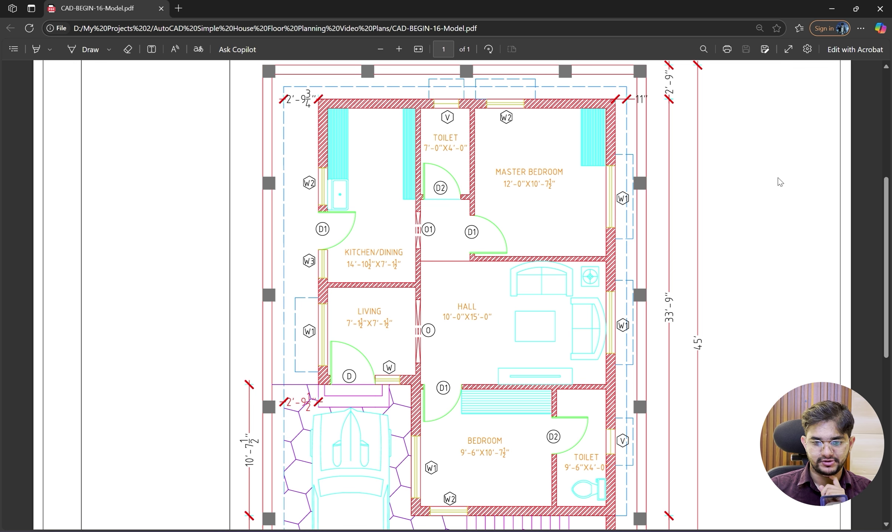
pyautogui.click(833, 9)
pyautogui.scroll(-2, 442, 239)
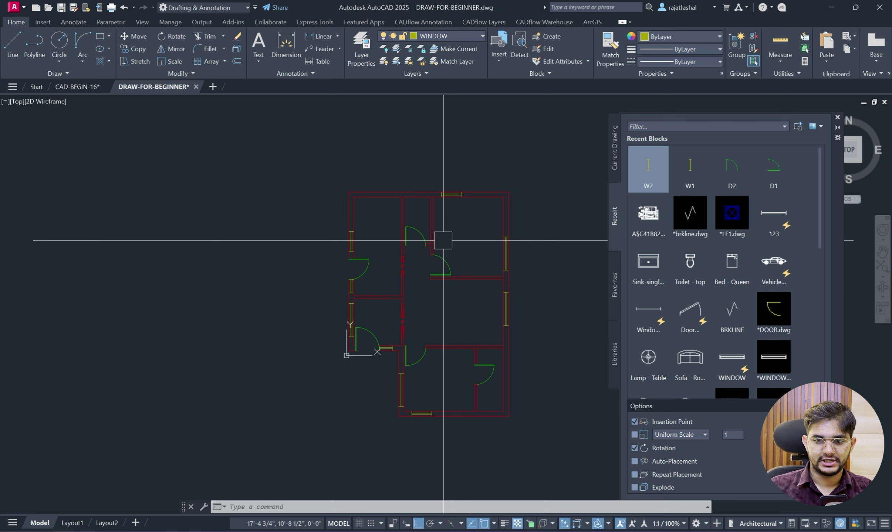
# Draw a line across the thickness of the upper toilet's outer wall as the ventilator's left end.
pyautogui.scroll(2, 440, 246)
pyautogui.scroll(4, 405, 235)
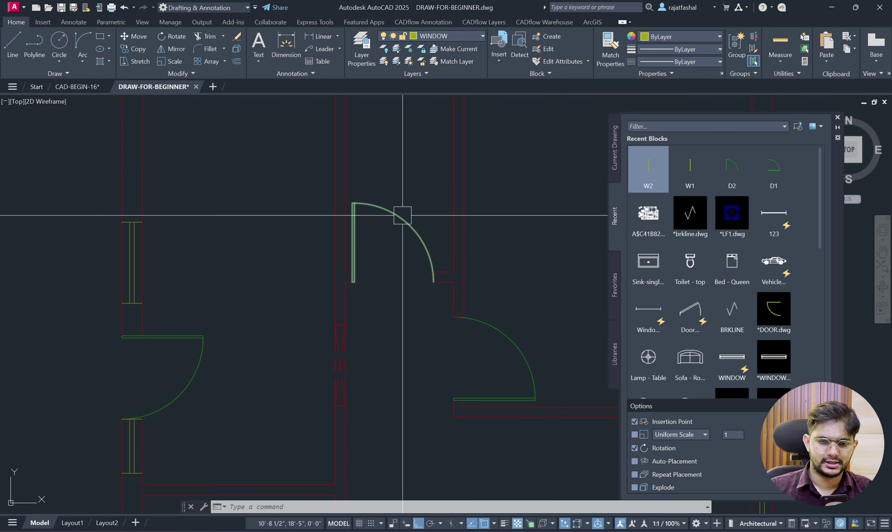
pyautogui.write('l')
pyautogui.press('Return')
pyautogui.moveTo(429, 114); pyautogui.dragTo(420, 237, button='middle')
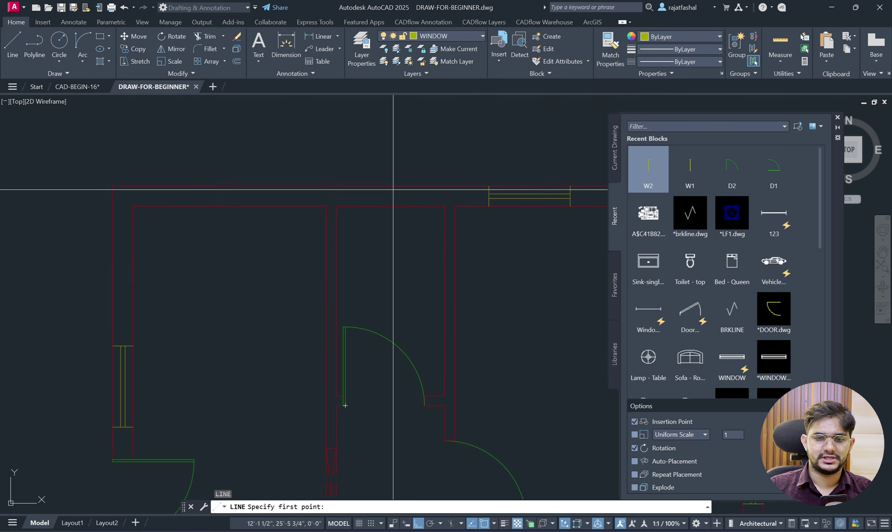
pyautogui.scroll(4, 385, 189)
pyautogui.click(327, 244)
pyautogui.click(327, 192)
pyautogui.rightClick(422, 139)
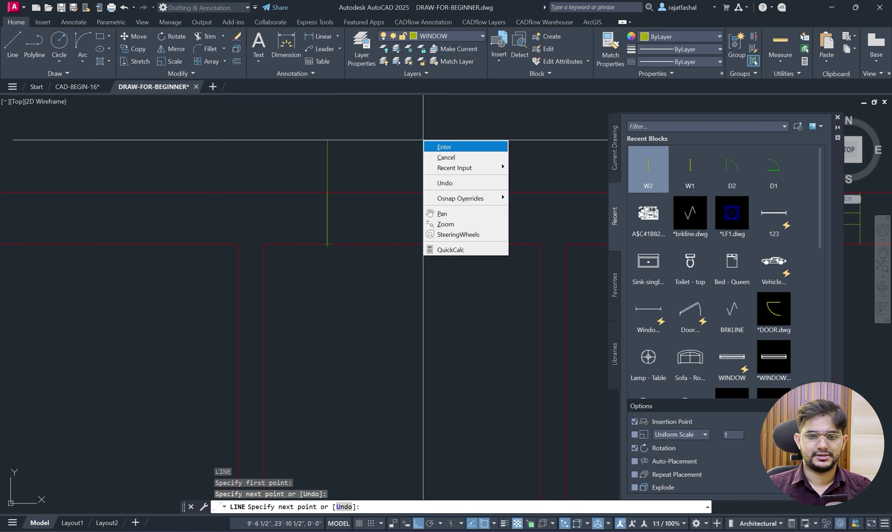
pyautogui.press('Escape')
pyautogui.press('Escape')
pyautogui.write('i')
pyautogui.press('Return')
pyautogui.write("2'")
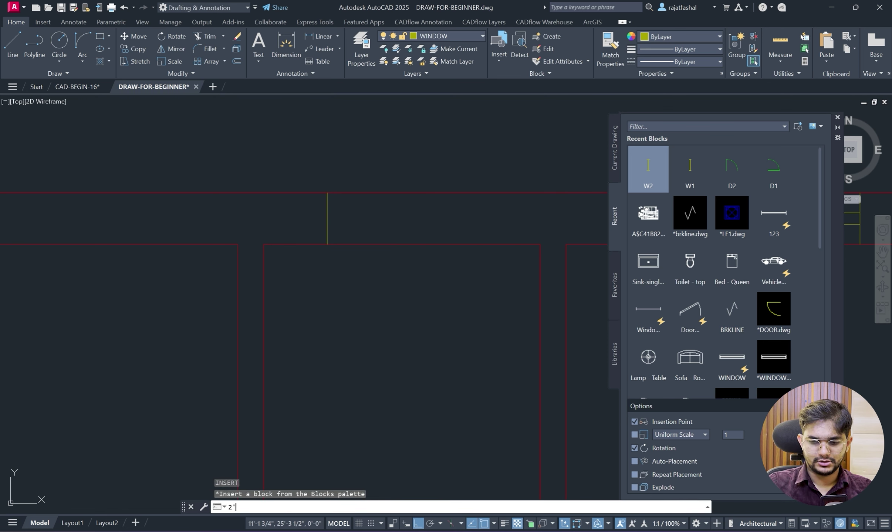
pyautogui.press('Return')
# Offset the ventilator's left end line by 2' to the right along the upper toilet wall.
pyautogui.write('o')
pyautogui.press('Return')
pyautogui.write("2'")
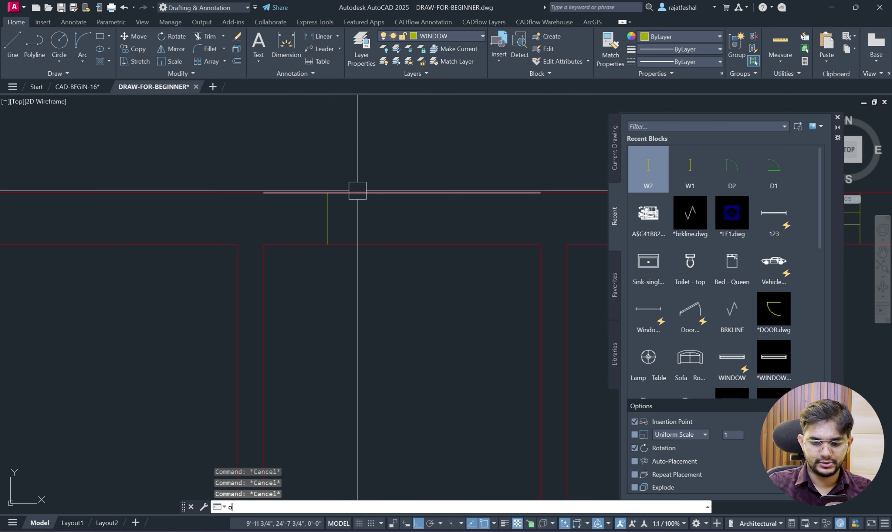
pyautogui.press('Return')
pyautogui.click(333, 217)
pyautogui.click(428, 230)
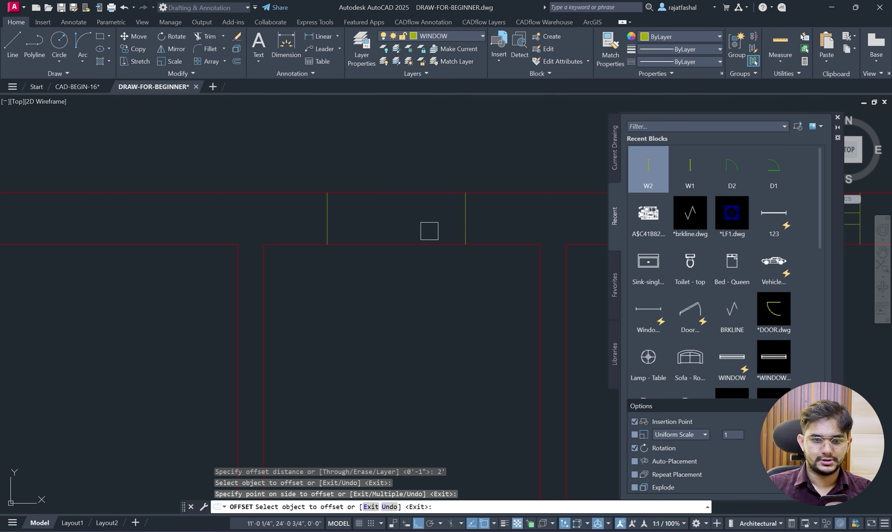
pyautogui.press('Escape')
pyautogui.press('Escape')
# Draw a centre line joining the midpoints of the ventilator's two end lines.
pyautogui.write('l')
pyautogui.press('Return')
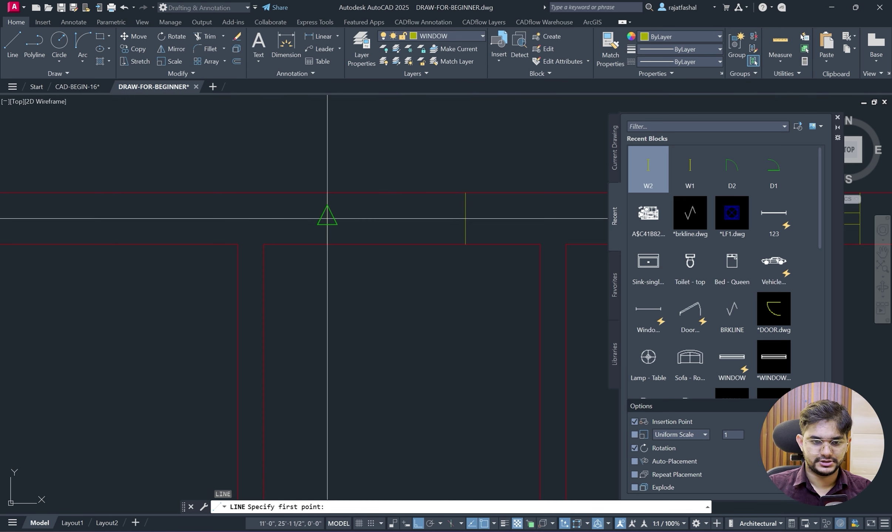
pyautogui.click(328, 218)
pyautogui.click(465, 219)
pyautogui.press('Escape')
pyautogui.press('Escape')
pyautogui.click(510, 232)
pyautogui.press('Escape')
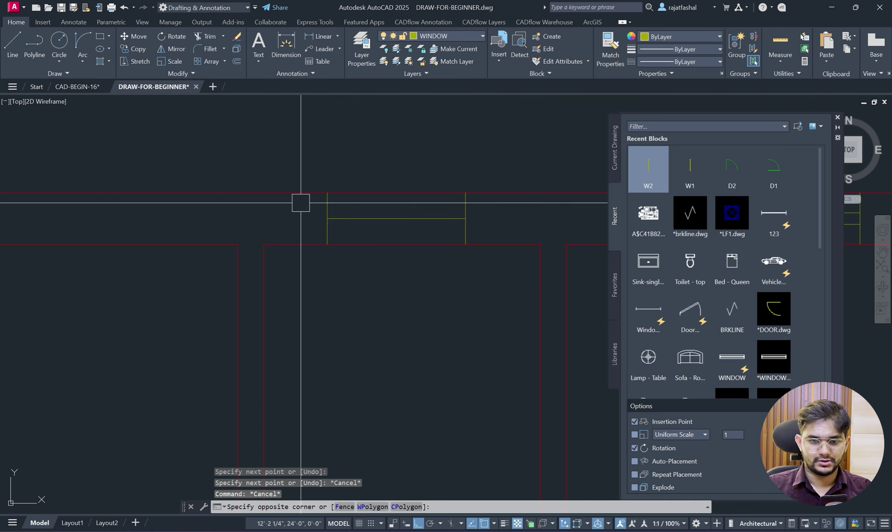
# Define the three ventilator lines as a block named V, with its base point at the lower-left corner.
pyautogui.write('b')
pyautogui.press('Return')
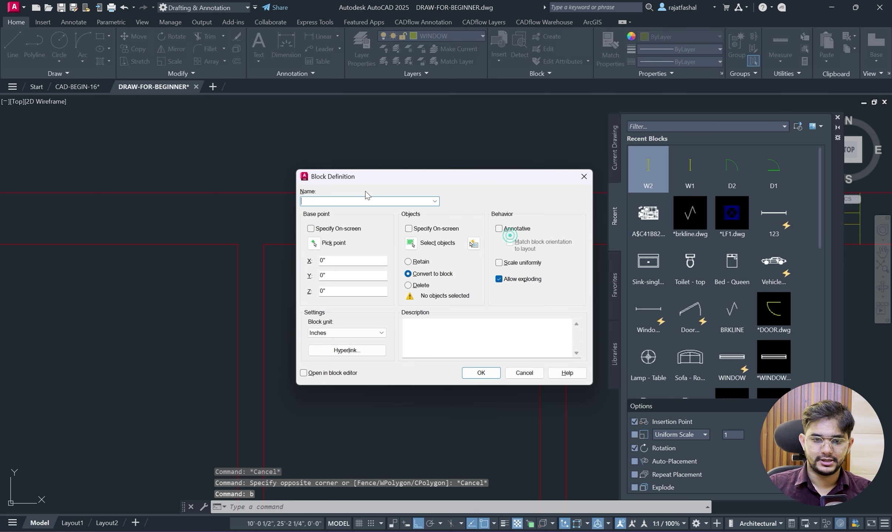
pyautogui.write('V')
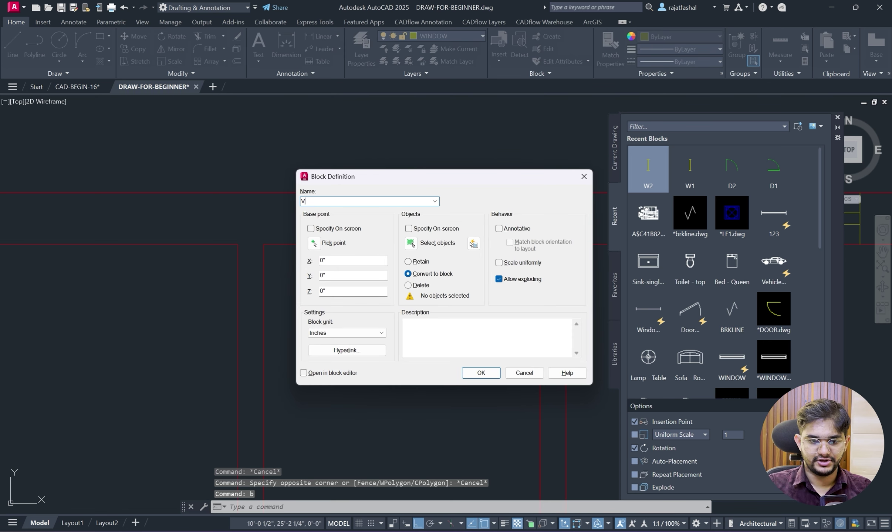
pyautogui.click(315, 243)
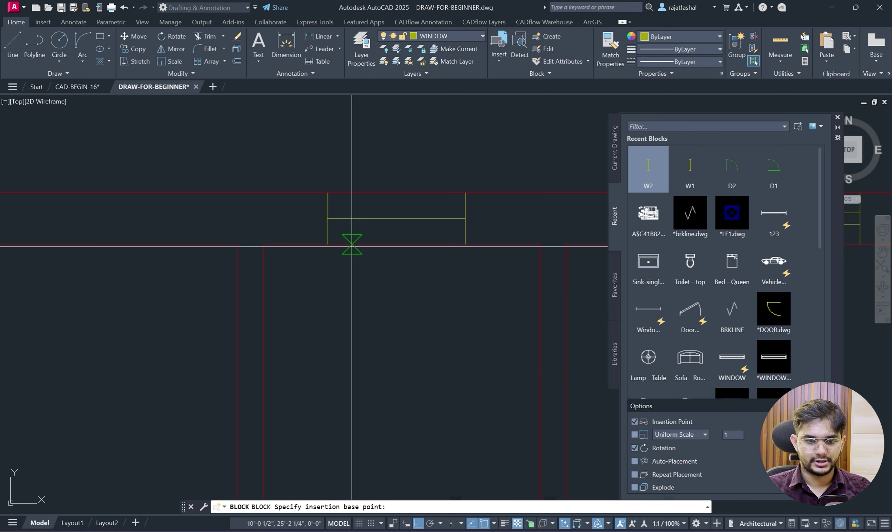
pyautogui.click(348, 239)
pyautogui.click(411, 244)
pyautogui.click(492, 234)
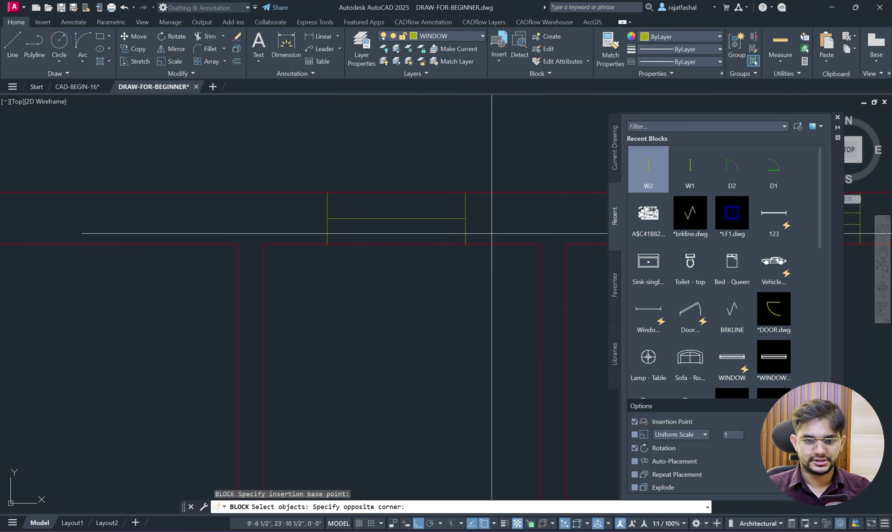
pyautogui.click(307, 203)
pyautogui.press('Return')
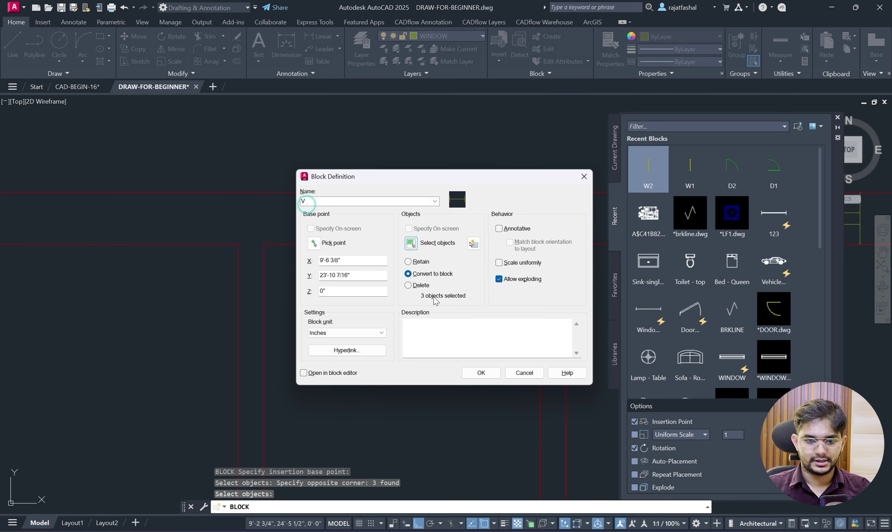
pyautogui.click(480, 373)
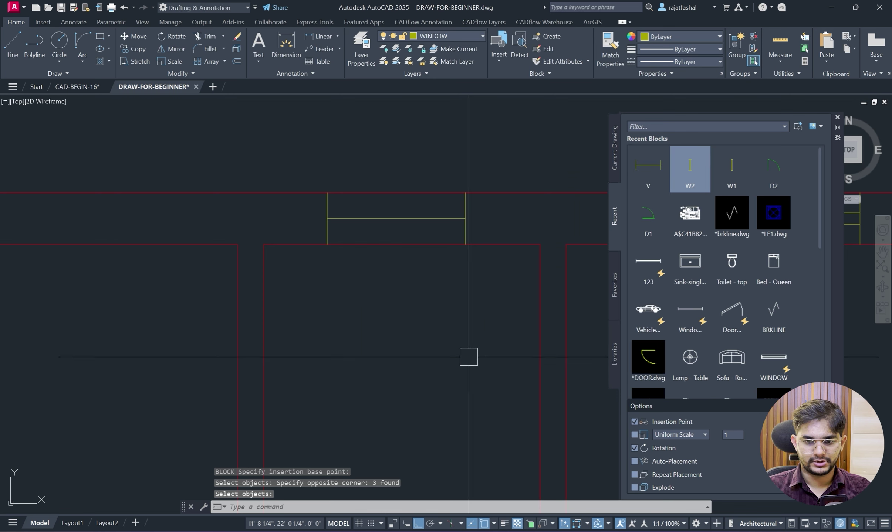
pyautogui.scroll(-5, 510, 271)
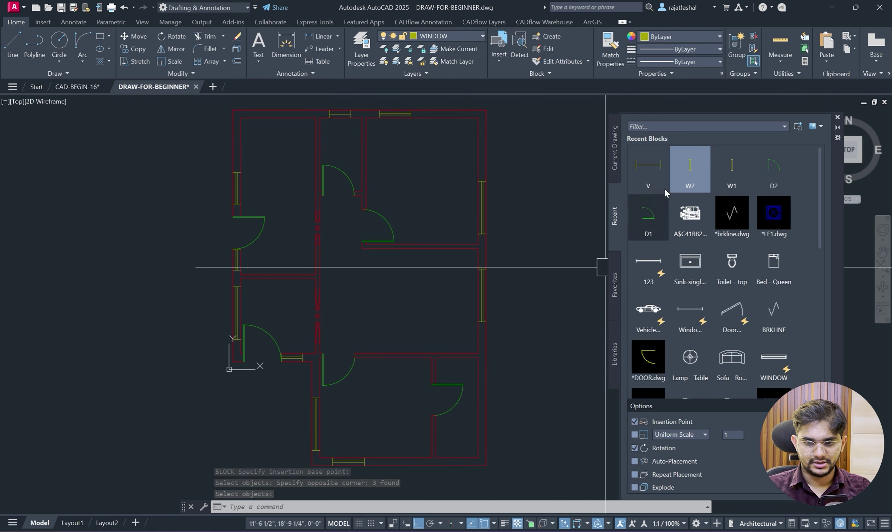
# Insert the V ventilator block in the lower toilet's outer side wall opposite the door, rotated to run downward along the wall.
pyautogui.click(649, 166)
pyautogui.scroll(4, 501, 369)
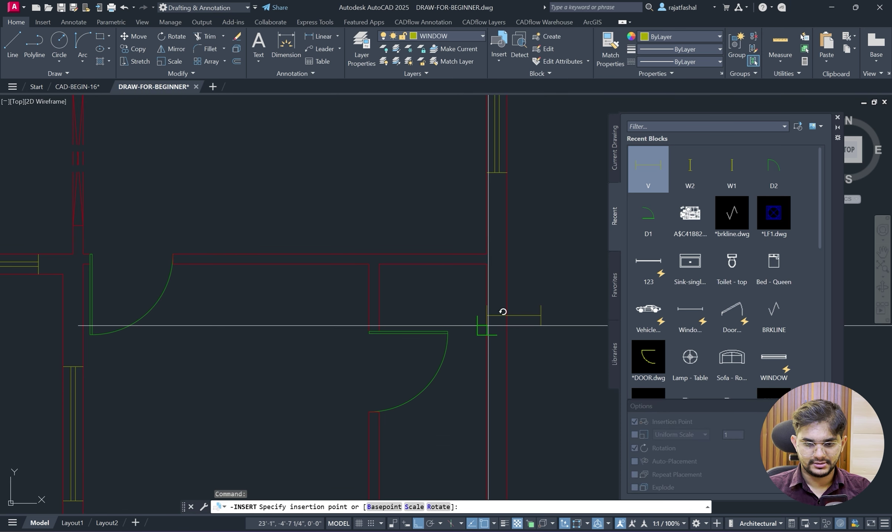
pyautogui.click(488, 317)
pyautogui.click(477, 425)
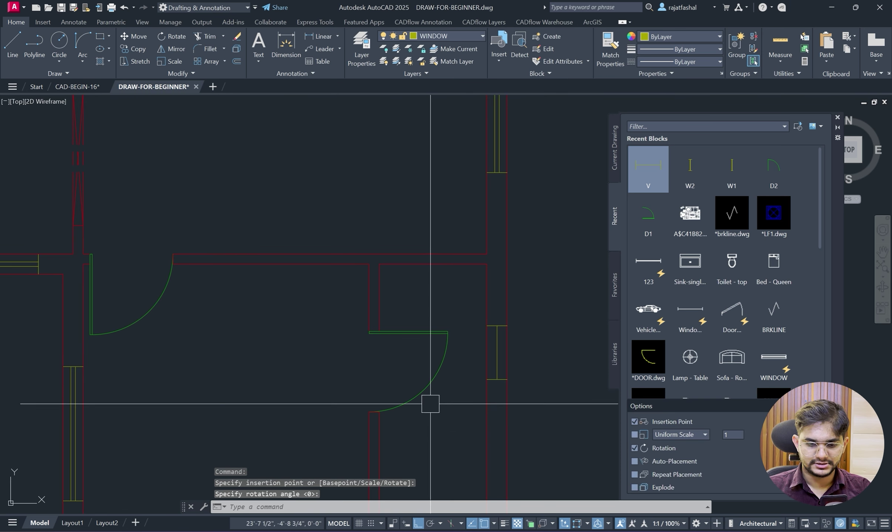
# Check the lower toilet ventilator's placement in the wall against the PDF reference plan.
pyautogui.click(440, 531)
pyautogui.scroll(-2, 599, 352)
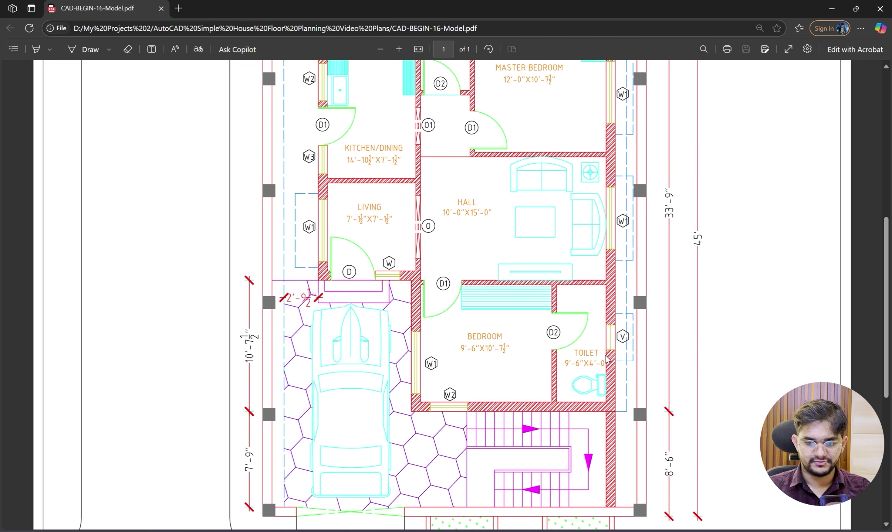
pyautogui.click(833, 7)
pyautogui.scroll(3, 434, 343)
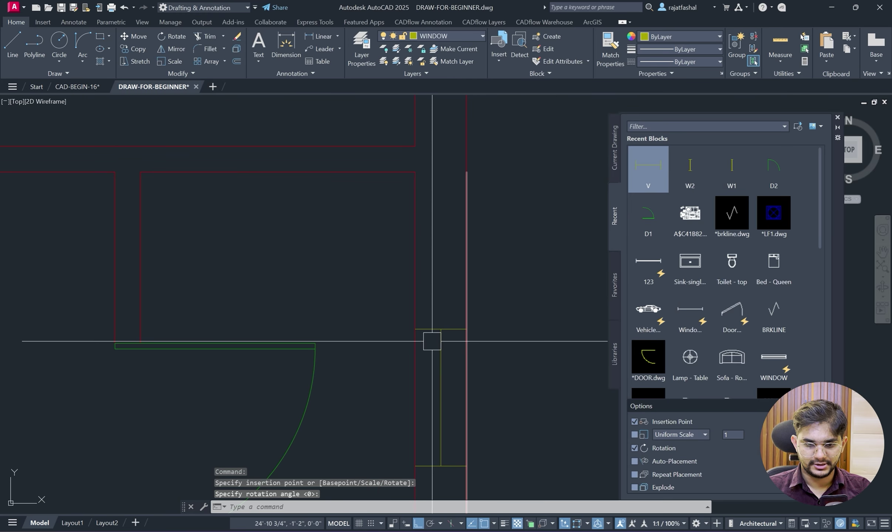
pyautogui.click(414, 329)
pyautogui.press('Escape')
pyautogui.scroll(-6, 464, 333)
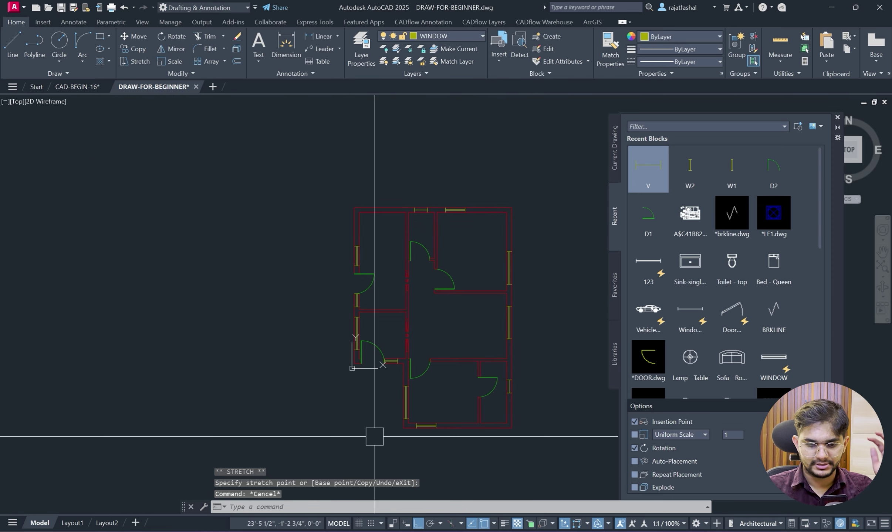
# Examine the PDF reference plan for its windows, openings, outer boundary, parking and staircase area, and overall dimensions.
pyautogui.hotkey('alt', 'Tab')
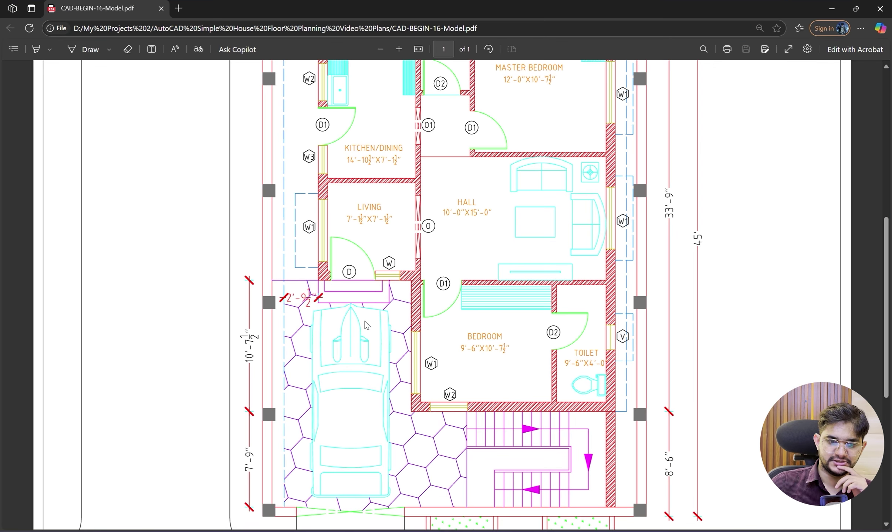
pyautogui.scroll(5, 366, 324)
pyautogui.scroll(-3, 445, 195)
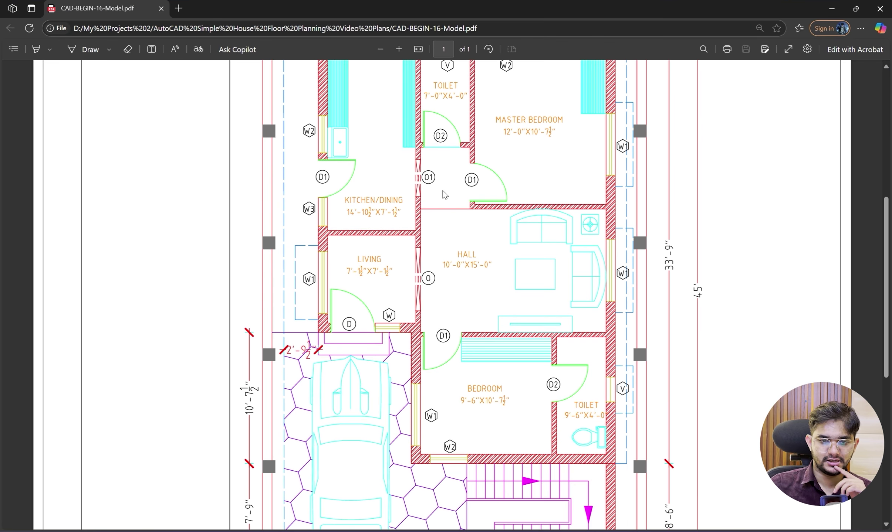
pyautogui.click(828, 6)
pyautogui.scroll(6, 426, 266)
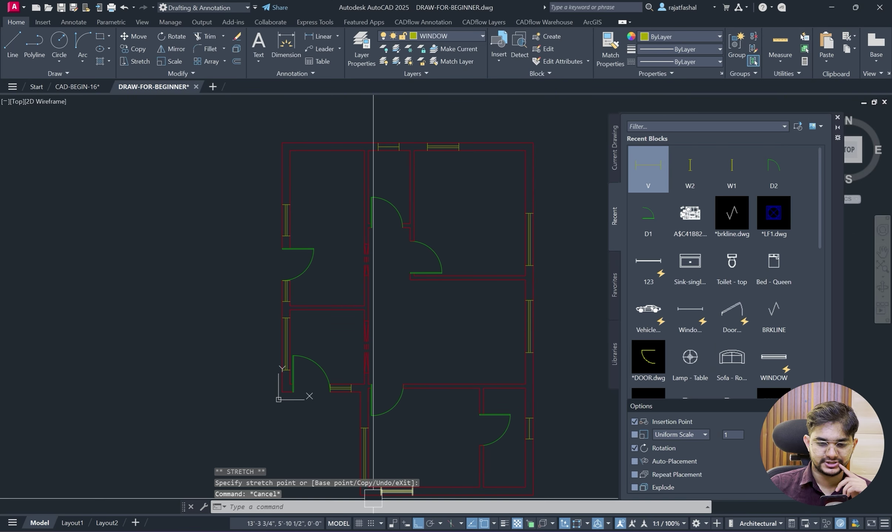
pyautogui.click(403, 531)
pyautogui.scroll(2, 441, 361)
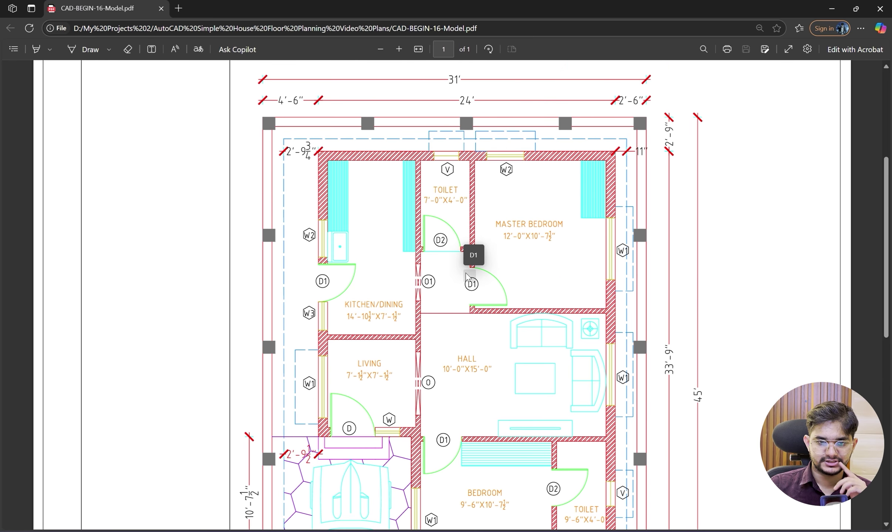
pyautogui.scroll(-2, 471, 265)
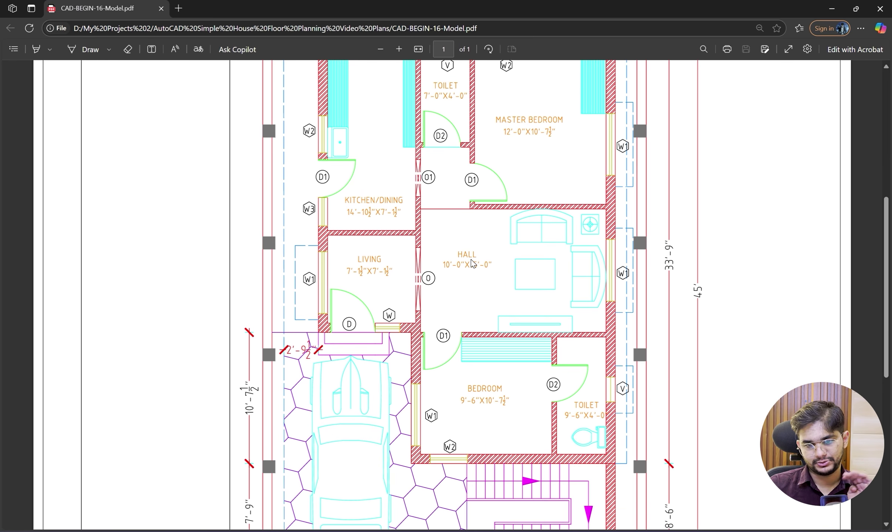
pyautogui.scroll(3, 464, 263)
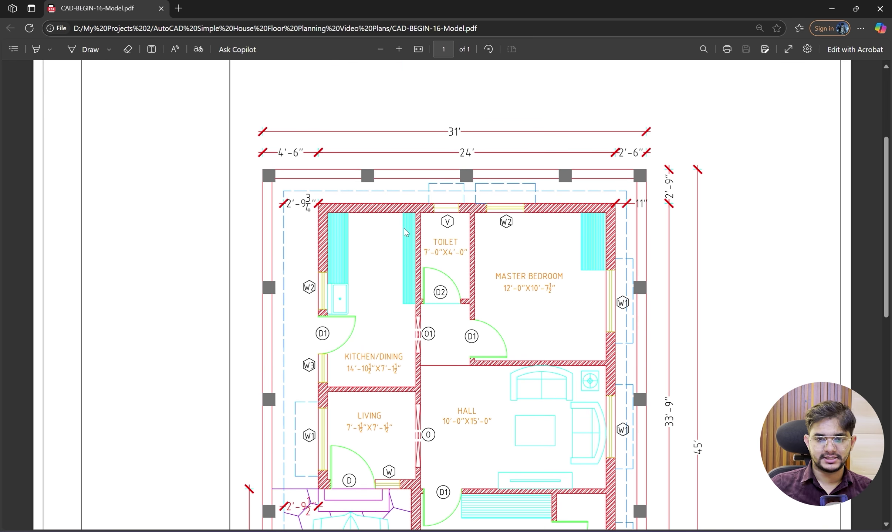
pyautogui.scroll(-6, 425, 205)
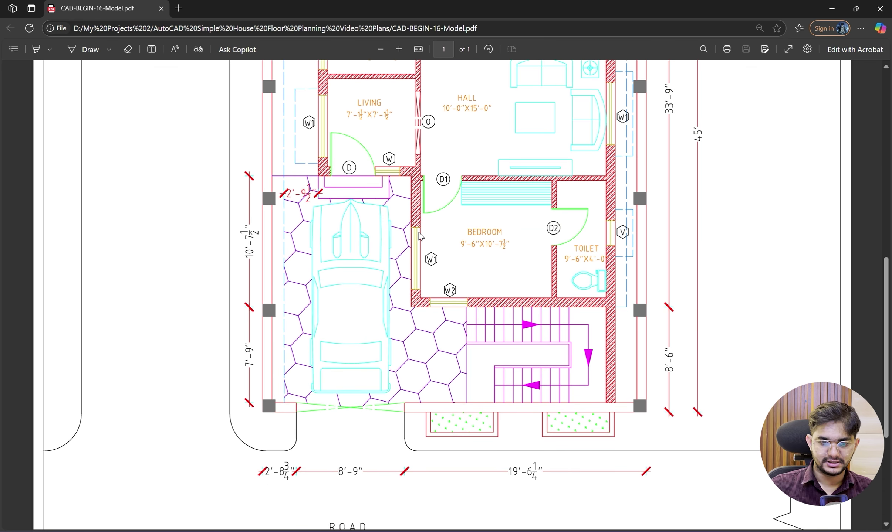
pyautogui.scroll(5, 423, 220)
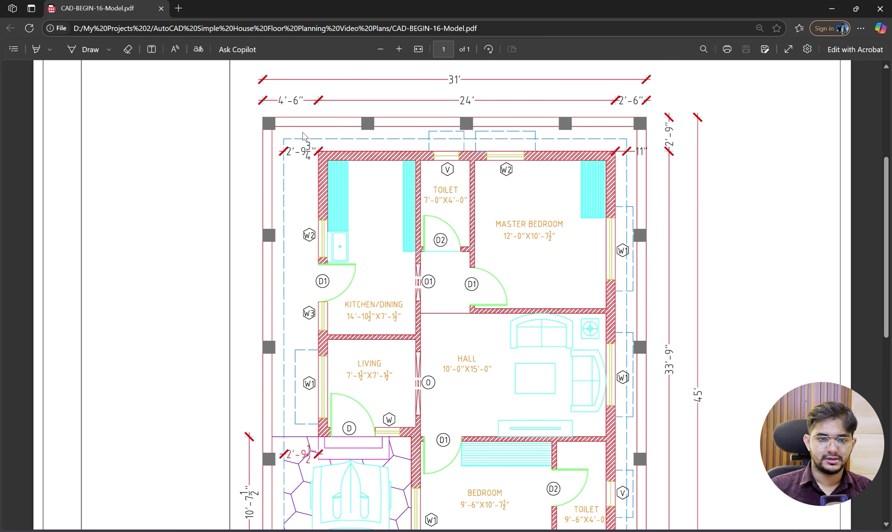
pyautogui.scroll(-4, 621, 214)
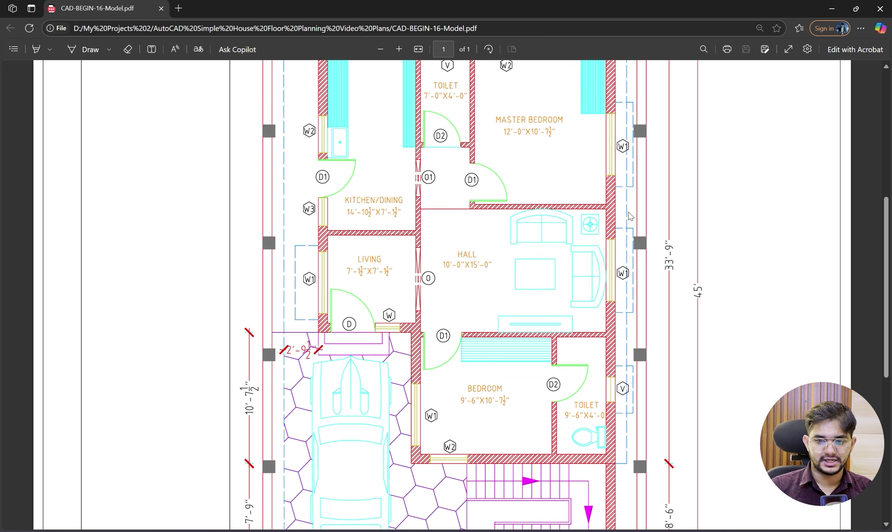
pyautogui.scroll(4, 615, 211)
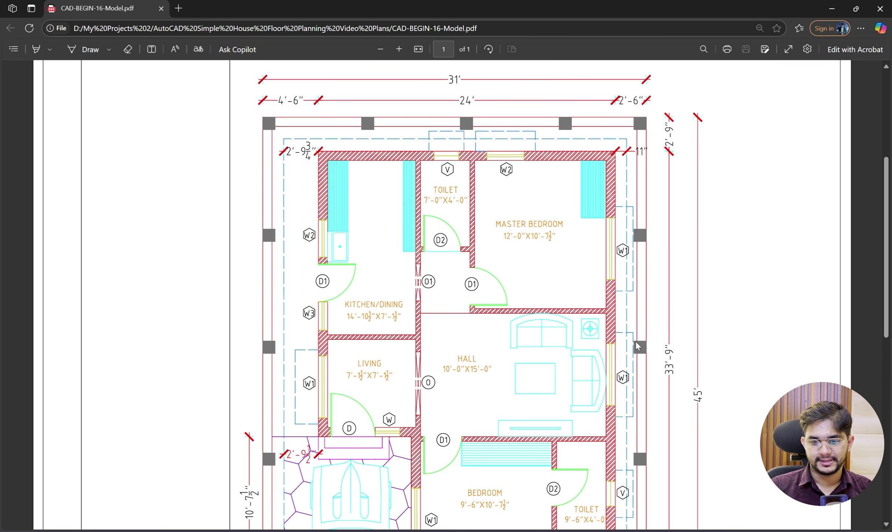
pyautogui.scroll(-3, 634, 406)
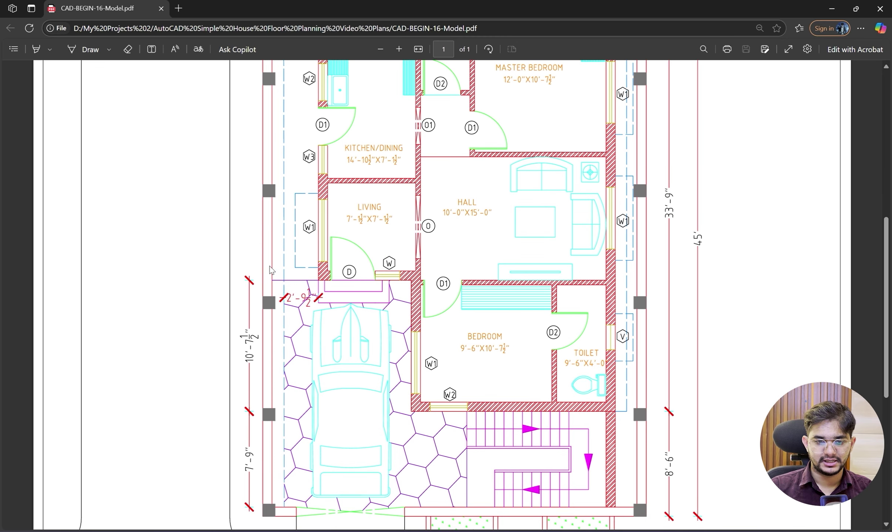
pyautogui.scroll(3, 270, 270)
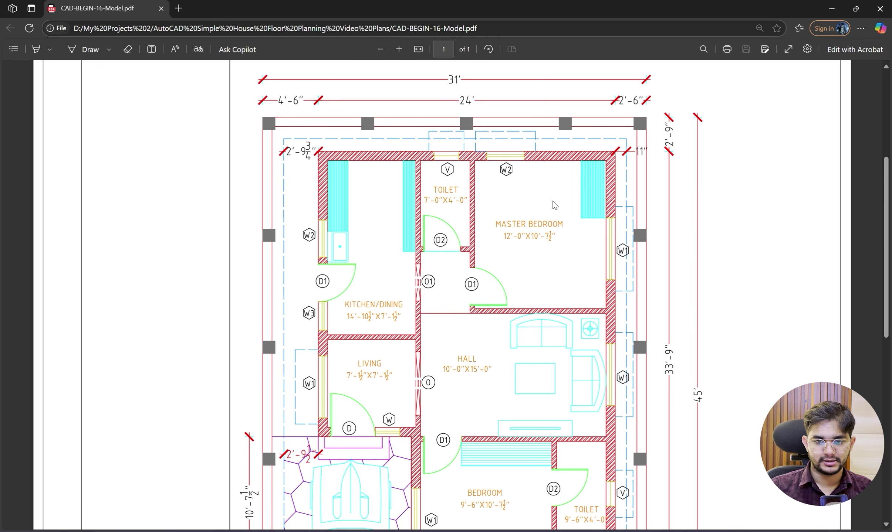
pyautogui.scroll(1, 621, 152)
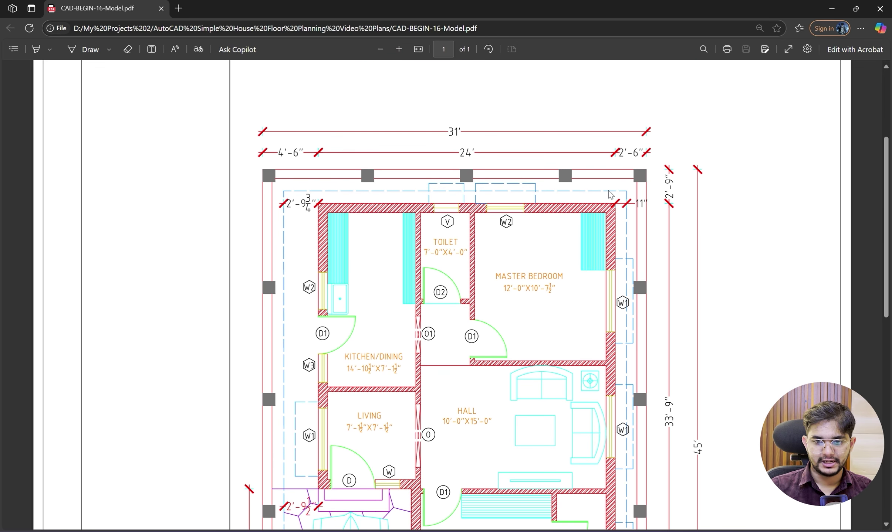
pyautogui.scroll(-6, 623, 307)
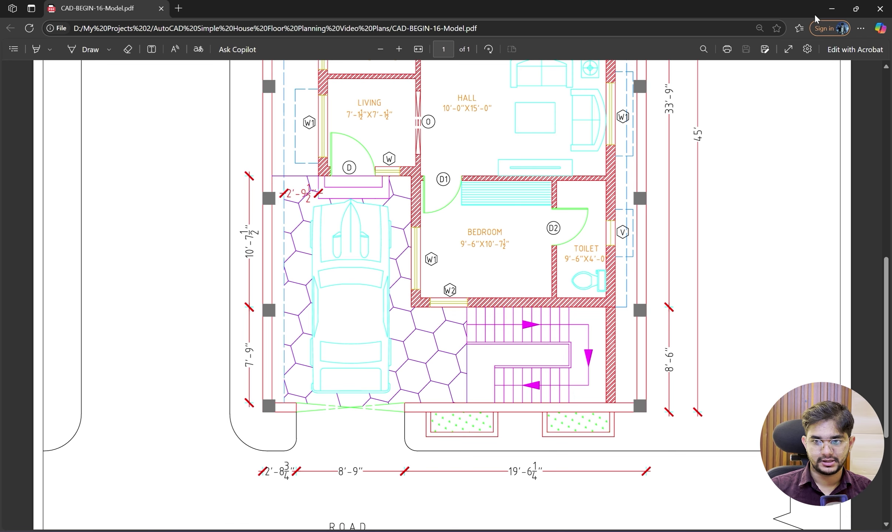
pyautogui.click(830, 5)
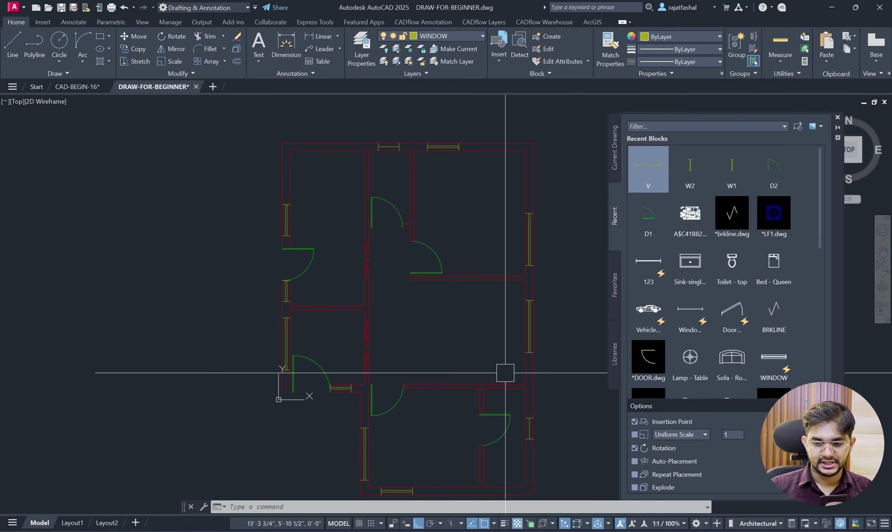
# On the WALL layer, draw an 8'6" line straight down from the house's lower-right outer corner for the staircase side wall.
pyautogui.click(468, 531)
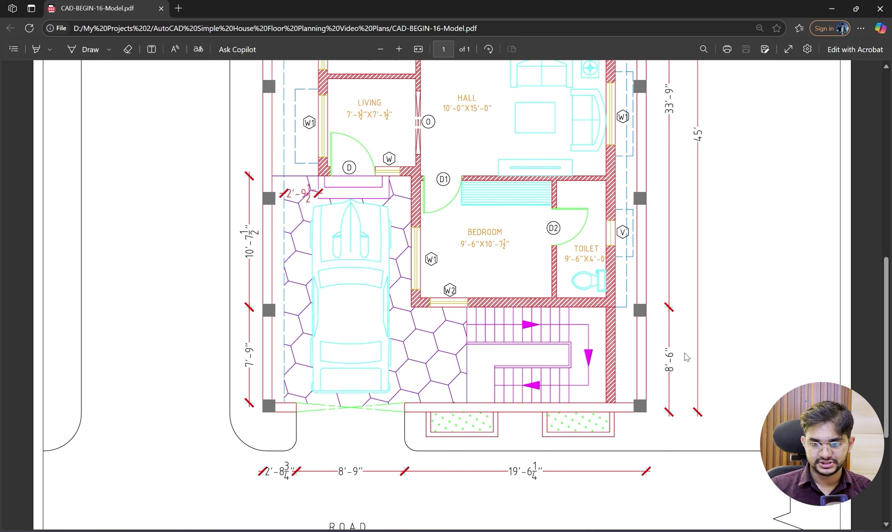
pyautogui.click(833, 13)
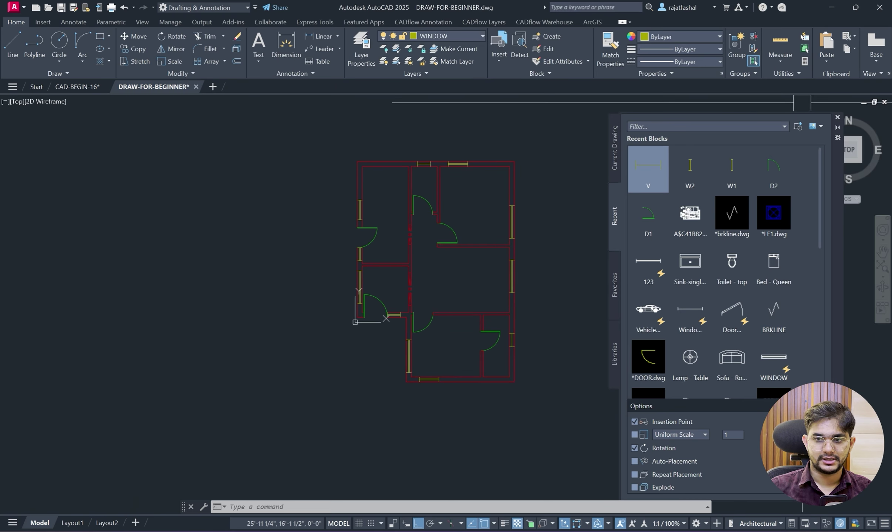
pyautogui.click(459, 35)
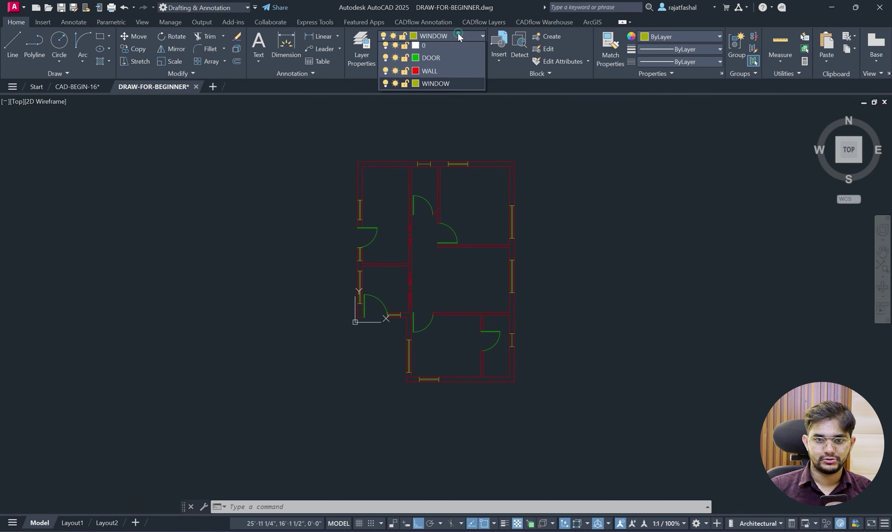
pyautogui.click(443, 71)
pyautogui.write('l')
pyautogui.press('Return')
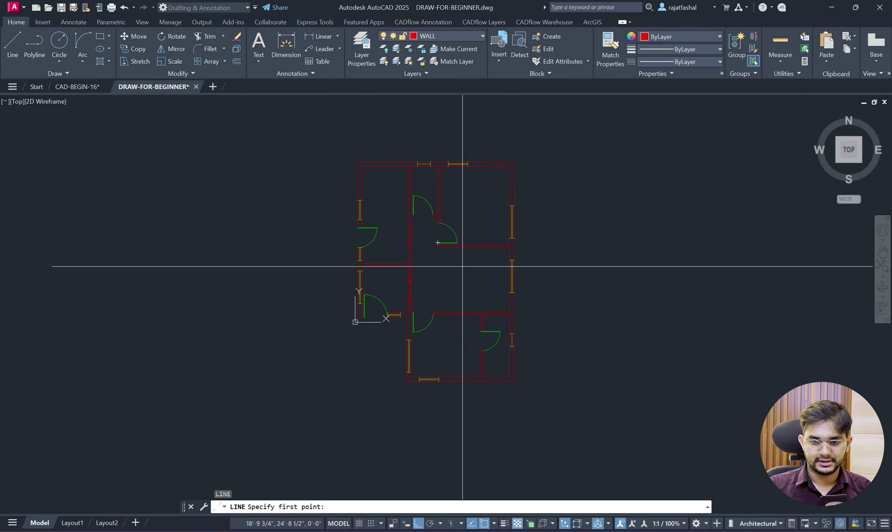
pyautogui.scroll(3, 504, 374)
pyautogui.click(514, 382)
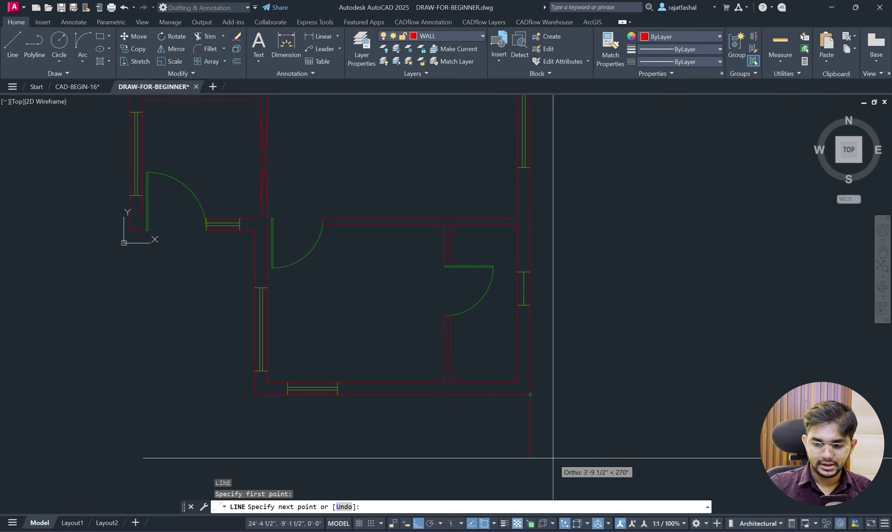
pyautogui.write("8'6")
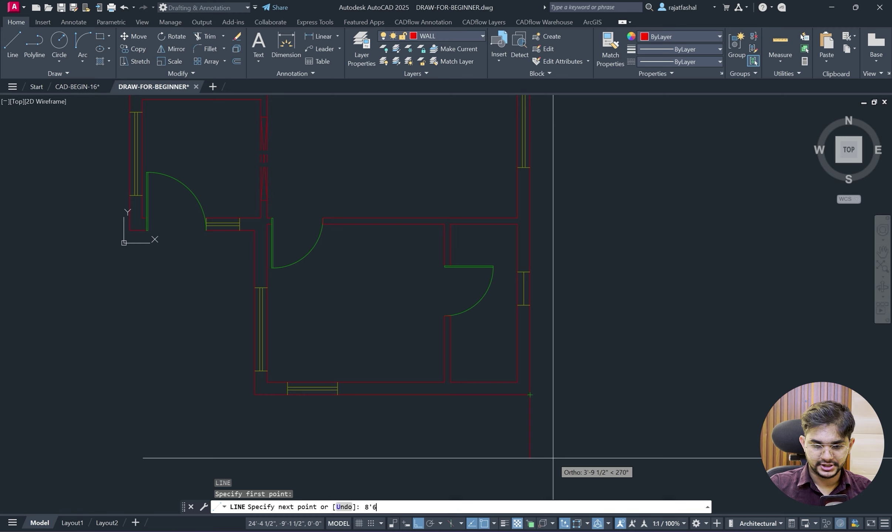
pyautogui.write('"')
pyautogui.press('Return')
pyautogui.scroll(-4, 567, 416)
pyautogui.rightClick(617, 370)
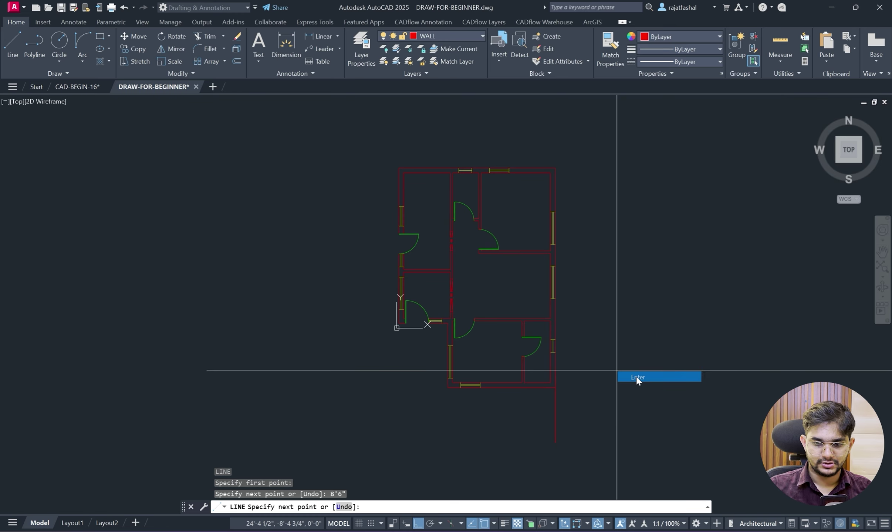
pyautogui.click(636, 376)
# Offset the staircase side wall line by 9" toward the staircase area, following the PDF reference.
pyautogui.hotkey('alt', 'Tab')
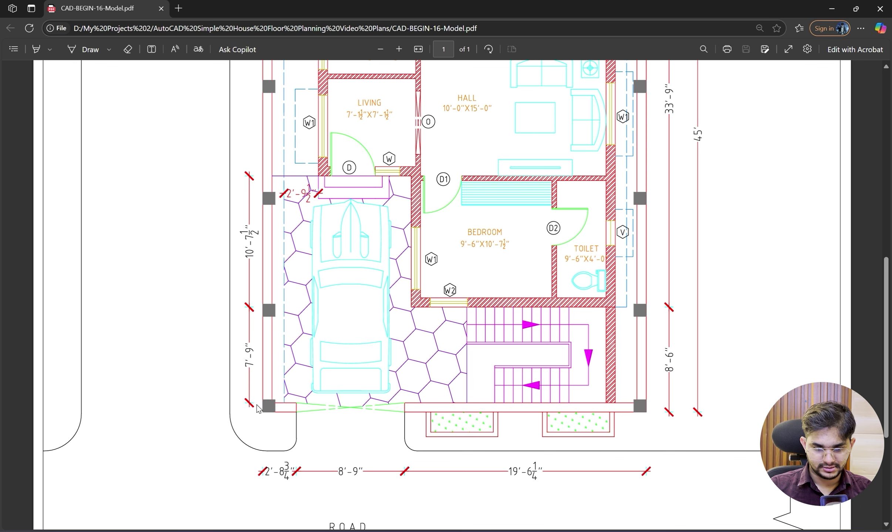
pyautogui.scroll(3, 263, 383)
pyautogui.scroll(-3, 259, 399)
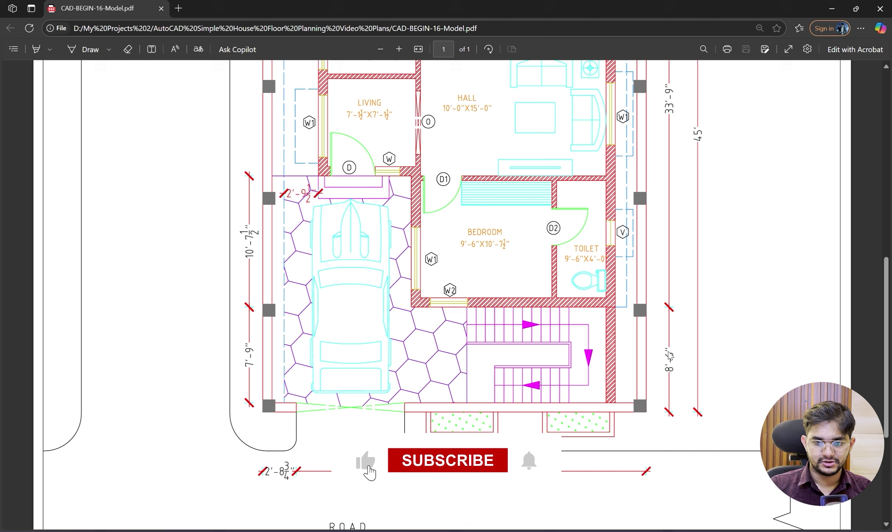
pyautogui.click(834, 6)
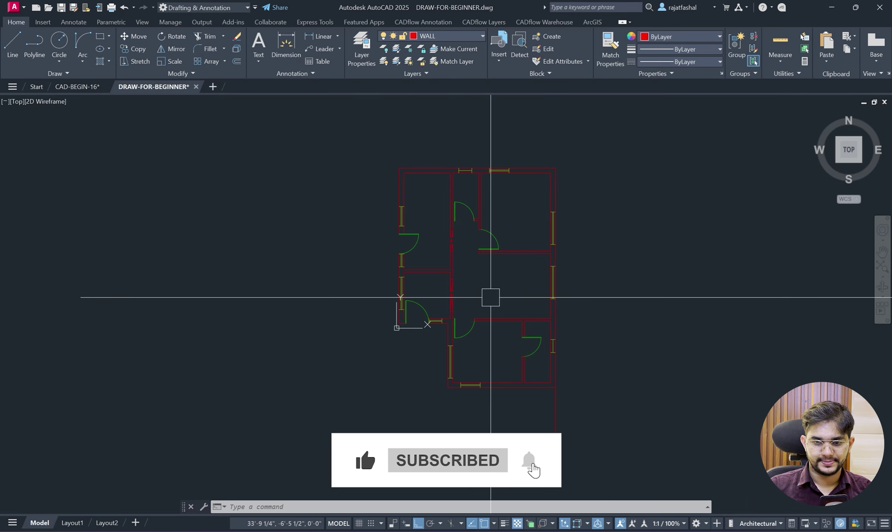
pyautogui.scroll(5, 491, 231)
pyautogui.write('o')
pyautogui.press('Return')
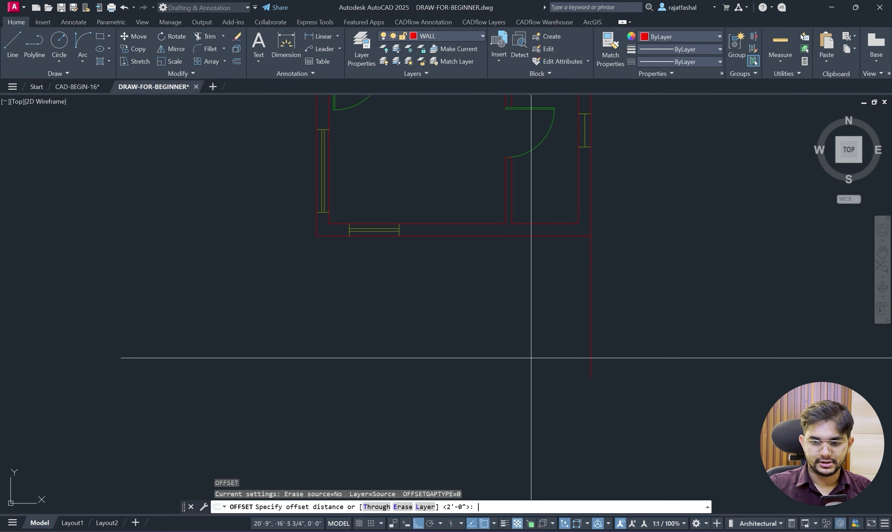
pyautogui.write('9"')
pyautogui.press('Return')
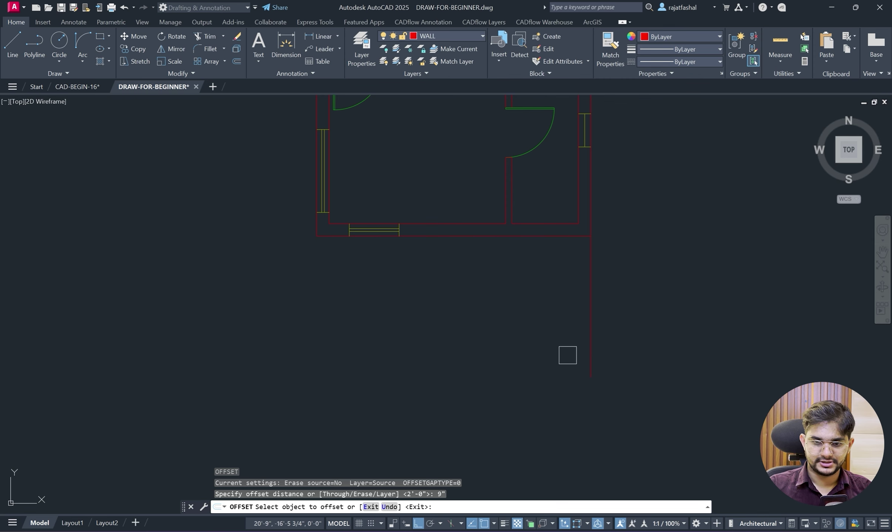
pyautogui.click(590, 341)
pyautogui.click(540, 329)
pyautogui.press('Escape')
pyautogui.write('l')
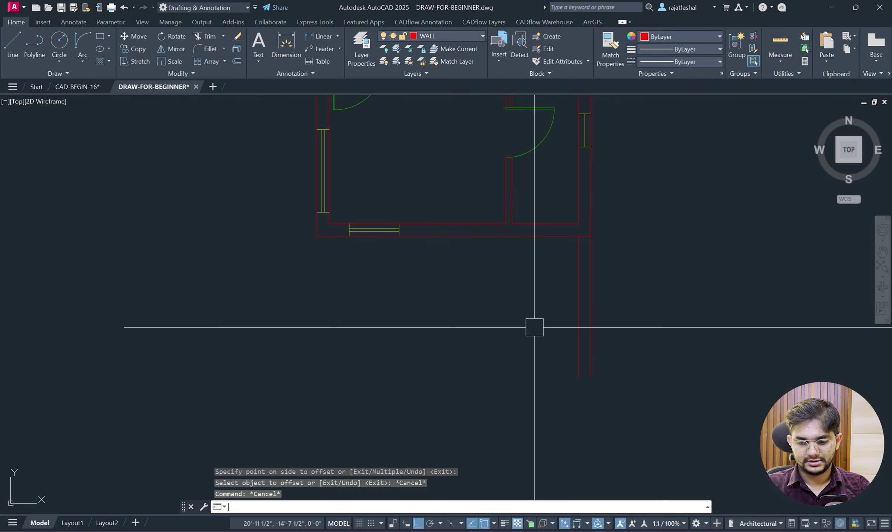
pyautogui.press('Return')
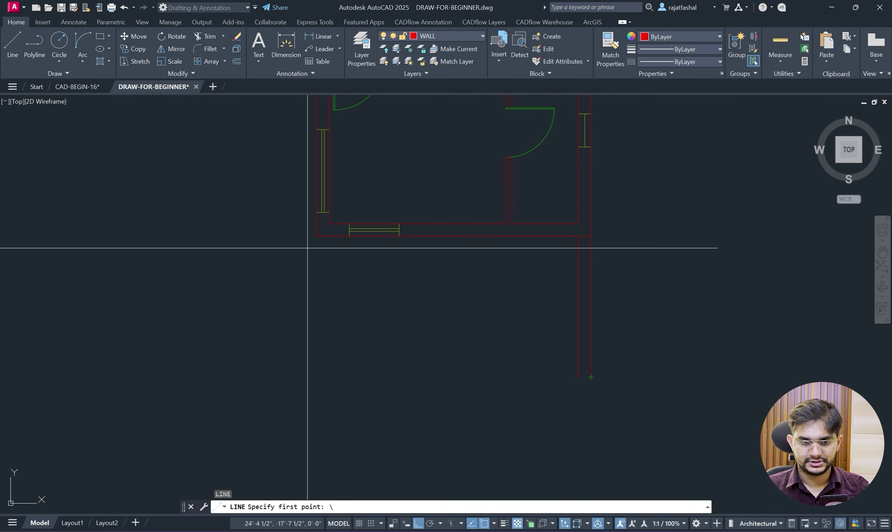
pyautogui.press('Escape')
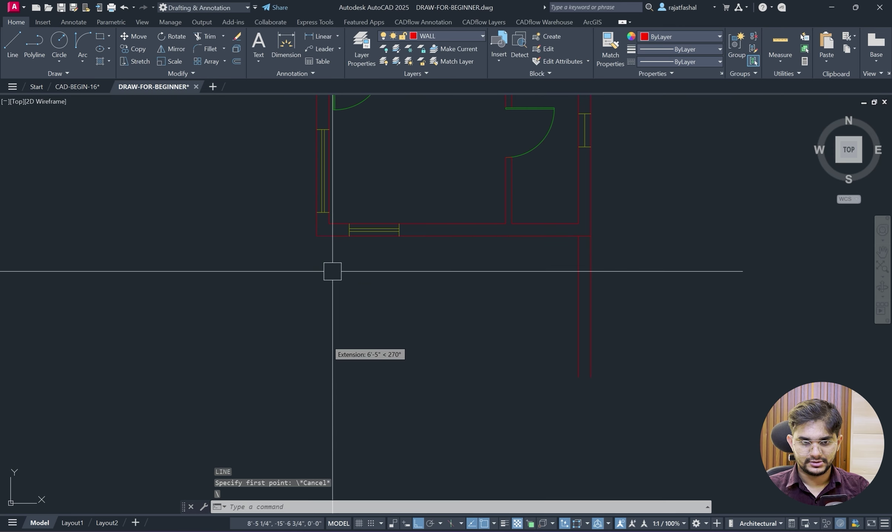
# Draw the staircase's bottom wall line from the side wall's lower end leftward, ending in line with the bedroom's lower-left outer corner.
pyautogui.rightClick(333, 261)
pyautogui.click(365, 267)
pyautogui.click(591, 377)
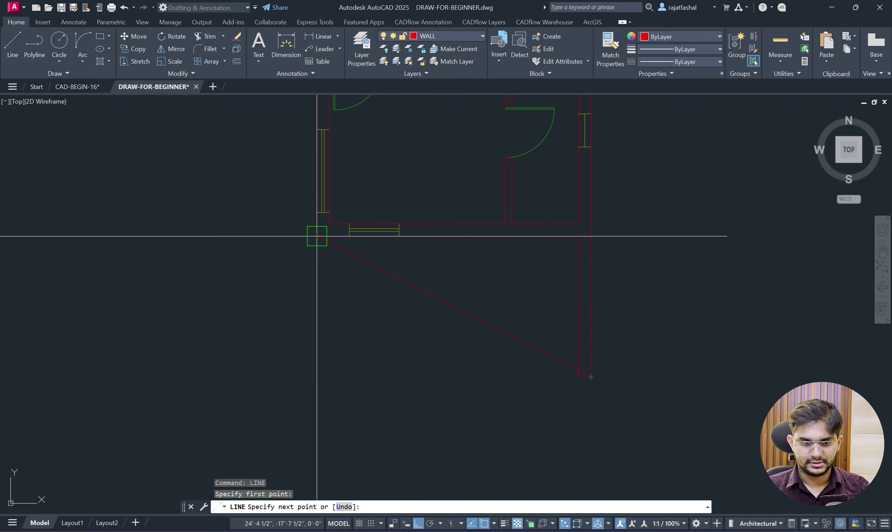
pyautogui.press('Escape')
pyautogui.press('space')
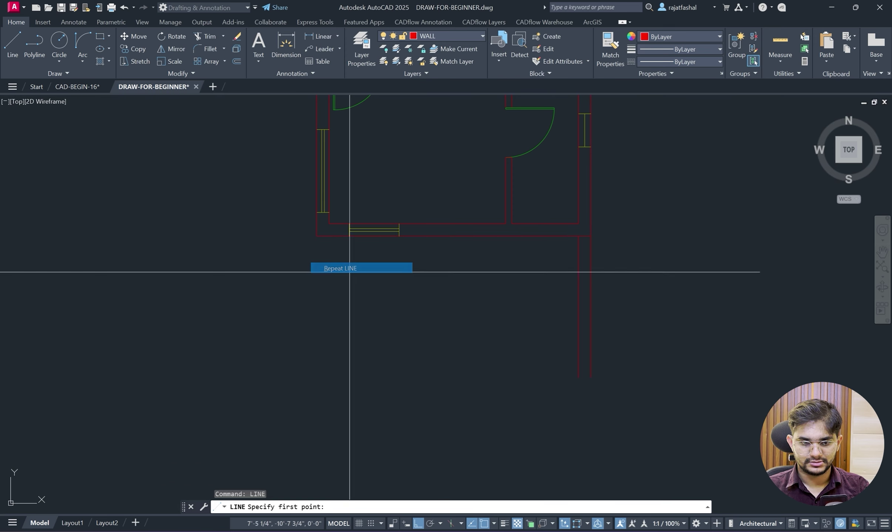
pyautogui.click(591, 377)
pyautogui.click(316, 236)
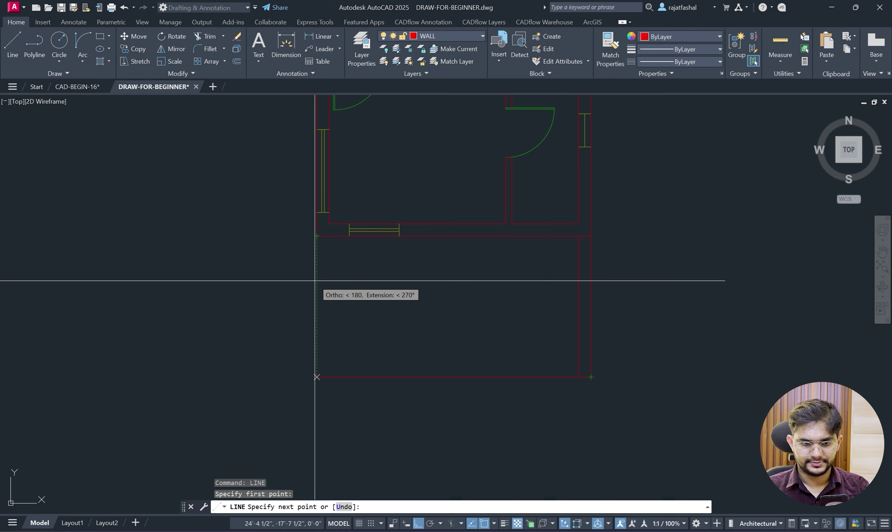
pyautogui.press('Escape')
pyautogui.press('Escape')
# Offset the staircase's bottom wall line by 9" toward the house.
pyautogui.write('o')
pyautogui.press('Return')
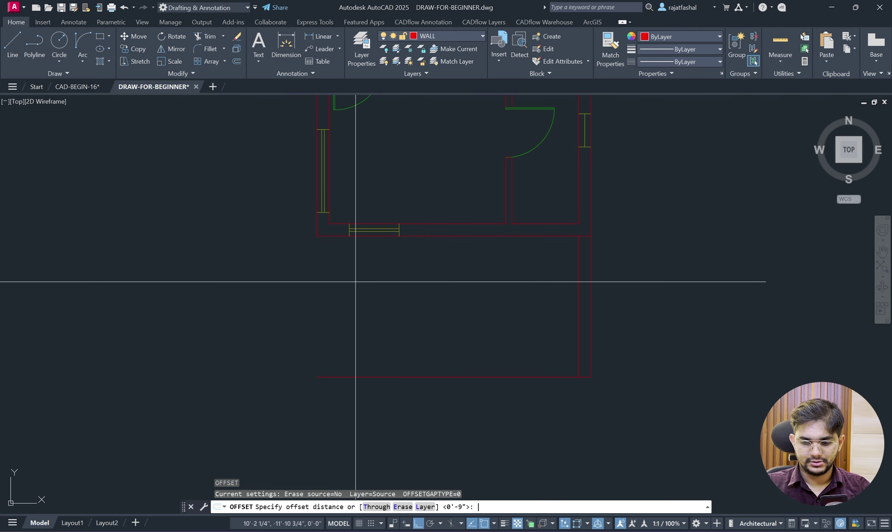
pyautogui.press('Return')
pyautogui.click(452, 378)
pyautogui.click(452, 325)
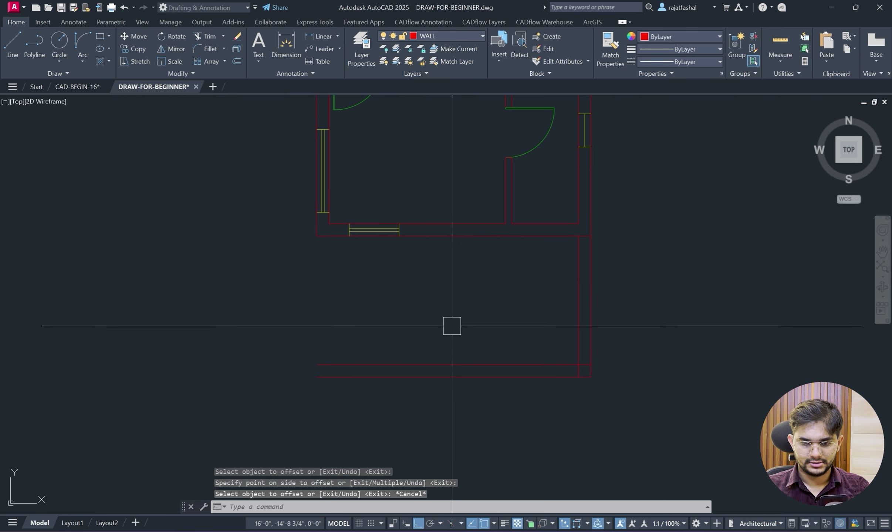
pyautogui.press('Escape')
# Trim the overlapping inner line ends at the staircase wall's lower-right corner.
pyautogui.write('o')
pyautogui.press('Return')
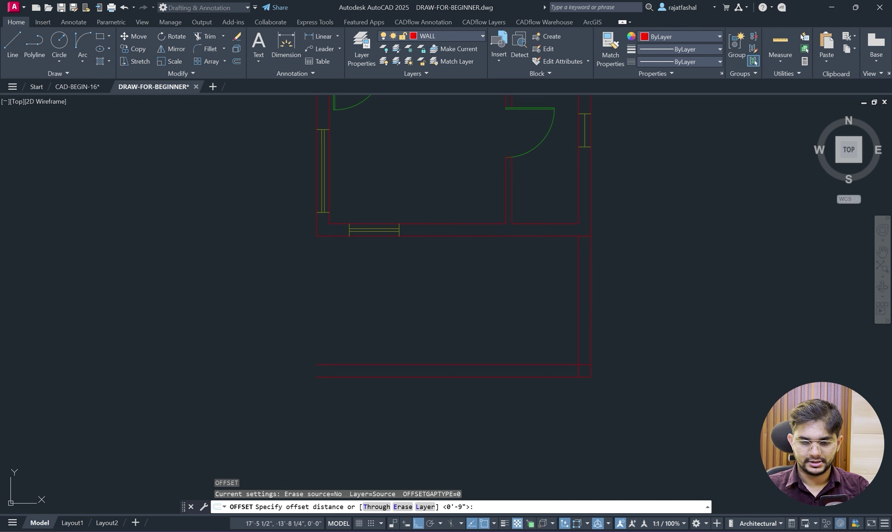
pyautogui.scroll(4, 476, 312)
pyautogui.press('Escape')
pyautogui.write('tr')
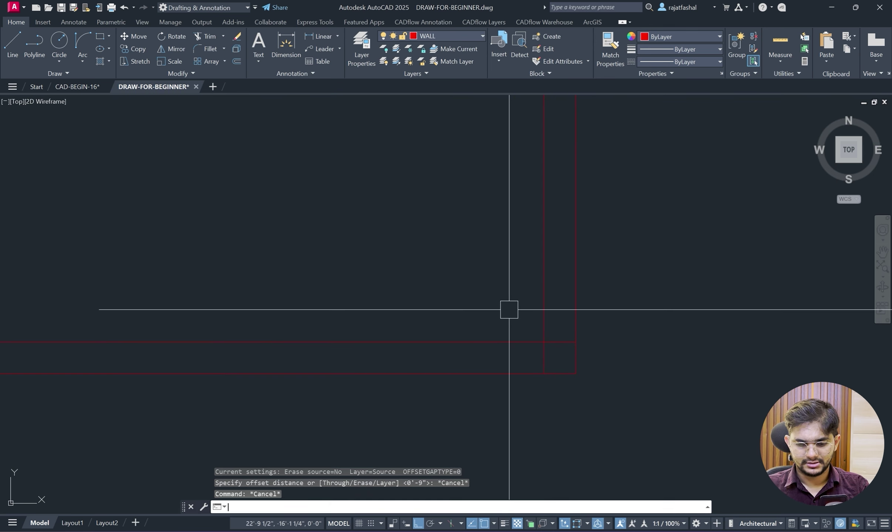
pyautogui.press('Return')
pyautogui.moveTo(544, 349); pyautogui.dragTo(520, 339)
pyautogui.click(562, 303)
pyautogui.press('Escape')
# Draw a 2'9" line straight up from the house's upper-right outer corner, following the PDF reference.
pyautogui.scroll(-7, 530, 327)
pyautogui.moveTo(567, 278); pyautogui.dragTo(568, 373, button='middle')
pyautogui.scroll(4, 561, 276)
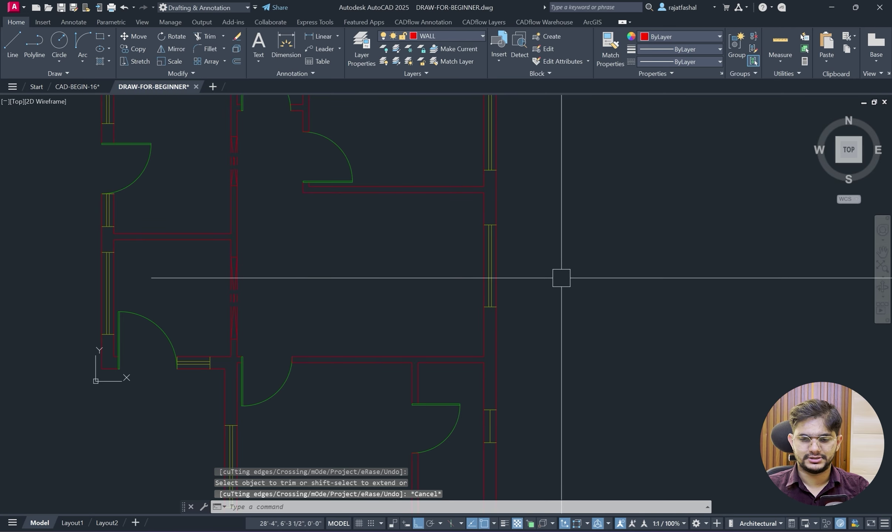
pyautogui.scroll(-4, 560, 276)
pyautogui.moveTo(559, 274)
pyautogui.mouseDown(button='middle')
pyautogui.moveTo(552, 308)
pyautogui.moveTo(506, 327)
pyautogui.mouseUp(button='middle')
pyautogui.scroll(2, 458, 220)
pyautogui.write('l')
pyautogui.press('Return')
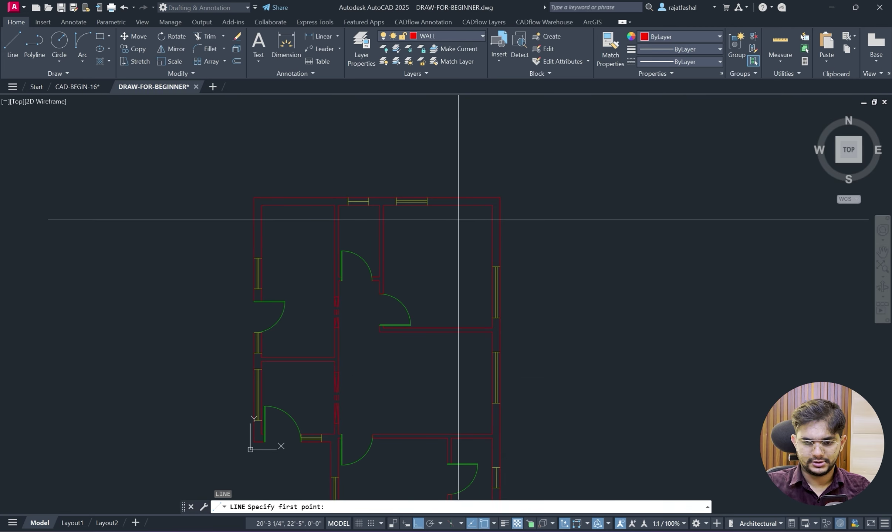
pyautogui.hotkey('alt', 'Tab')
pyautogui.scroll(10, 487, 310)
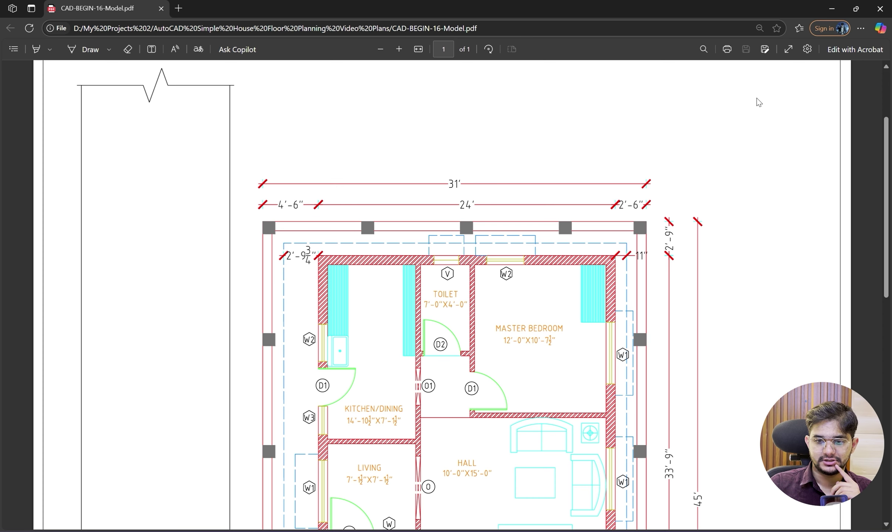
pyautogui.click(839, 7)
pyautogui.scroll(6, 495, 233)
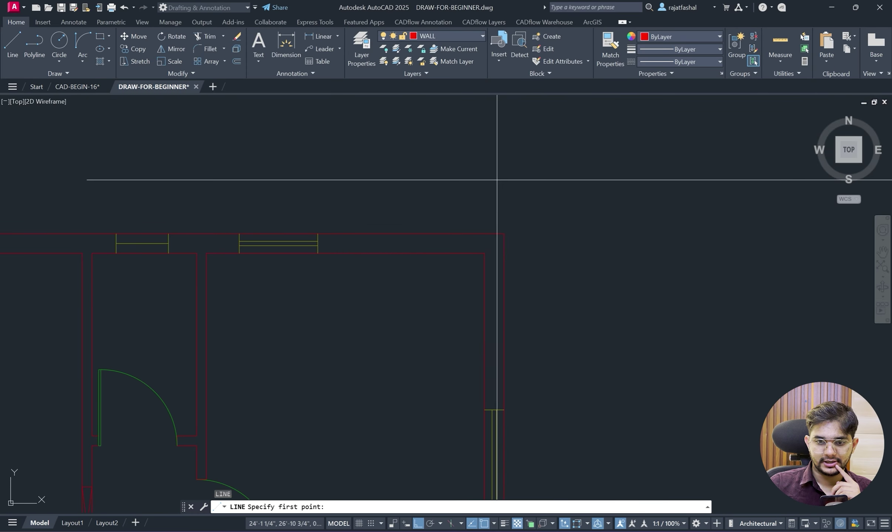
pyautogui.hotkey('alt', 'Tab')
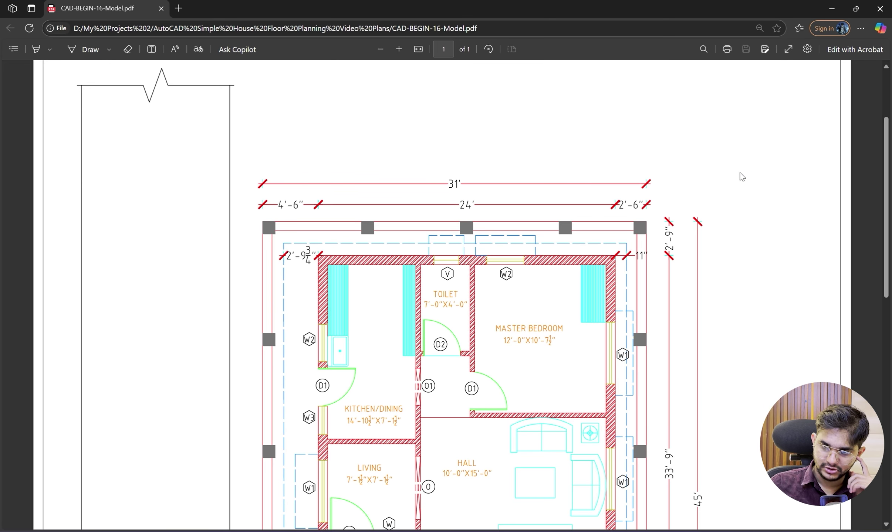
pyautogui.click(834, 7)
pyautogui.click(504, 234)
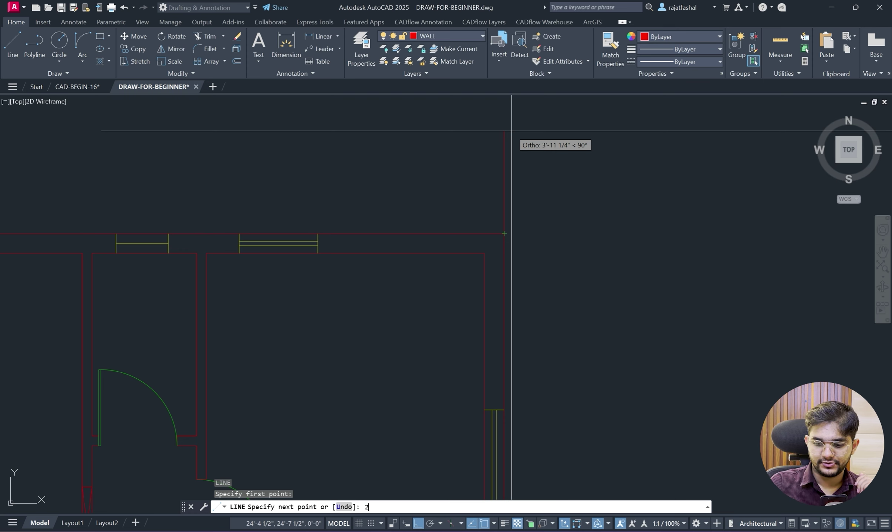
pyautogui.write('2\'9"')
pyautogui.press('Return')
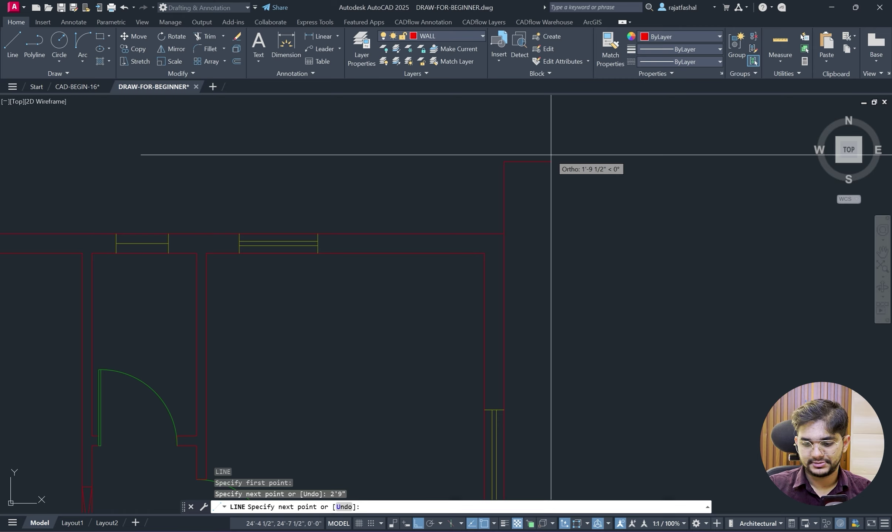
# Continue the line 2'6" to the right for the outer boundary wall, following the PDF reference.
pyautogui.hotkey('alt', 'Tab')
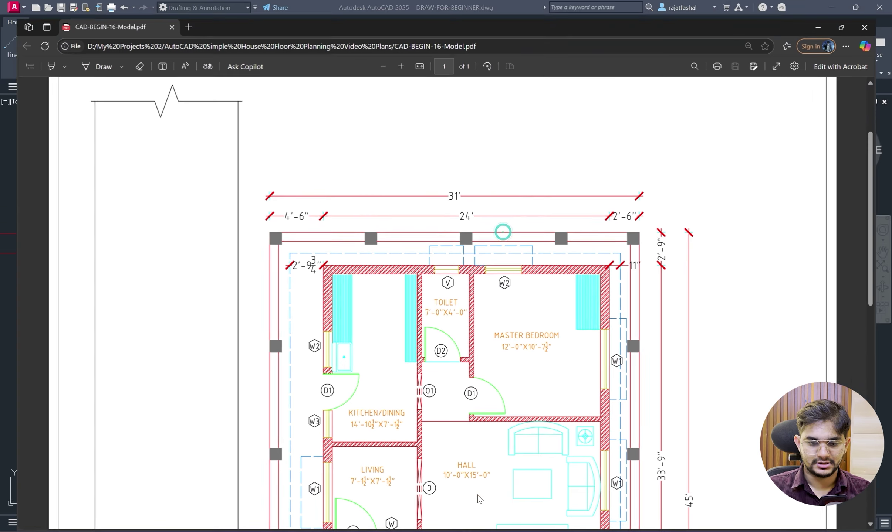
pyautogui.click(832, 8)
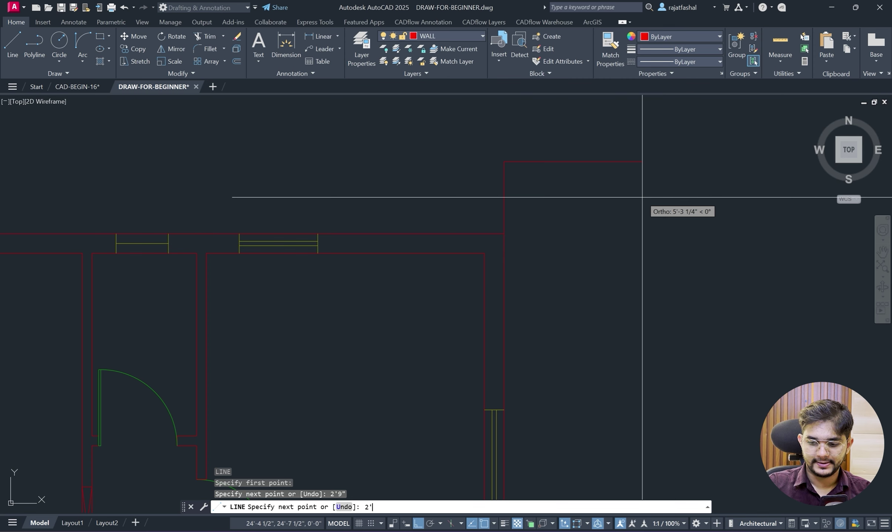
pyautogui.write('2\'6"')
pyautogui.press('Return')
pyautogui.press('Escape')
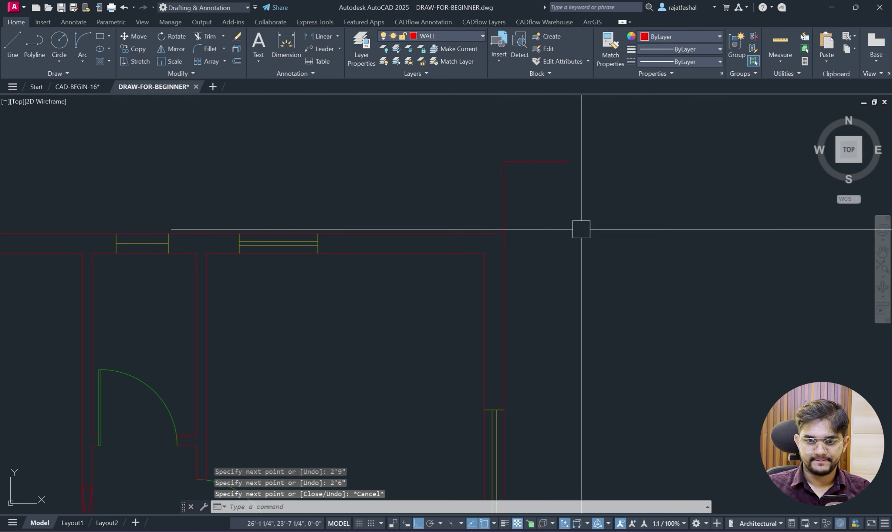
# Offset the 2'6" boundary wall line by 9" downward.
pyautogui.write('o')
pyautogui.press('Return')
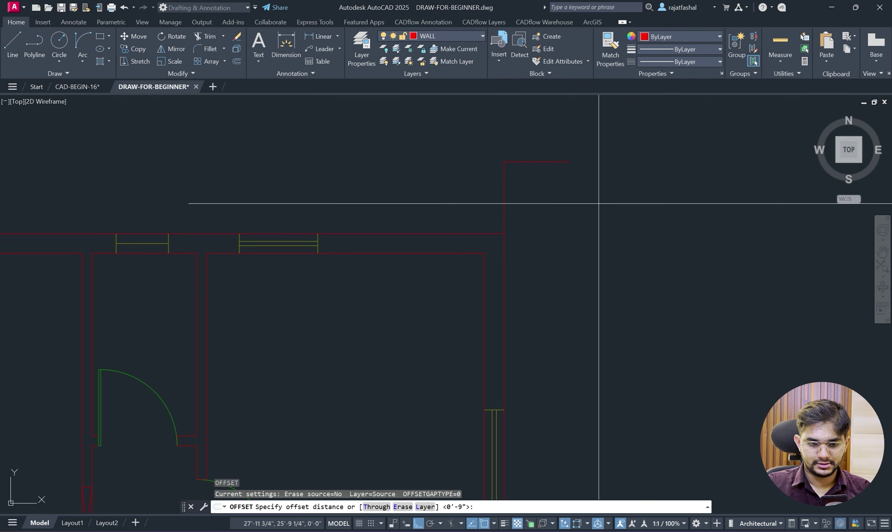
pyautogui.press('Return')
pyautogui.click(537, 162)
pyautogui.click(610, 194)
pyautogui.press('Escape')
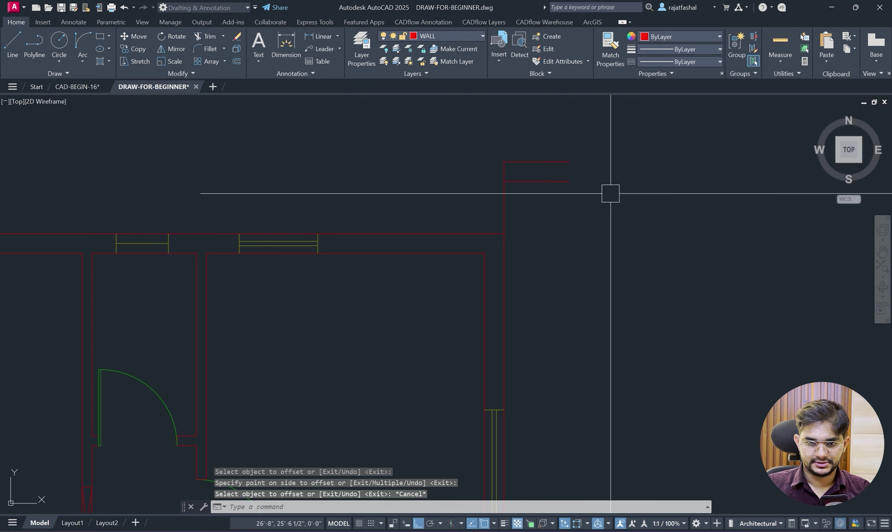
# Draw the right boundary wall line from the 2'6" line's outer end straight down to the level of the staircase's bottom wall.
pyautogui.write('l')
pyautogui.press('Return')
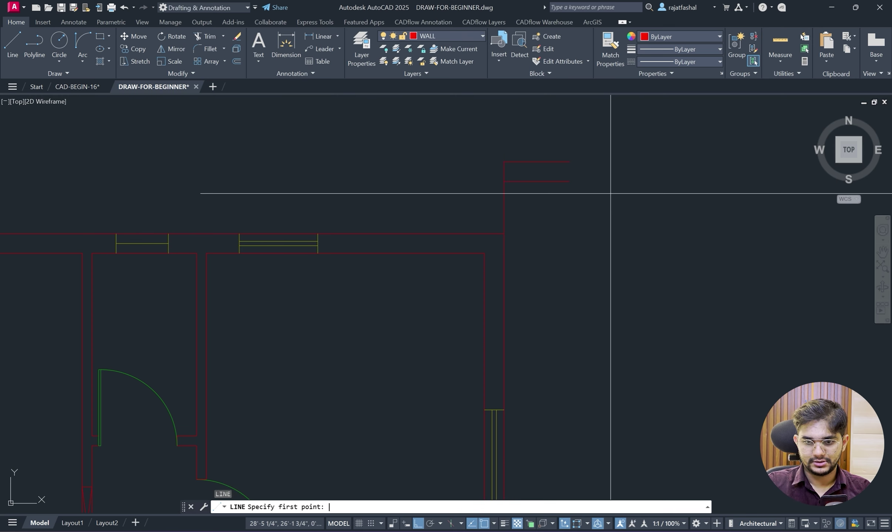
pyautogui.click(569, 162)
pyautogui.scroll(-2, 590, 315)
pyautogui.moveTo(589, 344); pyautogui.dragTo(622, 202, button='middle')
pyautogui.scroll(-4, 623, 202)
pyautogui.moveTo(615, 276); pyautogui.dragTo(620, 186, button='middle')
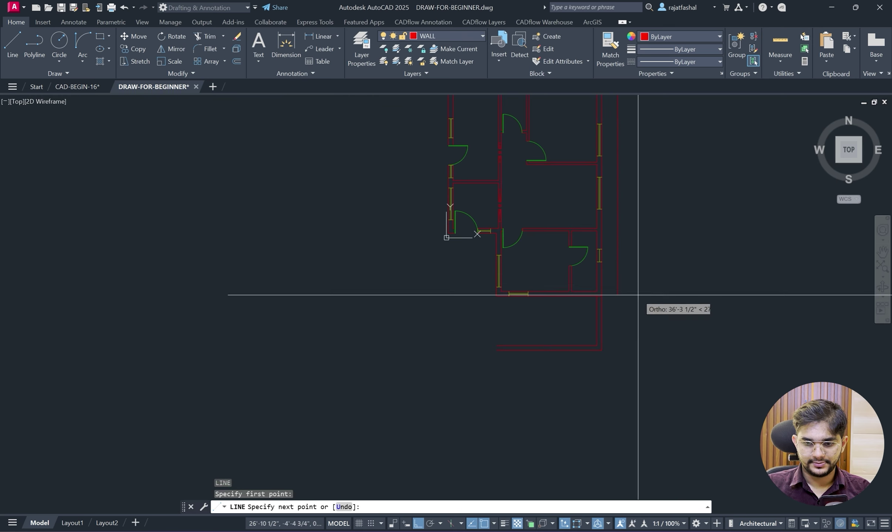
pyautogui.scroll(4, 638, 295)
pyautogui.click(615, 429)
pyautogui.press('Escape')
pyautogui.scroll(-5, 671, 325)
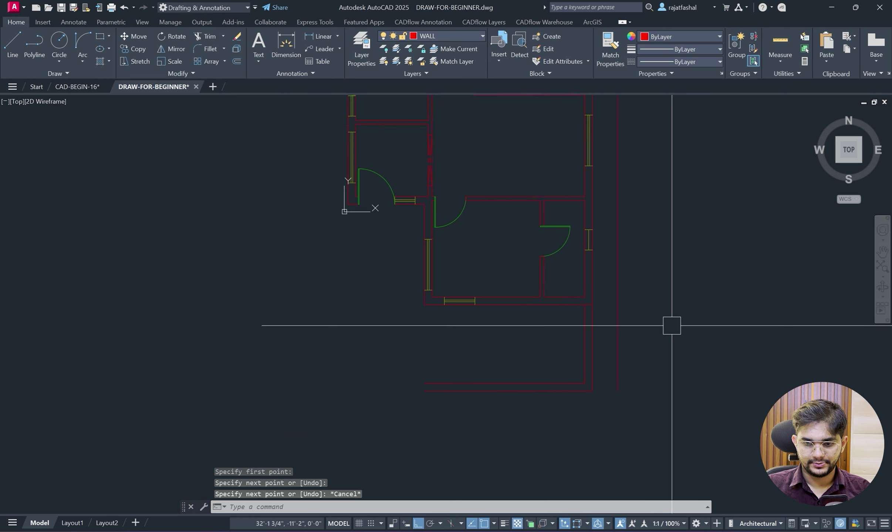
# Offset the right boundary wall line by 9" toward the house.
pyautogui.scroll(5, 678, 260)
pyautogui.moveTo(655, 123); pyautogui.dragTo(655, 231, button='middle')
pyautogui.write('o')
pyautogui.press('Return')
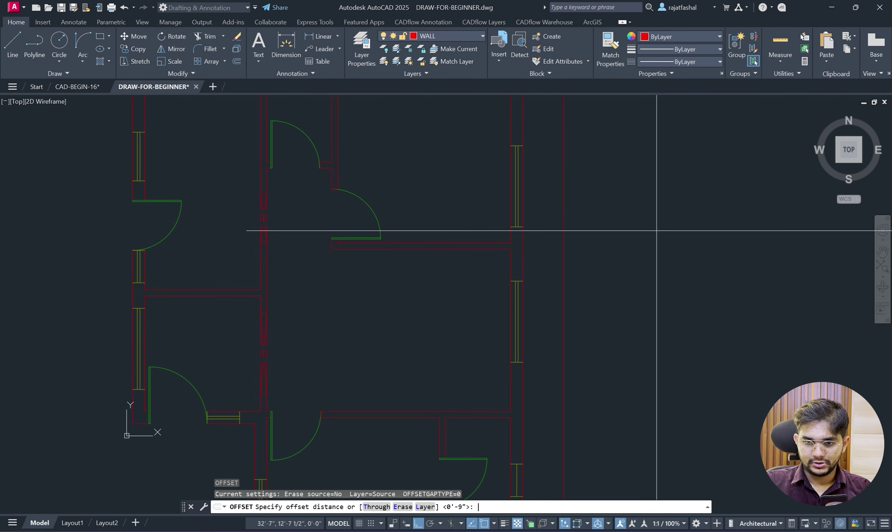
pyautogui.press('Return')
pyautogui.click(563, 247)
pyautogui.click(548, 245)
pyautogui.scroll(-3, 642, 289)
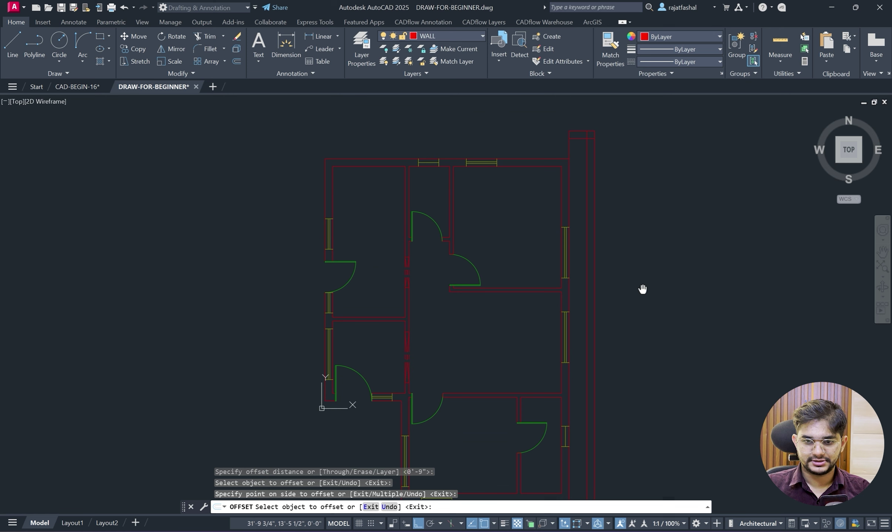
pyautogui.scroll(3, 587, 153)
pyautogui.scroll(4, 579, 153)
pyautogui.press('Escape')
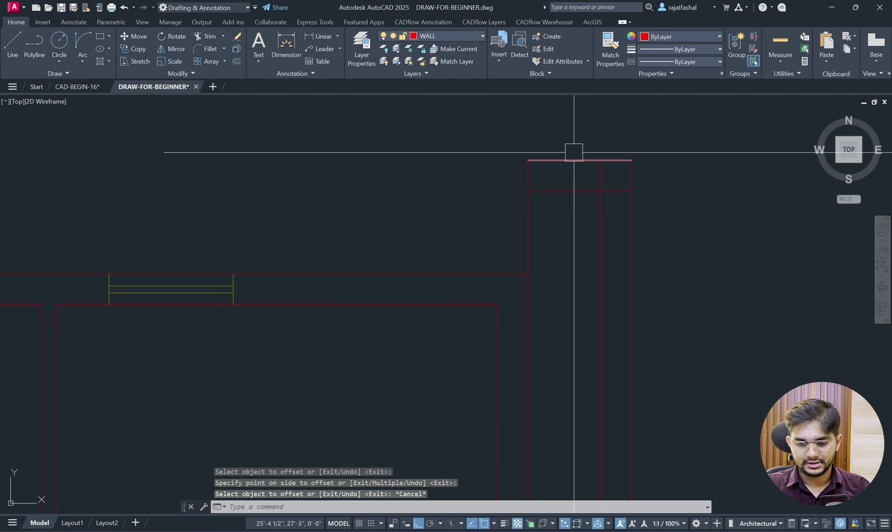
# Trim the overlapping inner line ends at the boundary wall's upper-right corner.
pyautogui.write('tr')
pyautogui.press('Return')
pyautogui.click(600, 181)
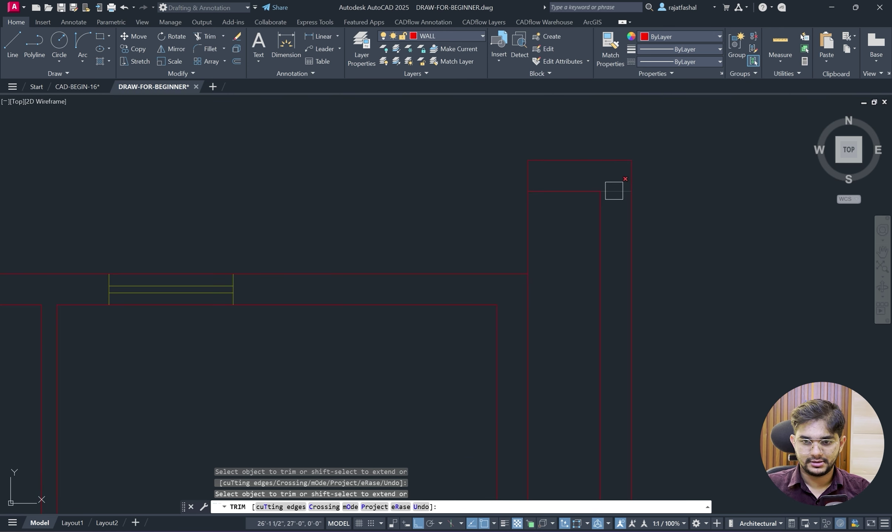
pyautogui.press('Escape')
# Delete the 2'9" vertical helper line between the house corner and the boundary wall.
pyautogui.click(528, 191)
pyautogui.press('Escape')
pyautogui.click(526, 169)
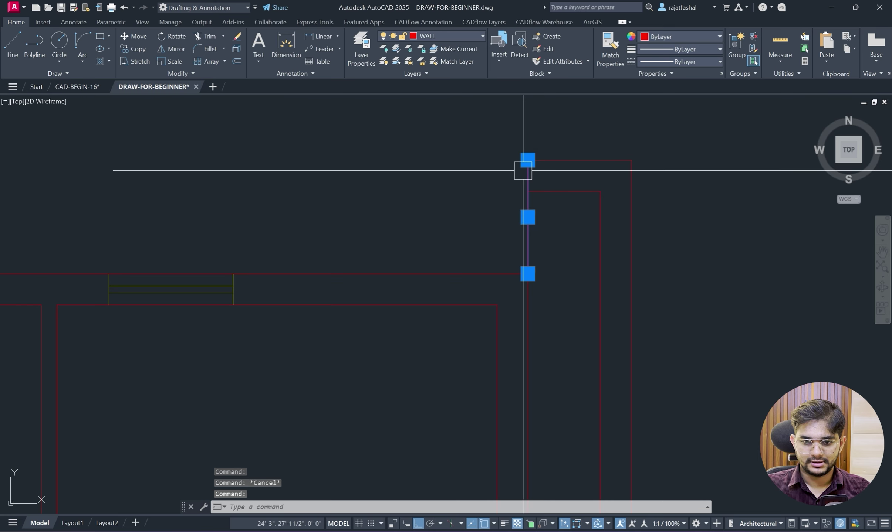
pyautogui.press('Delete')
# Draw a 31' boundary wall line leftward from the boundary's upper-right outer corner, following the PDF reference's overall dimensions.
pyautogui.write('l')
pyautogui.press('Return')
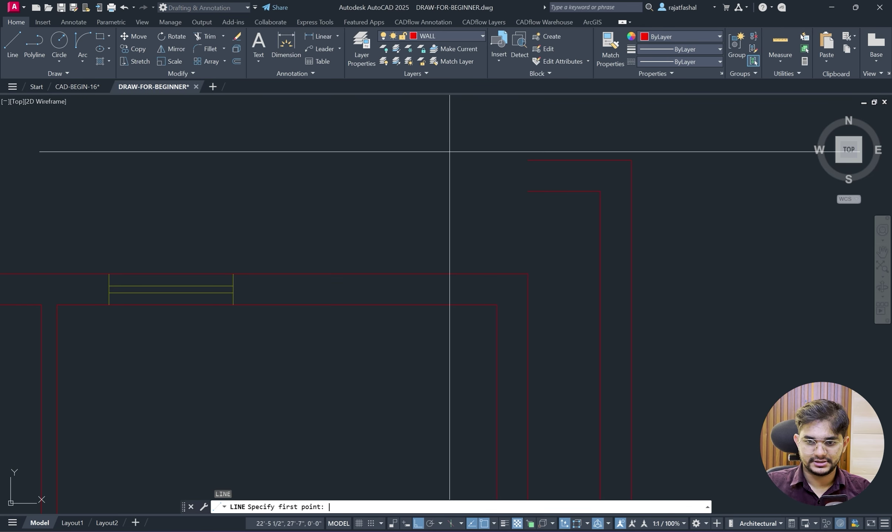
pyautogui.hotkey('alt', 'Tab')
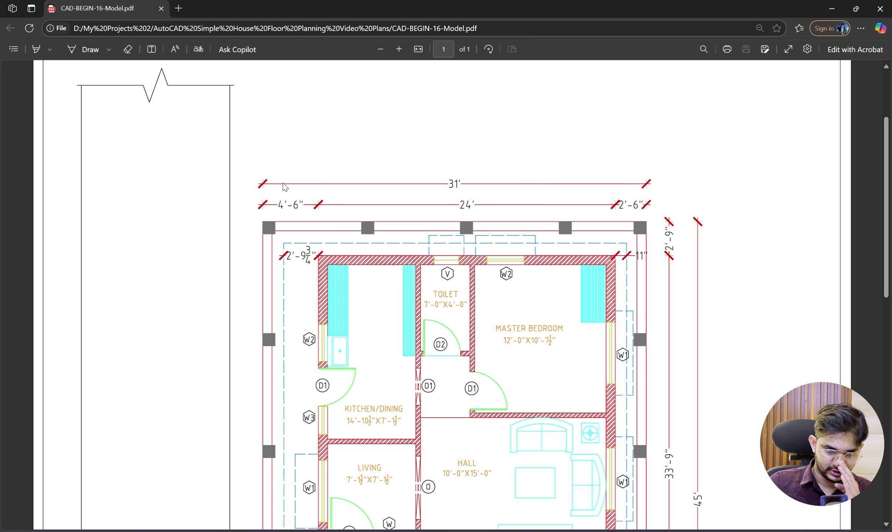
pyautogui.scroll(-3, 695, 185)
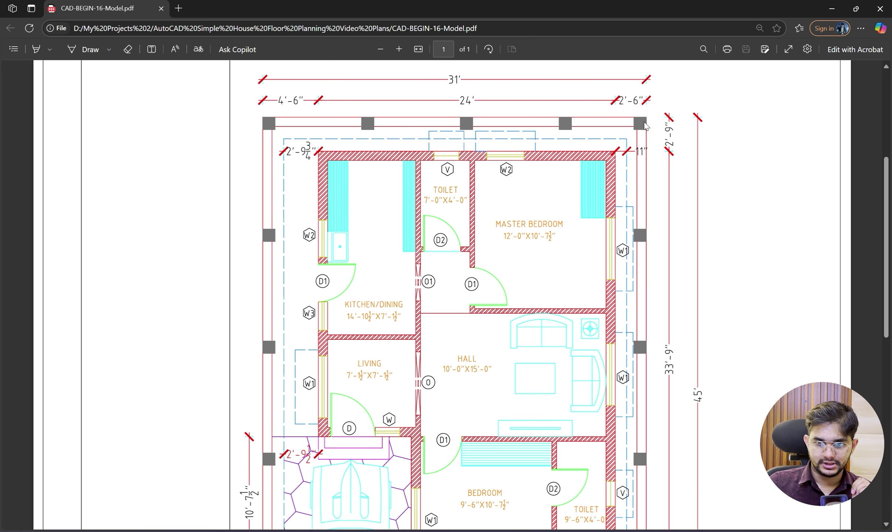
pyautogui.scroll(-6, 658, 387)
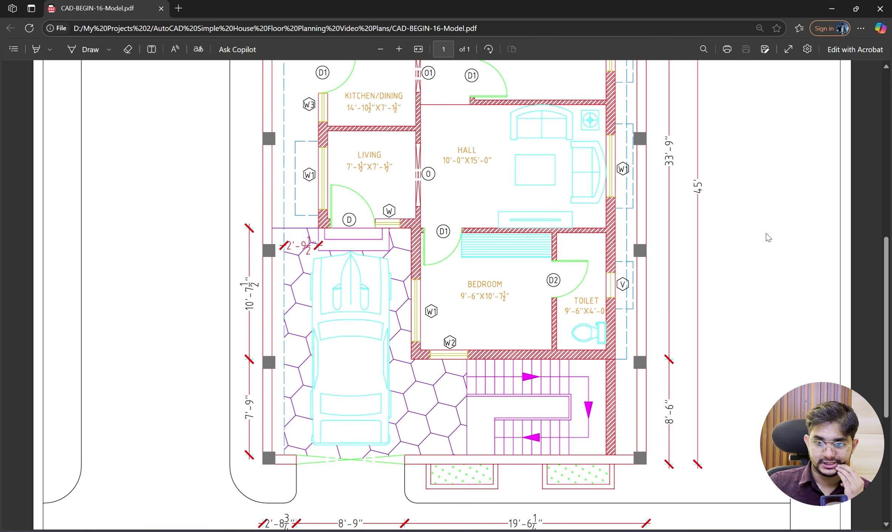
pyautogui.scroll(10, 703, 247)
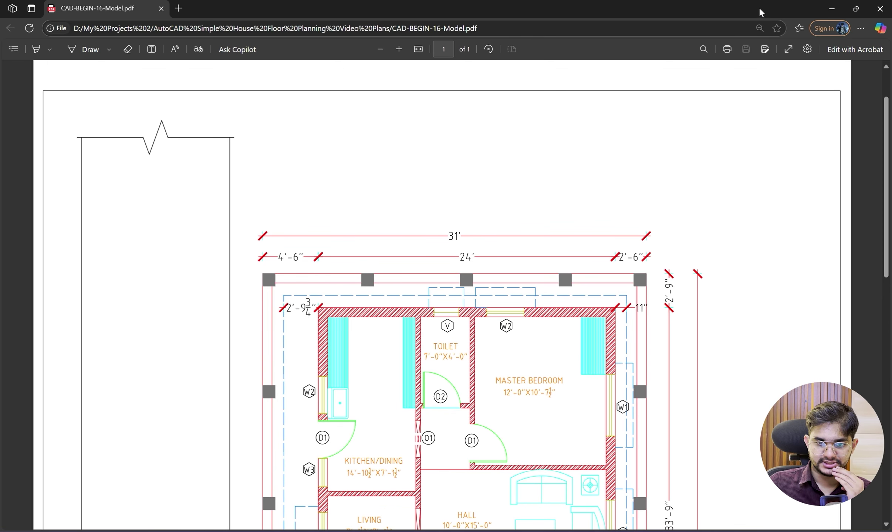
pyautogui.click(836, 5)
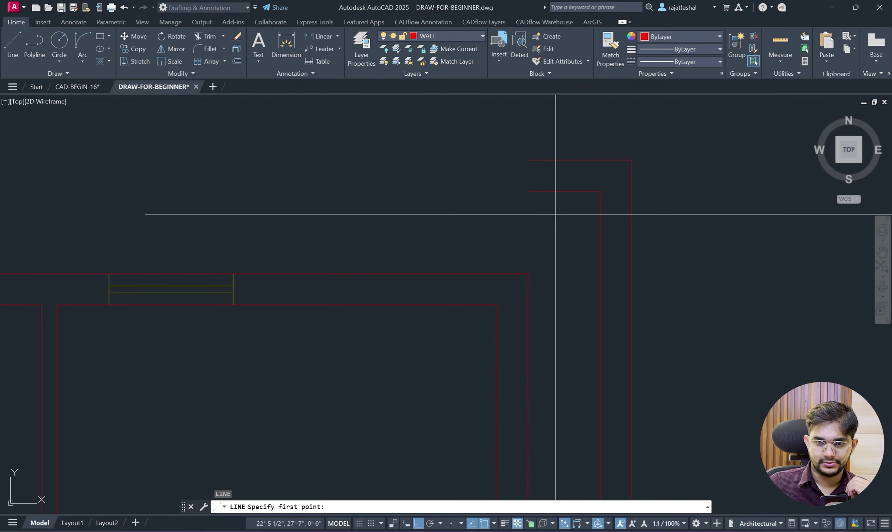
pyautogui.click(632, 160)
pyautogui.scroll(-4, 343, 187)
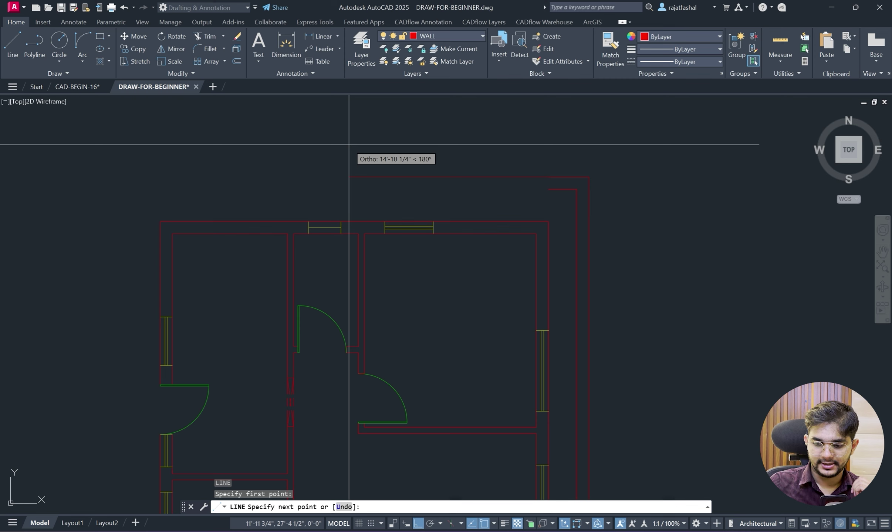
pyautogui.write("31'")
pyautogui.press('Return')
pyautogui.scroll(-3, 175, 199)
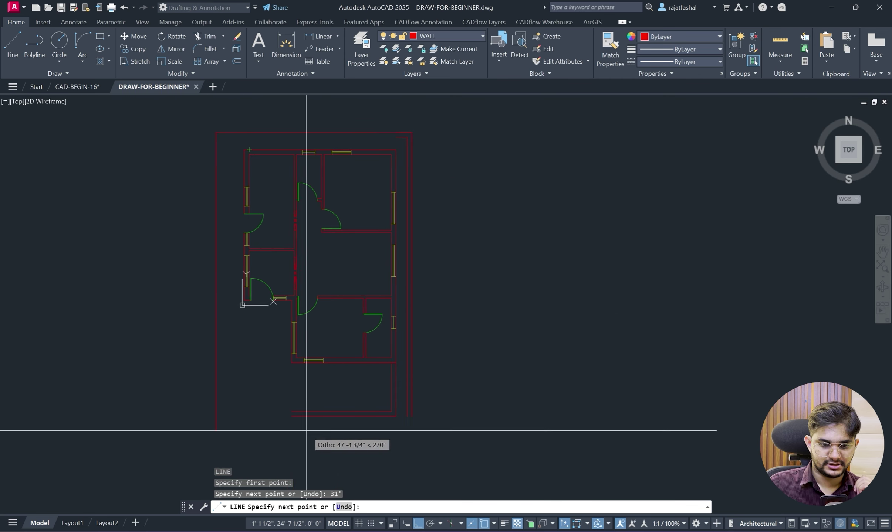
# Draw the left boundary line straight down to the level of the bottom wall and end the line there.
pyautogui.click(243, 422)
pyautogui.scroll(2, 276, 440)
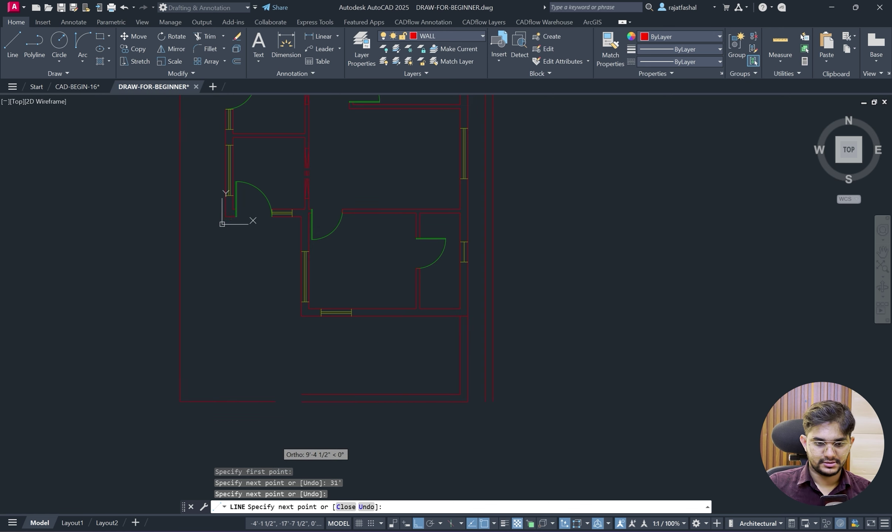
pyautogui.press('Escape')
pyautogui.rightClick(274, 338)
pyautogui.press('Escape')
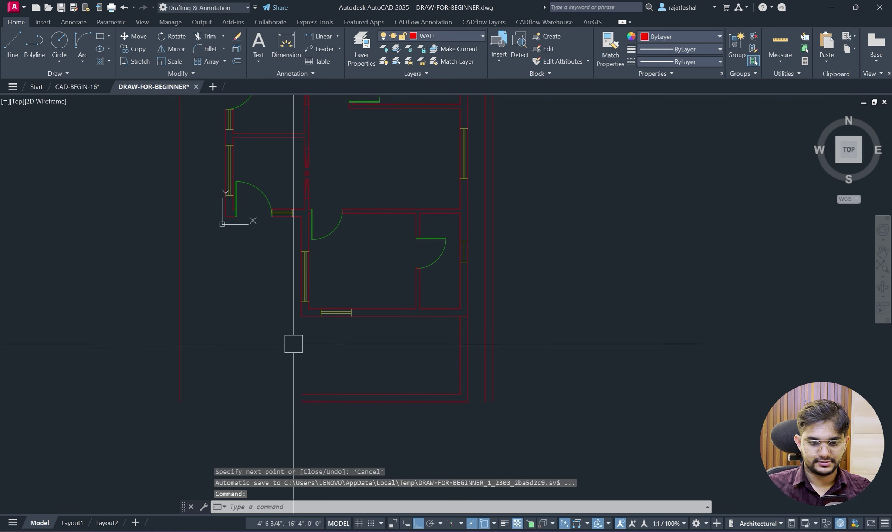
# Extend both bottom wall lines to meet the left and right outer boundary lines.
pyautogui.write('ex')
pyautogui.press('Return')
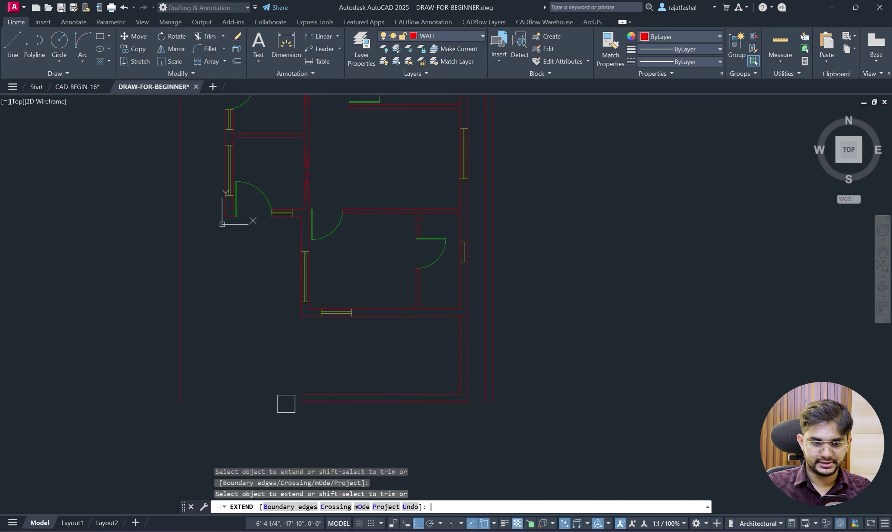
pyautogui.click(317, 394)
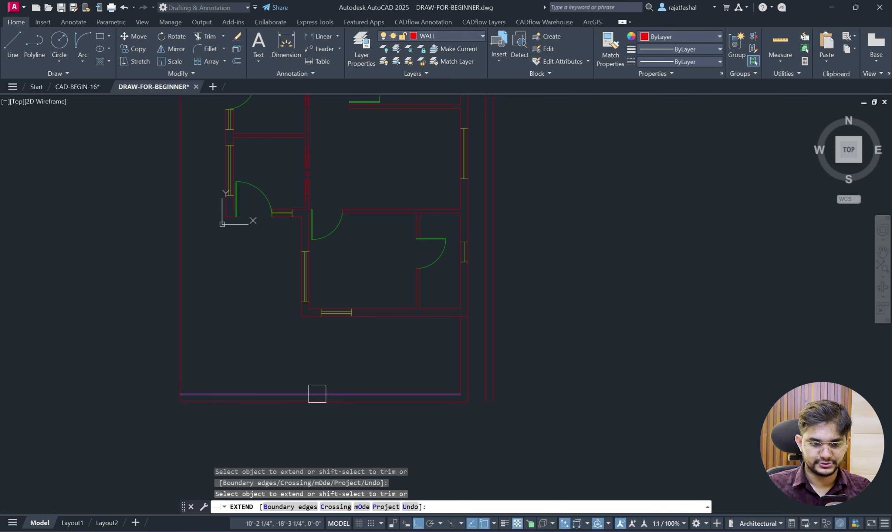
pyautogui.click(317, 394)
pyautogui.click(447, 391)
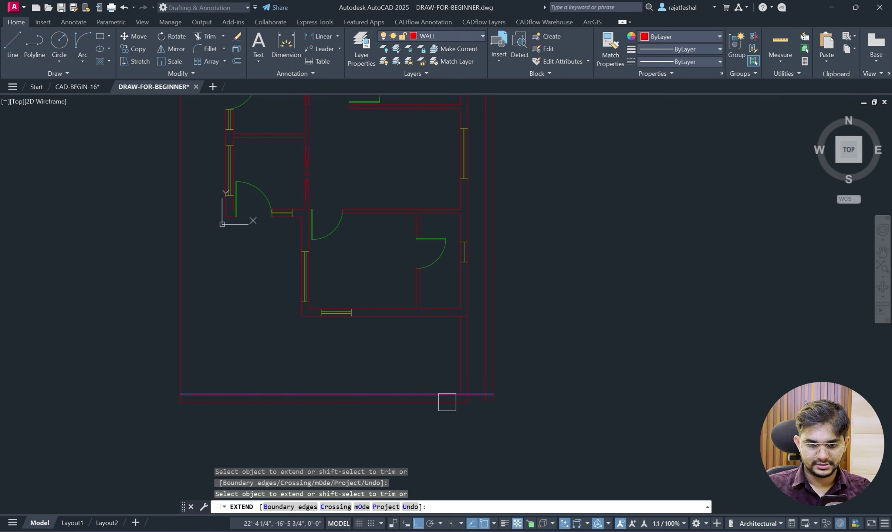
pyautogui.click(447, 402)
pyautogui.click(447, 406)
pyautogui.click(461, 406)
pyautogui.press('Escape')
# Extend the short inner line of the top boundary wall across to the left boundary line.
pyautogui.scroll(-2, 553, 357)
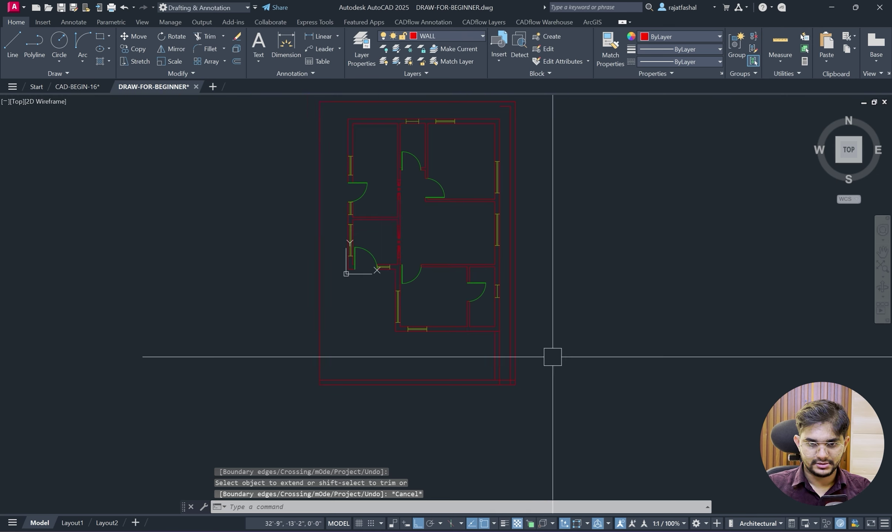
pyautogui.moveTo(552, 357); pyautogui.dragTo(547, 400, button='middle')
pyautogui.moveTo(472, 197); pyautogui.dragTo(472, 224, button='middle')
pyautogui.write('e')
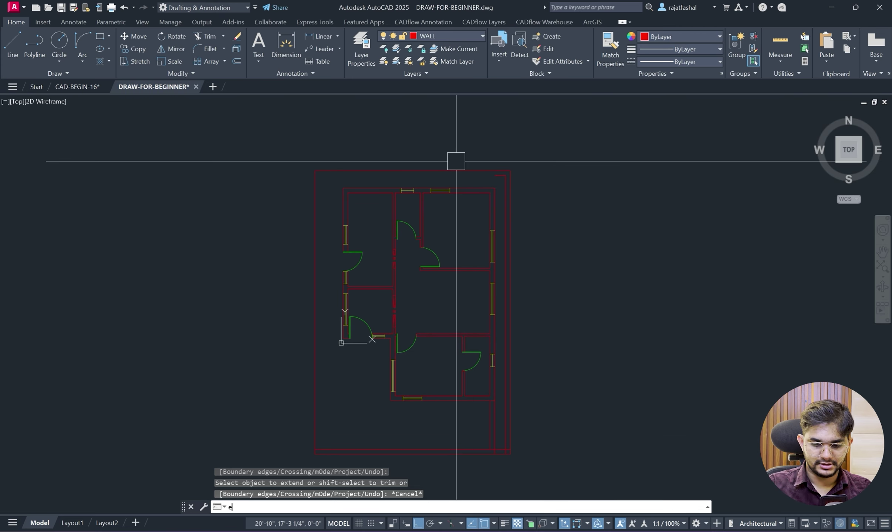
pyautogui.press('Return')
pyautogui.scroll(4, 456, 160)
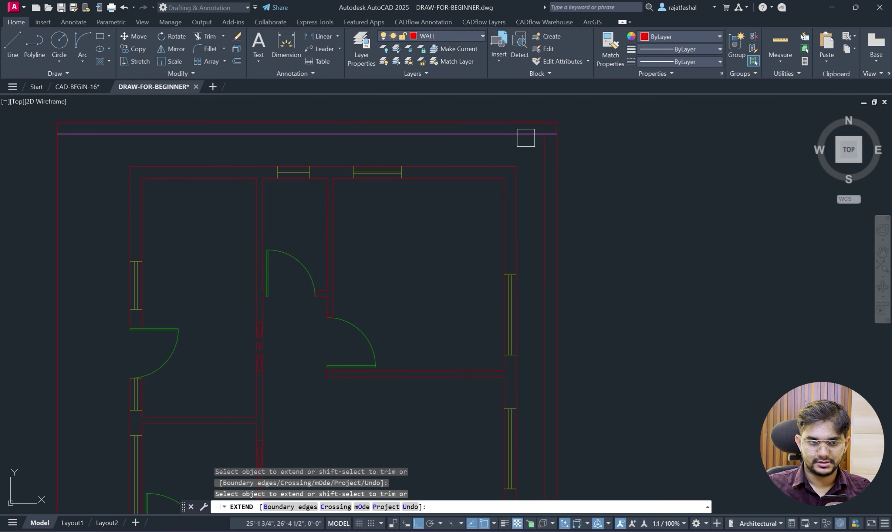
pyautogui.press('Escape')
# Delete the short duplicate segment lying on the outer top boundary line near the upper-right corner.
pyautogui.click(509, 110)
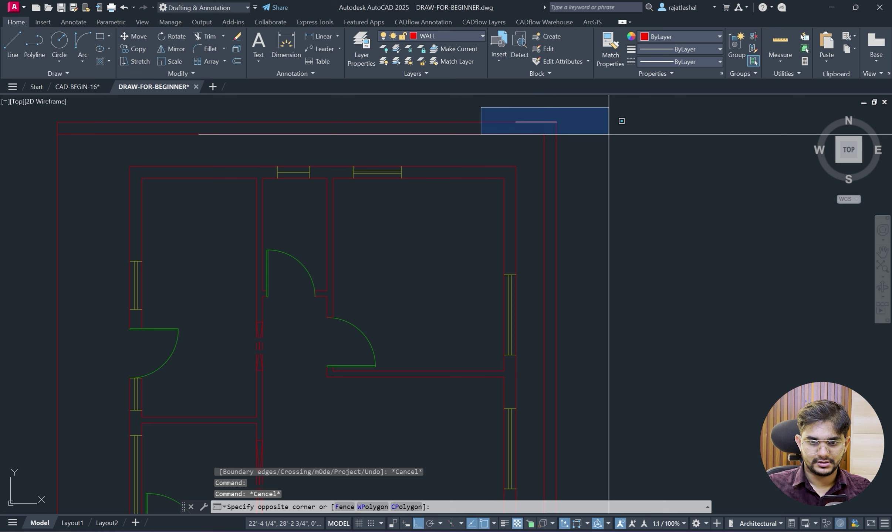
pyautogui.click(606, 135)
pyautogui.press('Delete')
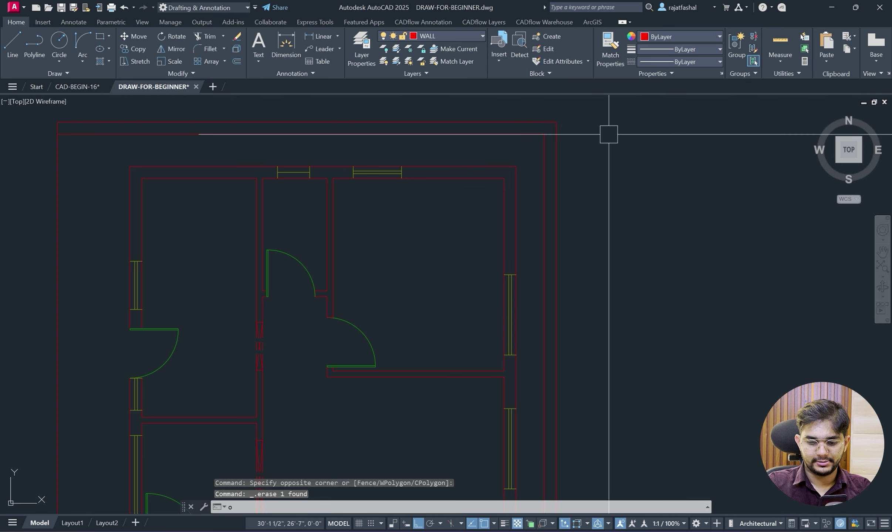
# Offset the left boundary line by 9" toward the house.
pyautogui.write('o')
pyautogui.press('Return')
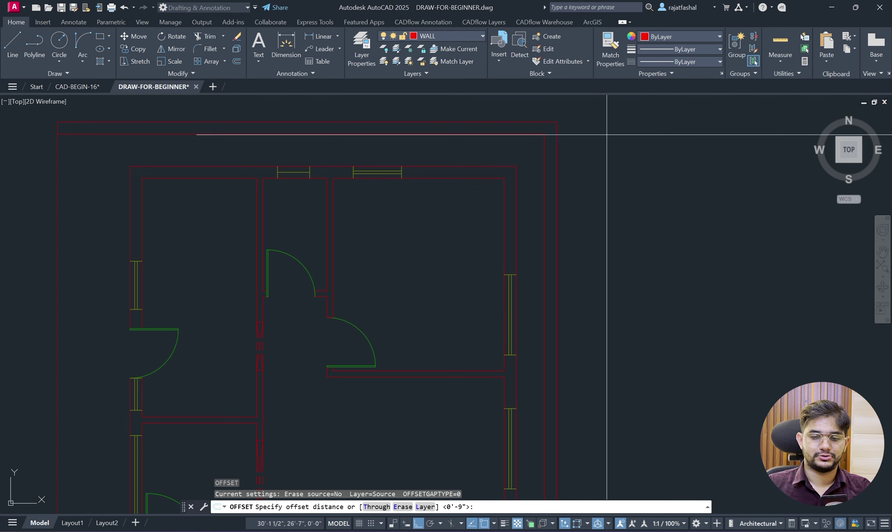
pyautogui.scroll(-2, 373, 181)
pyautogui.press('Return')
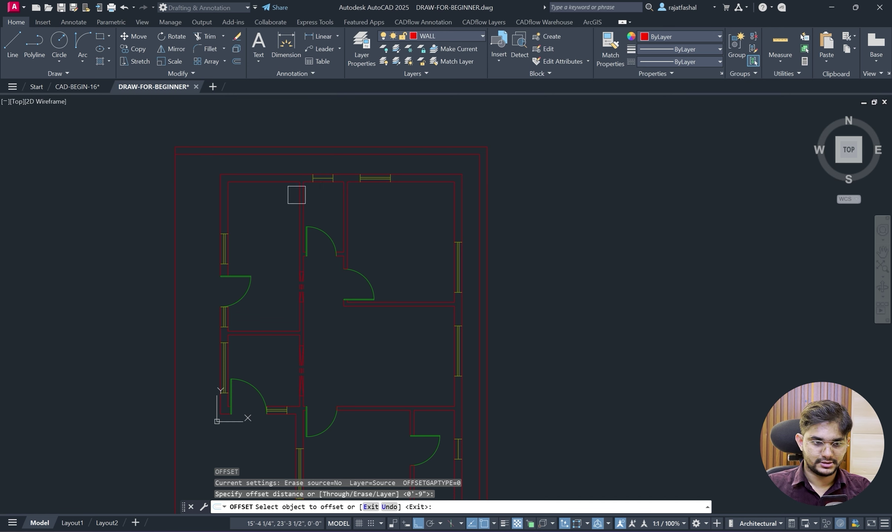
pyautogui.click(181, 191)
pyautogui.click(182, 185)
pyautogui.press('Escape')
# Trim the overlapping inner line ends at the boundary wall's upper-left corner.
pyautogui.write('tr')
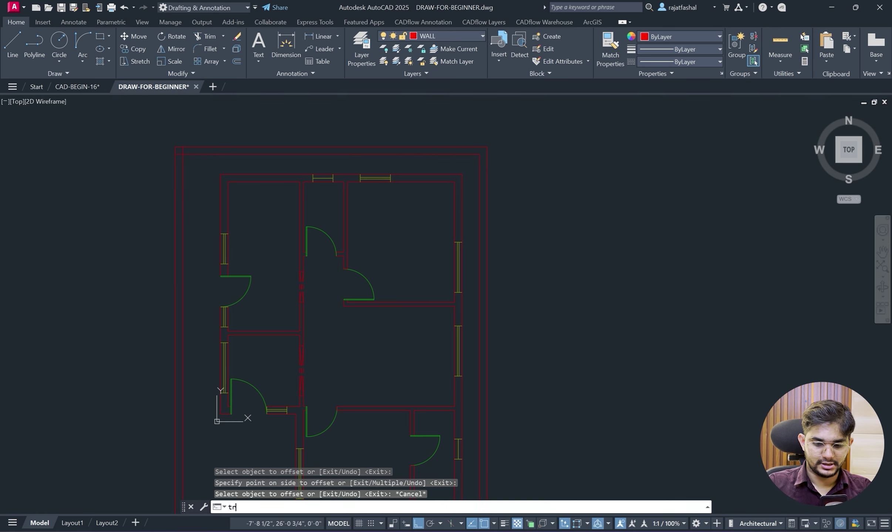
pyautogui.press('Return')
pyautogui.scroll(4, 177, 159)
pyautogui.click(136, 223)
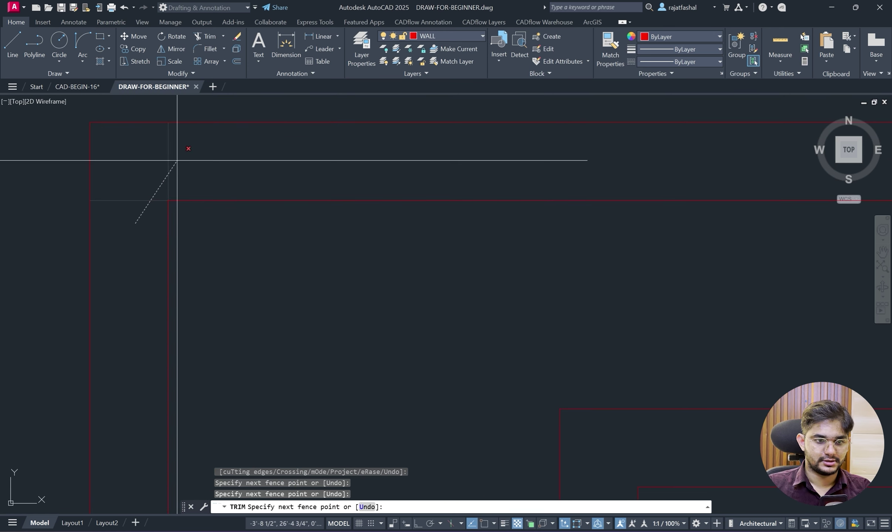
pyautogui.click(177, 161)
# Trim the overlapping inner line ends at the boundary wall's lower-right corner.
pyautogui.scroll(-3, 180, 156)
pyautogui.moveTo(610, 155); pyautogui.dragTo(23, 159, button='middle')
pyautogui.moveTo(563, 173); pyautogui.dragTo(67, 180, button='middle')
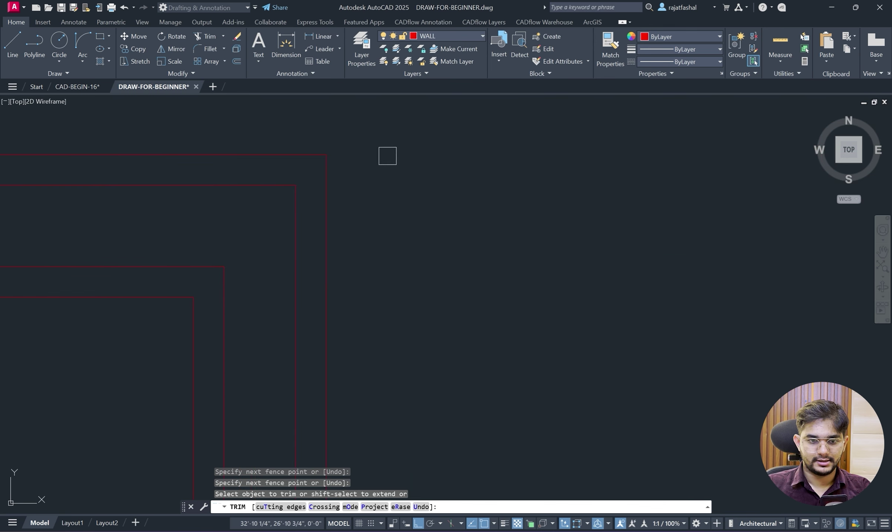
pyautogui.scroll(-3, 387, 156)
pyautogui.moveTo(475, 309); pyautogui.dragTo(515, 169, button='middle')
pyautogui.scroll(4, 468, 372)
pyautogui.click(439, 413)
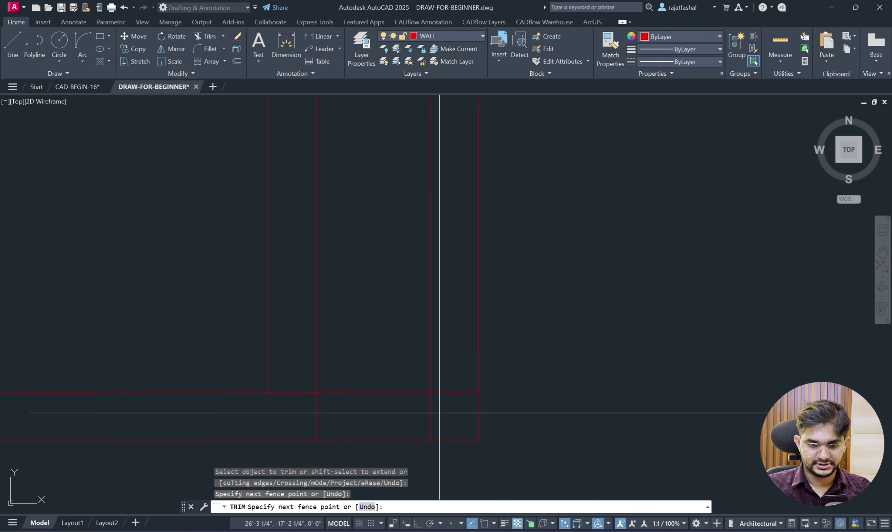
pyautogui.click(456, 378)
pyautogui.press('Return')
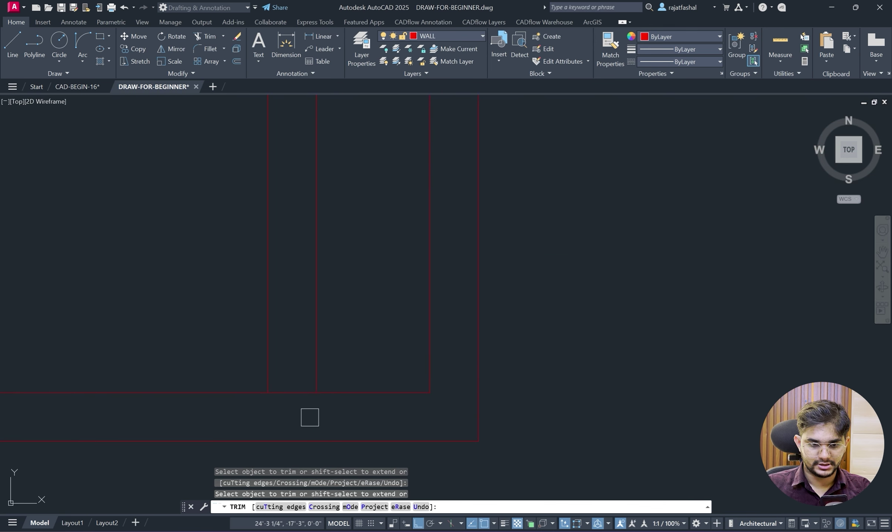
# Trim the overlapping inner line ends at the boundary wall's lower-left corner.
pyautogui.scroll(-3, 316, 290)
pyautogui.scroll(5, 330, 311)
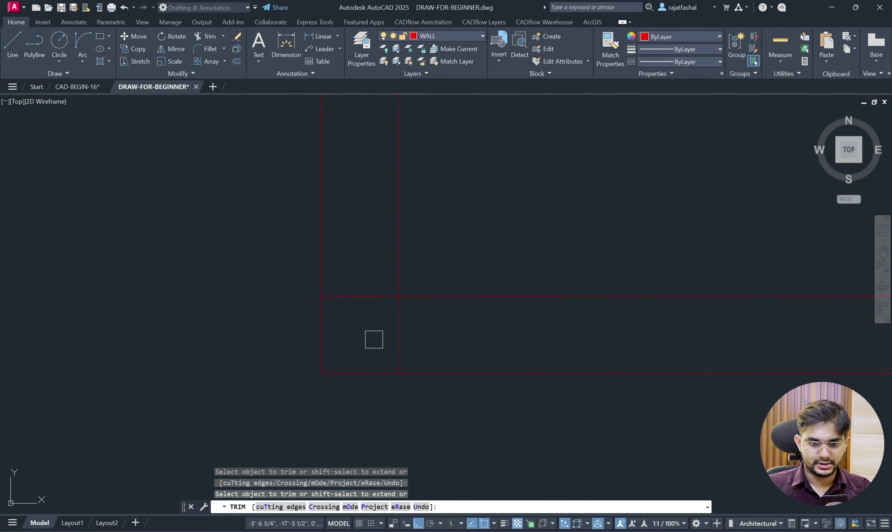
pyautogui.click(360, 272)
pyautogui.click(420, 338)
pyautogui.press('Return')
pyautogui.scroll(-6, 422, 338)
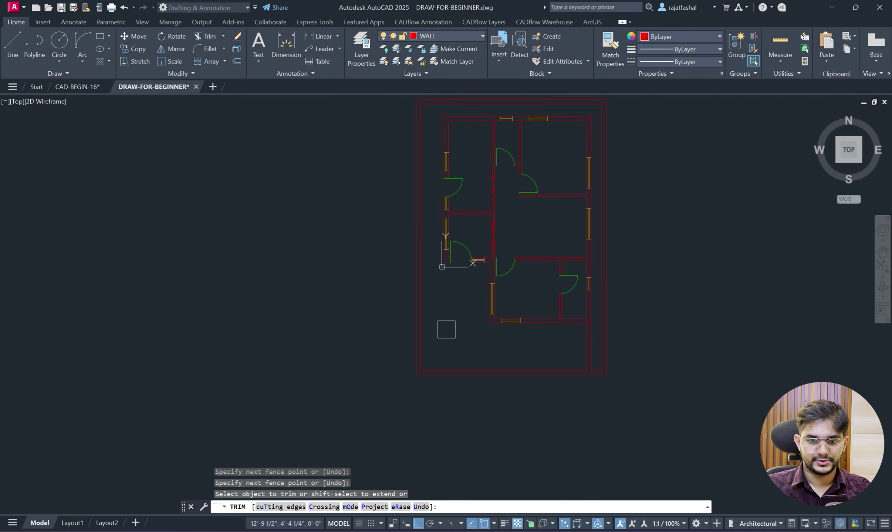
pyautogui.press('Escape')
pyautogui.press('Escape')
# Examine the staircase layout and the front boundary wall in the PDF reference CAD-BEGIN-16-Model.pdf.
pyautogui.scroll(5, 508, 370)
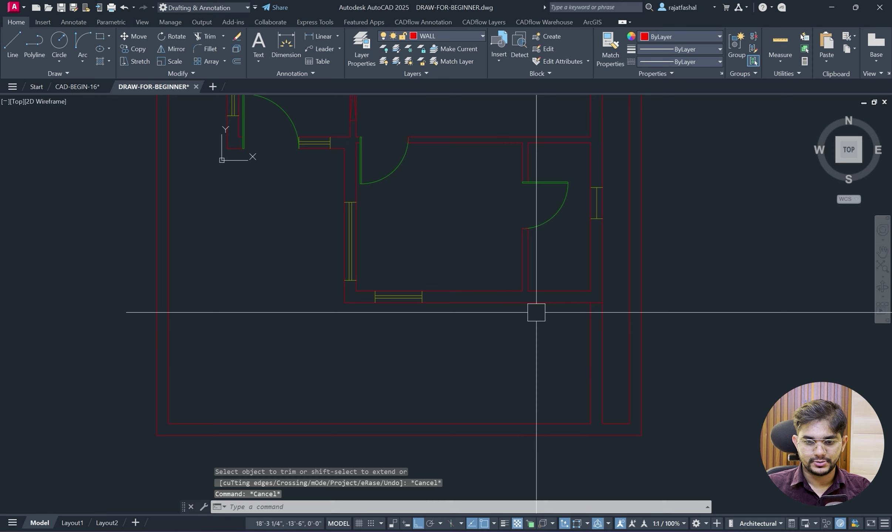
pyautogui.scroll(-2, 438, 367)
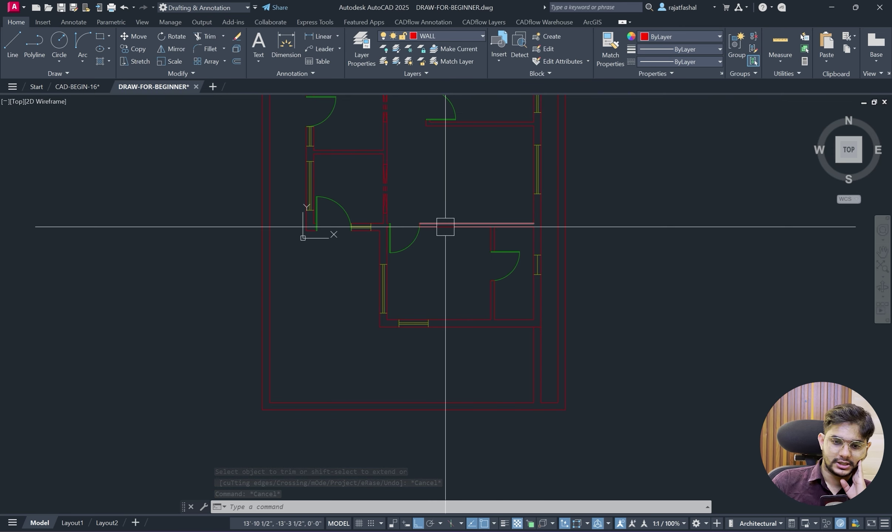
pyautogui.scroll(4, 513, 357)
pyautogui.scroll(-2, 534, 324)
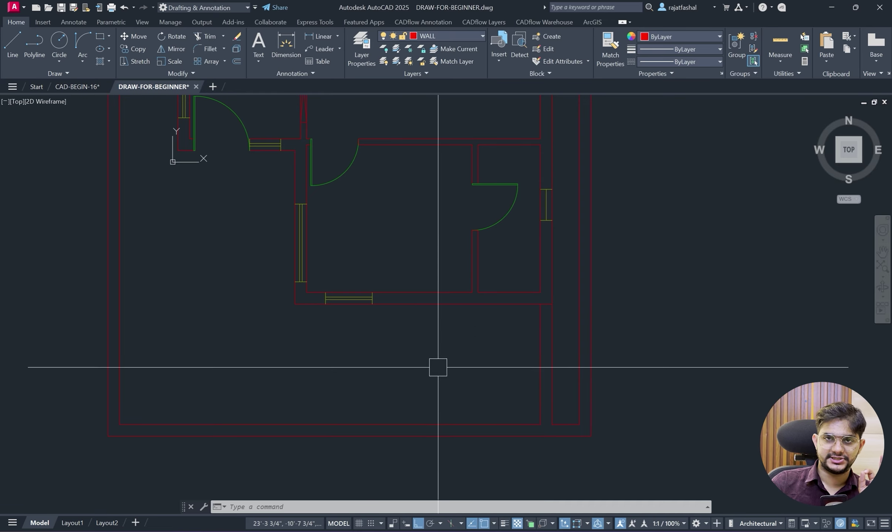
pyautogui.click(457, 531)
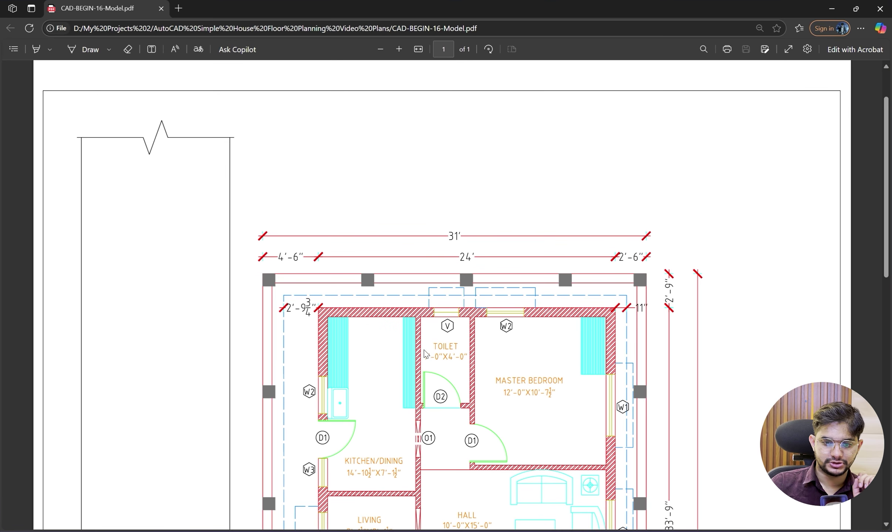
pyautogui.scroll(-3, 426, 347)
pyautogui.scroll(-5, 427, 345)
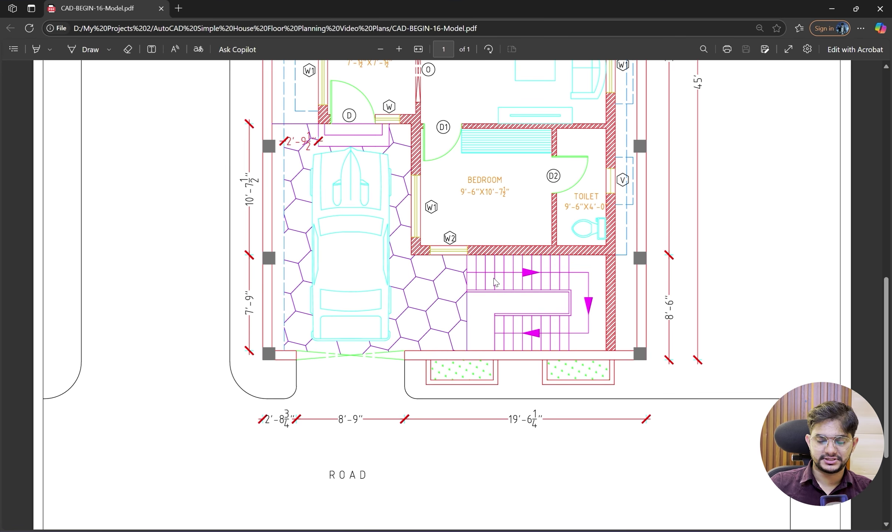
pyautogui.click(839, 4)
pyautogui.scroll(-2, 460, 318)
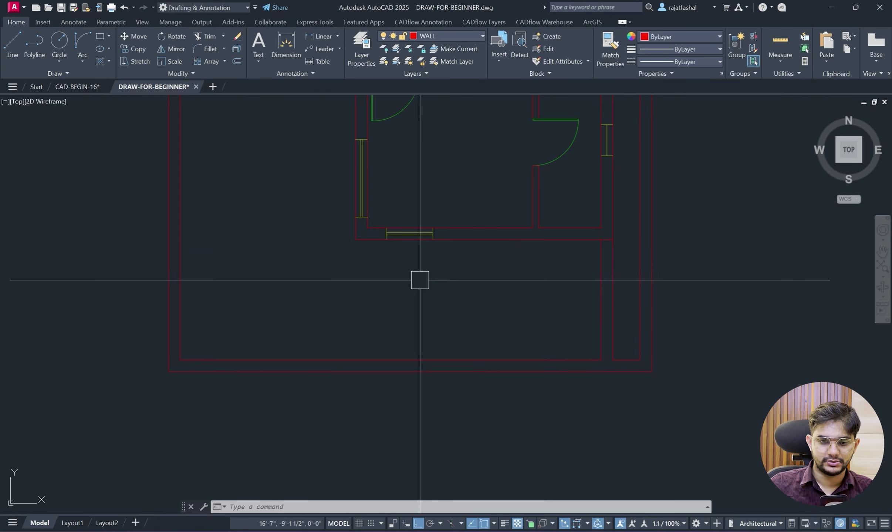
pyautogui.click(457, 531)
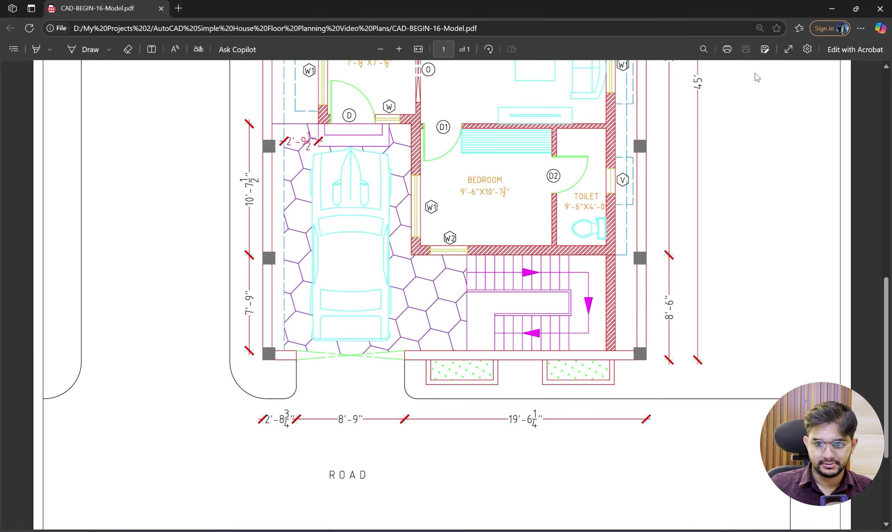
pyautogui.click(832, 8)
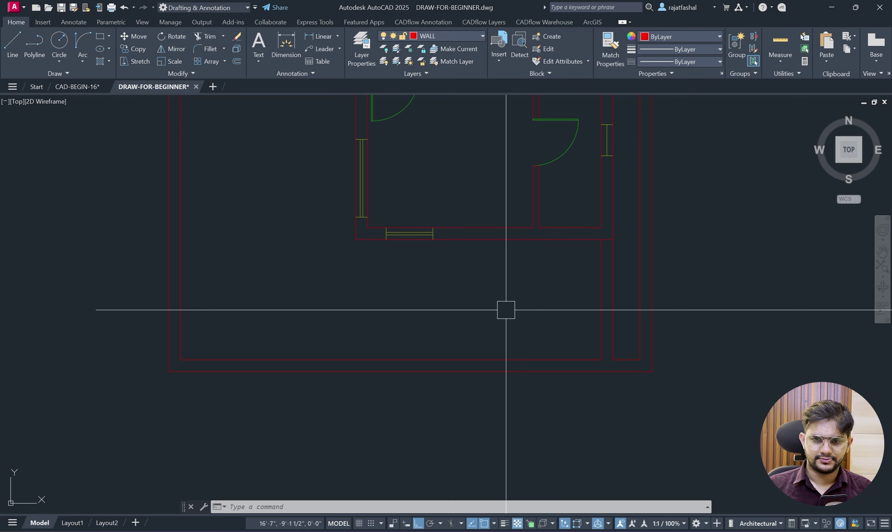
# Create a new layer named STAIRCASE.
pyautogui.click(444, 34)
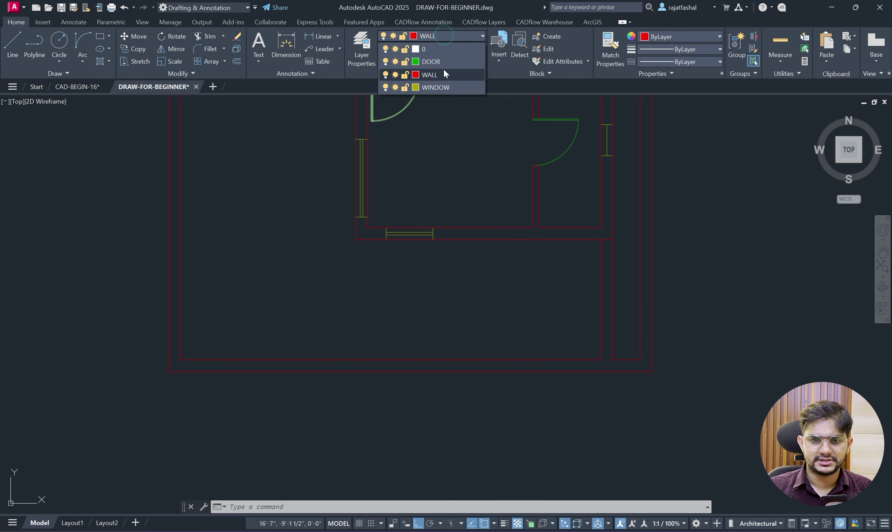
pyautogui.click(358, 178)
pyautogui.click(361, 48)
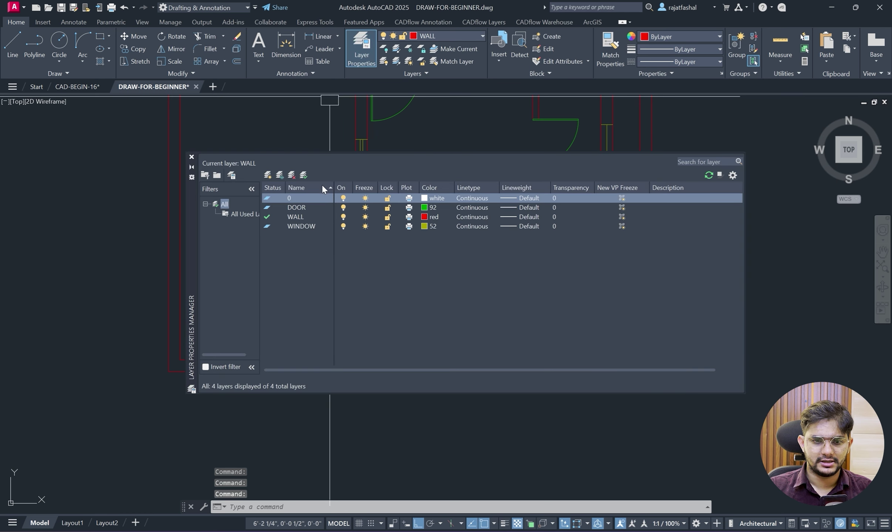
pyautogui.click(268, 178)
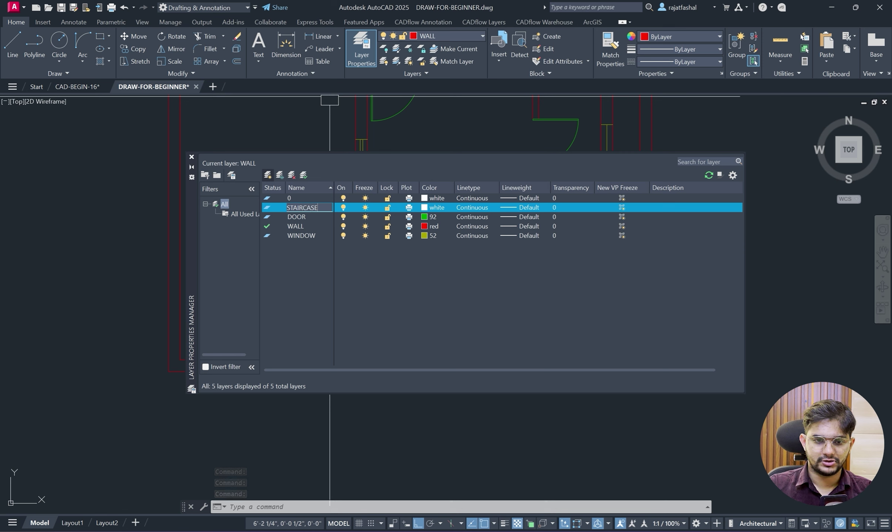
pyautogui.click(331, 273)
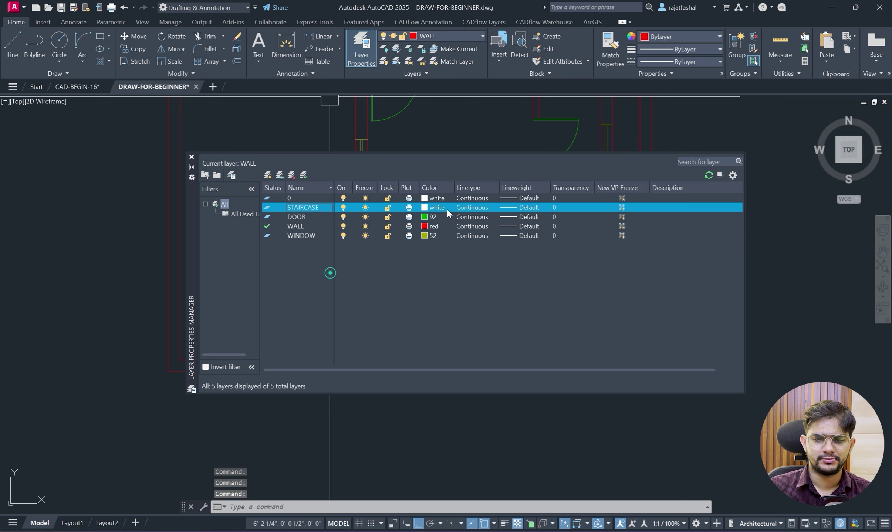
# Set the STAIRCASE layer's color to 202 and close the layer manager.
pyautogui.click(425, 211)
pyautogui.click(425, 209)
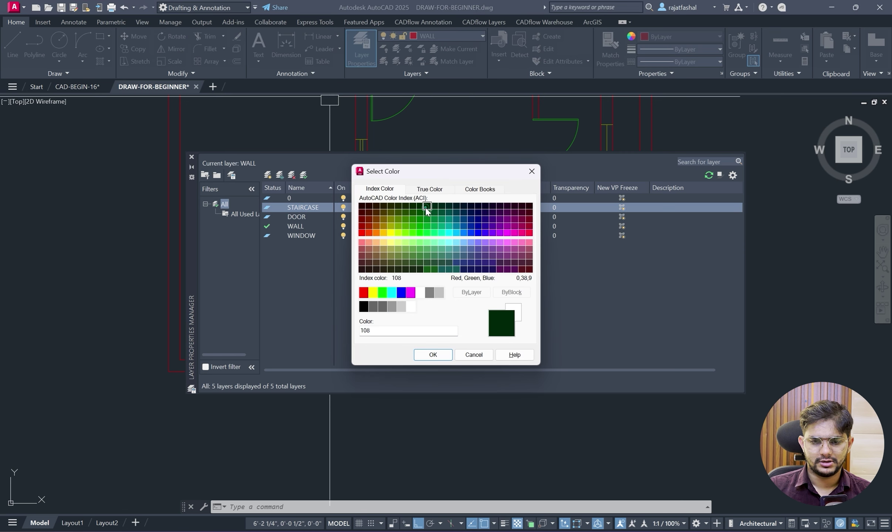
pyautogui.click(499, 227)
pyautogui.click(444, 353)
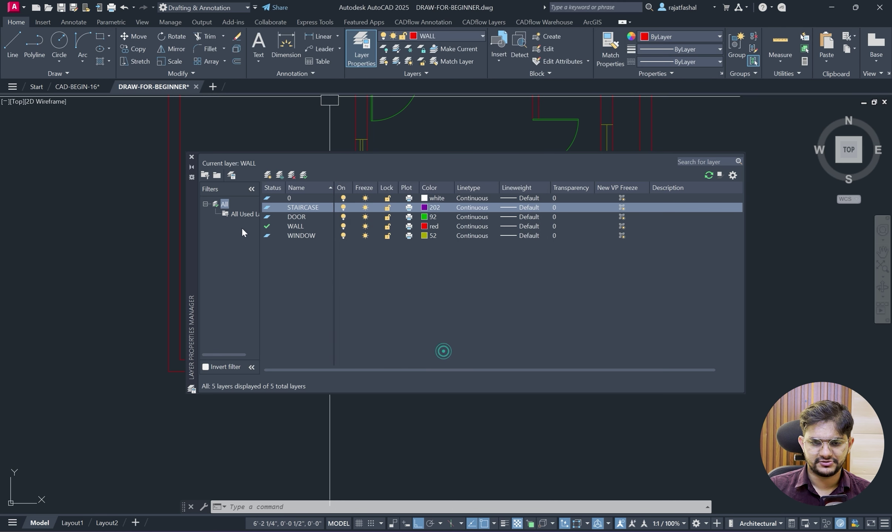
pyautogui.click(192, 157)
pyautogui.write('l')
pyautogui.press('Return')
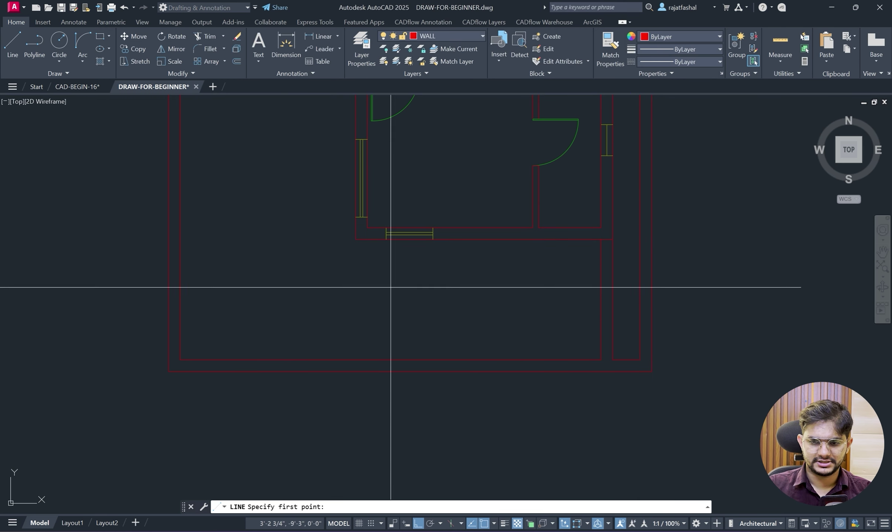
pyautogui.click(601, 239)
pyautogui.scroll(4, 601, 299)
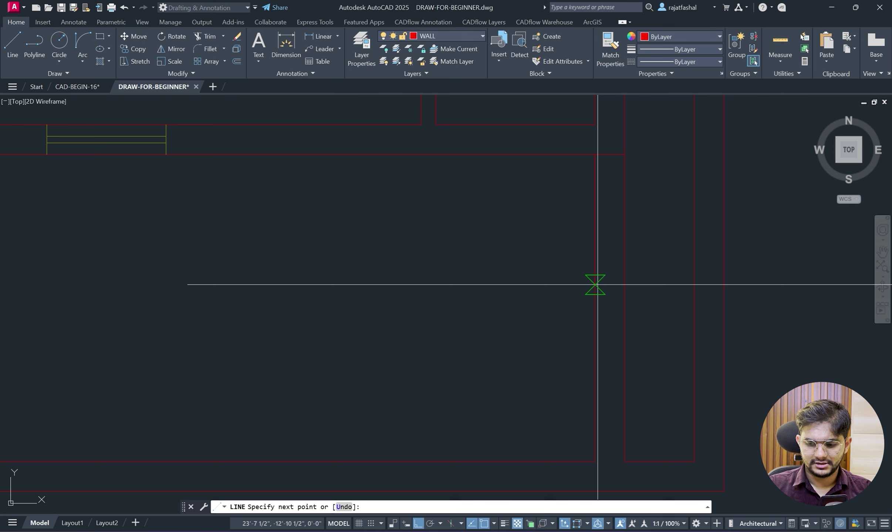
pyautogui.press('Escape')
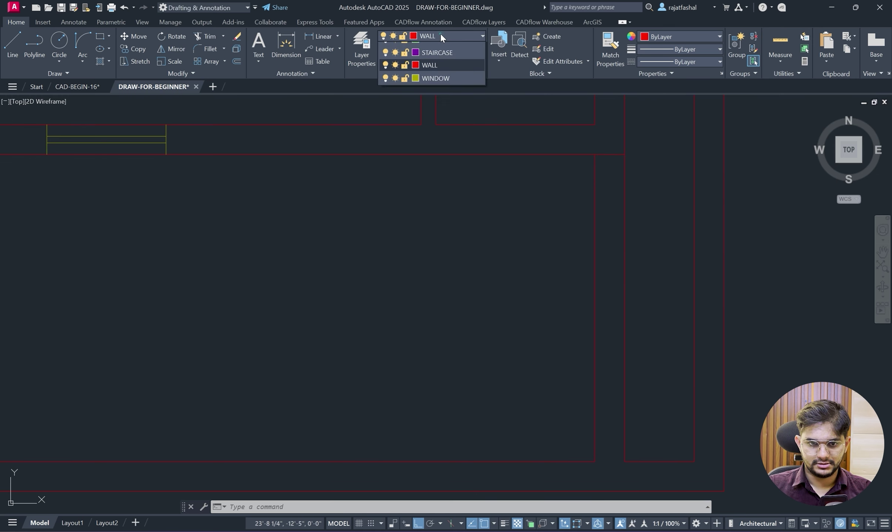
# Make STAIRCASE the current layer and draw the square landing's three edges from the corner where the bedroom's front wall meets the side wall.
pyautogui.click(440, 33)
pyautogui.click(444, 75)
pyautogui.write('l')
pyautogui.press('Return')
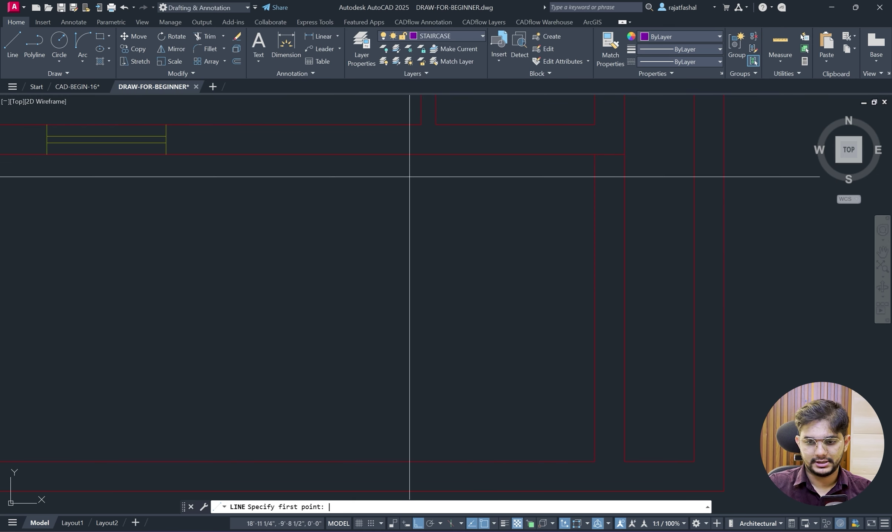
pyautogui.click(595, 154)
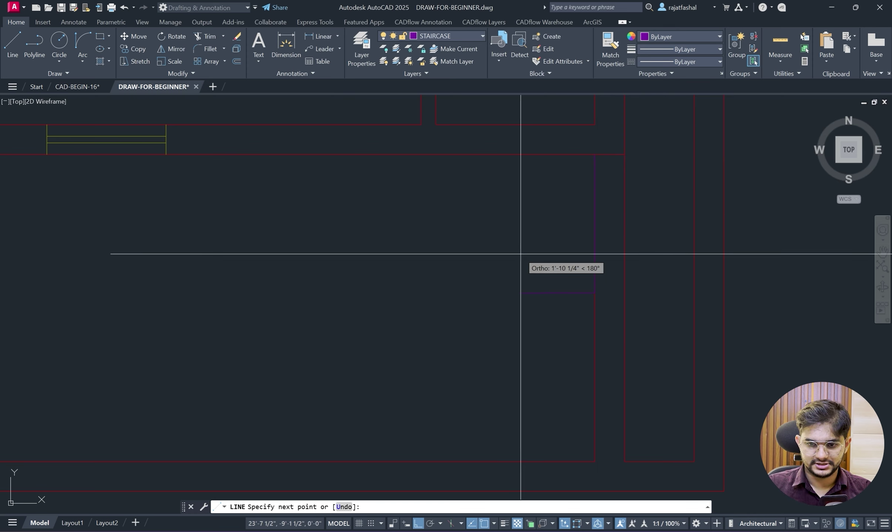
pyautogui.press('Return')
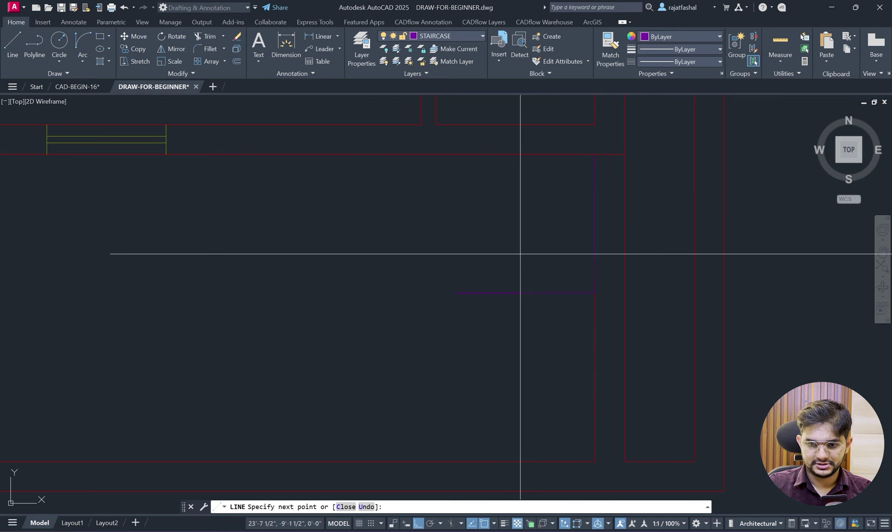
pyautogui.press('Escape')
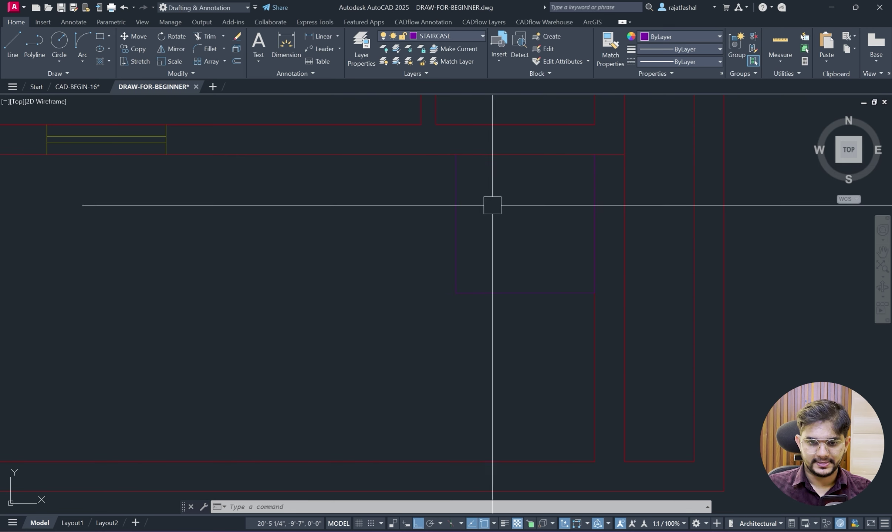
# Offset the landing's left edge repeatedly to the left at 11" spacing to create twelve tread lines for the upper flight.
pyautogui.scroll(-2, 492, 205)
pyautogui.moveTo(423, 213); pyautogui.dragTo(476, 224, button='middle')
pyautogui.write('o')
pyautogui.press('Return')
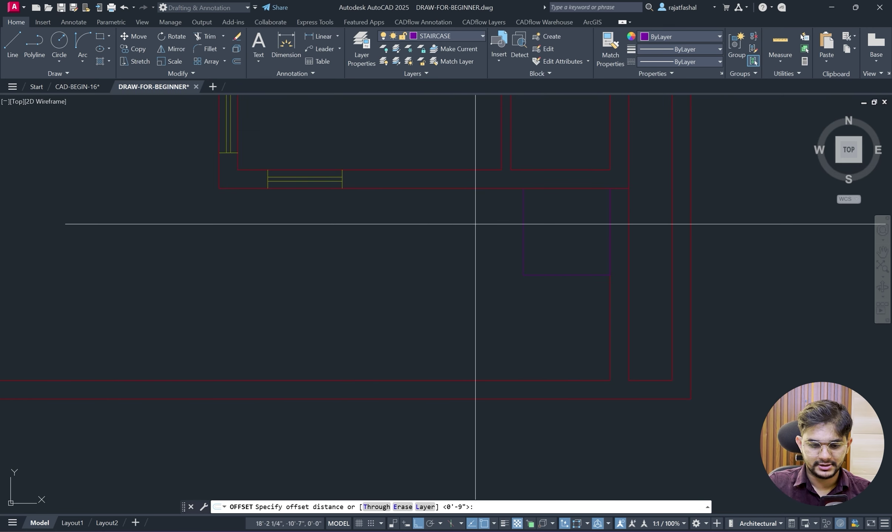
pyautogui.write('11"')
pyautogui.press('Return')
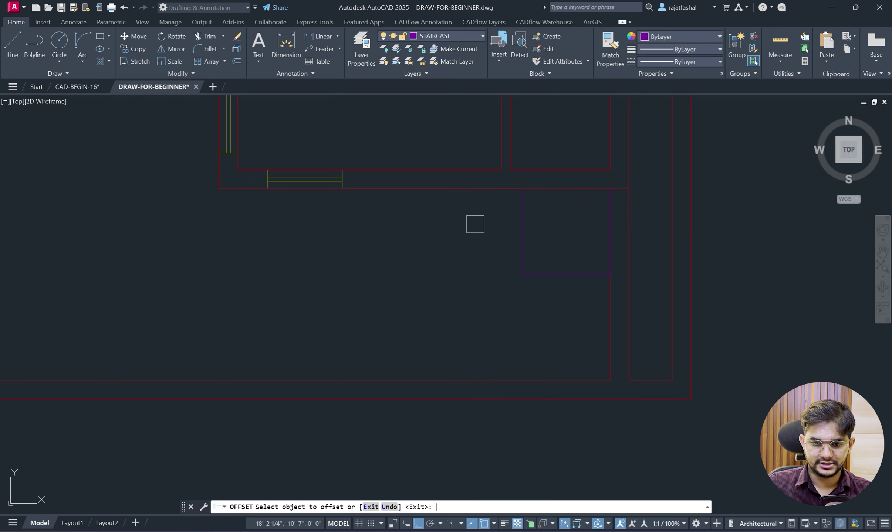
pyautogui.click(528, 222)
pyautogui.click(512, 220)
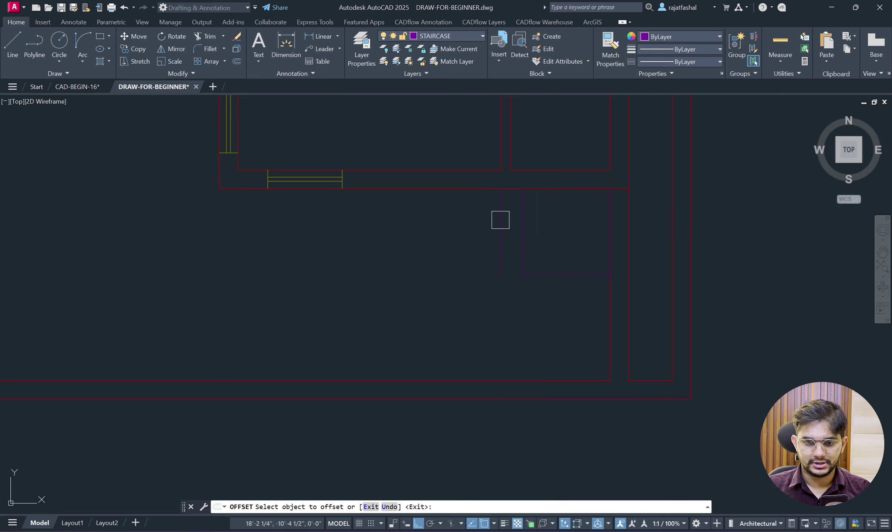
pyautogui.click(500, 218)
pyautogui.click(486, 220)
pyautogui.click(478, 222)
pyautogui.click(467, 223)
pyautogui.click(455, 224)
pyautogui.click(429, 225)
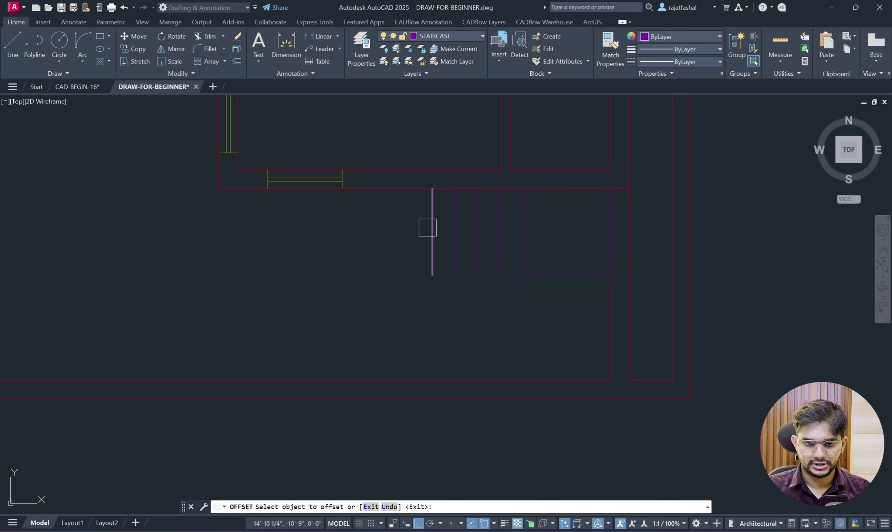
pyautogui.click(432, 226)
pyautogui.click(408, 229)
pyautogui.click(409, 230)
pyautogui.click(374, 232)
pyautogui.click(387, 231)
pyautogui.click(348, 231)
pyautogui.click(364, 225)
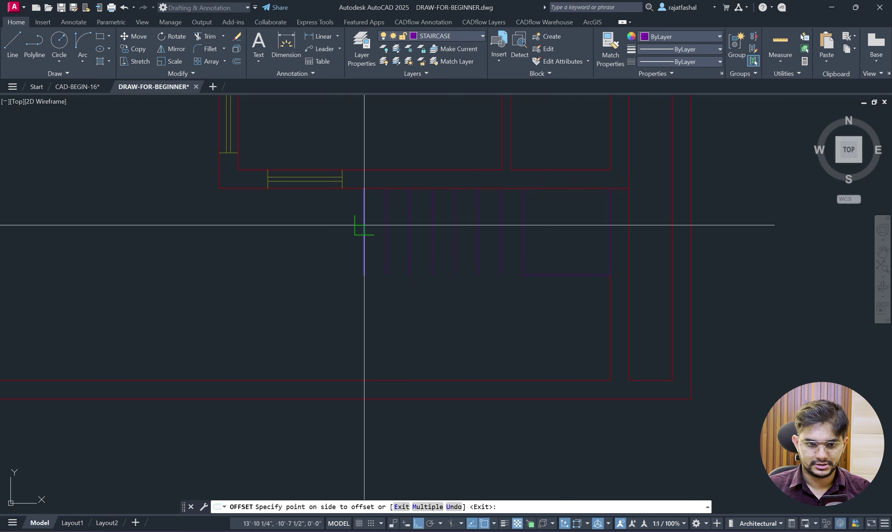
pyautogui.click(329, 225)
pyautogui.click(344, 225)
pyautogui.click(309, 225)
pyautogui.click(319, 226)
pyautogui.click(281, 227)
pyautogui.click(296, 225)
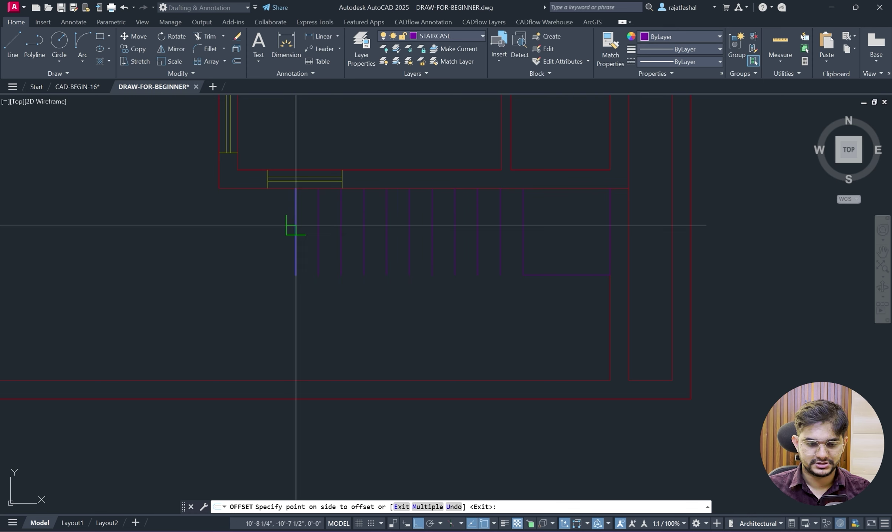
pyautogui.click(259, 226)
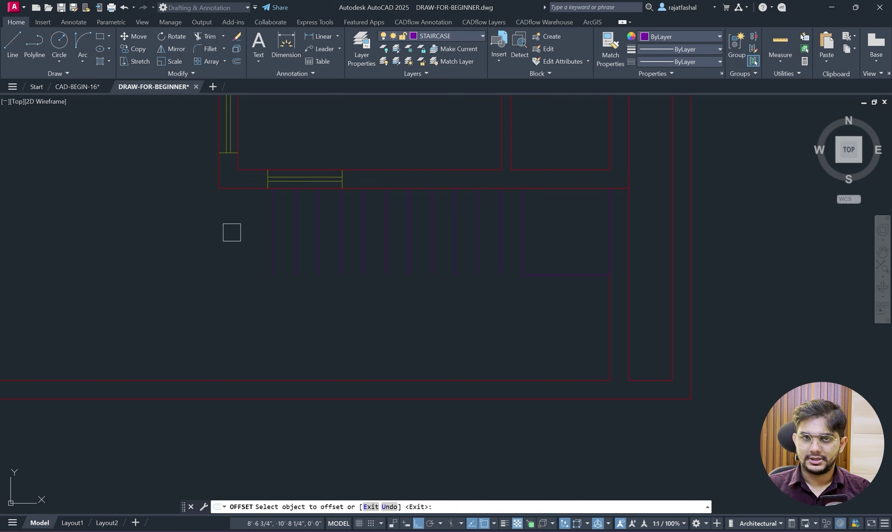
pyautogui.click(269, 230)
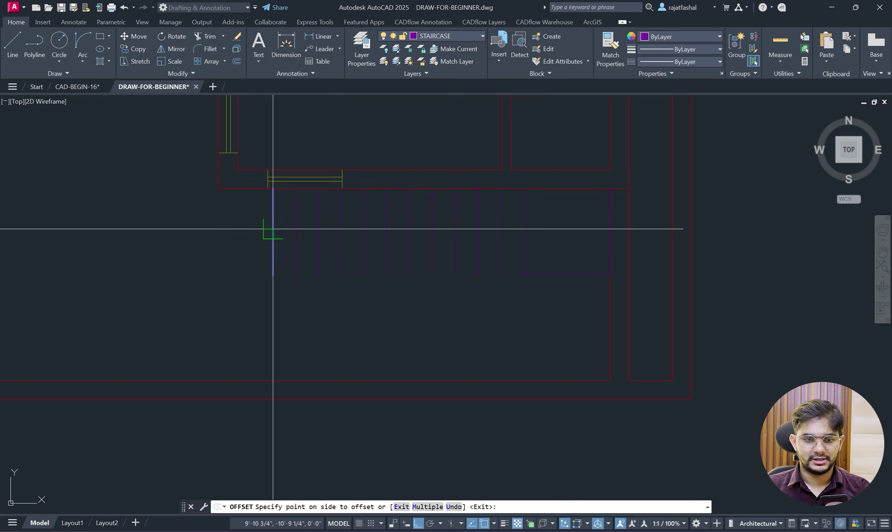
pyautogui.click(215, 229)
pyautogui.scroll(-3, 237, 241)
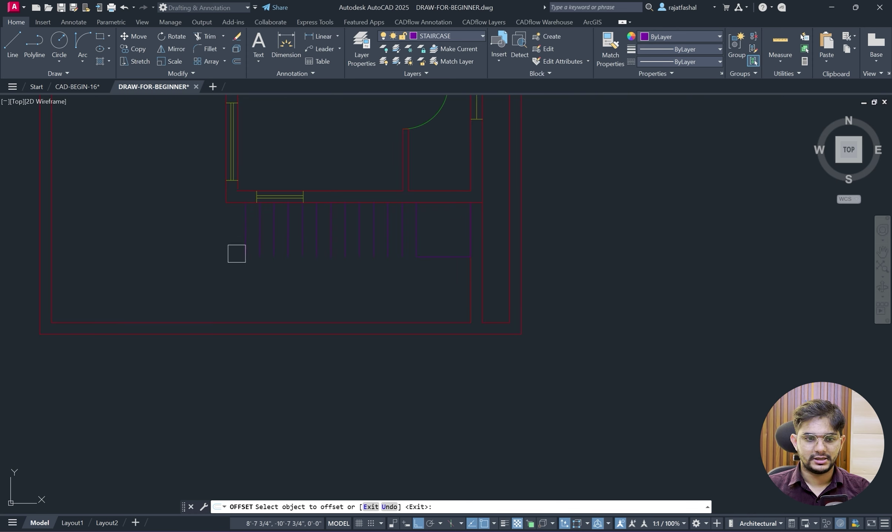
pyautogui.scroll(3, 247, 245)
pyautogui.scroll(-2, 246, 244)
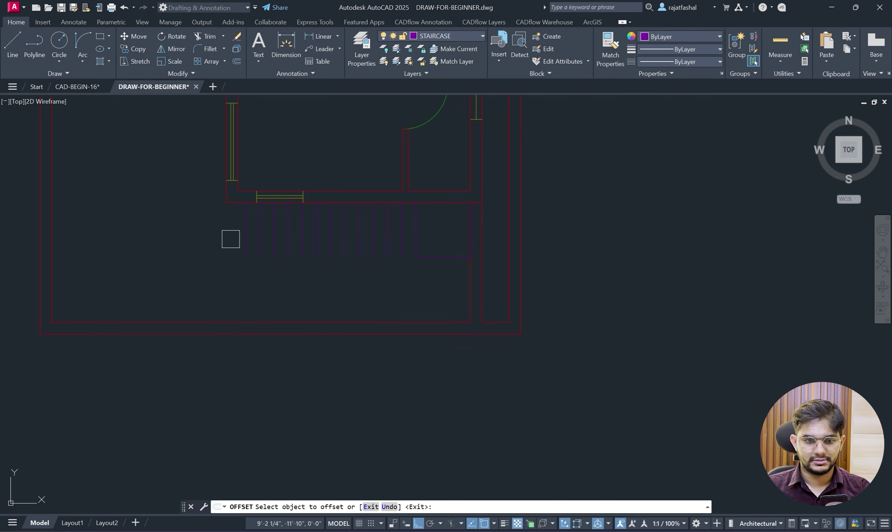
pyautogui.scroll(2, 331, 258)
pyautogui.press('Escape')
pyautogui.write('l')
pyautogui.press('Return')
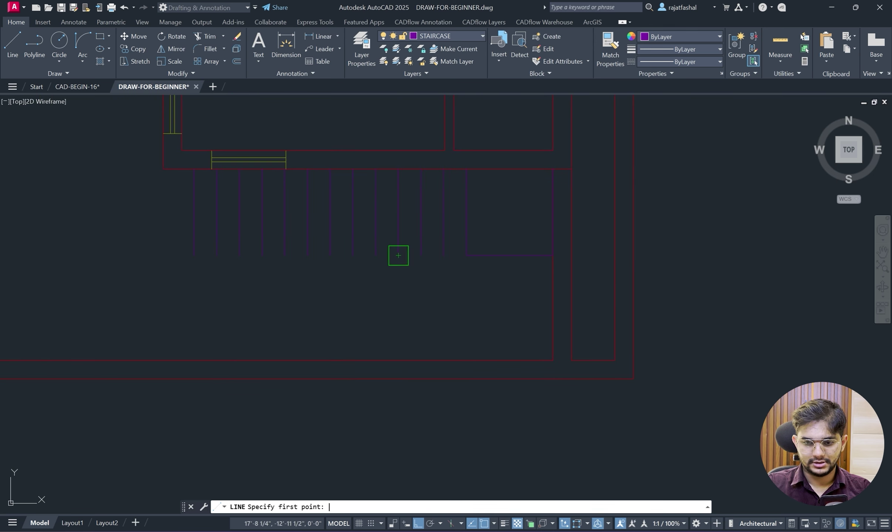
pyautogui.press('Escape')
pyautogui.click(492, 207)
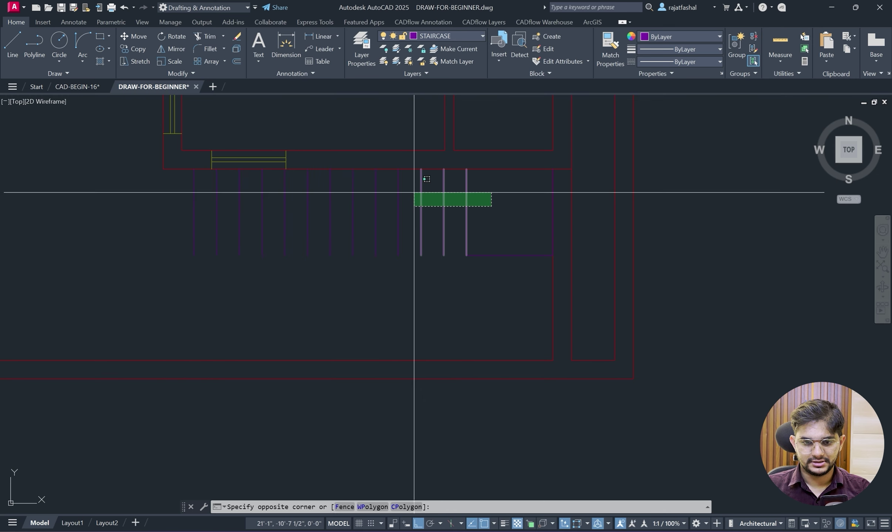
pyautogui.press('Escape')
# Draw a 3'6" vertical line upward from the front boundary wall's inner face, aligned with the landing's left edge.
pyautogui.rightClick(496, 224)
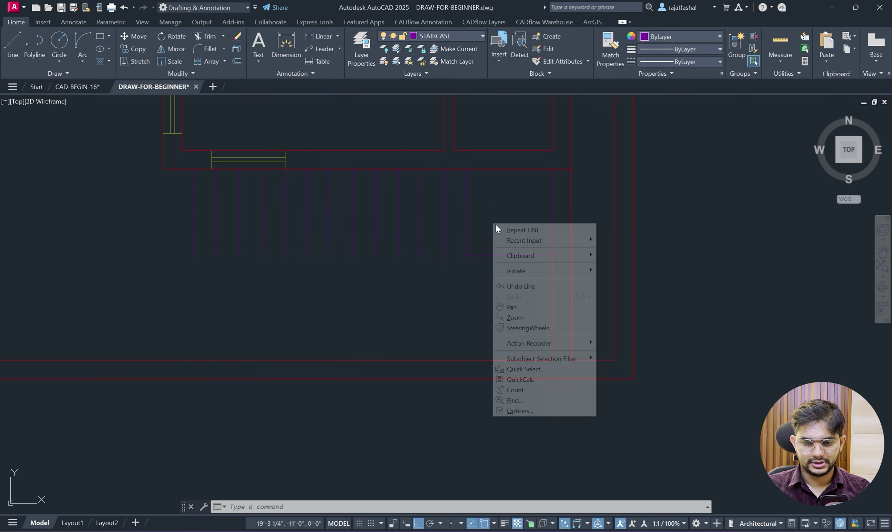
pyautogui.click(523, 230)
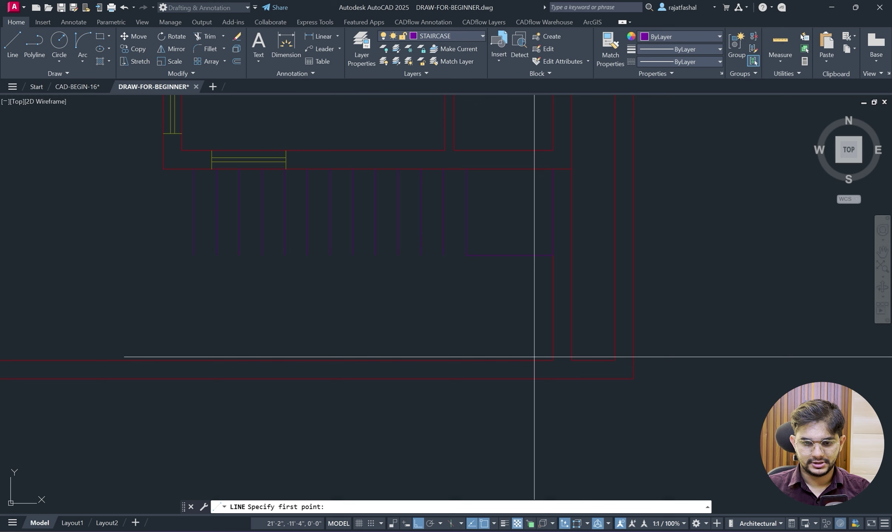
pyautogui.click(466, 404)
pyautogui.write("3'6")
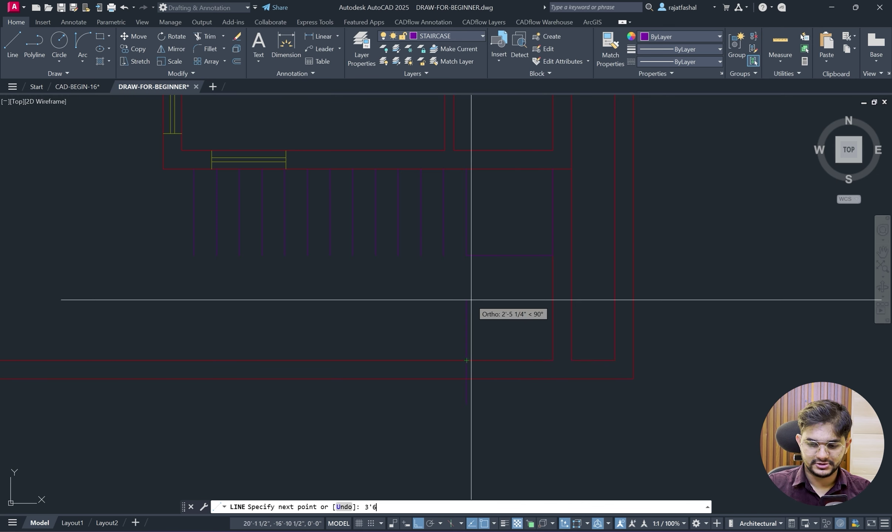
pyautogui.write('"')
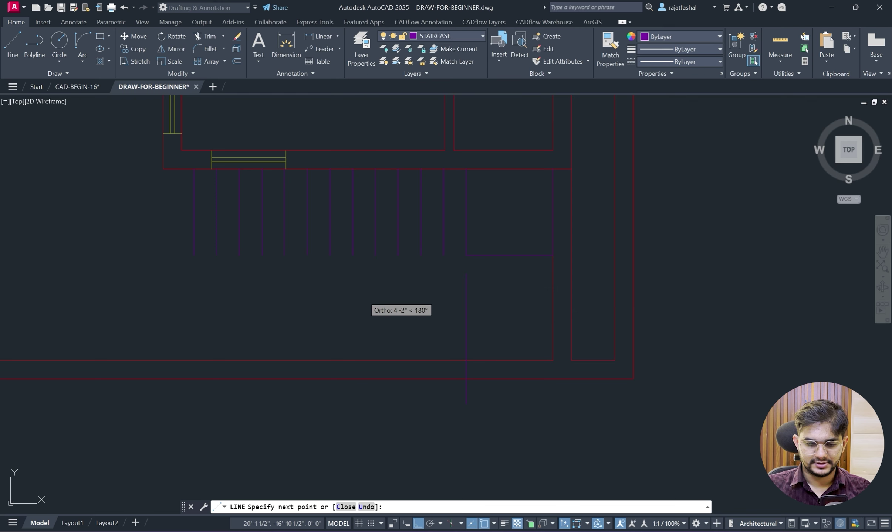
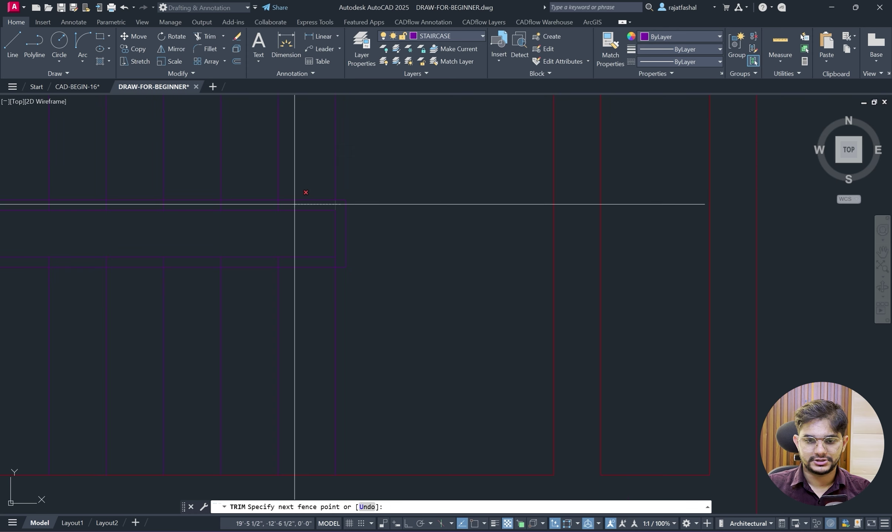
# Trim the tread line ends between the double railing lines of the upper and lower flights using fence selections.
pyautogui.moveTo(335, 206); pyautogui.dragTo(805, 206, button='middle')
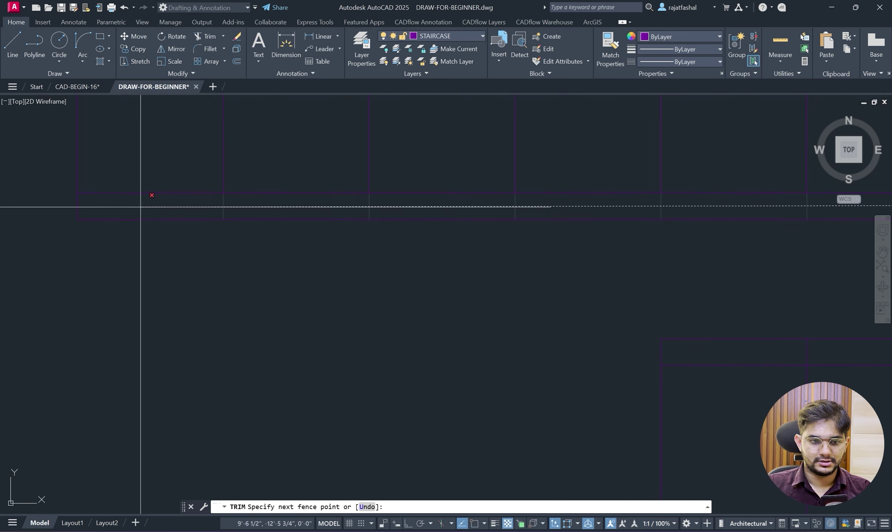
pyautogui.press('Return')
pyautogui.scroll(4, 159, 207)
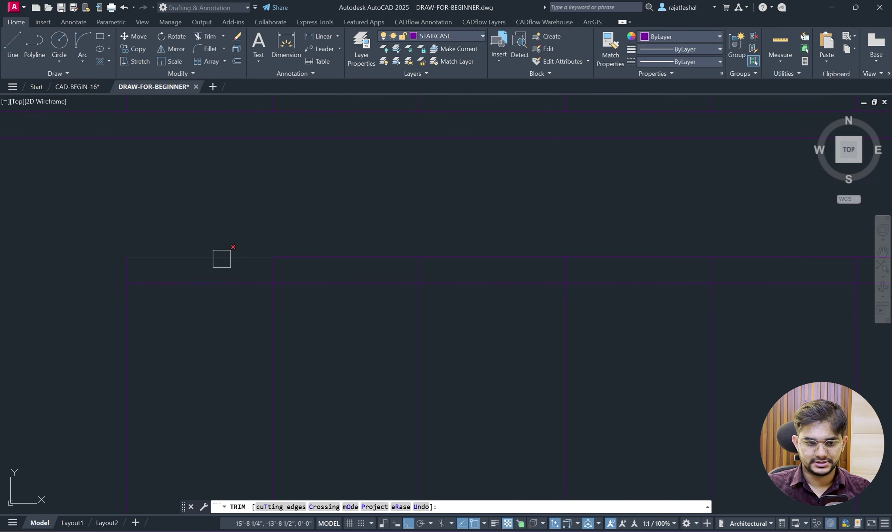
pyautogui.click(220, 268)
pyautogui.scroll(-5, 464, 259)
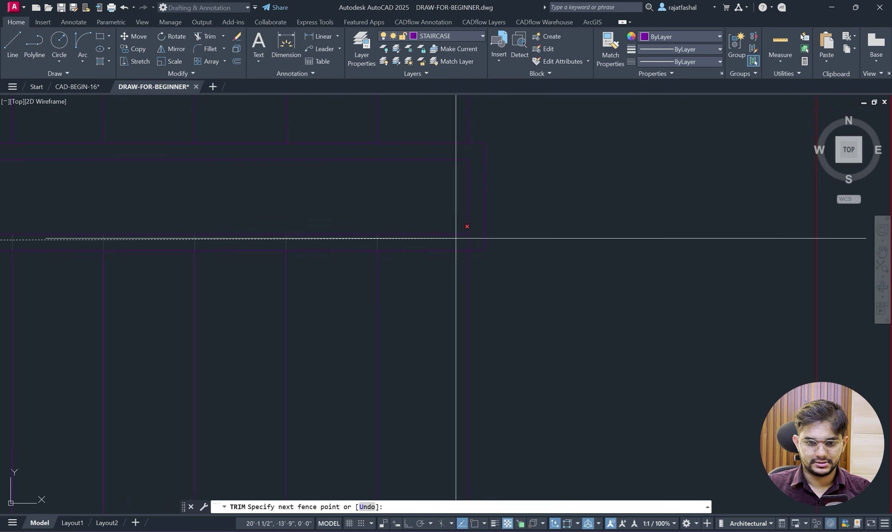
pyautogui.scroll(4, 492, 242)
pyautogui.press('Return')
pyautogui.scroll(-5, 597, 195)
pyautogui.press('Escape')
pyautogui.scroll(4, 629, 223)
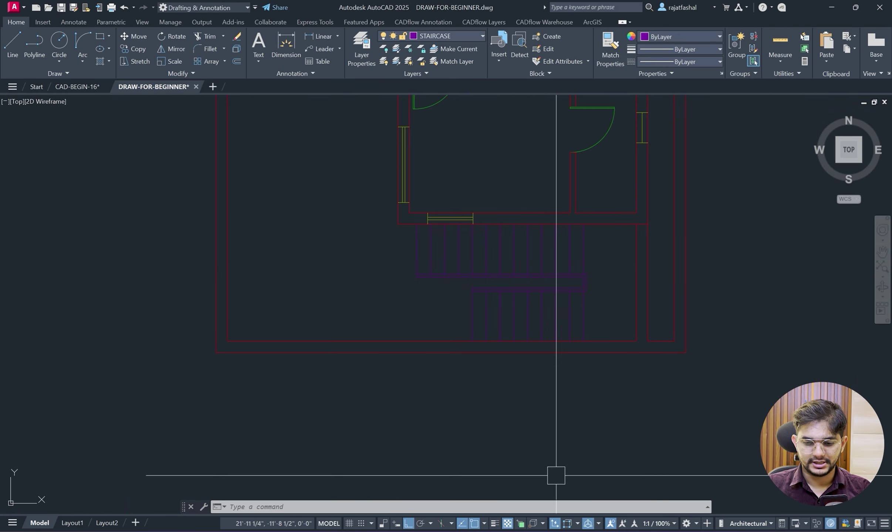
# Check the stair arrows in CAD-BEGIN-16-Model.pdf, and draw a filled right-pointing polyline arrowhead left of the staircase, tapering by half-width to a point.
pyautogui.hotkey('alt', 'Tab')
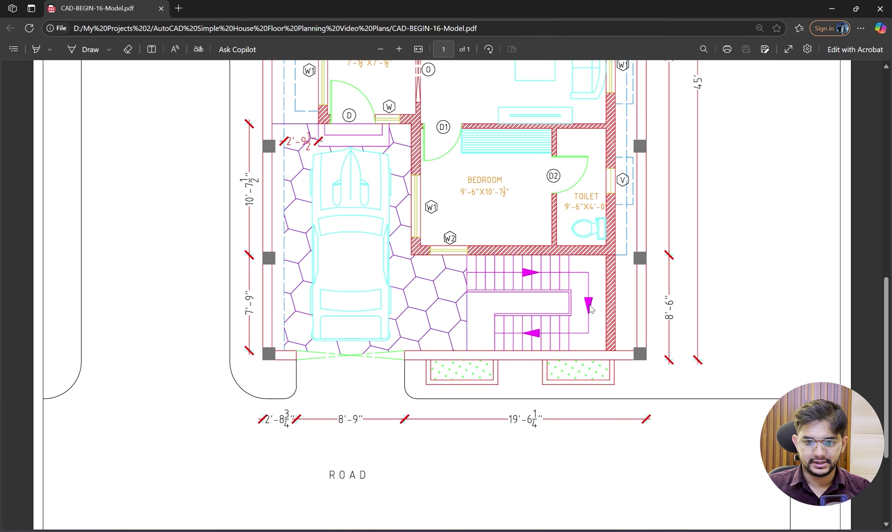
pyautogui.click(838, 4)
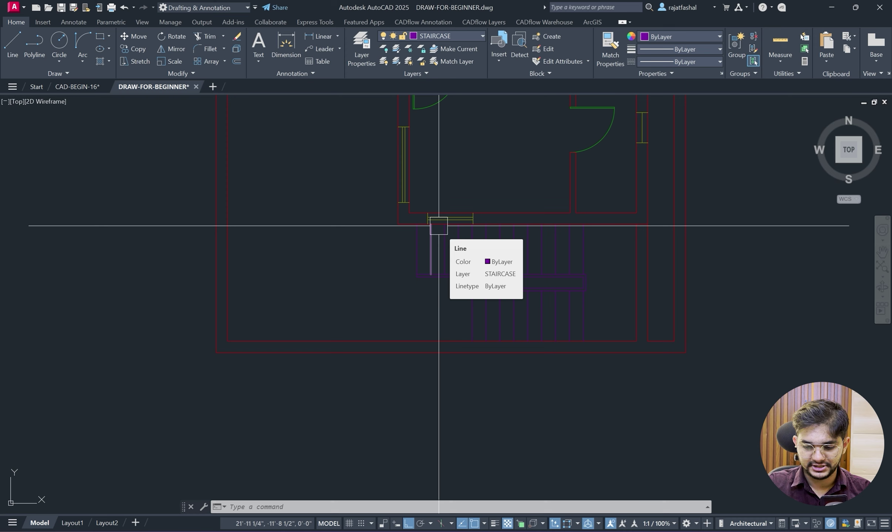
pyautogui.write('PL')
pyautogui.press('Return')
pyautogui.moveTo(415, 307); pyautogui.dragTo(328, 279, button='middle')
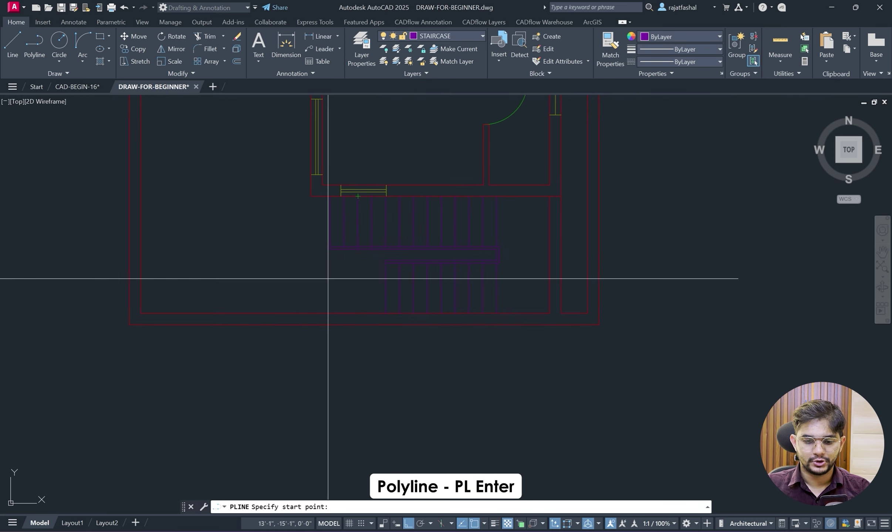
pyautogui.scroll(2, 219, 286)
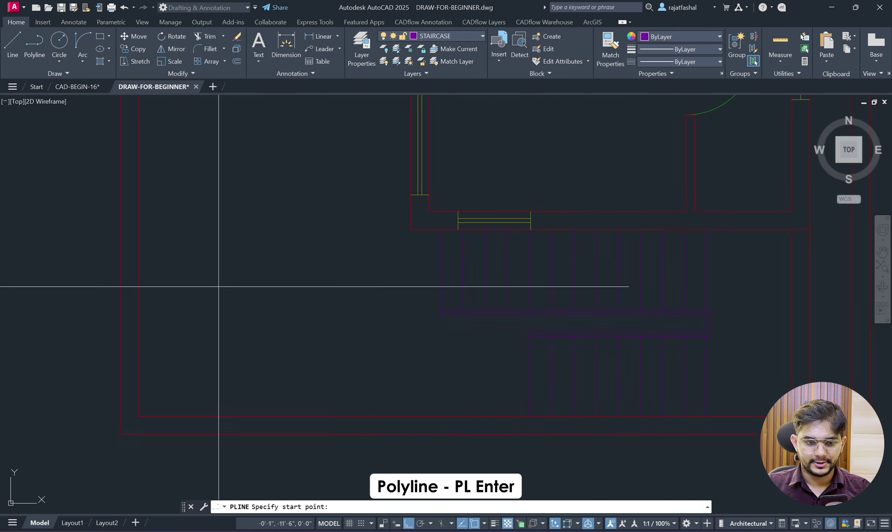
pyautogui.scroll(2, 218, 287)
pyautogui.click(205, 304)
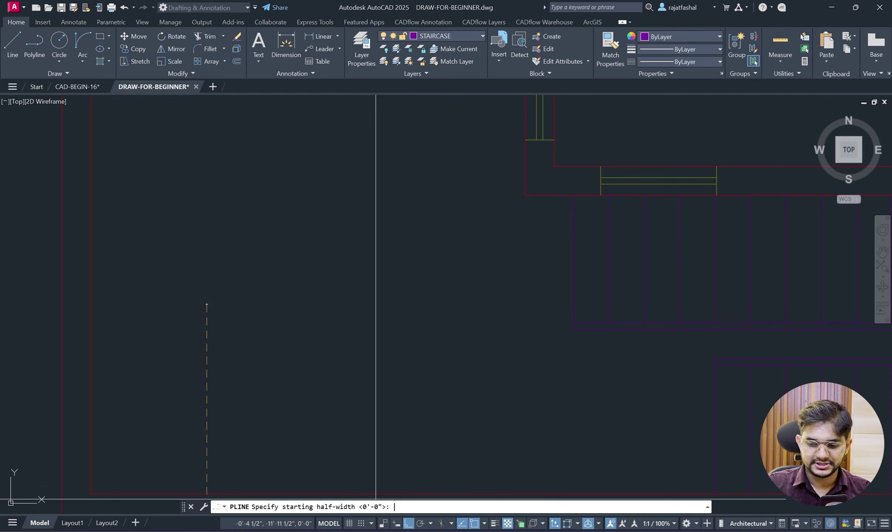
pyautogui.press('Return')
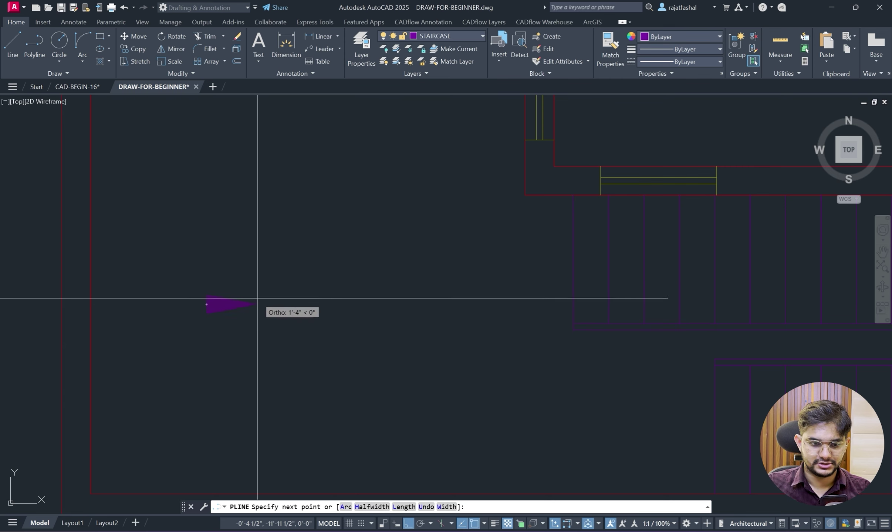
pyautogui.click(240, 303)
pyautogui.press('Return')
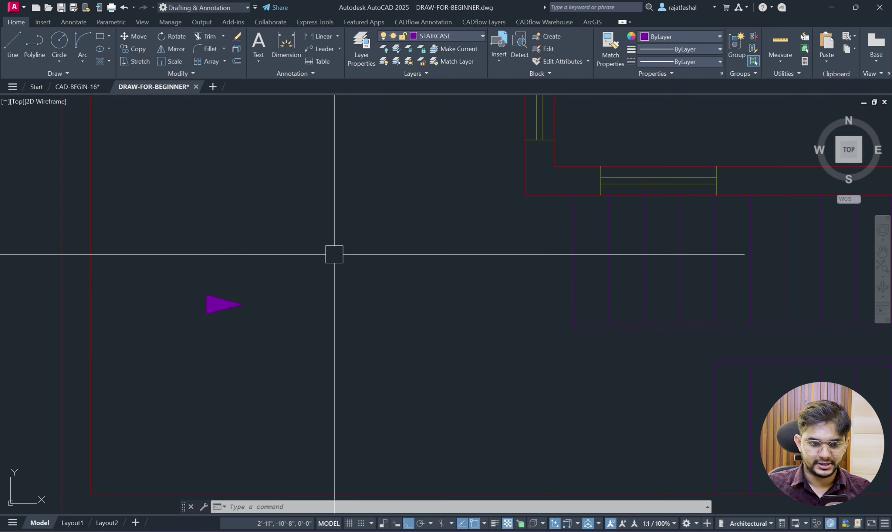
# Draw the stair direction path from the upper flight's leftmost tread midpoint, across and down the landing, to the lower flight's leftmost tread.
pyautogui.write('l')
pyautogui.press('Return')
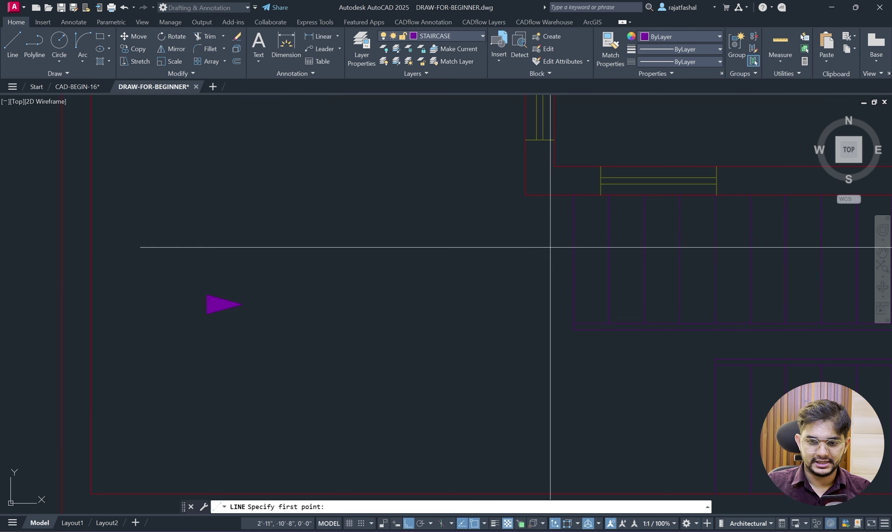
pyautogui.click(573, 263)
pyautogui.moveTo(754, 253); pyautogui.dragTo(406, 229, button='middle')
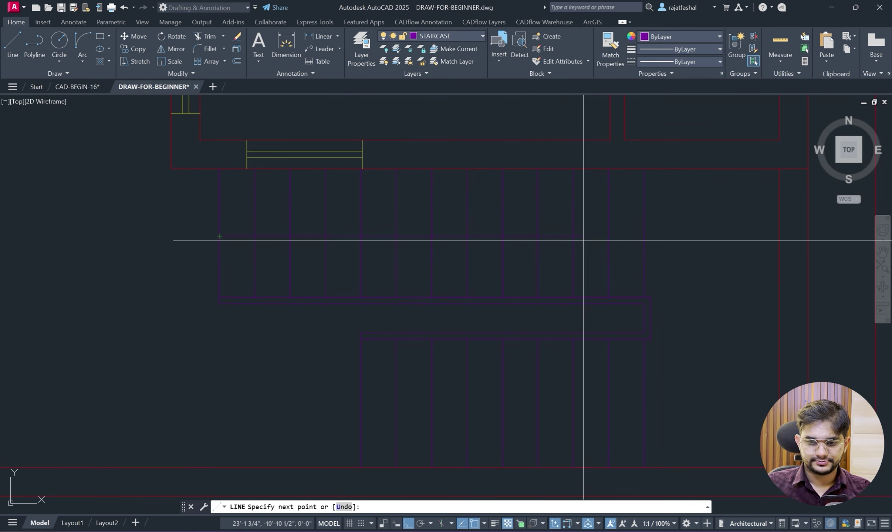
pyautogui.click(642, 240)
pyautogui.scroll(-4, 742, 240)
pyautogui.scroll(4, 742, 249)
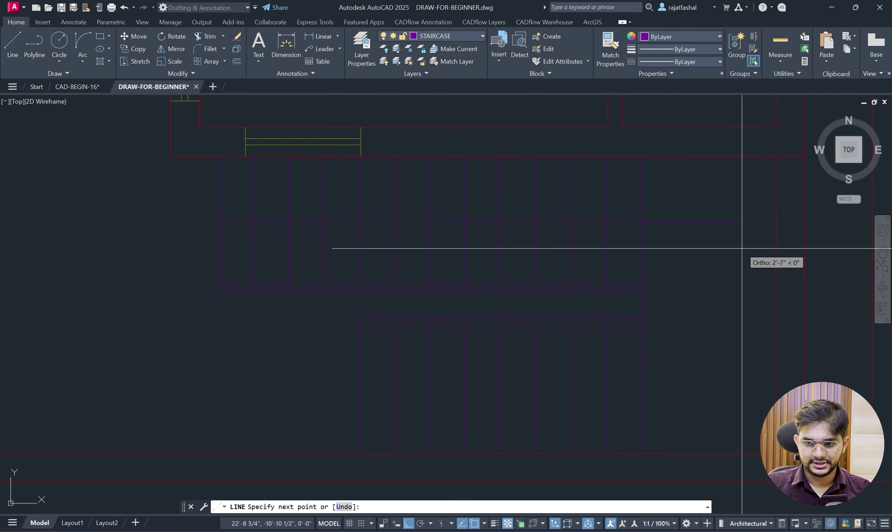
pyautogui.click(710, 223)
pyautogui.click(684, 389)
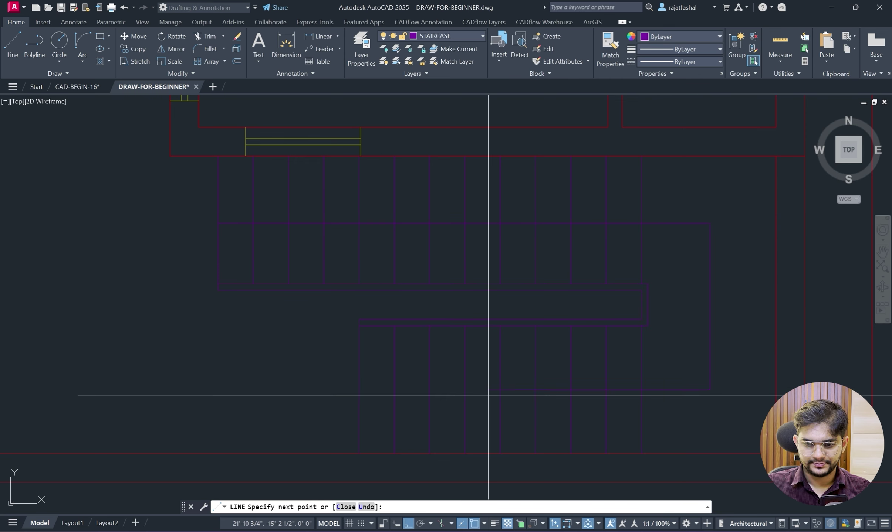
pyautogui.click(359, 389)
pyautogui.press('Return')
# Draw a horizontal helper line from the midpoint of the railing's right end across the landing to the wall.
pyautogui.write('l')
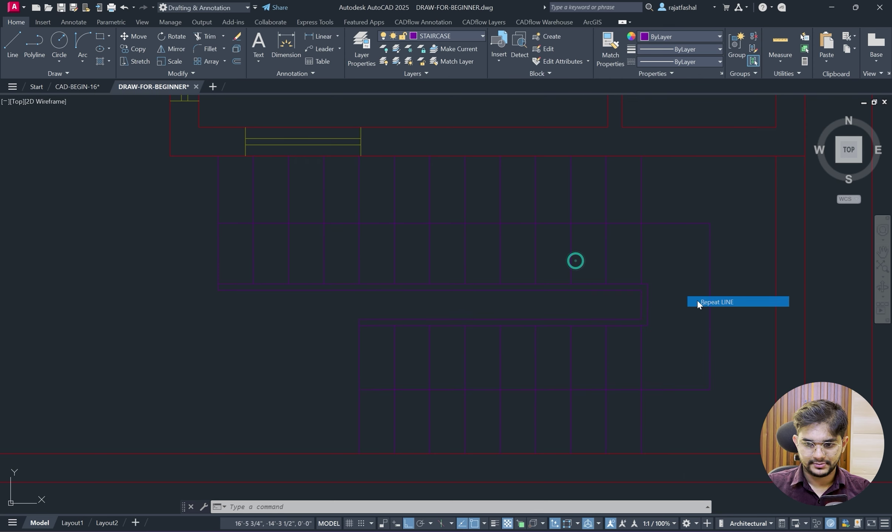
pyautogui.press('Return')
pyautogui.click(648, 305)
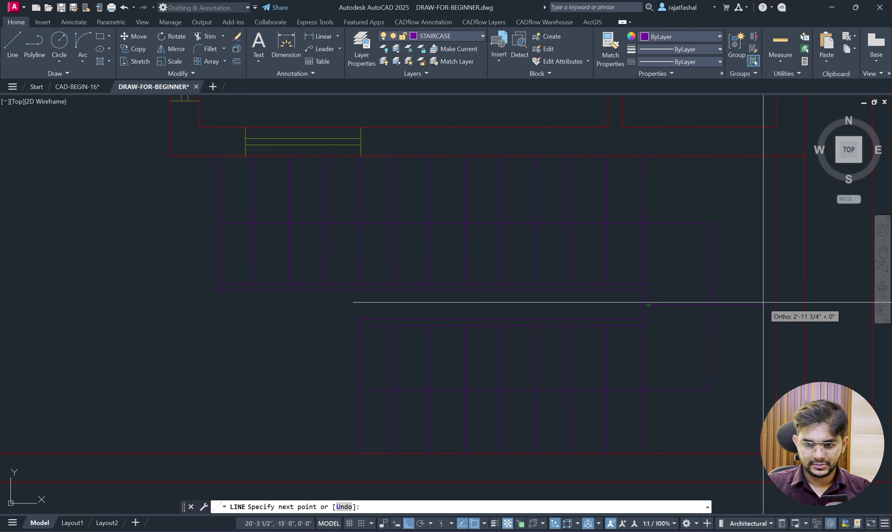
pyautogui.click(776, 305)
pyautogui.press('Return')
pyautogui.click(710, 306)
pyautogui.press('Escape')
# Shift the vertical path line by its midpoint so that it is centred on the landing's helper line.
pyautogui.scroll(2, 707, 314)
pyautogui.click(711, 296)
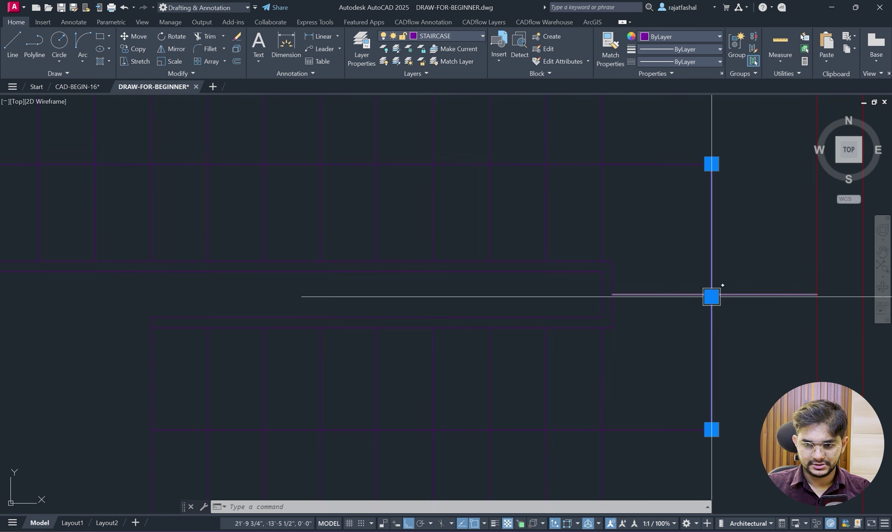
pyautogui.click(712, 294)
pyautogui.click(714, 295)
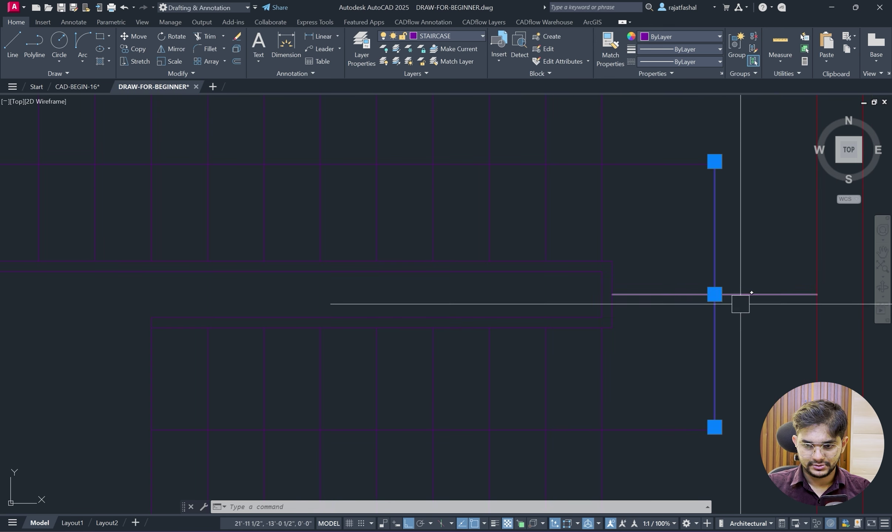
pyautogui.press('Escape')
pyautogui.click(718, 310)
pyautogui.click(714, 294)
pyautogui.click(714, 294)
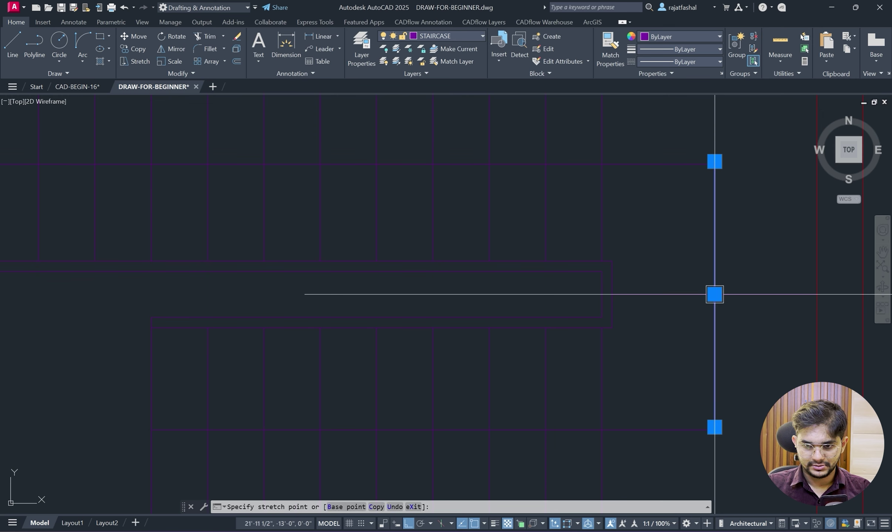
pyautogui.press('Escape')
# Stretch the upper path line's right end to the shifted vertical line, and the vertical line's lower end to the lower path line.
pyautogui.click(689, 164)
pyautogui.click(716, 163)
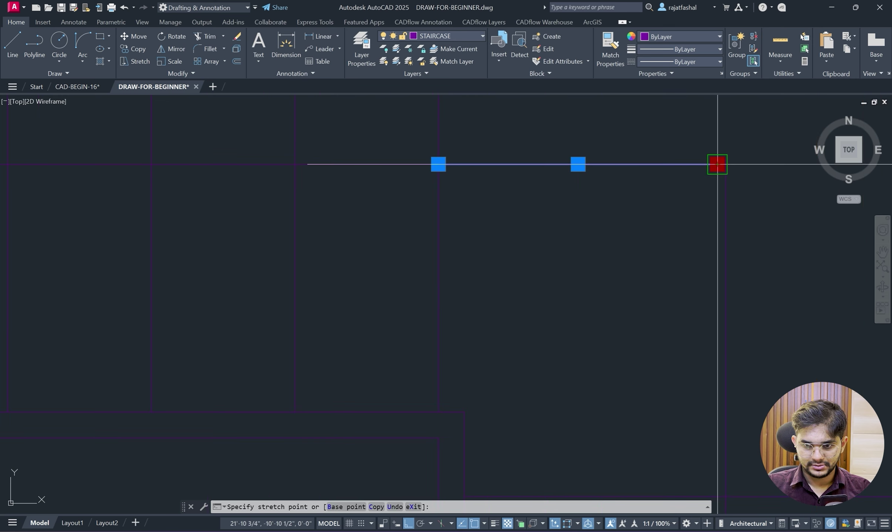
pyautogui.click(728, 163)
pyautogui.press('Escape')
pyautogui.scroll(4, 728, 163)
pyautogui.scroll(-4, 733, 206)
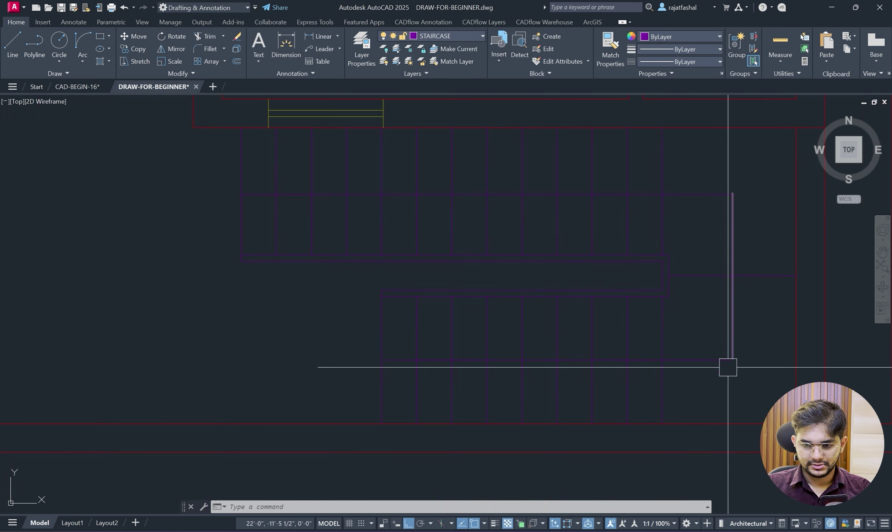
pyautogui.scroll(6, 722, 369)
pyautogui.click(751, 353)
pyautogui.click(754, 356)
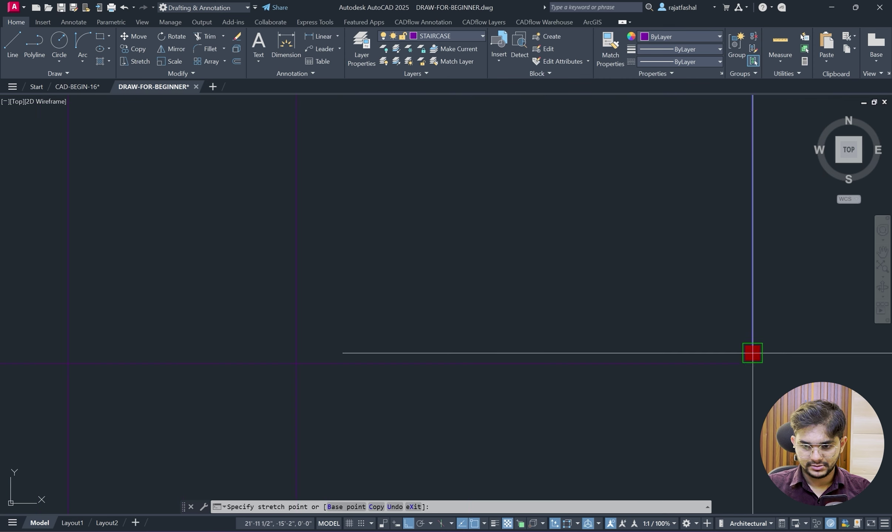
pyautogui.scroll(2, 746, 395)
pyautogui.click(753, 364)
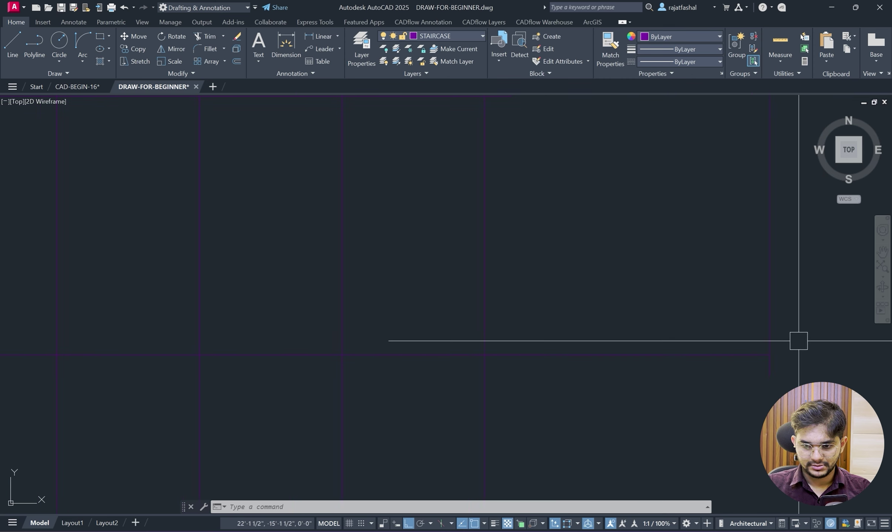
pyautogui.scroll(-3, 591, 329)
pyautogui.write('tr')
pyautogui.press('Return')
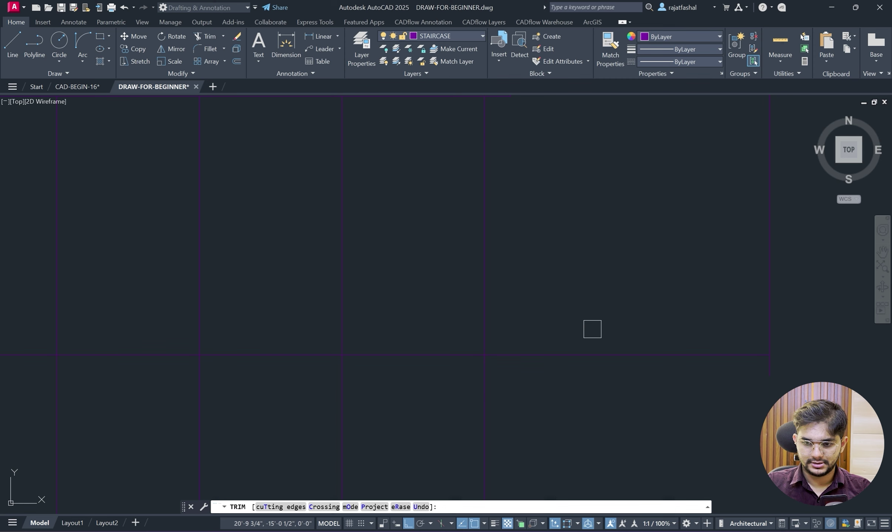
pyautogui.scroll(-4, 756, 301)
pyautogui.scroll(8, 755, 403)
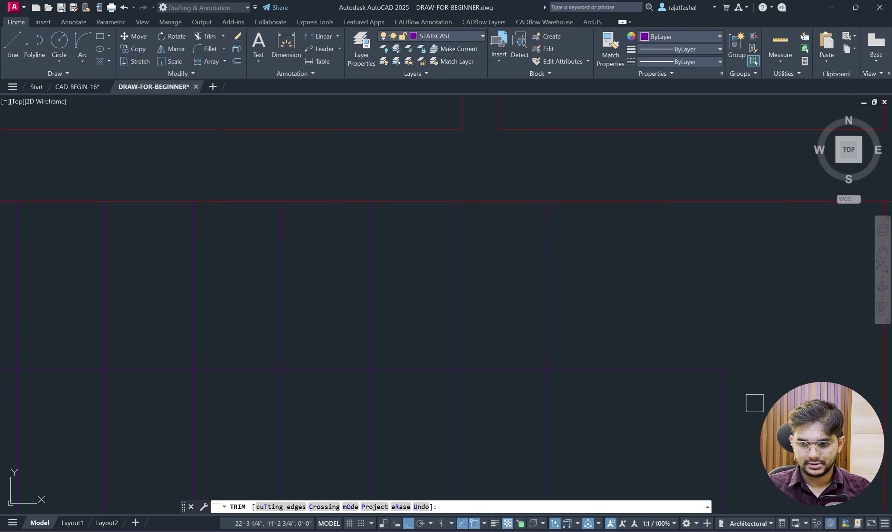
pyautogui.press('Escape')
pyautogui.scroll(-3, 705, 379)
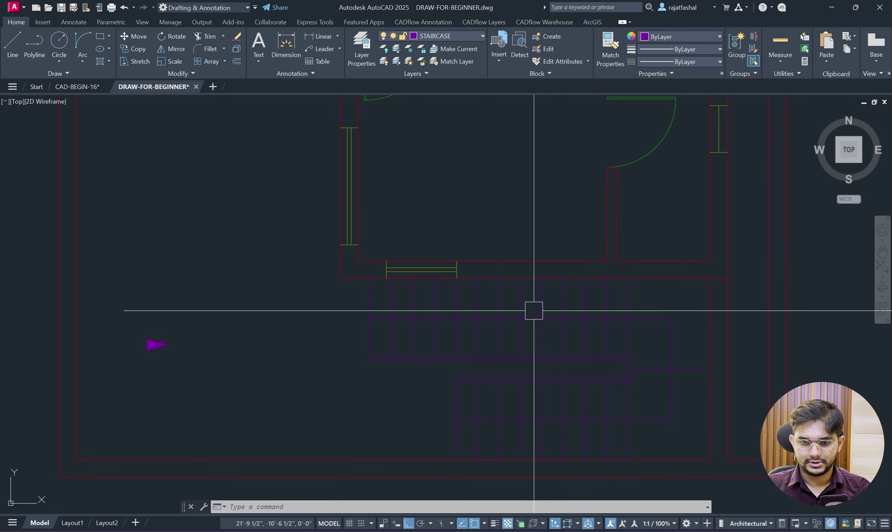
# Move the arrowhead by its tip onto the upper flight's path line, at a tread line near the middle of the flight.
pyautogui.moveTo(199, 372); pyautogui.dragTo(131, 314)
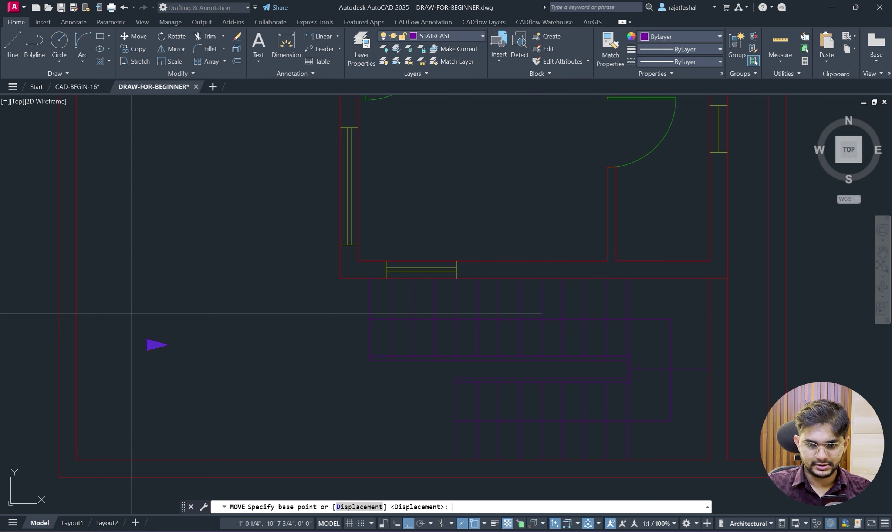
pyautogui.click(168, 345)
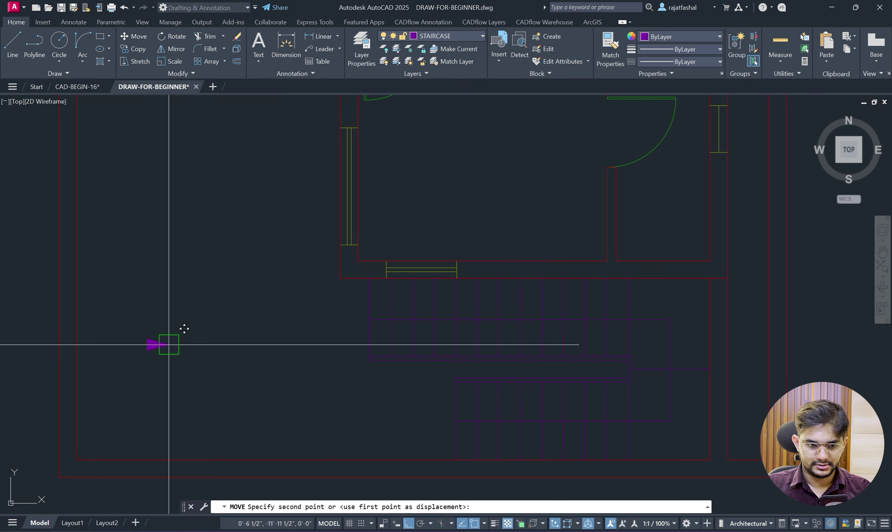
pyautogui.click(520, 319)
pyautogui.scroll(2, 499, 320)
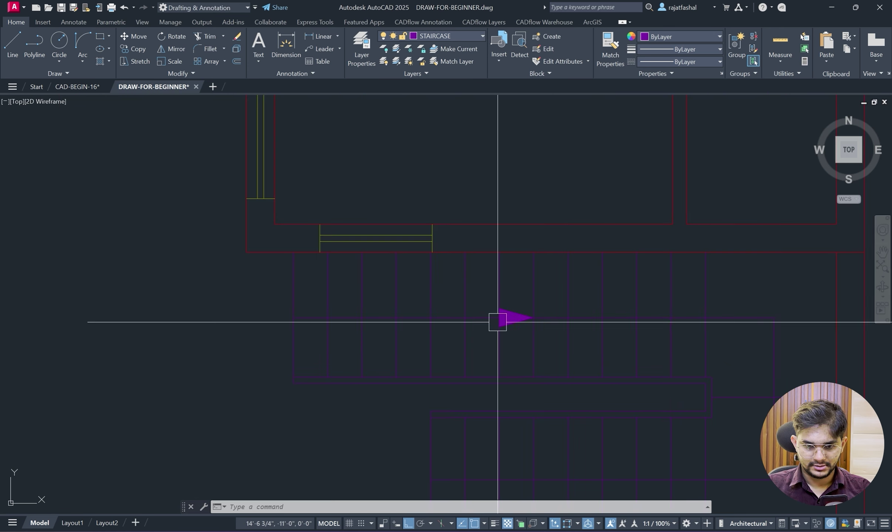
# Copy the upper flight's arrowhead to the landing, and move the copy's tip to the middle of the vertical path line.
pyautogui.click(498, 322)
pyautogui.write('co')
pyautogui.press('Return')
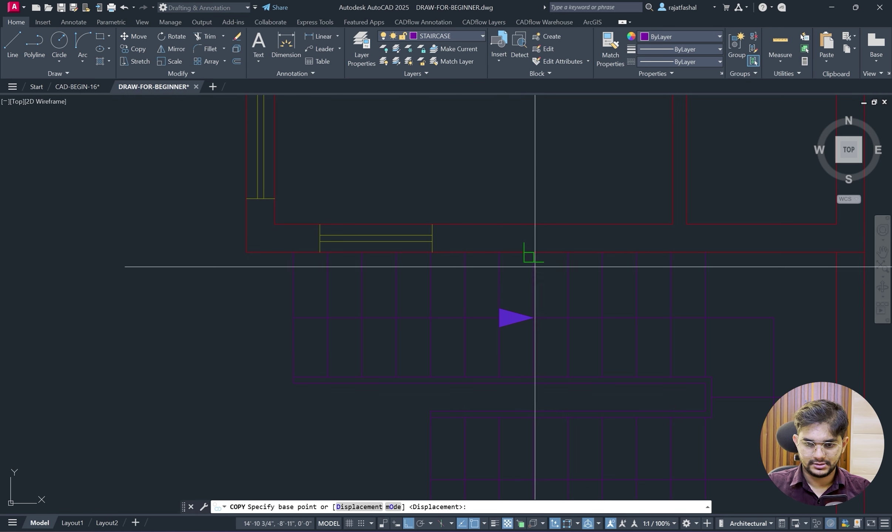
pyautogui.click(533, 313)
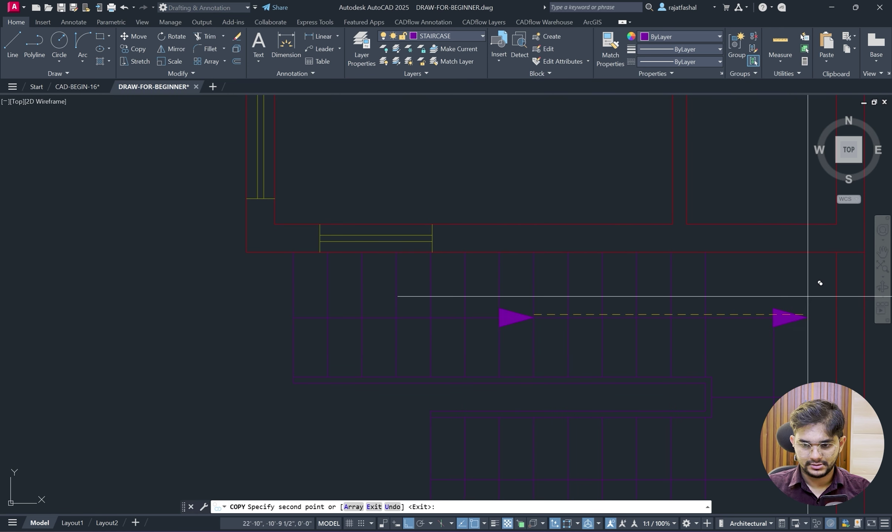
pyautogui.press('Escape')
pyautogui.click(785, 306)
pyautogui.write('m')
pyautogui.press('Return')
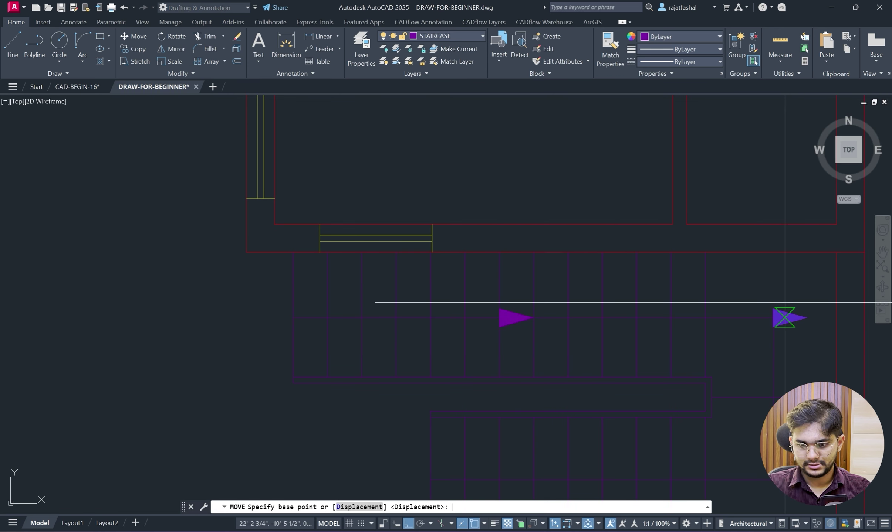
pyautogui.click(808, 318)
pyautogui.click(774, 399)
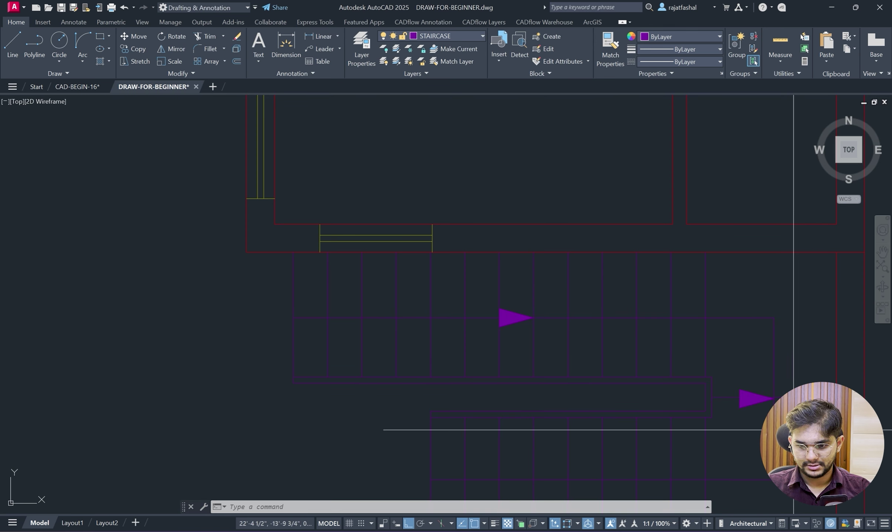
# Move the landing arrowhead by its tip exactly onto the intersection of the vertical path line and the helper line.
pyautogui.scroll(4, 752, 422)
pyautogui.click(689, 381)
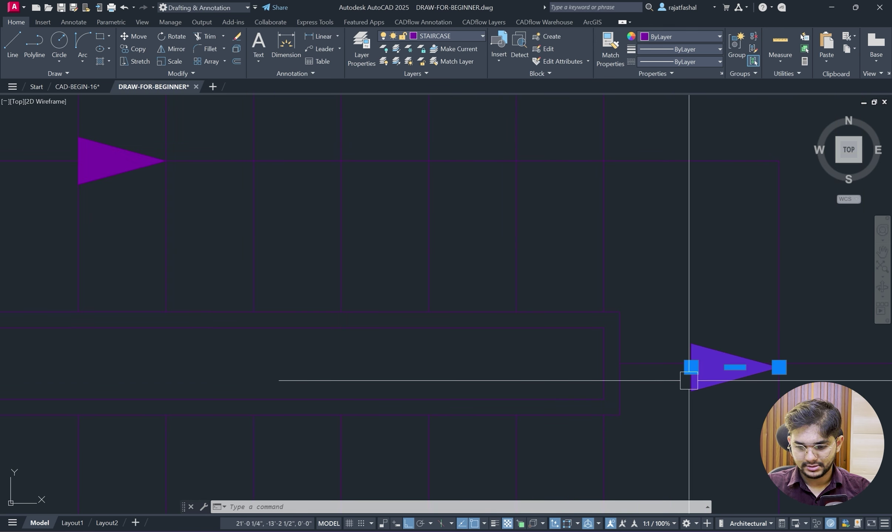
pyautogui.write('m')
pyautogui.press('Return')
pyautogui.scroll(3, 776, 366)
pyautogui.click(781, 364)
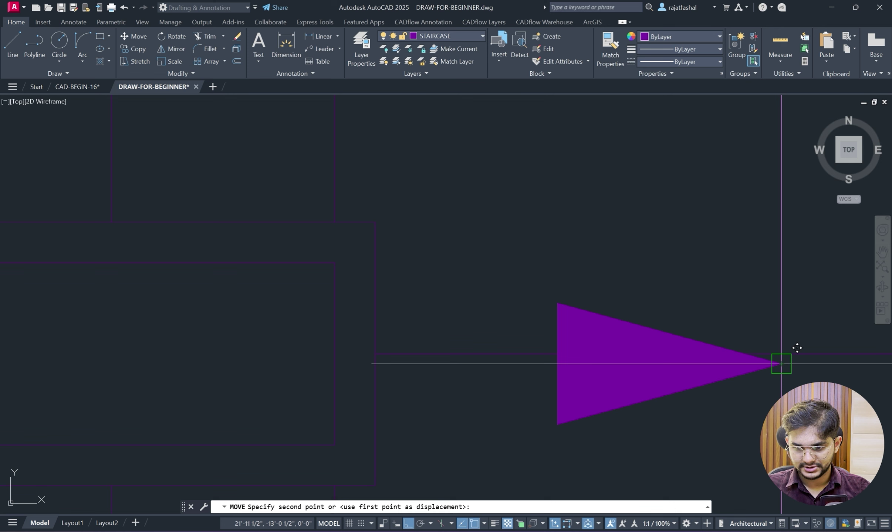
pyautogui.click(774, 349)
# Rotate the landing arrowhead 270° about its tip so that it points down along the vertical path line.
pyautogui.scroll(-6, 678, 299)
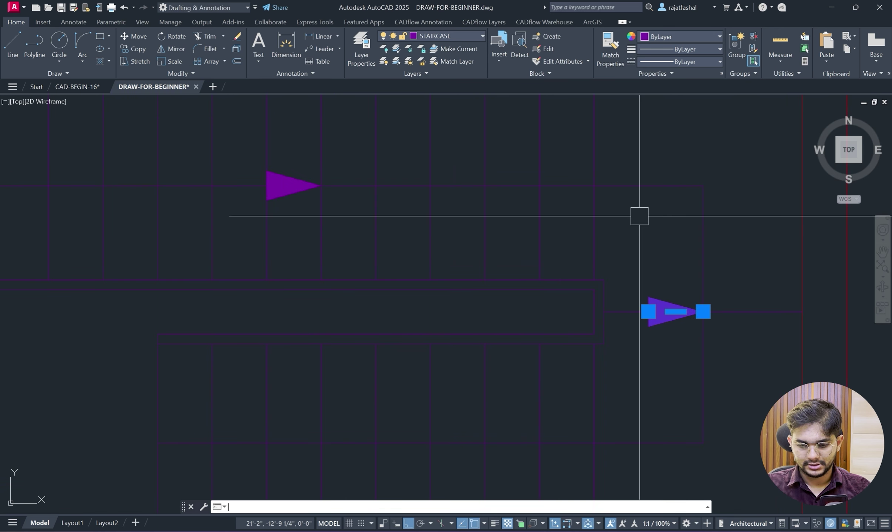
pyautogui.click(700, 311)
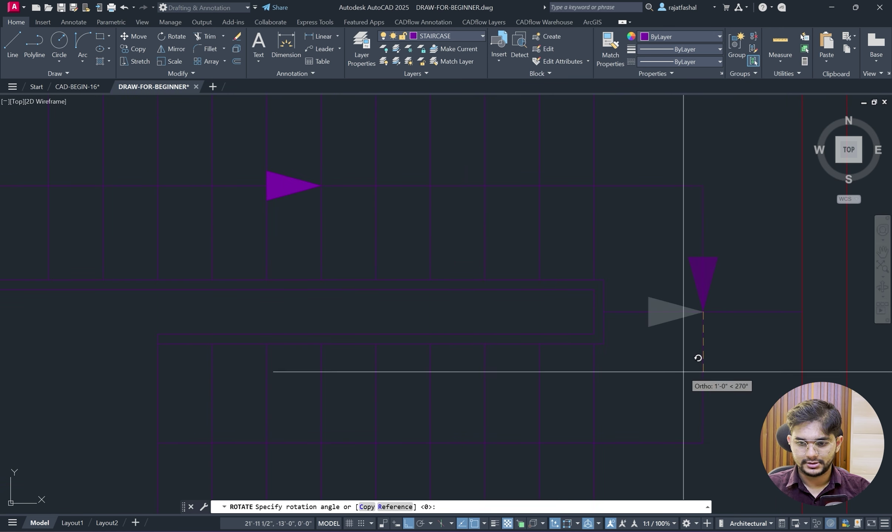
pyautogui.click(685, 369)
# Delete the horizontal helper line crossing the landing.
pyautogui.click(721, 264)
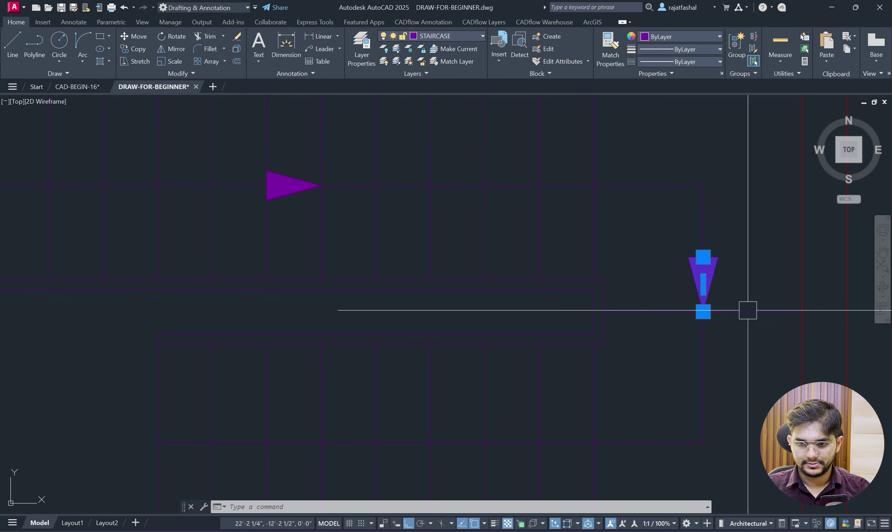
pyautogui.click(746, 312)
pyautogui.press('Escape')
pyautogui.click(753, 244)
pyautogui.click(730, 335)
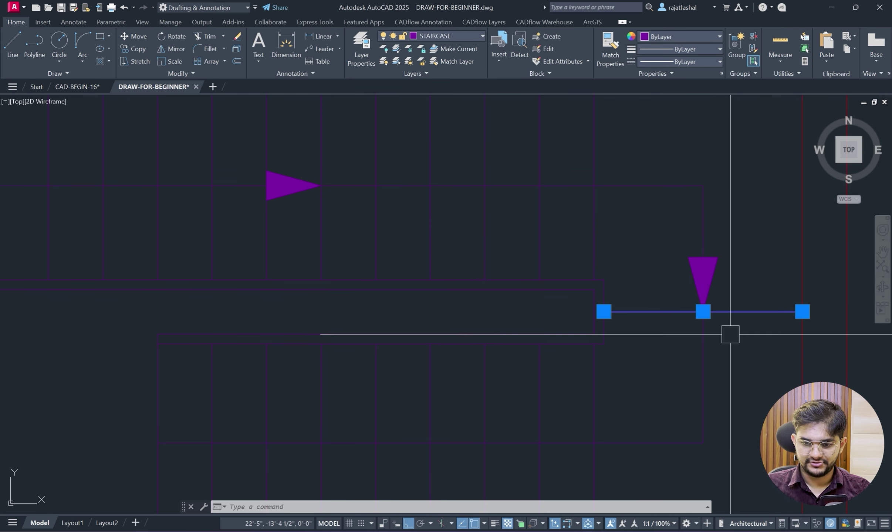
# Copy the landing arrowhead by its tip onto the lower flight's path line, at a tread line near the middle of the flight.
pyautogui.click(723, 269)
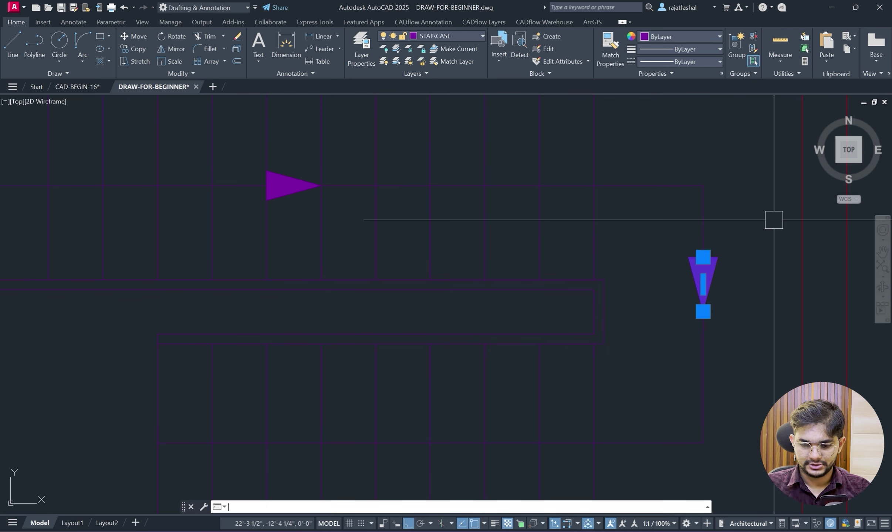
pyautogui.write('co')
pyautogui.press('Return')
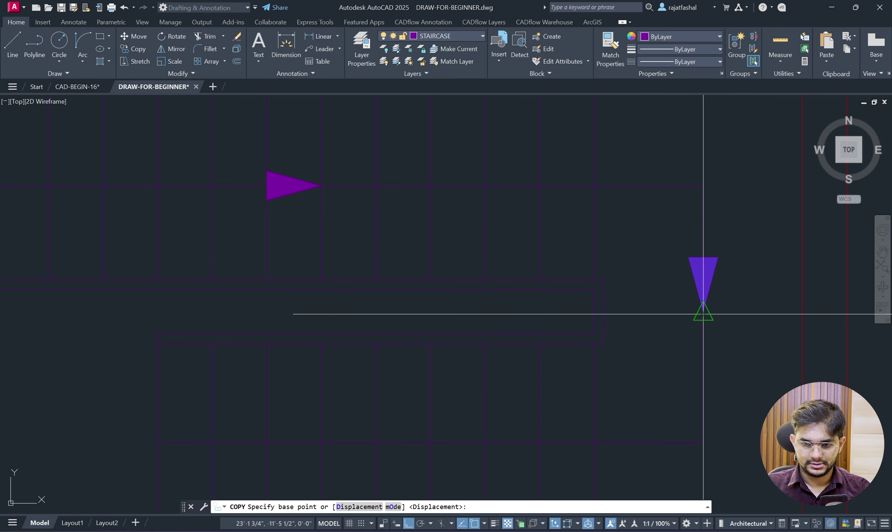
pyautogui.scroll(2, 701, 308)
pyautogui.scroll(2, 706, 316)
pyautogui.click(705, 316)
pyautogui.scroll(-8, 560, 355)
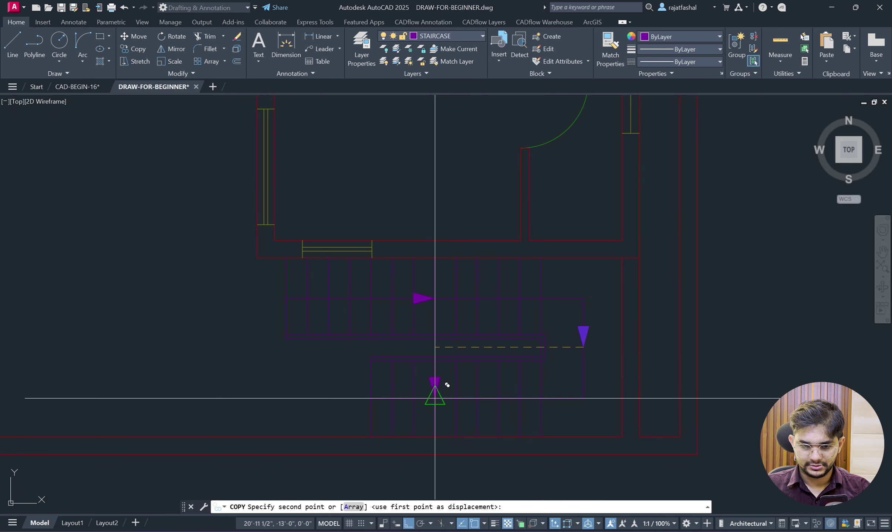
pyautogui.scroll(3, 454, 401)
pyautogui.click(454, 401)
pyautogui.press('Return')
# Rotate the lower flight's arrowhead 270° about its tip so that it points left along the path line.
pyautogui.click(463, 361)
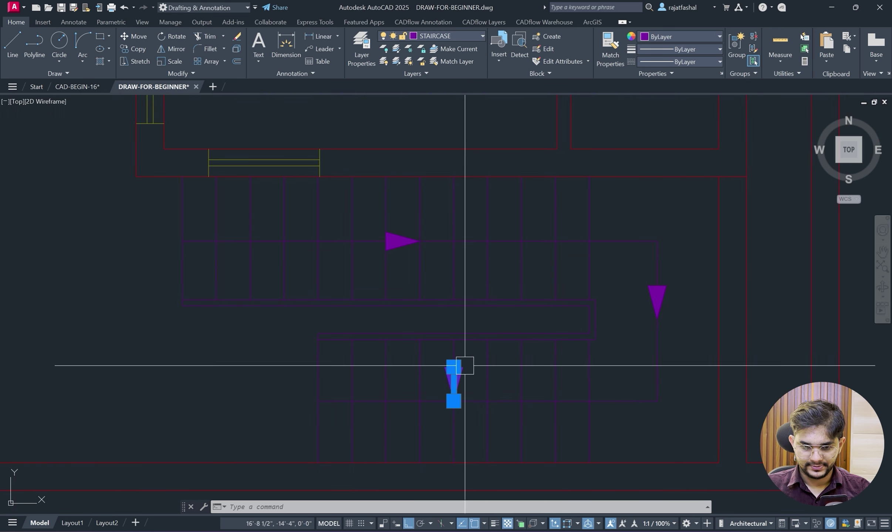
pyautogui.write('ro')
pyautogui.press('Return')
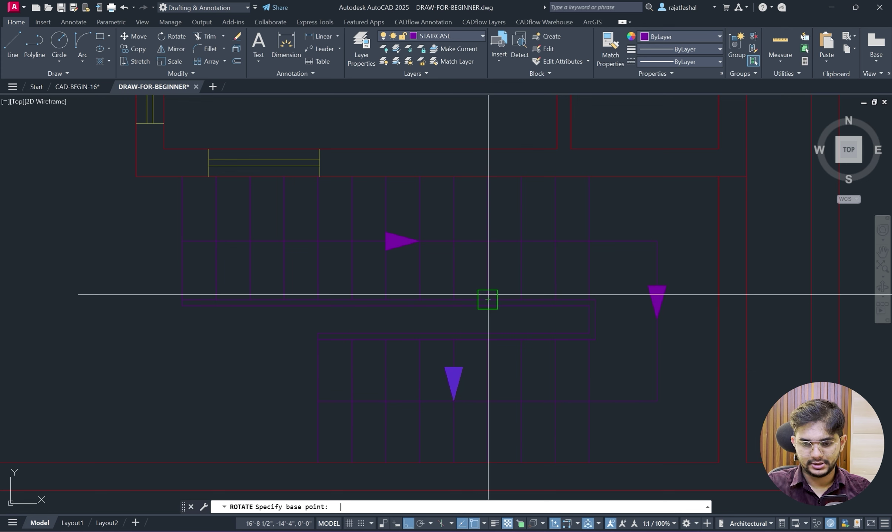
pyautogui.click(454, 401)
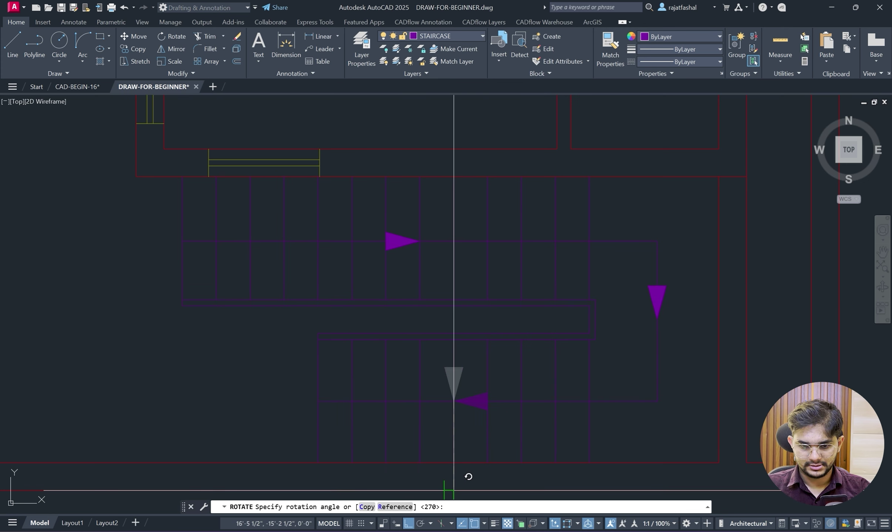
pyautogui.moveTo(460, 481); pyautogui.dragTo(471, 339, button='middle')
pyautogui.scroll(-2, 471, 339)
pyautogui.click(470, 417)
pyautogui.scroll(-2, 505, 384)
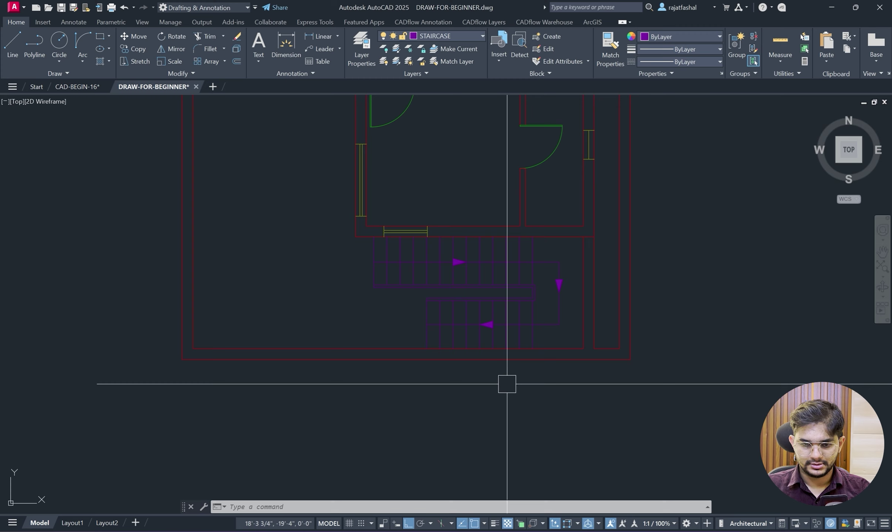
# Save the drawing with the finished staircase.
pyautogui.moveTo(507, 387); pyautogui.dragTo(511, 440, button='middle')
pyautogui.scroll(-2, 511, 440)
pyautogui.moveTo(372, 295)
pyautogui.mouseDown(button='middle')
pyautogui.moveTo(406, 341)
pyautogui.moveTo(404, 354)
pyautogui.mouseUp(button='middle')
pyautogui.scroll(-2, 403, 377)
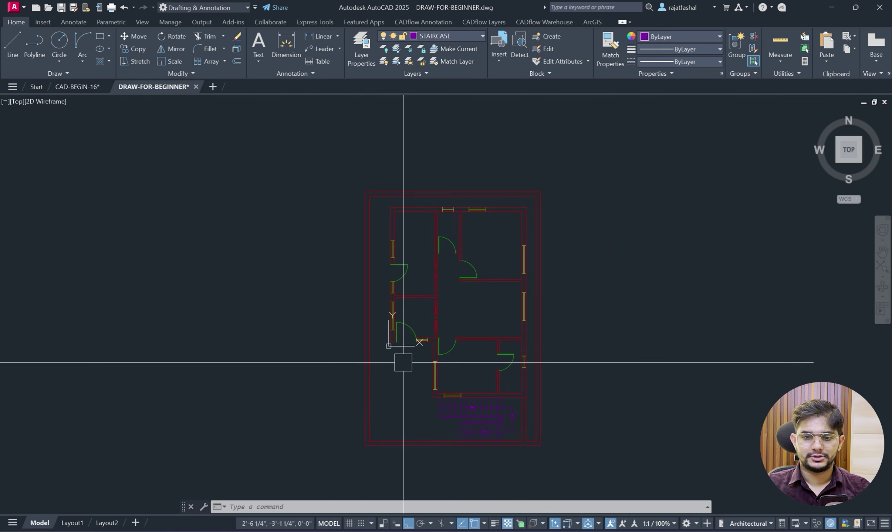
pyautogui.scroll(2, 440, 396)
pyautogui.scroll(-2, 563, 323)
pyautogui.hotkey('ctrl', 's')
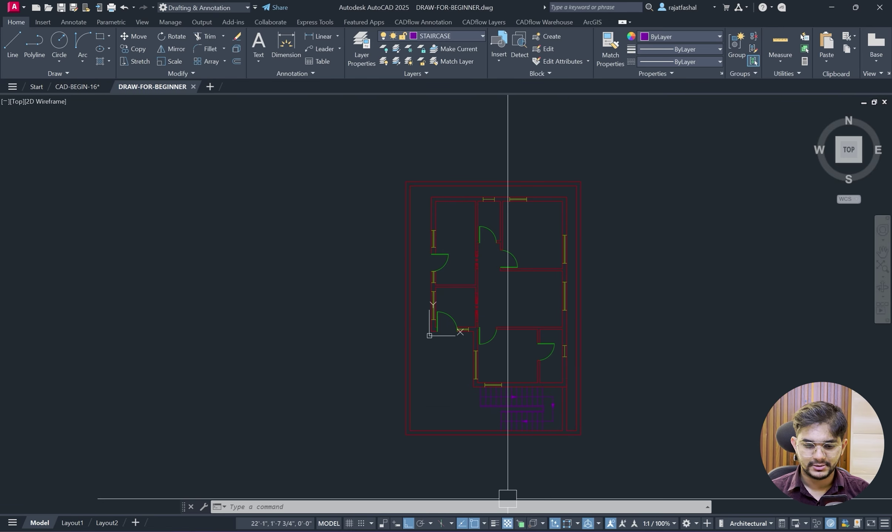
# Switch to the PDF reference, examine the dashed projection lines around the house and their offset dimensions, and return to AutoCAD.
pyautogui.click(503, 531)
pyautogui.scroll(3, 490, 310)
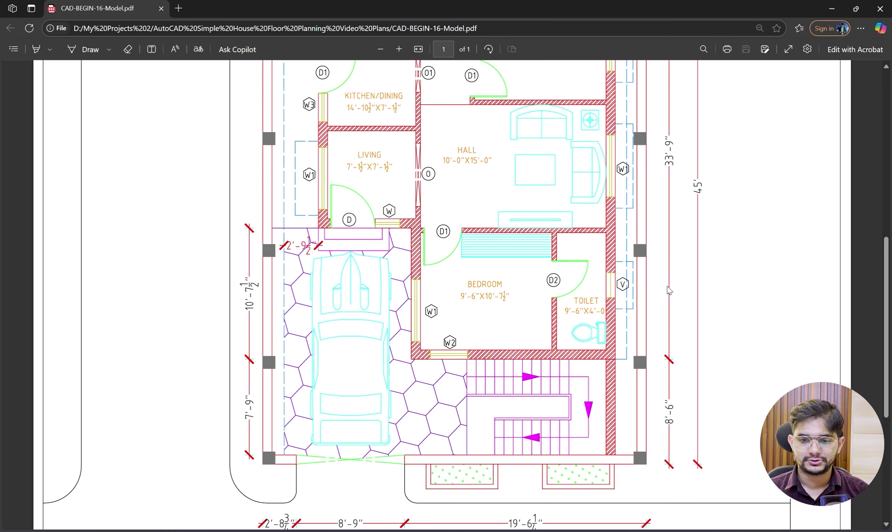
pyautogui.scroll(3, 669, 290)
pyautogui.scroll(1, 299, 253)
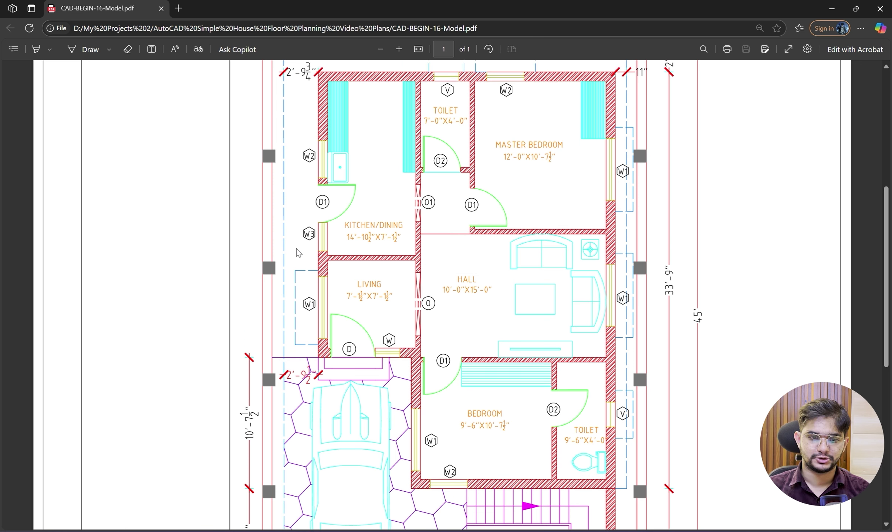
pyautogui.scroll(3, 299, 254)
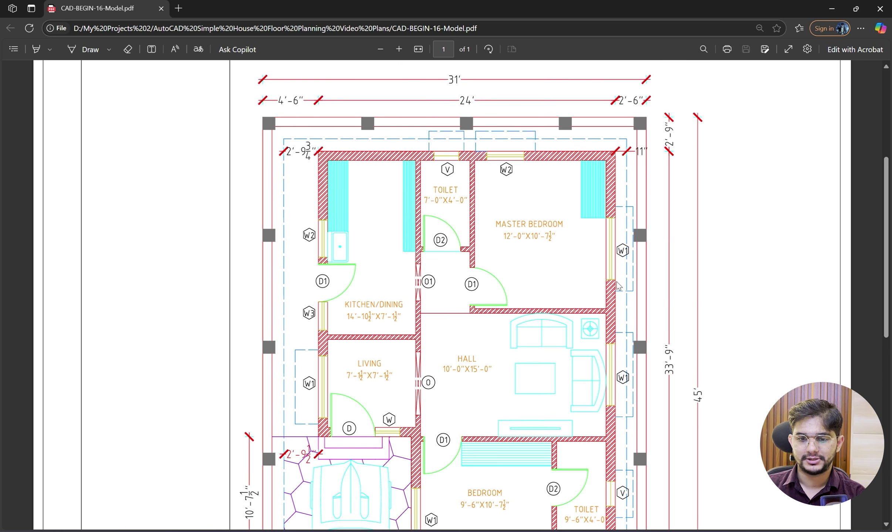
pyautogui.scroll(-2, 618, 286)
pyautogui.scroll(2, 642, 173)
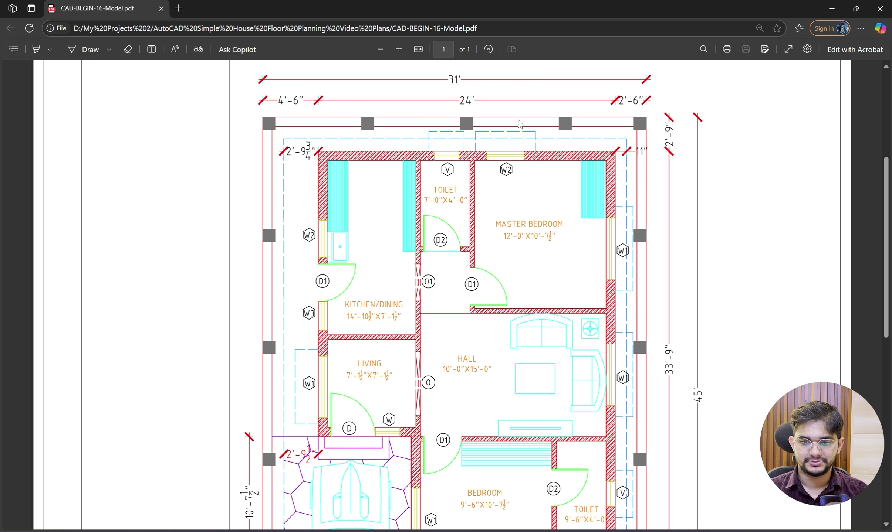
pyautogui.scroll(-10, 261, 162)
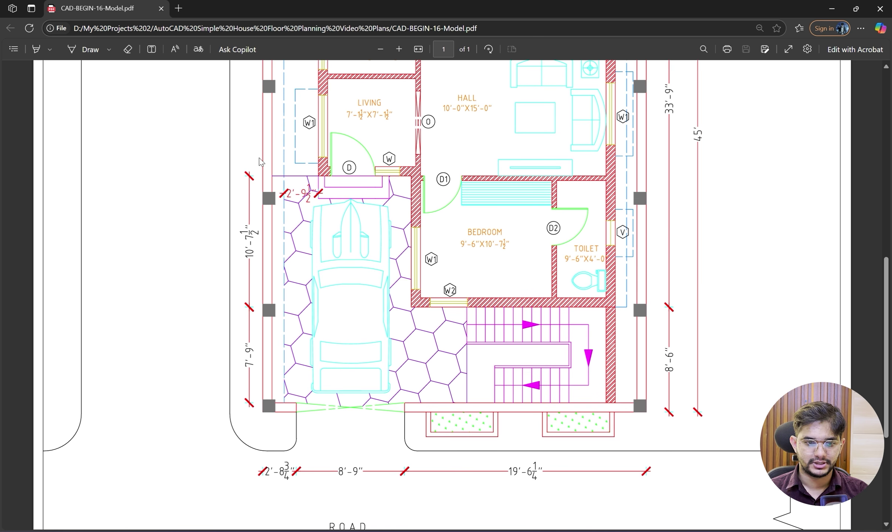
pyautogui.scroll(8, 295, 173)
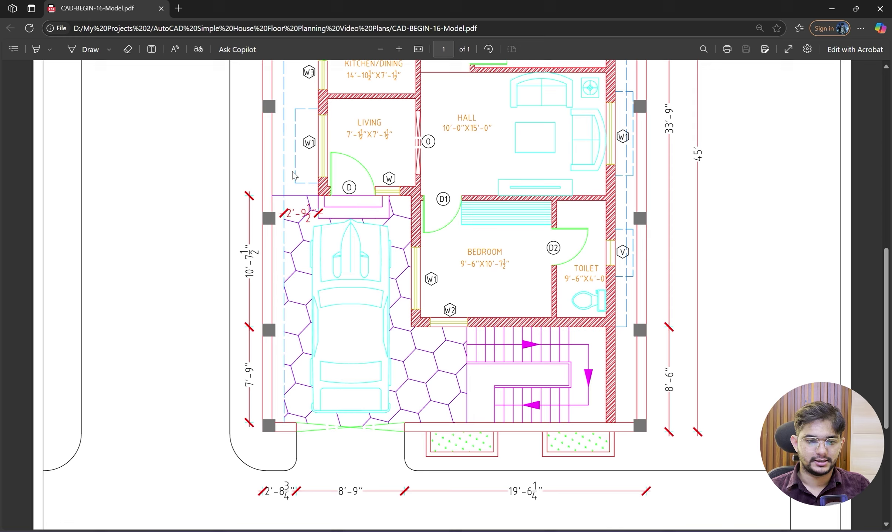
pyautogui.scroll(-3, 324, 176)
pyautogui.scroll(-4, 324, 176)
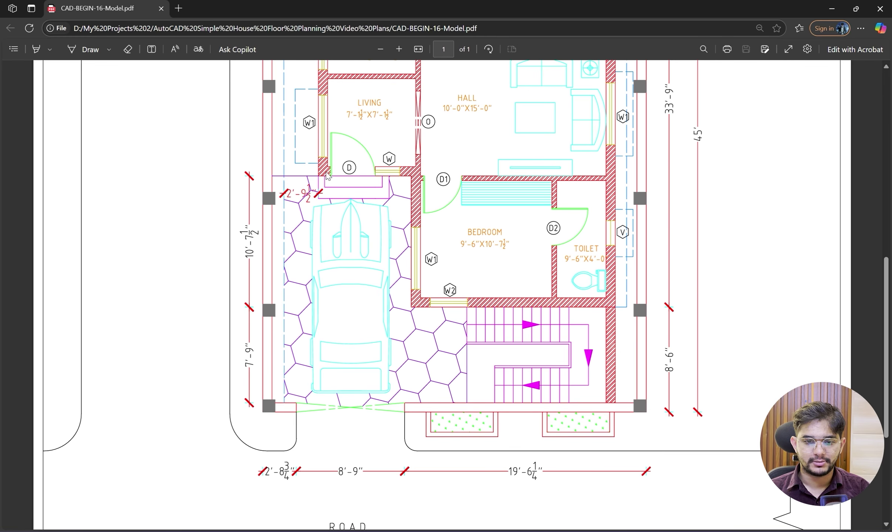
pyautogui.scroll(10, 608, 290)
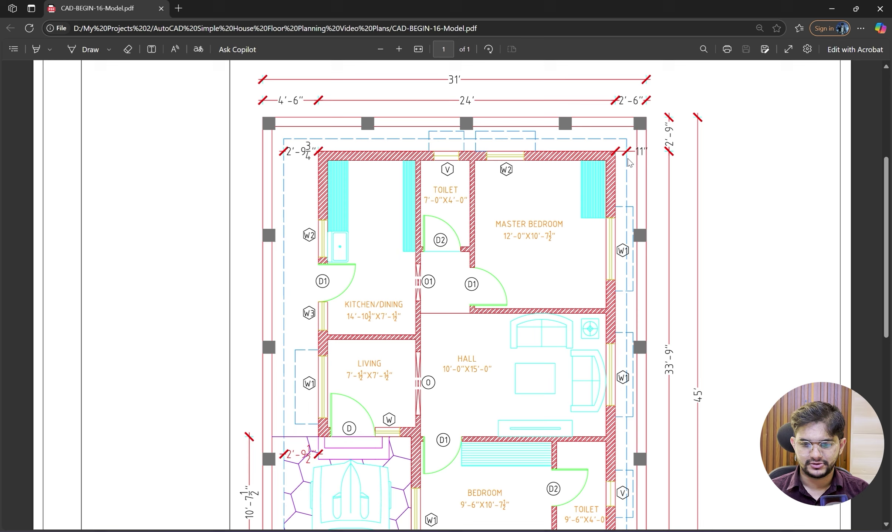
pyautogui.keyDown('ctrl'); pyautogui.scroll(-2, 630, 162); pyautogui.keyUp('ctrl')
pyautogui.hotkey('alt', 'Tab')
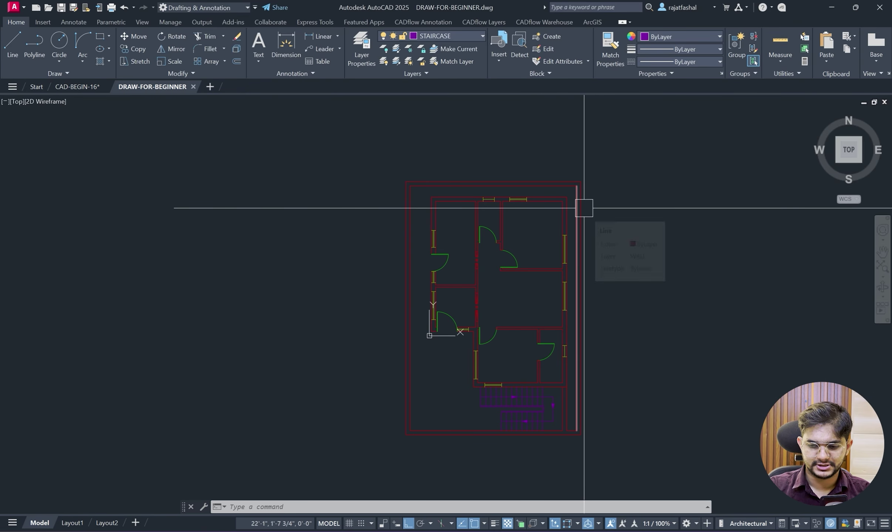
pyautogui.write('o')
pyautogui.press('Return')
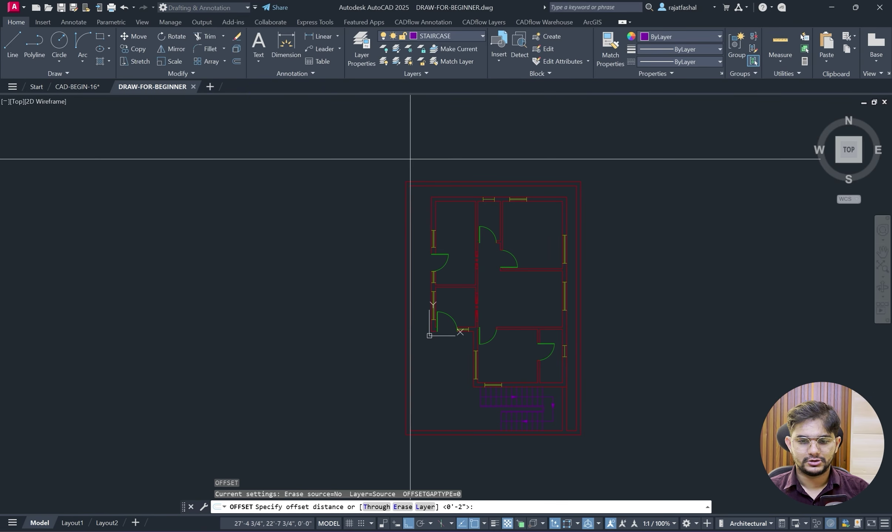
pyautogui.press('Escape')
# Create a new layer named PROJECTION and give it index color 144.
pyautogui.click(365, 55)
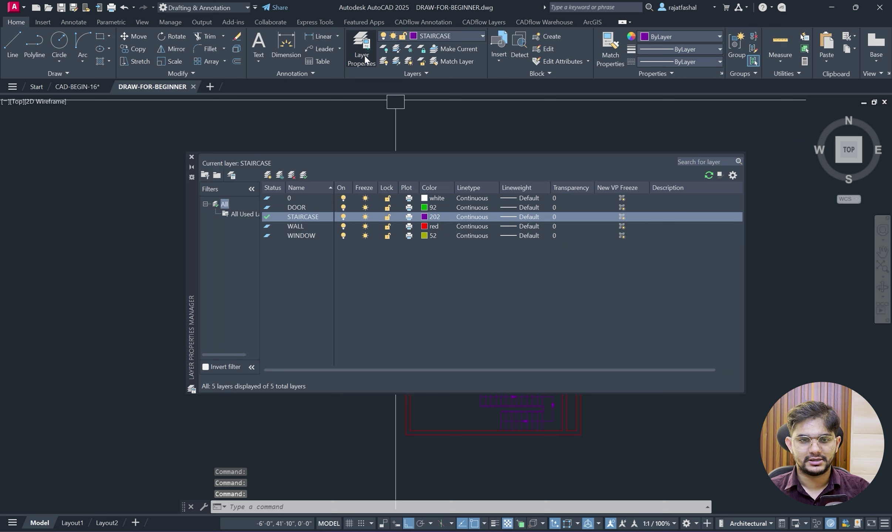
pyautogui.click(269, 198)
pyautogui.click(268, 175)
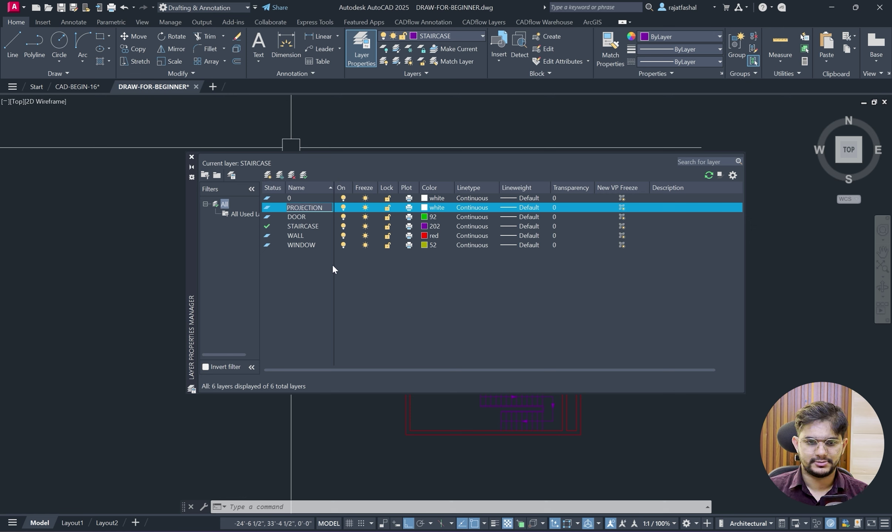
pyautogui.click(425, 207)
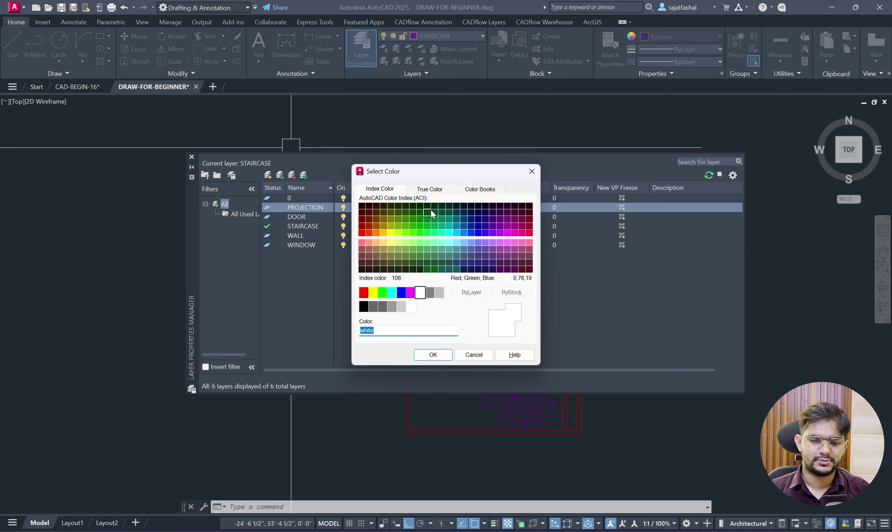
pyautogui.click(458, 220)
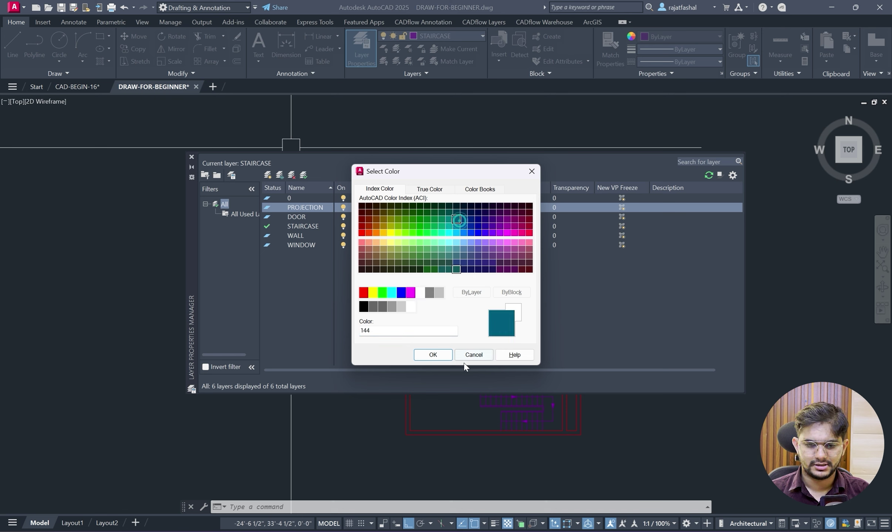
pyautogui.click(433, 355)
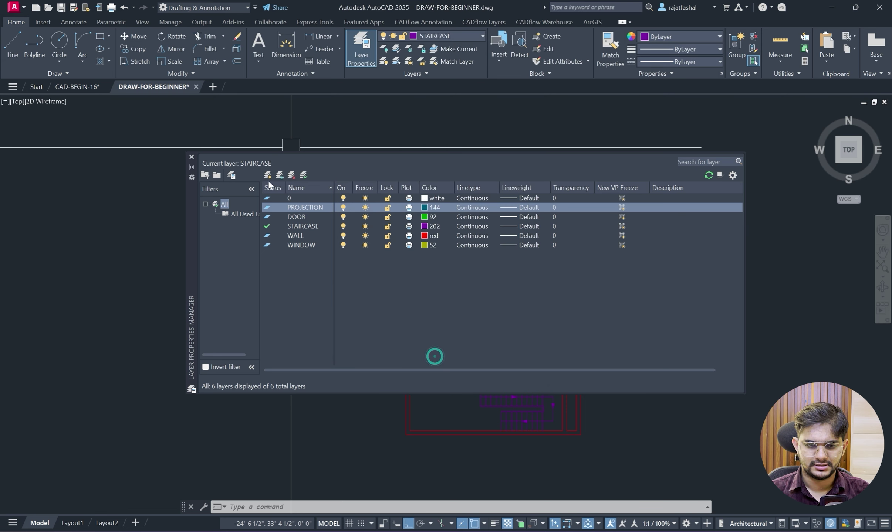
# Assign the ACAD_ISO08 dashed linetype to the PROJECTION layer and close the layer manager.
pyautogui.click(471, 208)
pyautogui.click(454, 238)
pyautogui.click(382, 330)
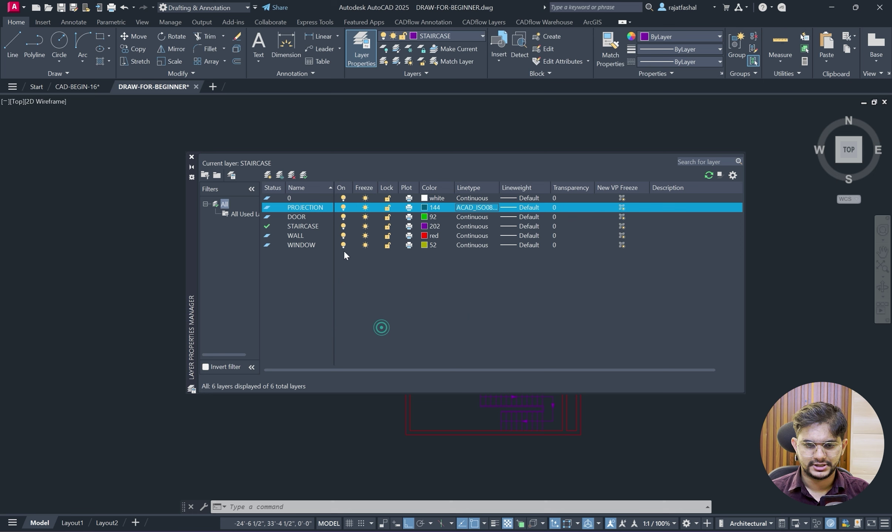
pyautogui.click(191, 157)
# Make PROJECTION the current layer and offset the master bedroom's right exterior wall line 11" outward.
pyautogui.scroll(2, 588, 290)
pyautogui.scroll(3, 588, 290)
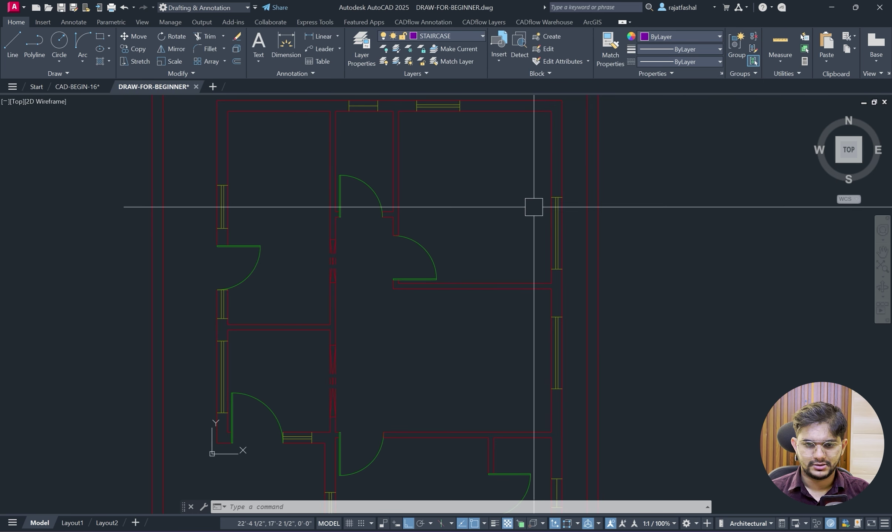
pyautogui.click(436, 33)
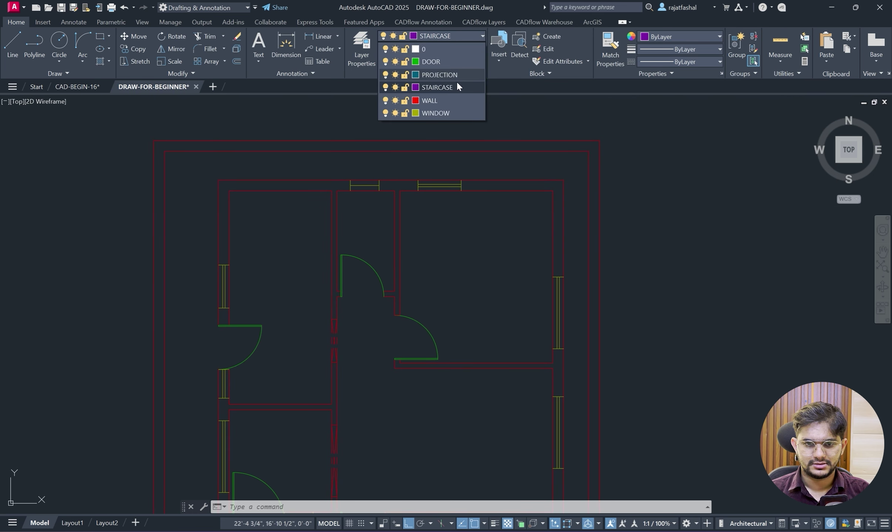
pyautogui.click(456, 75)
pyautogui.write('o')
pyautogui.press('Return')
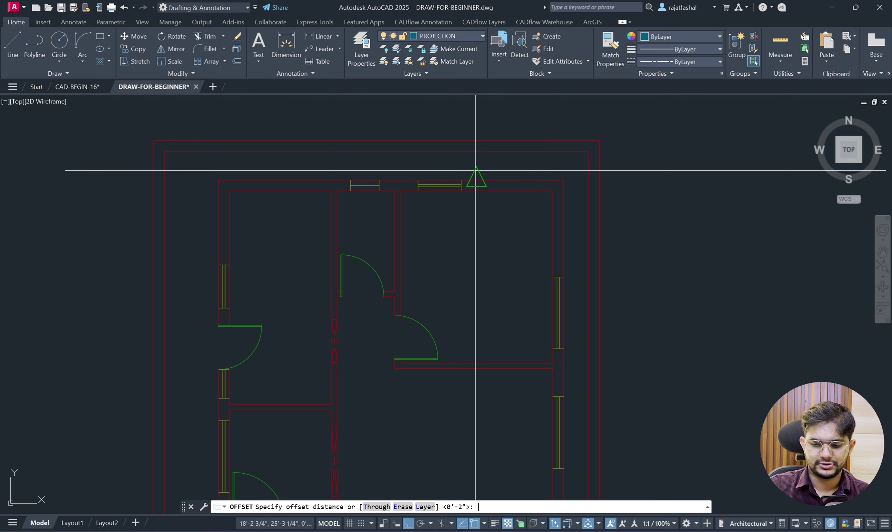
pyautogui.write('11"')
pyautogui.press('Return')
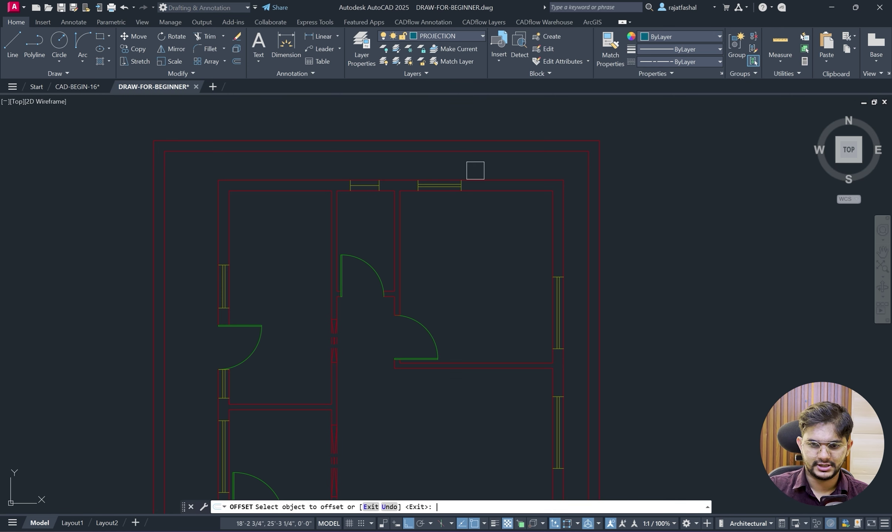
pyautogui.click(554, 200)
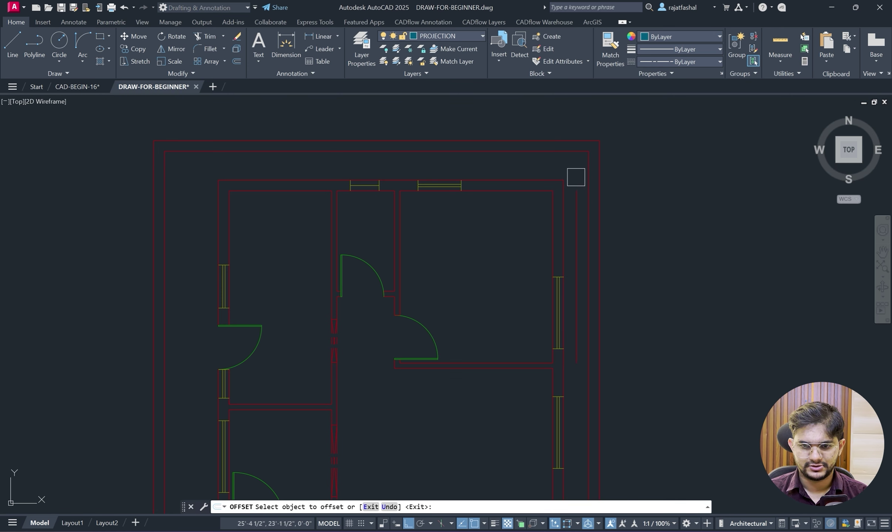
pyautogui.moveTo(262, 187); pyautogui.dragTo(478, 169, button='middle')
pyautogui.press('Escape')
# Offset the kitchen's left exterior wall line outward by just over 2'3", checking the PDF reference for the projection's distance.
pyautogui.write('o')
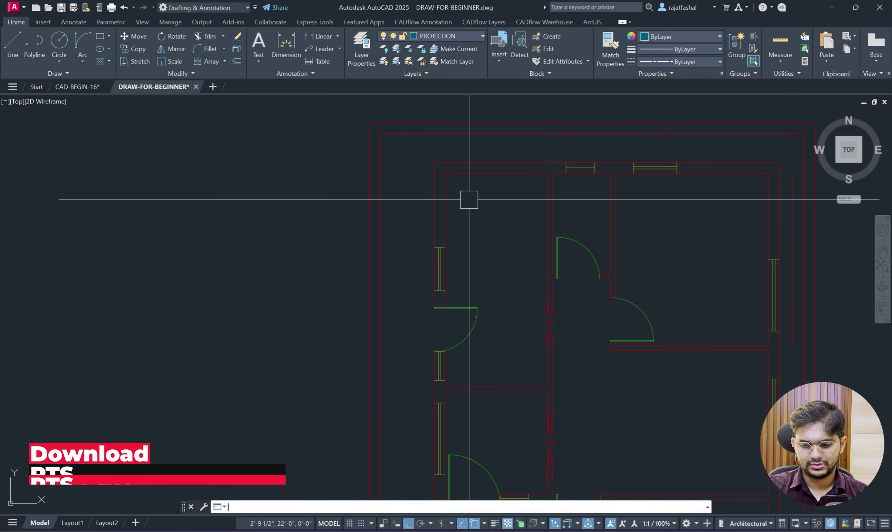
pyautogui.press('Return')
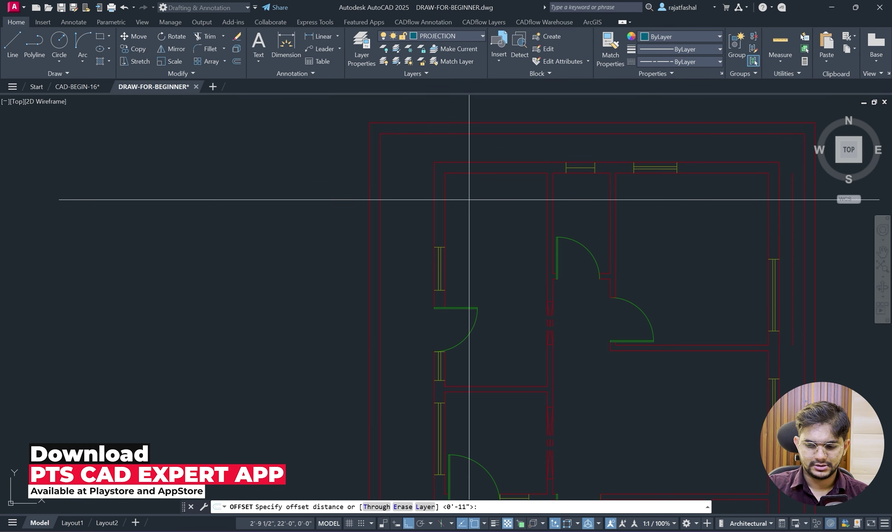
pyautogui.write("2'")
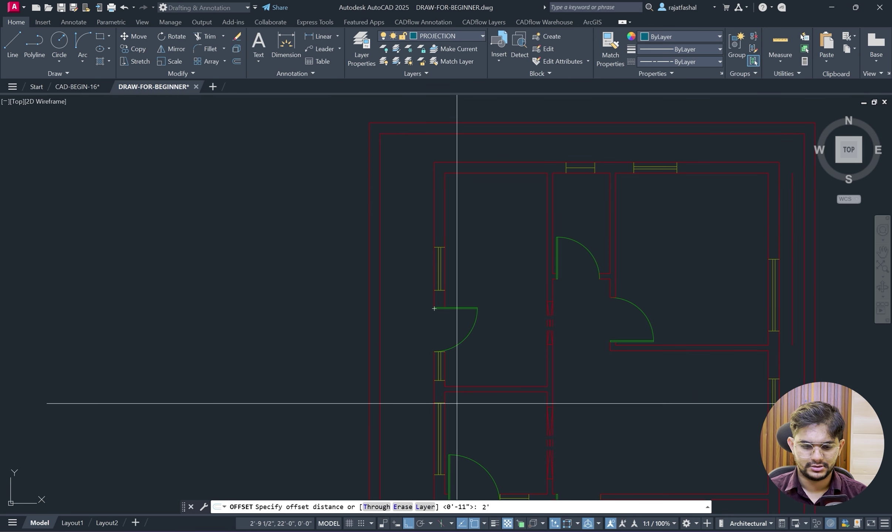
pyautogui.click(458, 522)
pyautogui.scroll(3, 456, 366)
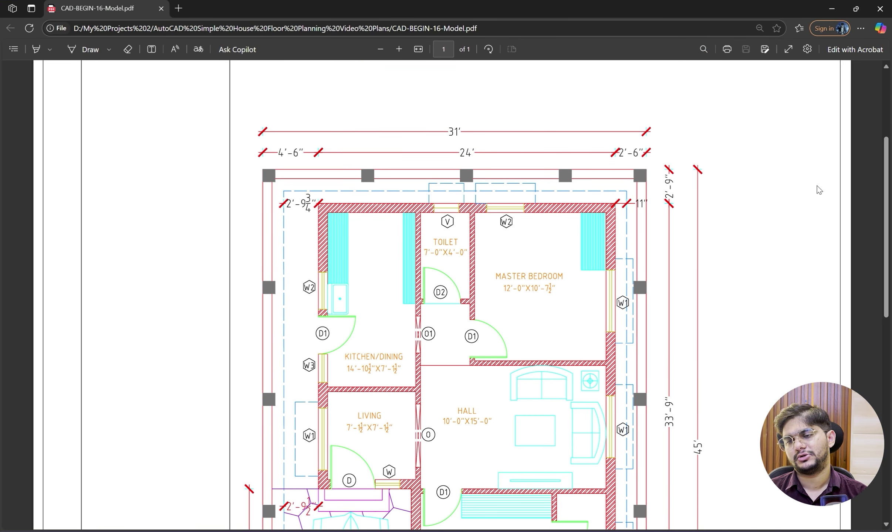
pyautogui.click(831, 9)
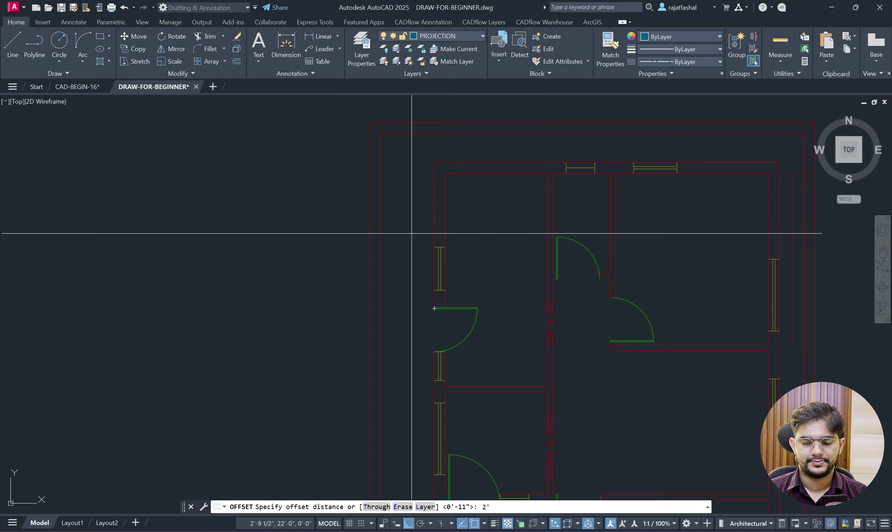
pyautogui.scroll(4, 425, 155)
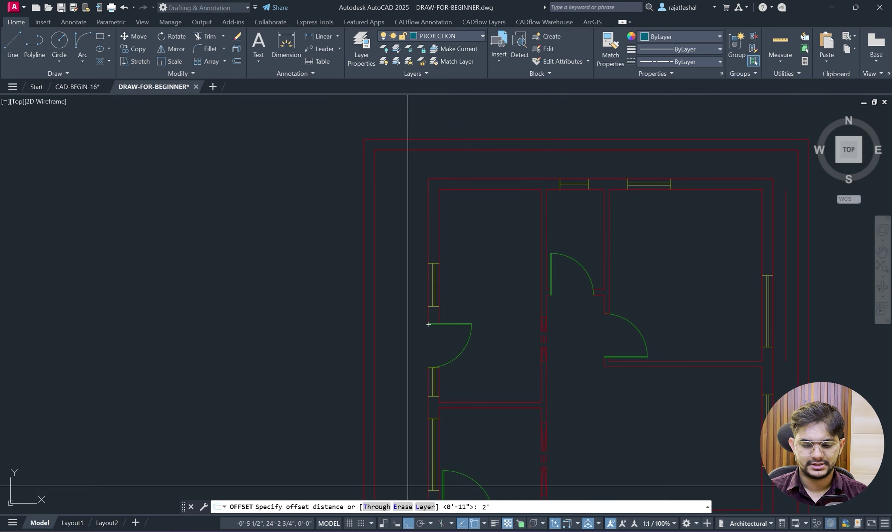
pyautogui.click(458, 522)
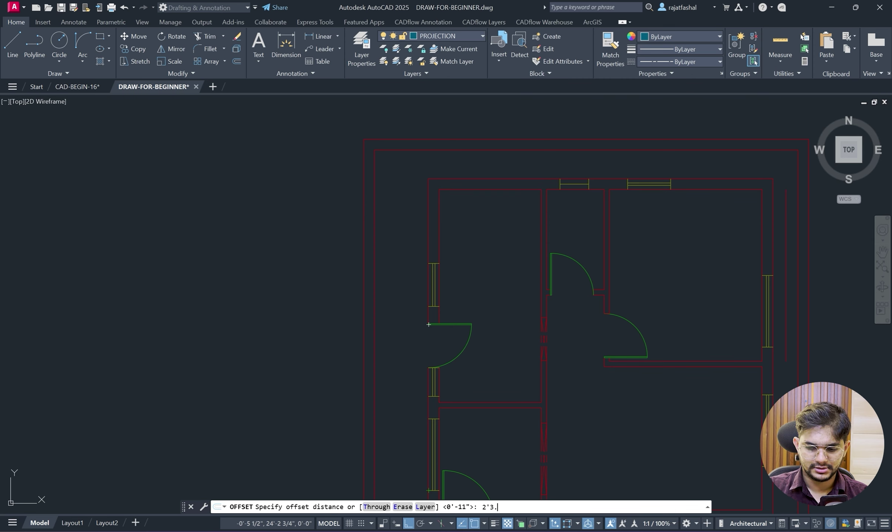
pyautogui.click(428, 220)
pyautogui.click(361, 215)
pyautogui.scroll(-2, 364, 191)
pyautogui.press('Escape')
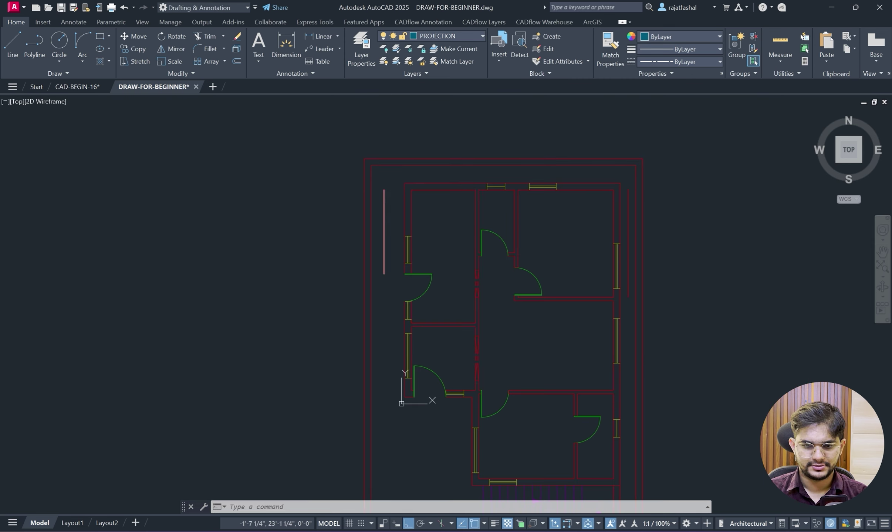
# Check in the PDF reference how far the projection line beside the kitchen and living room runs.
pyautogui.click(384, 226)
pyautogui.scroll(-2, 392, 272)
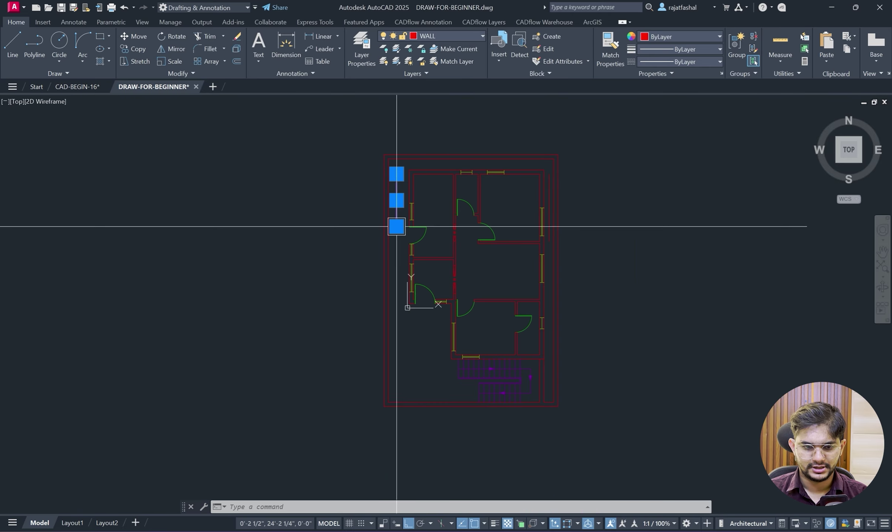
pyautogui.hotkey('alt', 'Tab')
pyautogui.scroll(-4, 383, 327)
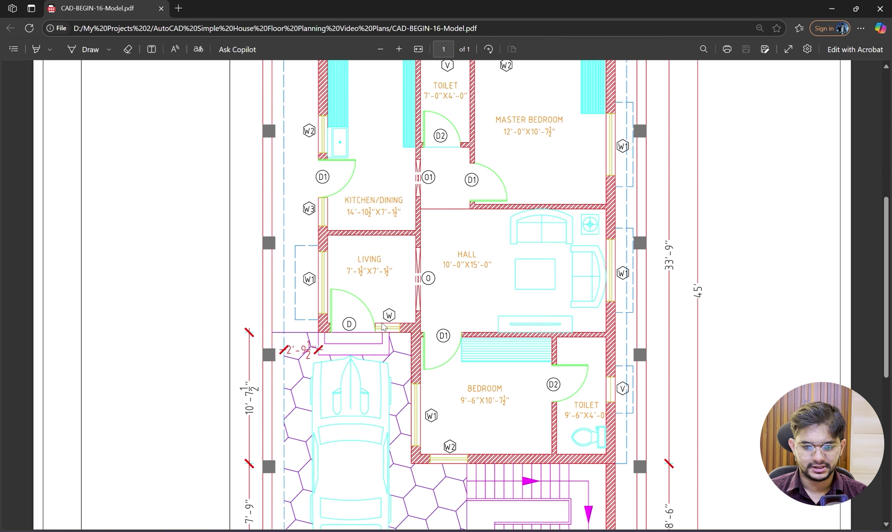
pyautogui.scroll(-2, 345, 374)
pyautogui.scroll(-2, 310, 282)
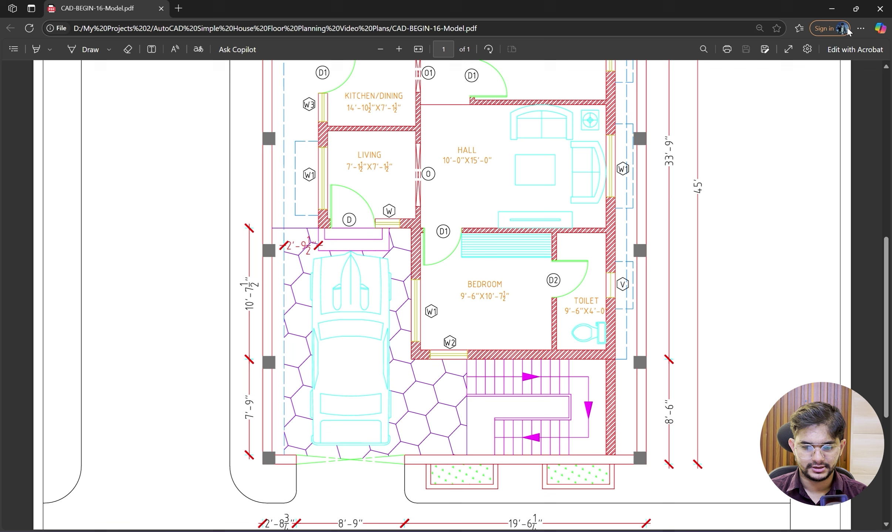
pyautogui.click(831, 7)
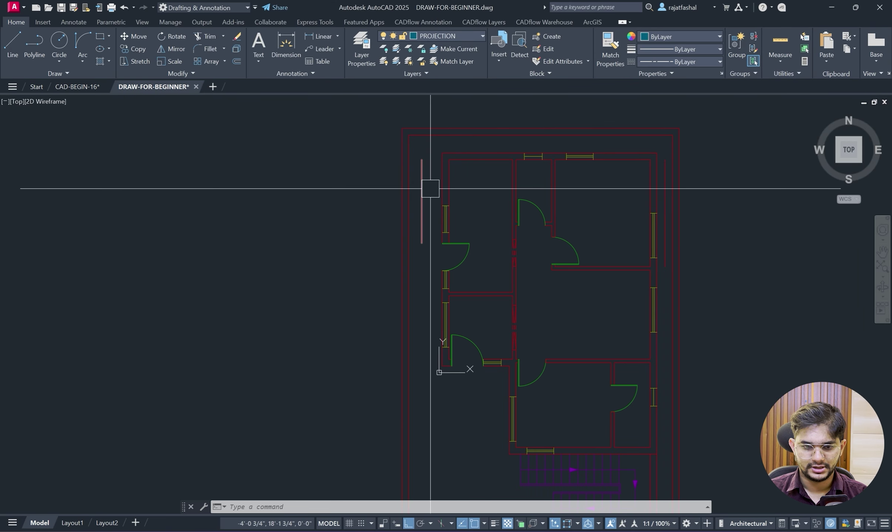
# Extend the offset line beside the kitchen at both ends to the inner faces of the rear and front boundary walls.
pyautogui.write('ex')
pyautogui.press('Return')
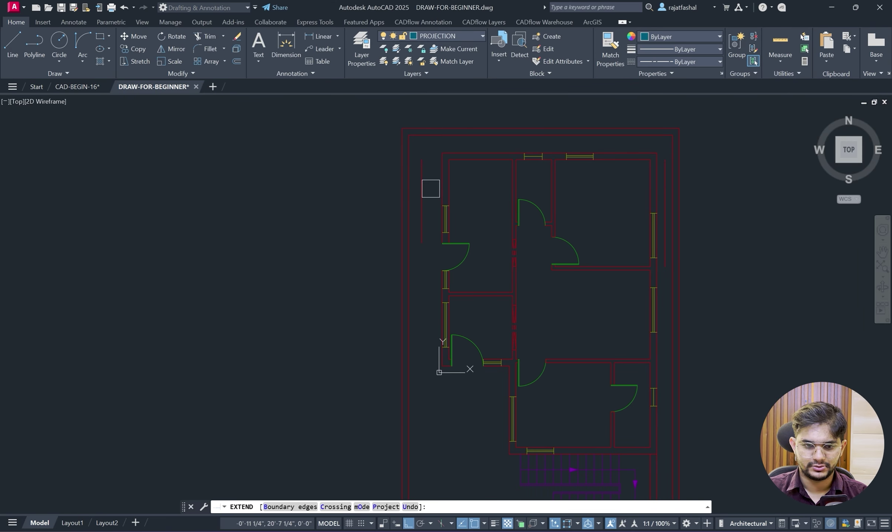
pyautogui.scroll(2, 425, 248)
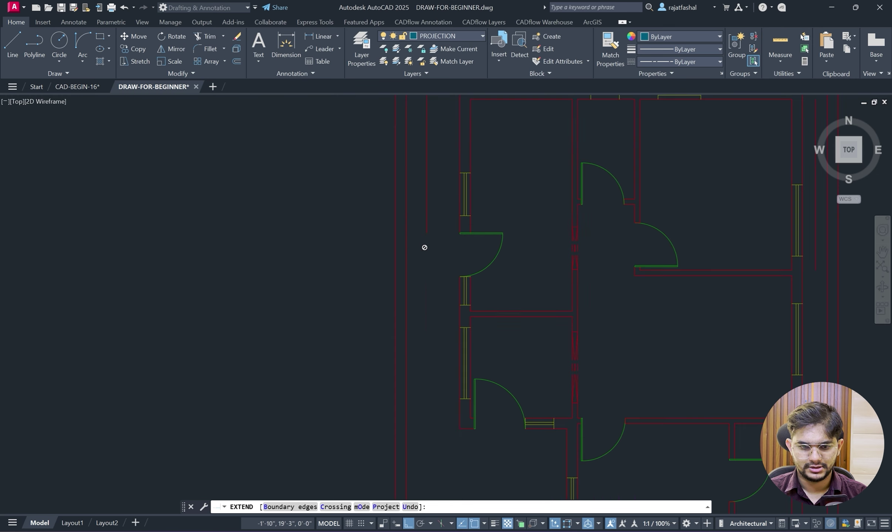
pyautogui.scroll(-4, 424, 247)
pyautogui.scroll(2, 422, 263)
pyautogui.scroll(-1, 419, 230)
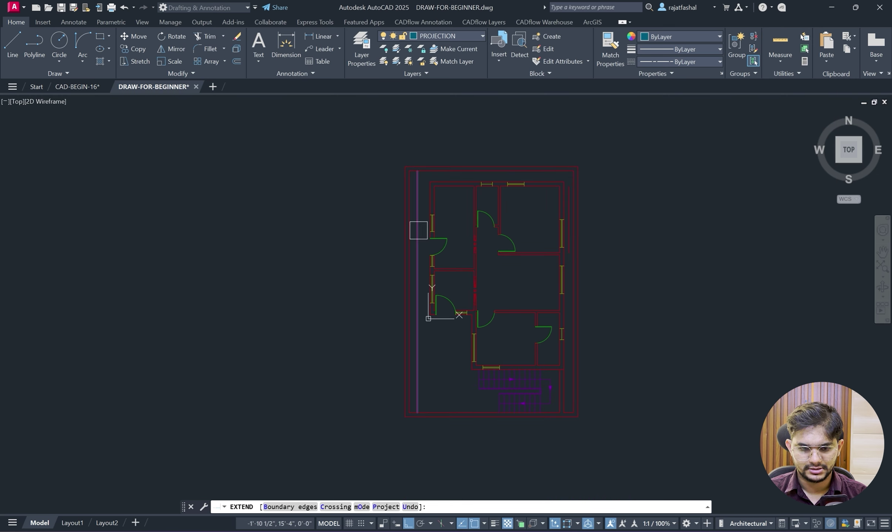
pyautogui.press('Escape')
# Extend the offset line beside the master bedroom upward to the inner face of the rear boundary wall.
pyautogui.scroll(3, 591, 183)
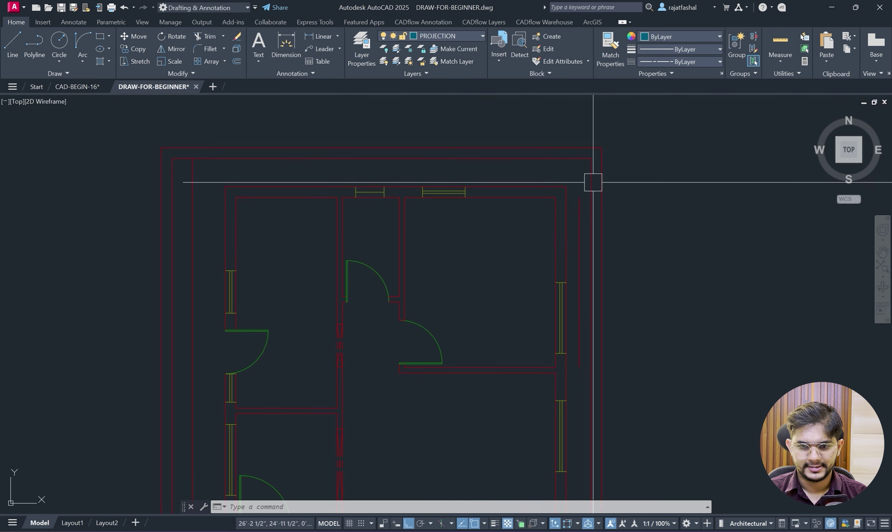
pyautogui.scroll(-2, 577, 187)
pyautogui.write('EX')
pyautogui.press('Return')
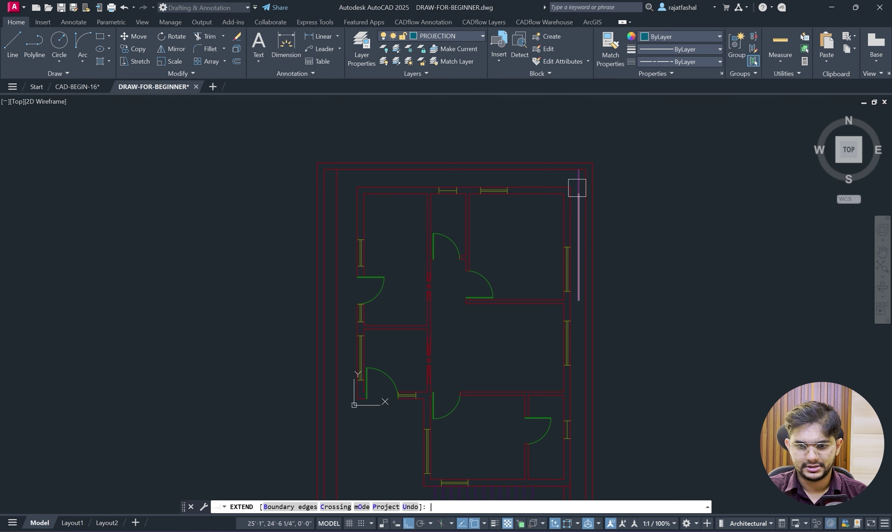
pyautogui.scroll(2, 582, 190)
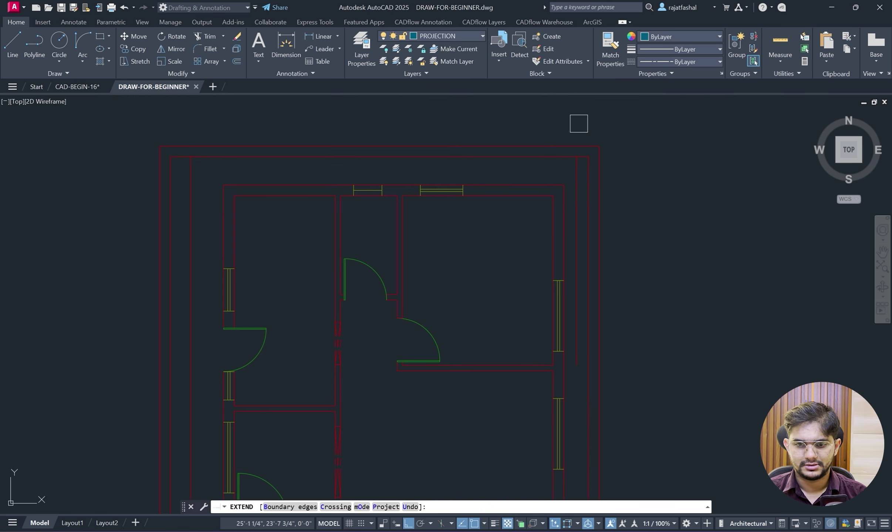
pyautogui.scroll(-2, 587, 238)
pyautogui.scroll(3, 551, 159)
pyautogui.scroll(-4, 566, 159)
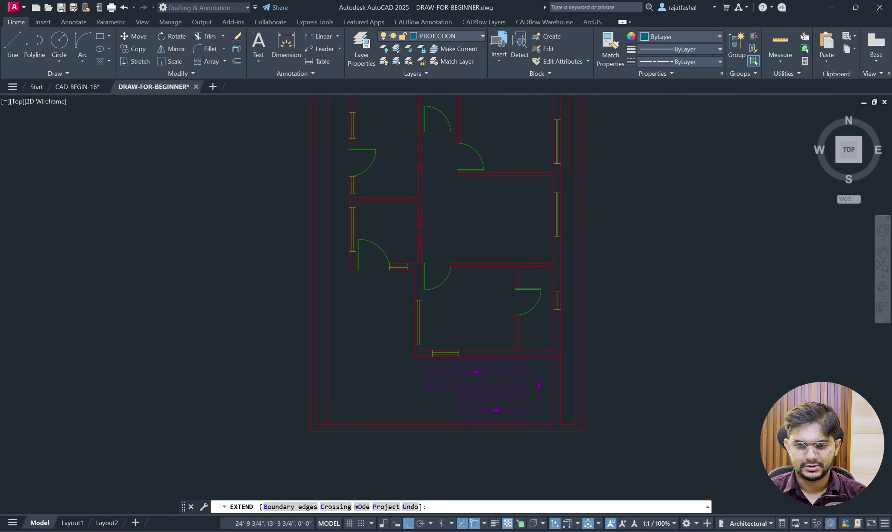
pyautogui.scroll(2, 568, 158)
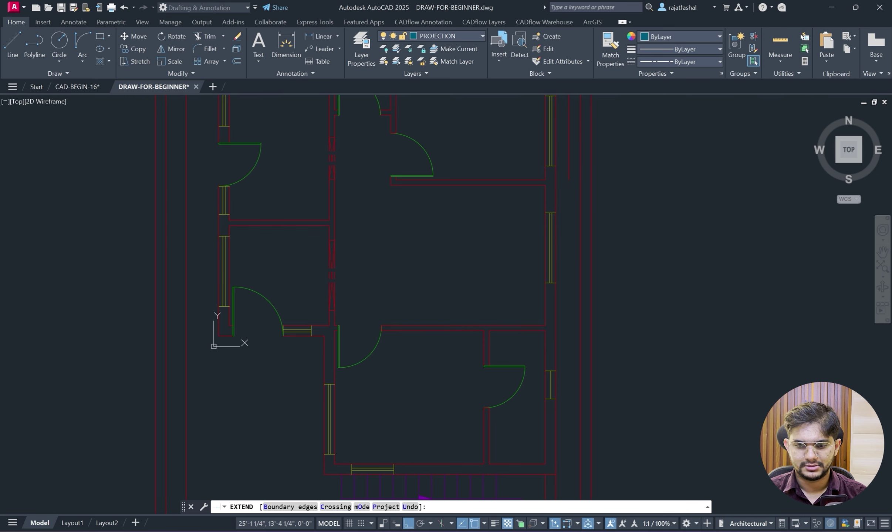
pyautogui.scroll(-3, 571, 173)
pyautogui.press('Escape')
# Stretch the lower end of the line beside the master bedroom down to the inner face of the front boundary wall.
pyautogui.write('EX')
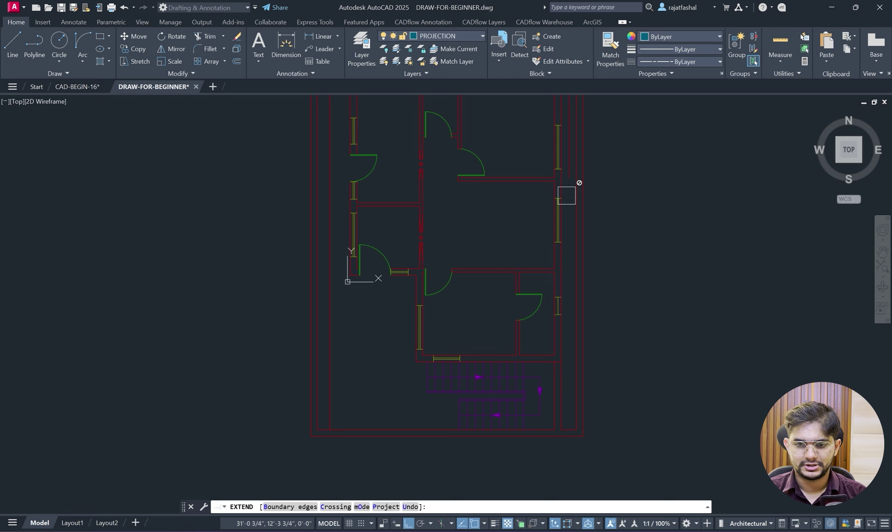
pyautogui.press('Escape')
pyautogui.scroll(3, 567, 173)
pyautogui.click(568, 172)
pyautogui.scroll(2, 567, 177)
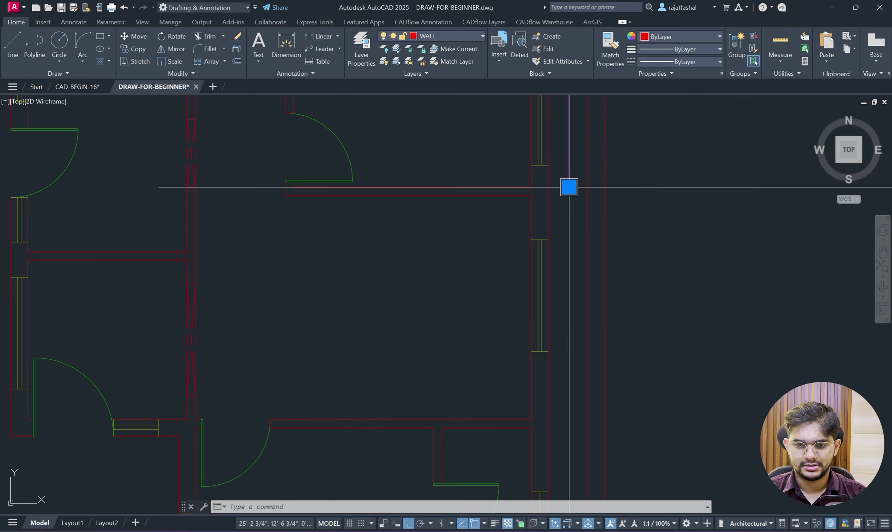
pyautogui.click(568, 186)
pyautogui.scroll(-2, 566, 241)
pyautogui.scroll(-3, 567, 189)
pyautogui.scroll(4, 572, 278)
pyautogui.click(569, 309)
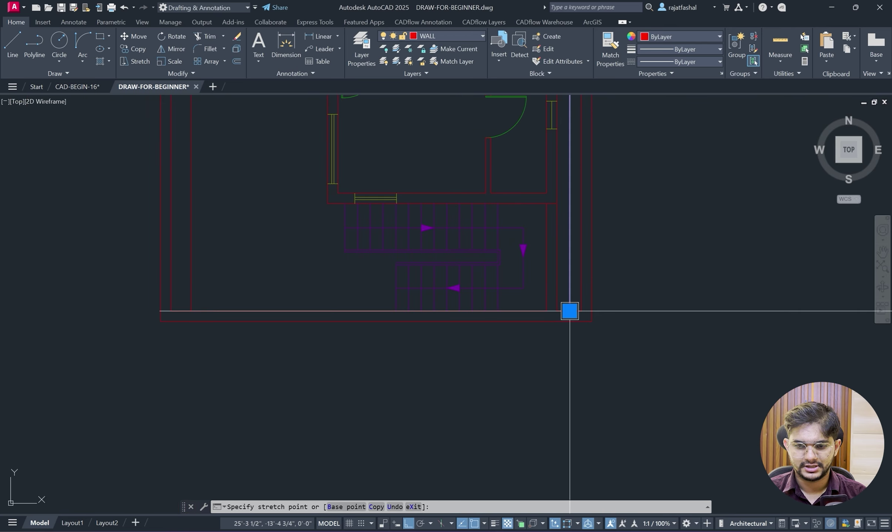
pyautogui.press('Escape')
# Check in the PDF reference where the right-hand projection line ends near the toilet and staircase.
pyautogui.hotkey('alt', 'Tab')
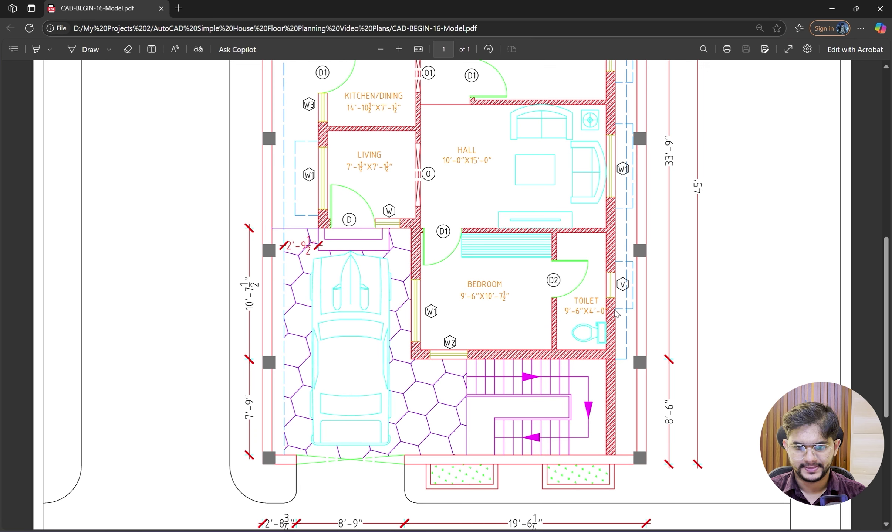
pyautogui.click(827, 5)
pyautogui.scroll(2, 540, 327)
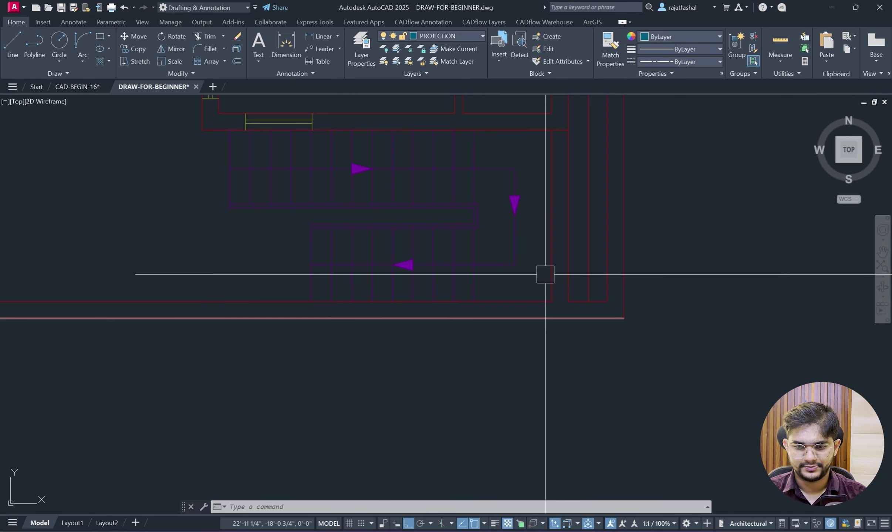
pyautogui.rightClick(538, 210)
pyautogui.moveTo(637, 207); pyautogui.dragTo(636, 287, button='middle')
pyautogui.scroll(-4, 588, 257)
pyautogui.scroll(4, 589, 229)
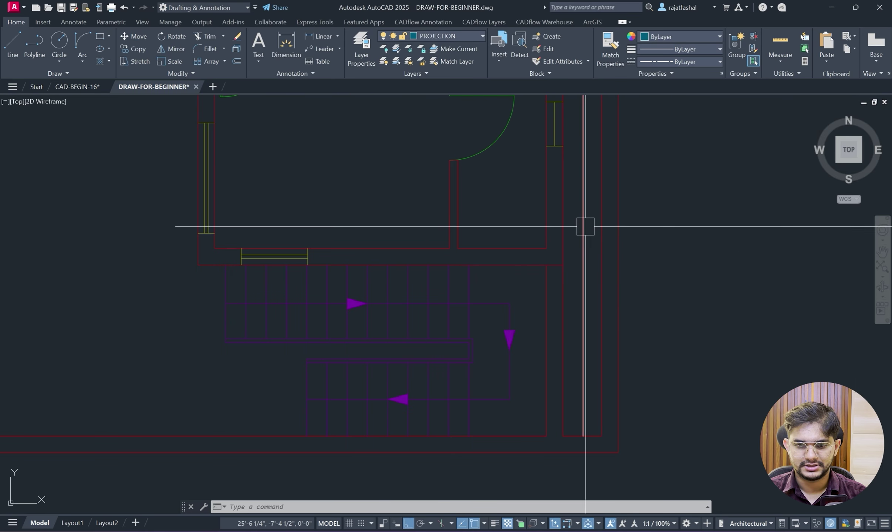
# Move both long vertical offset lines beside the house onto the PROJECTION layer.
pyautogui.click(585, 226)
pyautogui.scroll(-2, 412, 248)
pyautogui.click(143, 235)
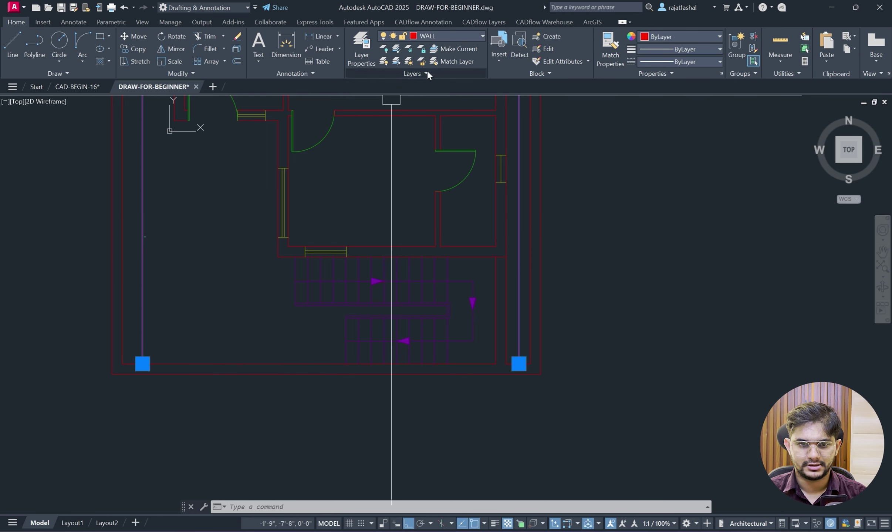
pyautogui.click(425, 36)
pyautogui.click(441, 75)
pyautogui.scroll(-4, 612, 203)
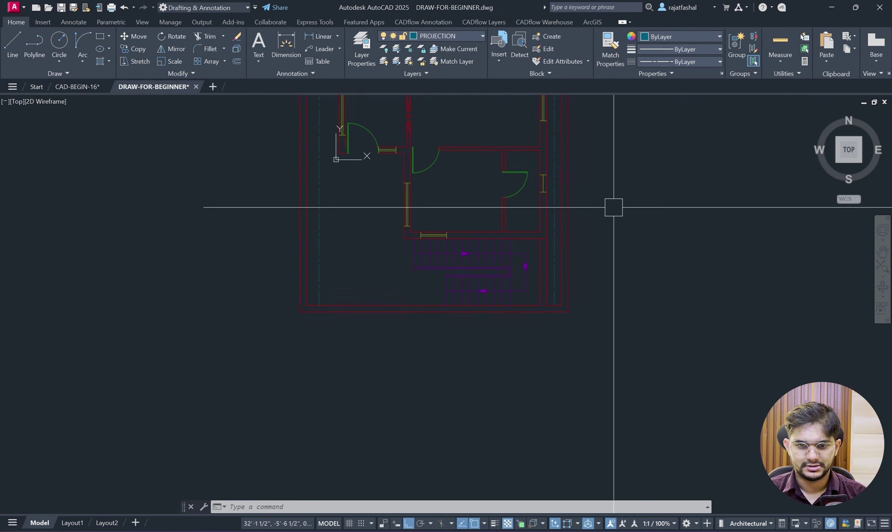
# Draw a short horizontal line joining the right-hand projection line to the exterior wall corner above the staircase.
pyautogui.click(444, 36)
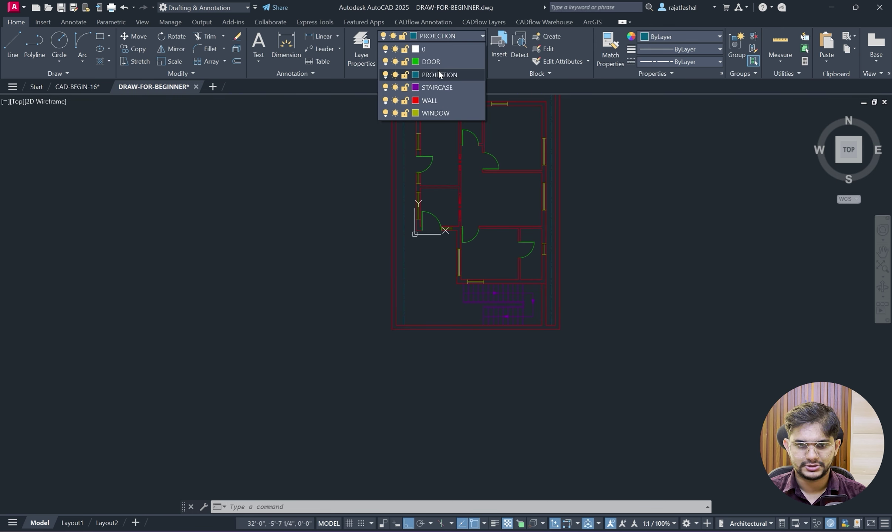
pyautogui.write('ll')
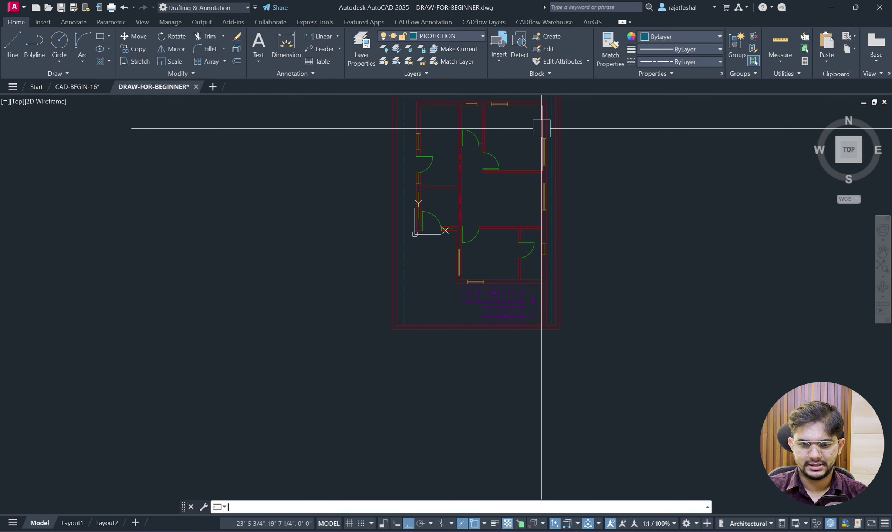
pyautogui.scroll(5, 538, 274)
pyautogui.write('l')
pyautogui.press('Return')
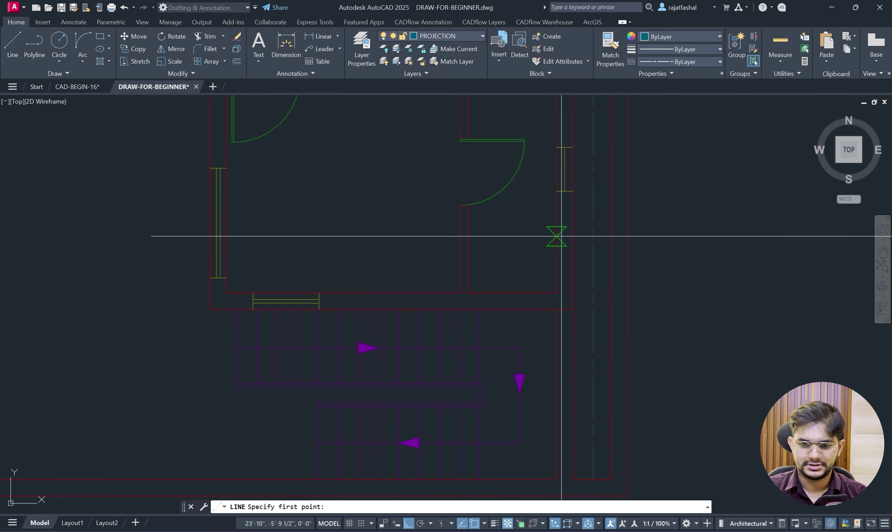
pyautogui.click(593, 309)
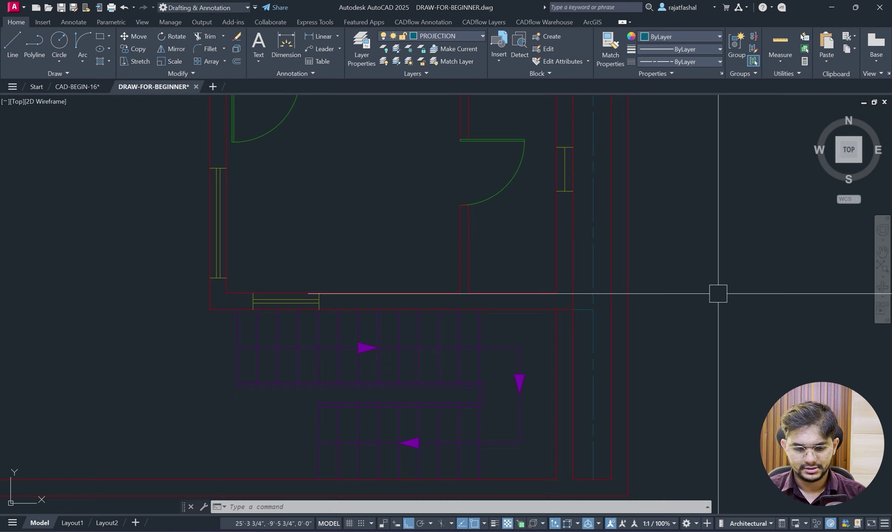
pyautogui.press('Return')
# Trim the part of the right-hand projection line that runs below the short closing line beside the staircase.
pyautogui.write('tr')
pyautogui.press('Return')
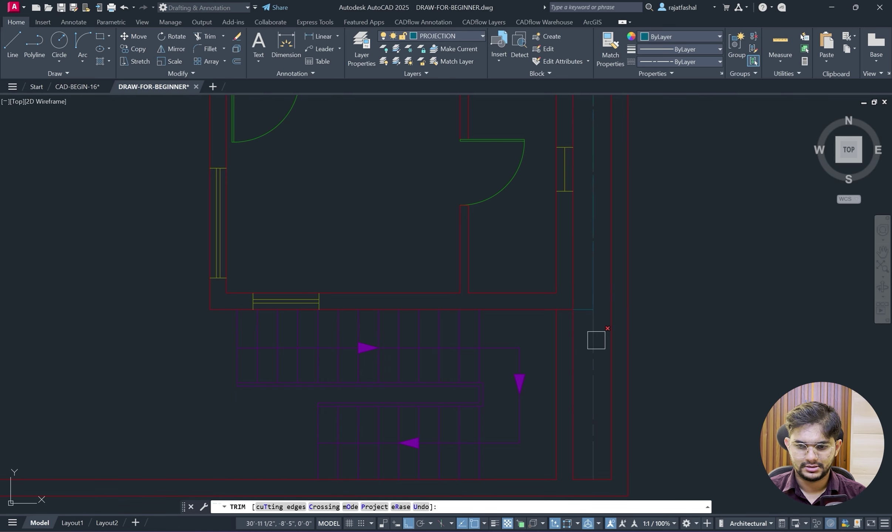
pyautogui.scroll(-6, 588, 343)
pyautogui.press('Escape')
pyautogui.scroll(6, 647, 211)
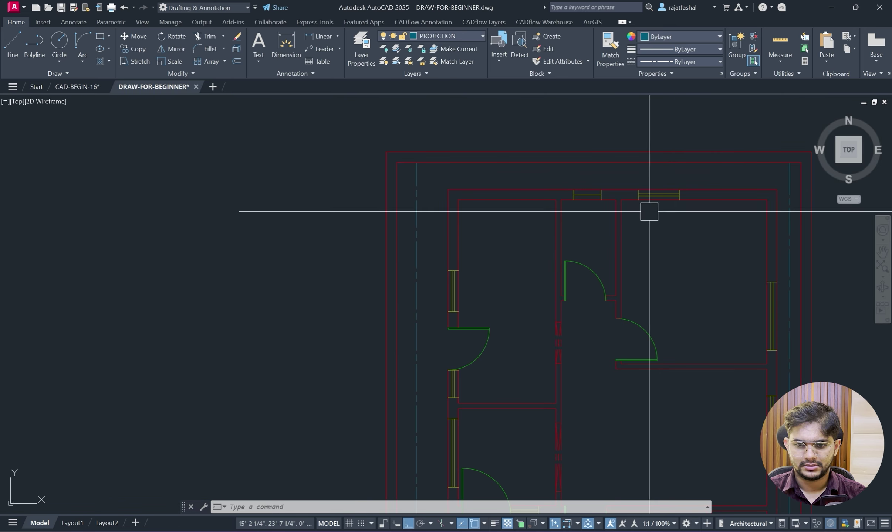
# Check the rear projection in the PDF reference and try offsetting the kitchen's rear exterior wall line outward with the previous distance.
pyautogui.hotkey('alt', 'Tab')
pyautogui.scroll(7, 488, 199)
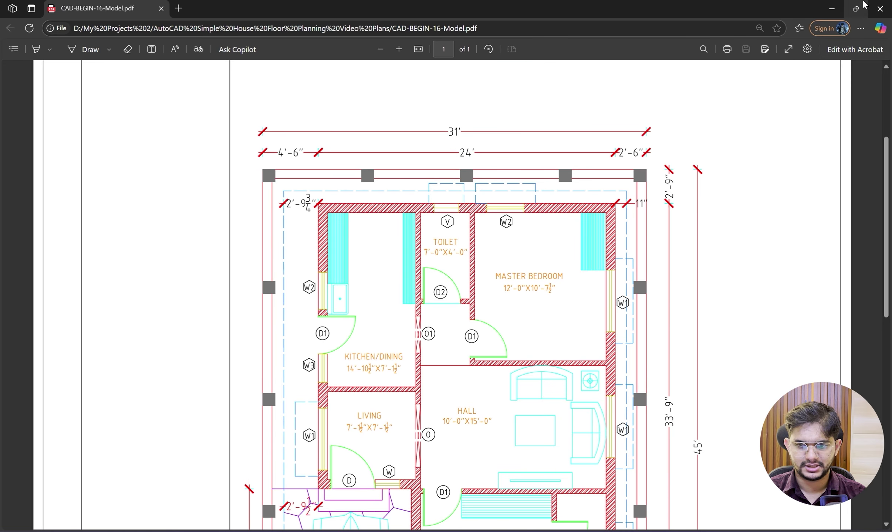
pyautogui.click(825, 4)
pyautogui.write('o')
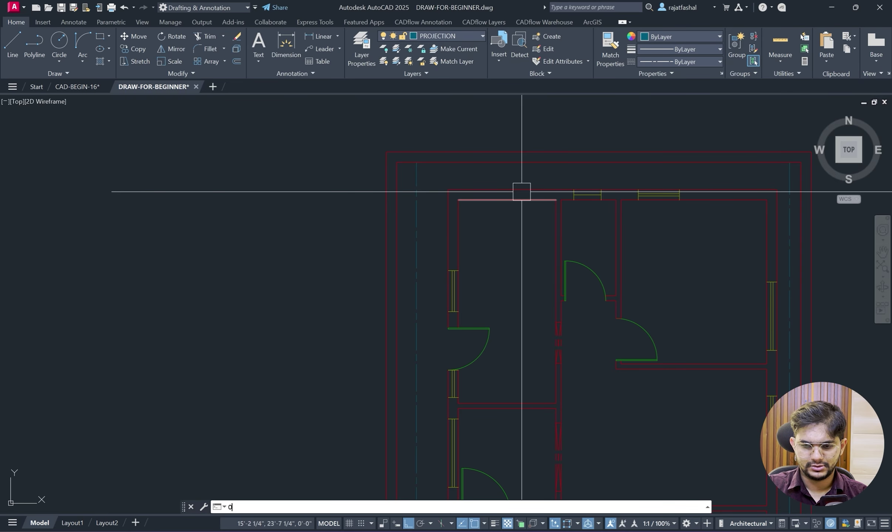
pyautogui.click(501, 195)
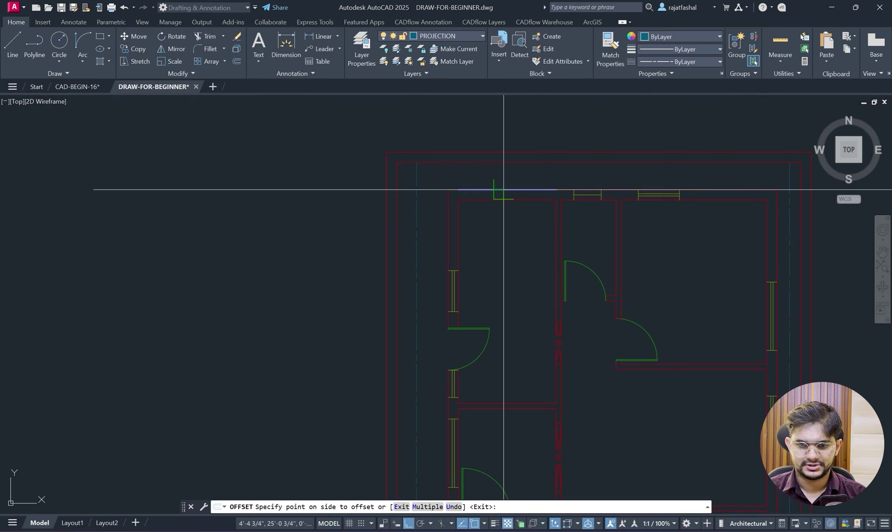
pyautogui.click(509, 153)
pyautogui.press('Escape')
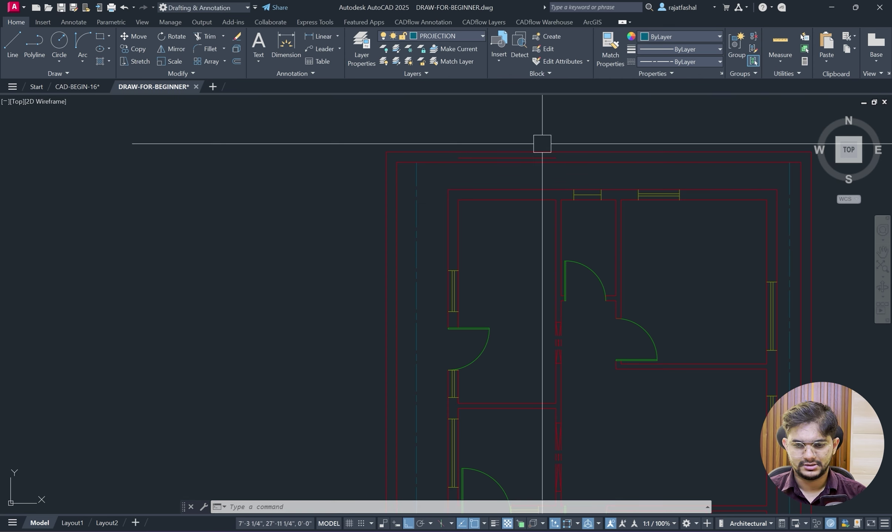
# Offset the kitchen's rear exterior wall line 11" outward.
pyautogui.write('o')
pyautogui.press('Return')
pyautogui.press('Return')
pyautogui.scroll(2, 513, 177)
pyautogui.click(508, 209)
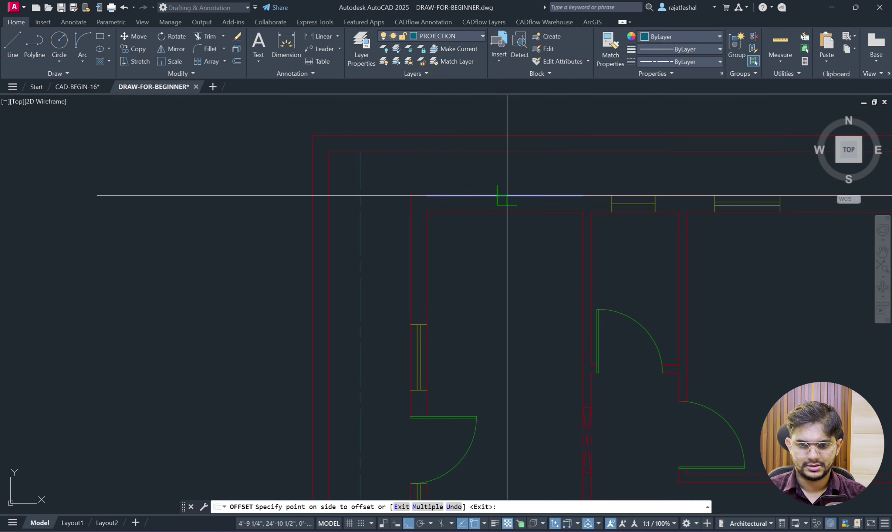
pyautogui.click(506, 120)
pyautogui.scroll(-2, 546, 145)
pyautogui.press('Escape')
# Extend the rear offset line in both directions to meet the left and right projection lines.
pyautogui.write('ex')
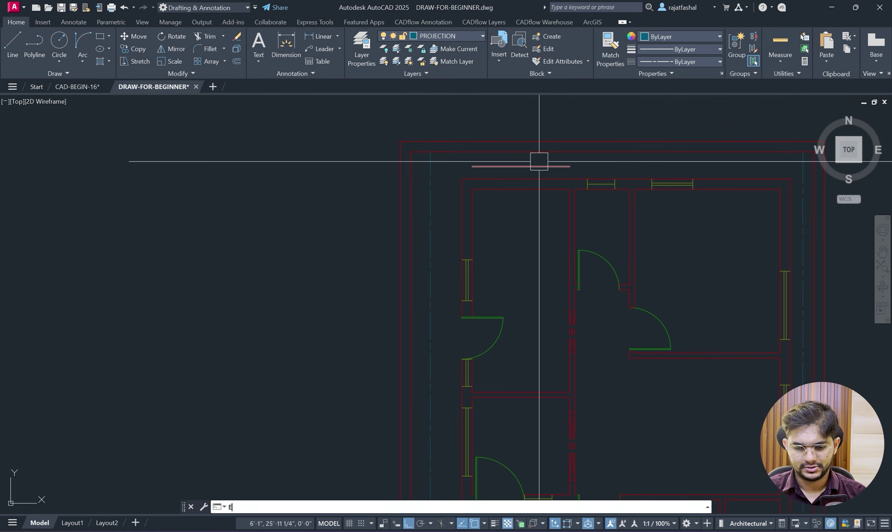
pyautogui.press('Return')
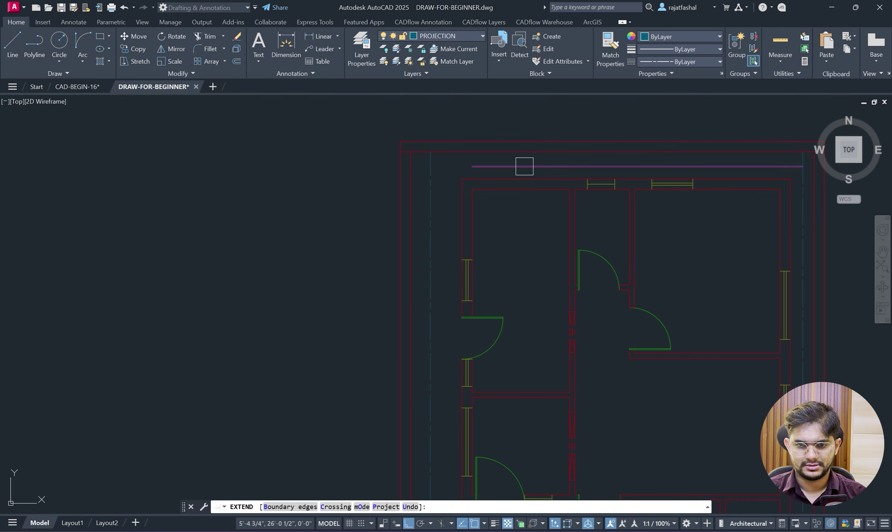
pyautogui.press('Escape')
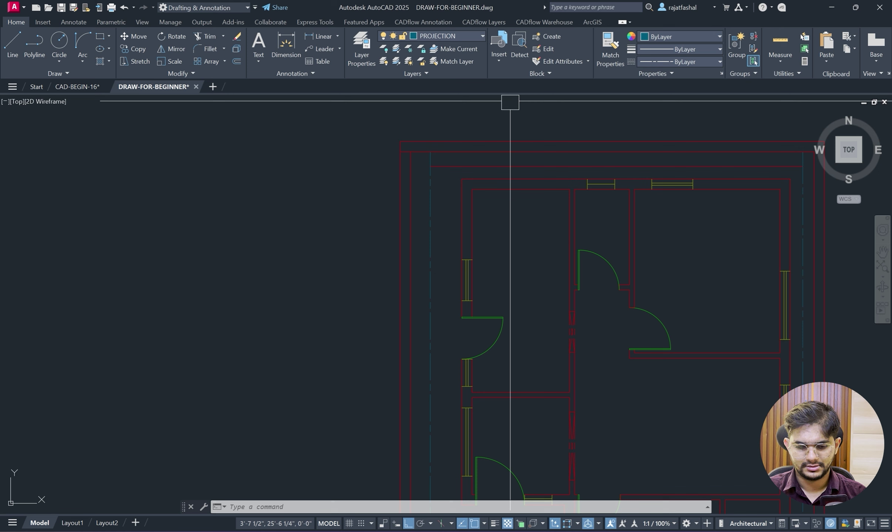
# Trim the ends of the left and right projection lines that run past the rear offset line at both corners.
pyautogui.write('tr')
pyautogui.scroll(3, 394, 139)
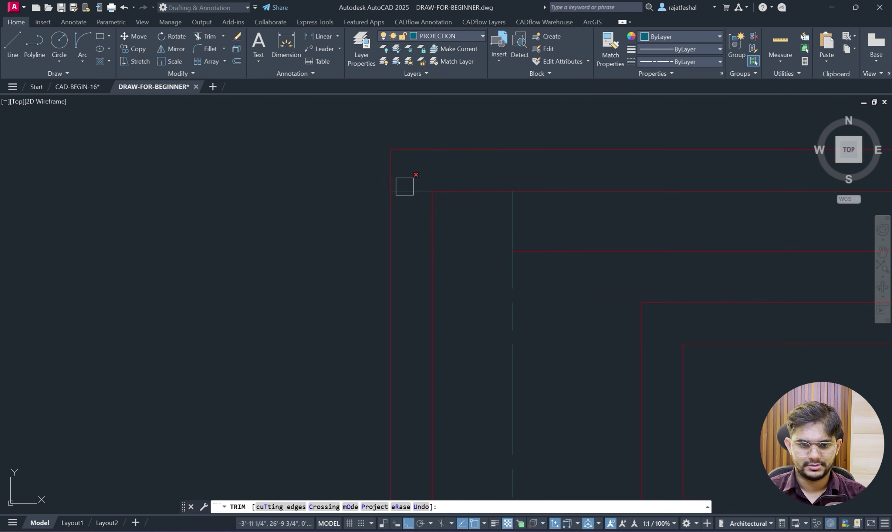
pyautogui.scroll(-3, 482, 130)
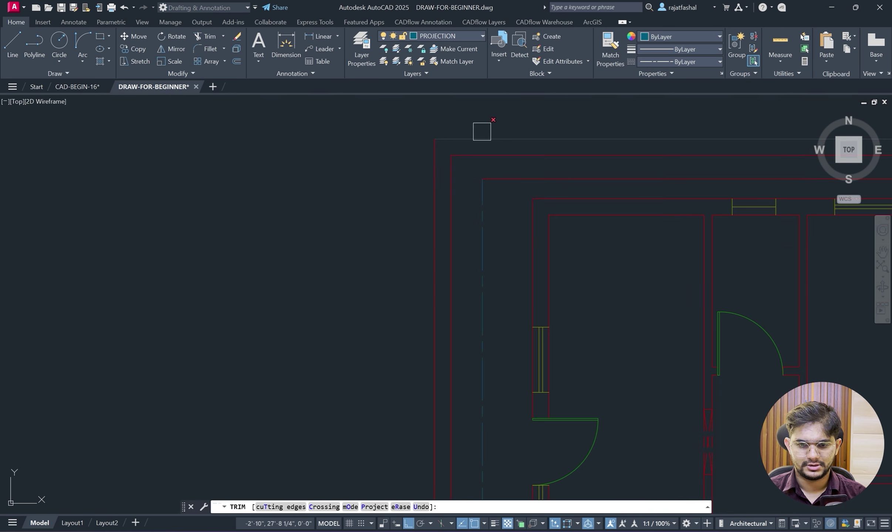
pyautogui.scroll(5, 564, 175)
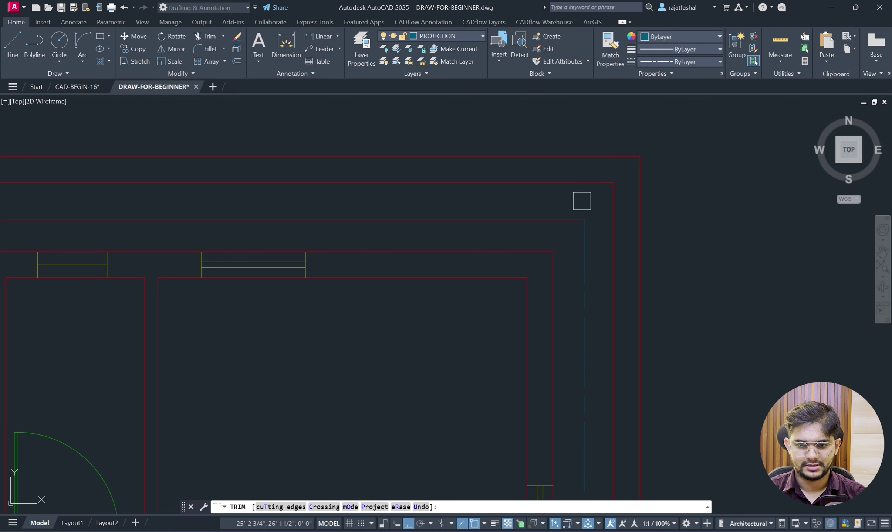
pyautogui.press('Escape')
# Move the rear offset line behind the house to the PROJECTION layer.
pyautogui.click(543, 214)
pyautogui.click(459, 35)
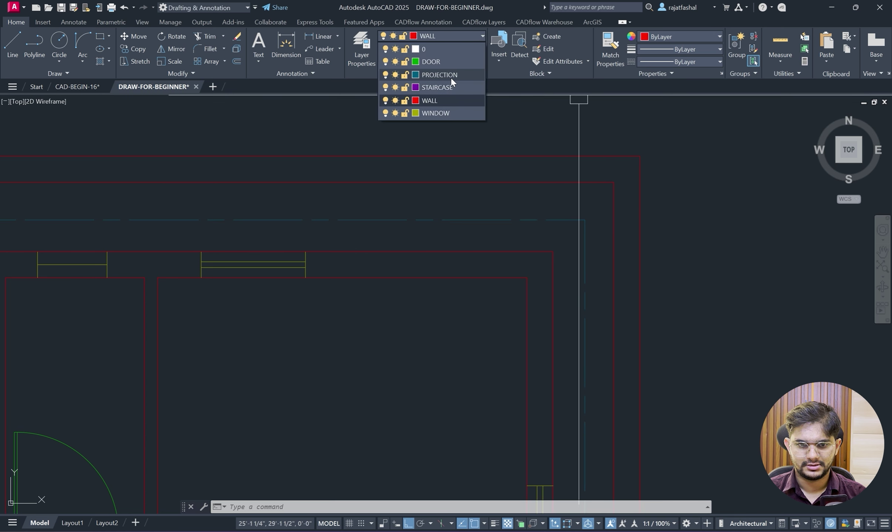
pyautogui.click(450, 74)
# Check the dashed window and ventilator projections around the house in the PDF reference, with PROJECTION as the current layer.
pyautogui.scroll(-5, 551, 213)
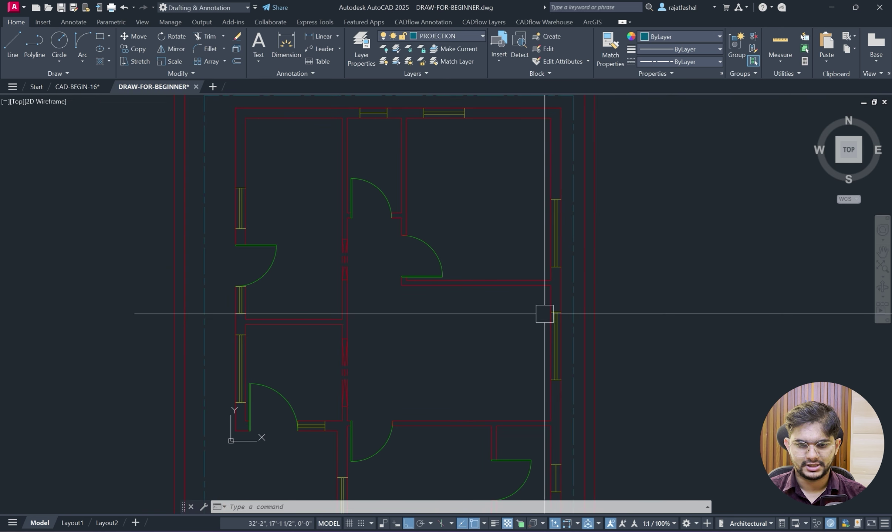
pyautogui.click(462, 488)
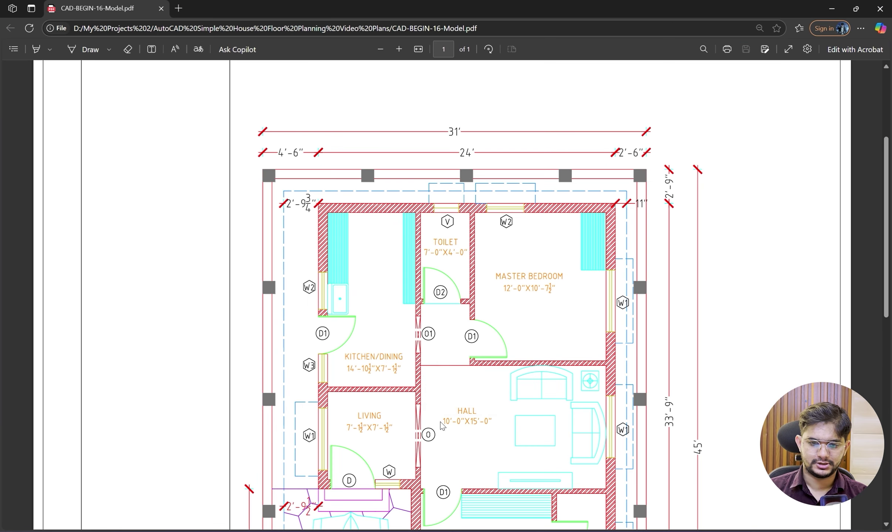
pyautogui.scroll(-3, 385, 203)
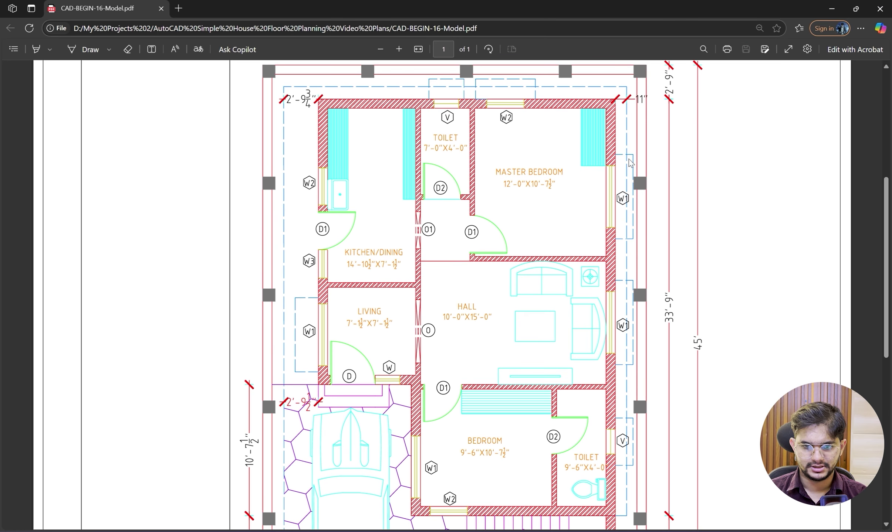
pyautogui.scroll(-4, 599, 246)
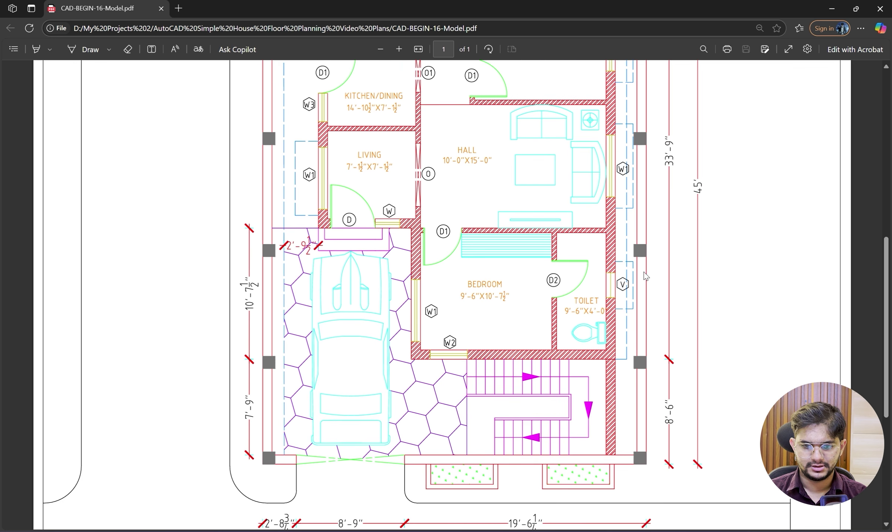
pyautogui.click(832, 8)
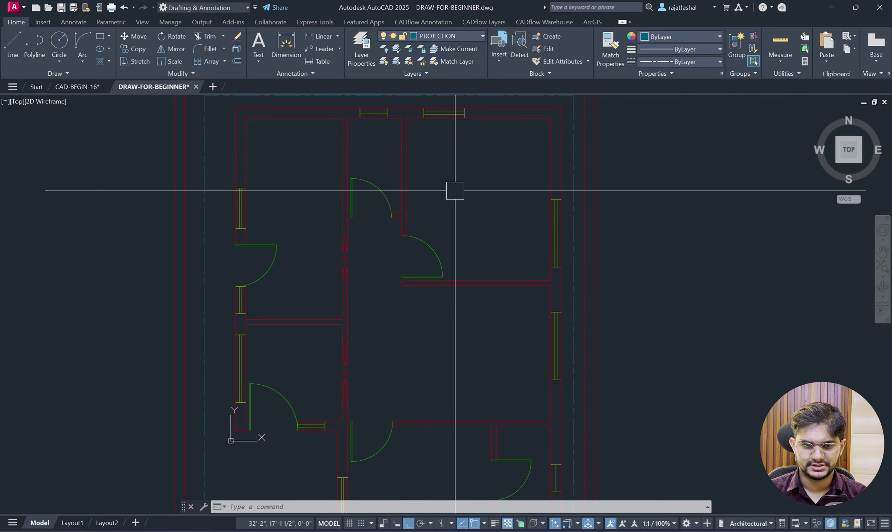
pyautogui.scroll(4, 436, 207)
pyautogui.click(437, 37)
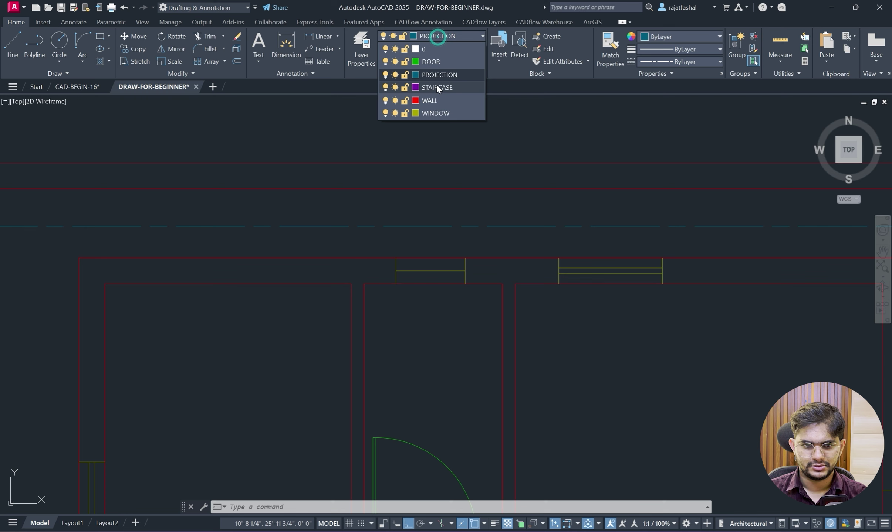
pyautogui.click(436, 84)
pyautogui.scroll(2, 363, 261)
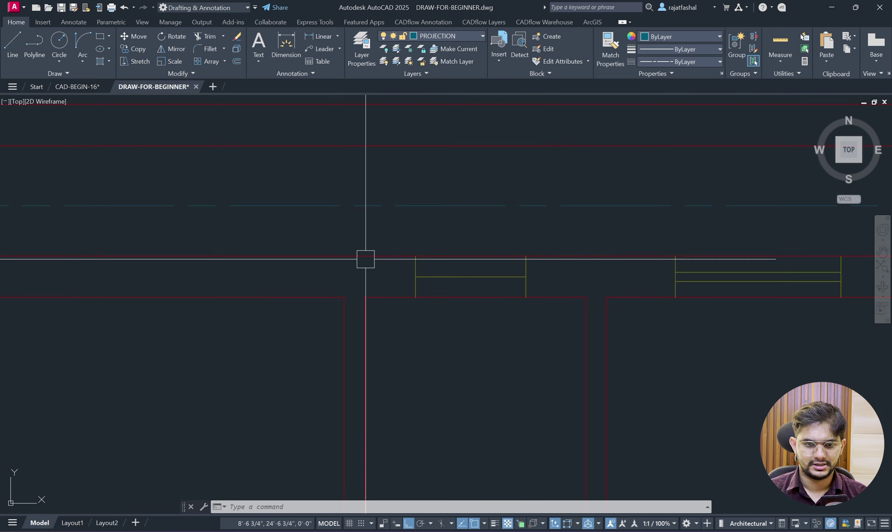
# Draw a line from the toilet ventilator's outer left corner about 5 1/2" left along the wall and about 1'-6" outward.
pyautogui.press('Escape')
pyautogui.press('Return')
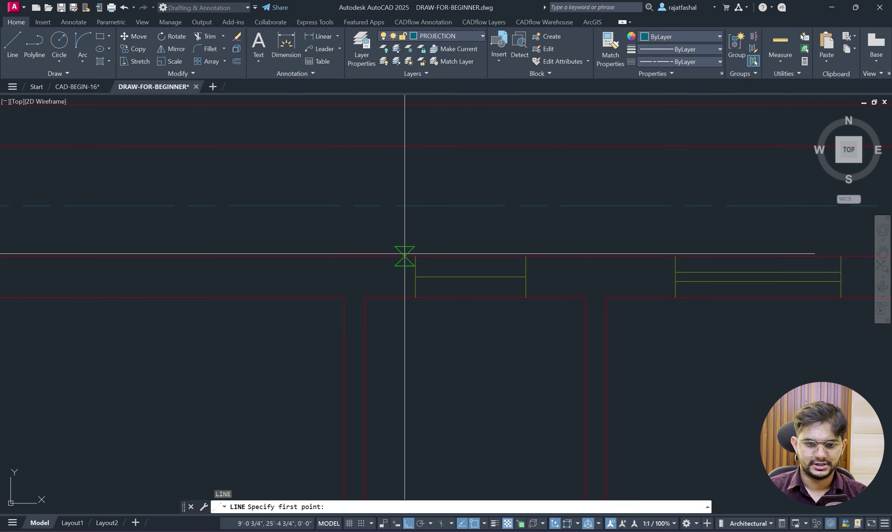
pyautogui.click(354, 256)
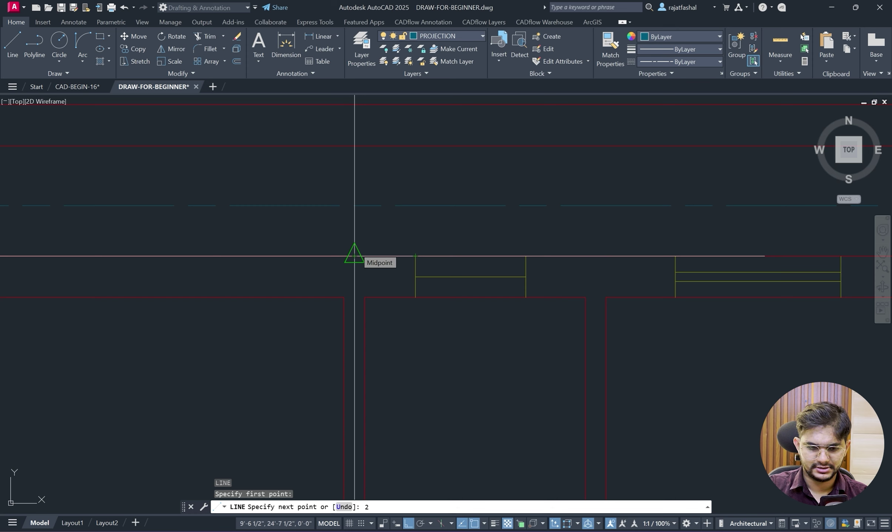
pyautogui.write('3"')
pyautogui.press('Return')
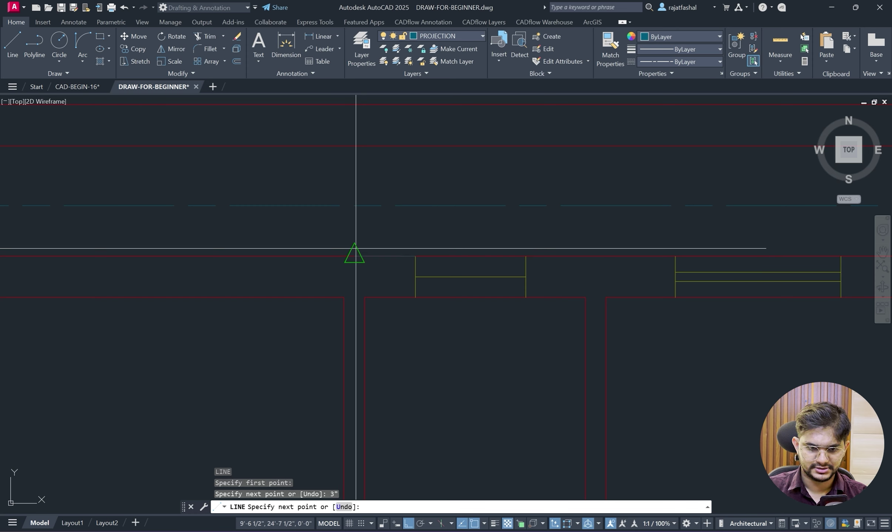
pyautogui.hotkey('ctrl', 'z')
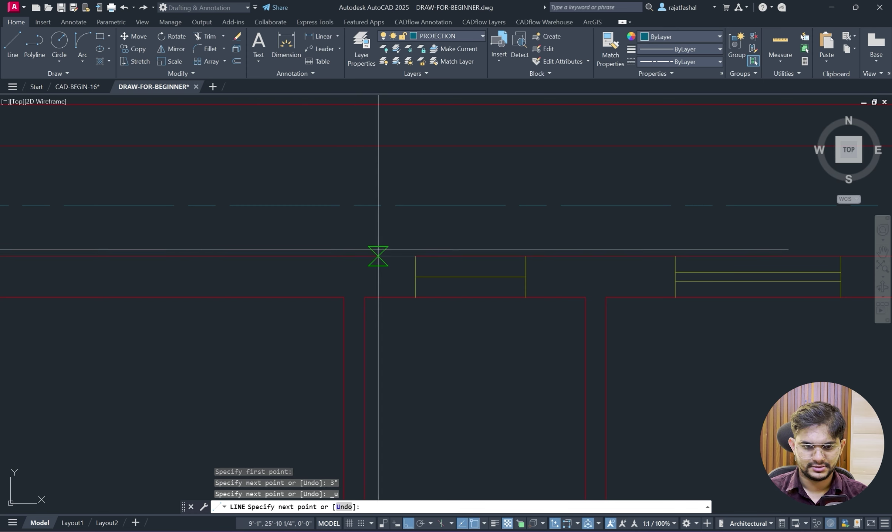
pyautogui.click(390, 256)
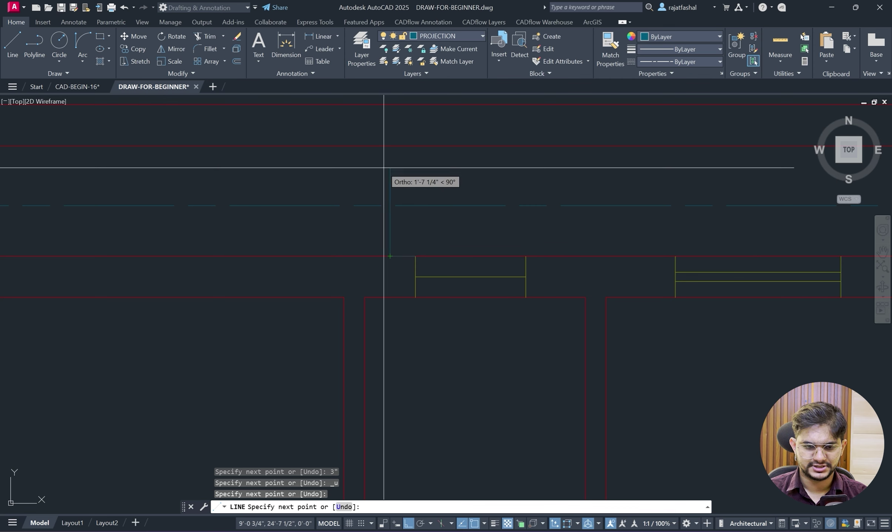
pyautogui.click(390, 173)
pyautogui.press('Escape')
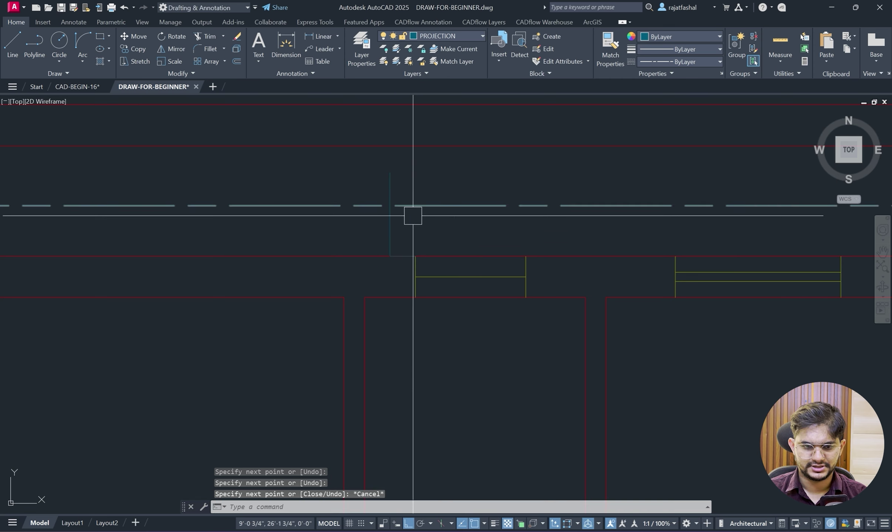
# Mirror the two new projection lines about the toilet ventilator's vertical centre line, keeping the originals.
pyautogui.click(401, 254)
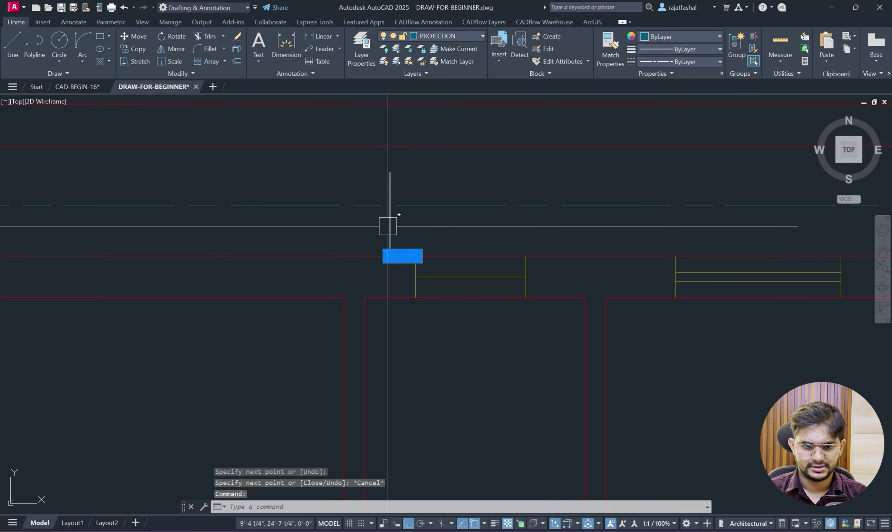
pyautogui.click(390, 225)
pyautogui.write('mi')
pyautogui.press('Return')
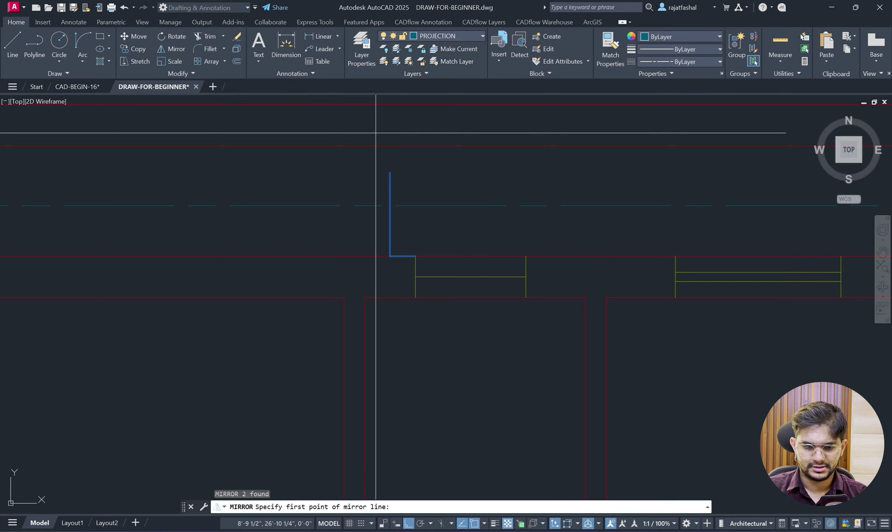
pyautogui.click(470, 277)
pyautogui.click(475, 356)
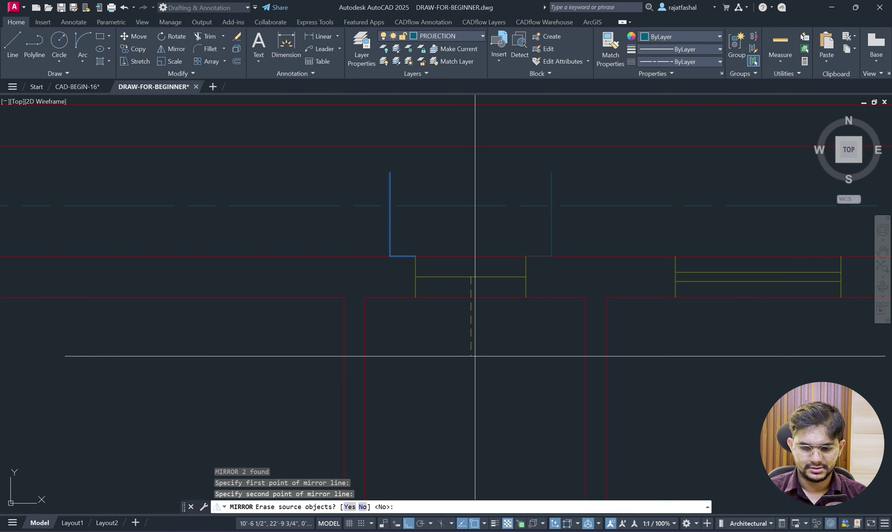
pyautogui.press('Return')
pyautogui.press('Escape')
# Delete the two short horizontal construction lines lying along the wall on either side of the toilet ventilator.
pyautogui.click(335, 242)
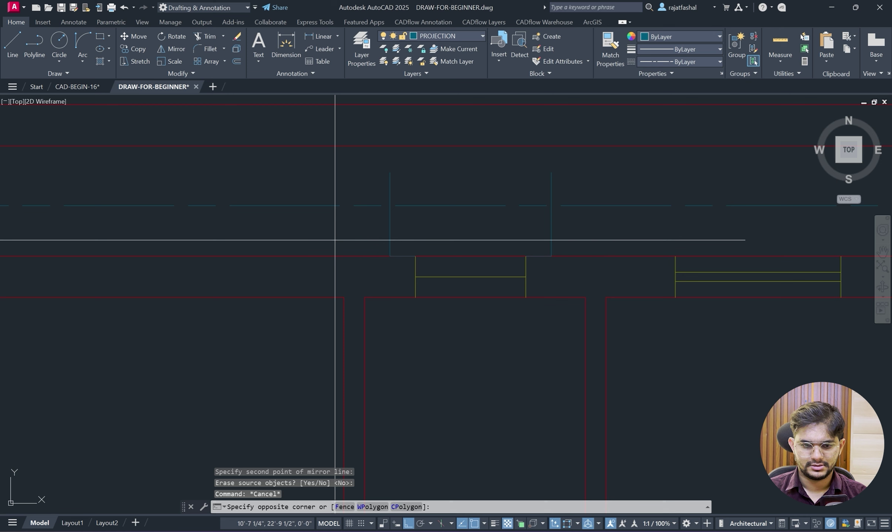
pyautogui.press('Escape')
pyautogui.click(378, 239)
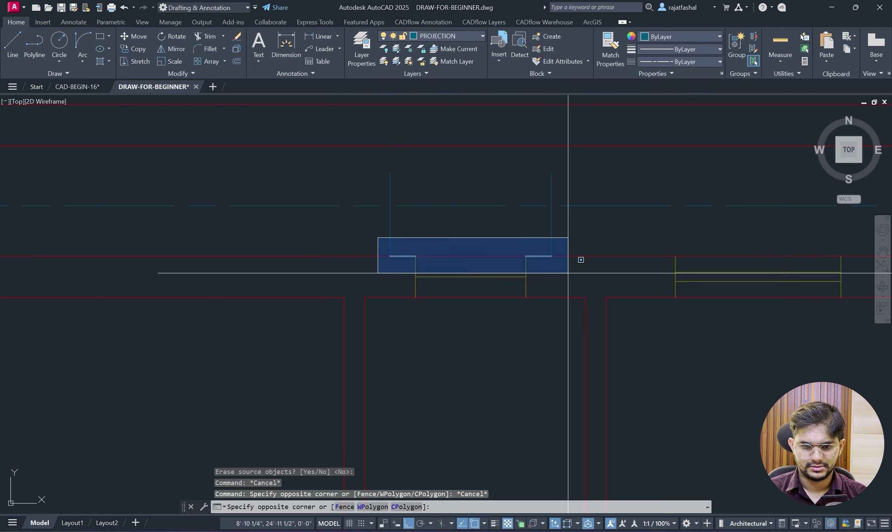
pyautogui.click(578, 273)
pyautogui.press('Delete')
# Draw a horizontal line joining the outer ends of the two vertical projection lines behind the toilet ventilator.
pyautogui.write('l')
pyautogui.press('Return')
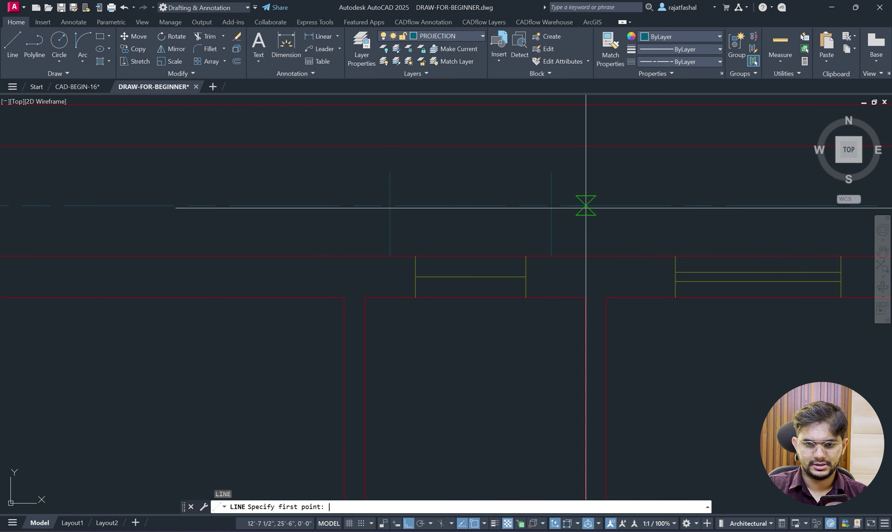
pyautogui.click(389, 172)
pyautogui.click(551, 172)
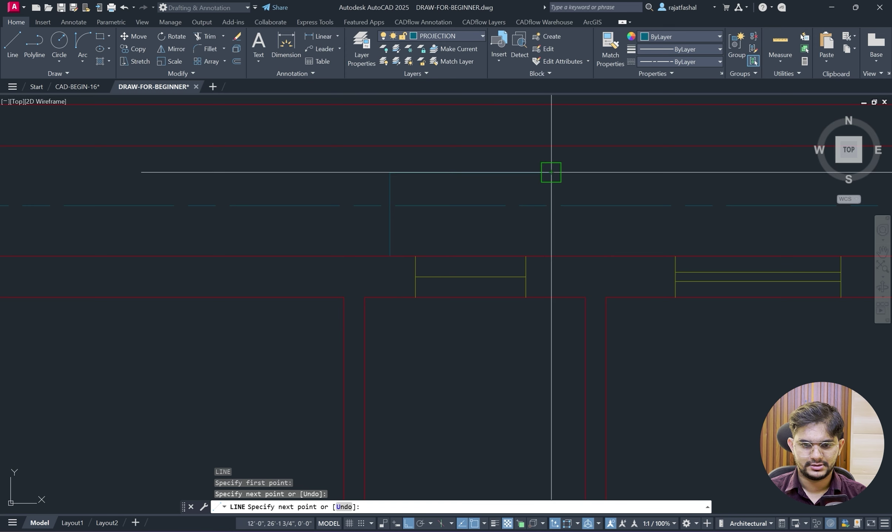
pyautogui.press('Escape')
pyautogui.click(484, 172)
pyautogui.press('Escape')
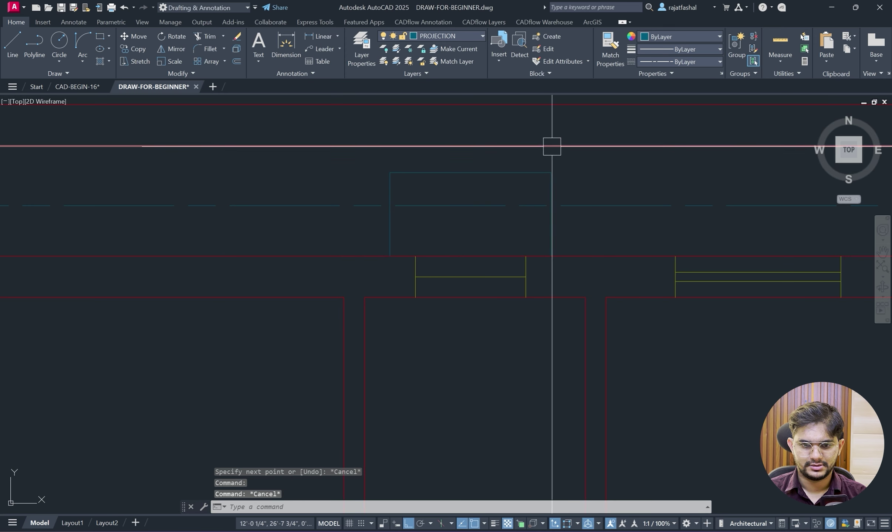
# Try to stretch the outer line of the toilet ventilator's projection from its right end, and undo the edit.
pyautogui.scroll(-4, 578, 163)
pyautogui.moveTo(705, 178); pyautogui.dragTo(590, 168, button='middle')
pyautogui.scroll(4, 588, 158)
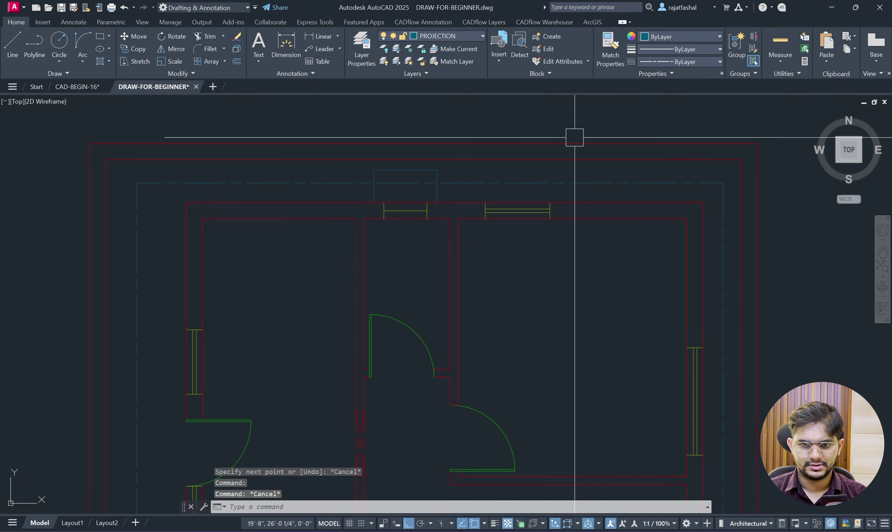
pyautogui.click(322, 188)
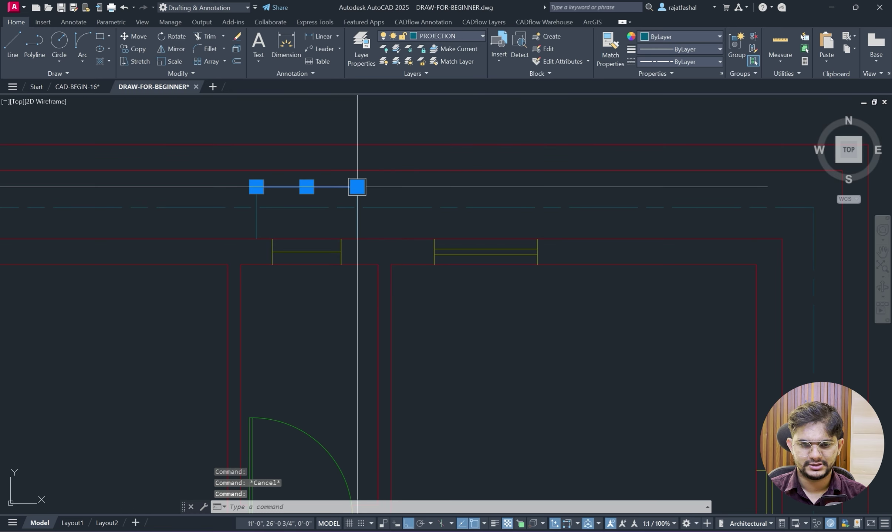
pyautogui.click(357, 187)
pyautogui.hotkey('ctrl', 'z')
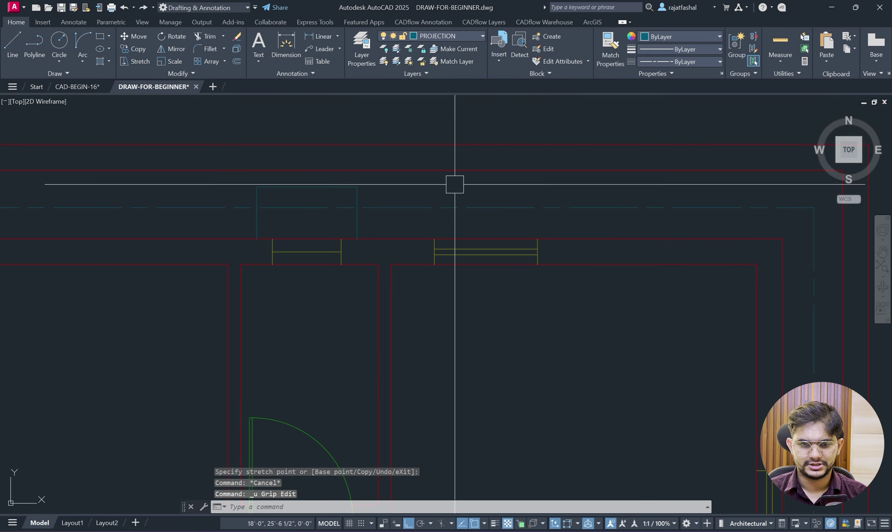
# Check the projections behind the toilet ventilator and the master bedroom's W2 window in the PDF reference.
pyautogui.hotkey('alt', 'Tab')
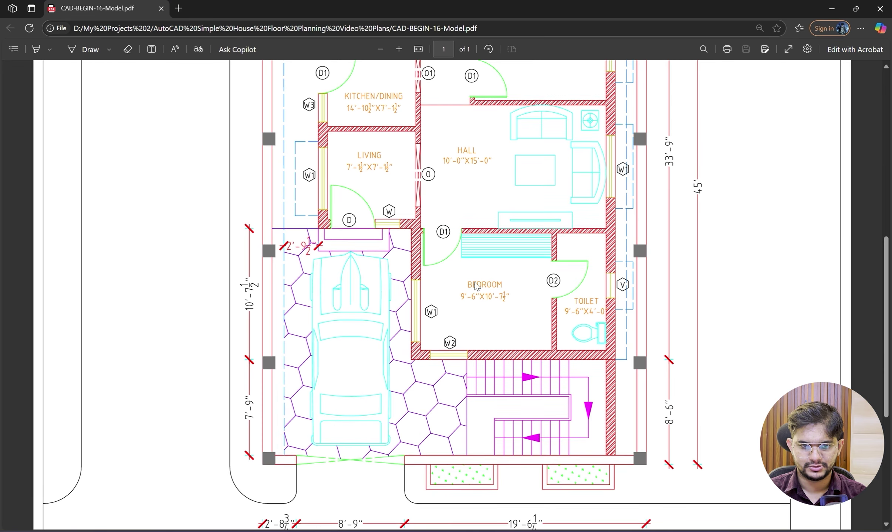
pyautogui.scroll(5, 440, 170)
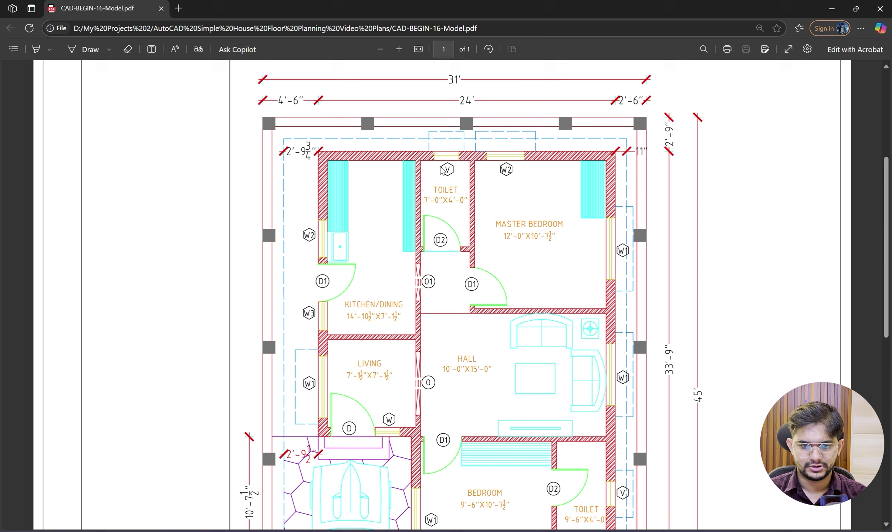
pyautogui.click(831, 5)
pyautogui.scroll(-5, 518, 175)
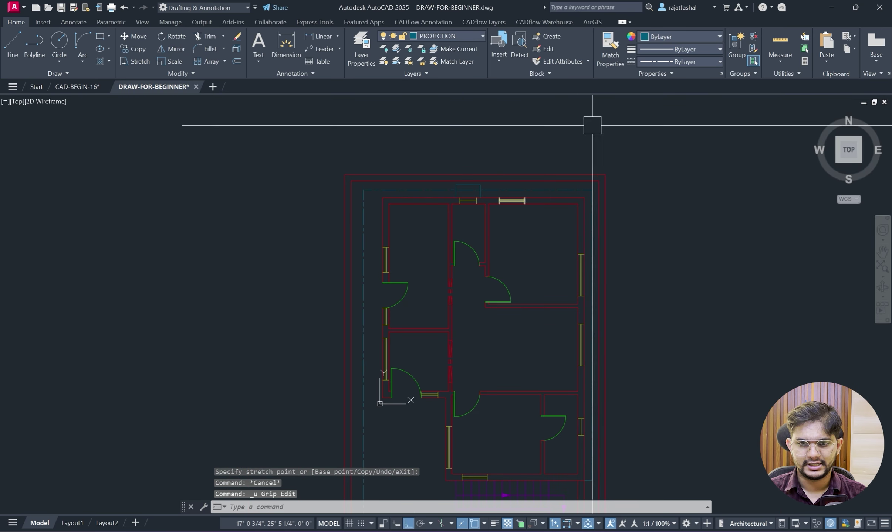
# Load the ACAD_ISO02W100 linetype and assign it to the PROJECTION layer after checking the reference plan PDF.
pyautogui.click(370, 53)
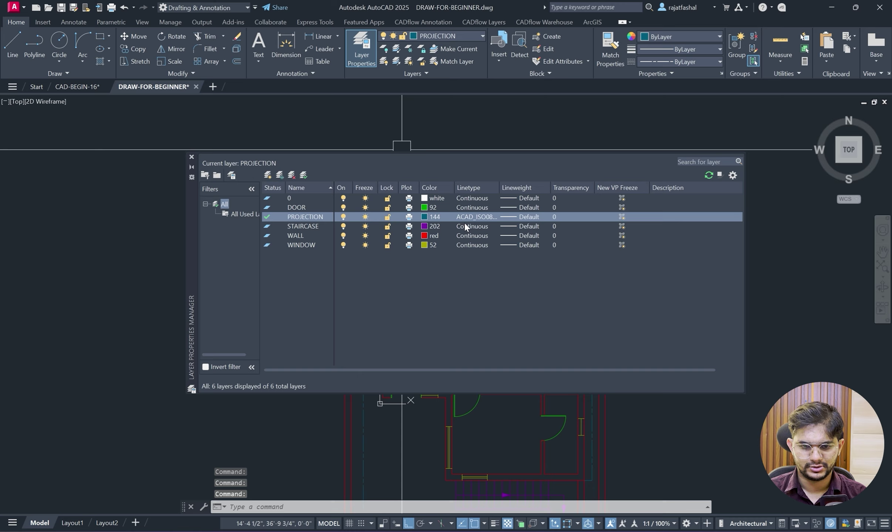
pyautogui.hotkey('alt', 'Tab')
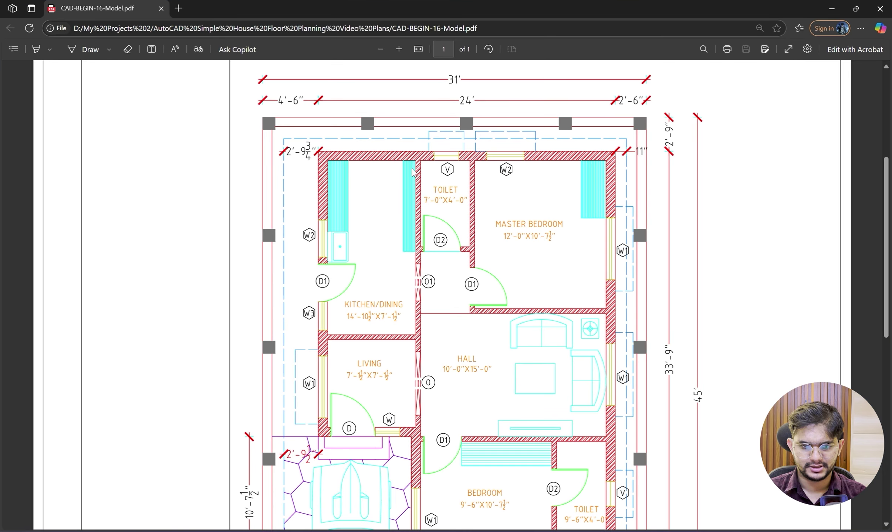
pyautogui.click(836, 5)
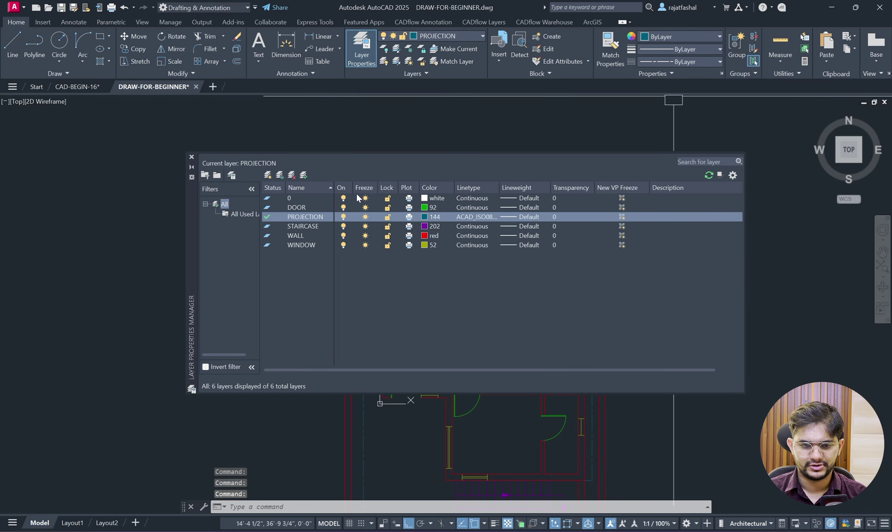
pyautogui.click(476, 218)
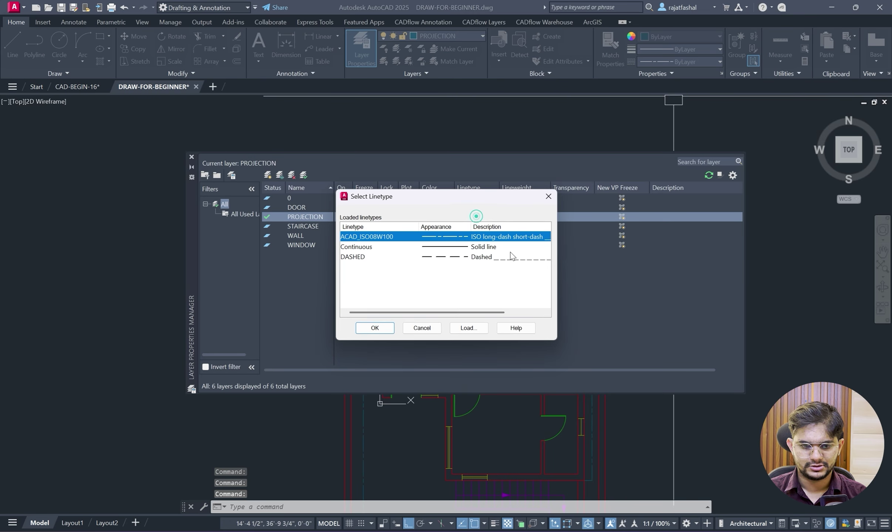
pyautogui.click(476, 328)
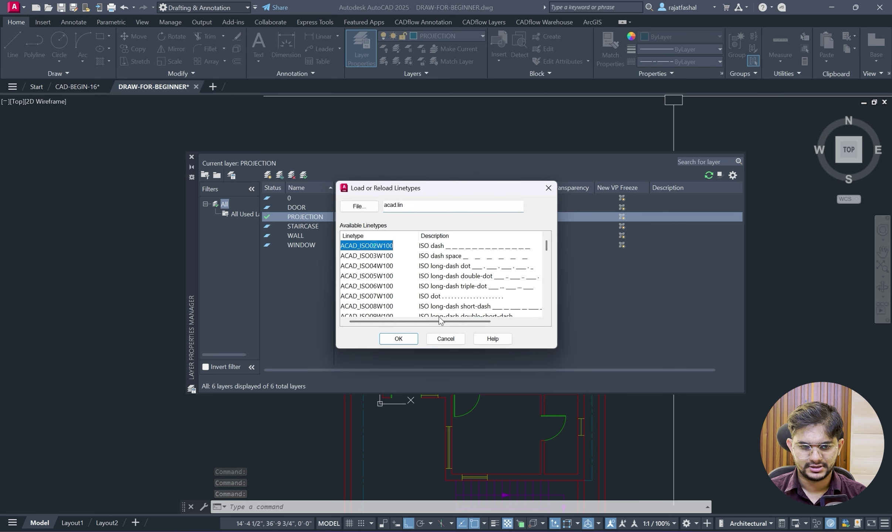
pyautogui.click(403, 336)
pyautogui.click(429, 237)
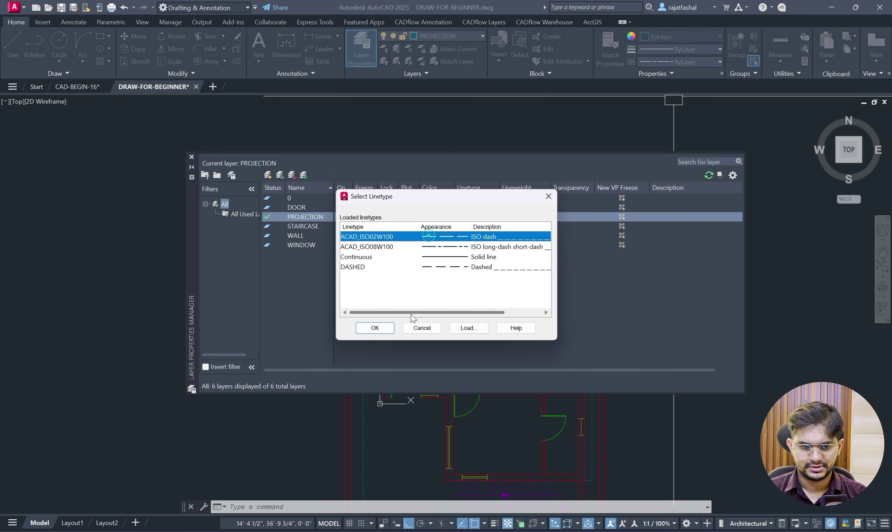
pyautogui.click(393, 327)
pyautogui.click(192, 158)
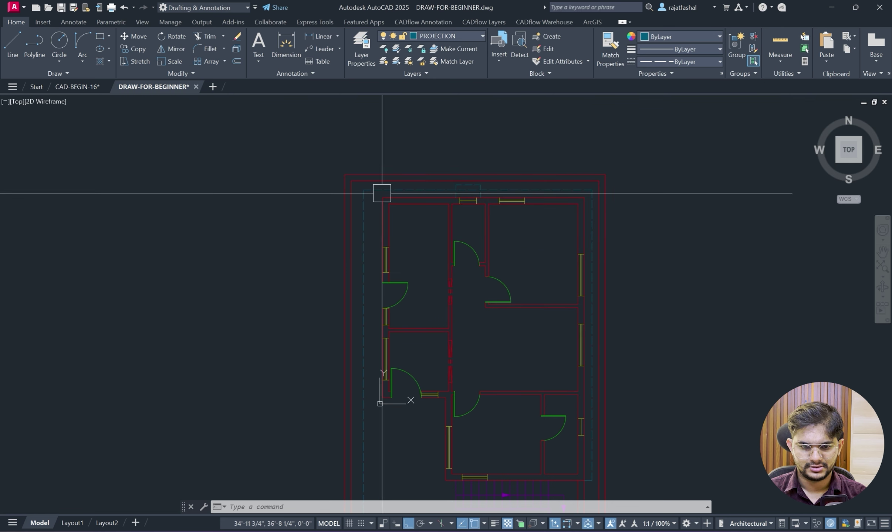
# Draw a short line from the master bedroom top window's left corner along the wall, then up to the neighbouring projection's height.
pyautogui.scroll(4, 383, 191)
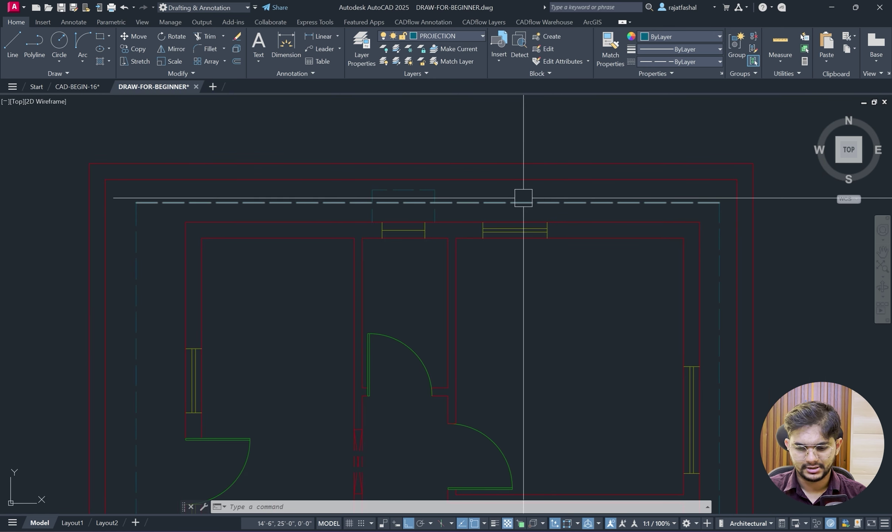
pyautogui.scroll(4, 503, 212)
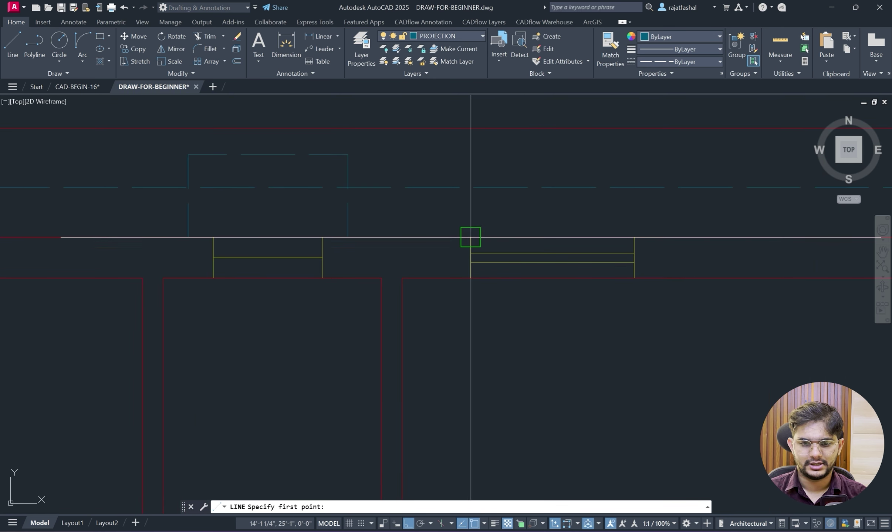
pyautogui.click(483, 223)
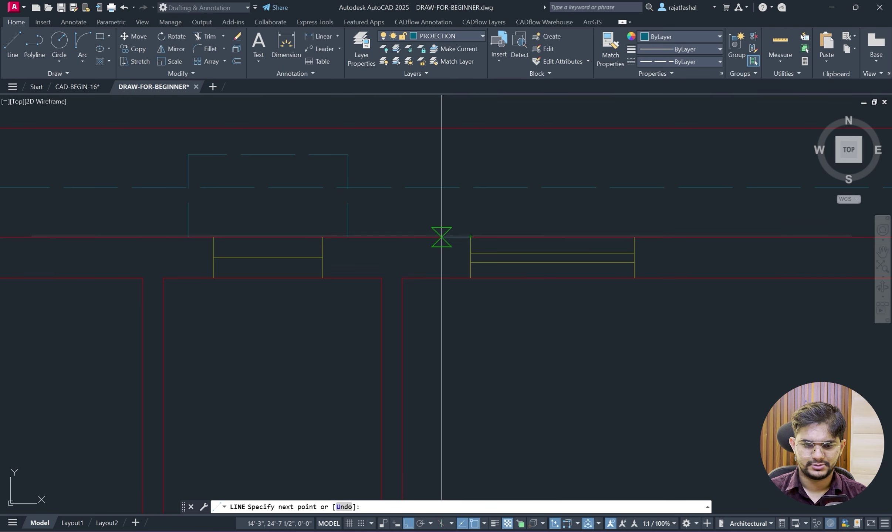
pyautogui.click(442, 236)
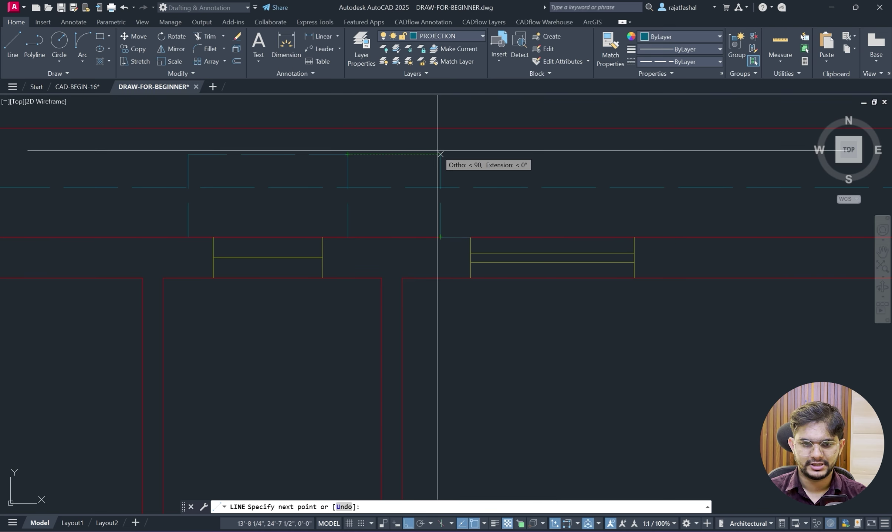
pyautogui.scroll(-5, 440, 154)
pyautogui.hotkey('alt', 'Tab')
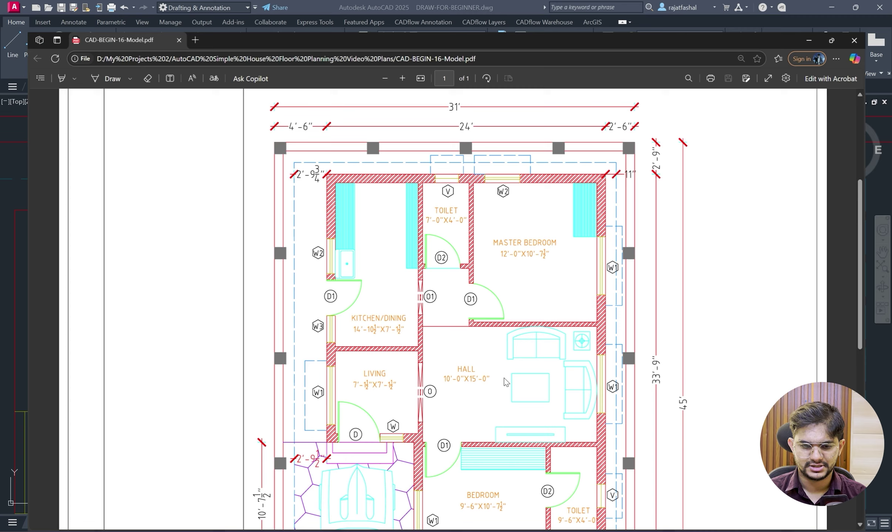
pyautogui.scroll(1, 531, 156)
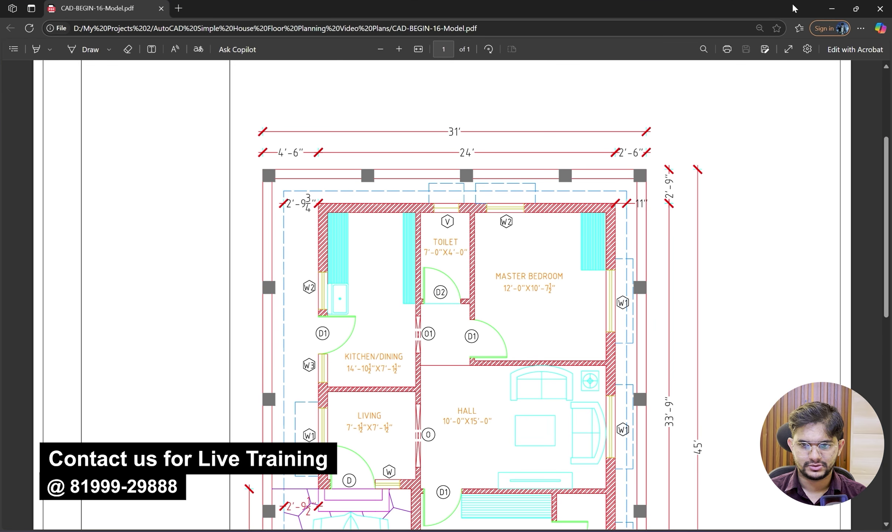
pyautogui.click(832, 8)
pyautogui.click(475, 183)
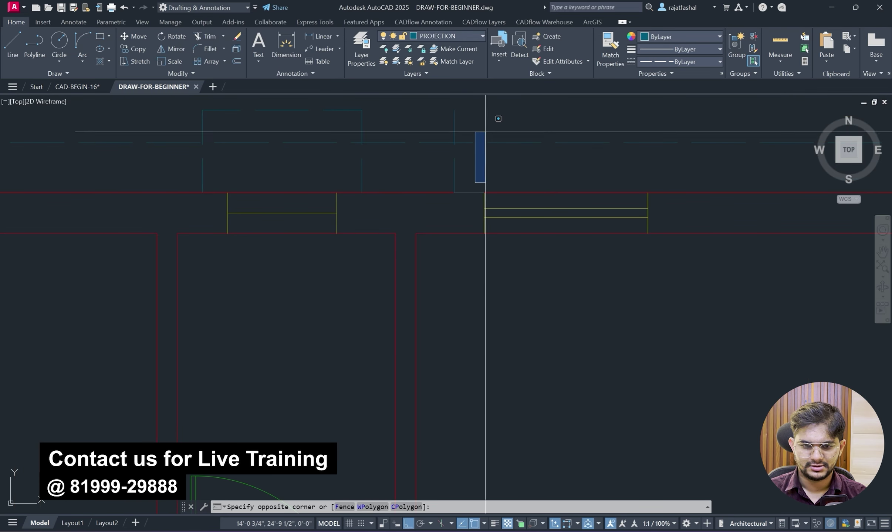
pyautogui.click(485, 131)
# Mirror the two new projection lines about the centre of the master bedroom's top window, keeping the originals.
pyautogui.click(445, 107)
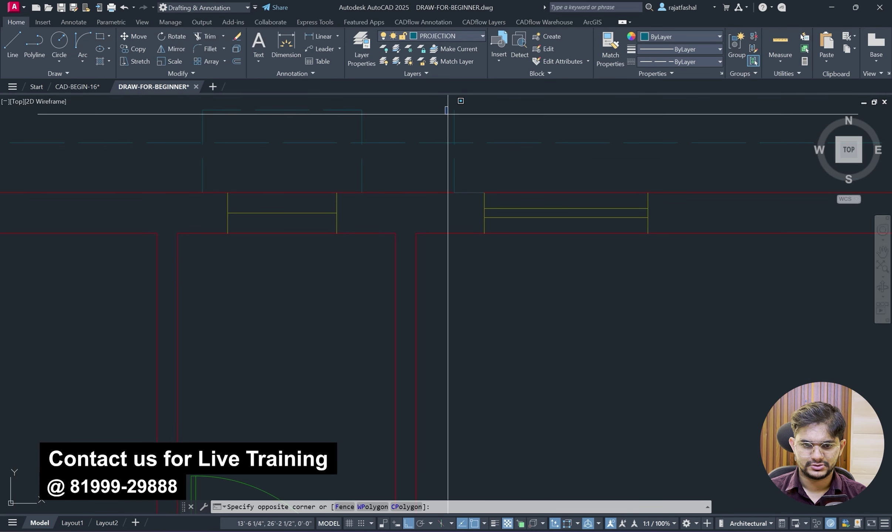
pyautogui.click(489, 205)
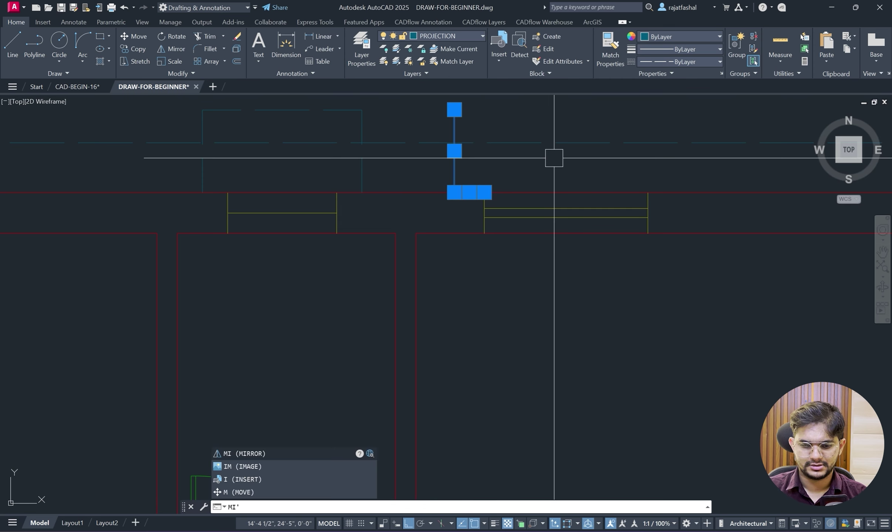
pyautogui.press('BackSpace')
pyautogui.press('Return')
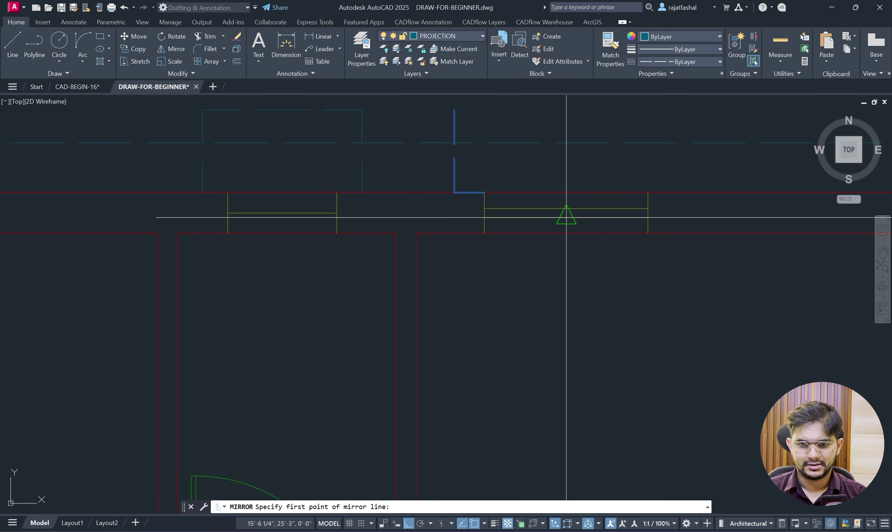
pyautogui.click(589, 337)
pyautogui.press('Return')
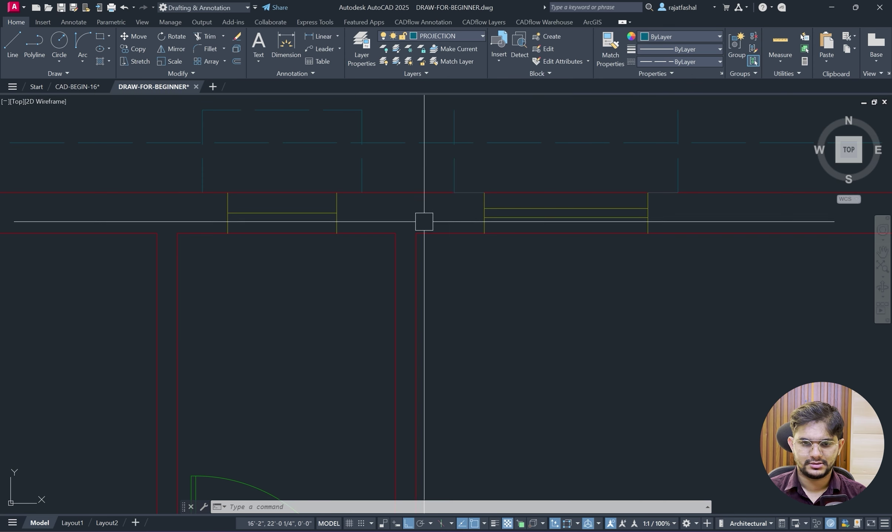
# Delete the short projection segments along the wall on both sides of the master bedroom's top window.
pyautogui.click(428, 170)
pyautogui.click(730, 218)
pyautogui.press('Delete')
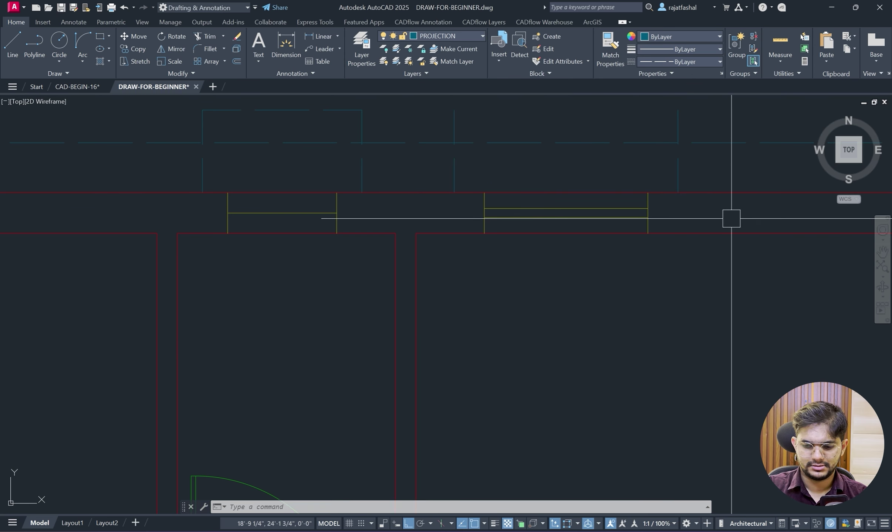
# Draw a horizontal line joining the upper ends of the two projection sides above the master bedroom's top window.
pyautogui.write('l')
pyautogui.press('Return')
pyautogui.moveTo(454, 124); pyautogui.dragTo(450, 185, button='middle')
pyautogui.click(450, 173)
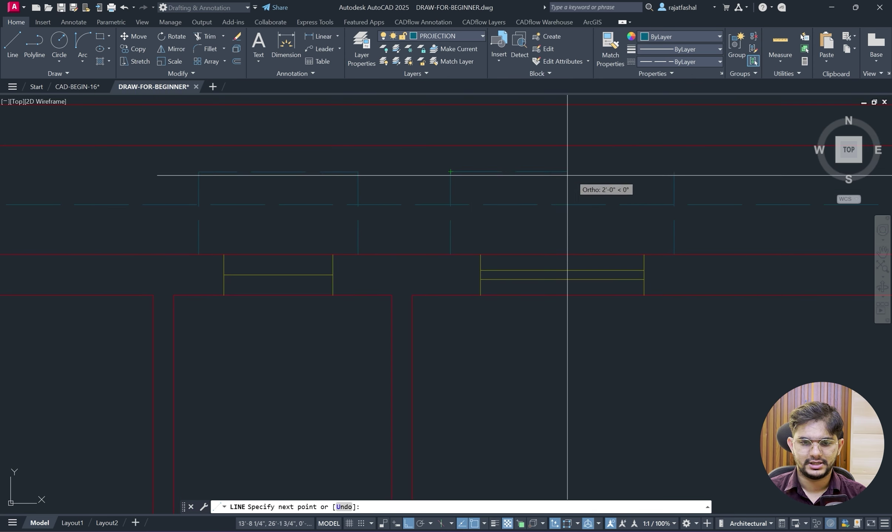
pyautogui.click(668, 173)
pyautogui.press('Escape')
# Examine the reference plan PDF for the projections outside the right-hand wall's windows.
pyautogui.scroll(-6, 629, 221)
pyautogui.moveTo(629, 221); pyautogui.dragTo(538, 194, button='middle')
pyautogui.moveTo(609, 304); pyautogui.dragTo(571, 192, button='middle')
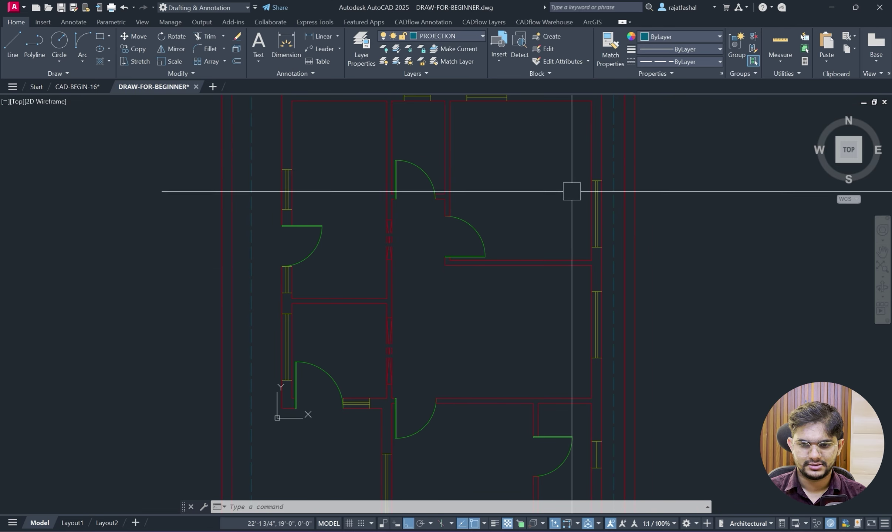
pyautogui.click(490, 531)
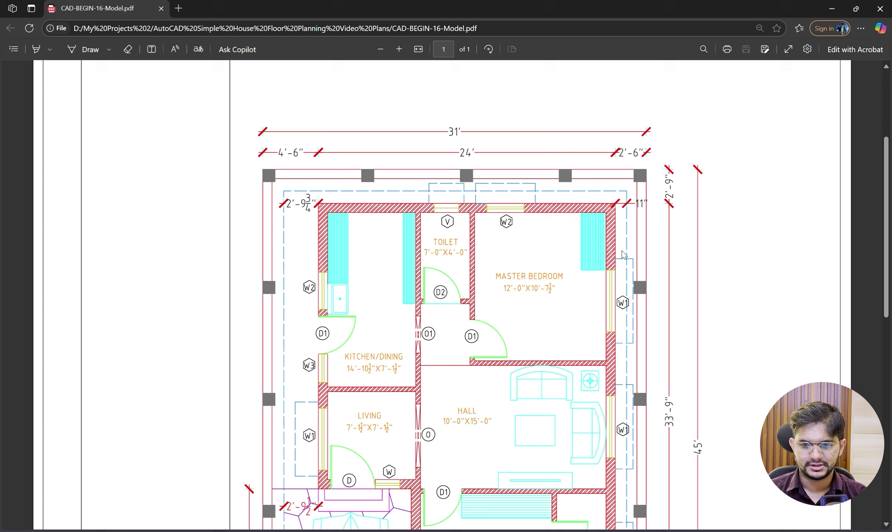
pyautogui.click(838, 4)
pyautogui.moveTo(592, 256); pyautogui.dragTo(596, 207, button='middle')
pyautogui.scroll(3, 607, 129)
pyautogui.moveTo(608, 129); pyautogui.dragTo(575, 205, button='middle')
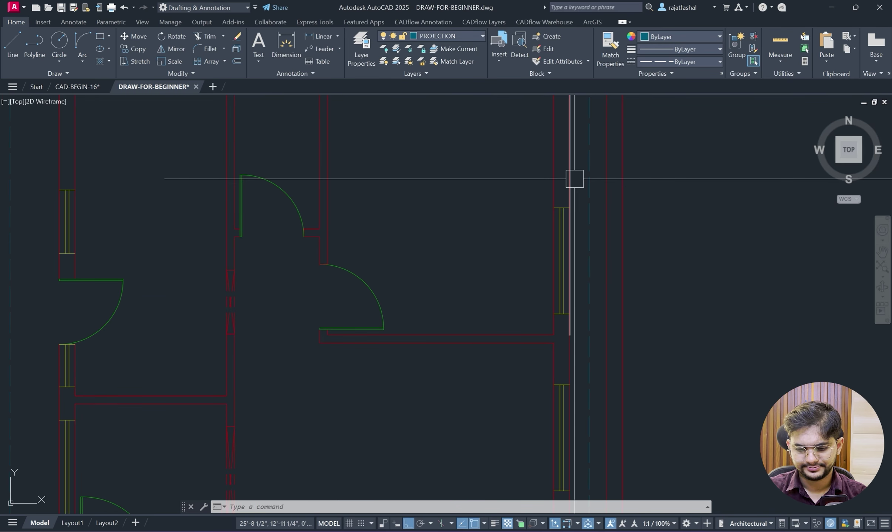
# Draw a line from the master bedroom right window's upper outer corner up along the wall, then 1'3" outward.
pyautogui.write('l')
pyautogui.press('Return')
pyautogui.scroll(4, 574, 179)
pyautogui.click(562, 249)
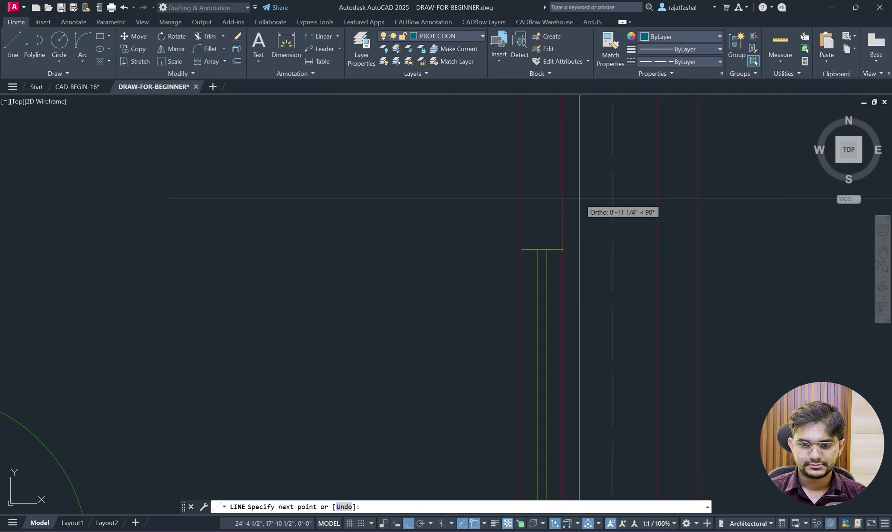
pyautogui.scroll(2, 568, 218)
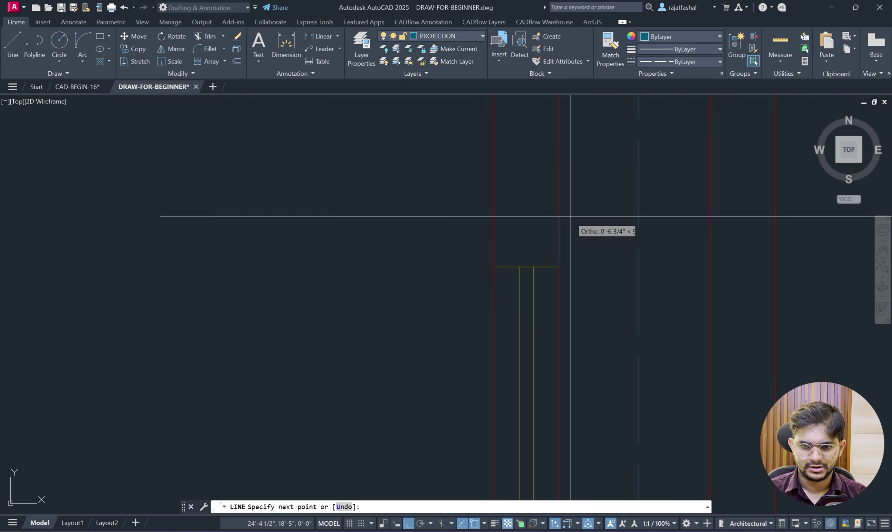
pyautogui.click(559, 214)
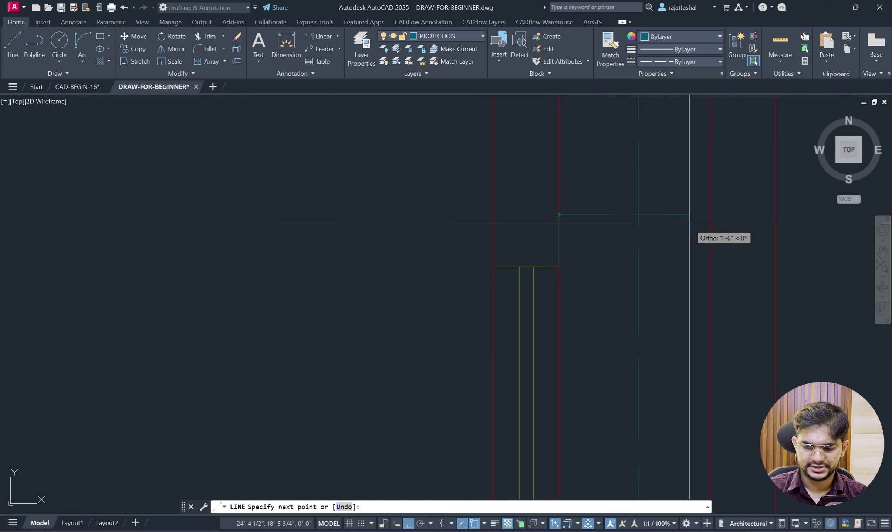
pyautogui.scroll(-5, 687, 225)
pyautogui.moveTo(687, 229); pyautogui.dragTo(679, 312, button='middle')
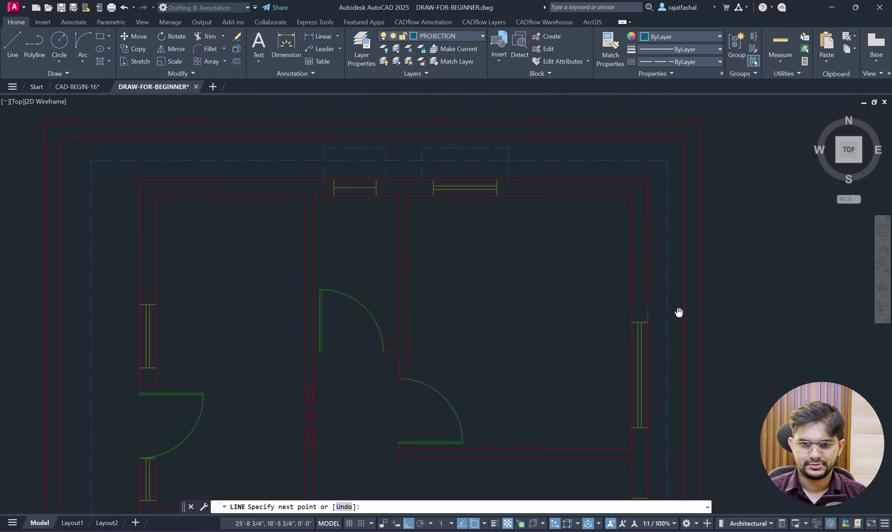
pyautogui.scroll(4, 685, 310)
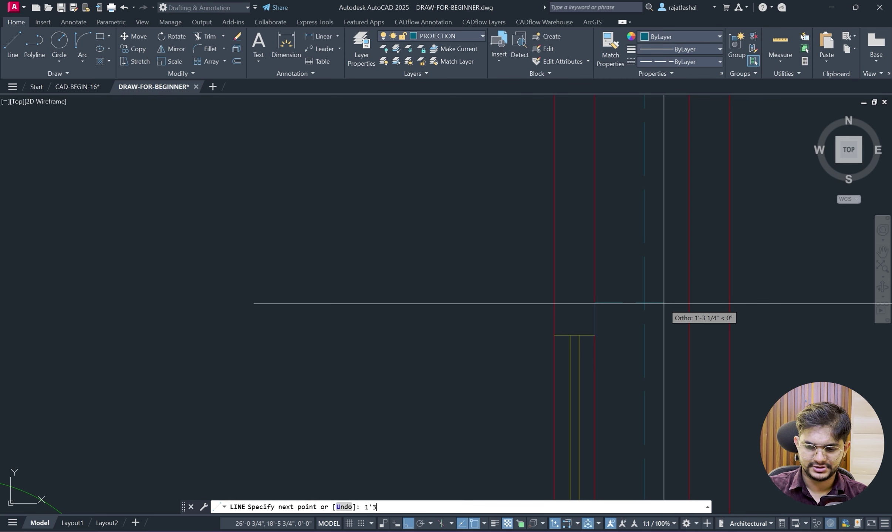
pyautogui.moveTo(697, 352); pyautogui.dragTo(713, 209, button='middle')
pyautogui.press('Escape')
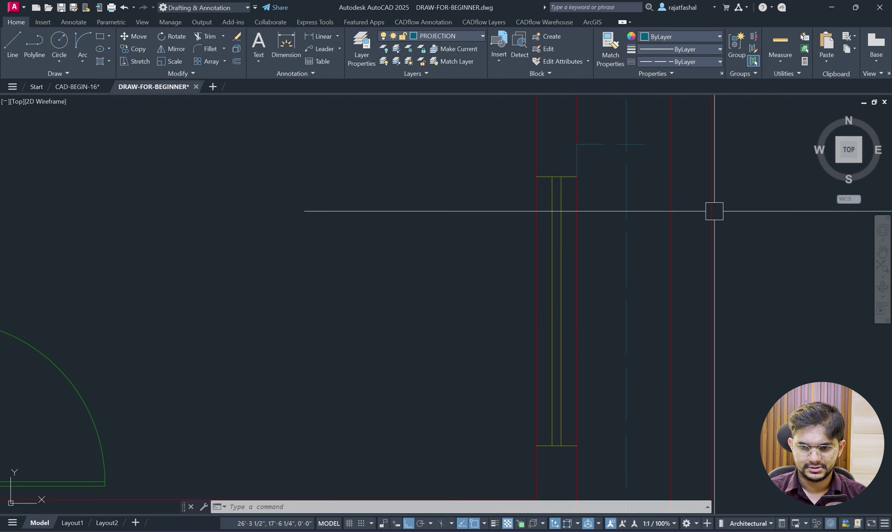
# Mirror the short wall segment and the outward projection line about the right-hand window's midpoint, keeping the originals.
pyautogui.click(564, 125)
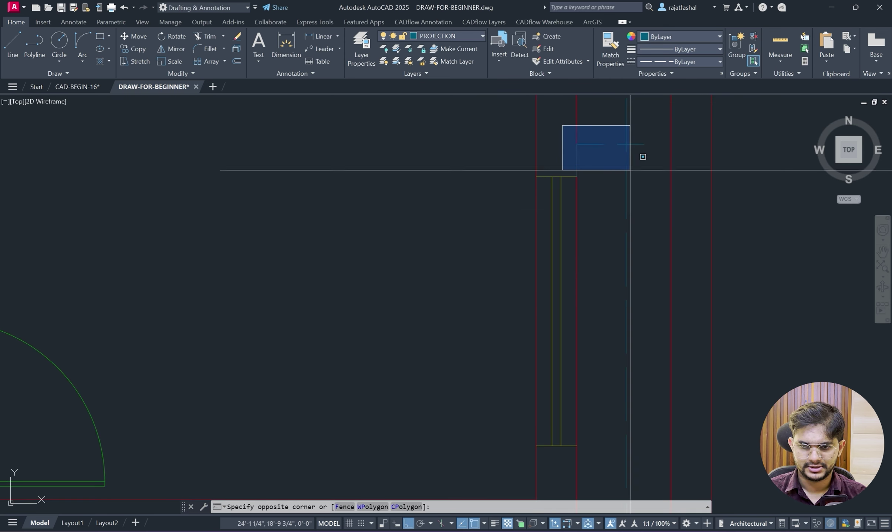
pyautogui.click(650, 193)
pyautogui.write('mi')
pyautogui.press('Return')
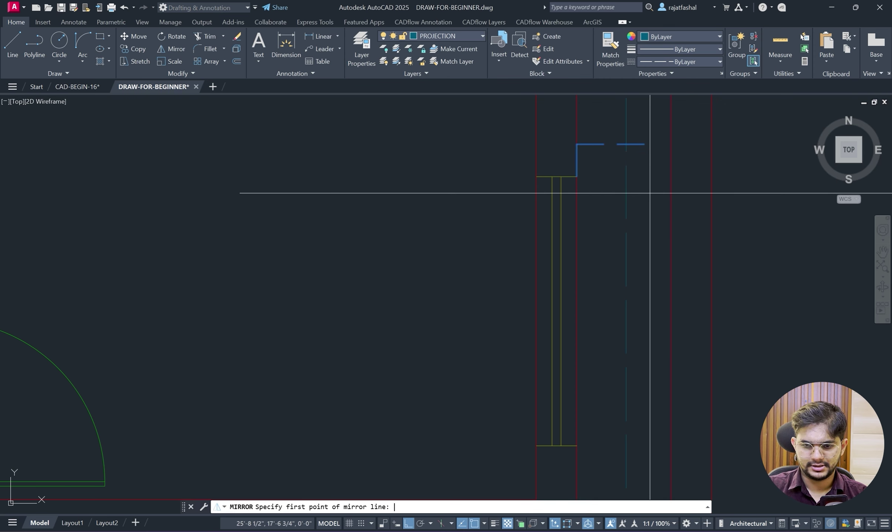
pyautogui.click(560, 312)
pyautogui.click(388, 303)
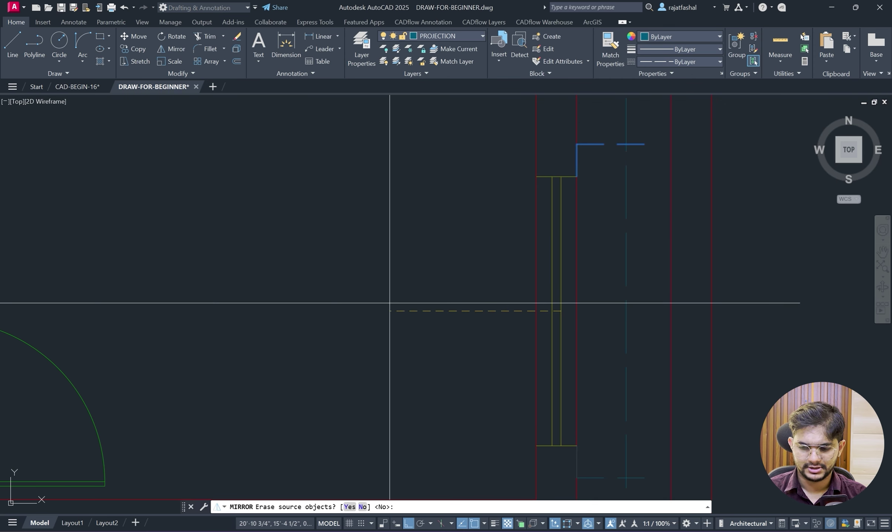
pyautogui.press('Return')
# Delete the short projection segments along the wall above and below the master bedroom's right-hand window.
pyautogui.scroll(-3, 398, 304)
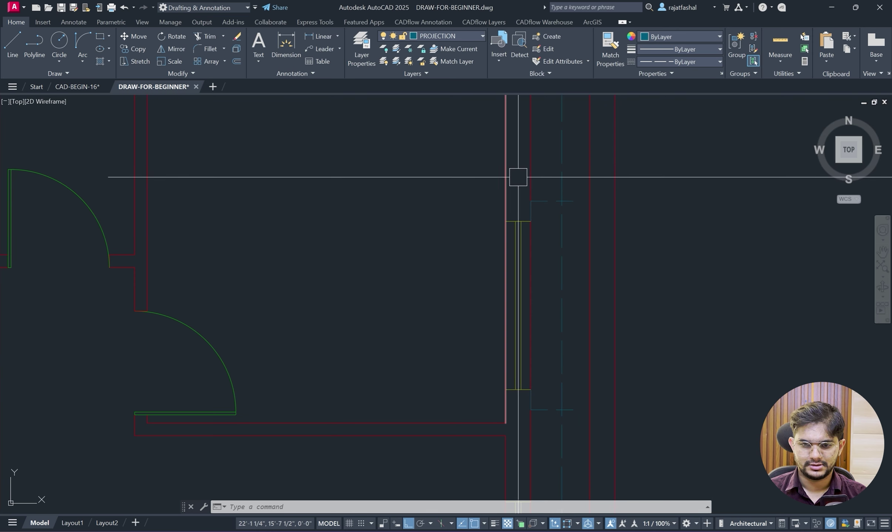
pyautogui.click(532, 250)
pyautogui.scroll(2, 548, 395)
pyautogui.click(546, 398)
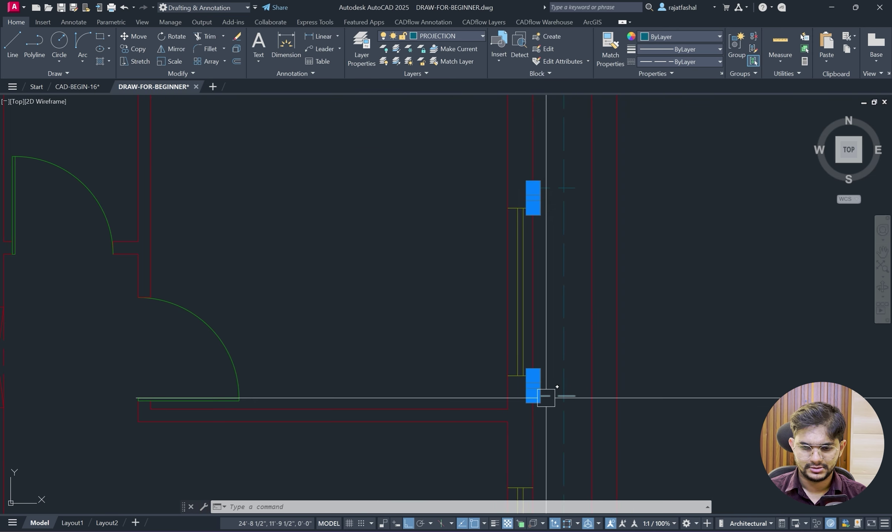
# Draw a line joining the outer ends of the two projection lines at the master bedroom's right-hand window.
pyautogui.write('l')
pyautogui.press('Return')
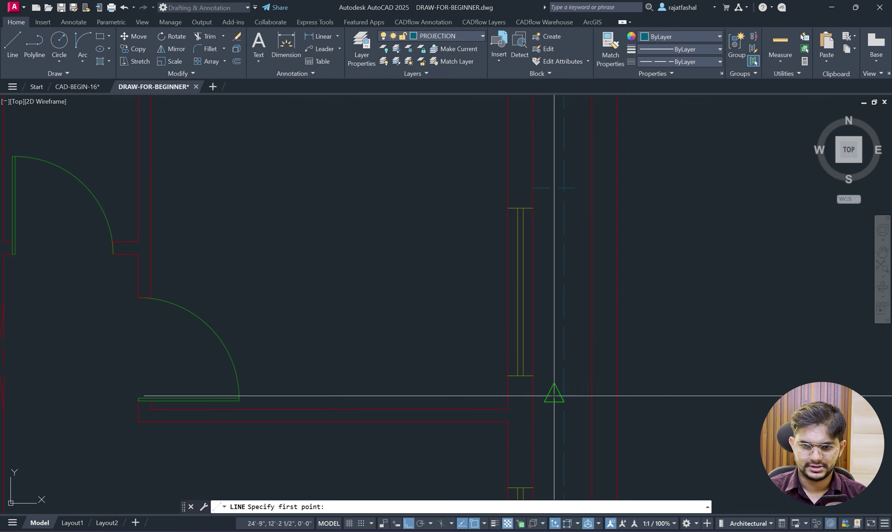
pyautogui.click(575, 188)
pyautogui.click(574, 394)
pyautogui.press('Escape')
pyautogui.scroll(-4, 715, 266)
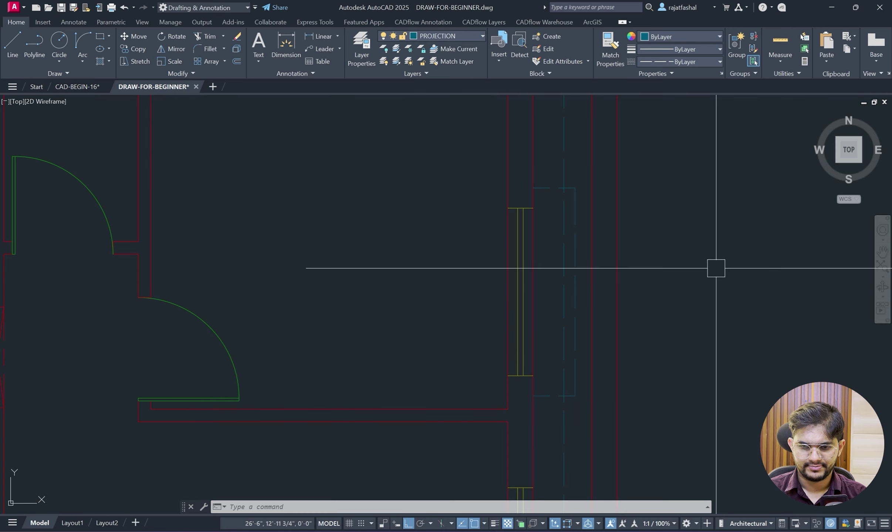
pyautogui.moveTo(740, 291); pyautogui.dragTo(706, 164, button='middle')
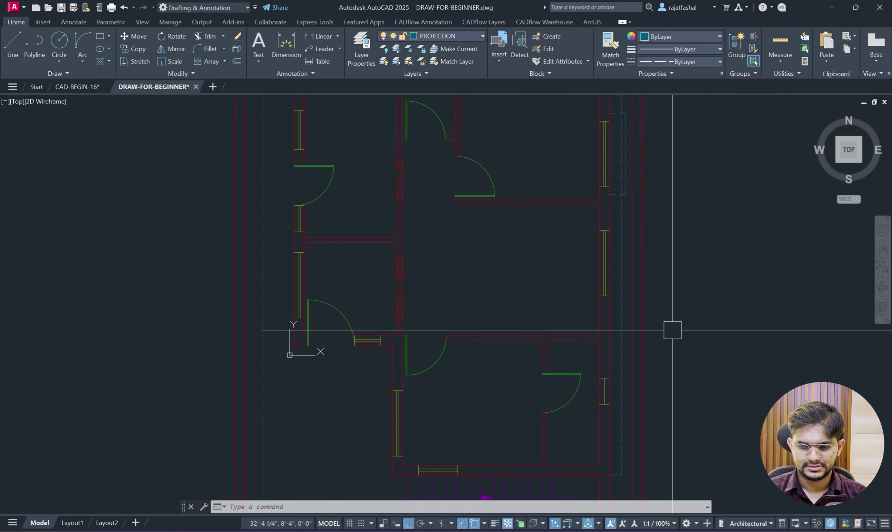
# Check the reference plan PDF for the projection outside the hall's right-hand window.
pyautogui.hotkey('alt', 'Tab')
pyautogui.scroll(-3, 499, 330)
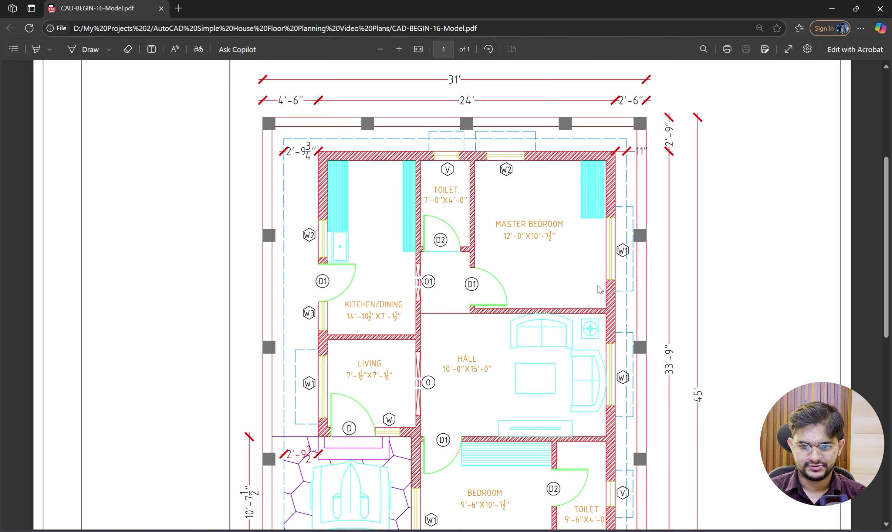
pyautogui.hotkey('alt', 'Tab')
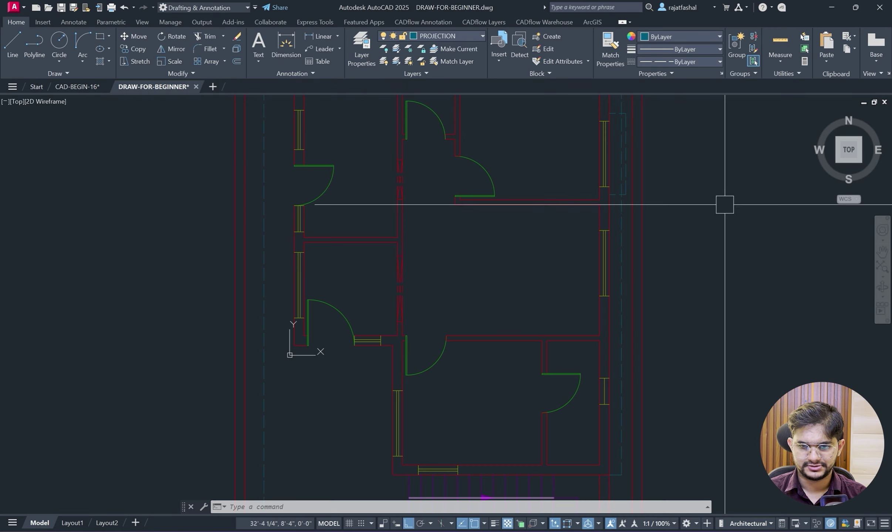
pyautogui.click(515, 135)
pyautogui.press('Escape')
pyautogui.scroll(5, 604, 160)
pyautogui.scroll(-4, 604, 160)
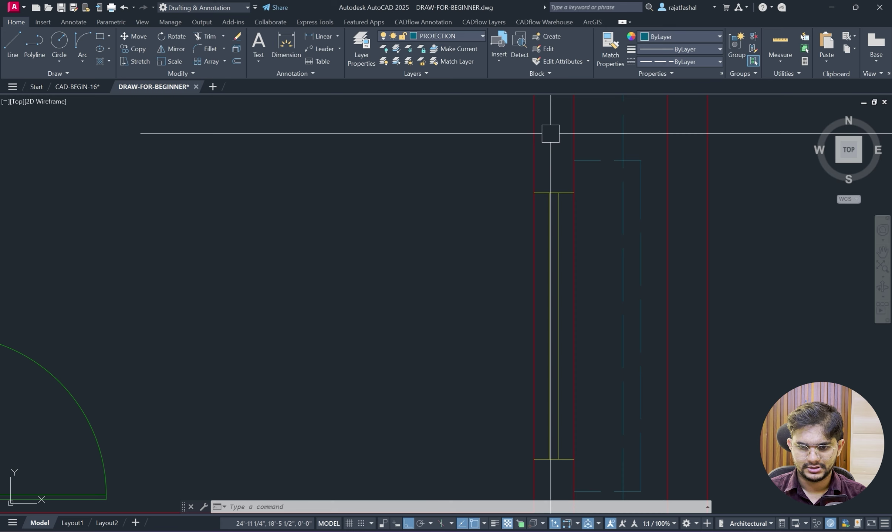
# Copy the master bedroom window's three projection lines to the hall's right-hand window, from upper outer window corner to the matching corner.
pyautogui.click(595, 193)
pyautogui.scroll(3, 671, 288)
pyautogui.click(678, 427)
pyautogui.scroll(-2, 788, 294)
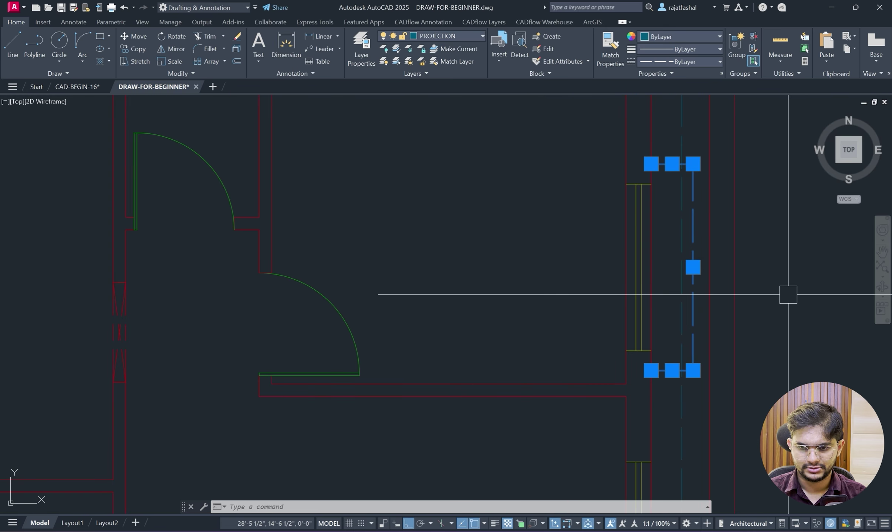
pyautogui.press('Return')
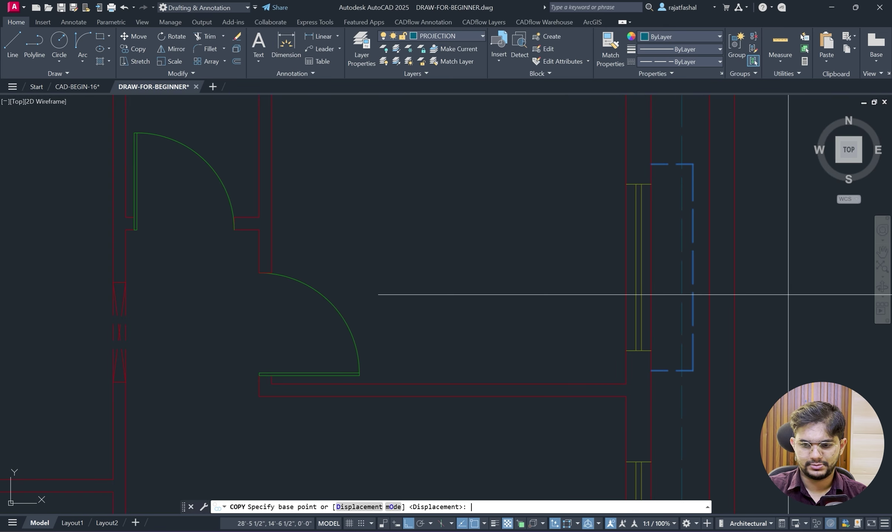
pyautogui.click(651, 184)
pyautogui.scroll(-2, 673, 246)
pyautogui.scroll(2, 671, 344)
pyautogui.click(651, 401)
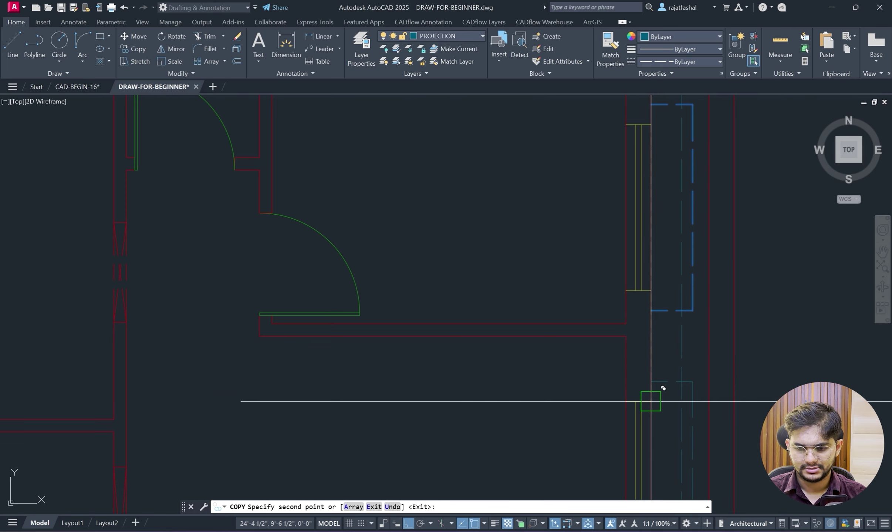
pyautogui.scroll(-2, 648, 278)
pyautogui.scroll(-3, 650, 286)
pyautogui.press('Return')
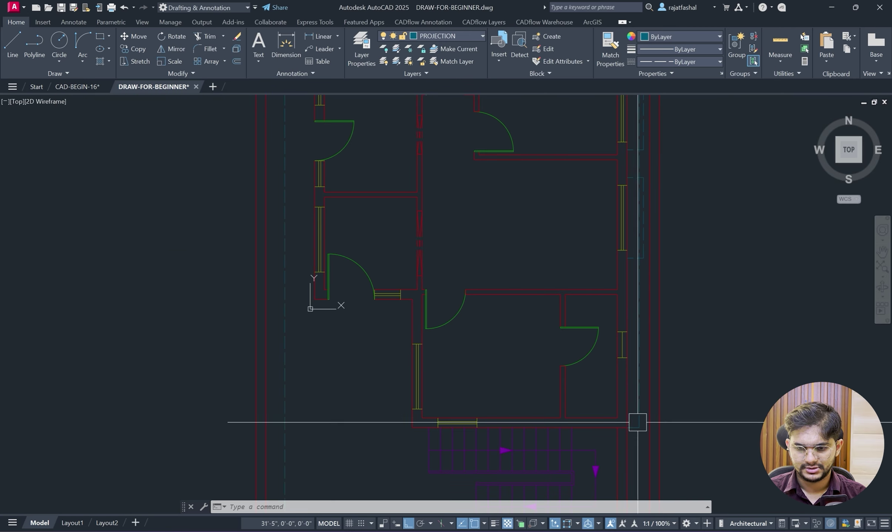
# Following the reference PDF, draw a line from the lower toilet window's upper outer corner up along the wall, then outward.
pyautogui.hotkey('alt', 'Tab')
pyautogui.scroll(-3, 494, 347)
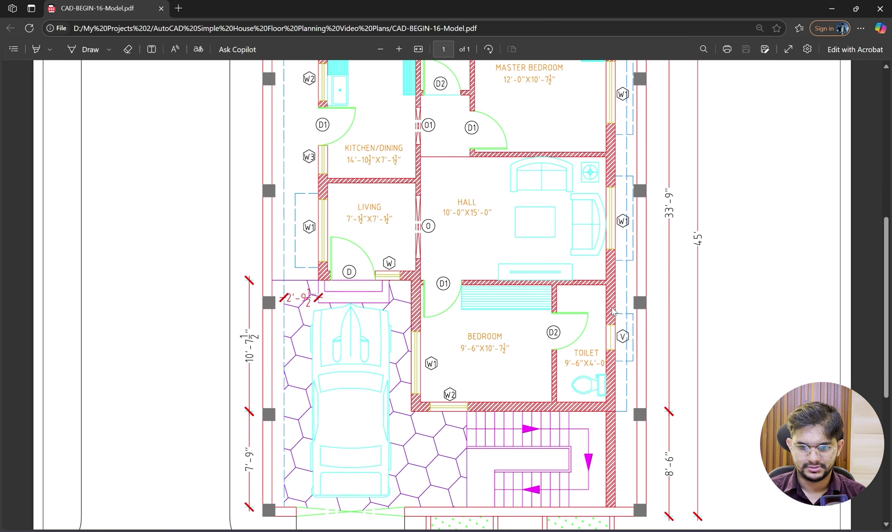
pyautogui.click(832, 8)
pyautogui.scroll(3, 591, 274)
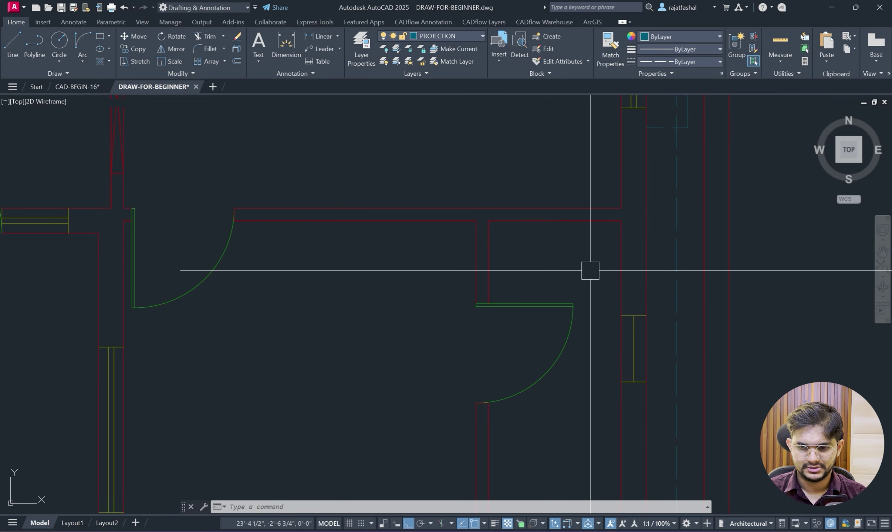
pyautogui.rightClick(590, 271)
pyautogui.moveTo(687, 291)
pyautogui.click(729, 302)
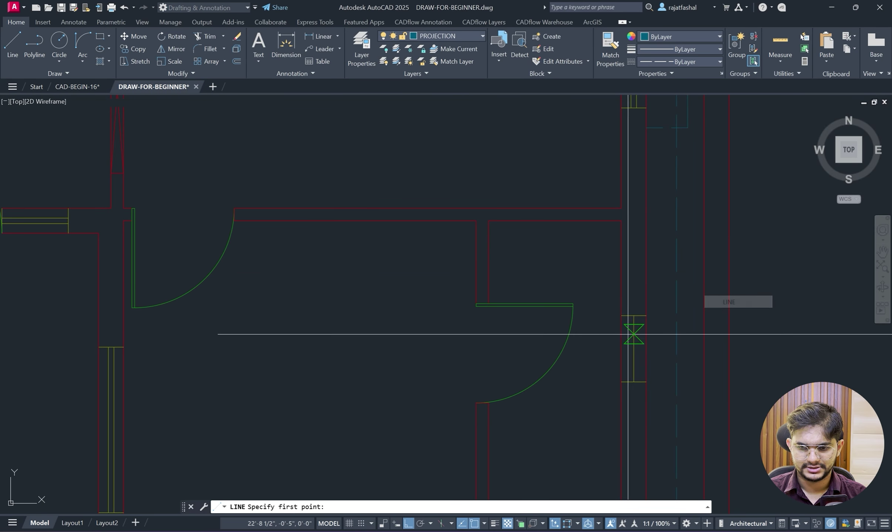
pyautogui.scroll(2, 633, 329)
pyautogui.click(657, 304)
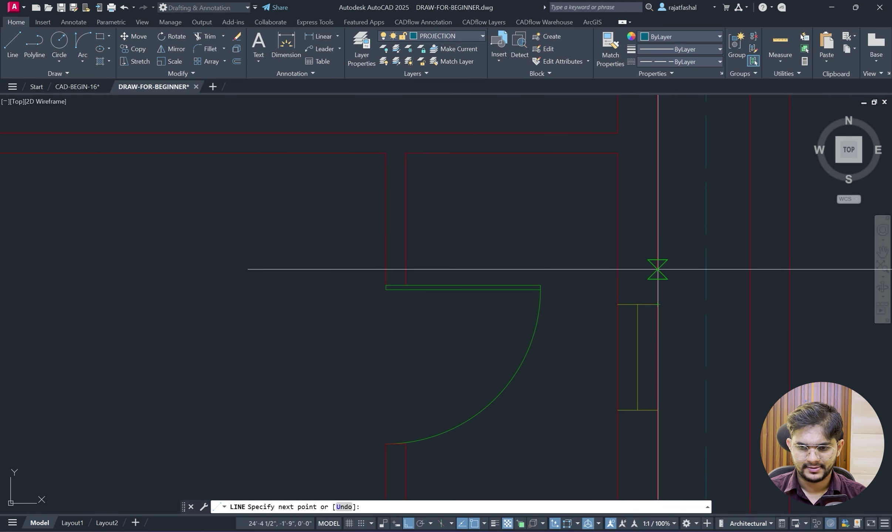
pyautogui.click(657, 274)
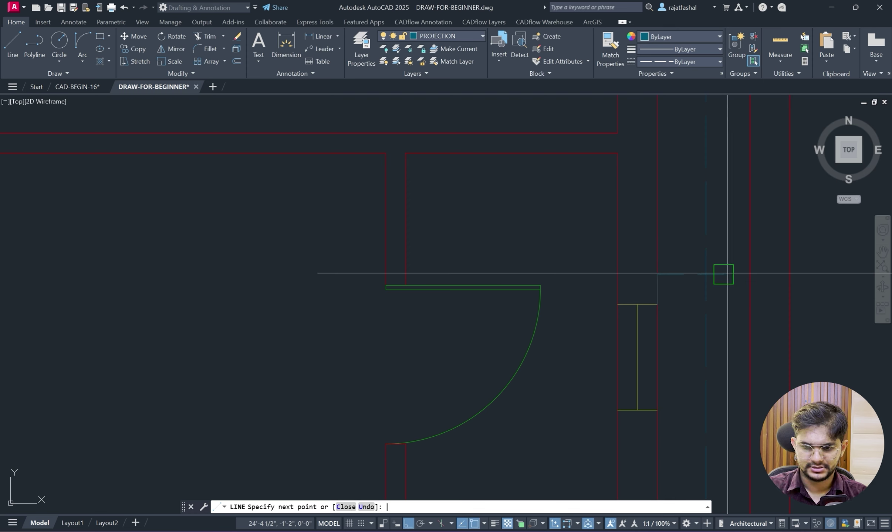
pyautogui.click(727, 273)
pyautogui.press('Return')
# Mirror the toilet window's short wall segment and outward projection line about the window's midpoint, keeping the originals.
pyautogui.click(633, 243)
pyautogui.click(757, 320)
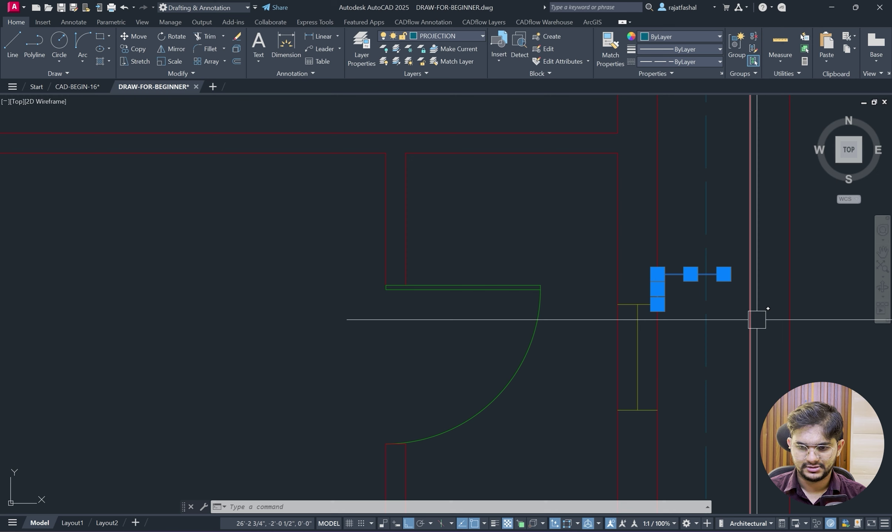
pyautogui.write('mi')
pyautogui.press('Return')
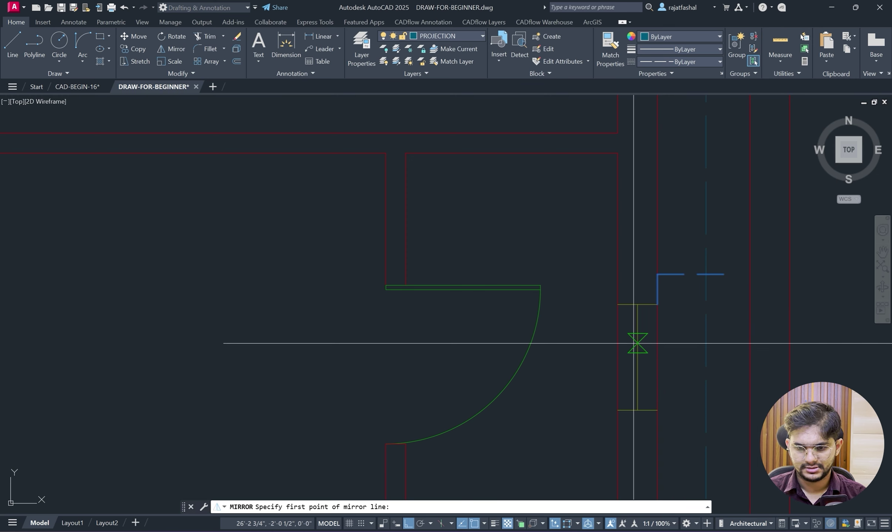
pyautogui.click(637, 357)
pyautogui.click(562, 357)
pyautogui.press('Return')
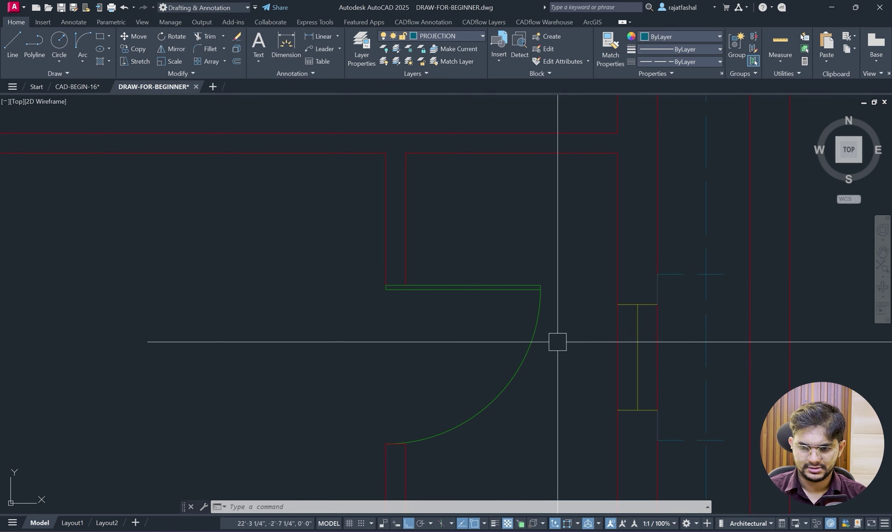
# Delete the short wall segments at the toilet window and draw a line joining the outer ends of its projection lines.
pyautogui.click(638, 239)
pyautogui.click(699, 429)
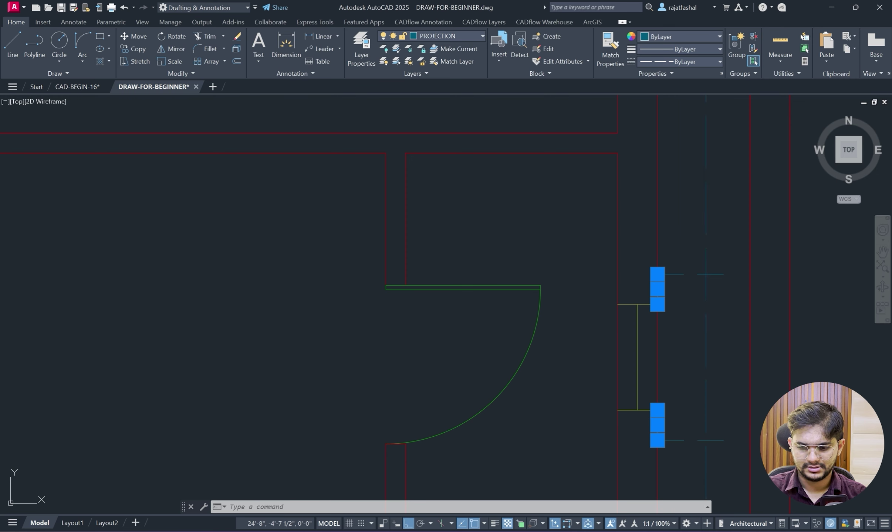
pyautogui.write('l')
pyautogui.press('Return')
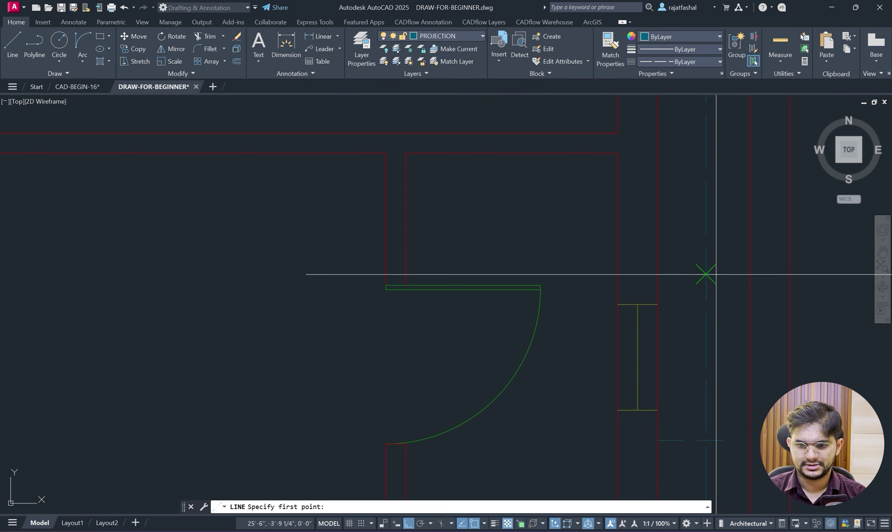
pyautogui.click(724, 274)
pyautogui.click(723, 441)
pyautogui.press('Escape')
pyautogui.scroll(-2, 854, 284)
pyautogui.scroll(-4, 730, 235)
pyautogui.moveTo(845, 282)
pyautogui.mouseDown(button='middle')
pyautogui.moveTo(730, 235)
pyautogui.moveTo(733, 309)
pyautogui.mouseUp(button='middle')
# Compare the drawing with the reference plan PDF to examine which left-hand and bedroom windows have projections.
pyautogui.hotkey('alt', 'Tab')
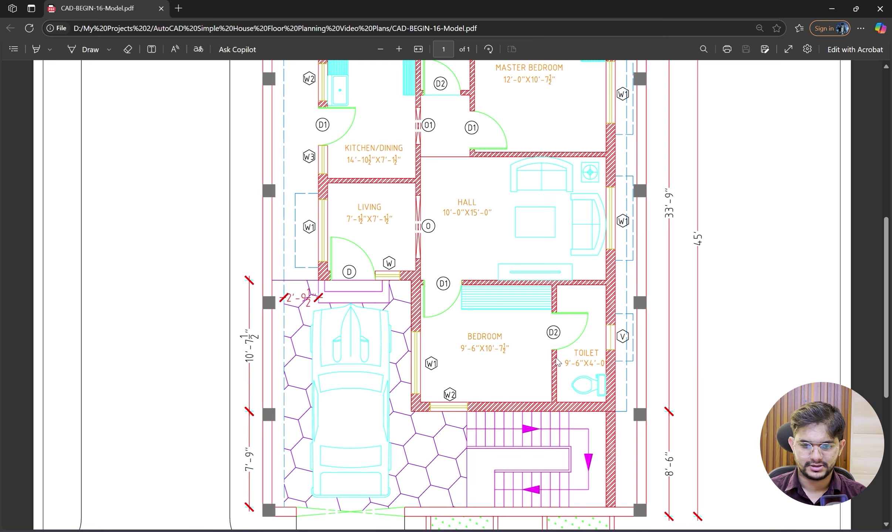
pyautogui.scroll(-2, 559, 340)
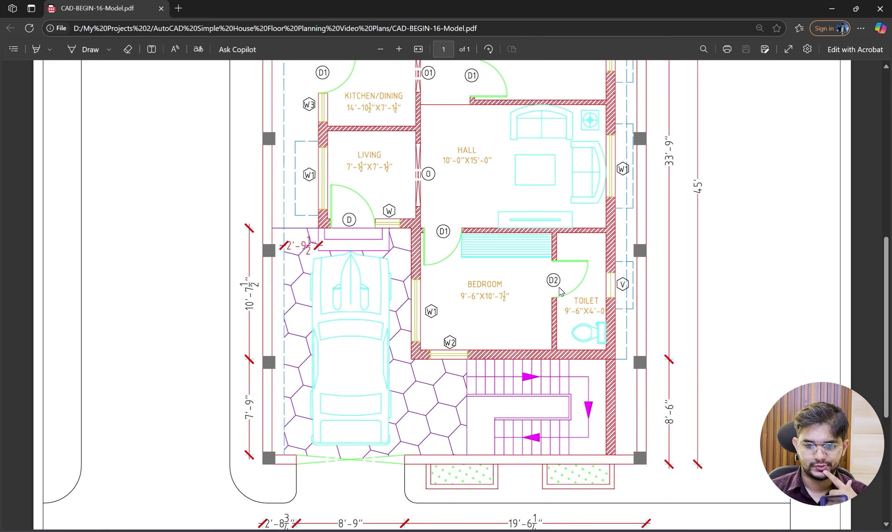
pyautogui.scroll(3, 560, 292)
pyautogui.scroll(-3, 560, 292)
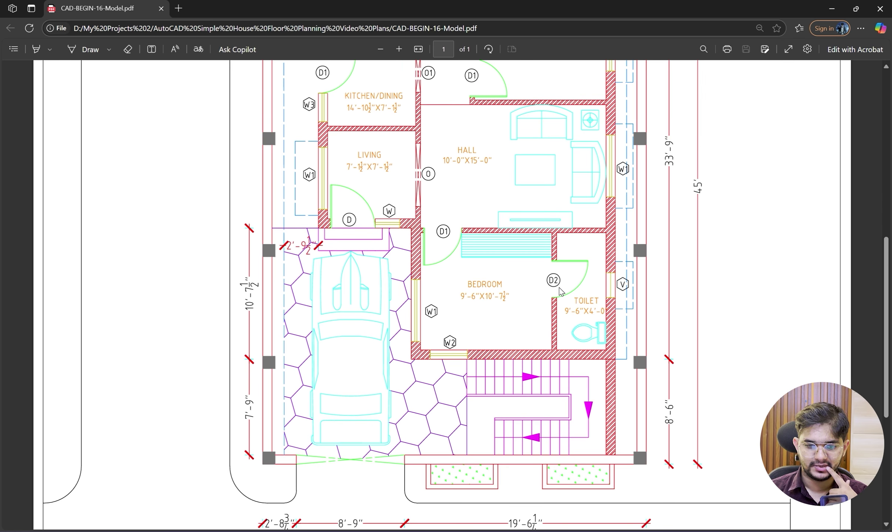
pyautogui.click(829, 4)
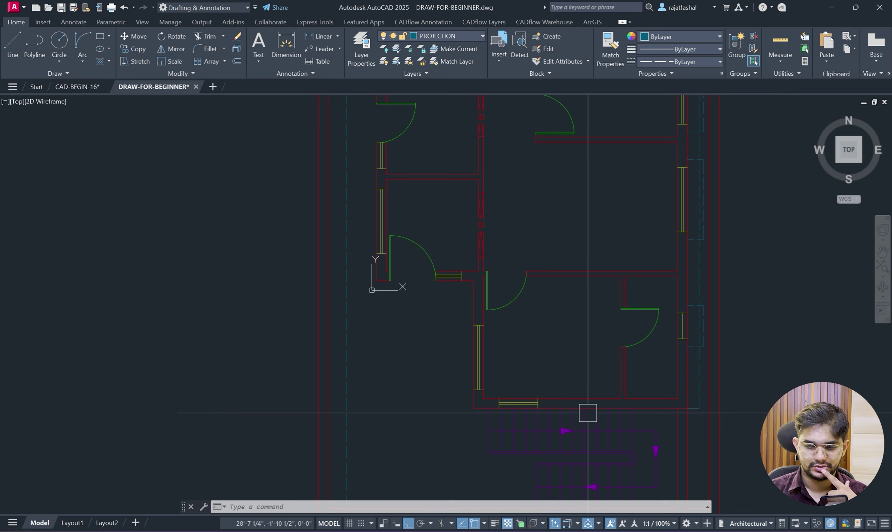
pyautogui.scroll(-2, 576, 370)
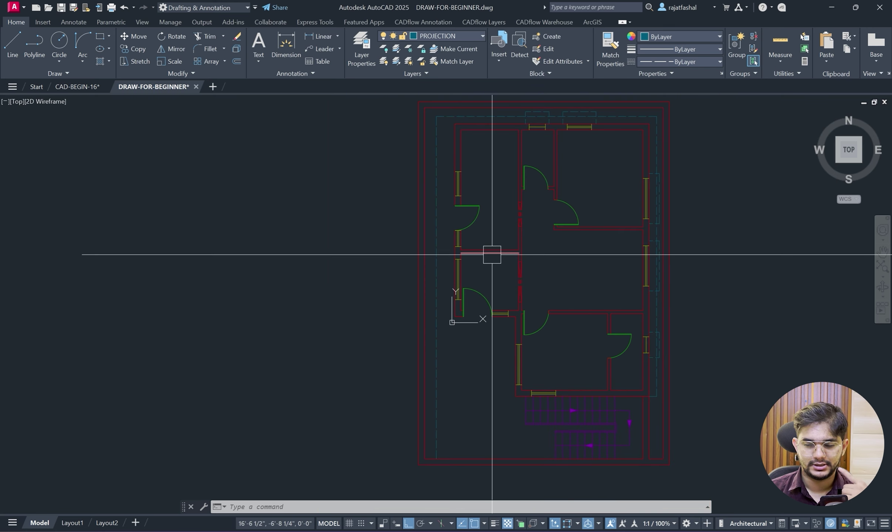
pyautogui.scroll(2, 464, 233)
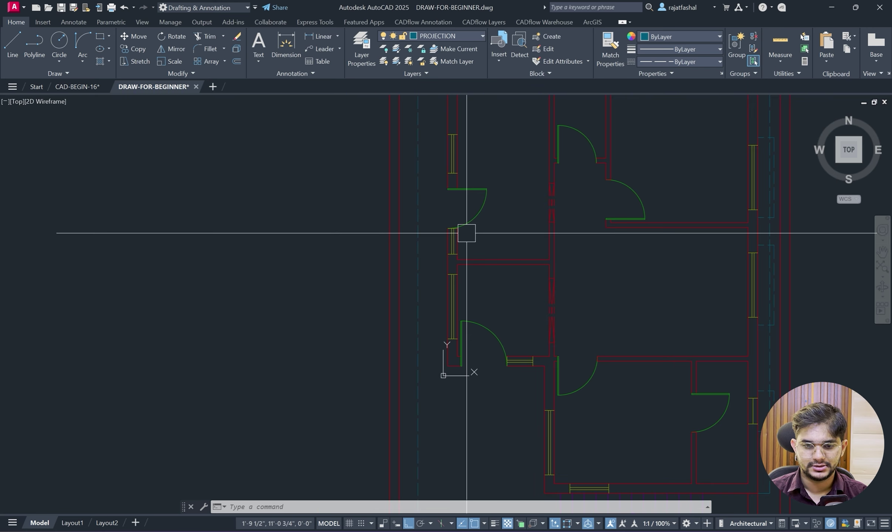
pyautogui.scroll(-4, 466, 233)
pyautogui.scroll(4, 399, 469)
pyautogui.hotkey('alt', 'Tab')
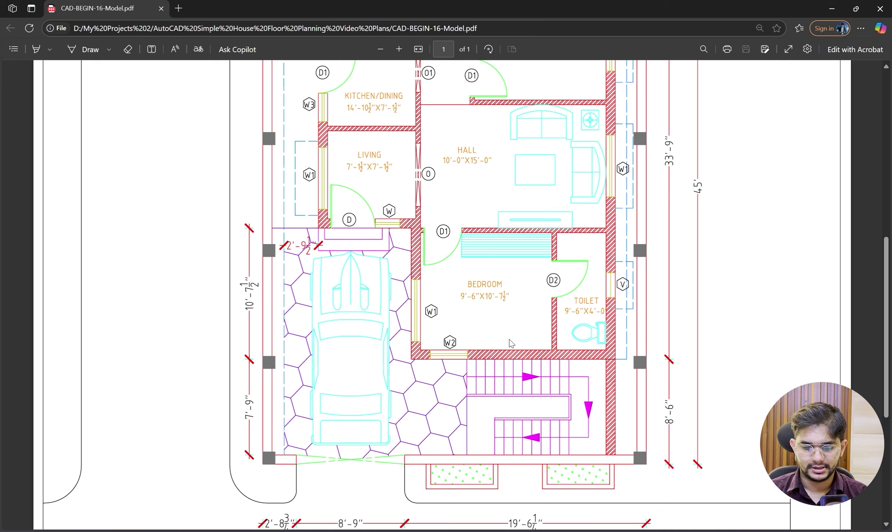
pyautogui.scroll(3, 322, 214)
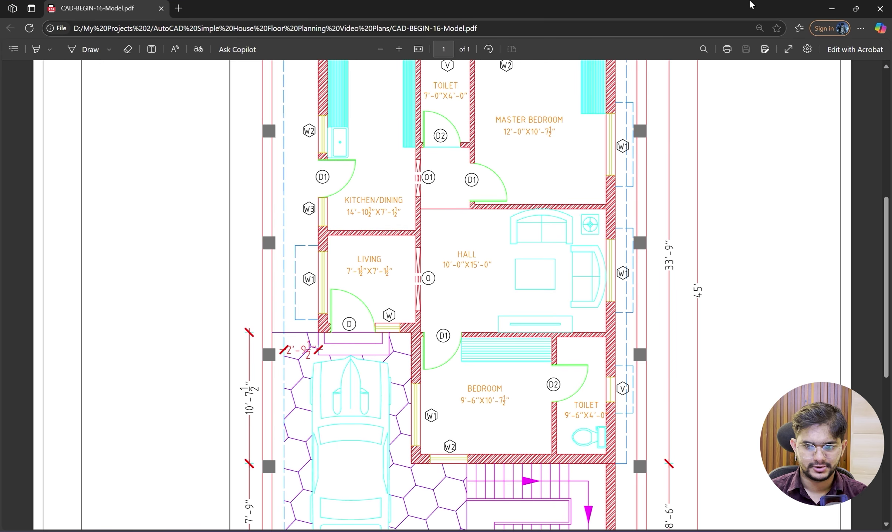
pyautogui.click(832, 8)
pyautogui.scroll(4, 332, 260)
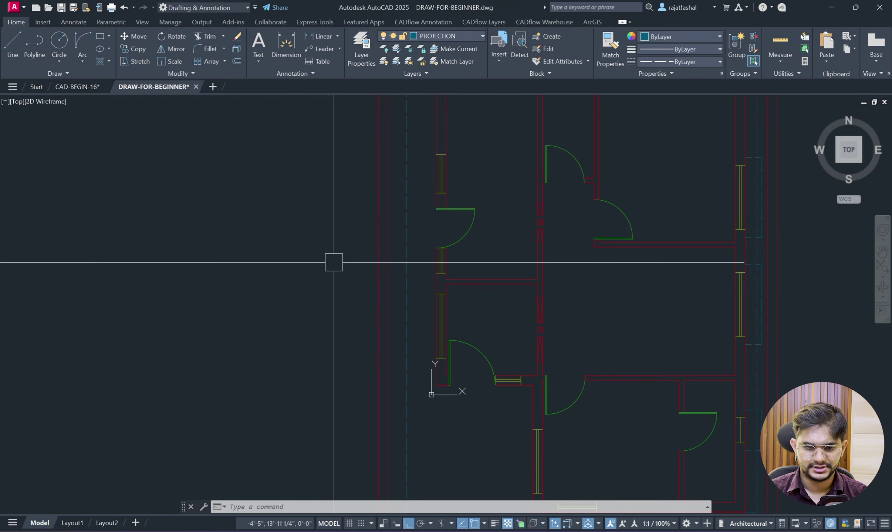
pyautogui.write('kl')
pyautogui.press('Return')
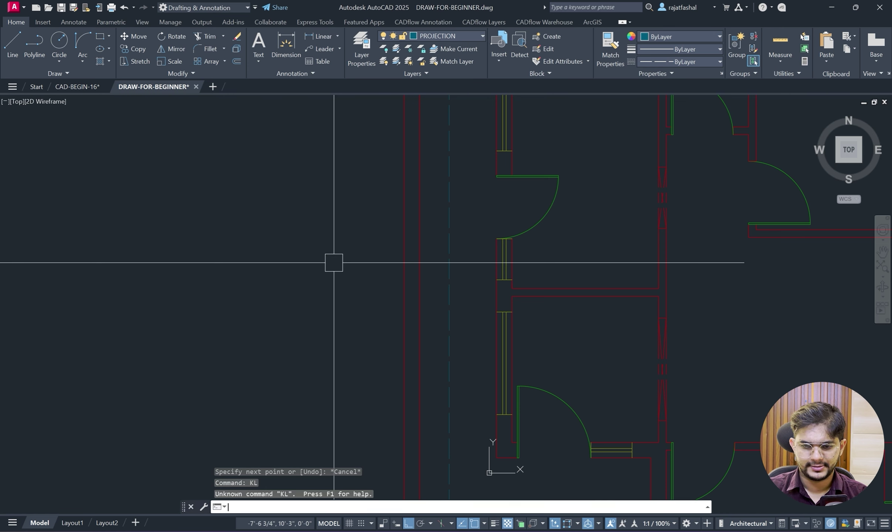
pyautogui.press('Escape')
pyautogui.press('Escape')
# Draw a line from the living room's left-hand window's upper outer corner up along the wall, then 1'3" outward.
pyautogui.write('l')
pyautogui.press('Return')
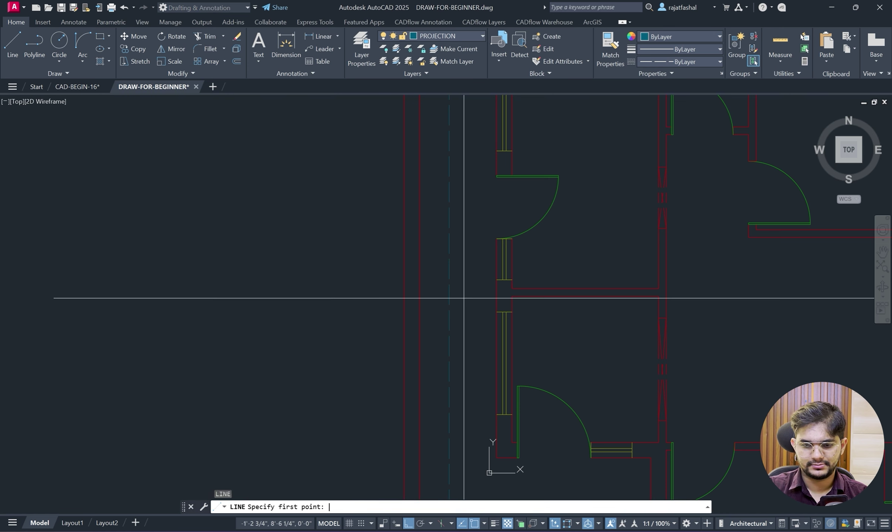
pyautogui.scroll(3, 513, 297)
pyautogui.click(462, 310)
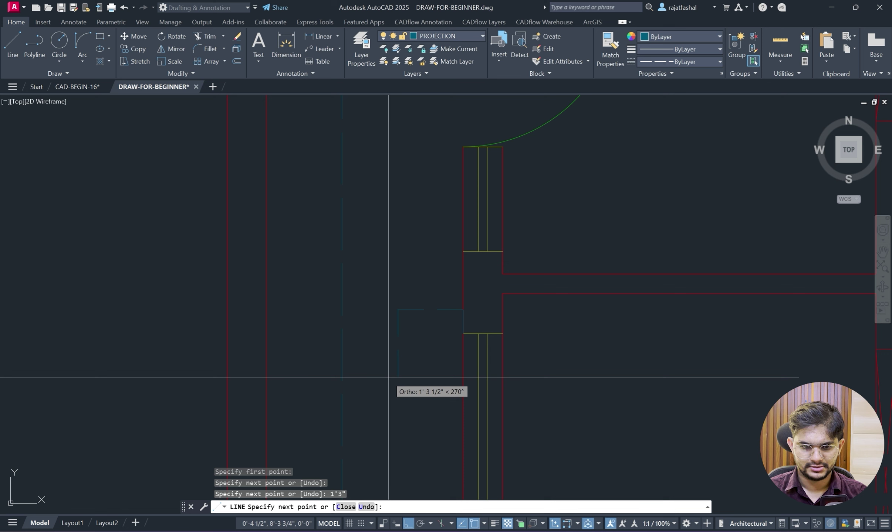
pyautogui.scroll(-2, 385, 366)
pyautogui.moveTo(388, 385); pyautogui.dragTo(393, 196, button='middle')
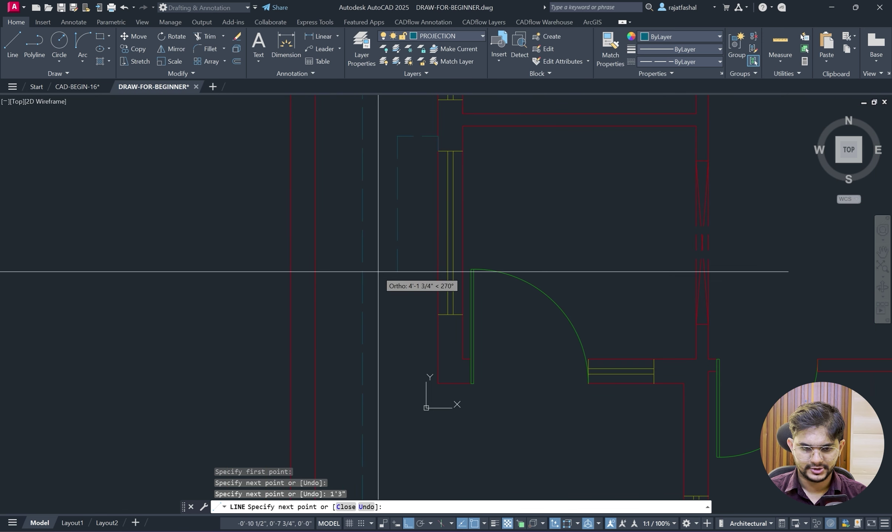
pyautogui.press('Escape')
# Mirror the living room window's short upper wall segment and outward projection line about the window's midpoint, keeping the originals.
pyautogui.scroll(2, 377, 125)
pyautogui.click(383, 126)
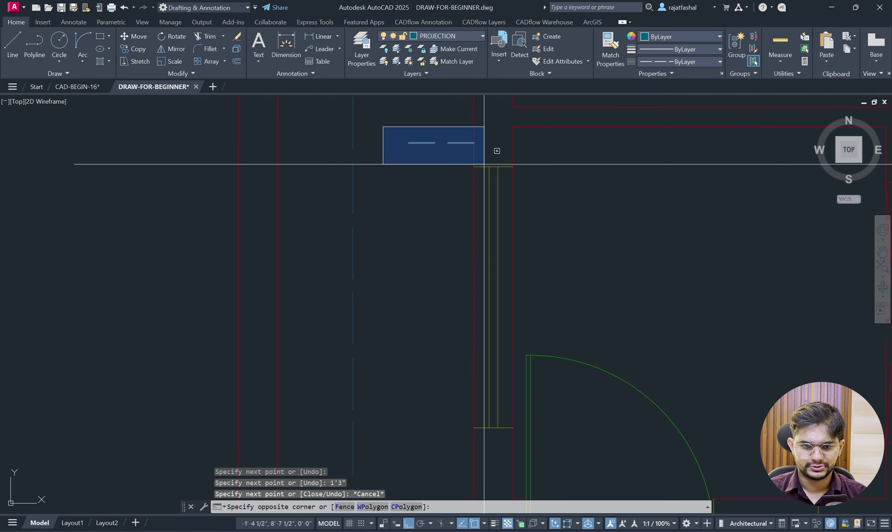
pyautogui.click(517, 144)
pyautogui.write('mi')
pyautogui.press('Return')
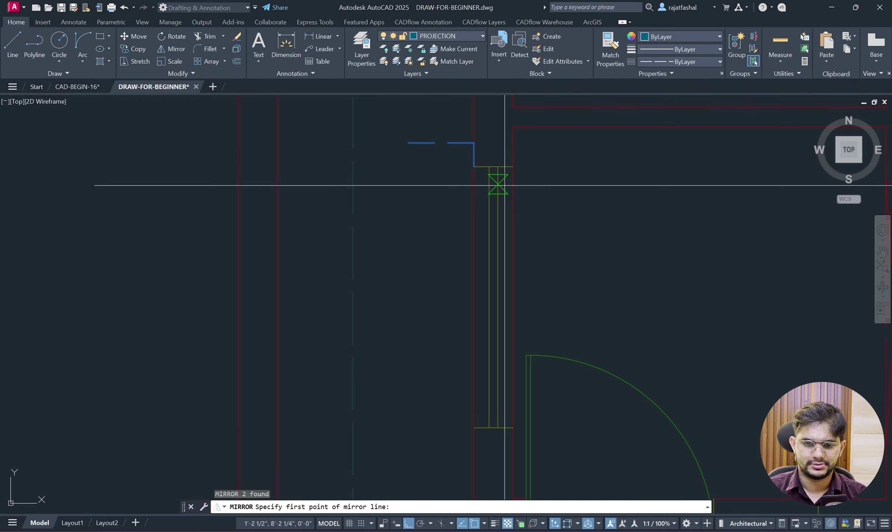
pyautogui.click(490, 297)
pyautogui.click(591, 290)
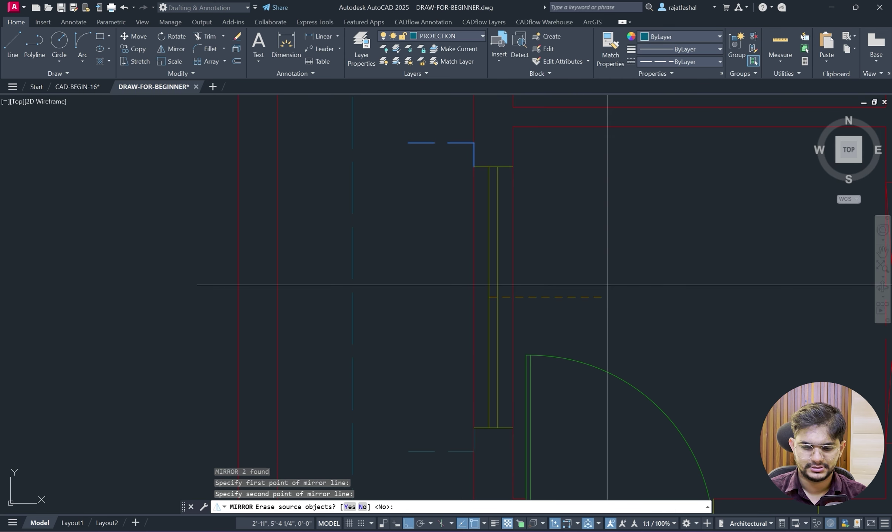
pyautogui.press('Return')
# Delete the short wall segments at the living room's left-hand window and draw a line joining the outer ends of its projection lines.
pyautogui.click(450, 123)
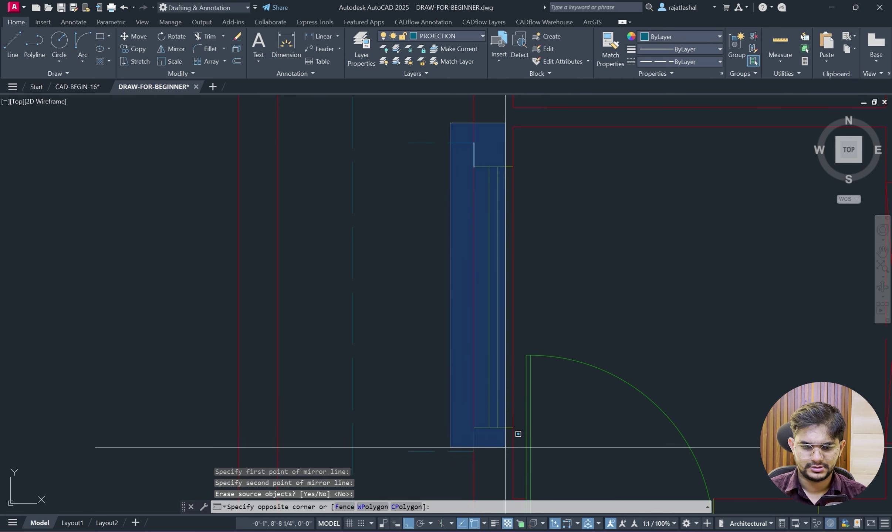
pyautogui.click(518, 434)
pyautogui.press('Escape')
pyautogui.write('u')
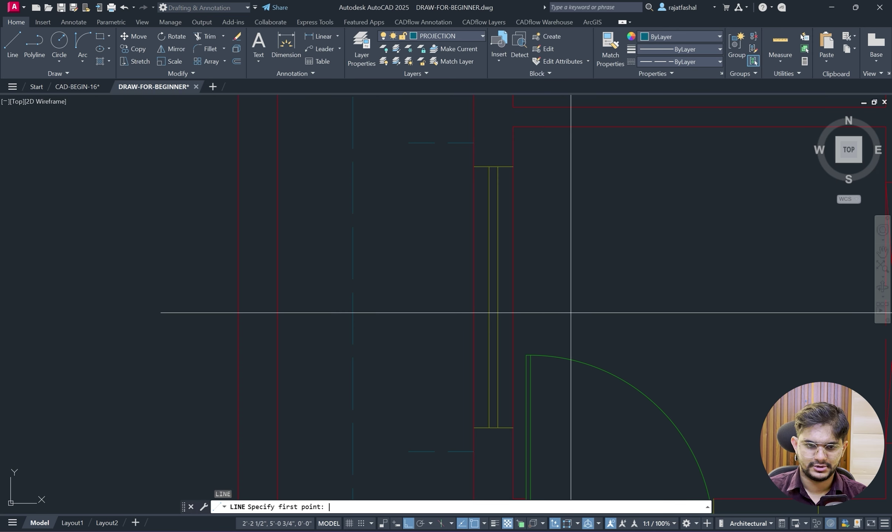
pyautogui.click(409, 143)
pyautogui.press('Escape')
pyautogui.scroll(-10, 408, 451)
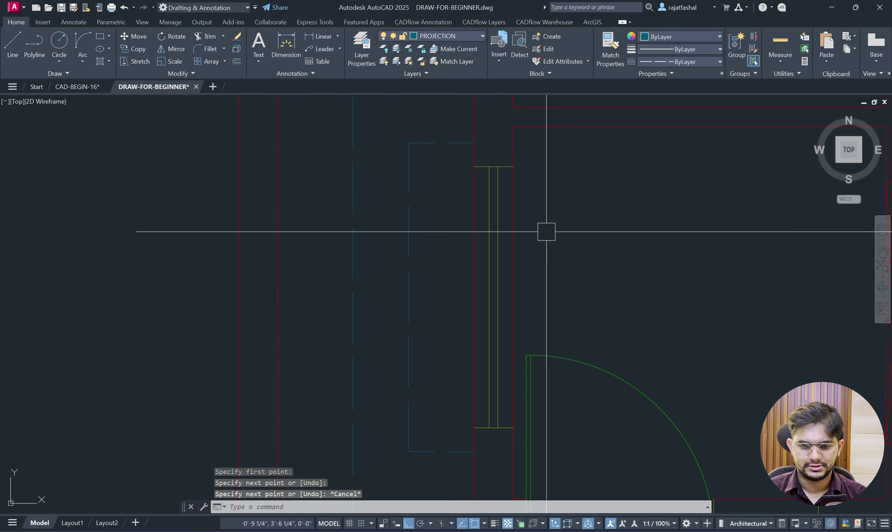
# Check the window projections all around the house against the reference plan PDF, then return to the drawing and review the whole plan.
pyautogui.scroll(3, 553, 318)
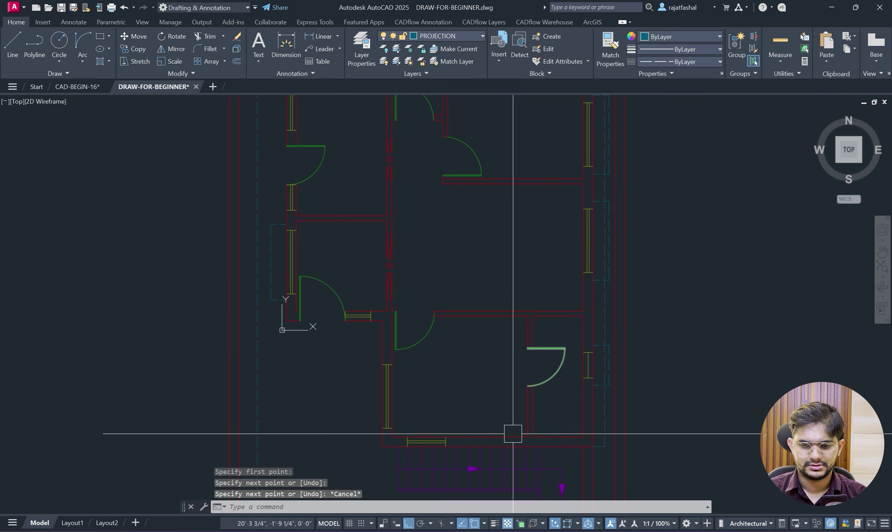
pyautogui.hotkey('alt', 'Tab')
pyautogui.scroll(-2, 462, 276)
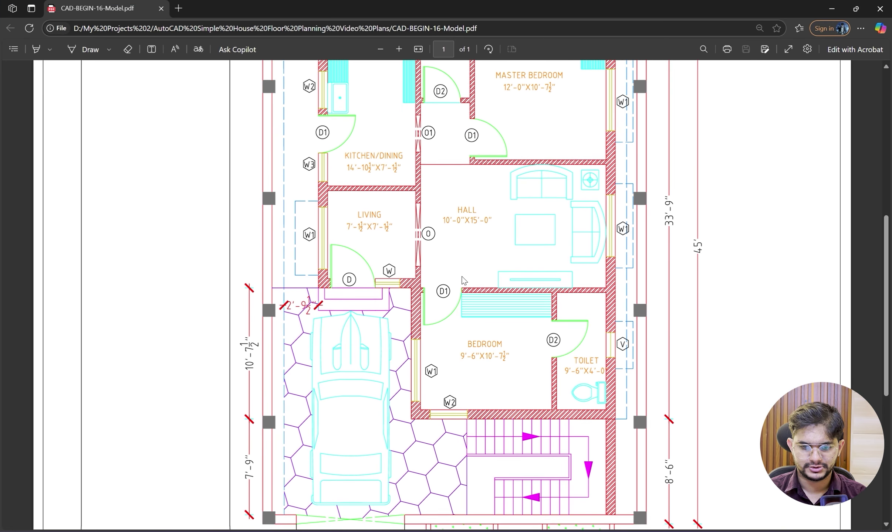
pyautogui.scroll(2, 464, 276)
pyautogui.scroll(4, 465, 280)
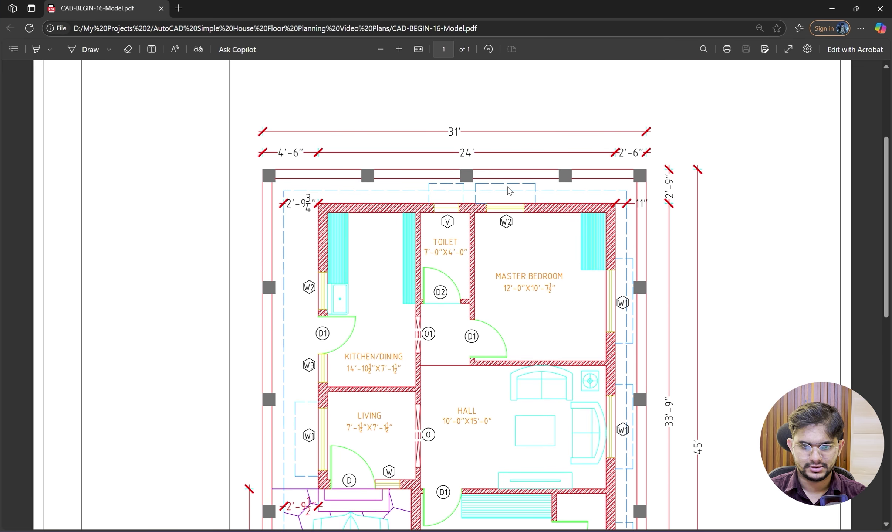
pyautogui.scroll(-3, 294, 319)
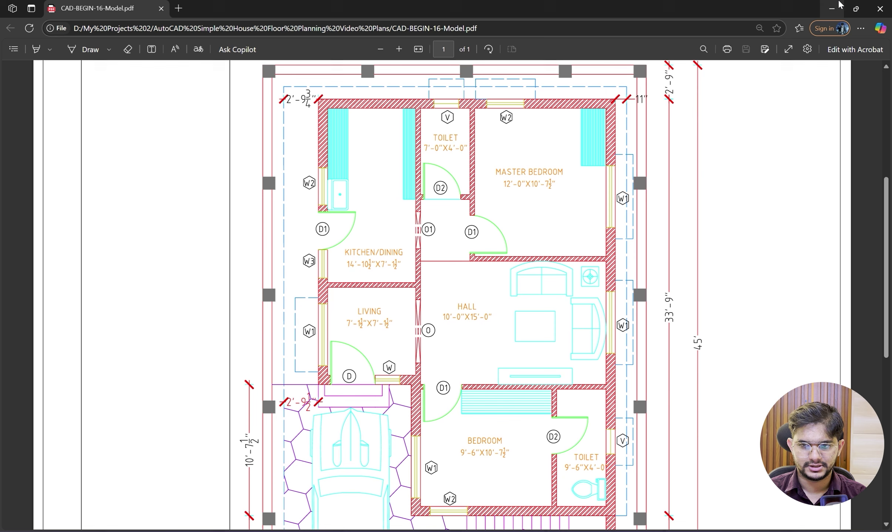
pyautogui.click(824, 6)
pyautogui.scroll(-3, 468, 213)
pyautogui.scroll(5, 460, 215)
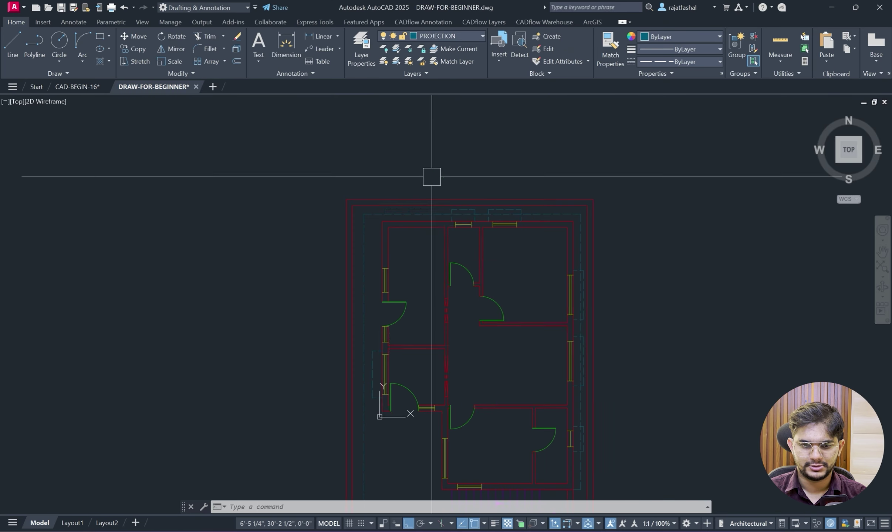
pyautogui.scroll(-2, 497, 235)
pyautogui.scroll(2, 531, 255)
pyautogui.scroll(-2, 528, 267)
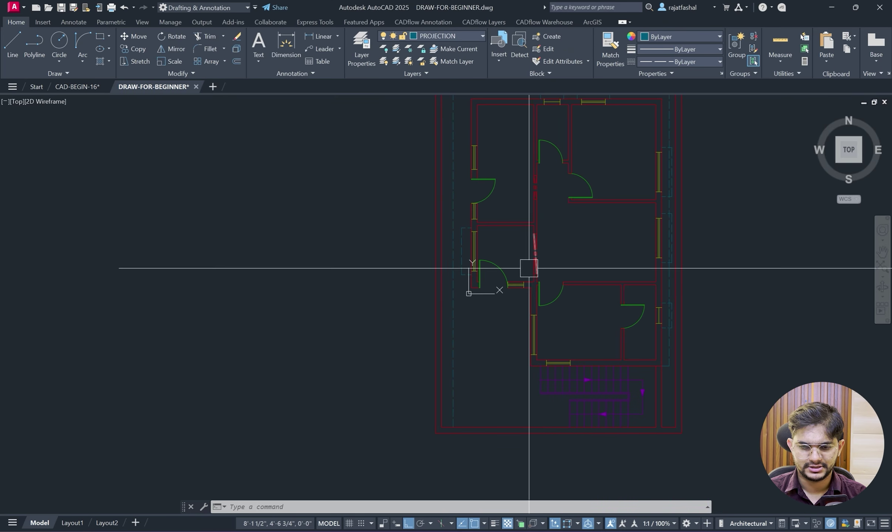
pyautogui.moveTo(534, 329); pyautogui.dragTo(490, 344, button='middle')
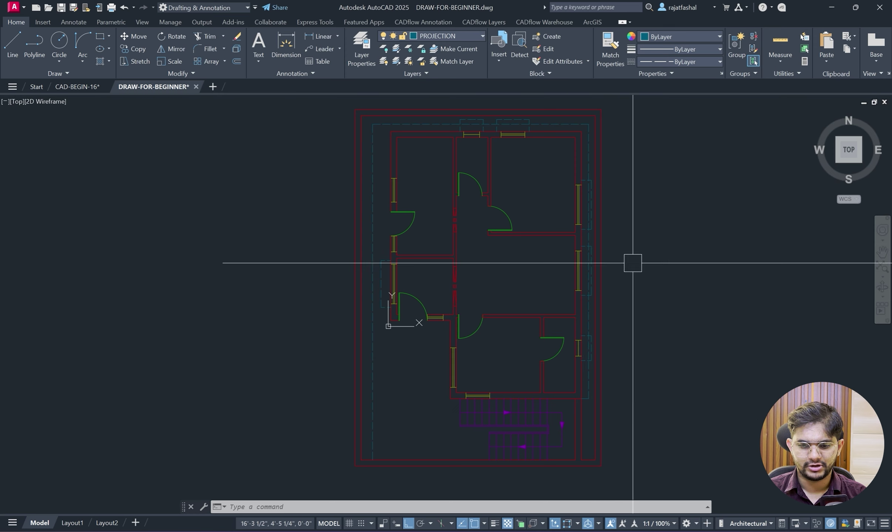
# Stretch the end of the short inner boundary line across the foot of the wall beside the staircase to close that wall's end.
pyautogui.scroll(6, 583, 462)
pyautogui.click(593, 455)
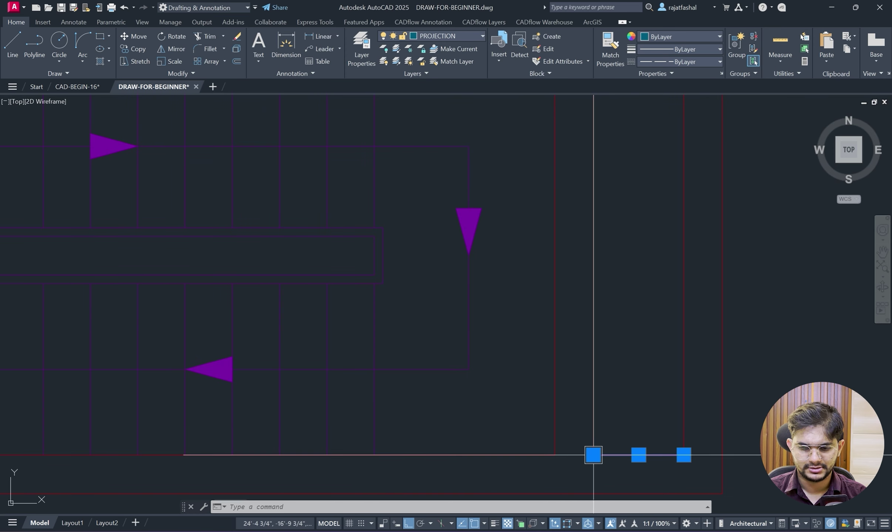
pyautogui.click(593, 455)
pyautogui.scroll(-4, 571, 434)
pyautogui.press('Escape')
pyautogui.scroll(6, 599, 272)
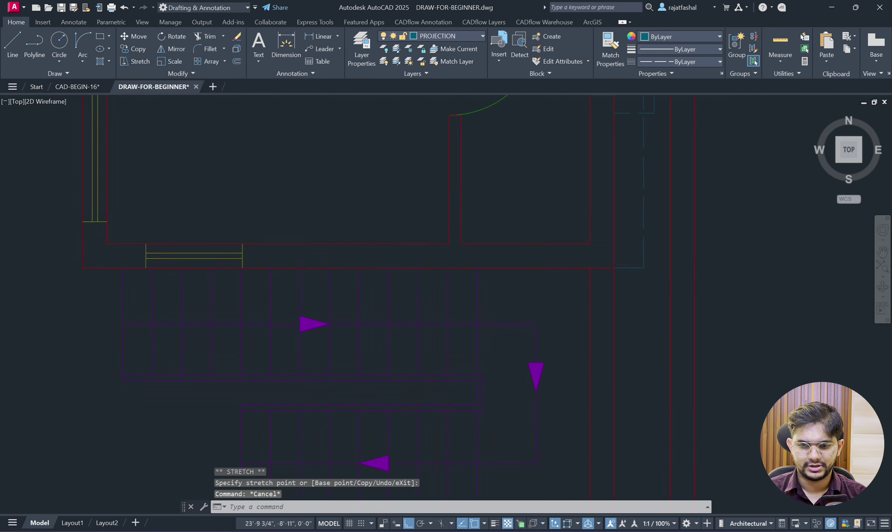
pyautogui.click(599, 272)
pyautogui.press('Escape')
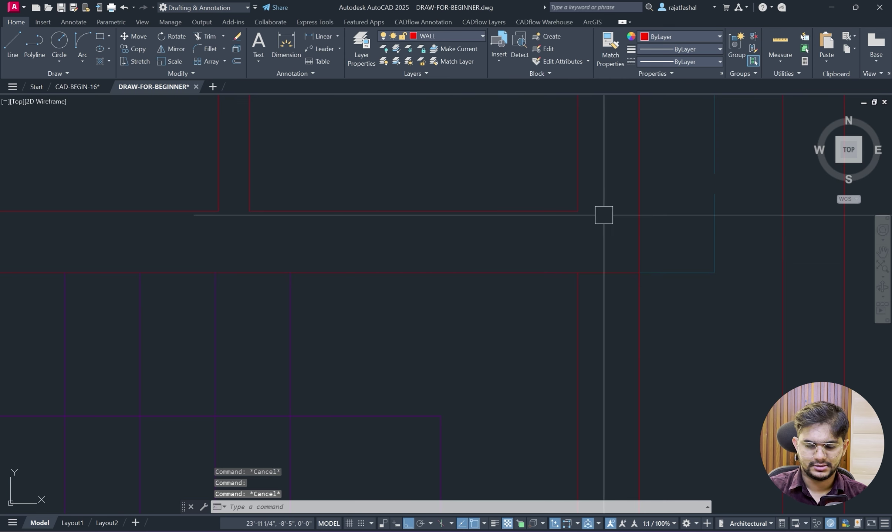
pyautogui.scroll(-3, 527, 237)
pyautogui.scroll(-5, 526, 238)
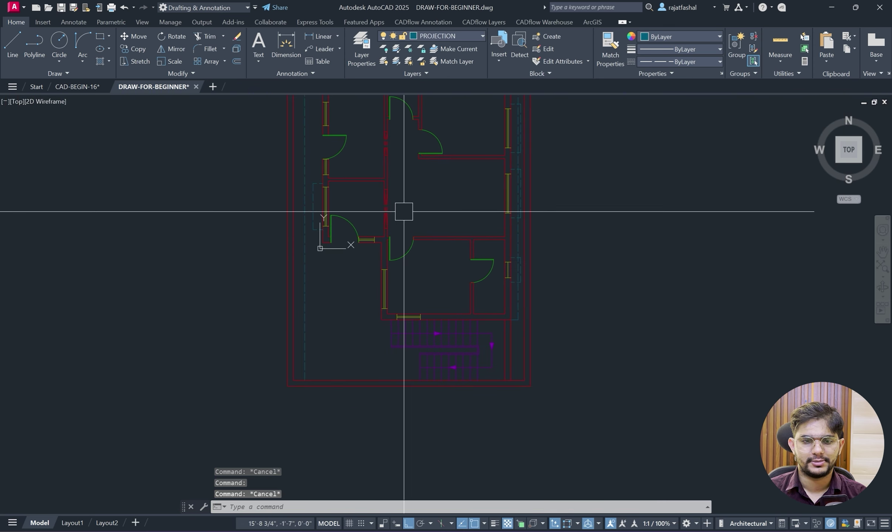
# Make WALL the current layer and hatch the kitchen's upper-left wall section with the ANSI32 pattern at scale 7.90.
pyautogui.click(456, 35)
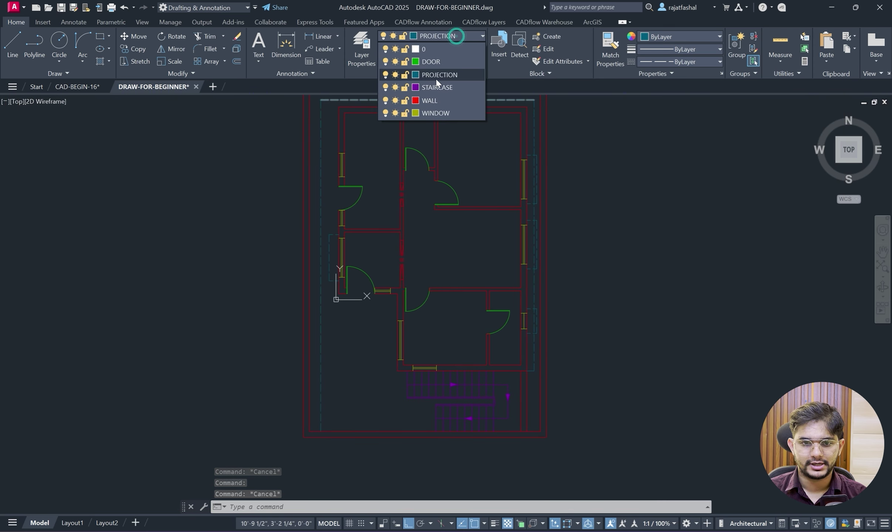
pyautogui.click(434, 100)
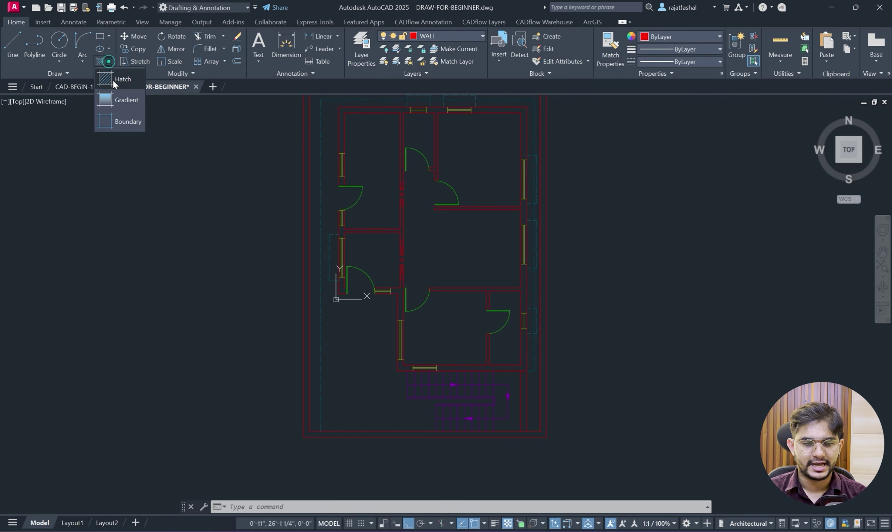
pyautogui.click(112, 80)
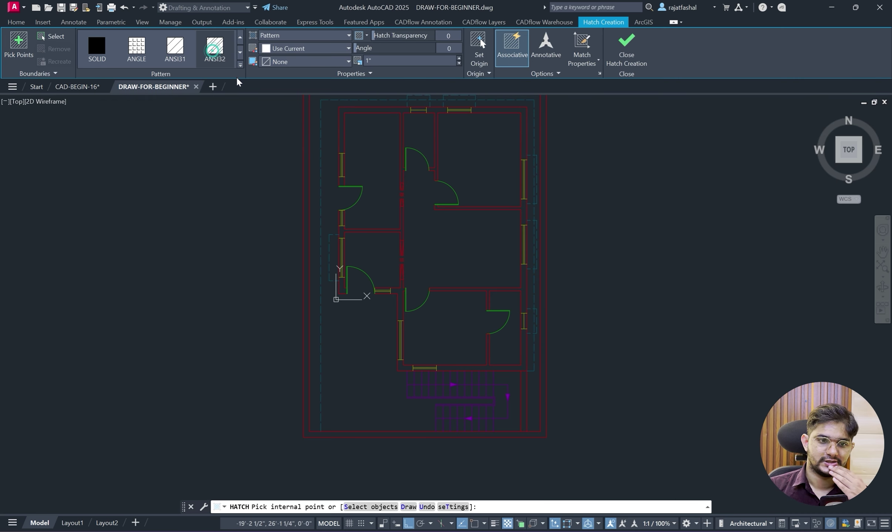
pyautogui.scroll(2, 342, 117)
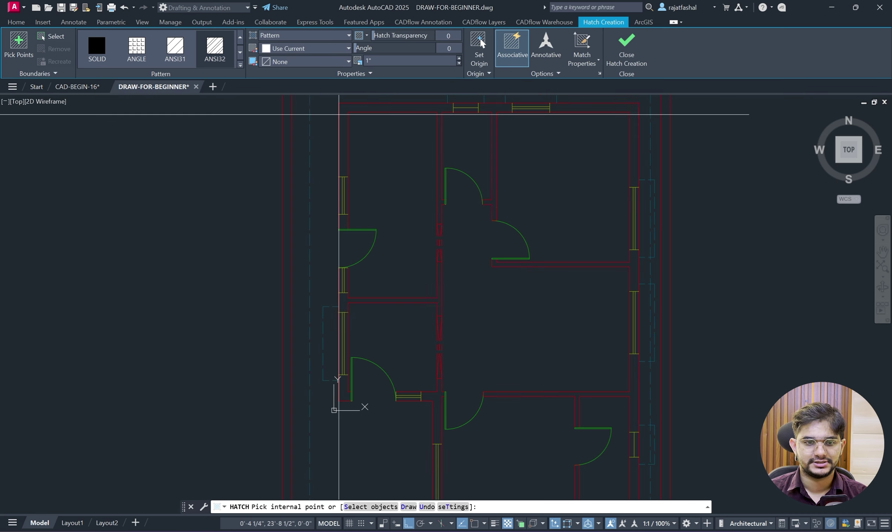
pyautogui.click(343, 120)
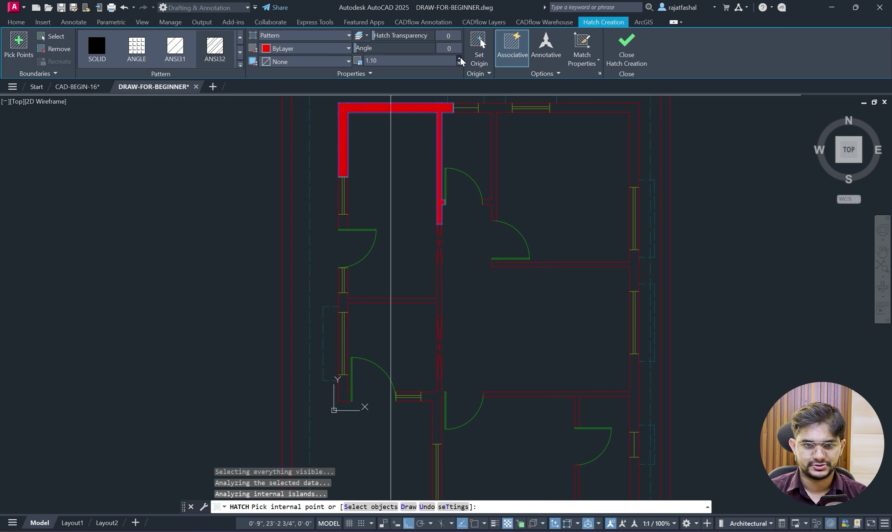
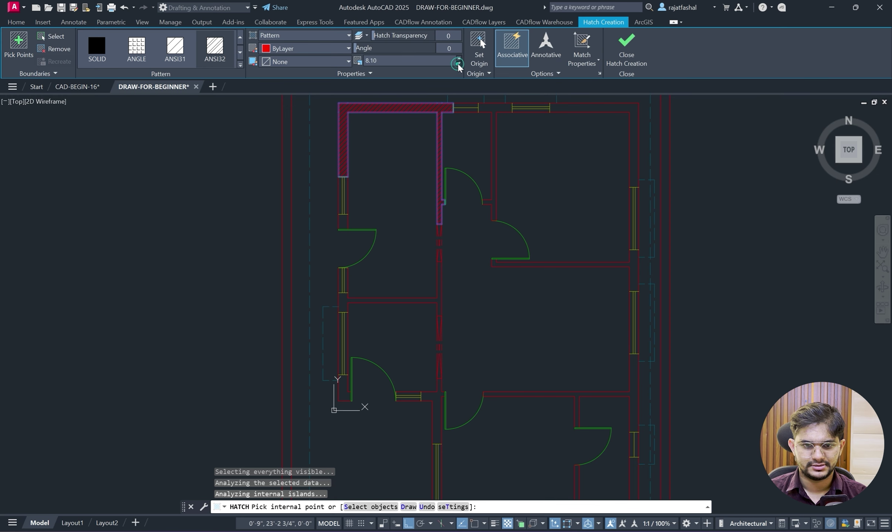
pyautogui.click(459, 63)
# Add the master bedroom, hall, bedroom, toilet and living room wall sections to the same hatch, leaving windows and openings unfilled.
pyautogui.click(488, 107)
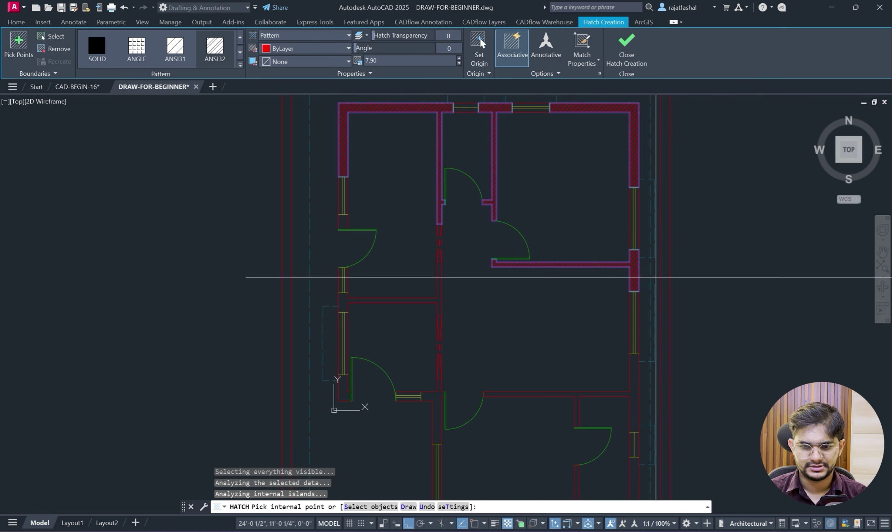
pyautogui.moveTo(635, 279); pyautogui.dragTo(653, 135, button='middle')
pyautogui.click(654, 245)
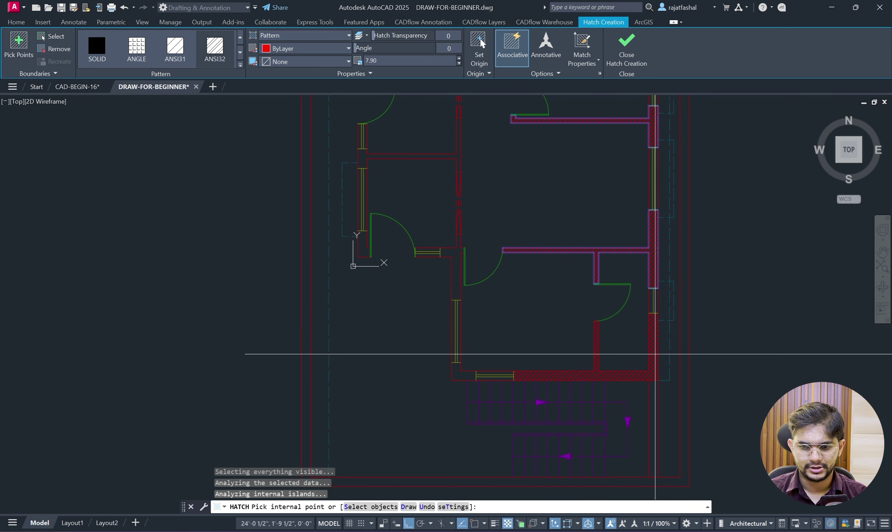
pyautogui.click(654, 355)
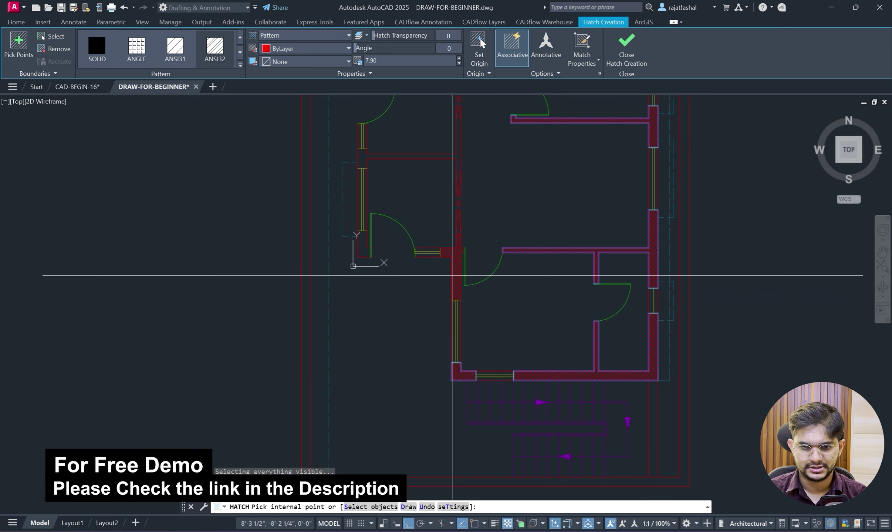
pyautogui.click(456, 273)
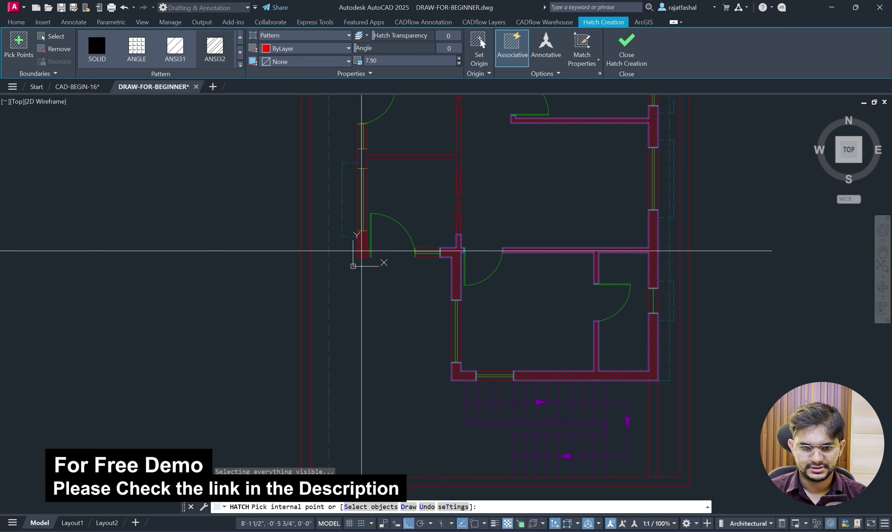
pyautogui.click(361, 160)
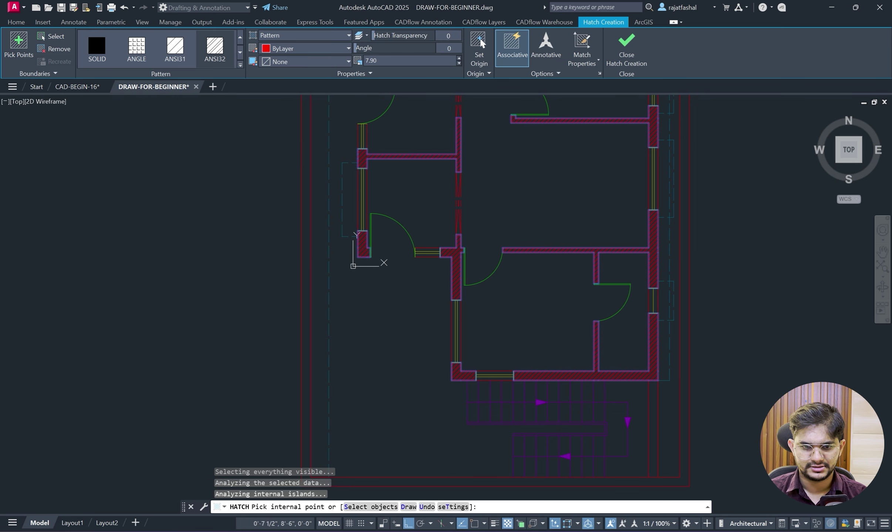
# Add the long wall section beside the staircase to the hatch and finish the wall hatching.
pyautogui.moveTo(496, 152)
pyautogui.mouseDown(button='middle')
pyautogui.moveTo(534, 275)
pyautogui.moveTo(547, 278)
pyautogui.moveTo(514, 193)
pyautogui.mouseUp(button='middle')
pyautogui.scroll(-3, 548, 277)
pyautogui.scroll(2, 589, 327)
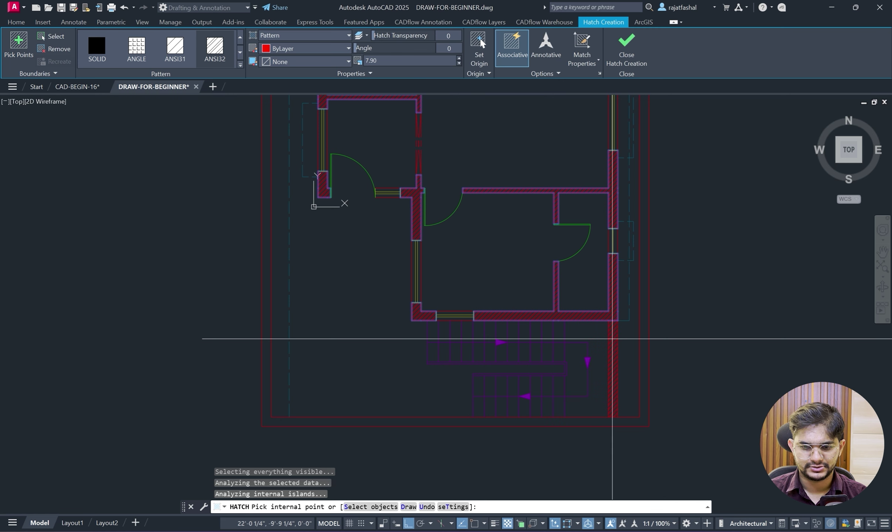
pyautogui.scroll(-2, 706, 275)
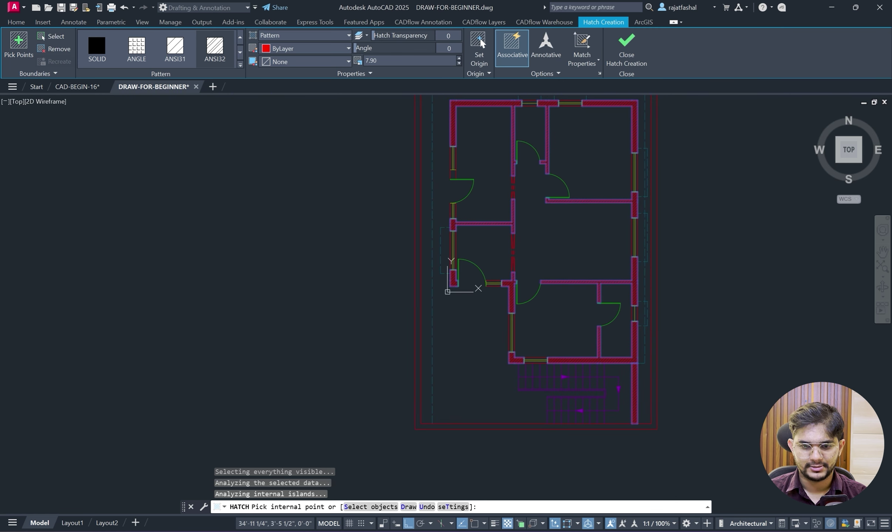
pyautogui.scroll(5, 682, 354)
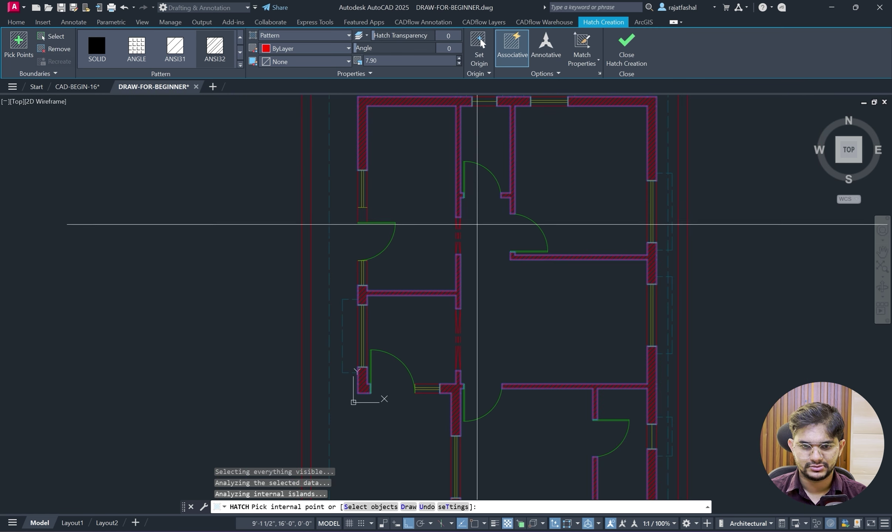
pyautogui.scroll(-2, 497, 295)
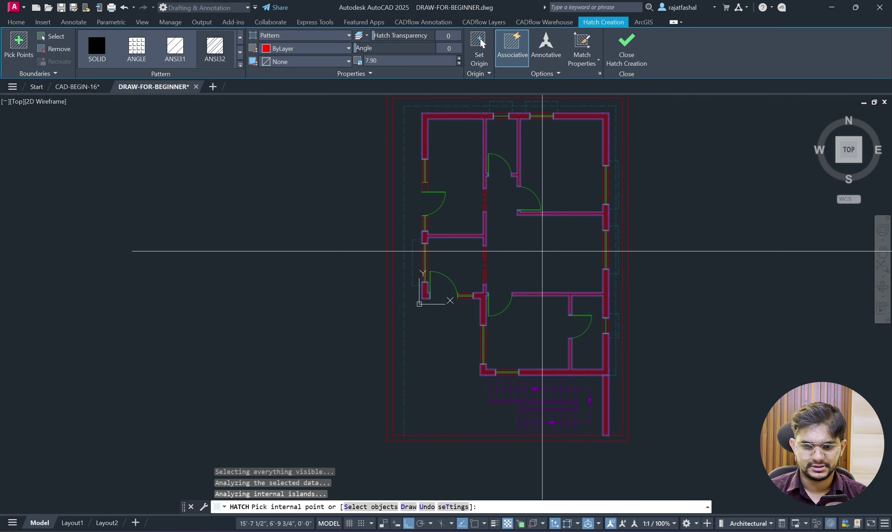
pyautogui.press('Escape')
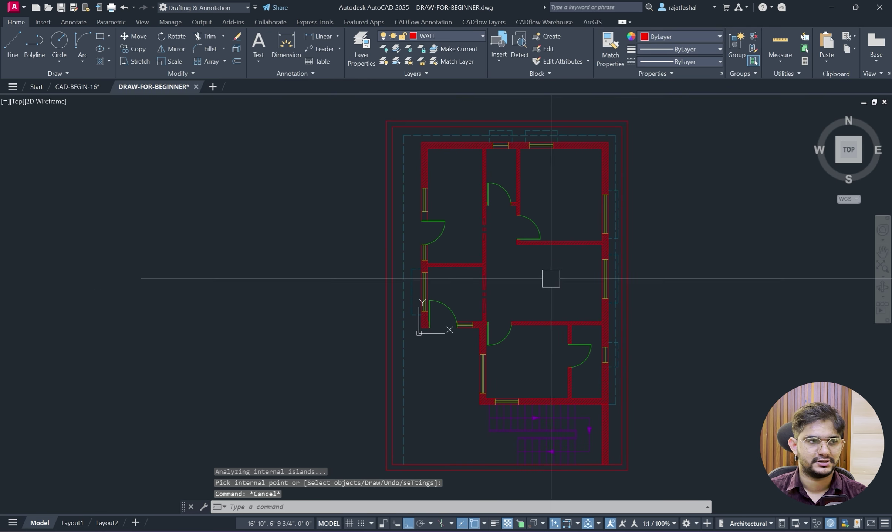
# Bring up the reference plan PDF to compare it with the hatched floor plan.
pyautogui.scroll(-2, 601, 168)
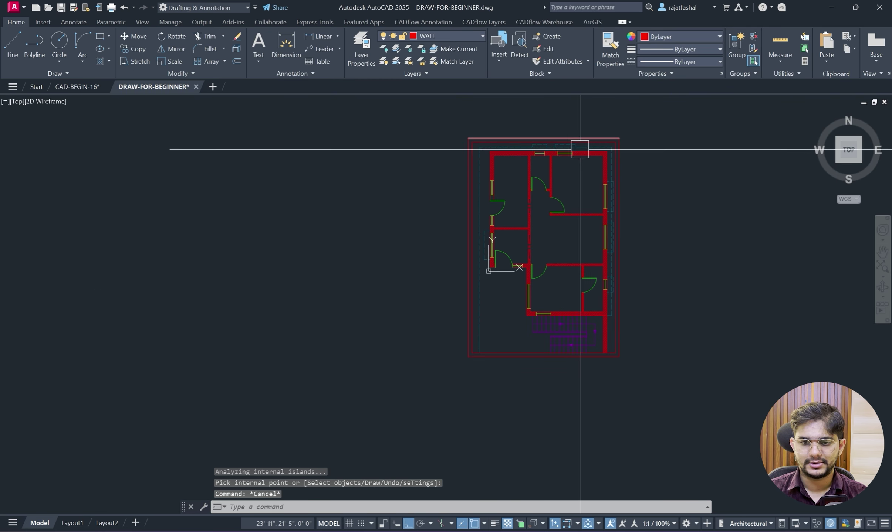
pyautogui.scroll(2, 581, 143)
pyautogui.click(447, 525)
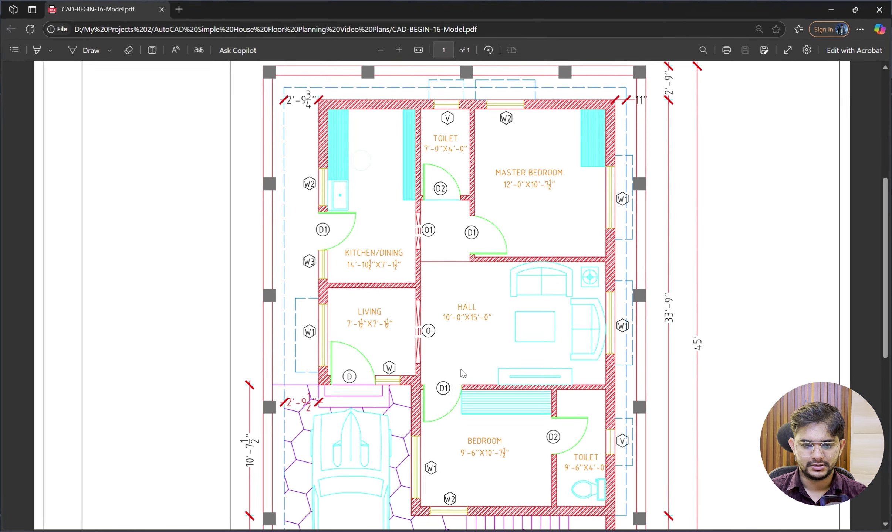
# Examine the boundary wall and its columns in the reference plan PDF, and return to the AutoCAD drawing.
pyautogui.scroll(3, 395, 157)
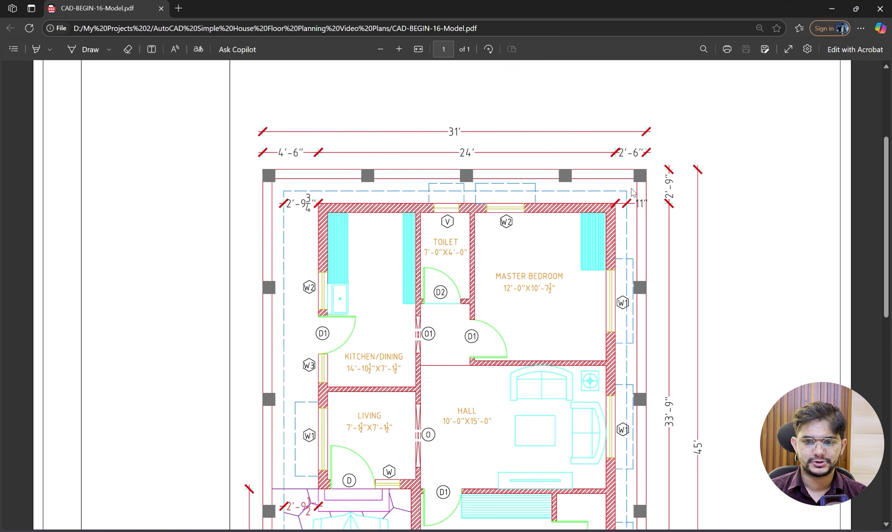
pyautogui.scroll(-2, 557, 155)
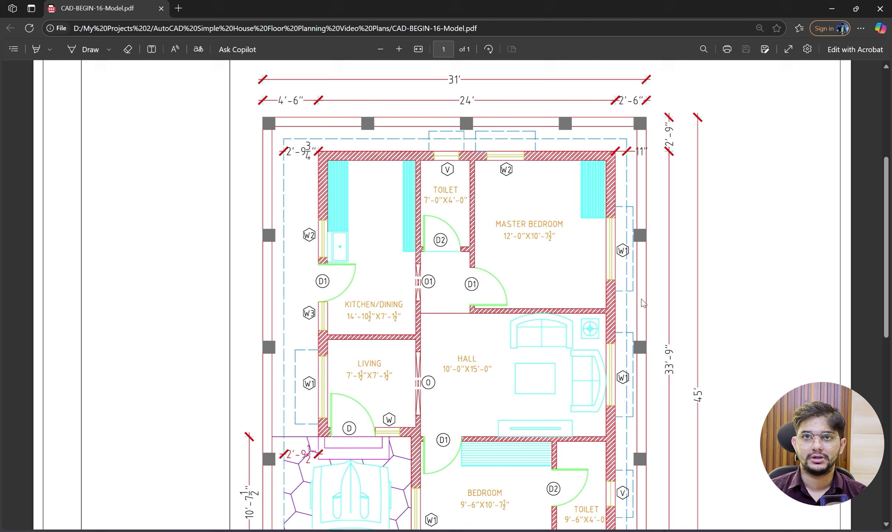
pyautogui.scroll(-3, 489, 339)
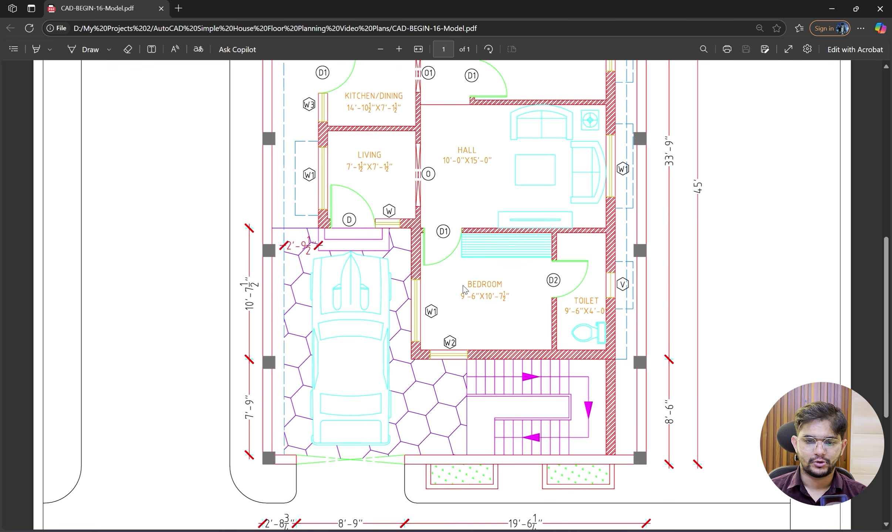
pyautogui.scroll(-1, 465, 286)
pyautogui.scroll(-1, 463, 285)
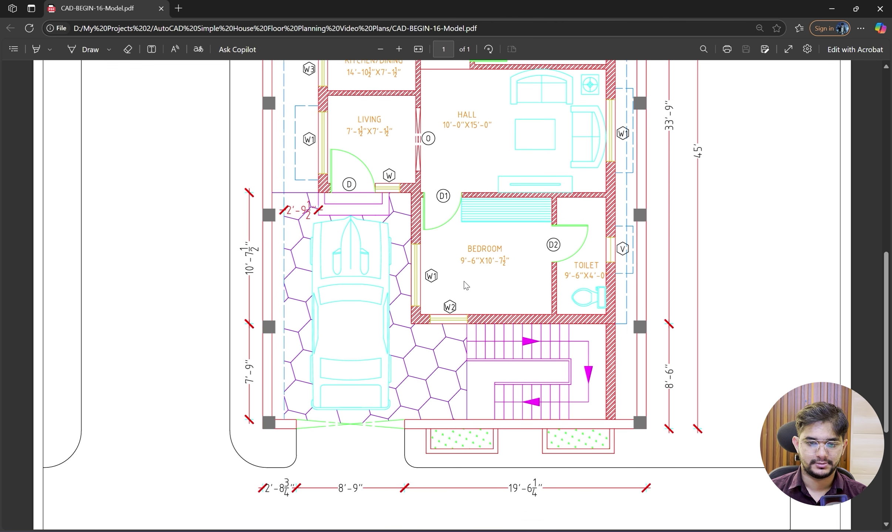
pyautogui.scroll(4, 393, 261)
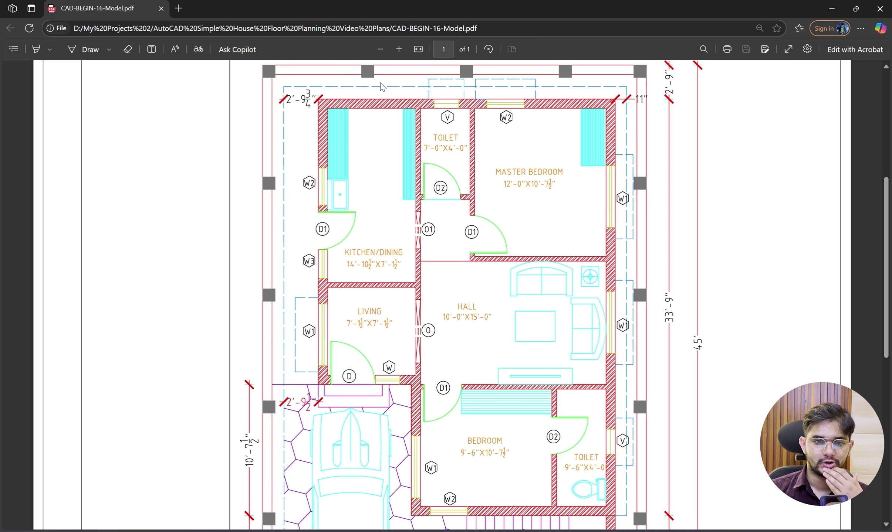
pyautogui.scroll(3, 382, 86)
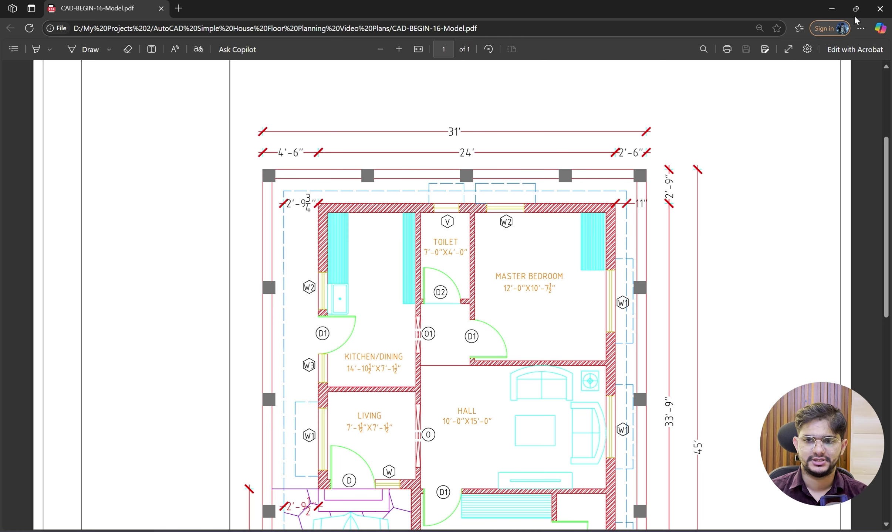
pyautogui.click(842, 5)
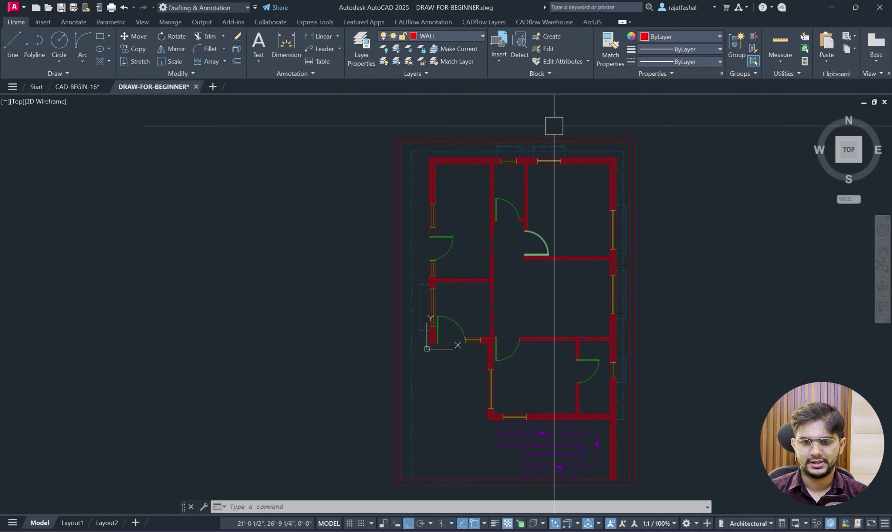
# Add a new layer named BOUNDARY COLUMN to the drawing.
pyautogui.moveTo(554, 125); pyautogui.dragTo(547, 146, button='middle')
pyautogui.scroll(4, 589, 150)
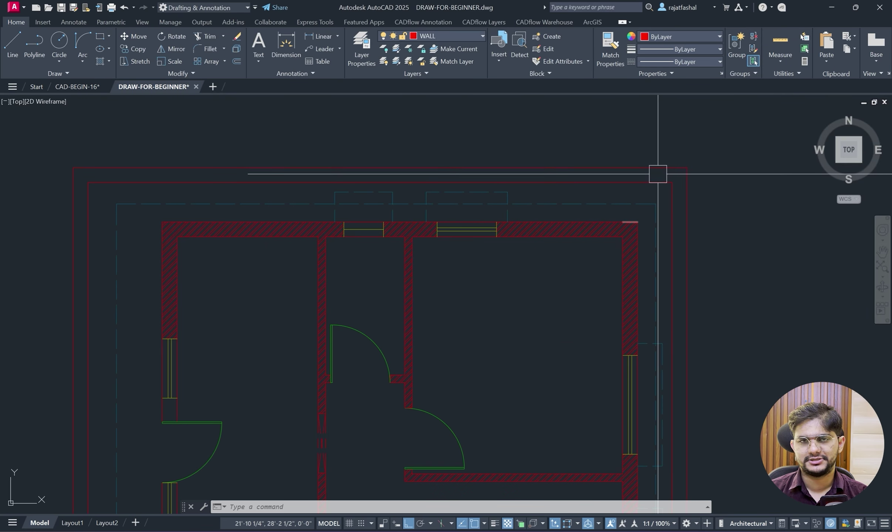
pyautogui.click(453, 36)
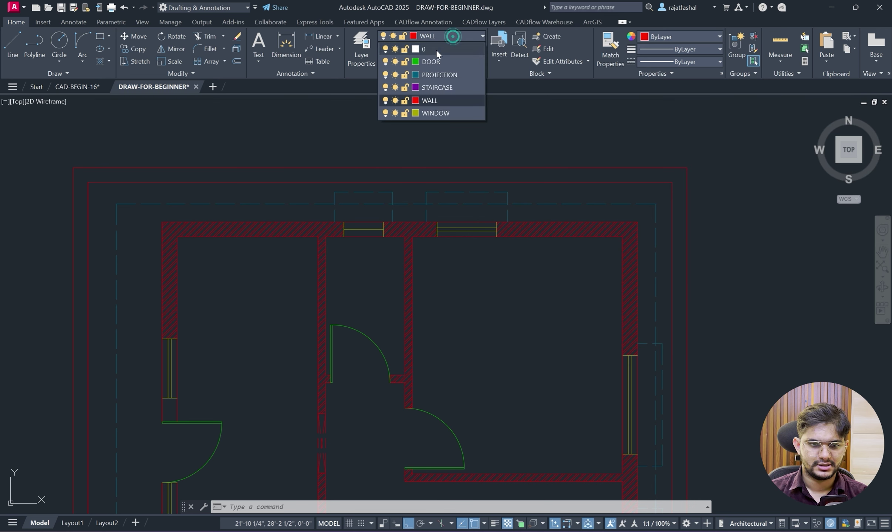
pyautogui.click(368, 45)
pyautogui.click(296, 200)
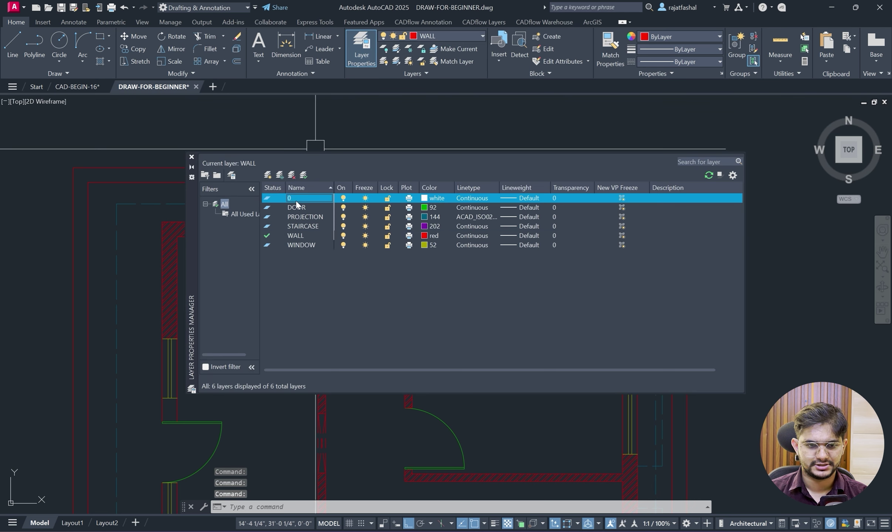
pyautogui.click(269, 175)
pyautogui.write('BOUNDARY C...')
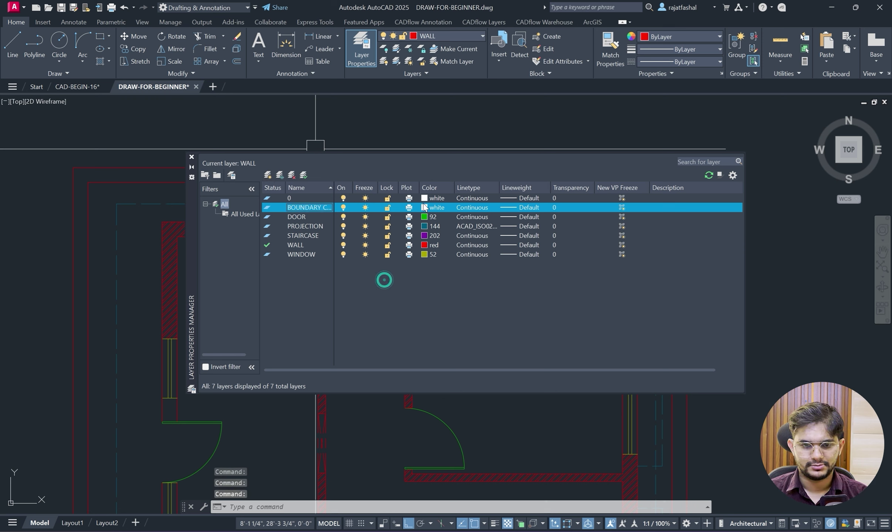
# Assign colour 8 to the BOUNDARY COLUMN layer and make it the current layer.
pyautogui.click(425, 208)
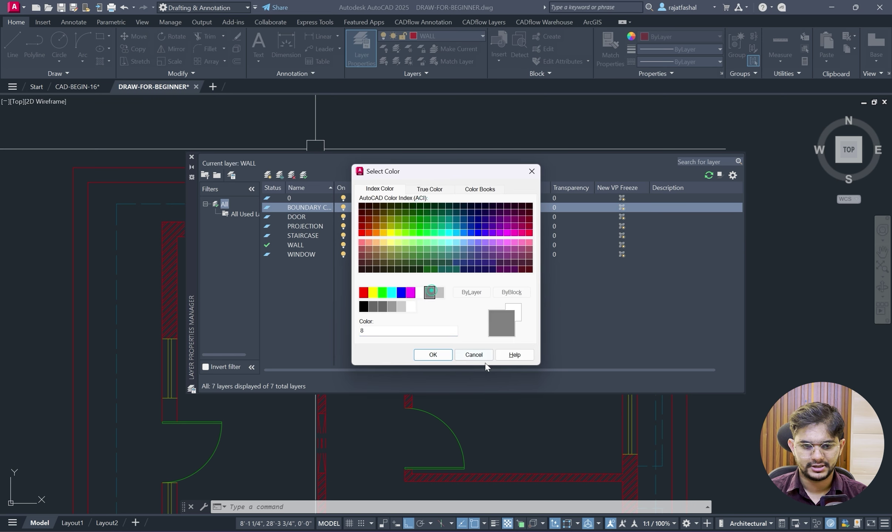
pyautogui.click(438, 355)
pyautogui.moveTo(334, 187); pyautogui.dragTo(360, 189)
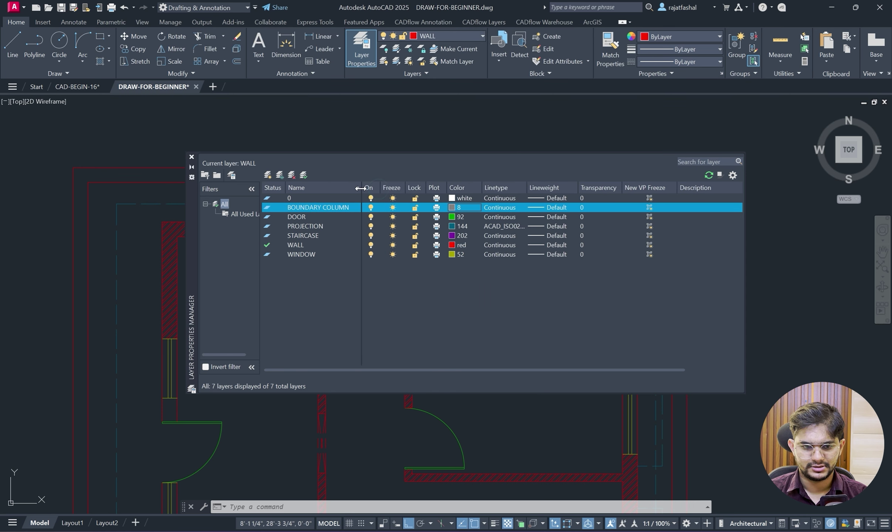
pyautogui.click(192, 157)
pyautogui.click(461, 34)
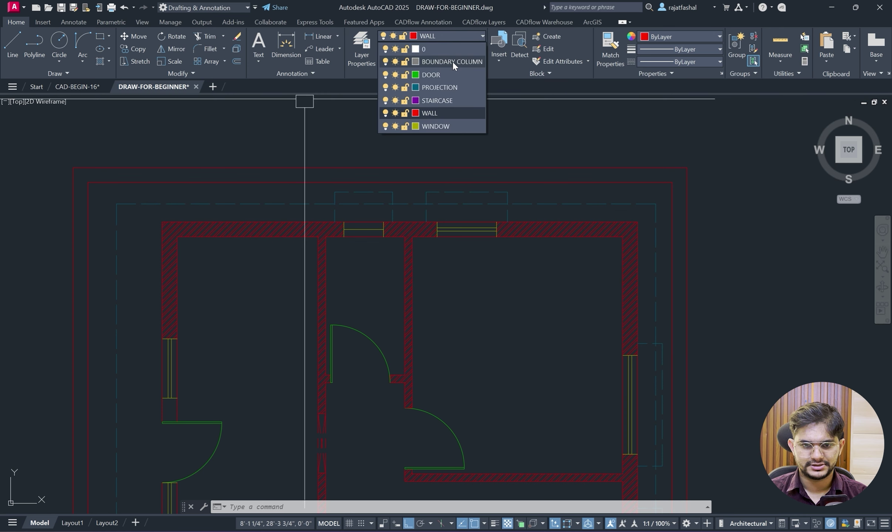
pyautogui.click(452, 61)
# Draw a 1' by 1' column square in the empty space to the right of the floor plan.
pyautogui.scroll(-5, 534, 185)
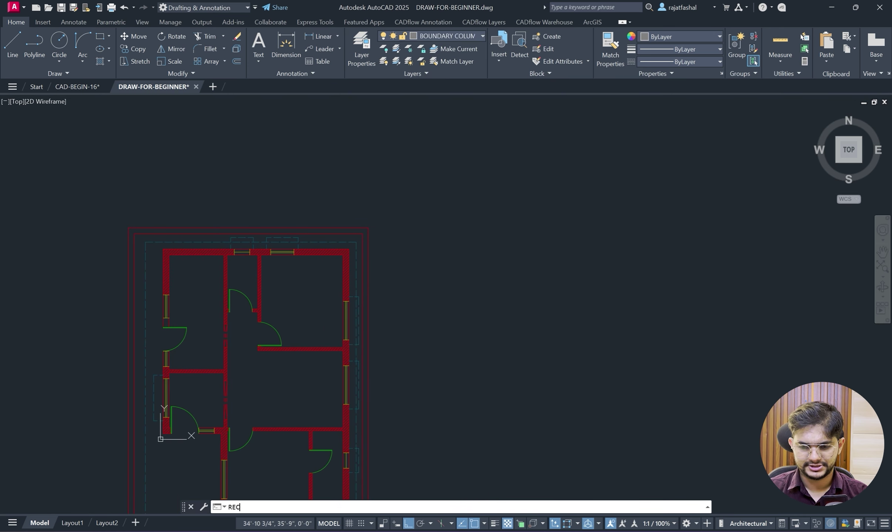
pyautogui.press('Return')
pyautogui.scroll(6, 508, 211)
pyautogui.click(420, 222)
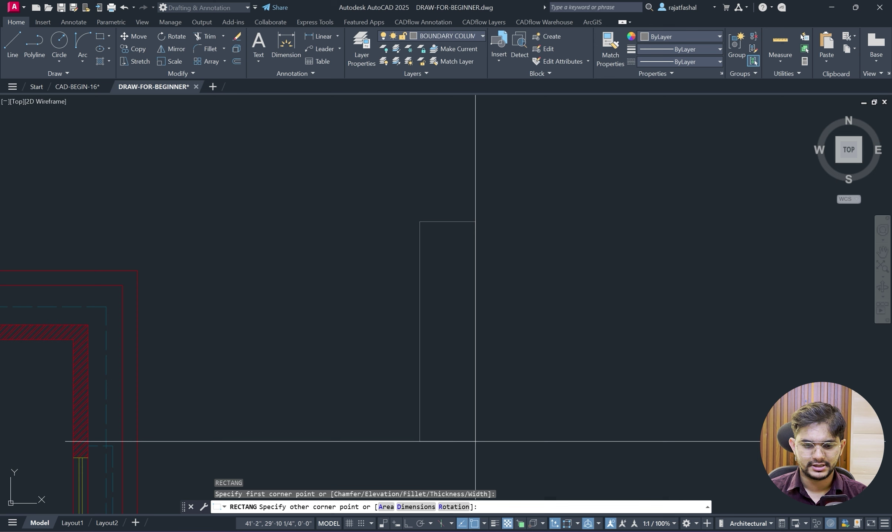
pyautogui.write('d')
pyautogui.press('Return')
pyautogui.write('1')
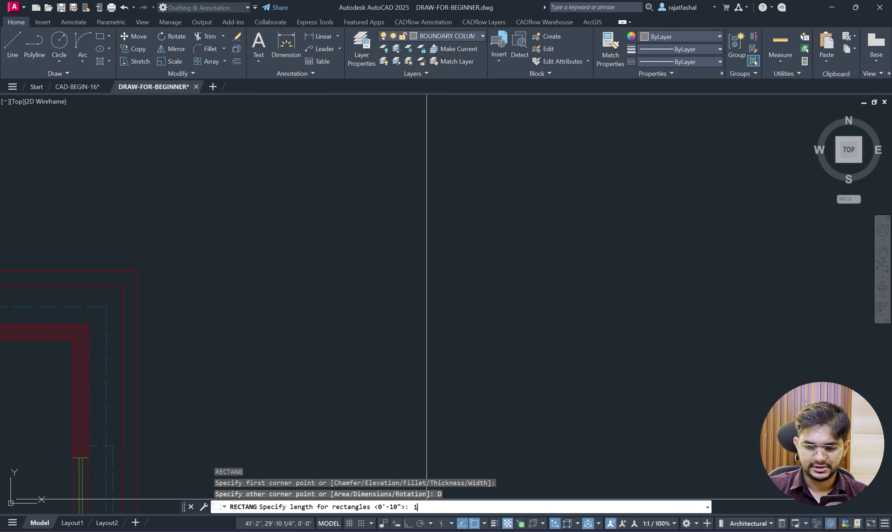
pyautogui.write("'")
pyautogui.press('Return')
pyautogui.write("1'")
pyautogui.press('Return')
pyautogui.click(474, 344)
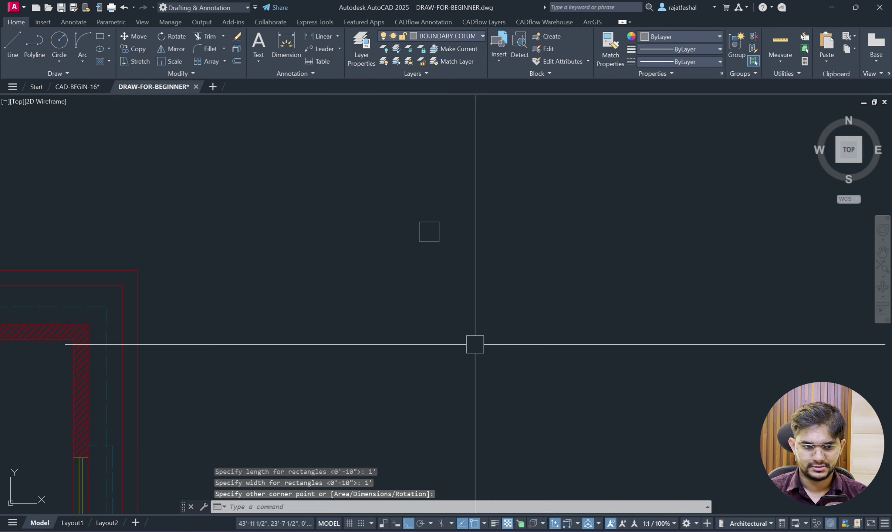
# Move the column square by its upper-right corner onto the upper-right outer corner of the boundary wall.
pyautogui.click(502, 287)
pyautogui.click(387, 195)
pyautogui.write('m')
pyautogui.press('Return')
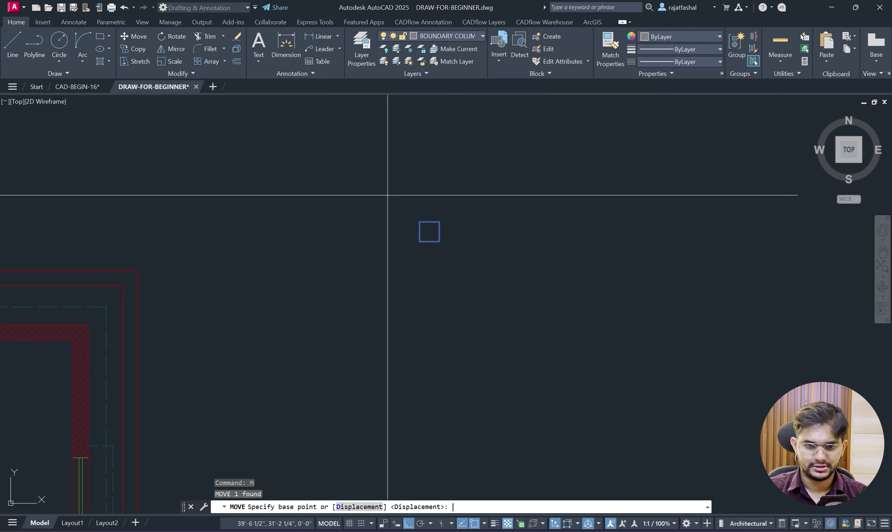
pyautogui.click(439, 222)
pyautogui.click(138, 271)
pyautogui.press('Escape')
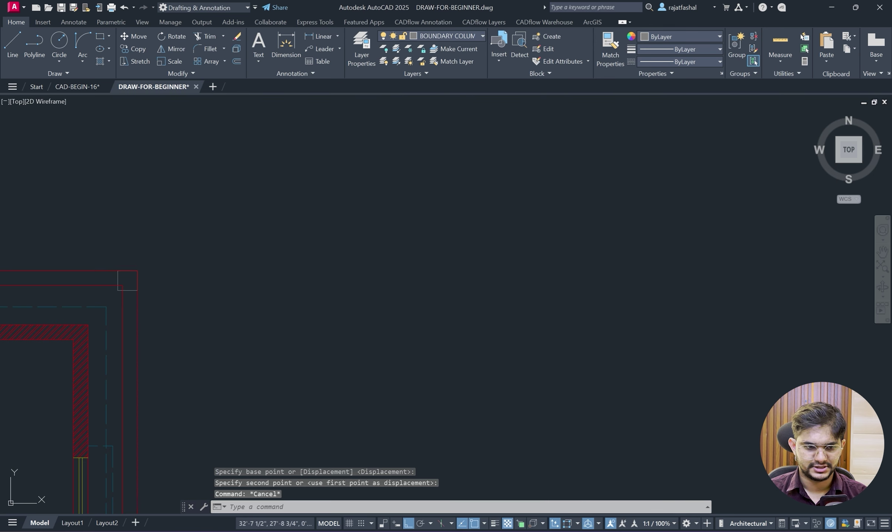
pyautogui.scroll(5, 299, 219)
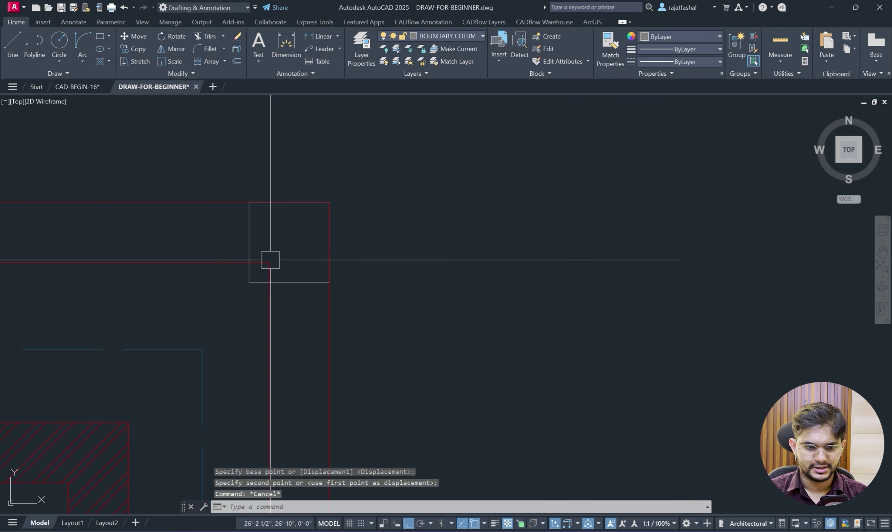
pyautogui.scroll(-3, 408, 297)
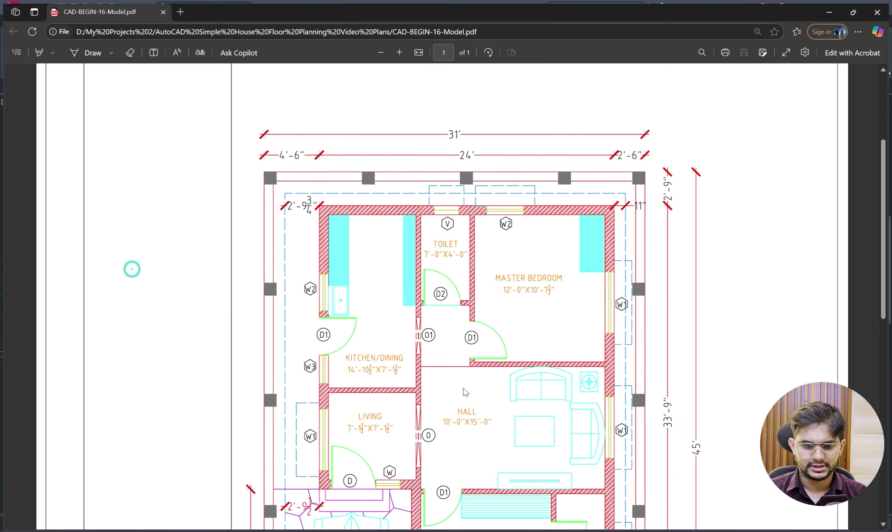
# Switch to the reference plan PDF and study the column positions along the right boundary wall, then return to AutoCAD.
pyautogui.click(457, 529)
pyautogui.scroll(-1, 488, 274)
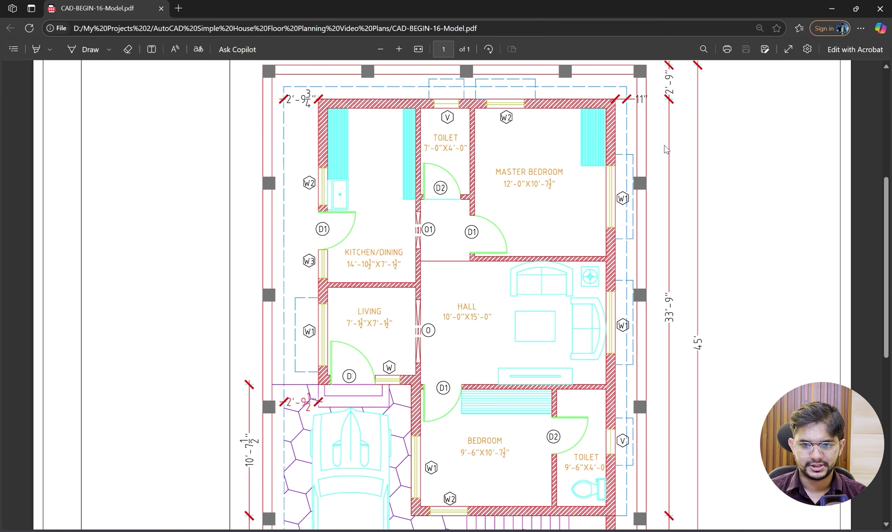
pyautogui.scroll(-7, 653, 189)
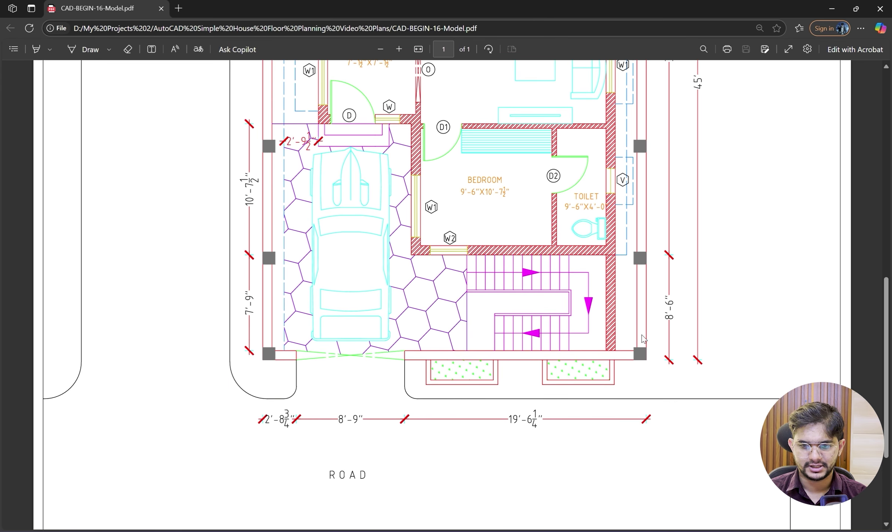
pyautogui.scroll(6, 651, 259)
pyautogui.scroll(-3, 654, 200)
pyautogui.scroll(4, 647, 264)
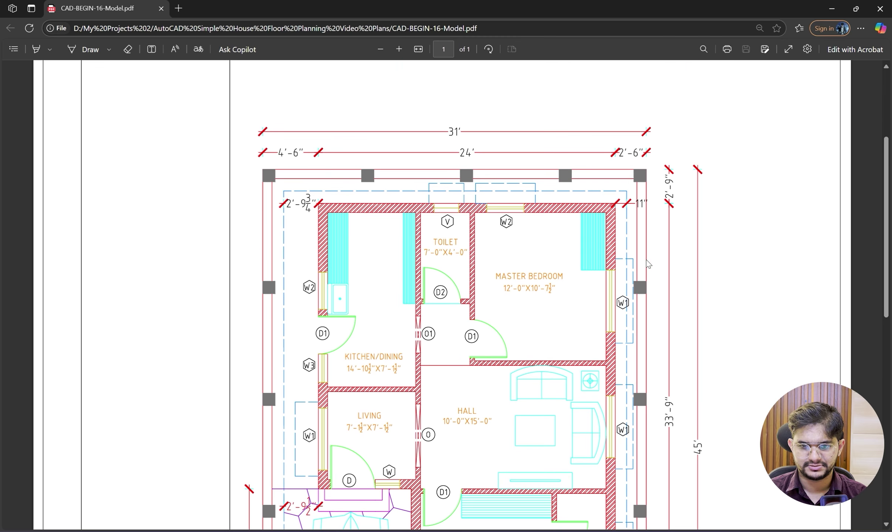
pyautogui.scroll(-10, 653, 178)
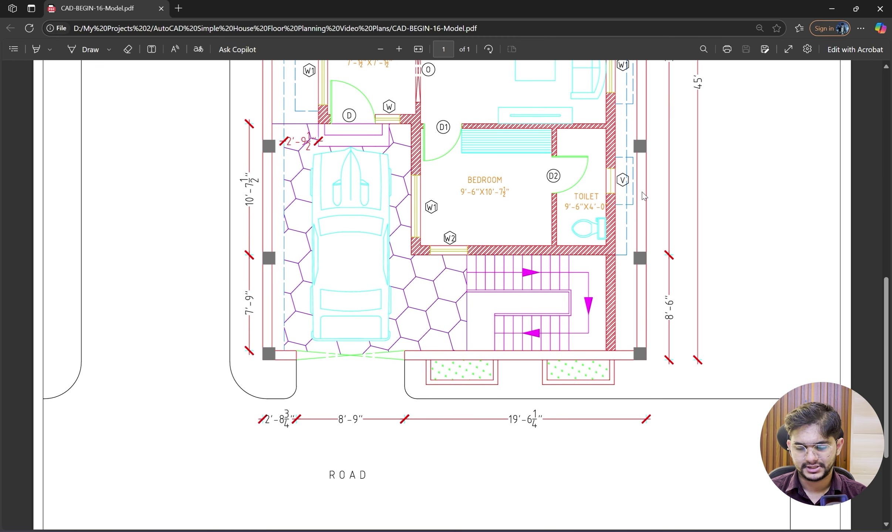
pyautogui.scroll(9, 648, 291)
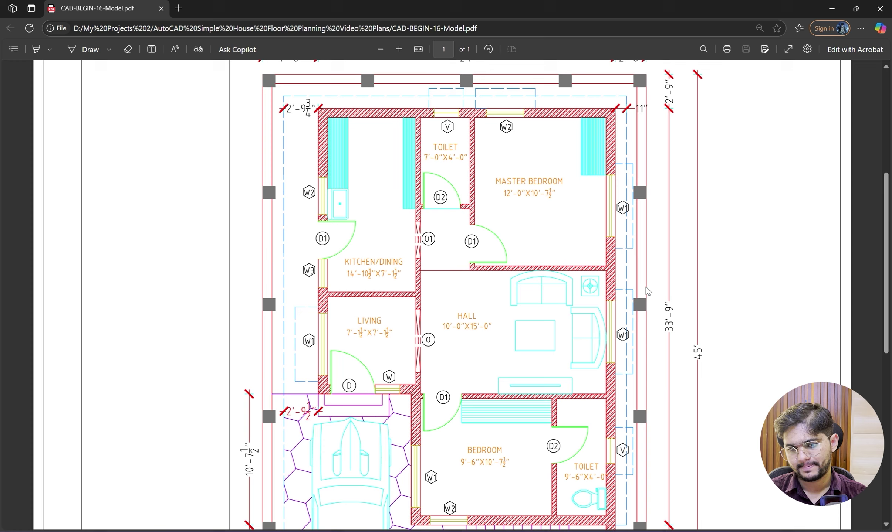
pyautogui.click(832, 8)
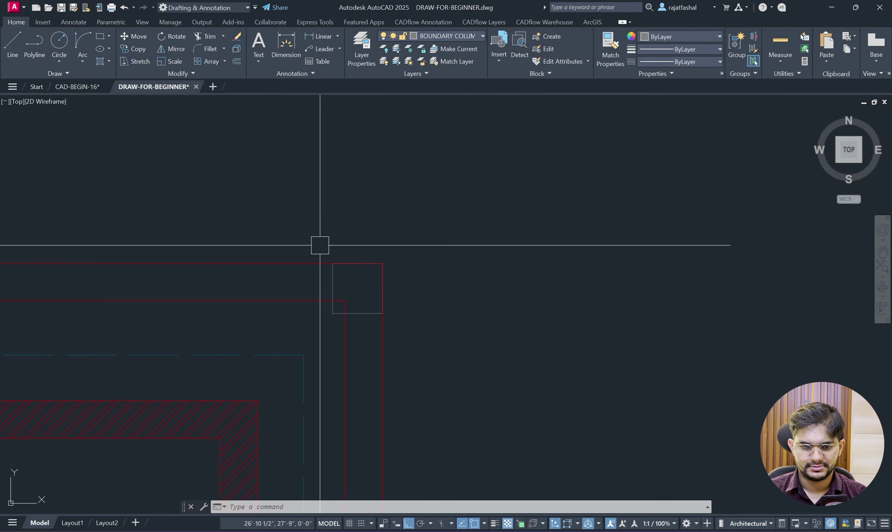
# Copy the corner column straight down to the lower-right outer corner of the boundary wall.
pyautogui.click(319, 245)
pyautogui.click(464, 325)
pyautogui.write('co')
pyautogui.press('Return')
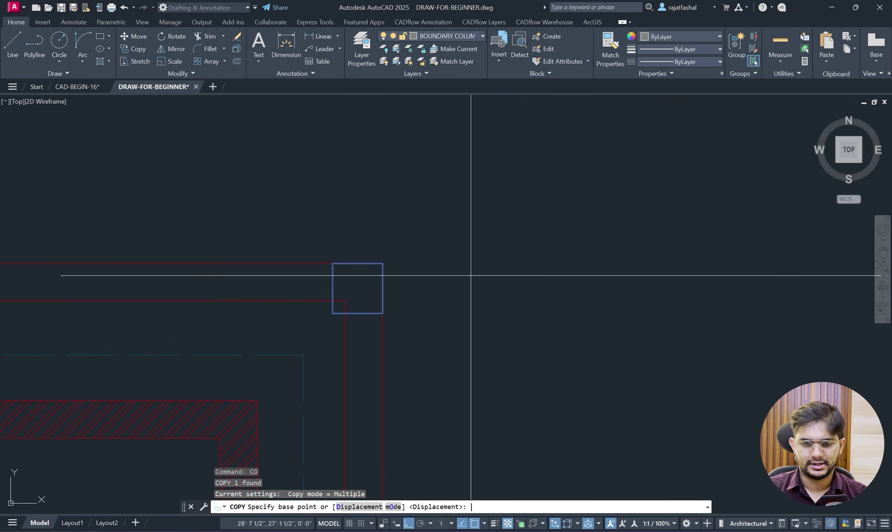
pyautogui.click(382, 312)
pyautogui.scroll(-5, 407, 325)
pyautogui.moveTo(436, 342); pyautogui.dragTo(514, 172, button='middle')
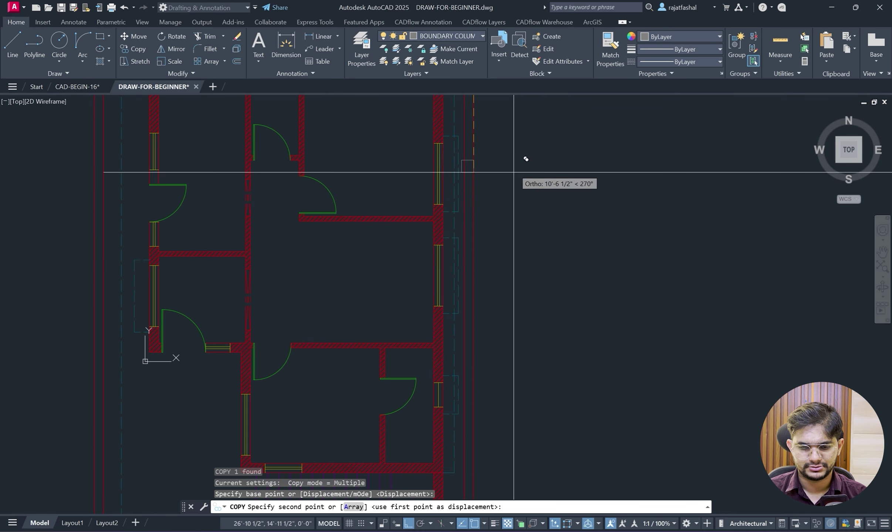
pyautogui.scroll(4, 506, 322)
pyautogui.click(513, 306)
pyautogui.press('Escape')
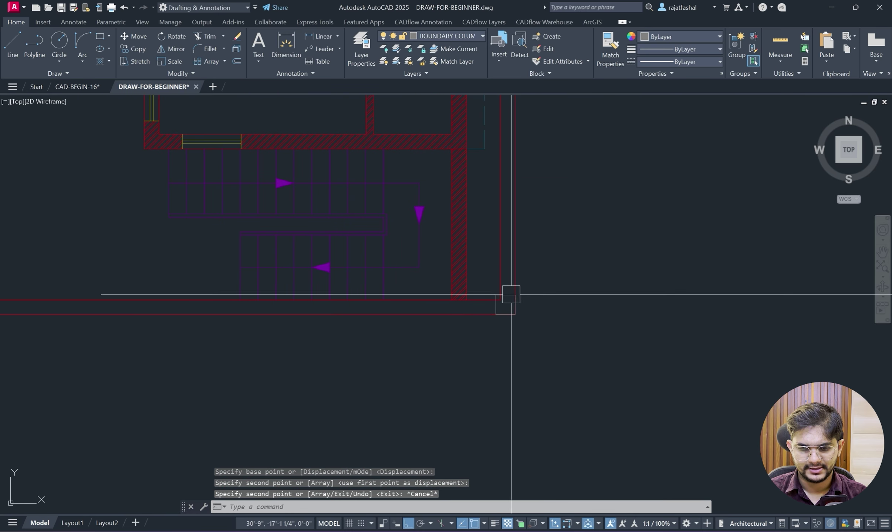
# Inspect the copied column at the boundary wall's lower-right corner and its fit within the whole plan.
pyautogui.scroll(3, 571, 279)
pyautogui.scroll(-3, 601, 338)
pyautogui.scroll(3, 528, 325)
pyautogui.scroll(-5, 527, 324)
pyautogui.moveTo(536, 322); pyautogui.dragTo(549, 320, button='middle')
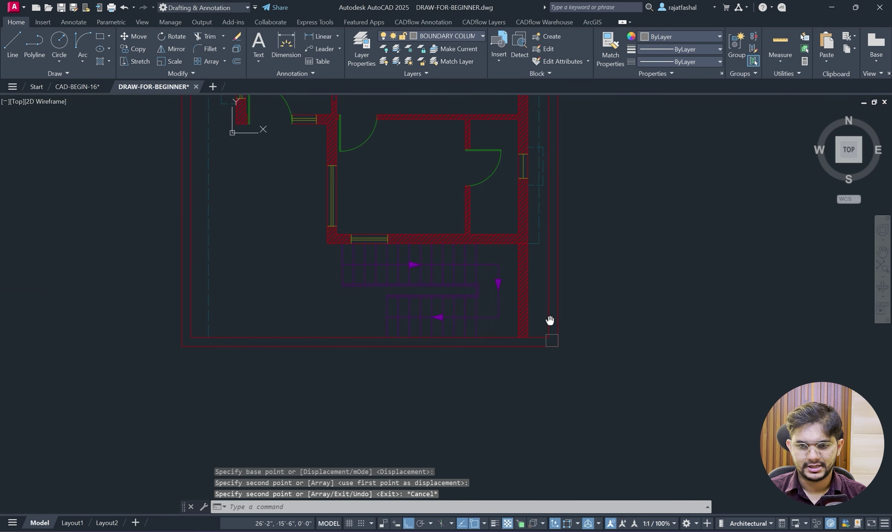
pyautogui.scroll(-4, 550, 320)
pyautogui.scroll(5, 548, 376)
pyautogui.scroll(-2, 536, 180)
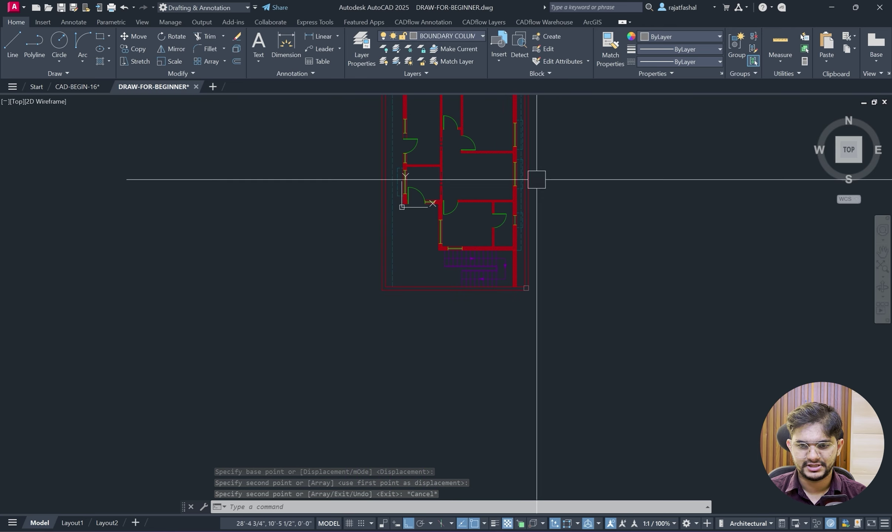
pyautogui.moveTo(543, 240); pyautogui.dragTo(507, 366, button='middle')
# Switch to the reference plan PDF, check the column spacing down the full right boundary wall, and return to AutoCAD.
pyautogui.click(461, 531)
pyautogui.scroll(-1, 522, 366)
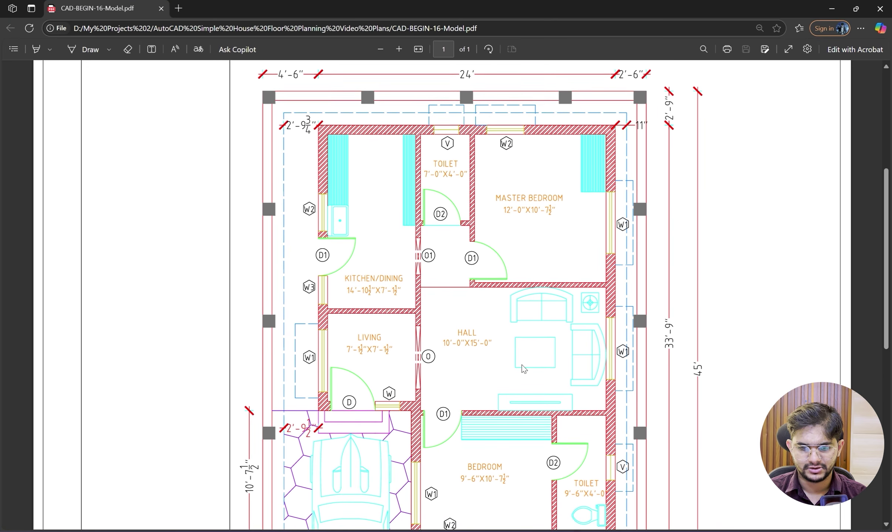
pyautogui.scroll(-3, 524, 369)
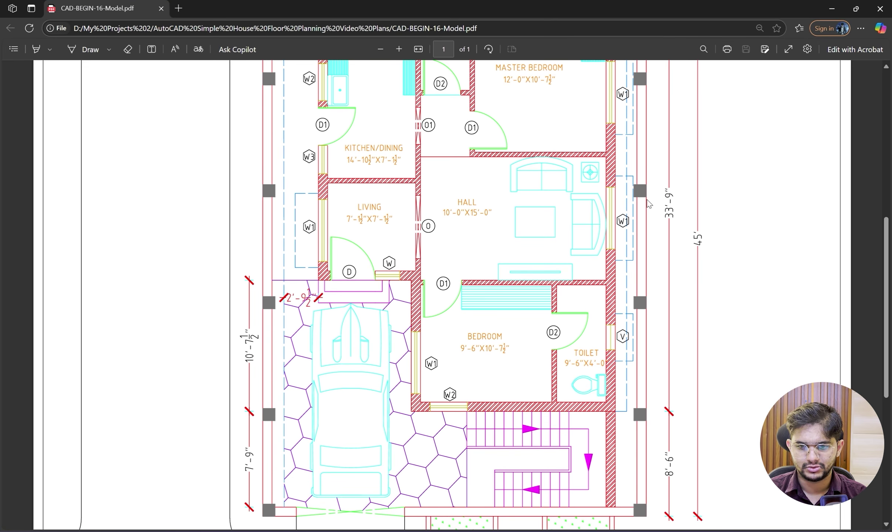
pyautogui.scroll(4, 651, 204)
pyautogui.scroll(-7, 642, 240)
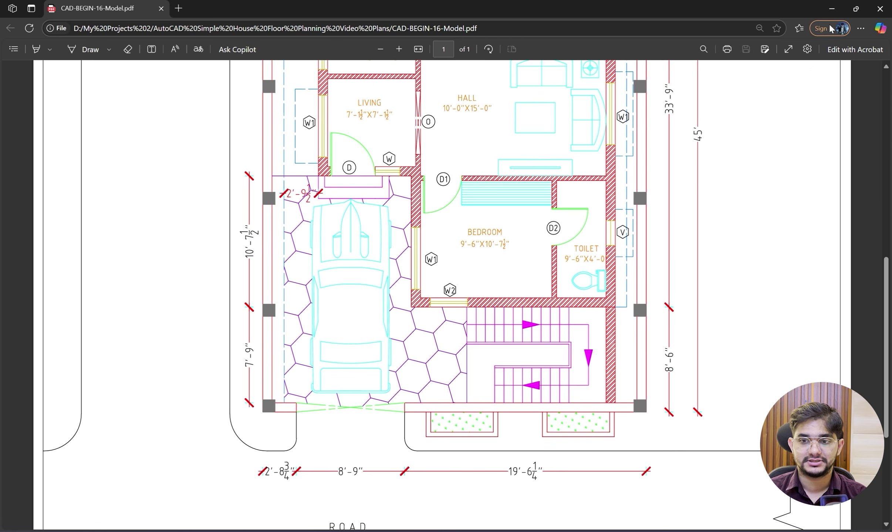
pyautogui.click(830, 7)
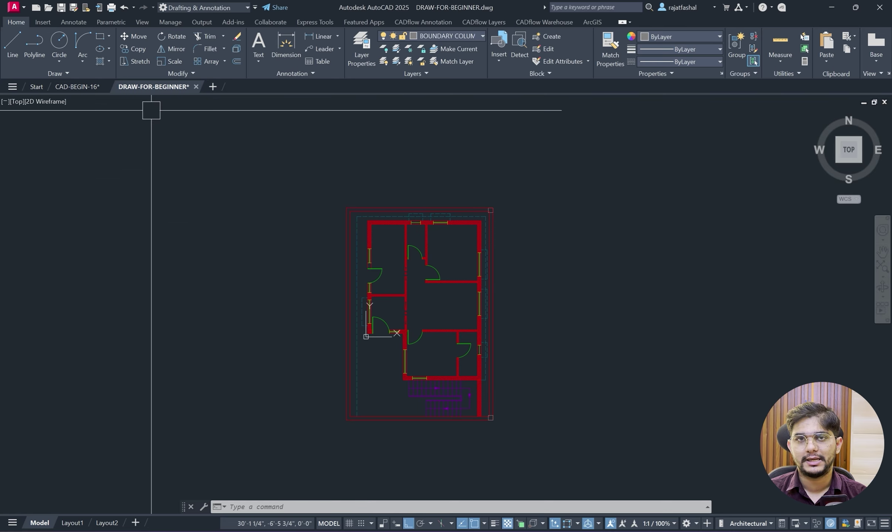
# Start a rectangular array of the column at the boundary wall's lower-right corner.
pyautogui.click(224, 64)
pyautogui.click(225, 80)
pyautogui.scroll(8, 499, 418)
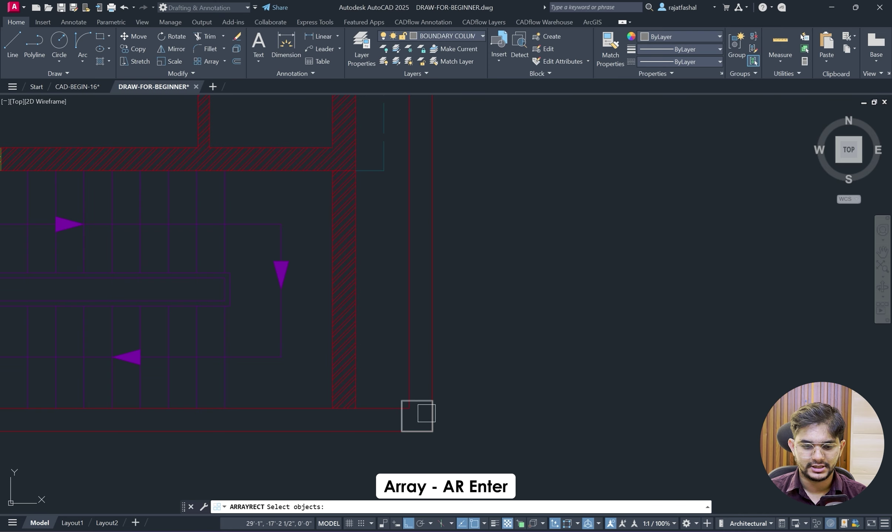
pyautogui.press('Return')
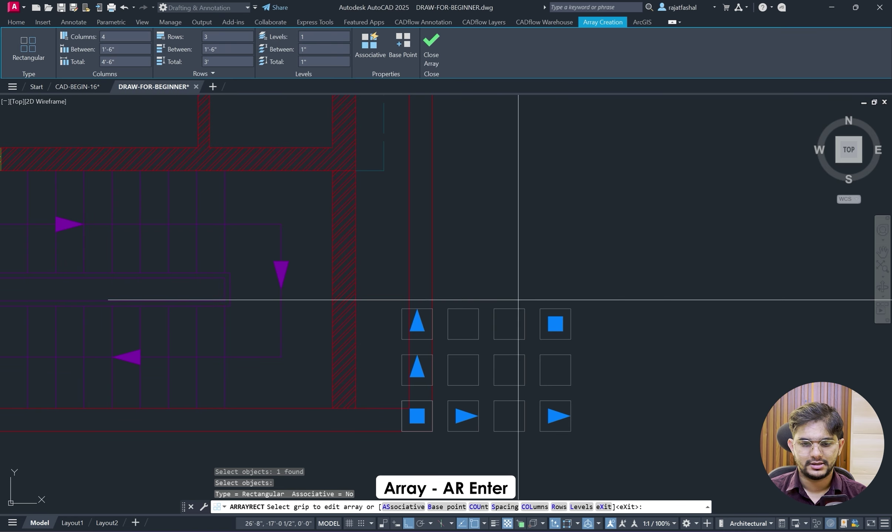
pyautogui.scroll(-5, 481, 297)
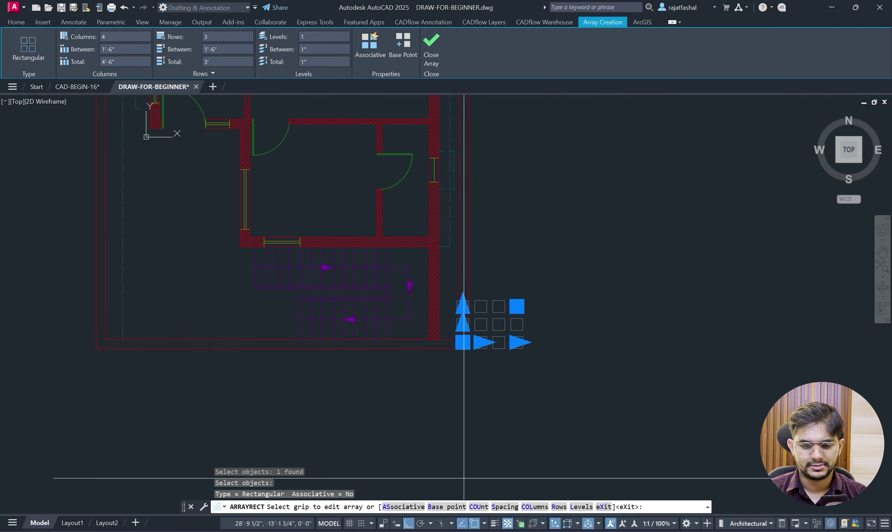
# Switch to the reference plan PDF, count the columns along the right boundary wall, and return to AutoCAD.
pyautogui.hotkey('alt', 'Tab')
pyautogui.scroll(4, 646, 437)
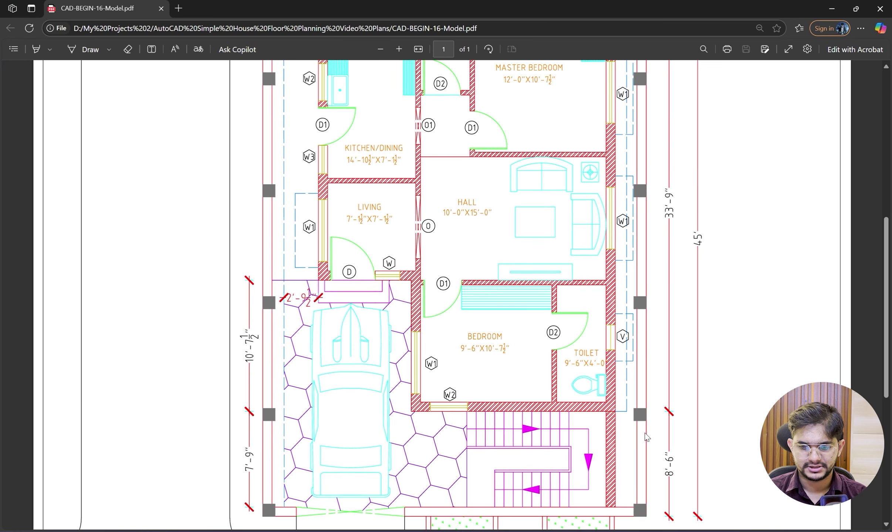
pyautogui.scroll(3, 644, 137)
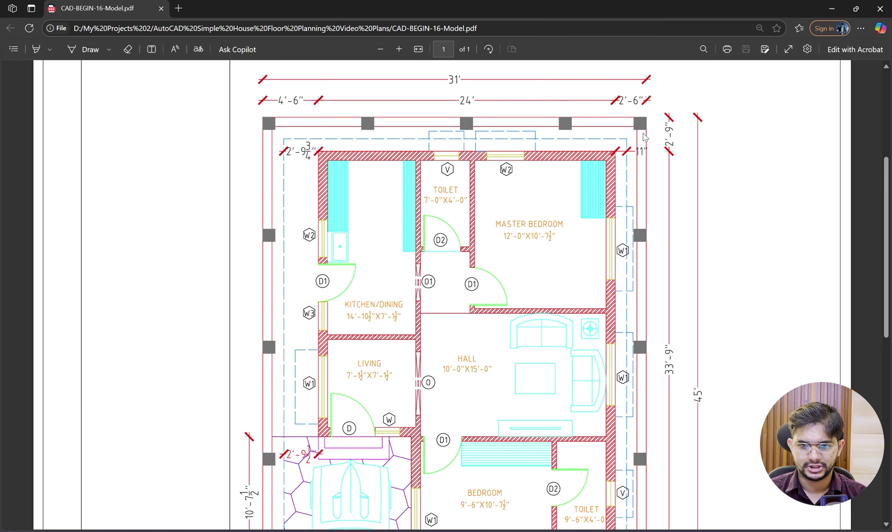
pyautogui.click(831, 8)
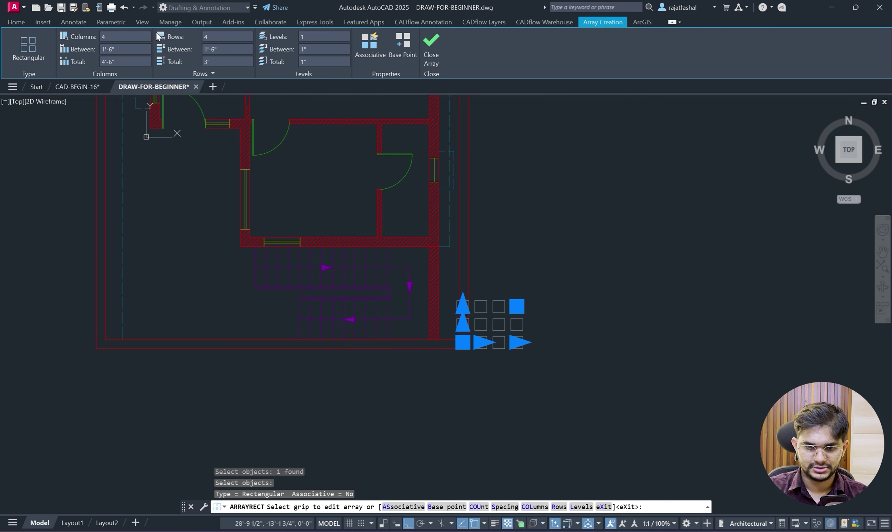
# Set the column array to 5 rows and 1 column.
pyautogui.press('Return')
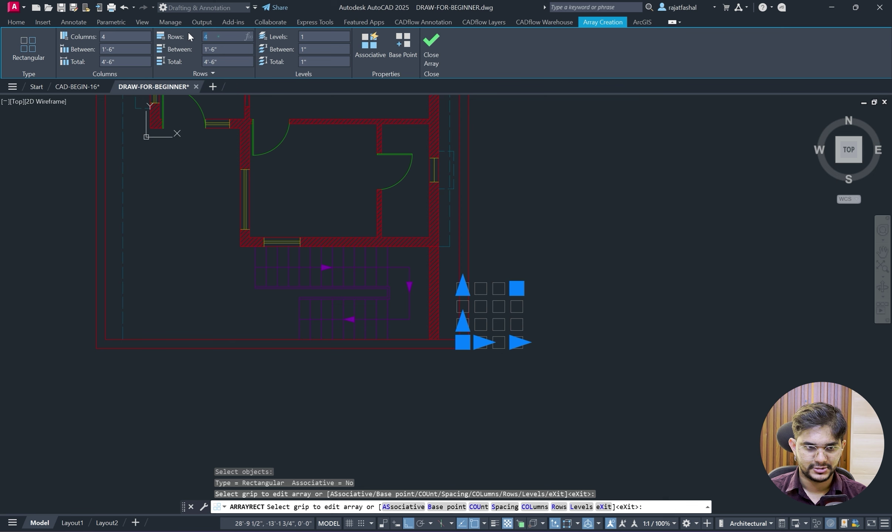
pyautogui.write('5')
pyautogui.press('Return')
pyautogui.click(103, 35)
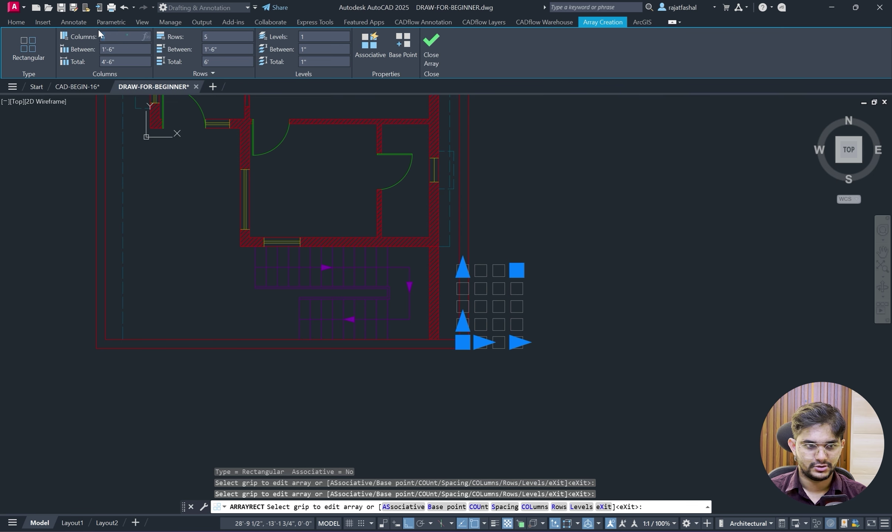
pyautogui.write('1')
pyautogui.press('Return')
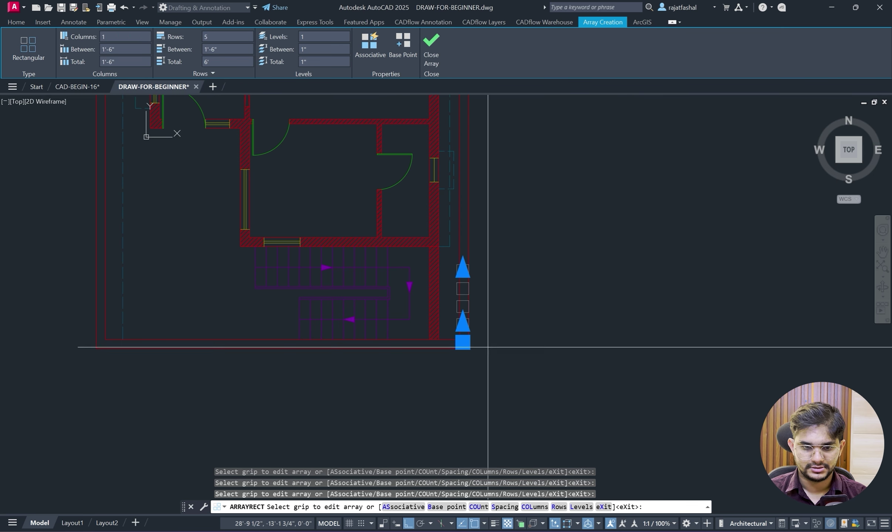
# Spread the array rows up the right boundary wall at a spacing of about 9'-4" and finish the array.
pyautogui.moveTo(461, 326); pyautogui.dragTo(478, 413, button='middle')
pyautogui.click(479, 412)
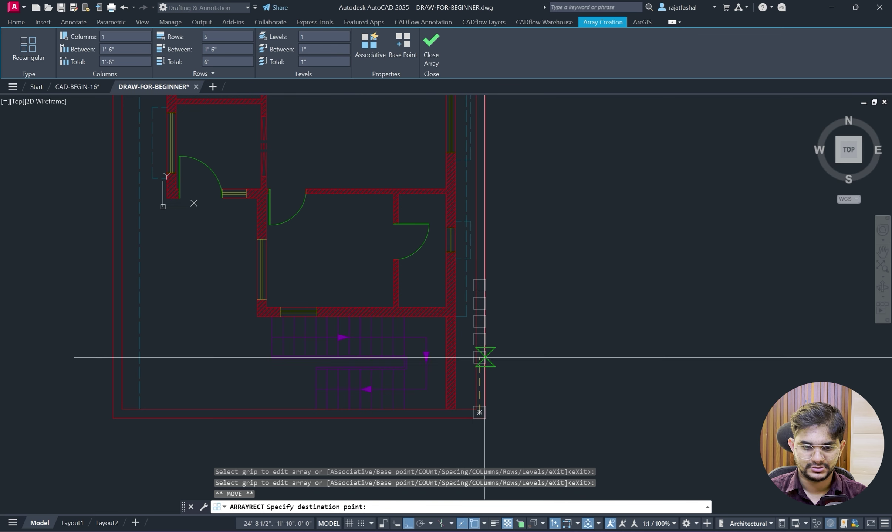
pyautogui.press('Escape')
pyautogui.scroll(6, 478, 428)
pyautogui.click(478, 329)
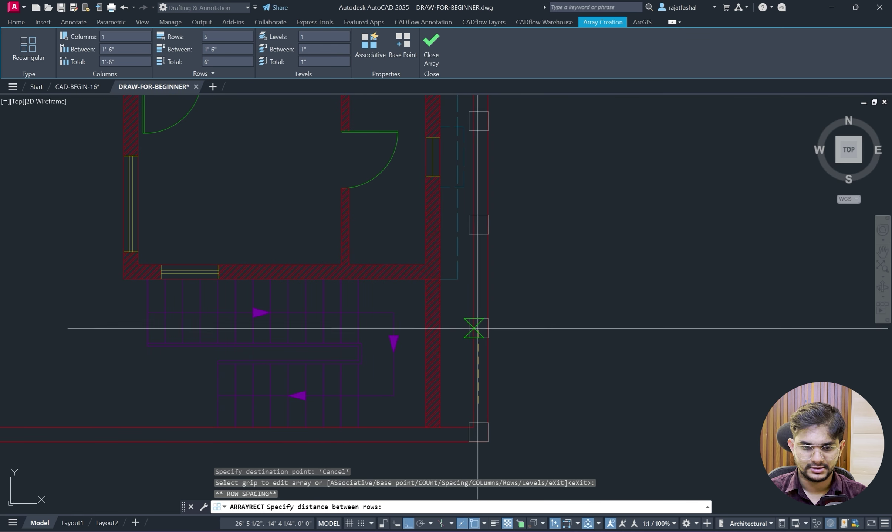
pyautogui.scroll(-6, 476, 333)
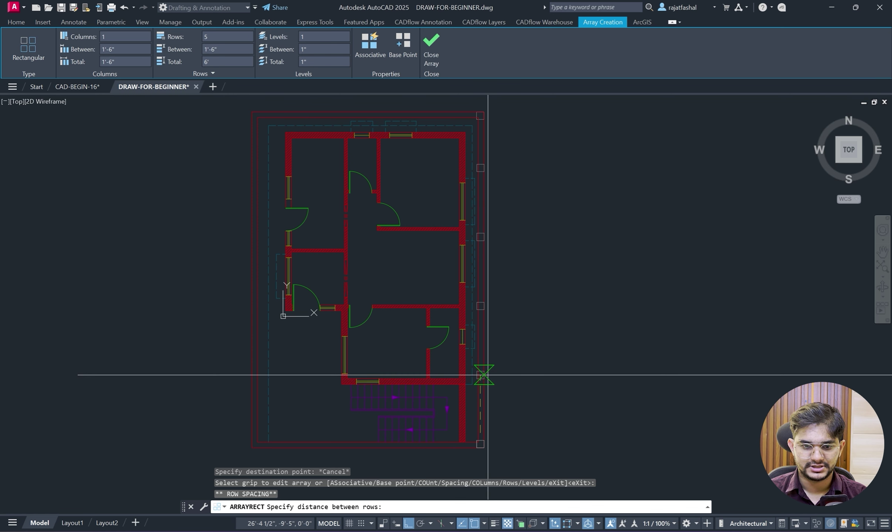
pyautogui.click(488, 375)
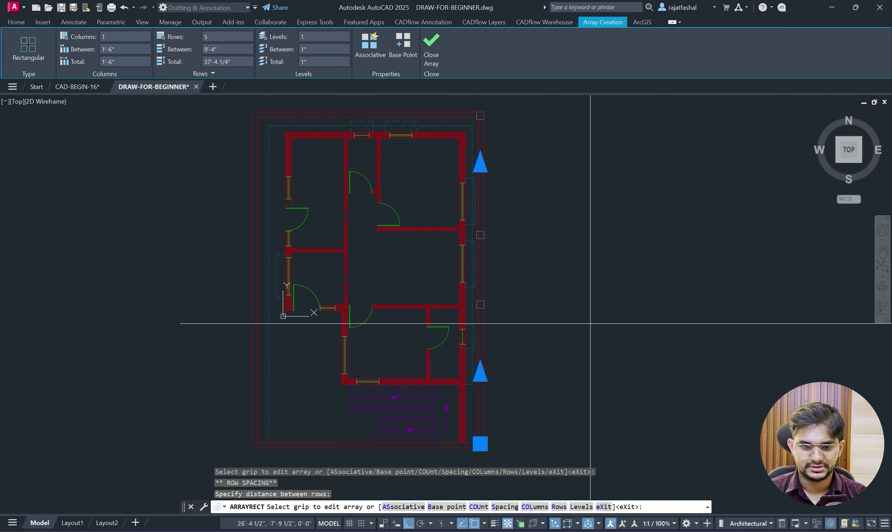
pyautogui.press('Escape')
pyautogui.scroll(5, 502, 300)
pyautogui.click(455, 314)
pyautogui.press('Escape')
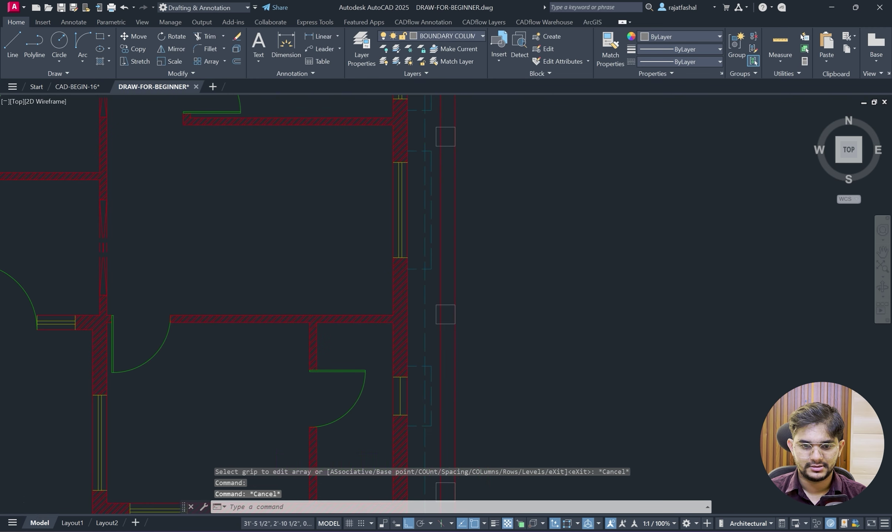
# Compare the arrayed columns with the reference plan PDF, study the column positions around the boundary wall, and return to AutoCAD.
pyautogui.scroll(-5, 563, 278)
pyautogui.moveTo(566, 300); pyautogui.dragTo(594, 226, button='middle')
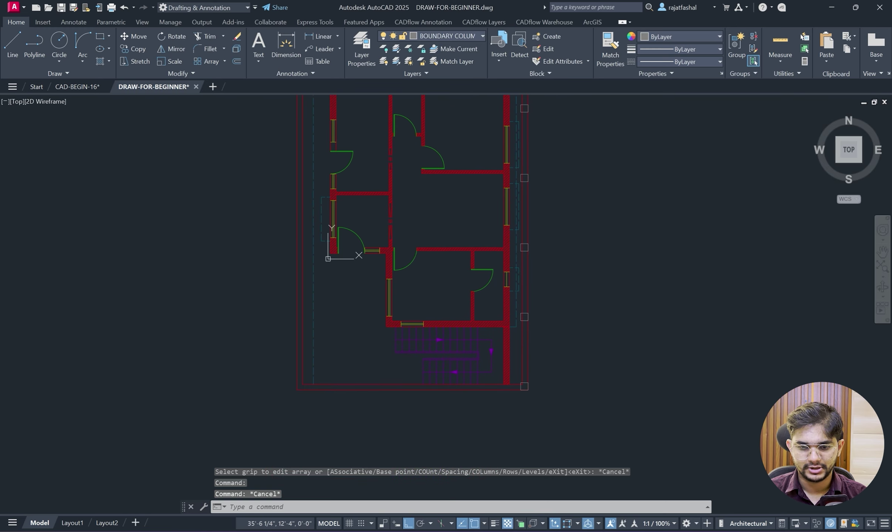
pyautogui.click(449, 531)
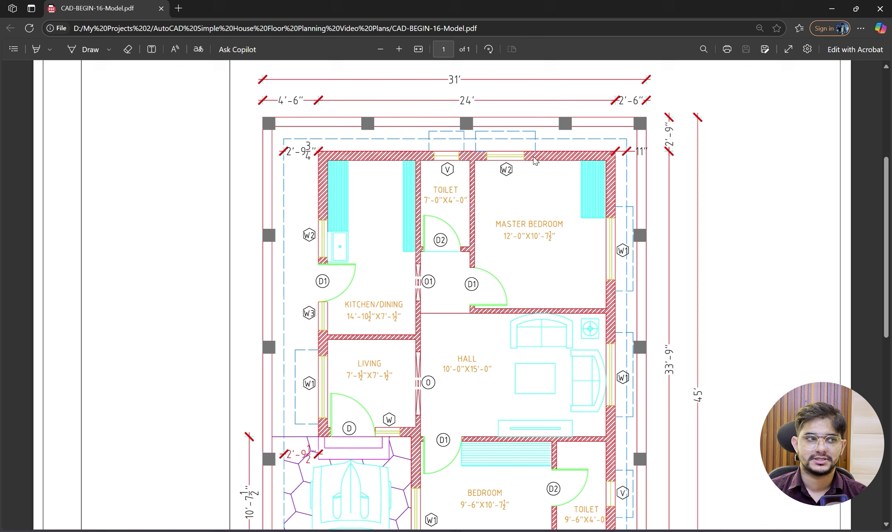
pyautogui.scroll(-2, 535, 160)
pyautogui.scroll(2, 539, 173)
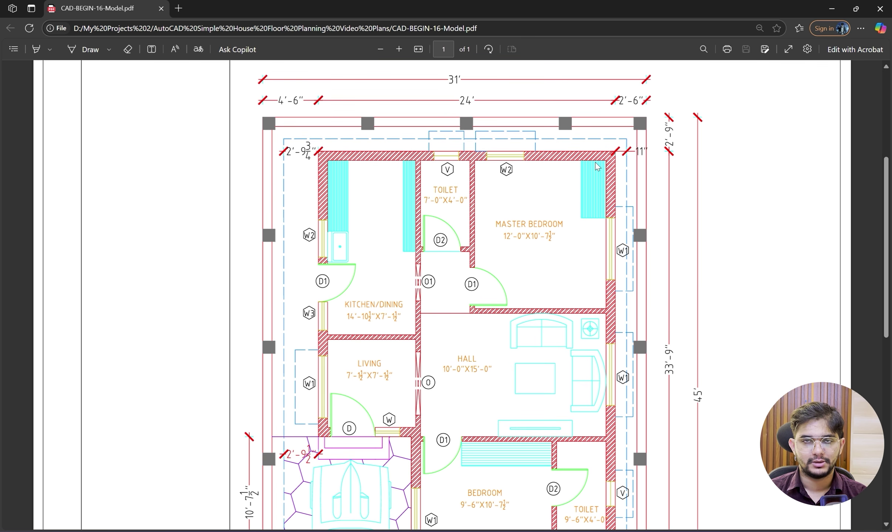
pyautogui.scroll(-9, 517, 225)
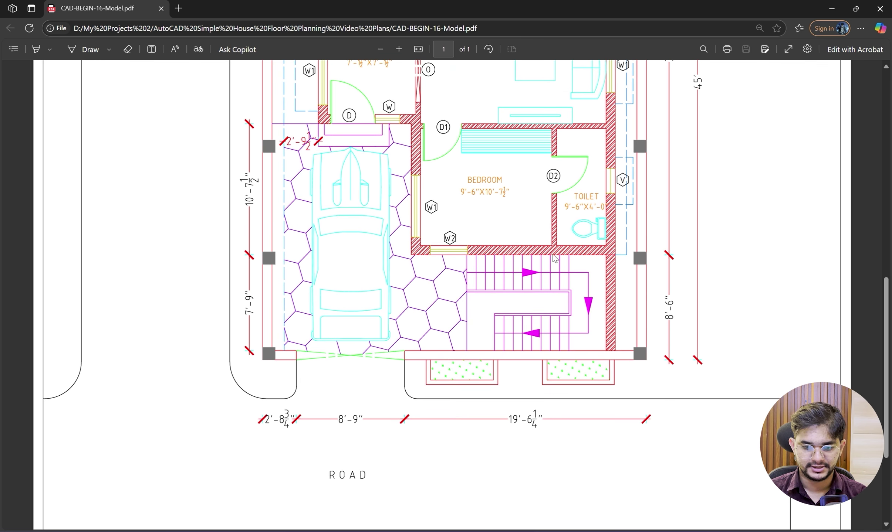
pyautogui.scroll(4, 672, 399)
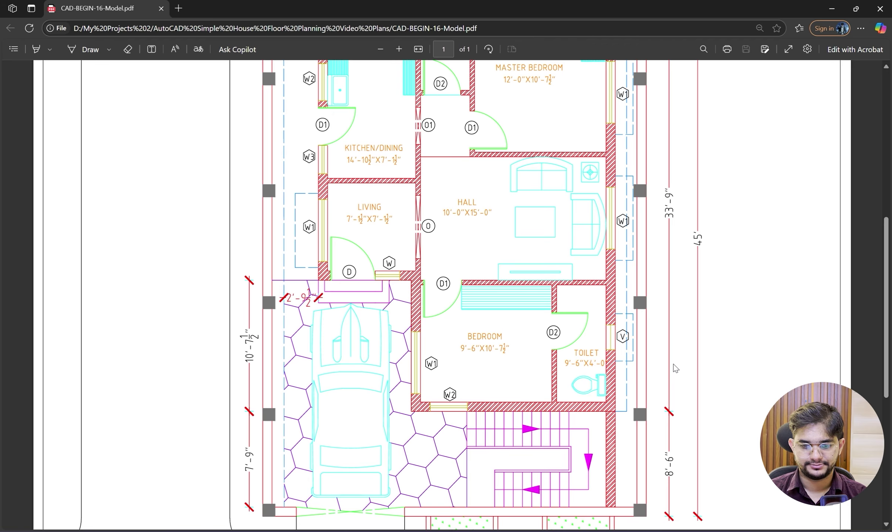
pyautogui.scroll(5, 393, 176)
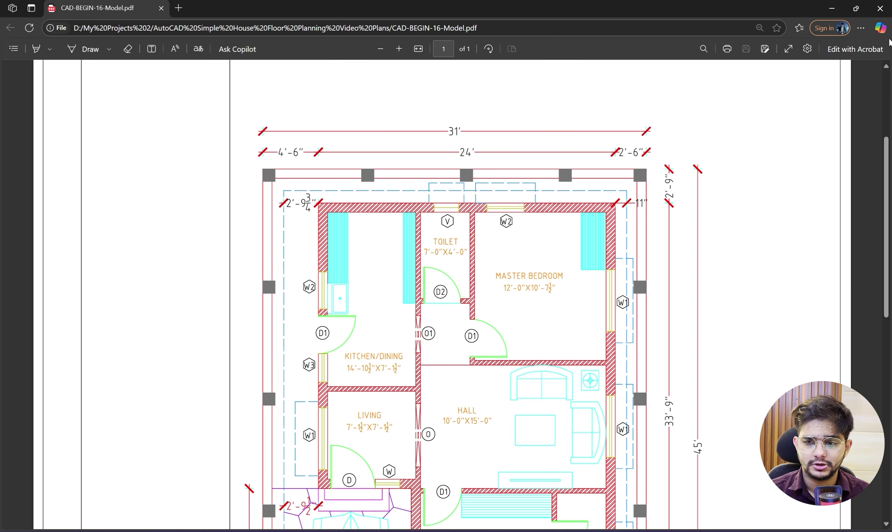
pyautogui.click(836, 7)
pyautogui.scroll(5, 521, 110)
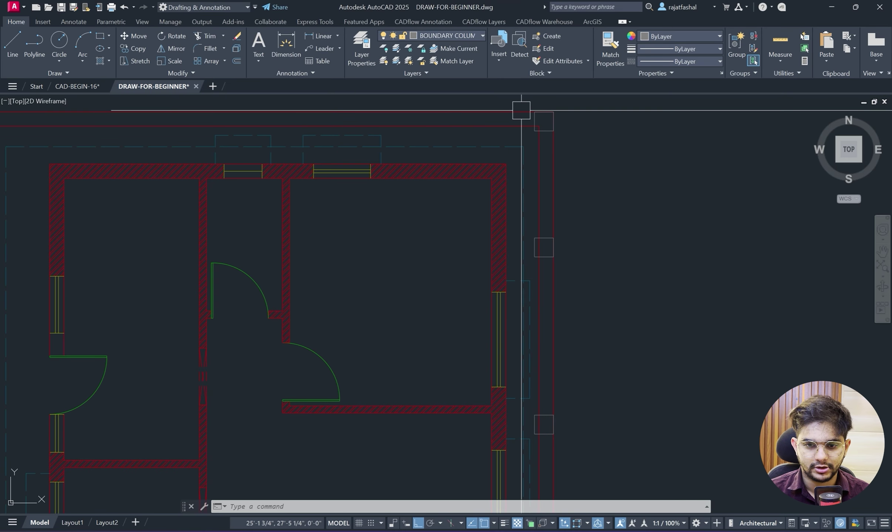
pyautogui.click(528, 147)
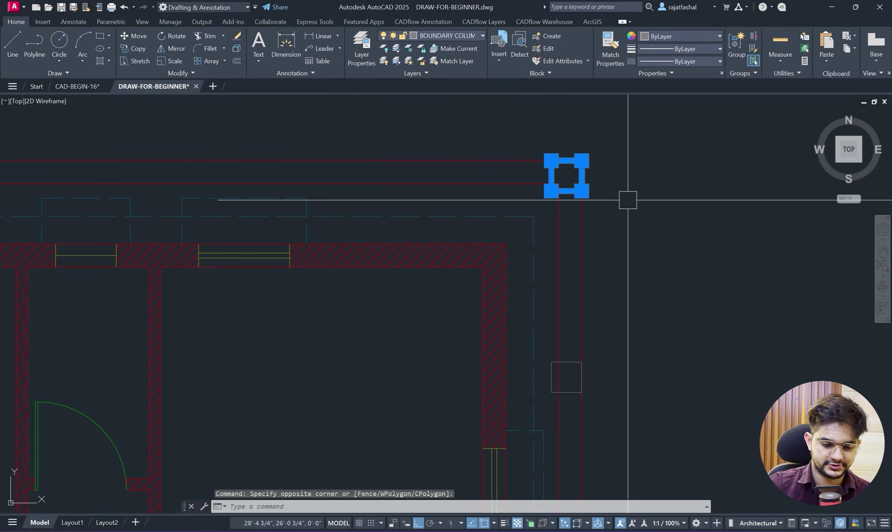
pyautogui.write('co')
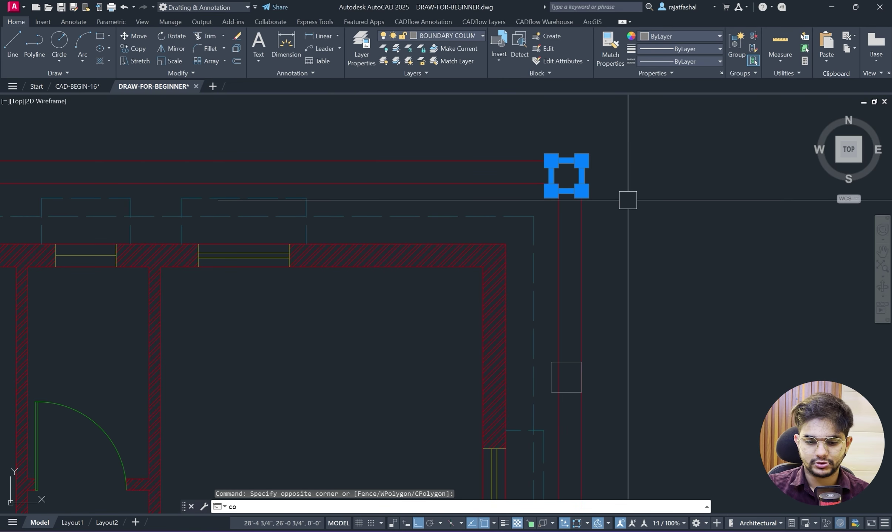
pyautogui.press('Return')
pyautogui.click(582, 161)
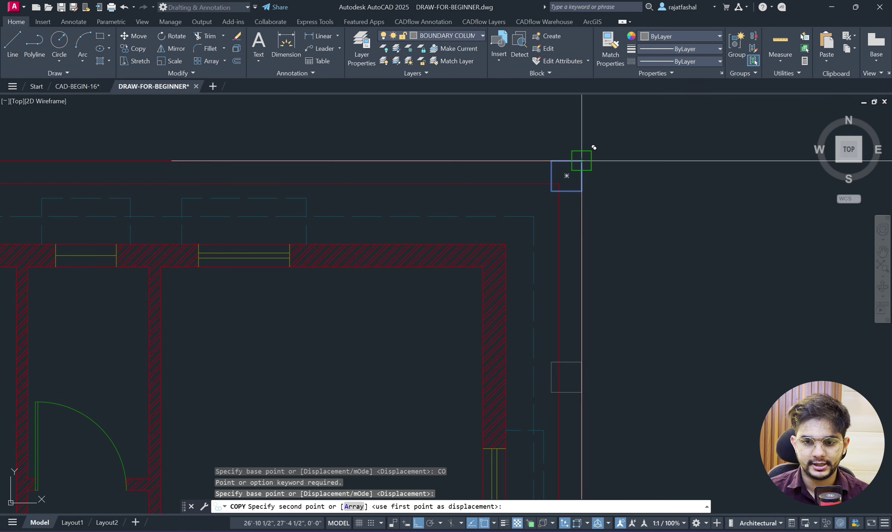
pyautogui.scroll(-4, 444, 159)
pyautogui.scroll(5, 487, 175)
pyautogui.press('Escape')
# Copy the upper-right corner column by its upper-left corner straight across to the upper-left outer corner of the boundary wall.
pyautogui.click(550, 158)
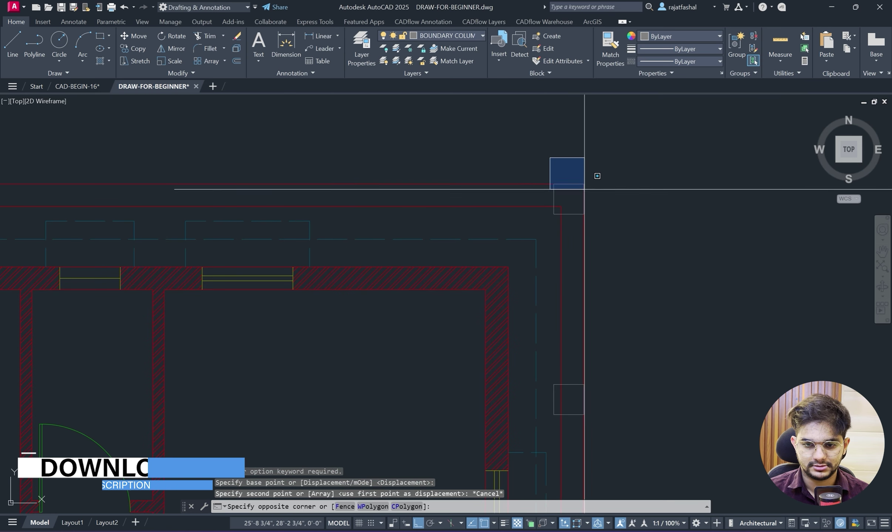
pyautogui.click(584, 189)
pyautogui.write('co')
pyautogui.press('Return')
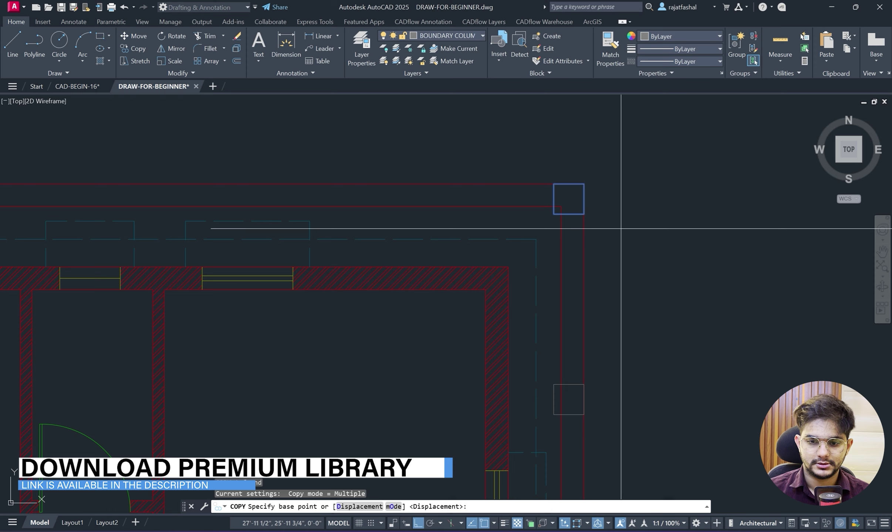
pyautogui.click(553, 183)
pyautogui.moveTo(285, 186); pyautogui.dragTo(750, 238, button='middle')
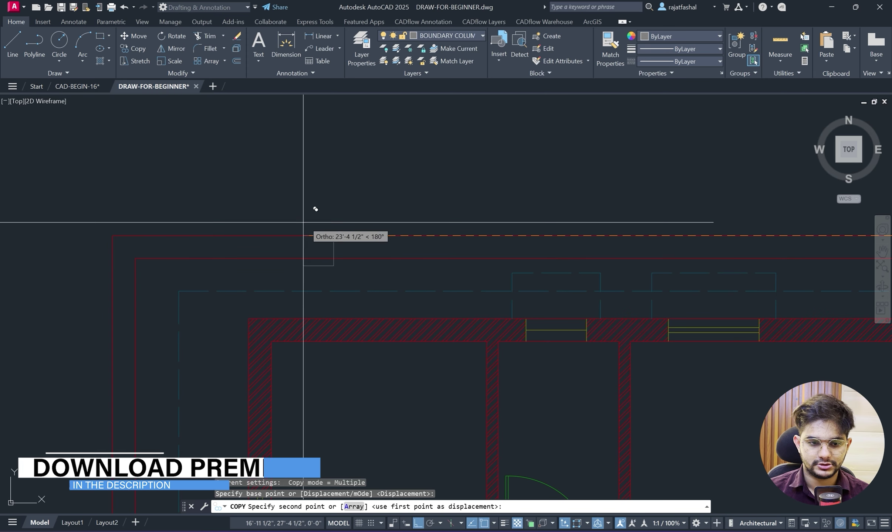
pyautogui.click(131, 236)
pyautogui.press('Escape')
pyautogui.scroll(-4, 222, 192)
pyautogui.scroll(2, 322, 201)
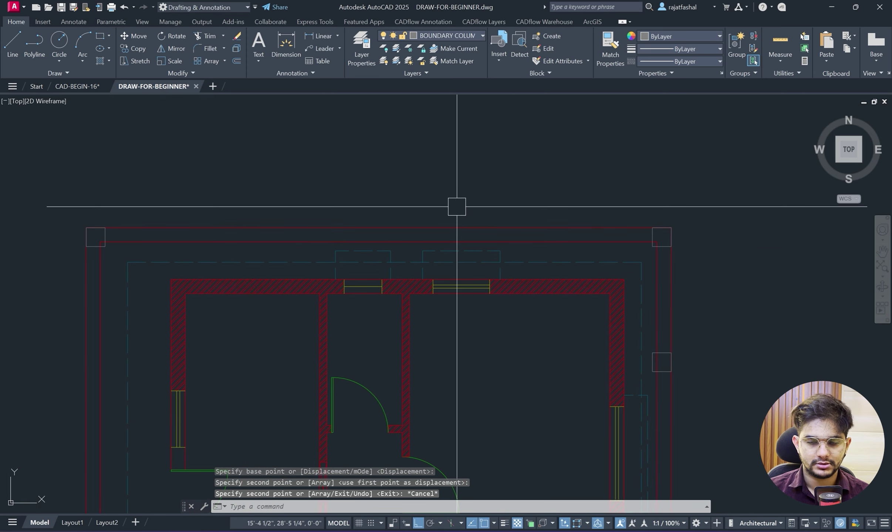
# Array the boundary wall's upper-right corner column rectangularly as 4 columns running left along the top wall in a single row.
pyautogui.write('ar')
pyautogui.press('Return')
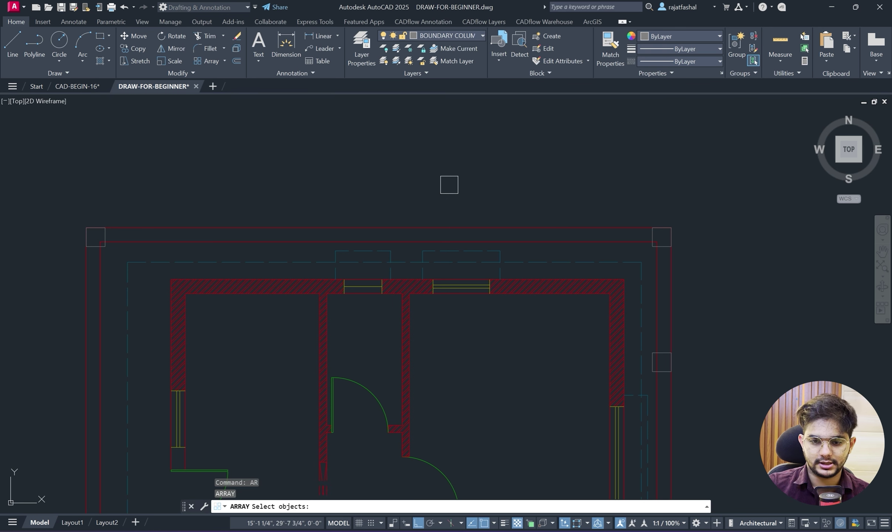
pyautogui.scroll(2, 645, 229)
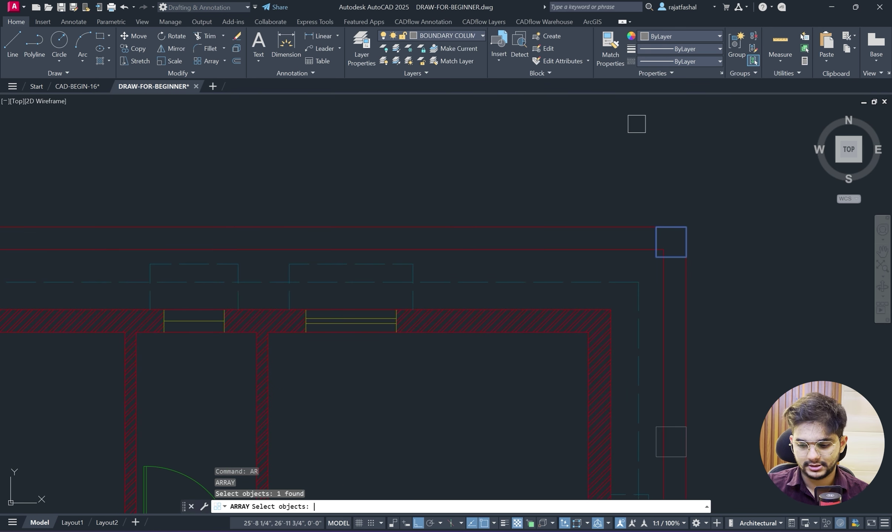
pyautogui.press('Return')
pyautogui.scroll(-2, 609, 164)
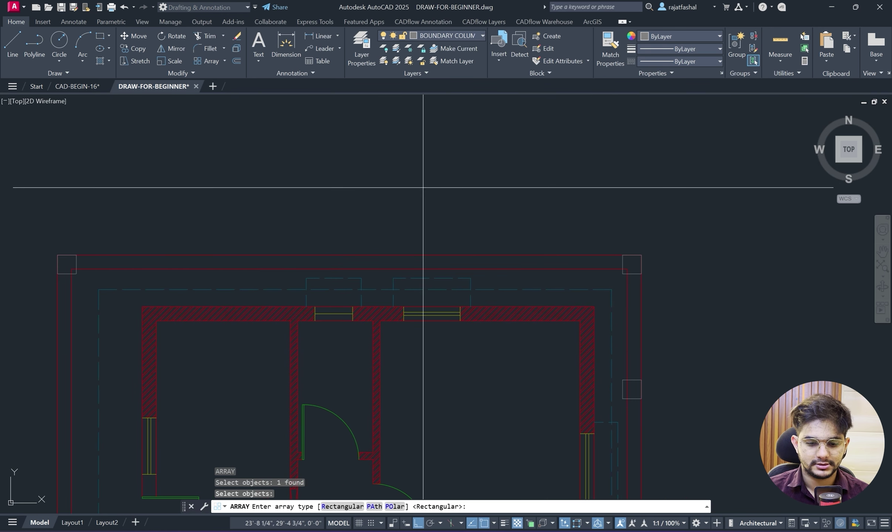
pyautogui.write('R')
pyautogui.press('Return')
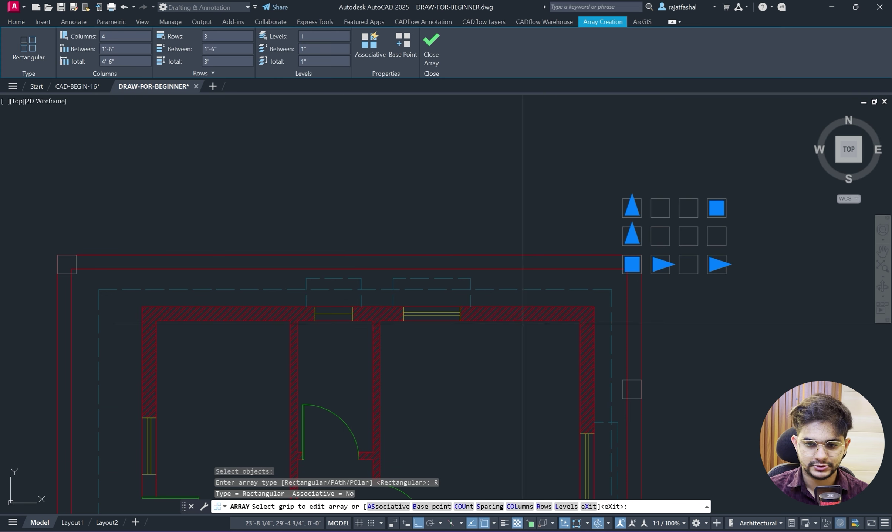
pyautogui.click(719, 265)
pyautogui.press('Escape')
pyautogui.click(717, 264)
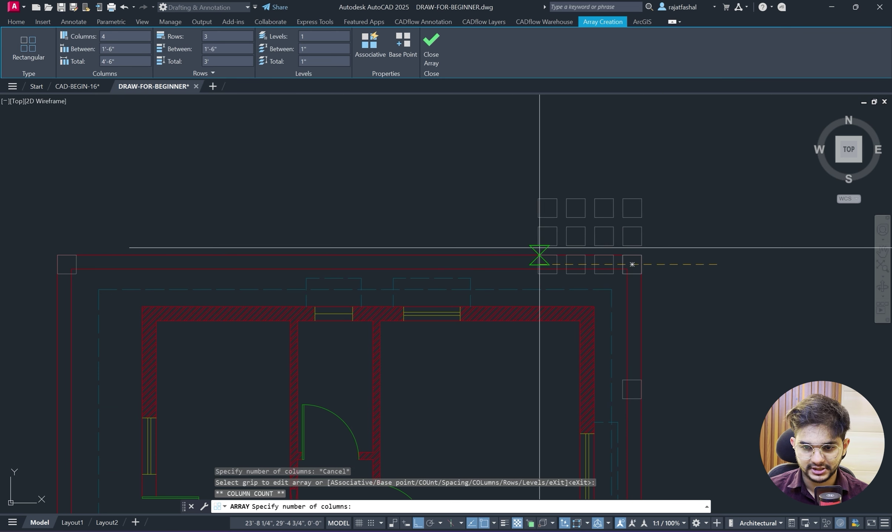
pyautogui.click(538, 250)
pyautogui.click(632, 207)
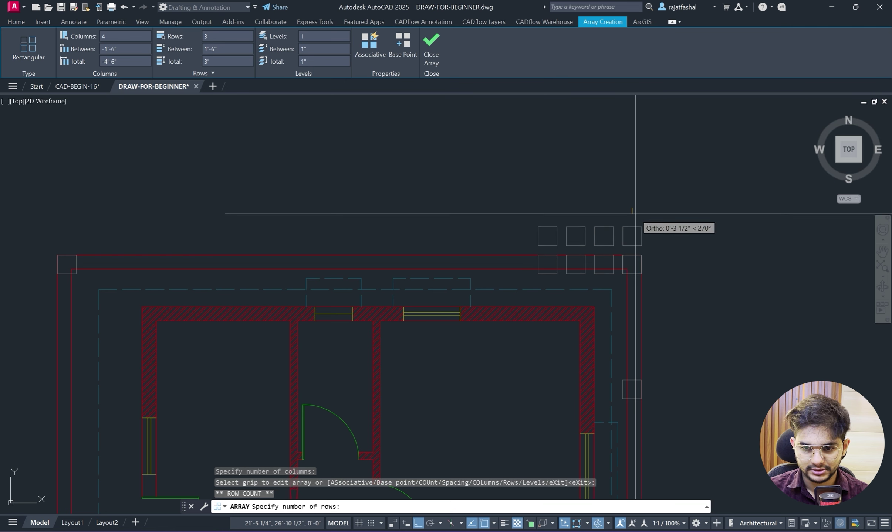
pyautogui.click(632, 260)
# Spread the array columns along the top boundary wall at a spacing of about 7'-5 3/4" and finish the array.
pyautogui.click(604, 265)
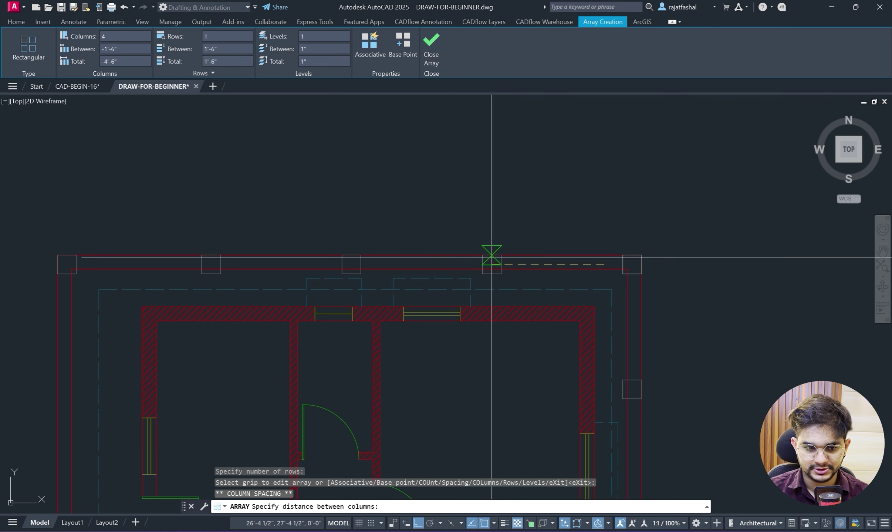
pyautogui.click(492, 259)
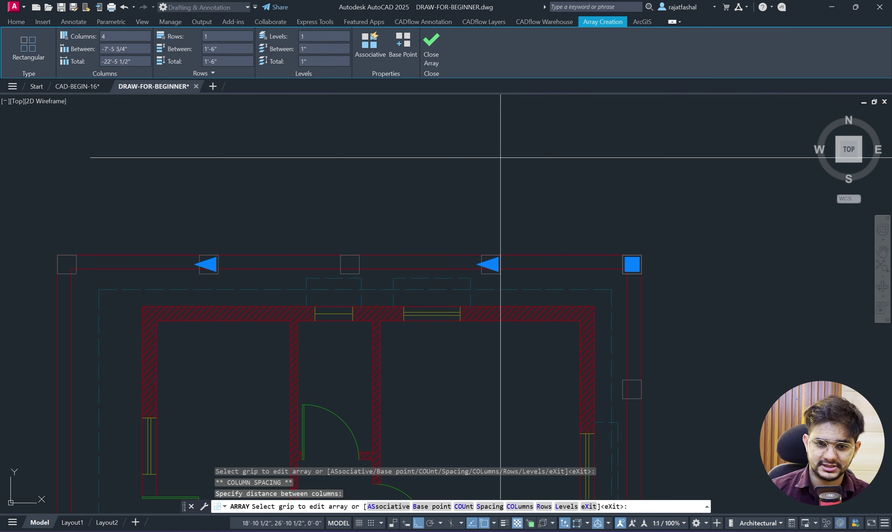
pyautogui.click(432, 56)
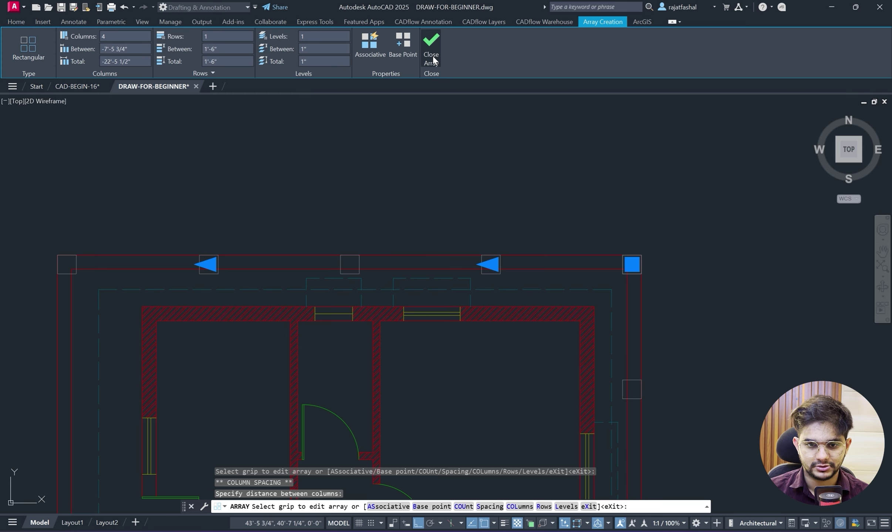
# Copy the four intermediate columns of the right boundary wall straight across to the left wall, aligned with its outer line.
pyautogui.scroll(-4, 512, 157)
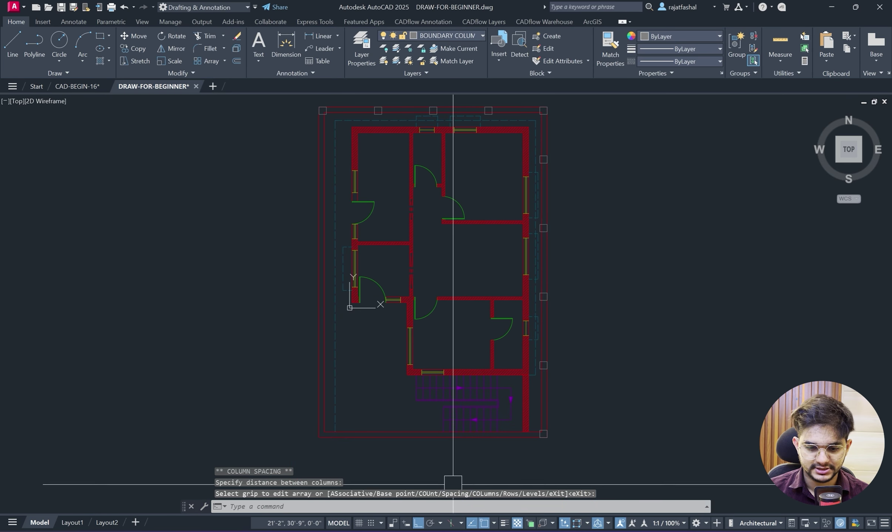
pyautogui.moveTo(568, 341); pyautogui.dragTo(580, 306, button='middle')
pyautogui.moveTo(589, 116); pyautogui.dragTo(569, 196, button='middle')
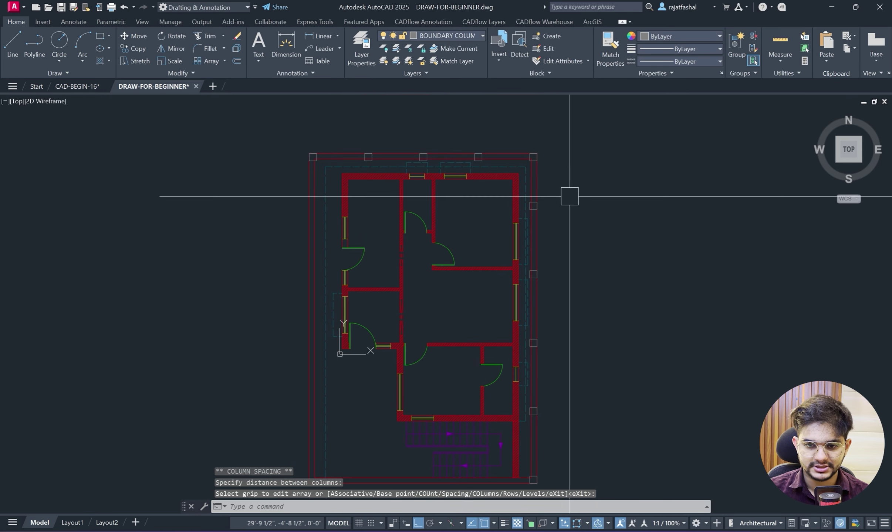
pyautogui.moveTo(559, 324); pyautogui.dragTo(553, 245, button='middle')
pyautogui.scroll(2, 556, 335)
pyautogui.click(553, 364)
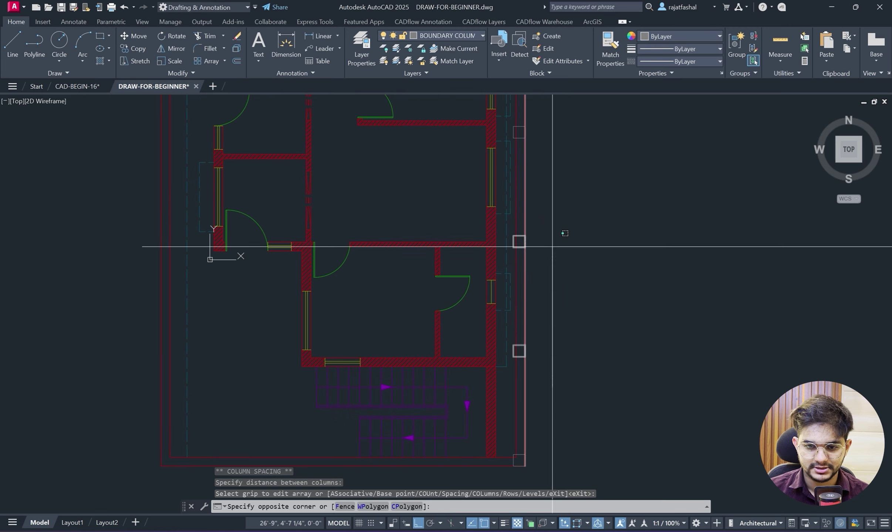
pyautogui.click(562, 227)
pyautogui.scroll(2, 512, 338)
pyautogui.scroll(3, 528, 393)
pyautogui.click(528, 392)
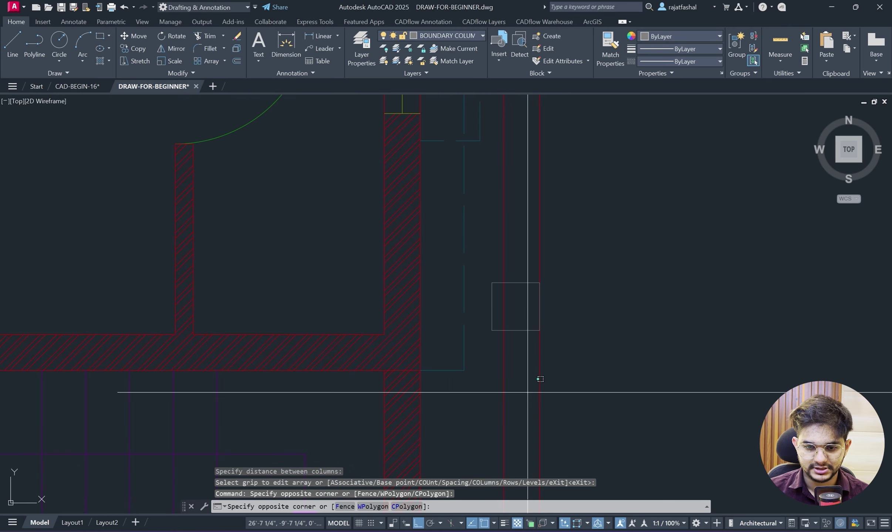
pyautogui.scroll(-2, 521, 216)
pyautogui.moveTo(521, 216); pyautogui.dragTo(503, 453, button='middle')
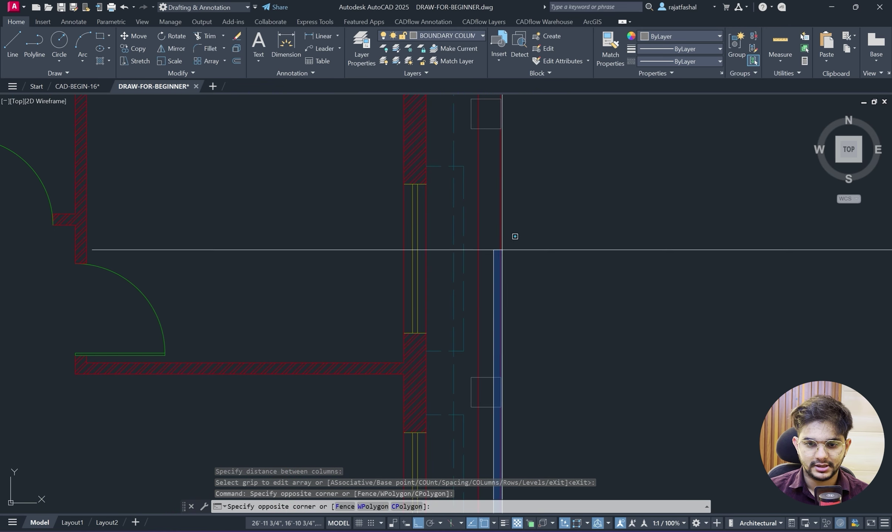
pyautogui.moveTo(502, 249); pyautogui.dragTo(501, 462, button='middle')
pyautogui.scroll(2, 489, 272)
pyautogui.click(479, 259)
pyautogui.scroll(-4, 631, 283)
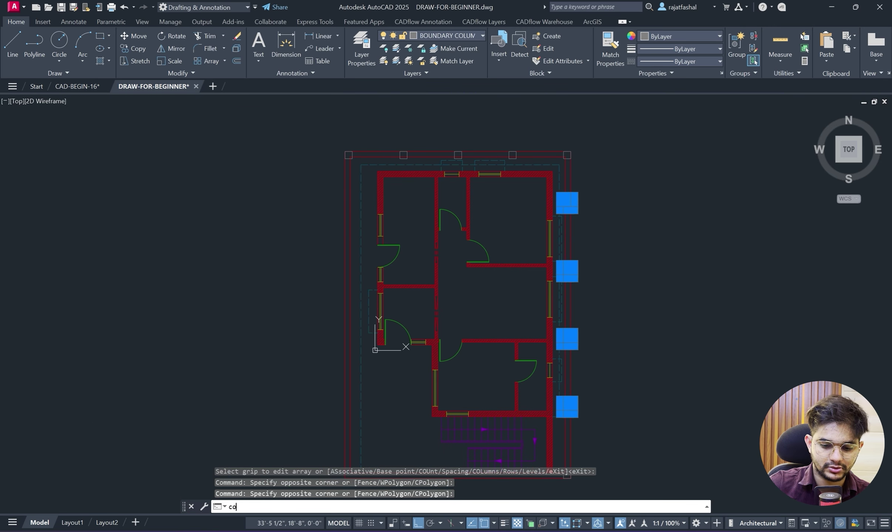
pyautogui.press('Return')
pyautogui.scroll(2, 581, 415)
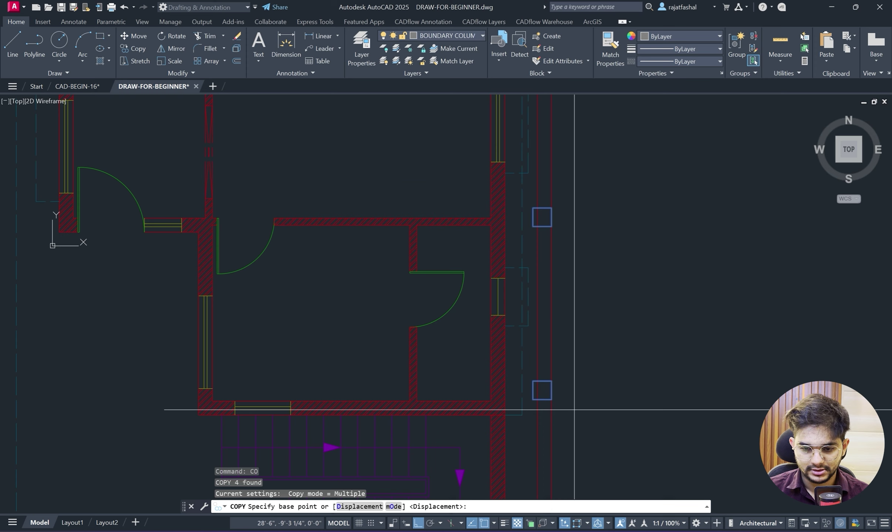
pyautogui.scroll(2, 537, 407)
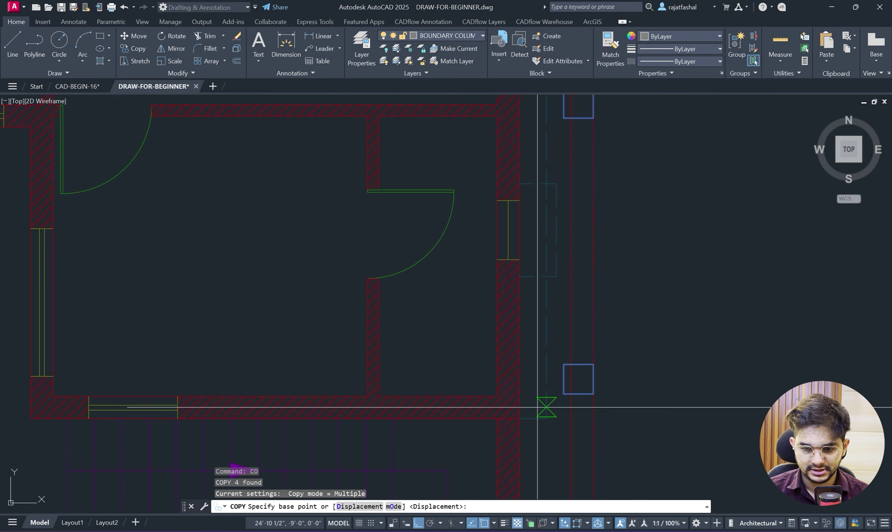
pyautogui.click(564, 394)
pyautogui.scroll(-3, 378, 389)
pyautogui.scroll(2, 469, 368)
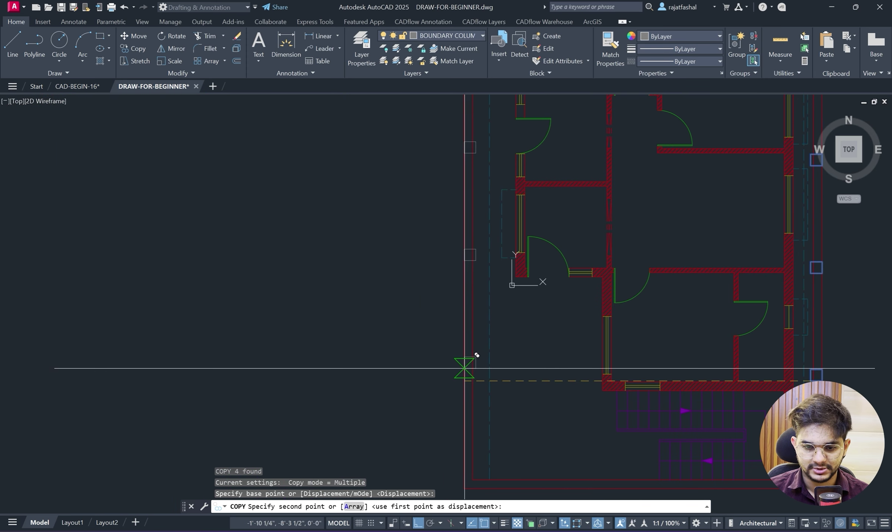
pyautogui.click(465, 381)
pyautogui.press('Escape')
# Copy the lower-right corner column straight across to the lower-left outer corner of the boundary wall.
pyautogui.scroll(-2, 391, 351)
pyautogui.moveTo(426, 368); pyautogui.dragTo(401, 336, button='middle')
pyautogui.scroll(2, 626, 395)
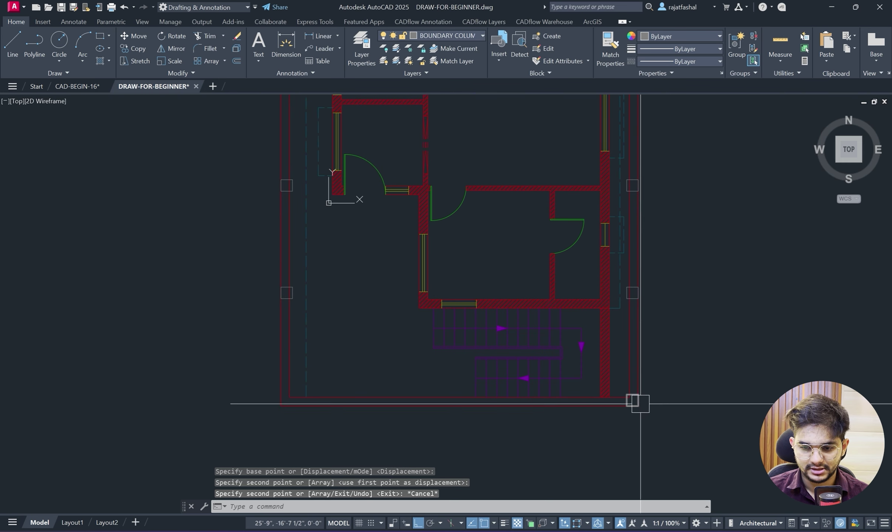
pyautogui.click(633, 400)
pyautogui.write('cp')
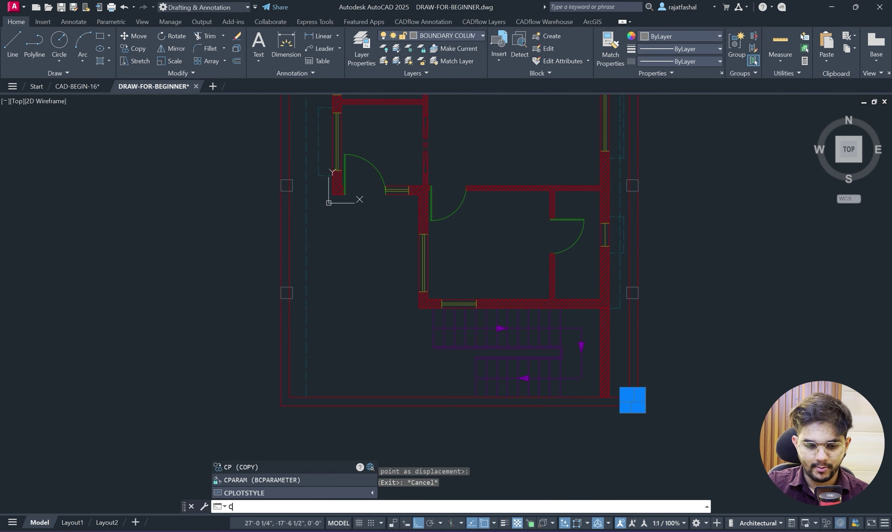
pyautogui.press('BackSpace')
pyautogui.write('o')
pyautogui.press('Return')
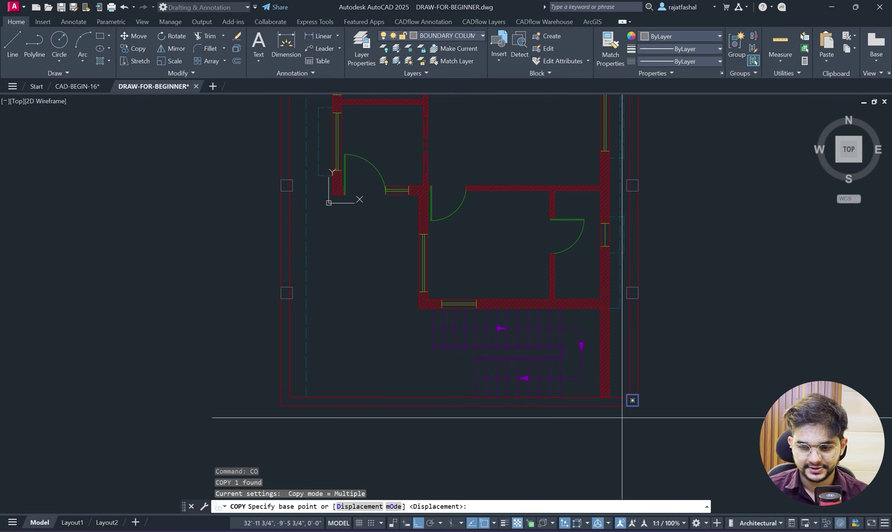
pyautogui.click(632, 400)
pyautogui.click(279, 407)
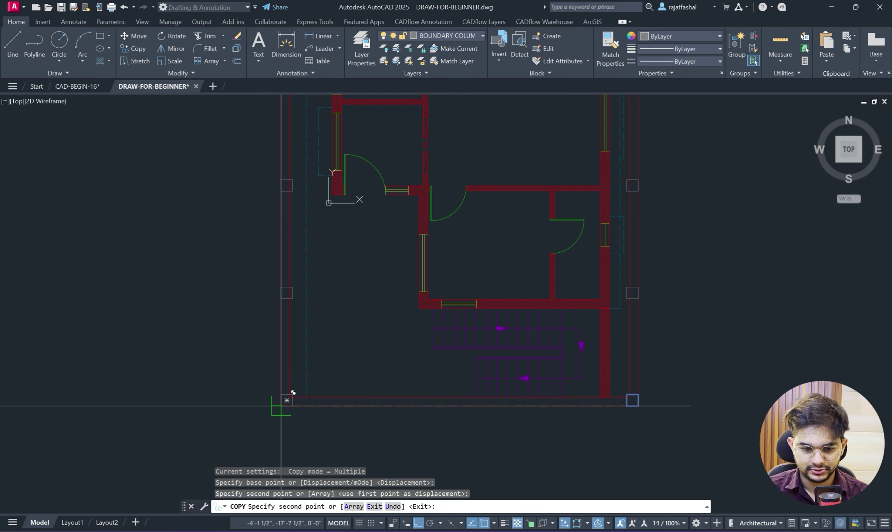
pyautogui.press('Escape')
# Compare the boundary wall columns with the reference plan PDF, from the front wall up to the bedrooms, and return to AutoCAD.
pyautogui.hotkey('alt', 'Tab')
pyautogui.scroll(-10, 466, 375)
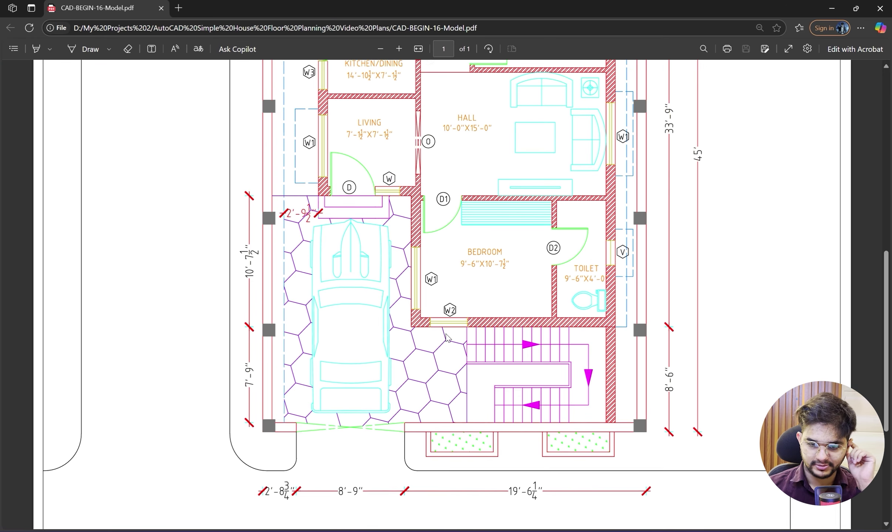
pyautogui.scroll(7, 477, 312)
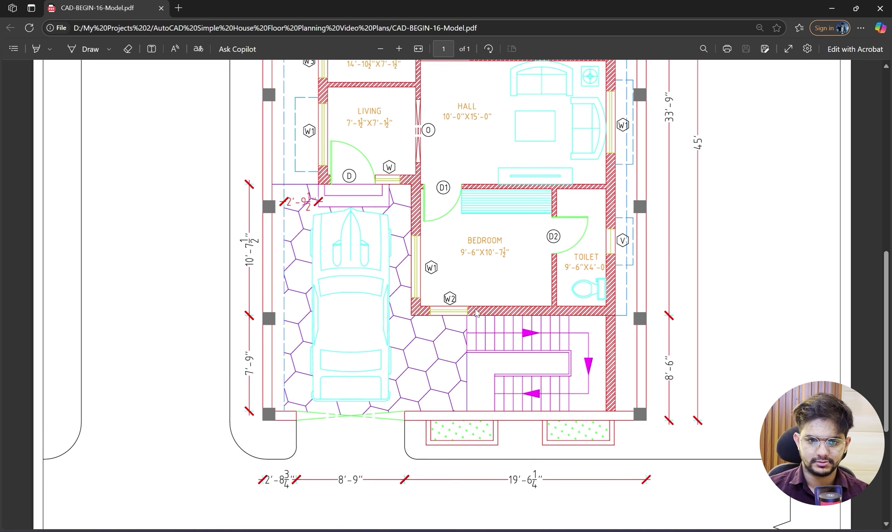
pyautogui.scroll(-5, 356, 391)
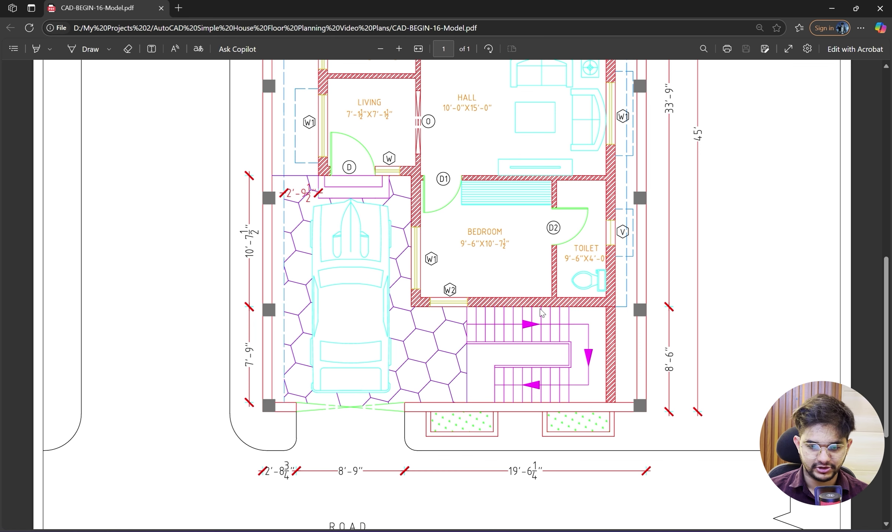
pyautogui.scroll(9, 542, 302)
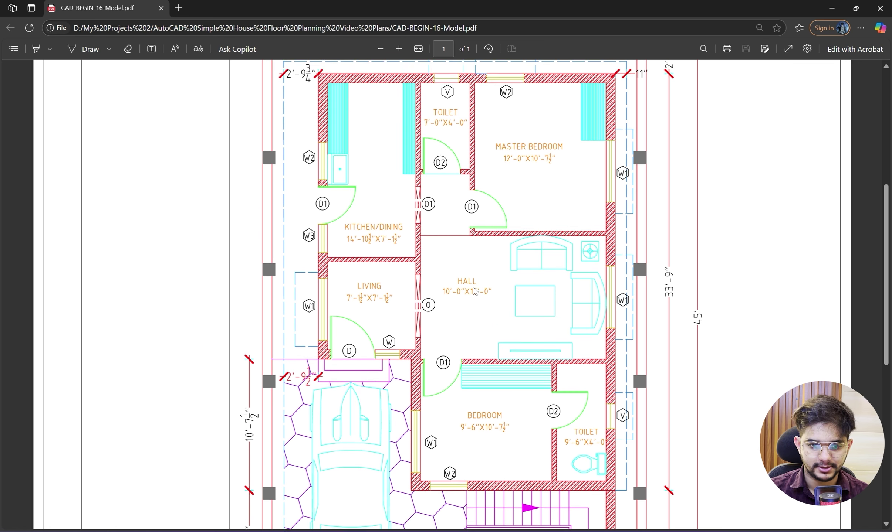
pyautogui.click(830, 7)
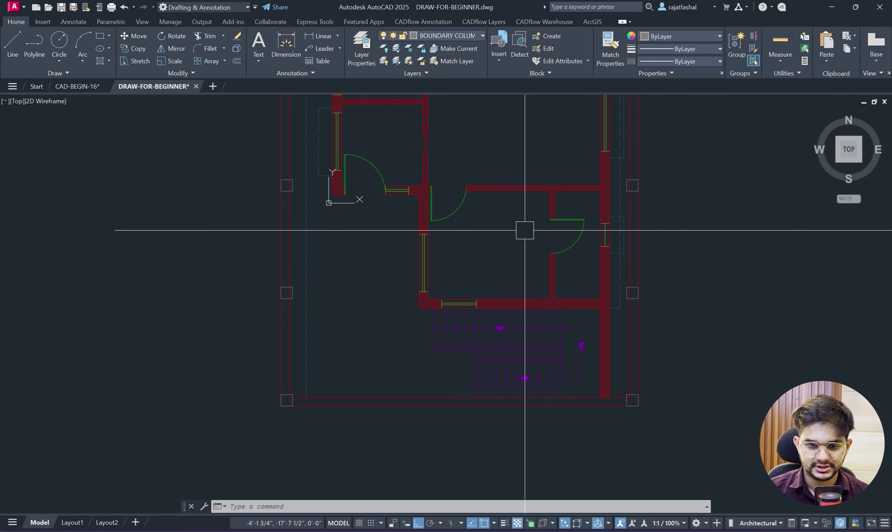
# Trim the boundary wall lines inside the right-wall columns and the upper-right corner column.
pyautogui.scroll(-3, 524, 231)
pyautogui.write('tr')
pyautogui.press('Return')
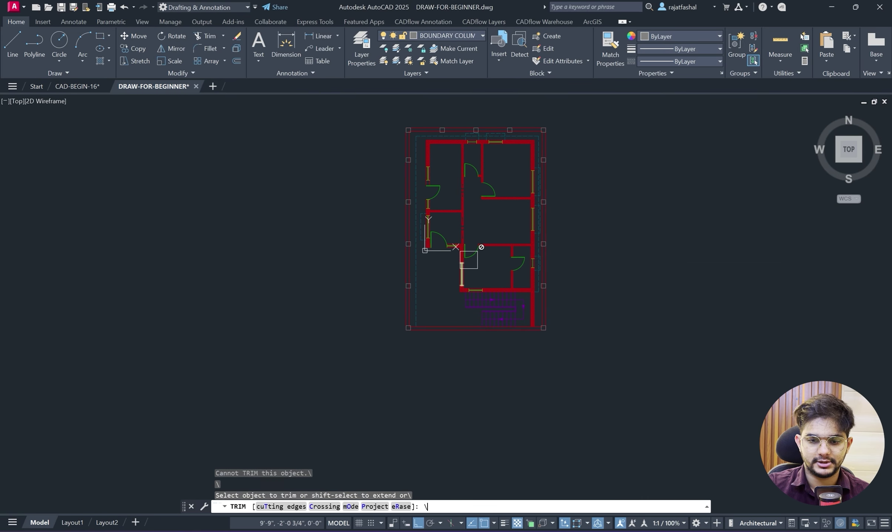
pyautogui.scroll(12, 540, 167)
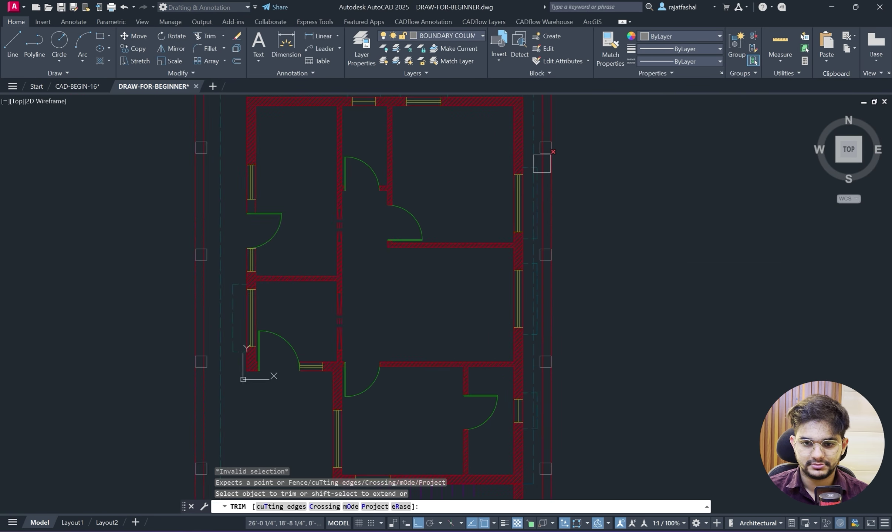
pyautogui.click(492, 196)
pyautogui.scroll(-5, 493, 196)
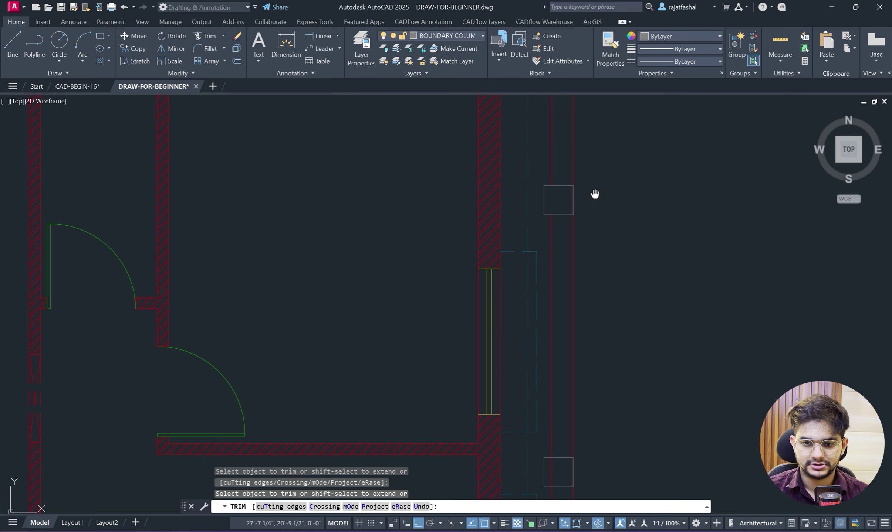
pyautogui.scroll(7, 566, 221)
pyautogui.scroll(-6, 556, 227)
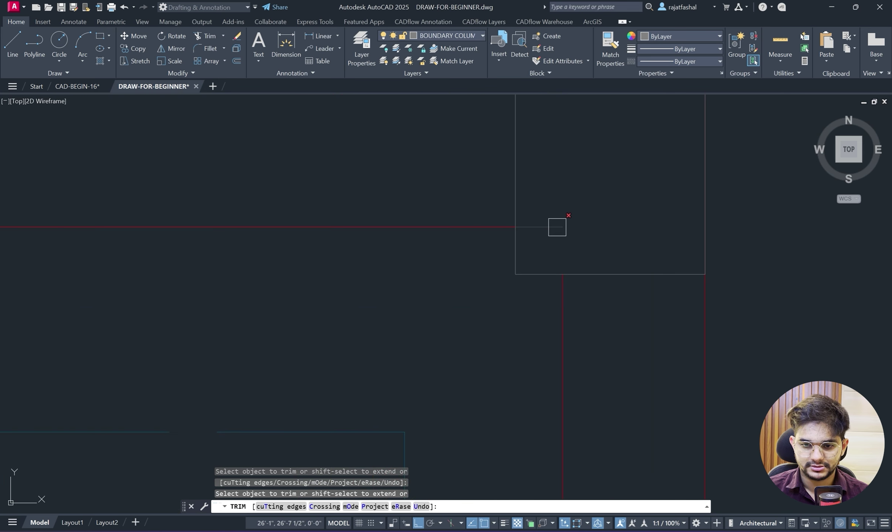
pyautogui.scroll(7, 456, 213)
pyautogui.scroll(-6, 360, 225)
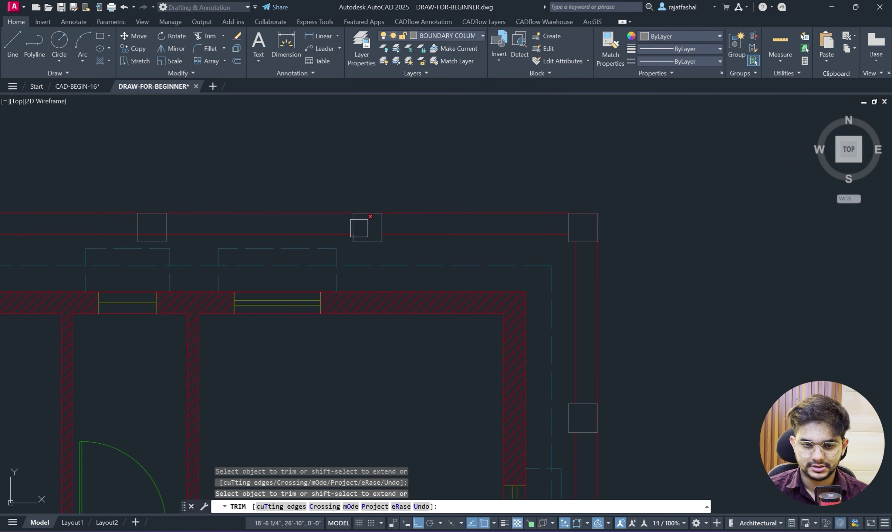
# Trim the inner wall line inside the intermediate columns along the top boundary wall.
pyautogui.scroll(3, 345, 243)
pyautogui.scroll(-4, 213, 255)
pyautogui.moveTo(213, 255); pyautogui.dragTo(620, 234, button='middle')
pyautogui.scroll(5, 491, 230)
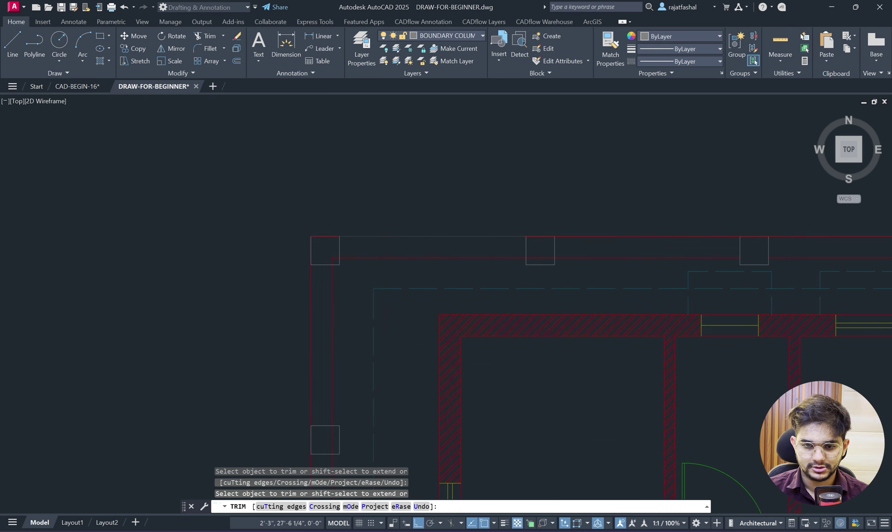
# Trim the boundary wall lines inside the upper-left corner column and the upper two columns of the left wall.
pyautogui.scroll(5, 240, 252)
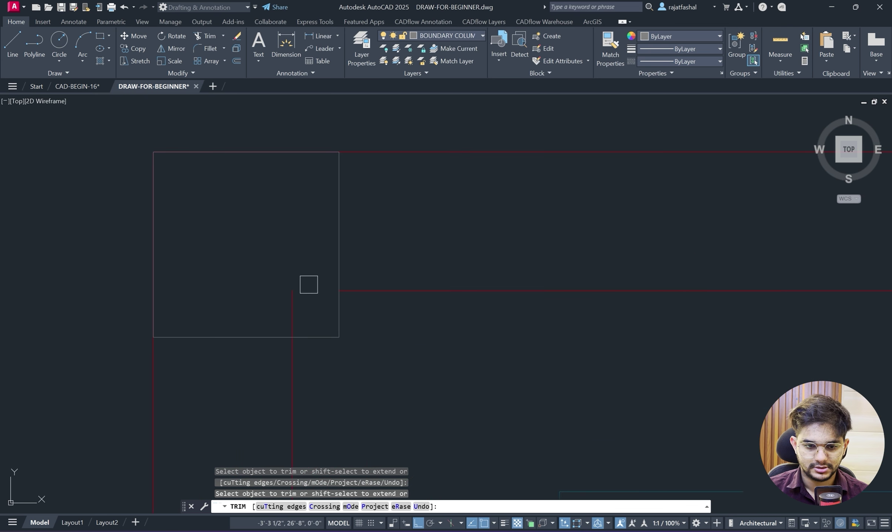
pyautogui.scroll(-4, 275, 236)
pyautogui.scroll(-1, 311, 298)
pyautogui.moveTo(275, 411); pyautogui.dragTo(416, 213, button='middle')
pyautogui.scroll(4, 434, 173)
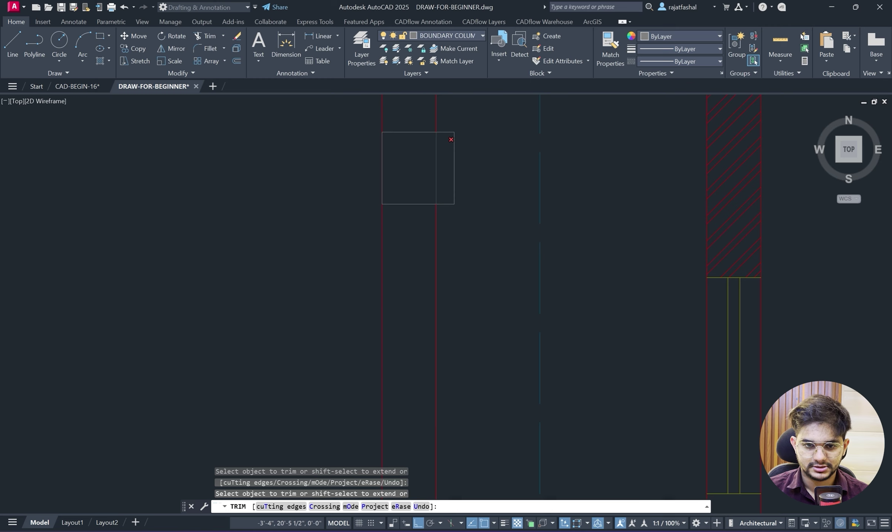
pyautogui.click(431, 161)
pyautogui.scroll(-4, 376, 166)
pyautogui.moveTo(382, 310); pyautogui.dragTo(414, 225, button='middle')
pyautogui.scroll(3, 413, 226)
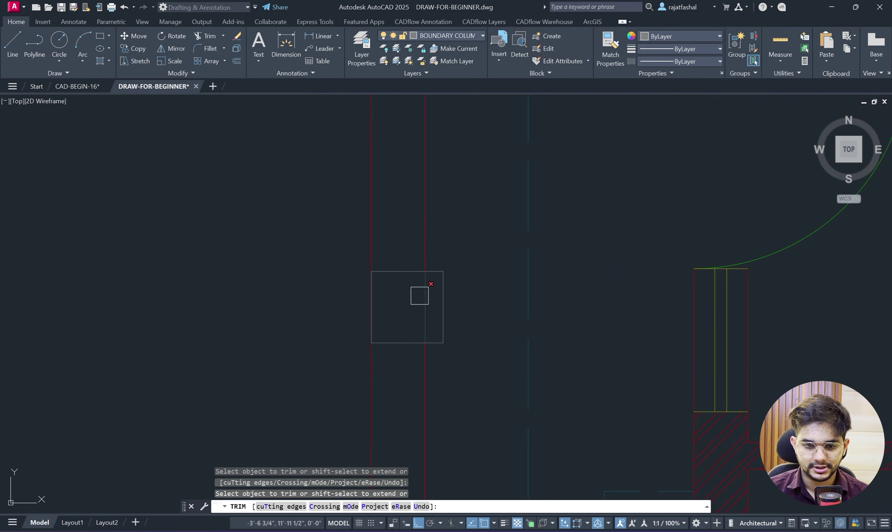
pyautogui.click(420, 295)
pyautogui.scroll(-3, 497, 185)
# Trim the inner boundary wall line inside the lower two intermediate columns of the left wall.
pyautogui.scroll(-4, 499, 186)
pyautogui.moveTo(489, 259); pyautogui.dragTo(491, 207, button='middle')
pyautogui.scroll(7, 491, 208)
pyautogui.scroll(3, 525, 211)
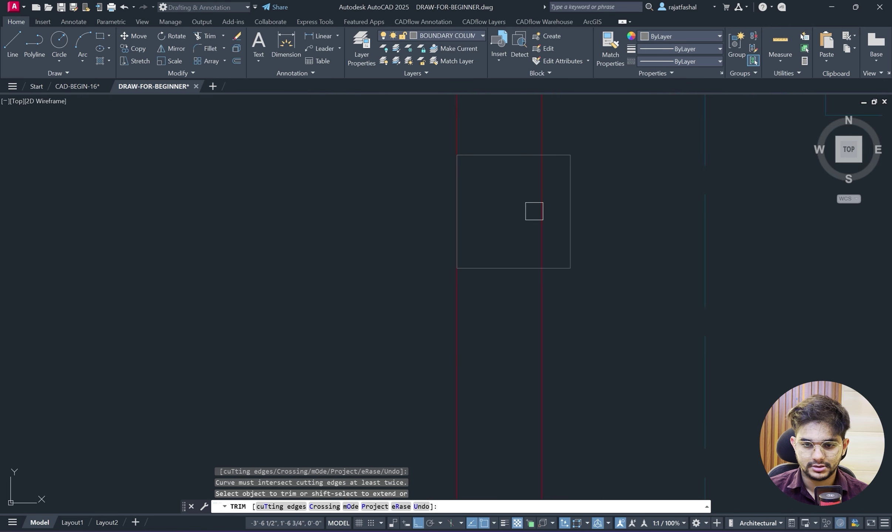
pyautogui.click(533, 211)
pyautogui.scroll(-9, 333, 174)
pyautogui.moveTo(374, 254); pyautogui.dragTo(379, 229, button='middle')
pyautogui.scroll(9, 360, 253)
pyautogui.click(354, 257)
pyautogui.scroll(-6, 425, 174)
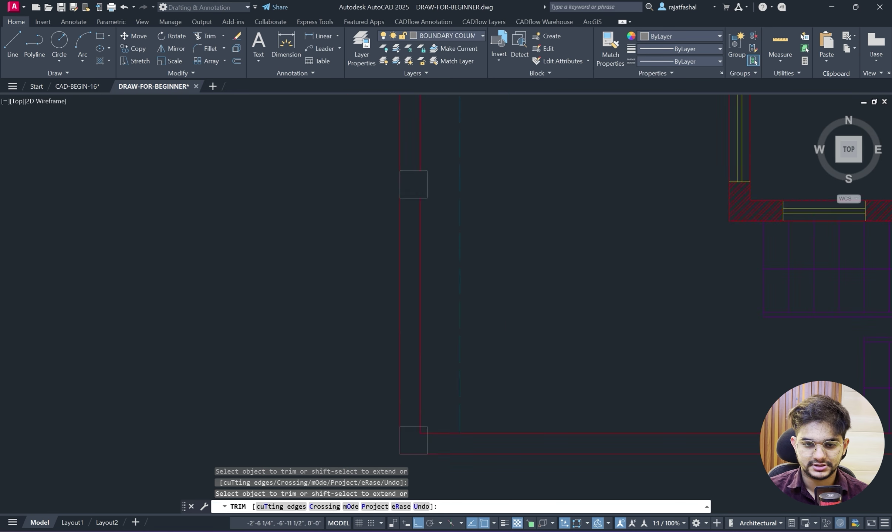
# Trim both inner boundary wall lines inside the lower-left corner column.
pyautogui.moveTo(406, 432); pyautogui.dragTo(419, 278, button='middle')
pyautogui.scroll(4, 416, 282)
pyautogui.click(413, 283)
pyautogui.scroll(1, 412, 283)
pyautogui.scroll(1, 488, 250)
pyautogui.click(488, 250)
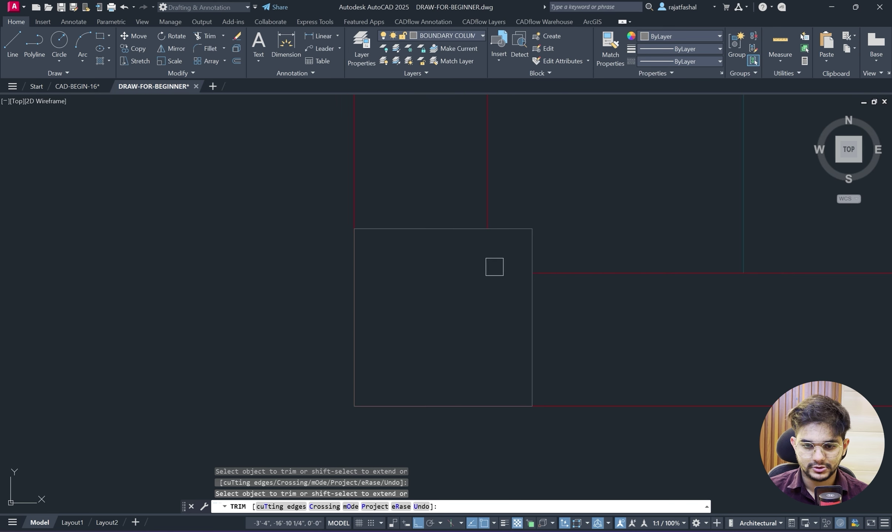
# Trim the inner boundary wall lines inside the lower-right corner column and the remaining right-wall columns, and end the trim.
pyautogui.scroll(-5, 391, 213)
pyautogui.scroll(10, 637, 240)
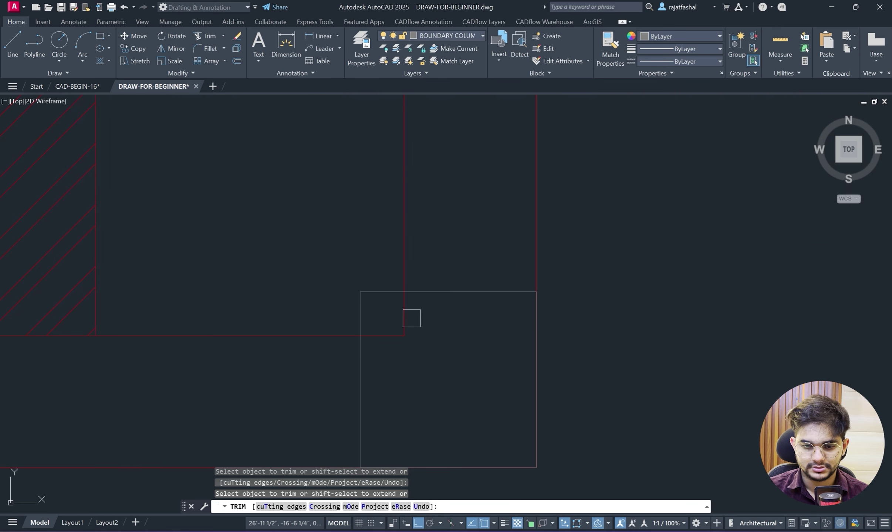
pyautogui.scroll(-8, 629, 230)
pyautogui.scroll(4, 613, 292)
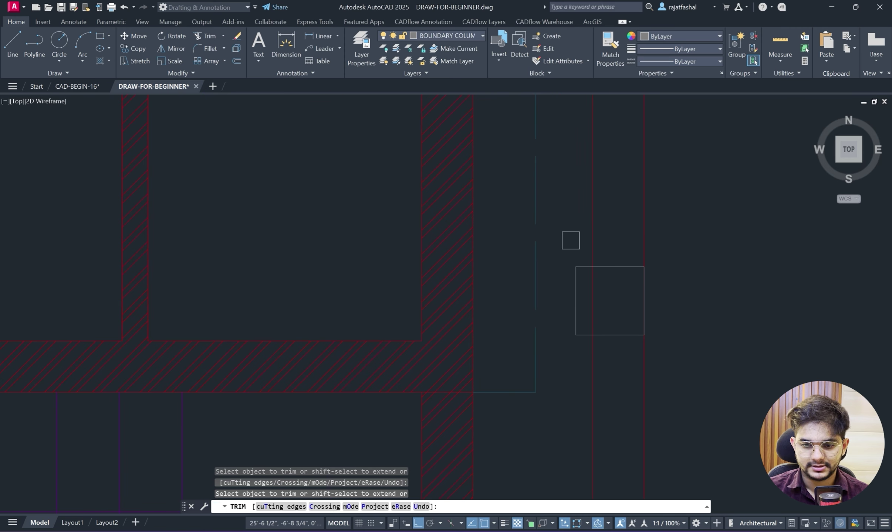
pyautogui.scroll(-6, 693, 203)
pyautogui.scroll(6, 639, 201)
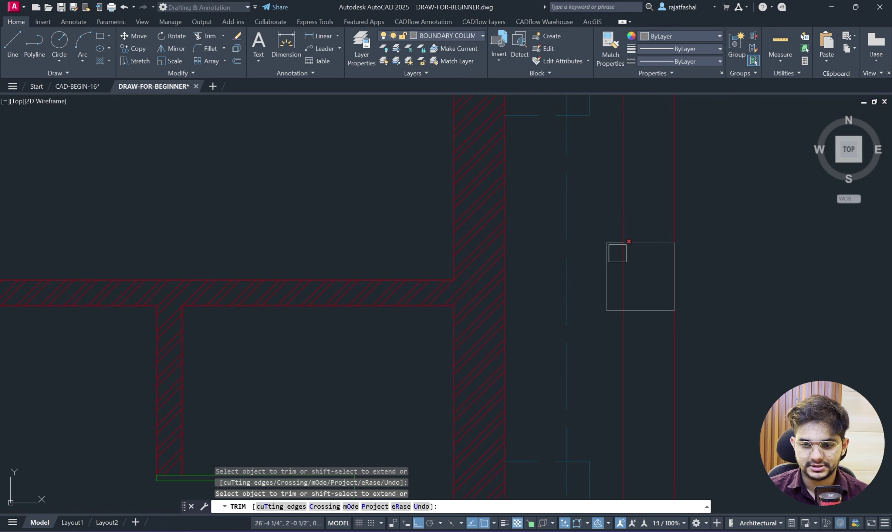
pyautogui.scroll(-4, 695, 259)
pyautogui.scroll(5, 659, 283)
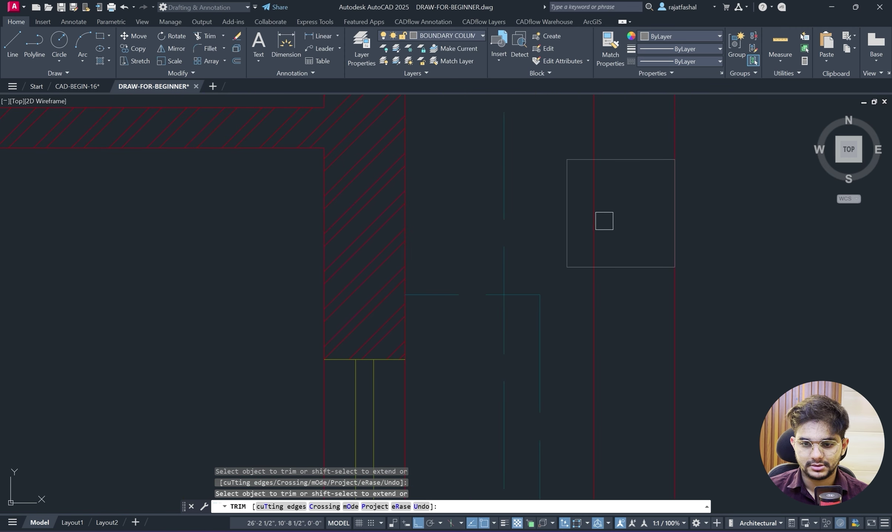
pyautogui.scroll(-6, 647, 222)
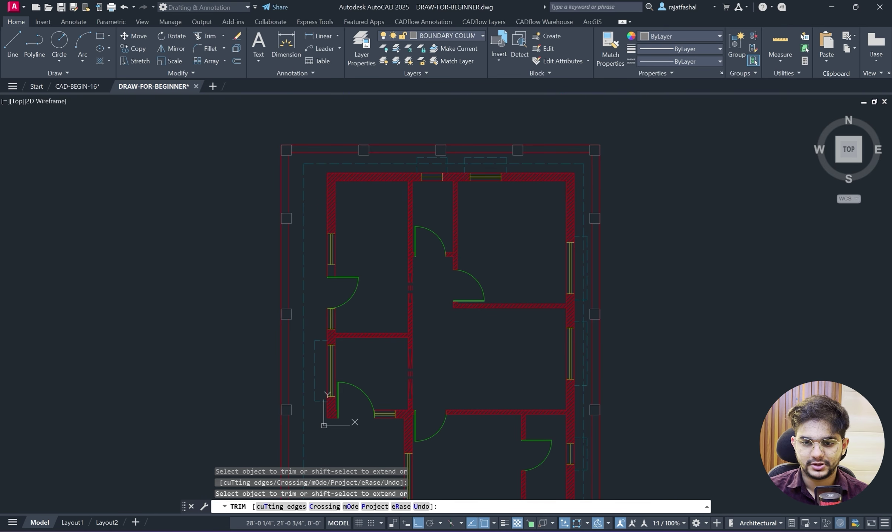
pyautogui.moveTo(644, 226); pyautogui.dragTo(648, 204, button='middle')
pyautogui.press('Escape')
pyautogui.press('Escape')
pyautogui.scroll(-2, 628, 166)
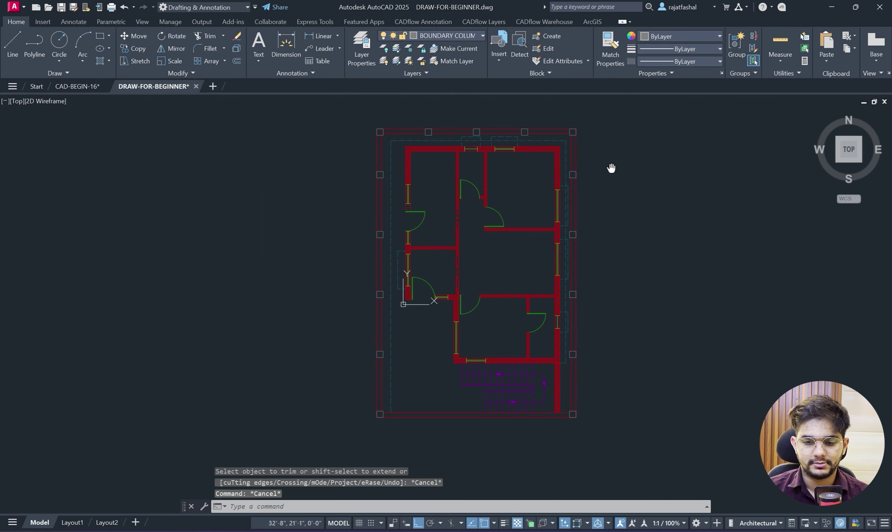
pyautogui.scroll(2, 599, 200)
pyautogui.scroll(-3, 587, 217)
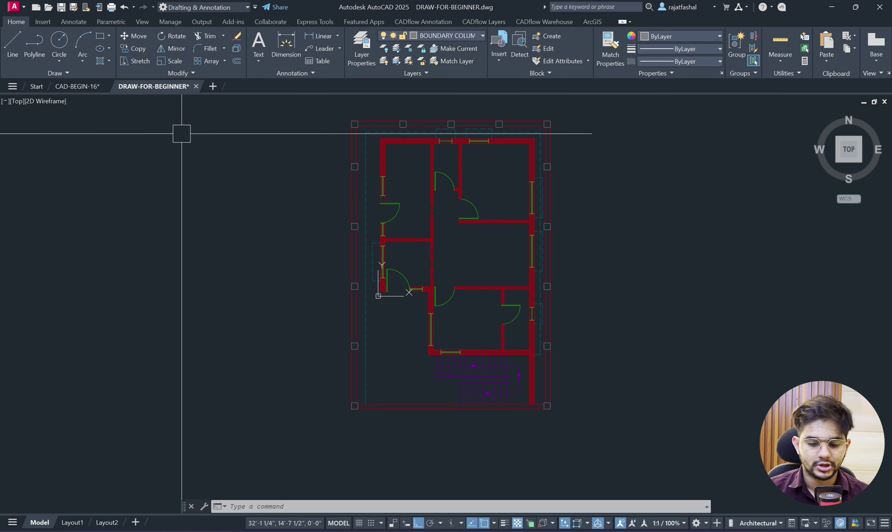
# Hatch the columns along the top boundary wall with the SOLID pattern, from the upper-left to the upper-right corner.
pyautogui.click(110, 62)
pyautogui.click(109, 75)
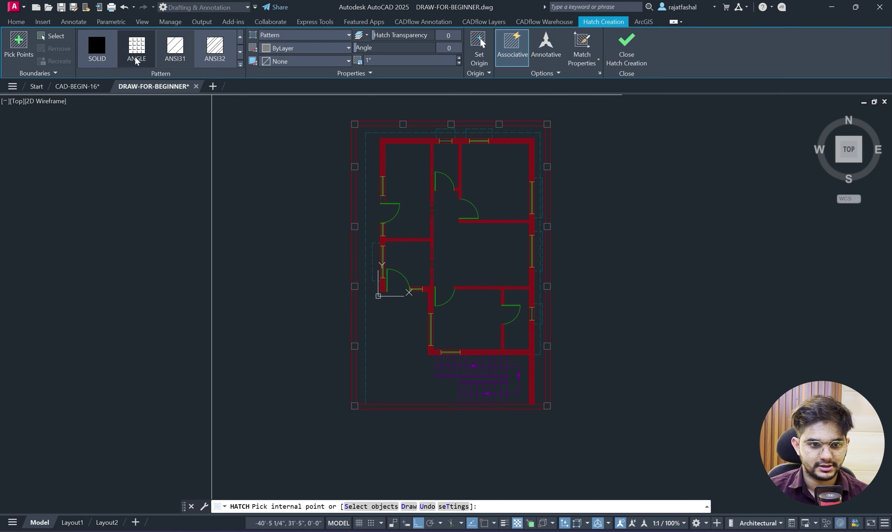
pyautogui.scroll(8, 354, 125)
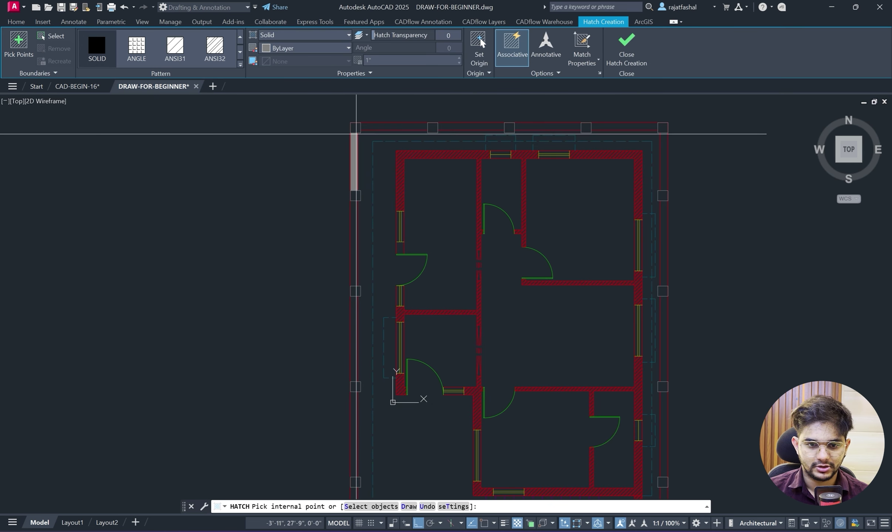
pyautogui.scroll(-3, 436, 191)
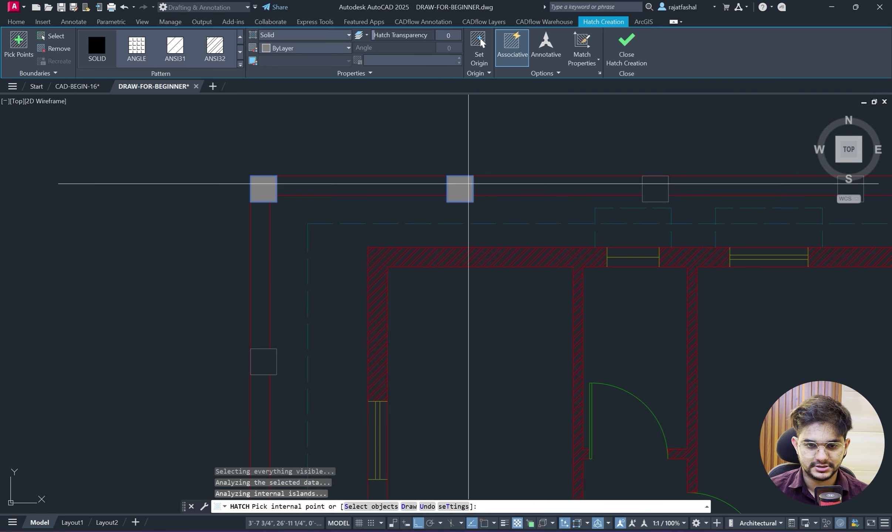
pyautogui.moveTo(762, 190); pyautogui.dragTo(298, 175, button='middle')
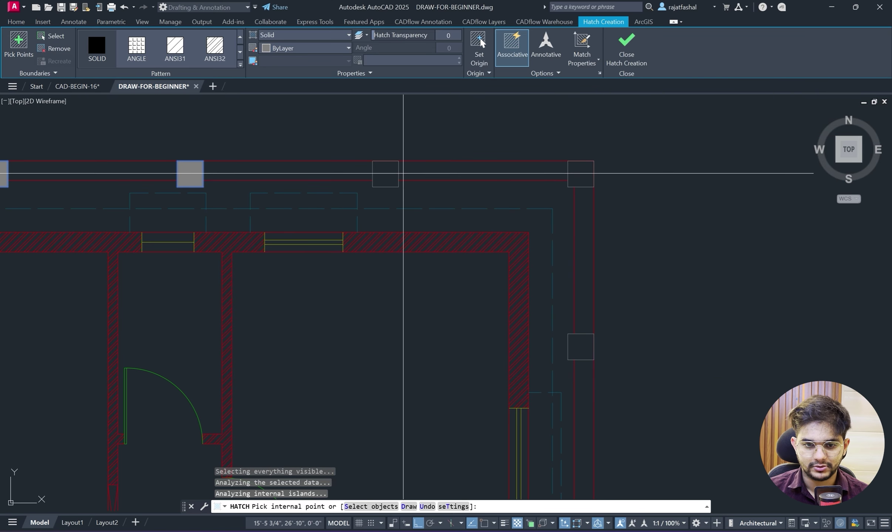
pyautogui.click(387, 173)
pyautogui.click(588, 180)
# Add the upper two intermediate columns of the right boundary wall to the solid hatch.
pyautogui.click(587, 352)
pyautogui.scroll(-1, 593, 431)
pyautogui.moveTo(593, 432)
pyautogui.mouseDown(button='middle')
pyautogui.moveTo(617, 374)
pyautogui.moveTo(541, 227)
pyautogui.mouseUp(button='middle')
pyautogui.scroll(2, 526, 286)
pyautogui.click(550, 269)
pyautogui.scroll(-3, 580, 263)
pyautogui.moveTo(591, 259)
pyautogui.mouseDown(button='middle')
pyautogui.moveTo(654, 231)
pyautogui.moveTo(644, 195)
pyautogui.mouseUp(button='middle')
pyautogui.scroll(2, 623, 298)
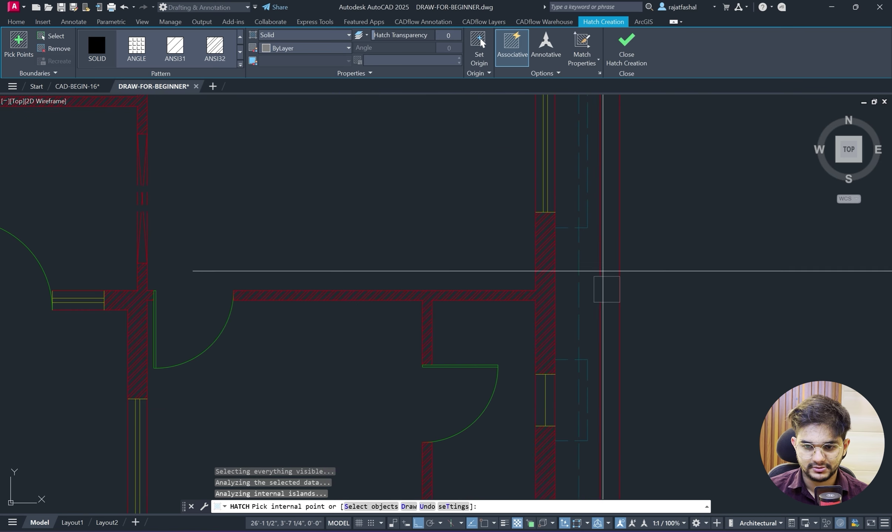
# Fill the lower two intermediate columns of the right wall and the lower-right corner column with the solid hatch.
pyautogui.click(606, 288)
pyautogui.scroll(-1, 625, 290)
pyautogui.moveTo(625, 289); pyautogui.dragTo(608, 133, button='middle')
pyautogui.scroll(2, 594, 264)
pyautogui.click(602, 304)
pyautogui.scroll(-3, 609, 303)
pyautogui.moveTo(625, 295)
pyautogui.mouseDown(button='middle')
pyautogui.moveTo(667, 269)
pyautogui.moveTo(659, 207)
pyautogui.mouseUp(button='middle')
pyautogui.scroll(3, 641, 318)
pyautogui.click(631, 290)
pyautogui.scroll(-3, 369, 239)
# Fill the lower-left corner column and the lowest intermediate column of the left wall with the solid hatch.
pyautogui.moveTo(370, 240); pyautogui.dragTo(599, 265, button='middle')
pyautogui.scroll(3, 357, 279)
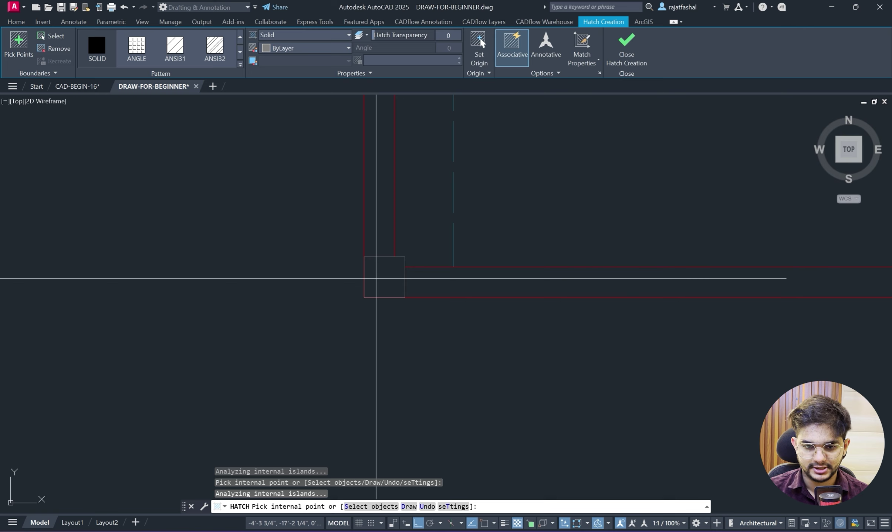
pyautogui.click(379, 276)
pyautogui.scroll(-2, 471, 195)
pyautogui.moveTo(470, 195); pyautogui.dragTo(471, 371, button='middle')
pyautogui.scroll(1, 471, 372)
pyautogui.click(420, 179)
pyautogui.moveTo(508, 187); pyautogui.dragTo(466, 433, button='middle')
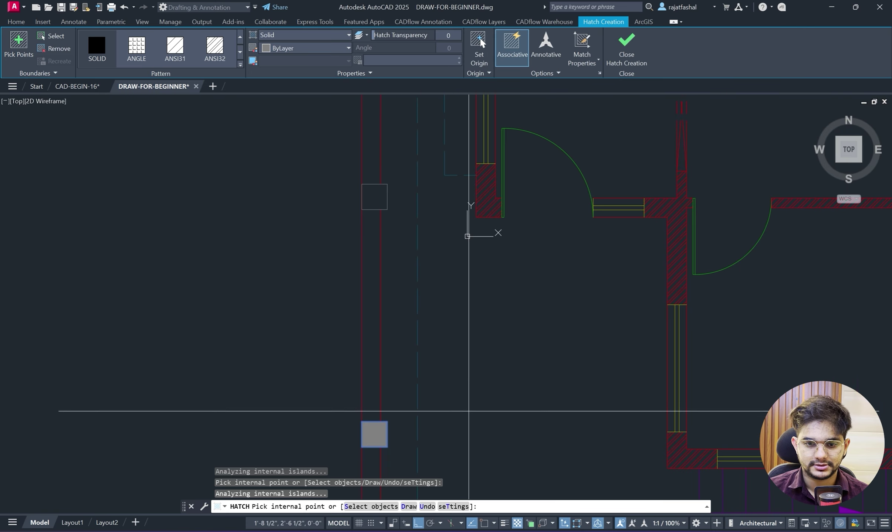
# Fill the upper three intermediate columns of the left boundary wall with the solid hatch and finish hatching.
pyautogui.moveTo(491, 235); pyautogui.dragTo(491, 333, button='middle')
pyautogui.scroll(2, 370, 301)
pyautogui.click(370, 289)
pyautogui.scroll(-2, 482, 203)
pyautogui.moveTo(482, 203); pyautogui.dragTo(436, 507, button='middle')
pyautogui.scroll(2, 484, 334)
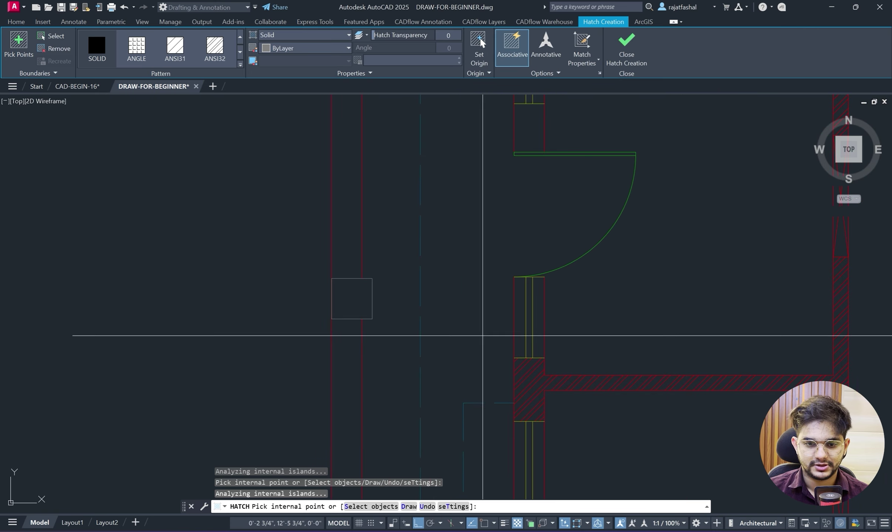
pyautogui.click(334, 293)
pyautogui.scroll(-2, 428, 224)
pyautogui.moveTo(428, 224); pyautogui.dragTo(430, 375, button='middle')
pyautogui.moveTo(430, 237); pyautogui.dragTo(446, 373, button='middle')
pyautogui.scroll(2, 396, 299)
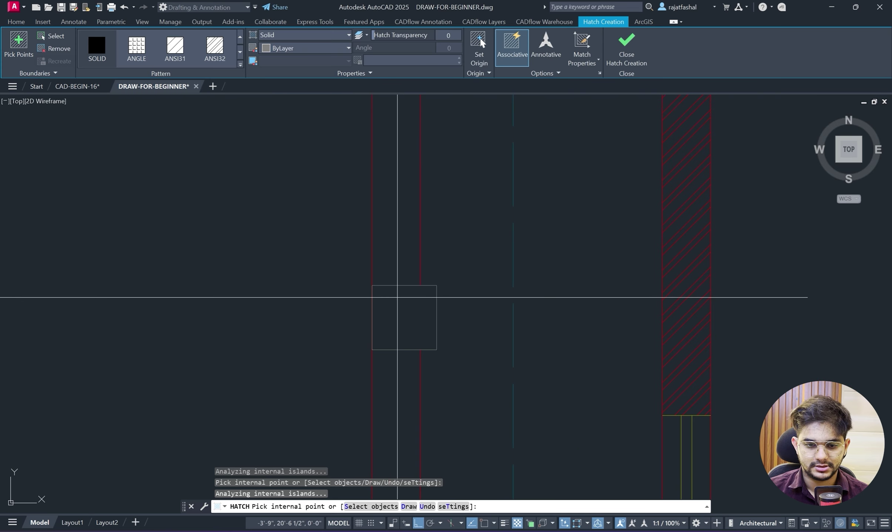
pyautogui.click(396, 300)
pyautogui.scroll(-4, 488, 245)
pyautogui.scroll(-2, 487, 245)
pyautogui.moveTo(486, 246)
pyautogui.mouseDown(button='middle')
pyautogui.moveTo(335, 183)
pyautogui.moveTo(407, 176)
pyautogui.mouseUp(button='middle')
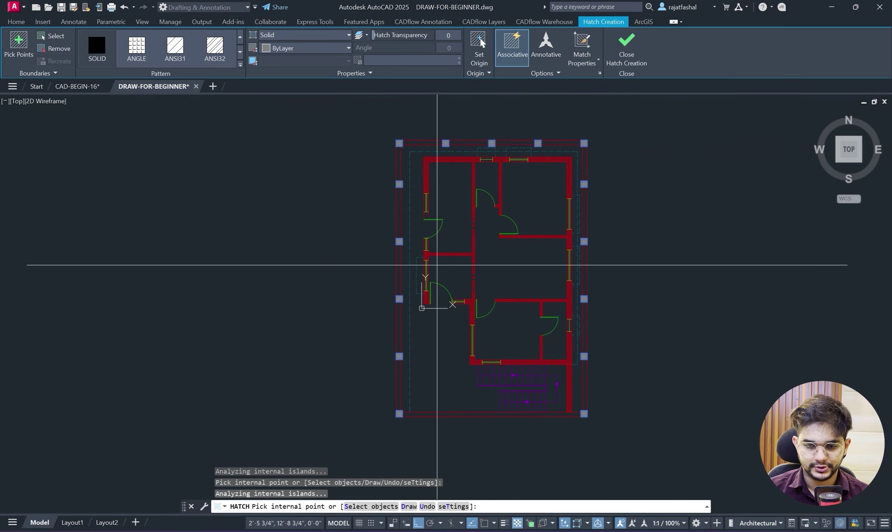
pyautogui.press('Escape')
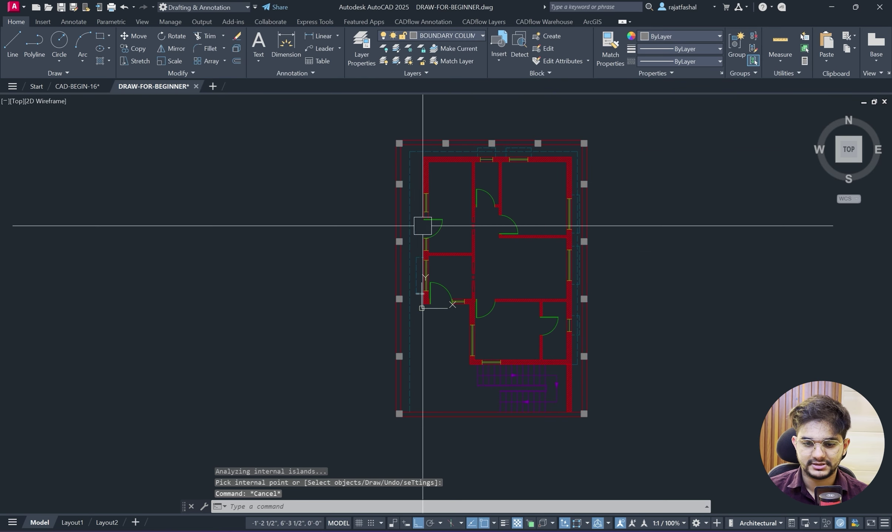
pyautogui.scroll(2, 478, 299)
pyautogui.scroll(-2, 454, 312)
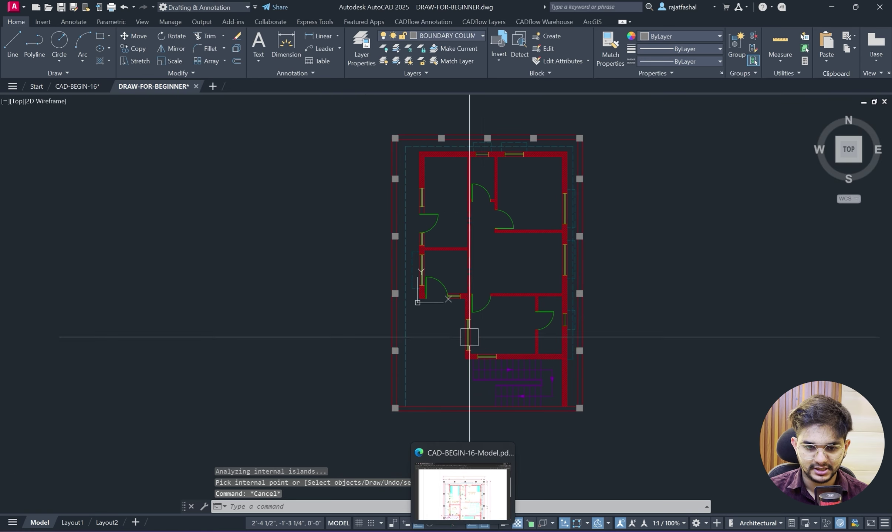
# Examine the boundary, car parking and front gate dimensions in the reference plan PDF and return to AutoCAD.
pyautogui.click(458, 504)
pyautogui.scroll(-6, 416, 399)
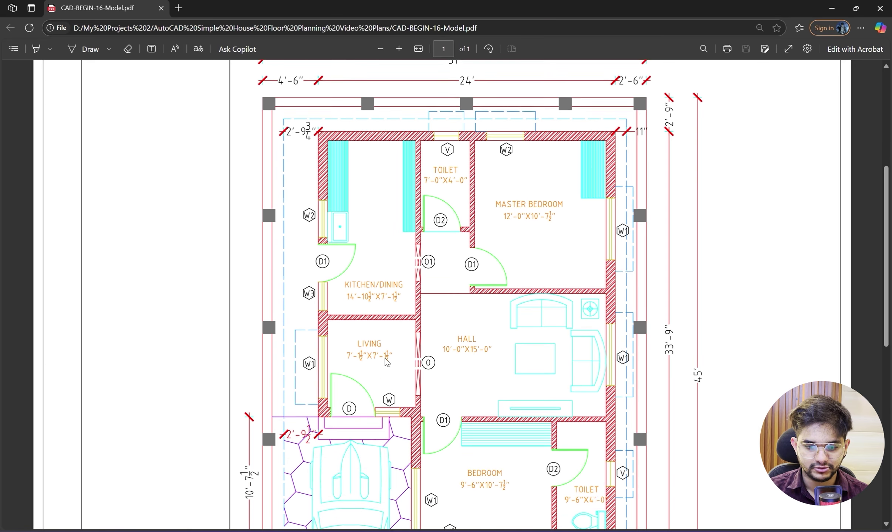
pyautogui.scroll(3, 334, 281)
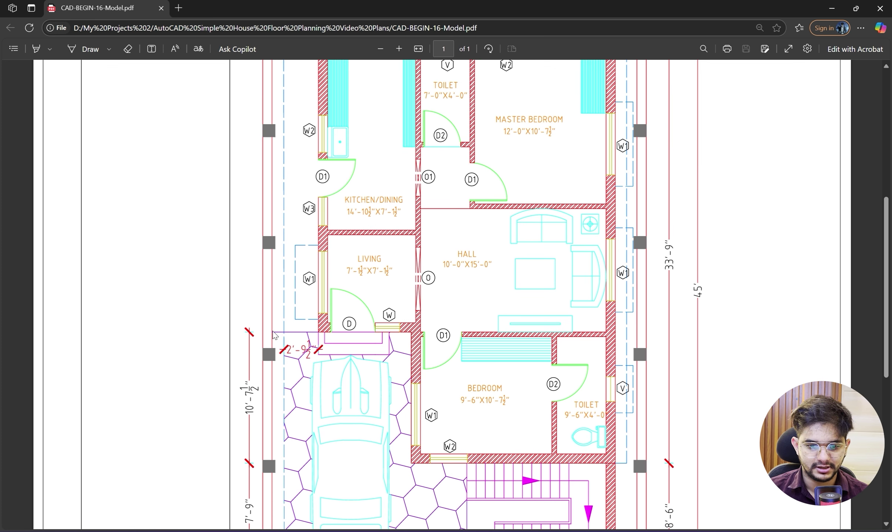
pyautogui.scroll(-3, 274, 335)
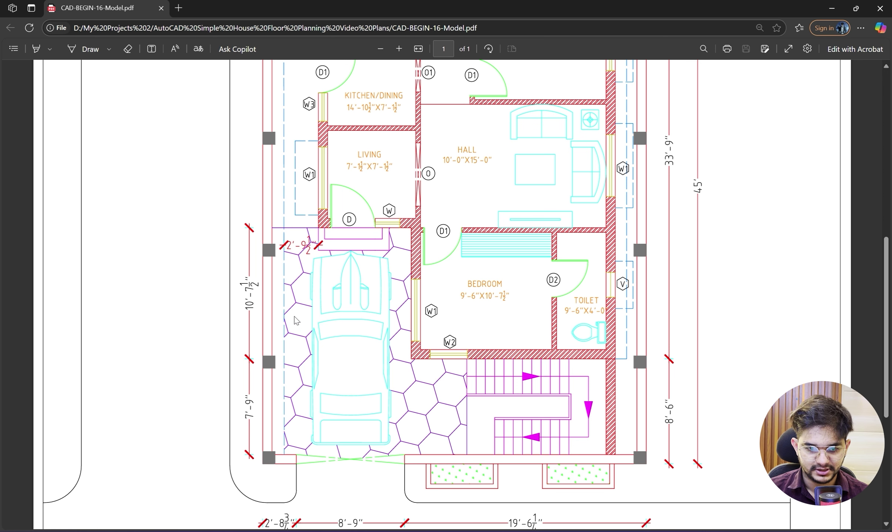
pyautogui.scroll(-2, 297, 320)
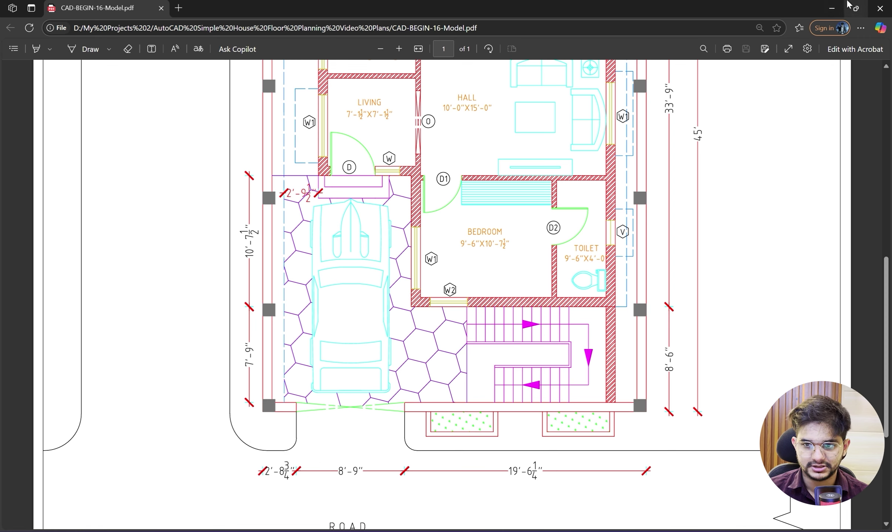
pyautogui.click(832, 7)
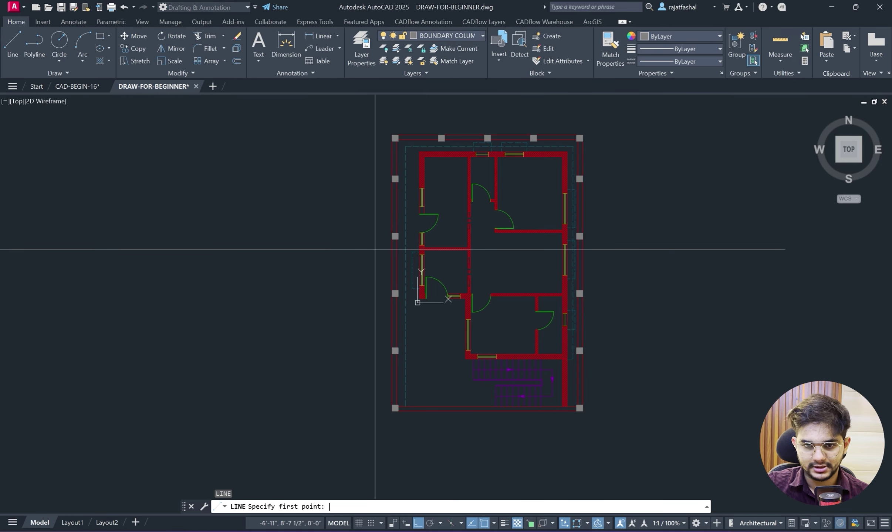
# Cancel the pending line and make WALL the current layer.
pyautogui.press('Escape')
pyautogui.click(445, 36)
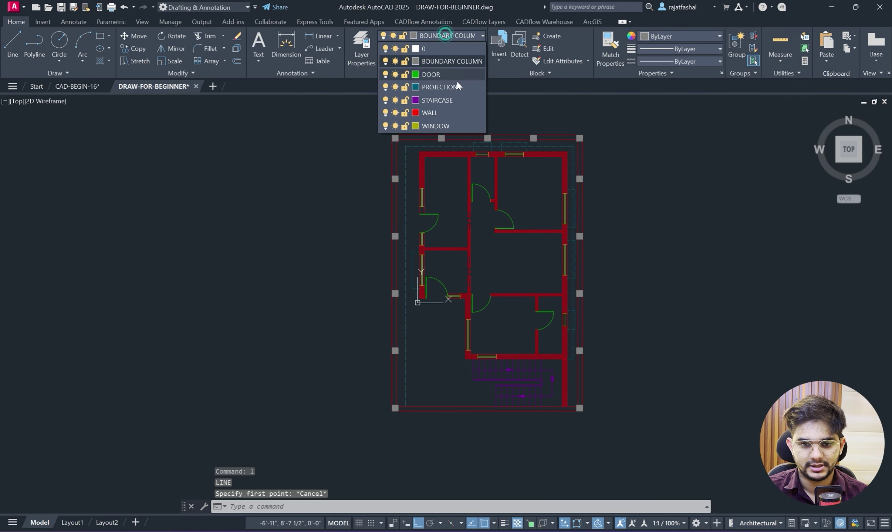
pyautogui.click(447, 111)
# Draw the gate's left jamb across the front boundary wall, 2'8.75" from the lower-left column's outer corner, and erase the helper line.
pyautogui.rightClick(334, 152)
pyautogui.click(353, 157)
pyautogui.scroll(4, 404, 380)
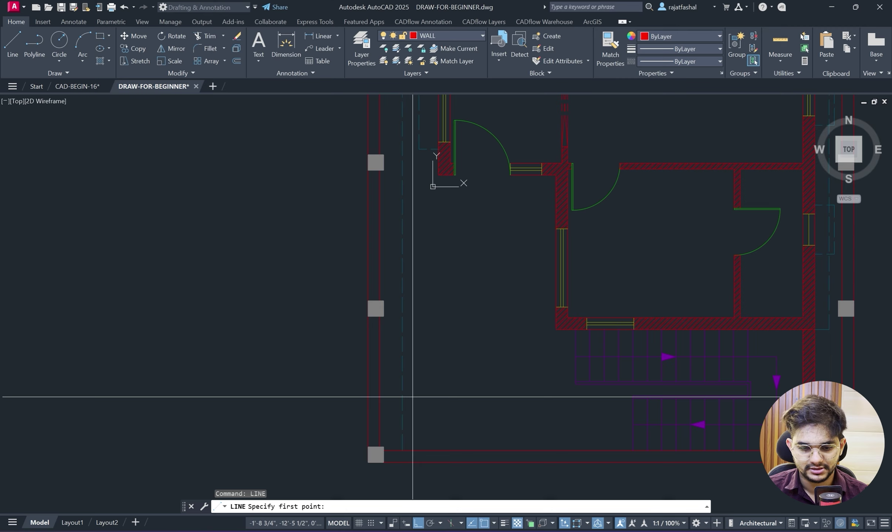
pyautogui.scroll(3, 404, 377)
pyautogui.click(398, 350)
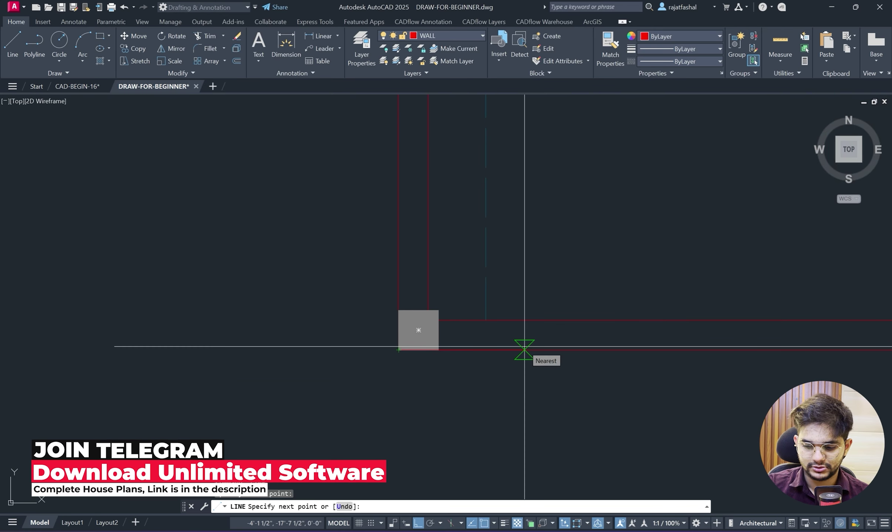
pyautogui.write("2'")
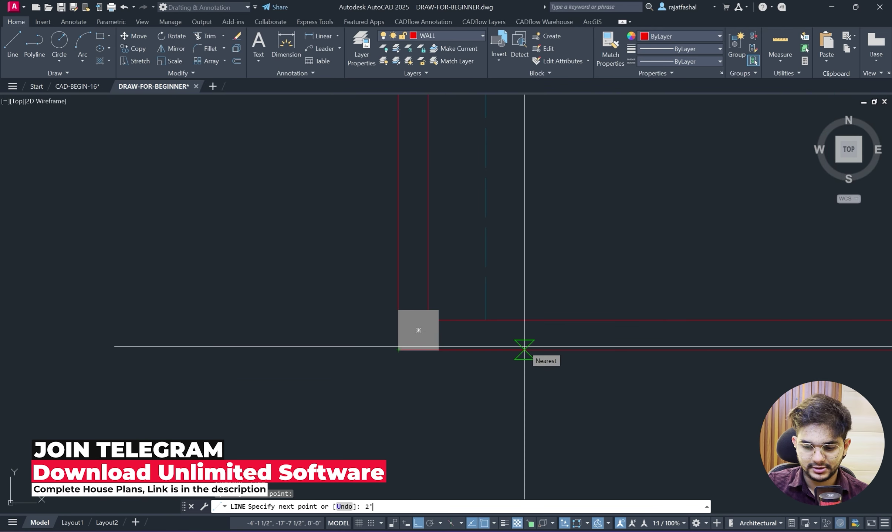
pyautogui.write('8.75')
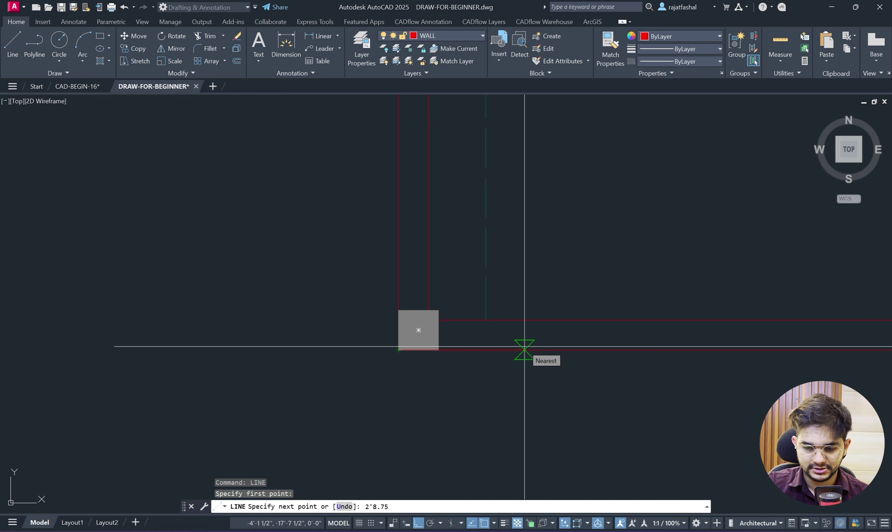
pyautogui.press('Return')
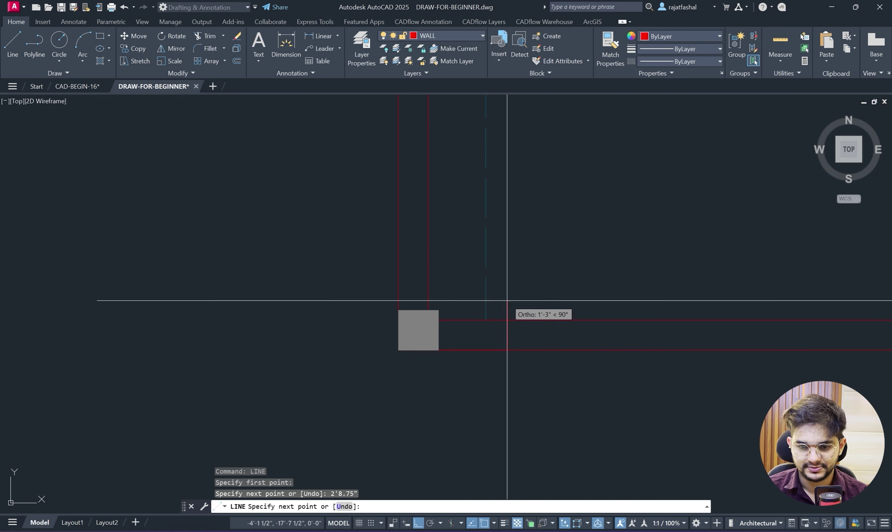
pyautogui.click(508, 321)
pyautogui.press('Escape')
pyautogui.click(477, 345)
pyautogui.press('Delete')
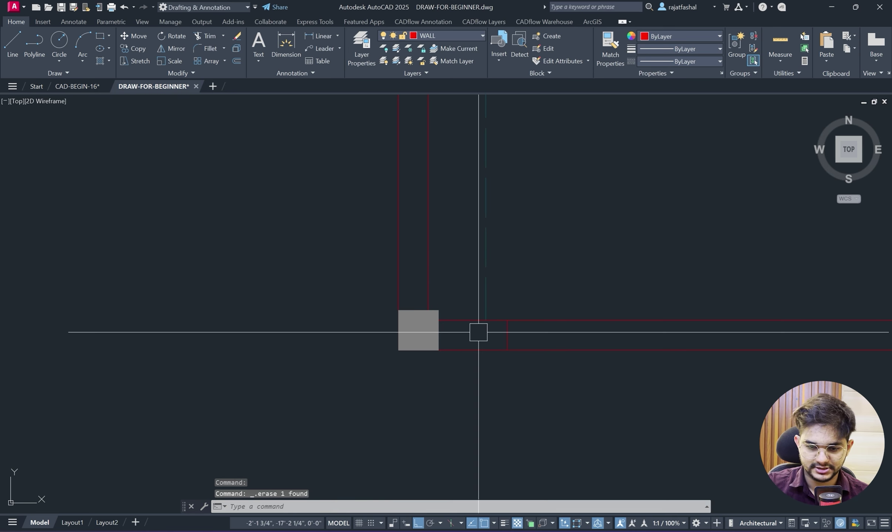
# Check the gate width in the reference PDF and offset the jamb line 8'9" to the right along the front wall.
pyautogui.hotkey('alt', 'Tab')
pyautogui.scroll(-2, 326, 432)
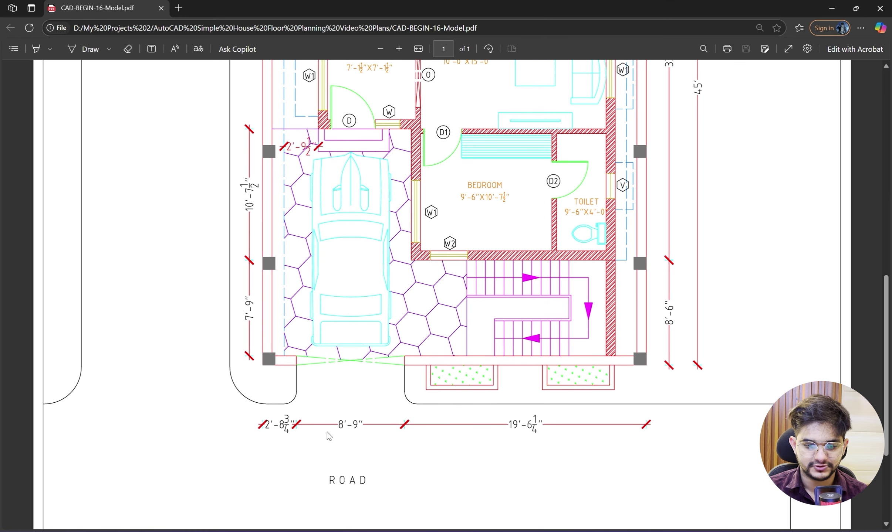
pyautogui.click(832, 5)
pyautogui.write('o')
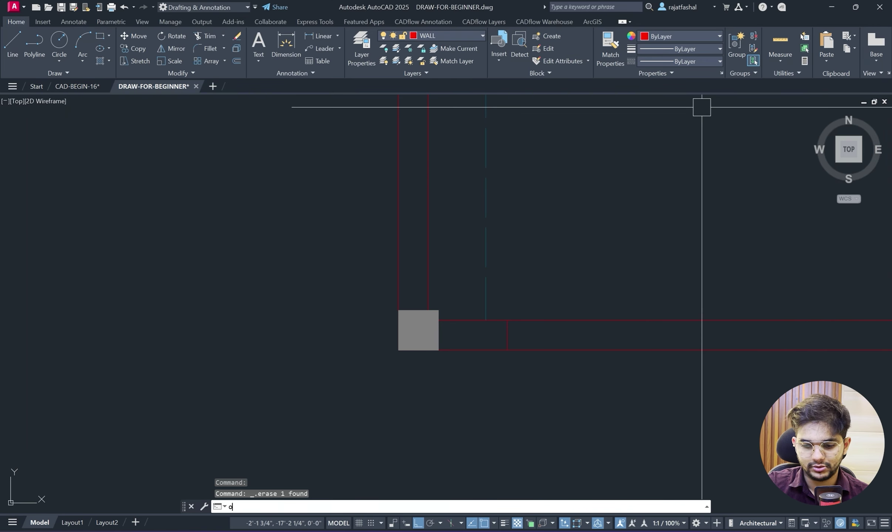
pyautogui.press('Return')
pyautogui.write('8\'9"')
pyautogui.press('Return')
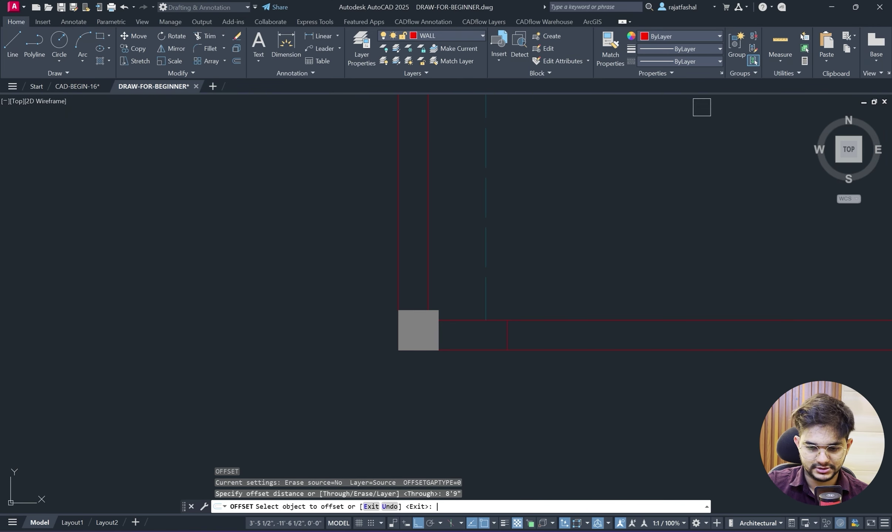
pyautogui.click(512, 344)
pyautogui.scroll(-2, 636, 318)
pyautogui.moveTo(636, 319); pyautogui.dragTo(440, 333, button='middle')
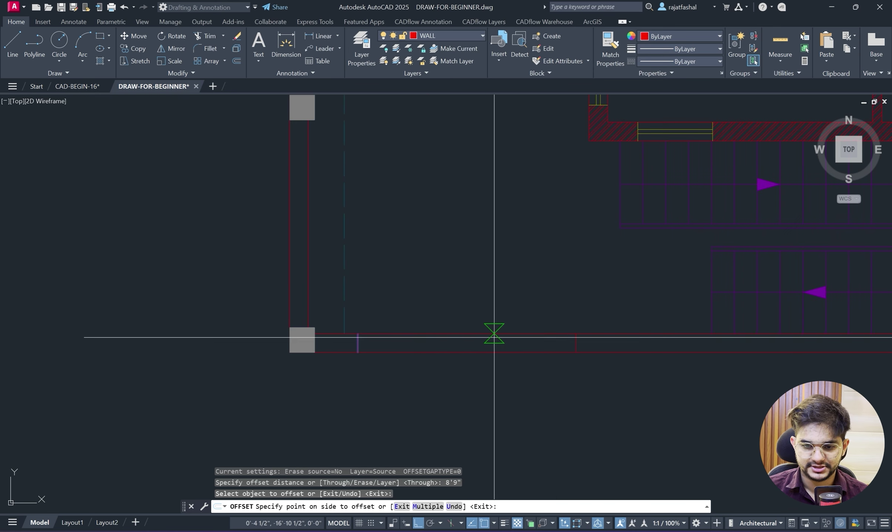
pyautogui.click(493, 335)
pyautogui.press('Escape')
pyautogui.press('Escape')
# Trim both front boundary wall lines between the two jambs to open the gate.
pyautogui.write('tr')
pyautogui.press('Return')
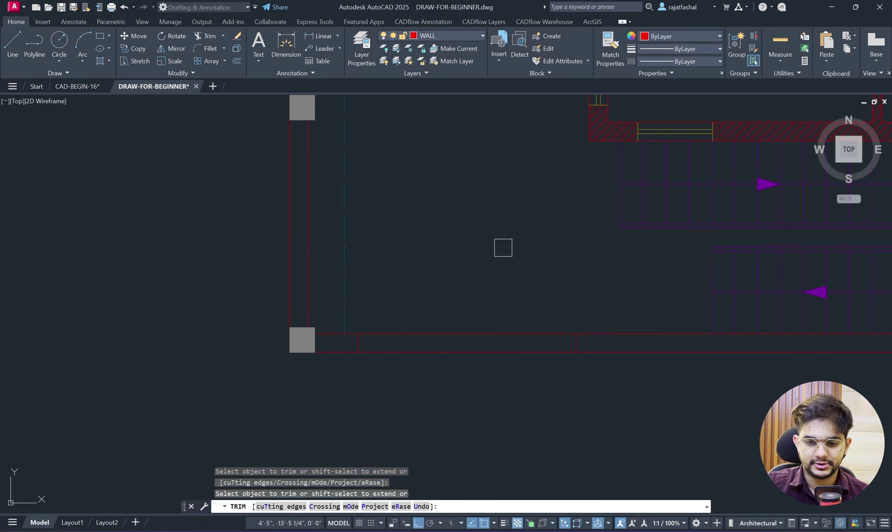
pyautogui.moveTo(476, 252); pyautogui.dragTo(476, 377)
pyautogui.press('Escape')
pyautogui.press('Escape')
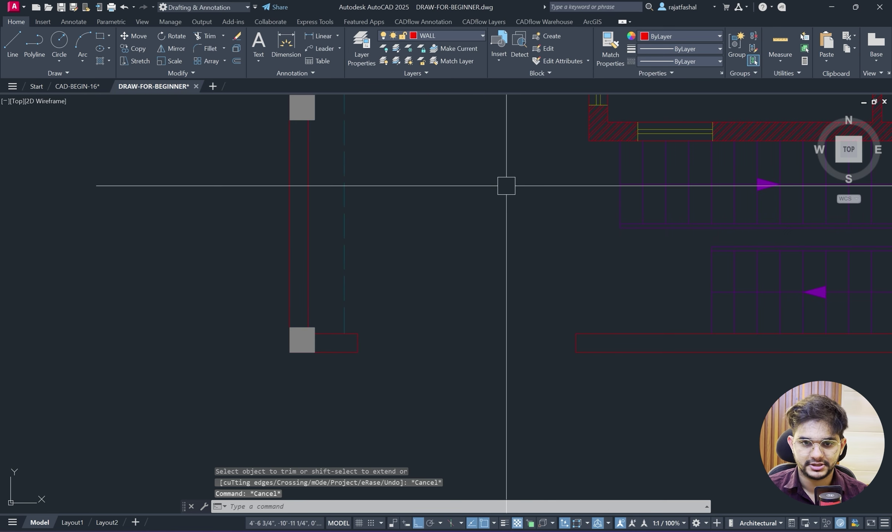
# Make DOOR the current layer and draw two crossing diagonal lines between opposite corners of the gate opening.
pyautogui.click(442, 34)
pyautogui.click(445, 76)
pyautogui.rightClick(444, 167)
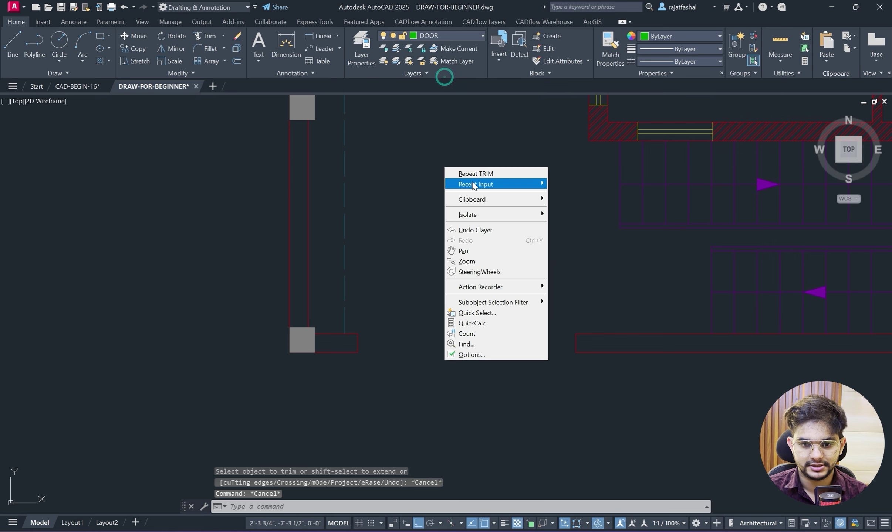
pyautogui.moveTo(530, 186)
pyautogui.click(571, 234)
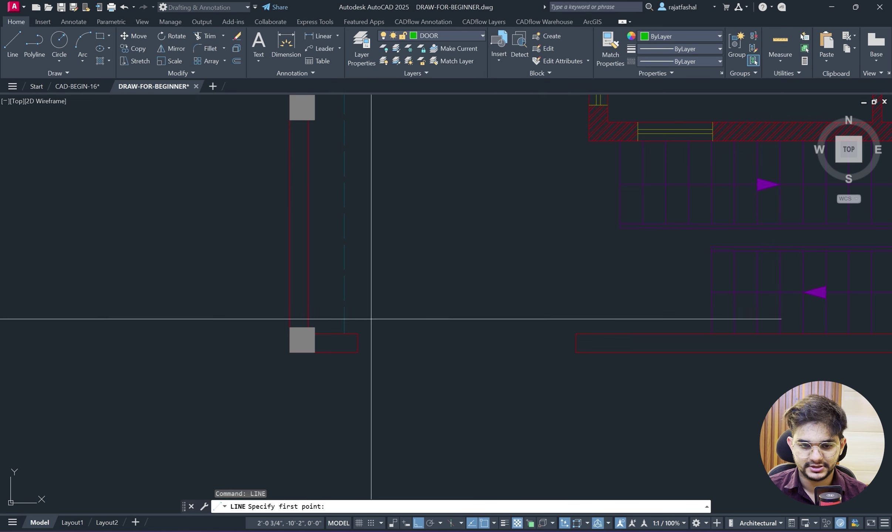
pyautogui.click(357, 334)
pyautogui.click(576, 352)
pyautogui.press('Escape')
pyautogui.press('space')
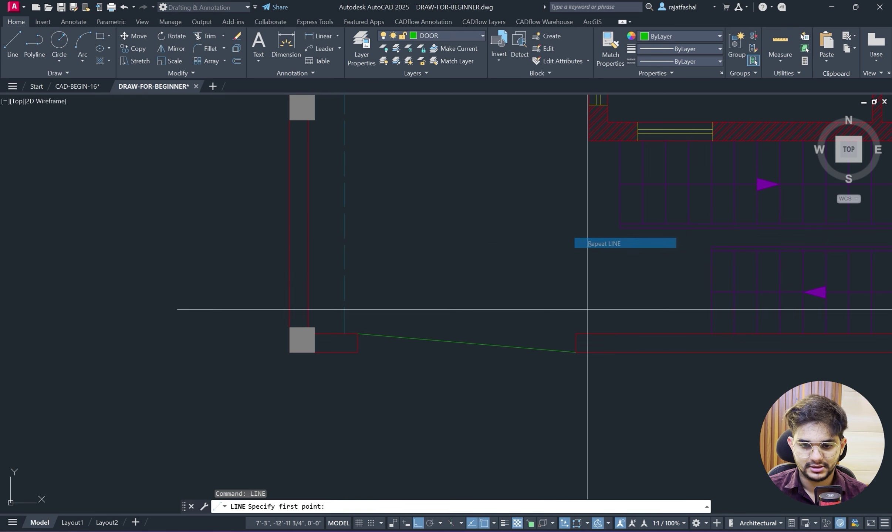
pyautogui.click(575, 334)
pyautogui.click(358, 351)
pyautogui.press('Escape')
# Set the linetype of both diagonal gate lines to ACAD_ISO08W100.
pyautogui.click(448, 355)
pyautogui.click(444, 266)
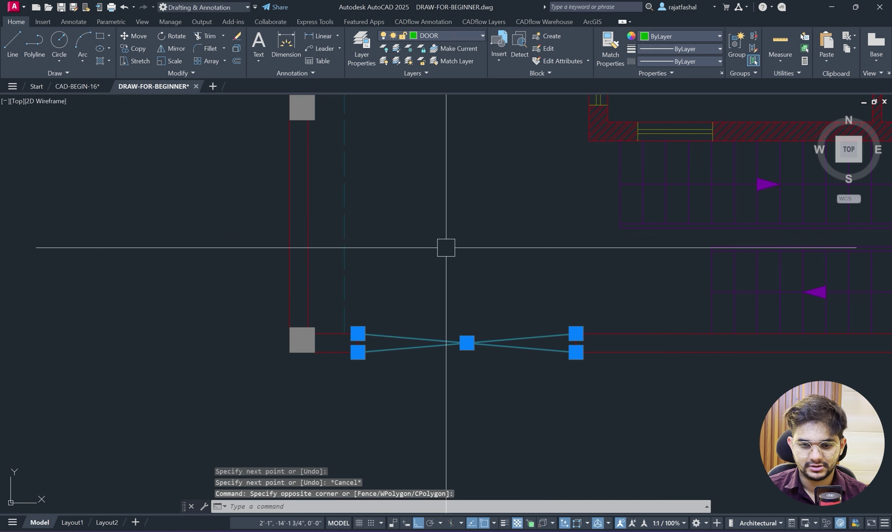
pyautogui.click(684, 60)
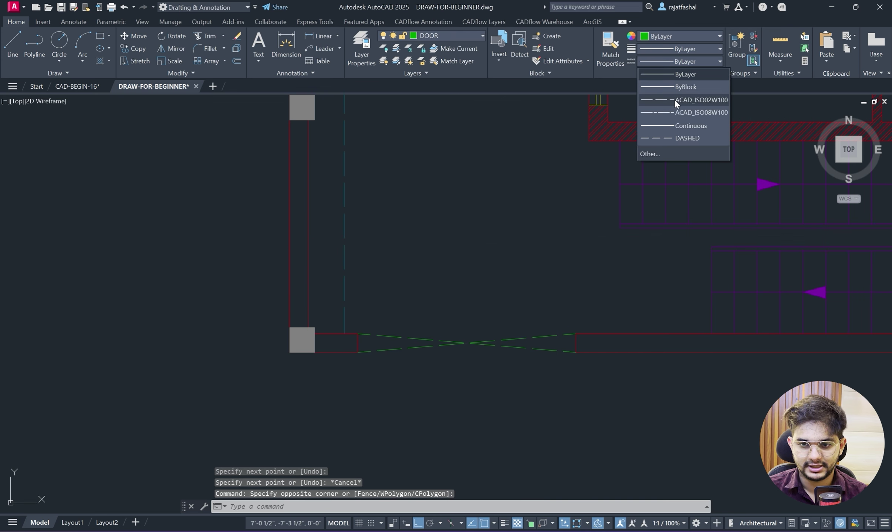
pyautogui.click(678, 113)
pyautogui.press('Escape')
pyautogui.press('Escape')
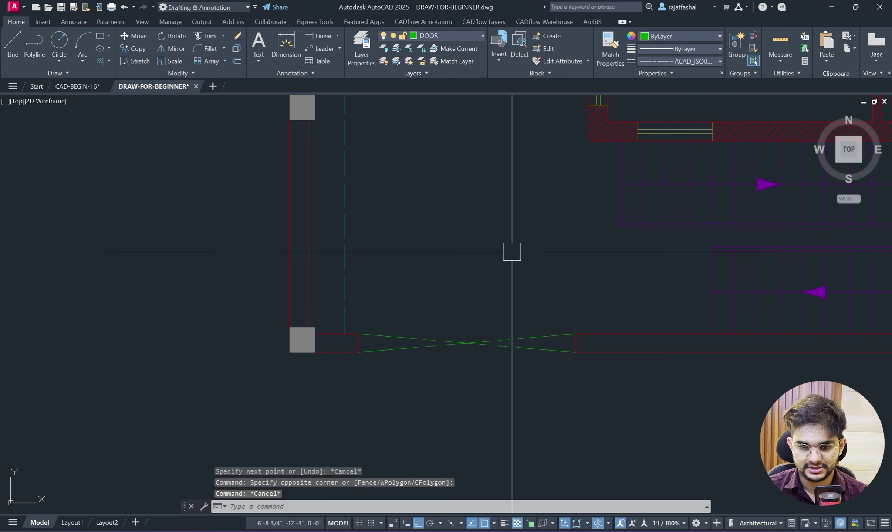
pyautogui.scroll(-3, 513, 251)
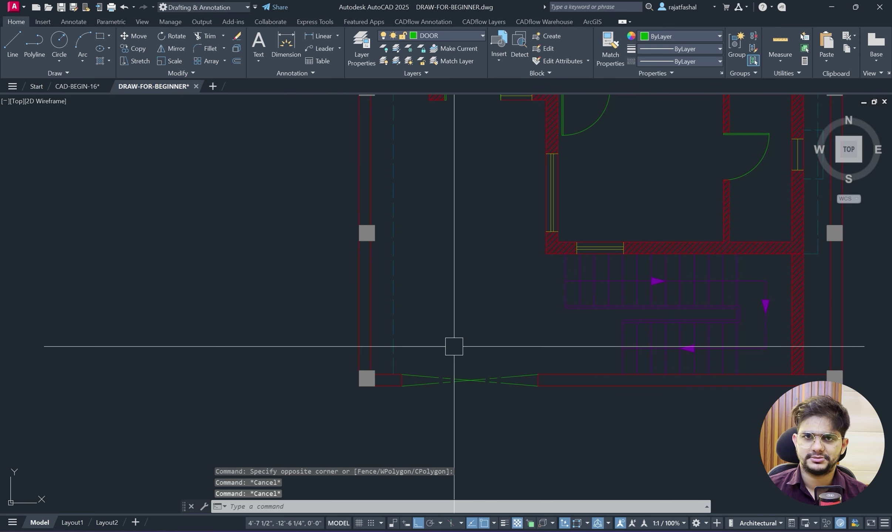
pyautogui.scroll(-2, 450, 349)
pyautogui.scroll(2, 481, 336)
pyautogui.scroll(-2, 475, 341)
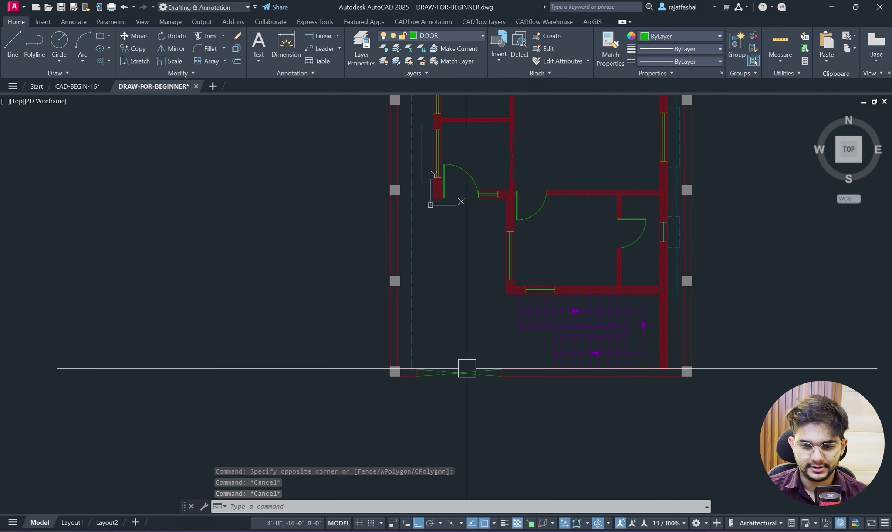
pyautogui.scroll(2, 467, 352)
pyautogui.moveTo(468, 350); pyautogui.dragTo(466, 421, button='middle')
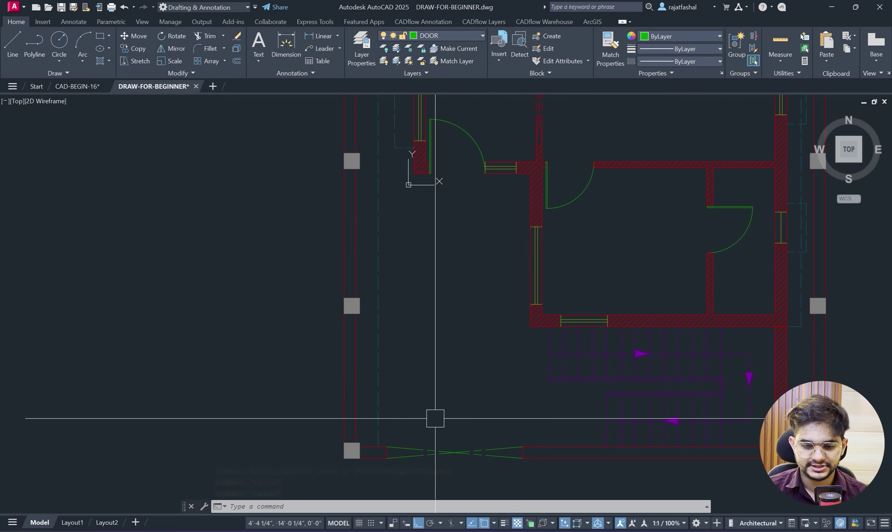
# Examine the parking tiles, room furniture and labels in the reference plan PDF and return to AutoCAD.
pyautogui.click(460, 529)
pyautogui.scroll(1, 375, 239)
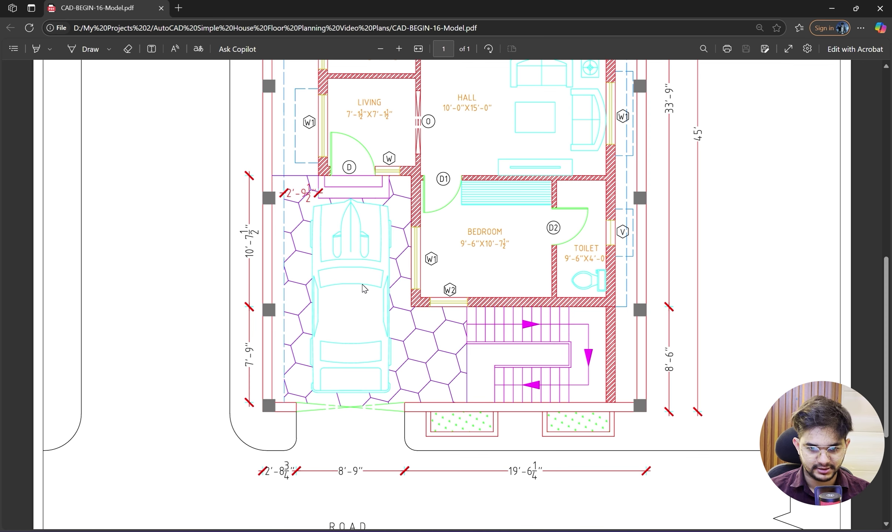
pyautogui.scroll(3, 362, 284)
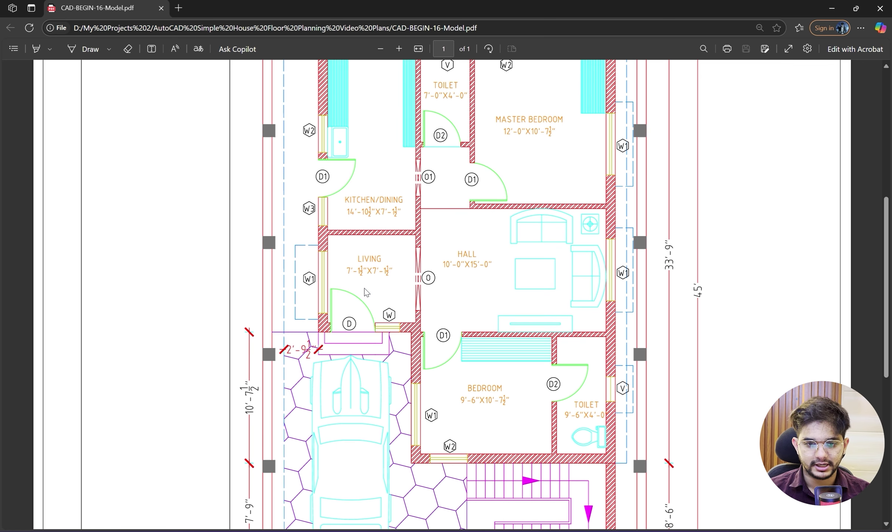
pyautogui.keyDown('ctrl'); pyautogui.scroll(-2, 364, 289); pyautogui.keyUp('ctrl')
pyautogui.keyDown('ctrl'); pyautogui.scroll(2, 342, 276); pyautogui.keyUp('ctrl')
pyautogui.scroll(2, 367, 339)
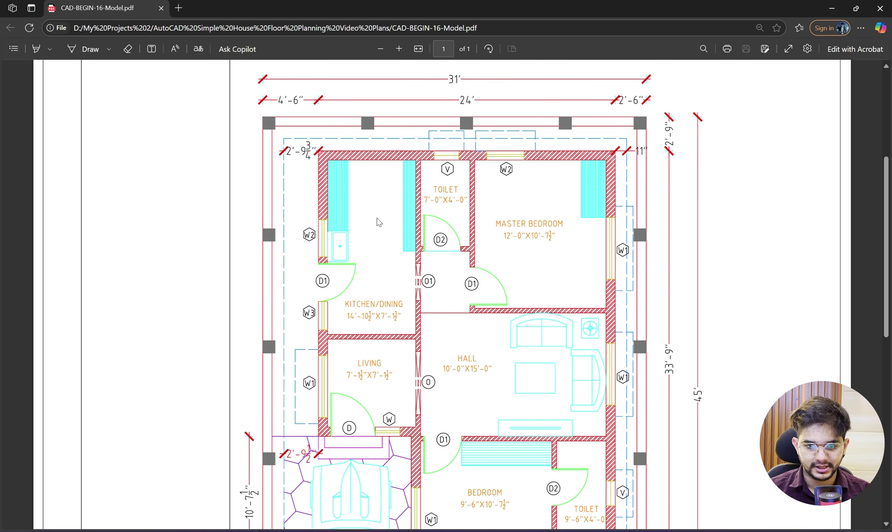
pyautogui.scroll(-2, 494, 256)
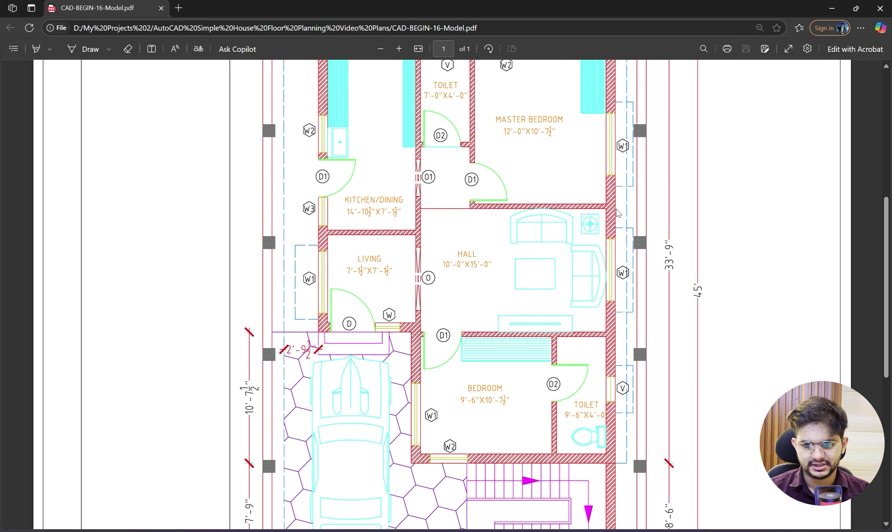
pyautogui.scroll(-1, 533, 325)
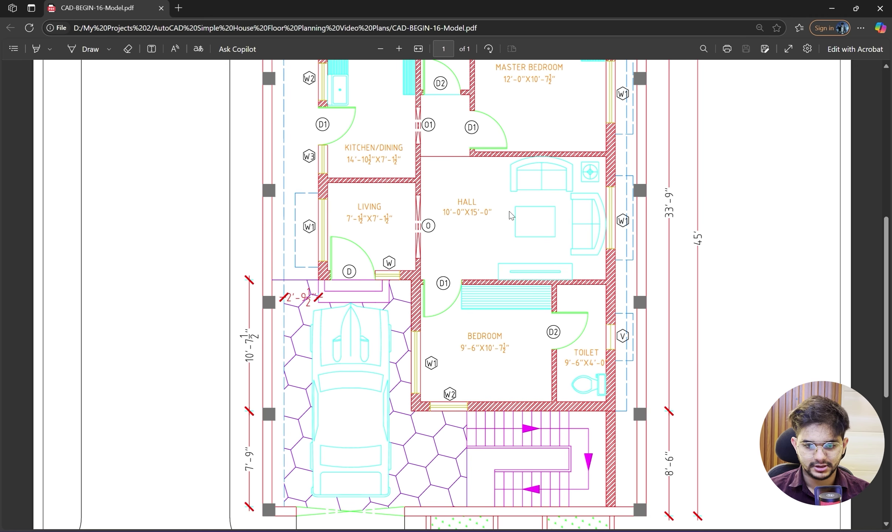
pyautogui.scroll(-2, 508, 211)
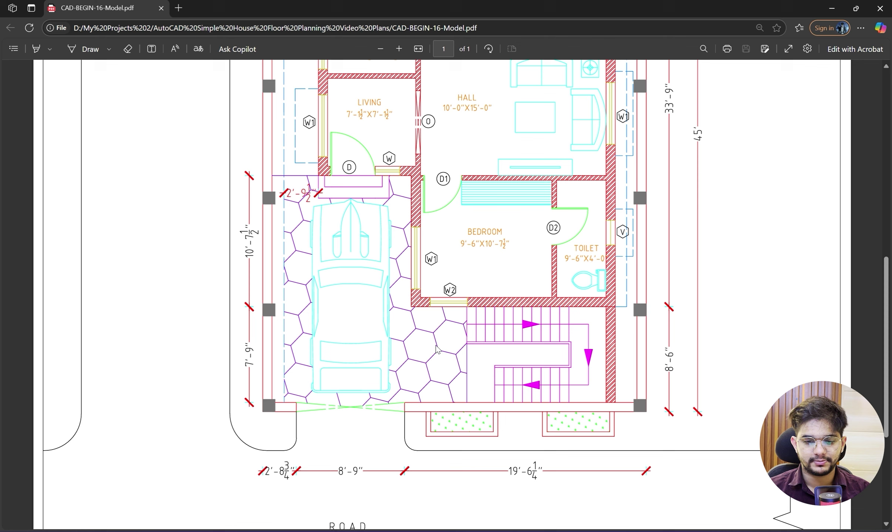
pyautogui.hotkey('alt', 'Tab')
# Create a layer named GROUND TILES and set its color to index 184.
pyautogui.scroll(-2, 465, 250)
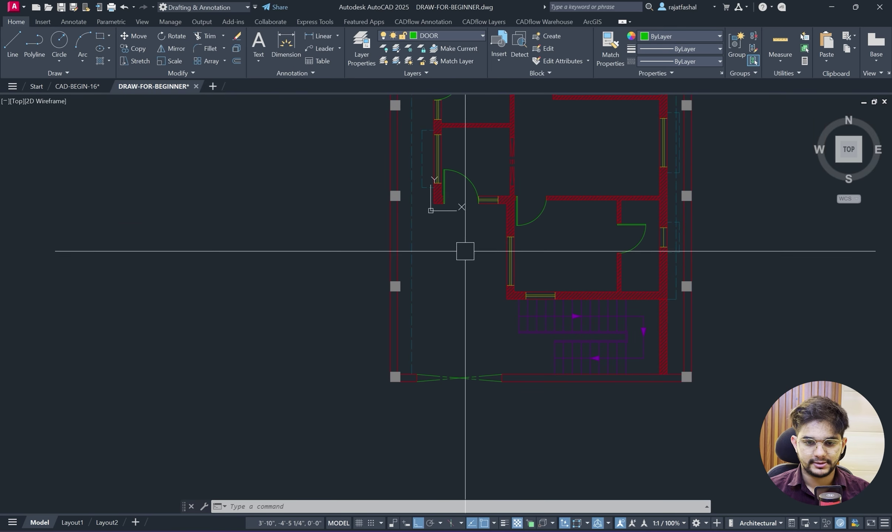
pyautogui.moveTo(465, 251); pyautogui.dragTo(442, 281, button='middle')
pyautogui.scroll(2, 453, 307)
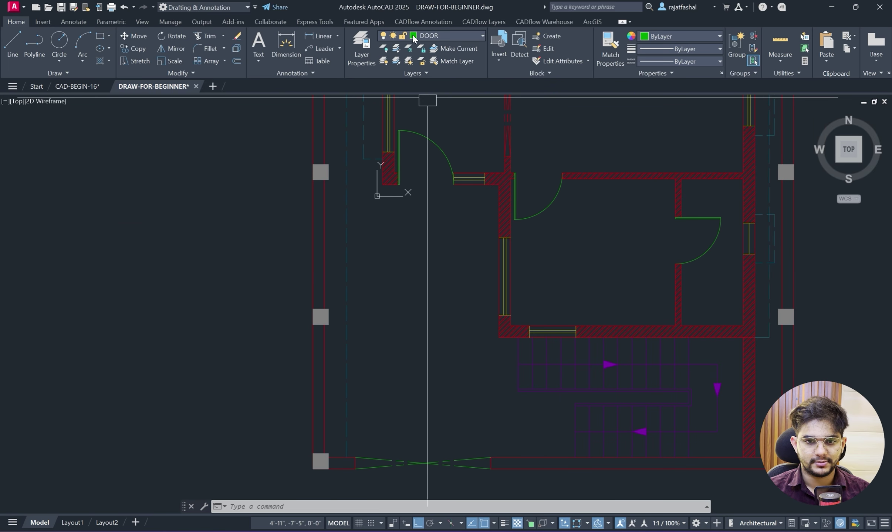
pyautogui.click(362, 47)
pyautogui.click(270, 175)
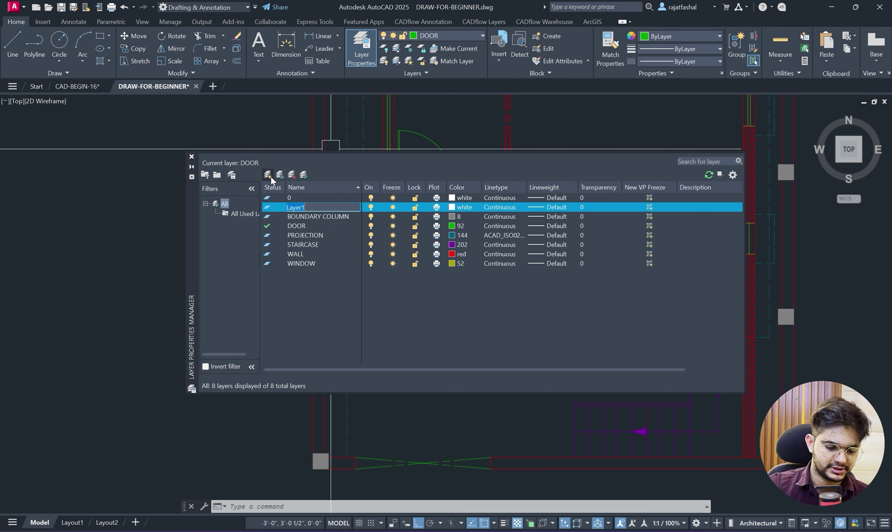
pyautogui.write('GROUND TILES')
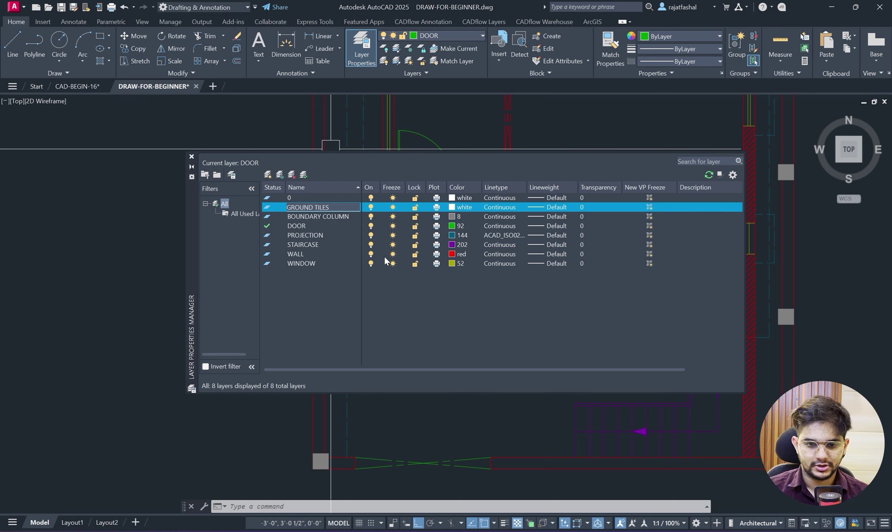
pyautogui.press('Return')
pyautogui.click(451, 207)
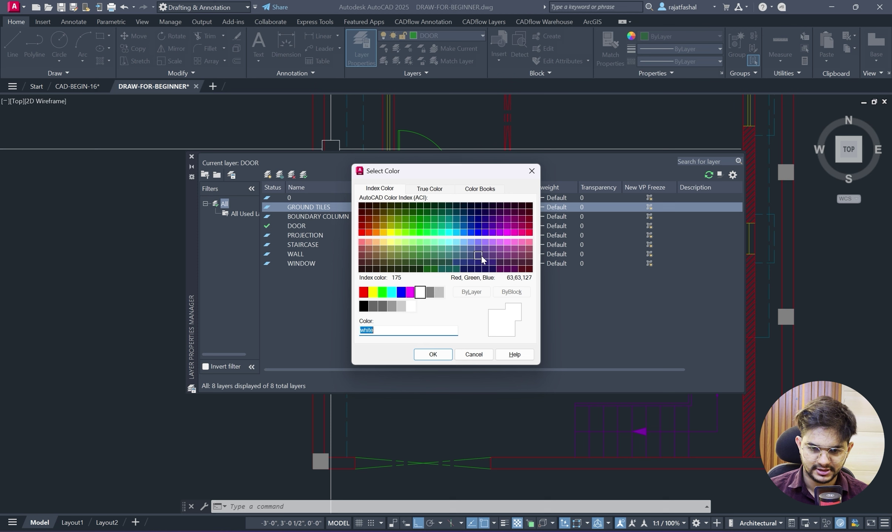
pyautogui.click(486, 219)
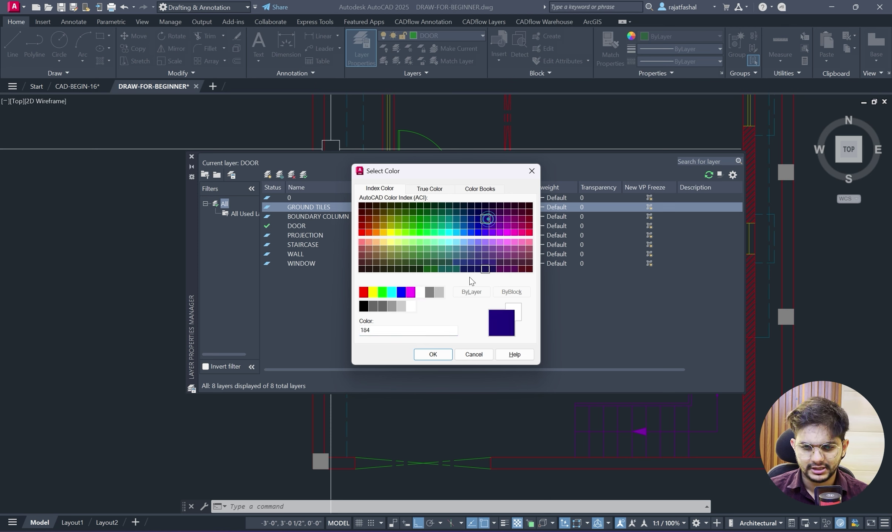
pyautogui.click(432, 355)
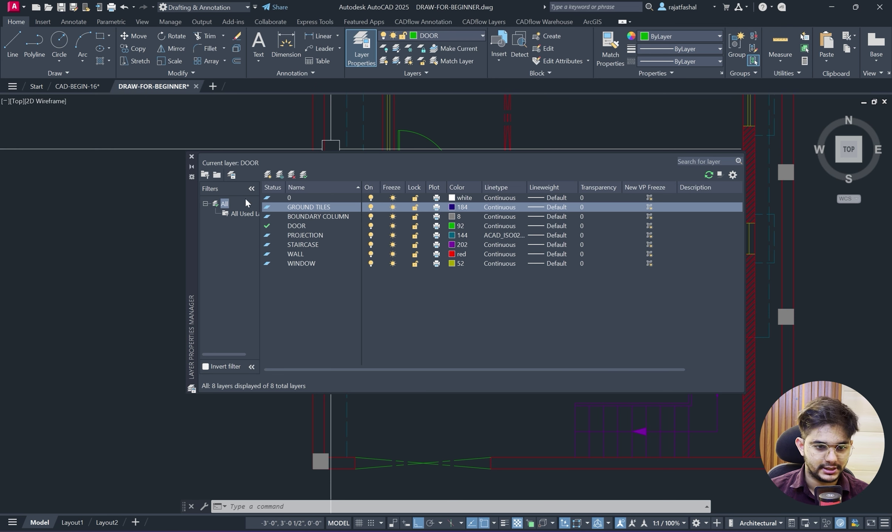
# Close the layer manager and make GROUND TILES the current layer.
pyautogui.click(191, 157)
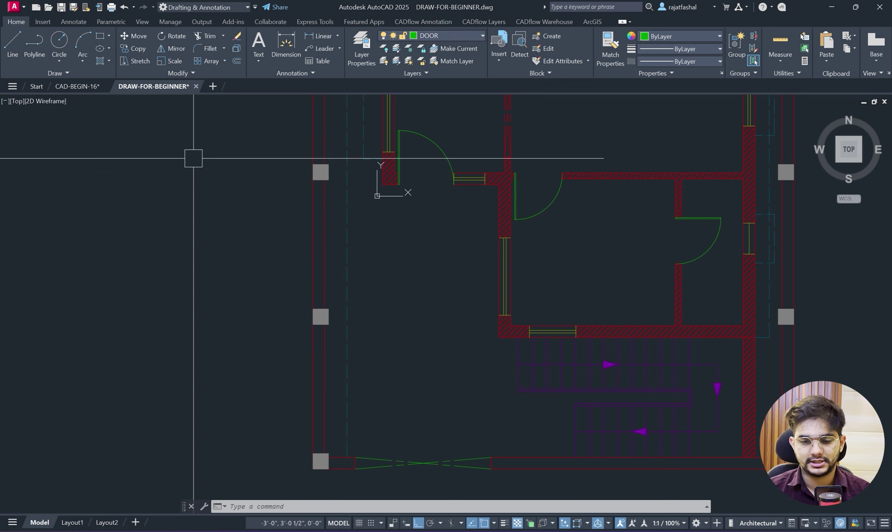
pyautogui.scroll(-2, 403, 259)
pyautogui.click(457, 33)
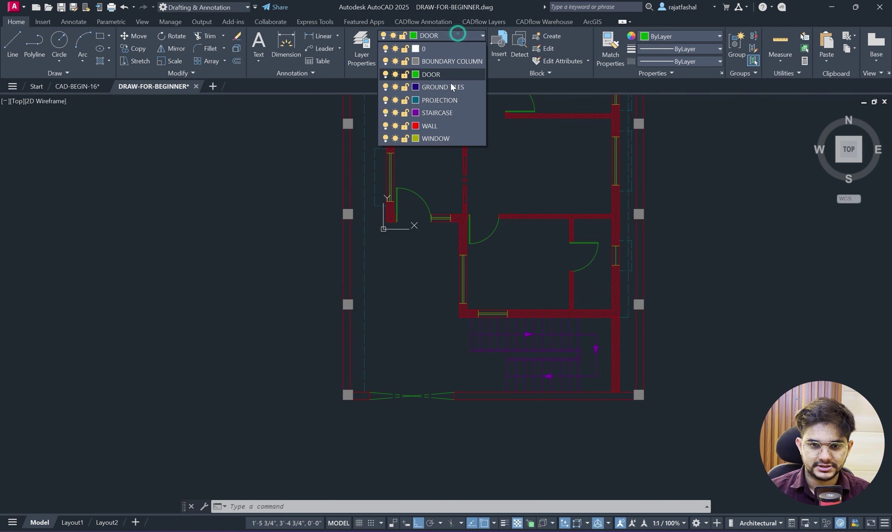
pyautogui.click(445, 88)
pyautogui.scroll(2, 385, 198)
pyautogui.moveTo(384, 198); pyautogui.dragTo(354, 204, button='middle')
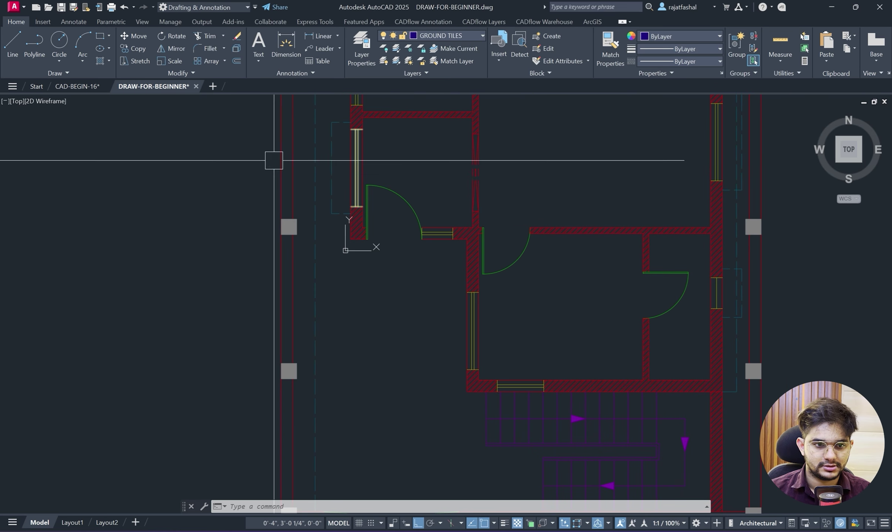
# Choose HEX as the pattern for the Hatch command, then leave the command without filling any area.
pyautogui.click(113, 79)
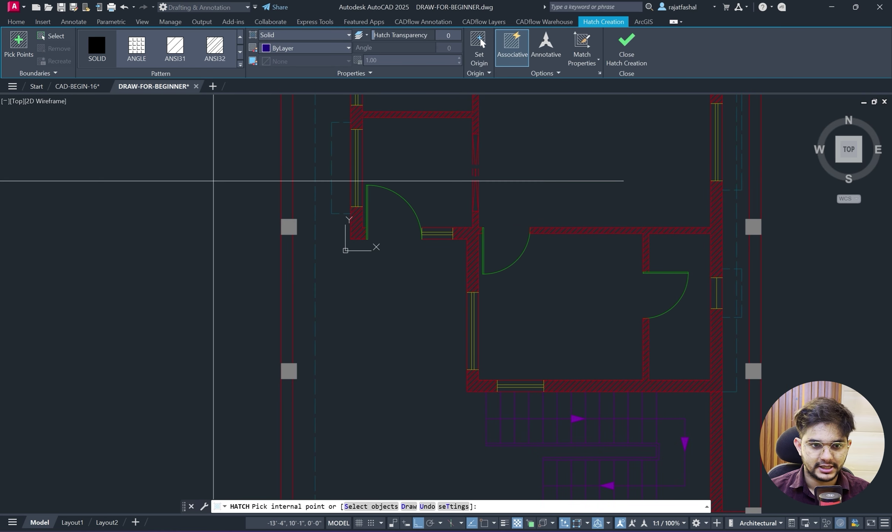
pyautogui.click(238, 65)
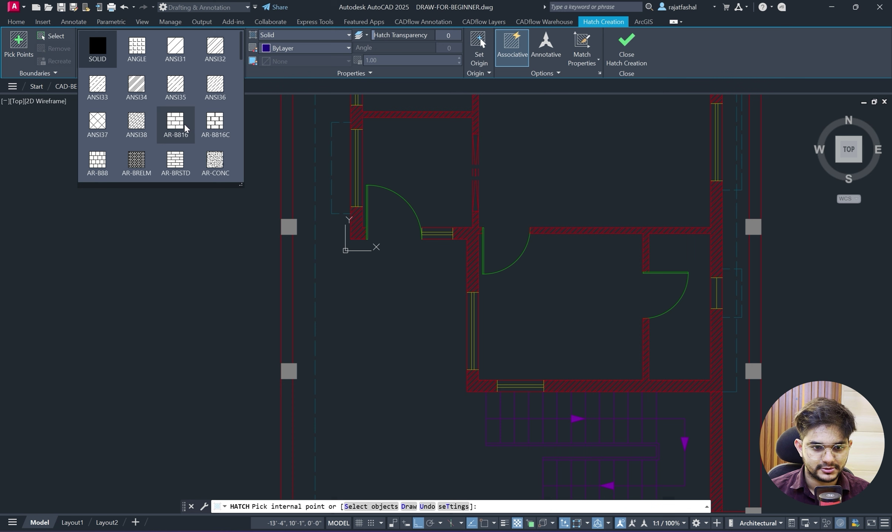
pyautogui.scroll(-1, 185, 127)
pyautogui.moveTo(240, 184); pyautogui.dragTo(241, 296)
pyautogui.scroll(1, 209, 182)
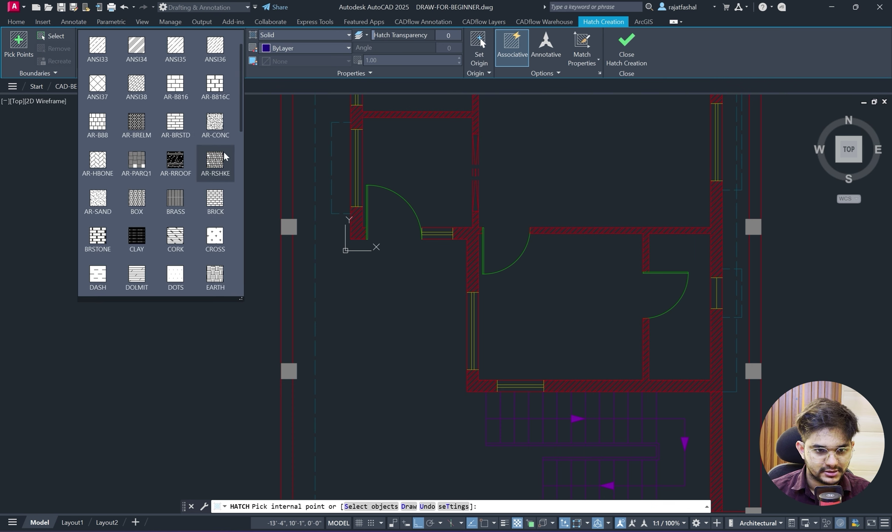
pyautogui.moveTo(240, 120); pyautogui.dragTo(235, 219)
pyautogui.click(176, 162)
pyautogui.scroll(-2, 330, 220)
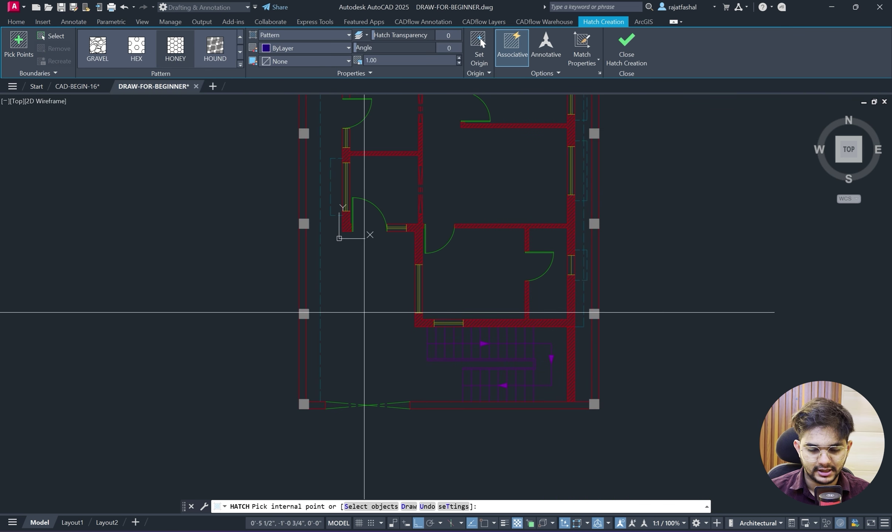
pyautogui.press('Escape')
pyautogui.press('Escape')
# Draw a horizontal line from the outer wall corner beside the entrance door to the inner line of the side boundary wall.
pyautogui.scroll(4, 305, 182)
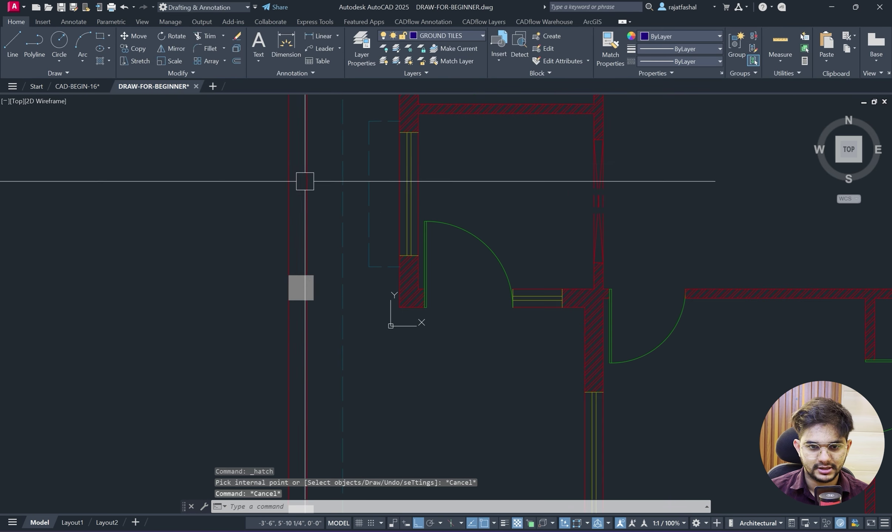
pyautogui.rightClick(204, 209)
pyautogui.moveTo(312, 226)
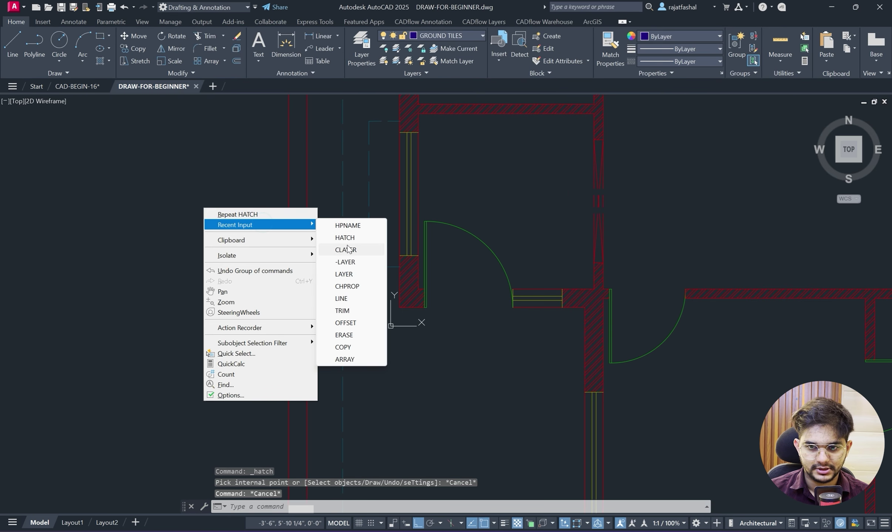
pyautogui.click(342, 299)
pyautogui.scroll(2, 376, 306)
pyautogui.click(414, 309)
pyautogui.click(267, 310)
pyautogui.press('Escape')
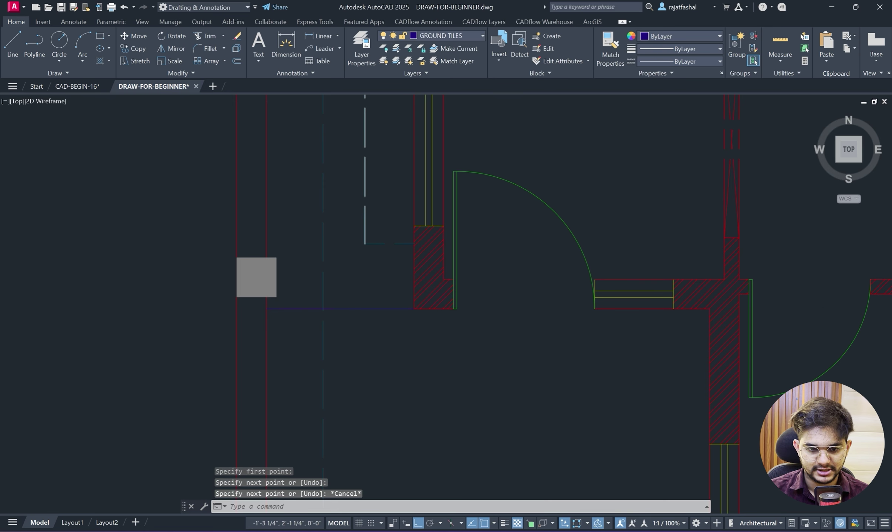
pyautogui.scroll(-6, 335, 233)
pyautogui.click(100, 61)
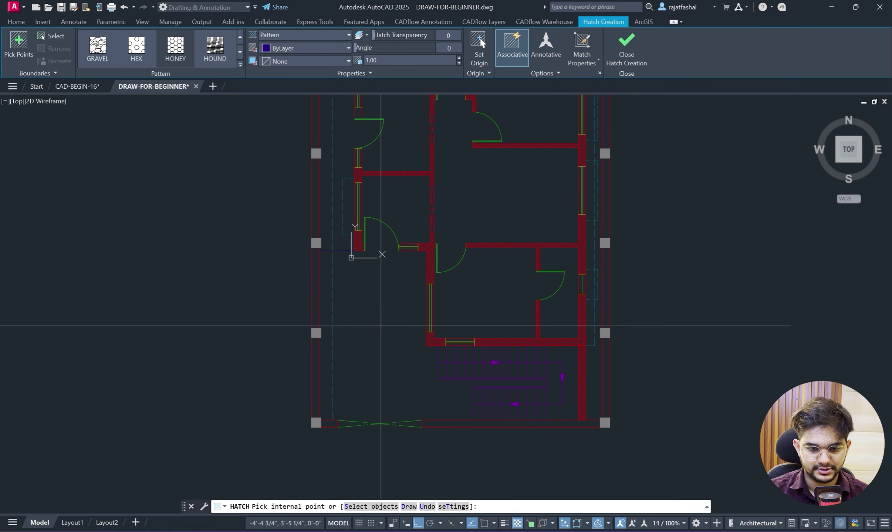
pyautogui.click(380, 327)
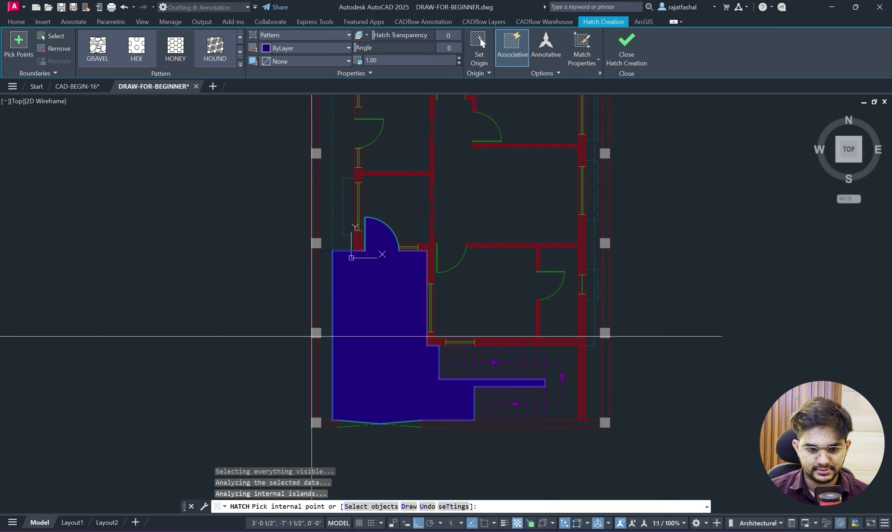
pyautogui.press('Escape')
pyautogui.hotkey('ctrl', 'z')
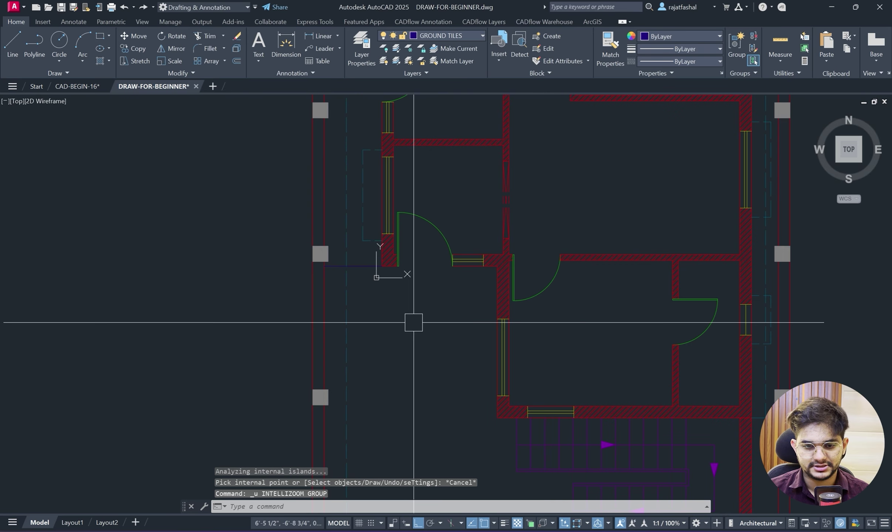
# Check the entrance step and parking tiles in the reference plan PDF and return to AutoCAD.
pyautogui.hotkey('alt', 'Tab')
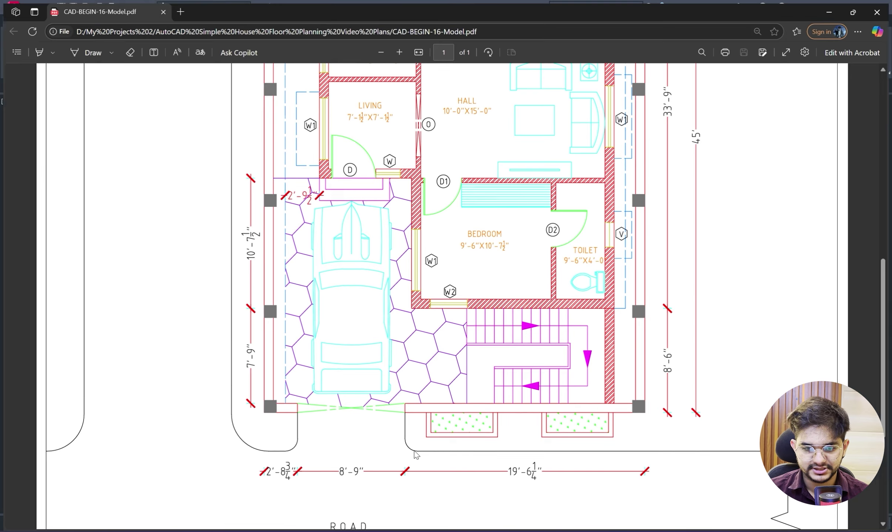
pyautogui.scroll(2, 317, 192)
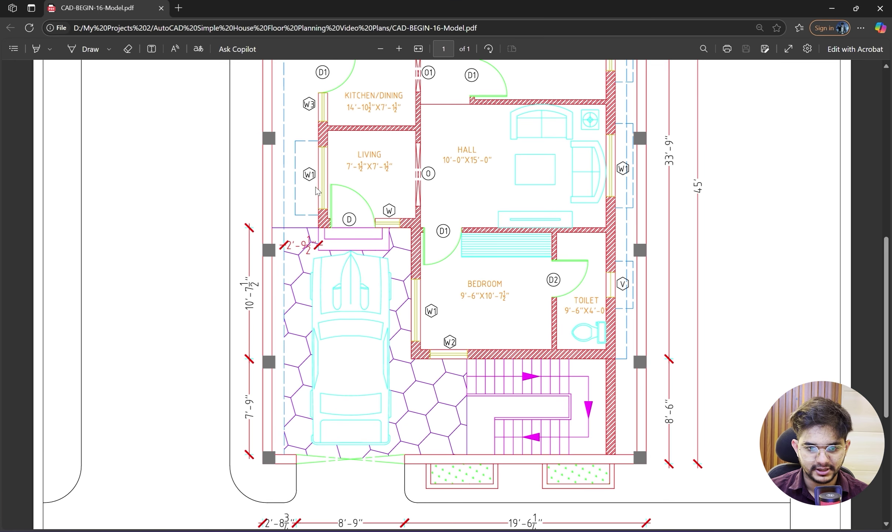
pyautogui.click(830, 7)
# Make STAIRCASE the current layer and draw a line across the outer edge of the entrance door opening.
pyautogui.scroll(3, 370, 231)
pyautogui.rightClick(369, 240)
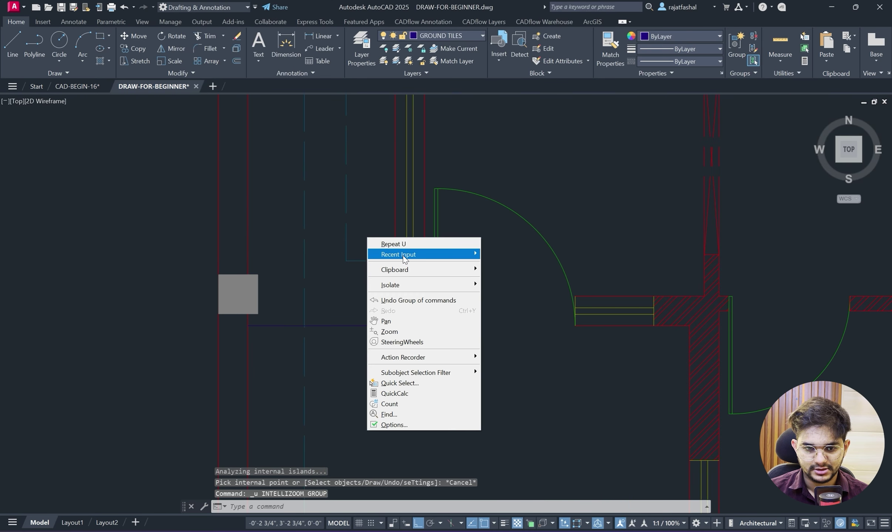
pyautogui.click(449, 34)
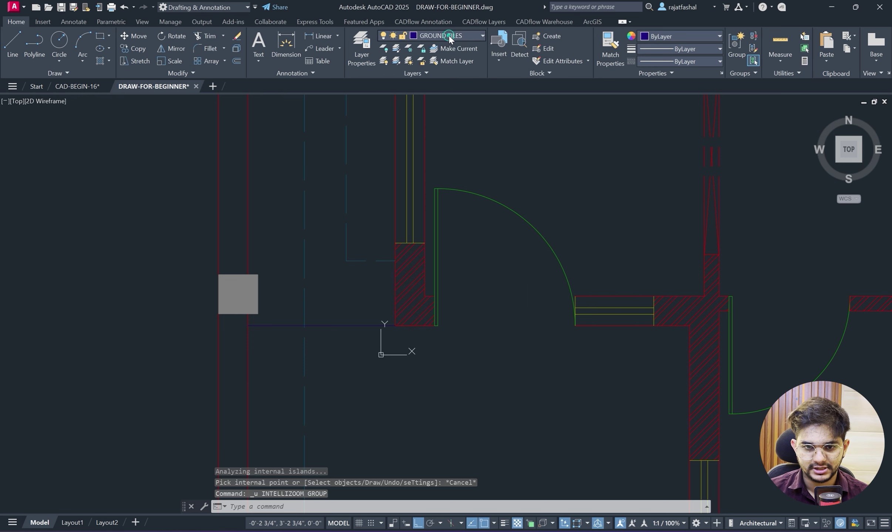
pyautogui.click(442, 125)
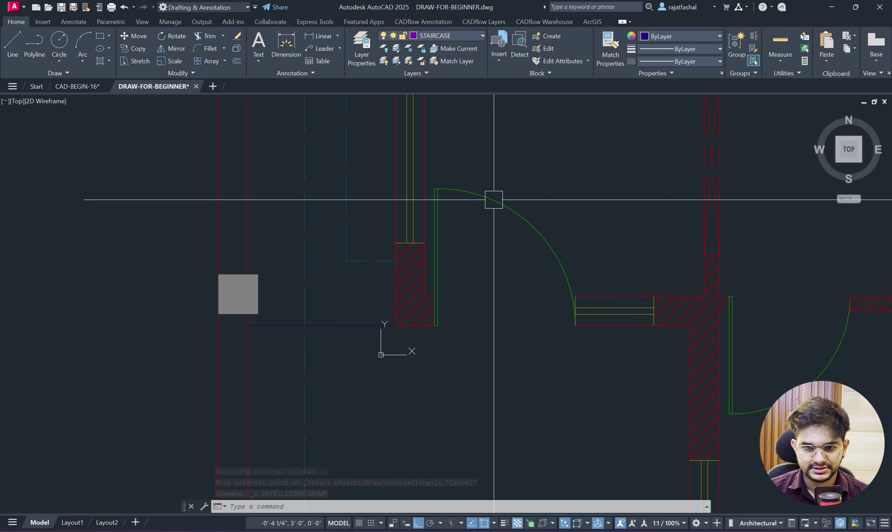
pyautogui.rightClick(493, 199)
pyautogui.moveTo(529, 219)
pyautogui.click(625, 257)
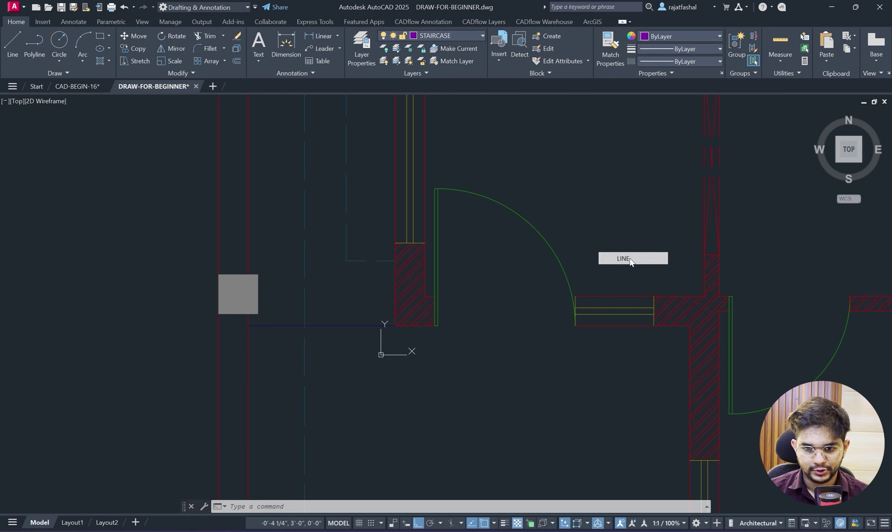
pyautogui.scroll(2, 440, 326)
pyautogui.click(438, 326)
pyautogui.click(575, 326)
pyautogui.press('Escape')
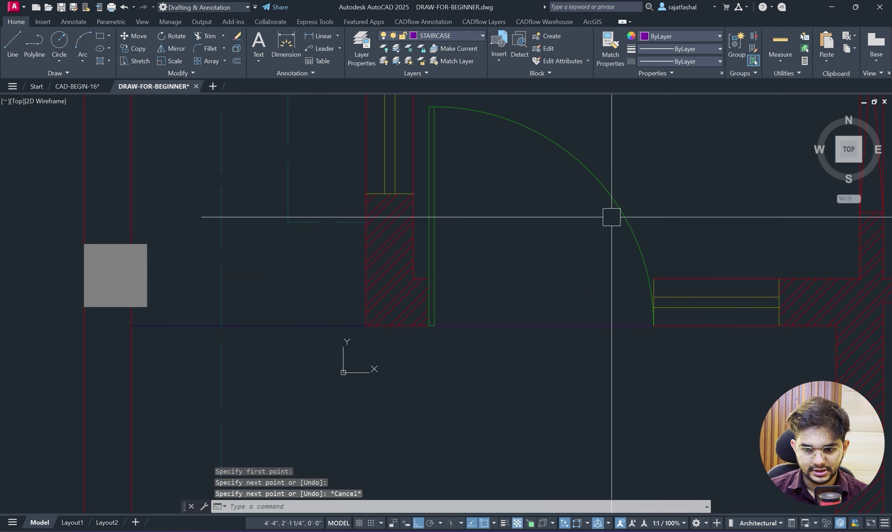
# Start an Offset for the entrance step with a distance of 11 inches.
pyautogui.scroll(-2, 612, 217)
pyautogui.write('o')
pyautogui.press('Return')
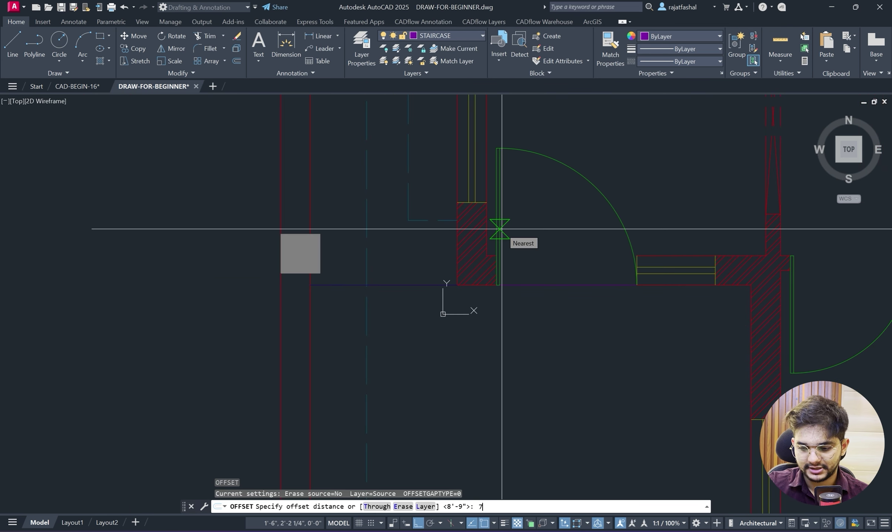
pyautogui.write('11"')
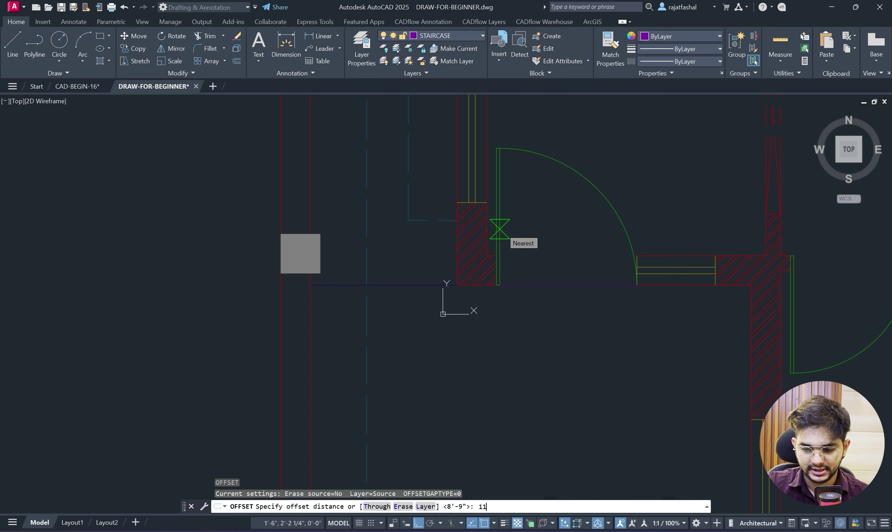
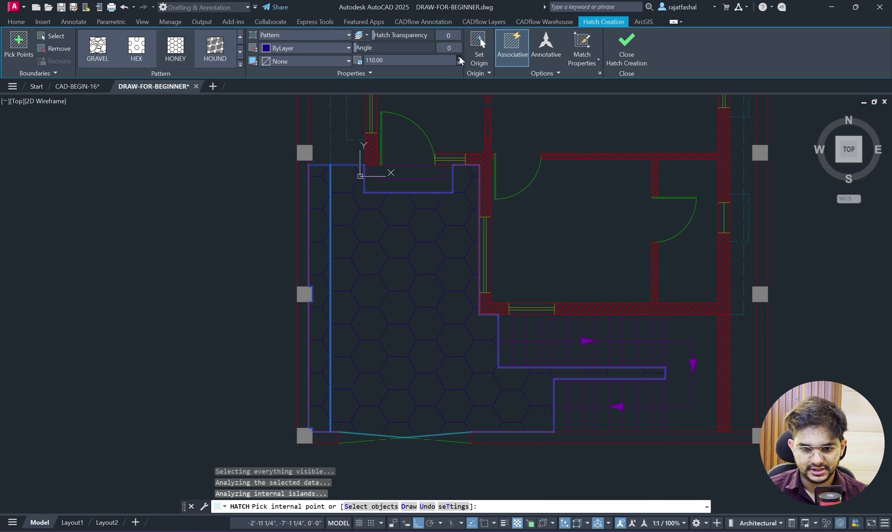
# Compare the parking tiles with the reference plan PDF and erase the hexagon hatch from the parking area in AutoCAD.
pyautogui.click(458, 529)
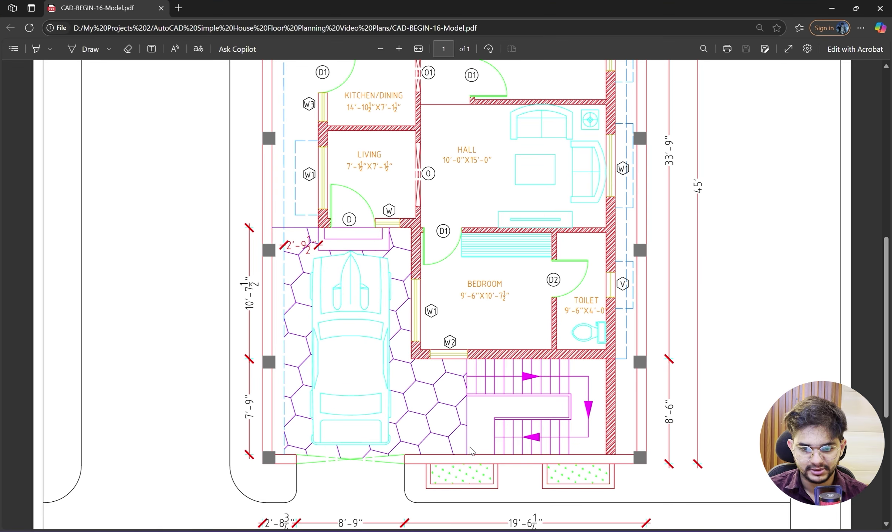
pyautogui.click(832, 8)
pyautogui.click(458, 348)
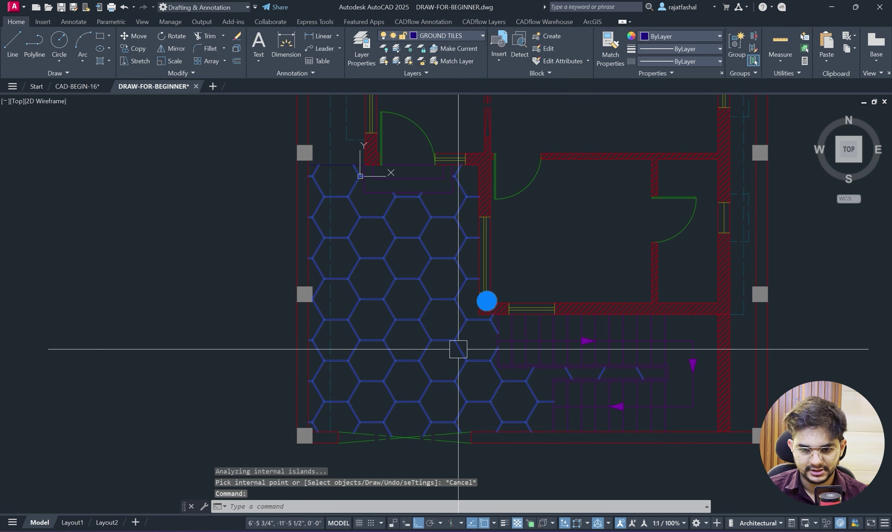
pyautogui.press('Delete')
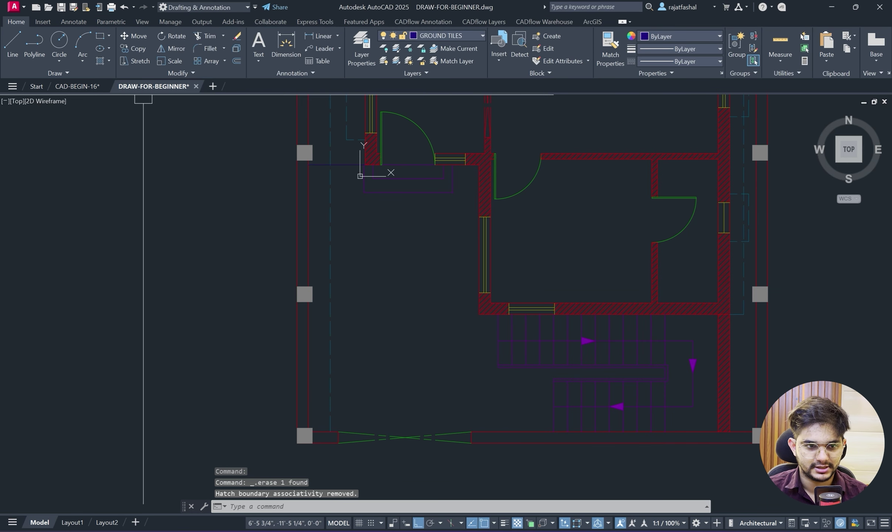
# Draw a vertical line from the outer corner of the staircase flight to the front boundary wall to close off the parking area.
pyautogui.rightClick(163, 179)
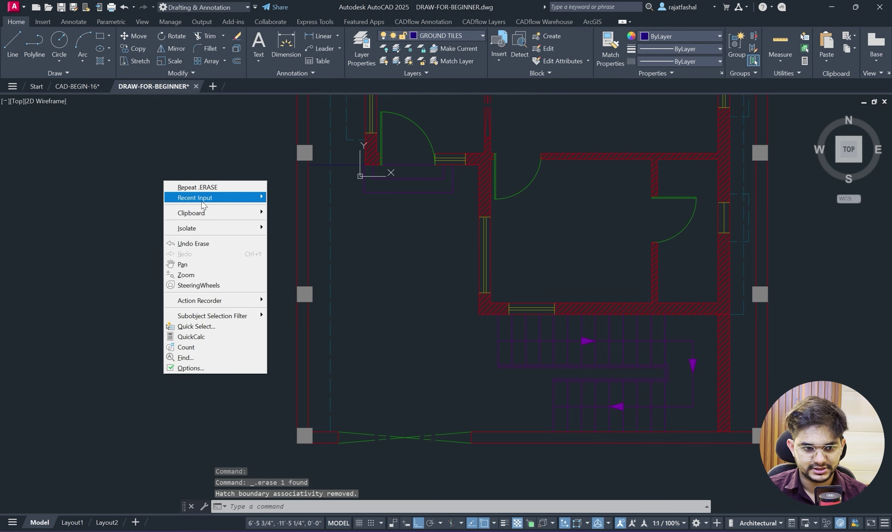
pyautogui.moveTo(204, 196)
pyautogui.click(296, 235)
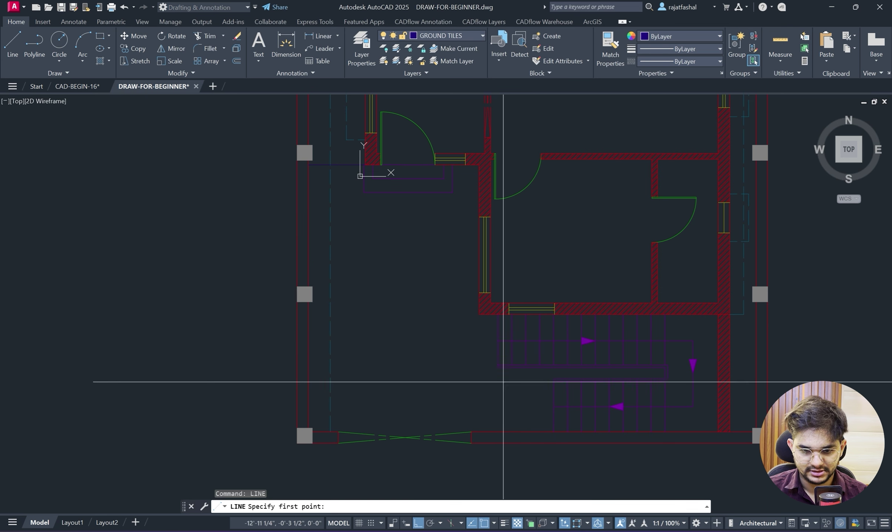
pyautogui.click(498, 365)
pyautogui.press('Escape')
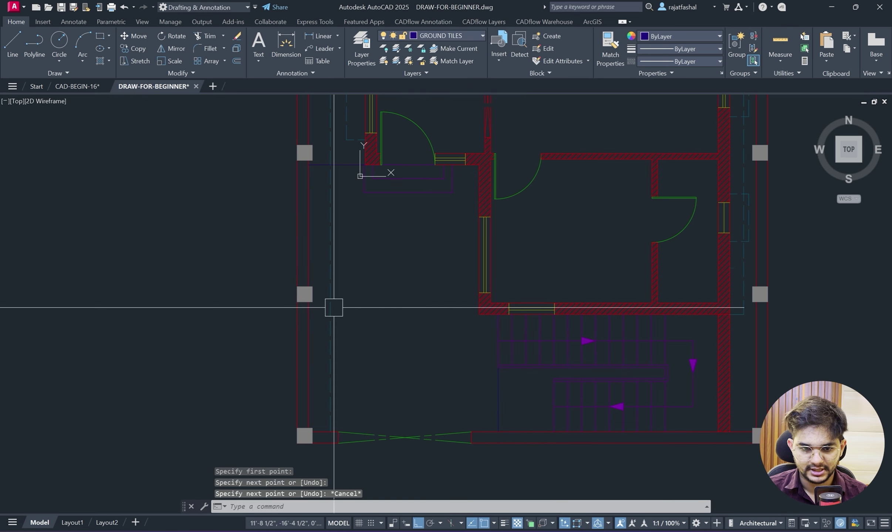
# Hatch the car parking and the strip along the side boundary wall with a rotated HEX pattern at scale 150.
pyautogui.click(108, 61)
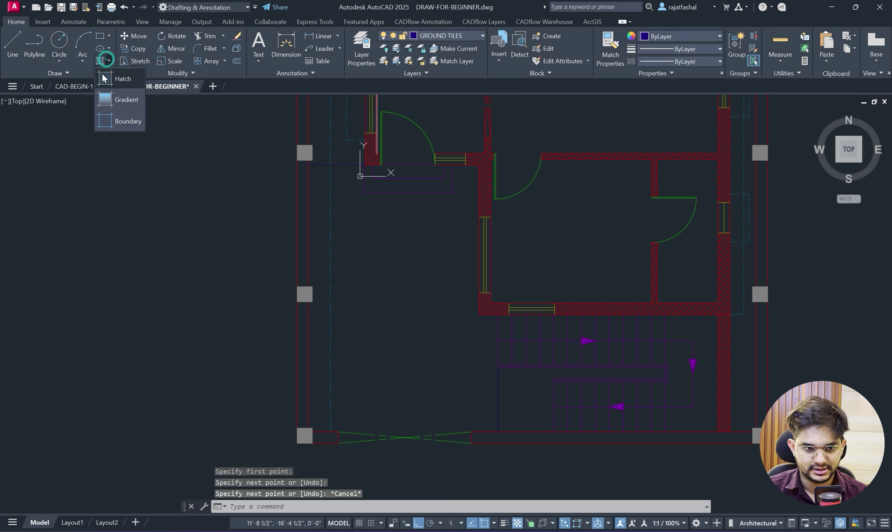
pyautogui.click(122, 79)
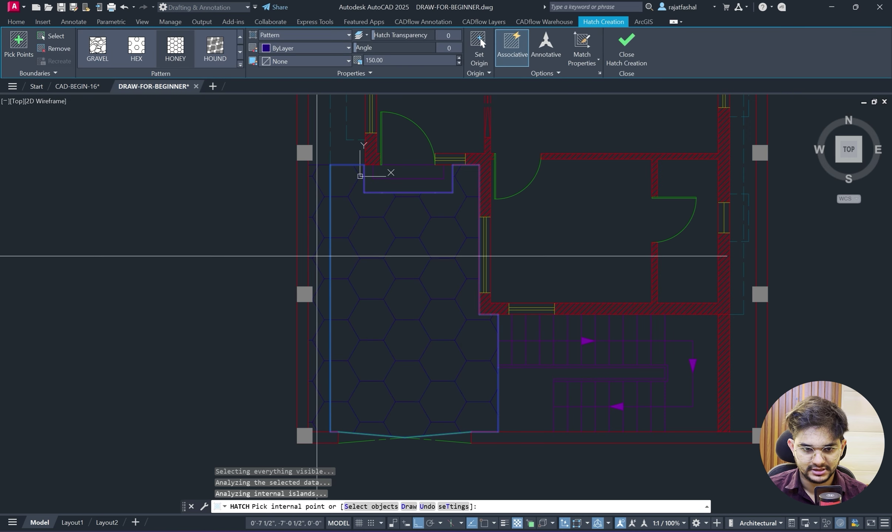
pyautogui.click(319, 255)
pyautogui.moveTo(362, 47); pyautogui.dragTo(371, 48)
pyautogui.click(626, 48)
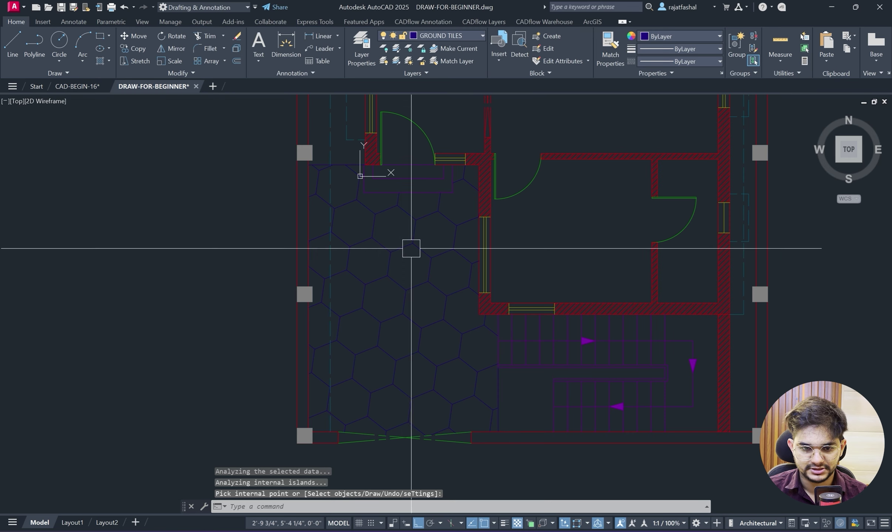
# Look over the whole tiled floor plan and open the reference plan PDF to compare the remaining furniture and labels.
pyautogui.scroll(-5, 412, 249)
pyautogui.scroll(2, 215, 260)
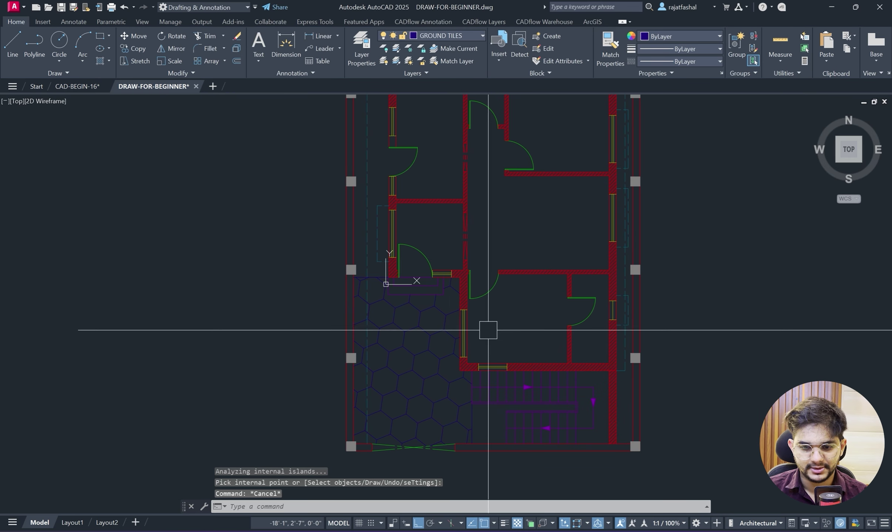
pyautogui.moveTo(487, 331); pyautogui.dragTo(467, 341, button='middle')
pyautogui.scroll(-2, 452, 271)
pyautogui.moveTo(452, 271); pyautogui.dragTo(452, 269, button='middle')
pyautogui.scroll(3, 455, 265)
pyautogui.scroll(-2, 449, 255)
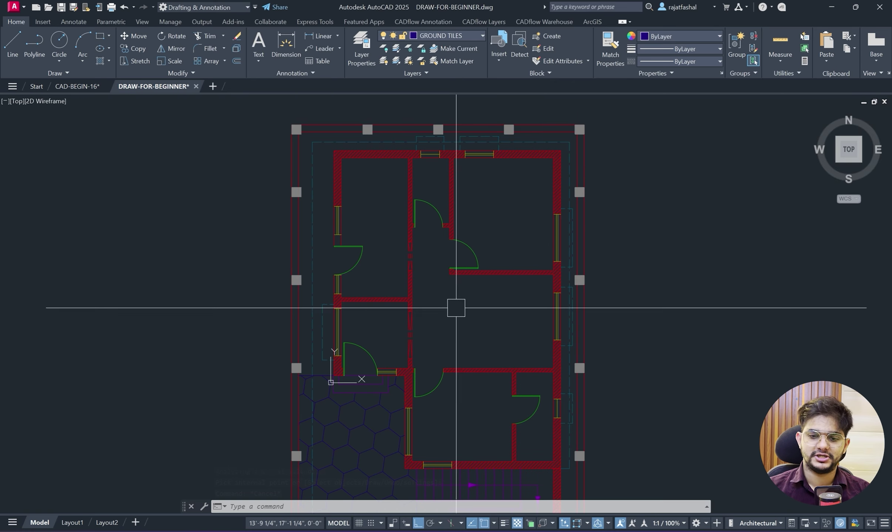
pyautogui.moveTo(461, 331)
pyautogui.mouseDown(button='middle')
pyautogui.moveTo(462, 229)
pyautogui.moveTo(447, 291)
pyautogui.mouseUp(button='middle')
pyautogui.click(457, 529)
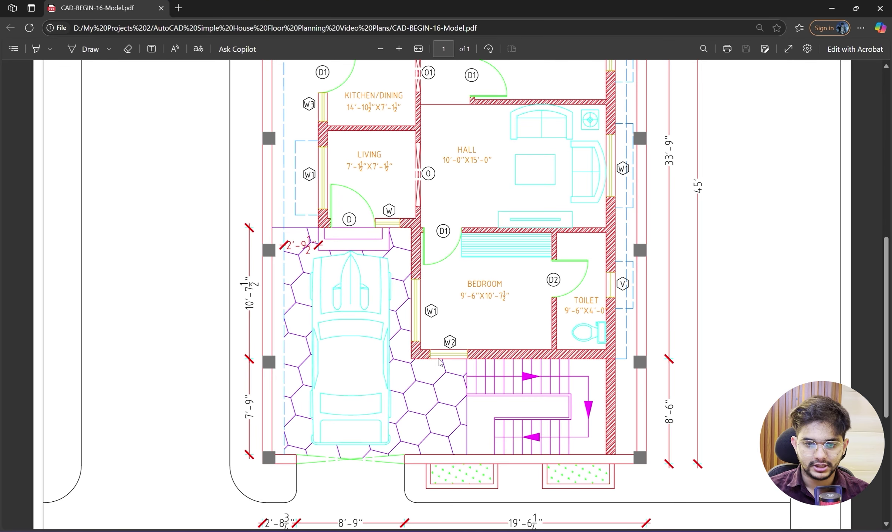
# Examine the furniture, fixtures and room labels across the rooms of the reference plan PDF.
pyautogui.scroll(5, 403, 237)
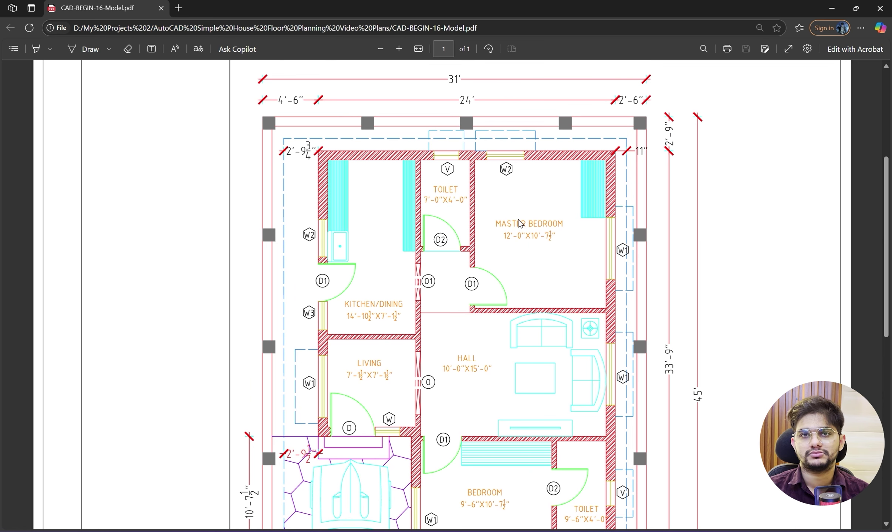
pyautogui.scroll(-2, 518, 221)
pyautogui.scroll(-1, 517, 220)
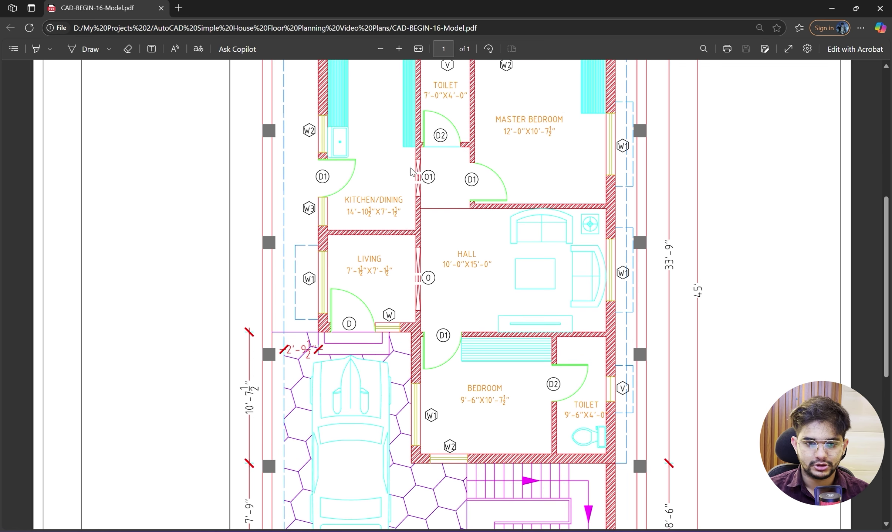
pyautogui.scroll(3, 410, 168)
pyautogui.scroll(-1, 453, 212)
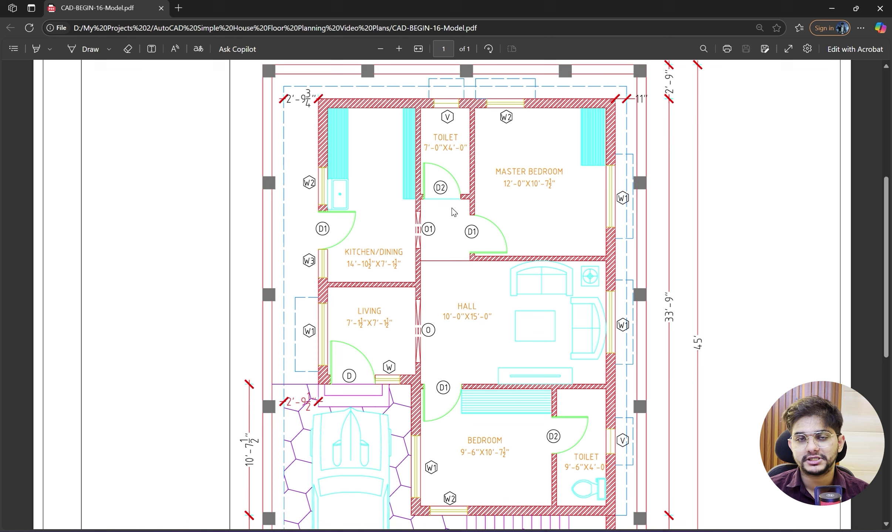
pyautogui.scroll(-2, 458, 208)
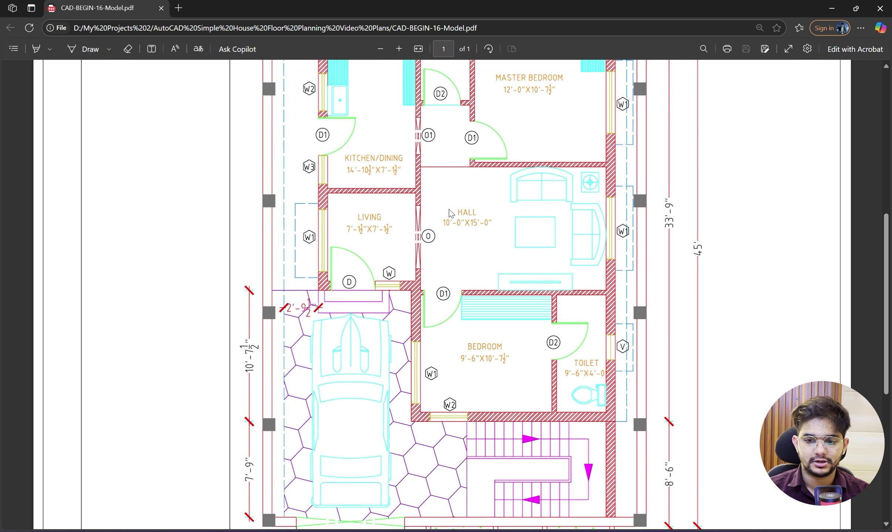
pyautogui.scroll(2, 681, 205)
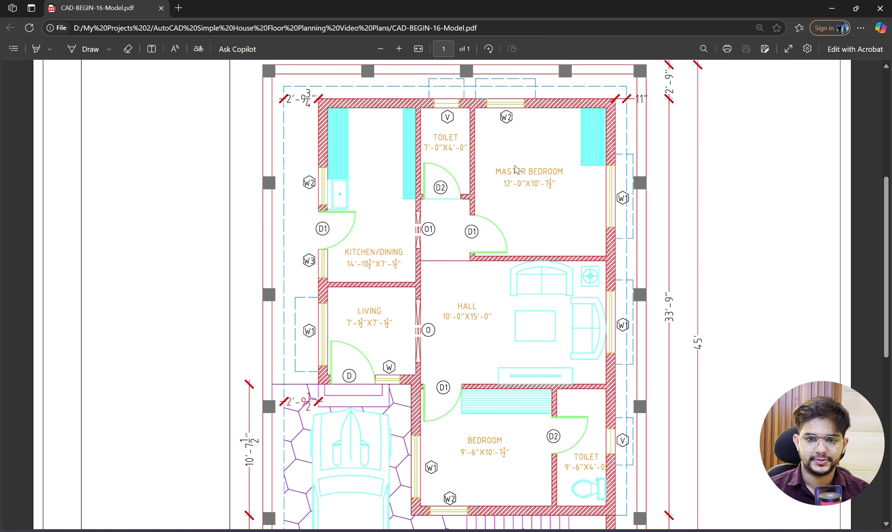
pyautogui.scroll(1, 357, 163)
pyautogui.scroll(-2, 355, 164)
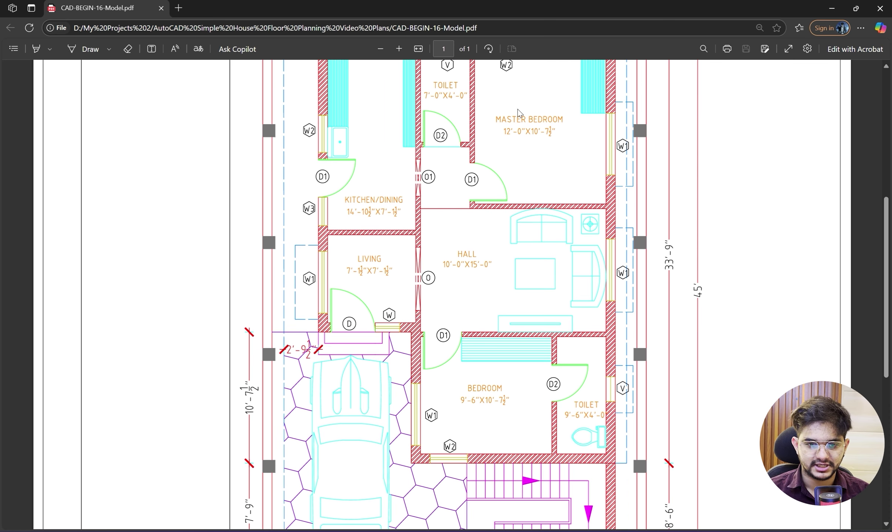
# Switch to AutoCAD and create a new layer named FURNITURE.
pyautogui.click(838, 5)
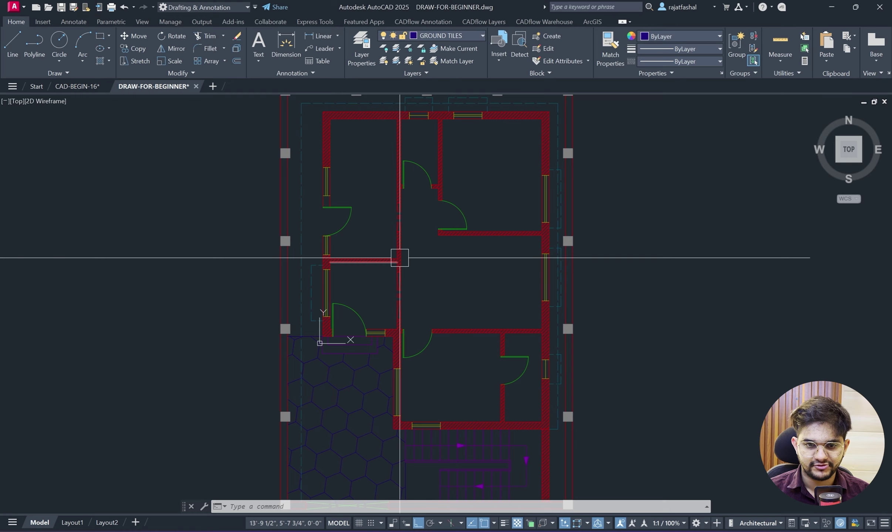
pyautogui.click(361, 47)
pyautogui.click(294, 198)
pyautogui.click(268, 174)
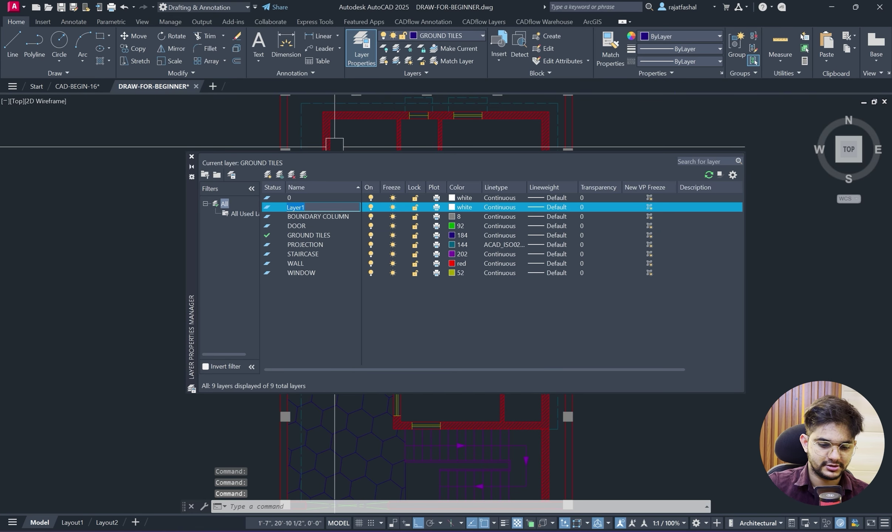
pyautogui.write('FURNITURE')
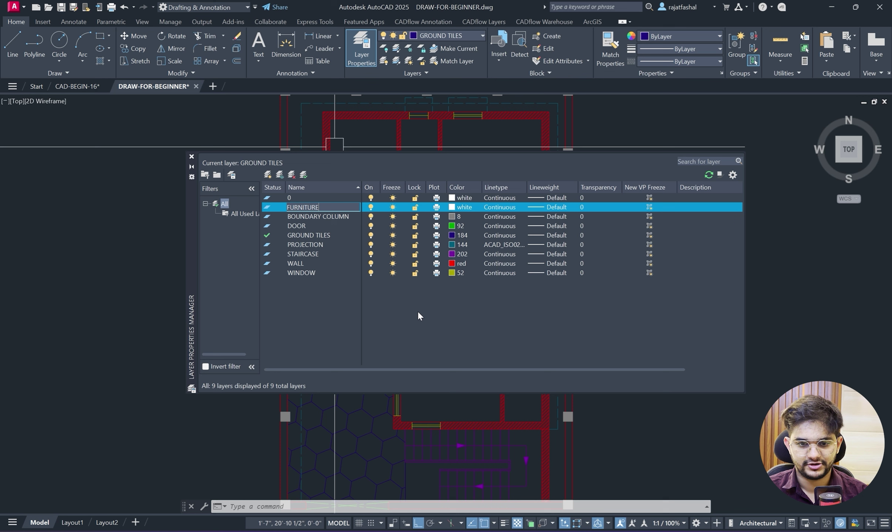
pyautogui.press('Return')
# Set the FURNITURE layer's color to index 134 and make it the current layer.
pyautogui.click(454, 208)
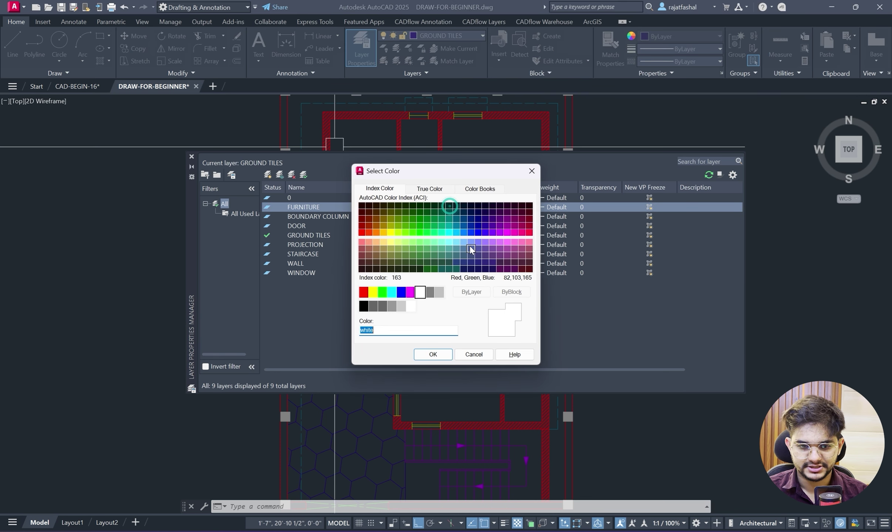
pyautogui.click(444, 223)
pyautogui.click(449, 219)
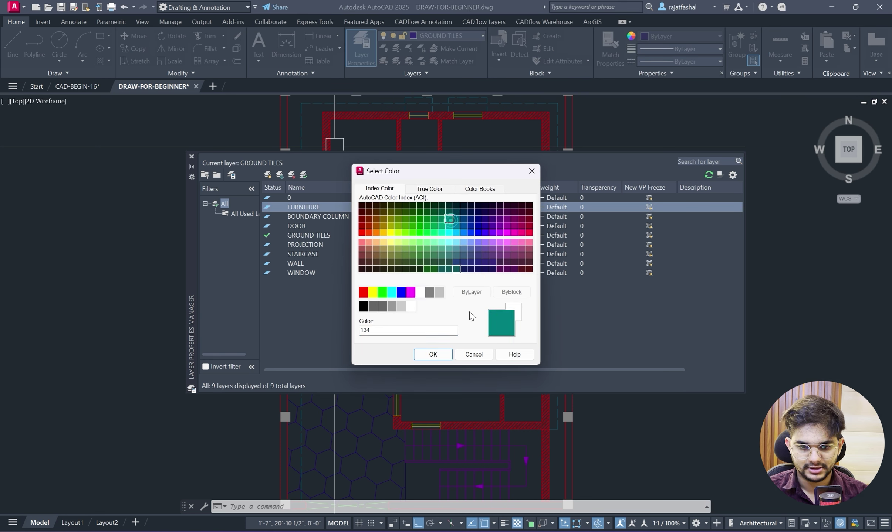
pyautogui.click(442, 353)
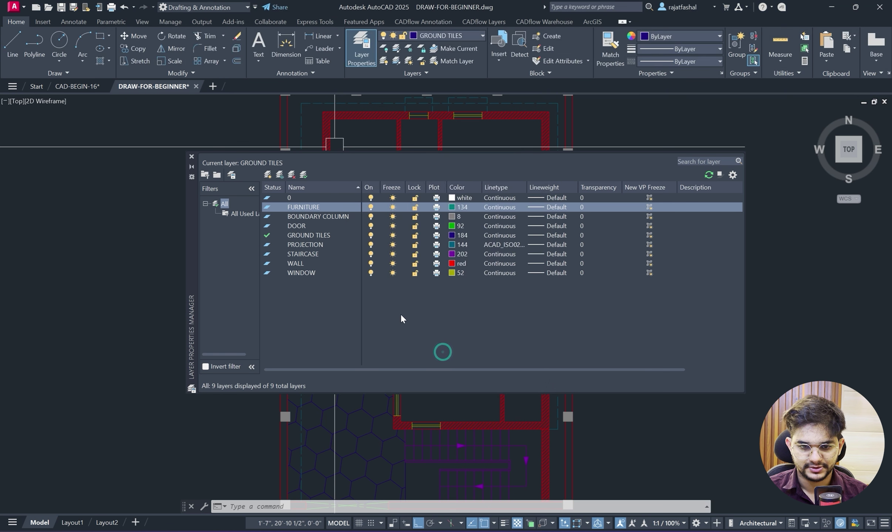
pyautogui.click(191, 156)
pyautogui.click(451, 35)
pyautogui.click(449, 85)
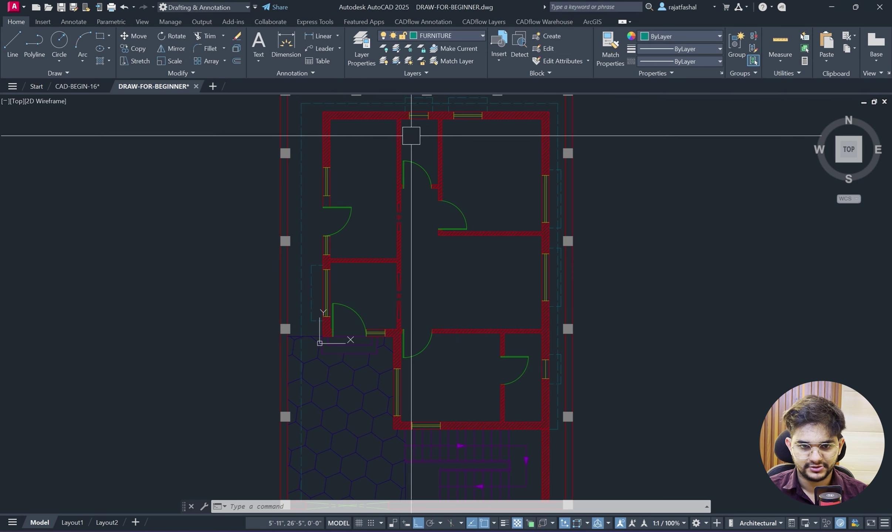
# Check the kitchen counters and sink in the reference plan PDF, and open DesignCenter in AutoCAD.
pyautogui.scroll(5, 404, 193)
pyautogui.scroll(-3, 469, 441)
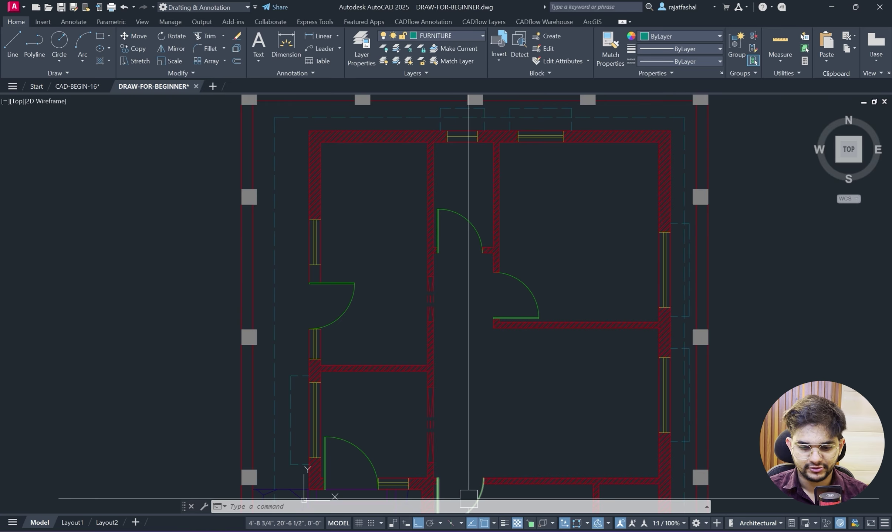
pyautogui.hotkey('alt', 'Tab')
pyautogui.scroll(5, 354, 314)
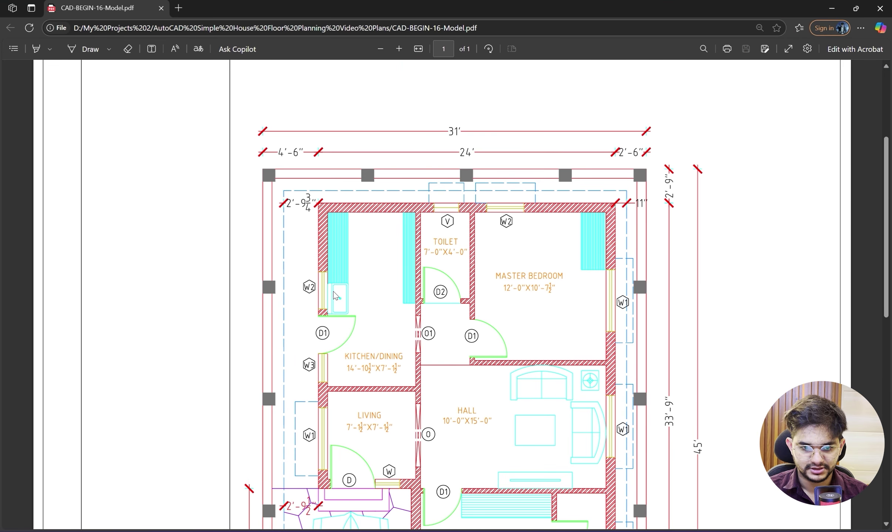
pyautogui.hotkey('alt', 'Tab')
pyautogui.scroll(-2, 344, 272)
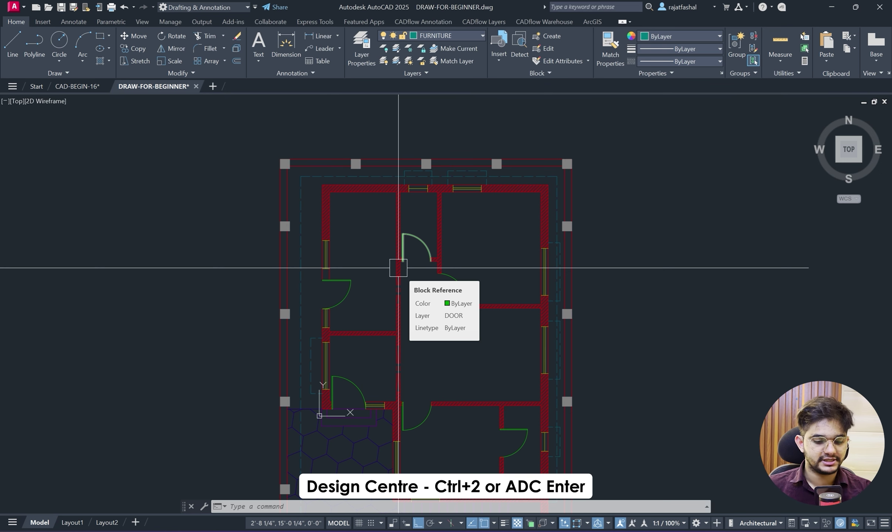
pyautogui.hotkey('ctrl', '2')
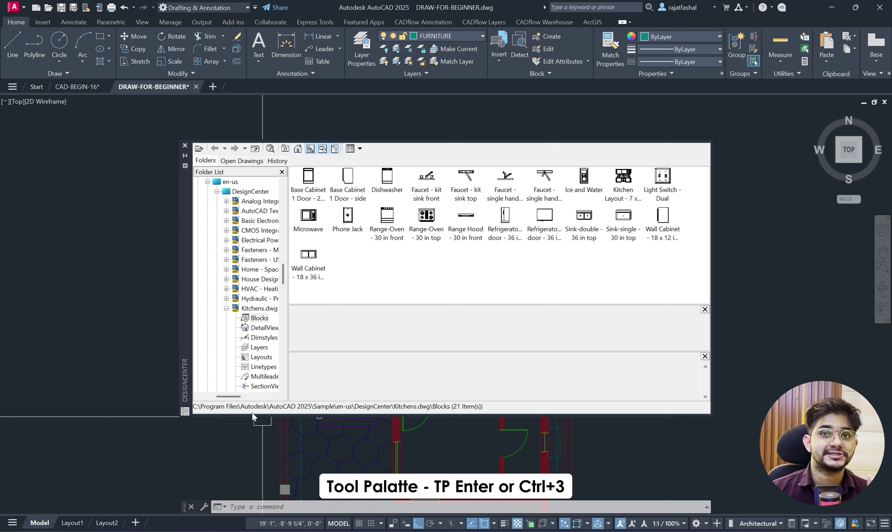
# Look through the Components, Architectural and Mechanical tool palettes, and close the palettes.
pyautogui.hotkey('ctrl', '3')
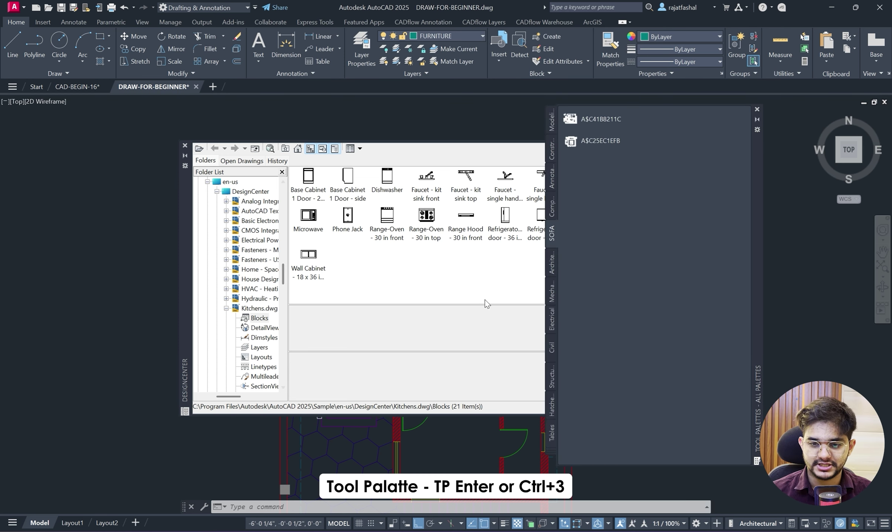
pyautogui.scroll(-1, 550, 216)
pyautogui.scroll(1, 550, 220)
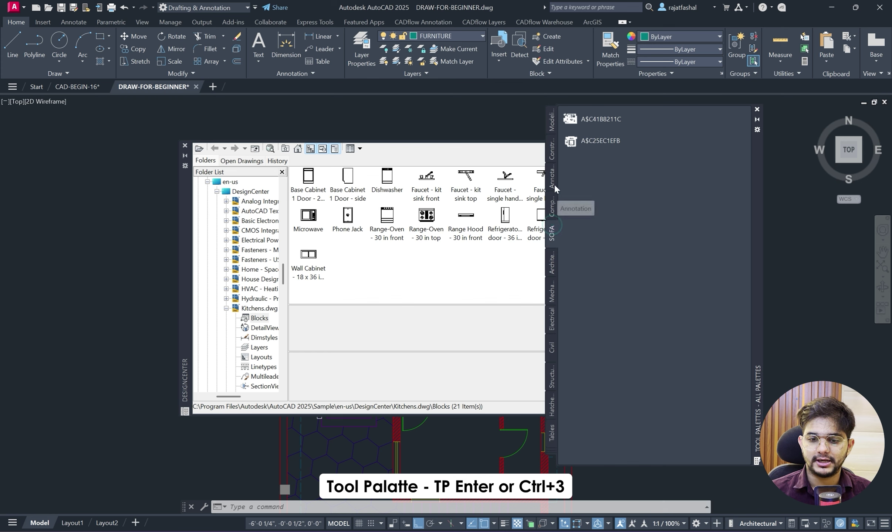
pyautogui.click(552, 201)
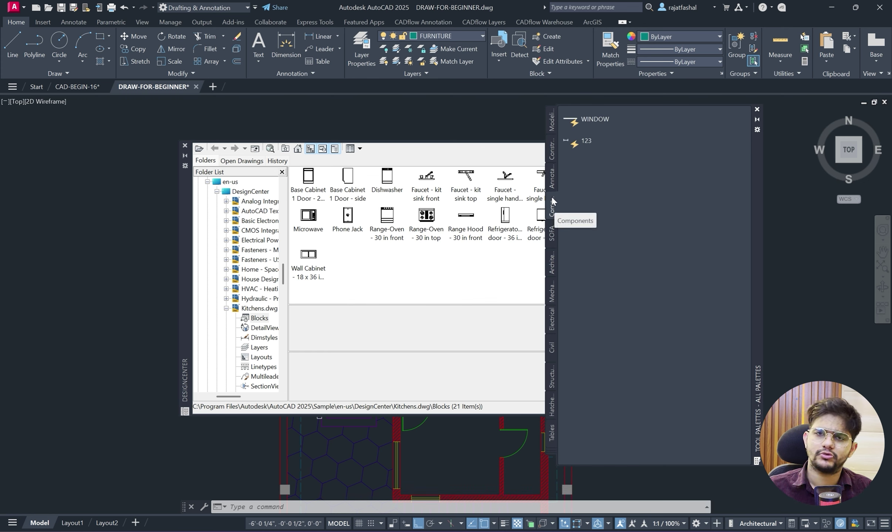
pyautogui.click(550, 264)
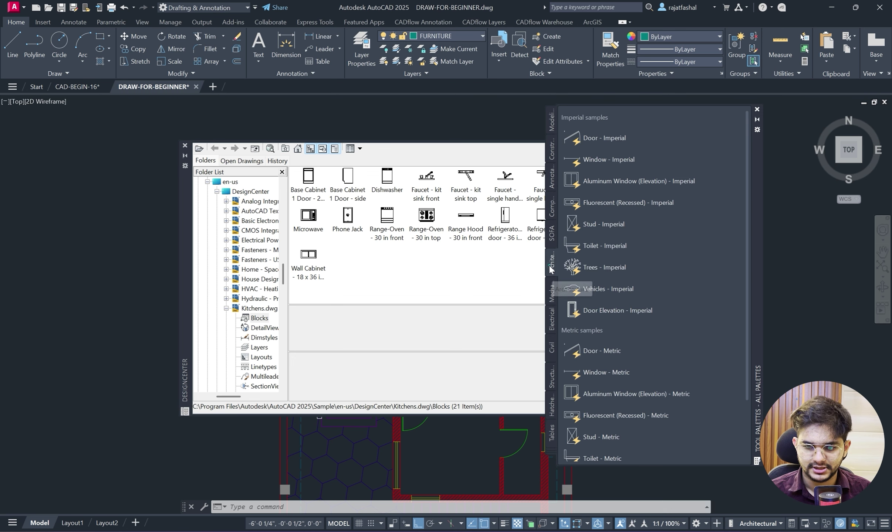
pyautogui.click(551, 292)
pyautogui.click(757, 109)
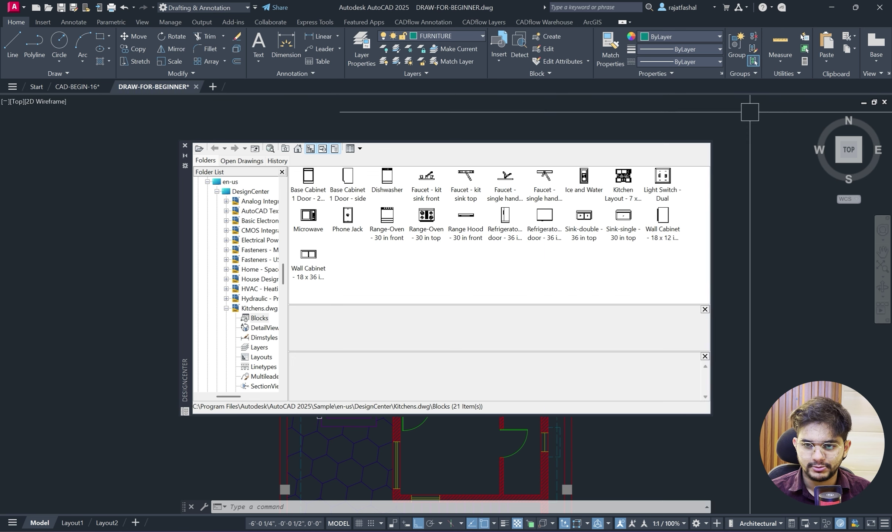
# Browse from AutoCAD 2025's Sample folder through en-us to the DesignCenter folder of sample drawings.
pyautogui.click(234, 193)
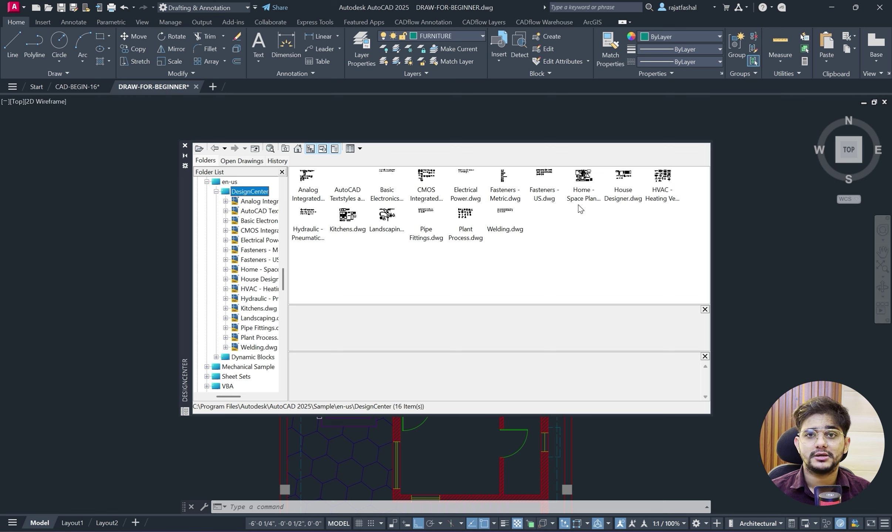
pyautogui.scroll(2, 256, 218)
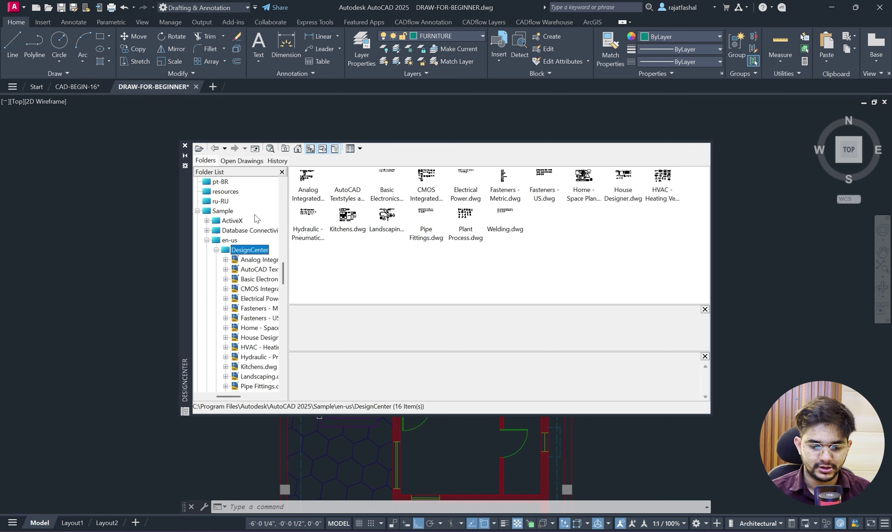
pyautogui.click(217, 211)
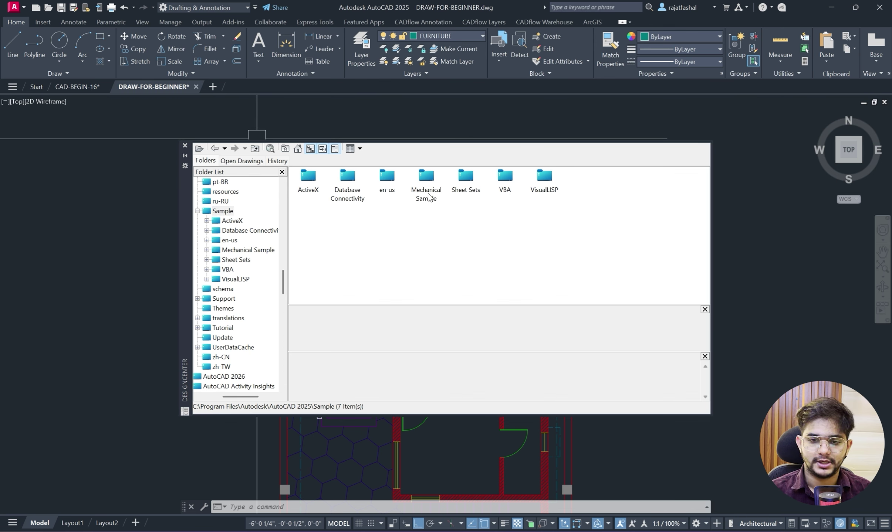
pyautogui.doubleClick(385, 181)
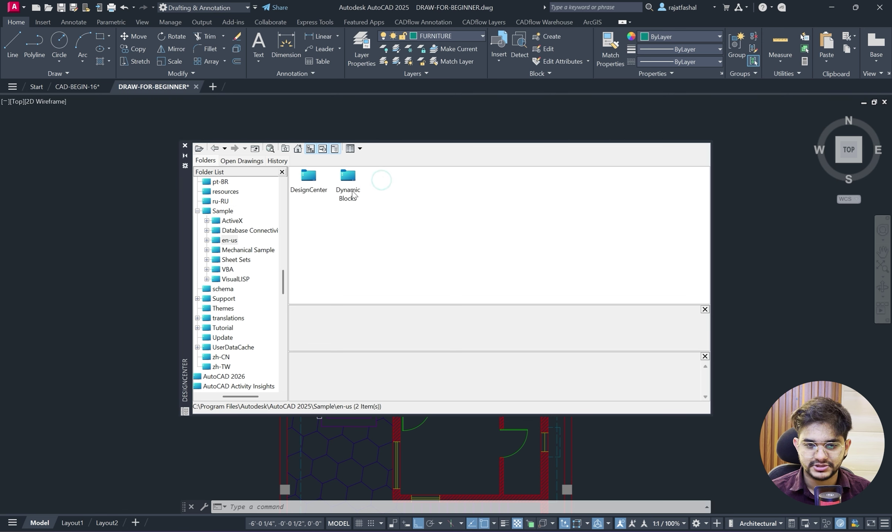
pyautogui.click(308, 184)
pyautogui.doubleClick(308, 184)
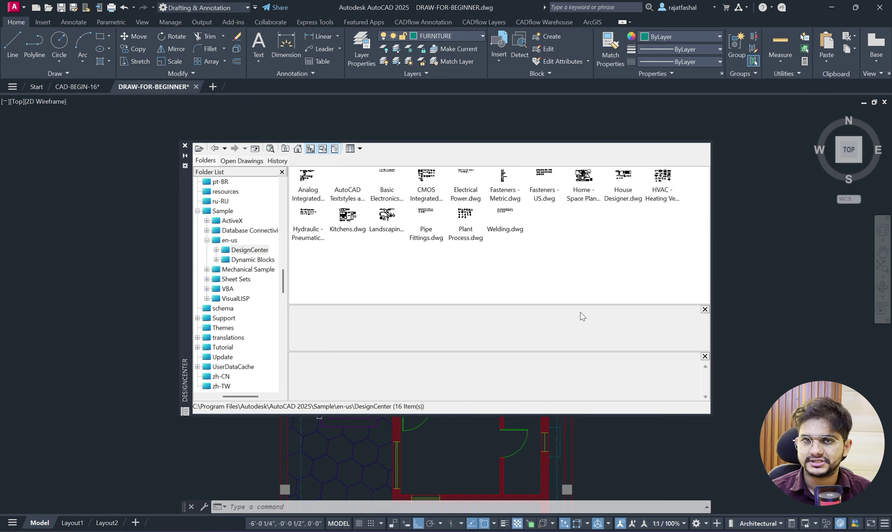
# Examine the furniture blocks in Home - Space Planner.dwg and return to the list of sample drawings.
pyautogui.doubleClick(583, 178)
pyautogui.click(308, 180)
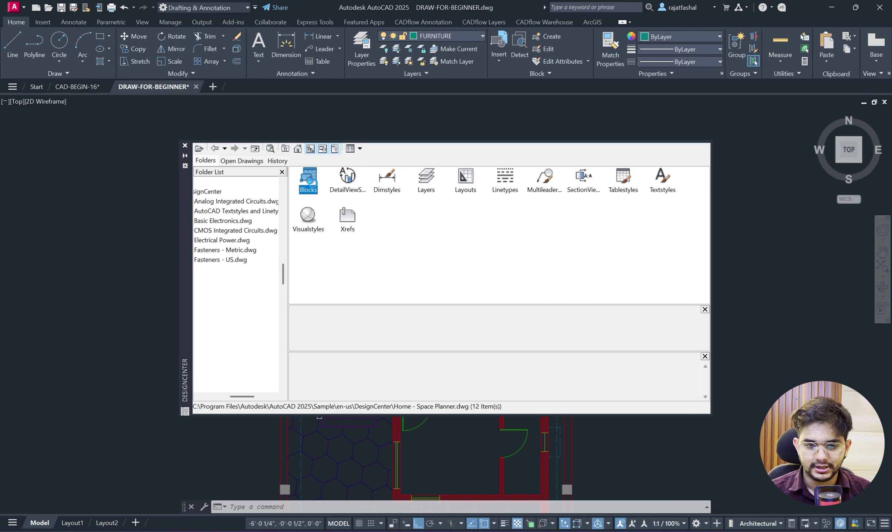
pyautogui.doubleClick(312, 181)
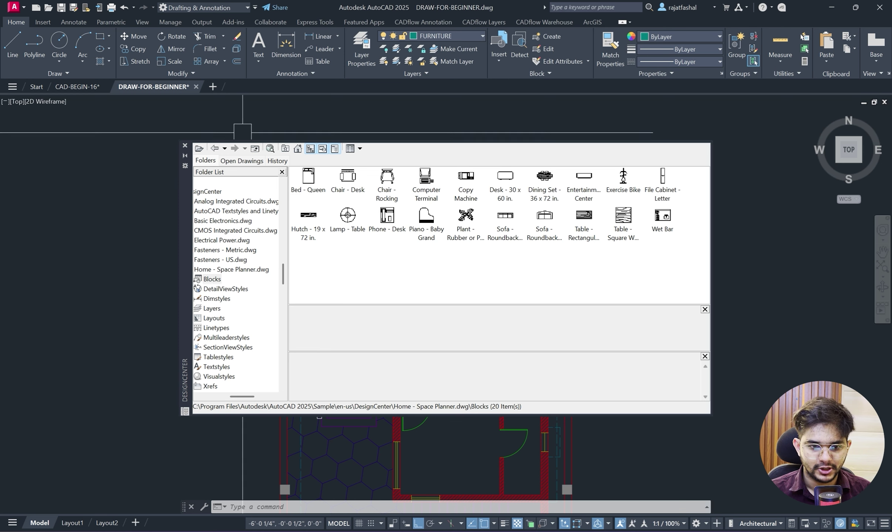
pyautogui.click(215, 149)
pyautogui.click(215, 149)
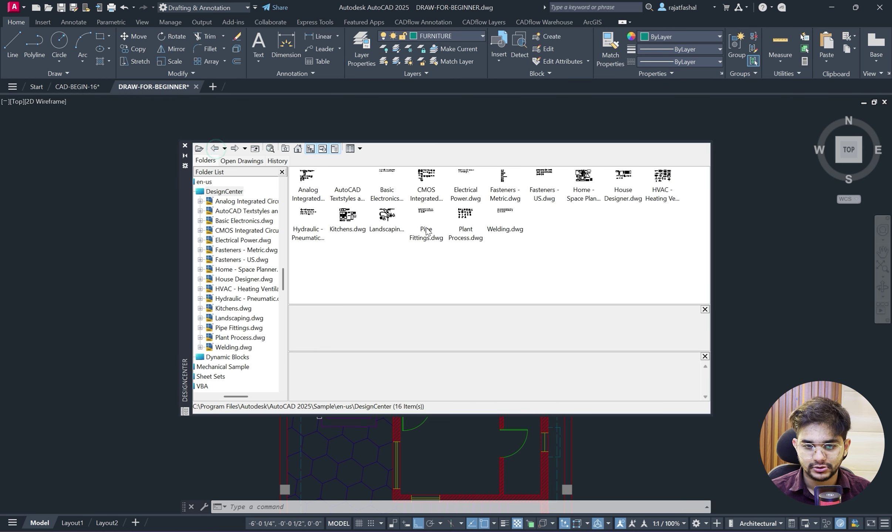
# Examine the blocks in Kitchens.dwg and return to the DesignCenter folder.
pyautogui.click(348, 218)
pyautogui.doubleClick(347, 216)
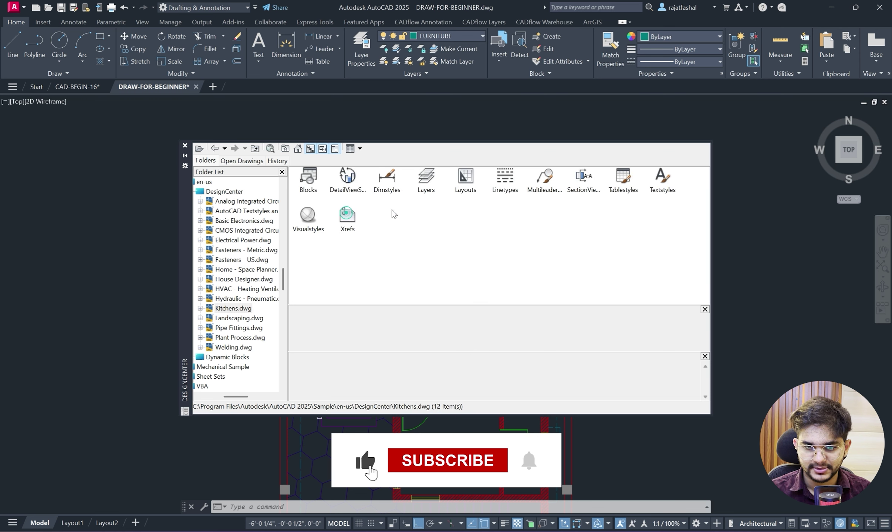
pyautogui.doubleClick(314, 181)
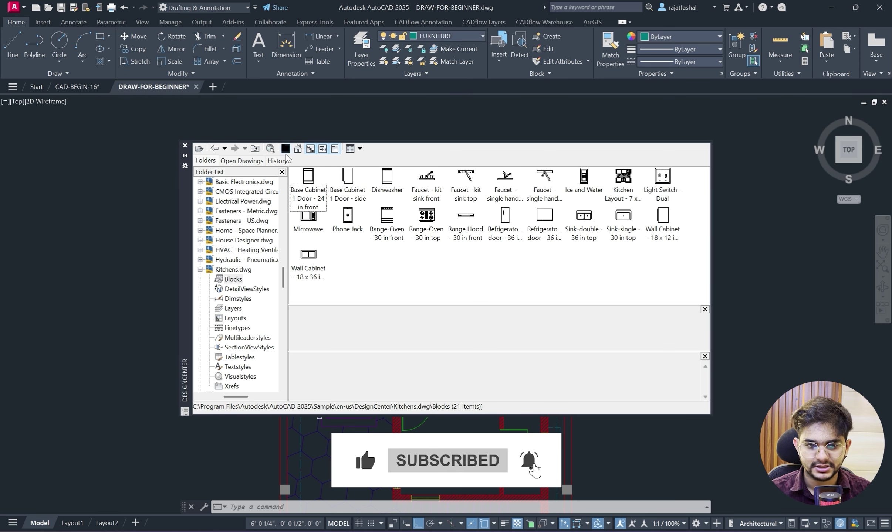
pyautogui.click(214, 149)
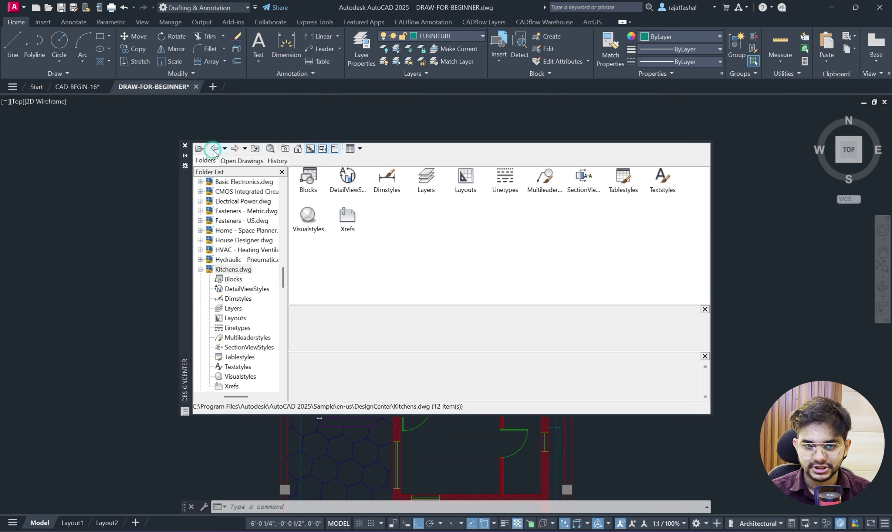
pyautogui.click(214, 149)
# Examine the door, window and bathroom blocks in House Designer.dwg and return to the sample drawings.
pyautogui.doubleClick(627, 185)
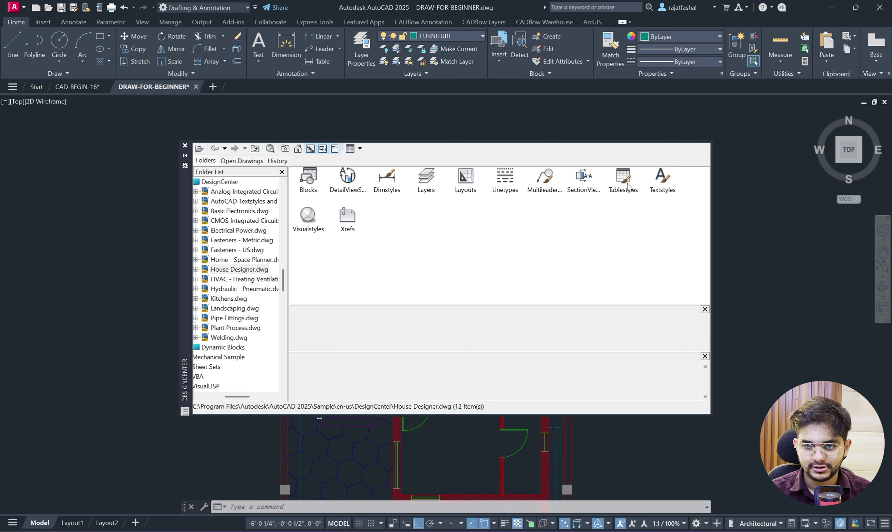
pyautogui.doubleClick(309, 179)
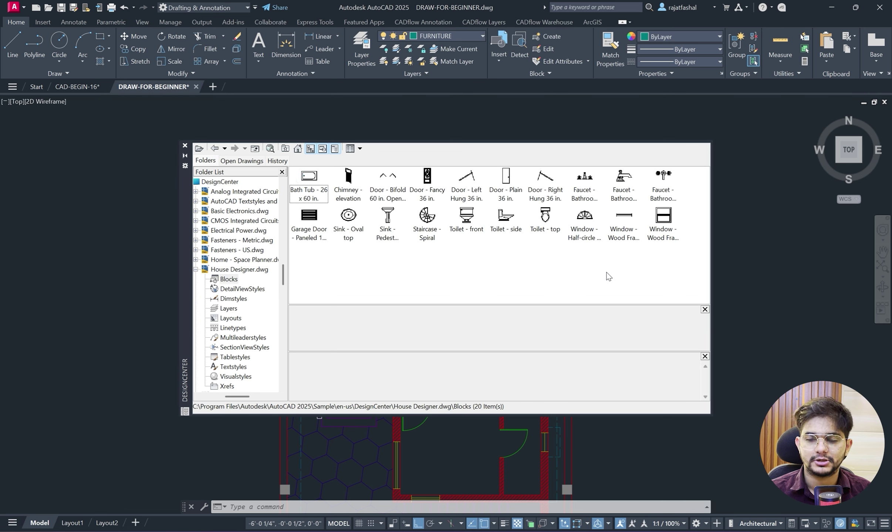
pyautogui.click(214, 149)
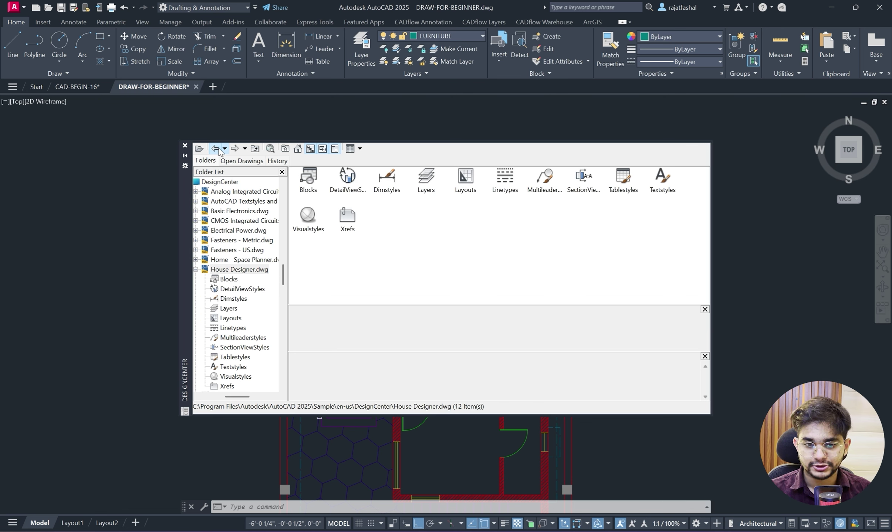
pyautogui.click(214, 148)
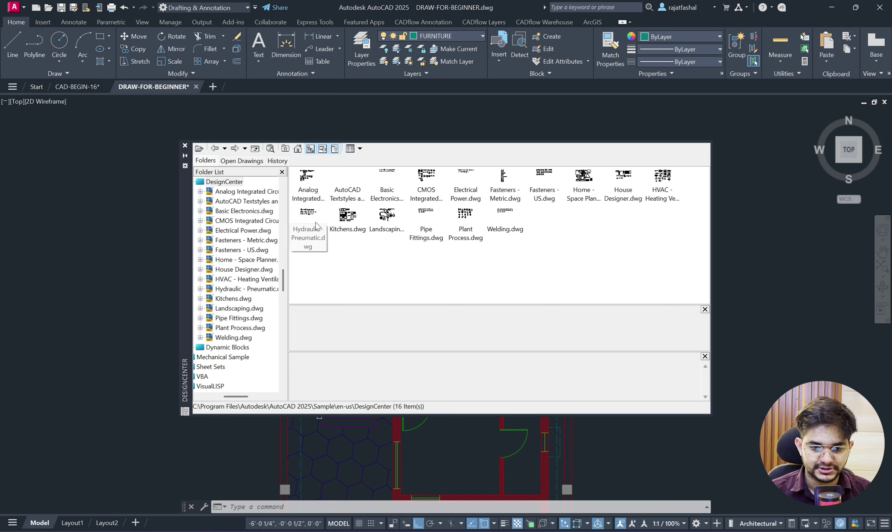
# Select the "Sink-single - 30 in top" block in Kitchens.dwg for the kitchen sink.
pyautogui.doubleClick(344, 216)
pyautogui.doubleClick(309, 179)
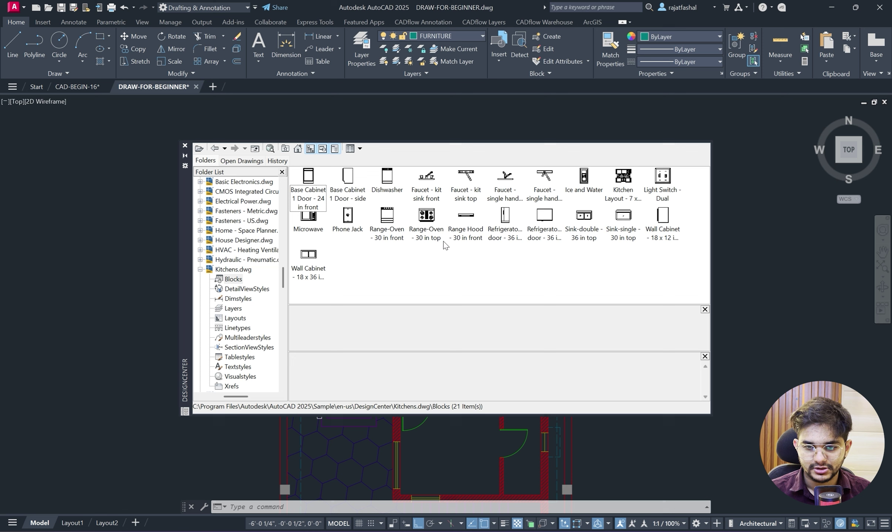
pyautogui.click(623, 218)
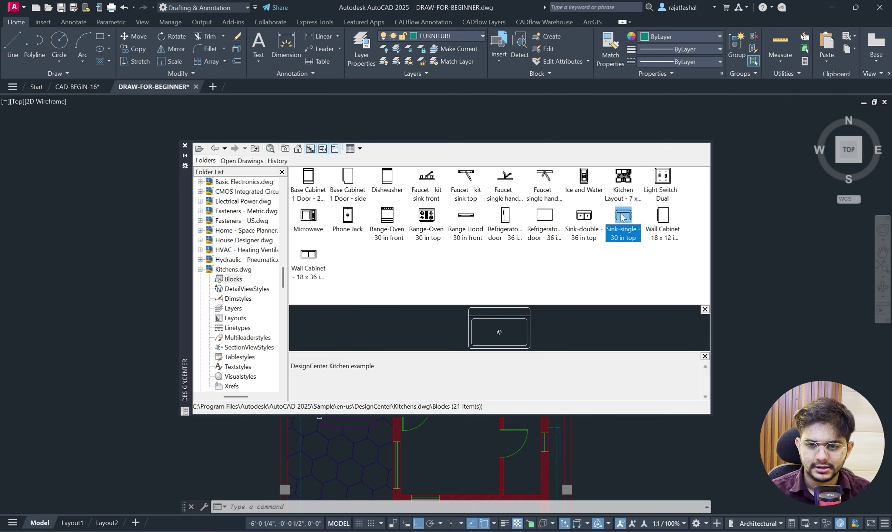
# Insert the Sink-single - 30 in top block from Kitchens.dwg at scale 1 beside the kitchen's outer-wall window and door.
pyautogui.doubleClick(622, 219)
pyautogui.click(498, 336)
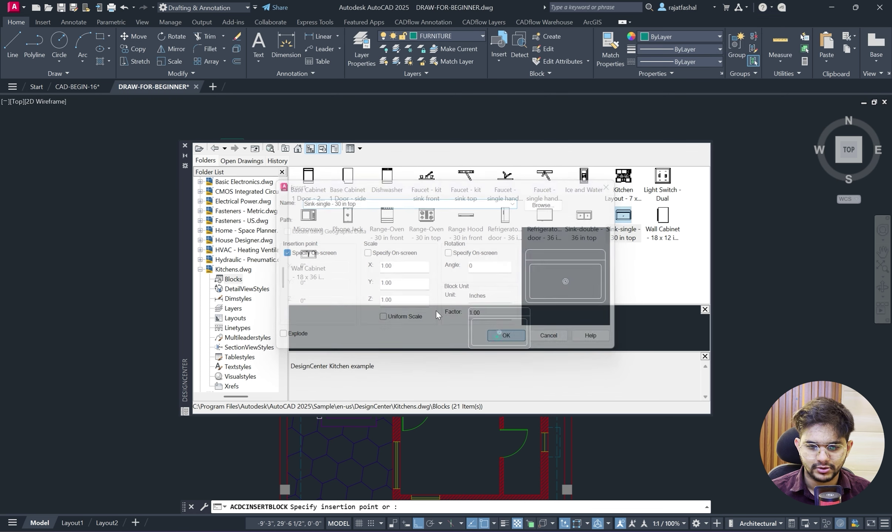
pyautogui.click(185, 146)
pyautogui.scroll(5, 349, 273)
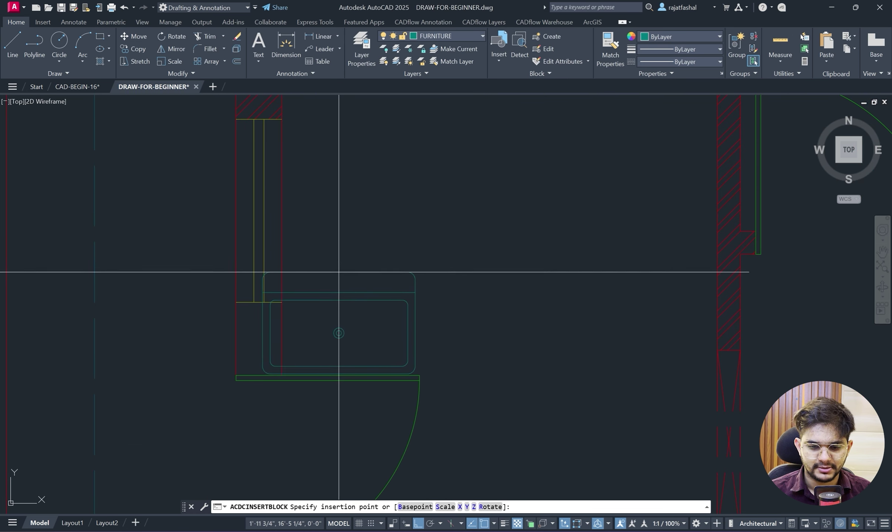
pyautogui.click(309, 288)
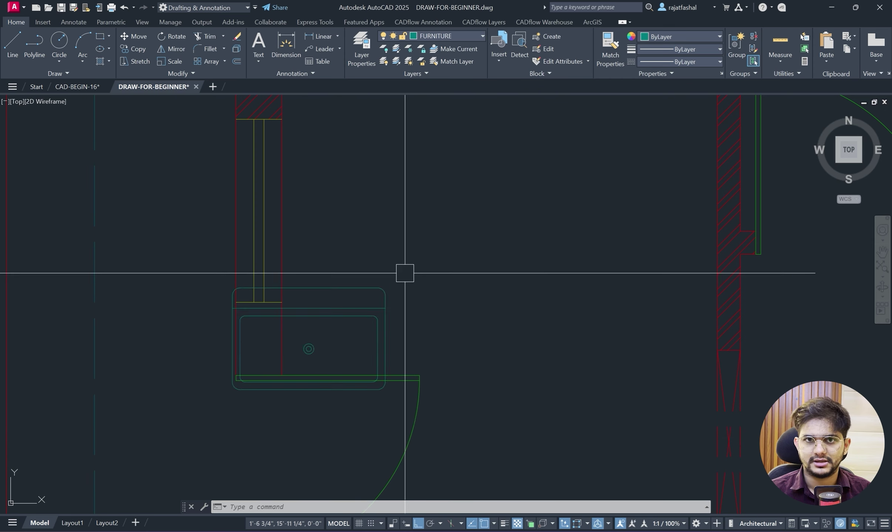
# Rotate the sink block 90 degrees about its insertion point so its back faces the outer wall.
pyautogui.scroll(-2, 398, 321)
pyautogui.click(398, 320)
pyautogui.click(350, 256)
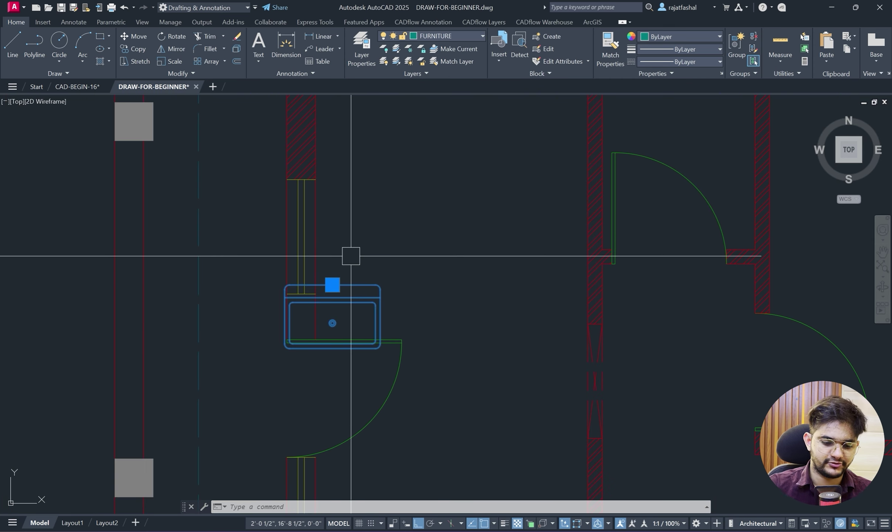
pyautogui.write('ro')
pyautogui.press('Return')
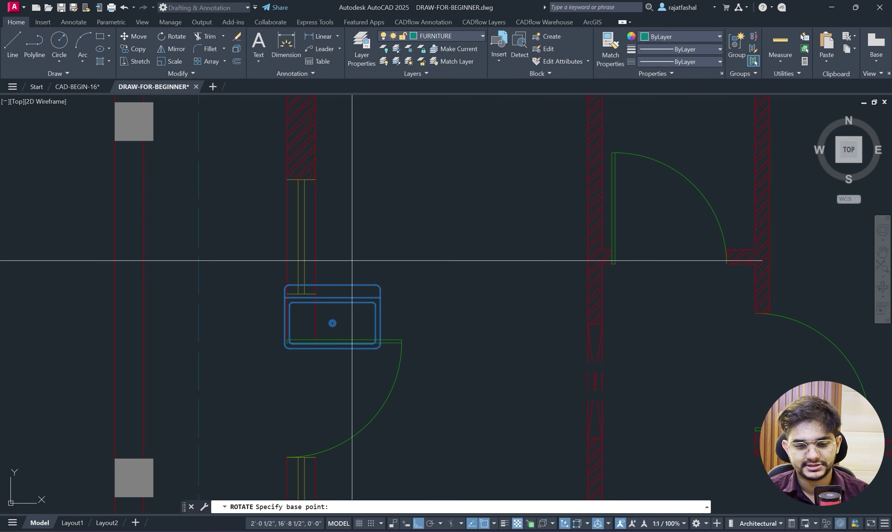
pyautogui.click(333, 285)
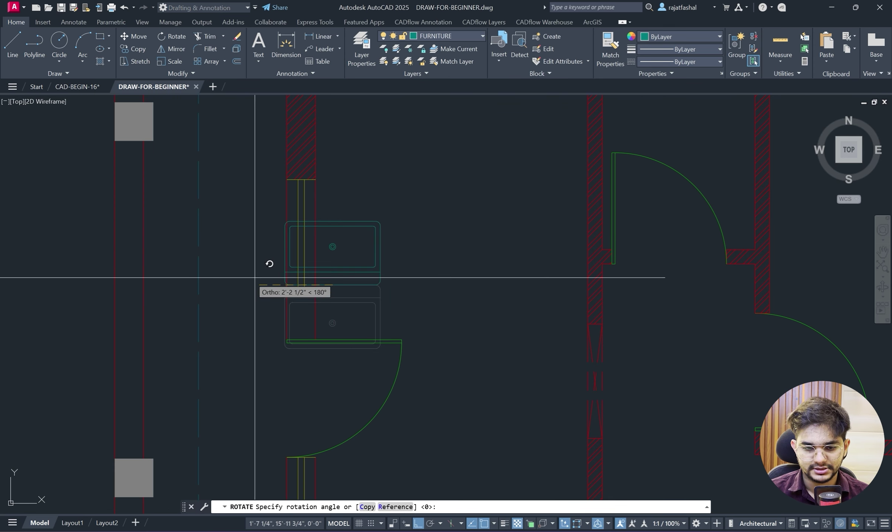
pyautogui.click(366, 195)
# Move the rotated sink by its insertion point onto the outer wall's inner face, just above the kitchen door.
pyautogui.scroll(6, 328, 259)
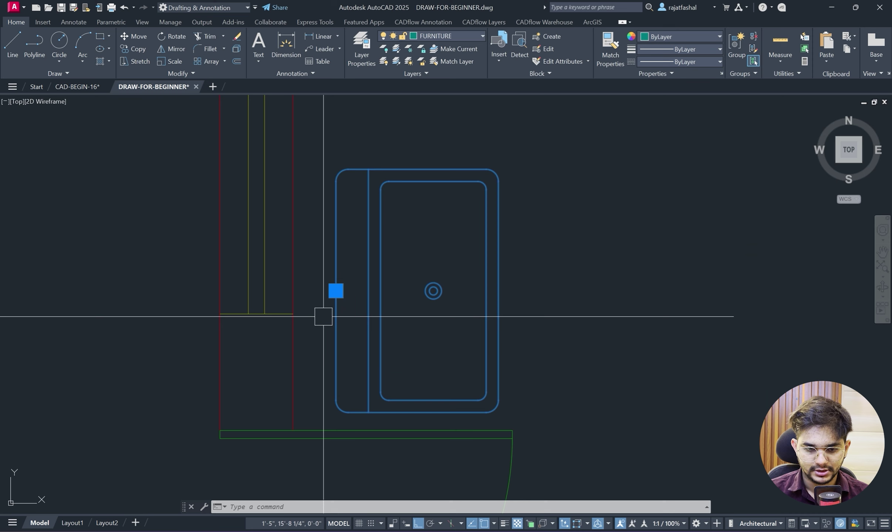
pyautogui.click(343, 275)
pyautogui.click(274, 275)
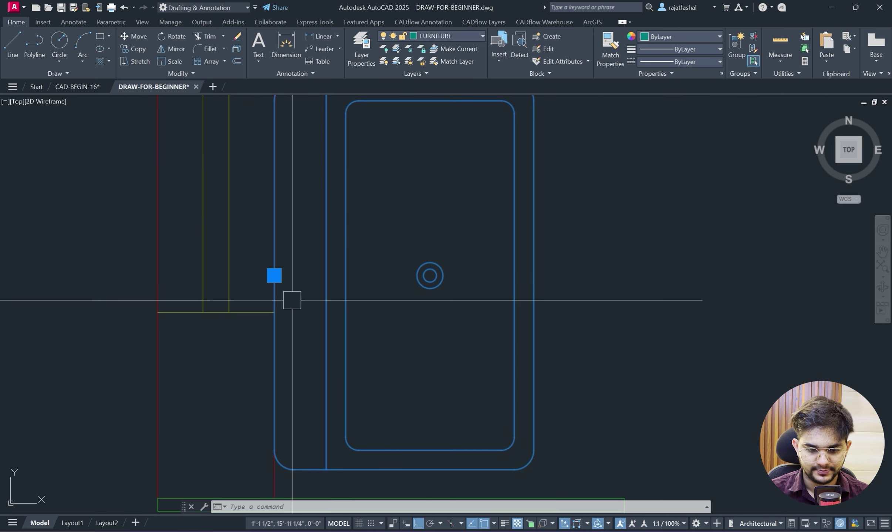
pyautogui.click(274, 275)
pyautogui.scroll(-3, 291, 277)
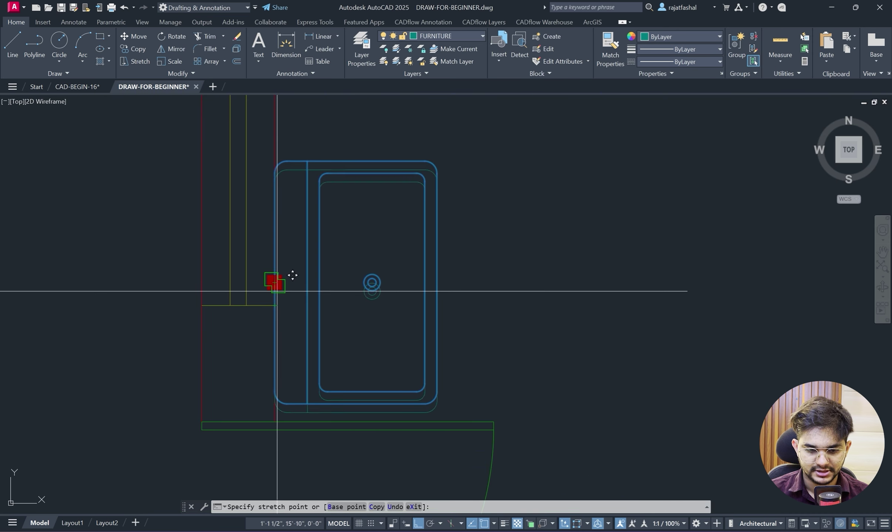
pyautogui.press('Escape')
pyautogui.scroll(3, 290, 281)
pyautogui.click(284, 261)
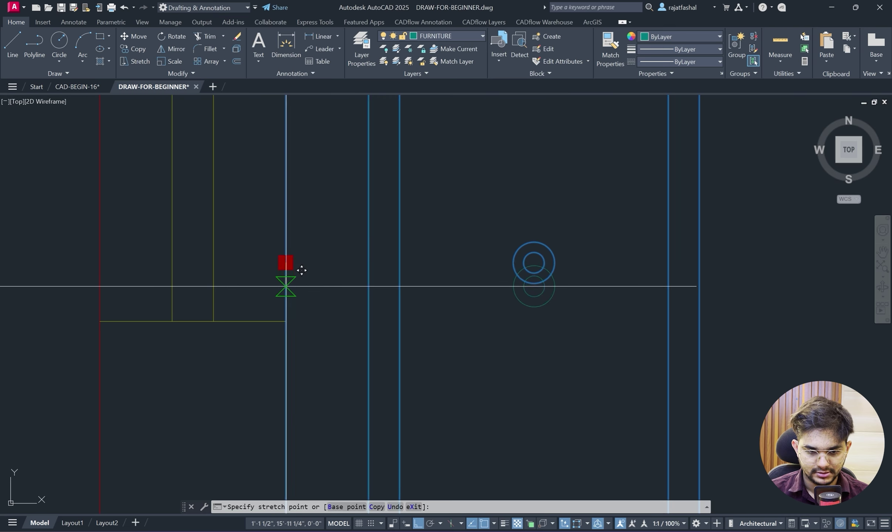
pyautogui.click(285, 287)
pyautogui.scroll(-2, 308, 243)
pyautogui.scroll(-5, 310, 281)
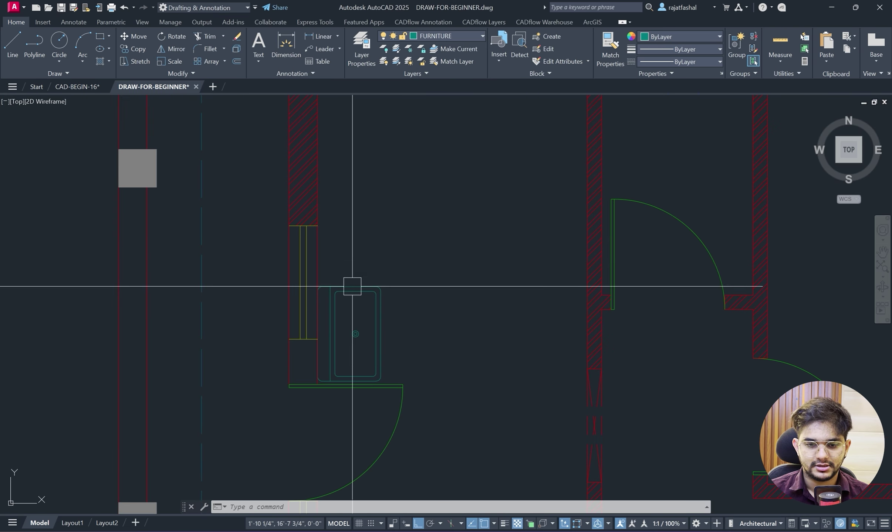
# Draw a vertical counter-edge line from the sink's upper front corner to the inner face of the kitchen's upper wall.
pyautogui.scroll(5, 352, 284)
pyautogui.rightClick(392, 134)
pyautogui.click(445, 149)
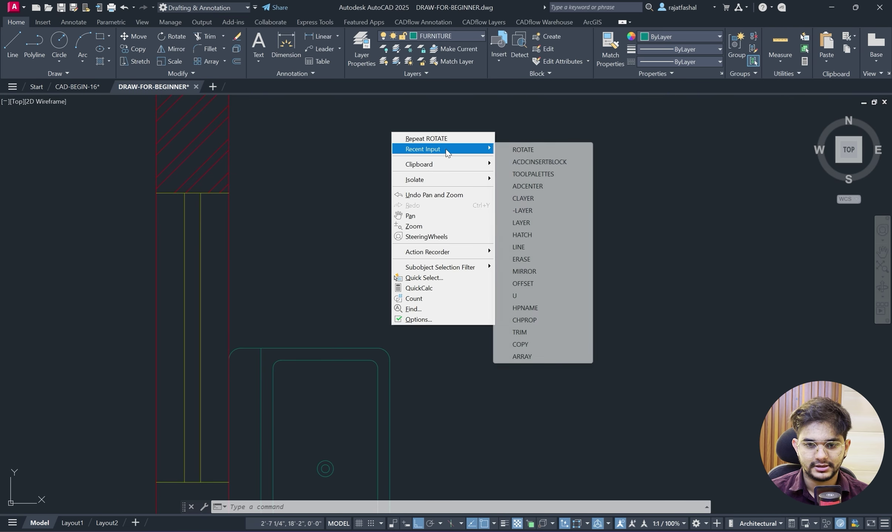
pyautogui.click(526, 247)
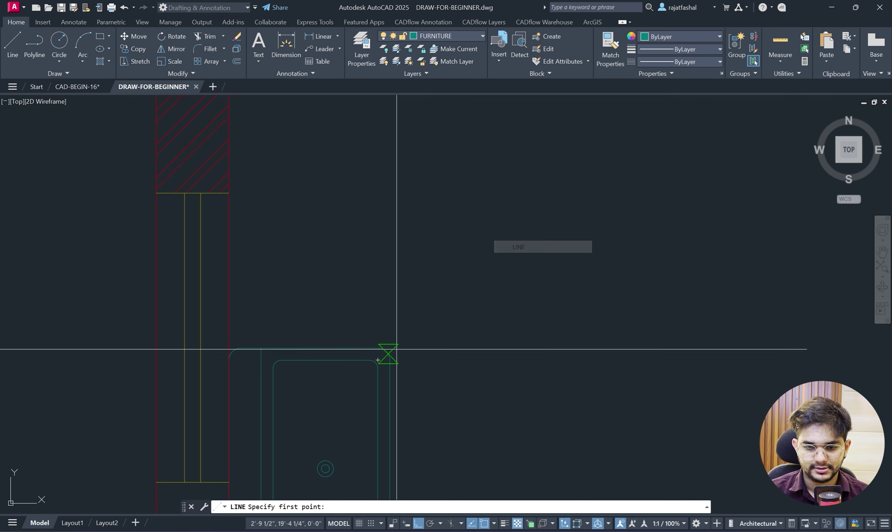
pyautogui.click(387, 352)
pyautogui.scroll(-5, 392, 222)
pyautogui.scroll(5, 390, 163)
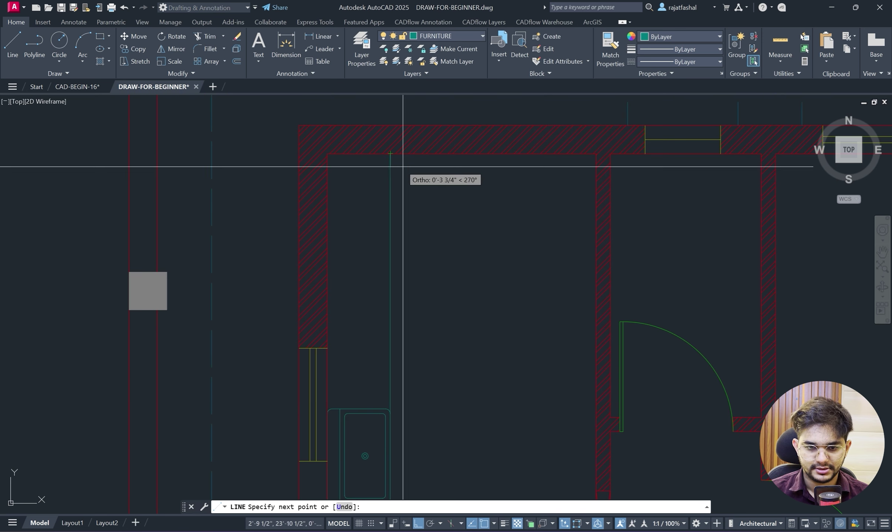
pyautogui.click(390, 161)
pyautogui.press('Escape')
# Start a hatch in the counter area between the sink and the upper wall, with the hatch angle at 45.
pyautogui.scroll(-3, 395, 192)
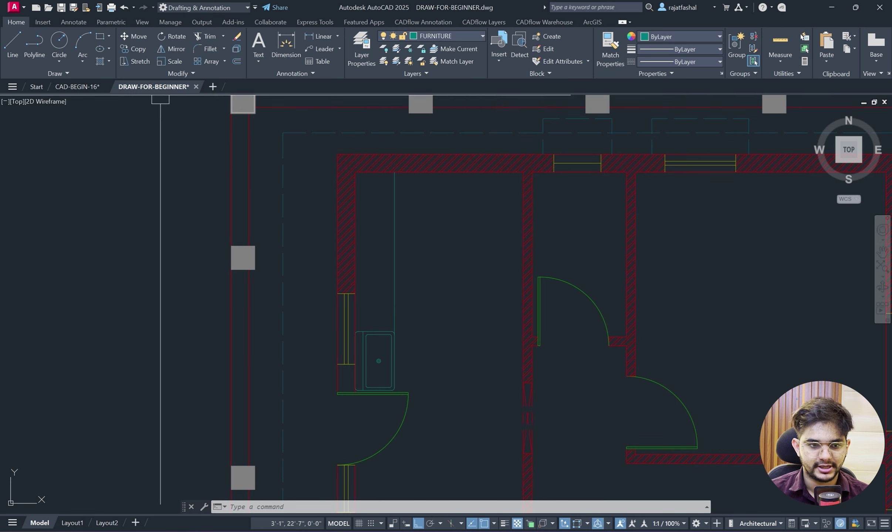
pyautogui.click(110, 61)
pyautogui.click(117, 79)
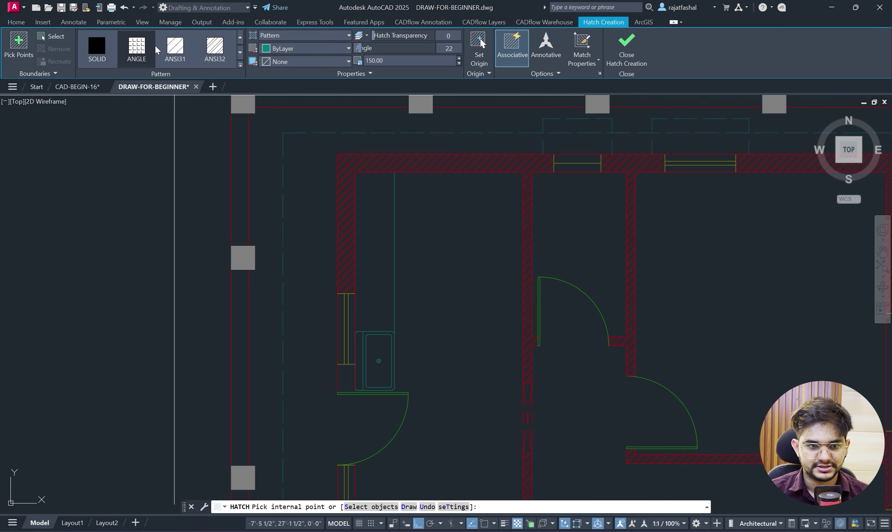
pyautogui.click(375, 249)
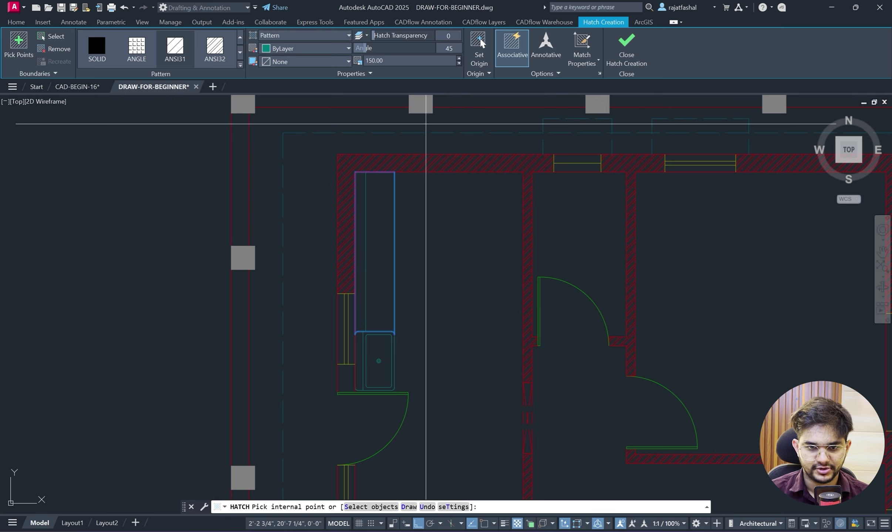
# Reduce the counter hatch scale to 11, compare it with the CAD-BEGIN-16-Model.pdf plan and apply the hatch.
pyautogui.click(459, 63)
pyautogui.click(459, 63)
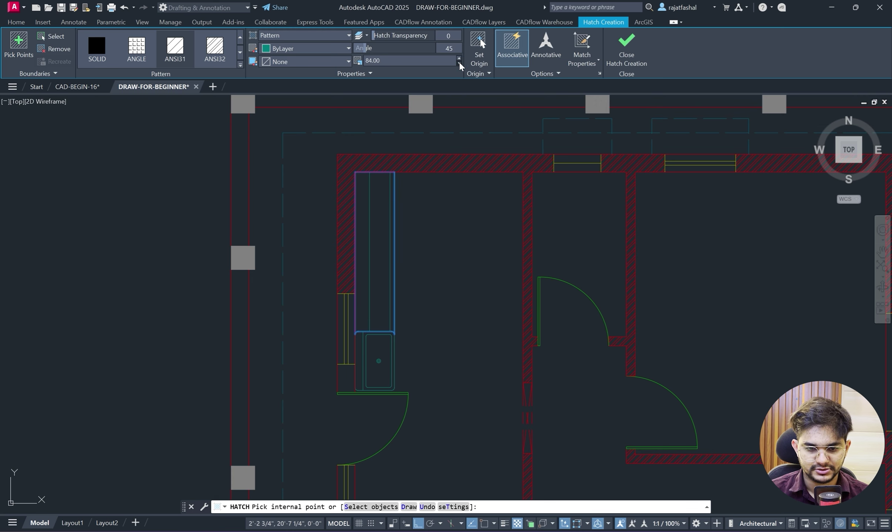
pyautogui.click(459, 63)
pyautogui.click(460, 64)
pyautogui.click(459, 64)
pyautogui.click(459, 63)
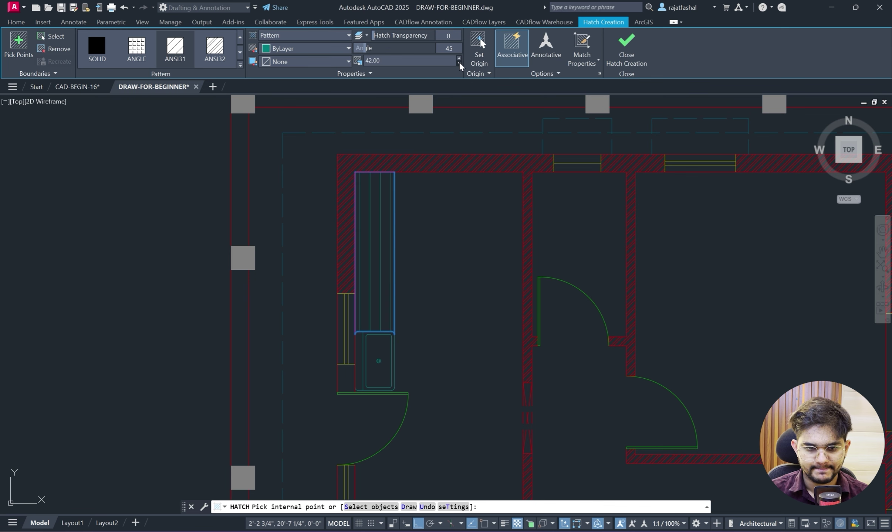
pyautogui.click(459, 64)
pyautogui.click(459, 64)
pyautogui.click(460, 63)
pyautogui.click(459, 64)
pyautogui.click(459, 64)
pyautogui.click(460, 64)
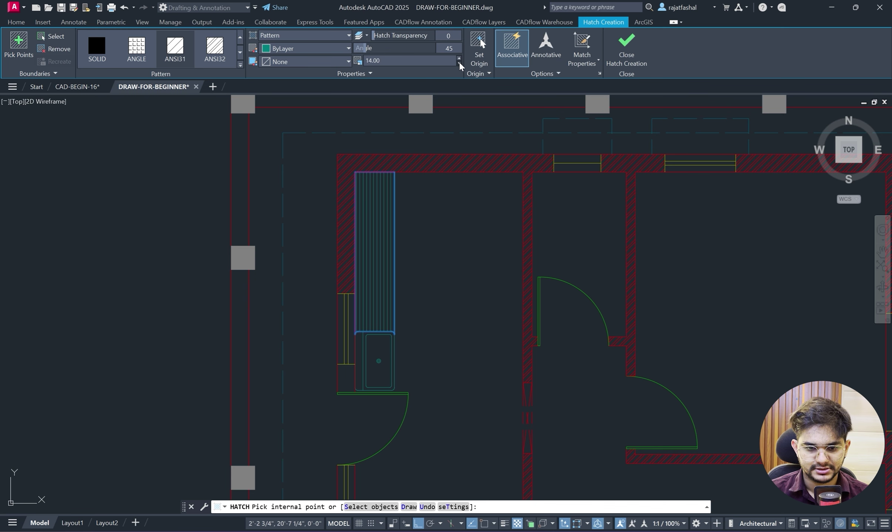
pyautogui.click(460, 64)
pyautogui.click(459, 64)
pyautogui.click(463, 531)
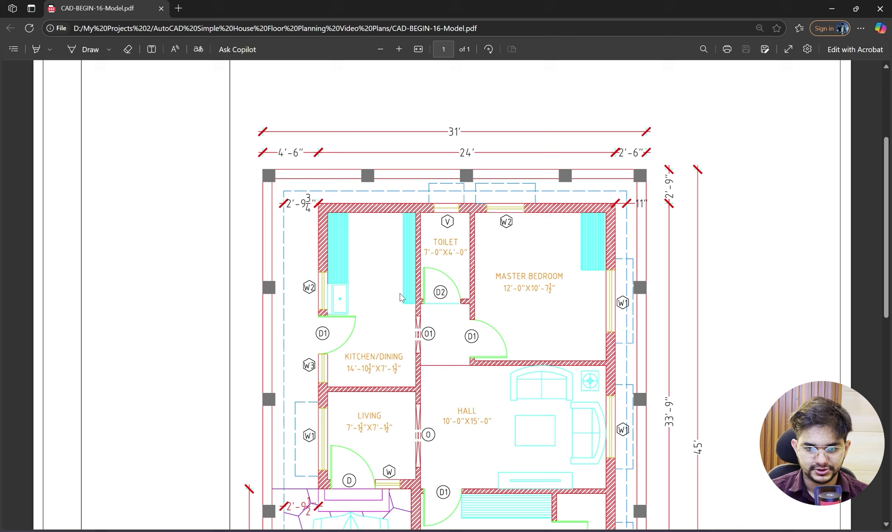
pyautogui.click(831, 8)
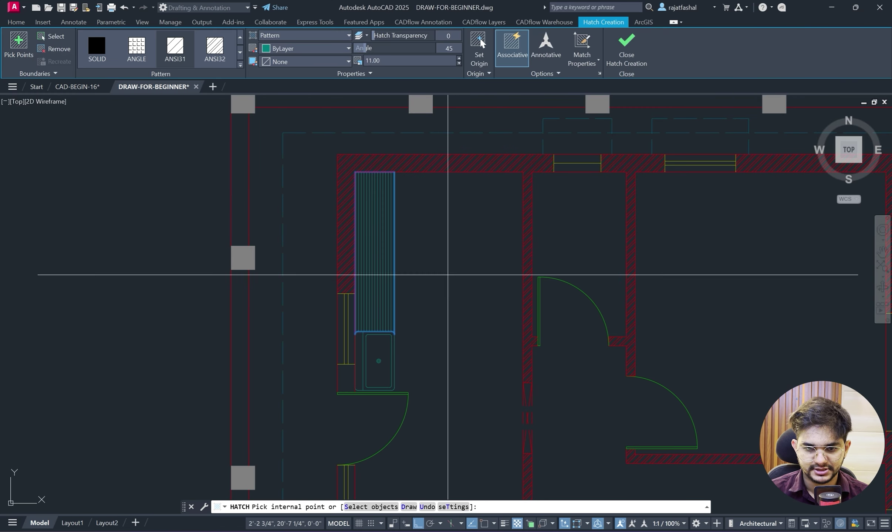
pyautogui.press('Return')
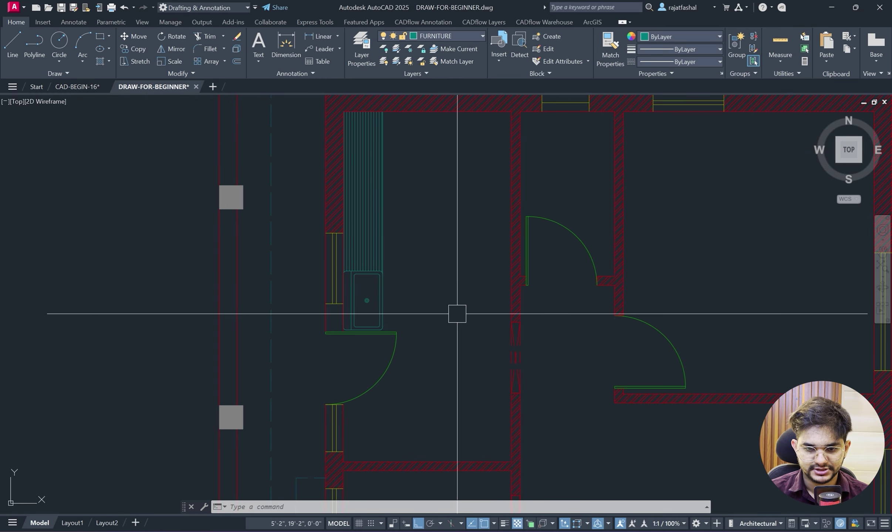
# Following the PDF plan, draw a 1'6" line into the kitchen from its inner wall, level with the toilet door wall's lower edge.
pyautogui.click(468, 531)
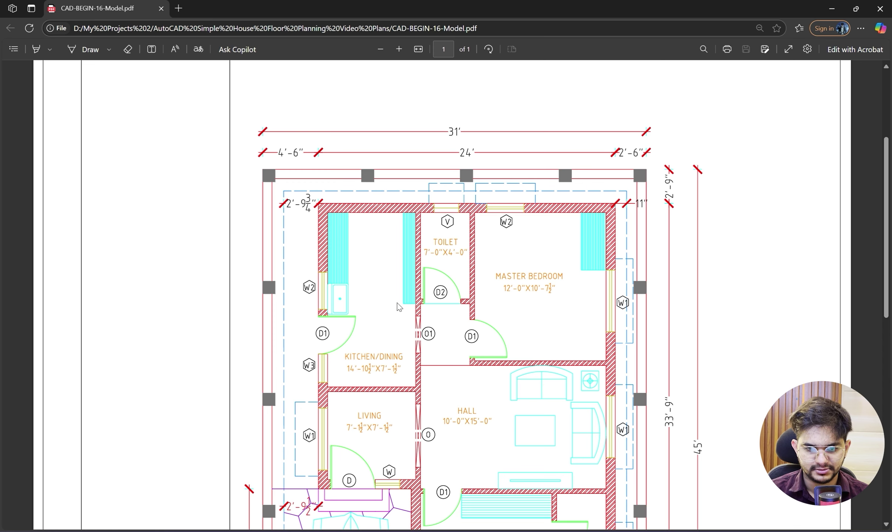
pyautogui.click(831, 8)
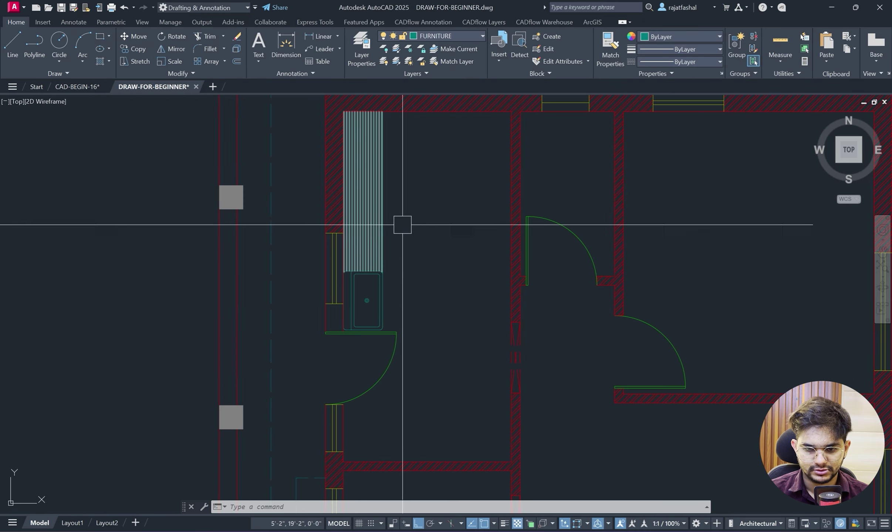
pyautogui.rightClick(417, 225)
pyautogui.moveTo(466, 241)
pyautogui.click(559, 271)
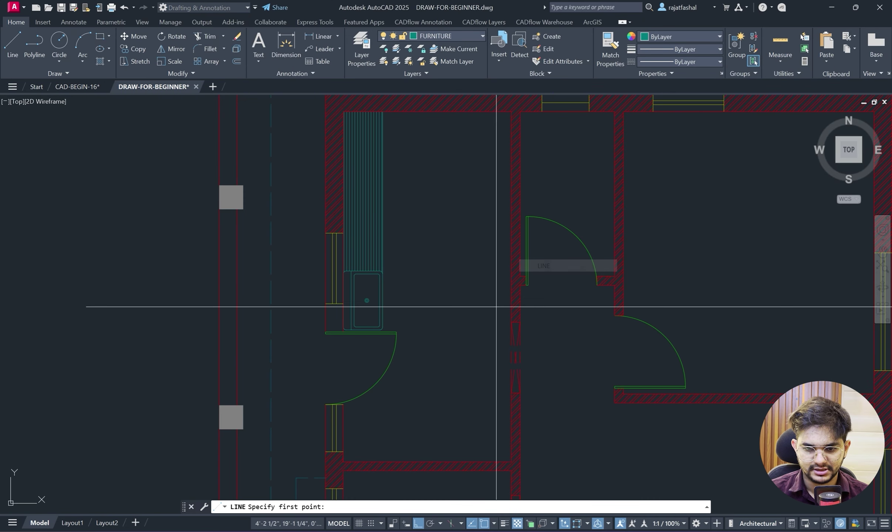
pyautogui.scroll(5, 534, 278)
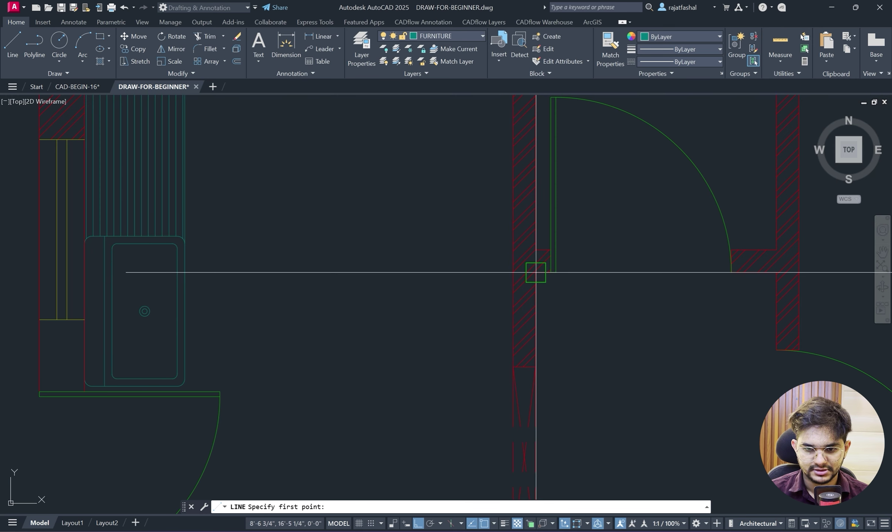
pyautogui.scroll(2, 536, 272)
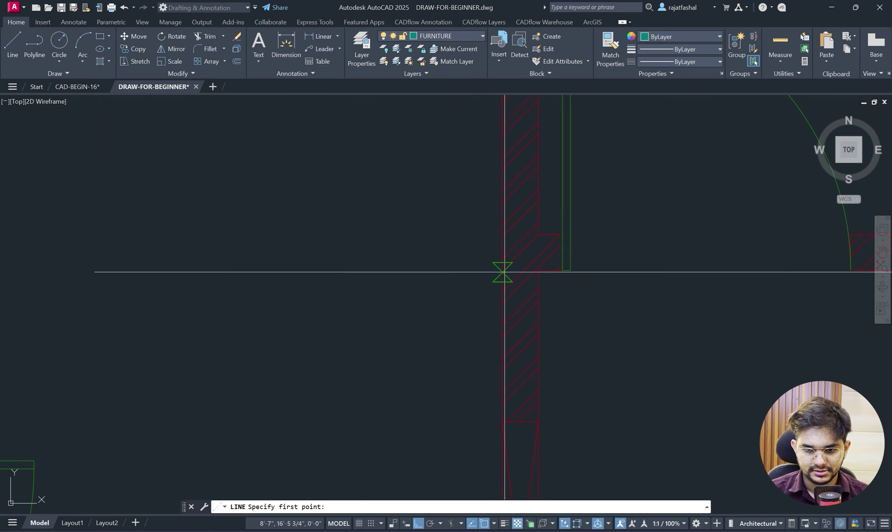
pyautogui.click(502, 271)
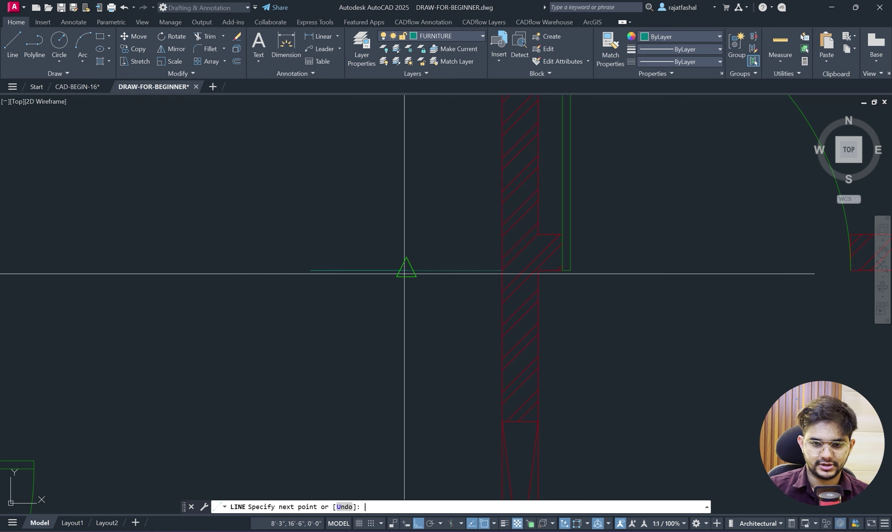
pyautogui.scroll(-3, 316, 165)
pyautogui.moveTo(316, 166); pyautogui.dragTo(318, 285, button='middle')
pyautogui.hotkey('ctrl', 'z')
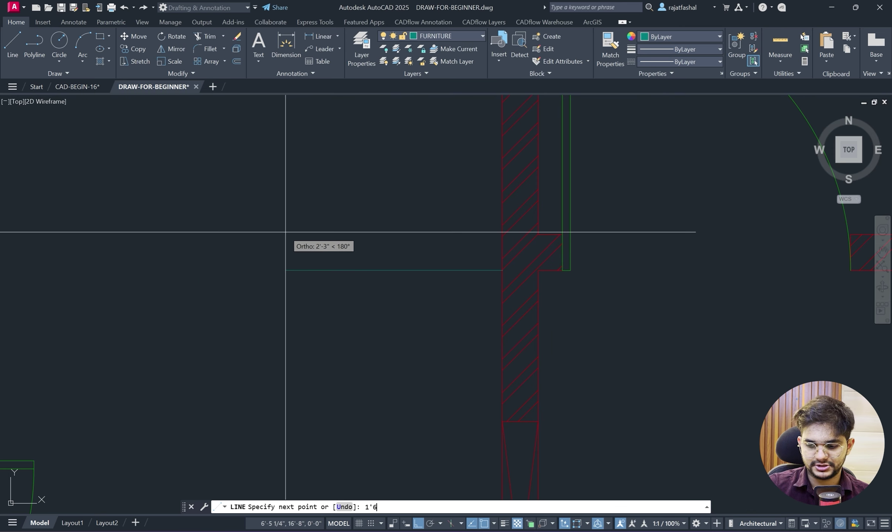
# Continue the line vertically from the end of the 1'6" segment to the upper wall, closing off the second counter.
pyautogui.scroll(-3, 433, 173)
pyautogui.moveTo(433, 174); pyautogui.dragTo(414, 308, button='middle')
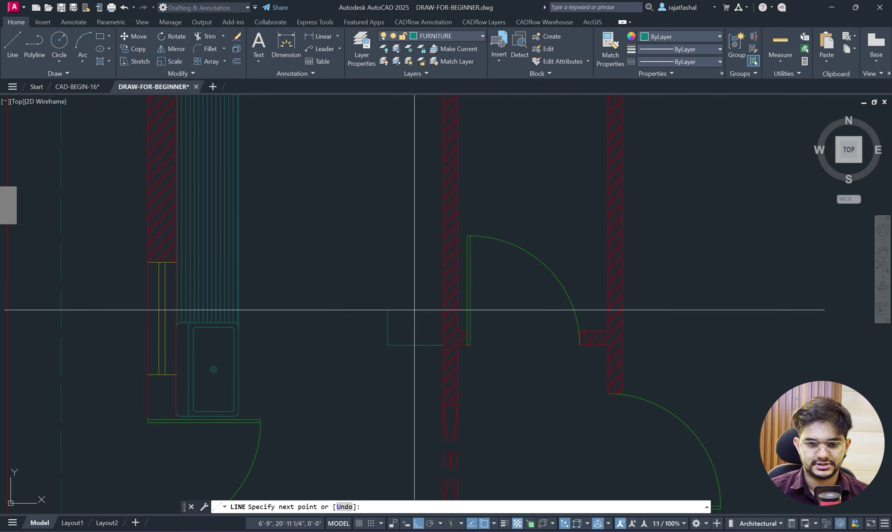
pyautogui.moveTo(399, 175); pyautogui.dragTo(402, 301, button='middle')
pyautogui.click(392, 193)
pyautogui.press('Escape')
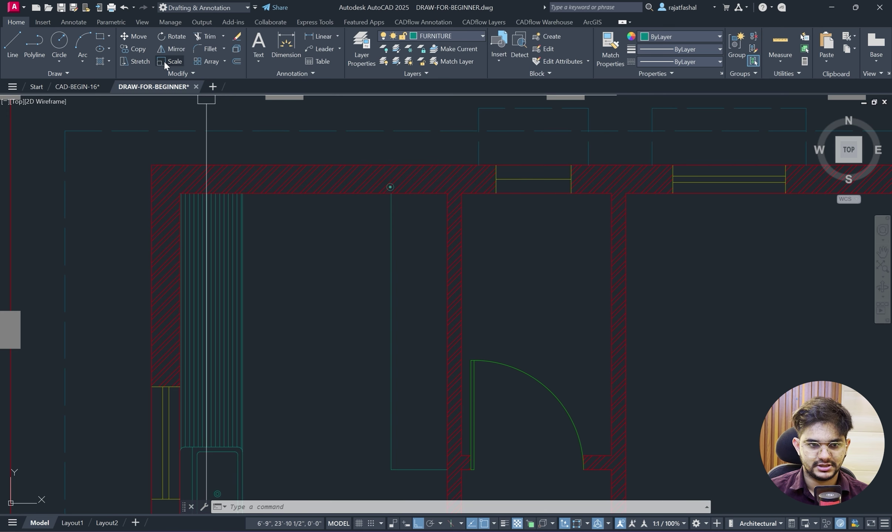
# Hatch the second kitchen counter area with the same line pattern at angle 45 and scale 11.
pyautogui.click(101, 60)
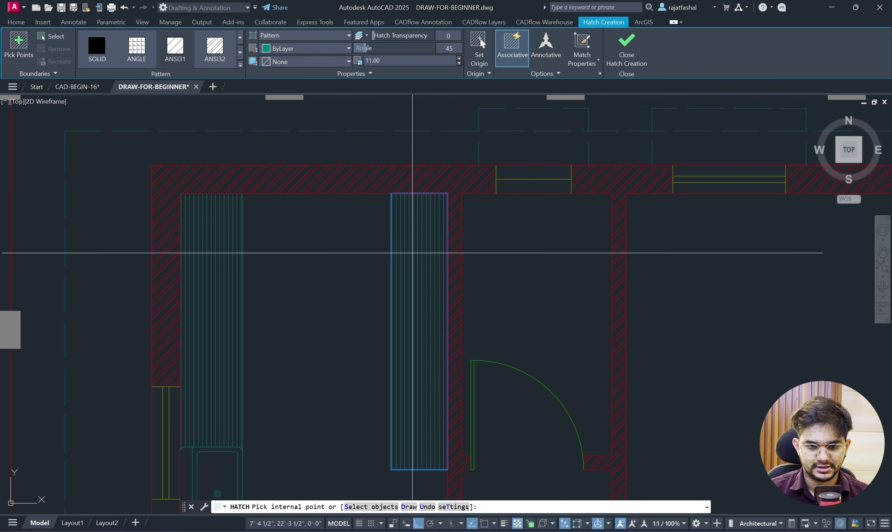
pyautogui.click(411, 249)
pyautogui.press('Return')
# Examine the furniture and fixture layout of the toilets, master bedroom, hall and bedroom in CAD-BEGIN-16-Model.pdf.
pyautogui.scroll(-3, 414, 251)
pyautogui.scroll(5, 454, 282)
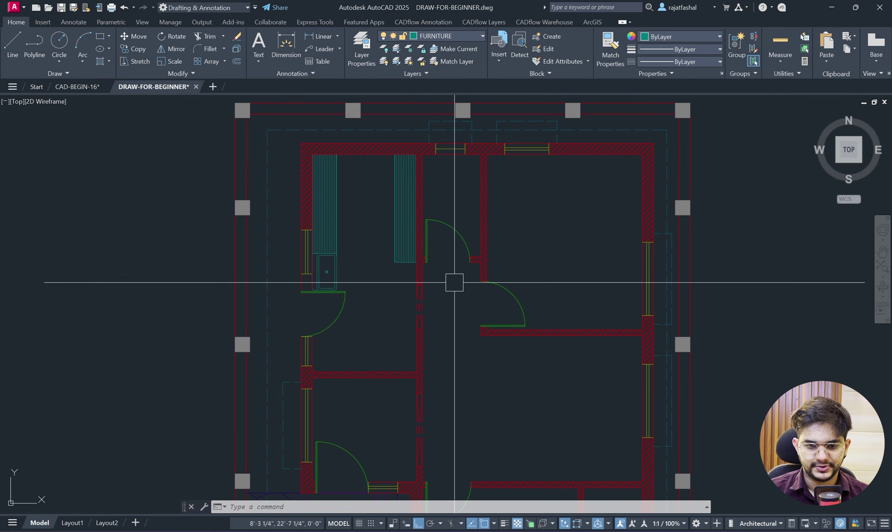
pyautogui.moveTo(477, 530)
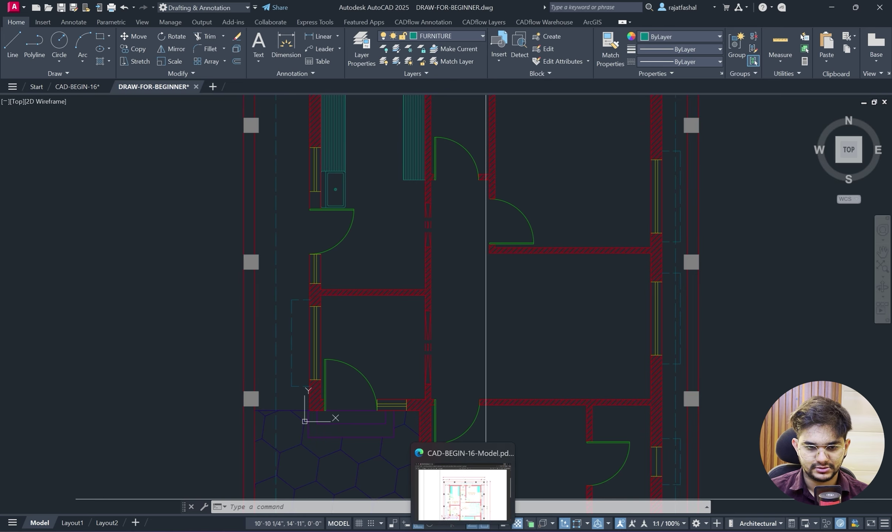
pyautogui.click(462, 488)
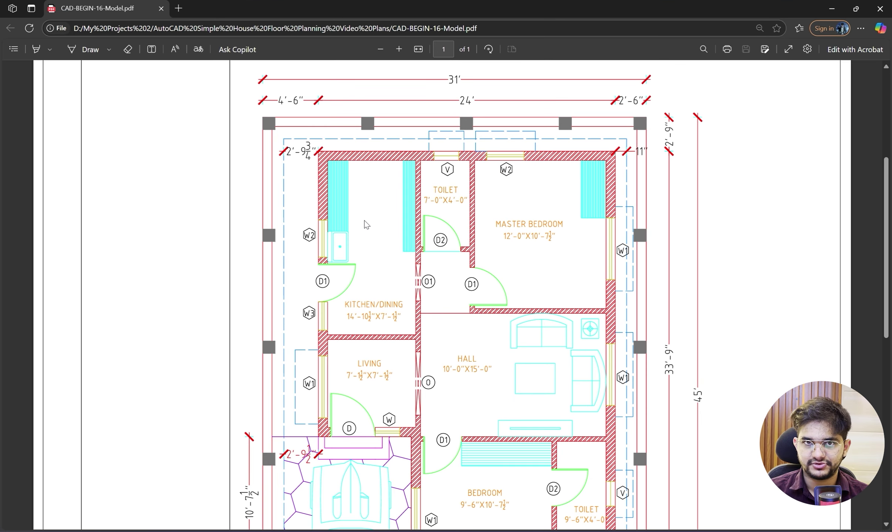
pyautogui.scroll(-3, 366, 220)
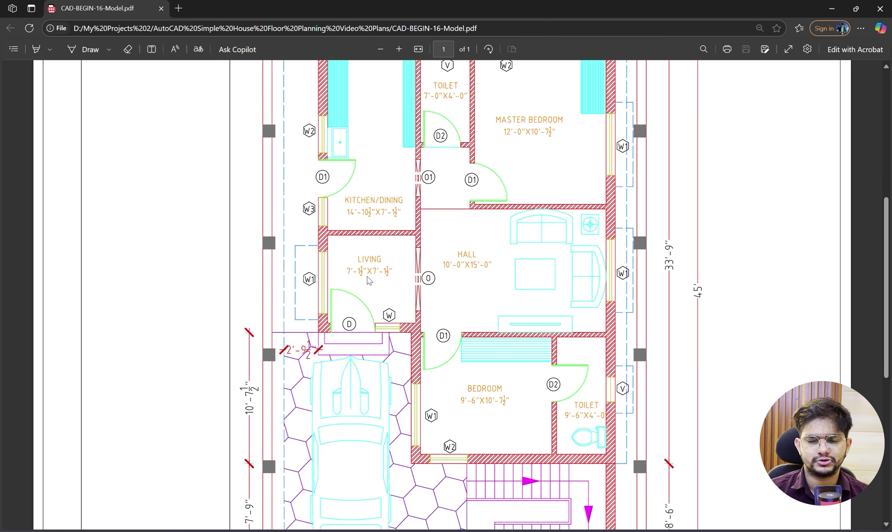
pyautogui.keyDown('ctrl'); pyautogui.scroll(-3, 459, 284); pyautogui.keyUp('ctrl')
pyautogui.keyDown('ctrl'); pyautogui.scroll(3, 456, 268); pyautogui.keyUp('ctrl')
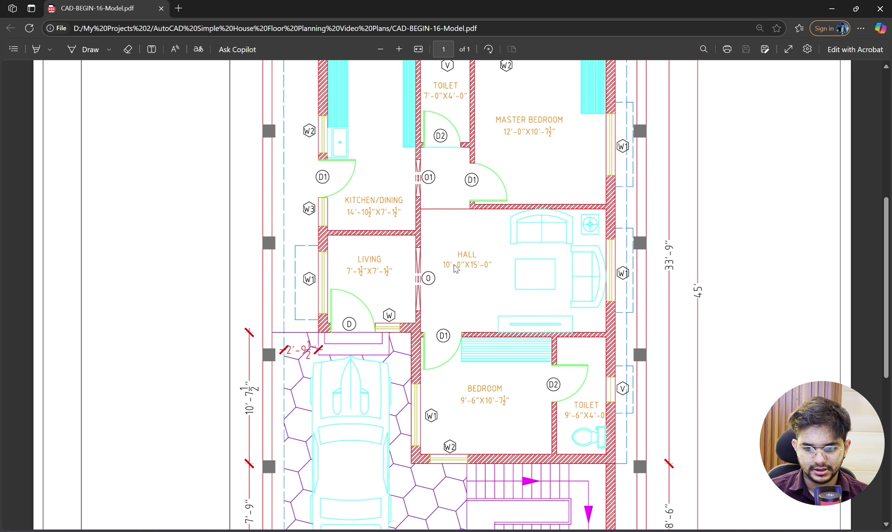
pyautogui.scroll(7, 455, 269)
pyautogui.scroll(-3, 449, 343)
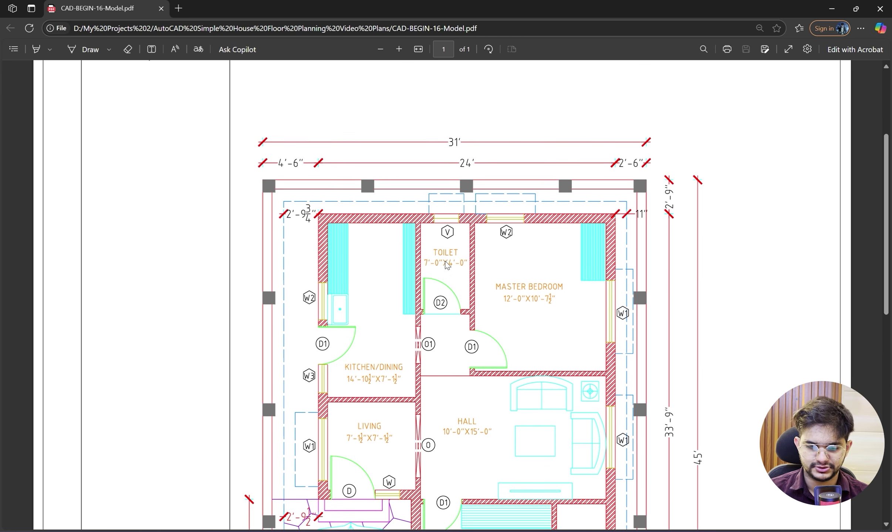
pyautogui.scroll(-3, 466, 237)
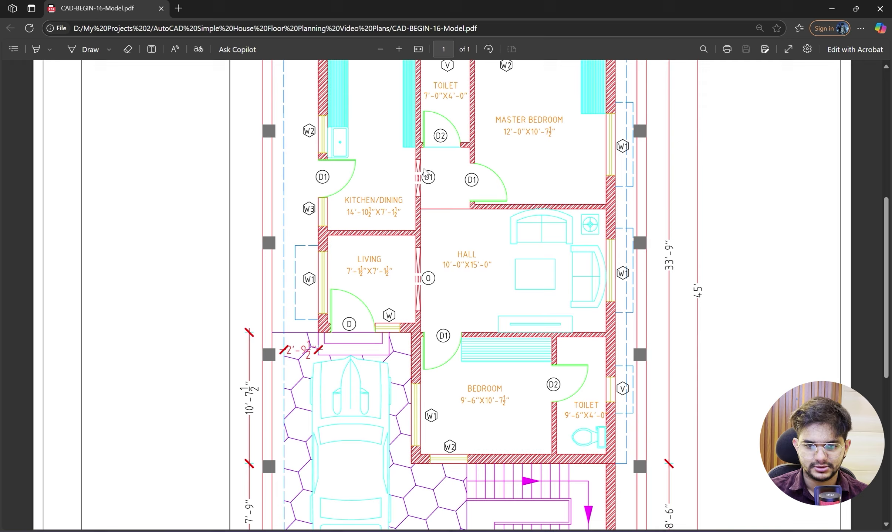
pyautogui.scroll(2, 442, 148)
pyautogui.scroll(-2, 450, 176)
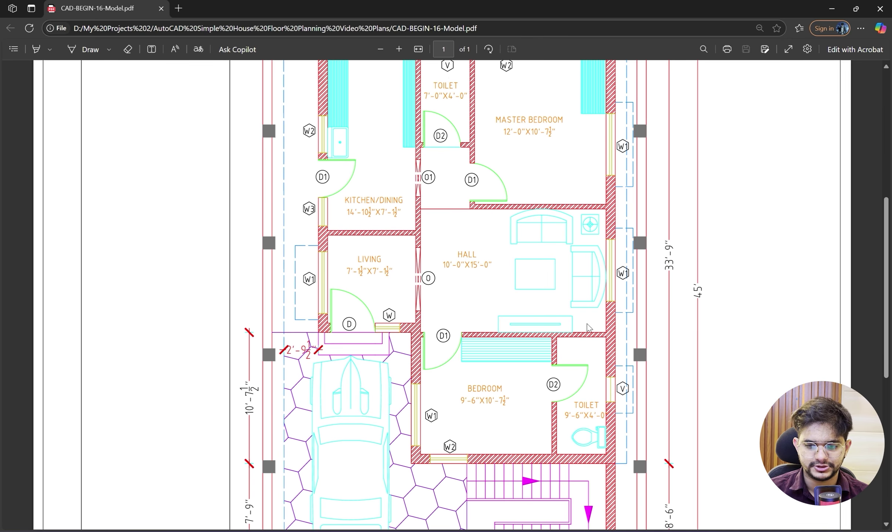
pyautogui.scroll(3, 441, 225)
pyautogui.click(828, 5)
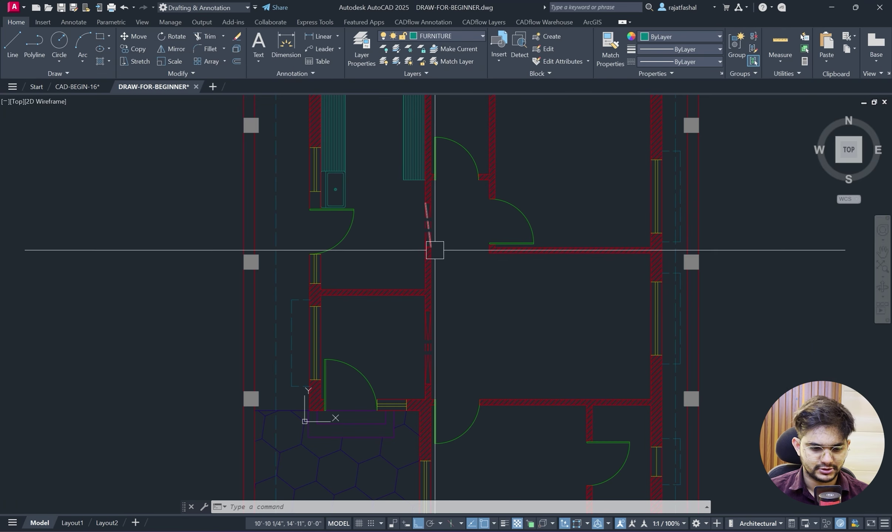
# Open DesignCenter and browse to the blocks of House Designer.dwg.
pyautogui.hotkey('ctrl', '2')
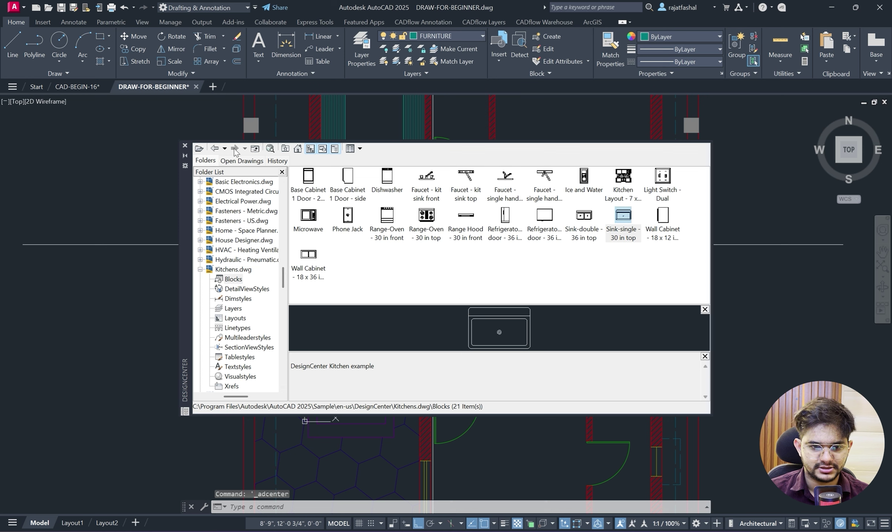
pyautogui.click(217, 149)
pyautogui.click(217, 149)
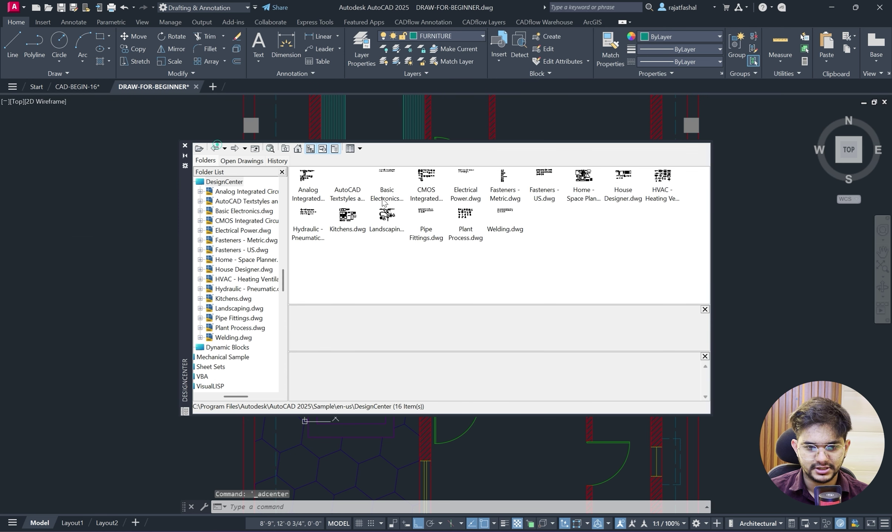
pyautogui.doubleClick(622, 180)
pyautogui.doubleClick(312, 180)
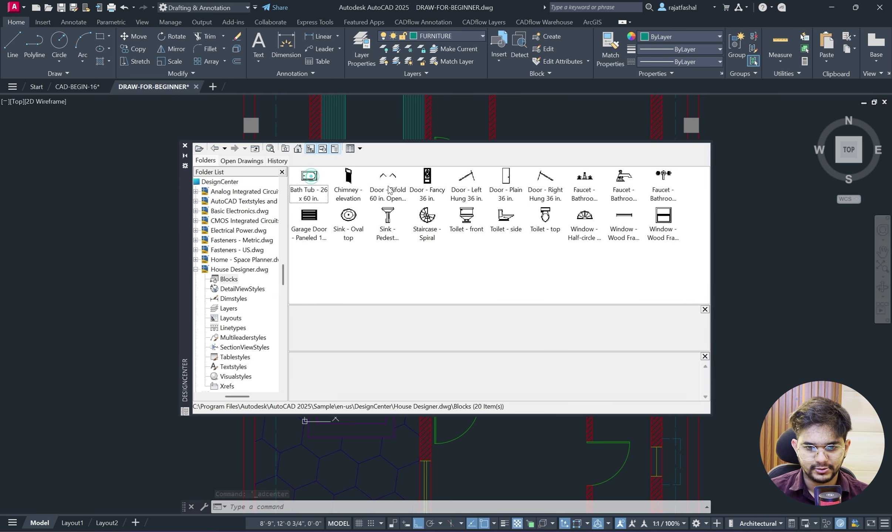
# Insert the Toilet - top block at scale 1 against the upper wall of the kitchen-side toilet, below its ventilator, and close DesignCenter.
pyautogui.doubleClick(541, 218)
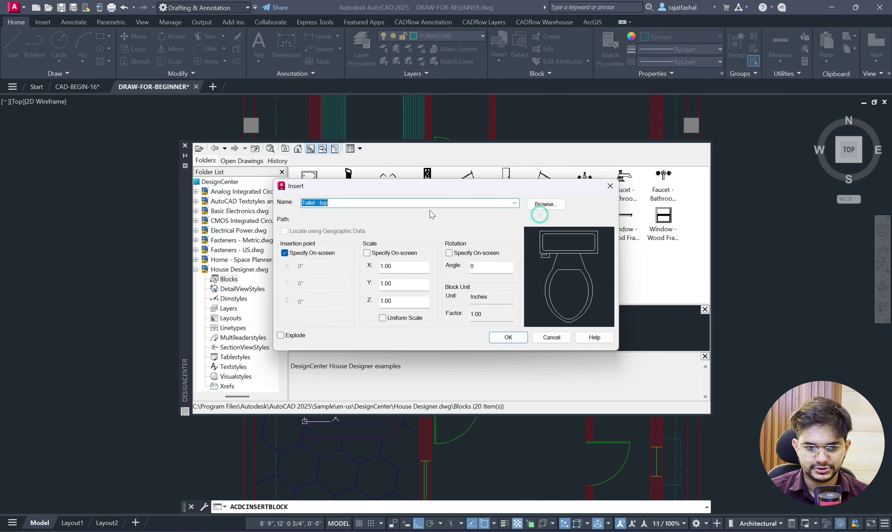
pyautogui.click(510, 338)
pyautogui.scroll(4, 386, 100)
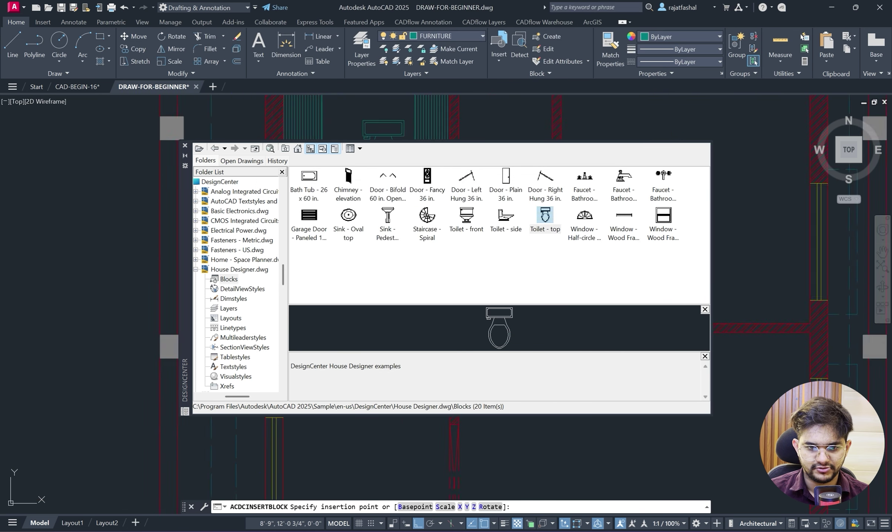
pyautogui.moveTo(511, 117); pyautogui.dragTo(472, 186, button='middle')
pyautogui.scroll(2, 532, 115)
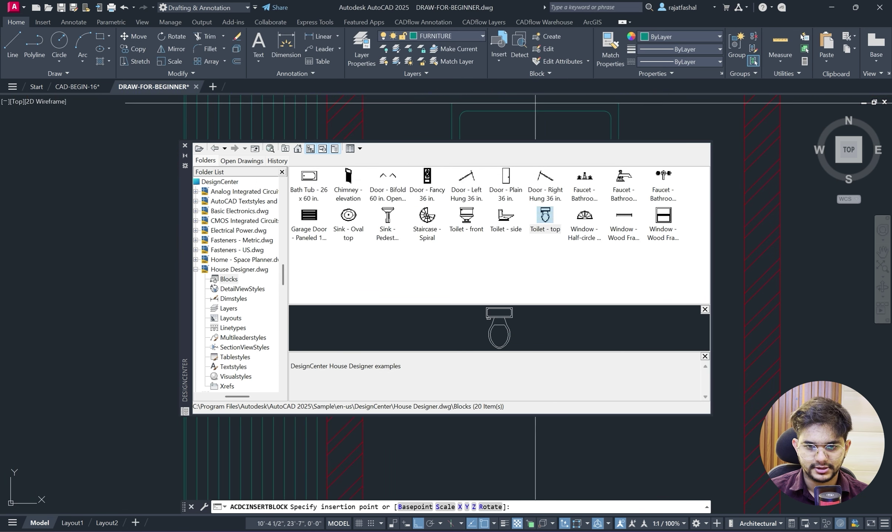
pyautogui.moveTo(535, 114); pyautogui.dragTo(515, 229, button='middle')
pyautogui.click(526, 127)
pyautogui.scroll(-5, 472, 110)
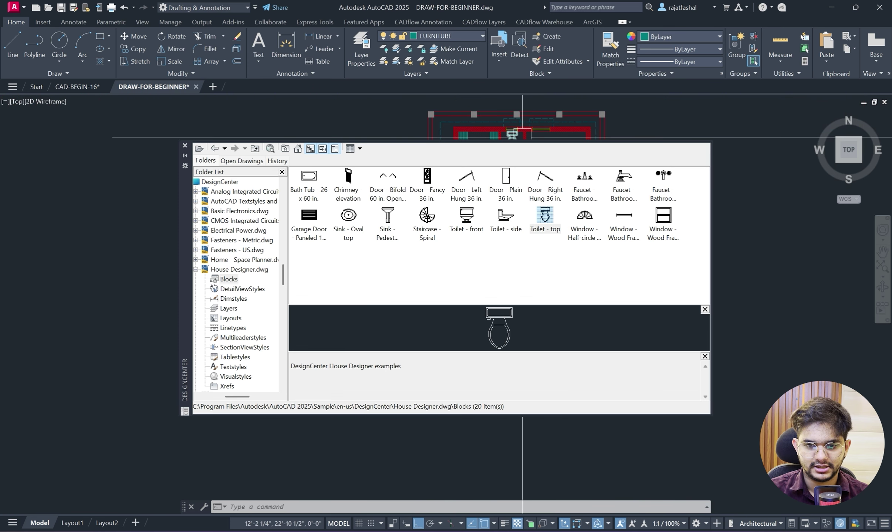
pyautogui.click(185, 145)
pyautogui.scroll(5, 481, 140)
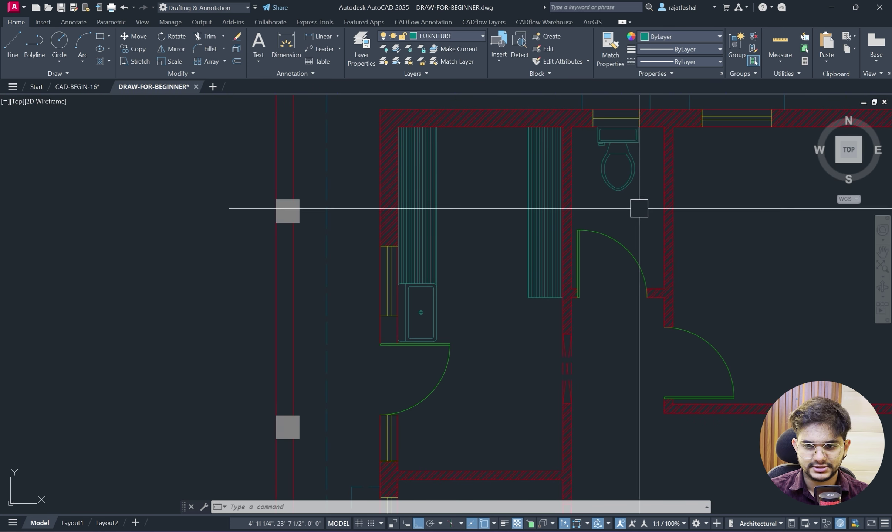
# Copy the toilet from its tank's rear midpoint to the inner face of the outer wall in the bedroom's toilet.
pyautogui.click(617, 183)
pyautogui.write('qo')
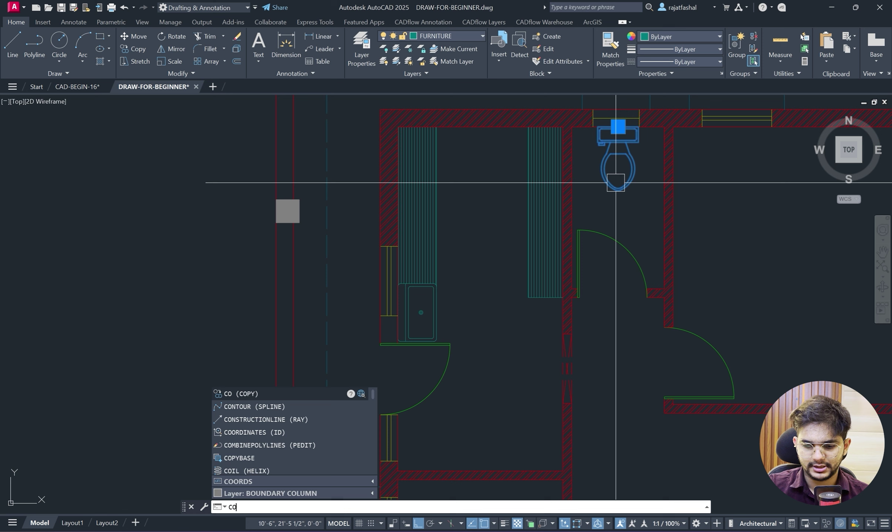
pyautogui.press('Return')
pyautogui.click(618, 127)
pyautogui.scroll(-2, 644, 217)
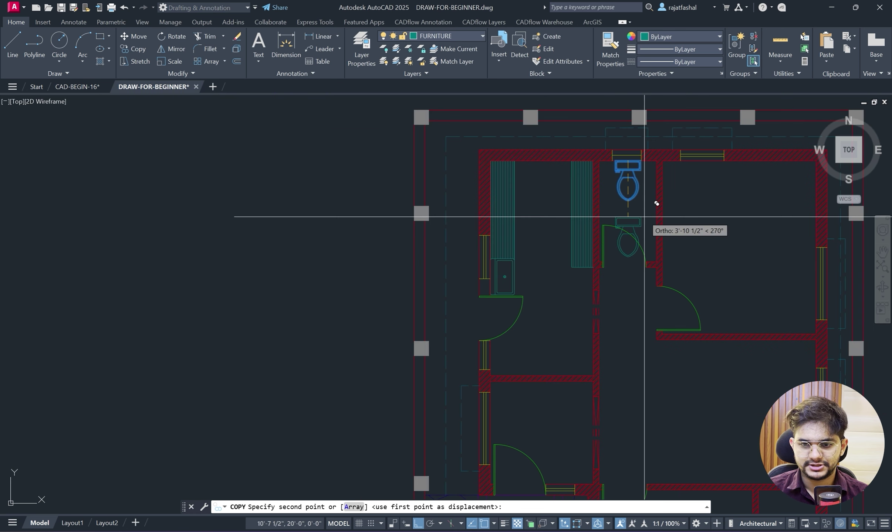
pyautogui.scroll(-3, 656, 203)
pyautogui.scroll(3, 583, 225)
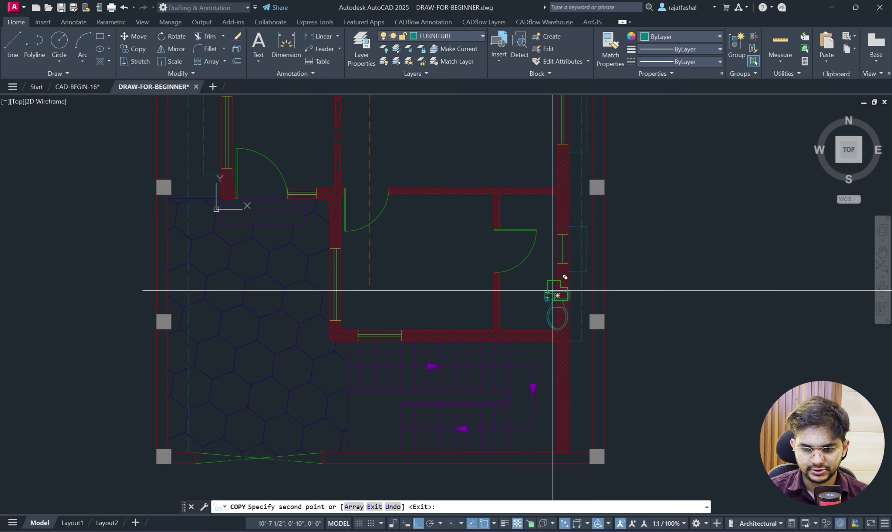
pyautogui.scroll(4, 556, 290)
pyautogui.click(559, 291)
pyautogui.press('Escape')
# Rotate the copied toilet to 270° so its tank backs onto the outer wall and the bowl faces the room.
pyautogui.click(535, 285)
pyautogui.write('ro')
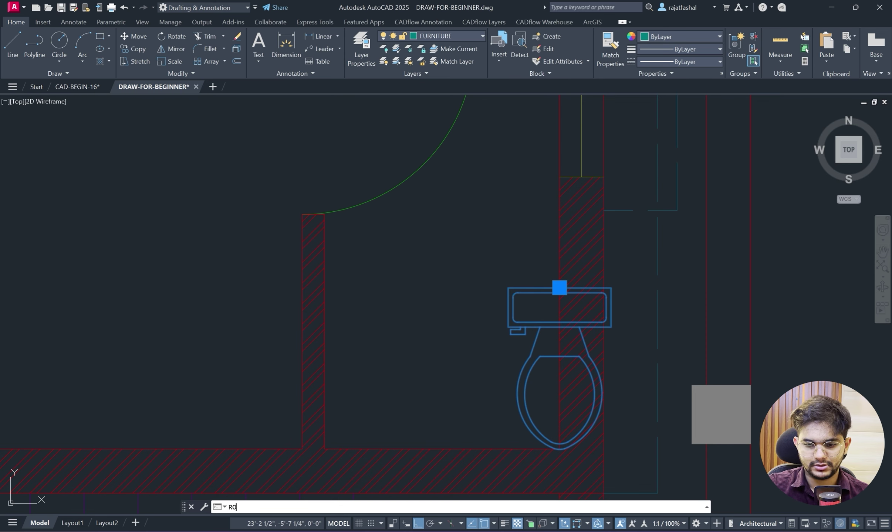
pyautogui.press('Return')
pyautogui.click(560, 308)
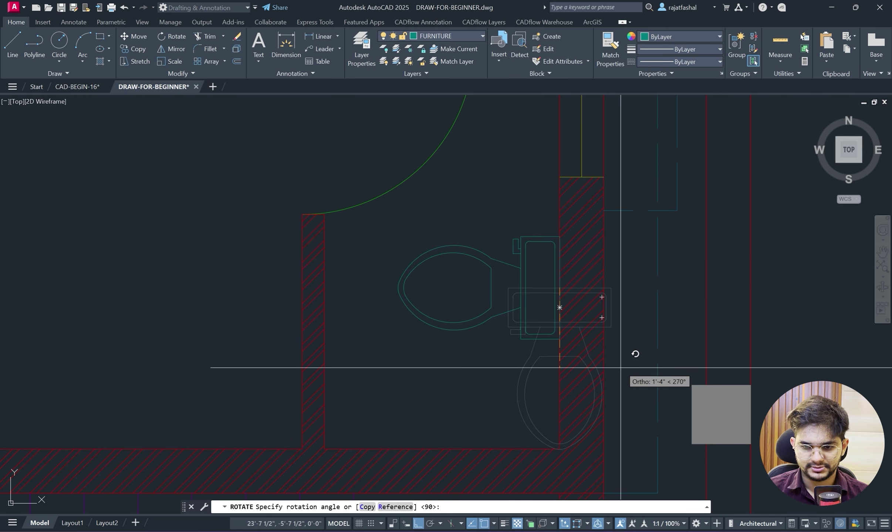
pyautogui.click(558, 378)
# Compare the rotated toilet with the PDF plan and shift it down along the outer wall, closer to the room's lower wall.
pyautogui.scroll(-4, 480, 283)
pyautogui.moveTo(428, 249); pyautogui.dragTo(514, 318, button='middle')
pyautogui.scroll(-2, 499, 300)
pyautogui.click(443, 531)
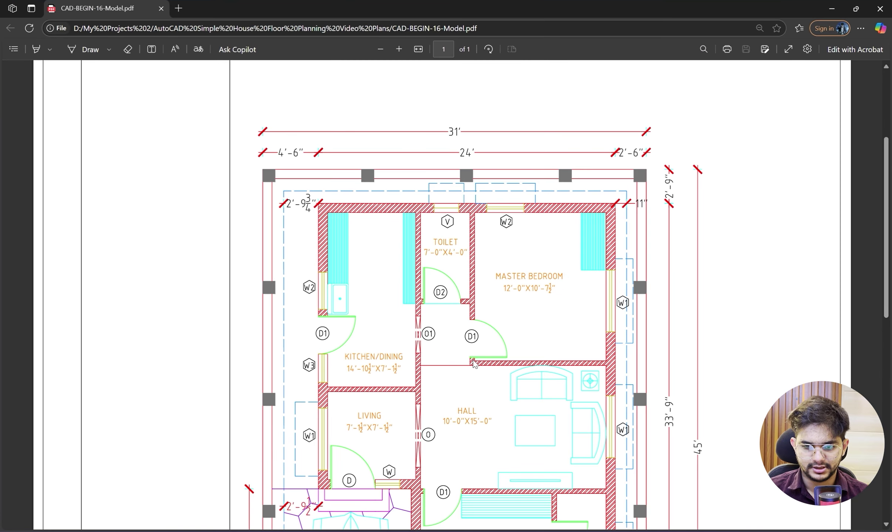
pyautogui.scroll(-4, 474, 364)
pyautogui.scroll(2, 451, 340)
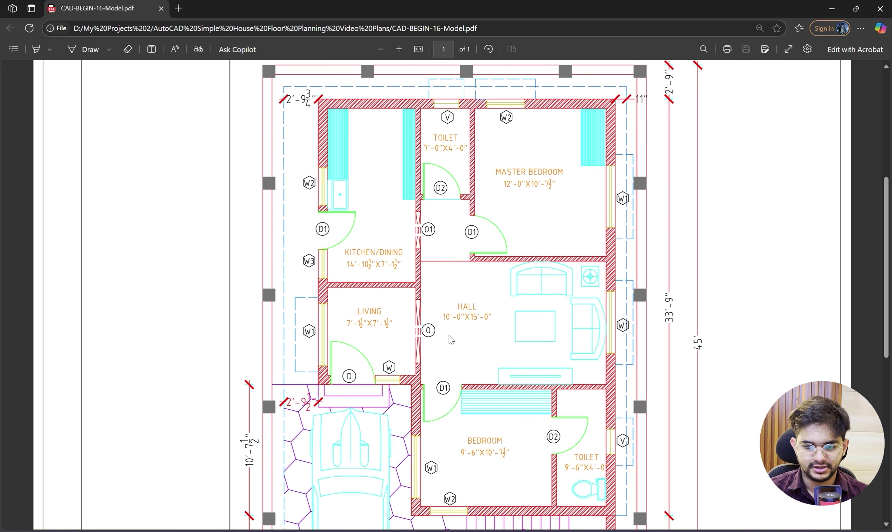
pyautogui.click(838, 11)
pyautogui.scroll(5, 549, 189)
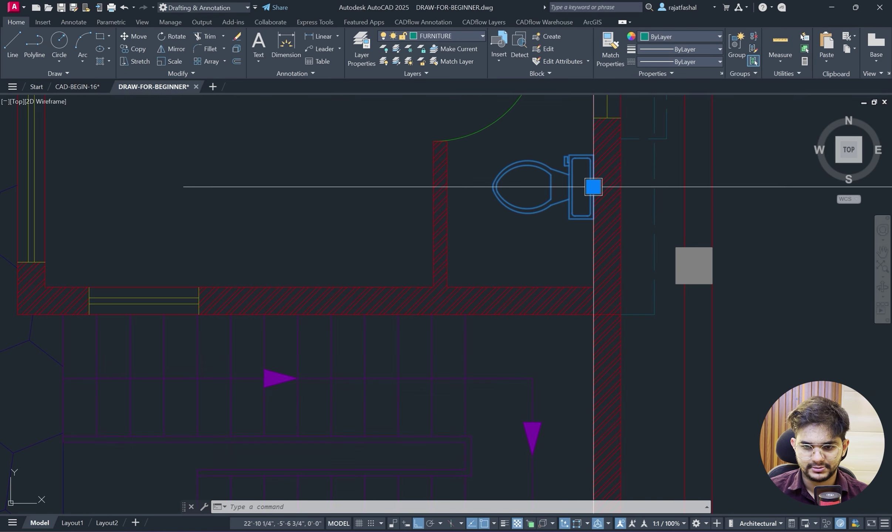
pyautogui.click(593, 187)
pyautogui.click(593, 219)
pyautogui.press('Escape')
pyautogui.scroll(-4, 519, 238)
pyautogui.moveTo(520, 237); pyautogui.dragTo(543, 322, button='middle')
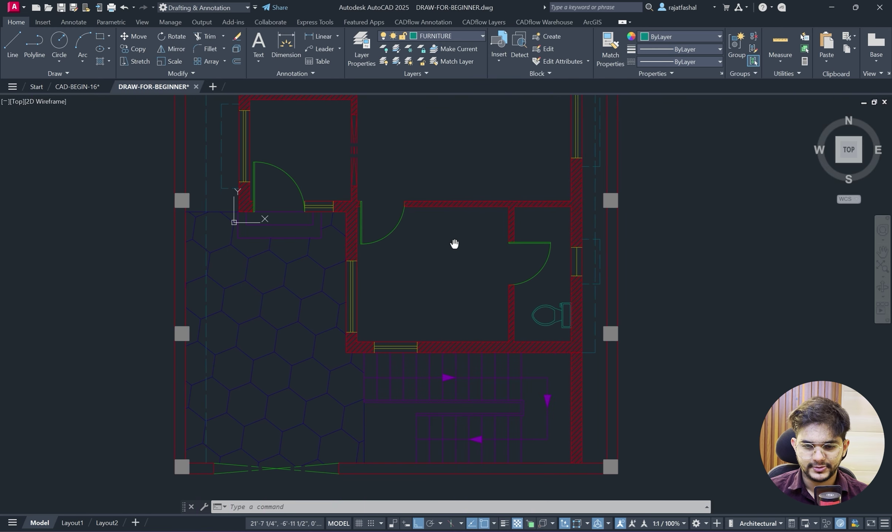
# Following the PDF plan, draw a 2' horizontal line into the master bedroom from its outer wall, just above the side window.
pyautogui.scroll(-2, 532, 279)
pyautogui.moveTo(454, 244)
pyautogui.mouseDown(button='middle')
pyautogui.moveTo(532, 279)
pyautogui.moveTo(507, 364)
pyautogui.mouseUp(button='middle')
pyautogui.hotkey('alt', 'Tab')
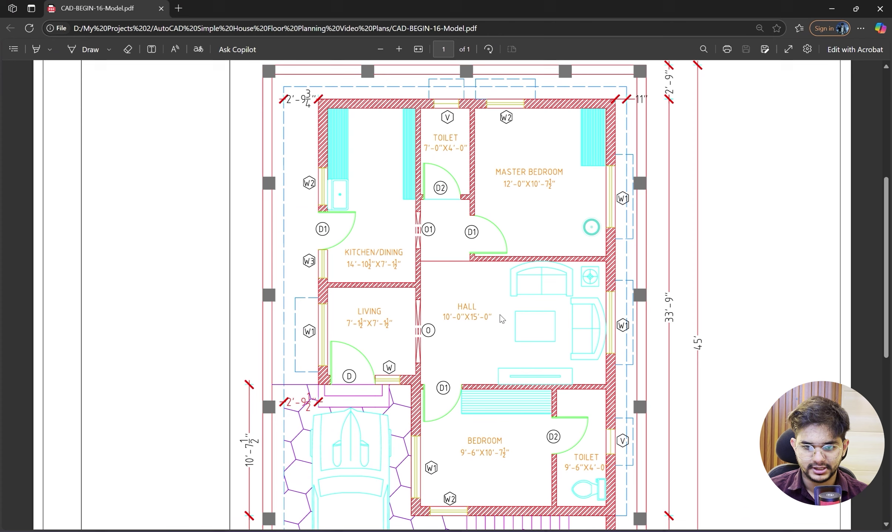
pyautogui.scroll(2, 584, 185)
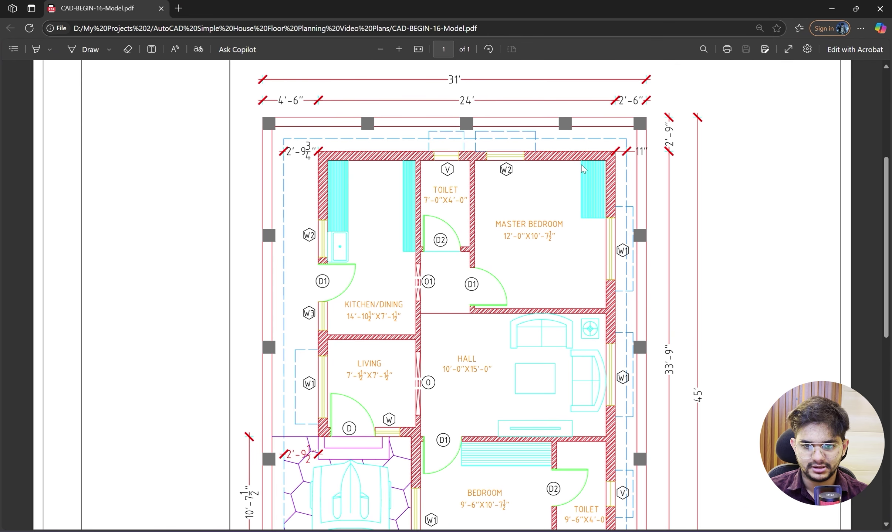
pyautogui.click(829, 6)
pyautogui.scroll(3, 551, 253)
pyautogui.rightClick(562, 195)
pyautogui.moveTo(617, 214)
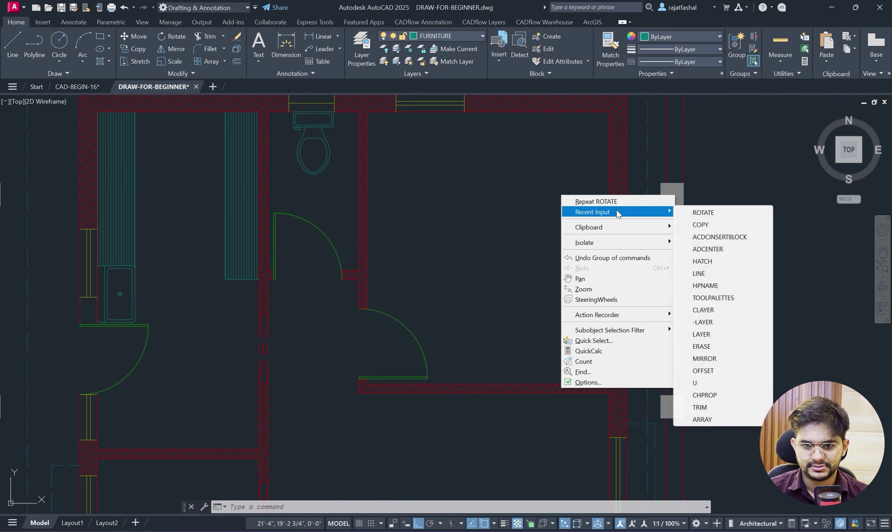
pyautogui.rightClick(555, 163)
pyautogui.moveTo(586, 181)
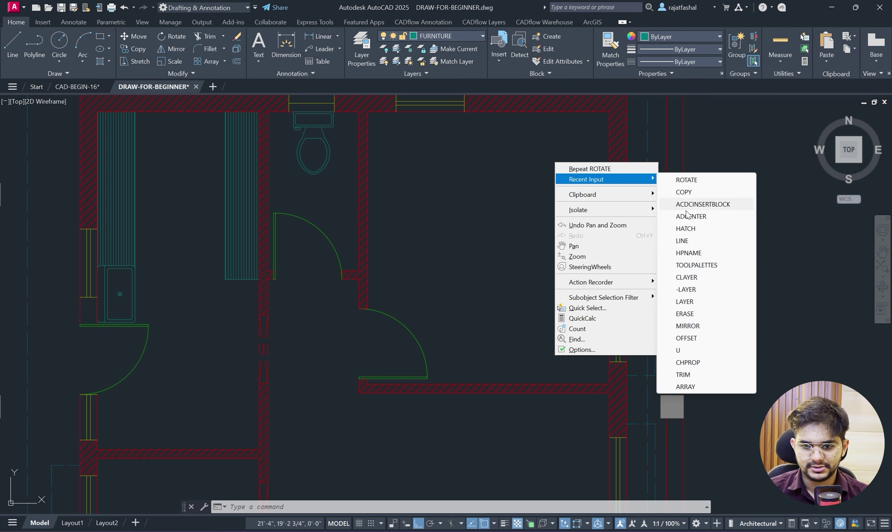
pyautogui.click(682, 241)
pyautogui.scroll(2, 590, 239)
pyautogui.scroll(3, 623, 242)
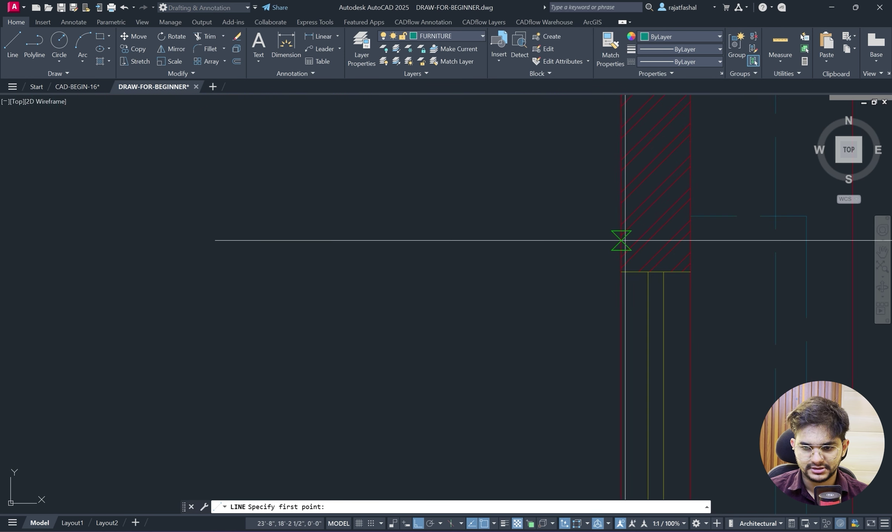
pyautogui.scroll(-2, 486, 244)
pyautogui.moveTo(486, 244); pyautogui.dragTo(480, 303, button='middle')
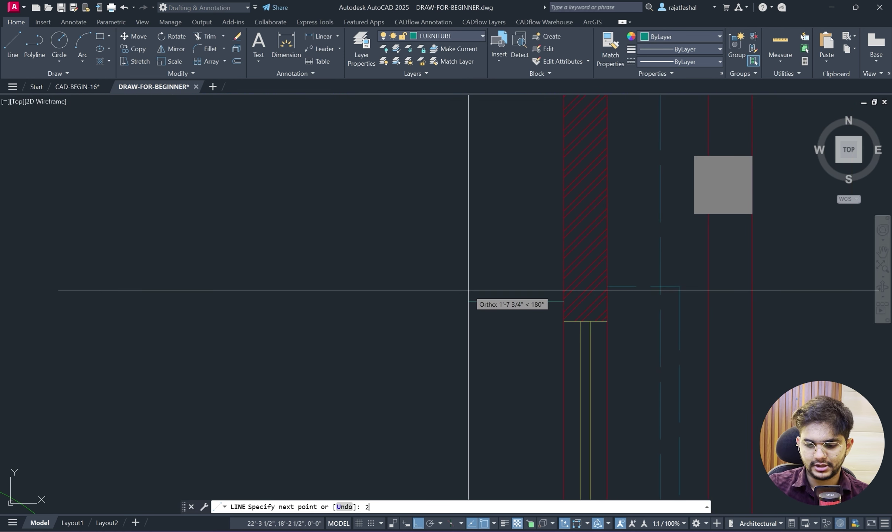
# Continue the line vertically from the end of the 2' segment to the upper wall, closing off the master bedroom wardrobe.
pyautogui.scroll(-6, 426, 181)
pyautogui.moveTo(427, 181); pyautogui.dragTo(429, 240, button='middle')
pyautogui.scroll(4, 429, 223)
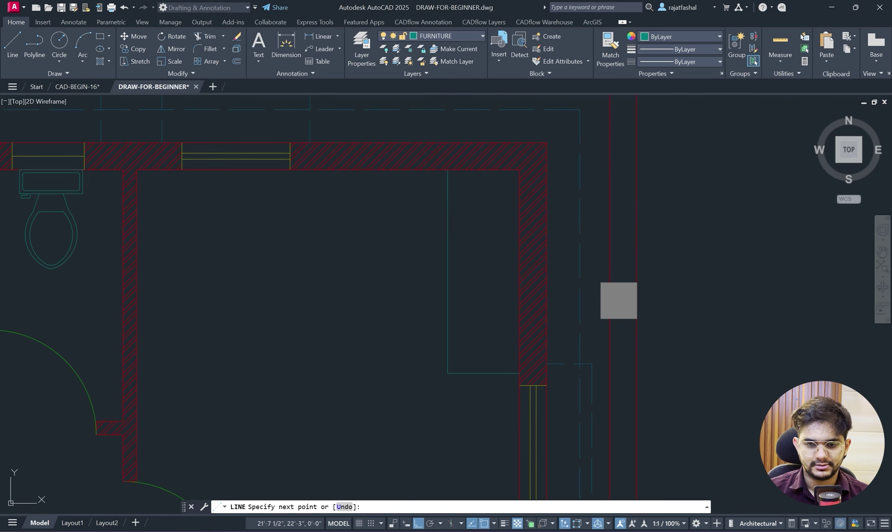
pyautogui.click(449, 170)
pyautogui.press('Escape')
# Hatch the master bedroom wardrobe area with the same line pattern at angle 45 and scale 11.
pyautogui.click(104, 61)
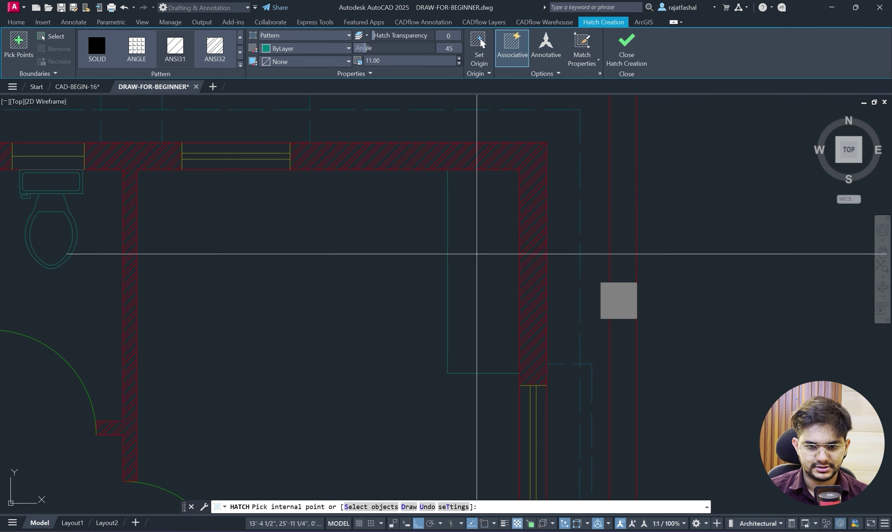
pyautogui.click(476, 252)
pyautogui.press('Return')
pyautogui.scroll(-4, 406, 228)
pyautogui.scroll(-3, 407, 228)
pyautogui.moveTo(375, 247); pyautogui.dragTo(459, 182, button='middle')
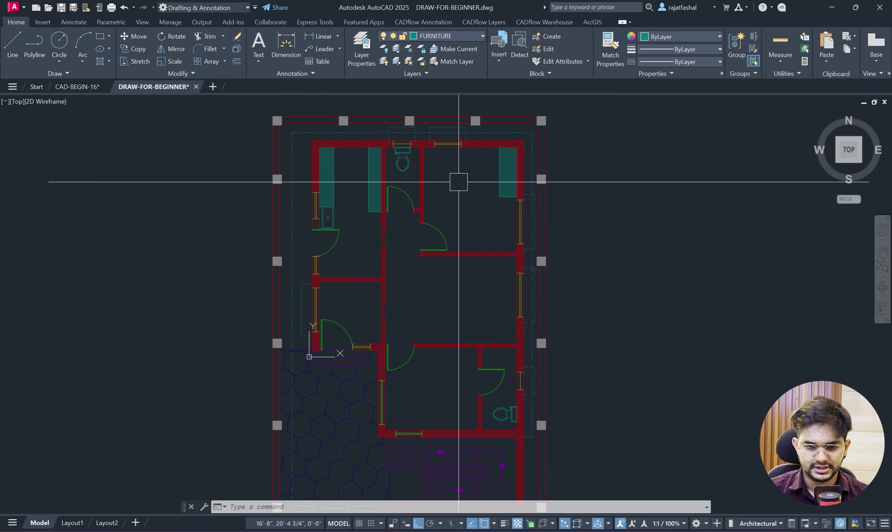
# Check the hall furniture in the PDF plan, then open the blocks of Home - Space Planner.dwg in DesignCenter.
pyautogui.hotkey('alt', 'Tab')
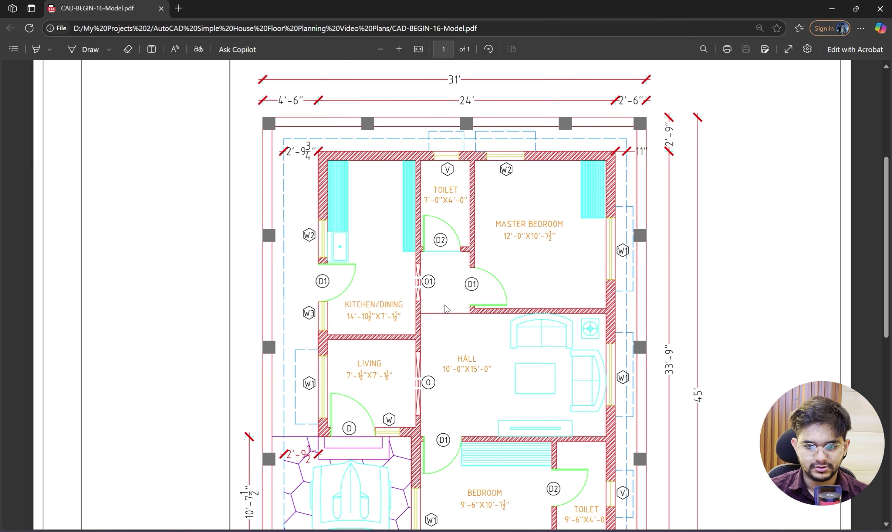
pyautogui.scroll(-2, 436, 298)
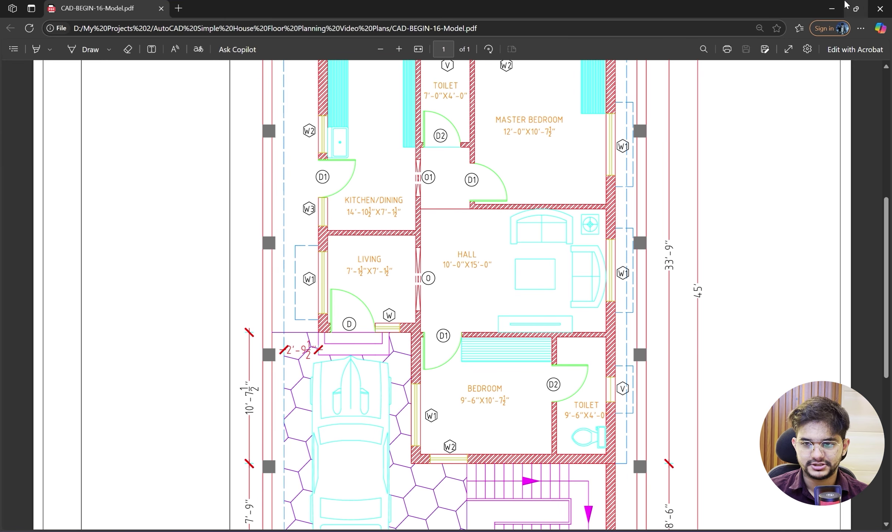
pyautogui.click(833, 8)
pyautogui.hotkey('ctrl', '2')
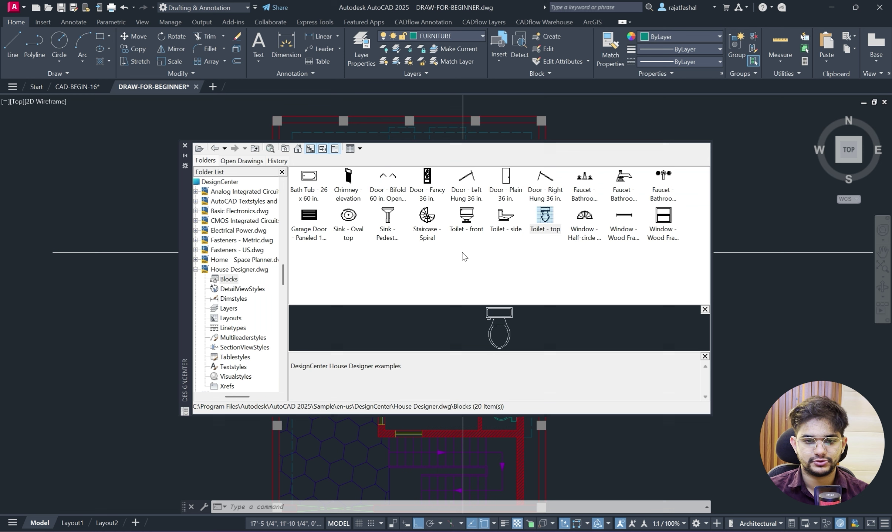
pyautogui.click(215, 148)
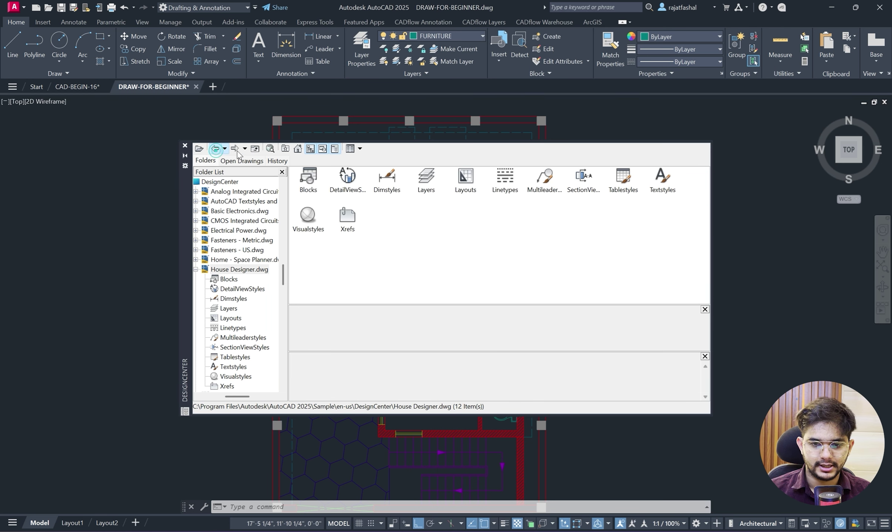
pyautogui.click(222, 150)
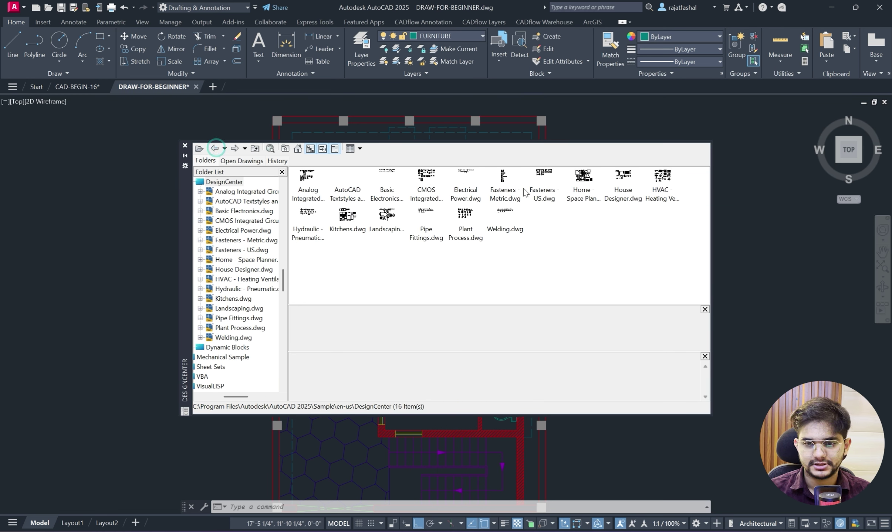
pyautogui.doubleClick(583, 177)
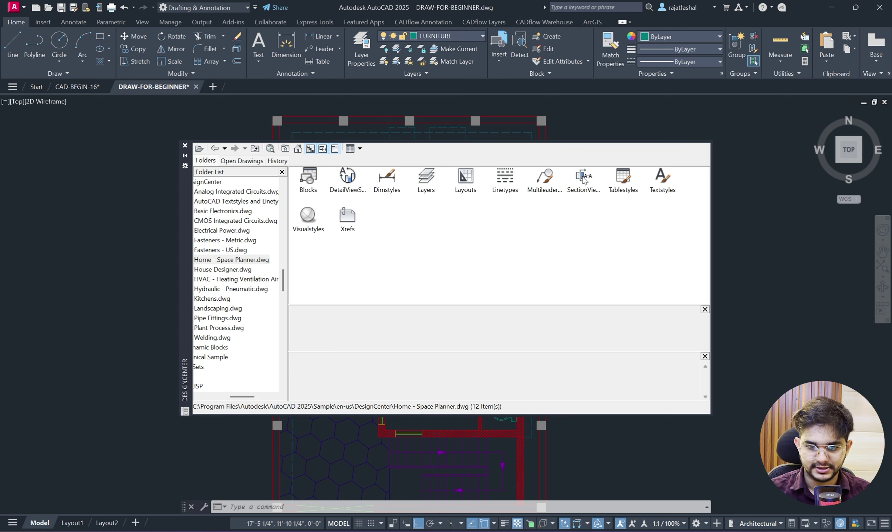
pyautogui.doubleClick(315, 182)
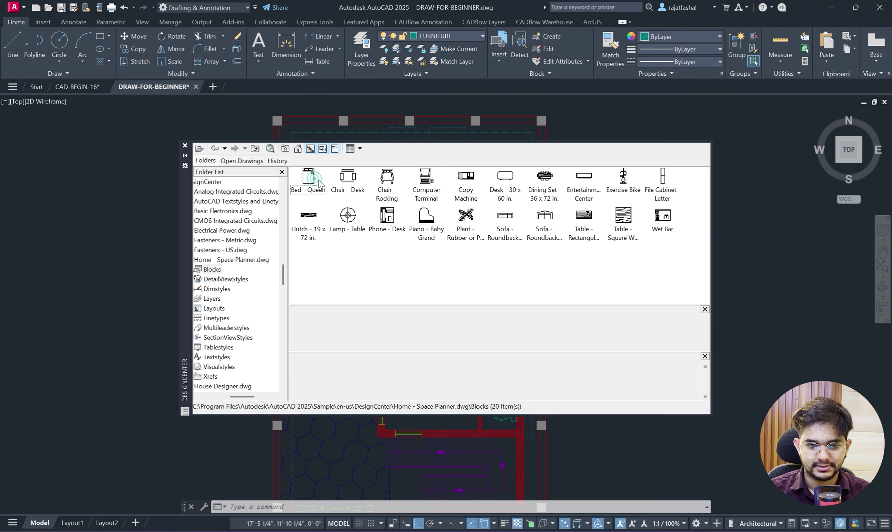
# Insert the Sofa - Roundback Loveseat 5 ft. block at scale 1 in the hall, just below the master bedroom wall.
pyautogui.click(543, 222)
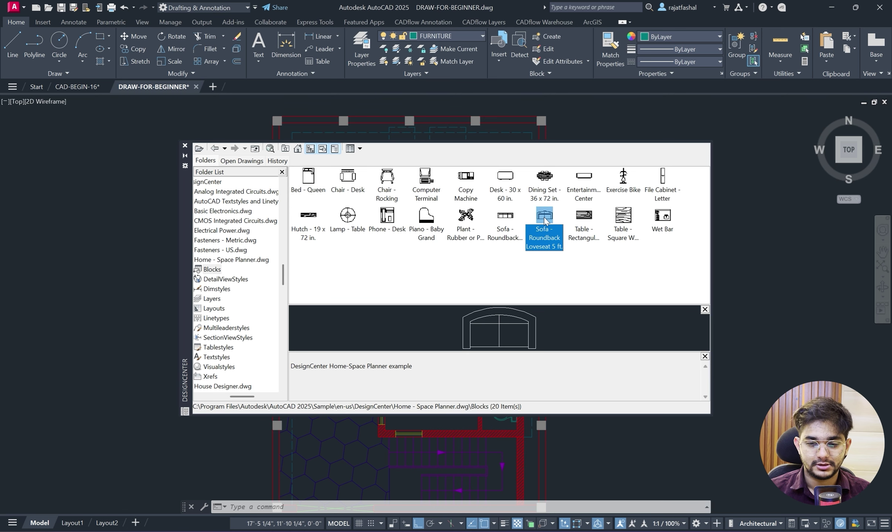
pyautogui.doubleClick(544, 220)
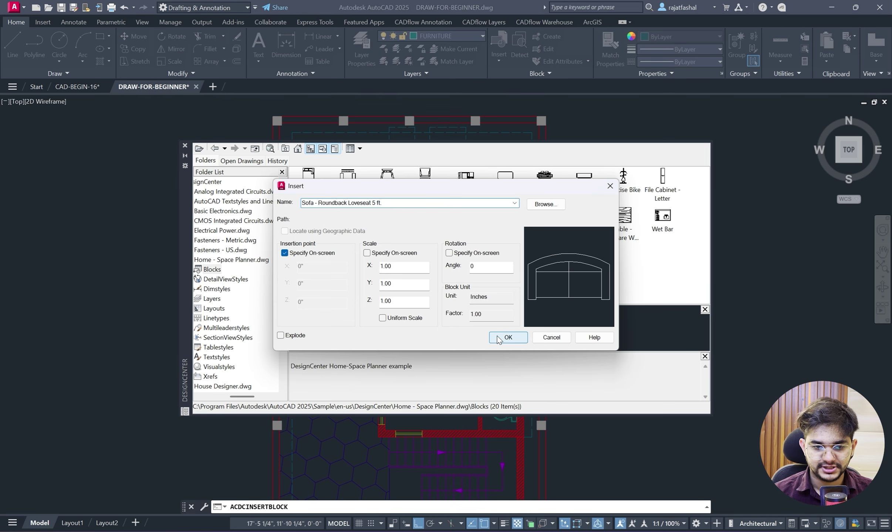
pyautogui.click(507, 338)
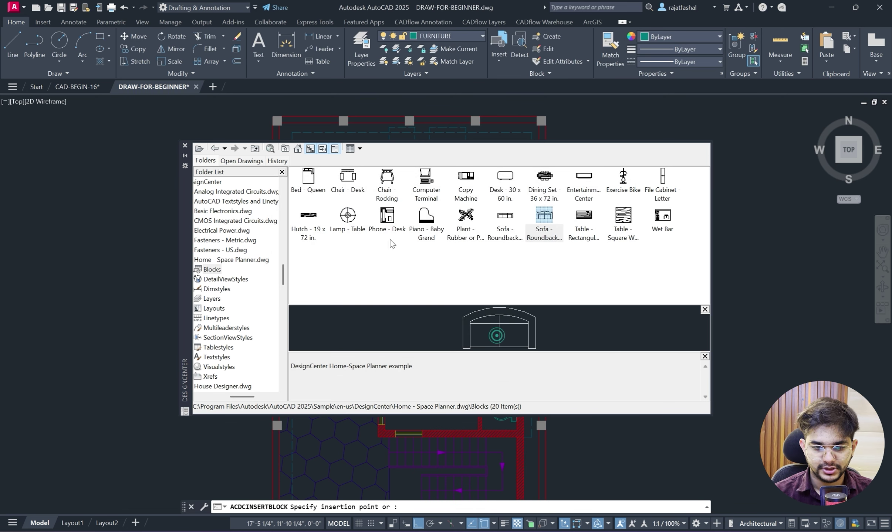
pyautogui.click(185, 145)
pyautogui.scroll(6, 459, 251)
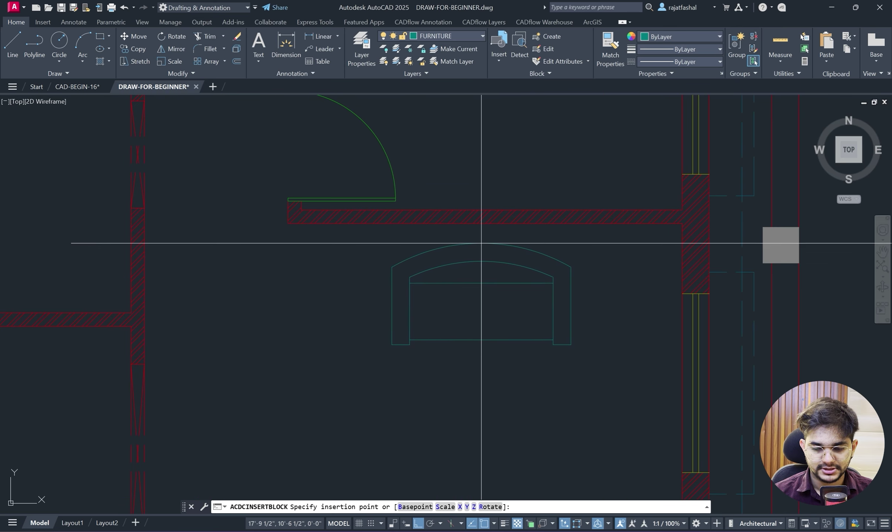
pyautogui.click(481, 243)
pyautogui.scroll(-2, 516, 167)
pyautogui.moveTo(515, 167); pyautogui.dragTo(509, 198, button='middle')
# Copy the loveseat from its back midpoint to a spot below it, near the hall's outer-wall window.
pyautogui.click(545, 327)
pyautogui.click(527, 320)
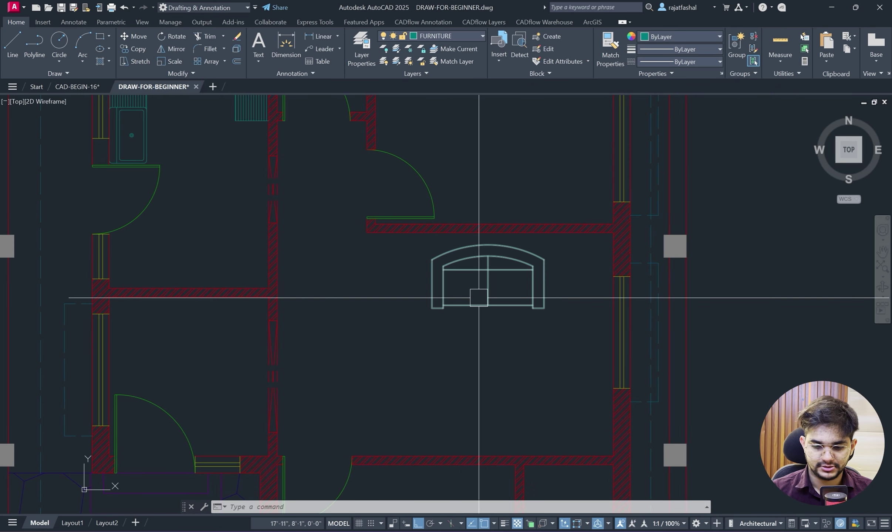
pyautogui.click(478, 298)
pyautogui.write('co')
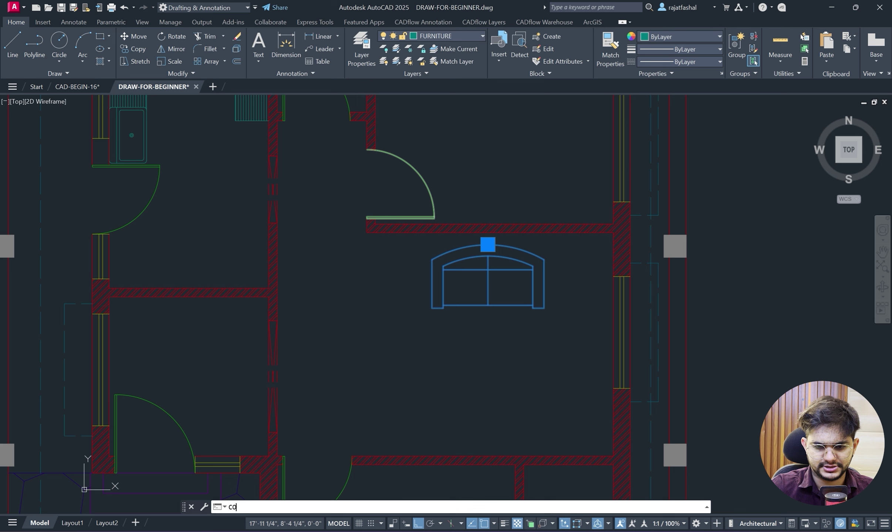
pyautogui.press('Return')
pyautogui.click(488, 245)
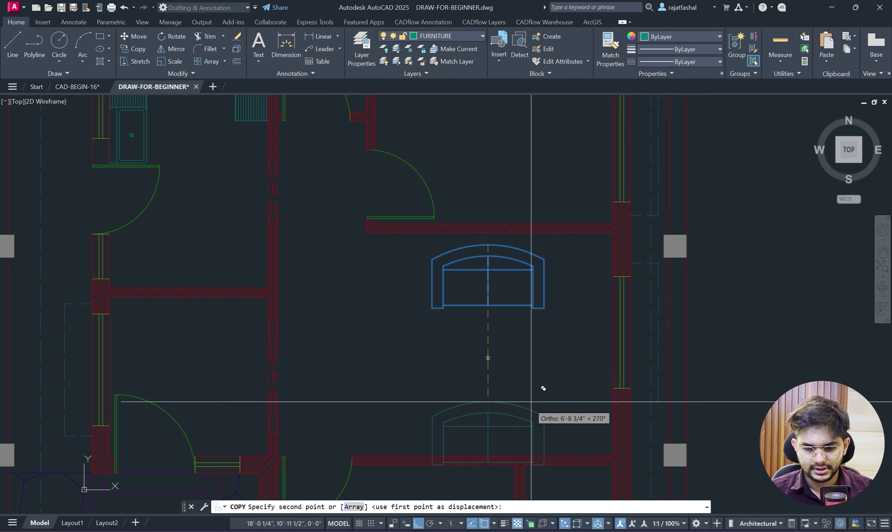
pyautogui.scroll(2, 551, 370)
pyautogui.click(546, 357)
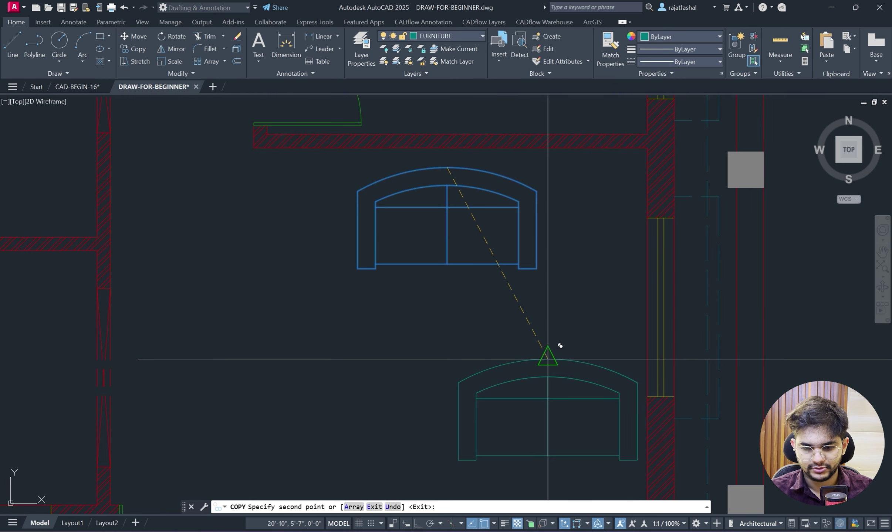
pyautogui.press('Return')
# Rotate the copied loveseat about its back midpoint so that its back faces the outer wall.
pyautogui.click(534, 386)
pyautogui.write('r')
pyautogui.press('Return')
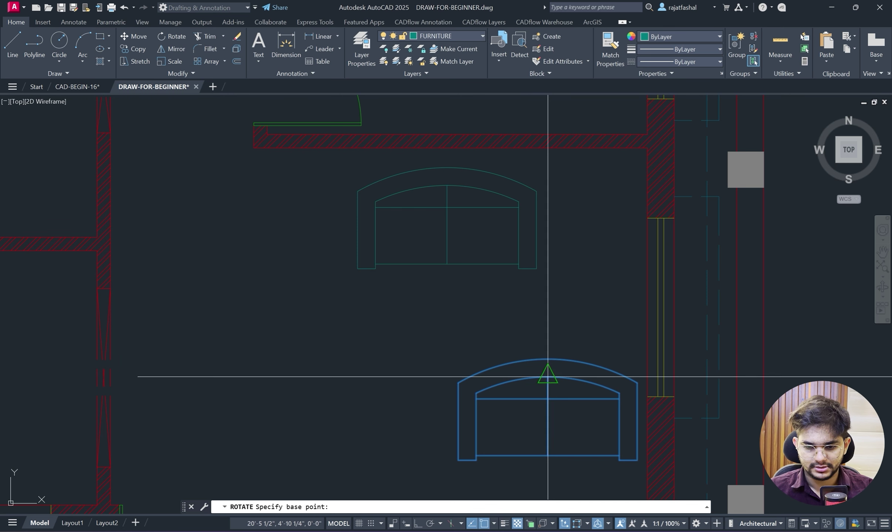
pyautogui.click(546, 360)
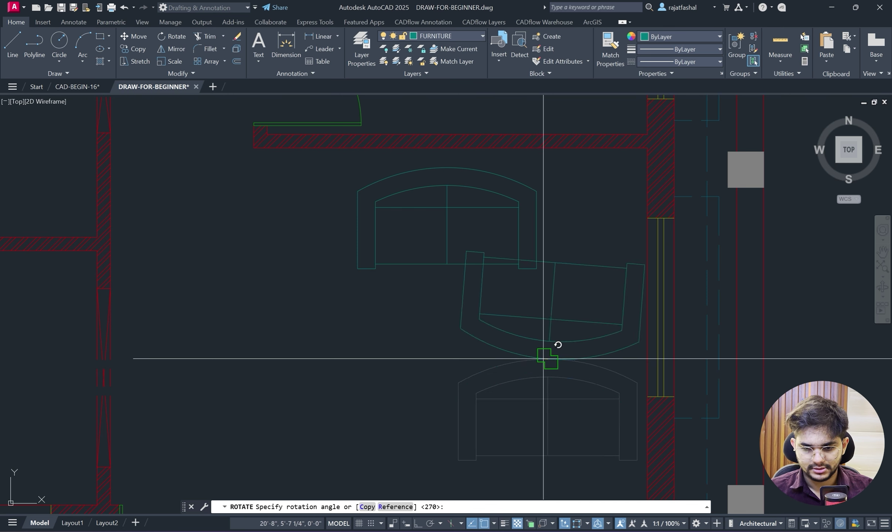
pyautogui.click(418, 523)
pyautogui.click(555, 452)
pyautogui.moveTo(553, 383); pyautogui.dragTo(551, 343, button='middle')
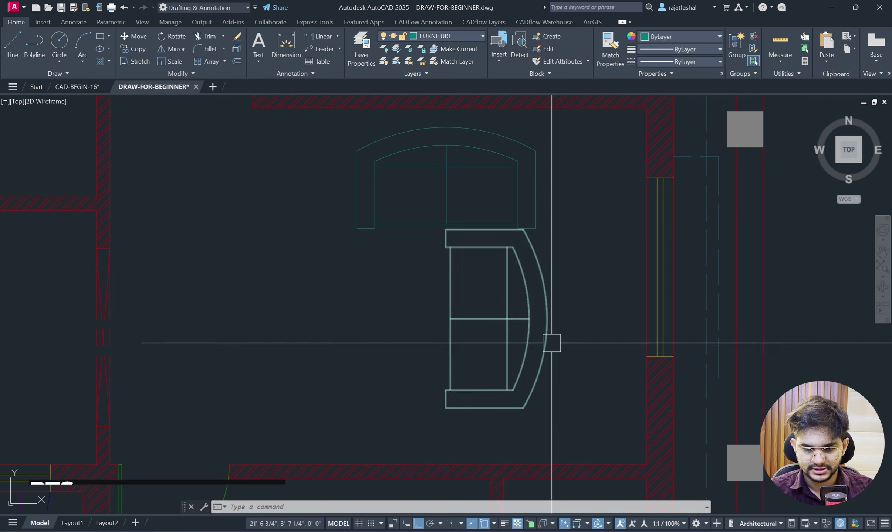
# Move the rotated loveseat close to the outer-wall window and shift it slightly down, clear of the first sofa.
pyautogui.click(552, 343)
pyautogui.click(548, 318)
pyautogui.click(629, 319)
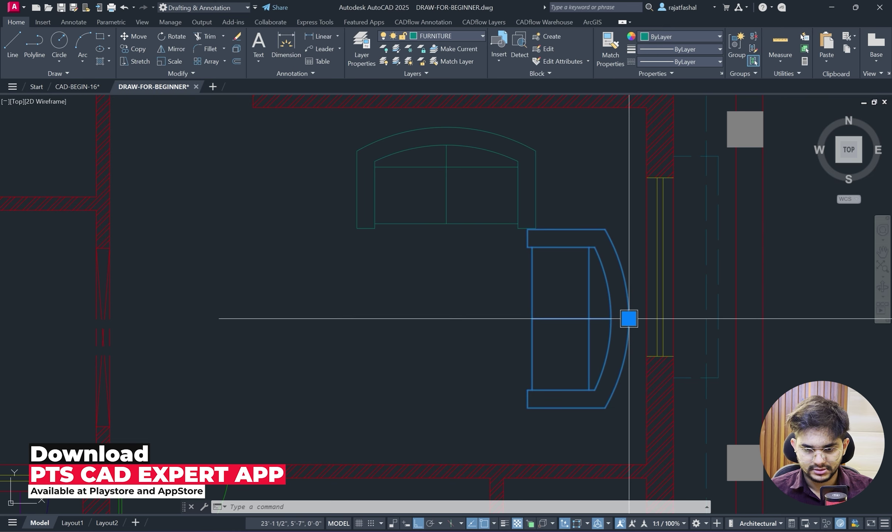
pyautogui.scroll(2, 628, 319)
pyautogui.press('Escape')
pyautogui.click(628, 313)
pyautogui.click(627, 319)
pyautogui.click(624, 351)
pyautogui.scroll(-2, 607, 360)
pyautogui.press('Escape')
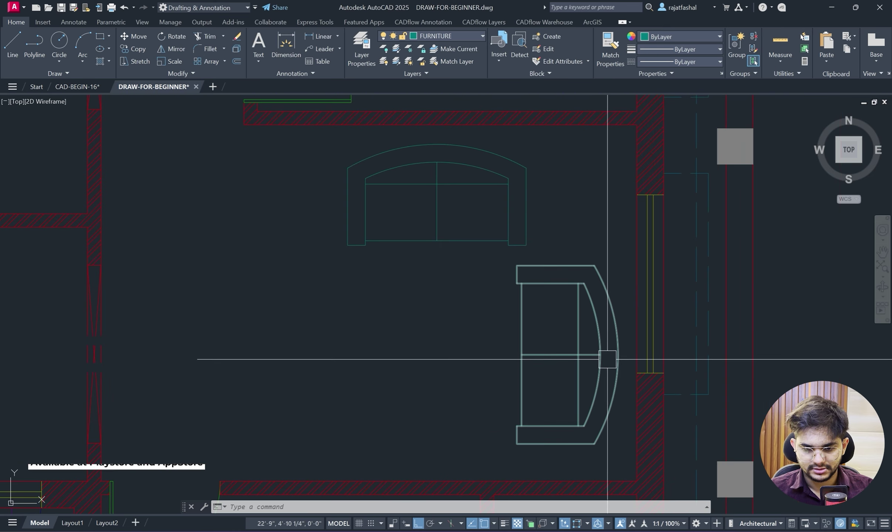
# Following the PDF plan, draw a rectangular centre table below the first sofa and beside the rotated one.
pyautogui.scroll(-2, 540, 358)
pyautogui.moveTo(540, 358); pyautogui.dragTo(587, 380, button='middle')
pyautogui.click(507, 531)
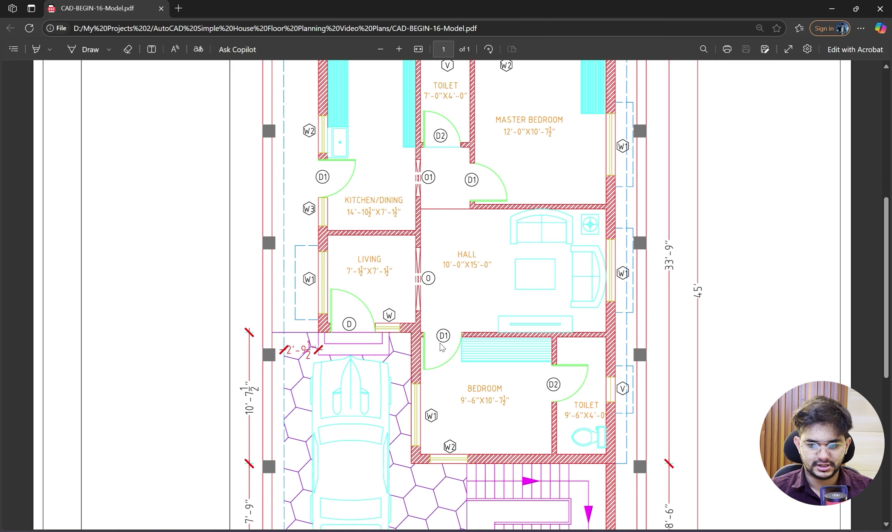
pyautogui.scroll(-1, 441, 347)
pyautogui.click(830, 8)
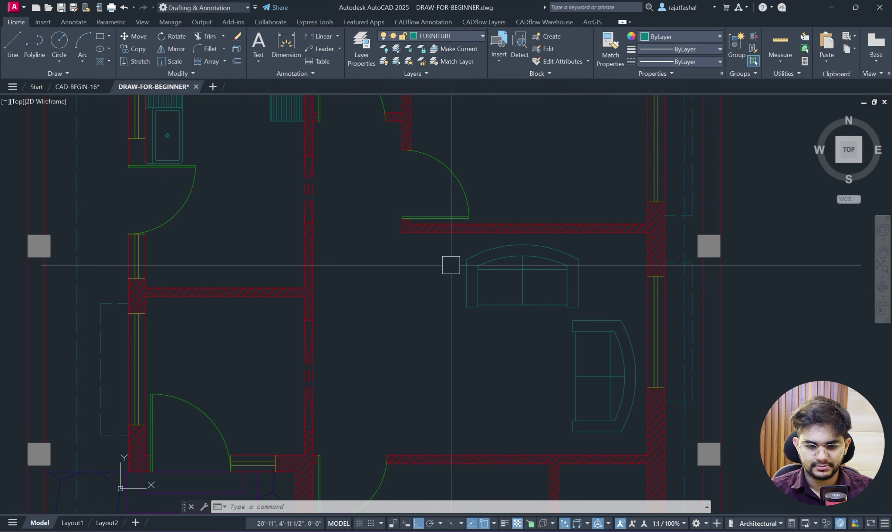
pyautogui.write('rec')
pyautogui.press('Return')
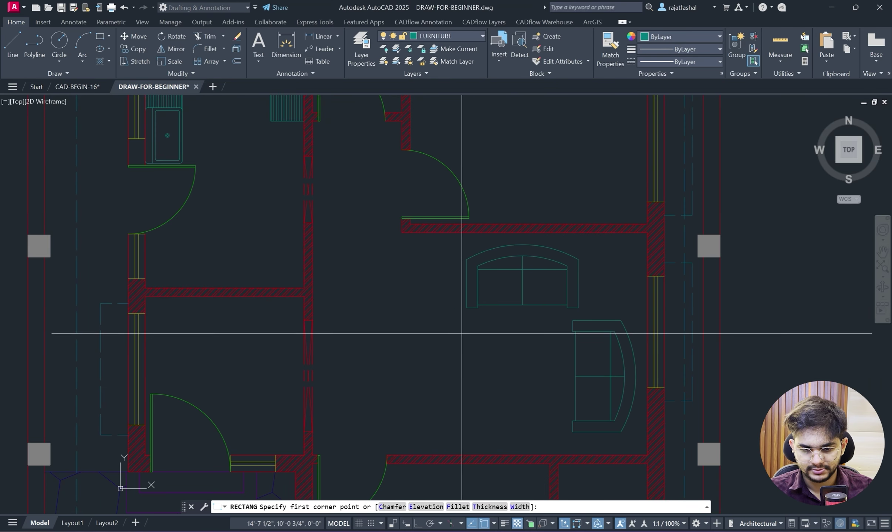
pyautogui.click(462, 328)
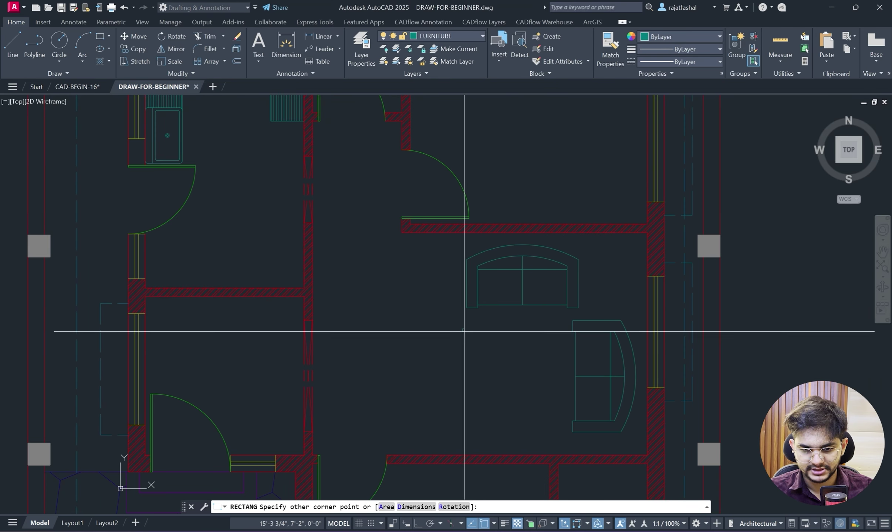
pyautogui.click(547, 407)
# Check the PDF plan and draw the TV unit as a low, wide rectangle against the hall's lower wall.
pyautogui.hotkey('alt', 'Tab')
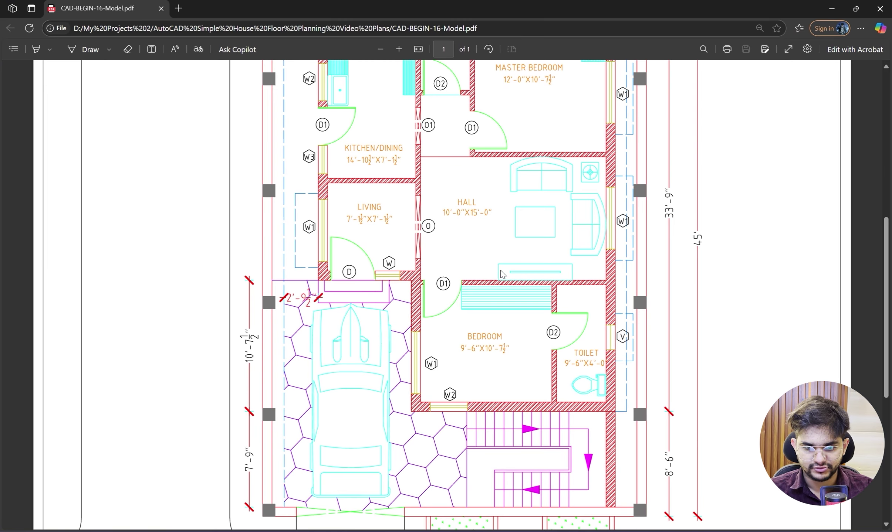
pyautogui.click(832, 8)
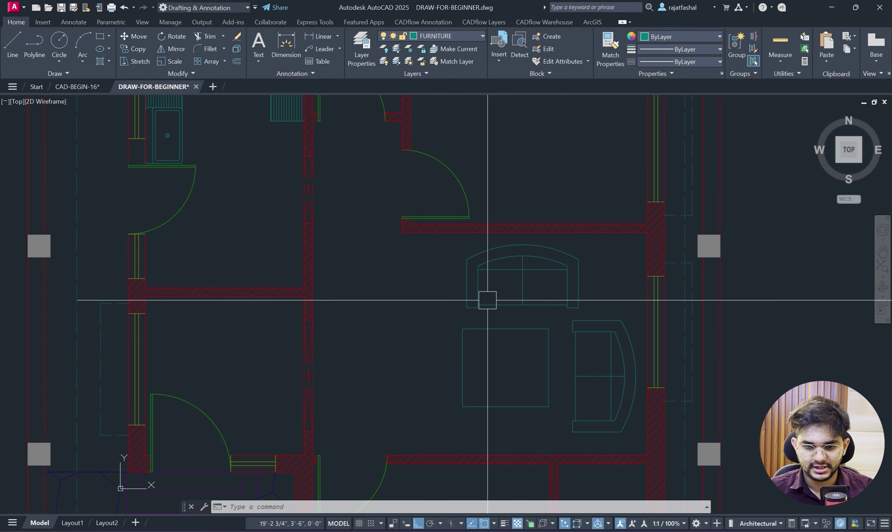
pyautogui.write('R')
pyautogui.scroll(3, 398, 291)
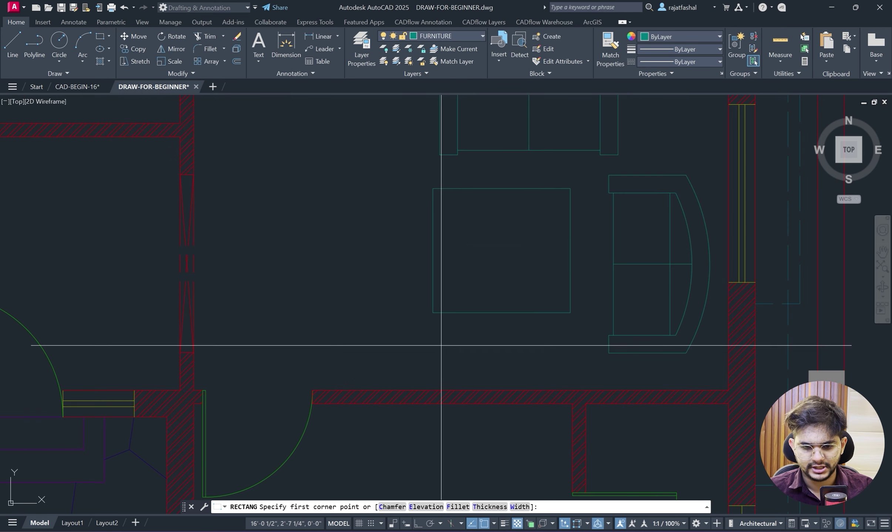
pyautogui.click(421, 356)
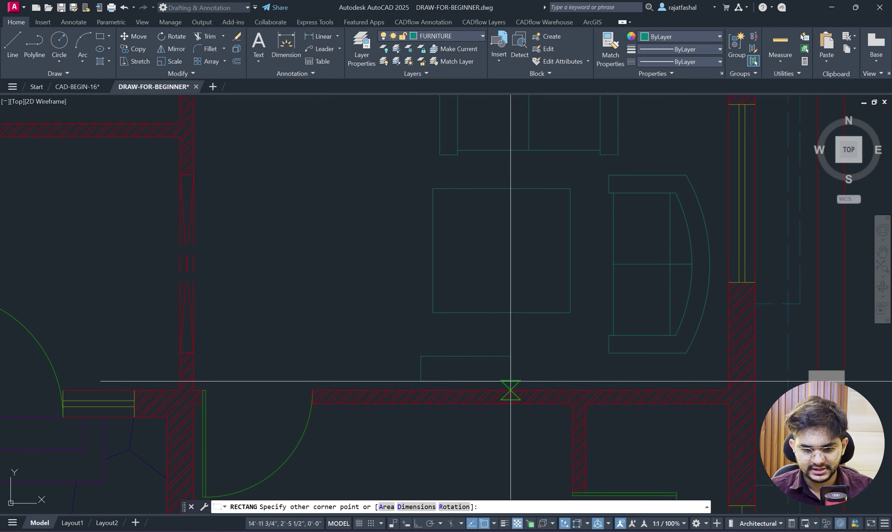
pyautogui.press('Escape')
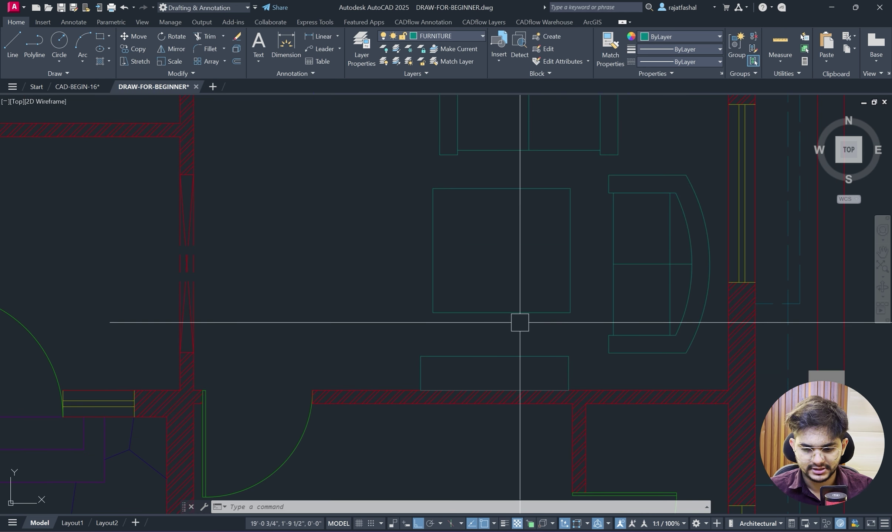
# Draw a long, thin rectangle inside the TV unit to represent the television.
pyautogui.write('rec')
pyautogui.press('Return')
pyautogui.scroll(2, 471, 378)
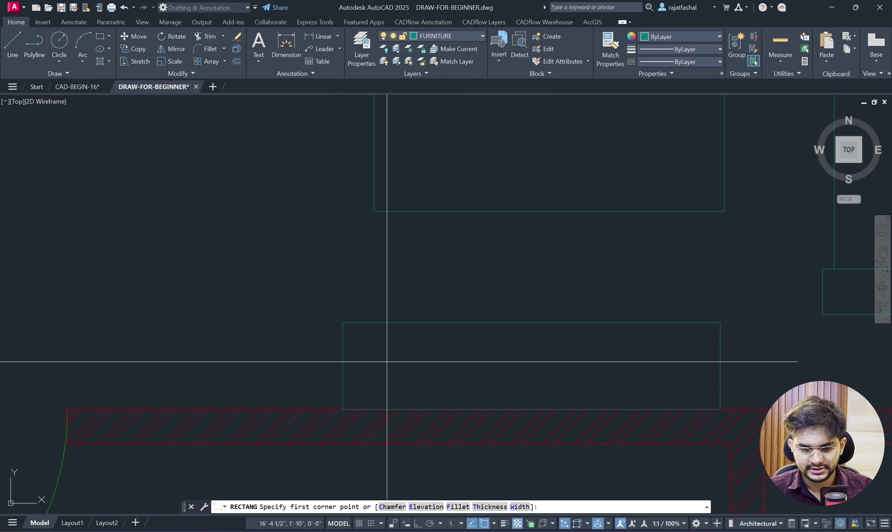
pyautogui.click(384, 356)
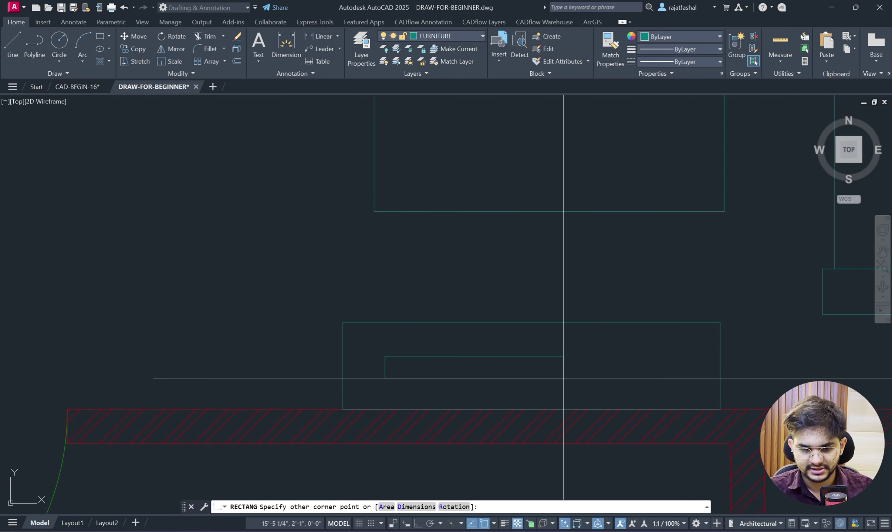
pyautogui.click(693, 367)
# Move the thin television rectangle by its centre to the centre of the TV unit.
pyautogui.scroll(2, 588, 371)
pyautogui.click(560, 345)
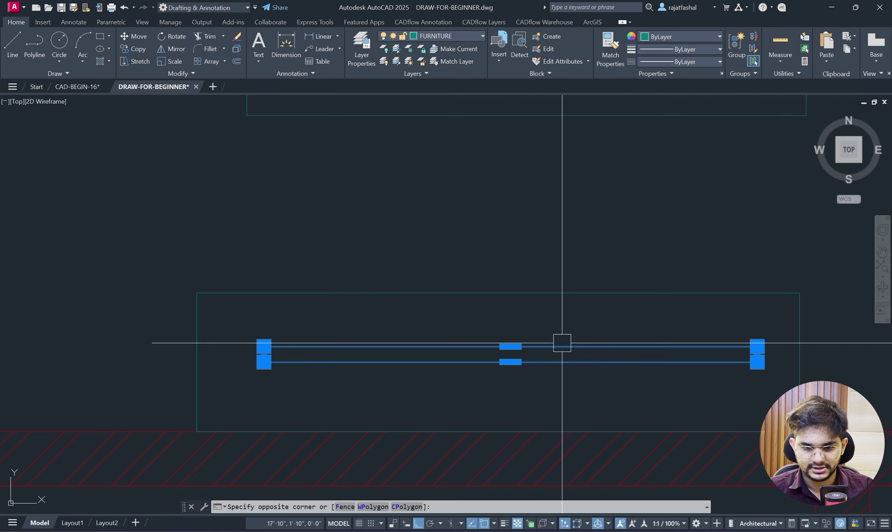
pyautogui.write('m')
pyautogui.press('Return')
pyautogui.click(511, 354)
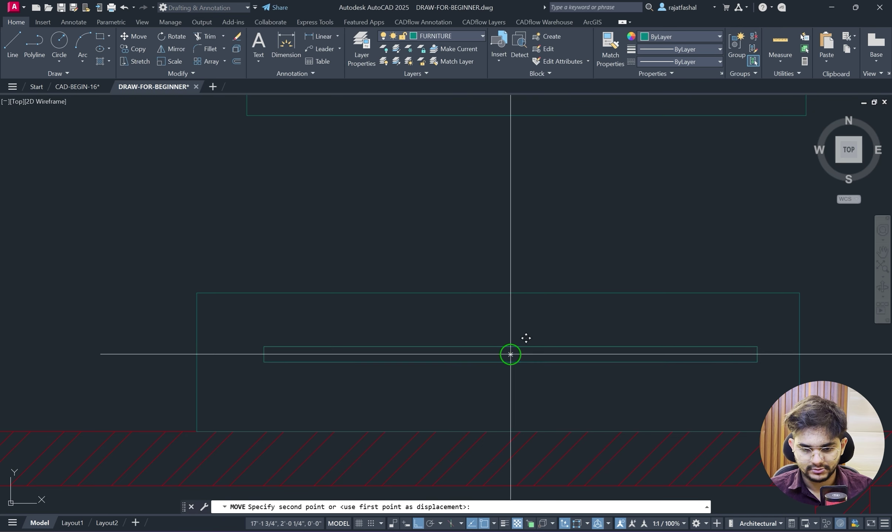
pyautogui.click(498, 362)
pyautogui.scroll(-10, 551, 290)
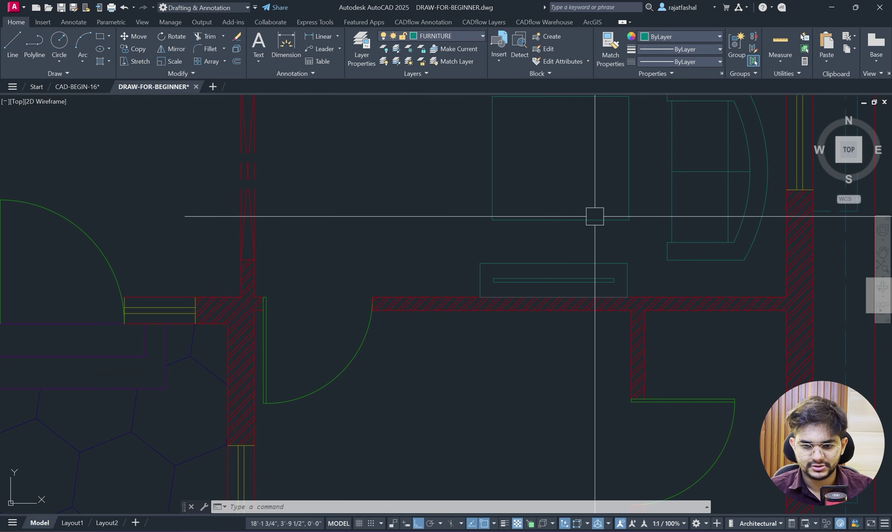
pyautogui.scroll(3, 546, 281)
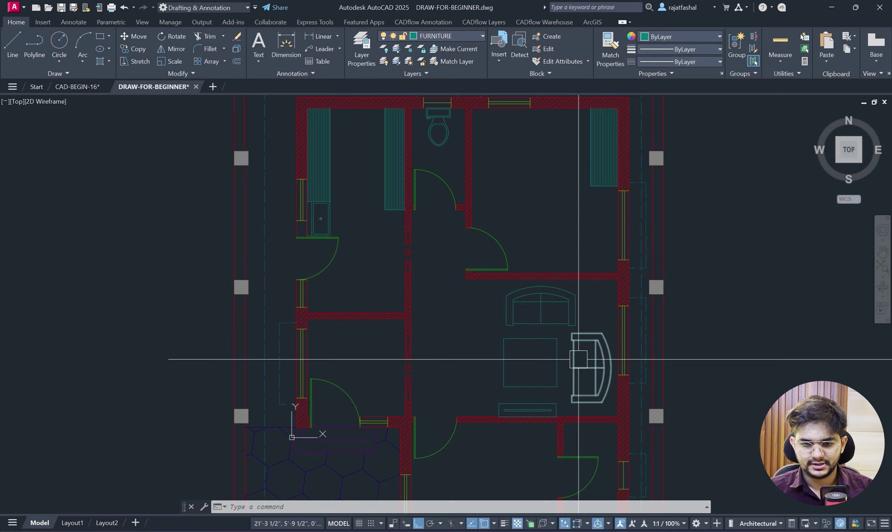
# Check the PDF plan and draw the bedroom wardrobe's outline with lines from the wall end beside the door to the toilet wall.
pyautogui.hotkey('alt', 'Tab')
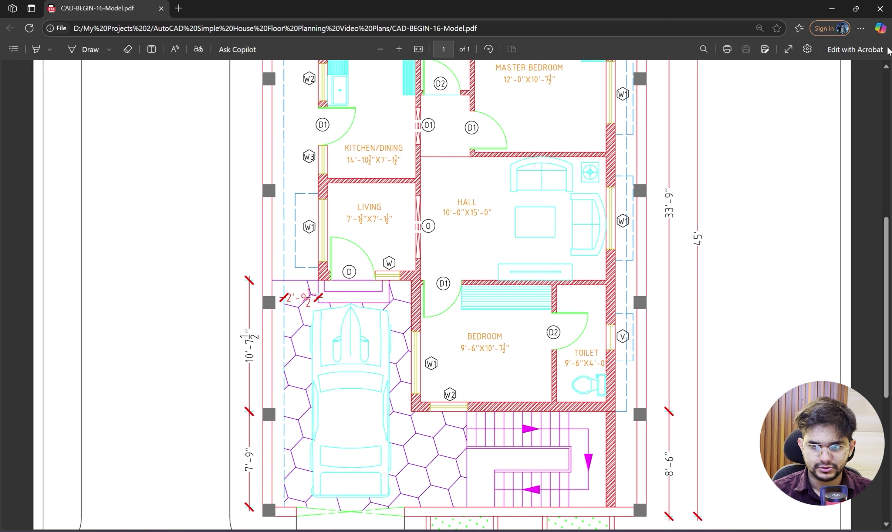
pyautogui.click(829, 7)
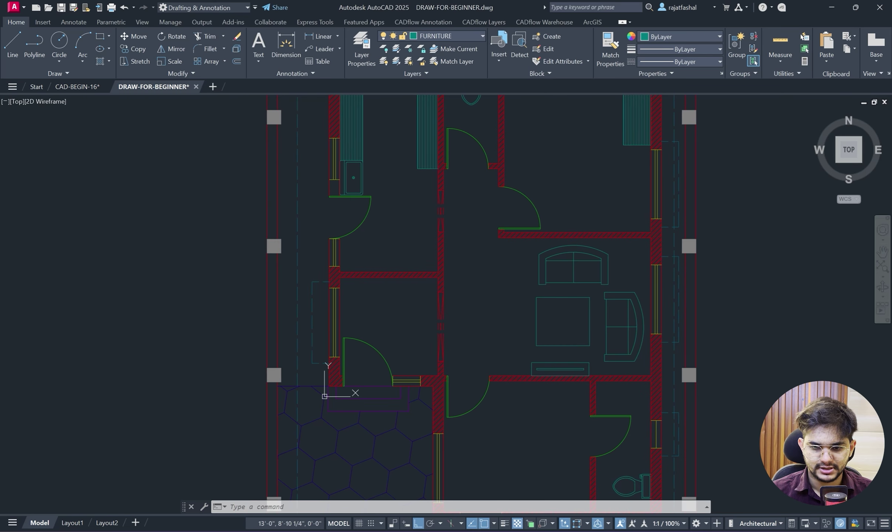
pyautogui.moveTo(499, 285); pyautogui.dragTo(485, 245, button='middle')
pyautogui.rightClick(485, 246)
pyautogui.moveTo(538, 264)
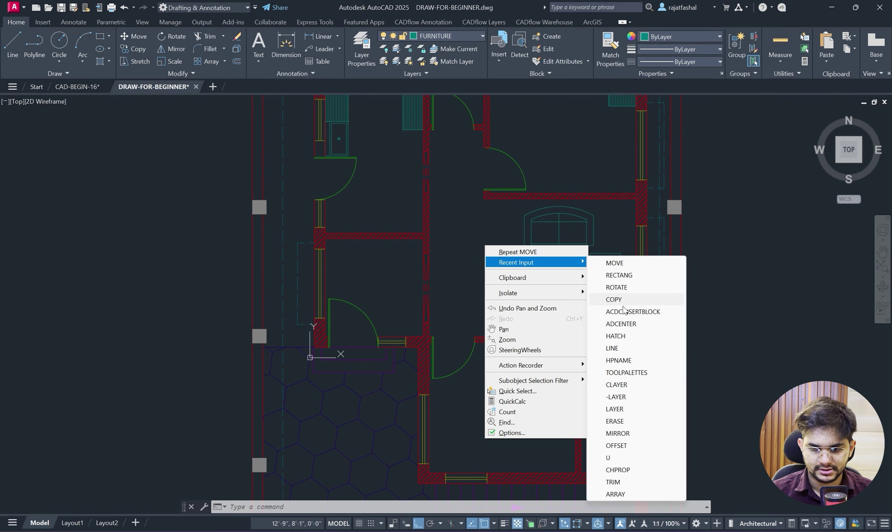
pyautogui.click(612, 348)
pyautogui.scroll(5, 478, 321)
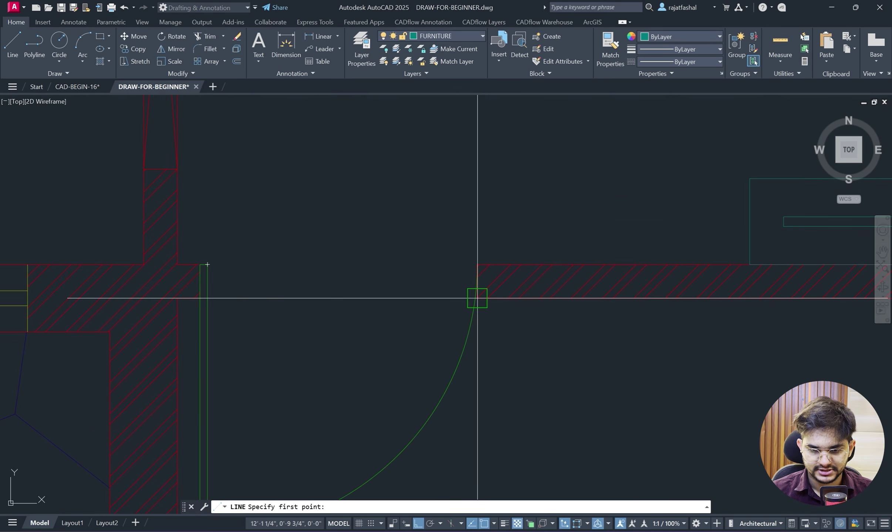
pyautogui.click(477, 298)
pyautogui.scroll(-2, 510, 381)
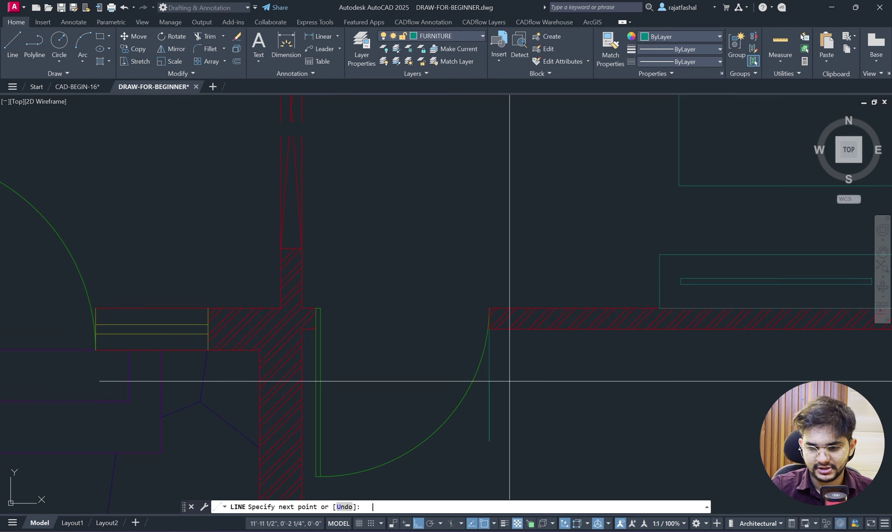
pyautogui.scroll(-2, 516, 386)
pyautogui.click(698, 414)
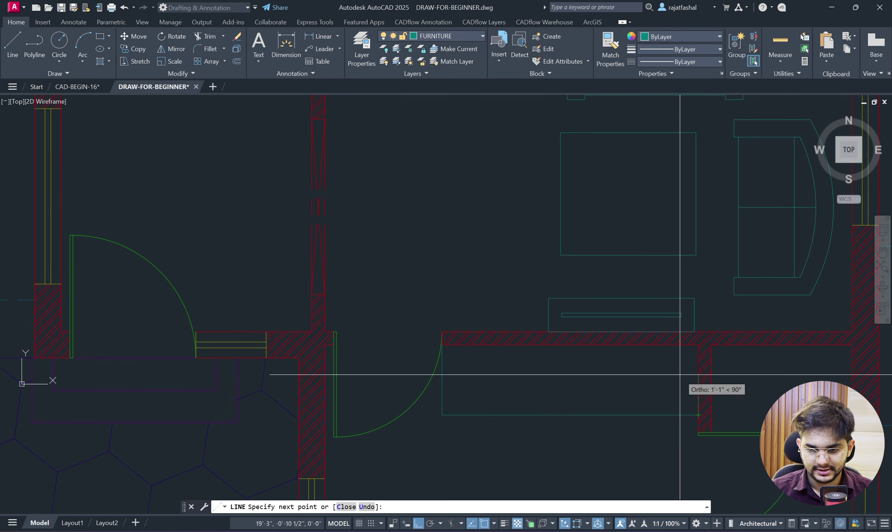
pyautogui.rightClick(667, 350)
pyautogui.click(672, 355)
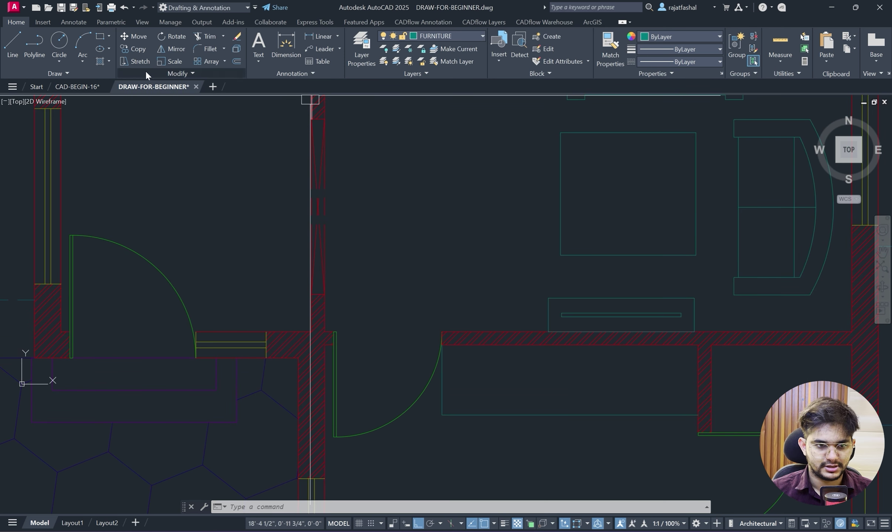
# Hatch the bedroom wardrobe's interior with the current line pattern at angle 45 and scale 11.
pyautogui.click(99, 61)
pyautogui.click(514, 370)
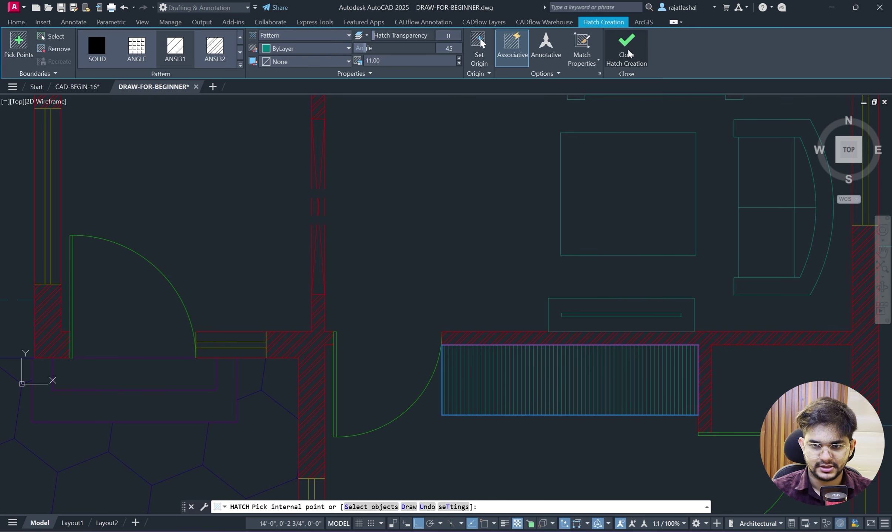
pyautogui.press('Return')
pyautogui.scroll(-6, 488, 199)
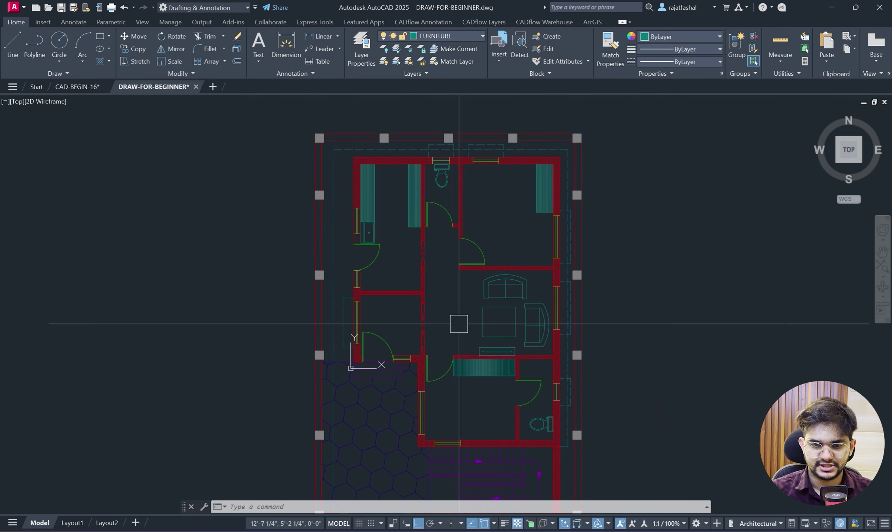
pyautogui.scroll(2, 486, 367)
pyautogui.scroll(-2, 462, 259)
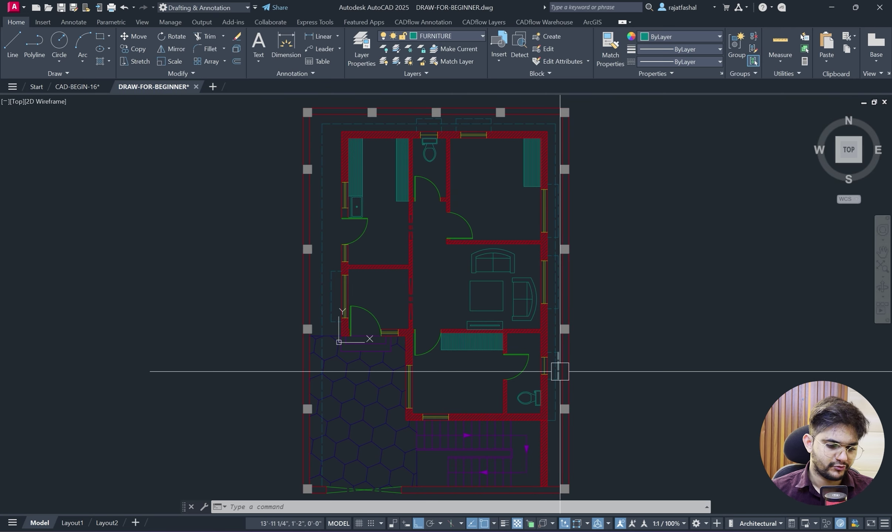
# Check the parking area in the PDF plan and insert the architectural Vehicles - Imperial block in the empty space beside the plan.
pyautogui.hotkey('ctrl', '3')
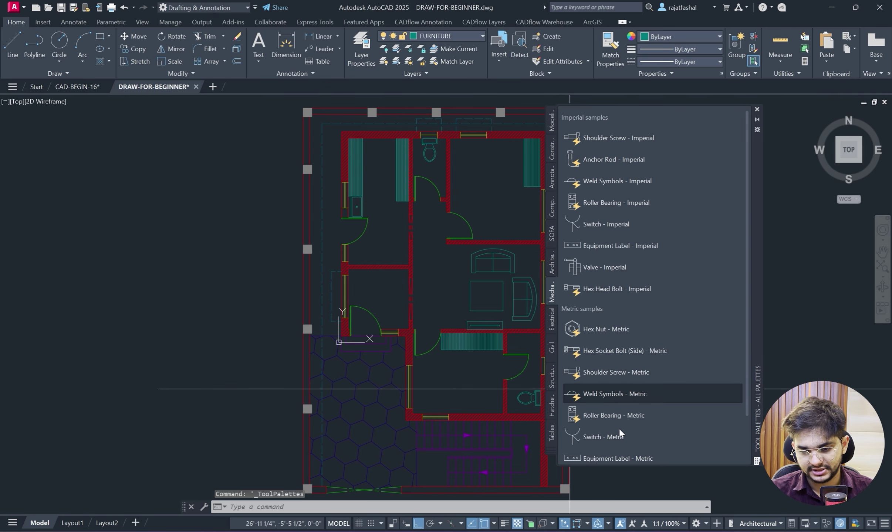
pyautogui.click(555, 522)
pyautogui.scroll(-1, 370, 327)
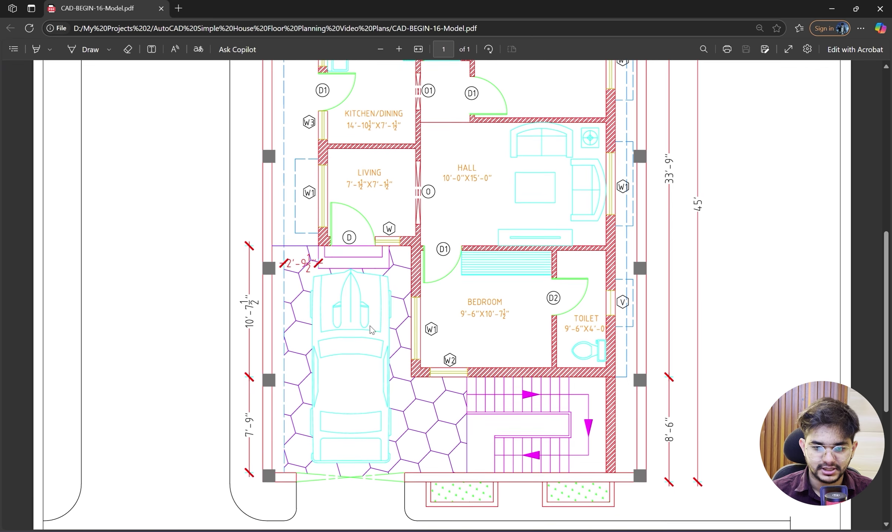
pyautogui.click(830, 5)
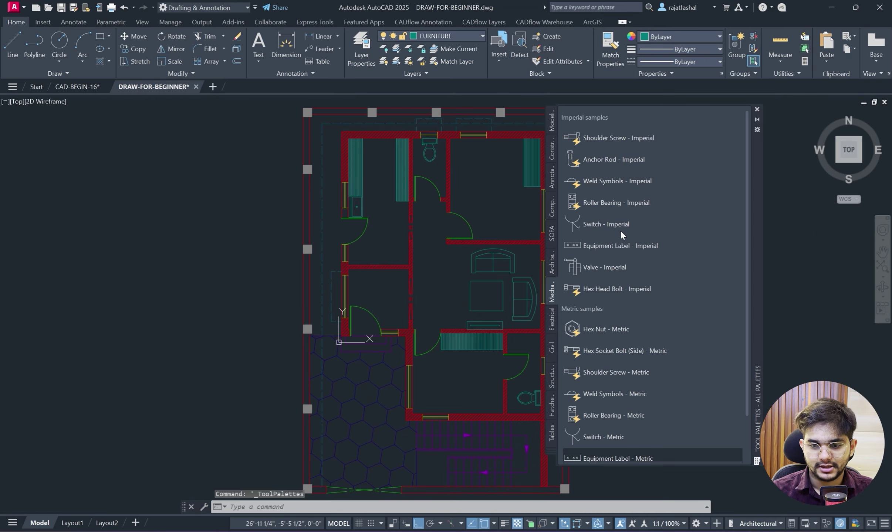
pyautogui.click(552, 263)
pyautogui.scroll(-3, 643, 282)
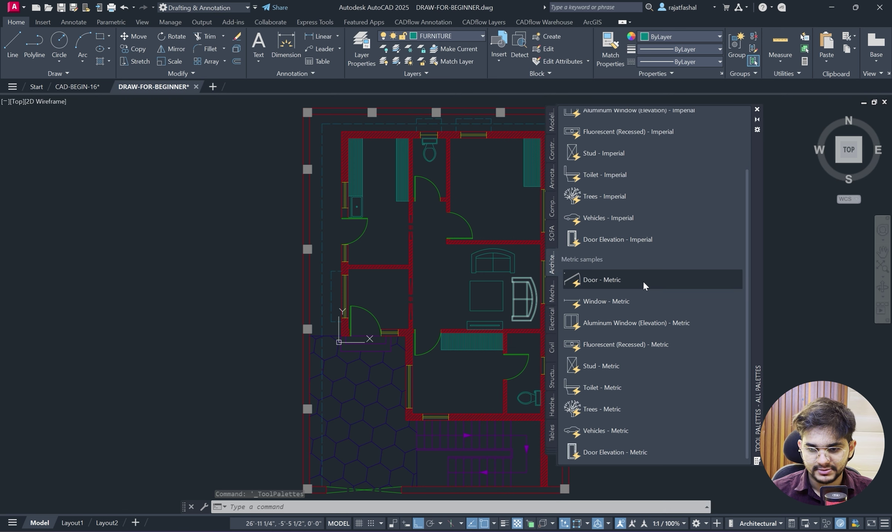
pyautogui.scroll(3, 611, 244)
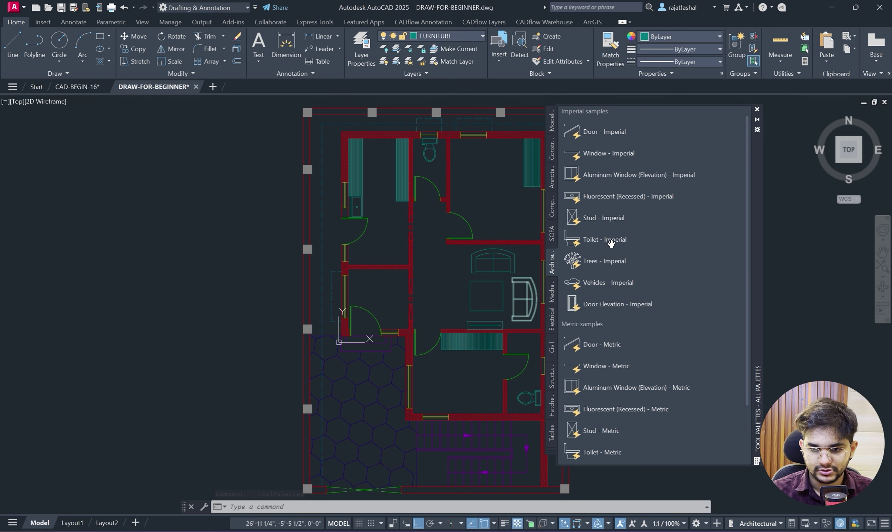
pyautogui.click(600, 283)
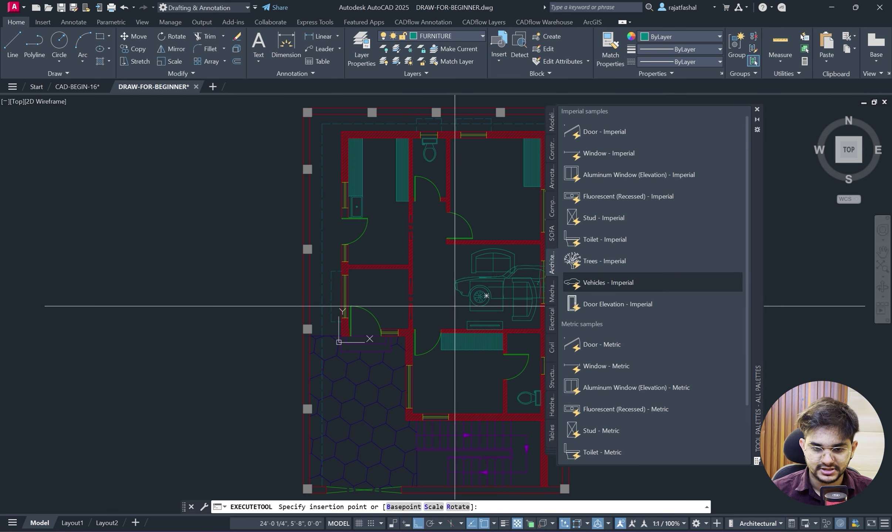
pyautogui.click(154, 350)
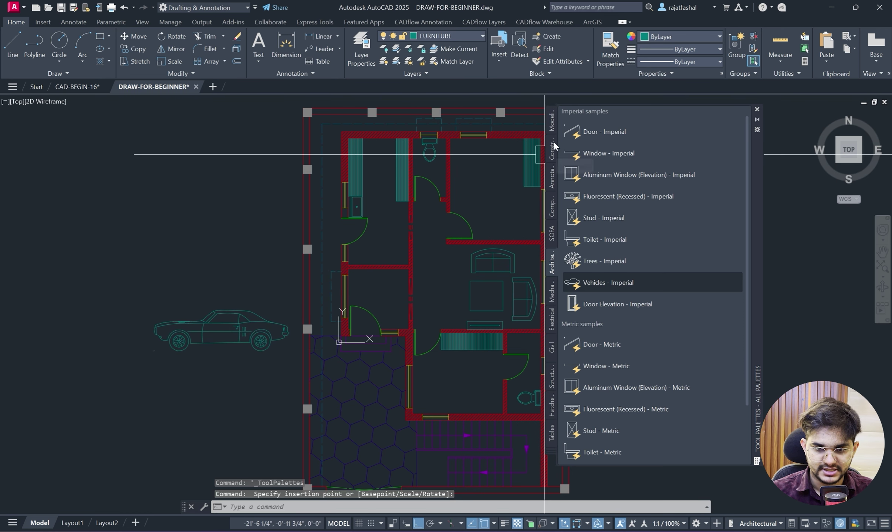
pyautogui.click(757, 109)
pyautogui.scroll(3, 225, 302)
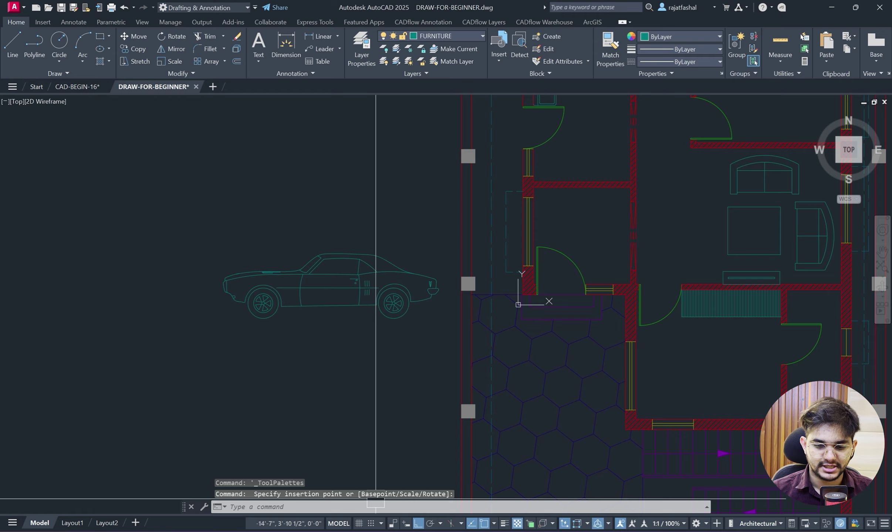
# Compare with the PDF plan and change the inserted vehicle block to the Sports Car (Top) view.
pyautogui.click(381, 531)
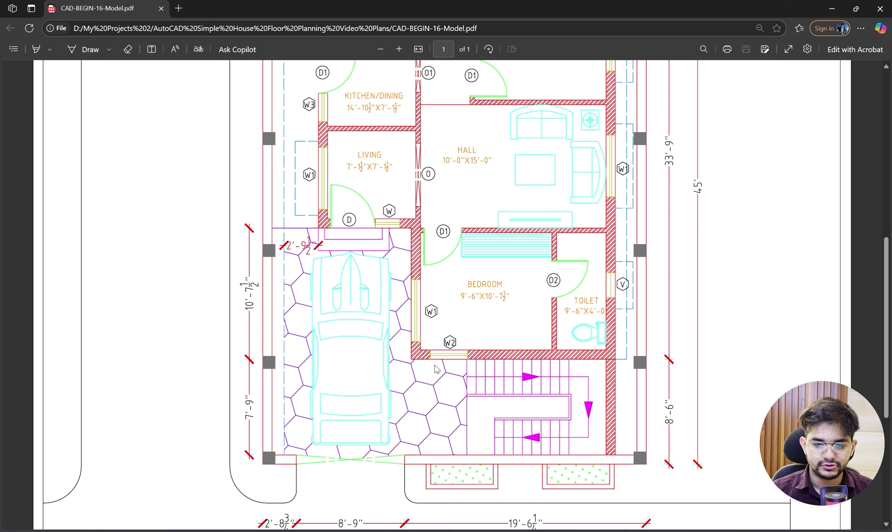
pyautogui.click(837, 7)
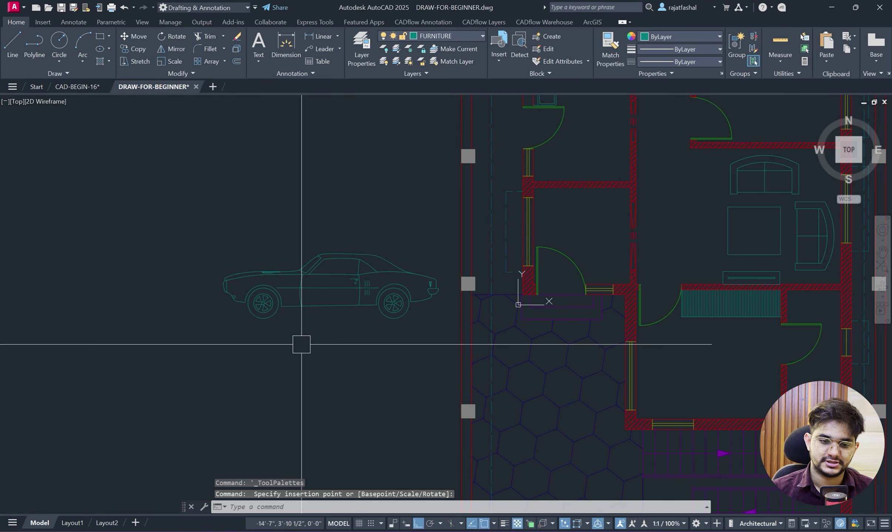
pyautogui.click(318, 318)
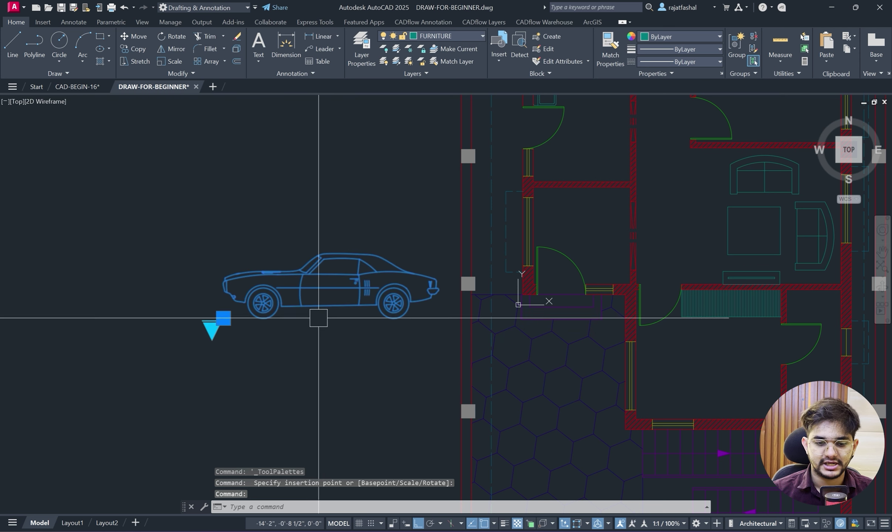
pyautogui.click(212, 330)
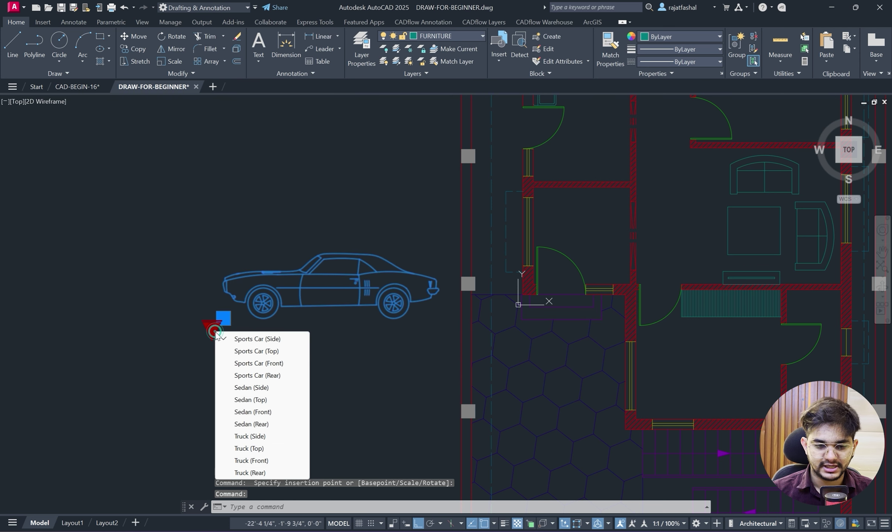
pyautogui.click(261, 355)
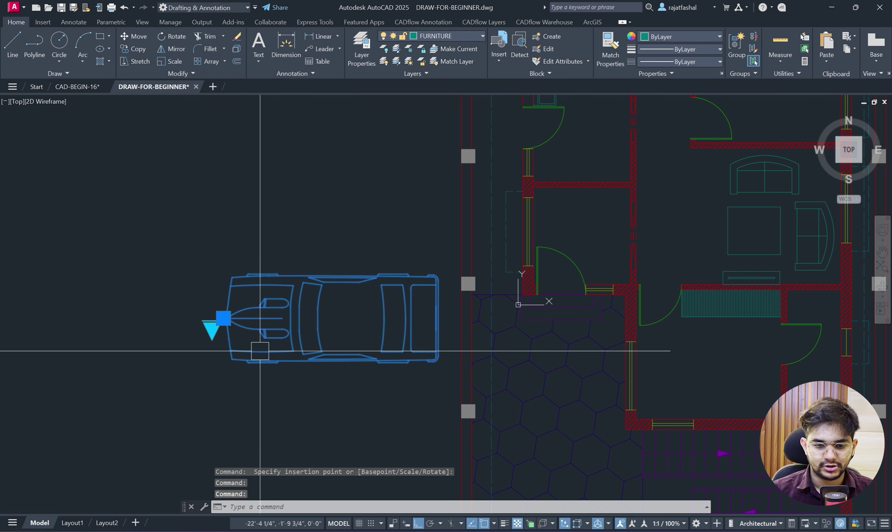
pyautogui.scroll(-2, 316, 340)
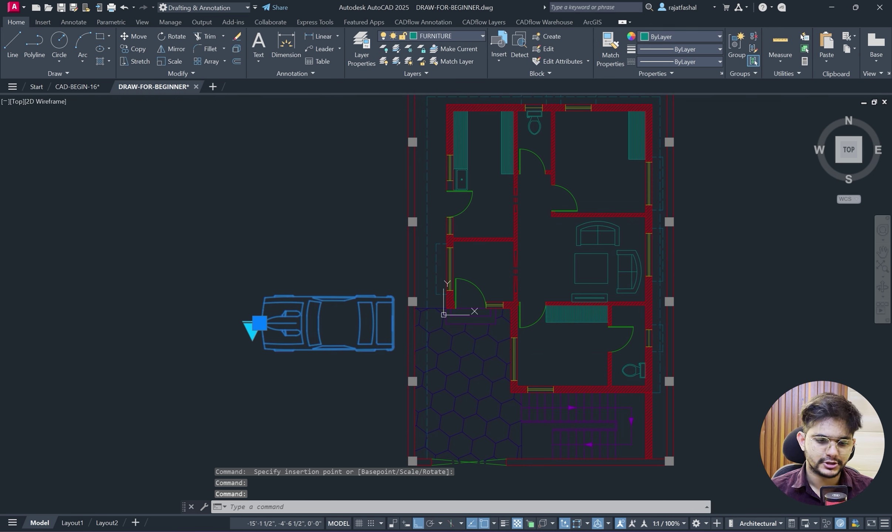
pyautogui.press('Escape')
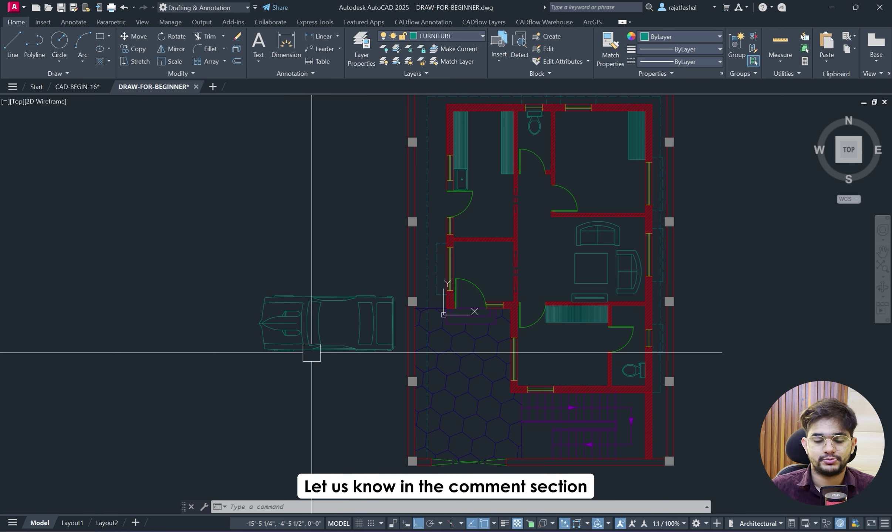
# Rotate the car about its front insertion point so it stands vertically with its front facing up.
pyautogui.click(311, 353)
pyautogui.click(275, 265)
pyautogui.write('ro')
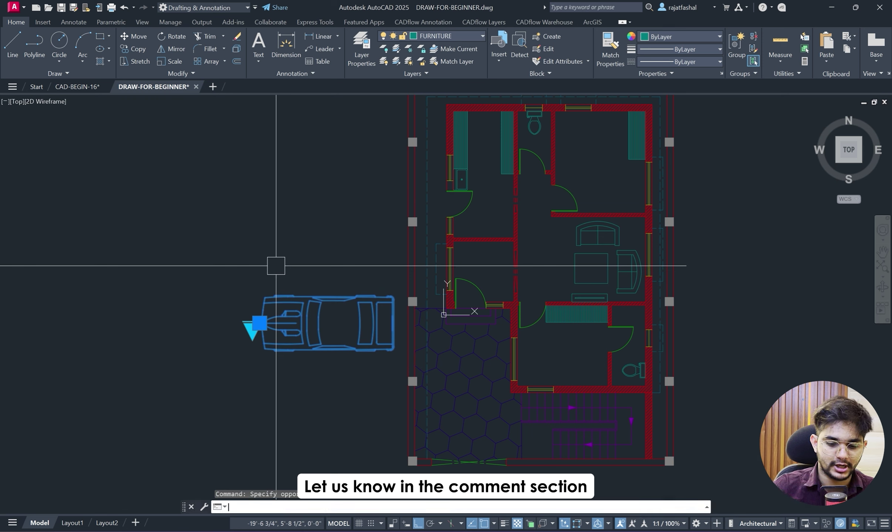
pyautogui.press('Return')
pyautogui.click(260, 323)
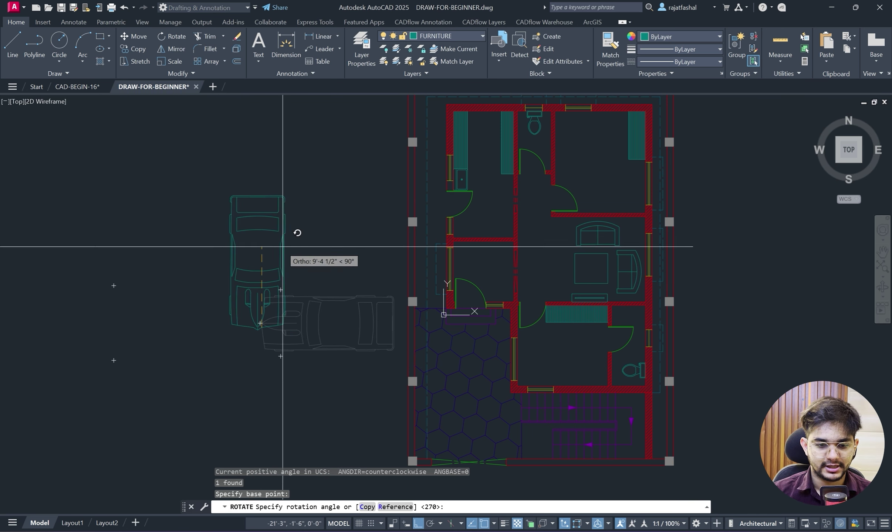
pyautogui.click(255, 395)
# Turn Ortho off and move the car by its front point into the parking area, just below the entrance steps.
pyautogui.click(314, 354)
pyautogui.click(258, 318)
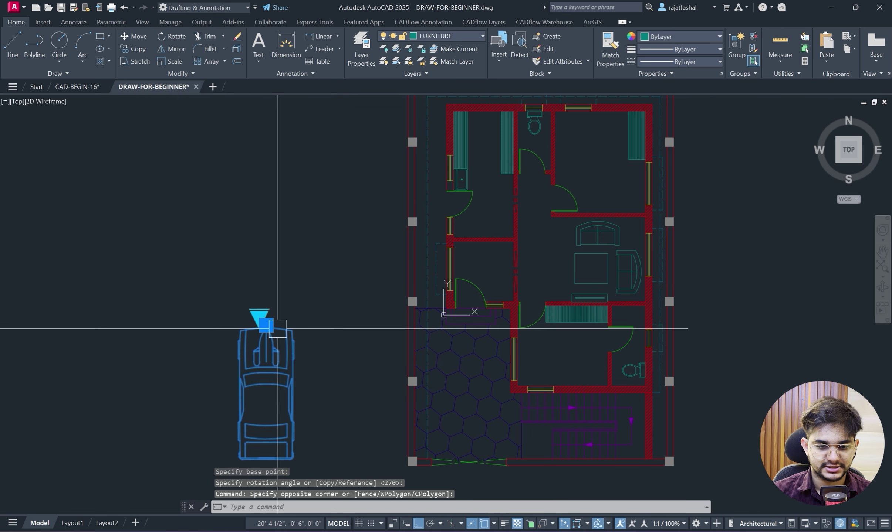
pyautogui.click(266, 325)
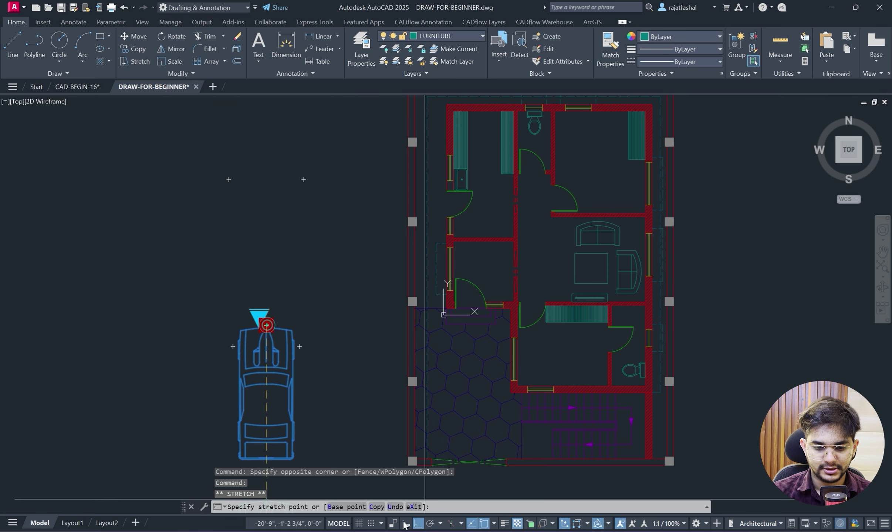
pyautogui.click(418, 524)
pyautogui.scroll(10, 483, 387)
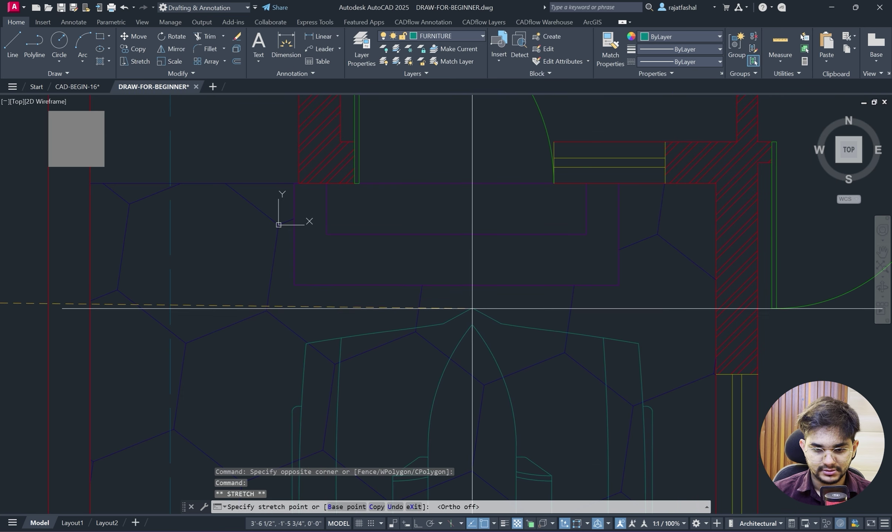
pyautogui.scroll(-10, 471, 301)
pyautogui.press('Escape')
pyautogui.scroll(8, 447, 361)
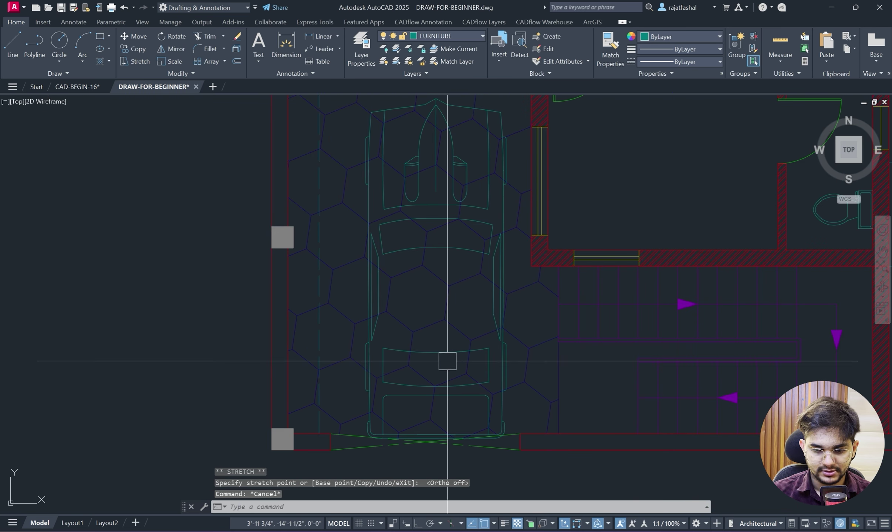
pyautogui.moveTo(454, 328); pyautogui.dragTo(464, 385, button='middle')
# Shift the parked car slightly upward toward the entrance steps so that its rear clears the gate line.
pyautogui.scroll(6, 444, 145)
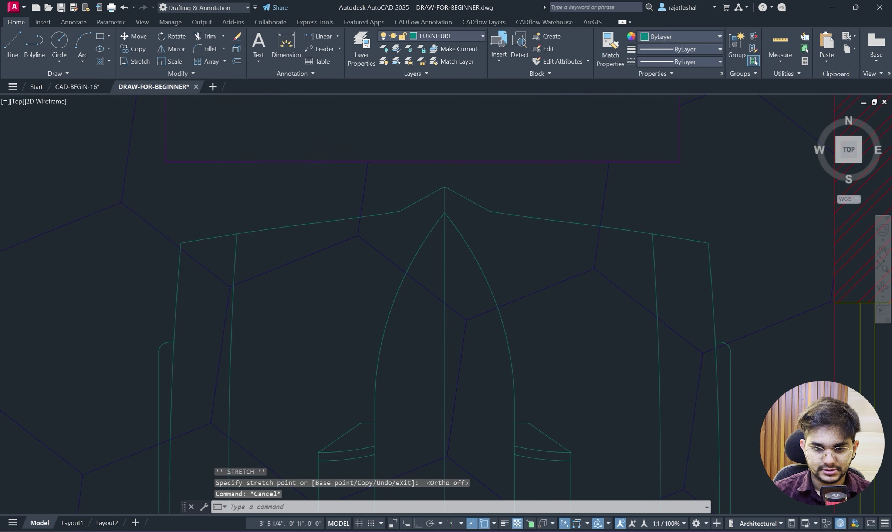
pyautogui.scroll(2, 444, 182)
pyautogui.click(440, 184)
pyautogui.click(446, 193)
pyautogui.click(446, 194)
pyautogui.scroll(3, 446, 185)
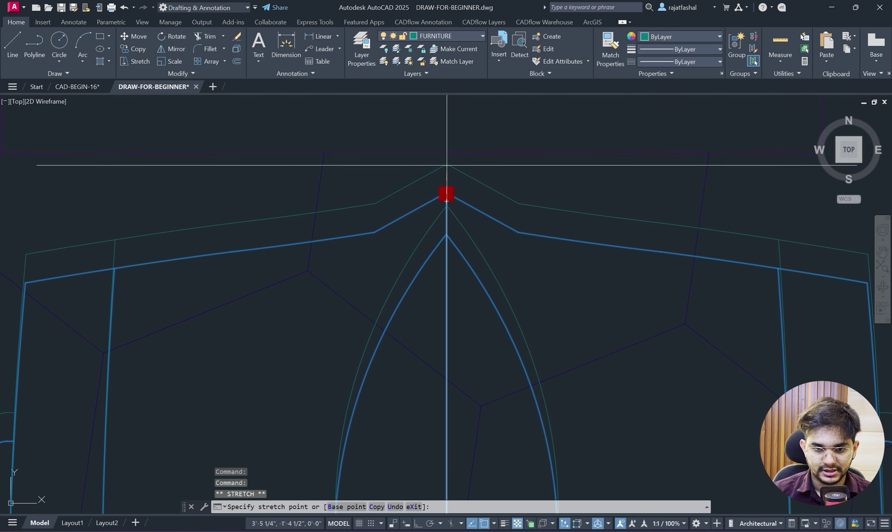
pyautogui.press('Escape')
pyautogui.press('Escape')
pyautogui.scroll(-6, 462, 165)
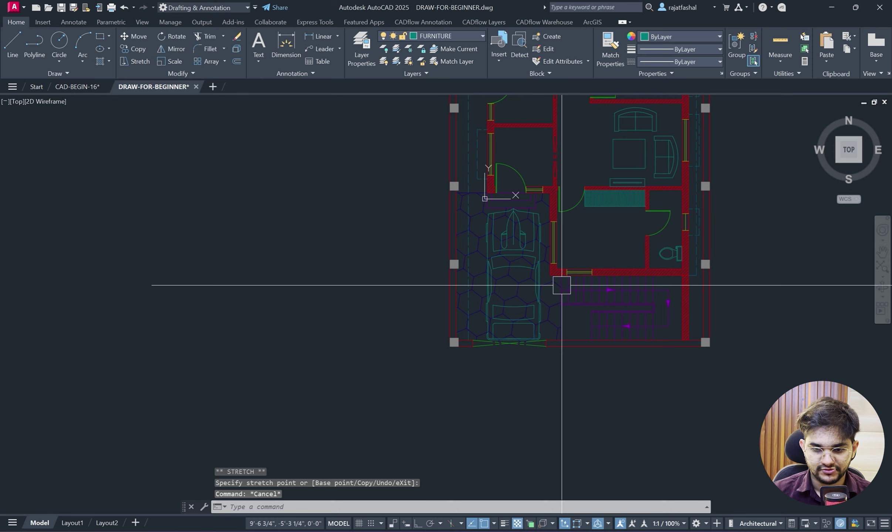
pyautogui.scroll(6, 570, 281)
pyautogui.scroll(-2, 431, 254)
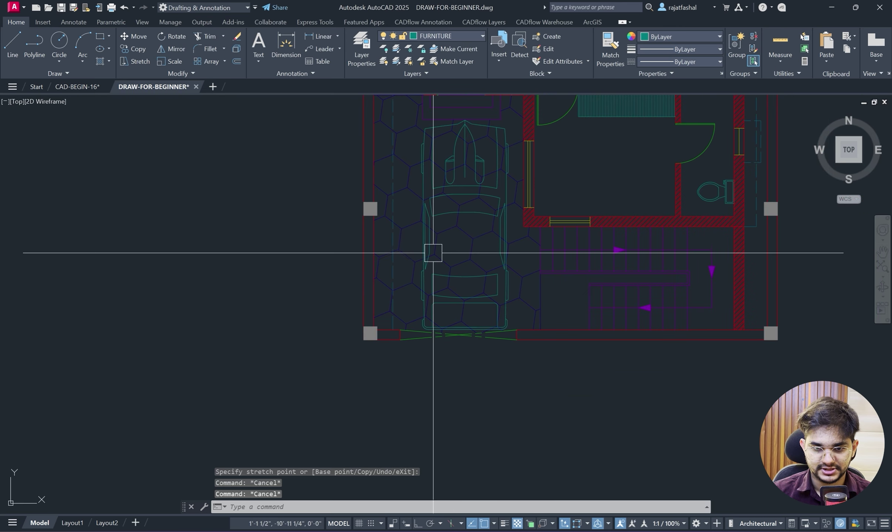
# Scale the parked car down slightly about its front point so that its rear sits clear inside the gate line.
pyautogui.scroll(3, 436, 245)
pyautogui.click(436, 245)
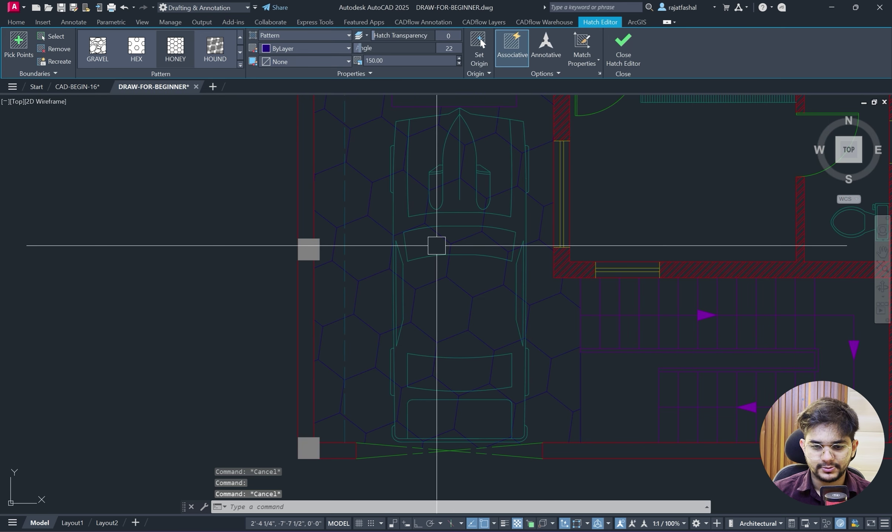
pyautogui.press('Escape')
pyautogui.scroll(2, 422, 253)
pyautogui.write('SC')
pyautogui.press('Return')
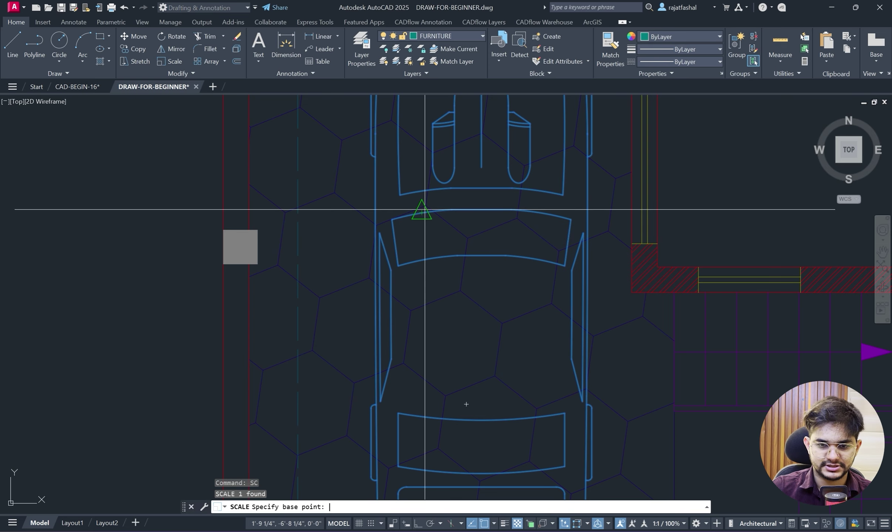
pyautogui.scroll(-5, 424, 210)
pyautogui.scroll(7, 452, 122)
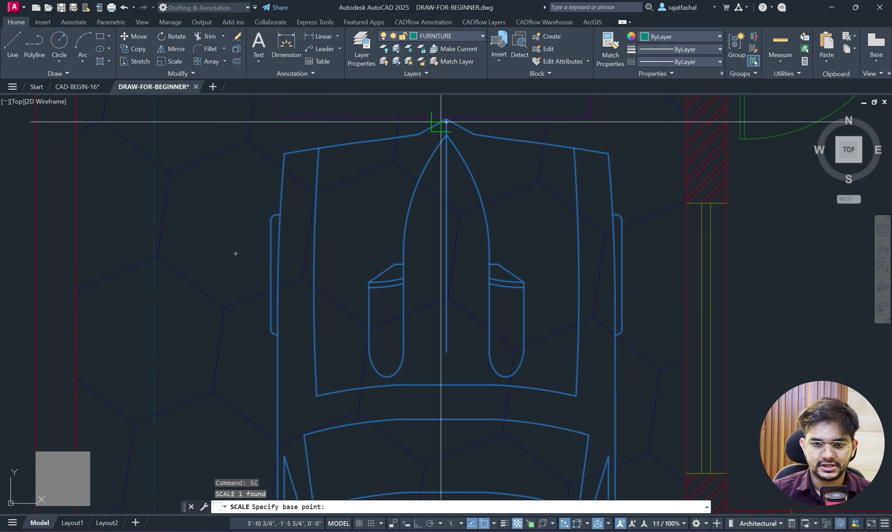
pyautogui.scroll(4, 441, 122)
pyautogui.click(454, 122)
pyautogui.scroll(-6, 461, 217)
pyautogui.scroll(-2, 469, 329)
pyautogui.moveTo(469, 329); pyautogui.dragTo(450, 380, button='middle')
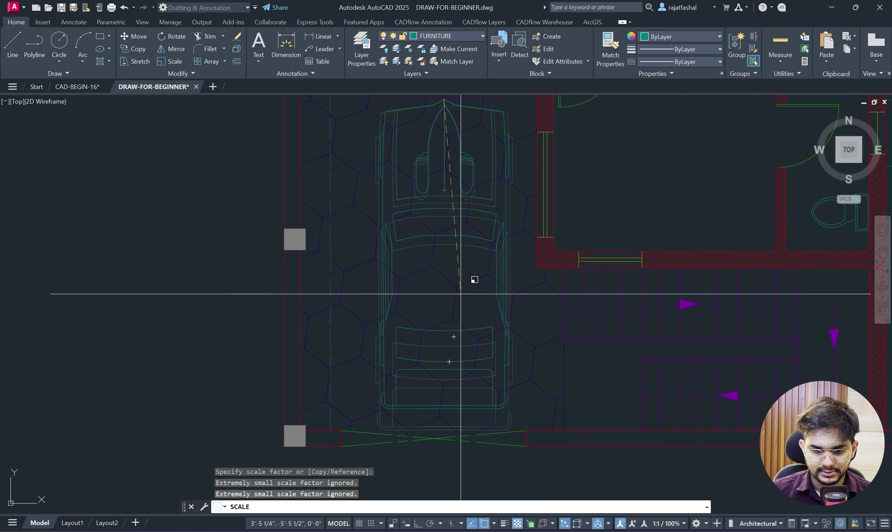
pyautogui.press('Escape')
pyautogui.scroll(-3, 492, 275)
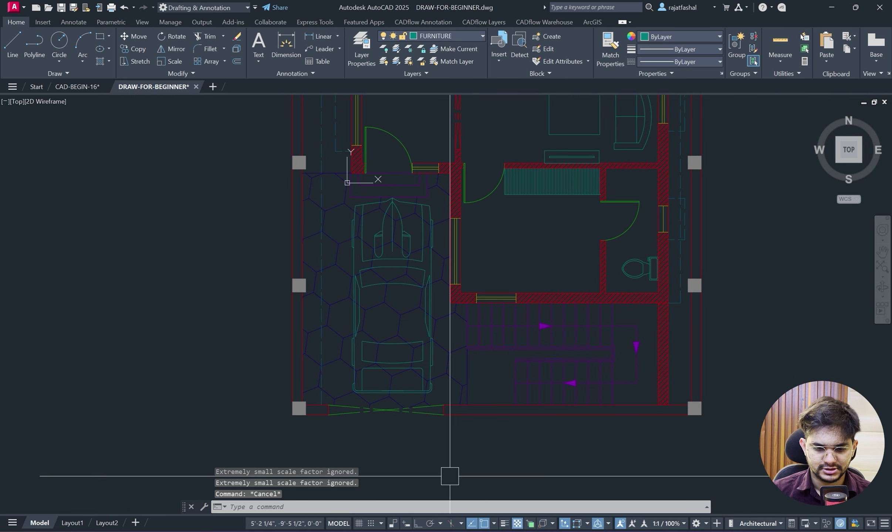
# Switch to the reference PDF and examine the parking area, front boundary and planter boxes outside the front wall, ending back in AutoCAD.
pyautogui.click(458, 520)
pyautogui.scroll(-1, 420, 385)
pyautogui.scroll(-1, 421, 386)
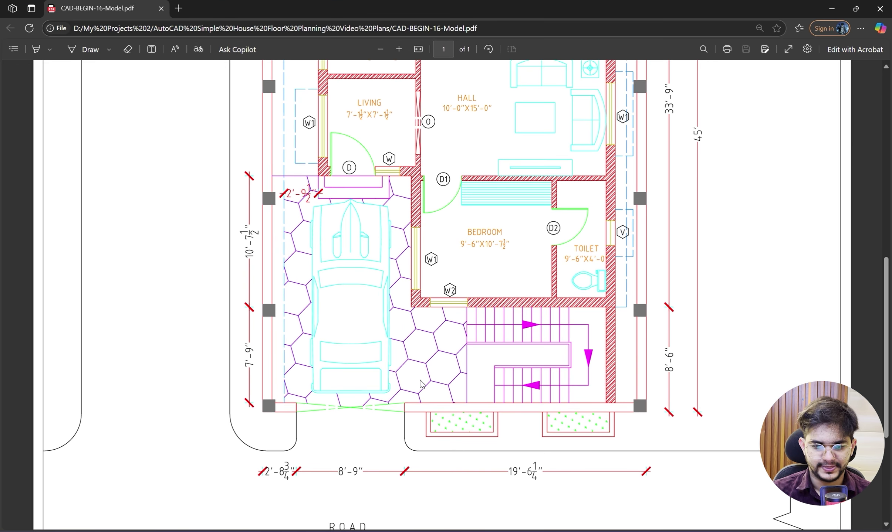
pyautogui.scroll(1, 427, 253)
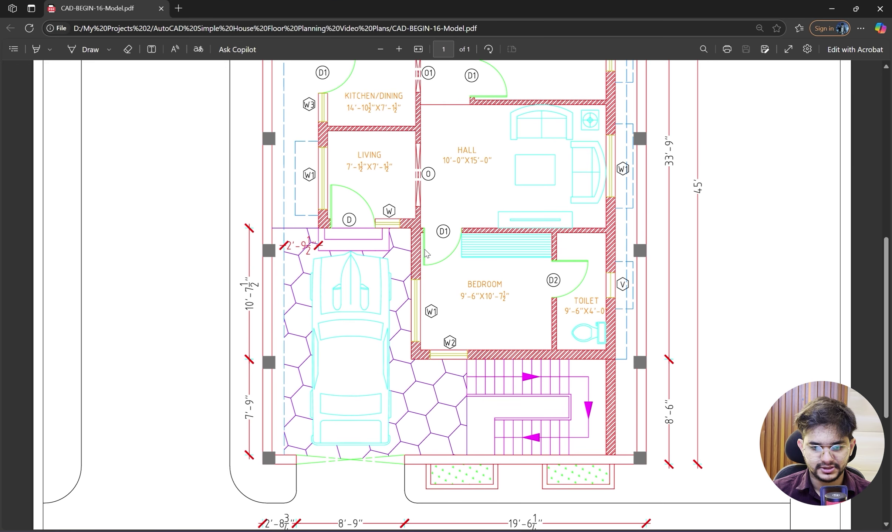
pyautogui.scroll(1, 480, 298)
pyautogui.scroll(-2, 471, 303)
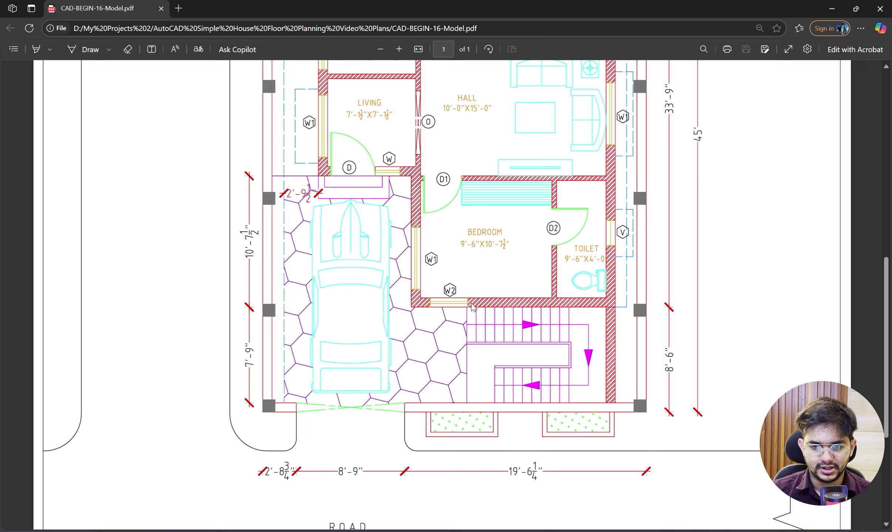
pyautogui.scroll(2, 462, 300)
pyautogui.scroll(2, 461, 300)
pyautogui.scroll(-6, 435, 262)
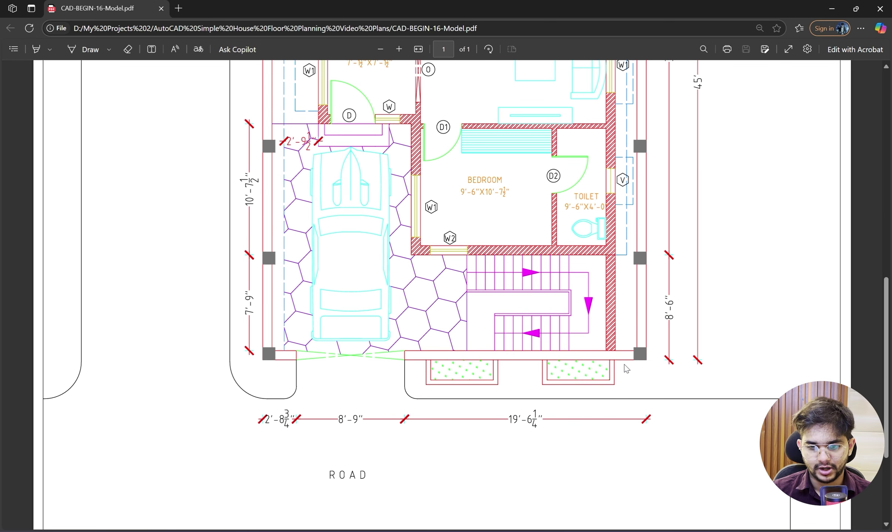
pyautogui.click(831, 7)
# On the WALL layer with Ortho on, draw a 4' by 2' planter outline projecting from the front boundary wall, beside the gate.
pyautogui.scroll(-2, 428, 259)
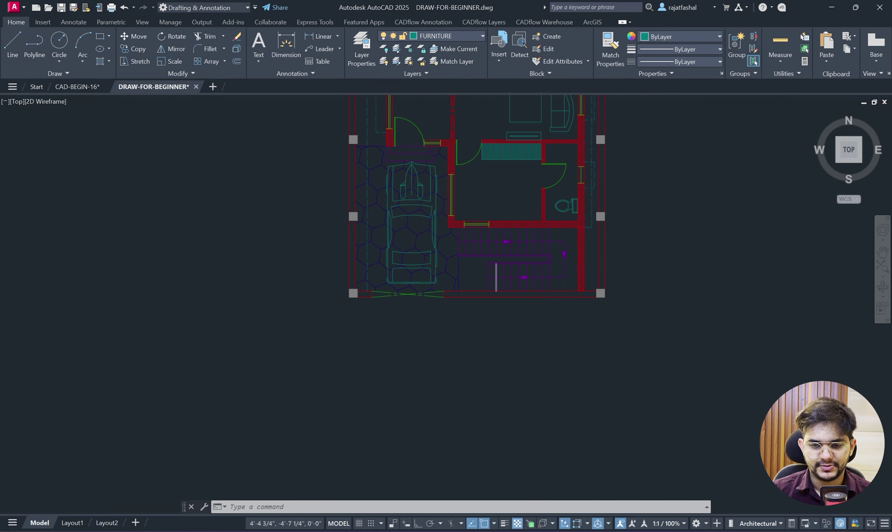
pyautogui.scroll(5, 477, 156)
pyautogui.click(442, 35)
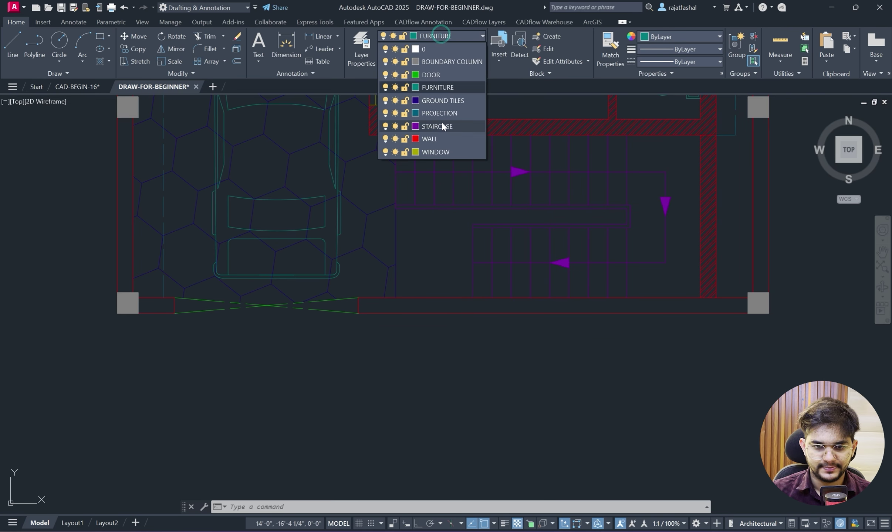
pyautogui.click(430, 139)
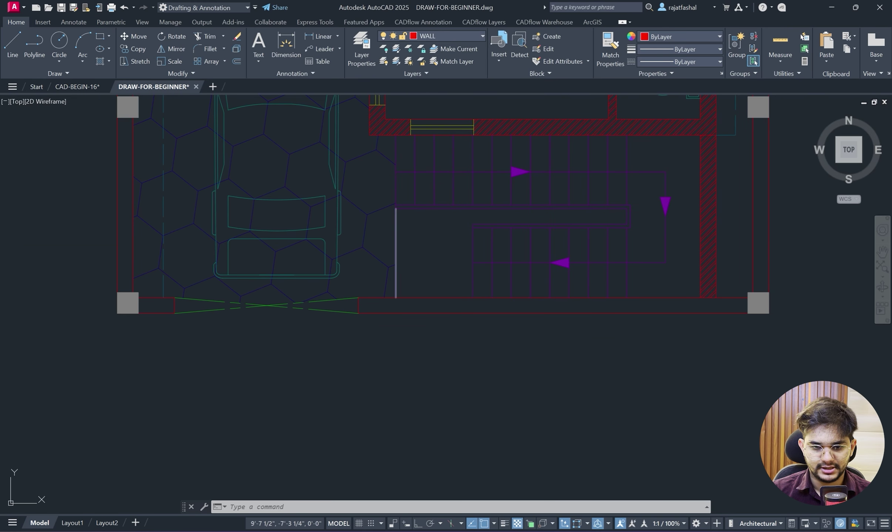
pyautogui.rightClick(430, 257)
pyautogui.moveTo(481, 271)
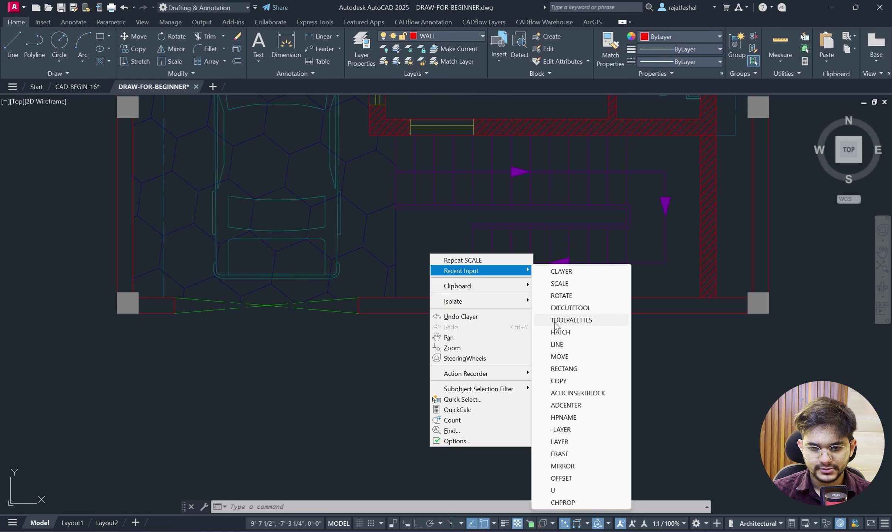
pyautogui.click(556, 344)
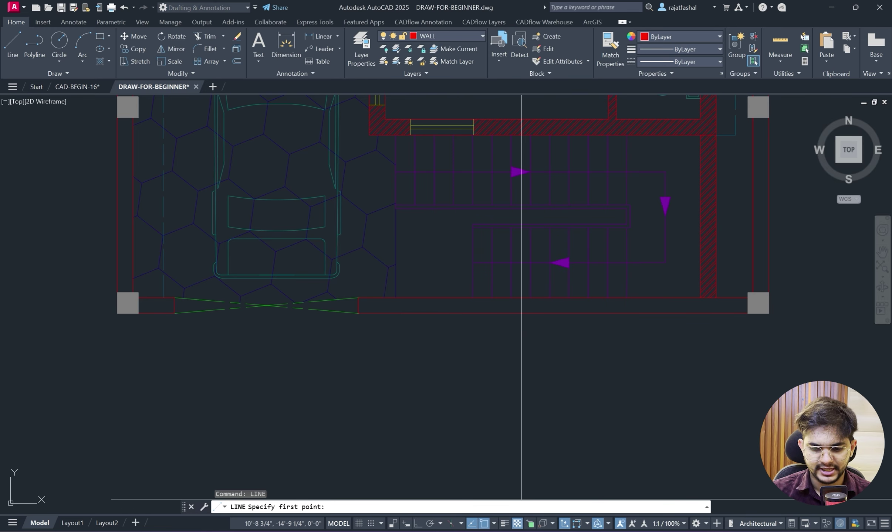
pyautogui.hotkey('alt', 'Tab')
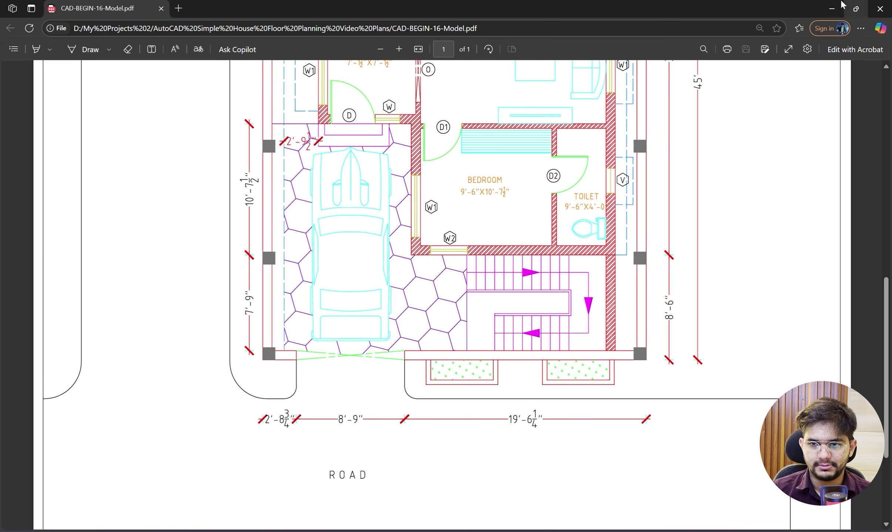
pyautogui.click(839, 7)
pyautogui.click(413, 314)
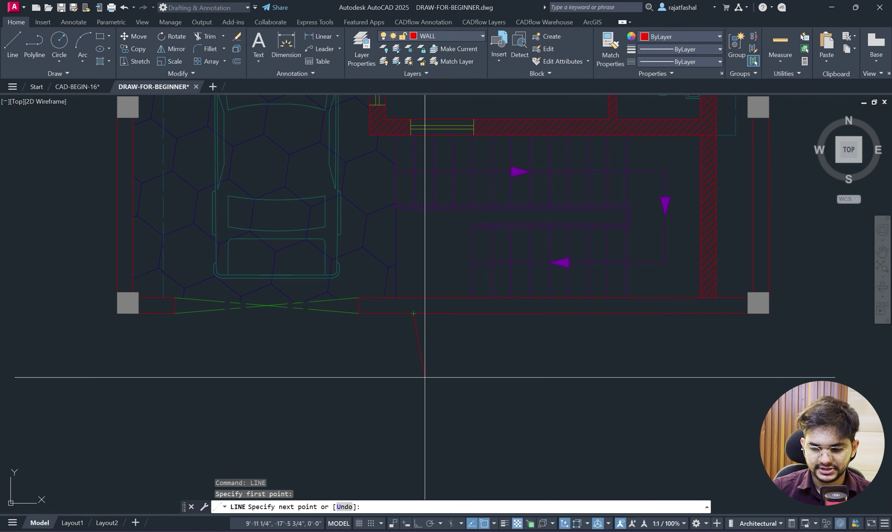
pyautogui.press('F8')
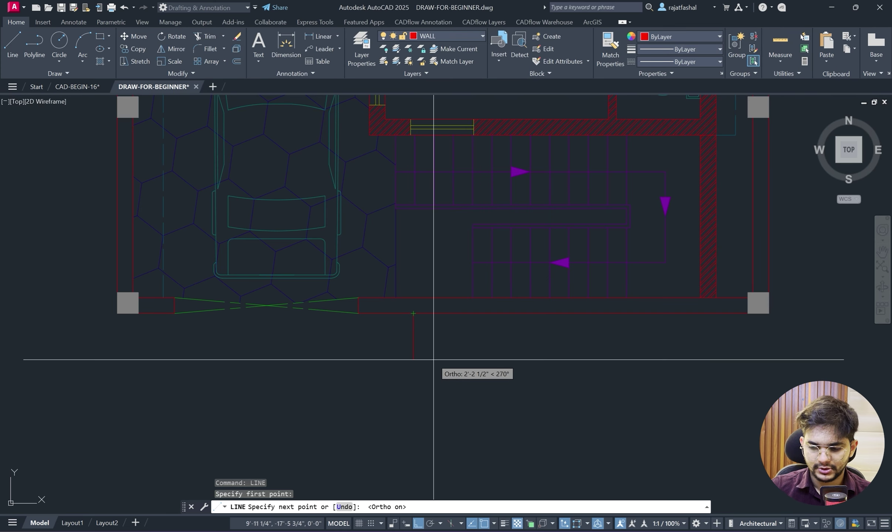
pyautogui.write("2'")
pyautogui.press('Return')
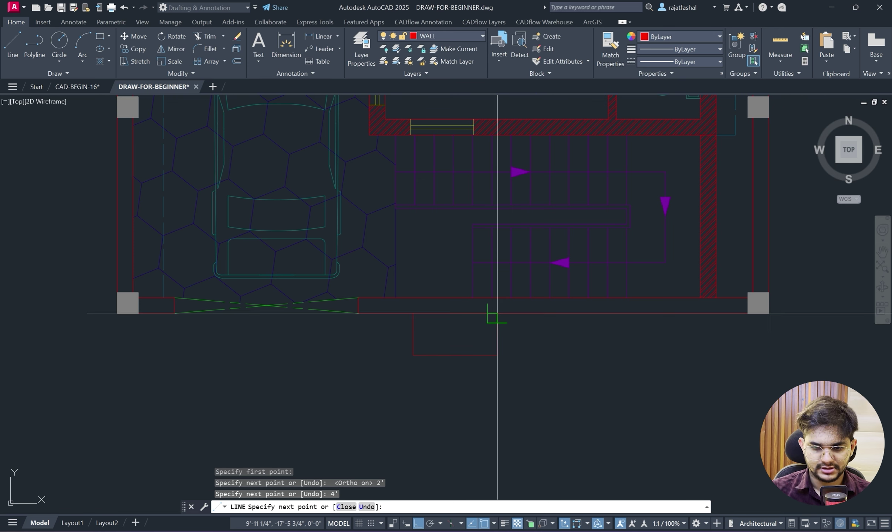
pyautogui.press('Escape')
# Offset the planter's left and bottom lines outward by 4.5 inches.
pyautogui.scroll(2, 492, 333)
pyautogui.write('o')
pyautogui.press('Return')
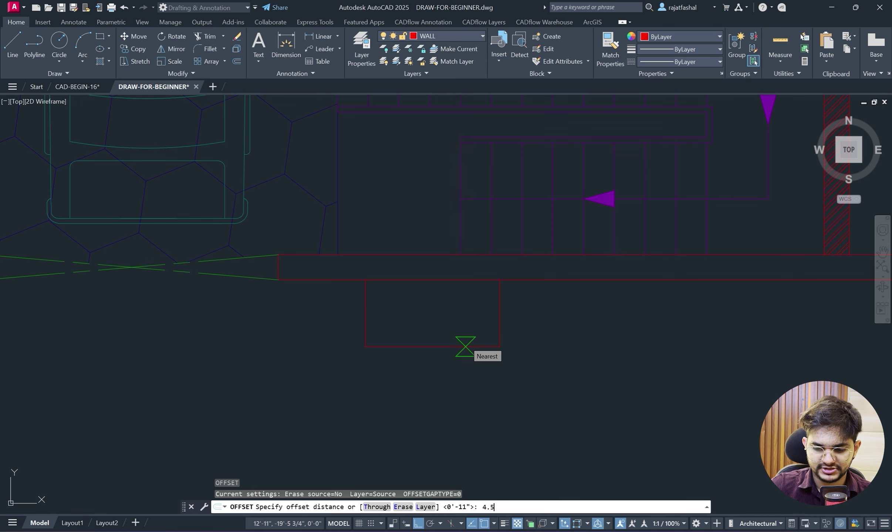
pyautogui.write('4.5')
pyautogui.press('Return')
pyautogui.click(362, 327)
pyautogui.click(358, 329)
pyautogui.click(384, 343)
pyautogui.click(422, 371)
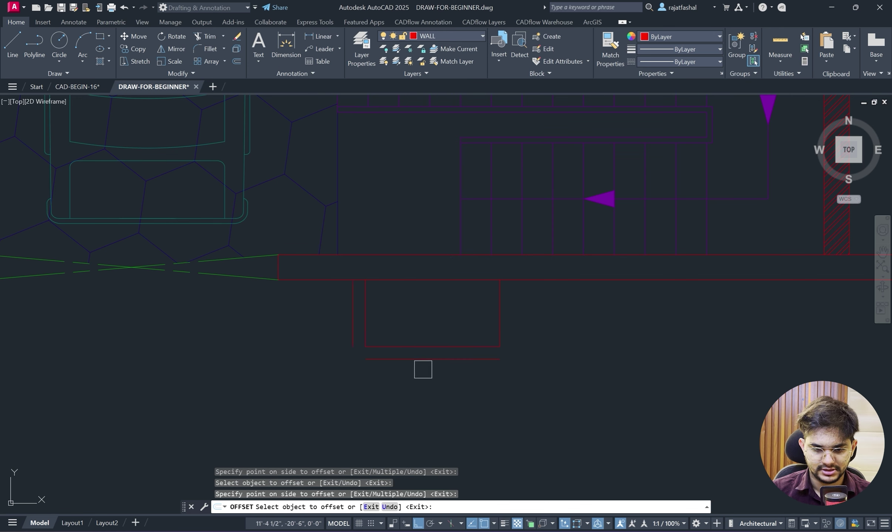
pyautogui.click(497, 316)
pyautogui.press('Escape')
pyautogui.click(619, 326)
pyautogui.press('Escape')
pyautogui.press('Escape')
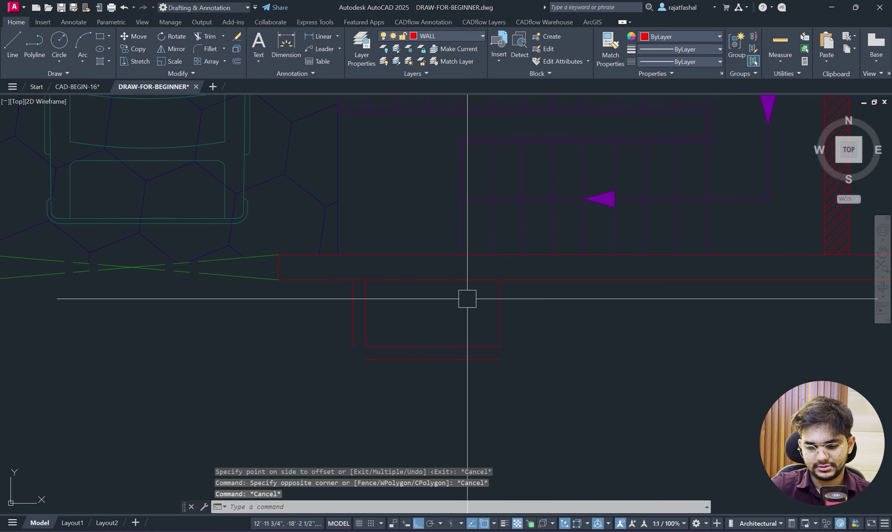
# Offset the planter's right line outward, keeping the 4.5-inch distance.
pyautogui.write('o')
pyautogui.press('Return')
pyautogui.press('Return')
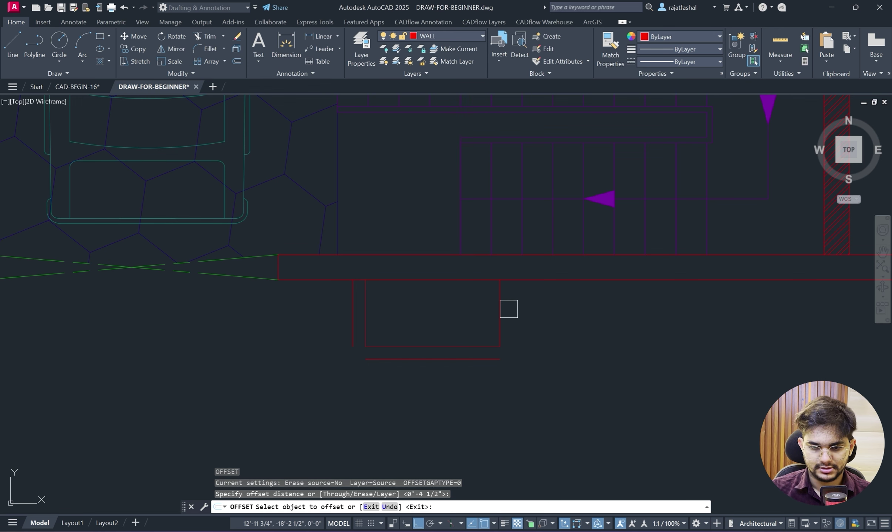
pyautogui.click(499, 306)
pyautogui.click(576, 311)
pyautogui.press('Escape')
# Fillet the two open outer corners of the planter with zero radius to close its outer outline.
pyautogui.write('f')
pyautogui.press('Return')
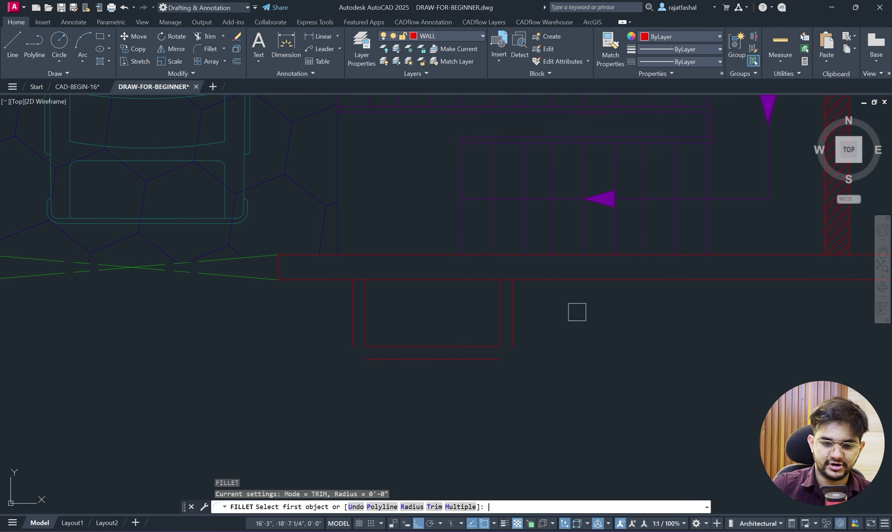
pyautogui.click(353, 341)
pyautogui.click(387, 354)
pyautogui.rightClick(379, 363)
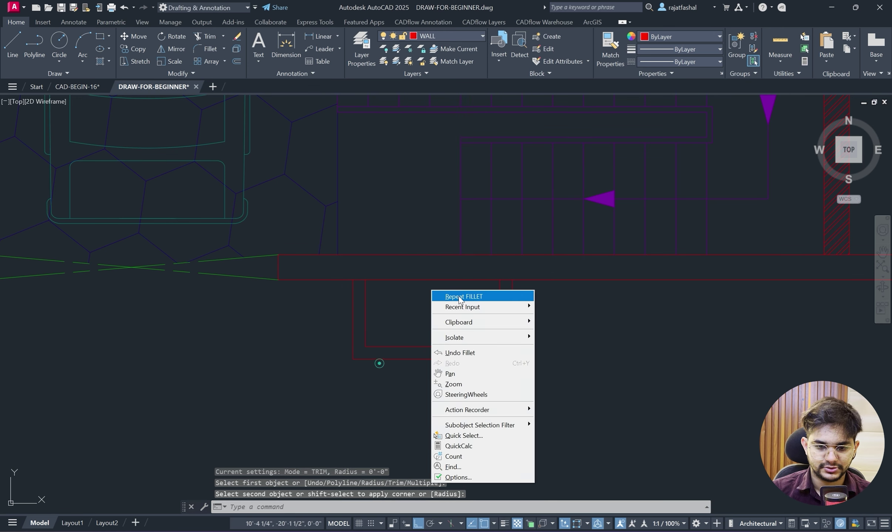
pyautogui.click(459, 294)
pyautogui.click(494, 360)
pyautogui.click(512, 333)
pyautogui.press('Escape')
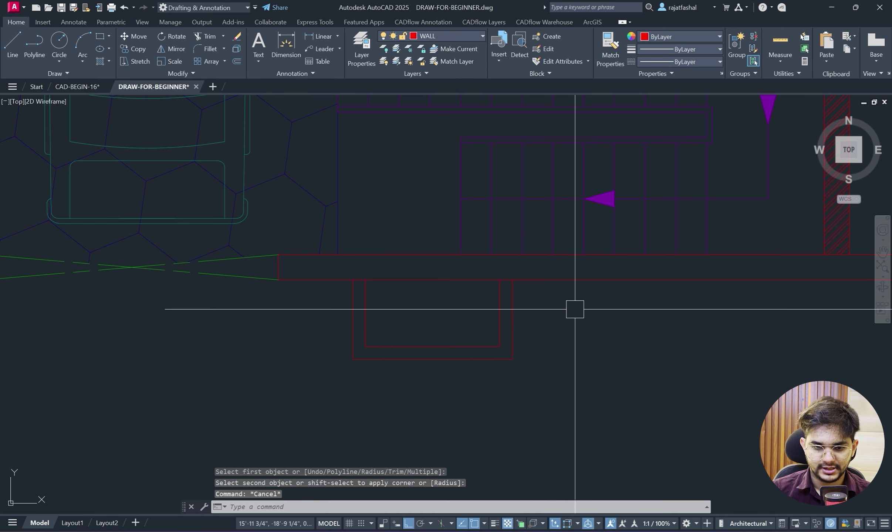
# Create a layer named GRASS with colour 80 and make it the current layer.
pyautogui.click(361, 48)
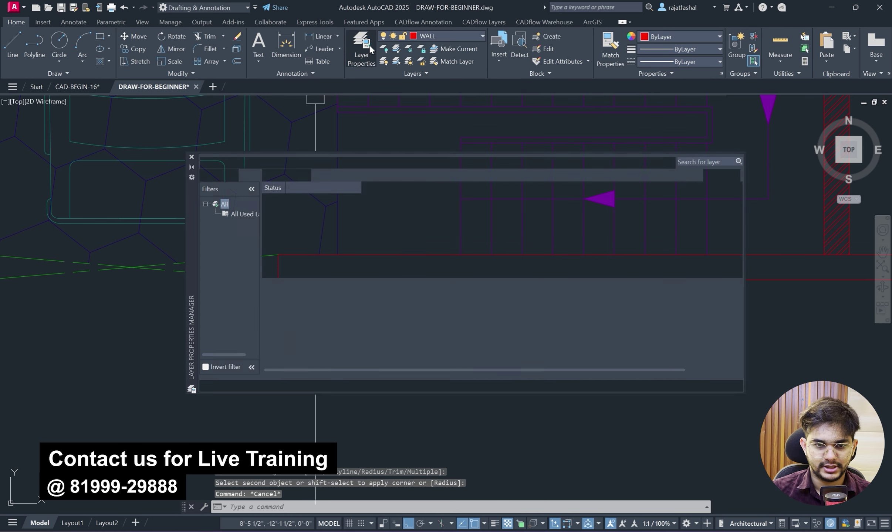
pyautogui.click(296, 198)
pyautogui.click(268, 175)
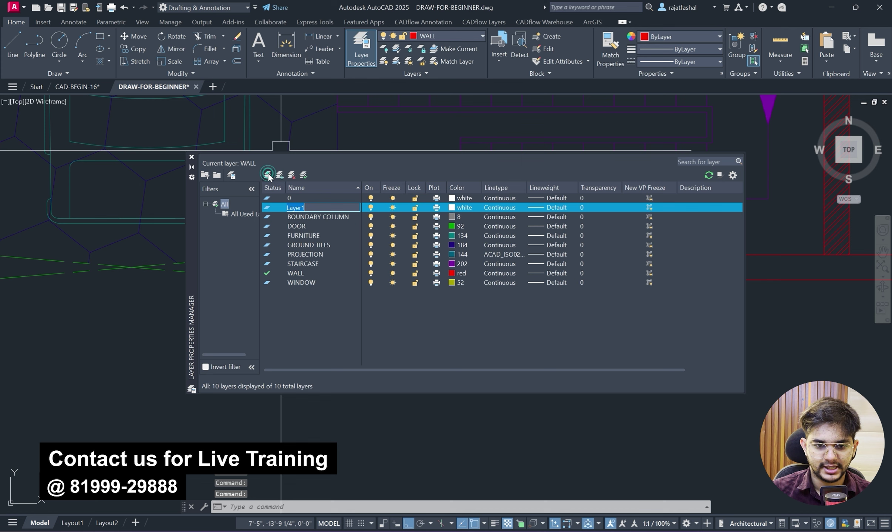
pyautogui.write('GRASS')
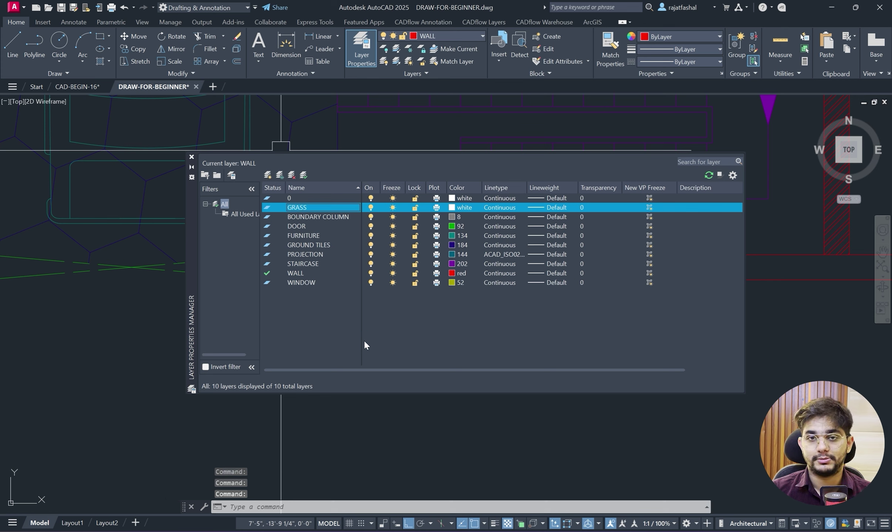
pyautogui.click(452, 207)
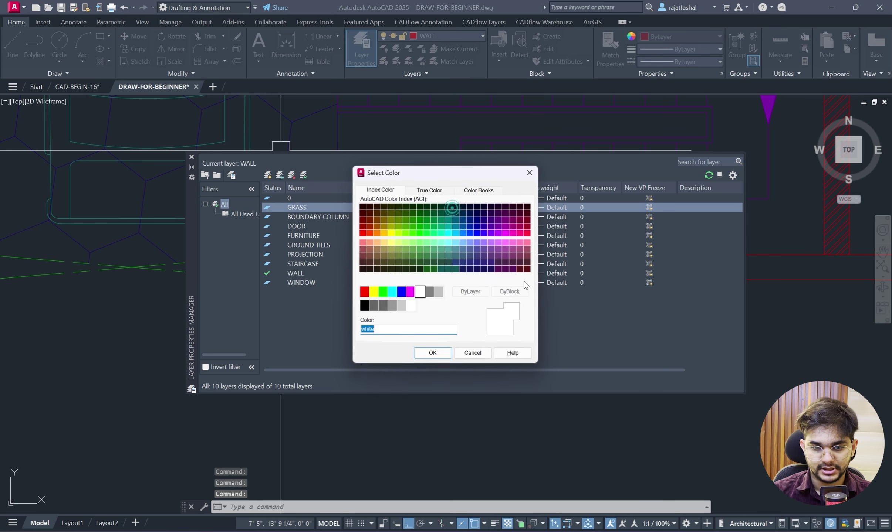
pyautogui.click(416, 233)
pyautogui.click(432, 355)
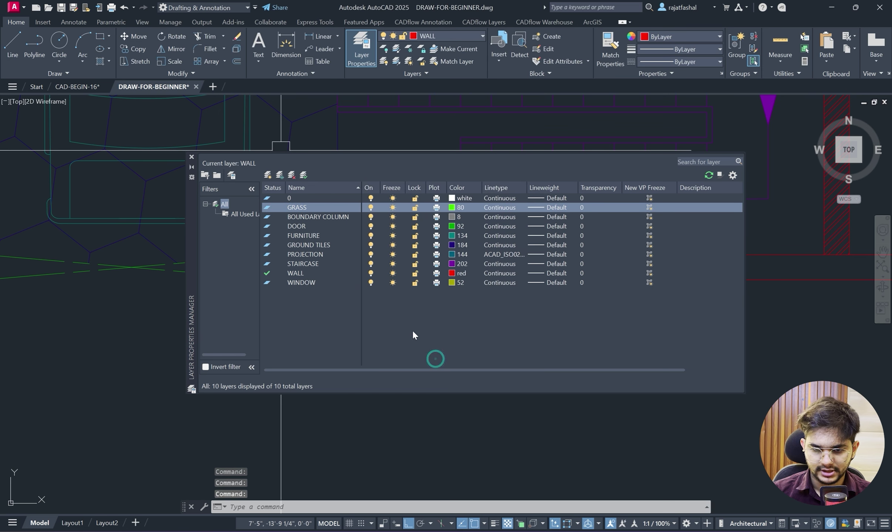
pyautogui.click(192, 157)
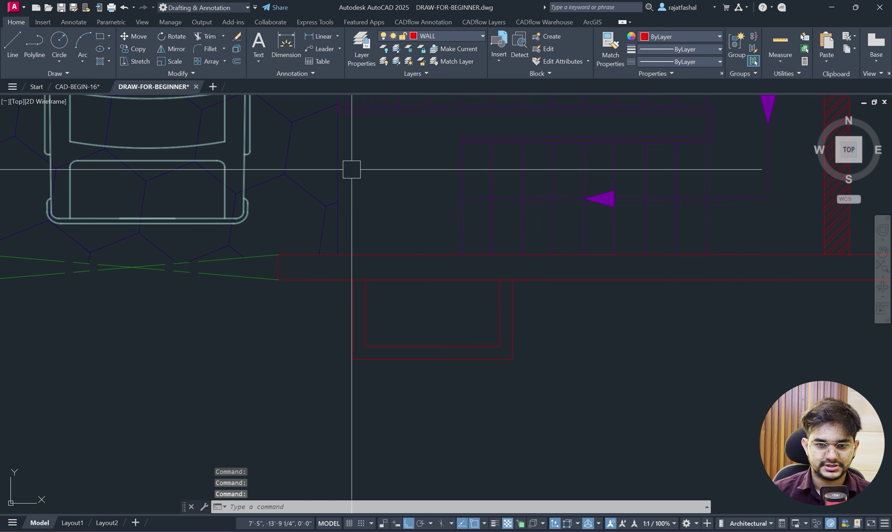
pyautogui.click(433, 35)
pyautogui.click(431, 100)
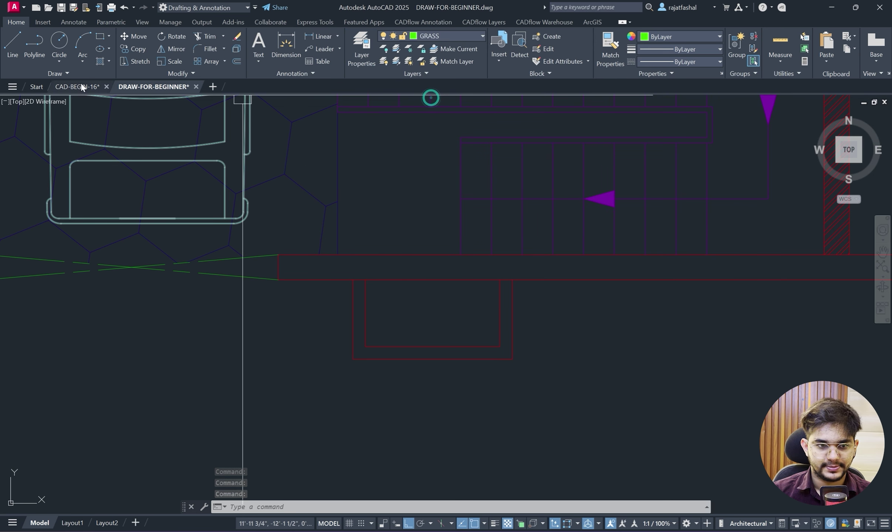
# Hatch the planter's inner rectangle with the GRASS pattern at a scale of 7.40.
pyautogui.click(109, 61)
pyautogui.click(119, 78)
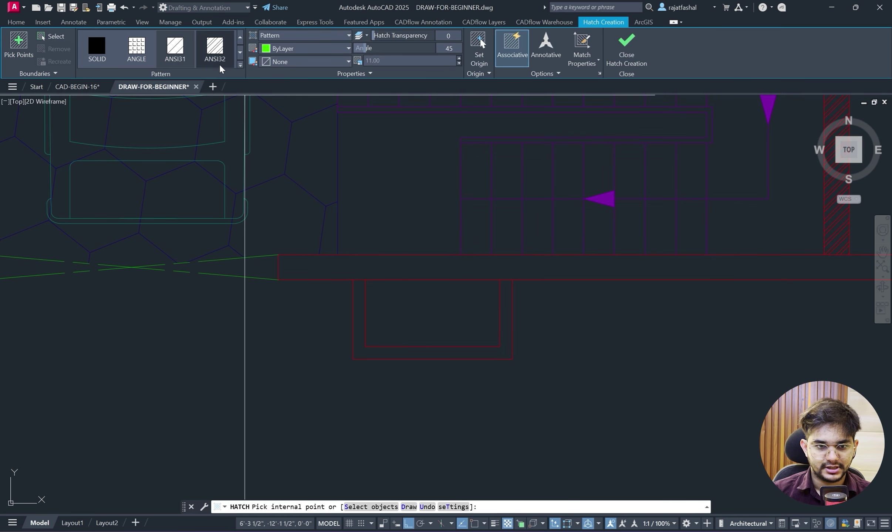
pyautogui.click(241, 66)
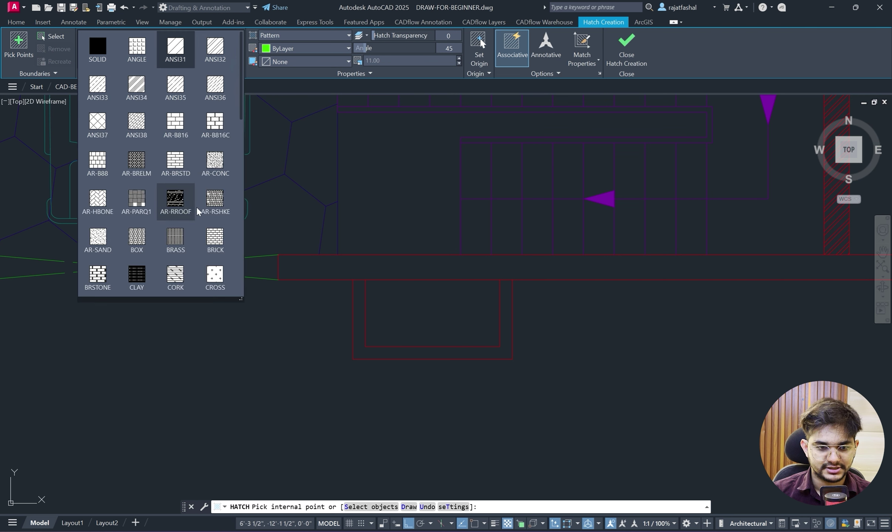
pyautogui.scroll(-2, 176, 176)
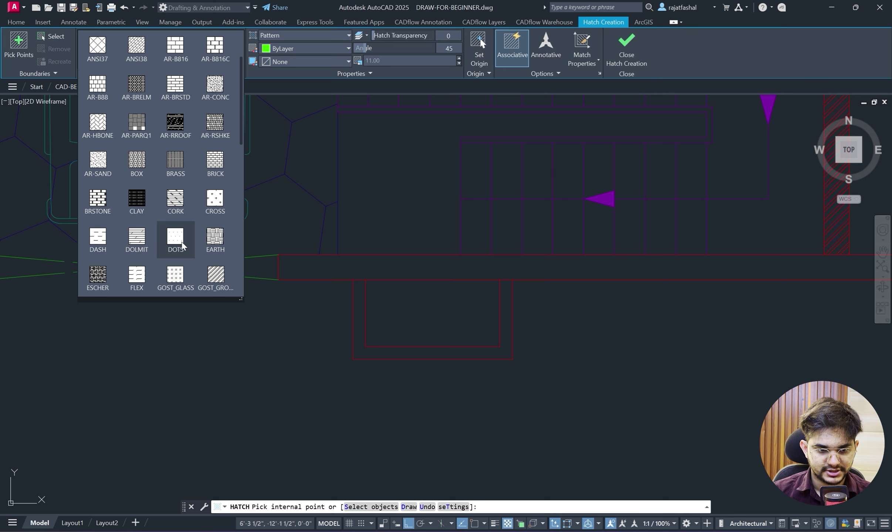
pyautogui.scroll(-4, 182, 245)
pyautogui.click(177, 236)
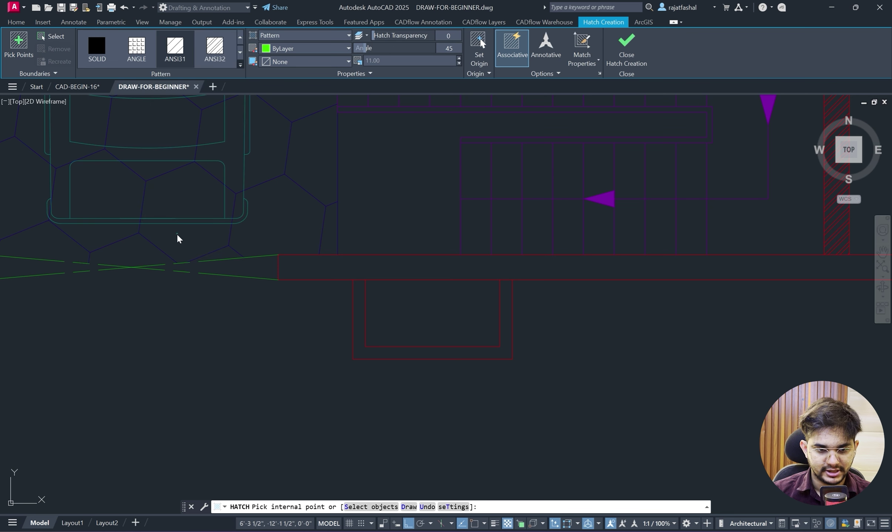
pyautogui.click(418, 305)
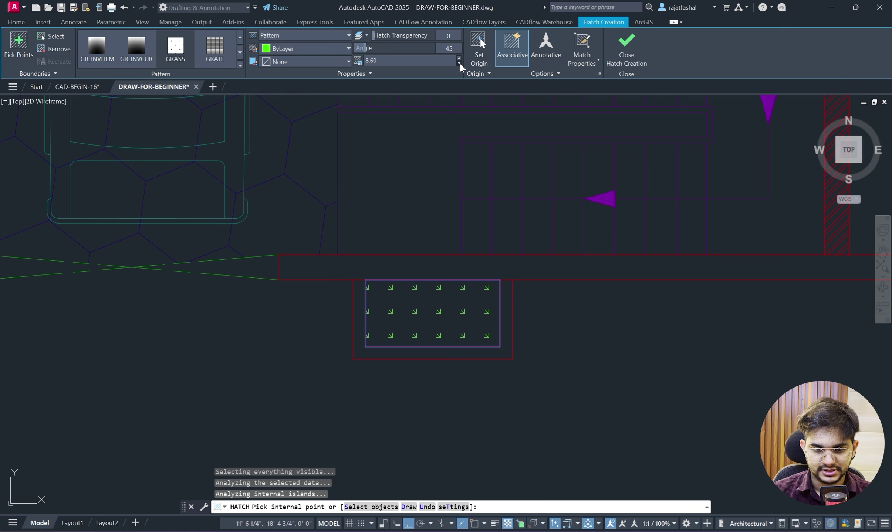
pyautogui.click(627, 52)
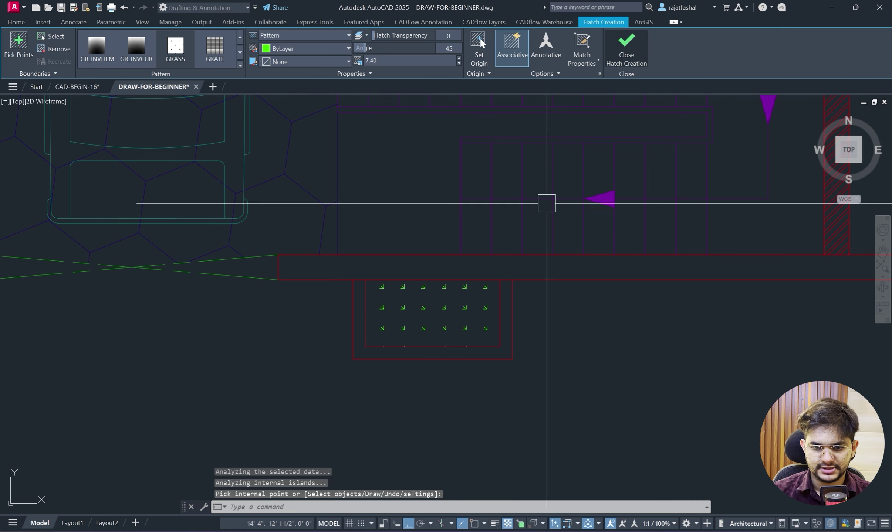
# Copy the complete planter with its grass hatch further right along the outside of the front wall.
pyautogui.scroll(-2, 538, 339)
pyautogui.click(547, 368)
pyautogui.click(316, 289)
pyautogui.write('co')
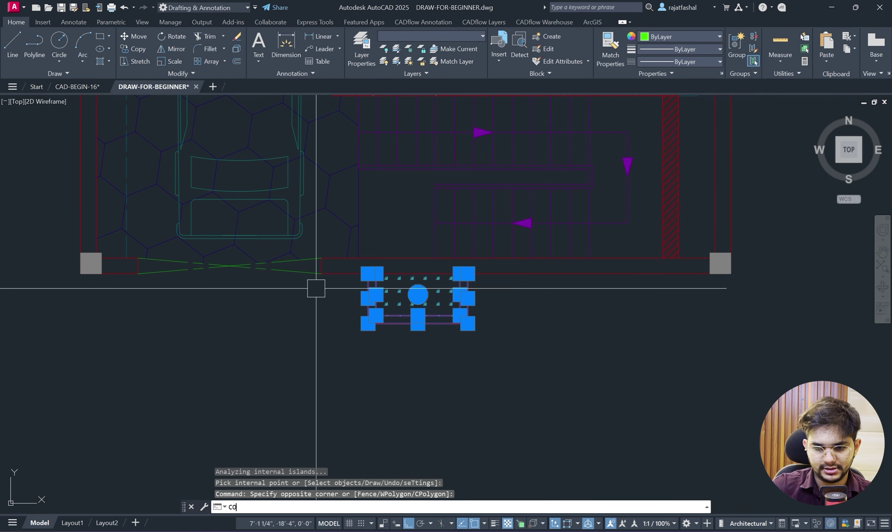
pyautogui.press('Return')
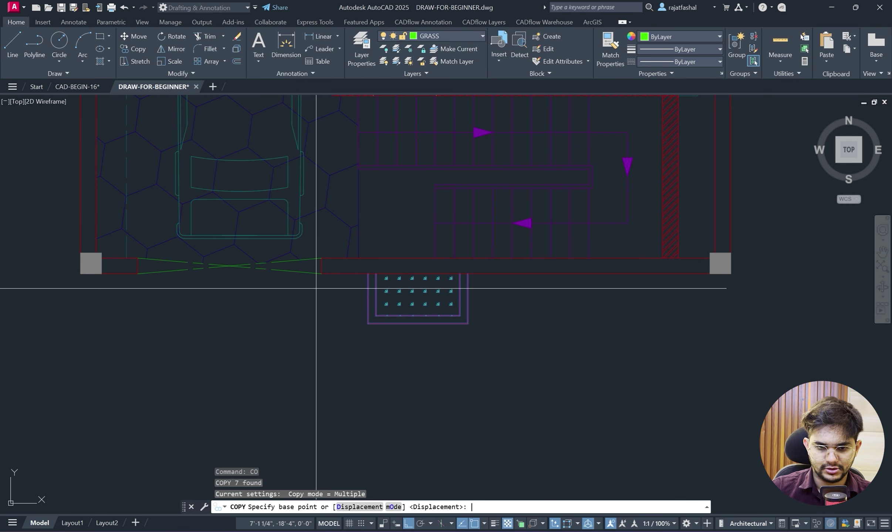
pyautogui.click(376, 274)
pyautogui.press('Escape')
# Examine both planters along the front wall and review the whole floor plan.
pyautogui.scroll(-5, 534, 318)
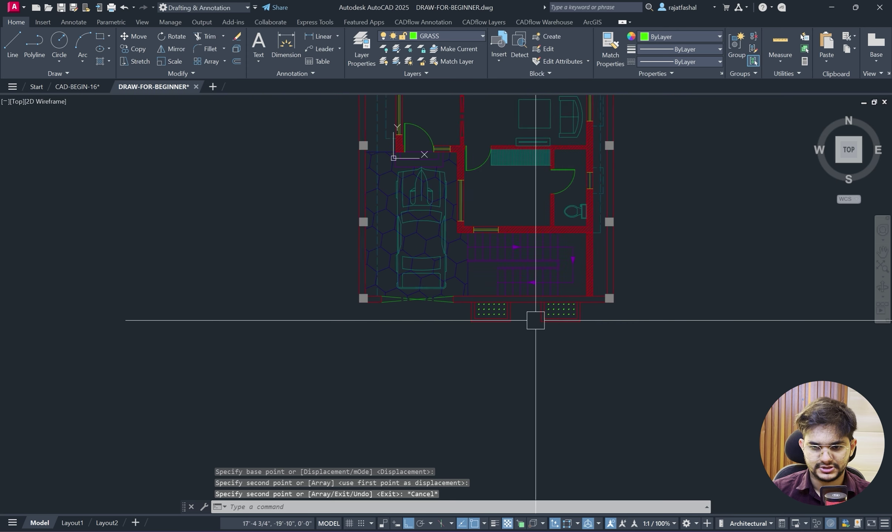
pyautogui.scroll(5, 581, 392)
pyautogui.moveTo(581, 392); pyautogui.dragTo(555, 391, button='middle')
pyautogui.scroll(-4, 408, 277)
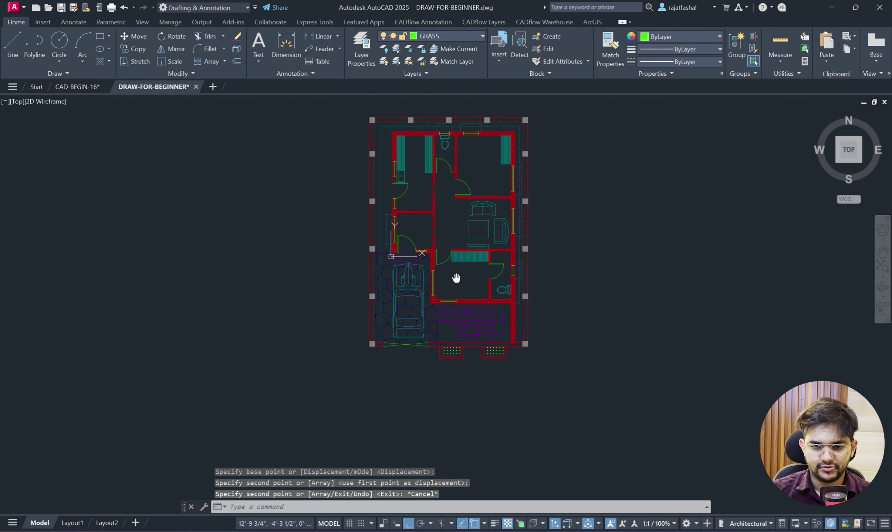
pyautogui.scroll(4, 454, 289)
pyautogui.scroll(-4, 454, 272)
pyautogui.scroll(2, 450, 270)
pyautogui.moveTo(450, 270); pyautogui.dragTo(431, 310, button='middle')
pyautogui.moveTo(449, 207); pyautogui.dragTo(508, 354, button='middle')
# Switch to the reference PDF and examine its room labels, door and window tags and dimensions, then return to the AutoCAD drawing.
pyautogui.click(463, 531)
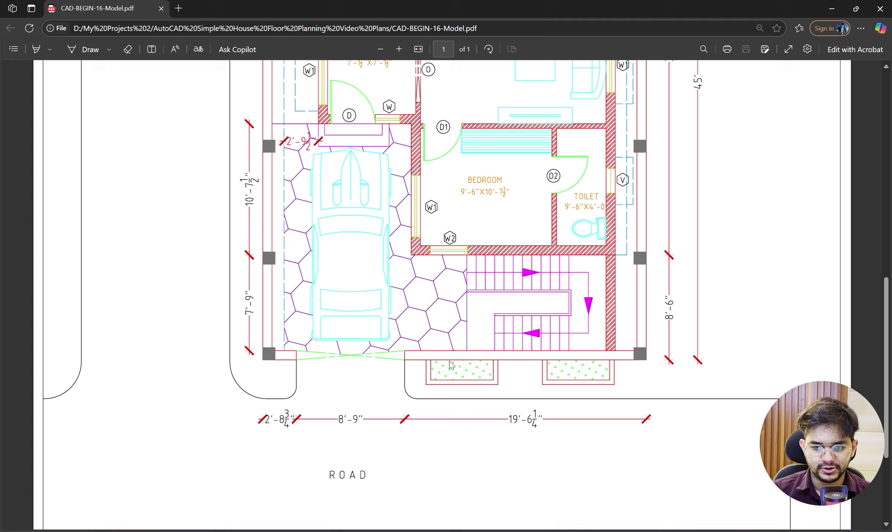
pyautogui.scroll(5, 448, 407)
pyautogui.scroll(-8, 443, 336)
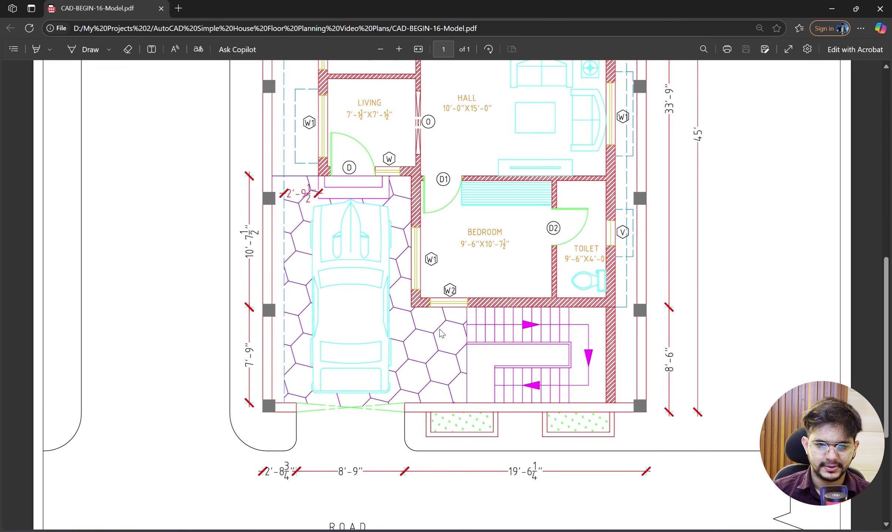
pyautogui.scroll(15, 405, 296)
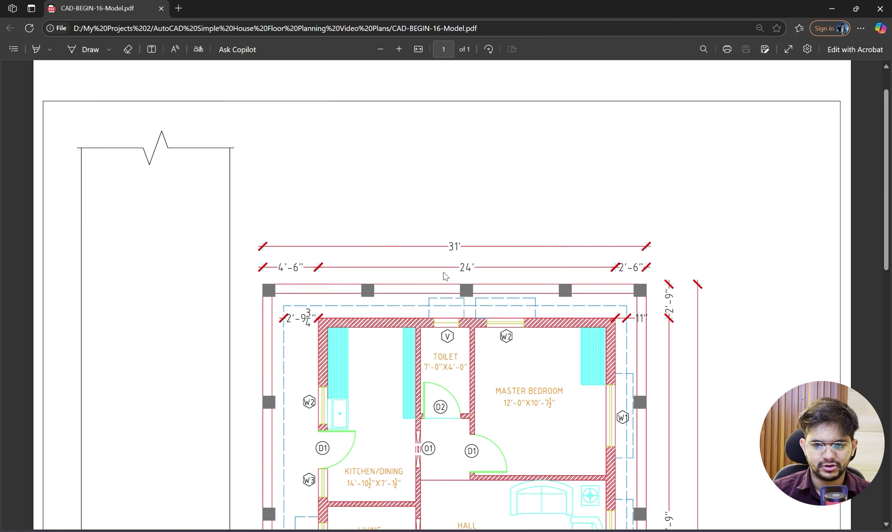
pyautogui.scroll(-4, 433, 242)
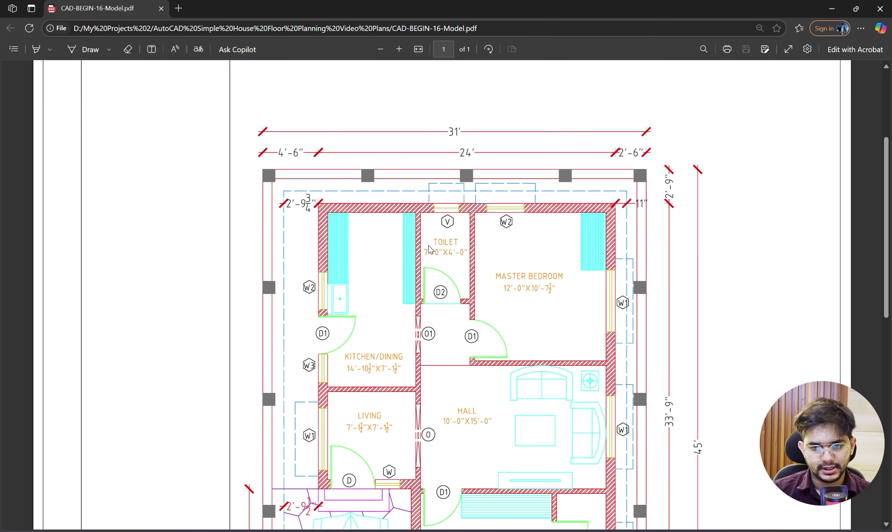
pyautogui.scroll(-1, 429, 244)
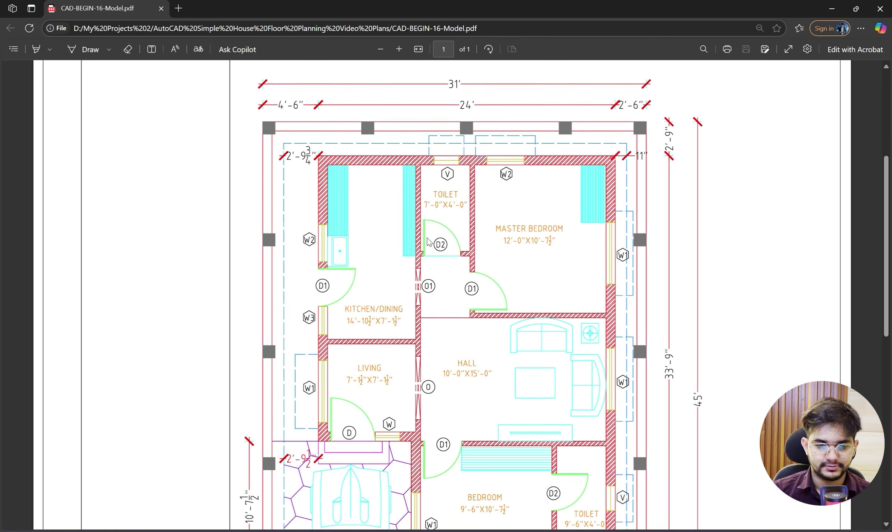
pyautogui.scroll(-1, 454, 235)
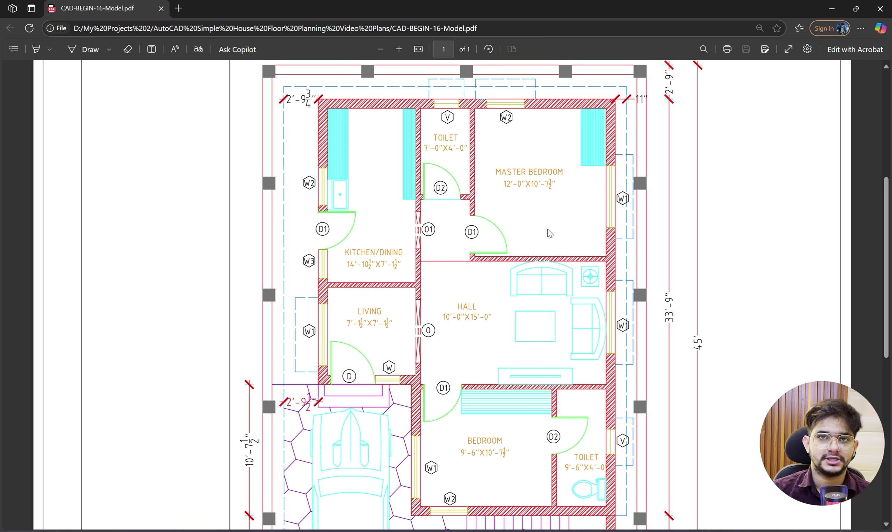
pyautogui.scroll(1, 475, 209)
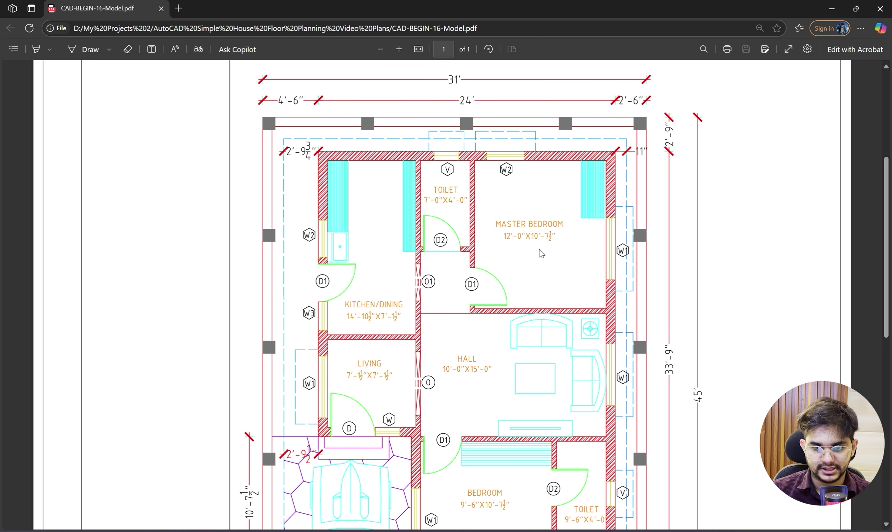
pyautogui.scroll(-2, 368, 227)
pyautogui.scroll(-1, 481, 240)
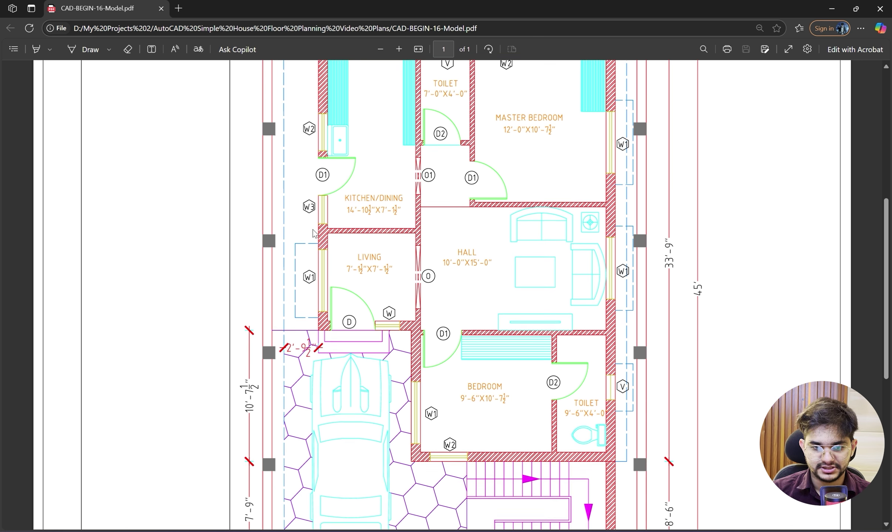
pyautogui.scroll(4, 649, 264)
pyautogui.scroll(4, 636, 262)
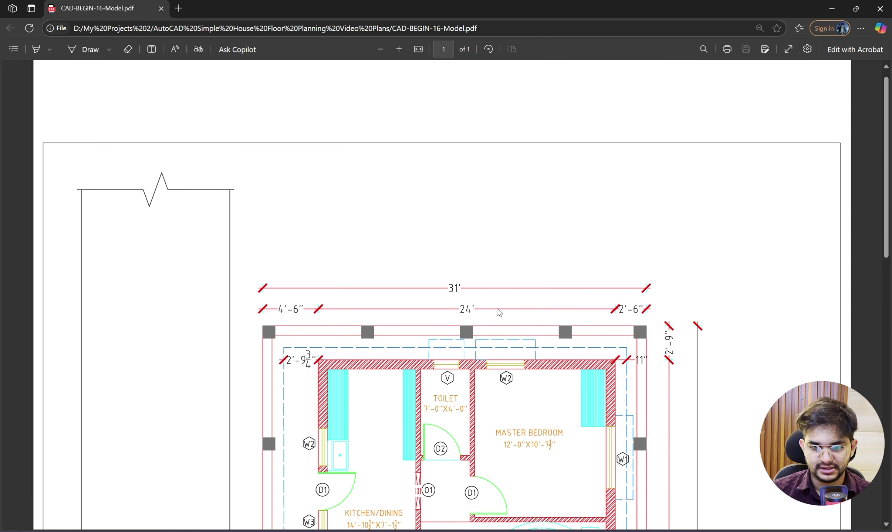
pyautogui.scroll(-4, 636, 262)
pyautogui.click(832, 8)
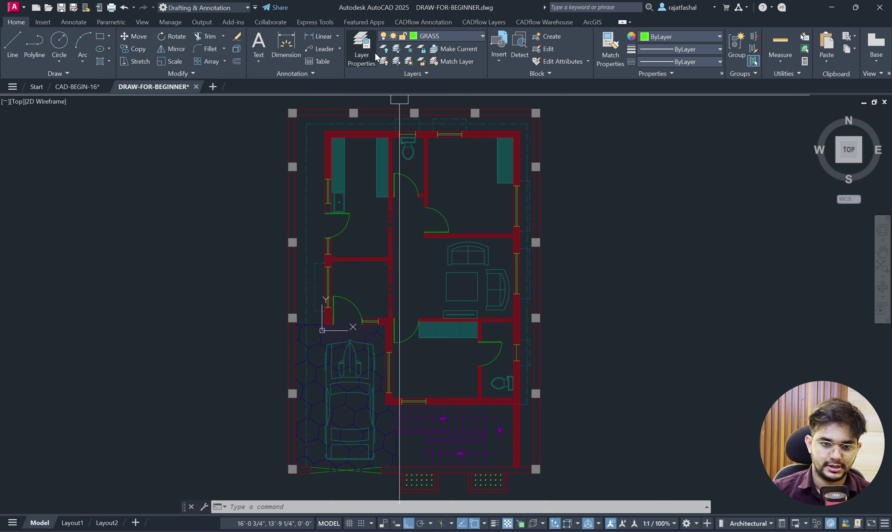
# Make layer 0 current and create a new layer named TEXT.
pyautogui.click(433, 35)
pyautogui.click(432, 46)
pyautogui.click(361, 52)
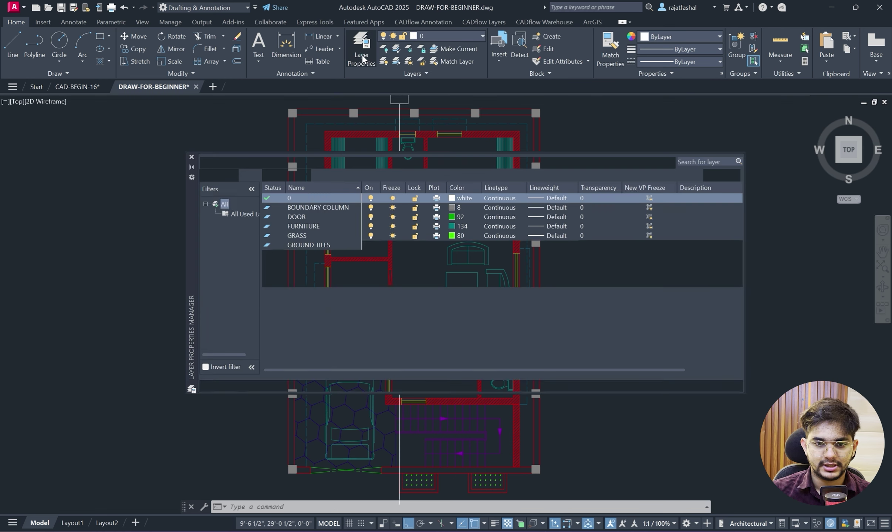
pyautogui.click(268, 174)
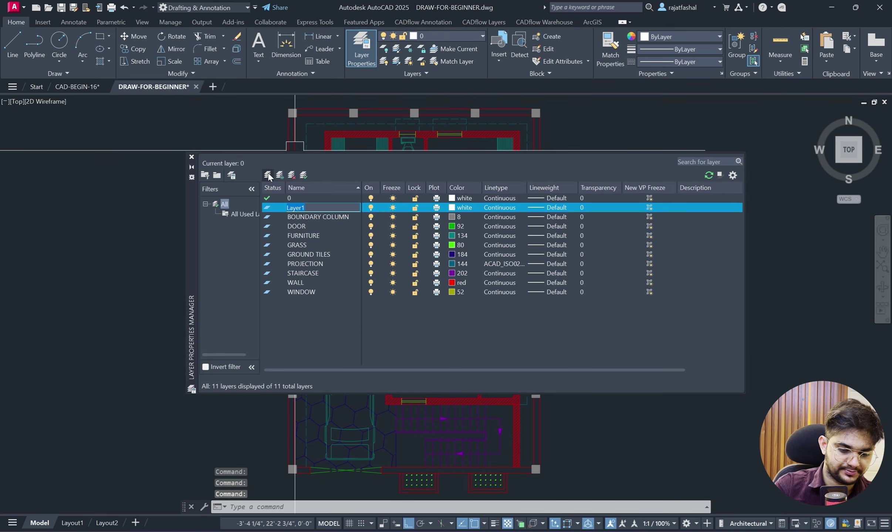
pyautogui.write('TEXT')
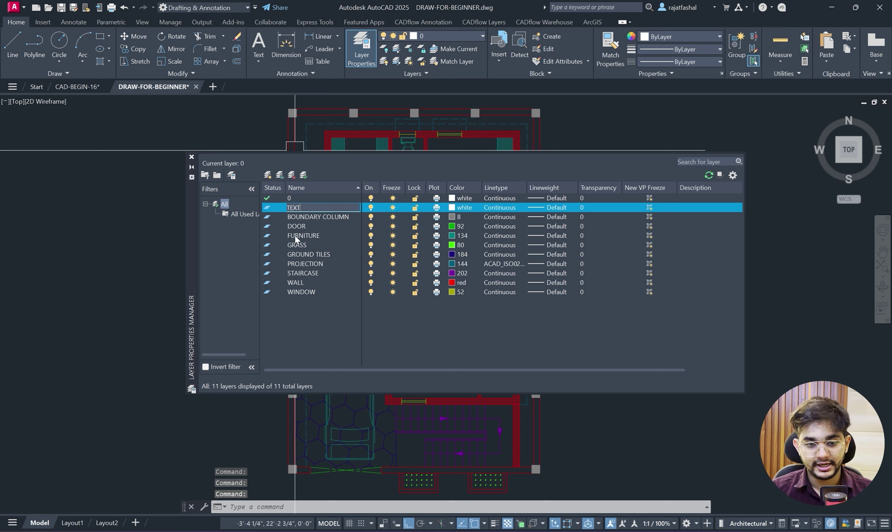
pyautogui.press('Return')
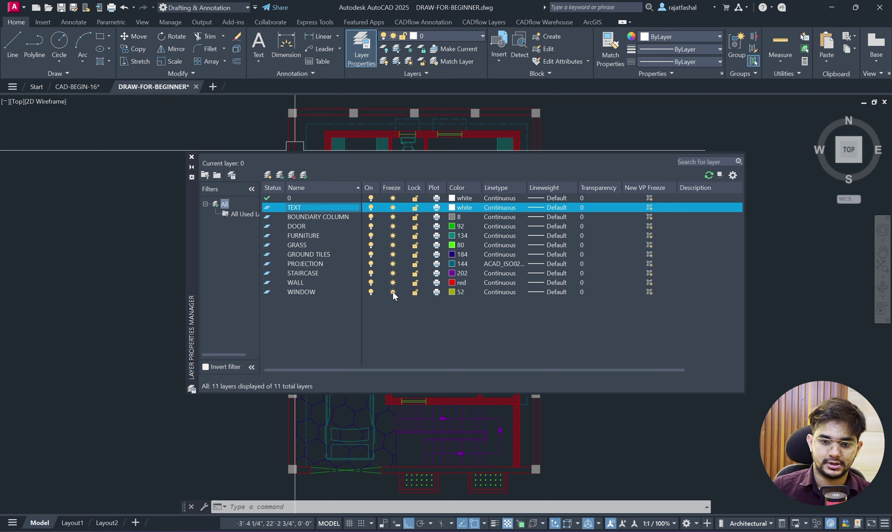
# Set the TEXT layer's colour to 42 and close the layer manager.
pyautogui.click(453, 208)
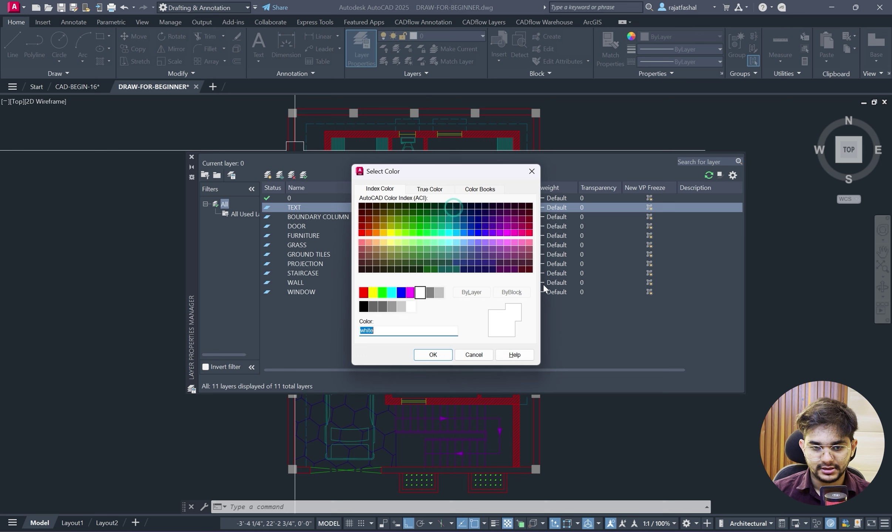
pyautogui.click(382, 226)
pyautogui.click(432, 355)
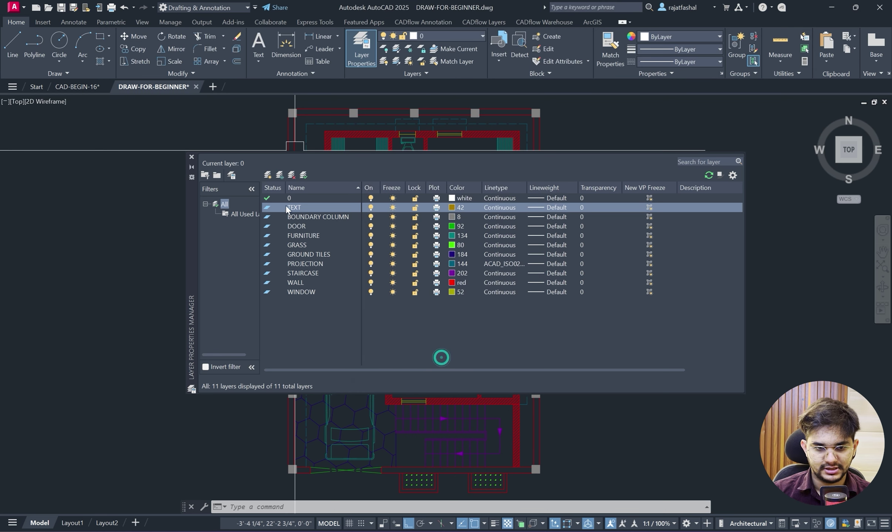
pyautogui.click(191, 157)
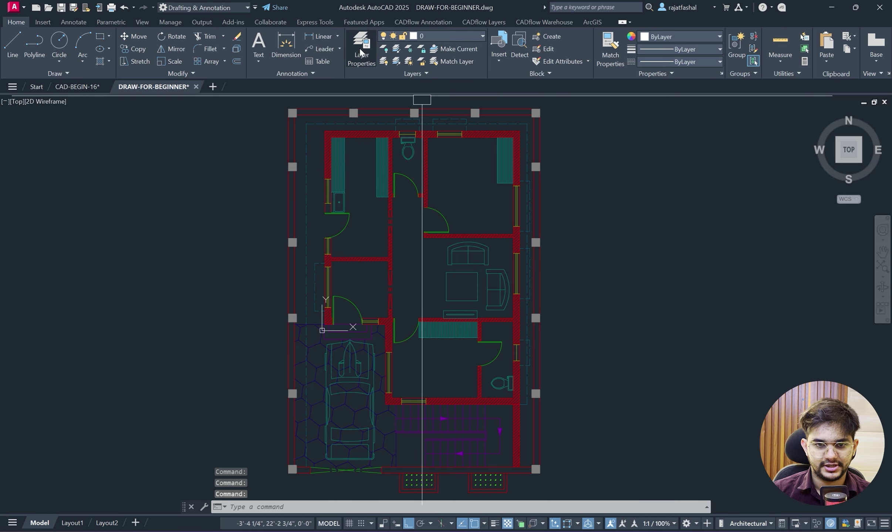
# Place a multiline text reading "kITCHEN" in the kitchen, to the right of its outer door swing.
pyautogui.click(259, 65)
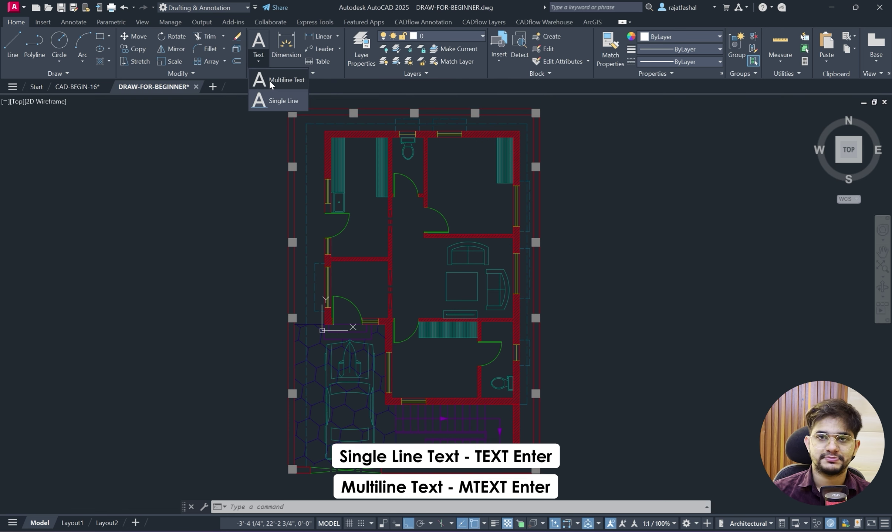
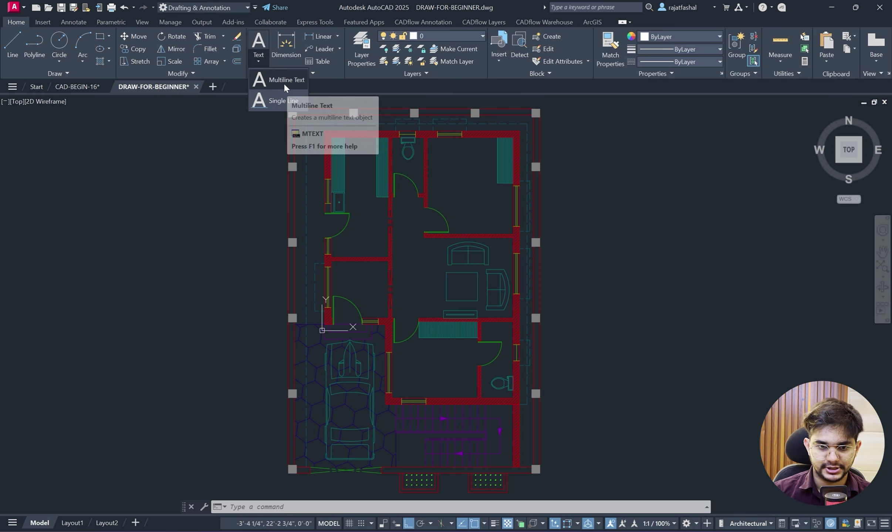
pyautogui.click(284, 83)
pyautogui.scroll(8, 358, 223)
pyautogui.click(317, 188)
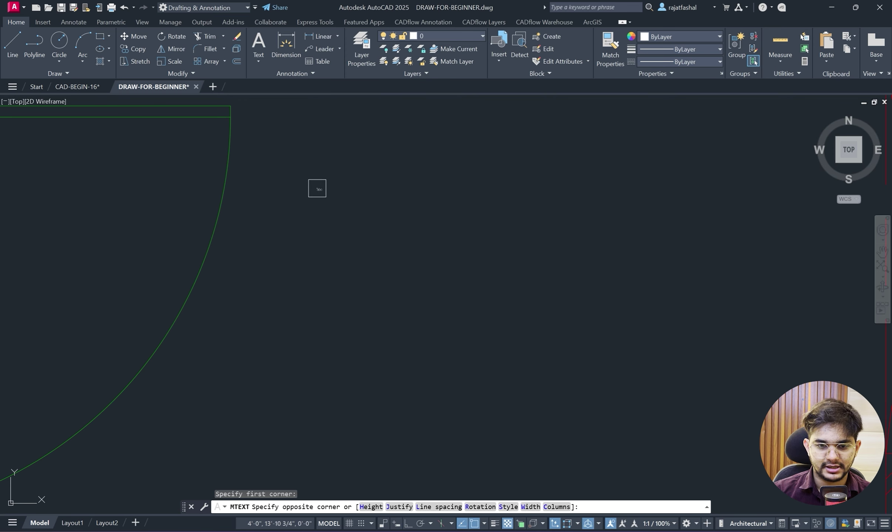
pyautogui.click(534, 226)
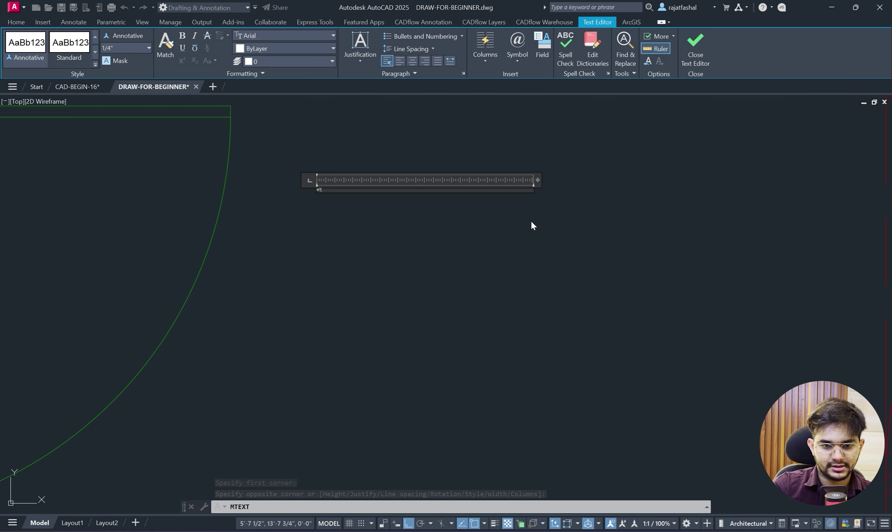
pyautogui.write('KITCHEN')
pyautogui.click(531, 220)
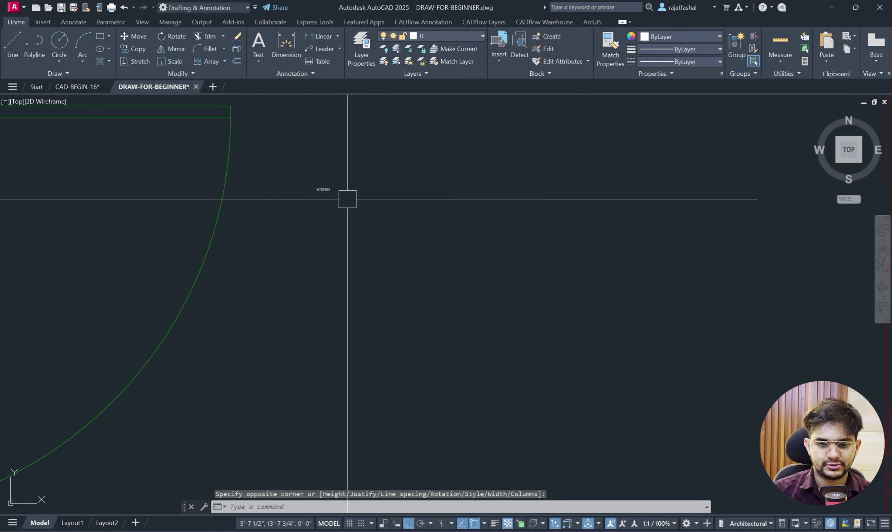
# Set the text height of the whole kITCHEN label to 8" and close the text editor.
pyautogui.scroll(4, 337, 190)
pyautogui.scroll(4, 303, 189)
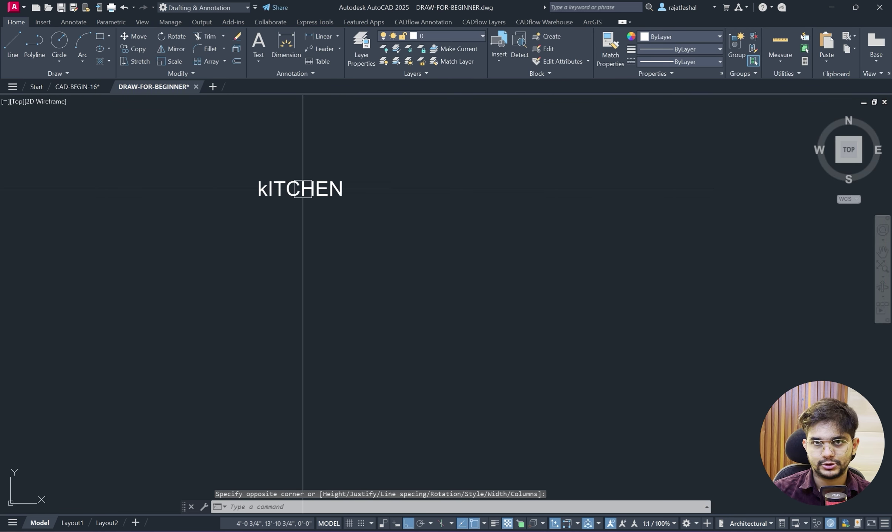
pyautogui.doubleClick(300, 190)
pyautogui.moveTo(343, 191); pyautogui.dragTo(257, 190)
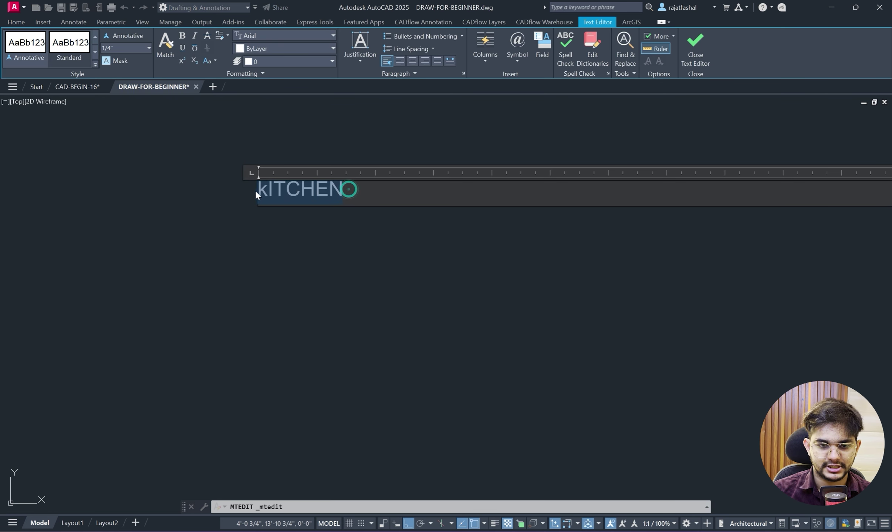
pyautogui.click(130, 48)
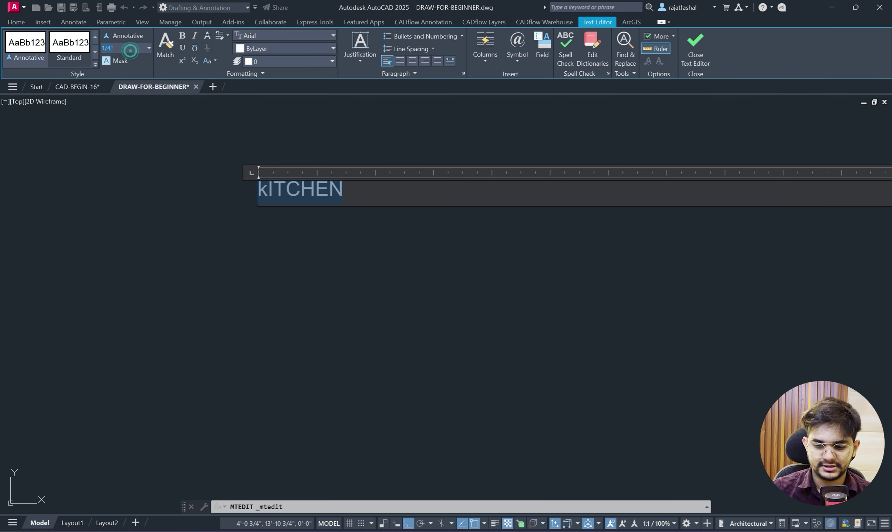
pyautogui.write('8')
pyautogui.press('Return')
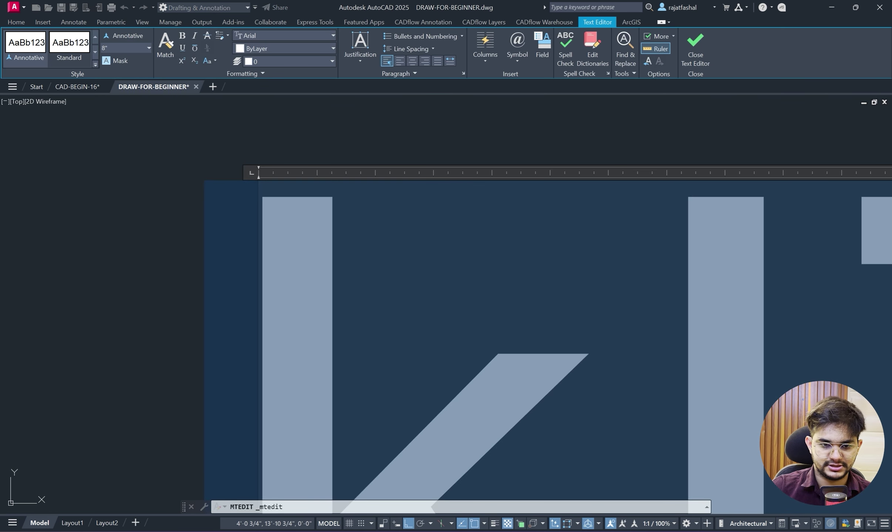
pyautogui.click(138, 296)
# Move the kITCHEN label down and slightly left, into the lower part of the kitchen beside the outer door swing.
pyautogui.scroll(-10, 258, 220)
pyautogui.scroll(-3, 255, 219)
pyautogui.scroll(3, 279, 220)
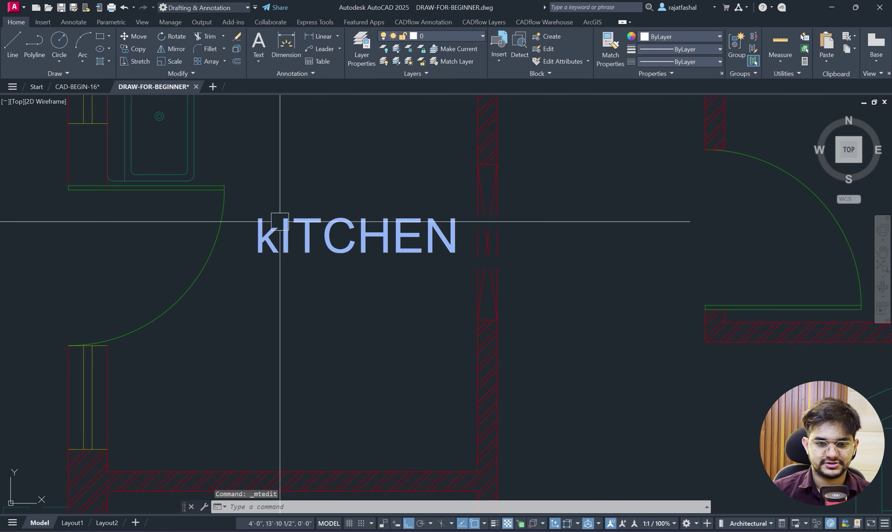
pyautogui.click(279, 220)
pyautogui.click(258, 218)
pyautogui.click(262, 325)
pyautogui.press('Escape')
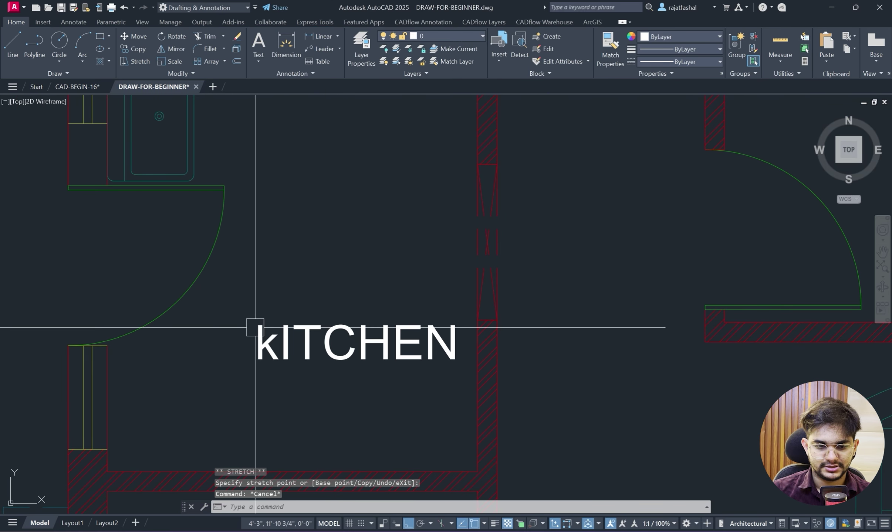
pyautogui.click(268, 335)
pyautogui.click(257, 325)
pyautogui.click(221, 324)
pyautogui.press('Escape')
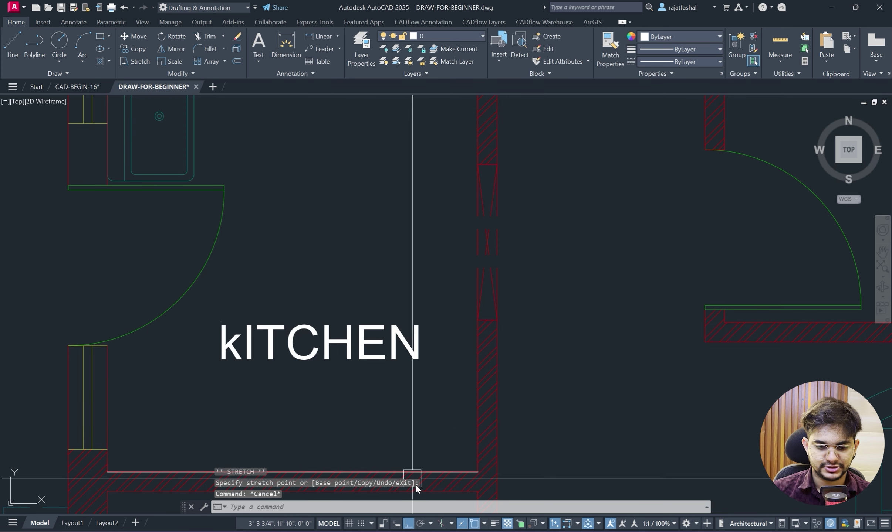
# Quick-measure the kitchen's inner width and length between its walls and exit the measuring command.
pyautogui.scroll(-4, 424, 349)
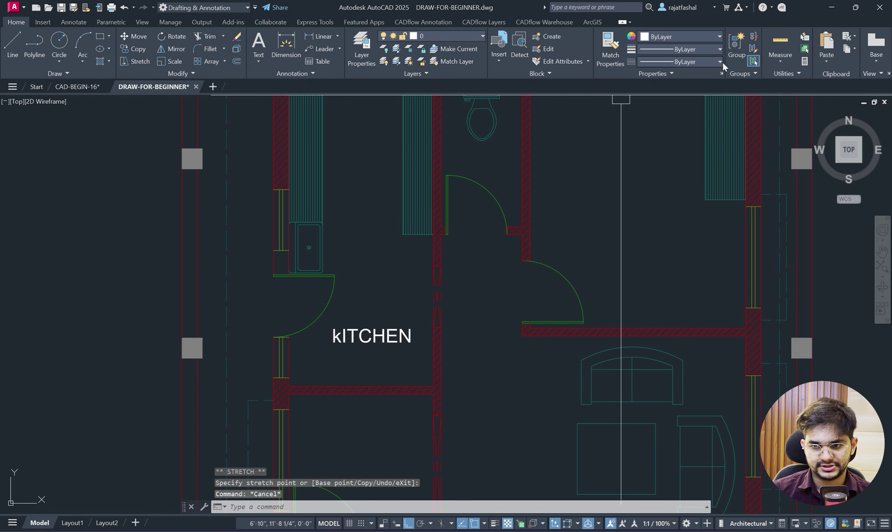
pyautogui.click(781, 52)
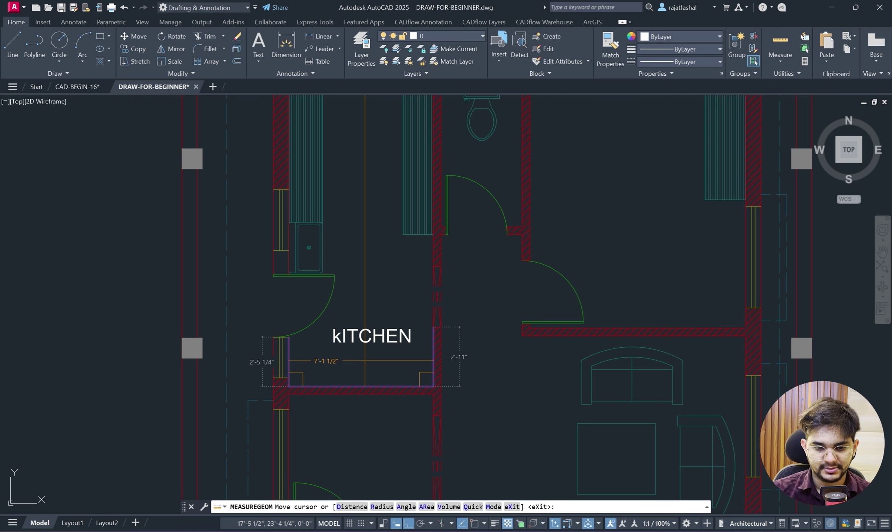
pyautogui.scroll(2, 365, 361)
pyautogui.scroll(-2, 365, 360)
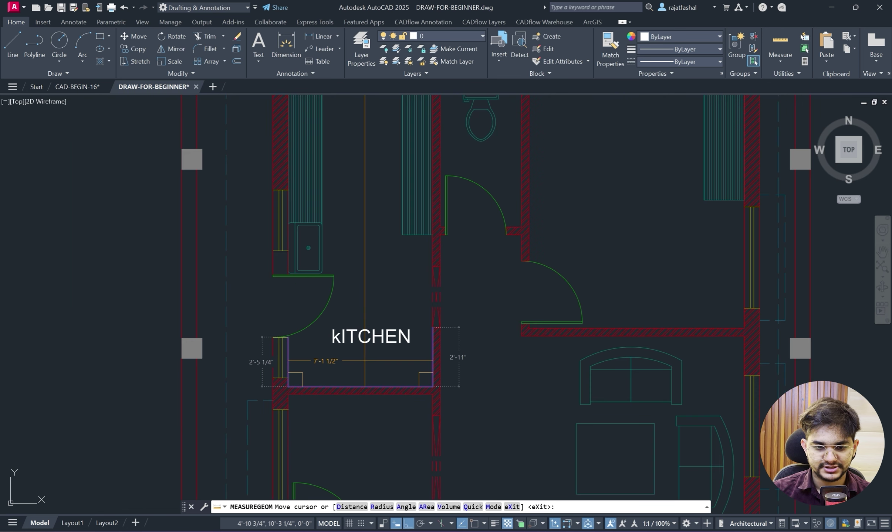
pyautogui.scroll(1, 365, 361)
pyautogui.scroll(-3, 365, 361)
pyautogui.scroll(2, 365, 361)
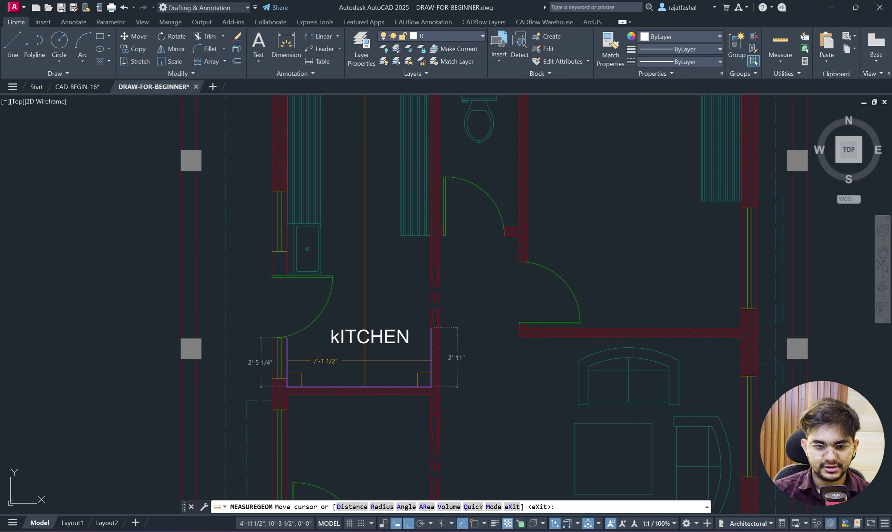
pyautogui.scroll(-2, 365, 361)
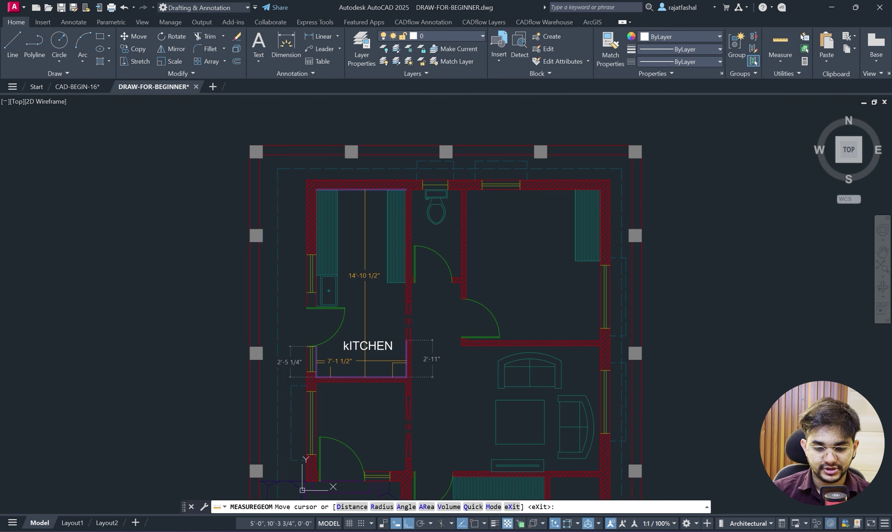
pyautogui.scroll(2, 365, 361)
pyautogui.press('Escape')
# Widen the kitchen label's text frame and replace its text with "Kitchen".
pyautogui.scroll(-2, 370, 185)
pyautogui.scroll(5, 326, 285)
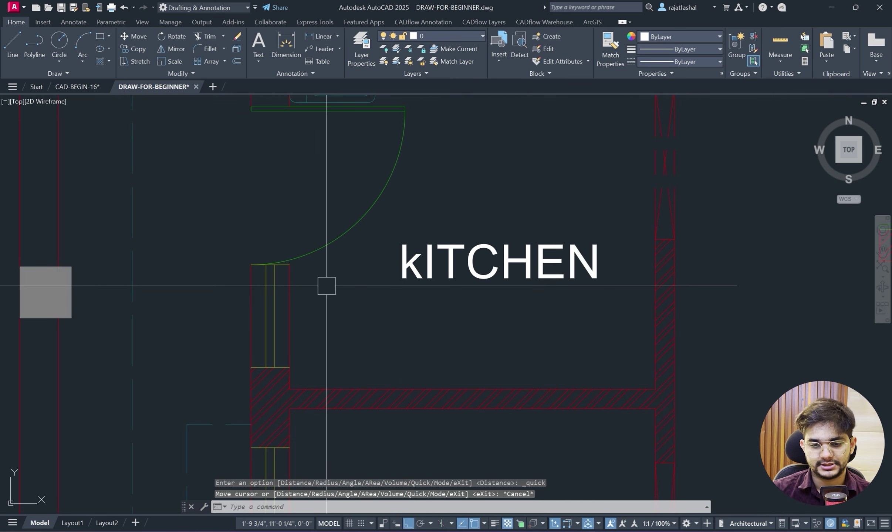
pyautogui.doubleClick(440, 265)
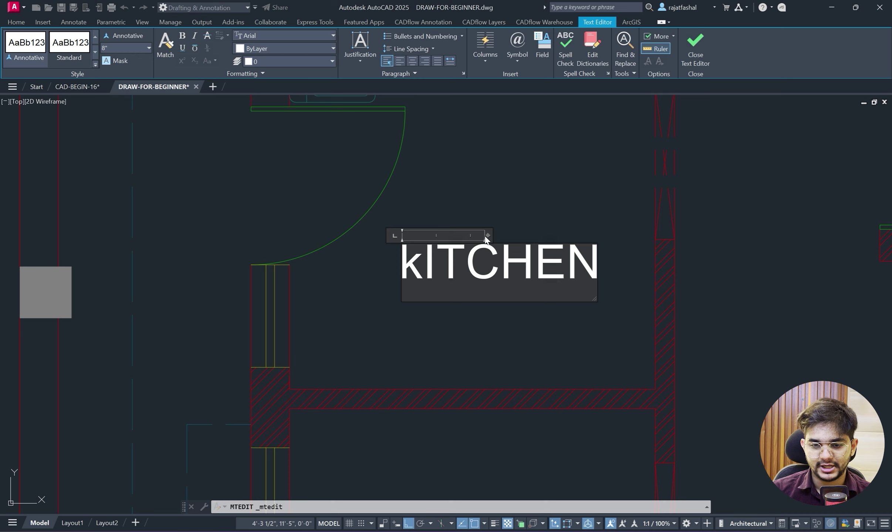
pyautogui.moveTo(488, 236); pyautogui.dragTo(425, 261)
pyautogui.press('BackSpace')
pyautogui.press('BackSpace')
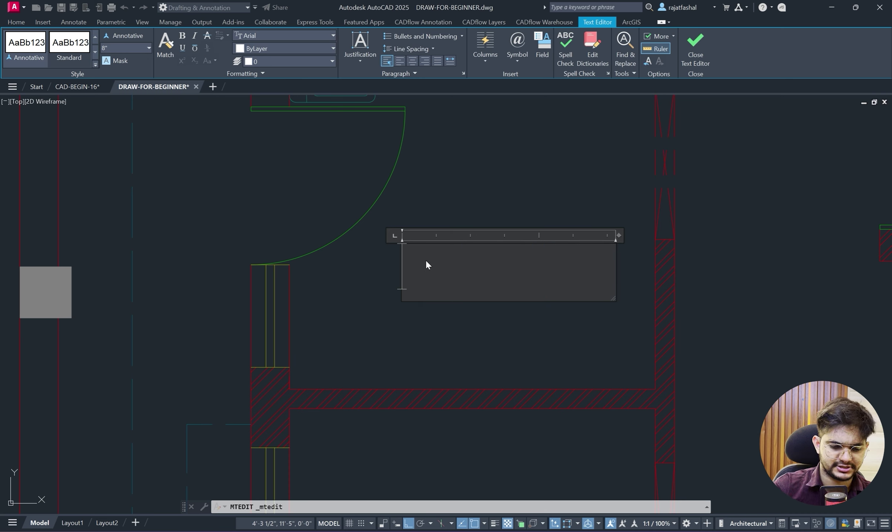
pyautogui.write('Kit')
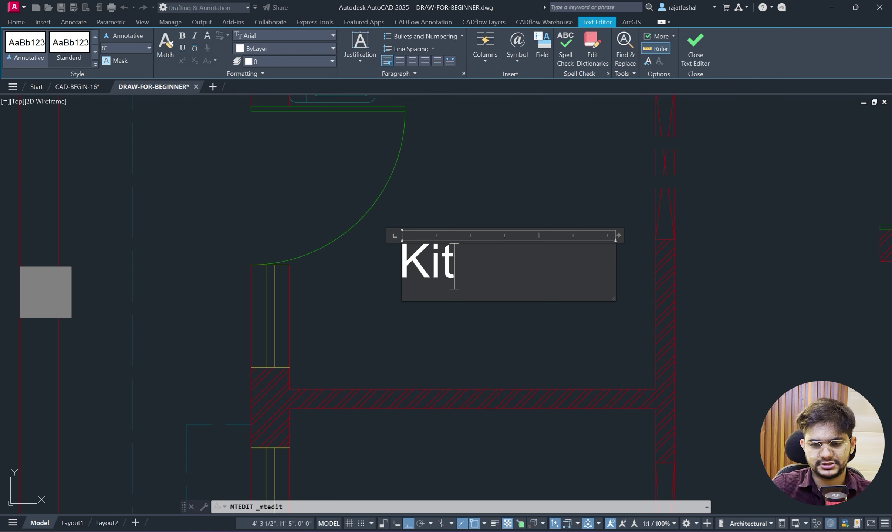
pyautogui.write('che')
pyautogui.press('BackSpace')
pyautogui.write('hen')
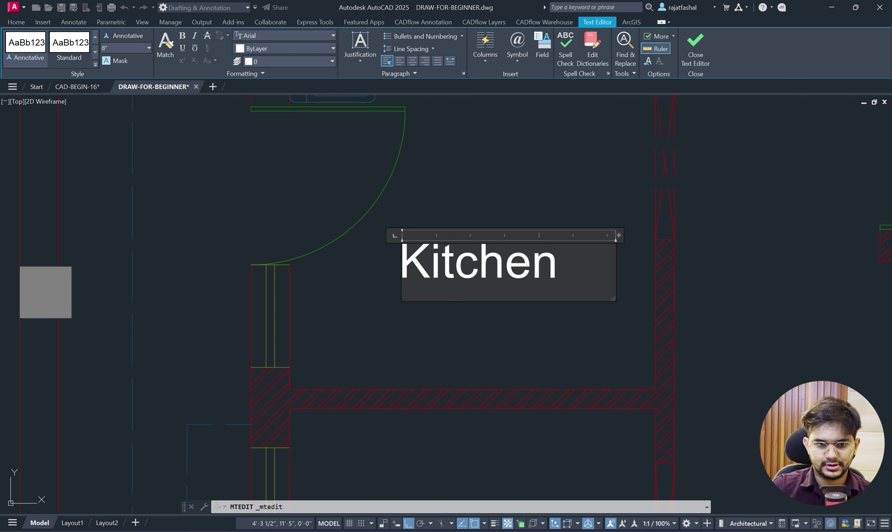
pyautogui.click(442, 319)
# Assign the Kitchen label to the TEXT layer and make TEXT the current layer.
pyautogui.scroll(-2, 431, 288)
pyautogui.click(480, 215)
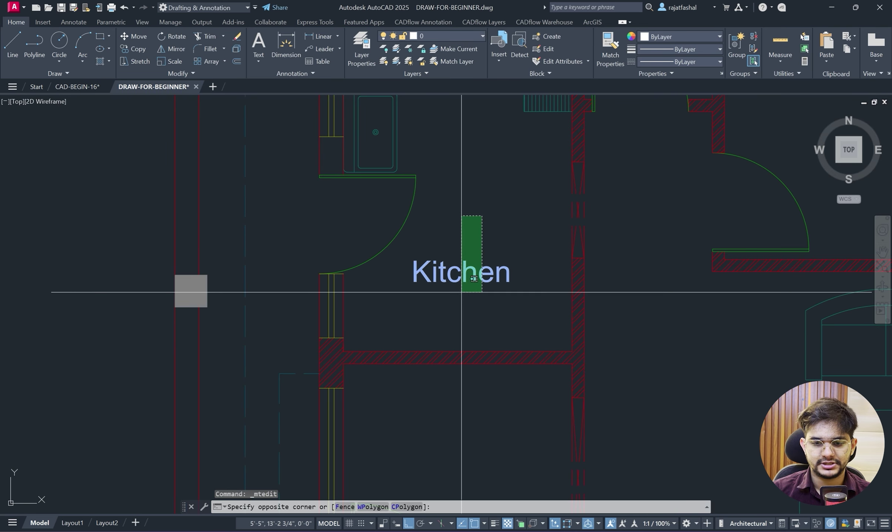
pyautogui.click(464, 293)
pyautogui.click(442, 36)
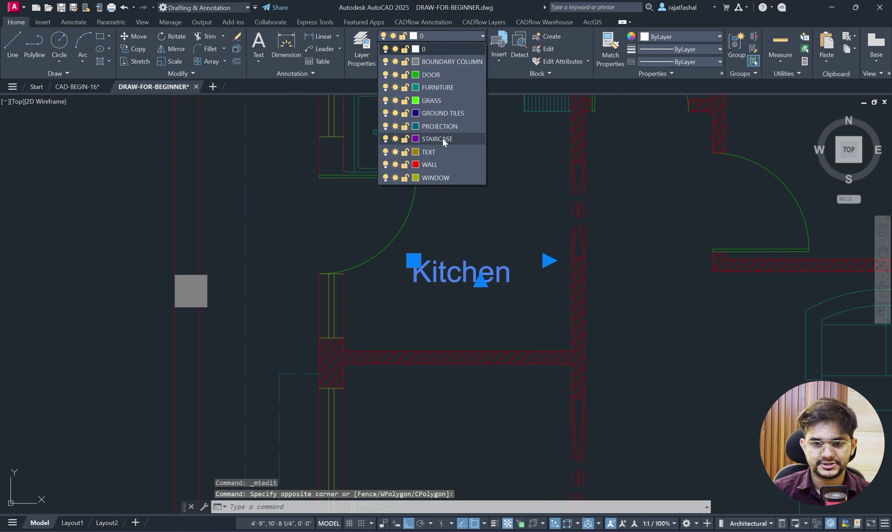
pyautogui.click(442, 167)
pyautogui.press('Escape')
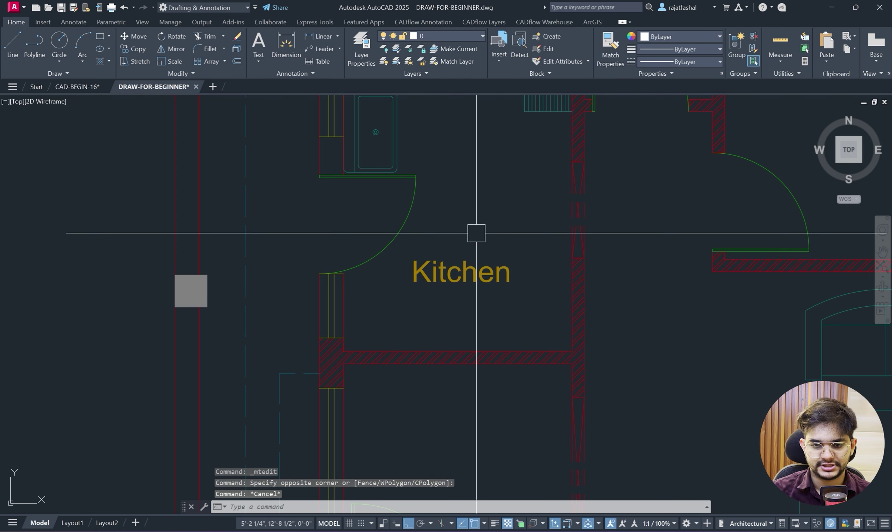
pyautogui.click(447, 35)
pyautogui.click(436, 153)
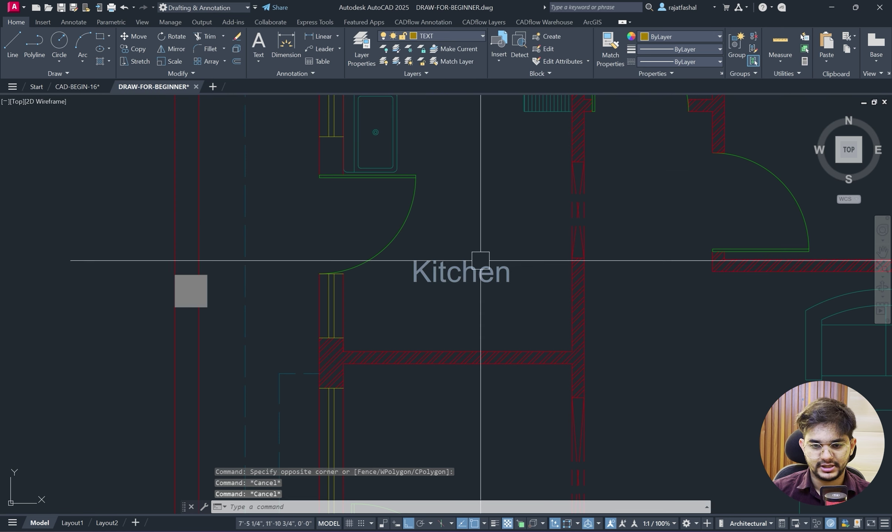
pyautogui.click(485, 243)
pyautogui.press('Escape')
# Check the room label format in the reference PDF and add a second line reading 7'-7 1/2"X below Kitchen, with the fraction stacked and unspaced.
pyautogui.click(465, 531)
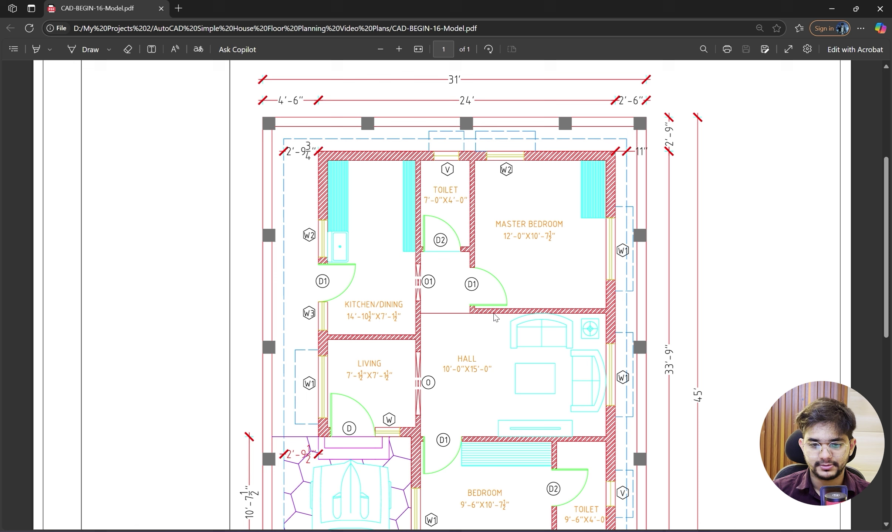
pyautogui.click(832, 8)
pyautogui.scroll(2, 462, 273)
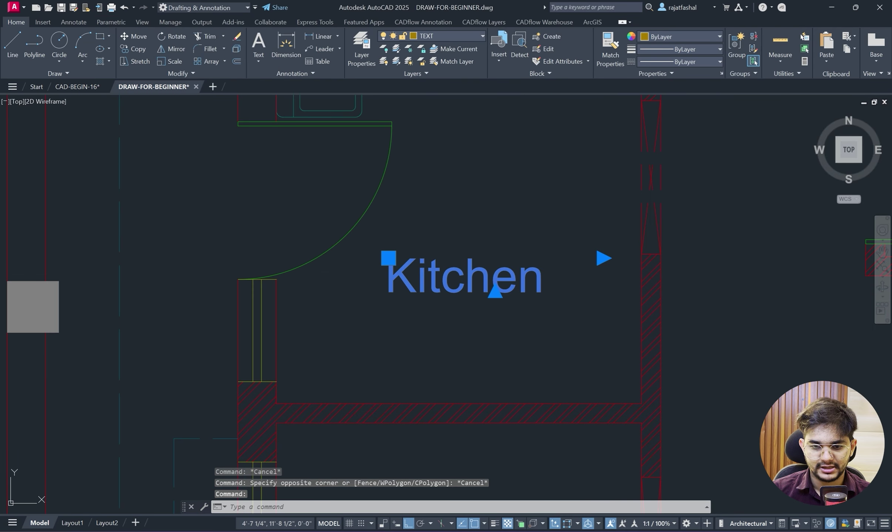
pyautogui.doubleClick(465, 281)
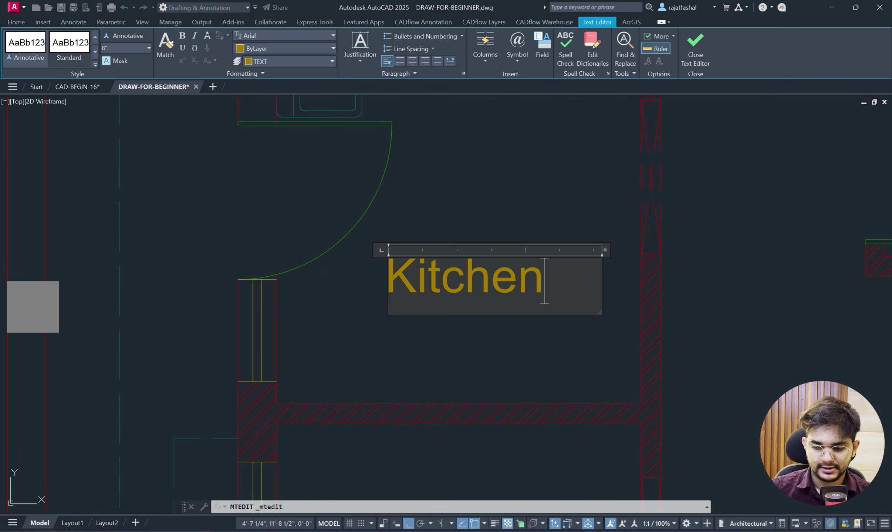
pyautogui.press('Return')
pyautogui.write("7'")
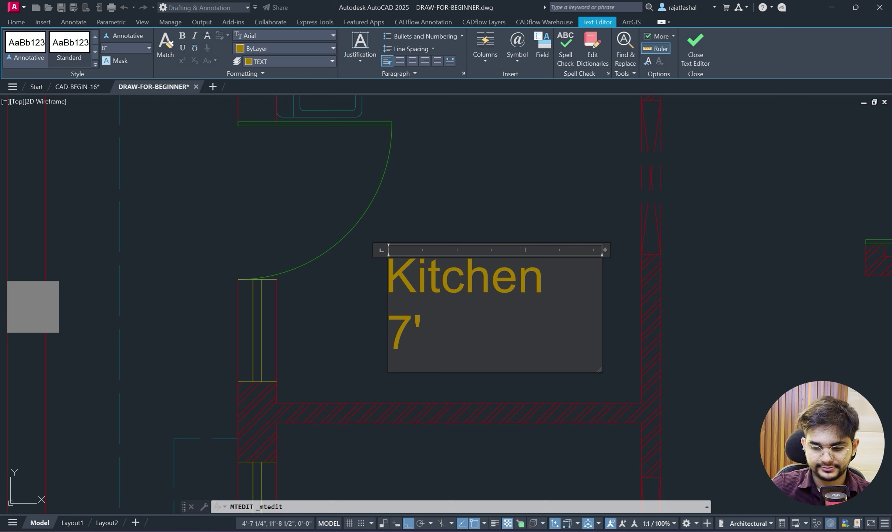
pyautogui.write('-7')
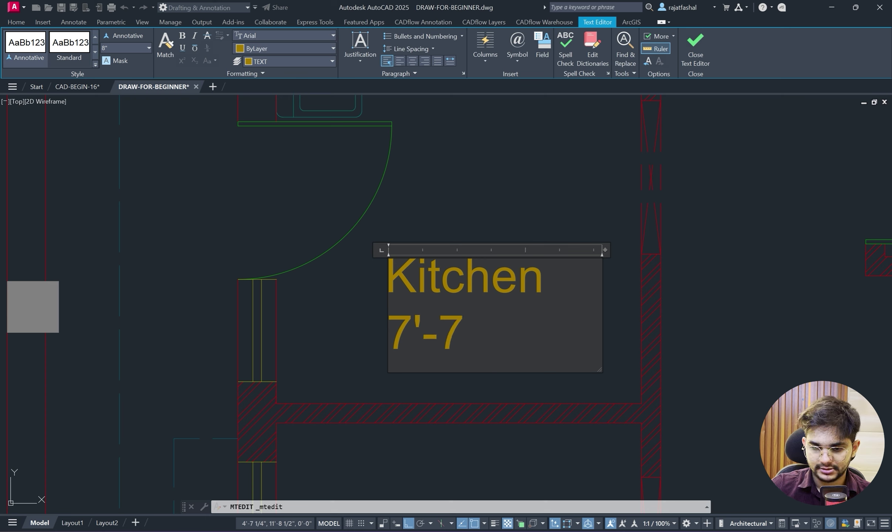
pyautogui.write(' 1/2"')
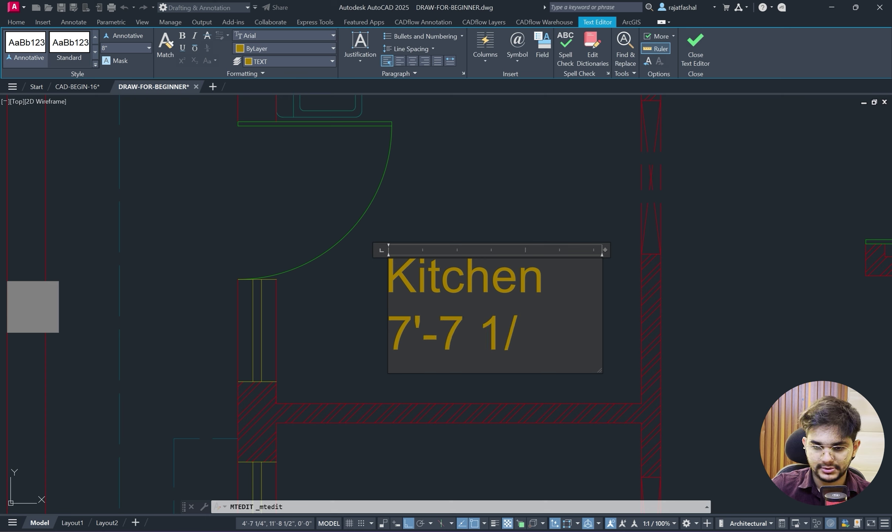
pyautogui.press('Left')
pyautogui.press('Left')
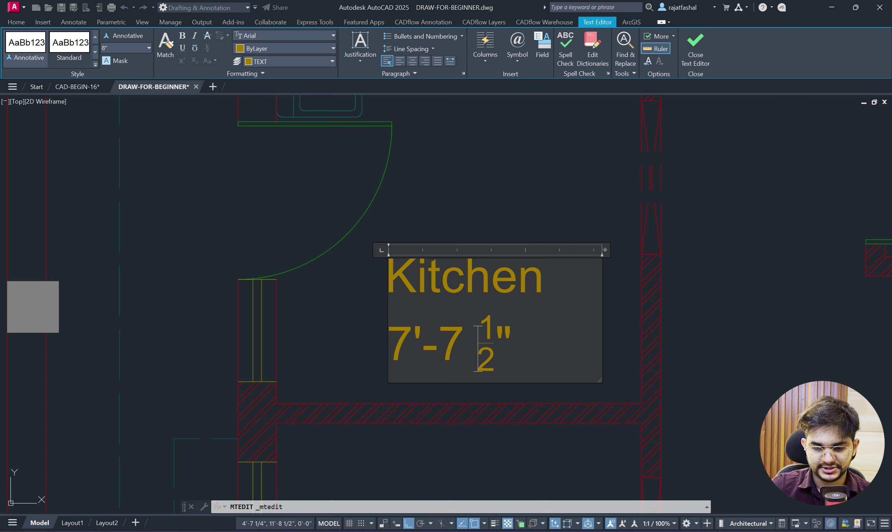
pyautogui.press('BackSpace')
pyautogui.write('X')
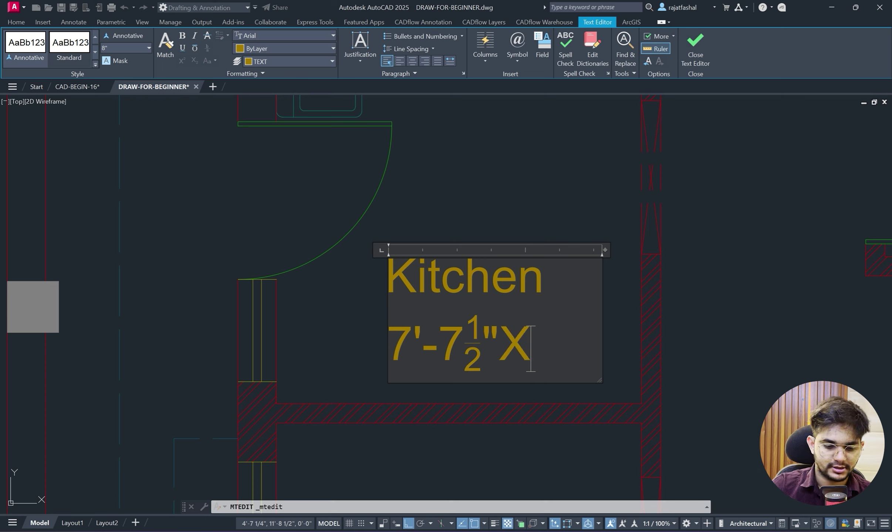
# Complete the dimension line of the Kitchen label with 14'-10 1/2", keeping the fraction stacked and the inch mark directly after it.
pyautogui.write("14'")
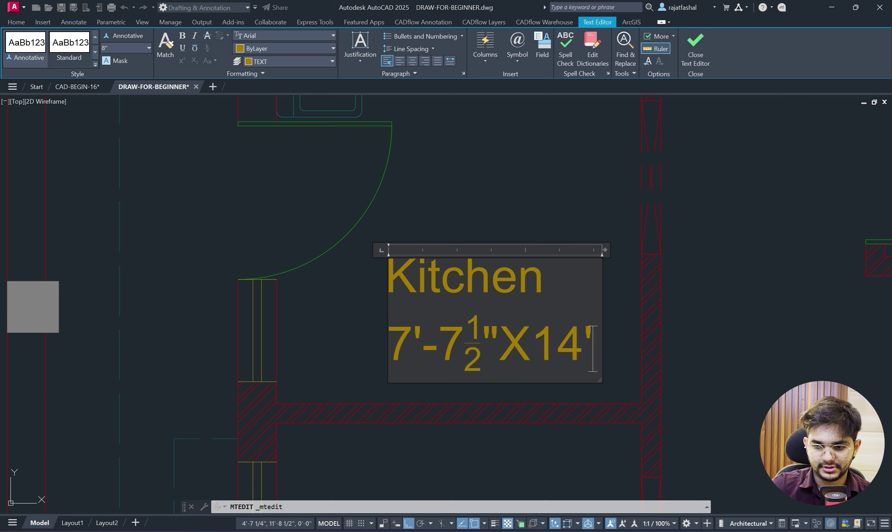
pyautogui.write('-10')
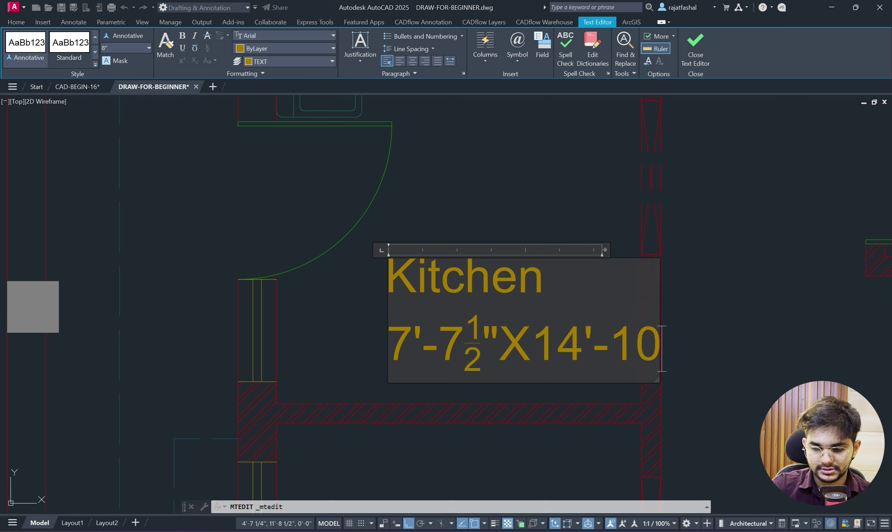
pyautogui.write(' 1/2"')
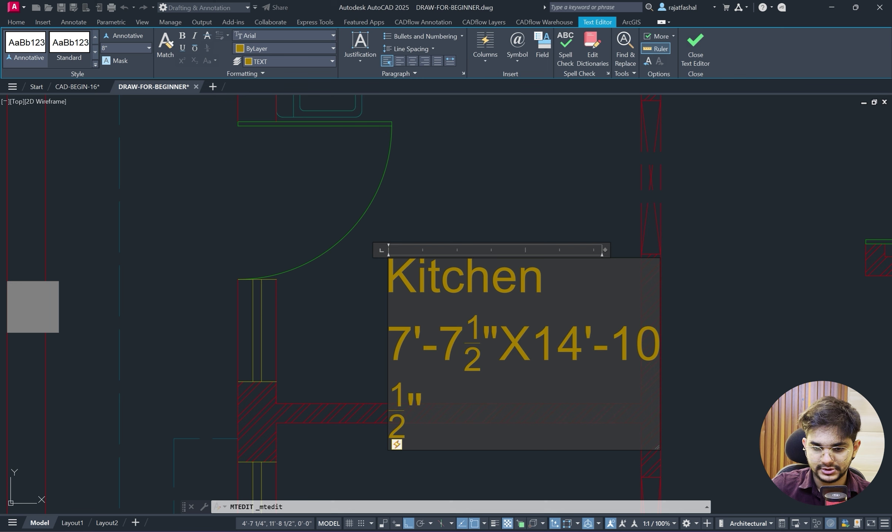
pyautogui.press('BackSpace')
pyautogui.press('BackSpace')
pyautogui.press('BackSpace')
pyautogui.write('"')
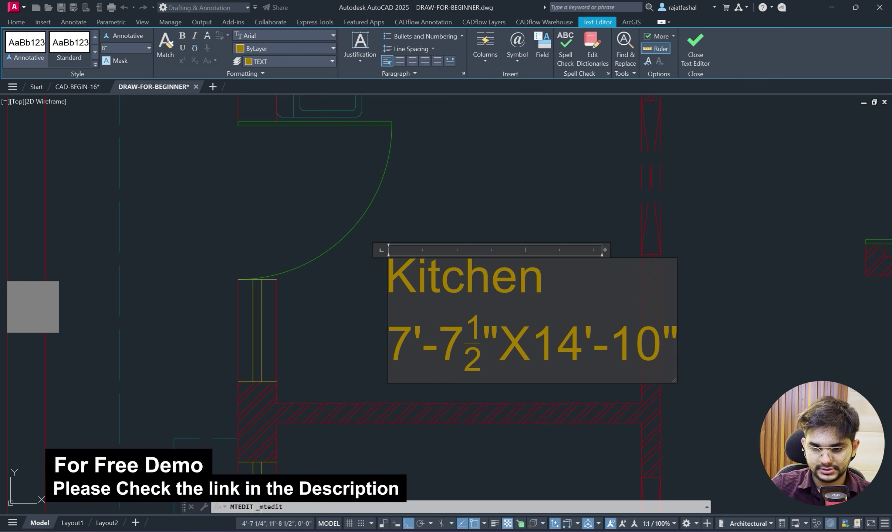
pyautogui.write(' 1/2')
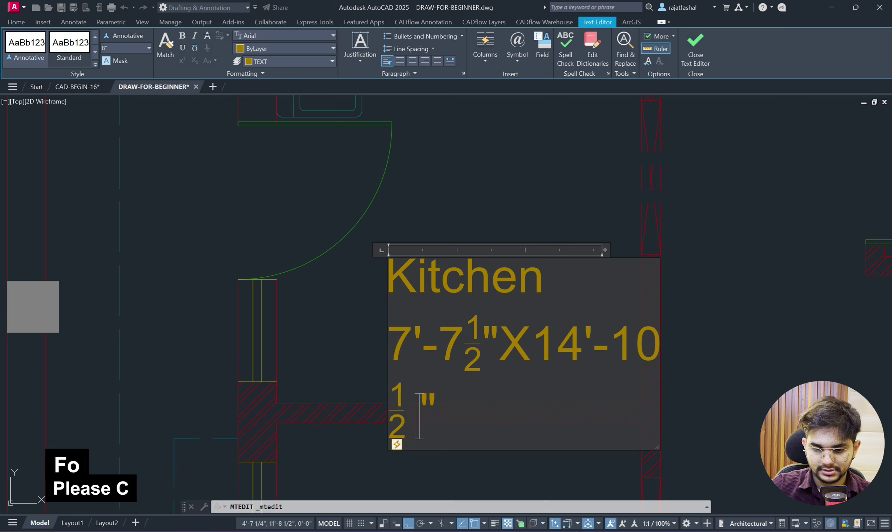
pyautogui.hotkey('ctrl', 'z')
pyautogui.press('BackSpace')
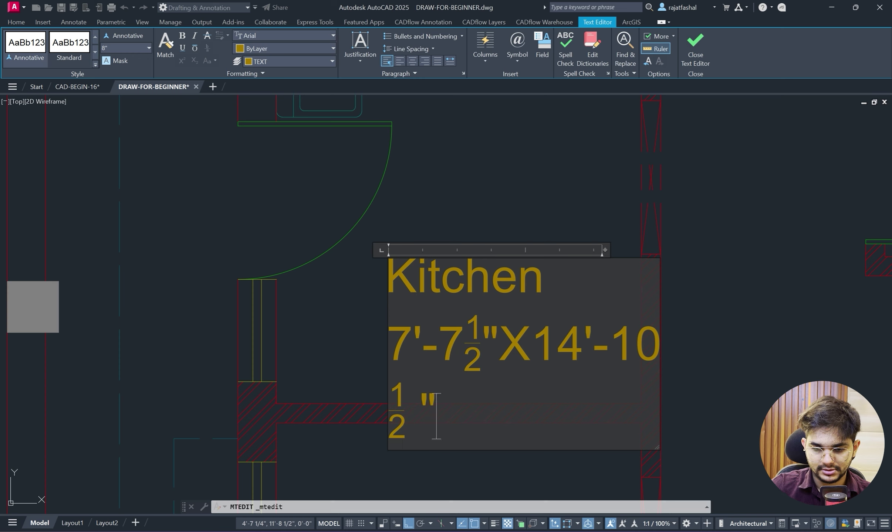
pyautogui.press('BackSpace')
pyautogui.write('"')
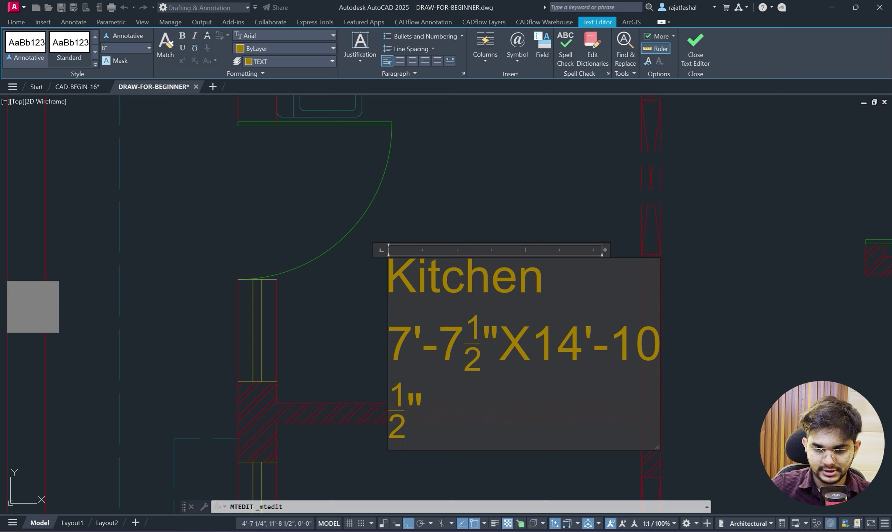
# Remove the space between 10 and its stacked 1/2 in the Kitchen label and finish editing the text.
pyautogui.press('Left')
pyautogui.press('Left')
pyautogui.press('BackSpace')
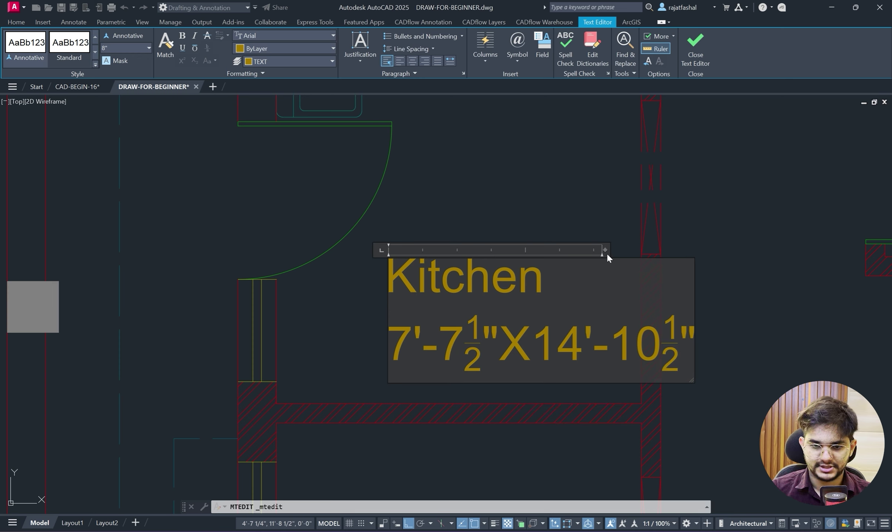
pyautogui.click(706, 351)
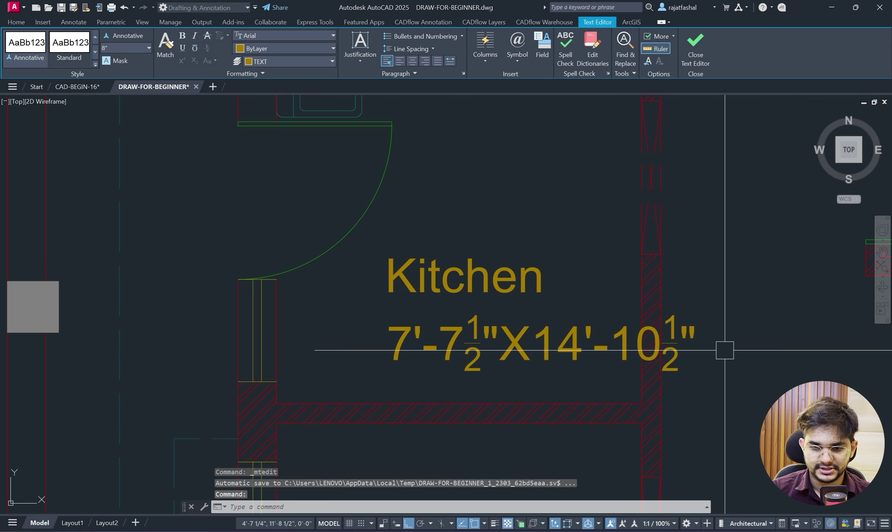
# Examine how the kitchen, living and other room labels are styled and laid out in the reference PDF, and return to the drawing.
pyautogui.click(412, 531)
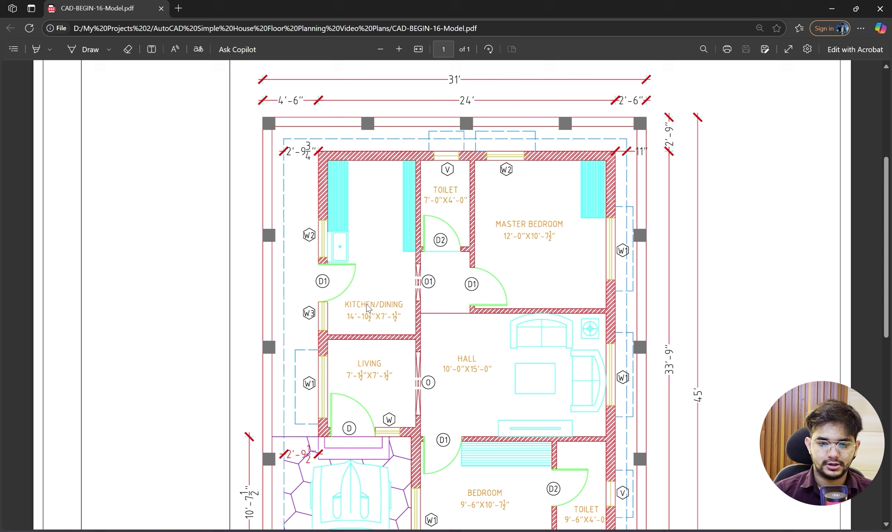
pyautogui.click(399, 51)
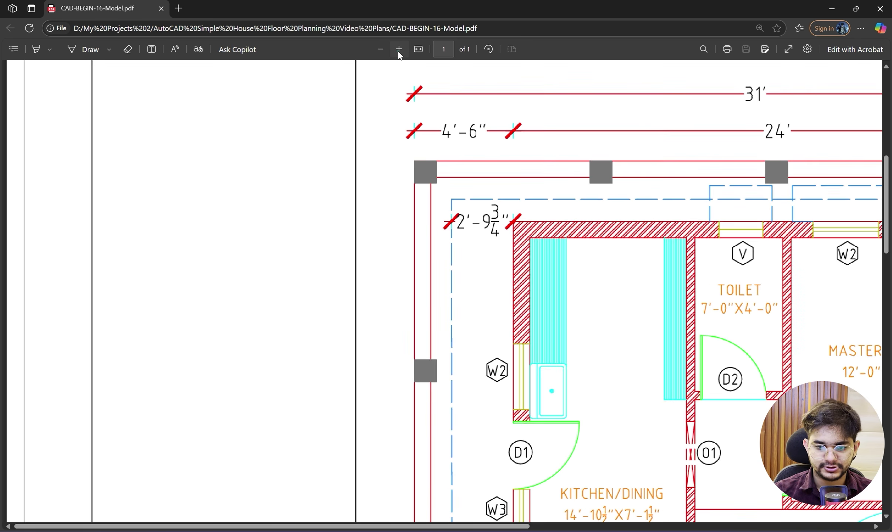
pyautogui.scroll(-4, 612, 342)
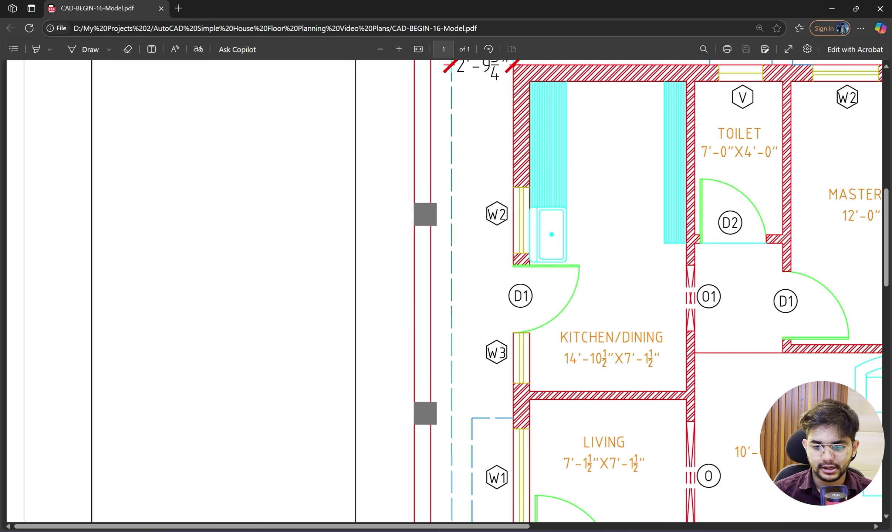
pyautogui.hotkey('alt', 'Tab')
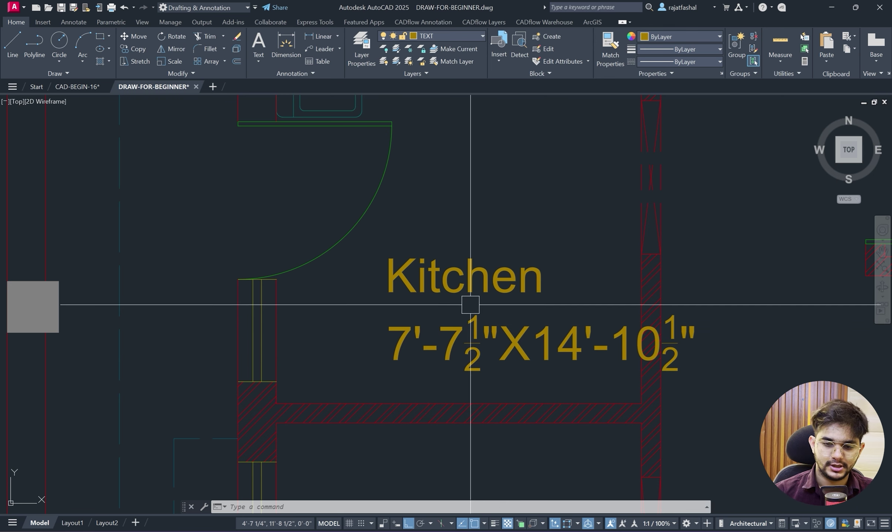
pyautogui.hotkey('alt', 'Tab')
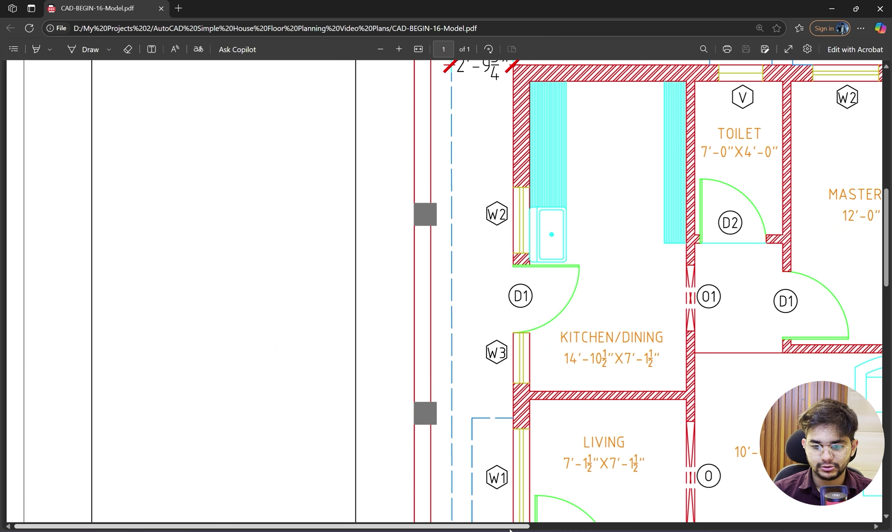
pyautogui.moveTo(507, 526); pyautogui.dragTo(601, 526)
pyautogui.scroll(-1, 423, 396)
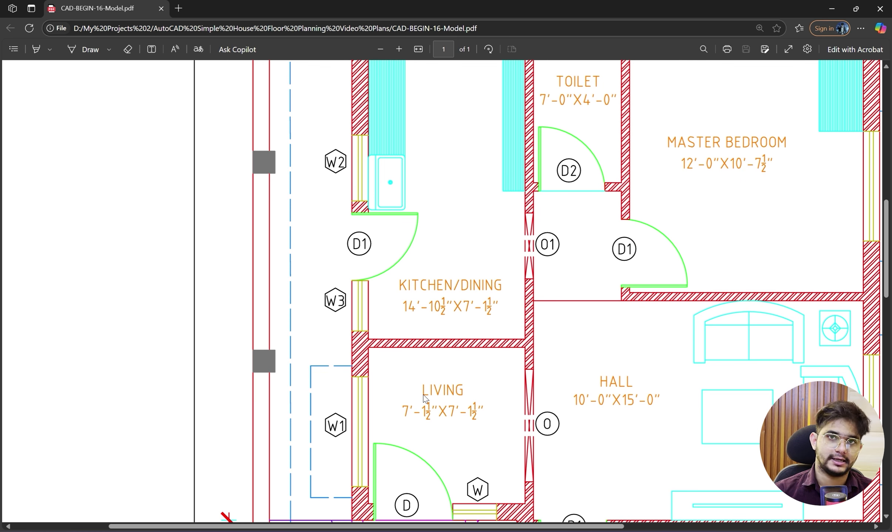
pyautogui.click(831, 9)
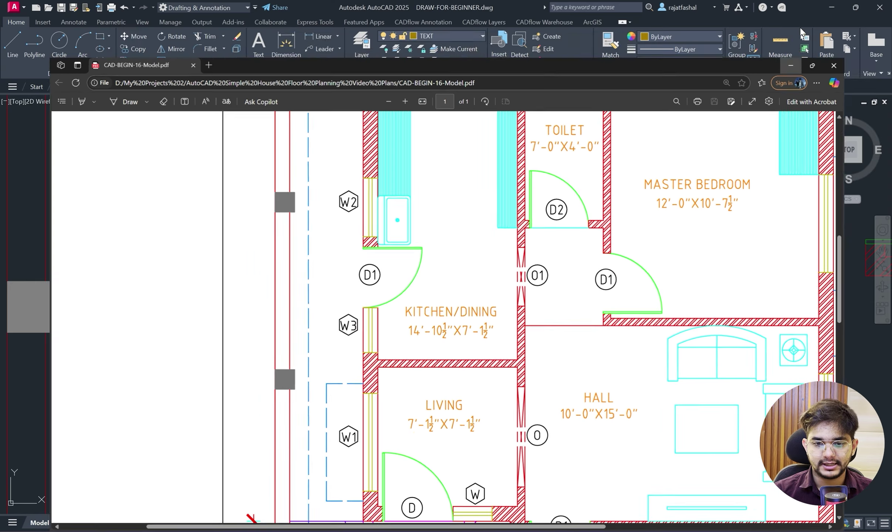
# Center-align both lines of the Kitchen label.
pyautogui.doubleClick(480, 268)
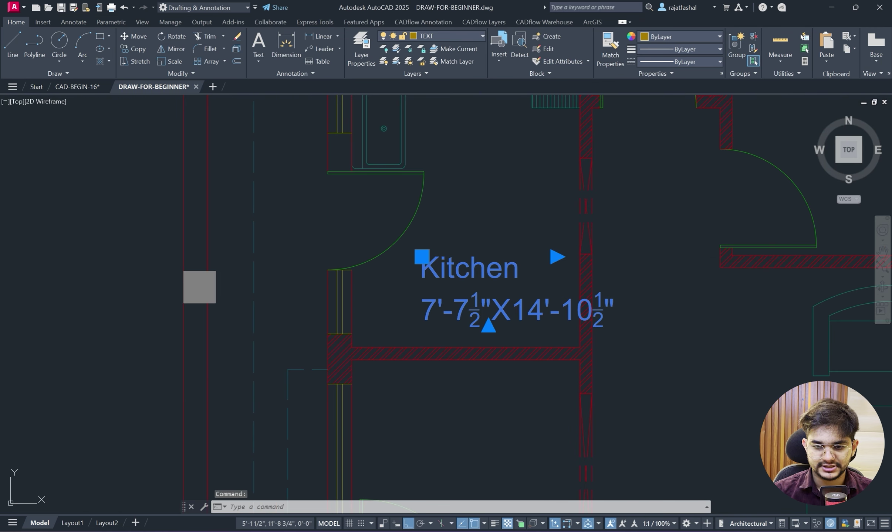
pyautogui.hotkey('ctrl', 'a')
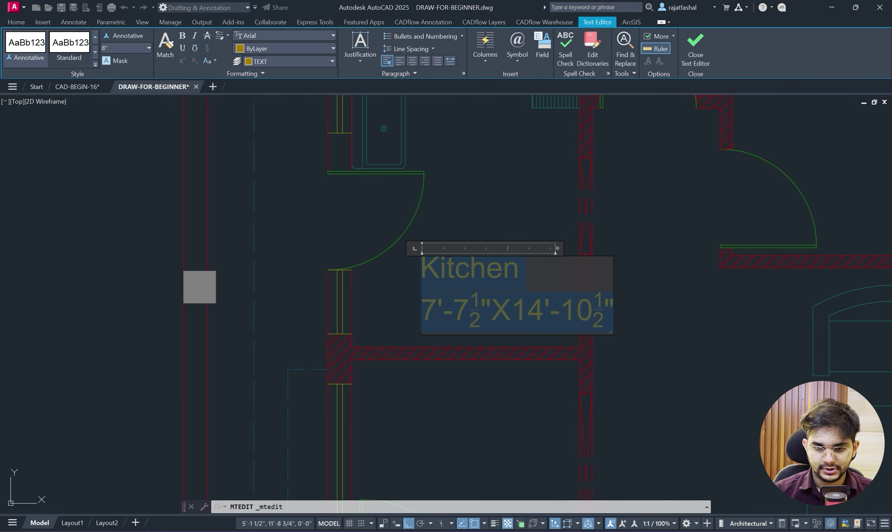
pyautogui.click(413, 61)
pyautogui.click(514, 204)
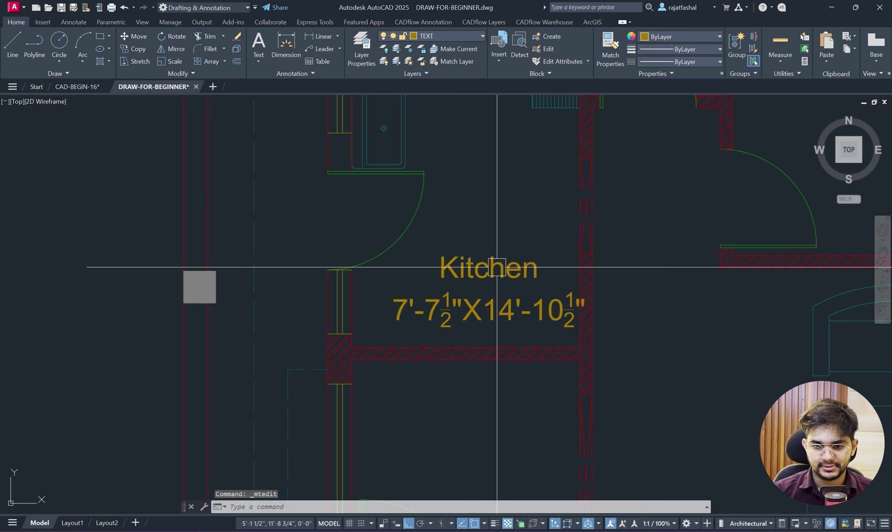
# Widen the Kitchen label's text frame to fit the dimension line and move the label between the kitchen's side walls.
pyautogui.doubleClick(481, 267)
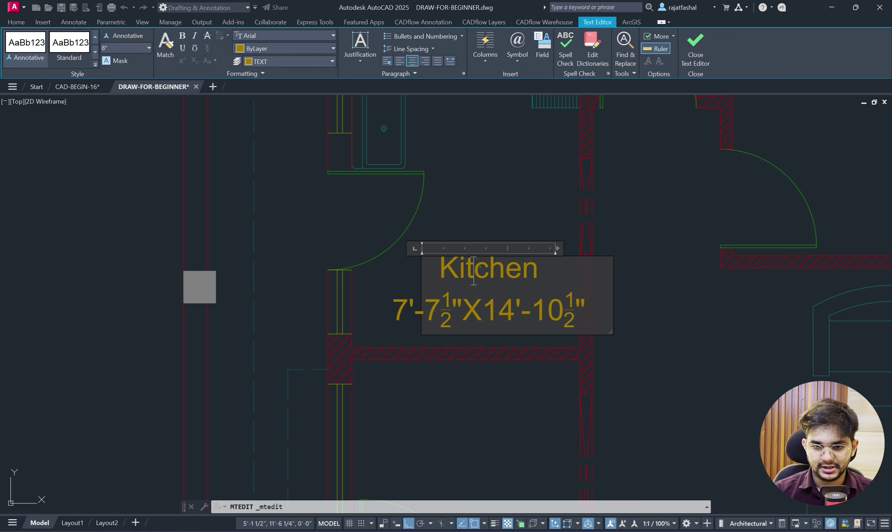
pyautogui.moveTo(558, 248); pyautogui.dragTo(632, 248)
pyautogui.click(691, 287)
pyautogui.click(496, 252)
pyautogui.click(422, 255)
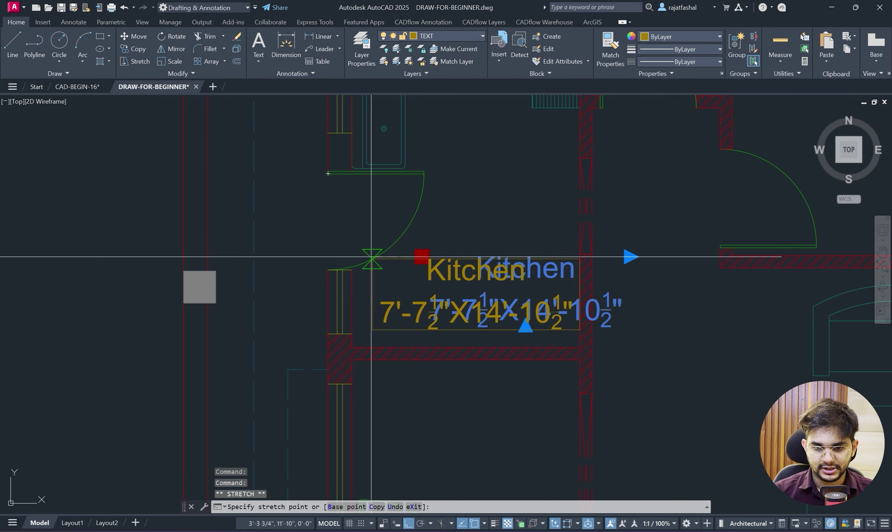
pyautogui.click(372, 259)
# Change the font of the whole Kitchen label to isocp.
pyautogui.doubleClick(515, 268)
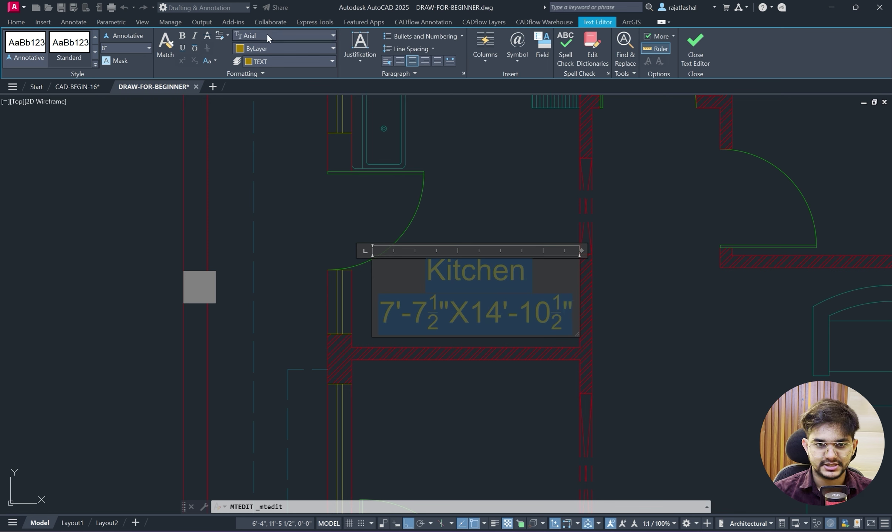
pyautogui.click(267, 35)
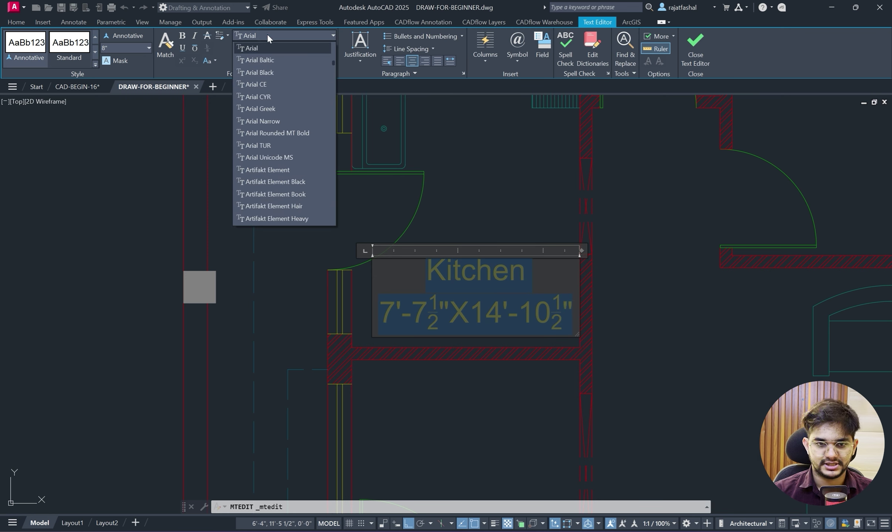
pyautogui.scroll(-2, 275, 118)
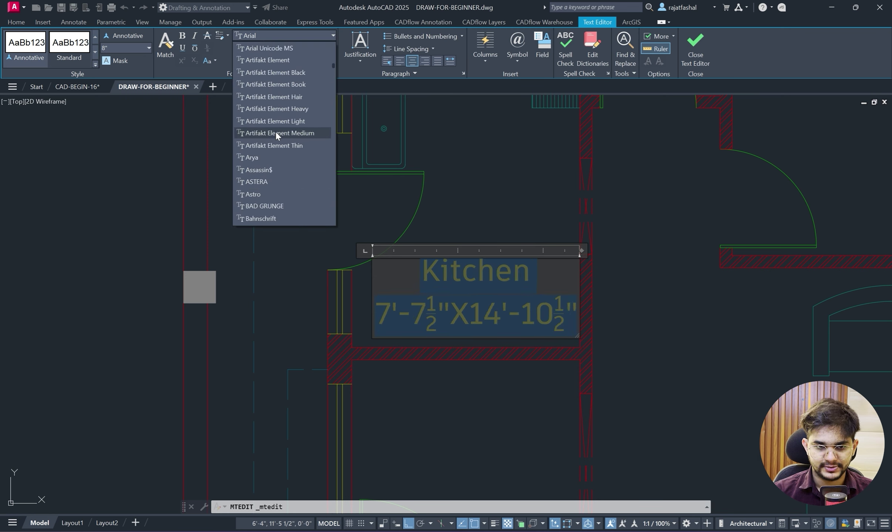
pyautogui.scroll(-10, 283, 185)
pyautogui.scroll(-20, 282, 186)
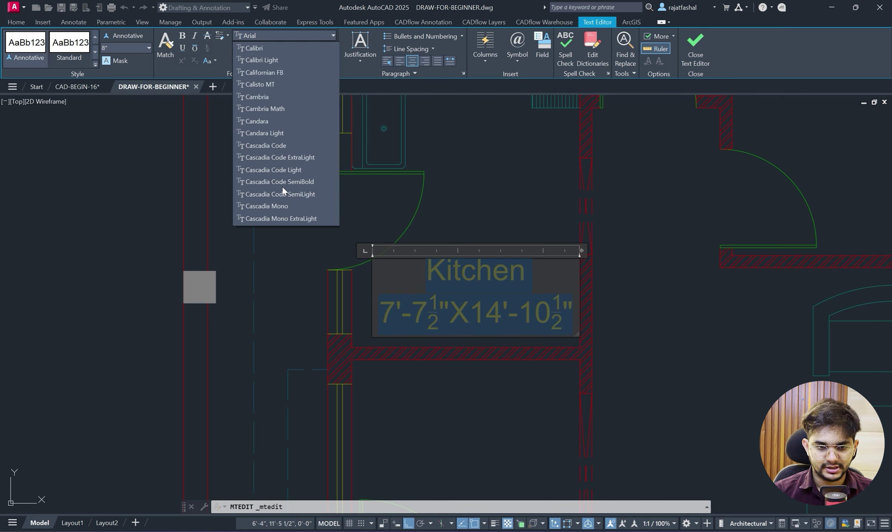
pyautogui.scroll(-15, 282, 187)
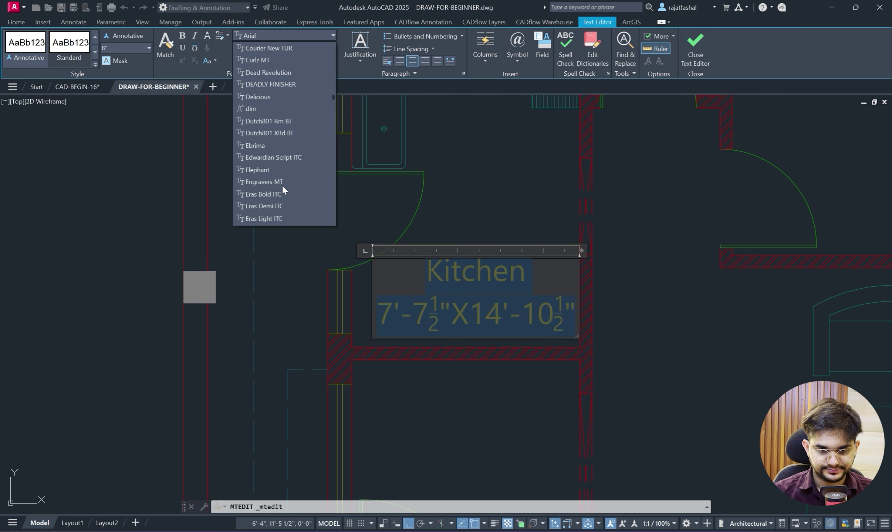
pyautogui.scroll(-15, 282, 186)
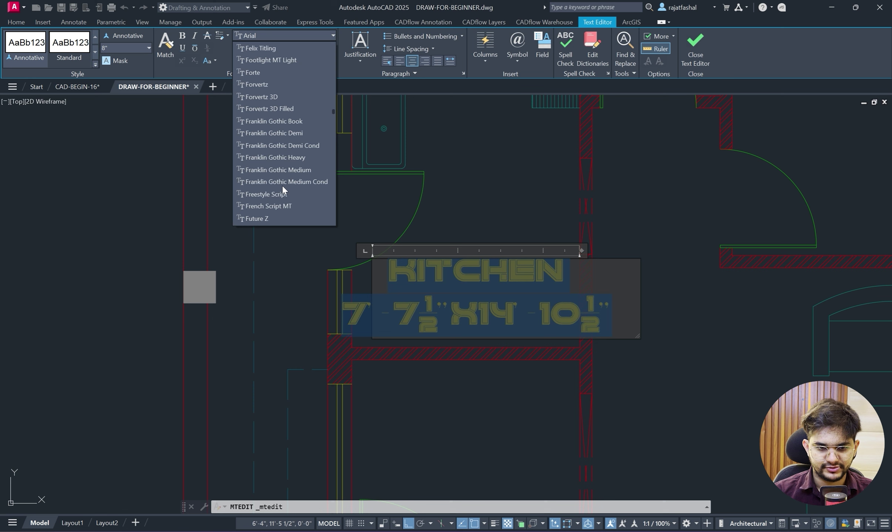
pyautogui.scroll(-6, 282, 185)
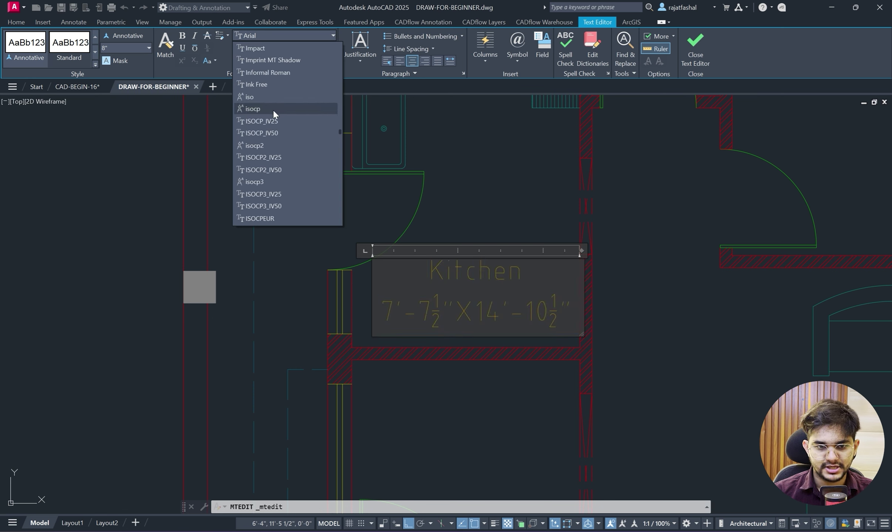
pyautogui.click(274, 110)
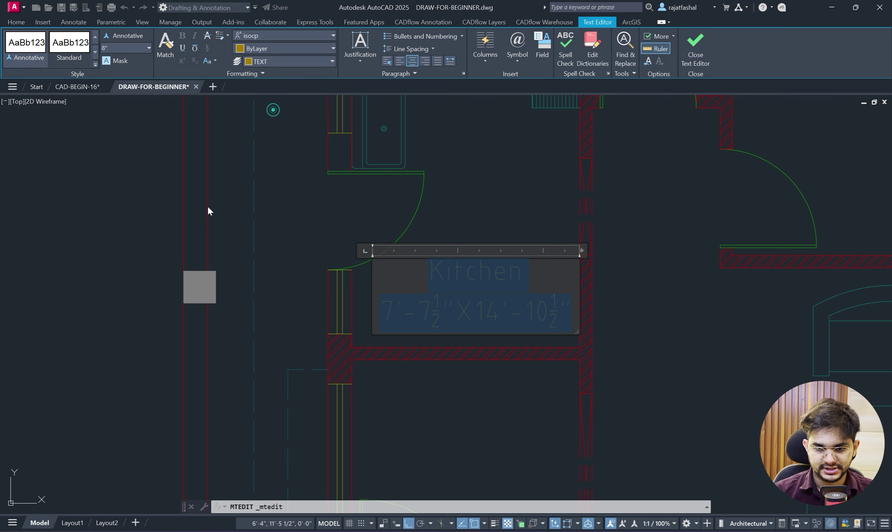
pyautogui.click(207, 206)
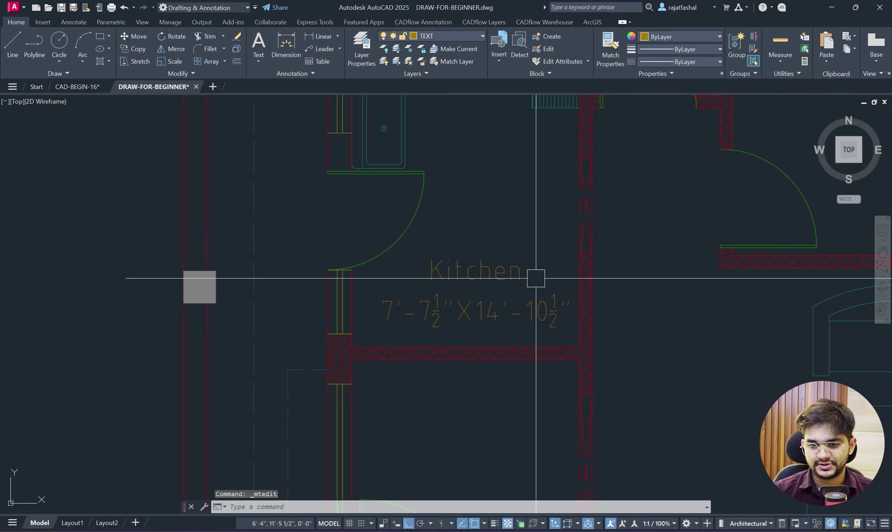
# Set the text height of the whole Kitchen label to 6".
pyautogui.click(508, 278)
pyautogui.doubleClick(508, 278)
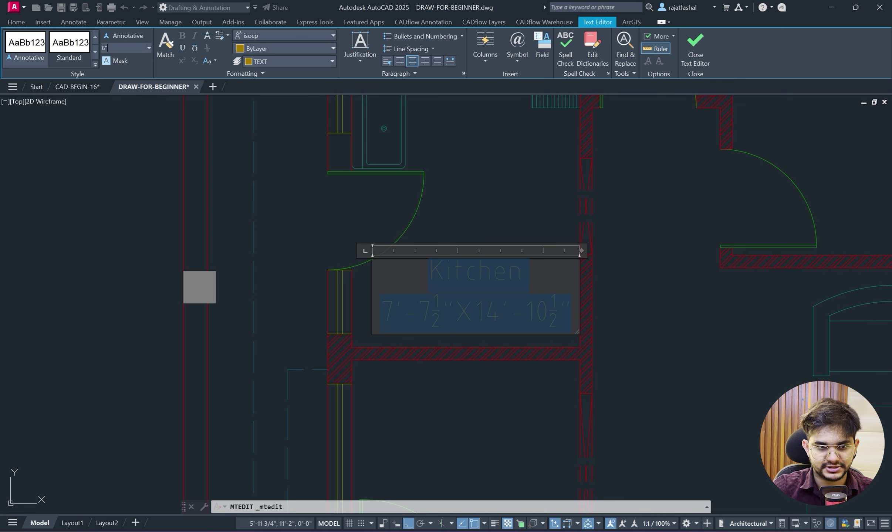
pyautogui.write('6"')
pyautogui.press('Return')
pyautogui.click(127, 137)
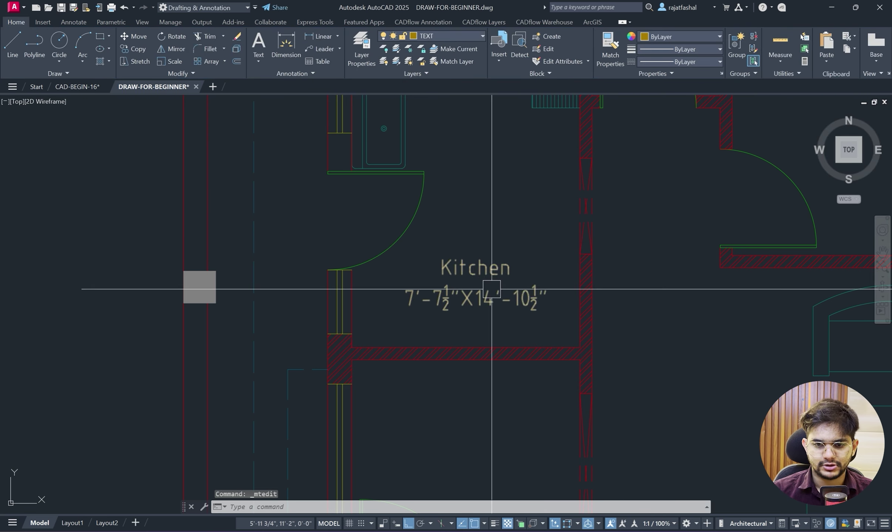
# With Ortho turned off, copy the Kitchen label and place the first copy in the toilet beside the kitchen.
pyautogui.scroll(-5, 491, 293)
pyautogui.moveTo(461, 247); pyautogui.dragTo(403, 239, button='middle')
pyautogui.scroll(-3, 392, 250)
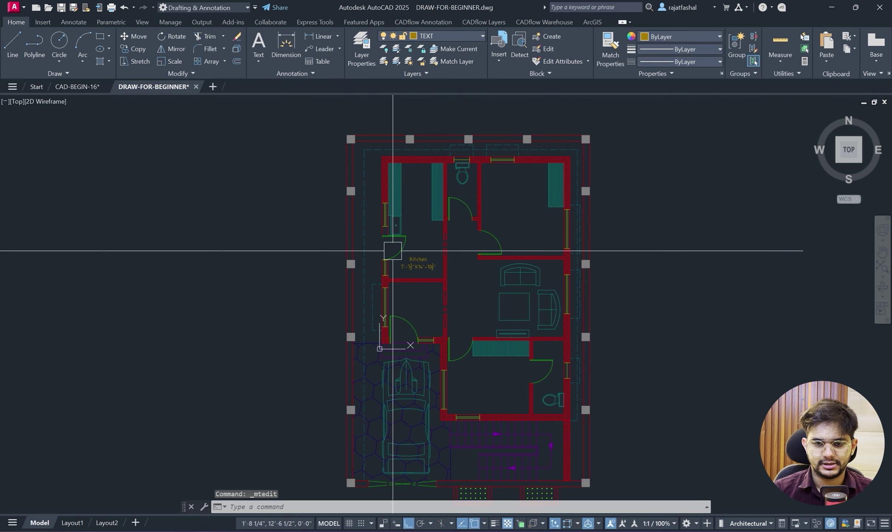
pyautogui.scroll(3, 455, 250)
pyautogui.scroll(4, 426, 265)
pyautogui.click(359, 269)
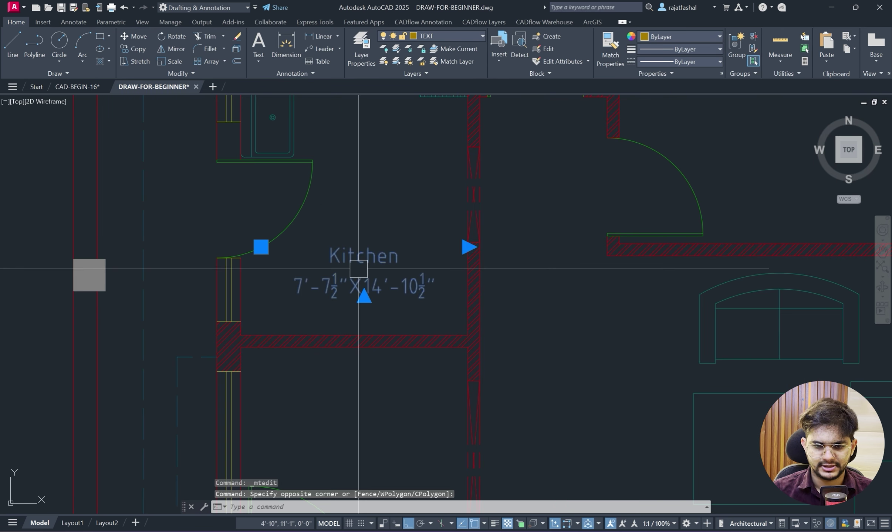
pyautogui.write('co')
pyautogui.press('Return')
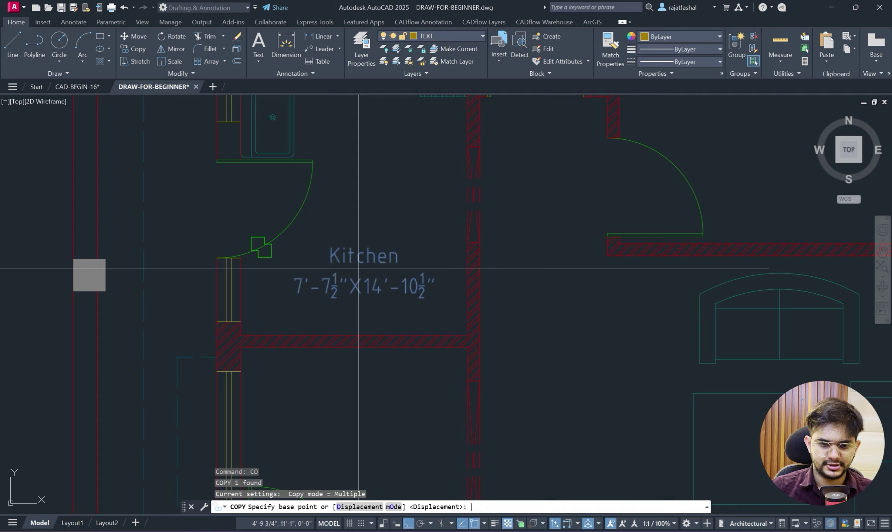
pyautogui.click(355, 282)
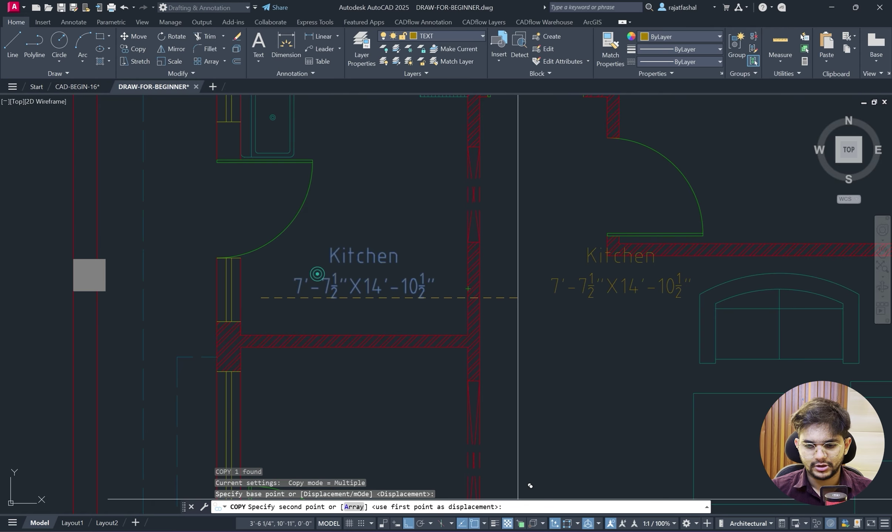
pyautogui.hotkey('alt', 'Tab')
pyautogui.hotkey('alt', 'Tab')
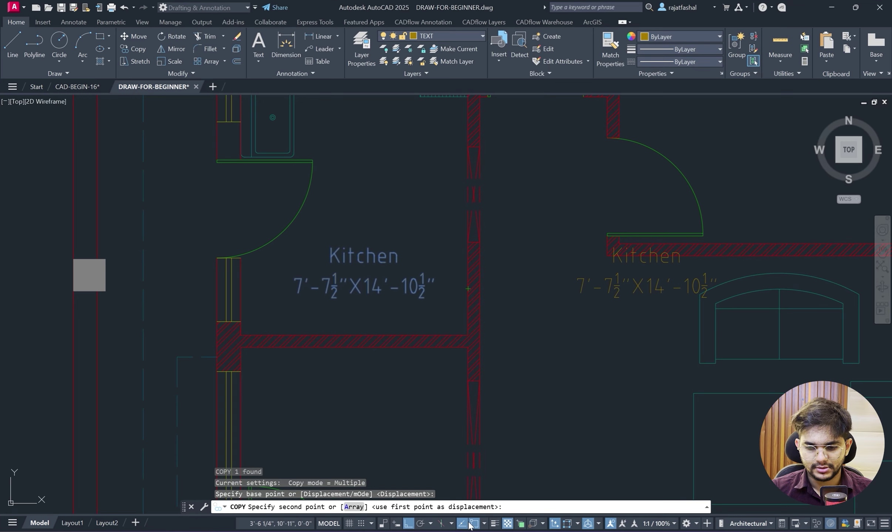
pyautogui.click(412, 524)
pyautogui.scroll(-2, 532, 255)
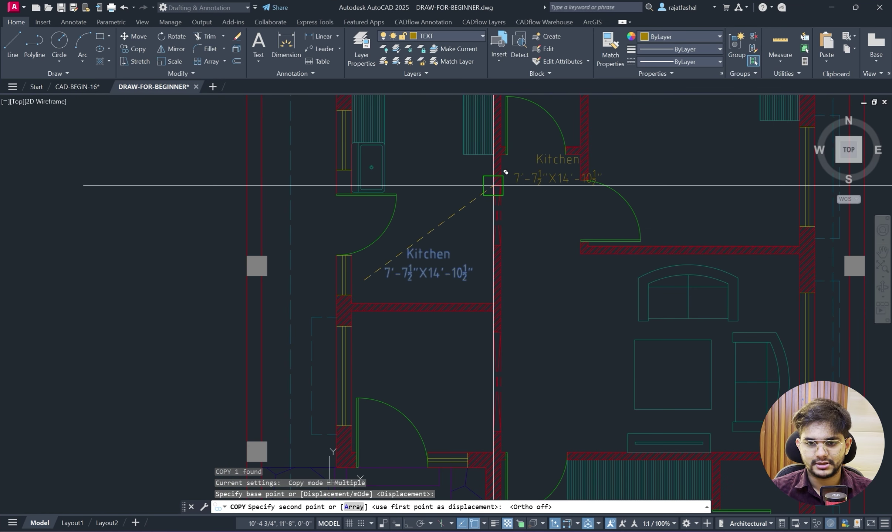
pyautogui.scroll(4, 482, 107)
pyautogui.moveTo(482, 105); pyautogui.dragTo(473, 233, button='middle')
pyautogui.click(494, 212)
pyautogui.scroll(-4, 408, 196)
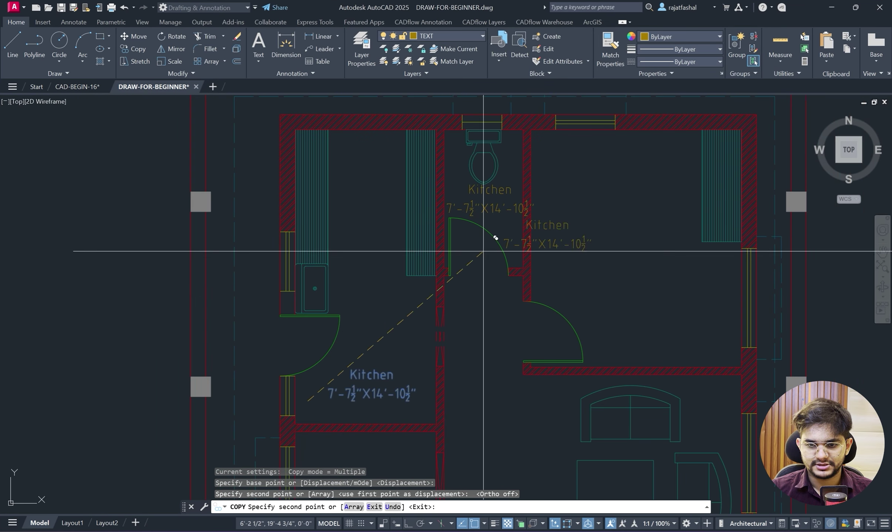
# Place further copies of the Kitchen label in the master bedroom, the hall and the living room below the kitchen.
pyautogui.click(574, 245)
pyautogui.moveTo(610, 311); pyautogui.dragTo(529, 96, button='middle')
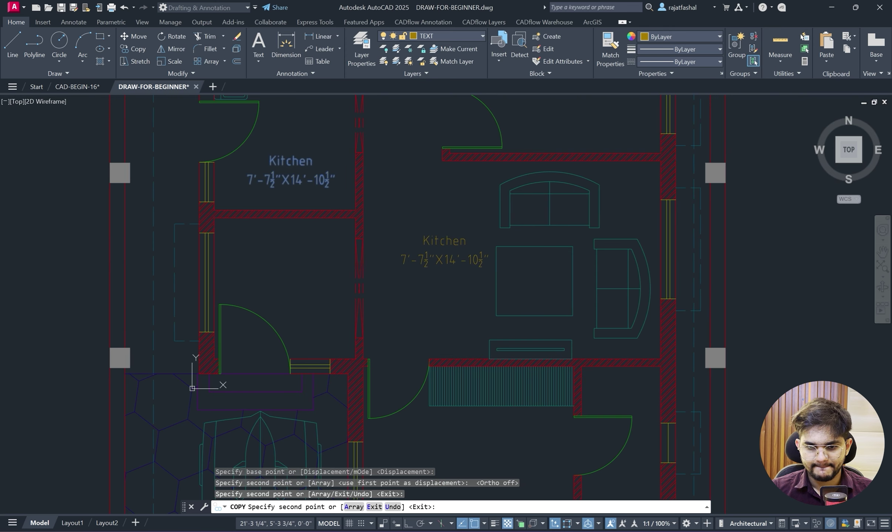
pyautogui.click(381, 268)
pyautogui.click(224, 286)
# Place the last copies of the Kitchen label in the lower bedroom and its attached toilet, and end the copying.
pyautogui.moveTo(394, 239); pyautogui.dragTo(422, 144, button='middle')
pyautogui.scroll(-2, 423, 144)
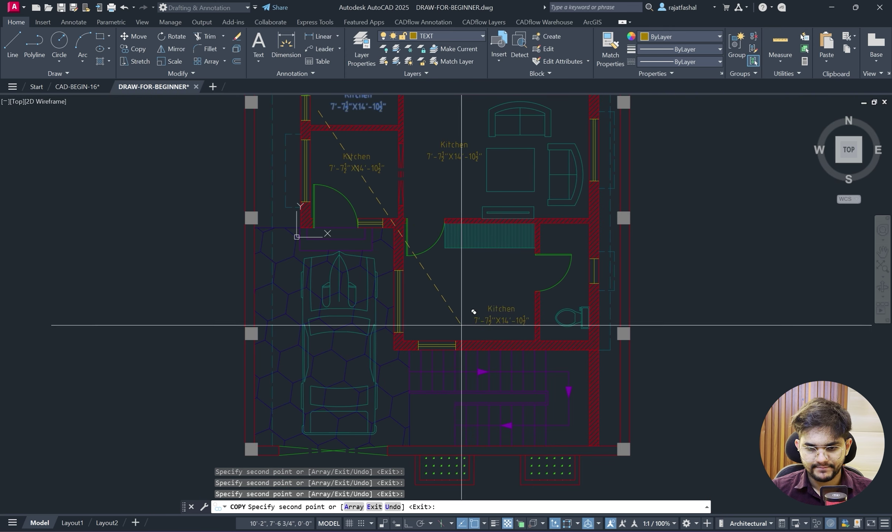
pyautogui.click(443, 296)
pyautogui.scroll(4, 569, 268)
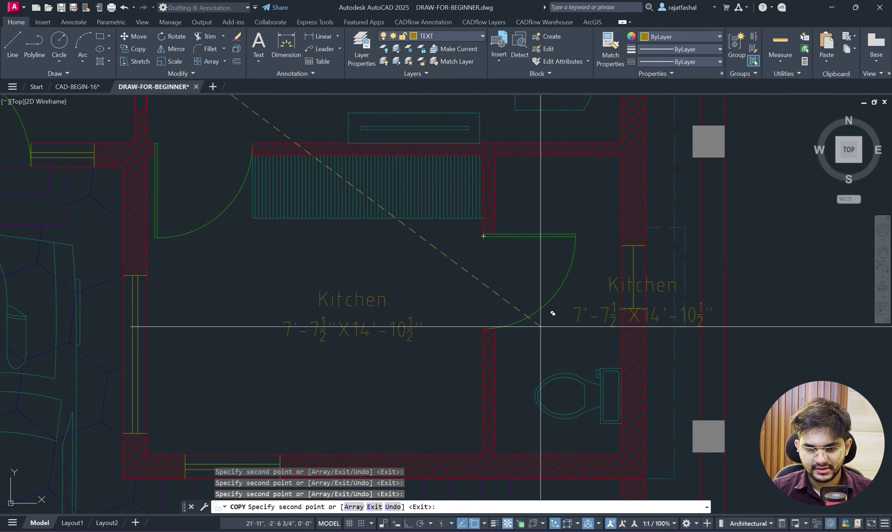
pyautogui.click(461, 219)
pyautogui.scroll(-4, 415, 301)
pyautogui.press('Escape')
pyautogui.scroll(-3, 395, 292)
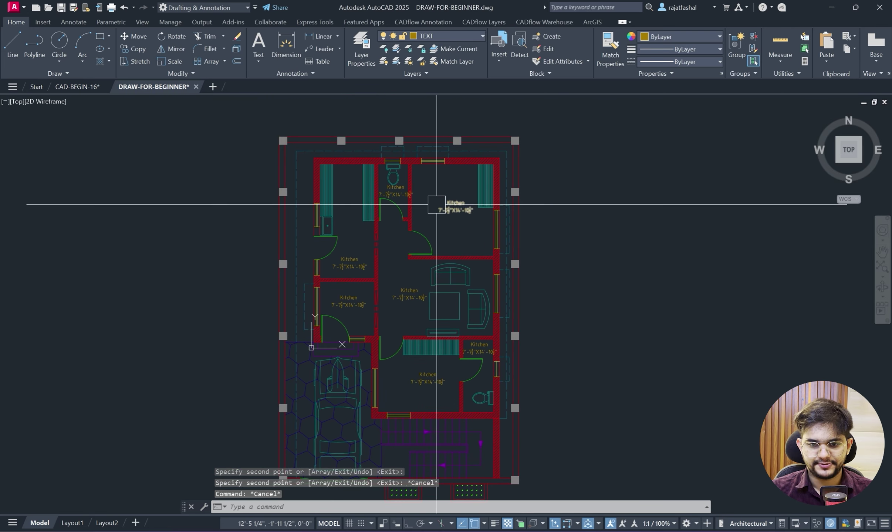
# Check the upper toilet's label in the reference PDF and replace the whole text of its copied label with Toilet.
pyautogui.scroll(4, 430, 195)
pyautogui.scroll(5, 405, 250)
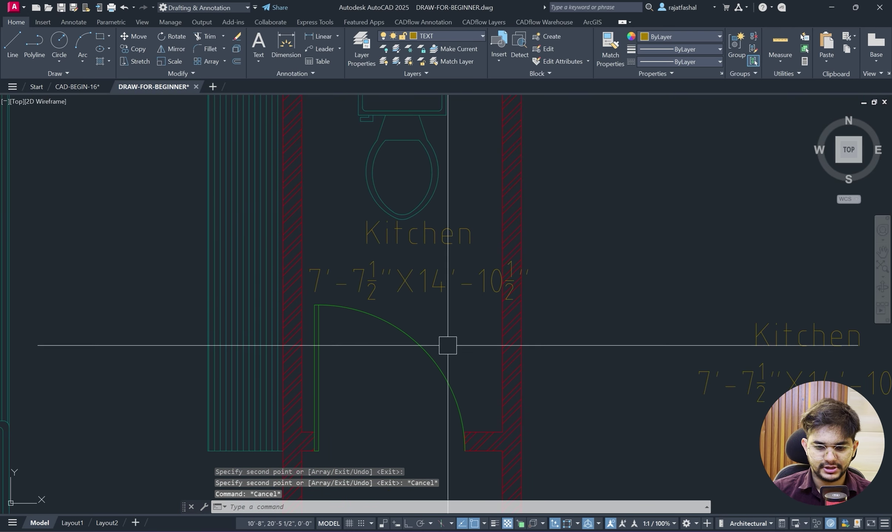
pyautogui.hotkey('alt', 'Tab')
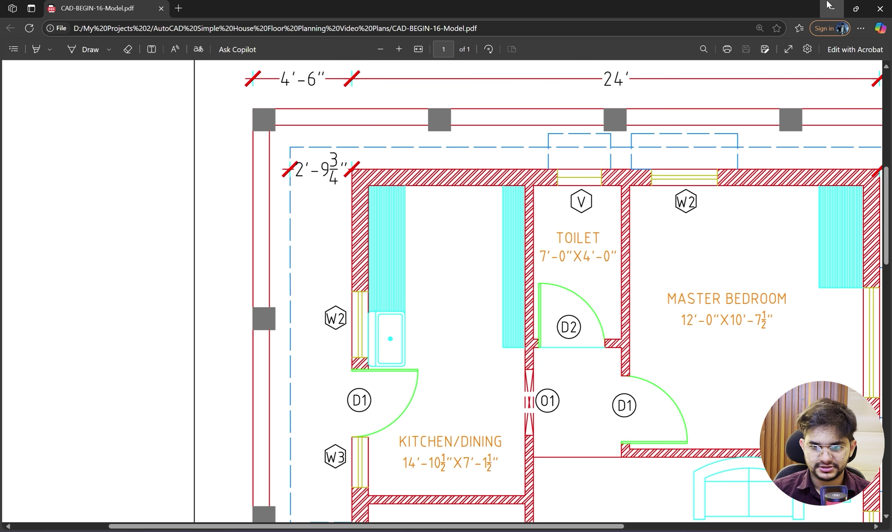
pyautogui.hotkey('alt', 'Tab')
pyautogui.doubleClick(456, 243)
pyautogui.hotkey('ctrl', 'a')
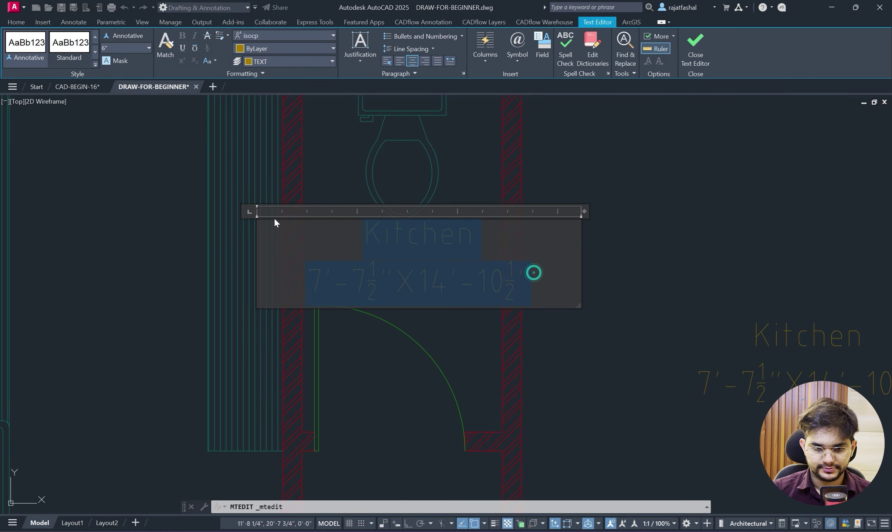
pyautogui.press('BackSpace')
pyautogui.write('Toilet')
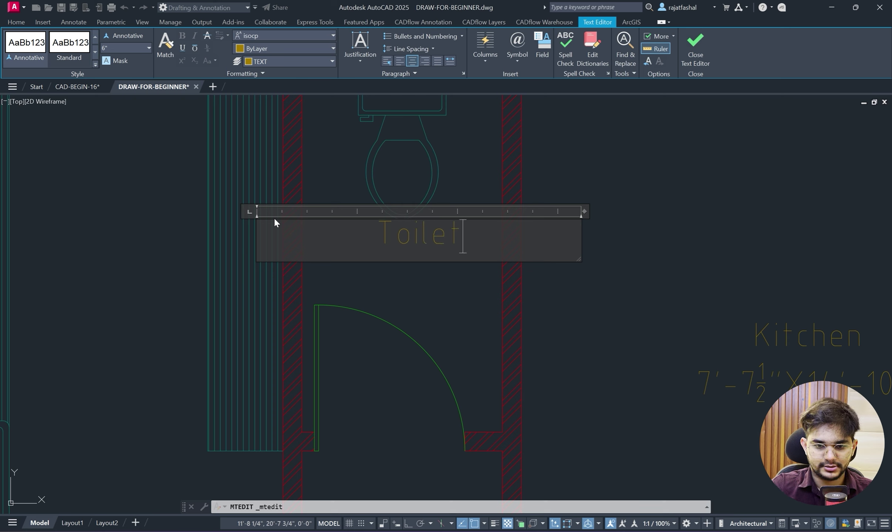
# Add the dimension line 4'-0"X7'-0" below the name in the Toilet label and finish editing.
pyautogui.press('Return')
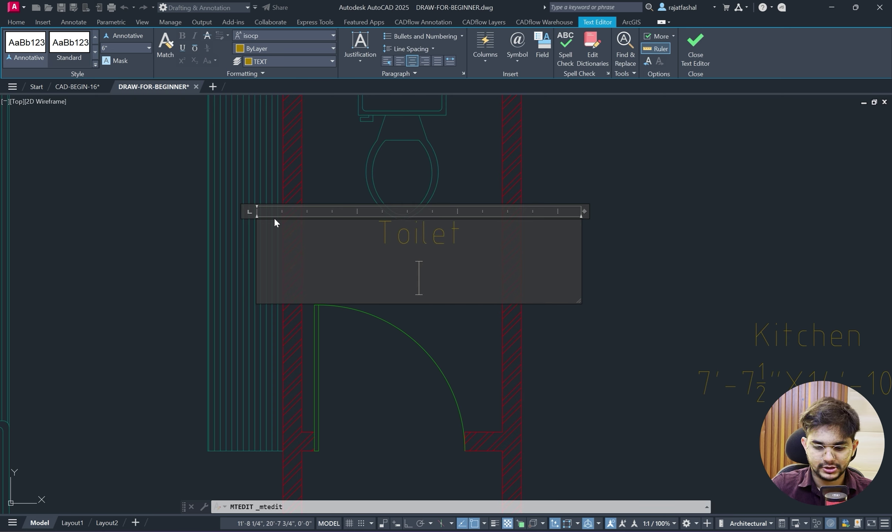
pyautogui.write("4'0")
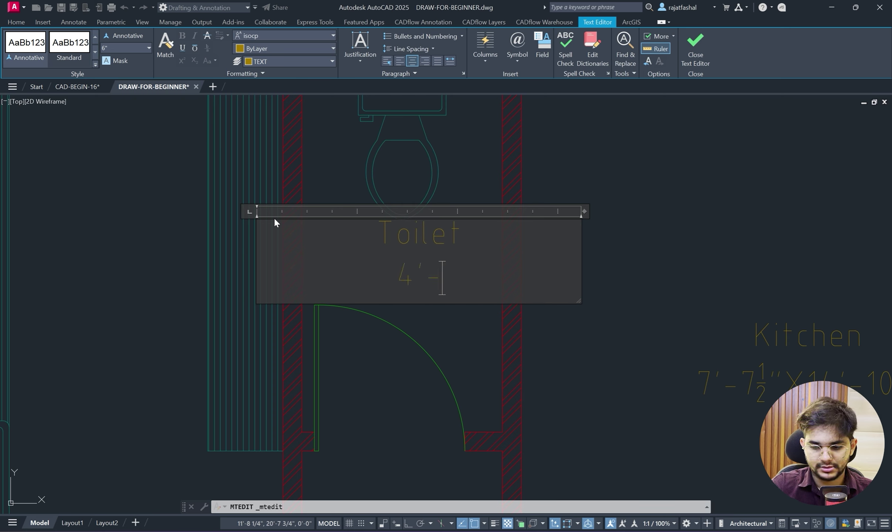
pyautogui.write('0"X')
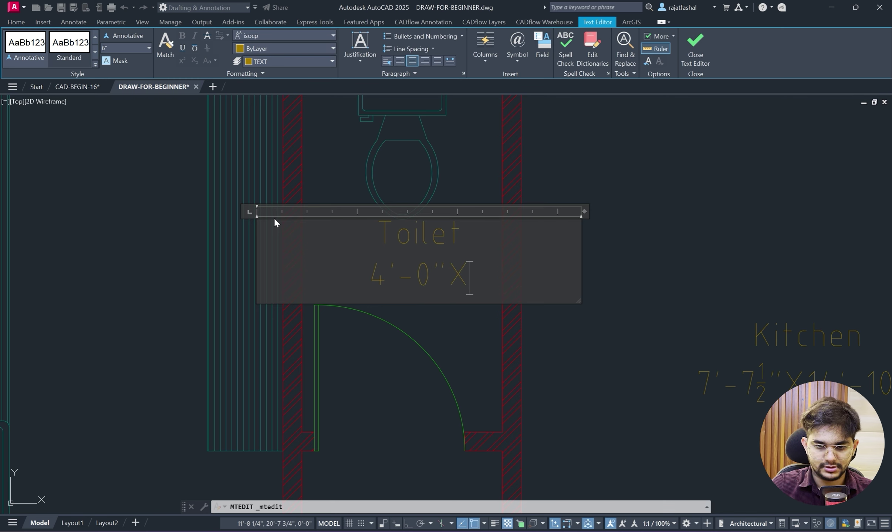
pyautogui.write("7'")
pyautogui.write('-0"')
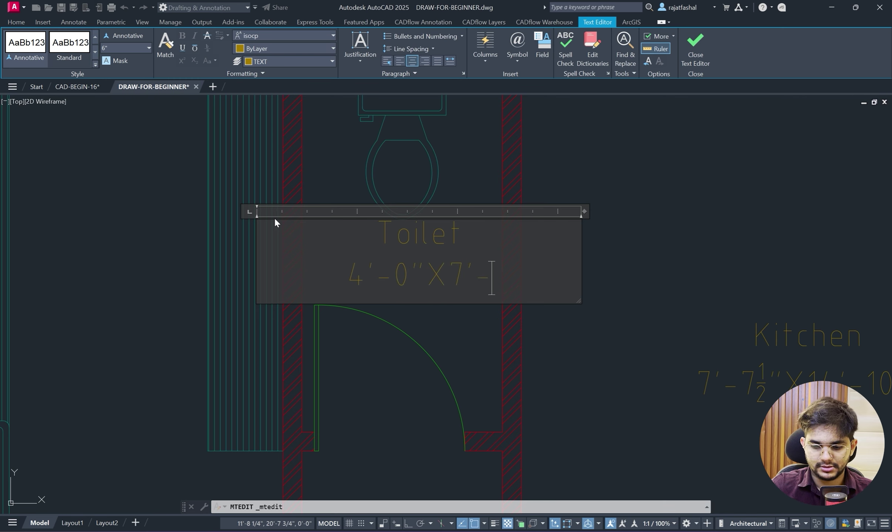
pyautogui.click(639, 281)
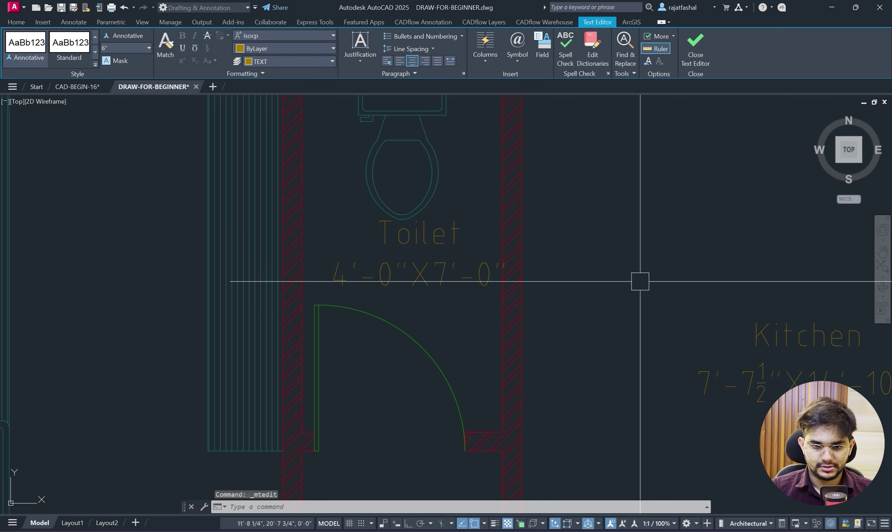
# Narrow the Toilet label's text frame and move the label between the toilet's side walls.
pyautogui.scroll(4, 392, 247)
pyautogui.click(341, 220)
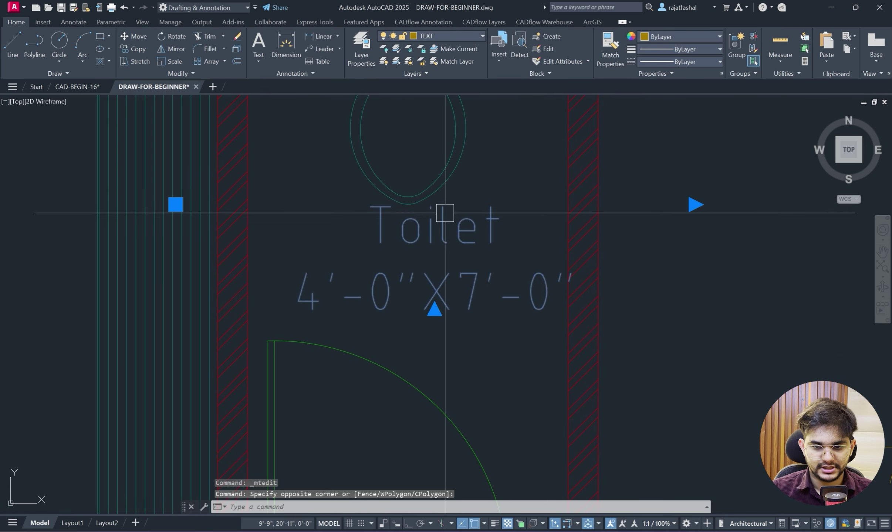
pyautogui.click(695, 204)
pyautogui.click(695, 204)
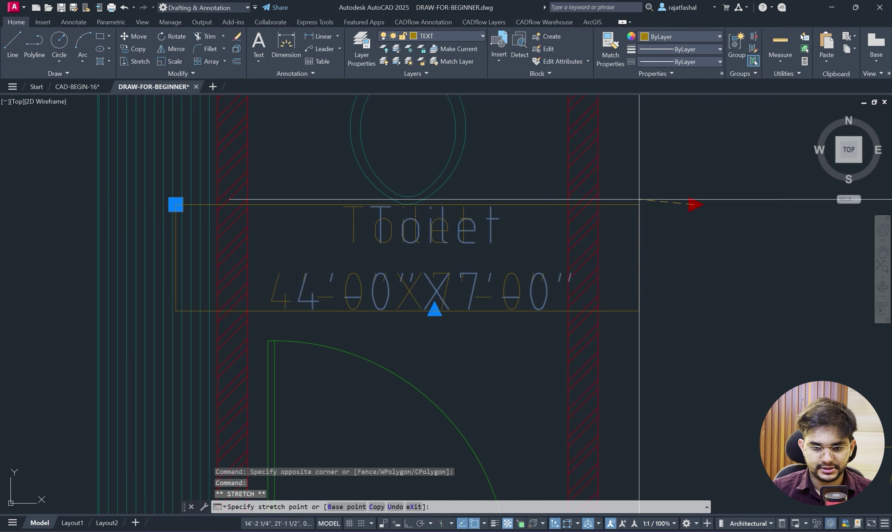
pyautogui.click(522, 205)
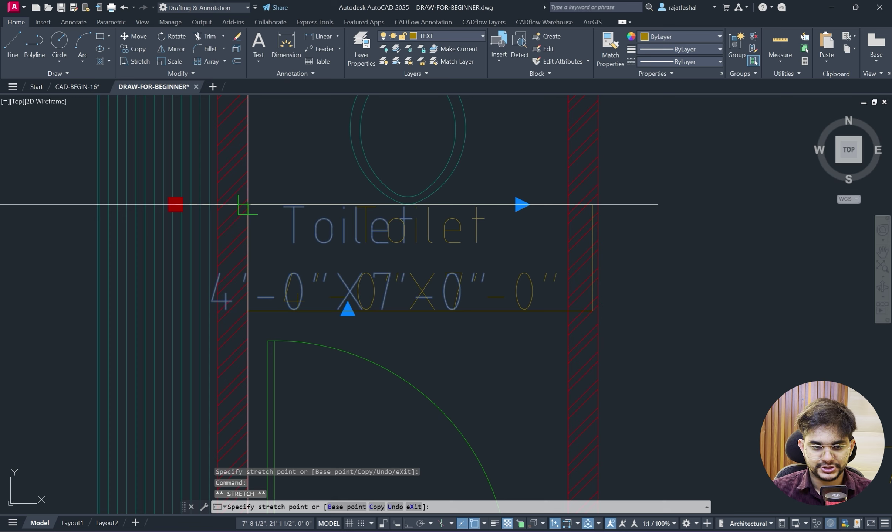
pyautogui.press('Escape')
pyautogui.scroll(-6, 649, 209)
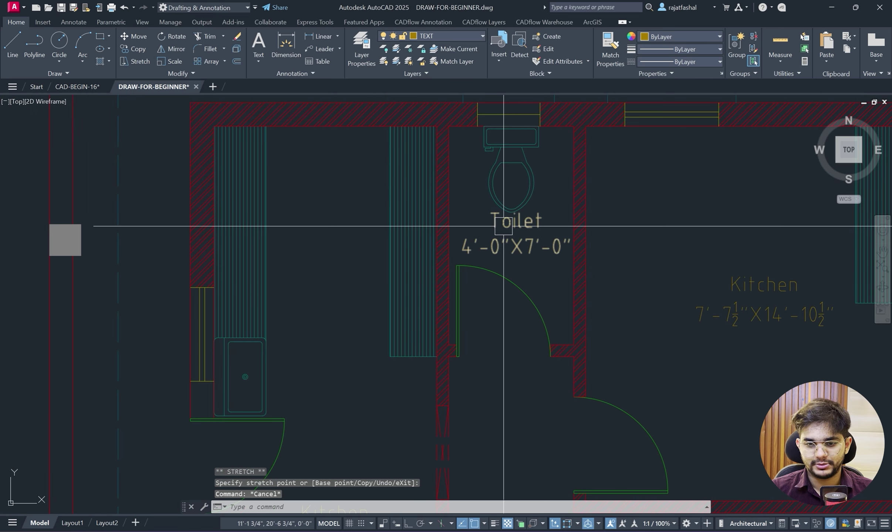
# Check the master bedroom's label in the reference PDF and replace the whole text of its copied label with Master Bedroom.
pyautogui.scroll(-4, 555, 244)
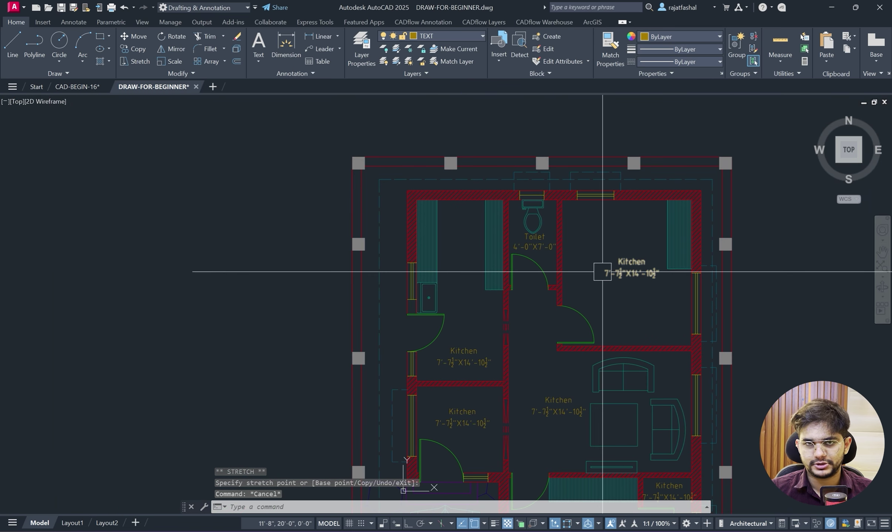
pyautogui.scroll(4, 644, 268)
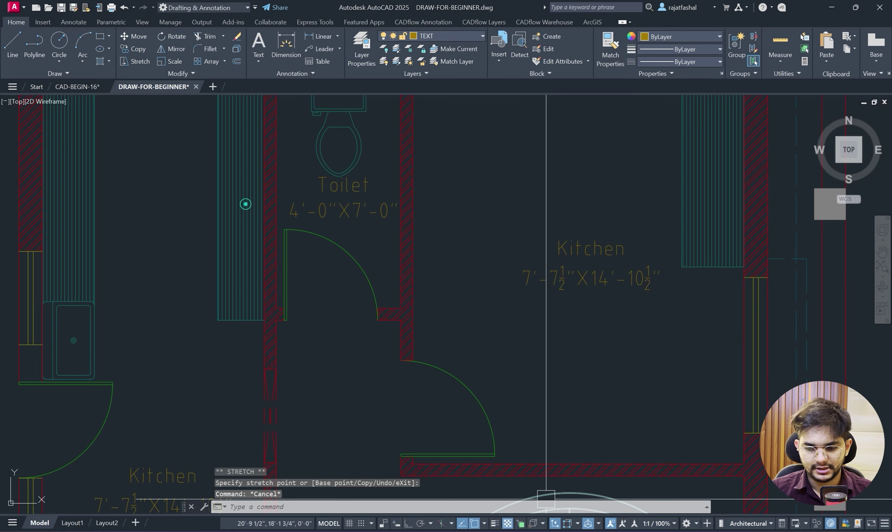
pyautogui.hotkey('alt', 'Tab')
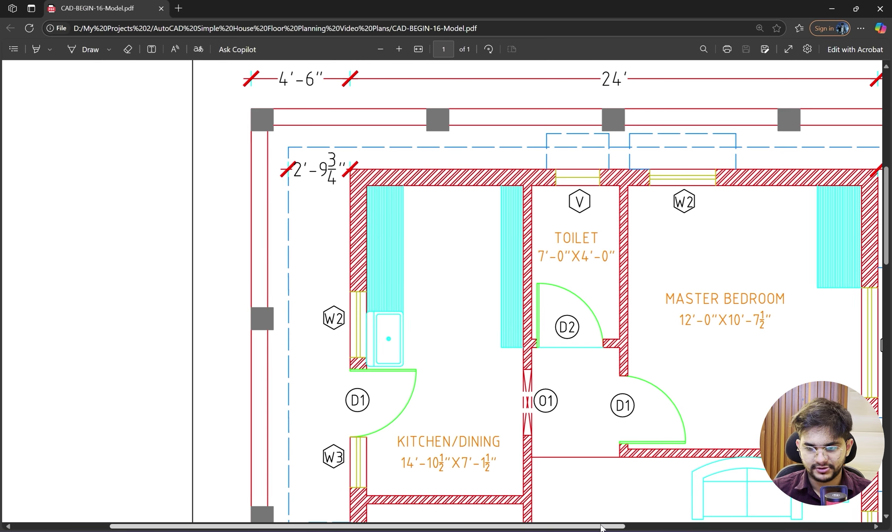
pyautogui.hscroll(4, 643, 514)
pyautogui.scroll(-2, 588, 335)
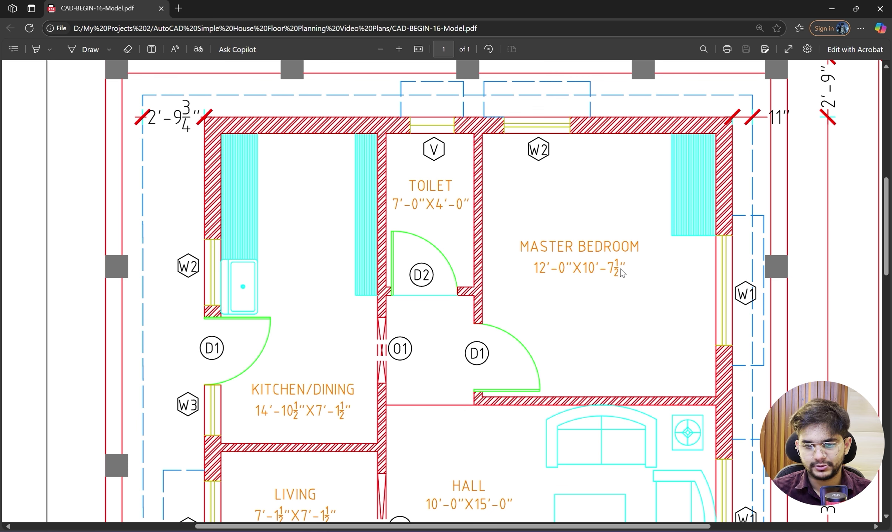
pyautogui.click(831, 8)
pyautogui.doubleClick(580, 262)
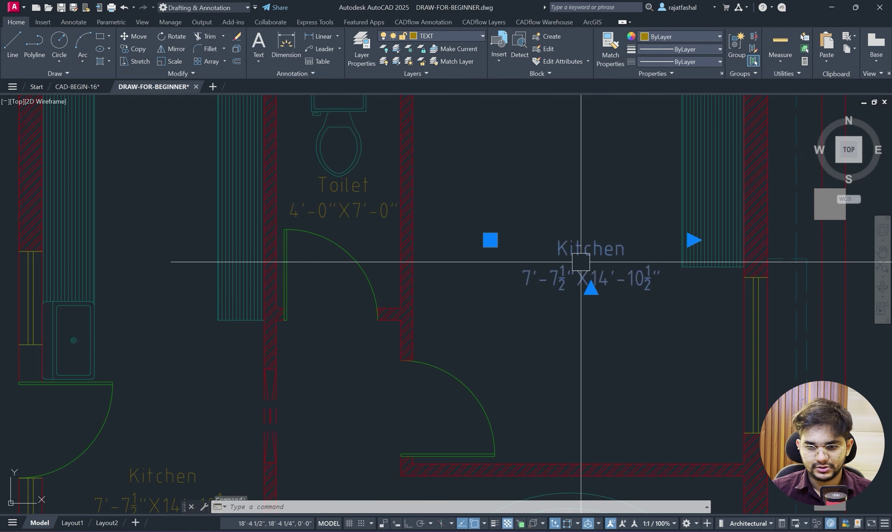
pyautogui.hotkey('ctrl', 'a')
pyautogui.write('10')
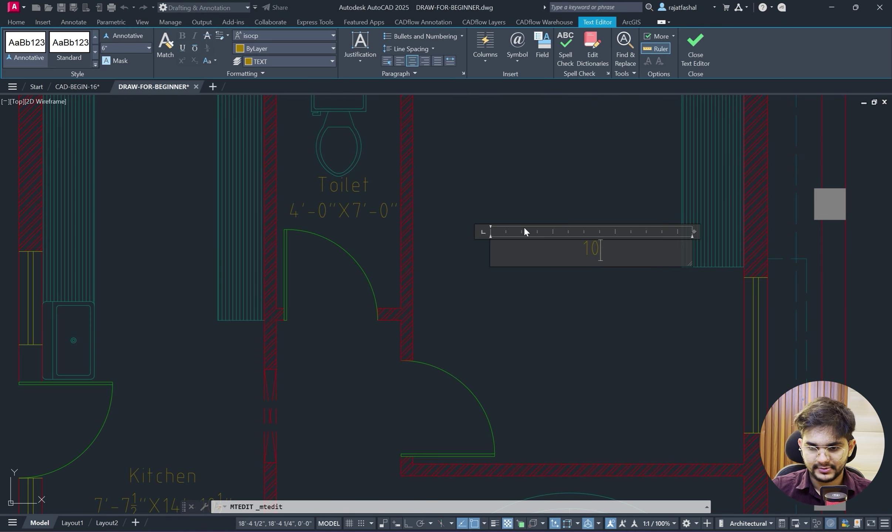
pyautogui.press('BackSpace')
pyautogui.press('BackSpace')
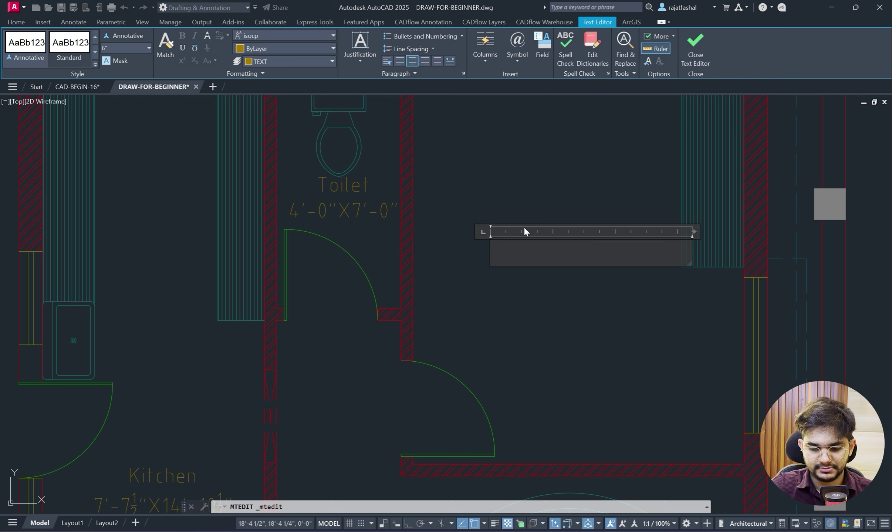
pyautogui.write('B')
pyautogui.press('BackSpace')
pyautogui.write('M')
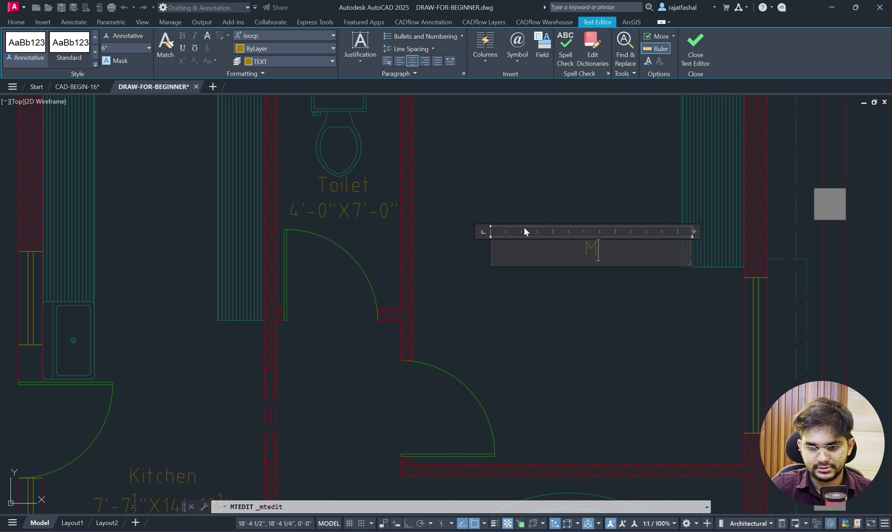
pyautogui.write('aster Be')
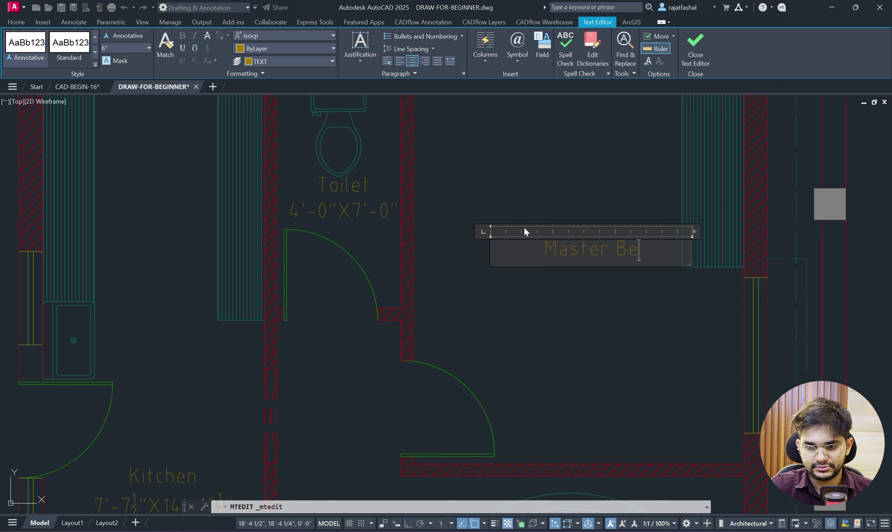
pyautogui.write('droom')
# Start a dimension line below the name in the Master Bedroom label with 10'-7 1/2"X, the half stacked as a fraction.
pyautogui.press('Return')
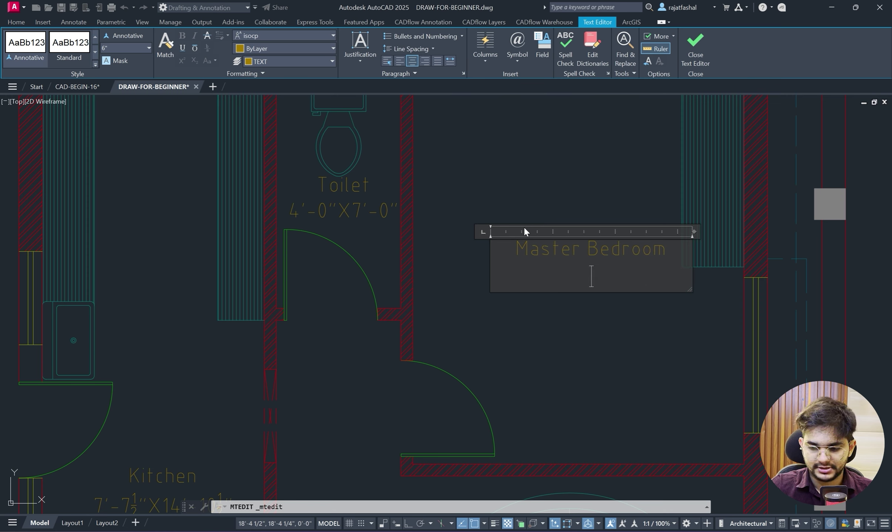
pyautogui.write('10')
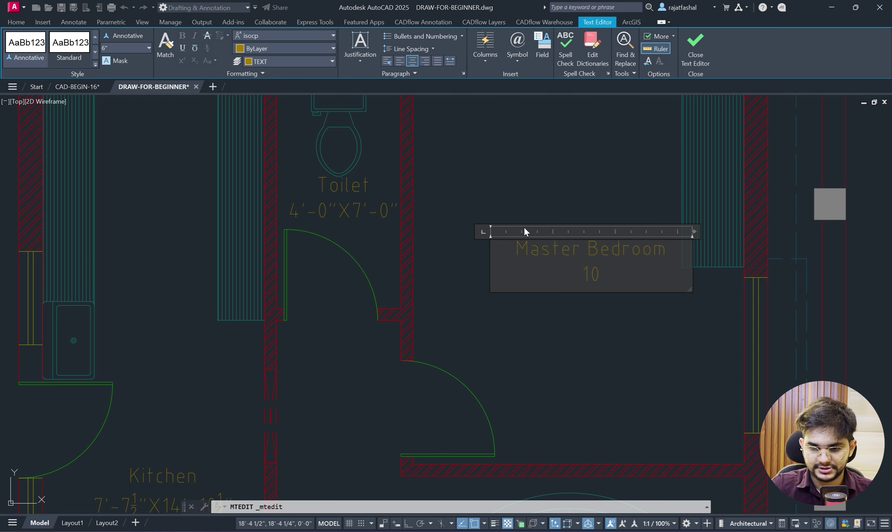
pyautogui.write("'-")
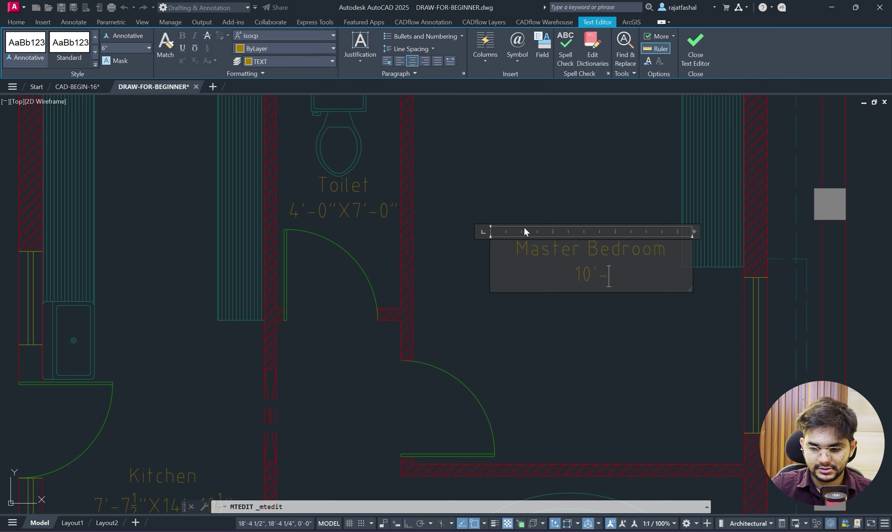
pyautogui.write('7')
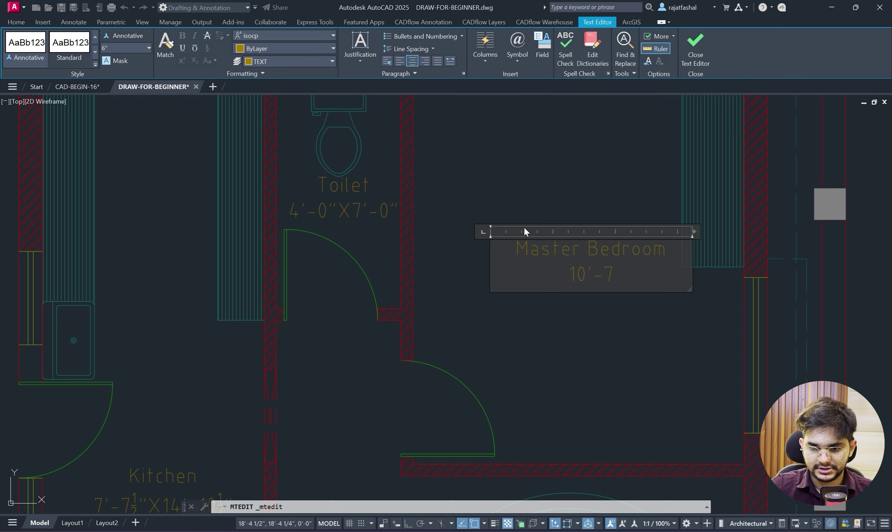
pyautogui.write(' 18=/')
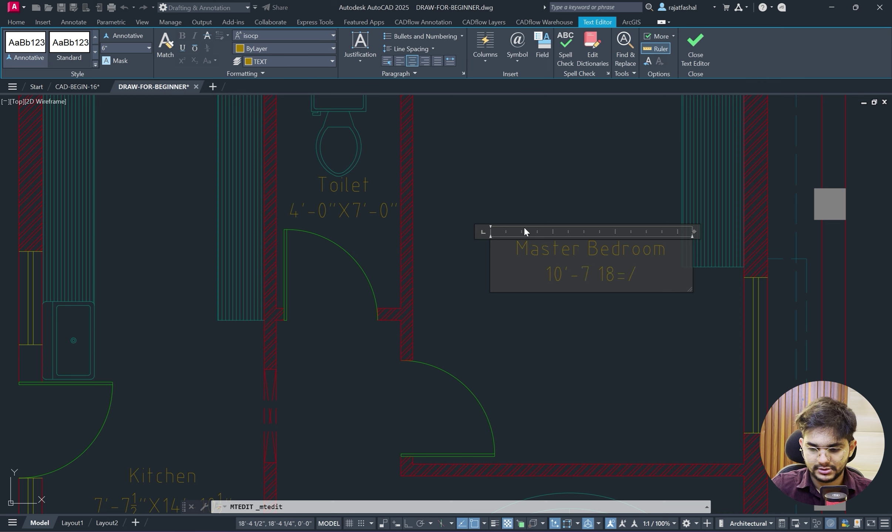
pyautogui.press('BackSpace')
pyautogui.press('BackSpace')
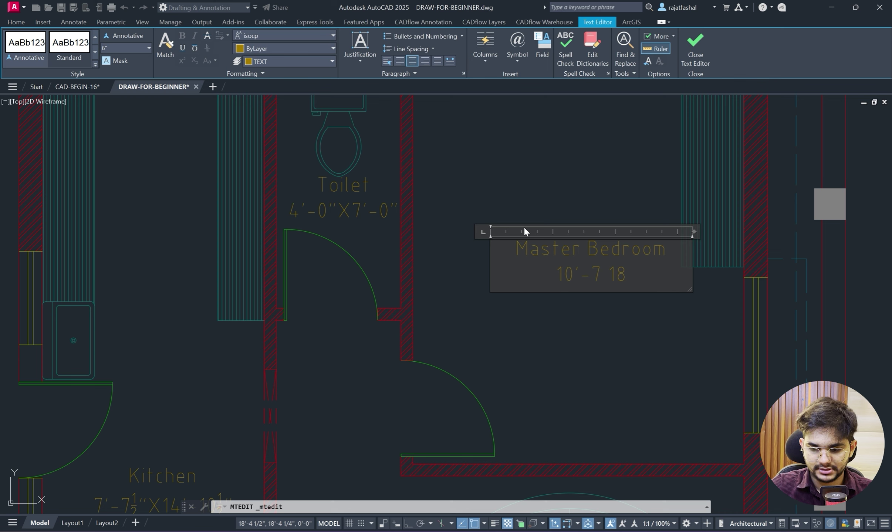
pyautogui.press('BackSpace')
pyautogui.write('/2')
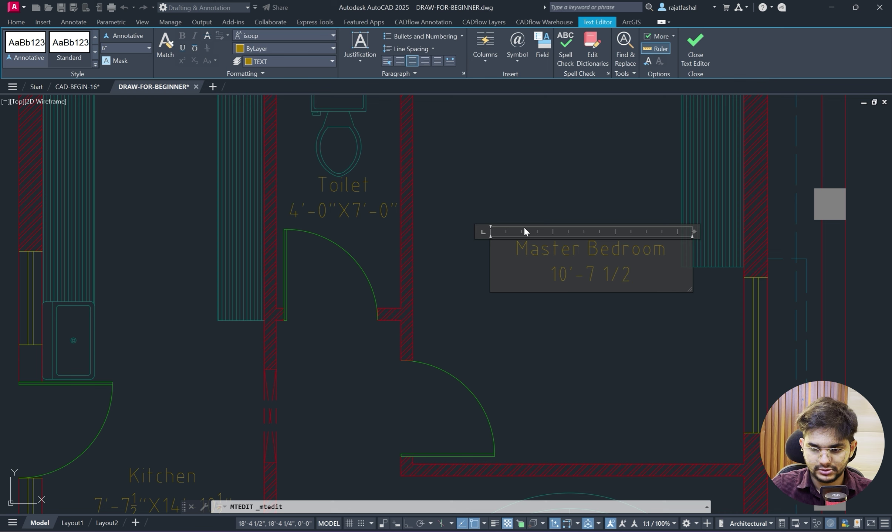
pyautogui.write('"')
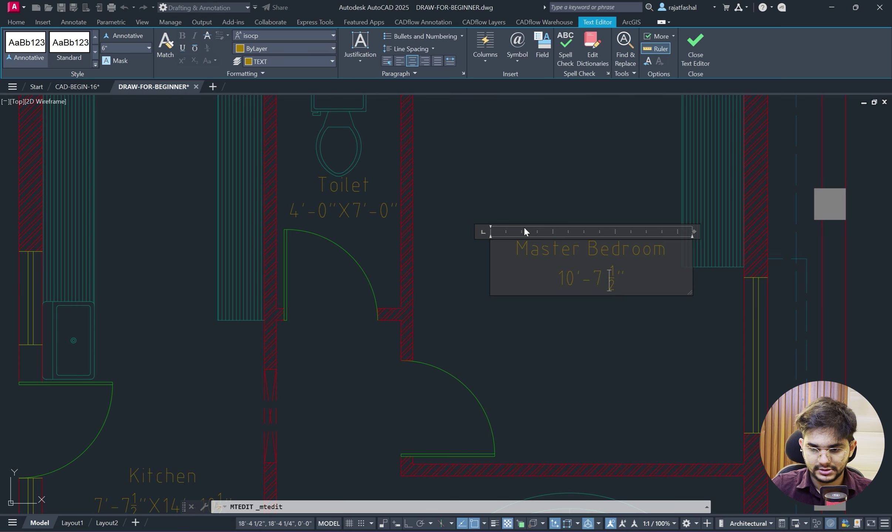
pyautogui.press('Right')
pyautogui.press('Right')
pyautogui.write('X')
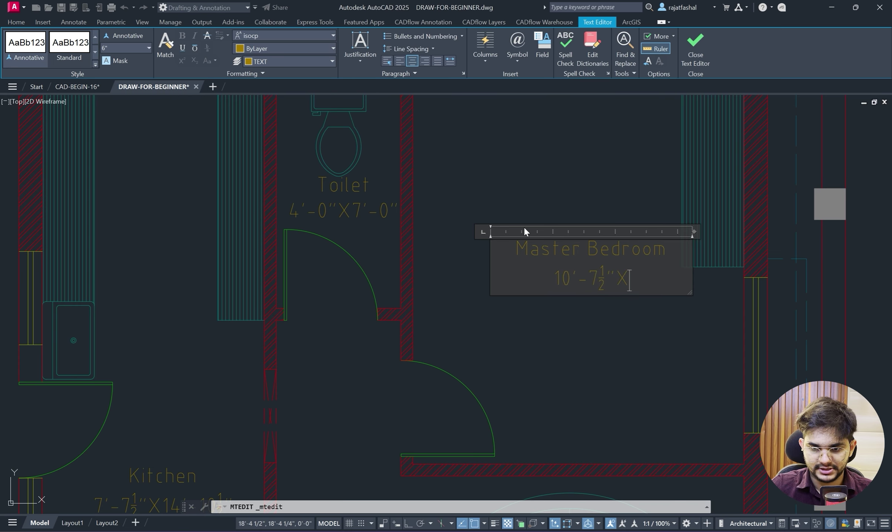
# Check the master bedroom's other dimension in the reference PDF, complete the label's dimension line with 12'-0" and finish editing.
pyautogui.hotkey('alt', 'Tab')
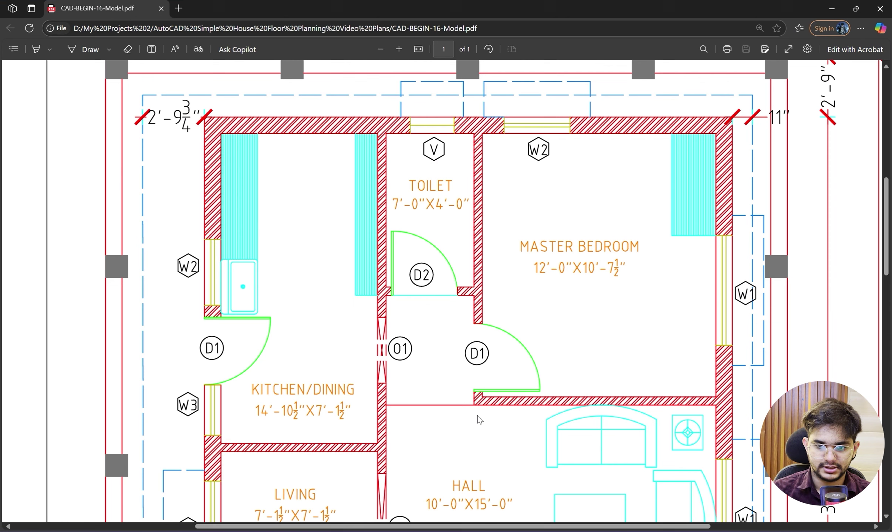
pyautogui.click(831, 8)
pyautogui.write('12')
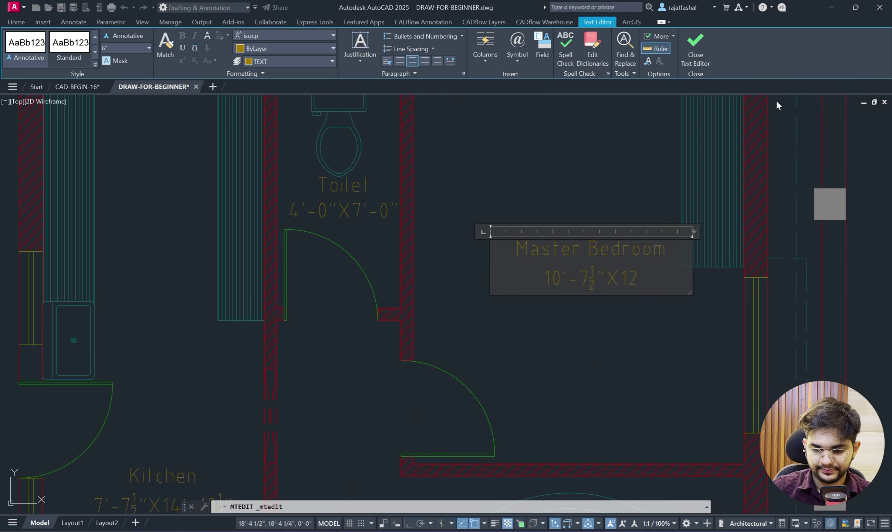
pyautogui.write('\'-0"')
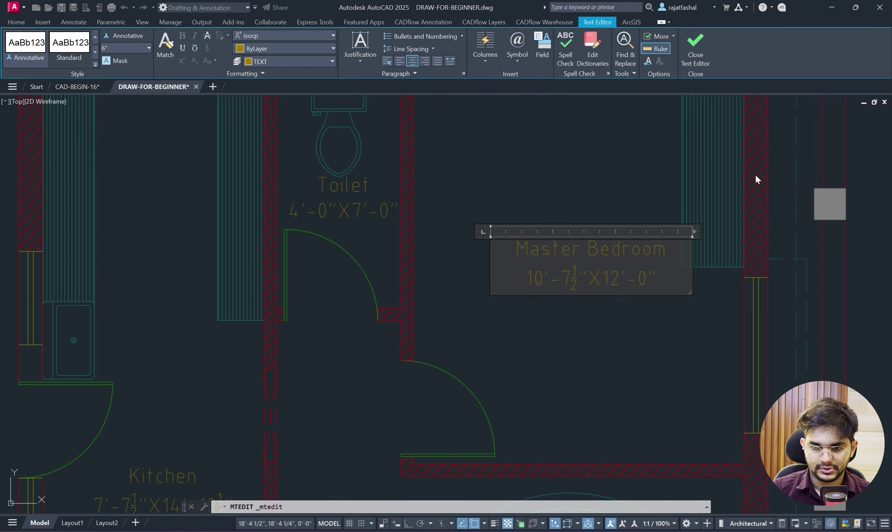
pyautogui.click(639, 396)
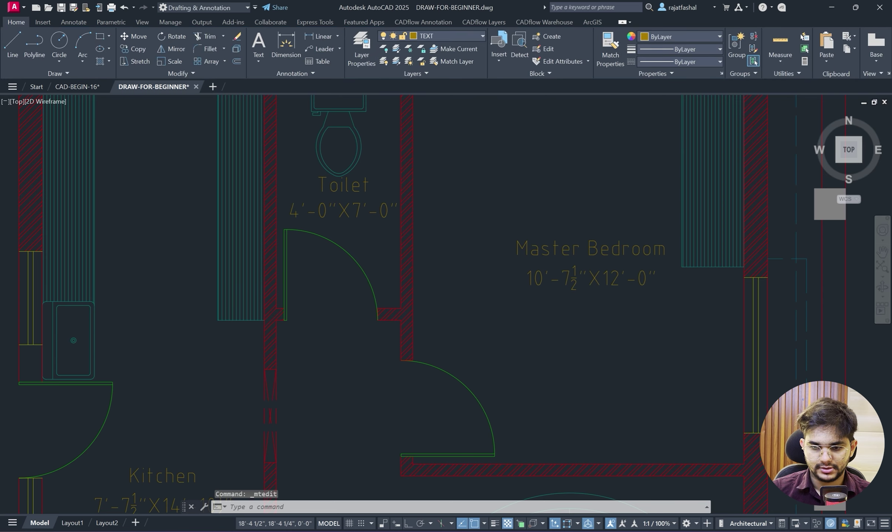
pyautogui.scroll(-2, 557, 301)
pyautogui.click(530, 260)
pyautogui.click(516, 263)
pyautogui.press('Escape')
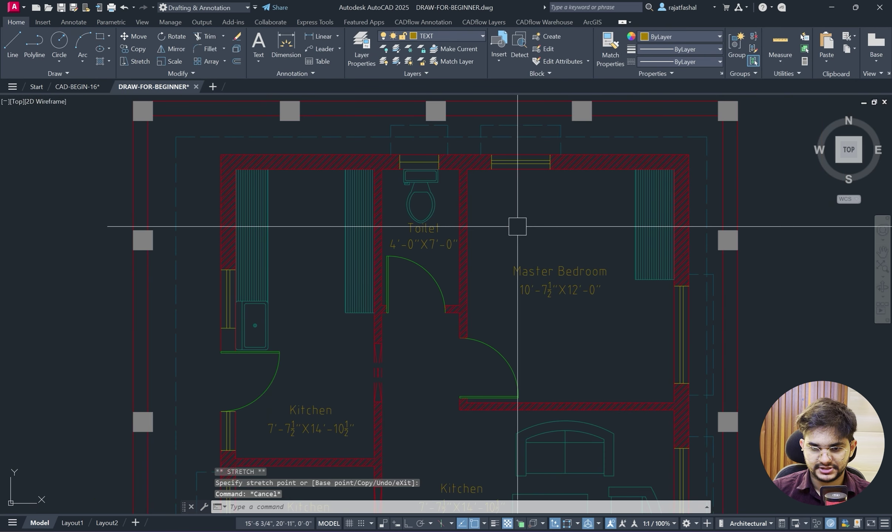
# Check the hall's label in the reference PDF and replace the dimension line of its copied Kitchen label with 15-0"X10'-0".
pyautogui.scroll(-2, 547, 239)
pyautogui.scroll(3, 518, 347)
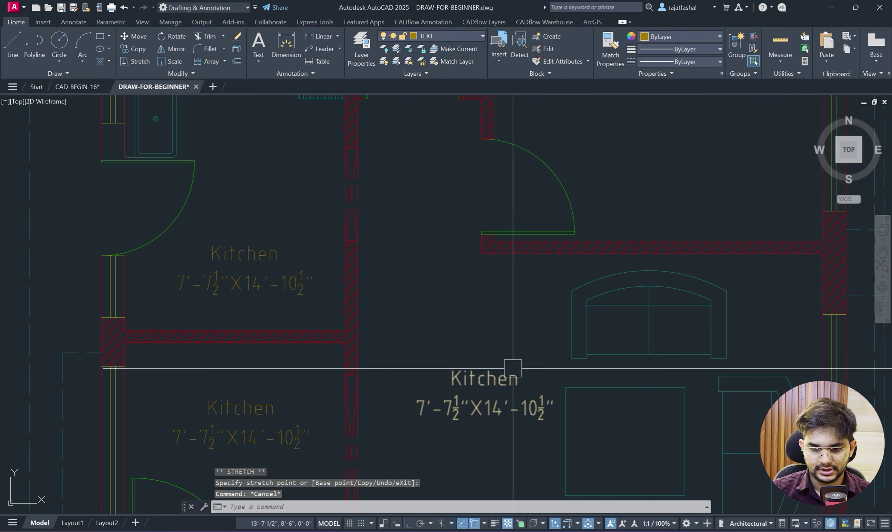
pyautogui.scroll(-1, 470, 285)
pyautogui.hotkey('alt', 'Tab')
pyautogui.scroll(-5, 512, 293)
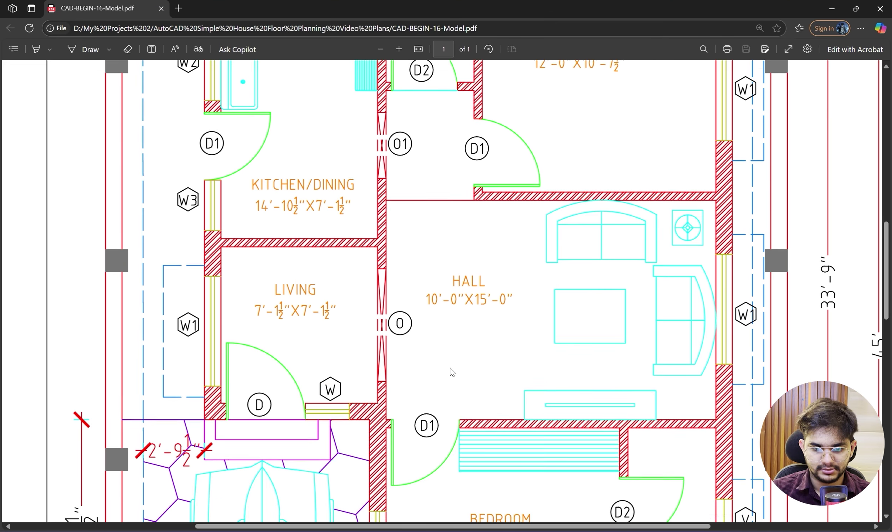
pyautogui.click(832, 8)
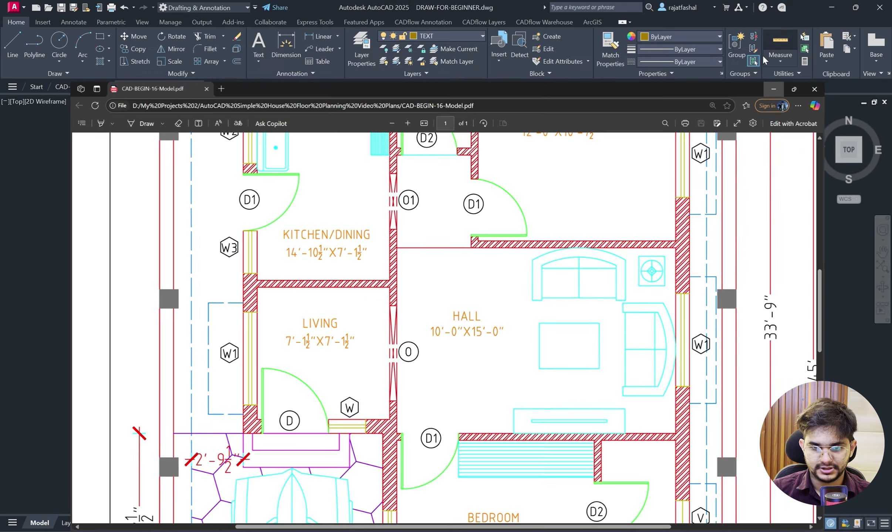
pyautogui.doubleClick(466, 284)
pyautogui.doubleClick(508, 295)
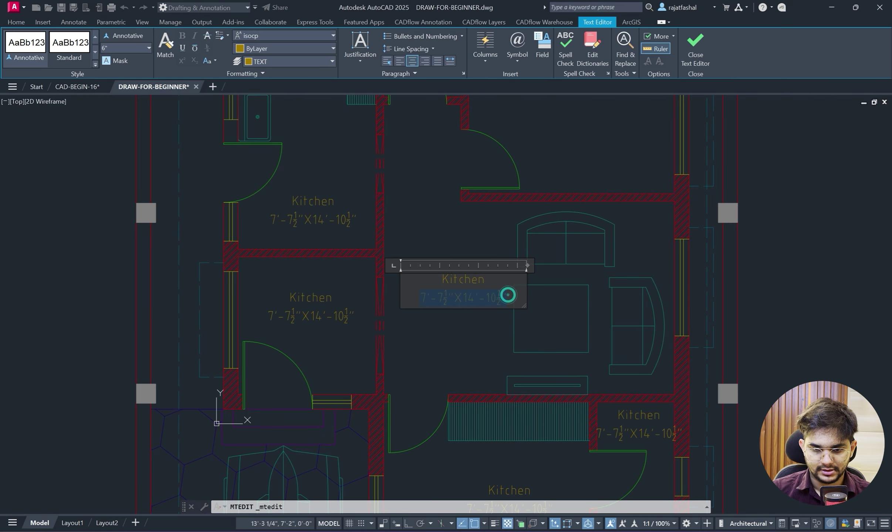
pyautogui.write('15-0')
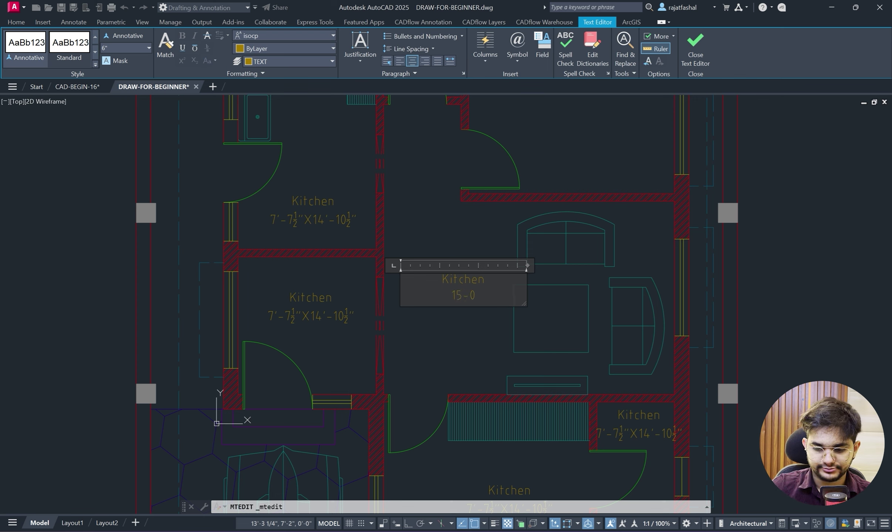
pyautogui.write('"X')
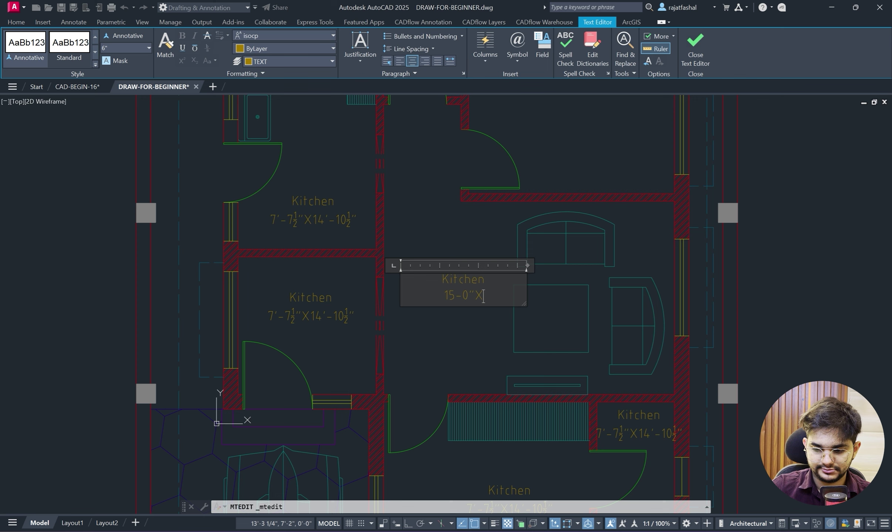
pyautogui.write("10'-0")
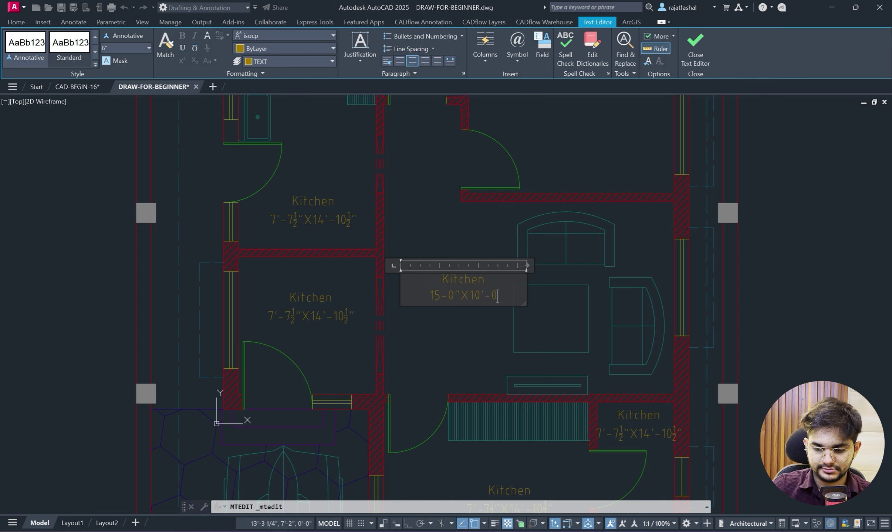
# Replace the name in the hall's label with Hall, keep it on its own line above the dimensions, and finish editing.
pyautogui.tripleClick(489, 278)
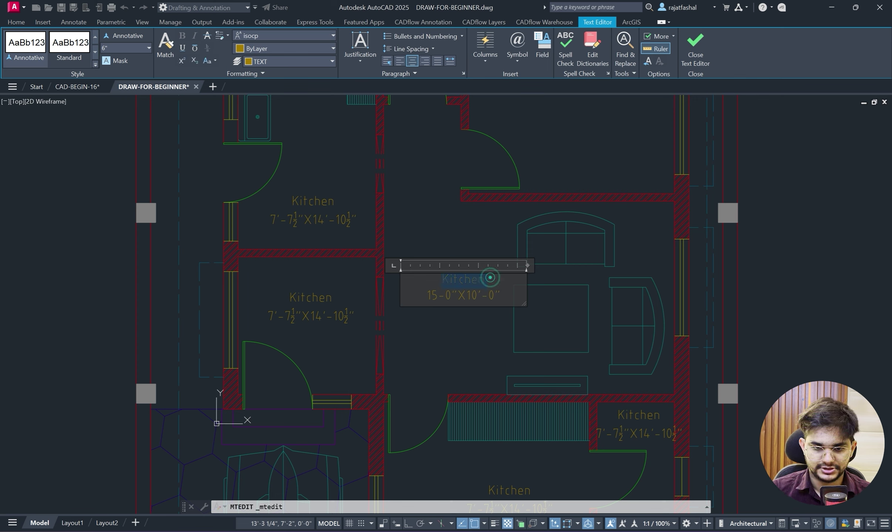
pyautogui.write('Hall')
pyautogui.write('==')
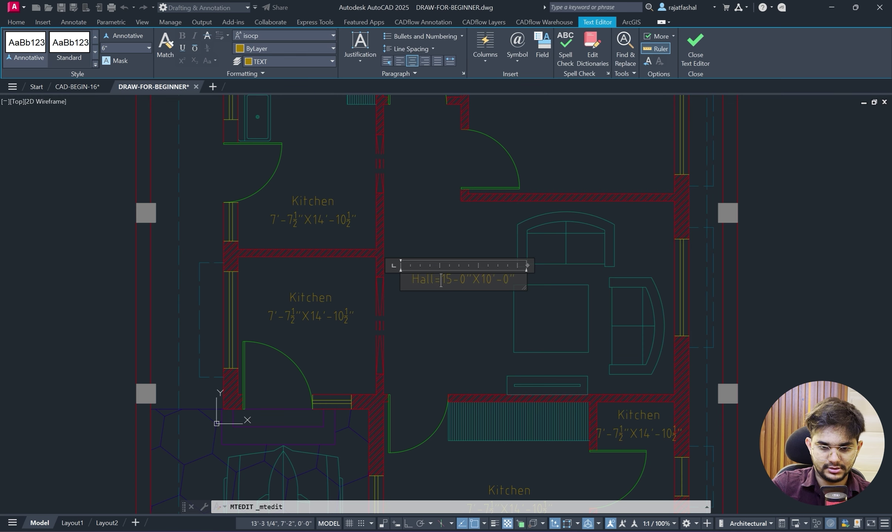
pyautogui.press('BackSpace')
pyautogui.press('BackSpace')
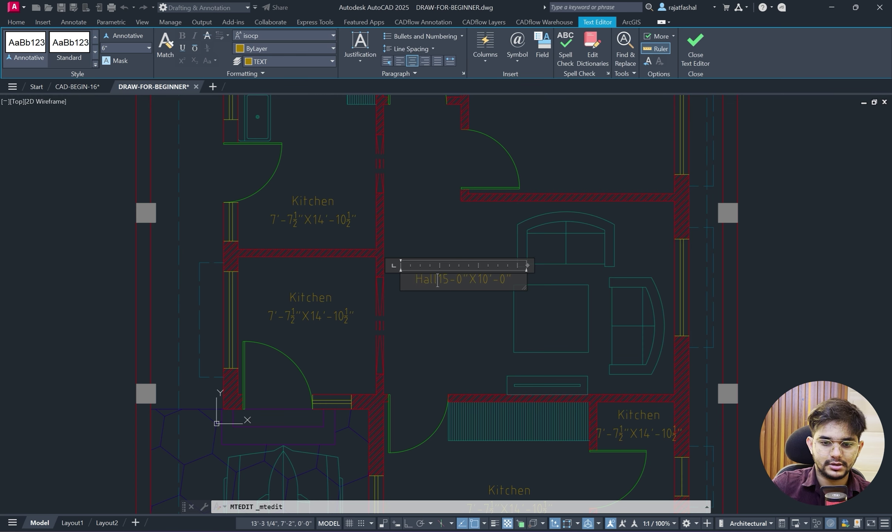
pyautogui.press('Return')
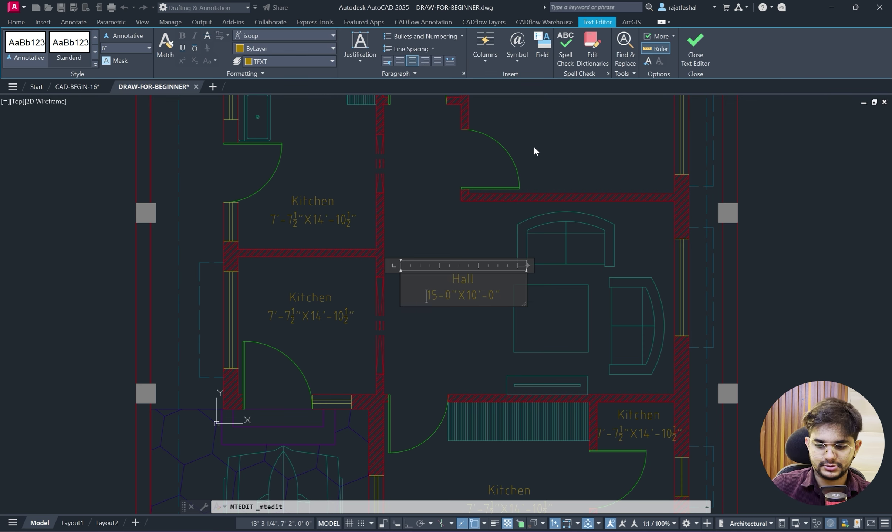
pyautogui.click(484, 160)
# Check the living room's label in the reference PDF and replace the whole text of its copied label with Living.
pyautogui.scroll(2, 431, 278)
pyautogui.scroll(-2, 586, 232)
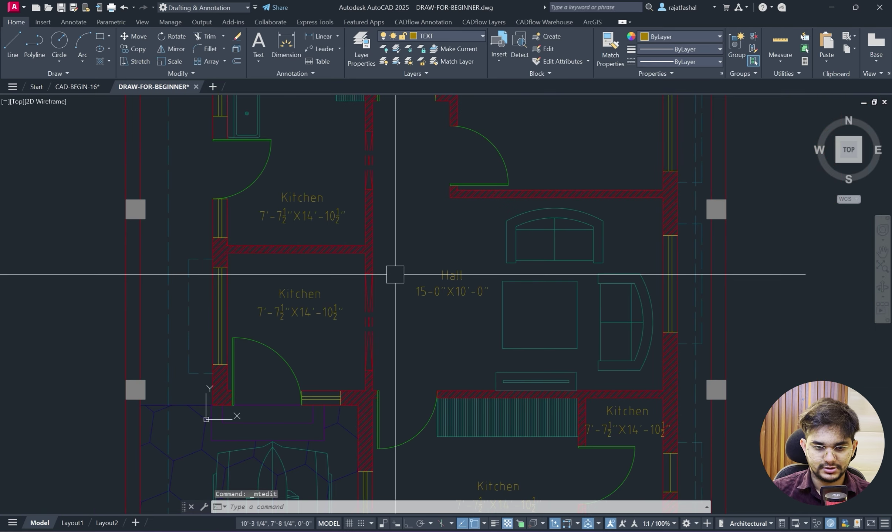
pyautogui.scroll(2, 296, 316)
pyautogui.hotkey('alt', 'Tab')
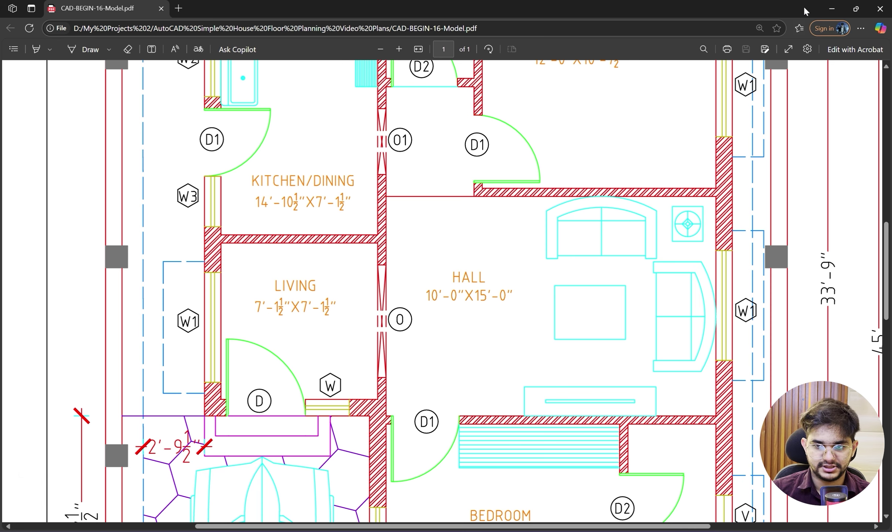
pyautogui.click(832, 8)
pyautogui.doubleClick(336, 307)
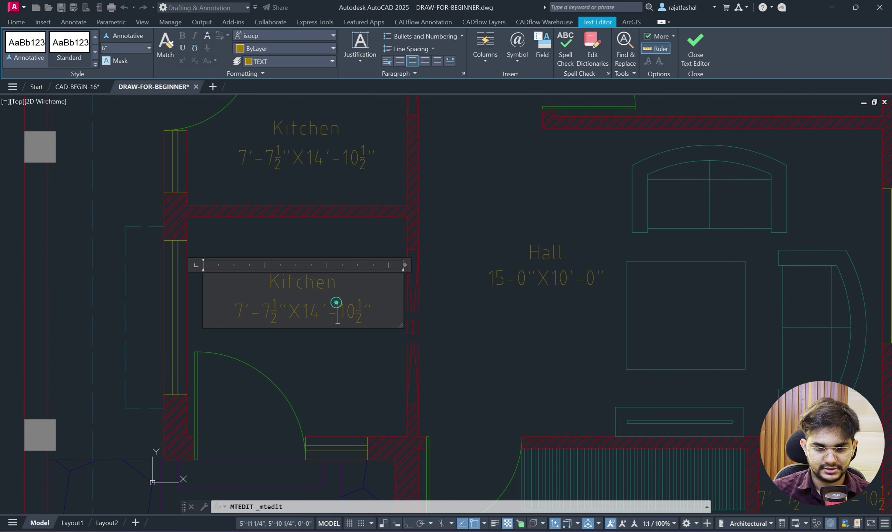
pyautogui.write('L')
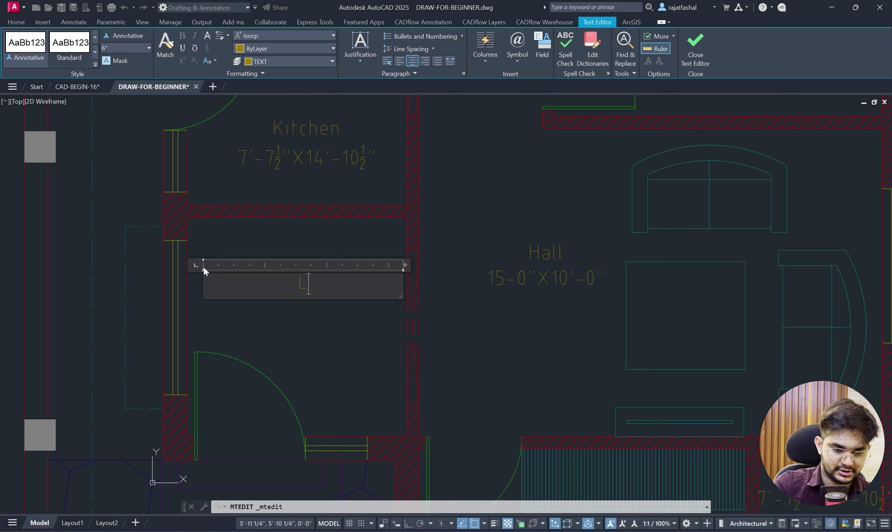
pyautogui.write('iving')
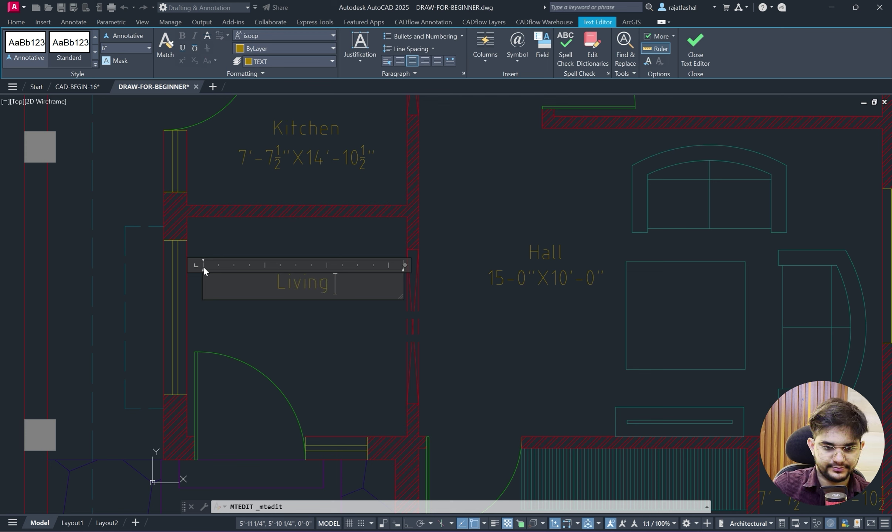
# Start a dimension line below Living in the living room's label with 7'-7 1/2"X.
pyautogui.press('Return')
pyautogui.write("7'")
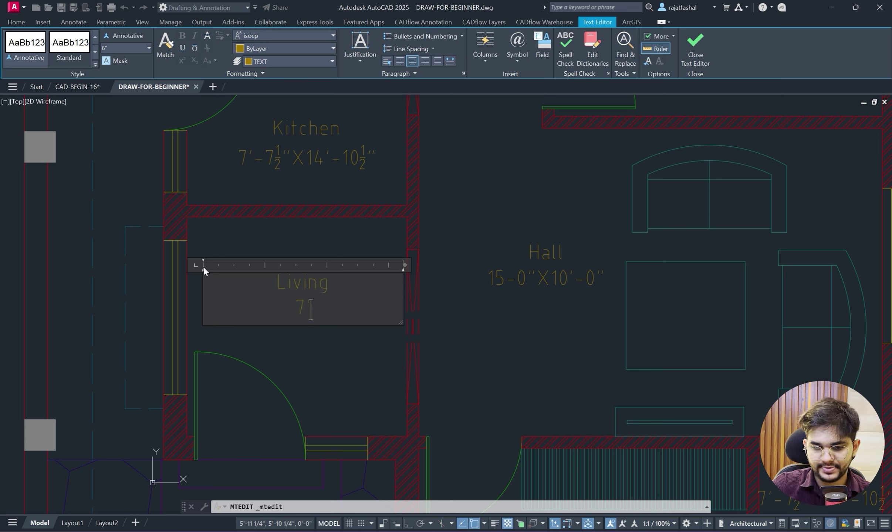
pyautogui.write('-7')
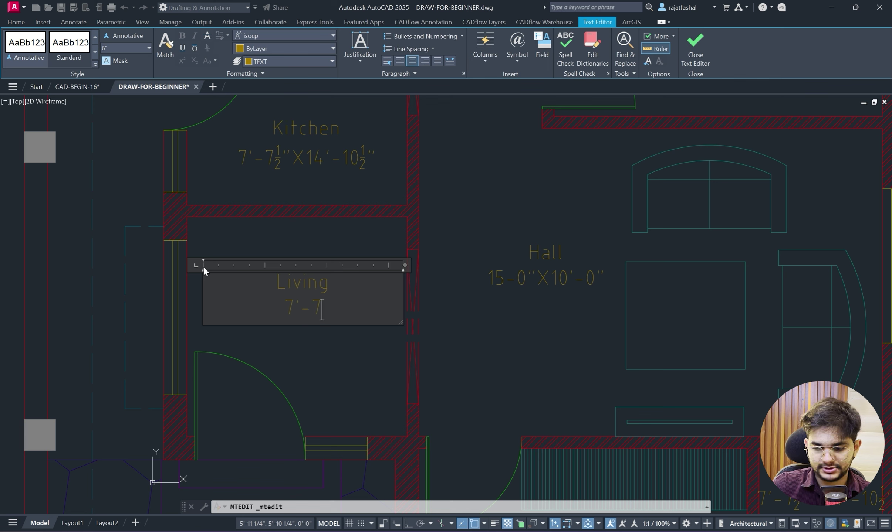
pyautogui.write(' 1/2"')
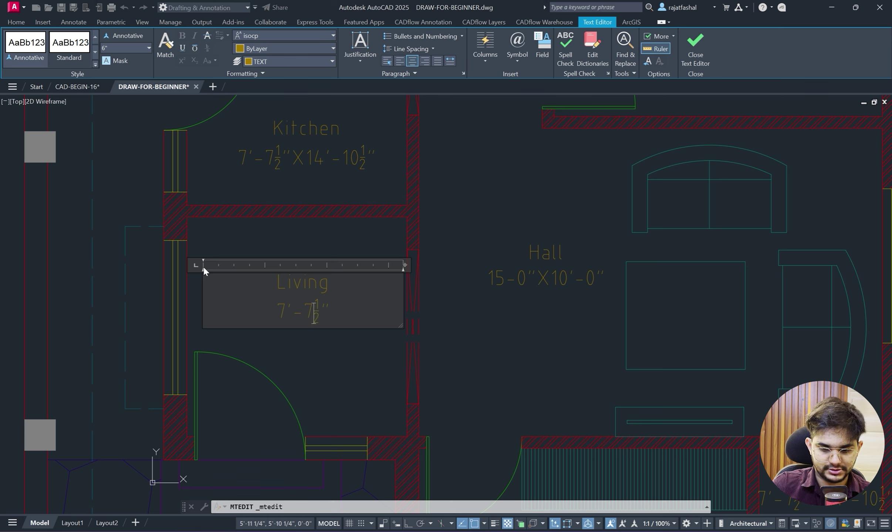
pyautogui.write('X')
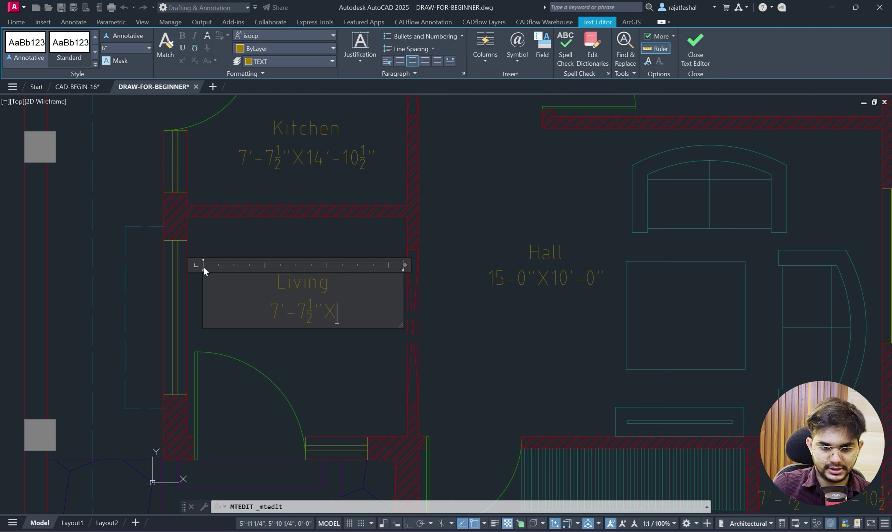
# Complete the living room label's dimension line with 7'-7 1/2" as the second dimension and finish editing.
pyautogui.write("7'-")
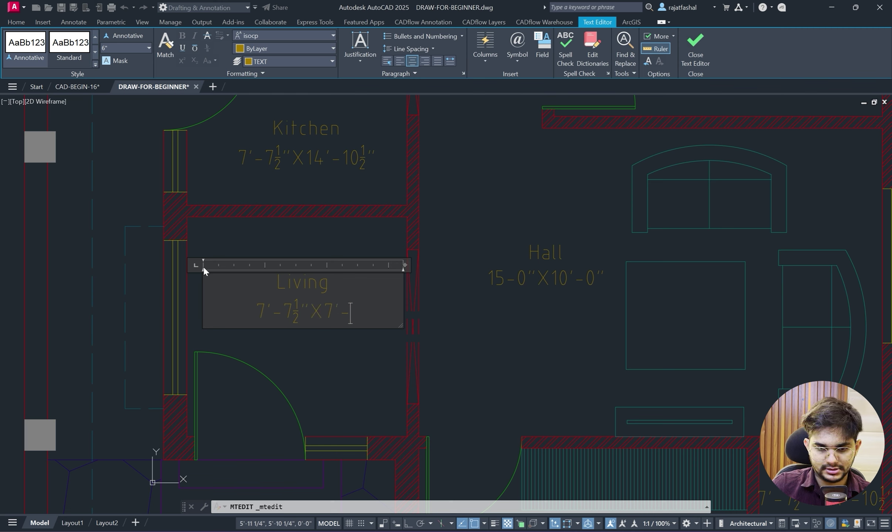
pyautogui.write('7')
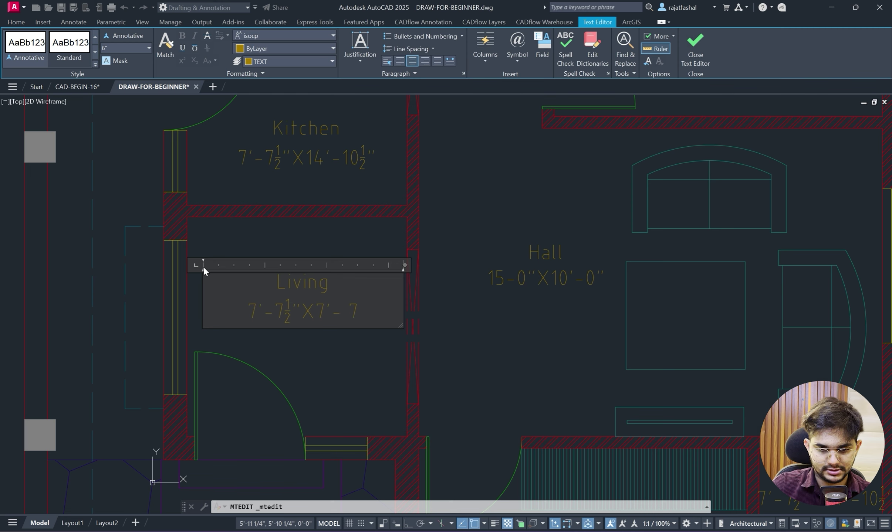
pyautogui.press('BackSpace')
pyautogui.press('BackSpace')
pyautogui.write('7')
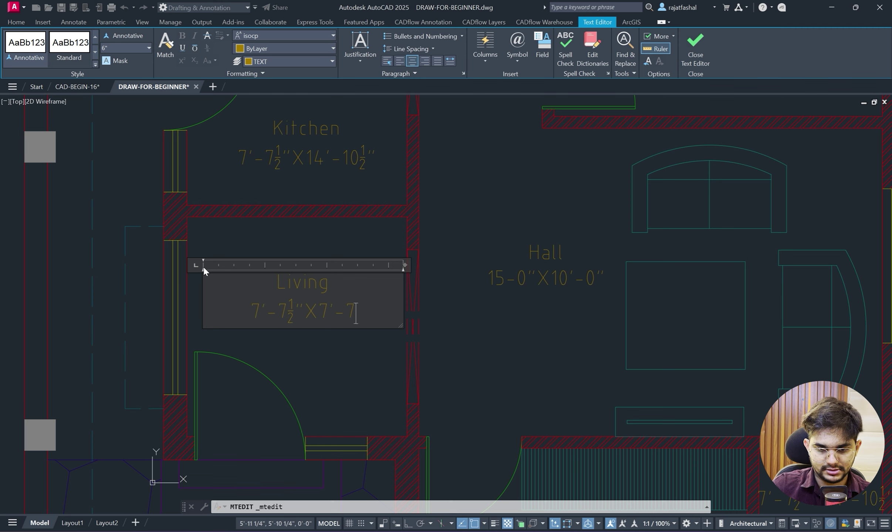
pyautogui.write(' 1/2')
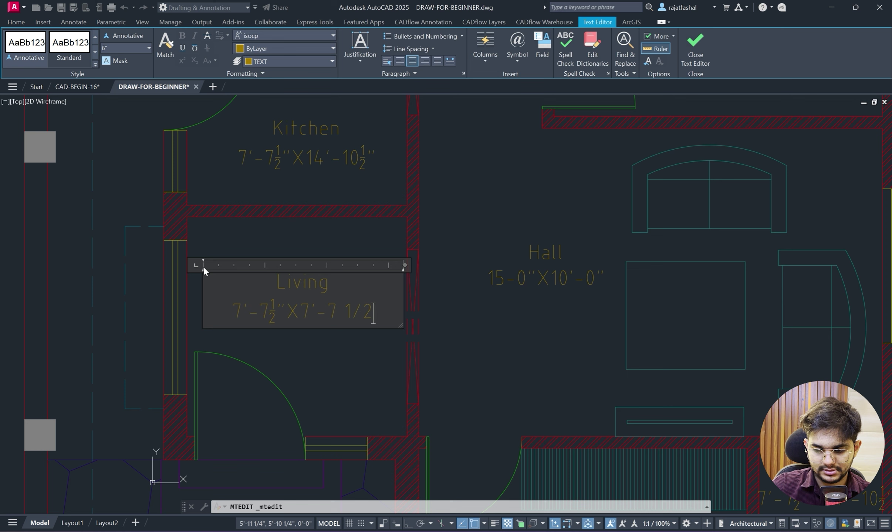
pyautogui.write('"')
pyautogui.press('BackSpace')
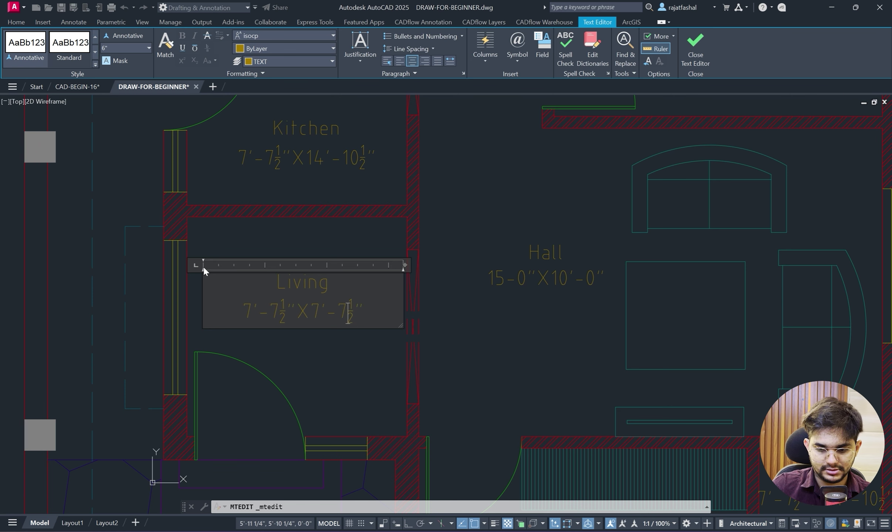
pyautogui.click(448, 363)
# Check the labels of the bedroom and its toilet below the hall in the reference PDF, and return to the AutoCAD drawing.
pyautogui.scroll(-3, 325, 278)
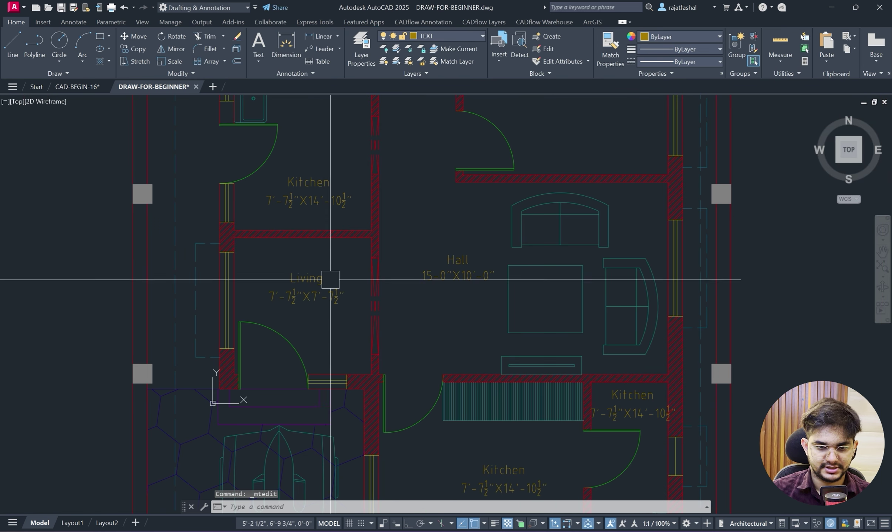
pyautogui.moveTo(401, 319); pyautogui.dragTo(386, 289, button='middle')
pyautogui.scroll(-3, 381, 266)
pyautogui.scroll(3, 429, 355)
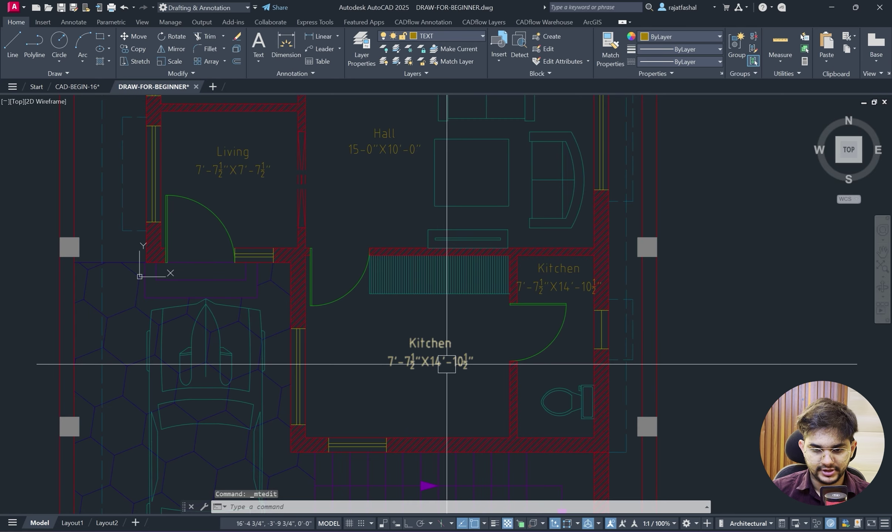
pyautogui.hotkey('alt', 'Tab')
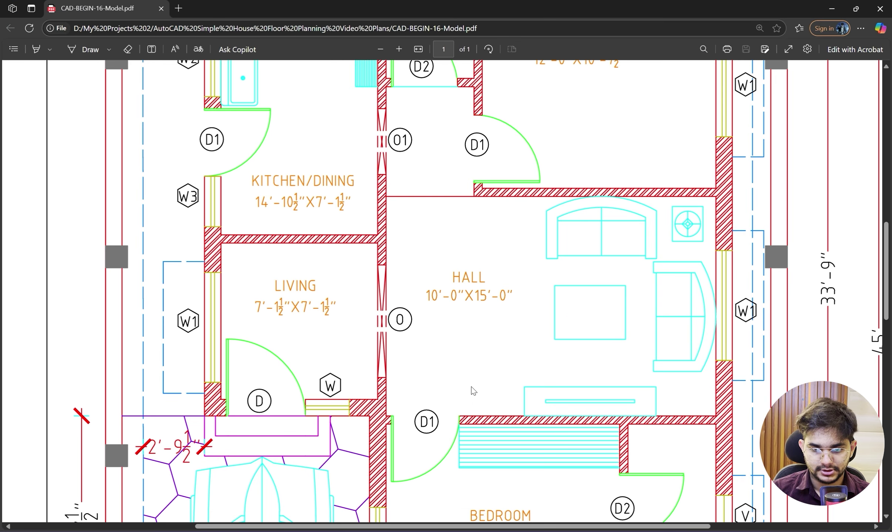
pyautogui.scroll(-5, 471, 387)
pyautogui.scroll(3, 481, 232)
pyautogui.scroll(-1, 537, 288)
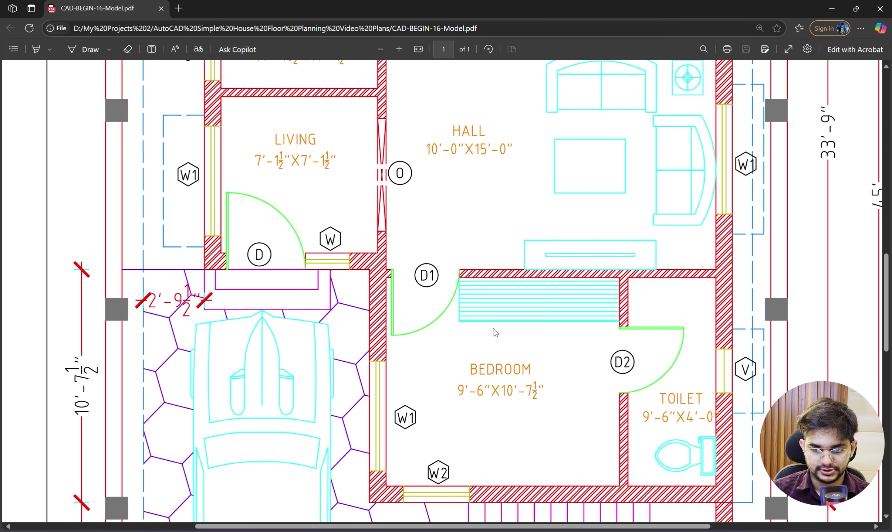
pyautogui.click(831, 8)
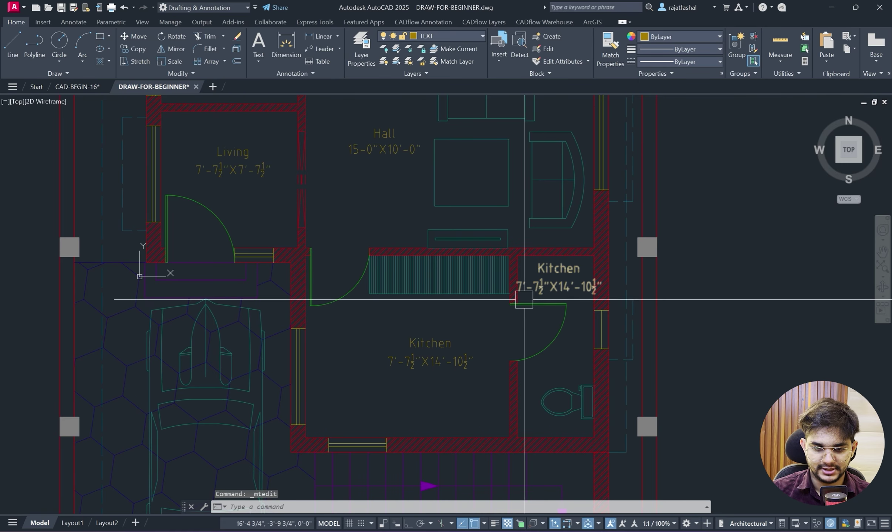
# Replace the text of the Kitchen label in the room below the hall with "Bedroom".
pyautogui.scroll(-3, 522, 295)
pyautogui.scroll(3, 456, 303)
pyautogui.doubleClick(491, 290)
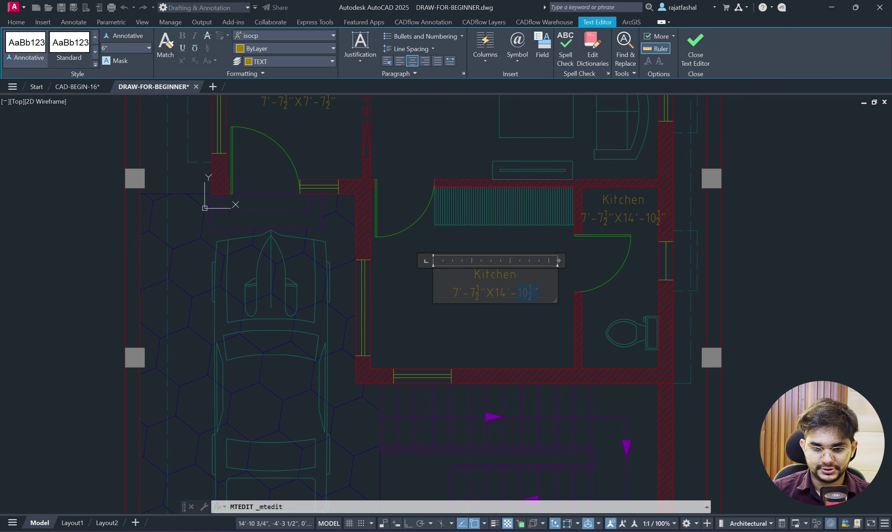
pyautogui.write('Be')
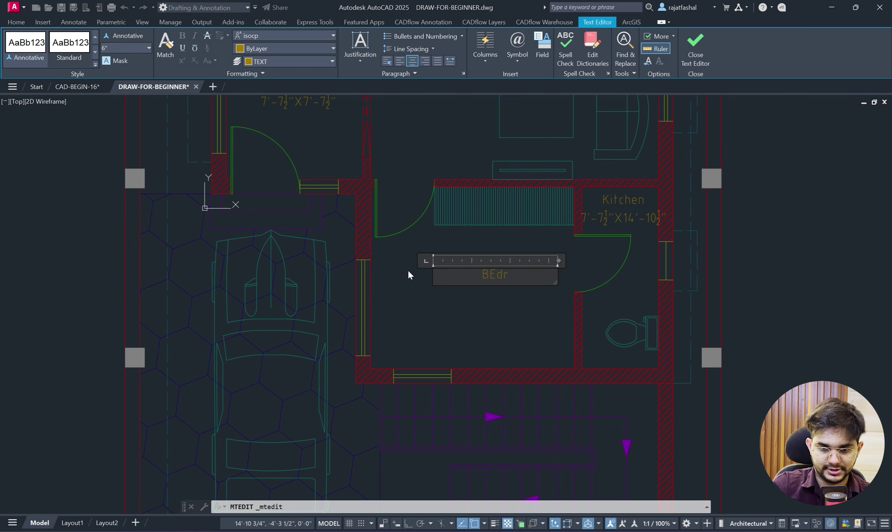
pyautogui.write('droom')
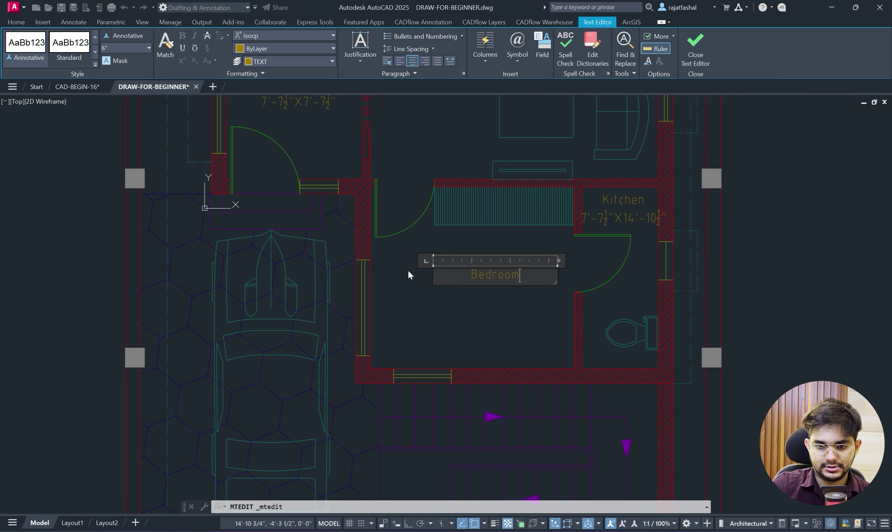
# Look up the bedroom size in the reference PDF and add 10'-7½" as the Bedroom label's second line.
pyautogui.click(459, 529)
pyautogui.scroll(-2, 488, 369)
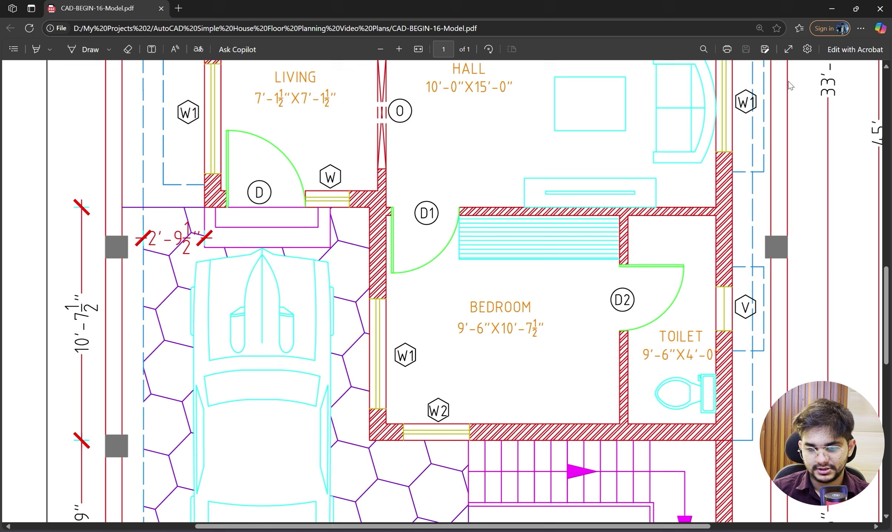
pyautogui.click(833, 7)
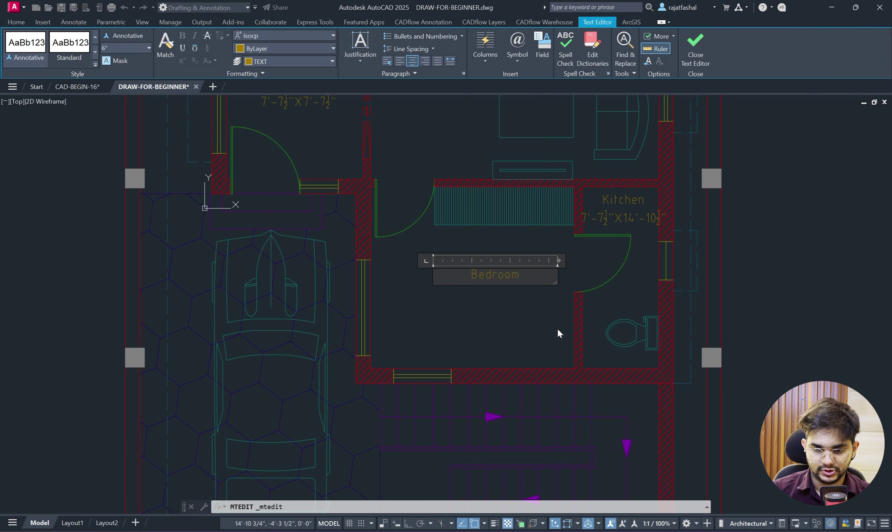
pyautogui.press('Return')
pyautogui.write('10')
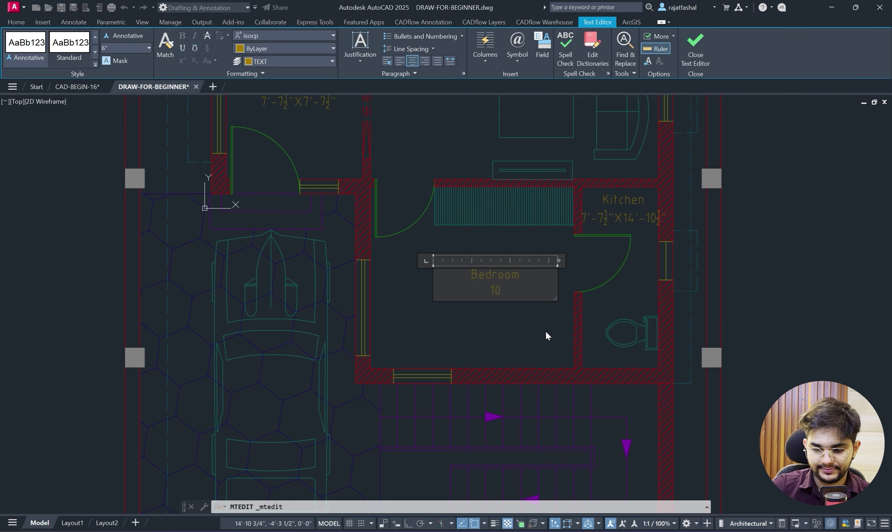
pyautogui.write("'-7")
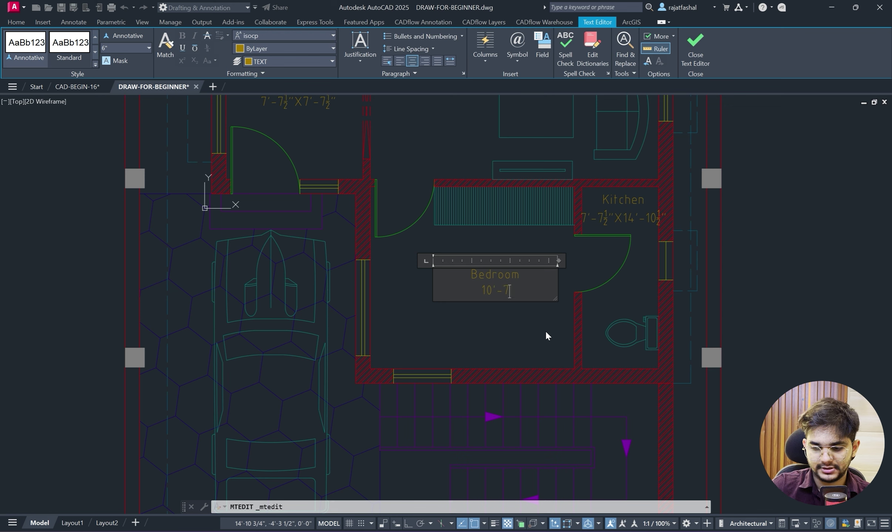
pyautogui.write(' 1/2"')
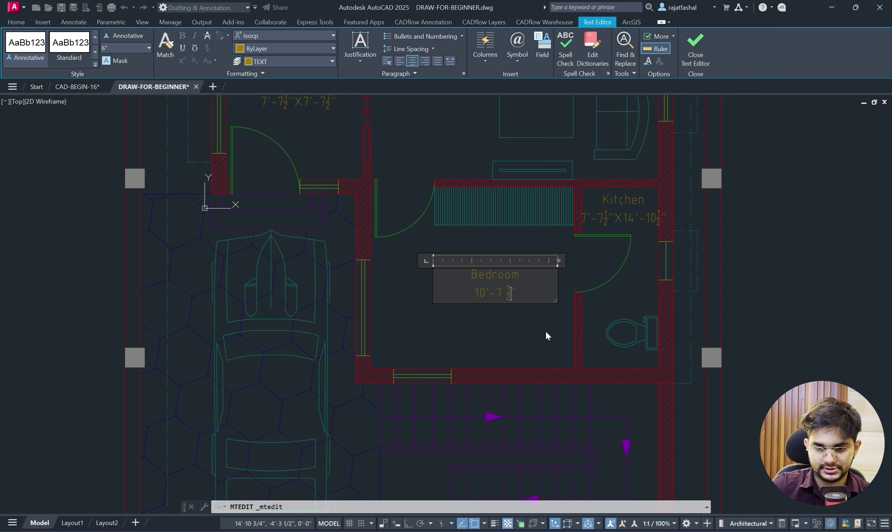
pyautogui.press('Left')
pyautogui.press('BackSpace')
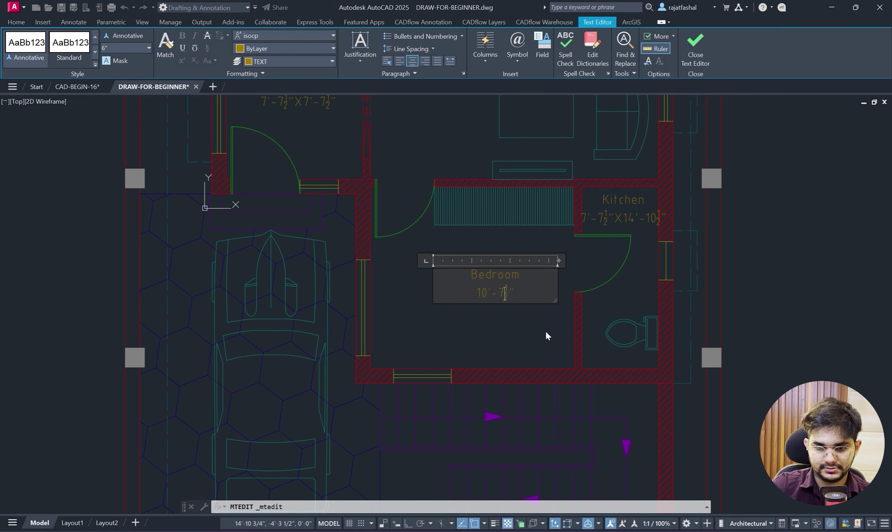
pyautogui.press('End')
# Recheck the reference PDF, append X9'-6" to the bedroom size, and finish editing the label.
pyautogui.hotkey('alt', 'Tab')
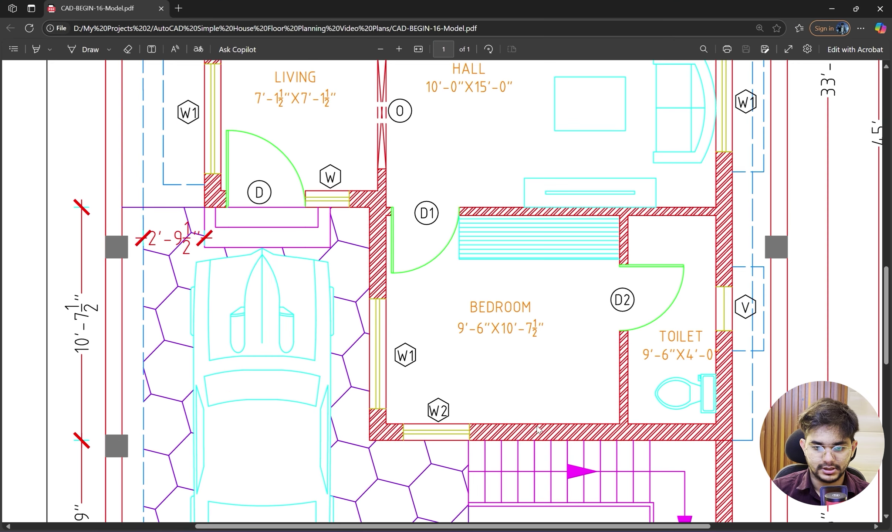
pyautogui.hotkey('alt', 'Tab')
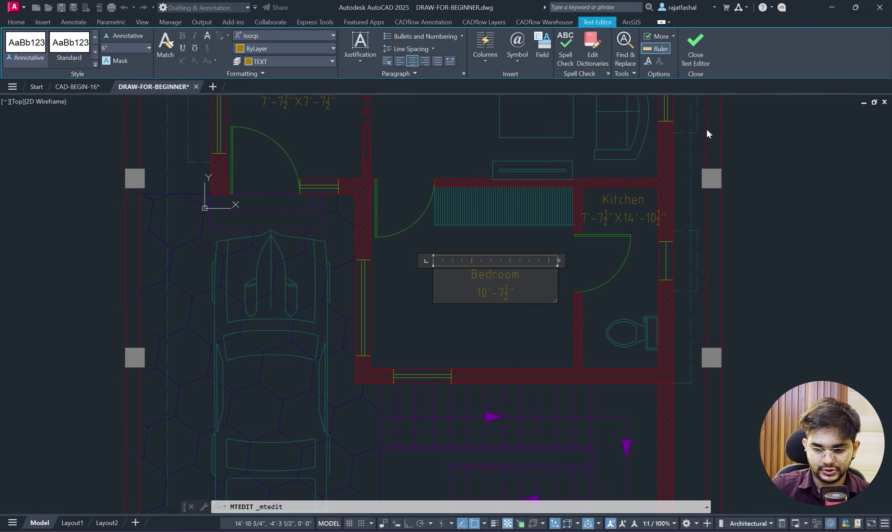
pyautogui.write('x')
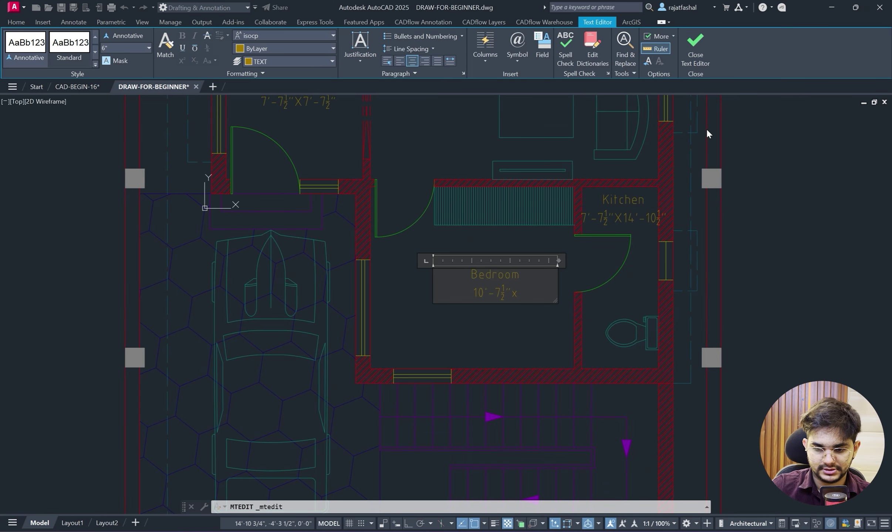
pyautogui.press('BackSpace')
pyautogui.write('X9')
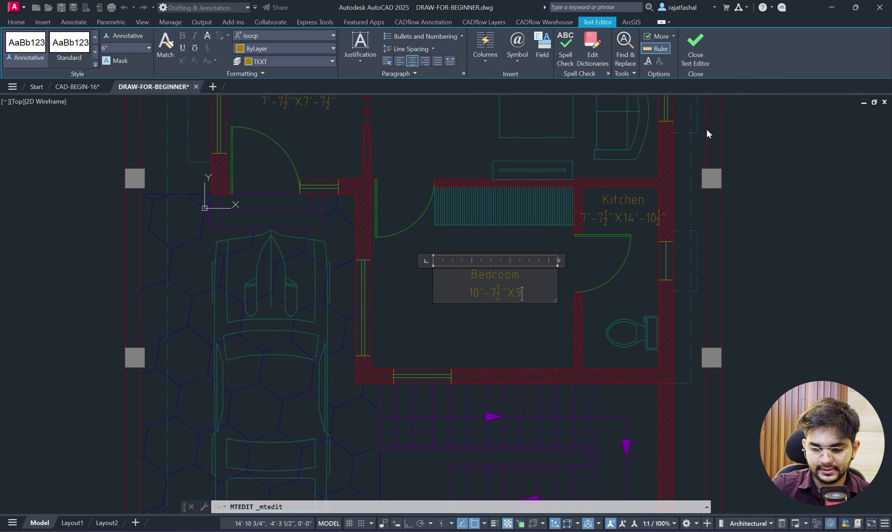
pyautogui.write('\'-6"')
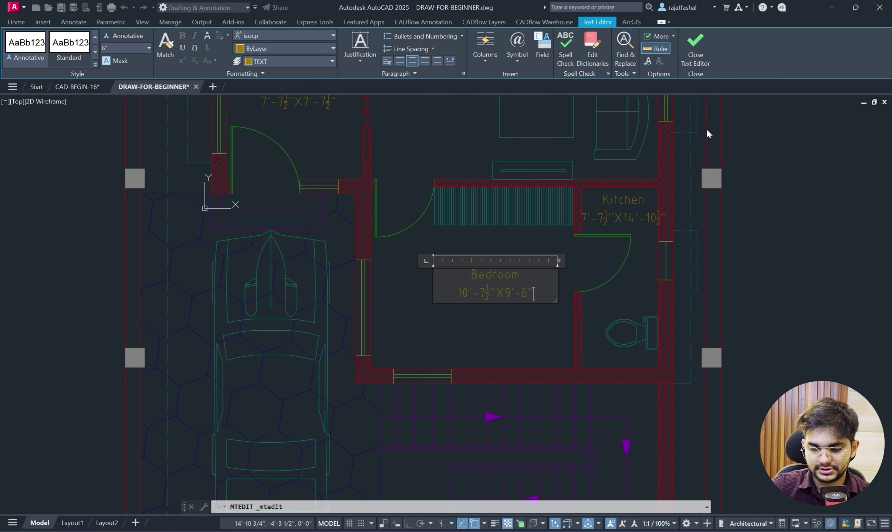
pyautogui.click(603, 273)
# Narrow the Bedroom label's text frame to shift its centred text within the room.
pyautogui.scroll(4, 474, 330)
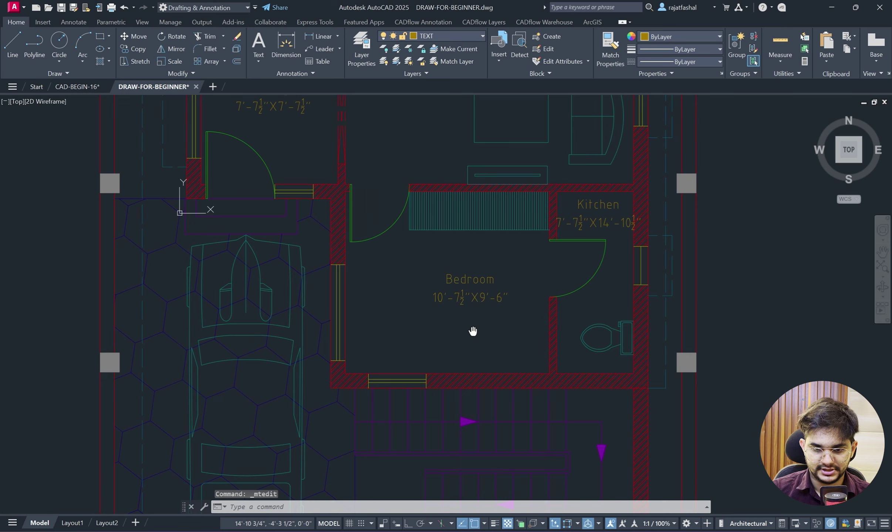
pyautogui.click(353, 348)
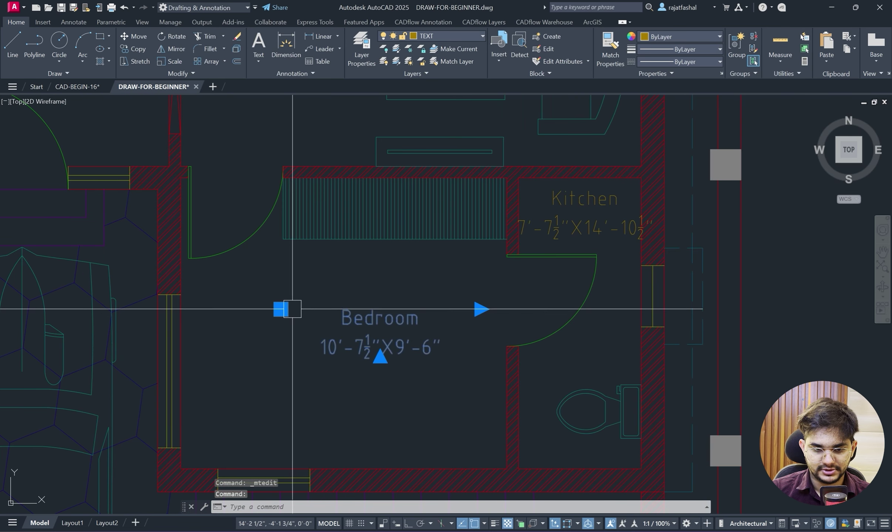
pyautogui.click(479, 310)
pyautogui.press('Escape')
# Replace the Kitchen label's text in the small room beside the bedroom with "Toilet".
pyautogui.scroll(4, 570, 222)
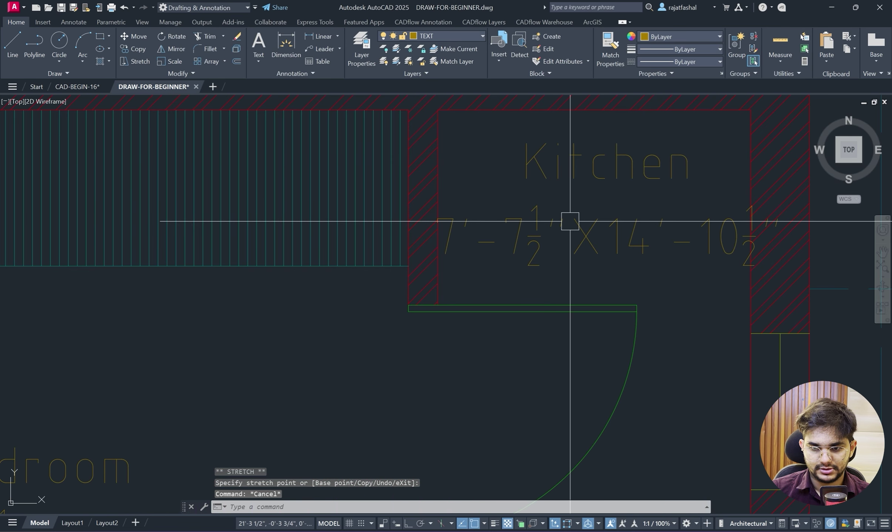
pyautogui.doubleClick(569, 226)
pyautogui.scroll(-3, 568, 242)
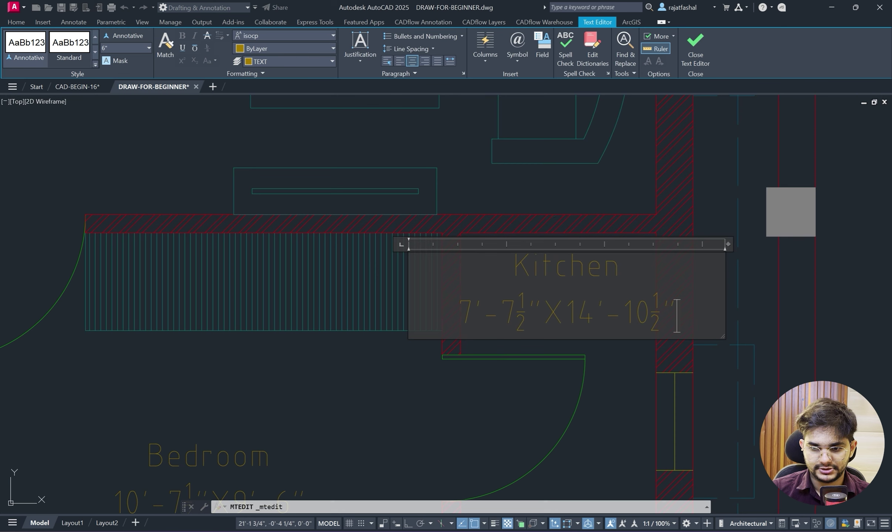
pyautogui.moveTo(677, 312); pyautogui.dragTo(456, 247)
pyautogui.write('To')
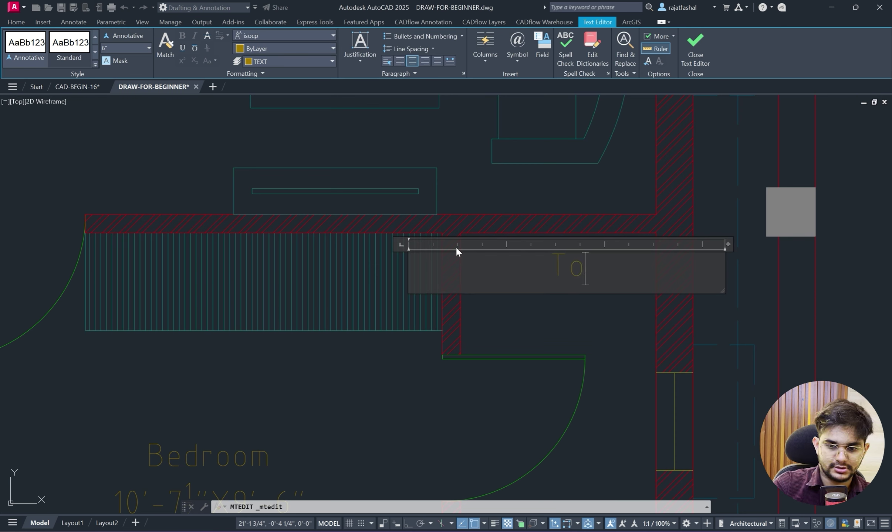
pyautogui.write('ilet')
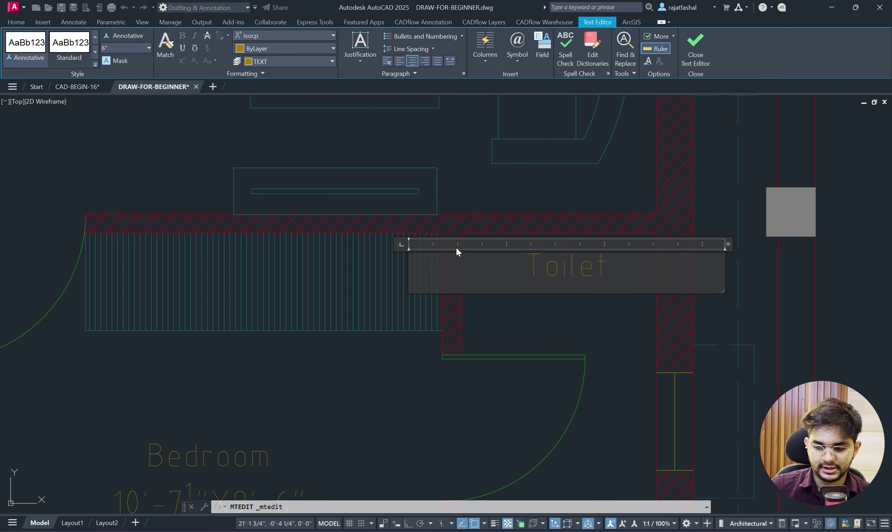
# Look up the toilet size in the reference PDF and add 4'-0"X9'-6" as the Toilet label's second line.
pyautogui.press('Return')
pyautogui.hotkey('alt', 'Tab')
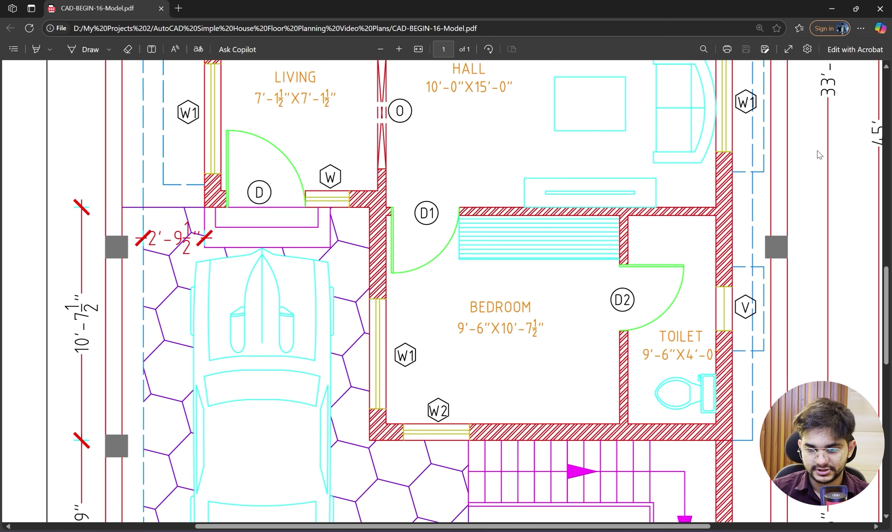
pyautogui.click(838, 14)
pyautogui.write('4')
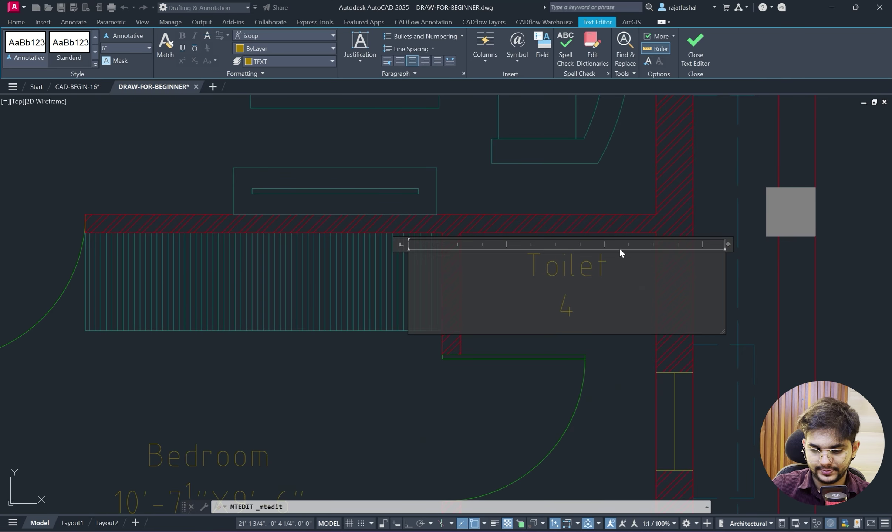
pyautogui.write("'")
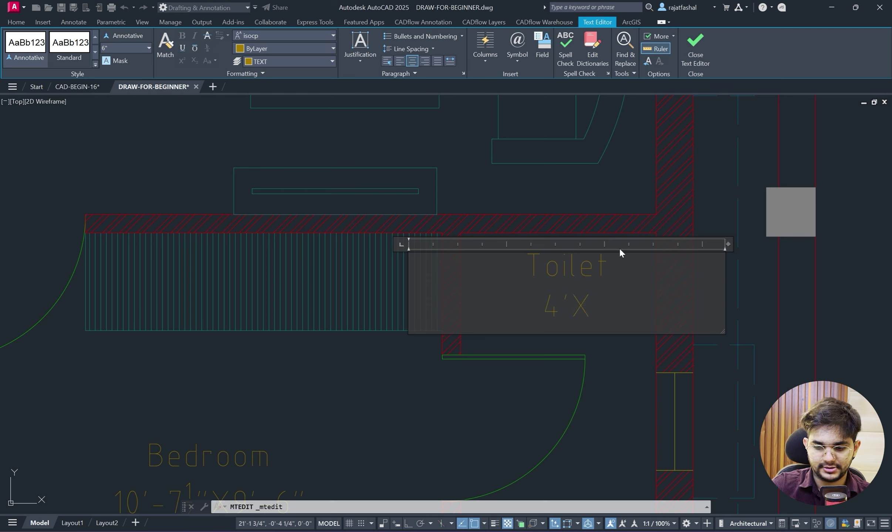
pyautogui.write('-0"')
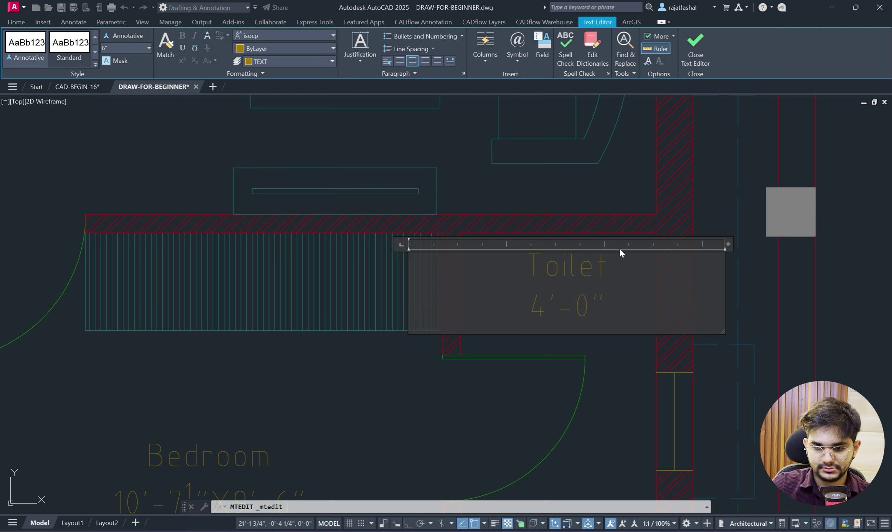
pyautogui.write("X9'6")
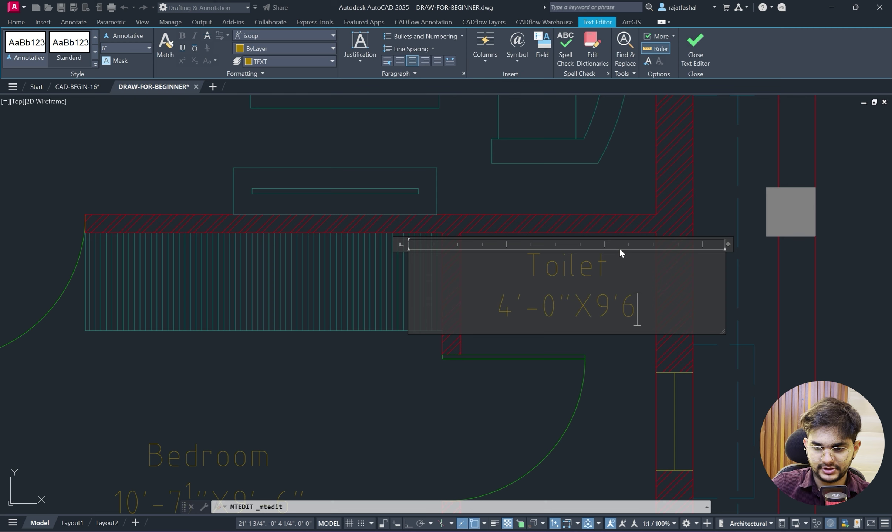
pyautogui.press('Left')
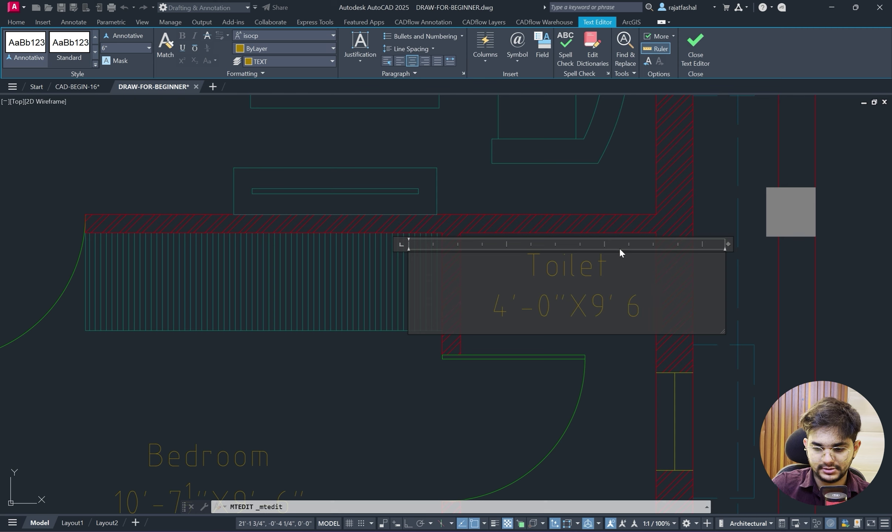
pyautogui.write('-')
pyautogui.press('Right')
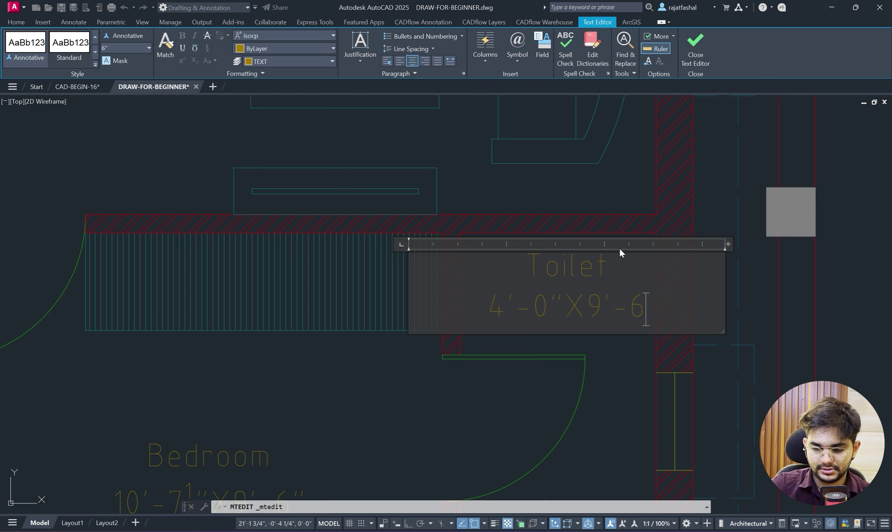
pyautogui.write('"')
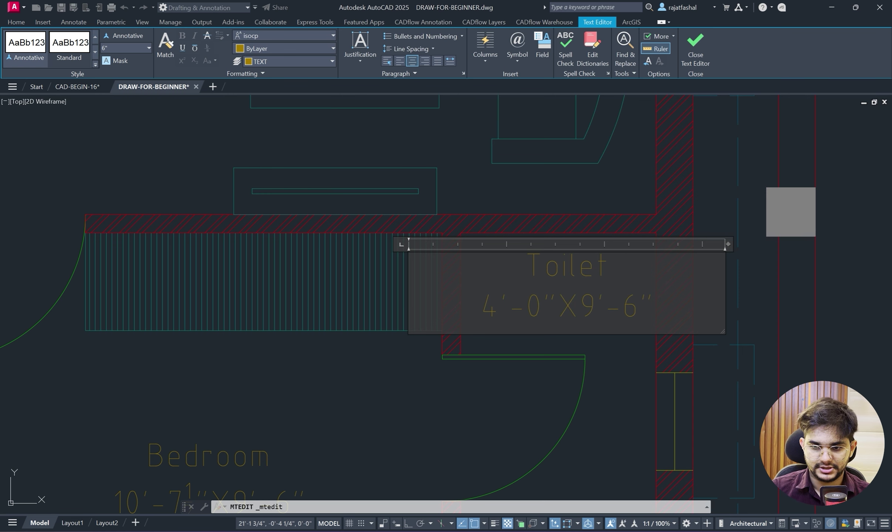
# Narrow the Toilet label's text frame, finish editing, and move the label to the middle of the toilet's width.
pyautogui.moveTo(729, 246); pyautogui.dragTo(616, 244)
pyautogui.click(681, 258)
pyautogui.scroll(2, 497, 260)
pyautogui.click(460, 259)
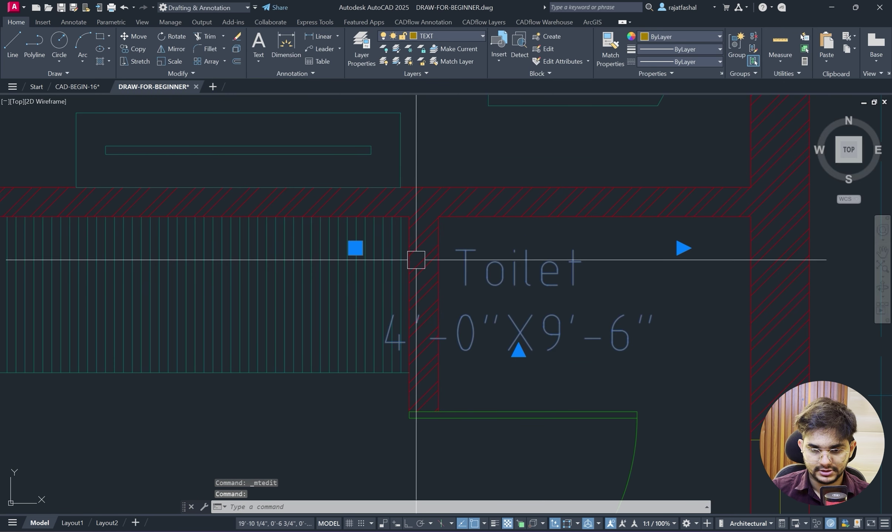
pyautogui.click(355, 248)
pyautogui.press('Escape')
# Review the room labels across the floor plan and examine the labels and the door and window tags in the reference PDF.
pyautogui.scroll(-6, 566, 255)
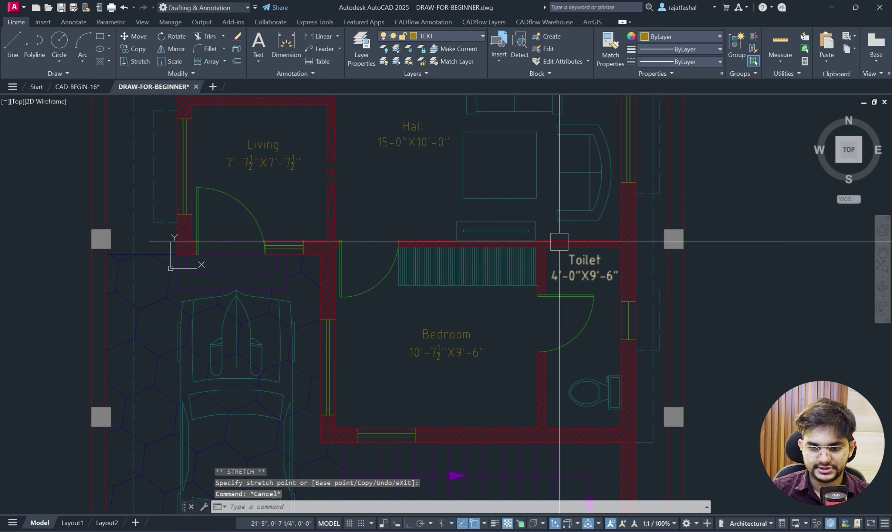
pyautogui.scroll(-5, 534, 303)
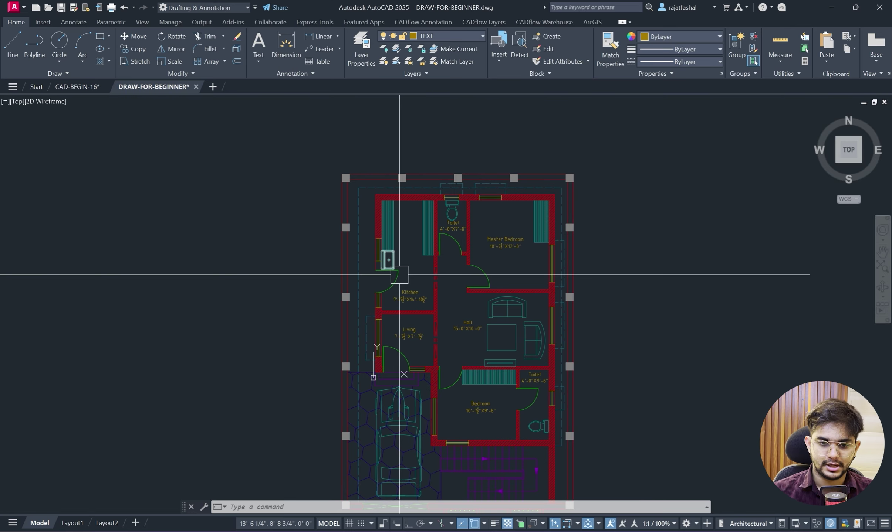
pyautogui.scroll(2, 389, 240)
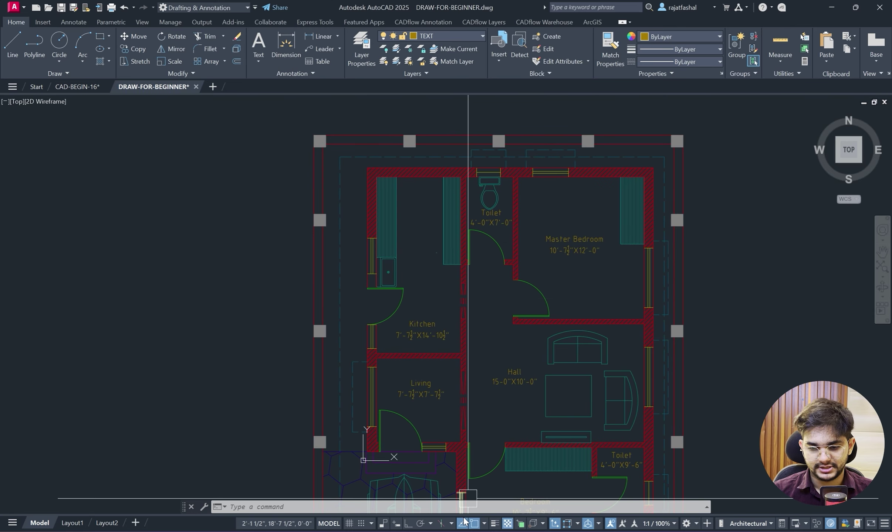
pyautogui.click(462, 531)
pyautogui.scroll(4, 423, 291)
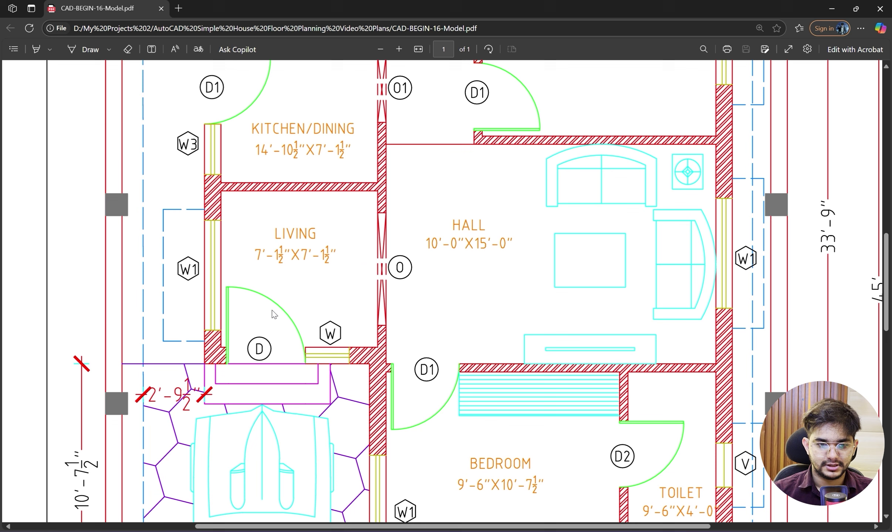
pyautogui.scroll(6, 201, 188)
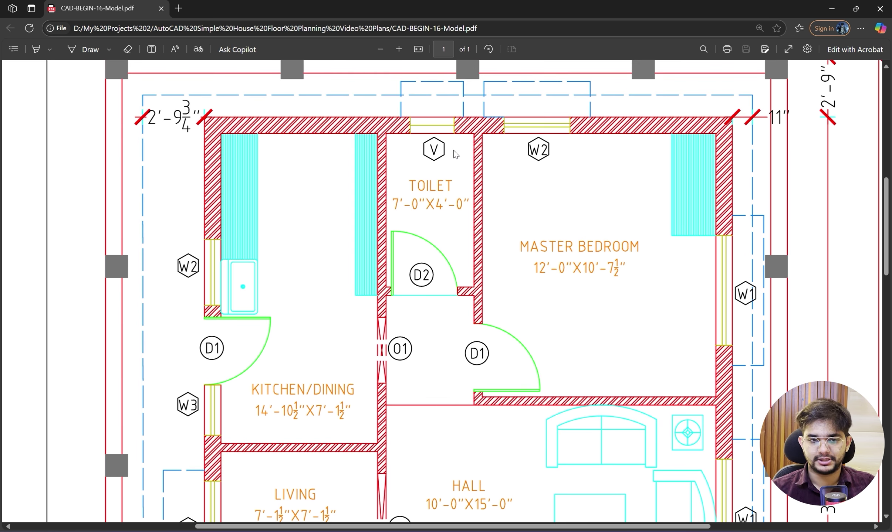
pyautogui.scroll(-5, 454, 150)
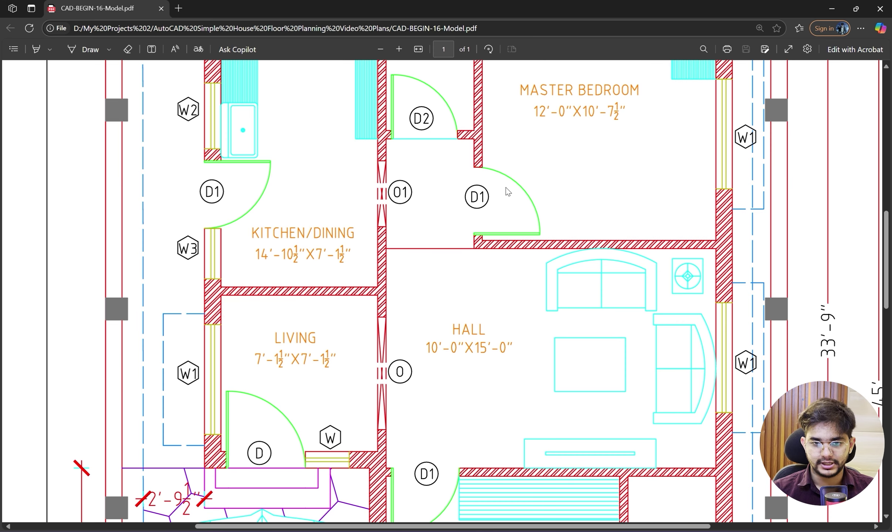
# Create a new layer named TEXT-TAGS and make it the current layer.
pyautogui.click(832, 8)
pyautogui.click(361, 47)
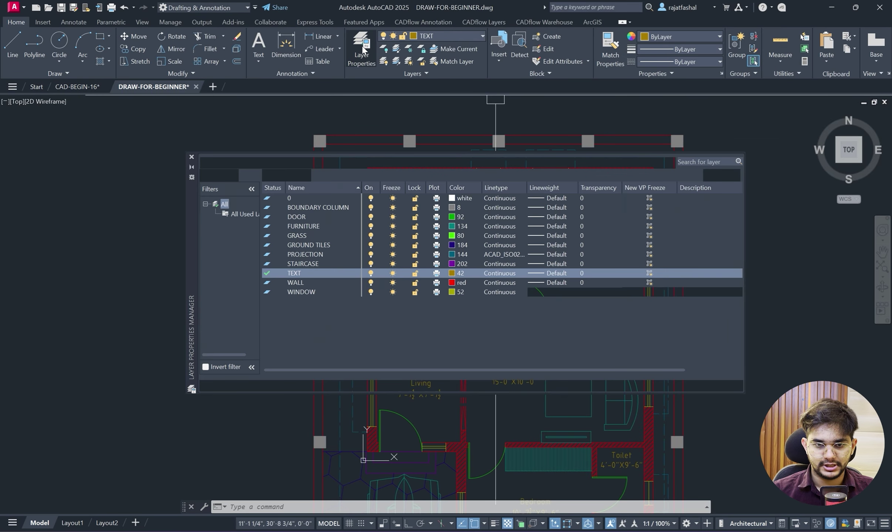
pyautogui.click(268, 175)
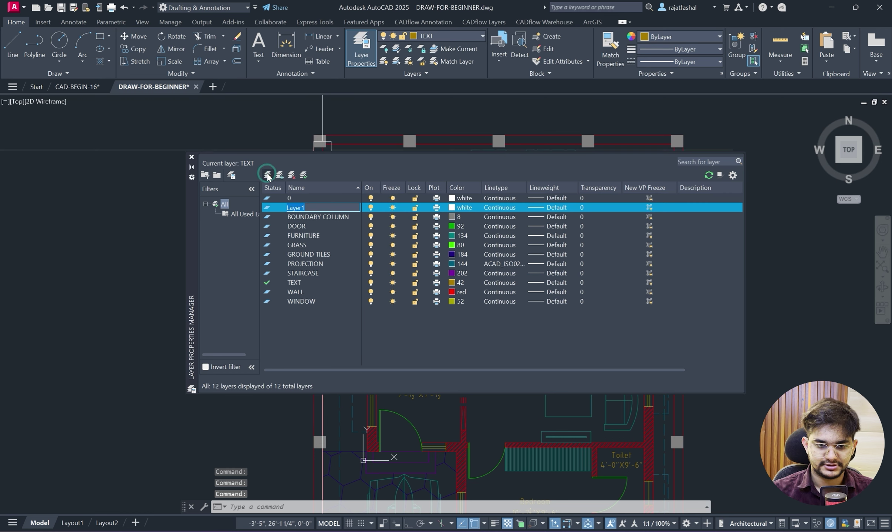
pyautogui.write('TE')
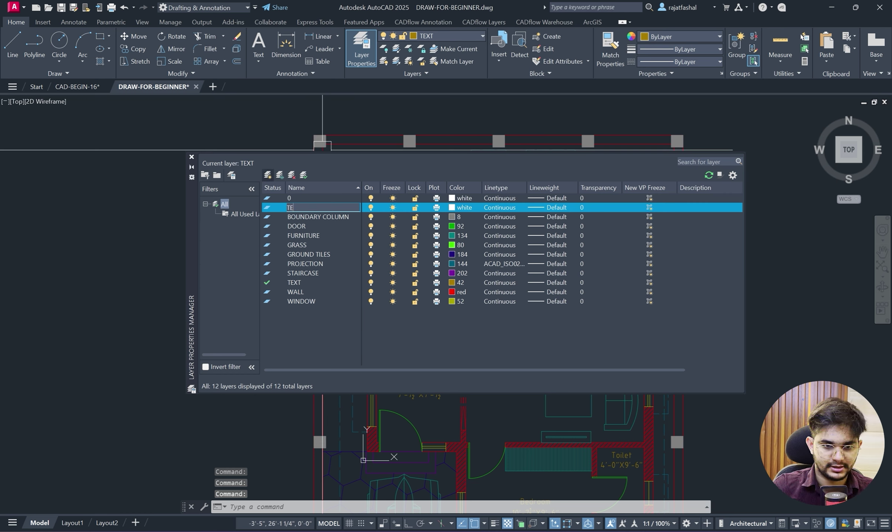
pyautogui.write('XT-a')
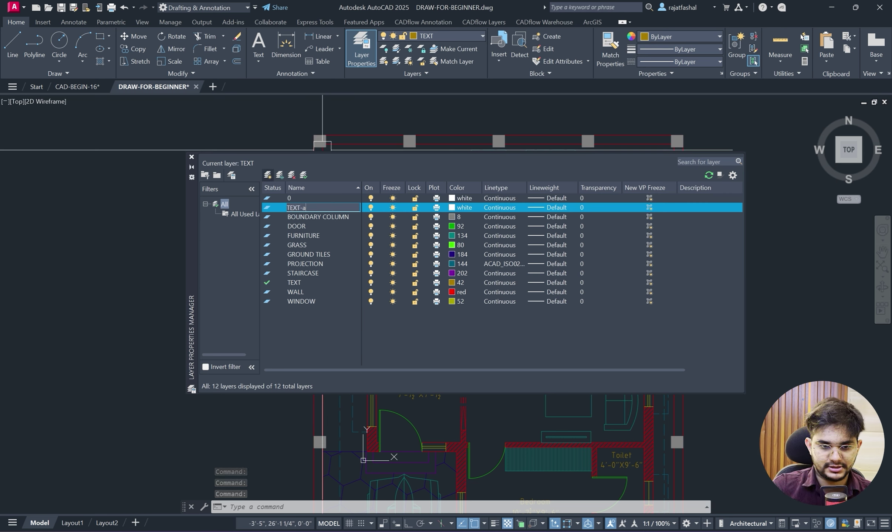
pyautogui.press('BackSpace')
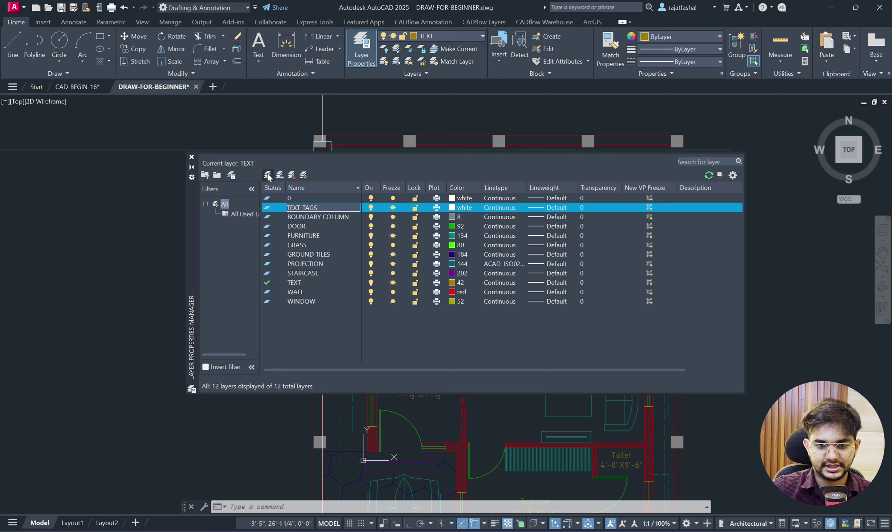
pyautogui.click(389, 338)
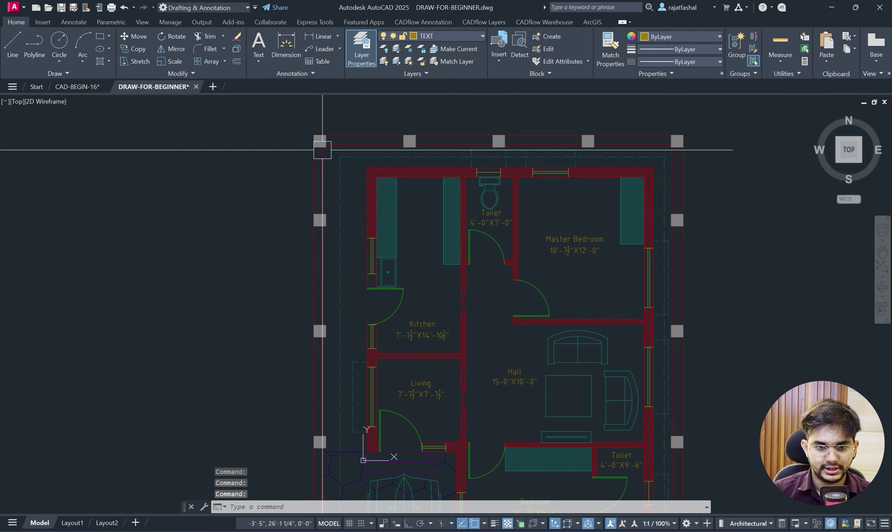
pyautogui.click(444, 36)
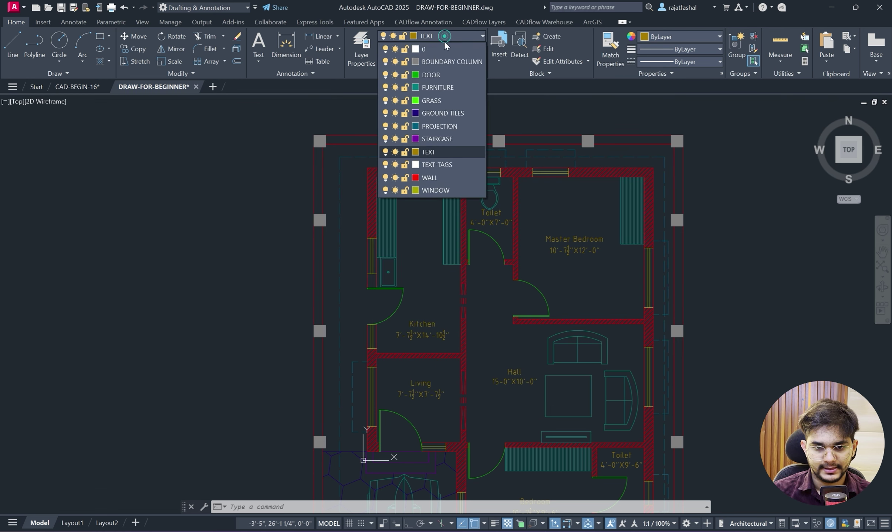
pyautogui.click(444, 164)
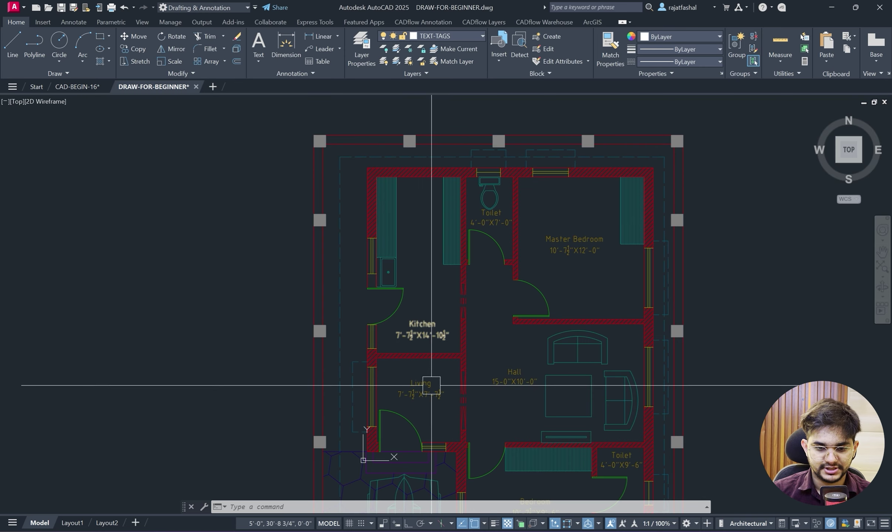
# Copy the Kitchen label to the empty area outside the house, level with the original.
pyautogui.scroll(2, 431, 386)
pyautogui.click(398, 309)
pyautogui.click(398, 265)
pyautogui.write('co')
pyautogui.press('Return')
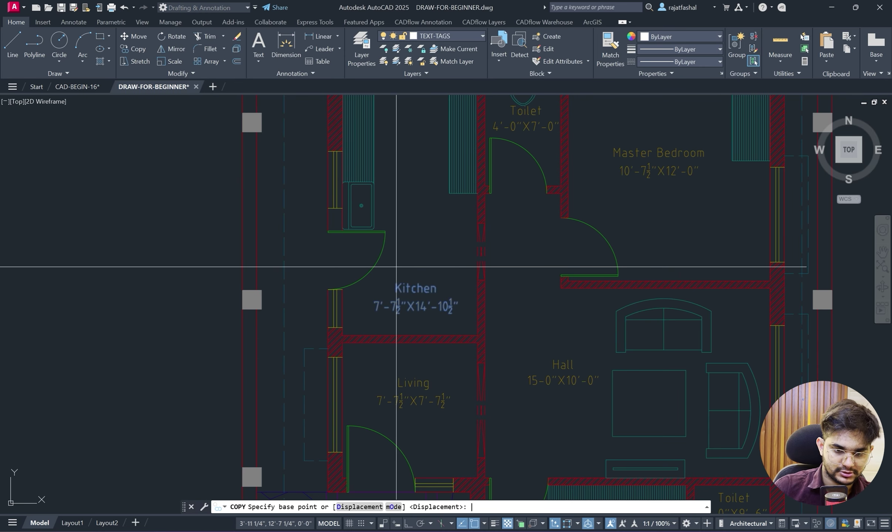
pyautogui.click(401, 287)
pyautogui.click(170, 288)
pyautogui.press('Return')
pyautogui.scroll(2, 167, 288)
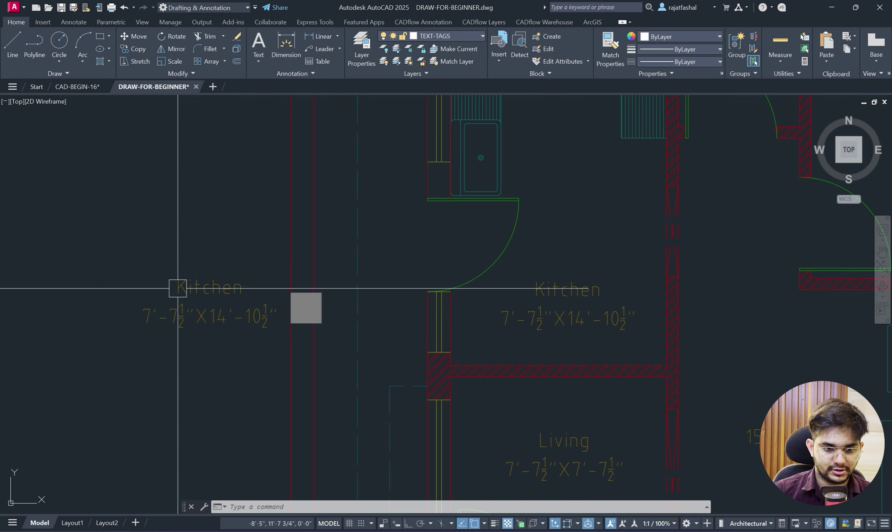
# Replace the copied Kitchen label's text with "D" and narrow its text frame to fit.
pyautogui.doubleClick(178, 289)
pyautogui.hotkey('ctrl', 'a')
pyautogui.press('Delete')
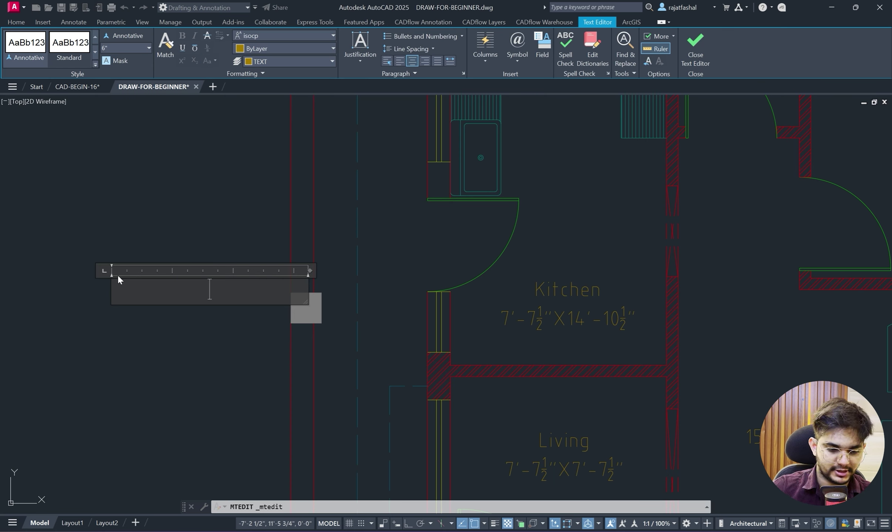
pyautogui.write('D')
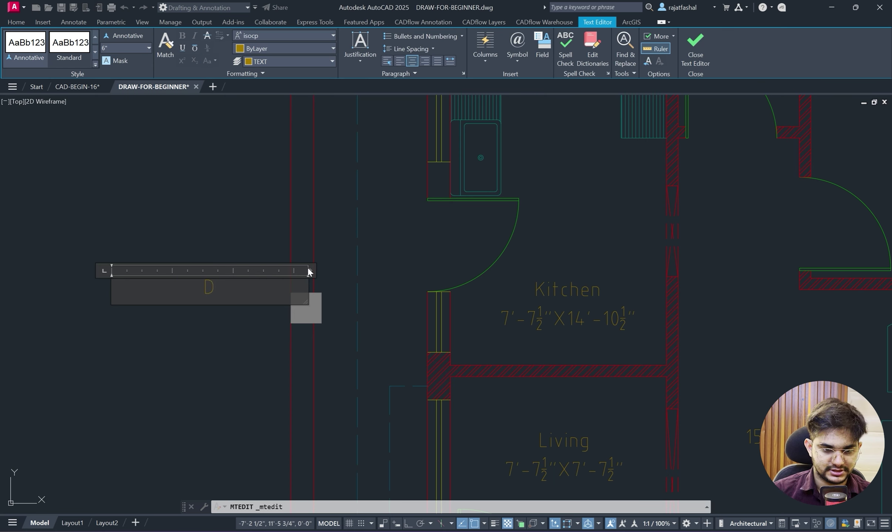
pyautogui.moveTo(309, 272); pyautogui.dragTo(138, 270)
pyautogui.click(99, 287)
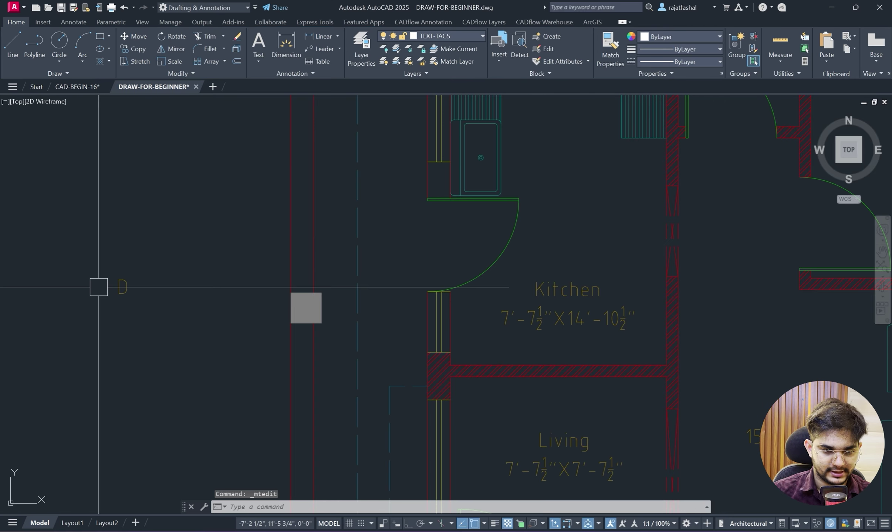
# Move the "D" text into the opening of the kitchen's exterior door.
pyautogui.click(98, 287)
pyautogui.click(122, 277)
pyautogui.click(112, 279)
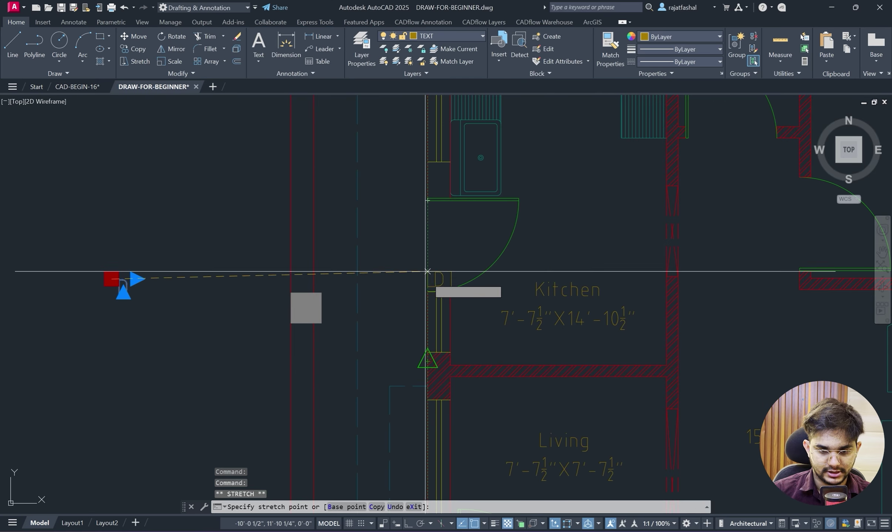
pyautogui.click(427, 232)
pyautogui.press('Escape')
# Look up the kitchen door's tag in the reference PDF and change the "D" text to "D1".
pyautogui.click(451, 522)
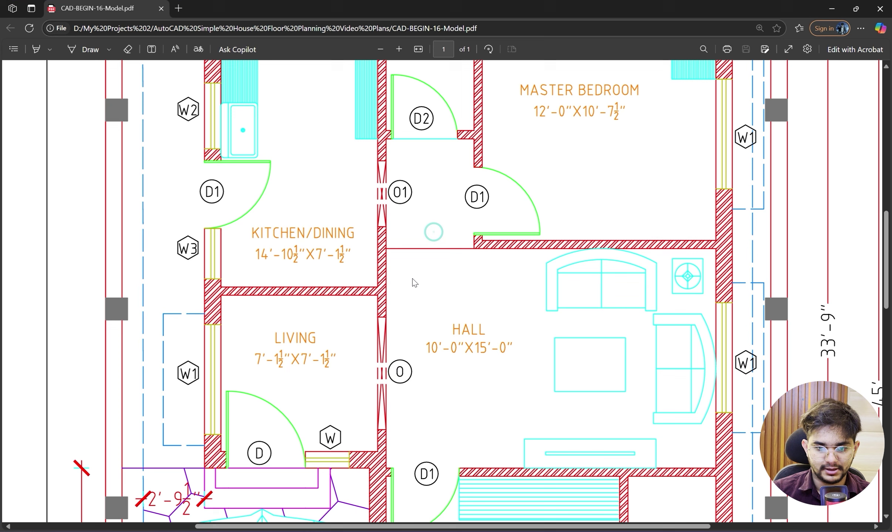
pyautogui.click(832, 8)
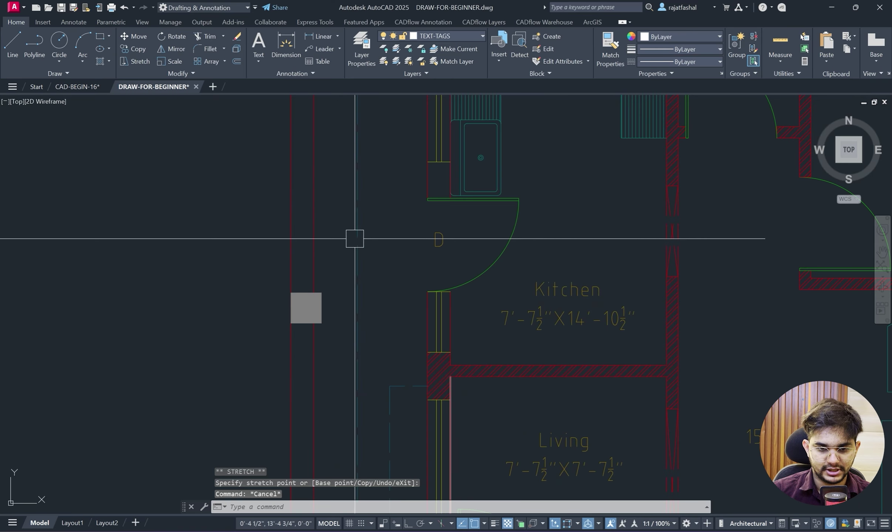
pyautogui.scroll(4, 518, 219)
pyautogui.doubleClick(519, 221)
pyautogui.write('1')
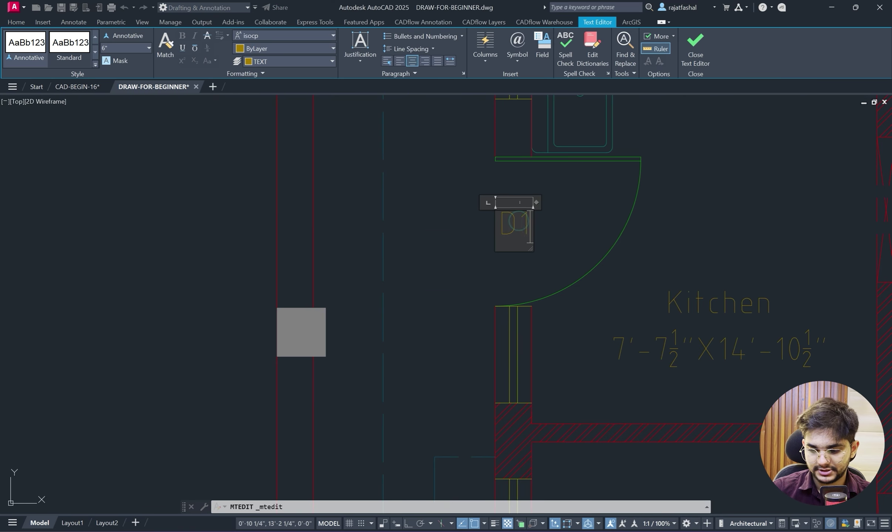
pyautogui.click(431, 274)
pyautogui.scroll(3, 518, 213)
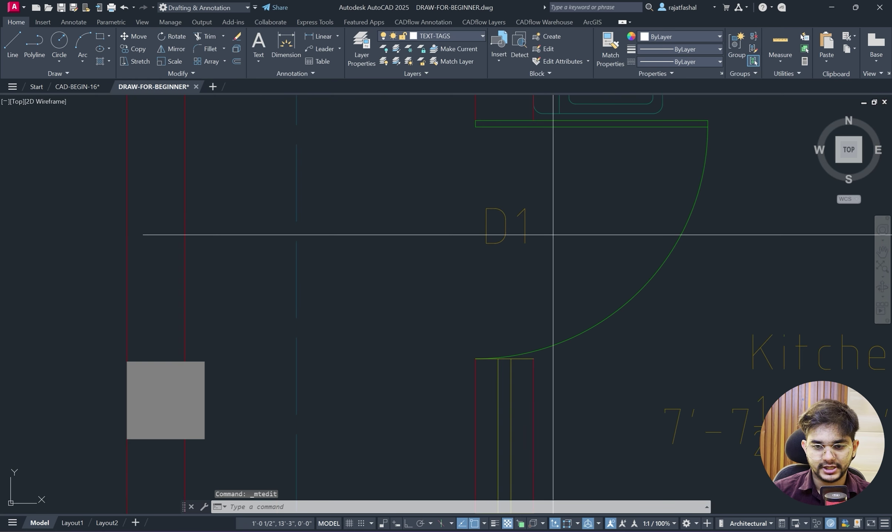
# Assign the D1 door text to the TEXT-TAGS layer.
pyautogui.moveTo(459, 192); pyautogui.dragTo(547, 255)
pyautogui.click(444, 39)
pyautogui.click(443, 160)
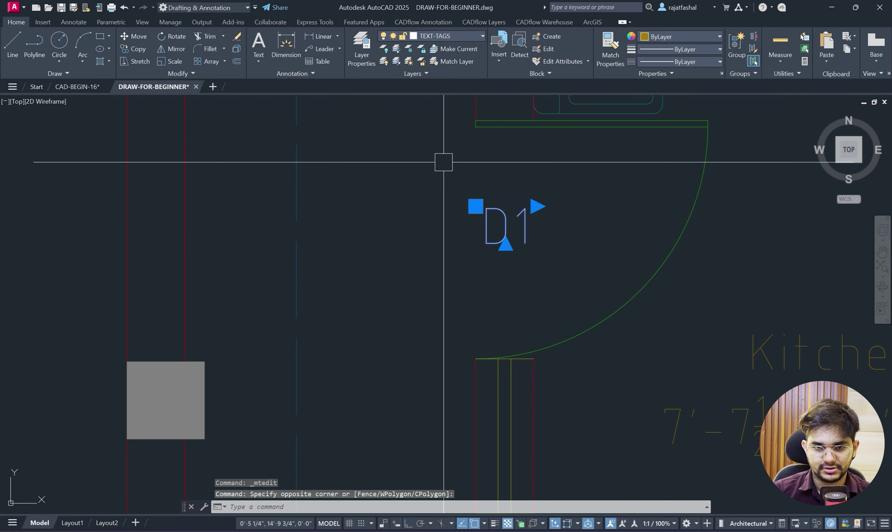
pyautogui.press('Escape')
pyautogui.press('Escape')
pyautogui.scroll(-2, 464, 237)
pyautogui.moveTo(450, 247); pyautogui.dragTo(439, 275, button='middle')
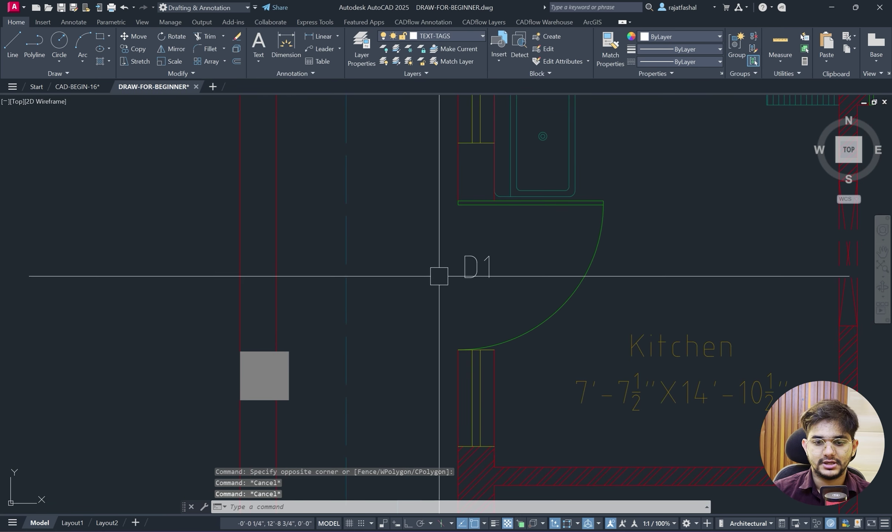
# Check the tag style in the reference PDF, then enclose the D1 text with TCIRCLE using offset factor 0.35 and a constant-size circle.
pyautogui.hotkey('alt', 'Tab')
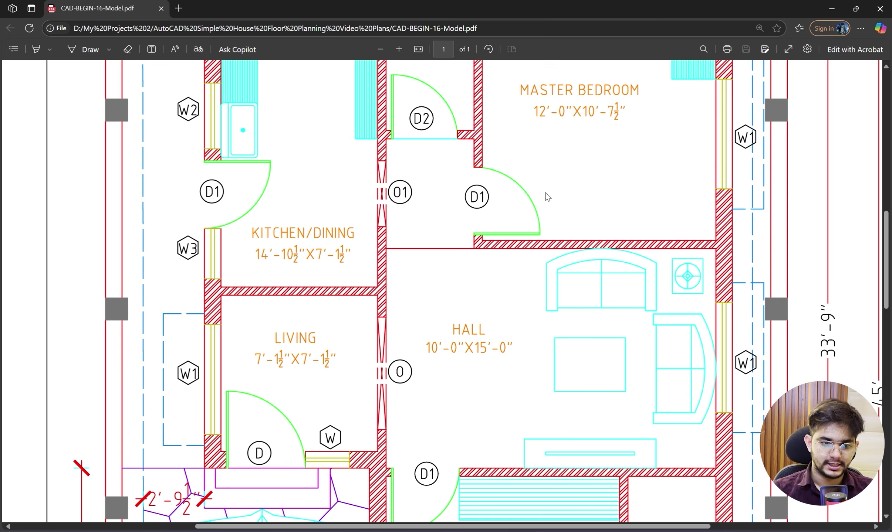
pyautogui.click(832, 9)
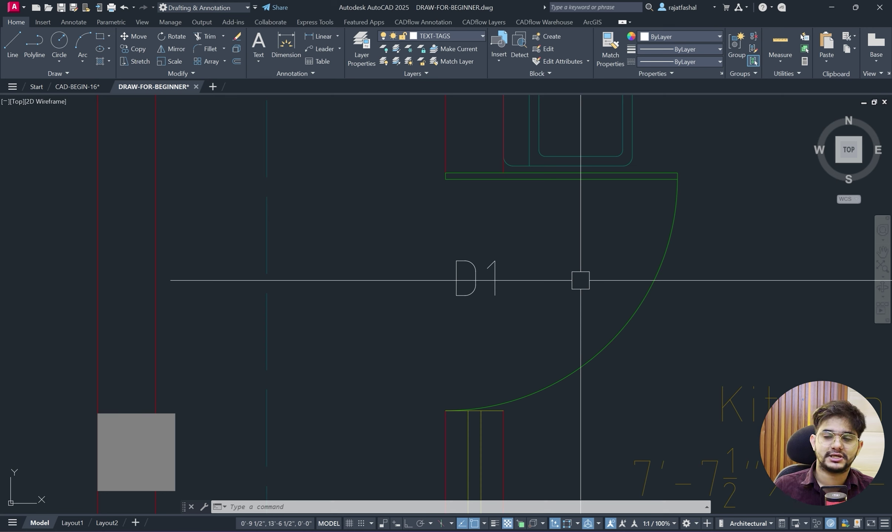
pyautogui.write('t')
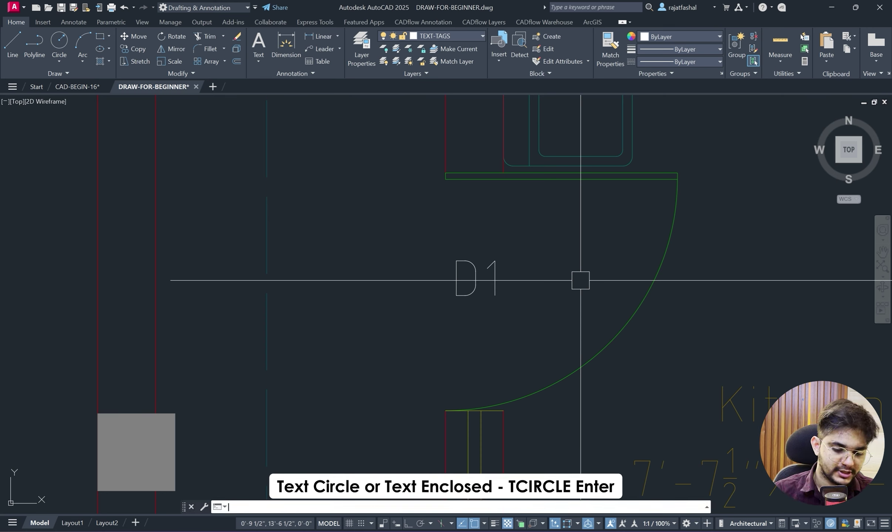
pyautogui.write('circle')
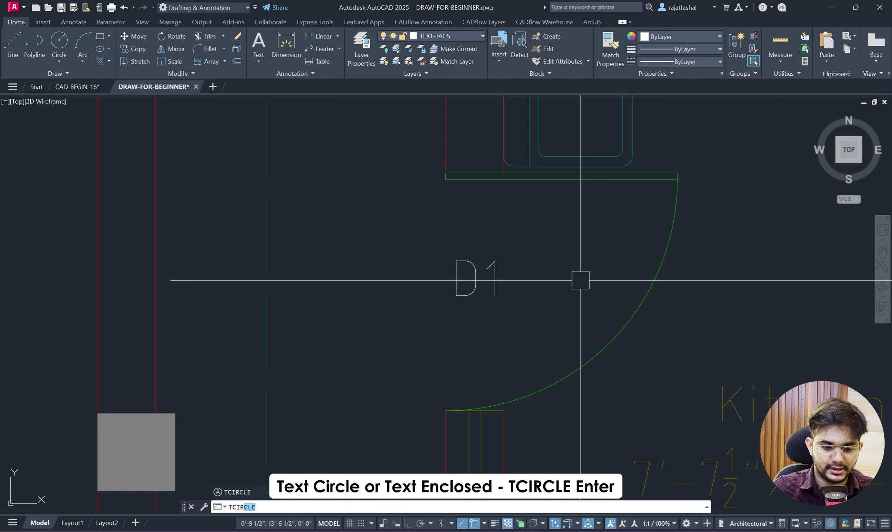
pyautogui.press('Return')
pyautogui.click(478, 284)
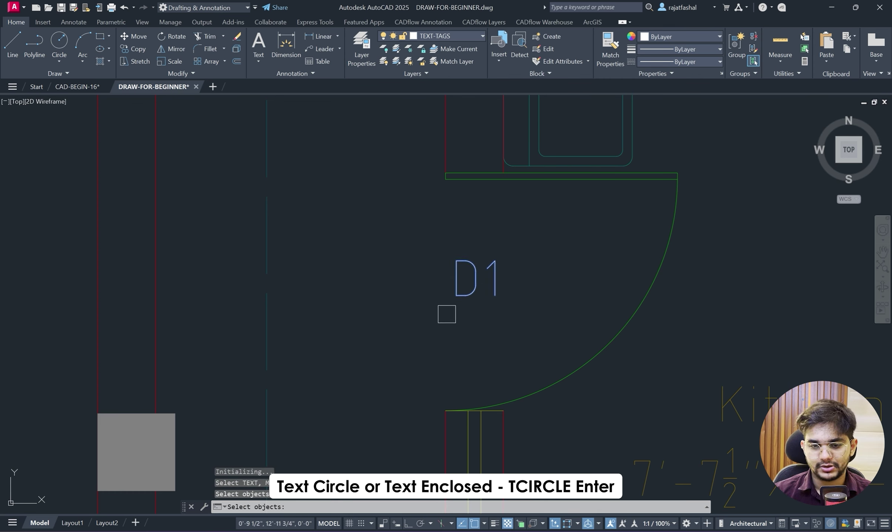
pyautogui.press('Return')
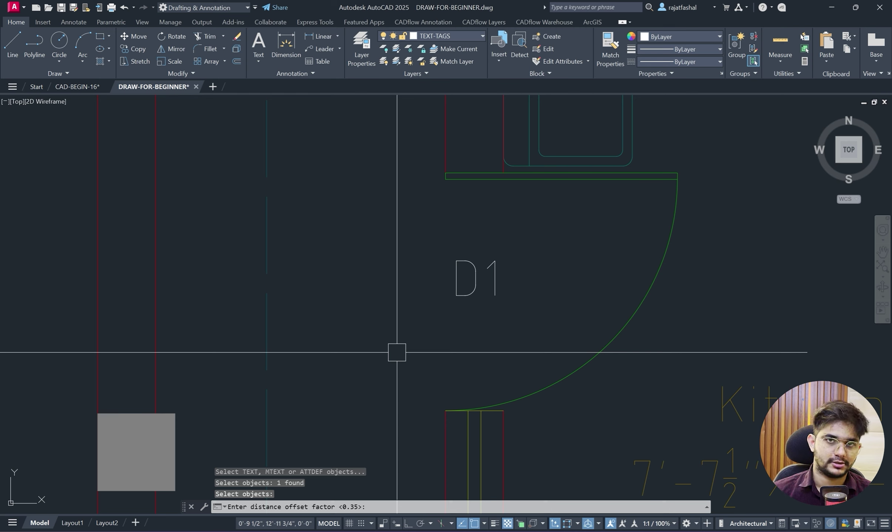
pyautogui.press('Return')
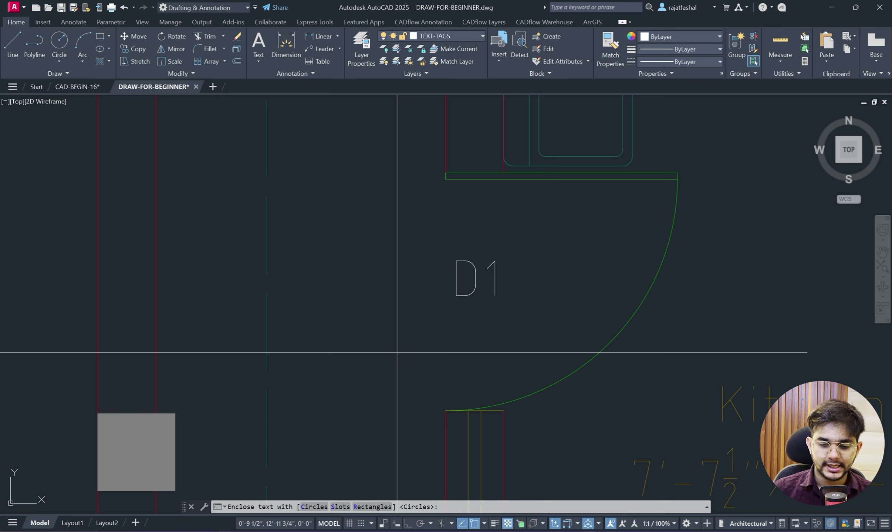
pyautogui.write('C')
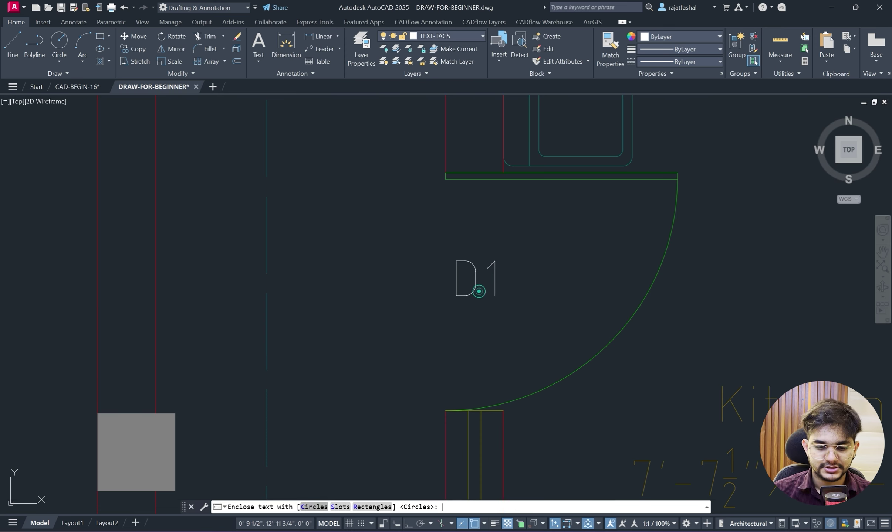
pyautogui.press('Return')
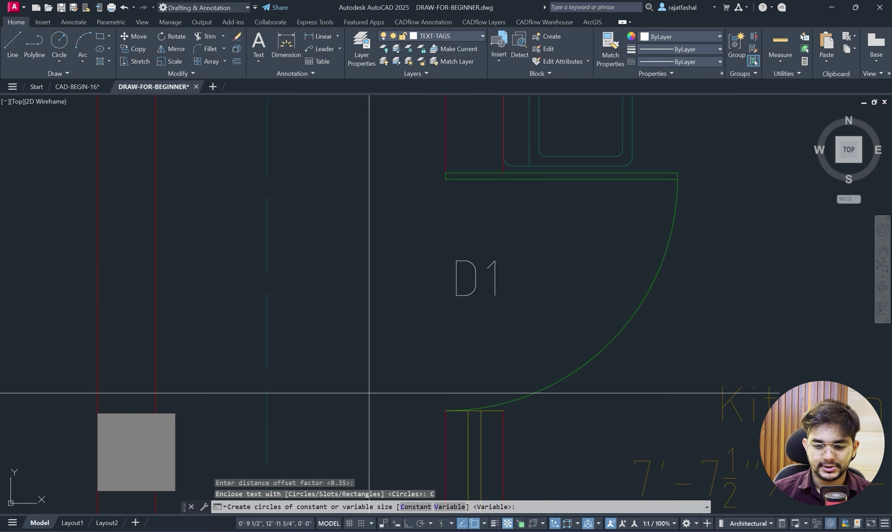
pyautogui.click(419, 505)
pyautogui.scroll(2, 464, 280)
# Shift the D1 text slightly so that it sits centred inside its circle.
pyautogui.click(458, 255)
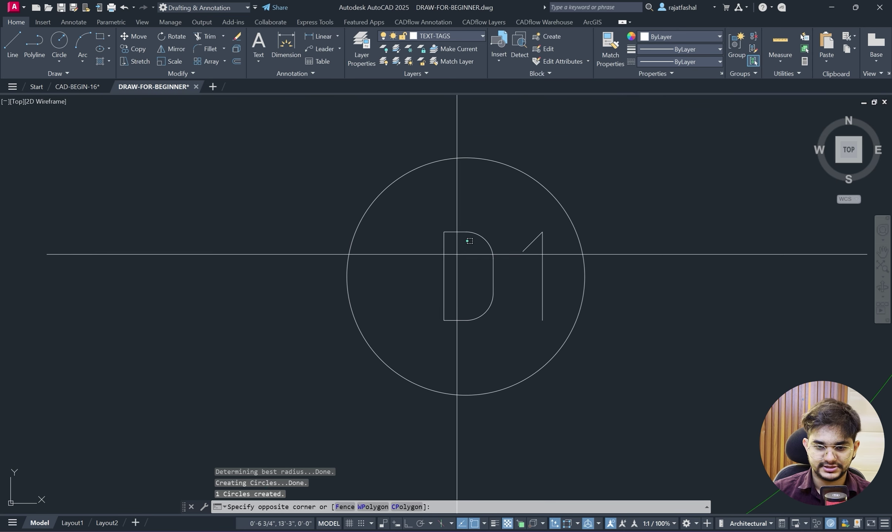
pyautogui.click(439, 230)
pyautogui.click(416, 227)
pyautogui.click(399, 224)
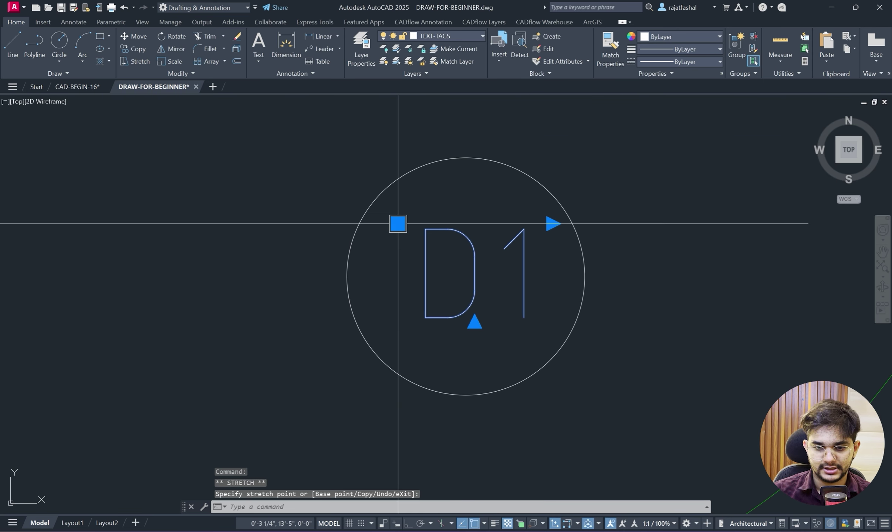
pyautogui.press('Escape')
pyautogui.scroll(-5, 488, 262)
pyautogui.scroll(3, 530, 289)
pyautogui.scroll(-3, 536, 297)
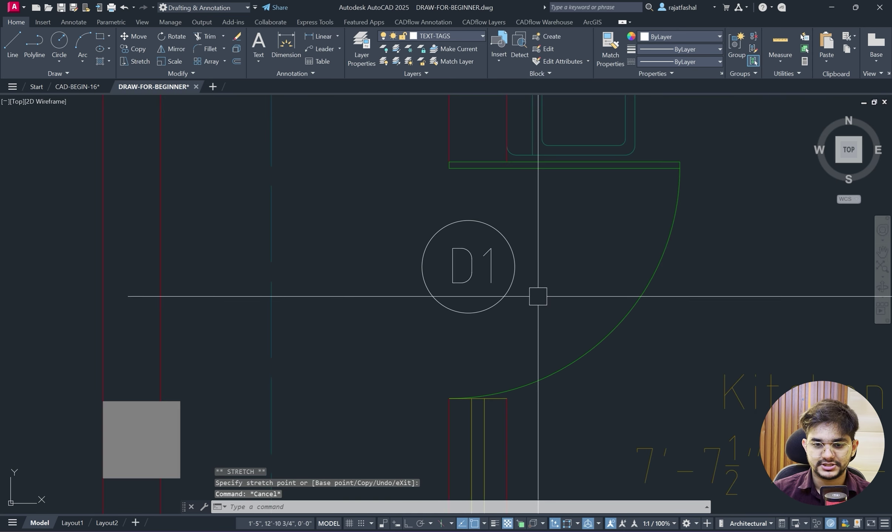
# Copy the circled D1 tag by its circle centre to the Living room entrance door.
pyautogui.click(536, 297)
pyautogui.click(435, 222)
pyautogui.write('co')
pyautogui.press('Return')
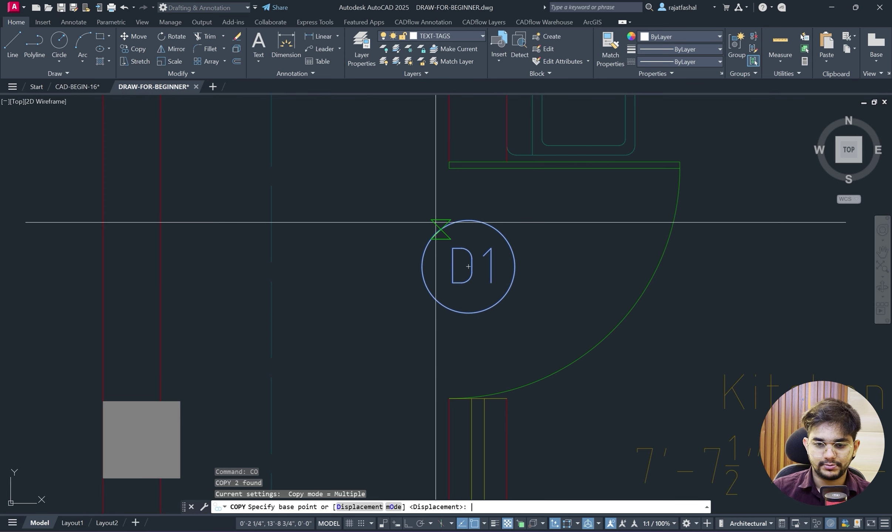
pyautogui.click(469, 266)
pyautogui.scroll(-6, 534, 304)
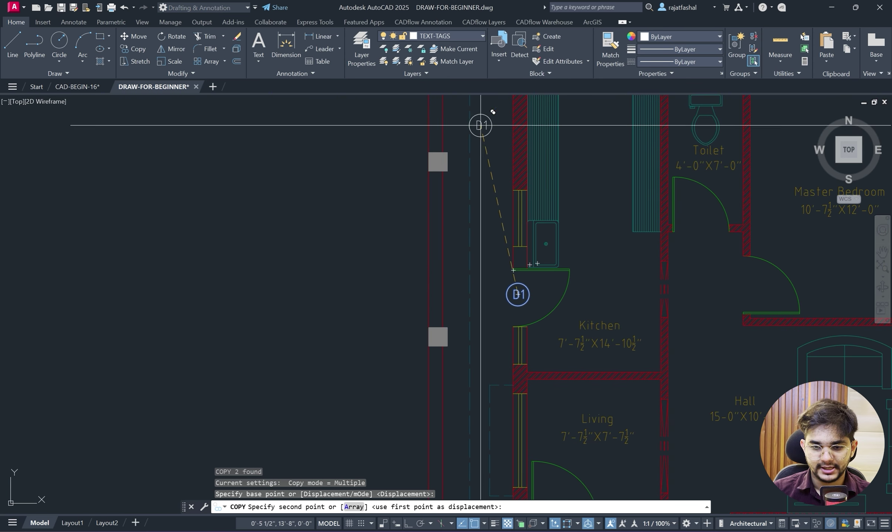
pyautogui.scroll(-3, 477, 166)
pyautogui.scroll(6, 498, 278)
pyautogui.click(490, 229)
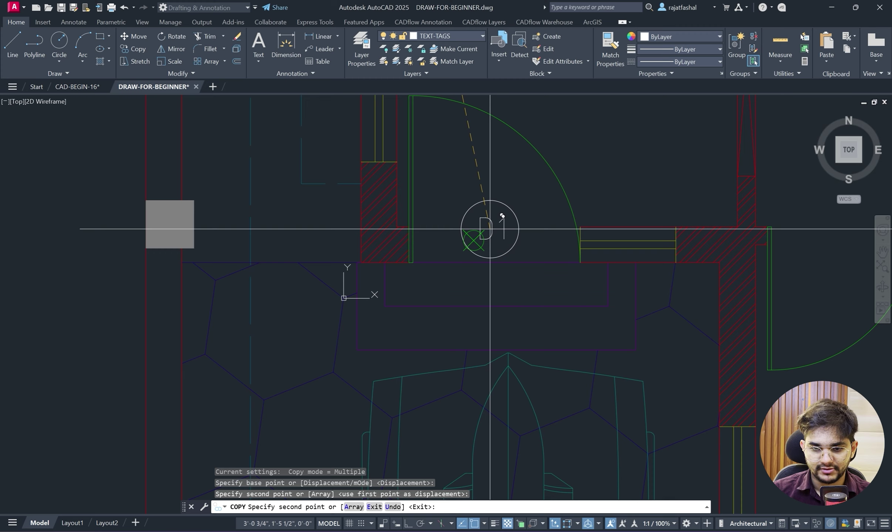
# Place further copies of the D1 tag at the Bedroom door and at the door of its 4'-0"X9'-6" Toilet.
pyautogui.scroll(-4, 492, 231)
pyautogui.scroll(5, 515, 211)
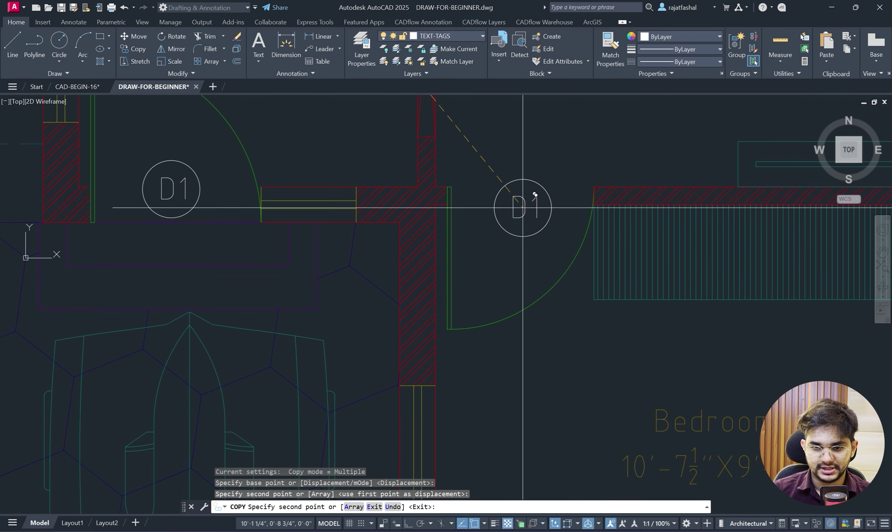
pyautogui.click(523, 207)
pyautogui.scroll(-3, 591, 259)
pyautogui.scroll(4, 611, 237)
pyautogui.click(559, 300)
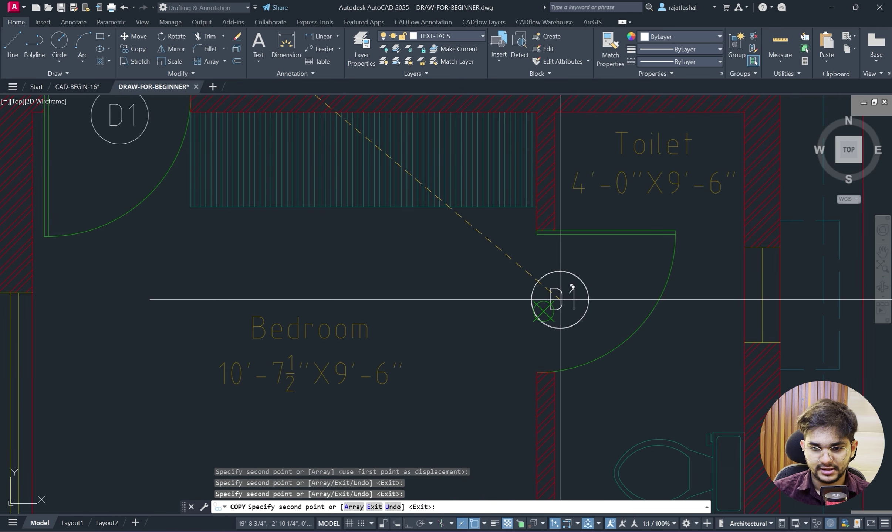
# Place D1 tag copies at the Master Bedroom door and at the wall openings beside the Kitchen and the Living room.
pyautogui.scroll(-4, 559, 300)
pyautogui.scroll(5, 476, 260)
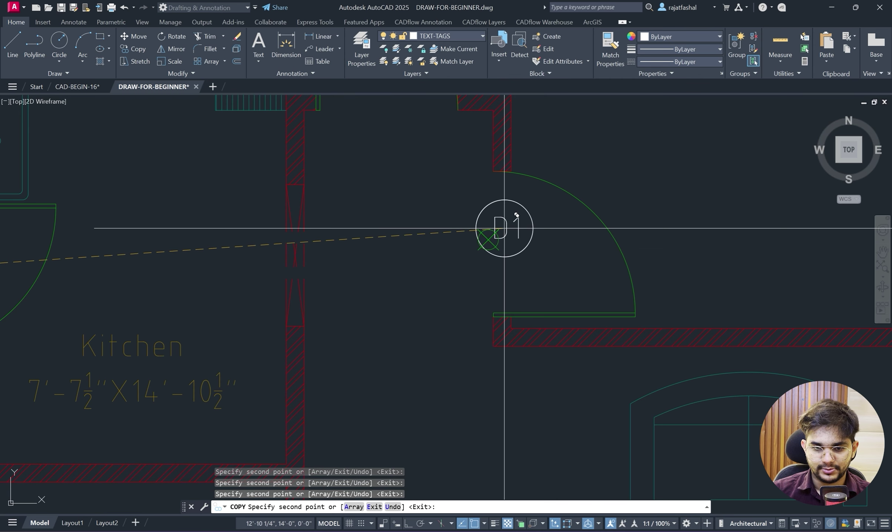
pyautogui.click(345, 248)
pyautogui.scroll(-4, 345, 248)
pyautogui.scroll(5, 392, 194)
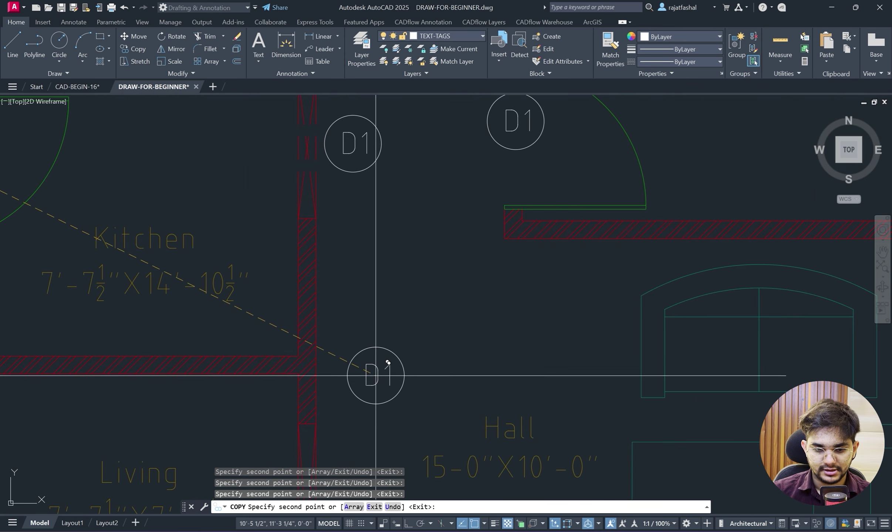
pyautogui.click(422, 404)
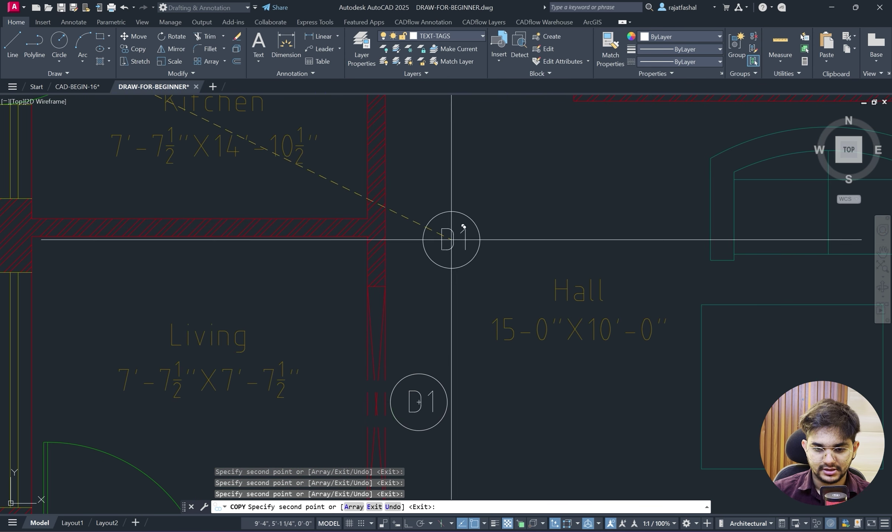
# Place a last D1 tag copy at the 4'-0"X7'-0" Toilet door and finish copying.
pyautogui.scroll(-4, 450, 246)
pyautogui.scroll(-1, 452, 310)
pyautogui.scroll(5, 450, 192)
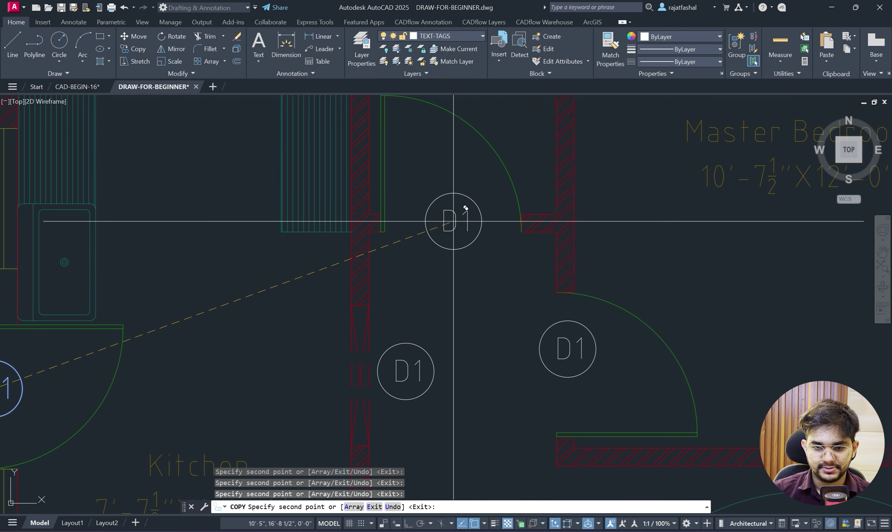
pyautogui.click(449, 211)
pyautogui.scroll(-4, 450, 210)
pyautogui.scroll(1, 474, 179)
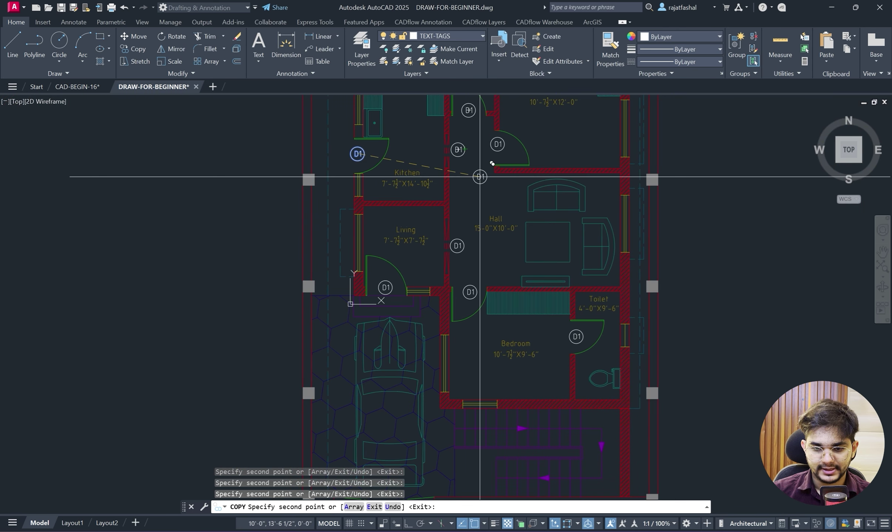
pyautogui.scroll(-1, 512, 261)
pyautogui.press('Escape')
pyautogui.press('Escape')
# Change the tag text at the Living room entrance door to D.
pyautogui.scroll(8, 392, 372)
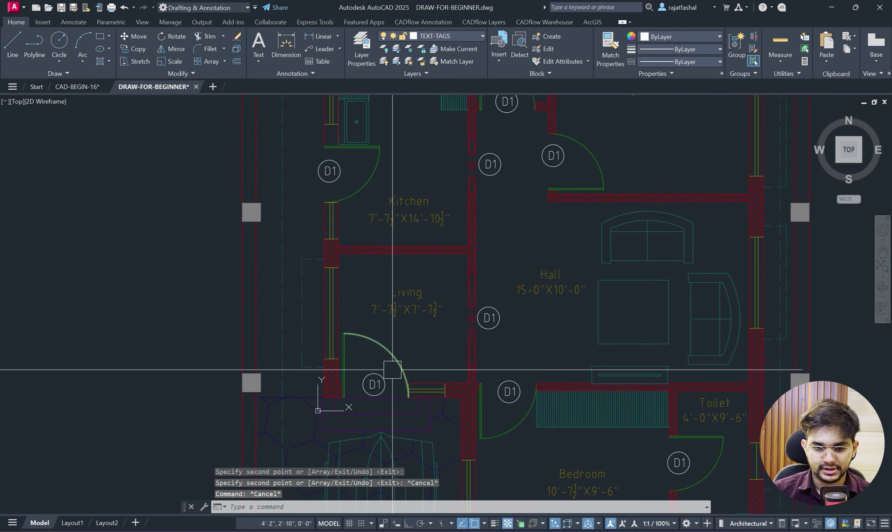
pyautogui.doubleClick(327, 398)
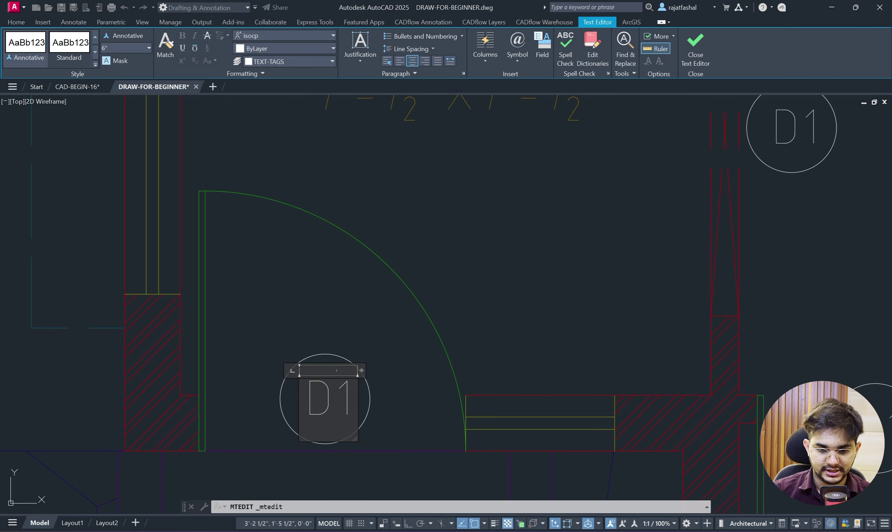
pyautogui.click(504, 273)
pyautogui.scroll(-3, 505, 273)
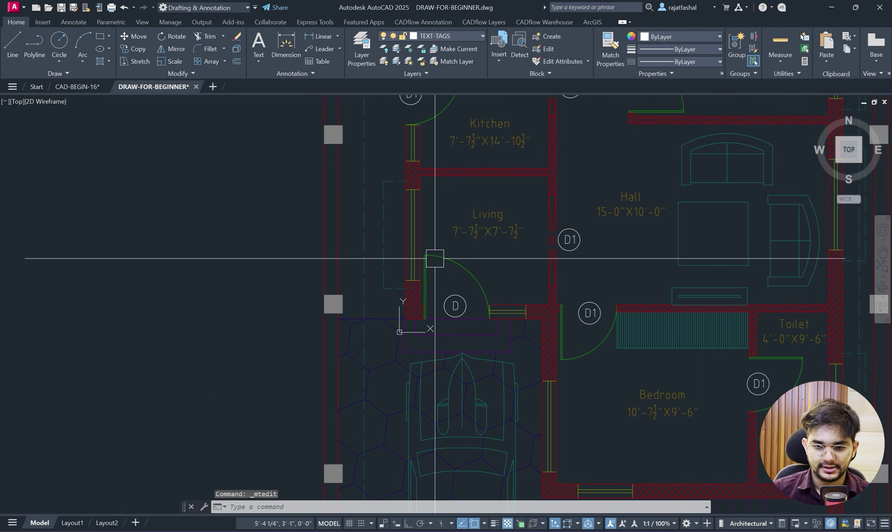
# Change the tag text at the opening beside the Kitchen to O.
pyautogui.moveTo(589, 315); pyautogui.dragTo(524, 335, button='middle')
pyautogui.scroll(2, 524, 334)
pyautogui.scroll(-3, 525, 318)
pyautogui.scroll(4, 530, 273)
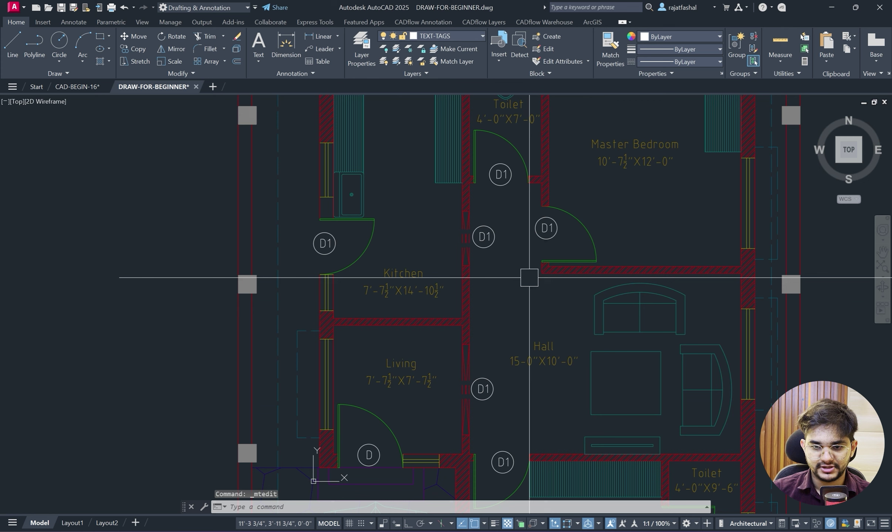
pyautogui.scroll(4, 459, 238)
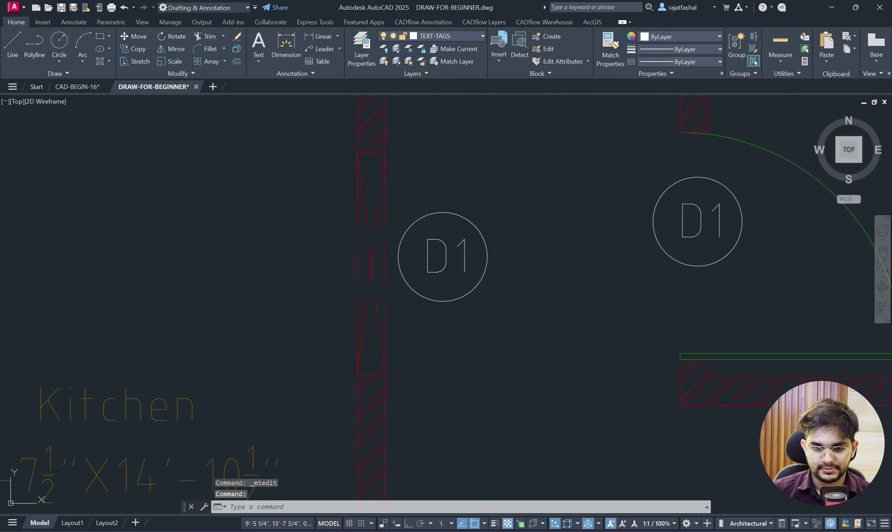
pyautogui.doubleClick(459, 255)
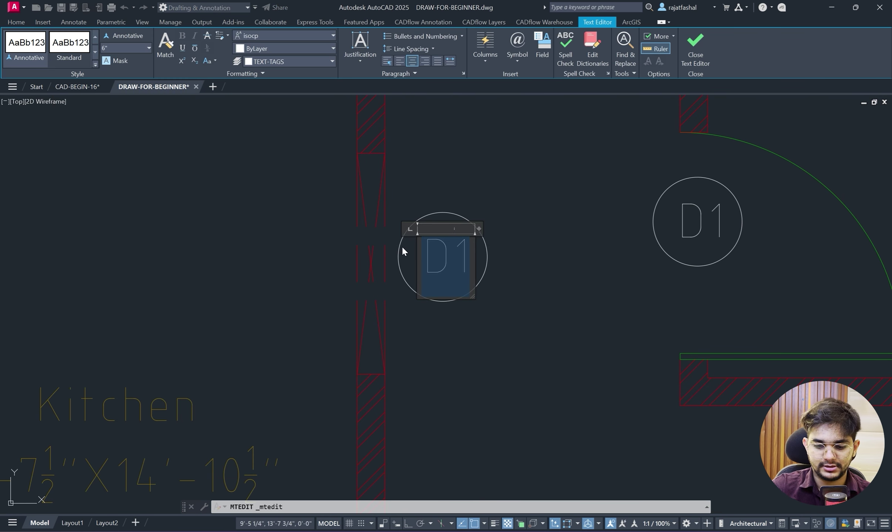
pyautogui.write('O')
pyautogui.click(542, 336)
# Shift the O text slightly so that it sits closer to the centre of its circle.
pyautogui.scroll(3, 458, 254)
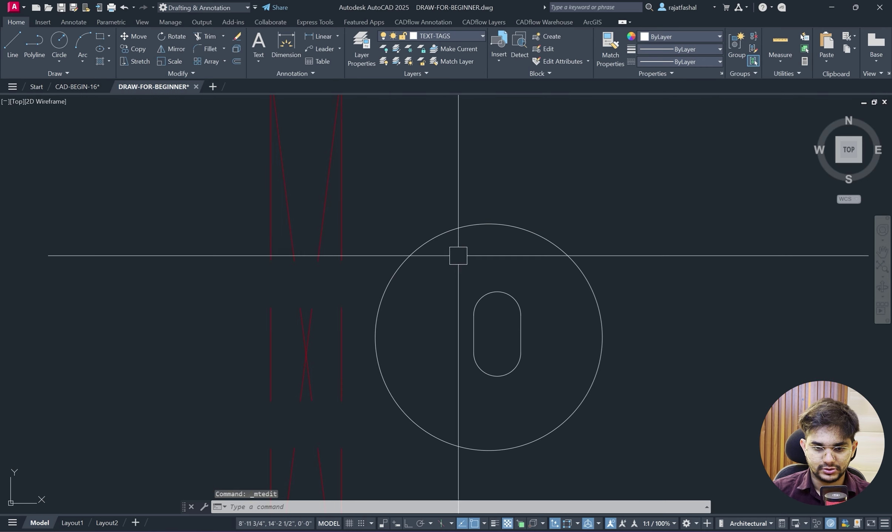
pyautogui.click(462, 303)
pyautogui.click(423, 287)
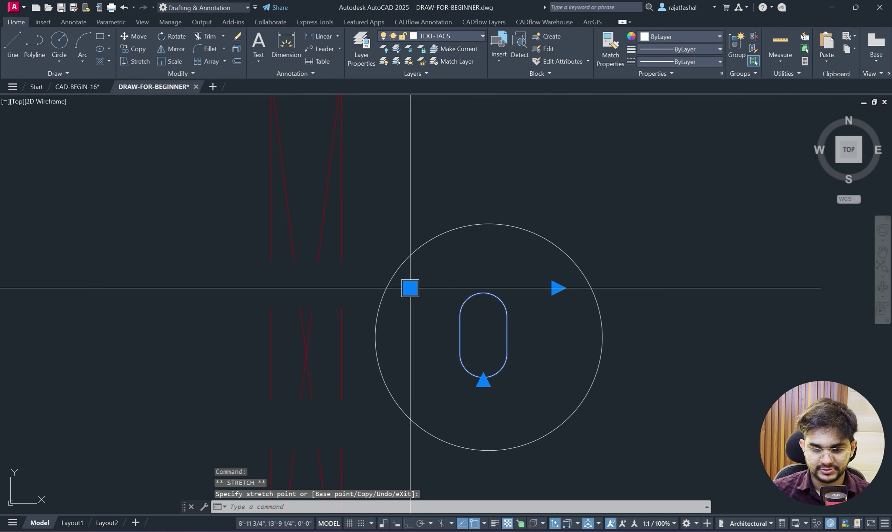
pyautogui.press('Escape')
# Look up the 4'-0"X7'-0" Toilet door's tag in the reference PDF and change its text to D2.
pyautogui.scroll(-5, 410, 288)
pyautogui.scroll(4, 537, 202)
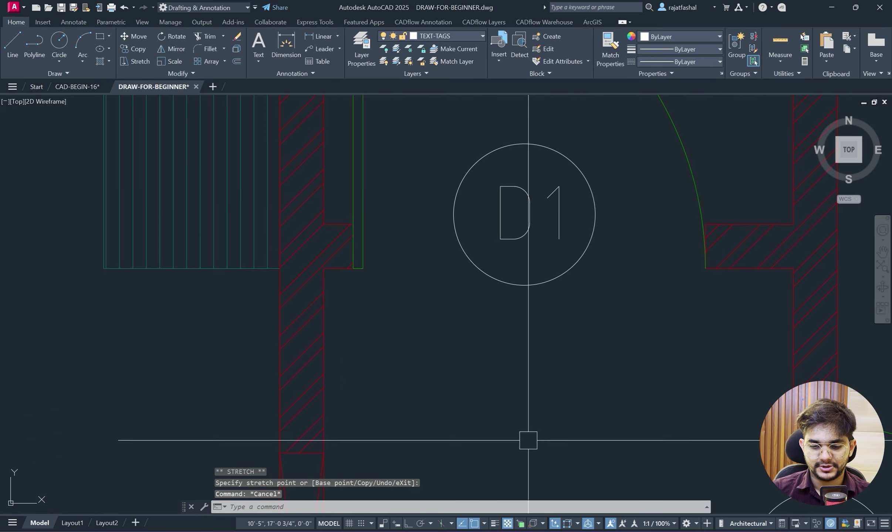
pyautogui.hotkey('alt', 'Tab')
pyautogui.scroll(3, 429, 197)
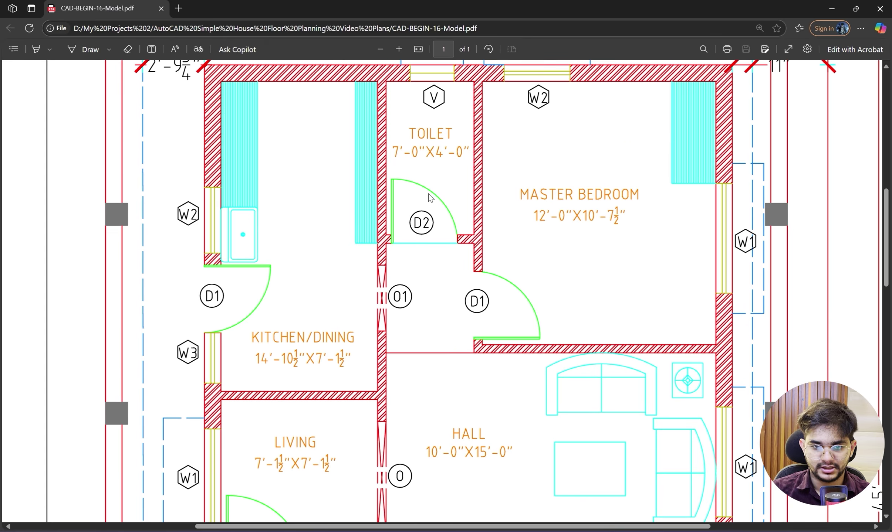
pyautogui.click(881, 8)
pyautogui.doubleClick(525, 214)
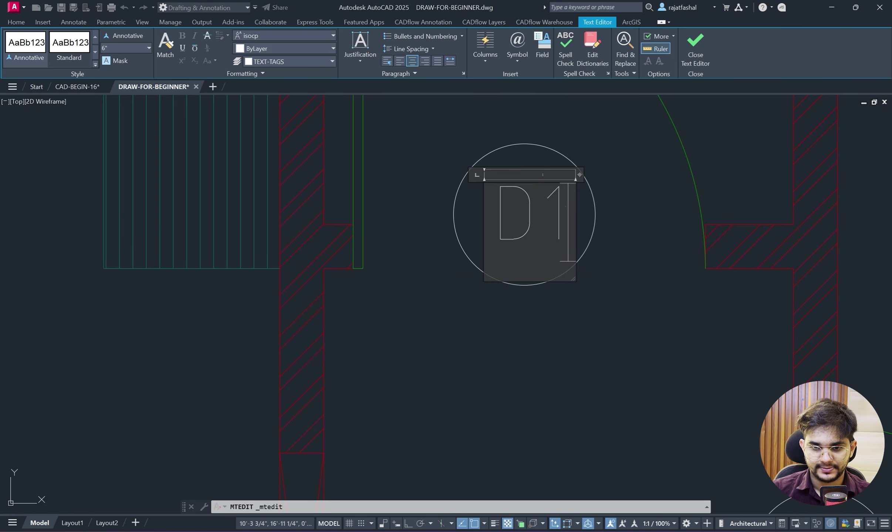
pyautogui.click(425, 281)
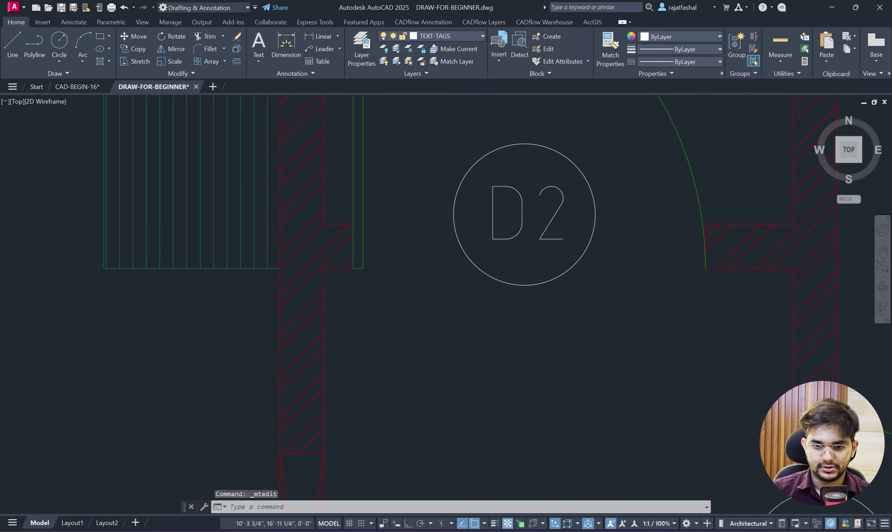
# Change the tag text at the Toilet door beside the Bedroom to D2.
pyautogui.scroll(-6, 421, 288)
pyautogui.moveTo(422, 299); pyautogui.dragTo(454, 185, button='middle')
pyautogui.scroll(-4, 454, 185)
pyautogui.scroll(8, 567, 389)
pyautogui.doubleClick(573, 361)
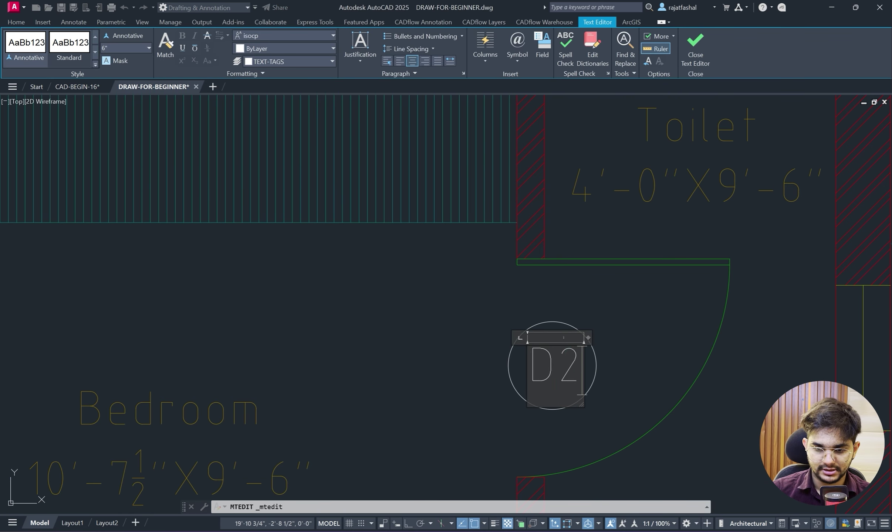
pyautogui.click(442, 345)
# Review the door tags across the floor plan and examine the window tags in the reference PDF.
pyautogui.scroll(-8, 442, 344)
pyautogui.moveTo(537, 364); pyautogui.dragTo(508, 374, button='middle')
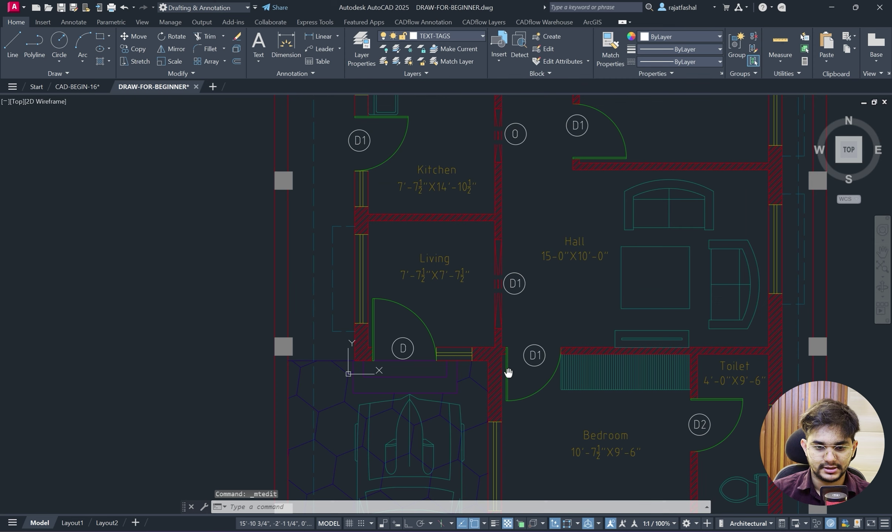
pyautogui.scroll(-4, 509, 374)
pyautogui.scroll(2, 478, 312)
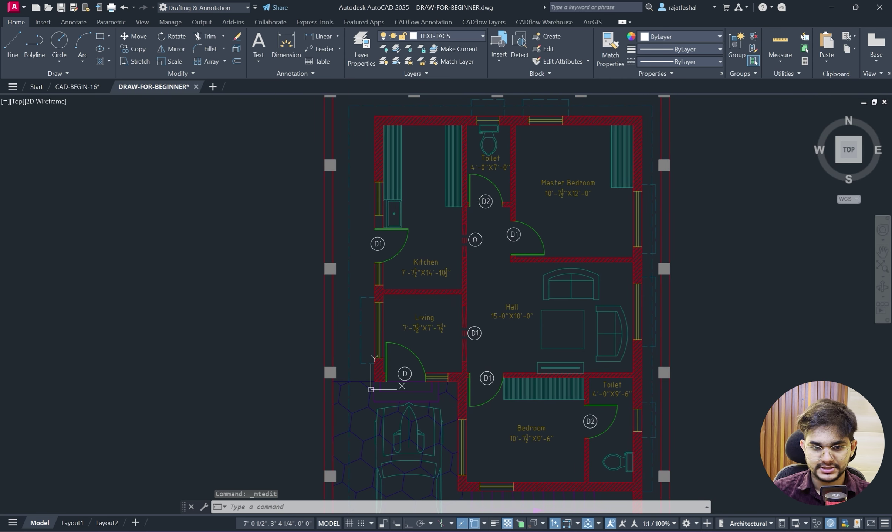
pyautogui.moveTo(517, 237); pyautogui.dragTo(497, 298, button='middle')
pyautogui.scroll(2, 486, 153)
pyautogui.scroll(-4, 692, 269)
pyautogui.moveTo(688, 271); pyautogui.dragTo(667, 185, button='middle')
pyautogui.scroll(4, 643, 396)
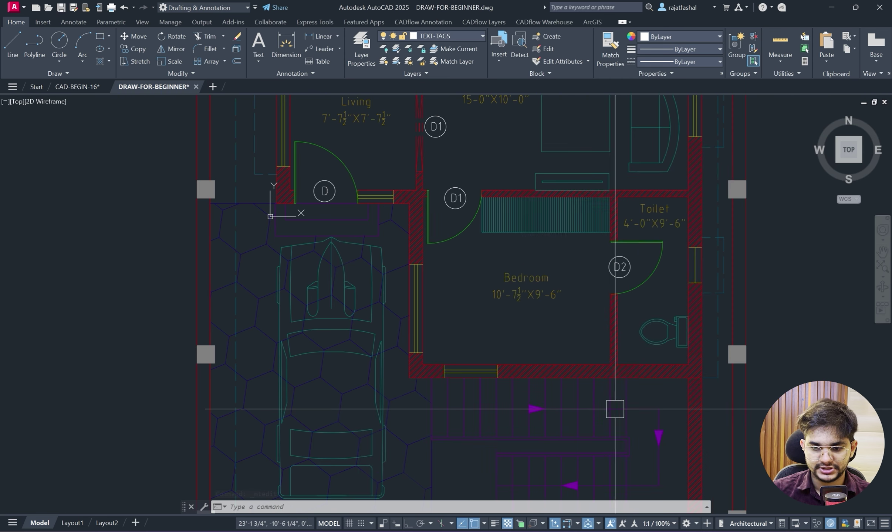
pyautogui.click(462, 516)
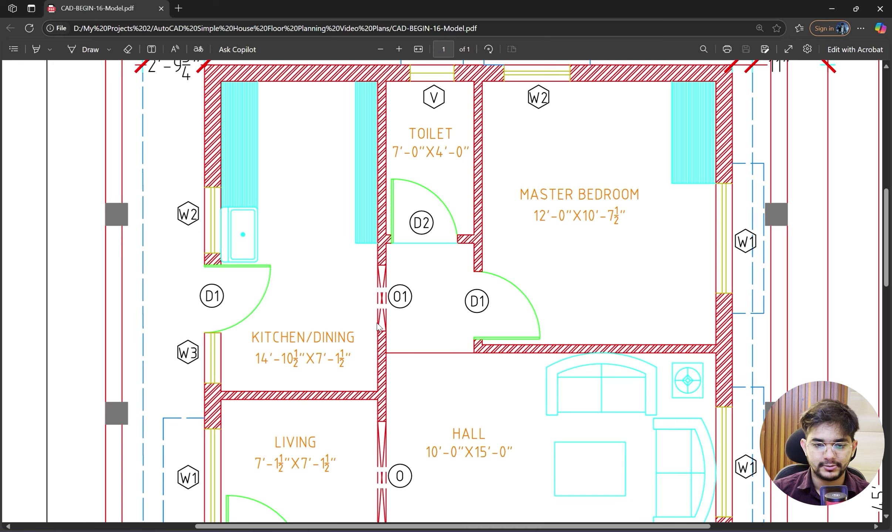
pyautogui.scroll(1, 308, 298)
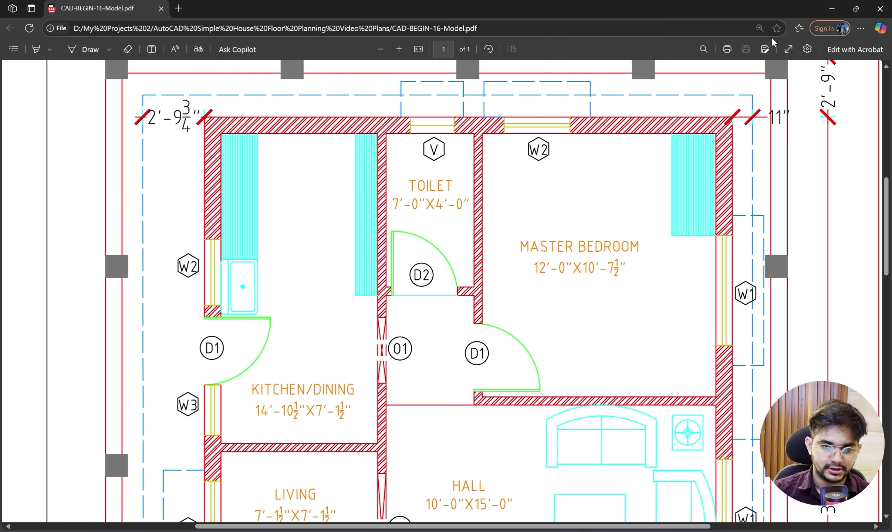
pyautogui.click(829, 6)
# Copy only the D text of the entrance door tag to the outer side of the Living room window.
pyautogui.scroll(3, 297, 249)
pyautogui.click(325, 224)
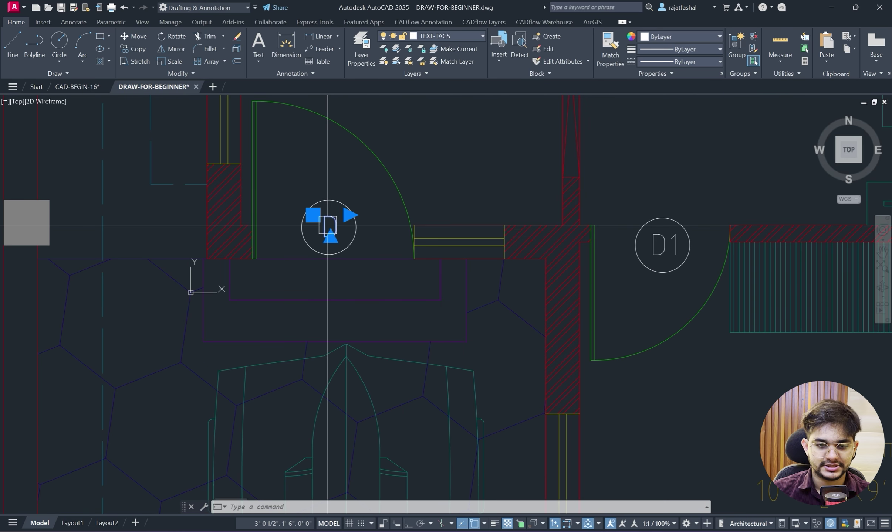
pyautogui.write('co')
pyautogui.press('Return')
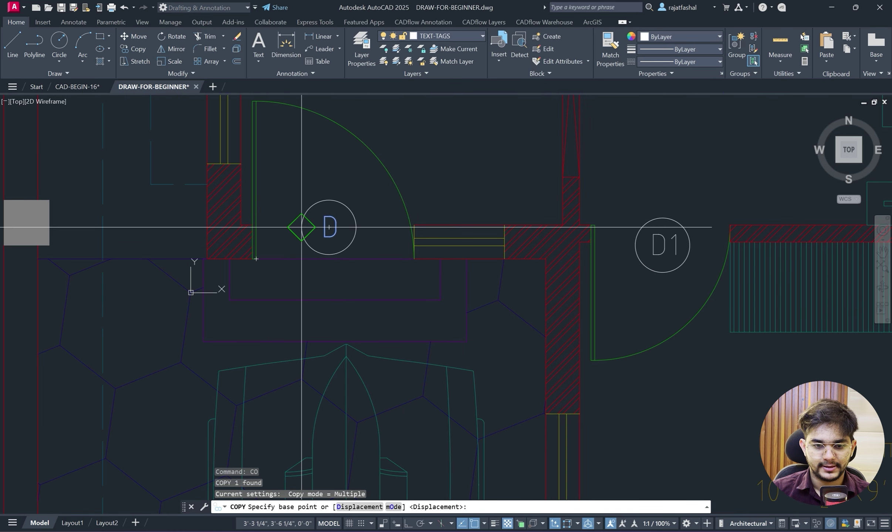
pyautogui.click(313, 215)
pyautogui.moveTo(217, 167); pyautogui.dragTo(420, 372, button='middle')
pyautogui.scroll(4, 359, 239)
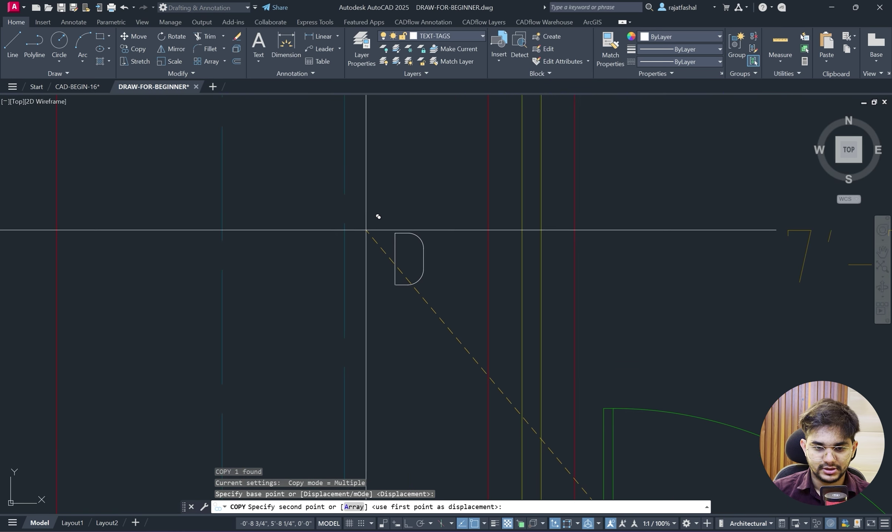
pyautogui.click(366, 230)
pyautogui.press('Escape')
# Change the copied text beside the Living room window to W1.
pyautogui.doubleClick(394, 255)
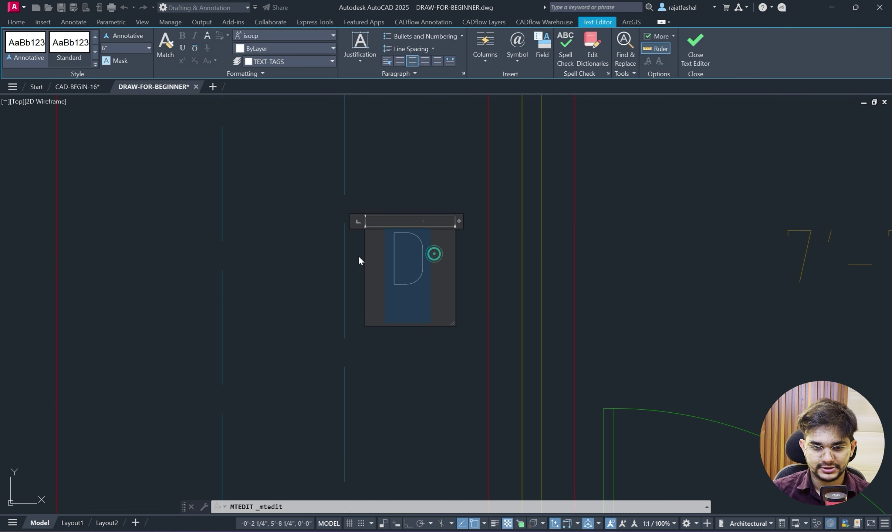
pyautogui.write('W1')
pyautogui.click(552, 217)
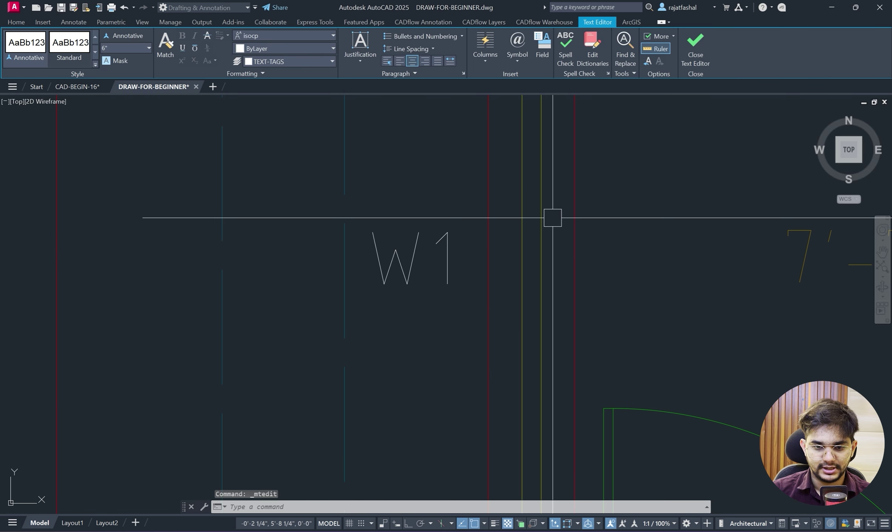
# Draw a five-sided polygon, inscribed in a circle, around the W1 text beside the Living room window, with one vertex pointing straight up.
pyautogui.scroll(-2, 547, 218)
pyautogui.moveTo(516, 251); pyautogui.dragTo(519, 252, button='middle')
pyautogui.write('pol')
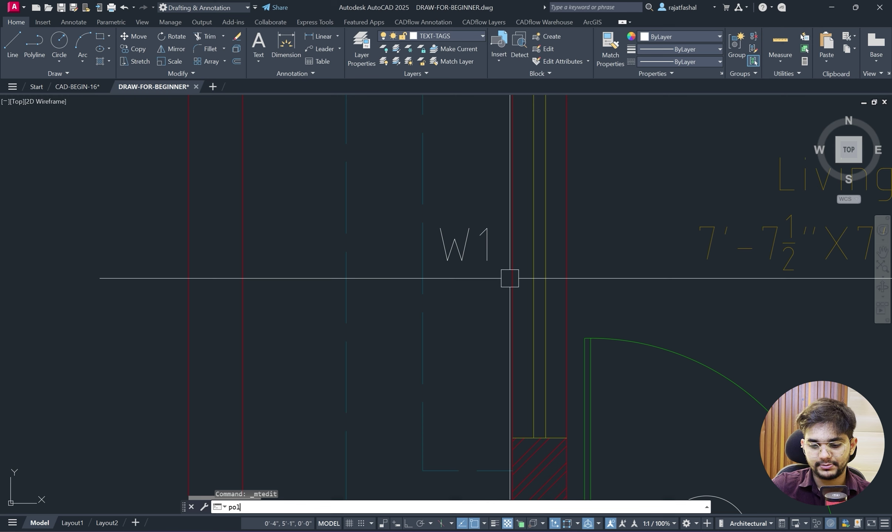
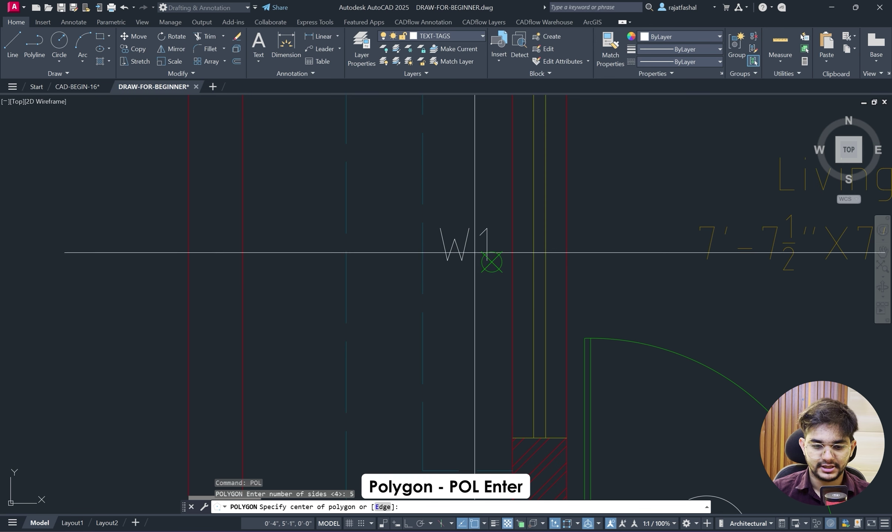
pyautogui.scroll(2, 475, 253)
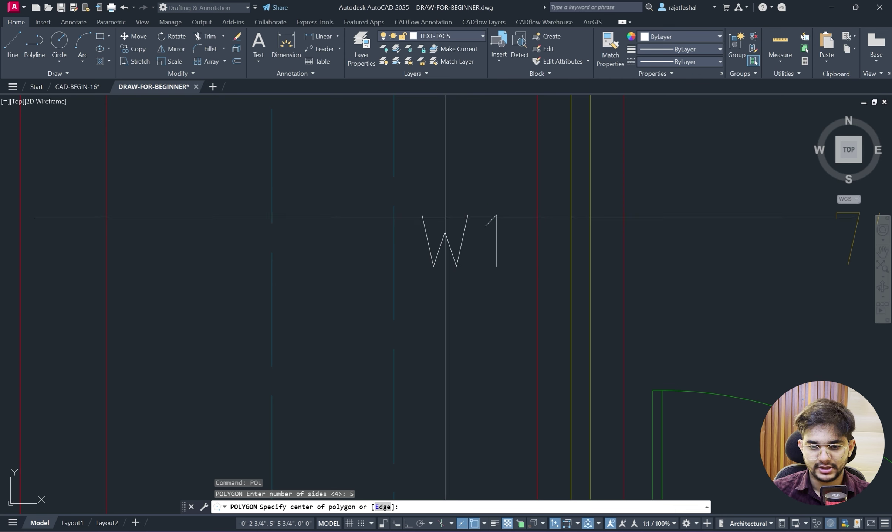
pyautogui.click(460, 235)
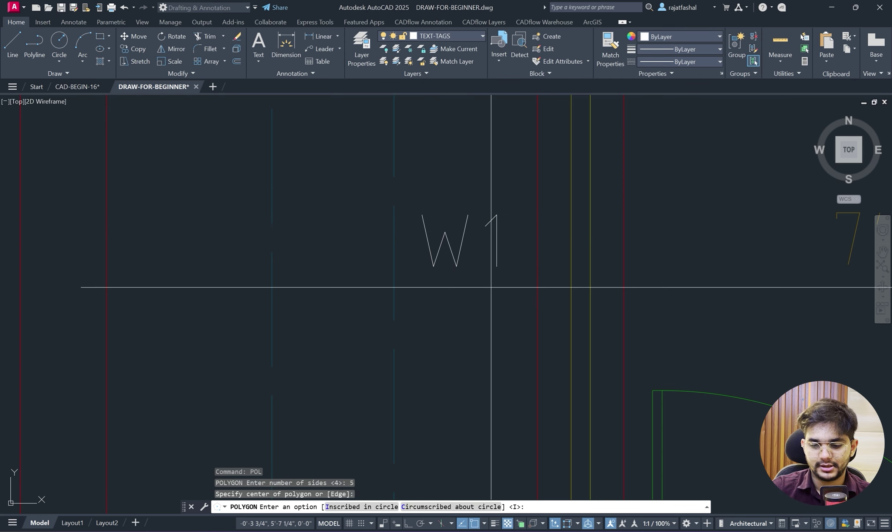
pyautogui.press('Return')
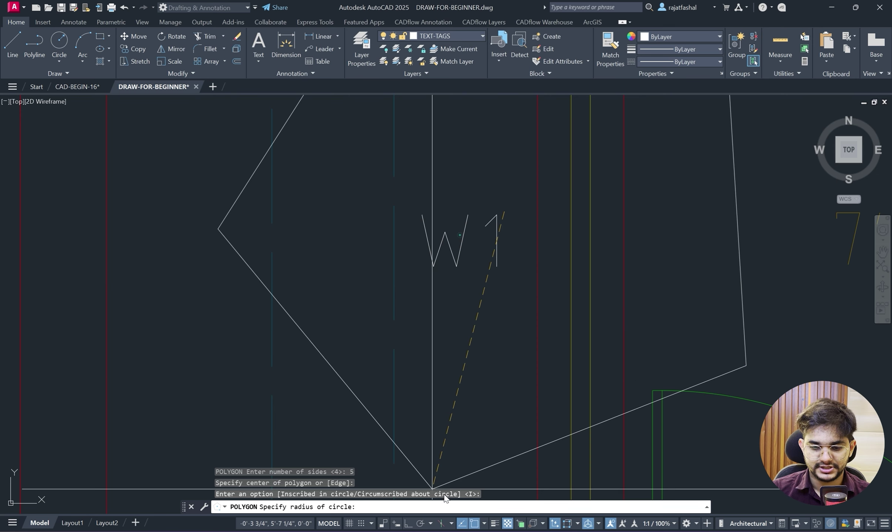
pyautogui.press('F8')
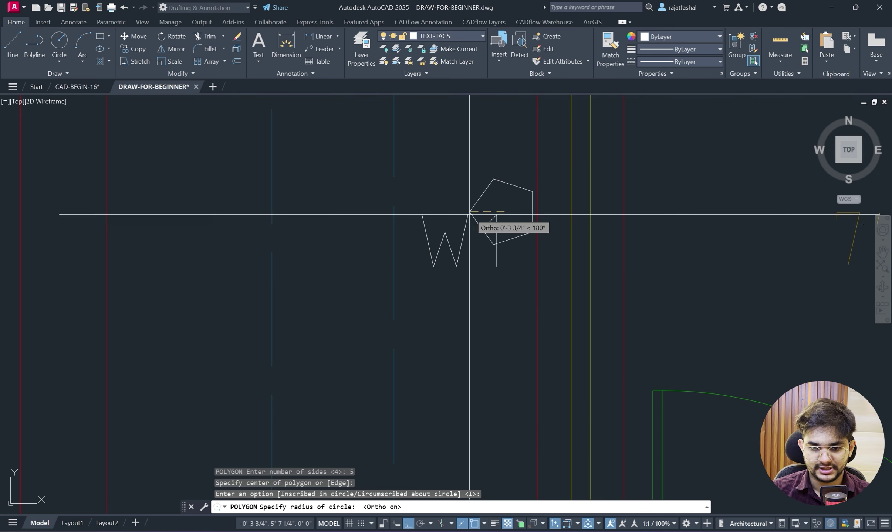
pyautogui.click(482, 134)
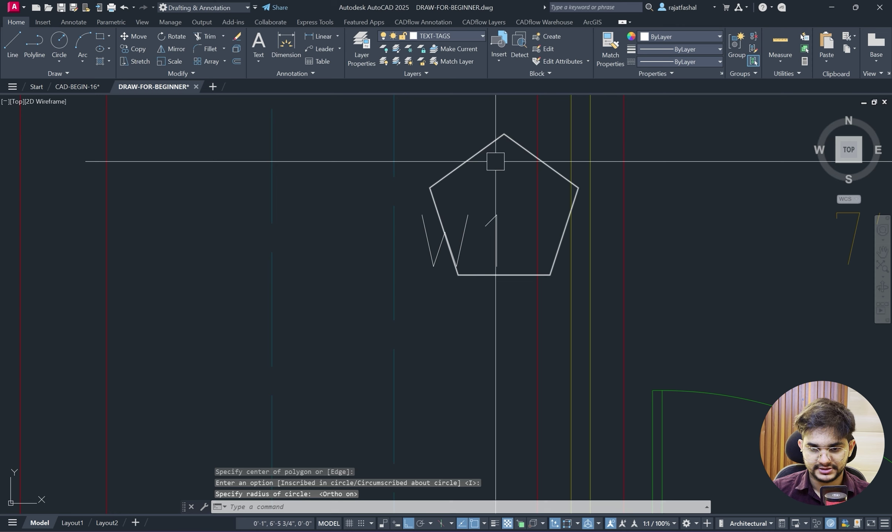
pyautogui.press('Escape')
pyautogui.click(541, 163)
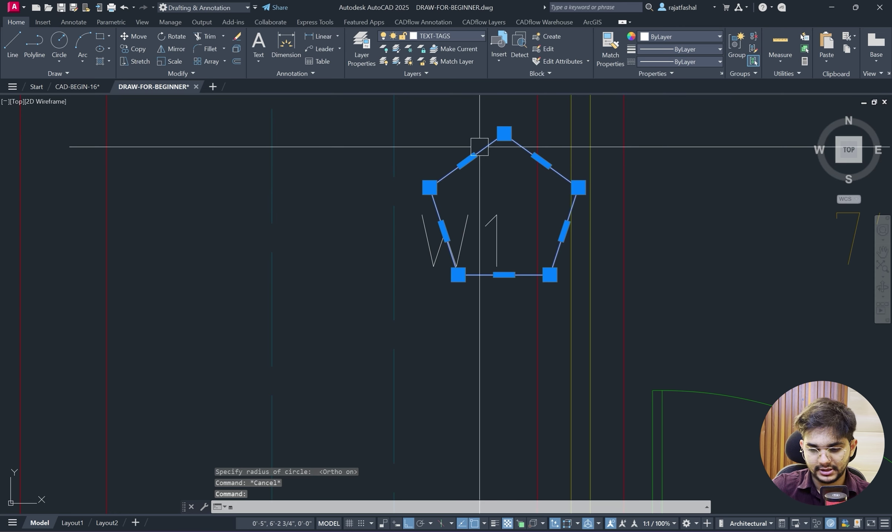
pyautogui.write('m')
pyautogui.press('Return')
pyautogui.click(504, 212)
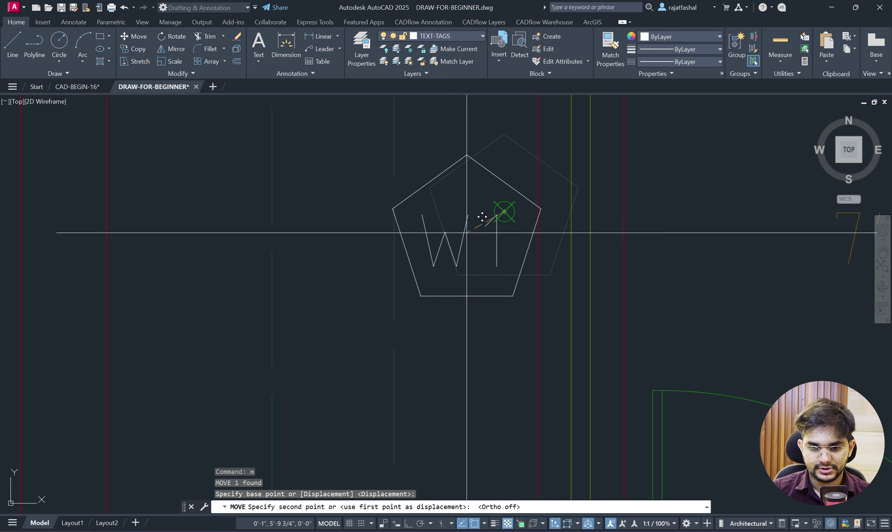
pyautogui.click(467, 233)
pyautogui.press('Escape')
# Move the pentagon by its center so that it encloses the W1 text beside the Living room window.
pyautogui.click(521, 125)
pyautogui.click(459, 181)
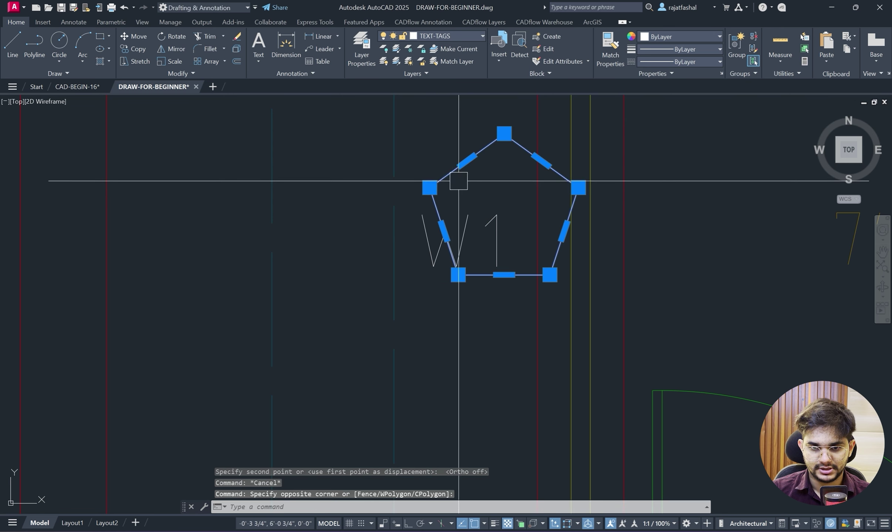
pyautogui.write('m')
pyautogui.press('Return')
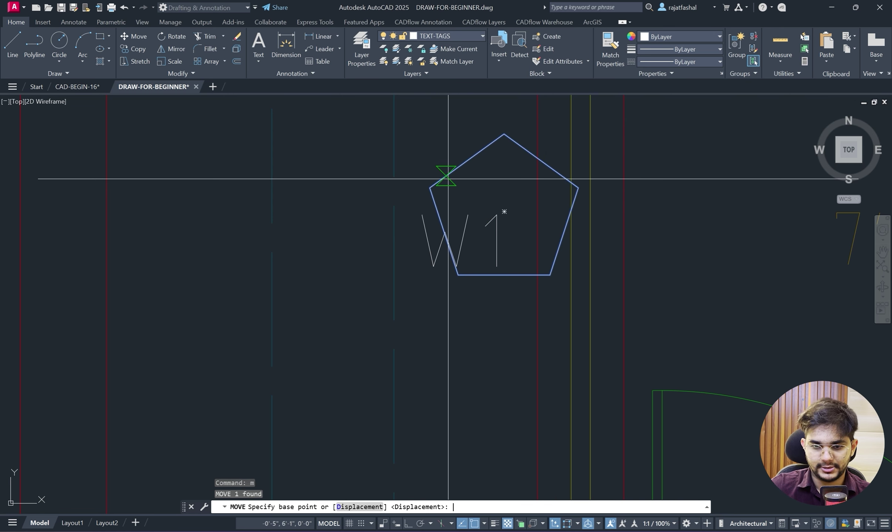
pyautogui.click(504, 212)
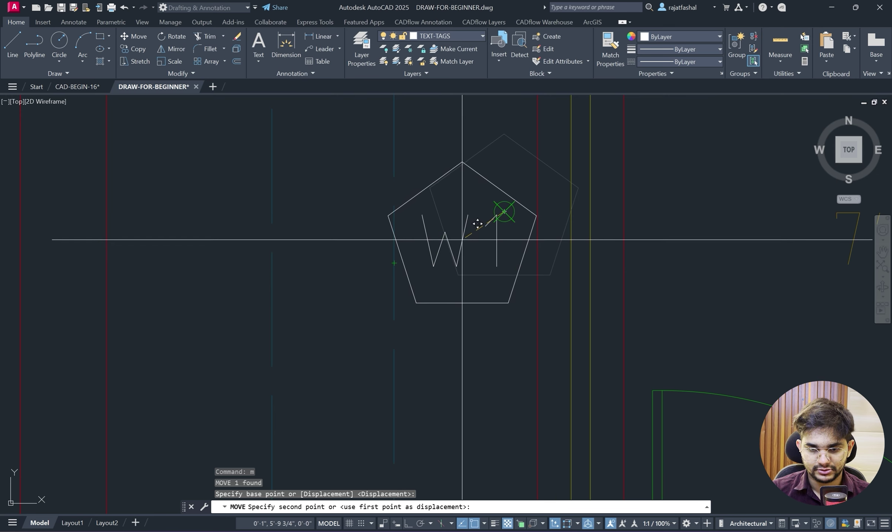
pyautogui.click(458, 238)
pyautogui.press('Escape')
# Shift the W1 text slightly left and down so it sits centered inside the pentagon.
pyautogui.scroll(2, 443, 221)
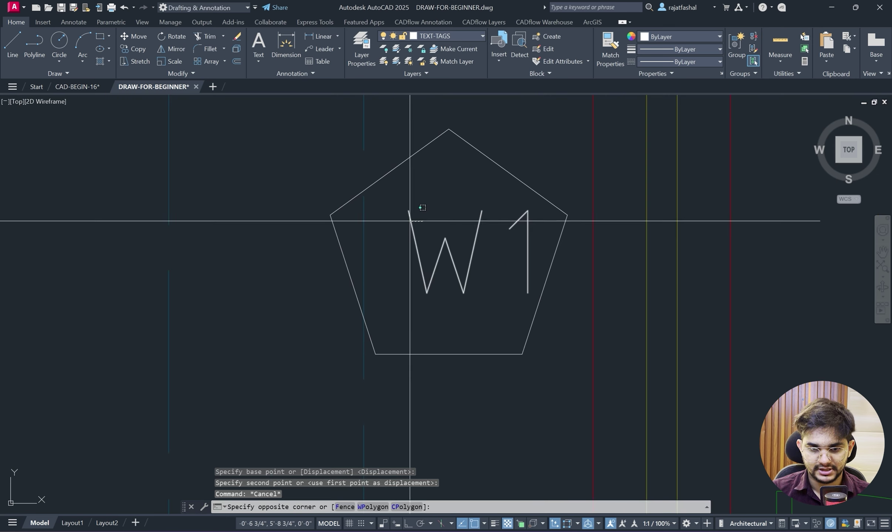
pyautogui.press('Escape')
pyautogui.click(406, 215)
pyautogui.click(396, 206)
pyautogui.click(375, 214)
pyautogui.press('Escape')
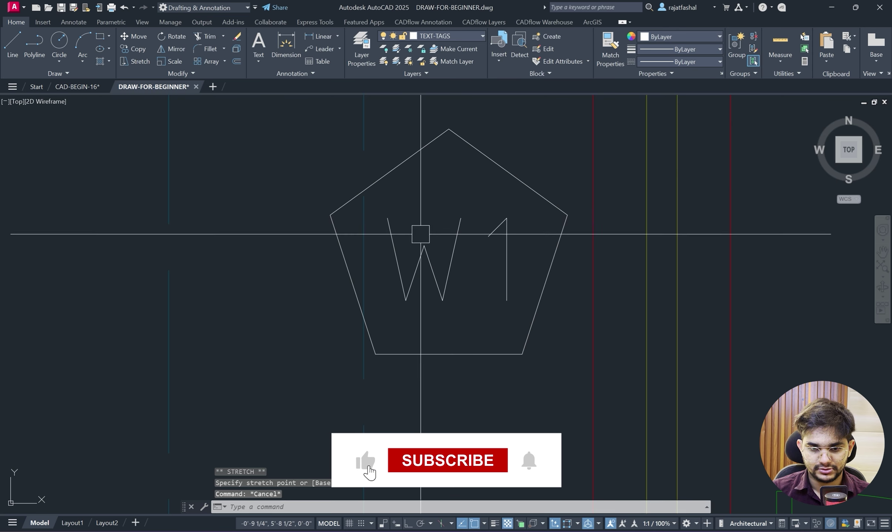
# Move the pentagon and its W1 text together slightly upward along the outer side of the Living room window.
pyautogui.scroll(-2, 421, 234)
pyautogui.click(478, 358)
pyautogui.click(446, 124)
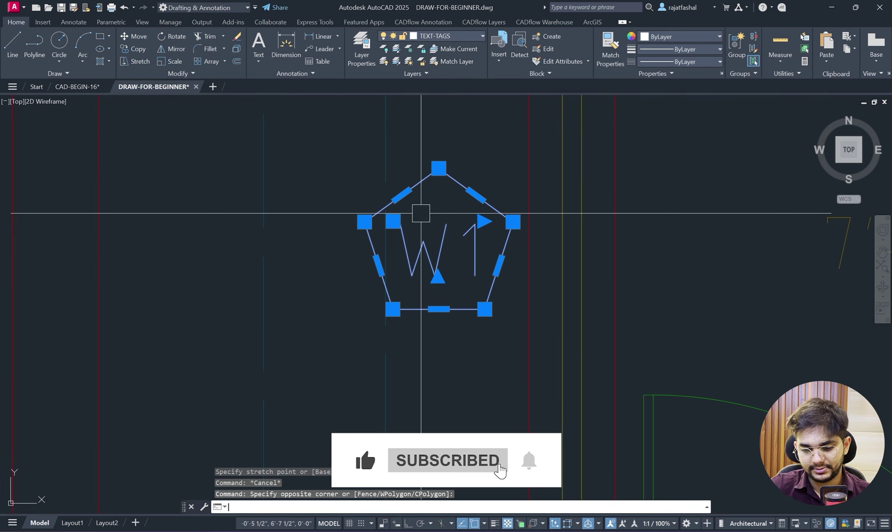
pyautogui.write('m')
pyautogui.press('Return')
pyautogui.click(411, 260)
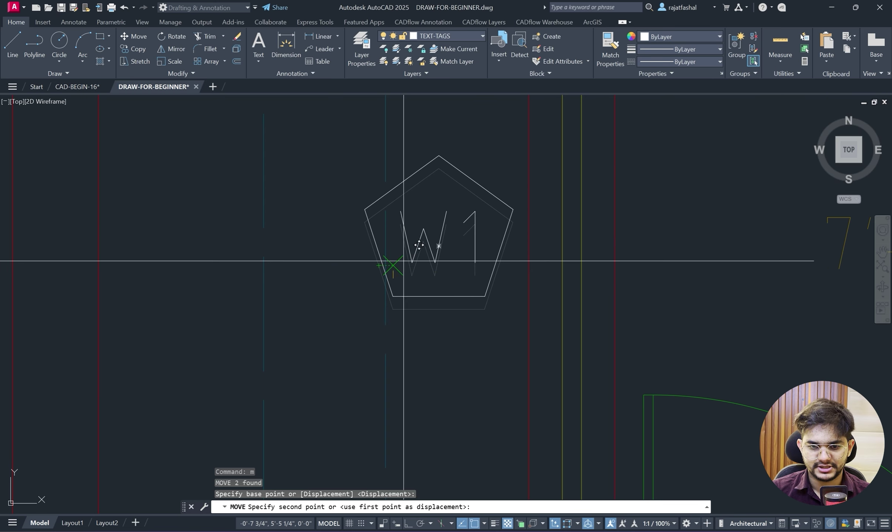
pyautogui.press('Escape')
# Check the W1 tag's placement in the drawing and examine the window tags in the reference PDF.
pyautogui.scroll(-5, 414, 240)
pyautogui.scroll(5, 415, 232)
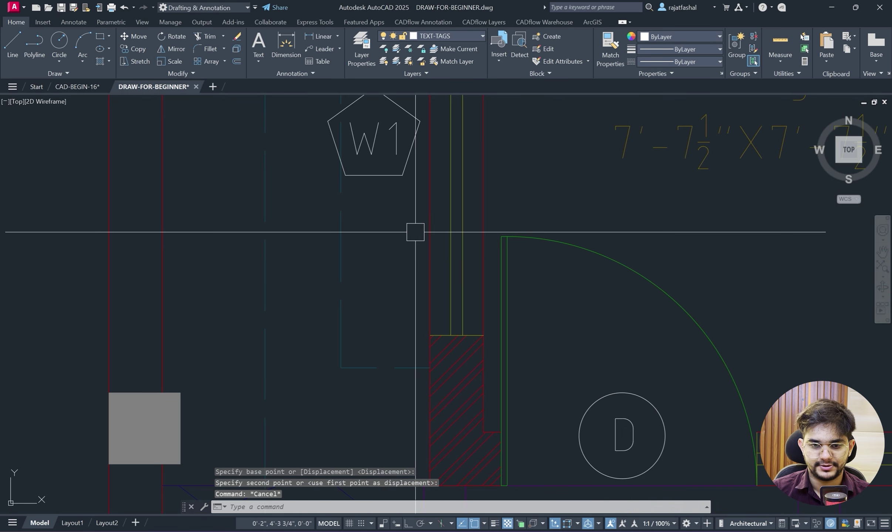
pyautogui.scroll(-4, 448, 360)
pyautogui.scroll(2, 408, 280)
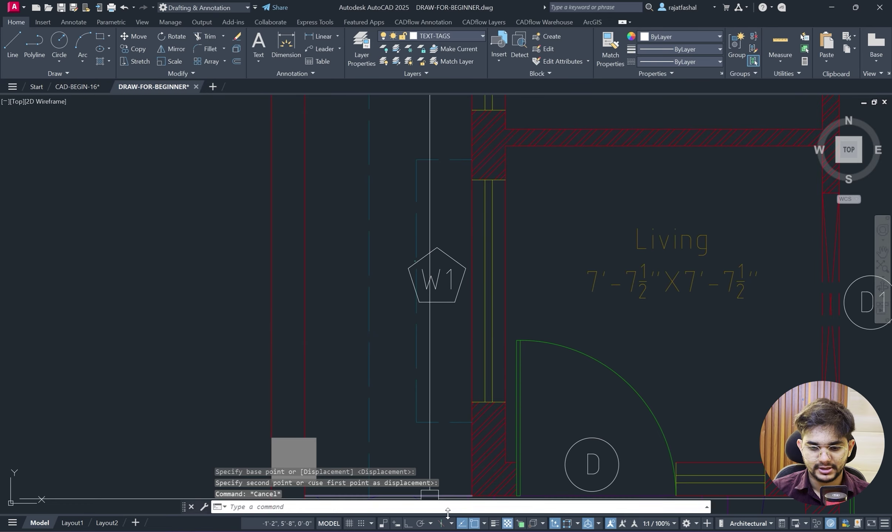
pyautogui.click(466, 530)
pyautogui.scroll(-5, 244, 307)
pyautogui.scroll(2, 229, 308)
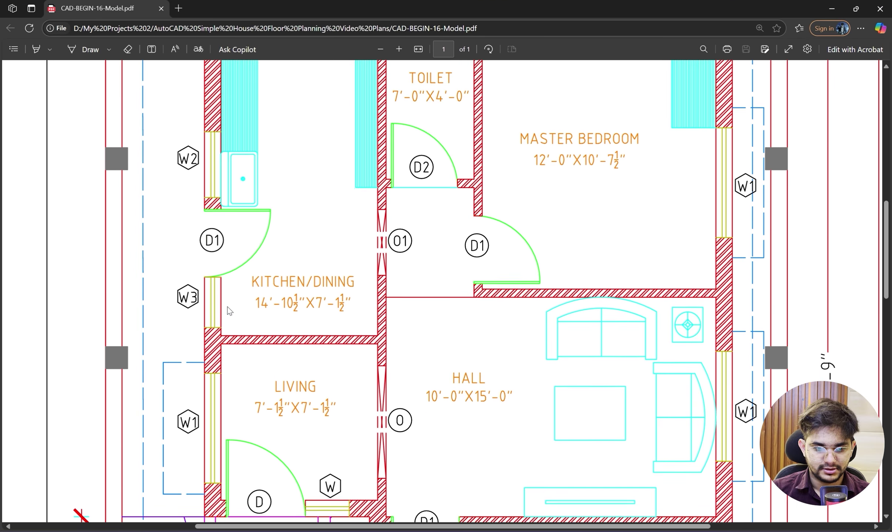
pyautogui.scroll(-2, 211, 301)
pyautogui.click(831, 8)
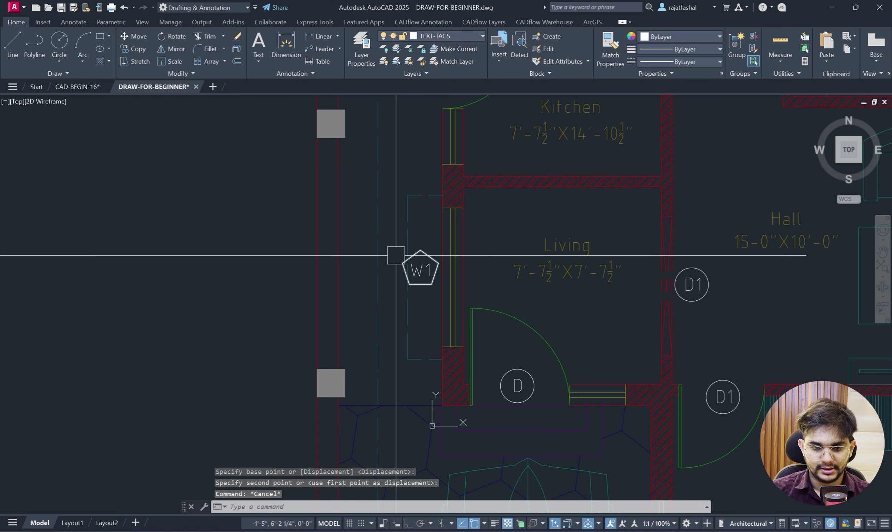
# Copy the W1 pentagon tag straight up to the outer sides of the two Kitchen windows.
pyautogui.click(503, 332)
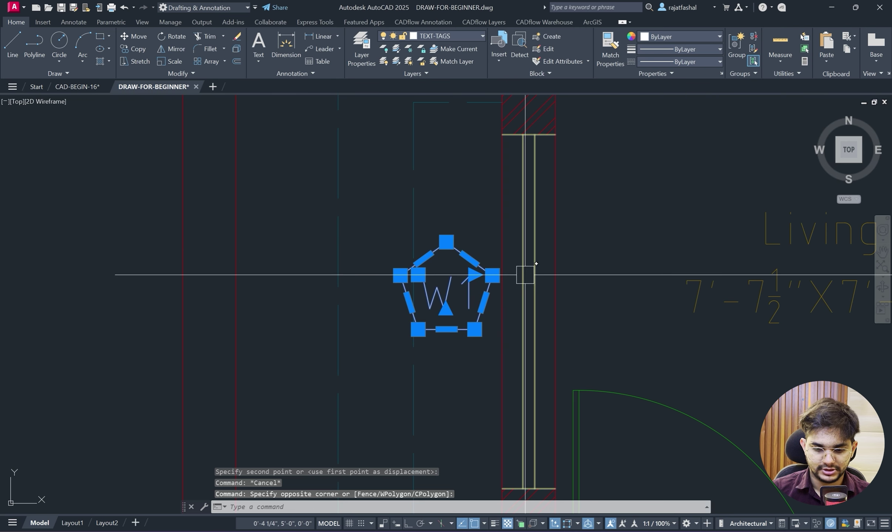
pyautogui.write('co')
pyautogui.press('Return')
pyautogui.click(446, 291)
pyautogui.scroll(-4, 483, 226)
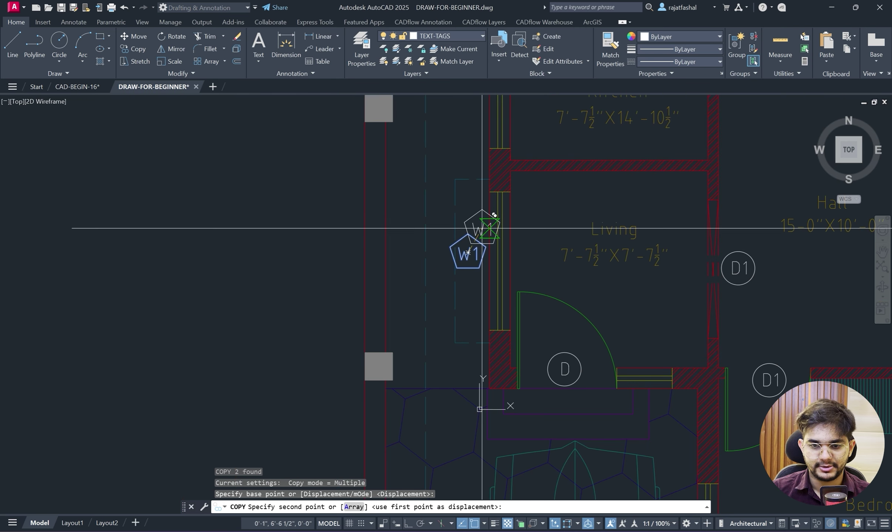
pyautogui.moveTo(478, 139); pyautogui.dragTo(484, 259, button='middle')
pyautogui.scroll(2, 473, 243)
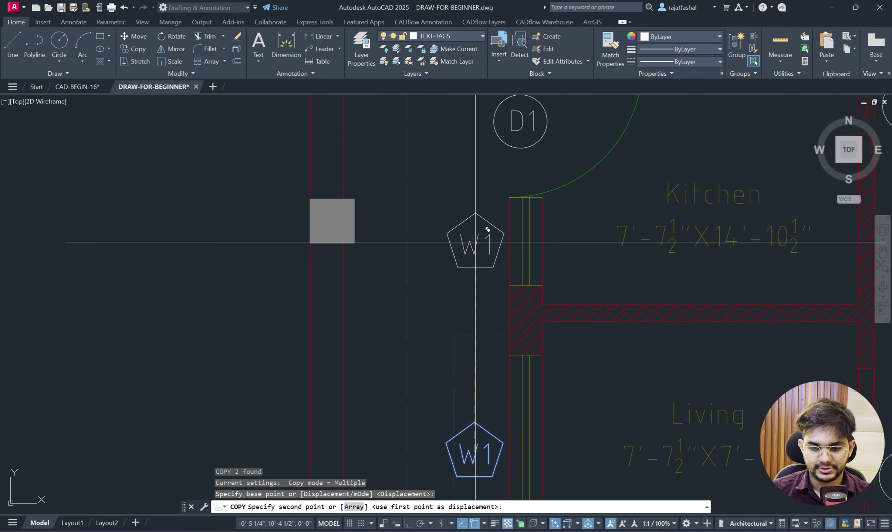
pyautogui.click(451, 246)
pyautogui.scroll(-3, 431, 332)
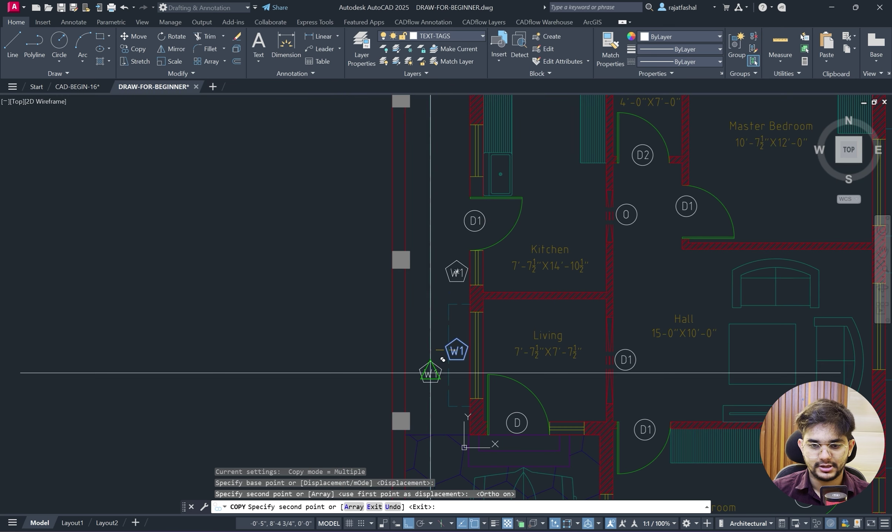
pyautogui.click(443, 255)
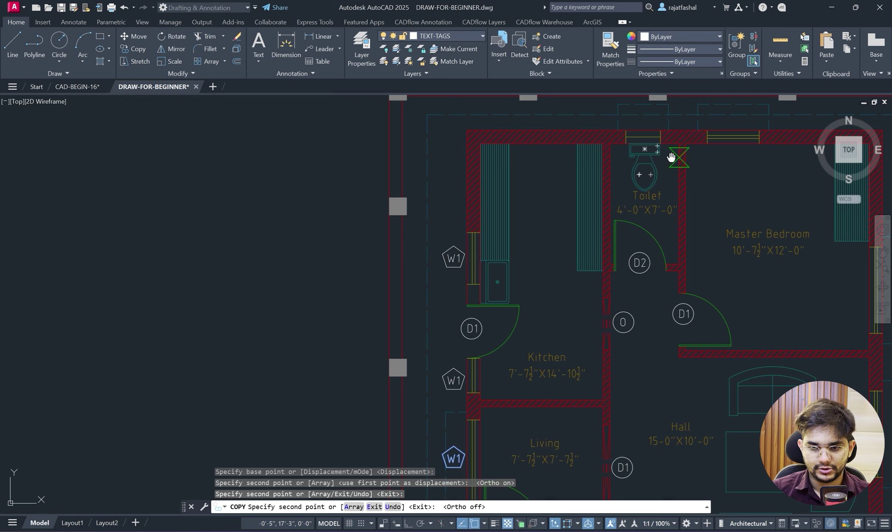
# Place further copies of the W1 tag outside the upper Toilet window and the Master Bedroom window in the same rear wall.
pyautogui.moveTo(671, 158); pyautogui.dragTo(502, 292, button='middle')
pyautogui.scroll(3, 498, 225)
pyautogui.scroll(3, 453, 302)
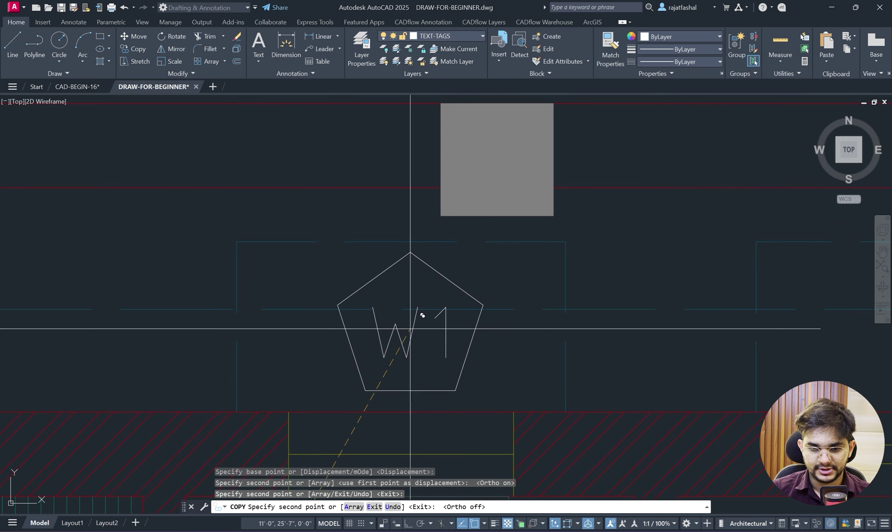
pyautogui.click(401, 328)
pyautogui.moveTo(444, 269); pyautogui.dragTo(340, 263, button='middle')
pyautogui.scroll(-1, 629, 321)
pyautogui.moveTo(654, 310); pyautogui.dragTo(394, 287, button='middle')
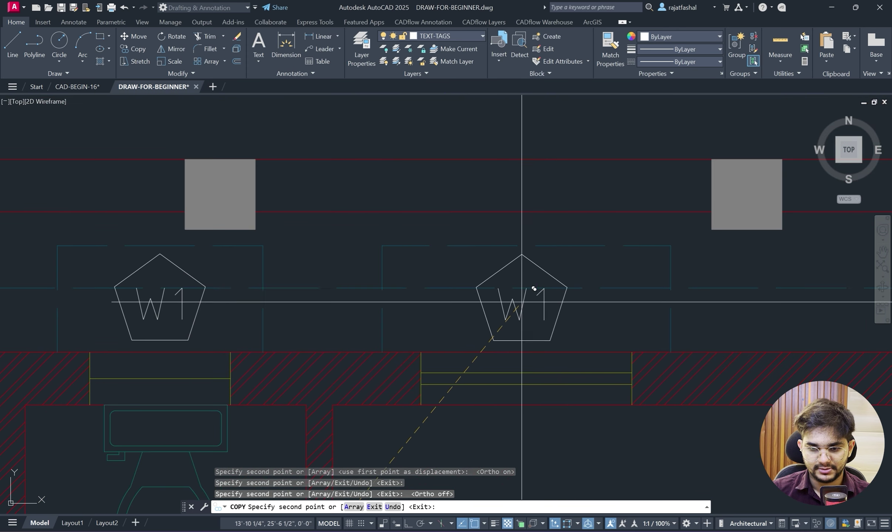
pyautogui.click(521, 302)
# Place copies of the W1 tag outside the Master Bedroom and Hall windows in the right-hand side wall.
pyautogui.scroll(-4, 628, 281)
pyautogui.scroll(5, 593, 351)
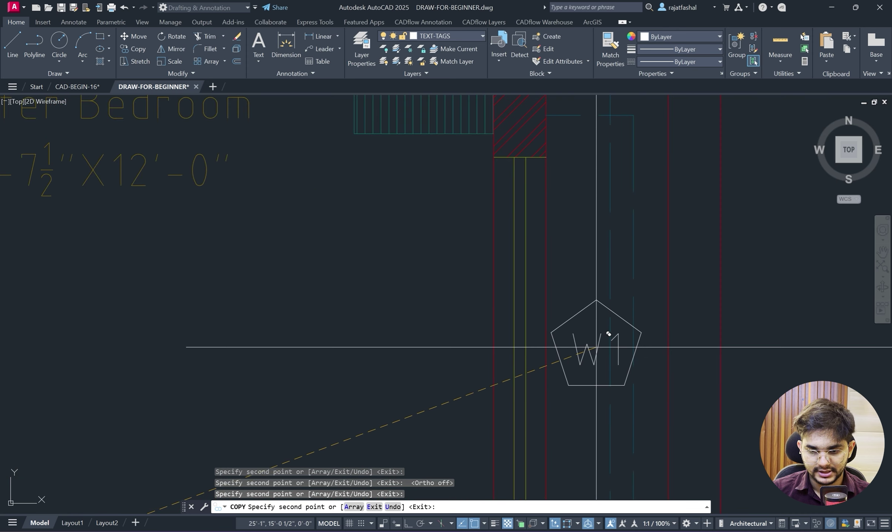
pyautogui.click(596, 347)
pyautogui.scroll(-4, 596, 348)
pyautogui.scroll(4, 637, 265)
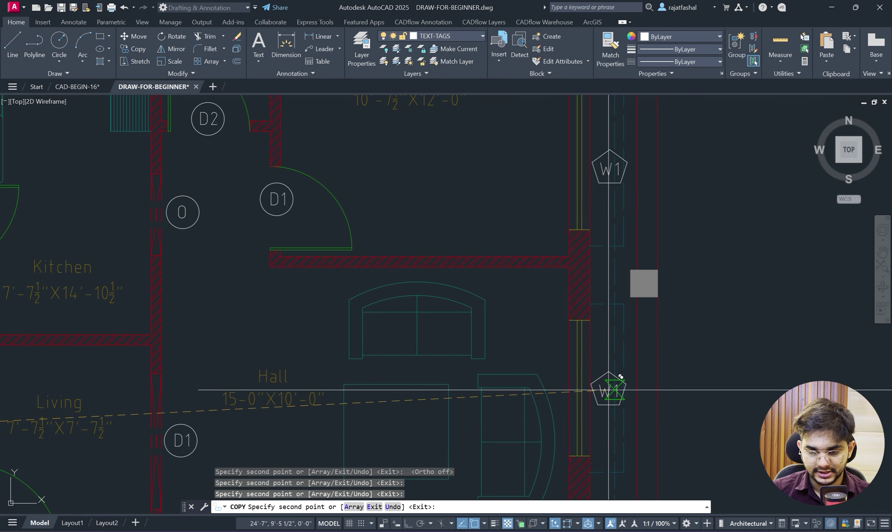
pyautogui.click(608, 390)
# Place a copy of the W1 tag outside the window of the Toilet beside the Bedroom and end the copying.
pyautogui.scroll(-3, 614, 388)
pyautogui.scroll(-1, 647, 332)
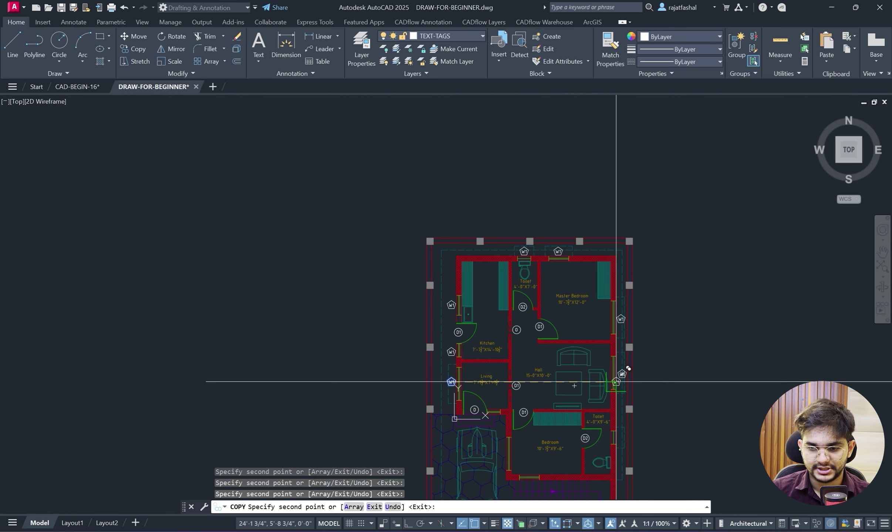
pyautogui.moveTo(633, 472); pyautogui.dragTo(601, 311, button='middle')
pyautogui.scroll(6, 606, 310)
pyautogui.scroll(2, 556, 220)
pyautogui.click(504, 151)
pyautogui.scroll(-4, 675, 184)
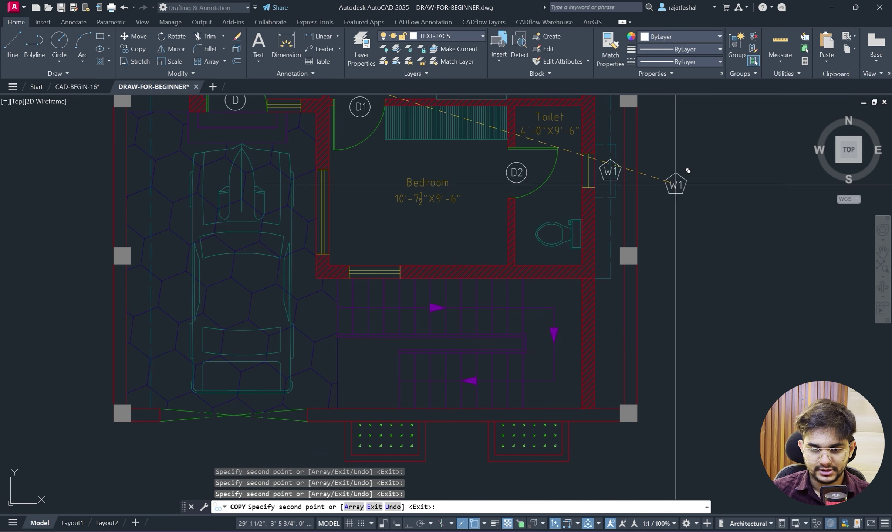
pyautogui.scroll(-2, 747, 252)
pyautogui.moveTo(745, 285); pyautogui.dragTo(753, 381, button='middle')
pyautogui.scroll(2, 758, 344)
pyautogui.moveTo(766, 260)
pyautogui.mouseDown(button='middle')
pyautogui.moveTo(783, 316)
pyautogui.moveTo(774, 377)
pyautogui.moveTo(754, 383)
pyautogui.mouseUp(button='middle')
pyautogui.scroll(-2, 772, 374)
pyautogui.press('Escape')
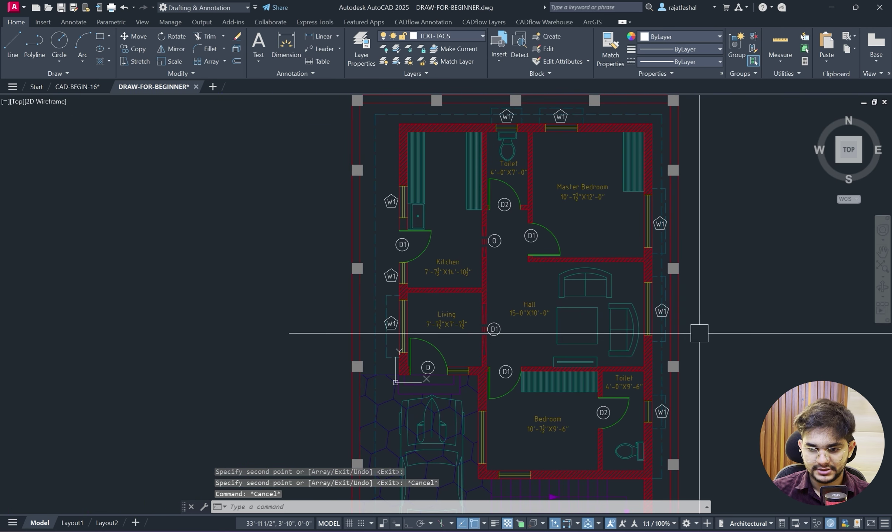
# Review the copied window tags across the floor plan and compare them with the window tags in the reference PDF.
pyautogui.scroll(4, 663, 398)
pyautogui.moveTo(663, 398); pyautogui.dragTo(723, 353, button='middle')
pyautogui.scroll(-5, 558, 414)
pyautogui.scroll(3, 363, 352)
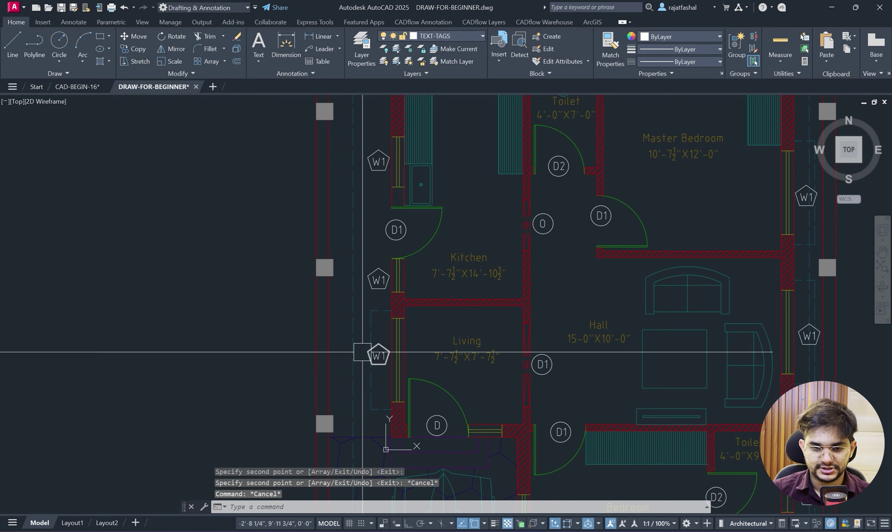
pyautogui.scroll(3, 363, 352)
pyautogui.scroll(-2, 390, 275)
pyautogui.hotkey('alt', 'Tab')
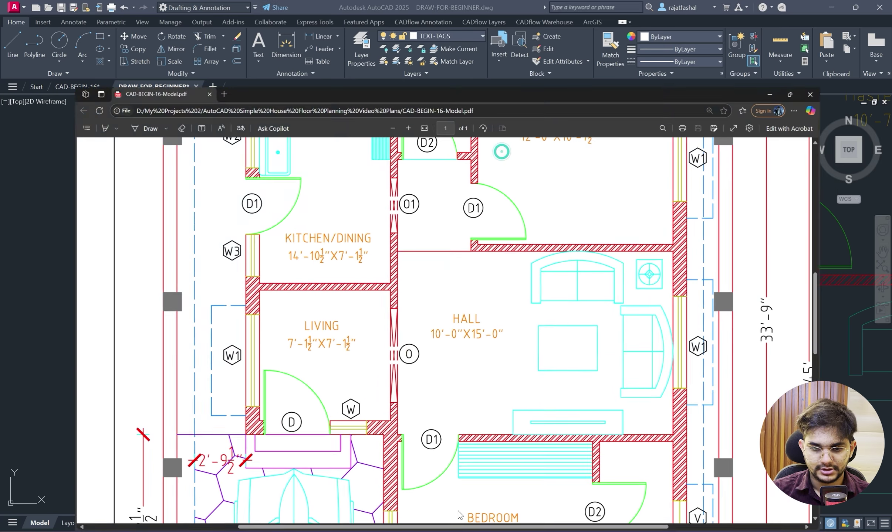
pyautogui.scroll(2, 355, 233)
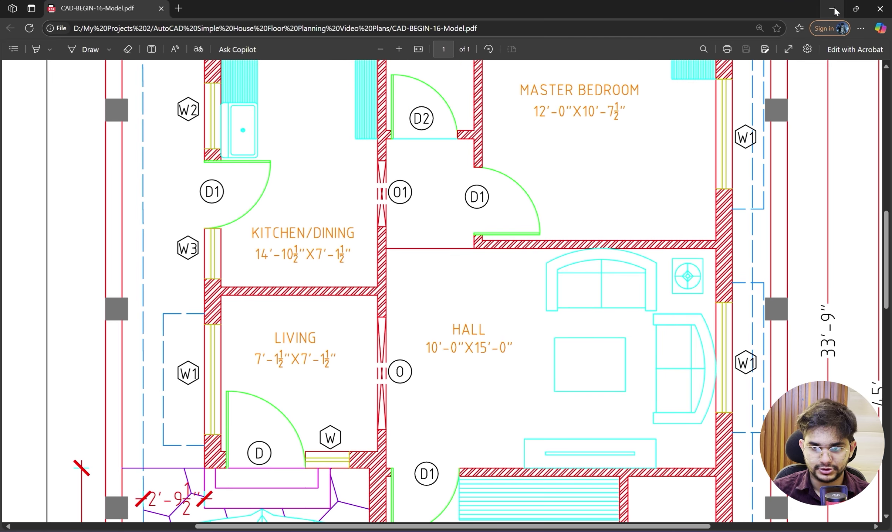
# Return to AutoCAD and change the window tag below the Kitchen's D1 side door to W3.
pyautogui.click(834, 9)
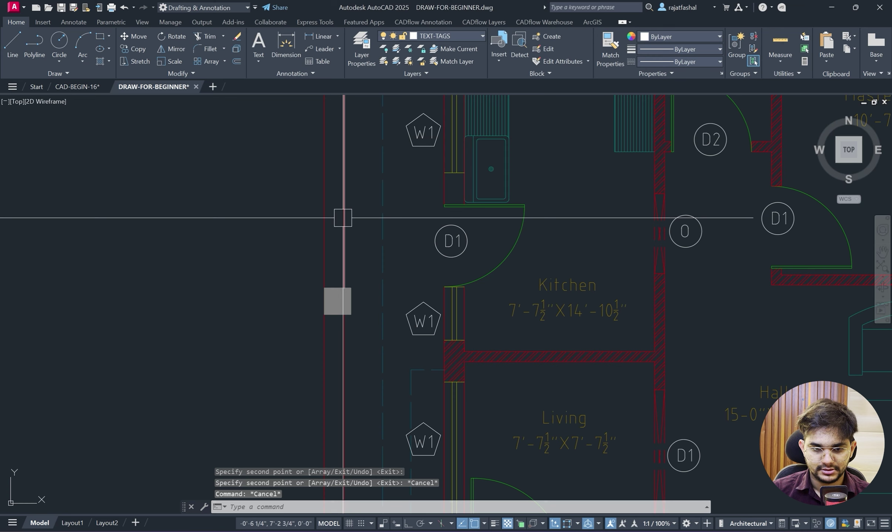
pyautogui.scroll(3, 425, 384)
pyautogui.doubleClick(422, 403)
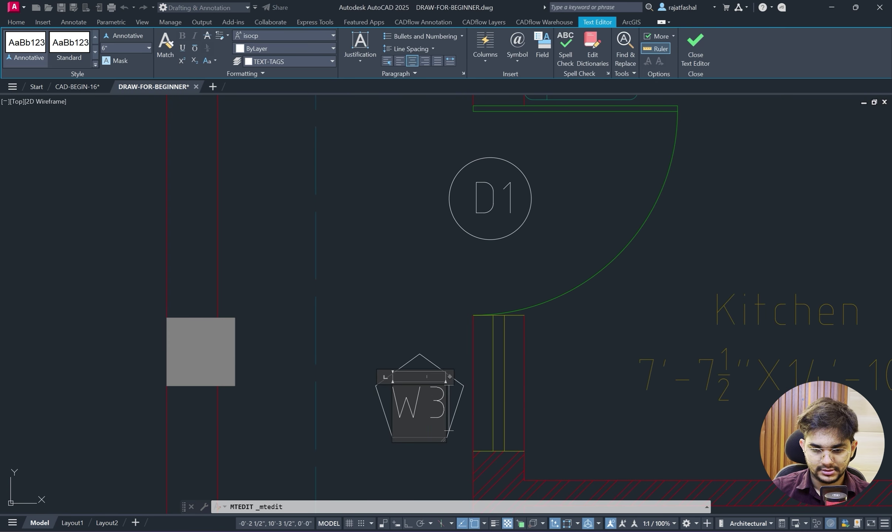
pyautogui.click(416, 236)
# Copy the W3 tag with its pentagon to outside the small window beside the Living room's D door and end the copying.
pyautogui.scroll(-8, 412, 233)
pyautogui.scroll(4, 458, 356)
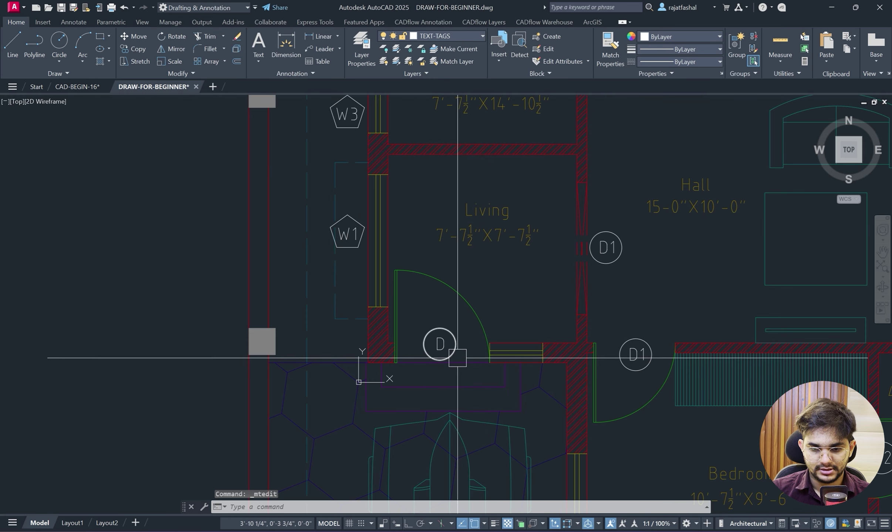
pyautogui.scroll(-2, 326, 191)
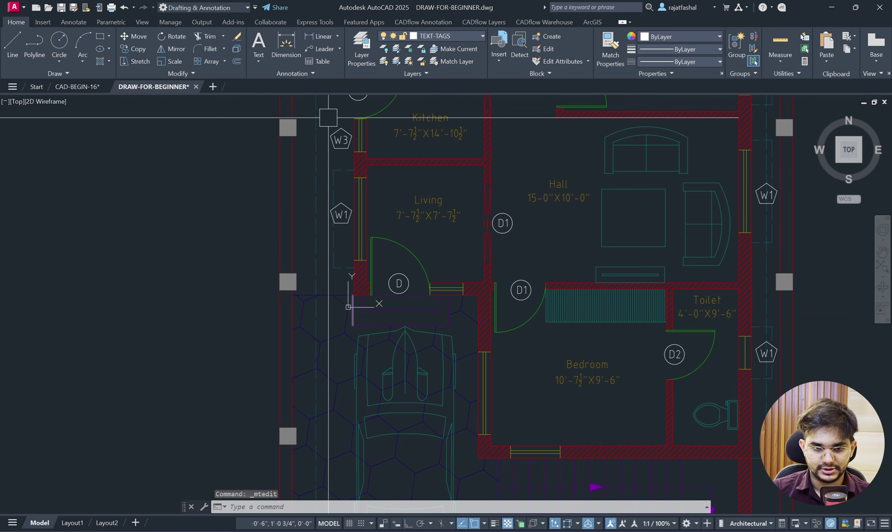
pyautogui.scroll(5, 337, 107)
pyautogui.moveTo(324, 129); pyautogui.dragTo(393, 202)
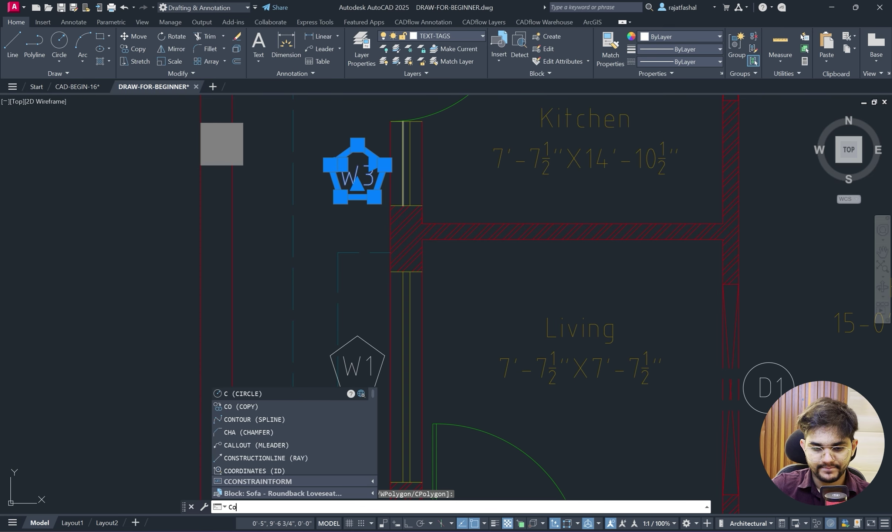
pyautogui.press('Return')
pyautogui.click(357, 174)
pyautogui.moveTo(507, 361); pyautogui.dragTo(501, 262, button='middle')
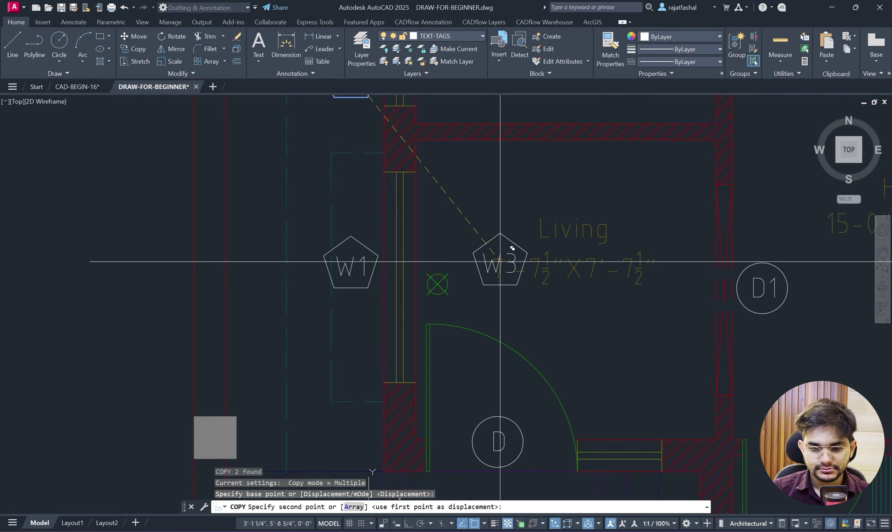
pyautogui.scroll(-1, 500, 262)
pyautogui.moveTo(582, 458); pyautogui.dragTo(525, 269, button='middle')
pyautogui.scroll(3, 528, 261)
pyautogui.click(524, 223)
pyautogui.scroll(-1, 560, 198)
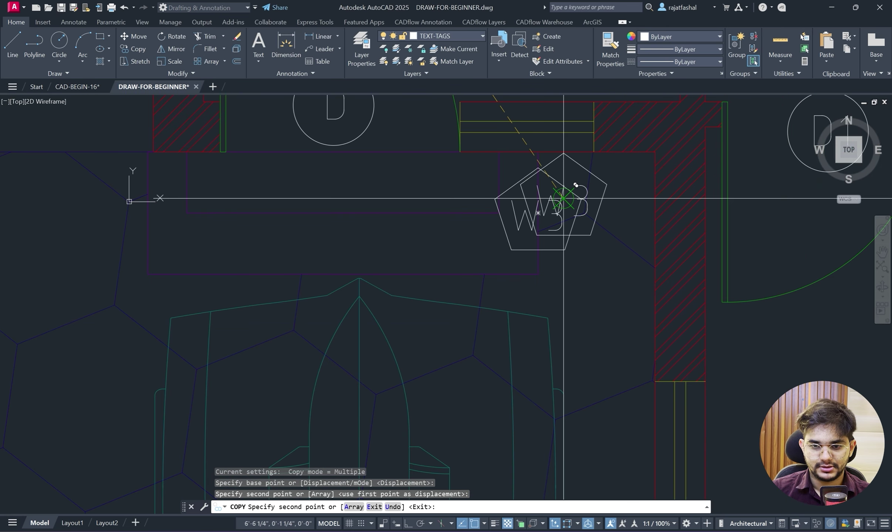
pyautogui.scroll(-5, 547, 281)
pyautogui.scroll(2, 449, 191)
pyautogui.press('Escape')
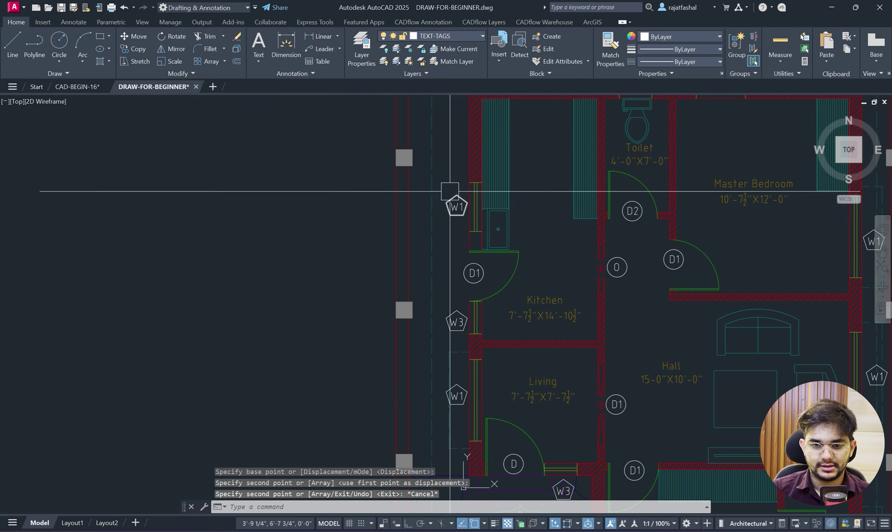
# Change the tag of the Kitchen window beside the sink to W2.
pyautogui.scroll(4, 449, 191)
pyautogui.doubleClick(475, 230)
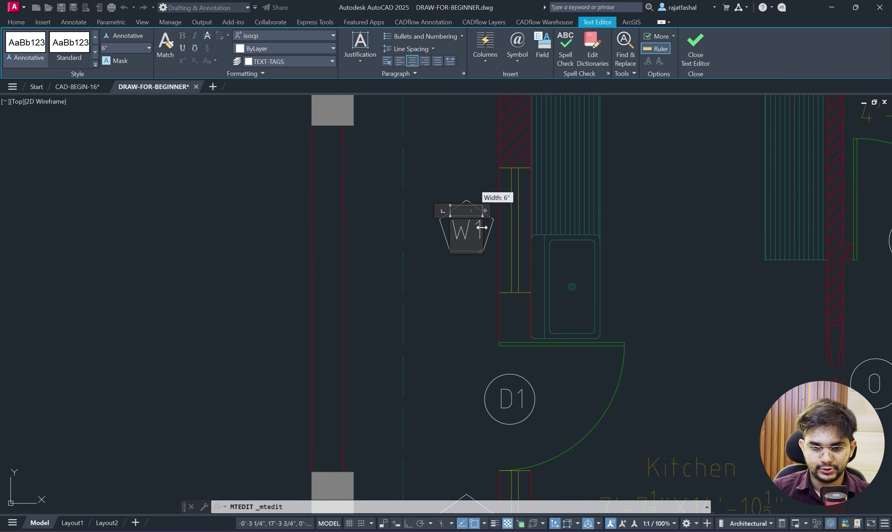
pyautogui.write('2')
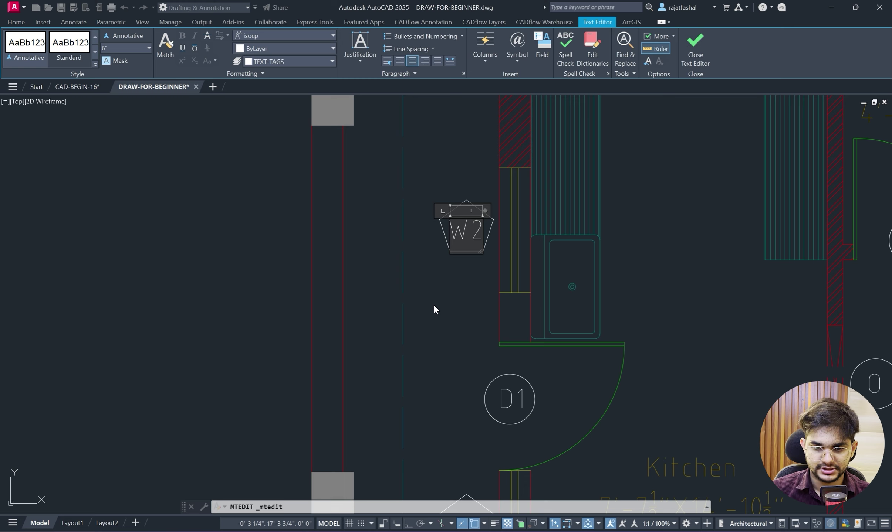
pyautogui.click(425, 287)
# Change the tags on the rear wall to V for the upper Toilet window and W2 for the Master Bedroom window.
pyautogui.scroll(-5, 516, 243)
pyautogui.scroll(6, 516, 244)
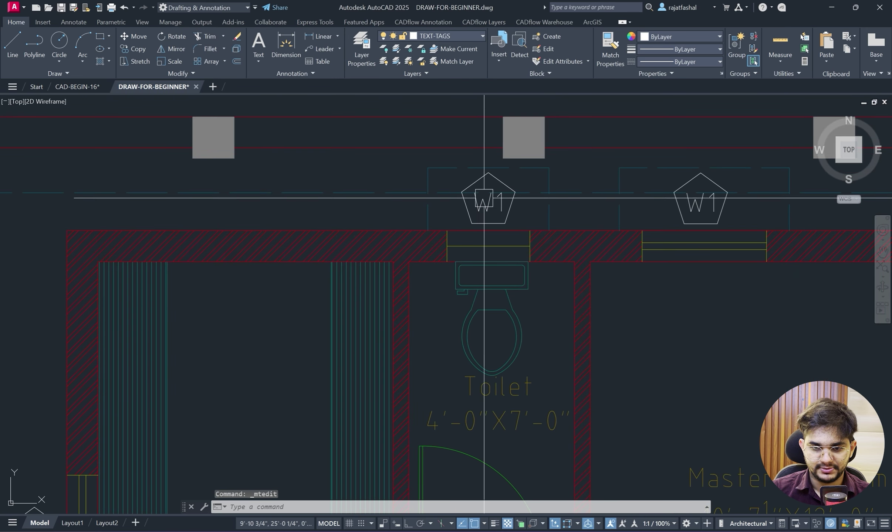
pyautogui.press('Escape')
pyautogui.scroll(2, 501, 193)
pyautogui.doubleClick(497, 201)
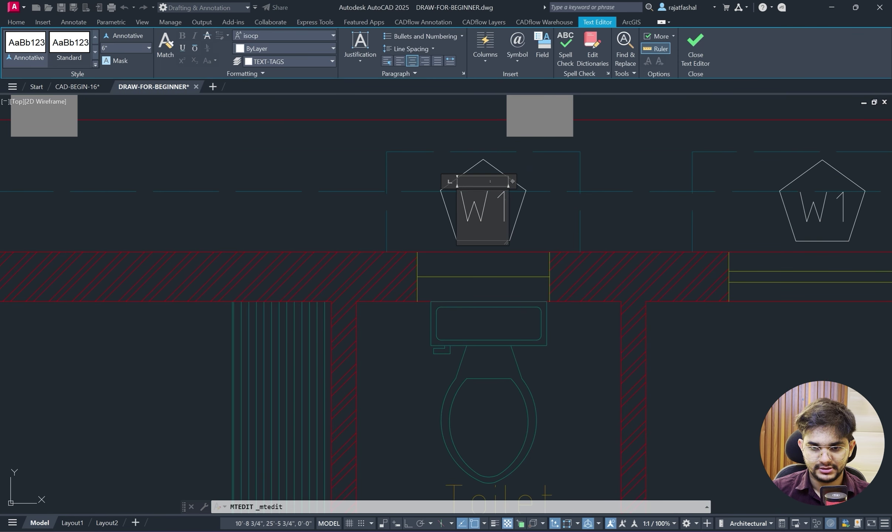
pyautogui.write('V')
pyautogui.press('Escape')
pyautogui.scroll(-2, 416, 210)
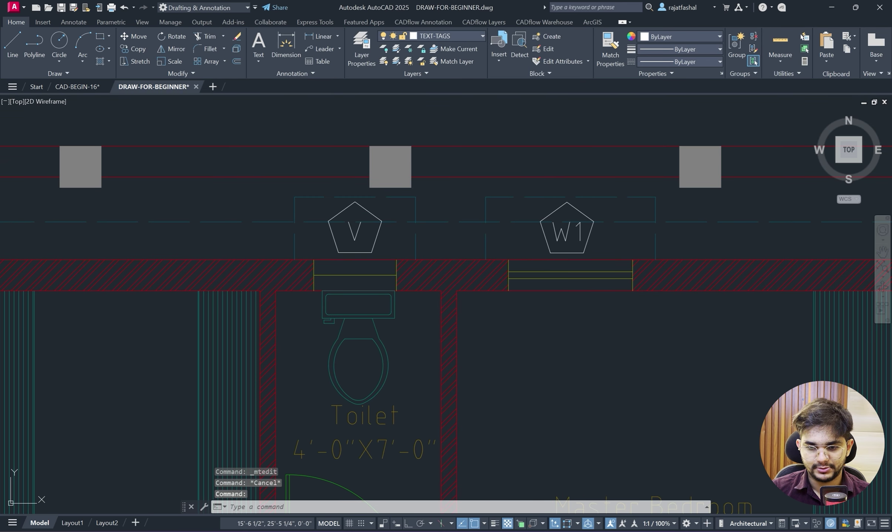
pyautogui.doubleClick(562, 226)
pyautogui.click(586, 387)
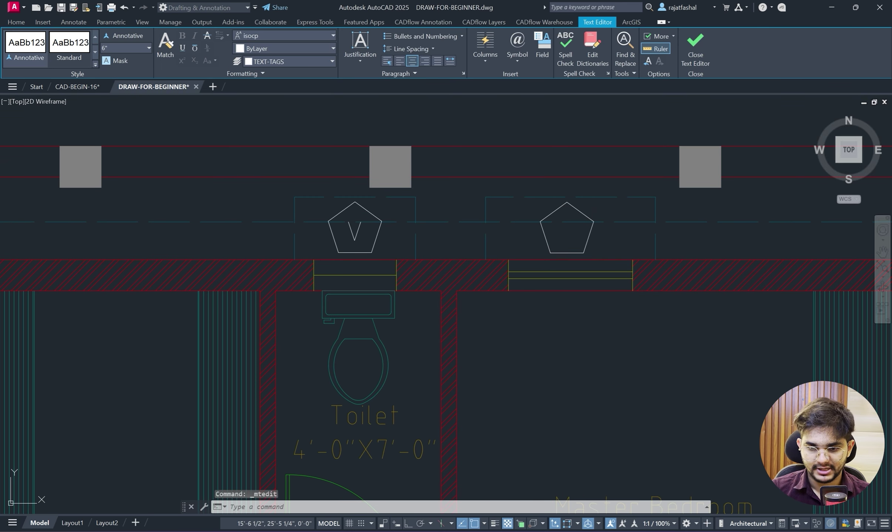
# Change the window tag of the Toilet beside the Bedroom to V.
pyautogui.scroll(-2, 586, 387)
pyautogui.moveTo(587, 388); pyautogui.dragTo(422, 150, button='middle')
pyautogui.scroll(2, 550, 254)
pyautogui.scroll(-2, 567, 239)
pyautogui.moveTo(584, 331); pyautogui.dragTo(571, 277, button='middle')
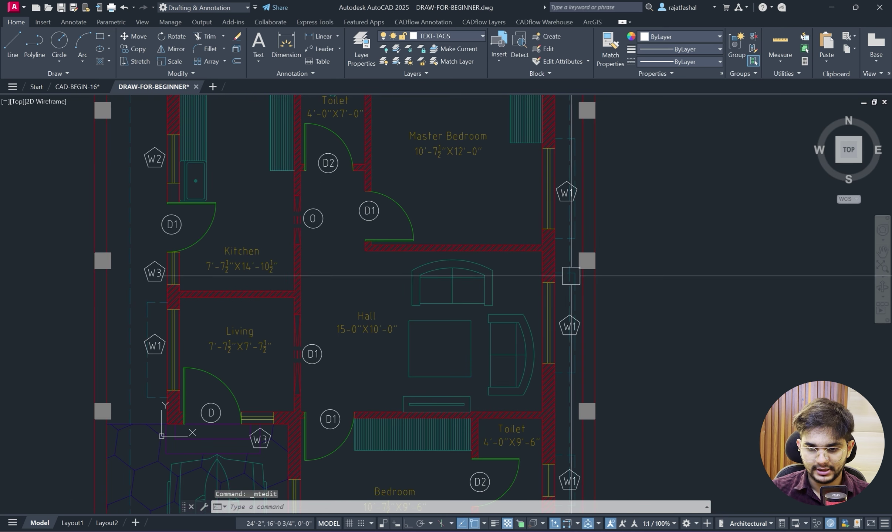
pyautogui.scroll(2, 573, 325)
pyautogui.scroll(-2, 573, 325)
pyautogui.moveTo(578, 481); pyautogui.dragTo(577, 337, button='middle')
pyautogui.scroll(4, 577, 338)
pyautogui.doubleClick(577, 338)
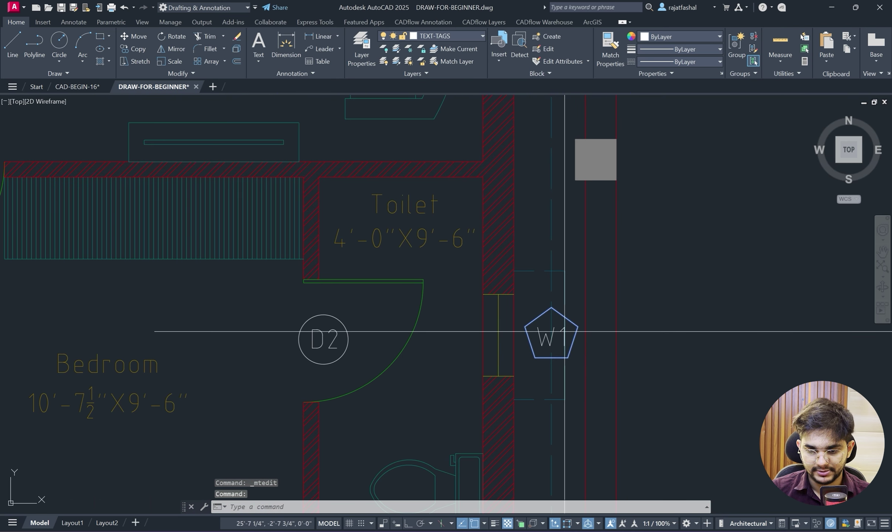
pyautogui.scroll(4, 575, 337)
pyautogui.press('Escape')
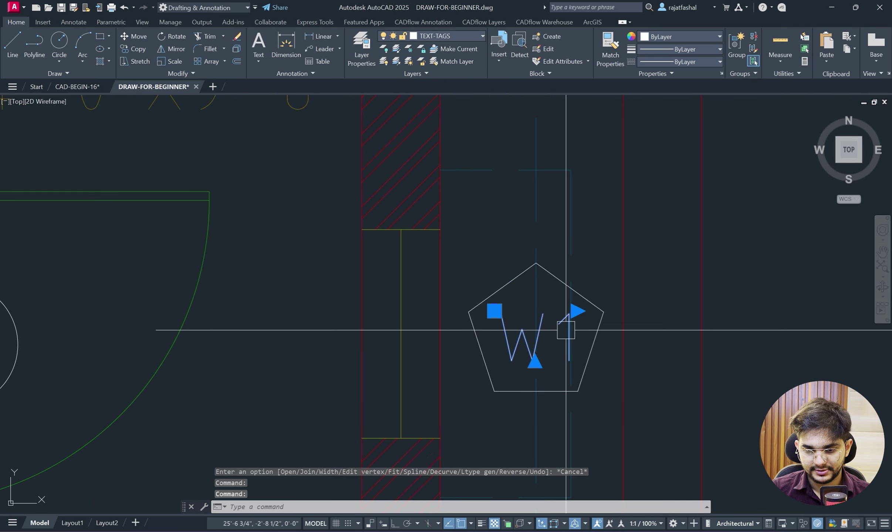
pyautogui.doubleClick(562, 331)
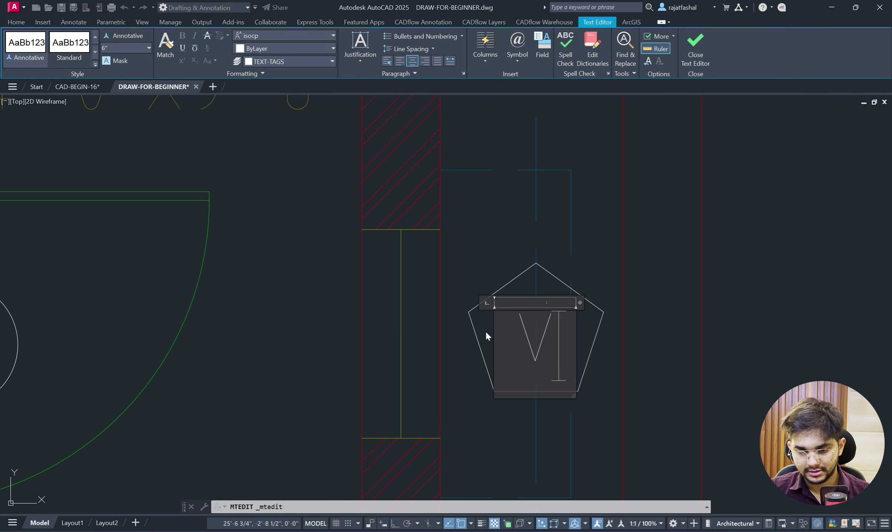
pyautogui.click(706, 270)
# Review the door, opening and window tags across the whole floor plan.
pyautogui.scroll(-2, 680, 275)
pyautogui.scroll(-5, 416, 299)
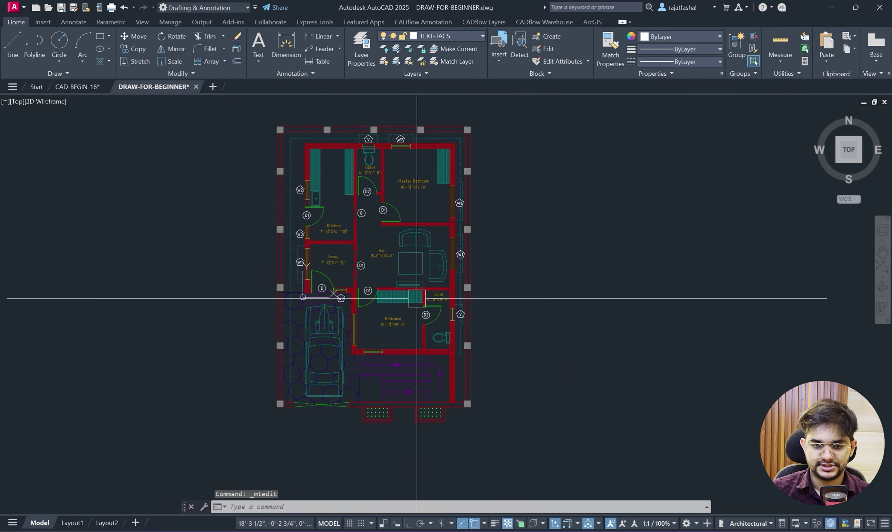
pyautogui.scroll(3, 392, 302)
pyautogui.scroll(-2, 466, 257)
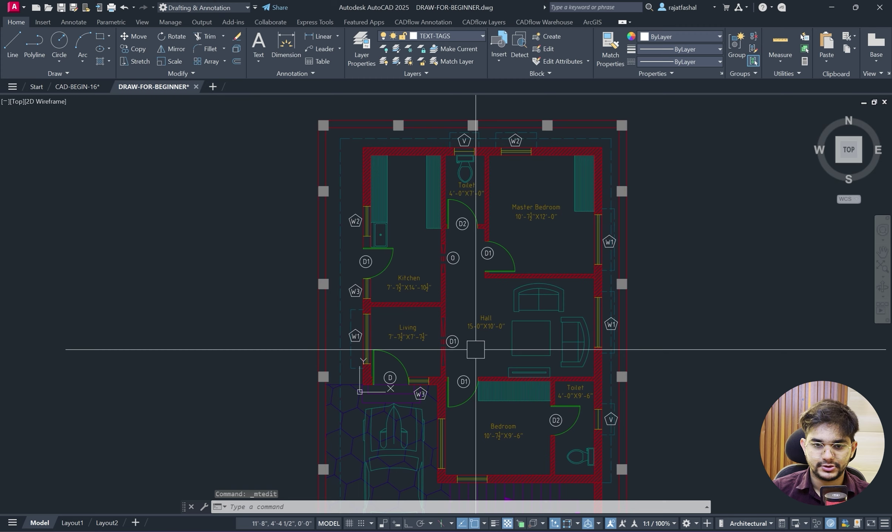
pyautogui.moveTo(418, 398); pyautogui.dragTo(470, 351, button='middle')
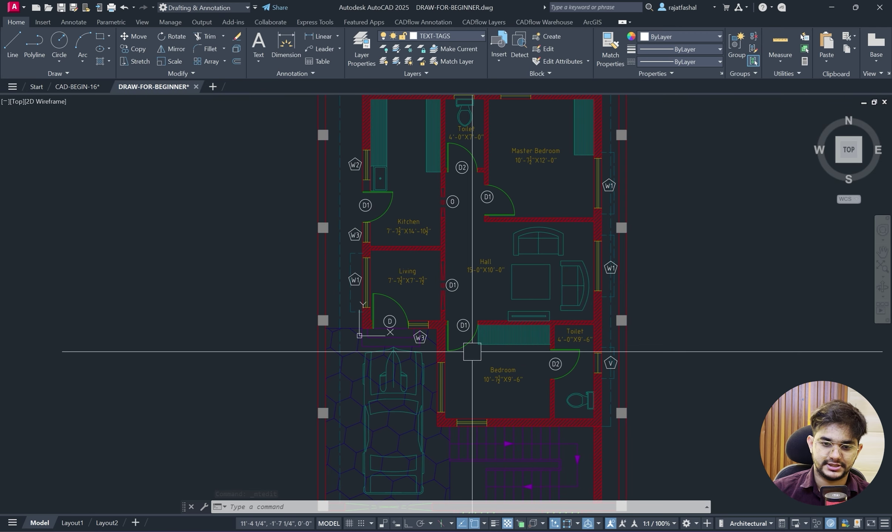
pyautogui.scroll(-2, 470, 351)
pyautogui.scroll(2, 468, 353)
pyautogui.scroll(-2, 464, 357)
pyautogui.scroll(3, 442, 360)
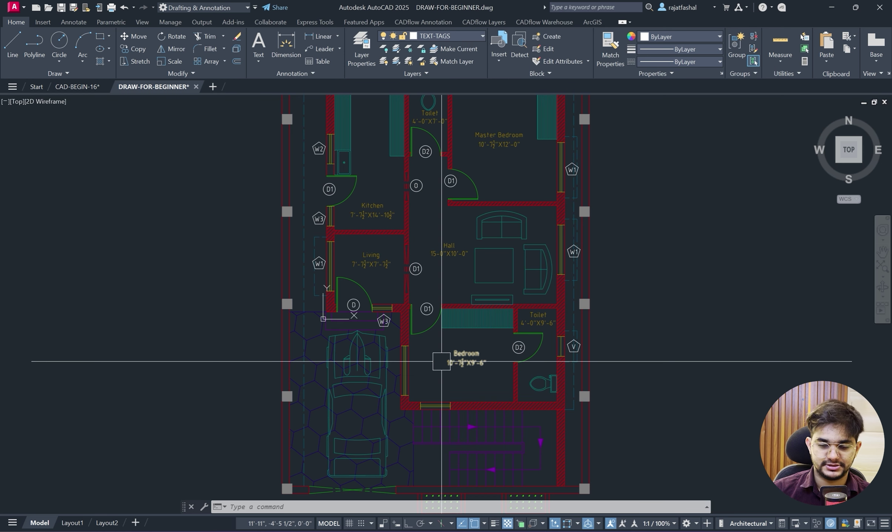
pyautogui.scroll(-3, 281, 192)
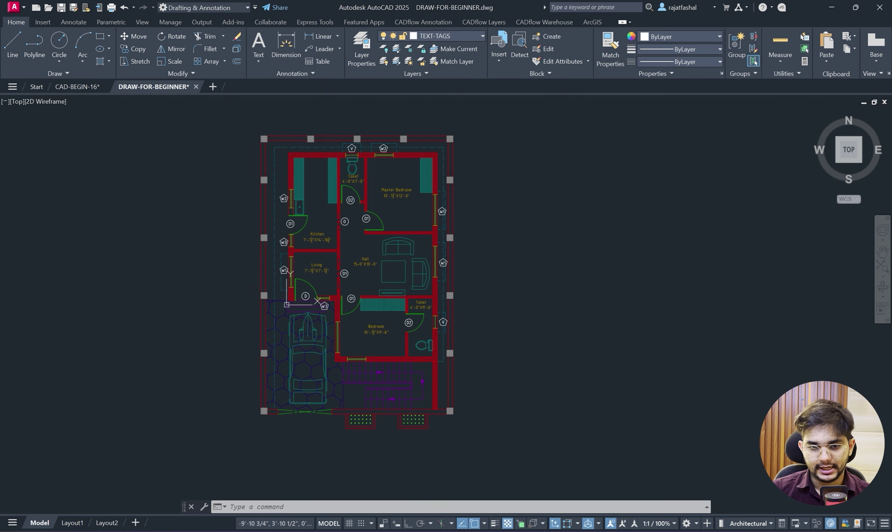
# Create a new layer named DIM and make it the current layer.
pyautogui.click(427, 36)
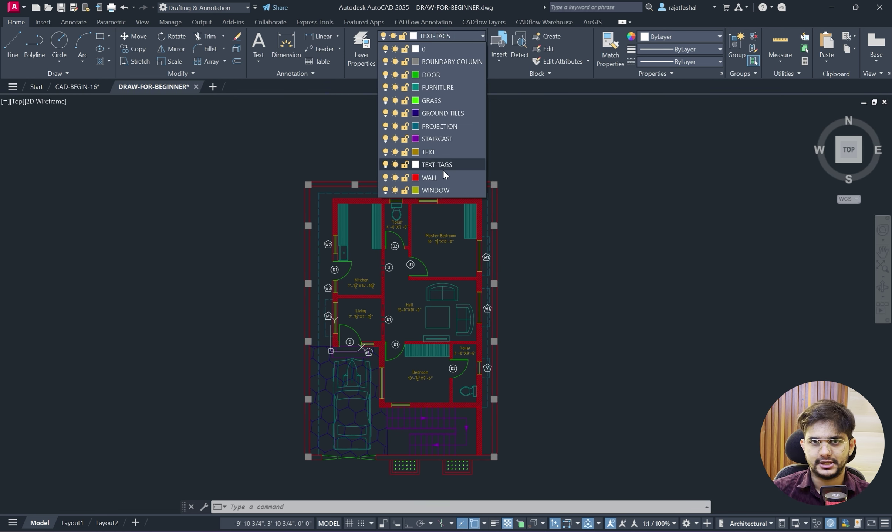
pyautogui.click(341, 141)
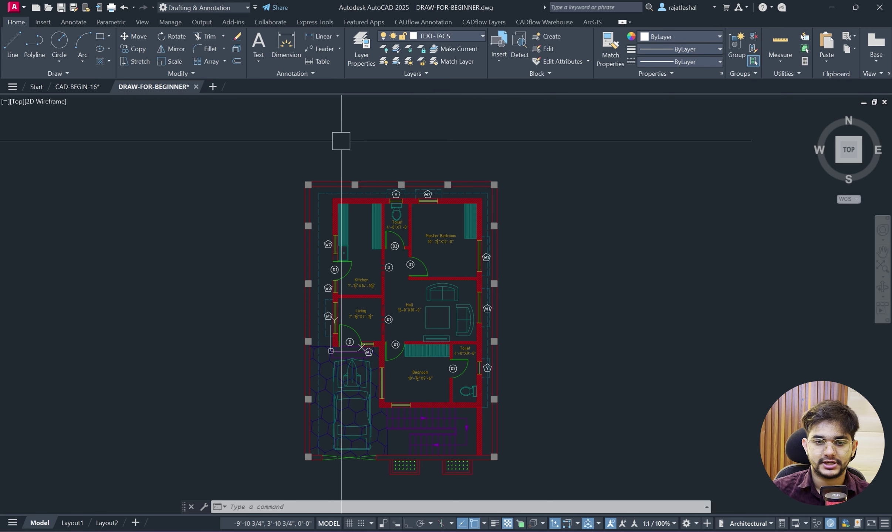
pyautogui.click(371, 59)
pyautogui.click(292, 197)
pyautogui.click(267, 175)
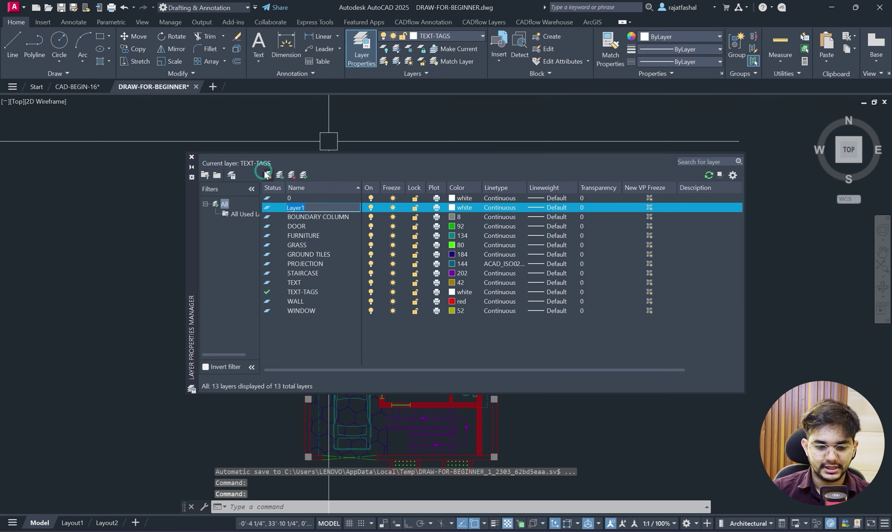
pyautogui.write('DIM')
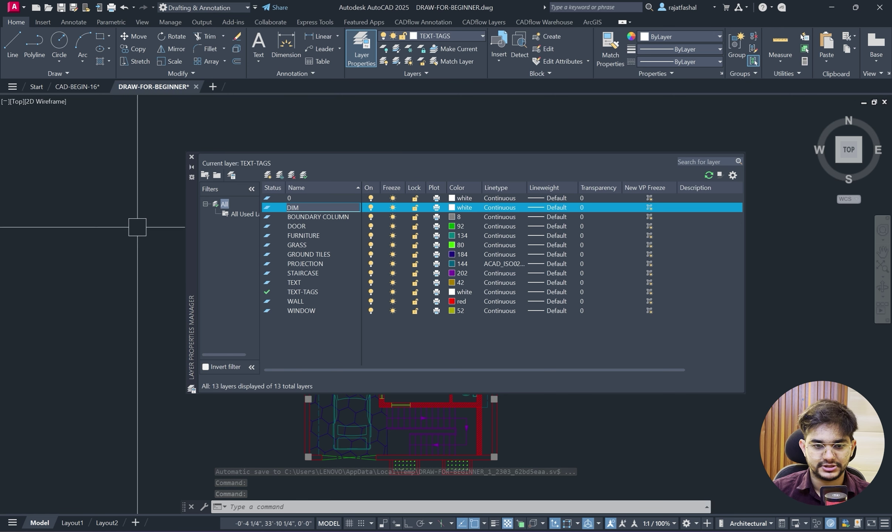
pyautogui.click(302, 175)
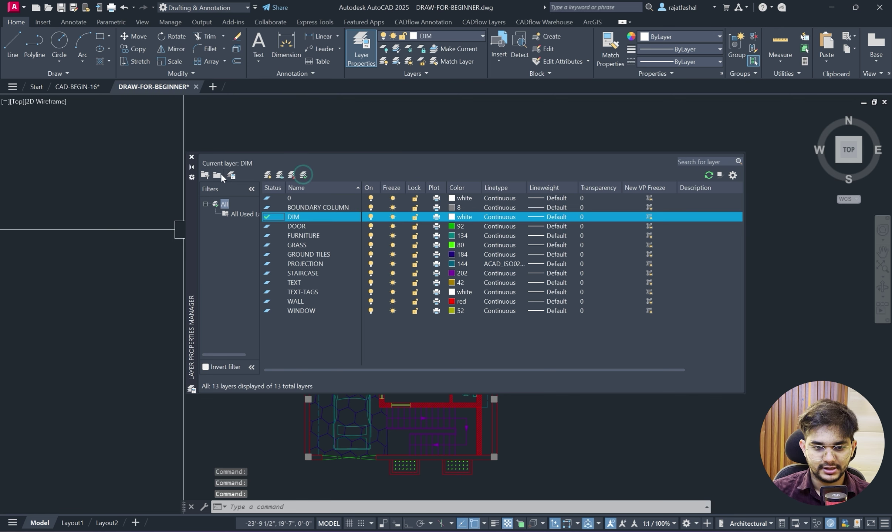
pyautogui.click(192, 157)
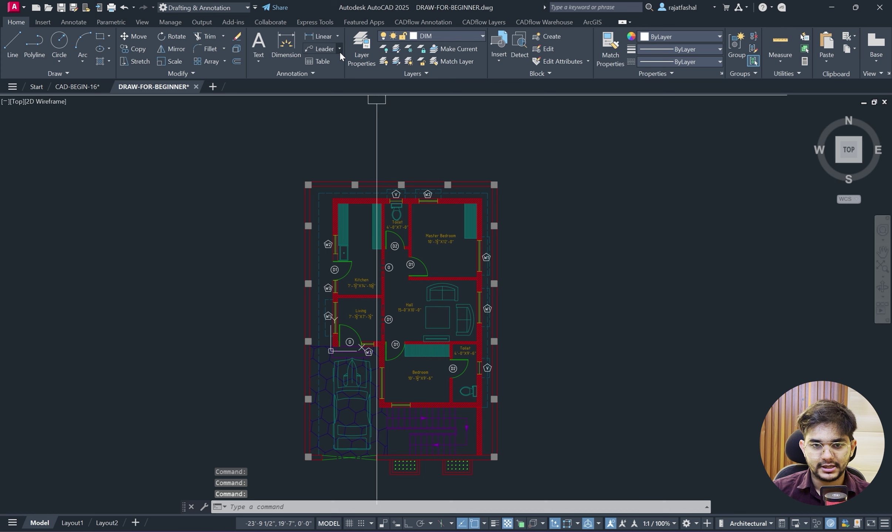
# Try a linear dimension above the rear boundary wall, from the corner column's outer corner to the far corner of the third column.
pyautogui.click(317, 37)
pyautogui.scroll(4, 295, 187)
pyautogui.click(328, 179)
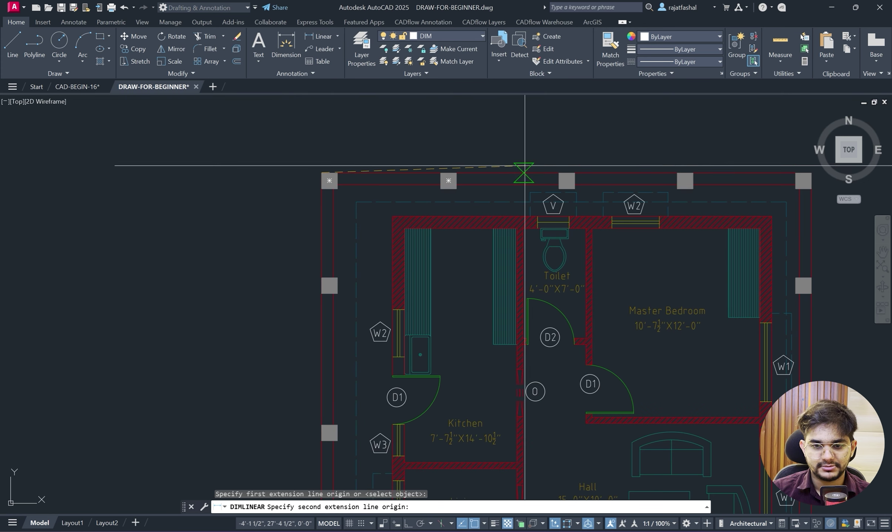
pyautogui.click(574, 173)
pyautogui.scroll(5, 442, 175)
pyautogui.click(429, 177)
pyautogui.scroll(5, 414, 179)
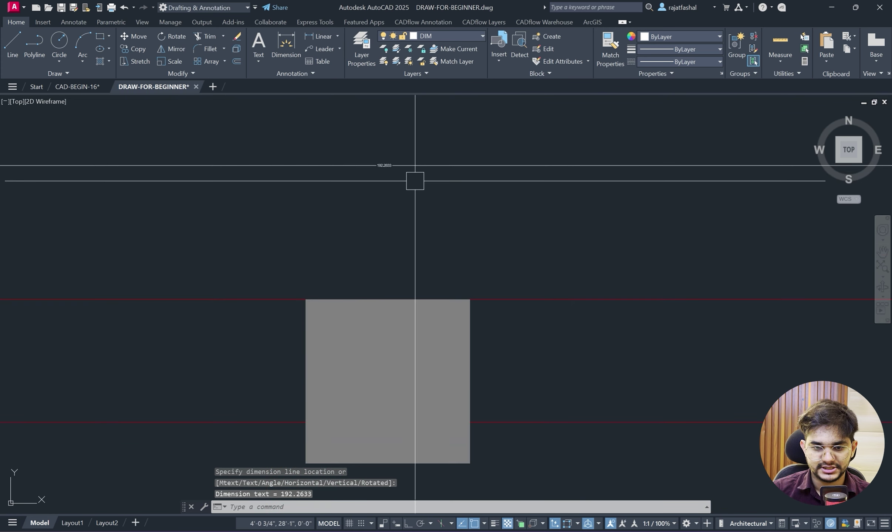
pyautogui.scroll(-2, 402, 199)
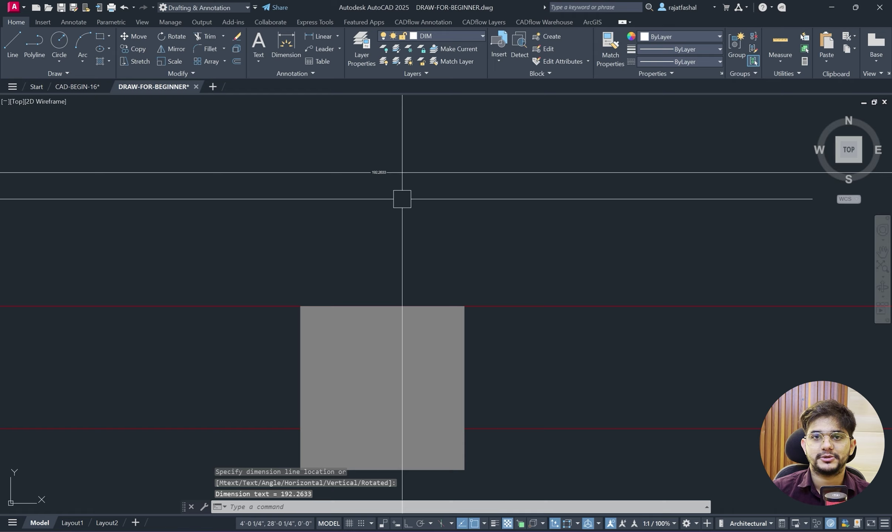
# Delete the trial linear dimension above the rear boundary wall.
pyautogui.click(422, 205)
pyautogui.click(394, 139)
pyautogui.press('Delete')
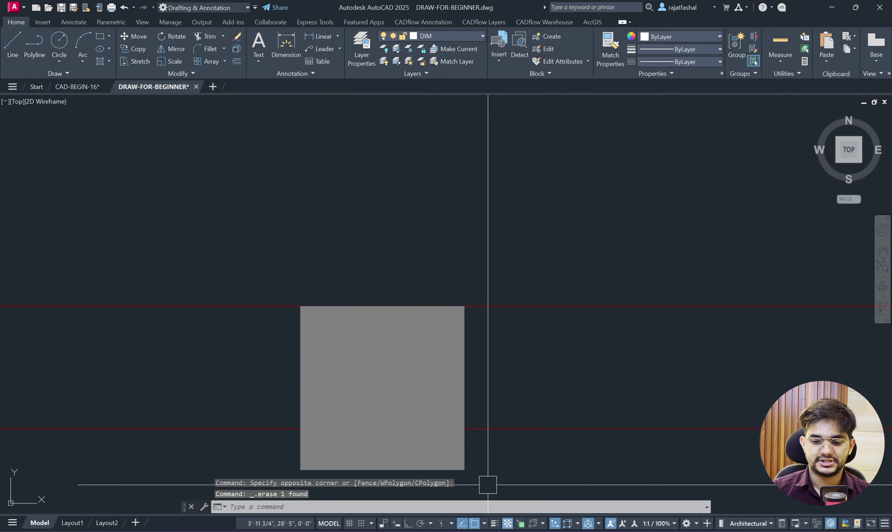
# Switch to the reference PDF and examine the dimensions placed around the floor plan.
pyautogui.hotkey('alt', 'Tab')
pyautogui.scroll(-1, 460, 357)
pyautogui.scroll(8, 459, 347)
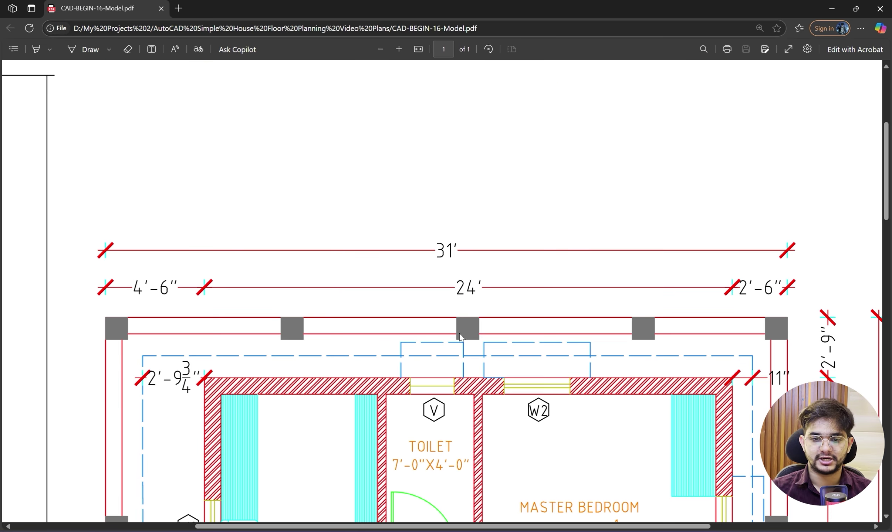
pyautogui.scroll(-6, 719, 244)
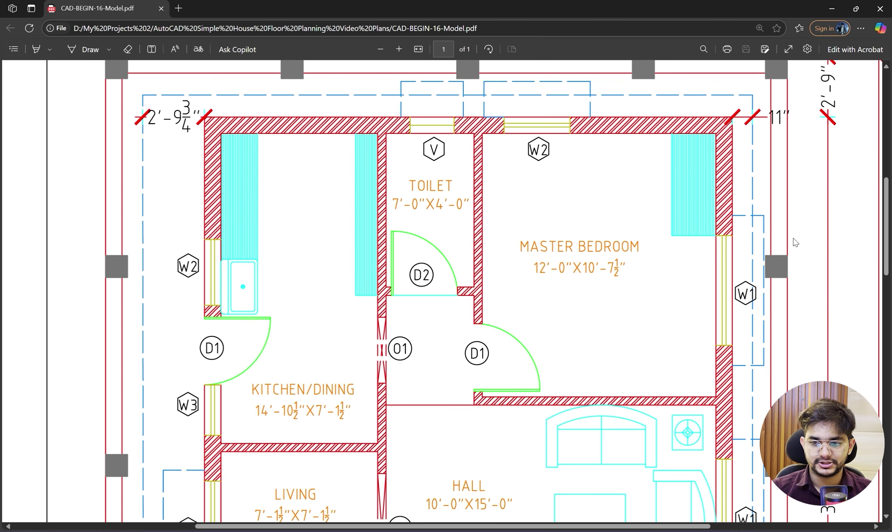
# Examine the side and front dimensions of the plan in the reference PDF, and return to the AutoCAD drawing.
pyautogui.click(380, 49)
pyautogui.click(381, 49)
pyautogui.click(380, 49)
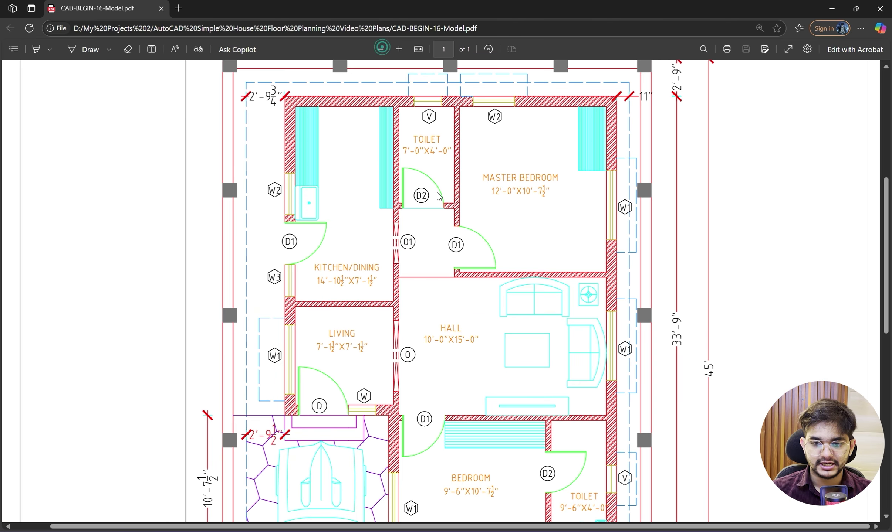
pyautogui.scroll(-3, 439, 196)
pyautogui.scroll(-4, 439, 196)
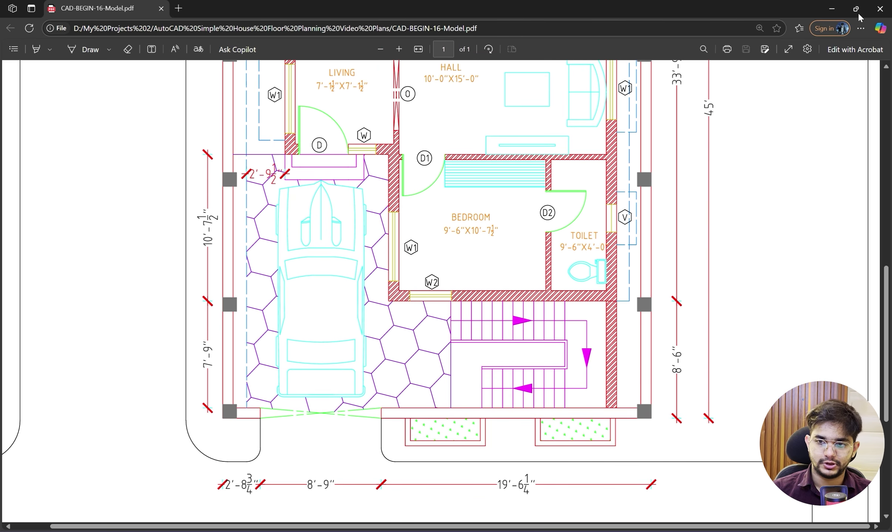
pyautogui.click(831, 9)
pyautogui.scroll(-10, 531, 285)
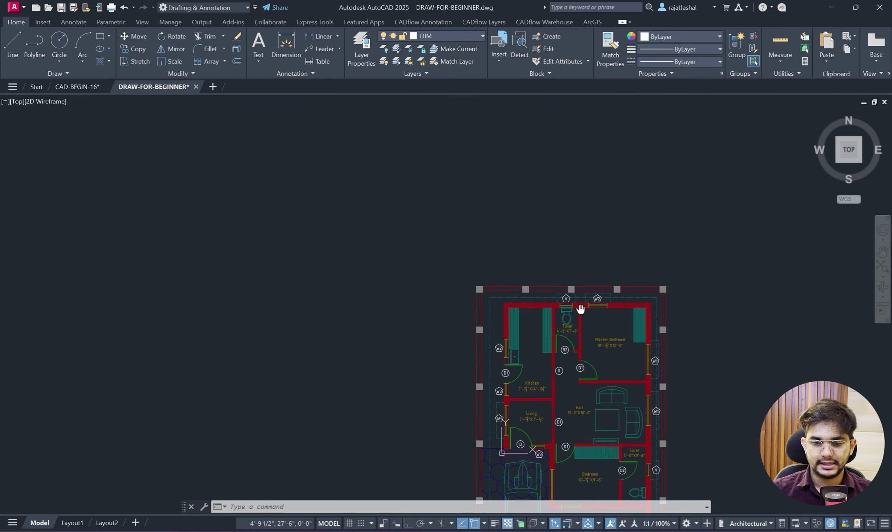
pyautogui.moveTo(580, 309); pyautogui.dragTo(487, 191, button='middle')
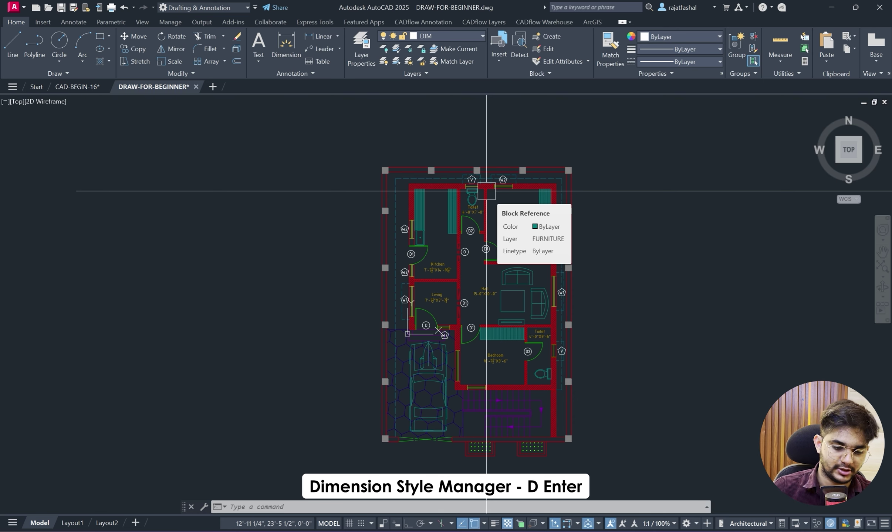
# Create a new dimension style named PROJECT DIM, based on Standard and used for all dimensions, and continue to its settings.
pyautogui.write('d')
pyautogui.press('Return')
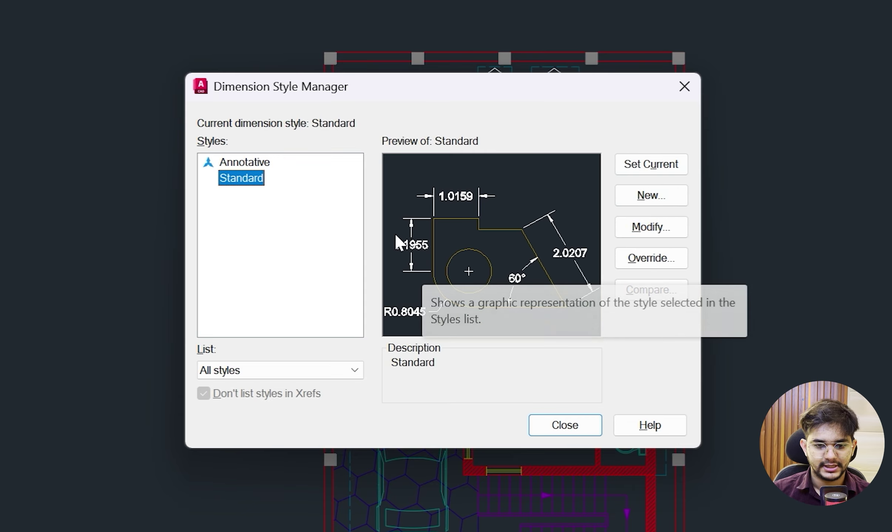
pyautogui.click(255, 163)
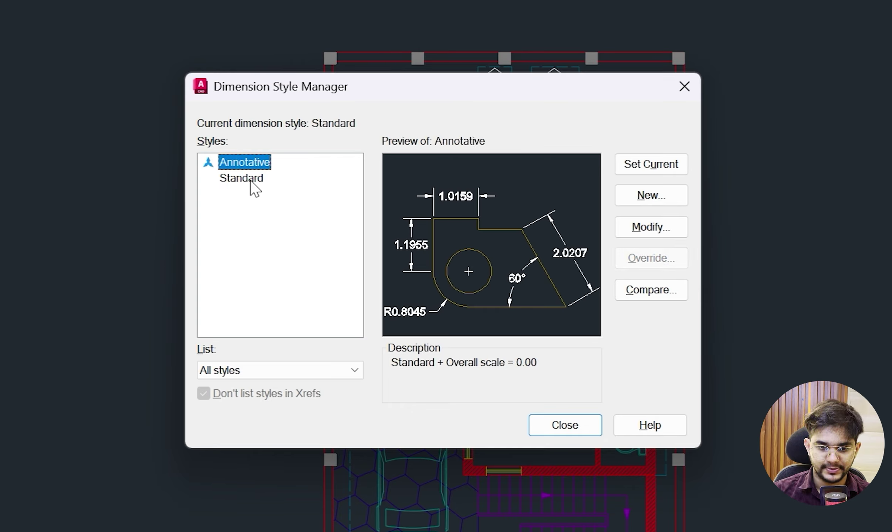
pyautogui.click(250, 181)
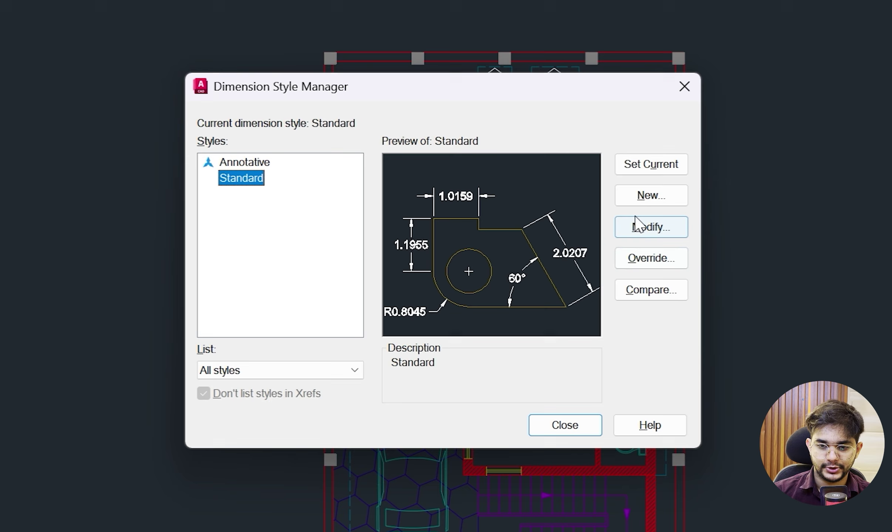
pyautogui.click(645, 198)
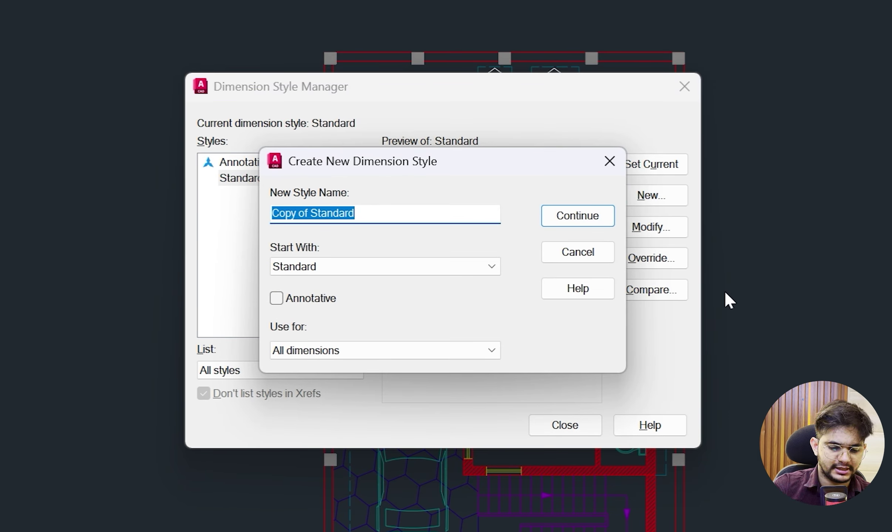
pyautogui.press('BackSpace')
pyautogui.write('PR')
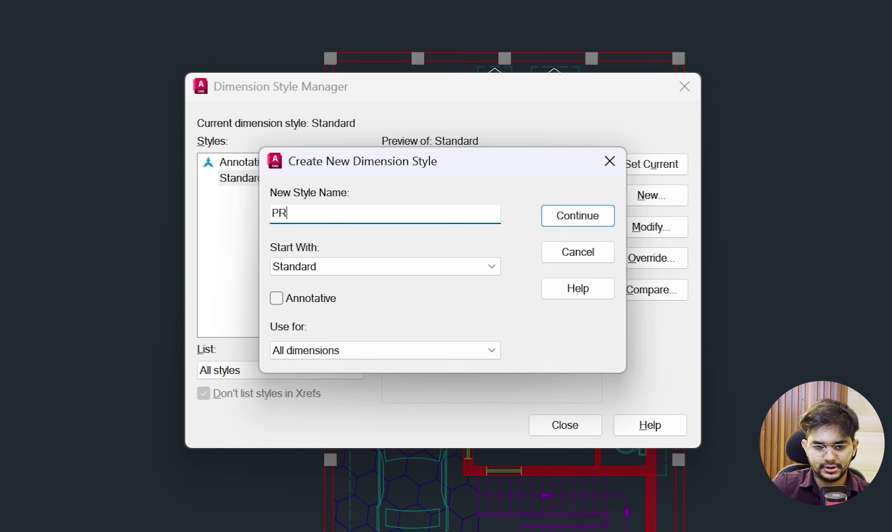
pyautogui.write('OJECT DIM')
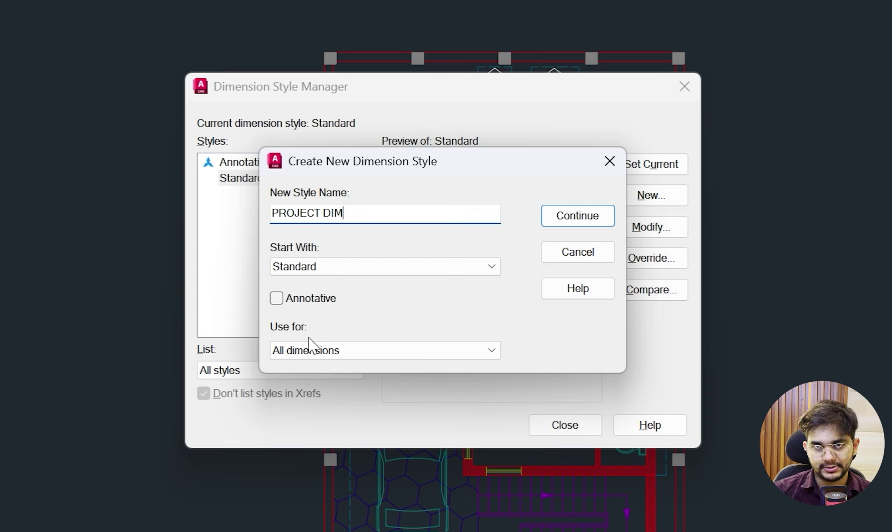
pyautogui.click(406, 357)
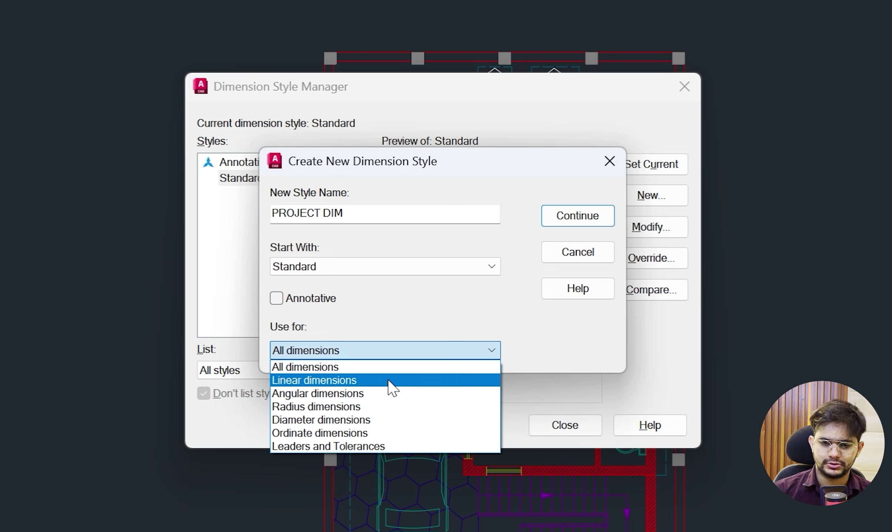
pyautogui.click(389, 366)
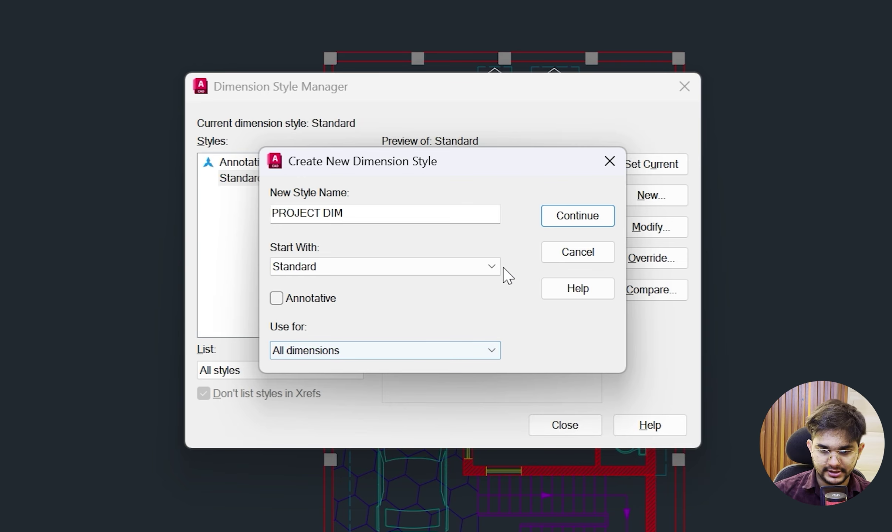
pyautogui.click(569, 215)
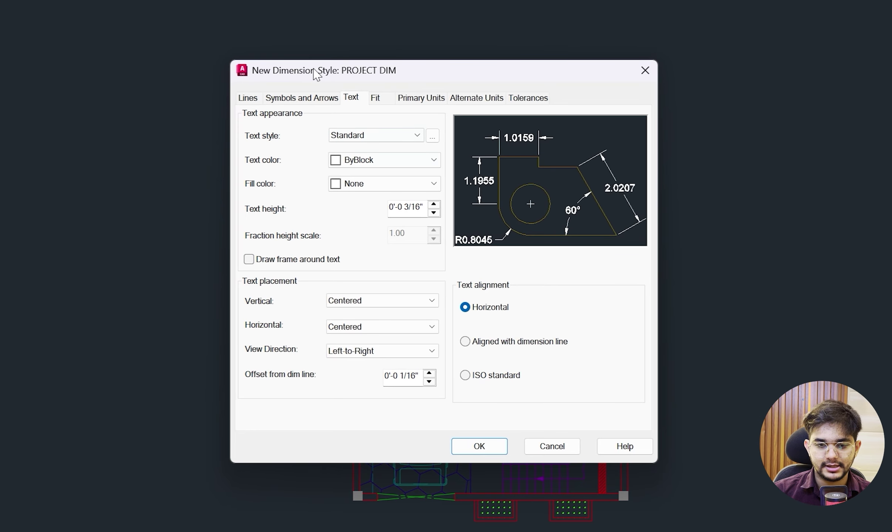
# Set the dimension lines of PROJECT DIM to color Red, with linetype and lineweight ByLayer.
pyautogui.click(248, 98)
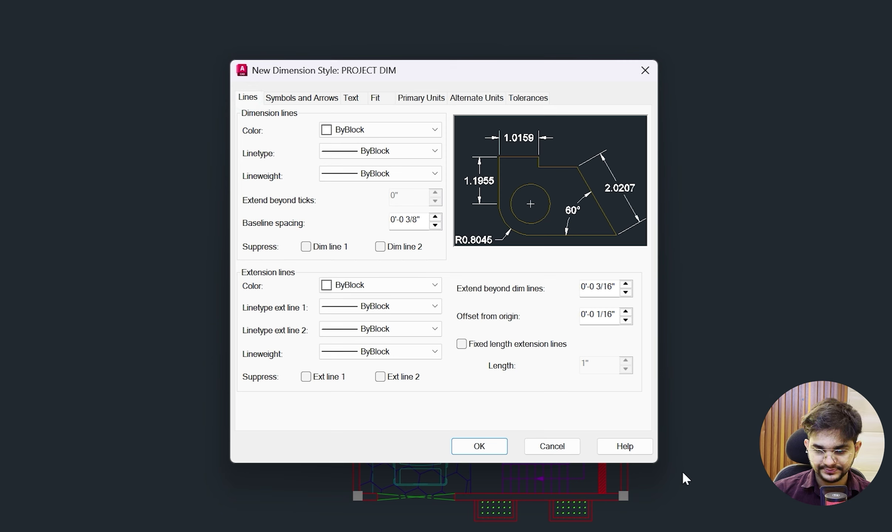
pyautogui.moveTo(658, 464); pyautogui.dragTo(737, 487)
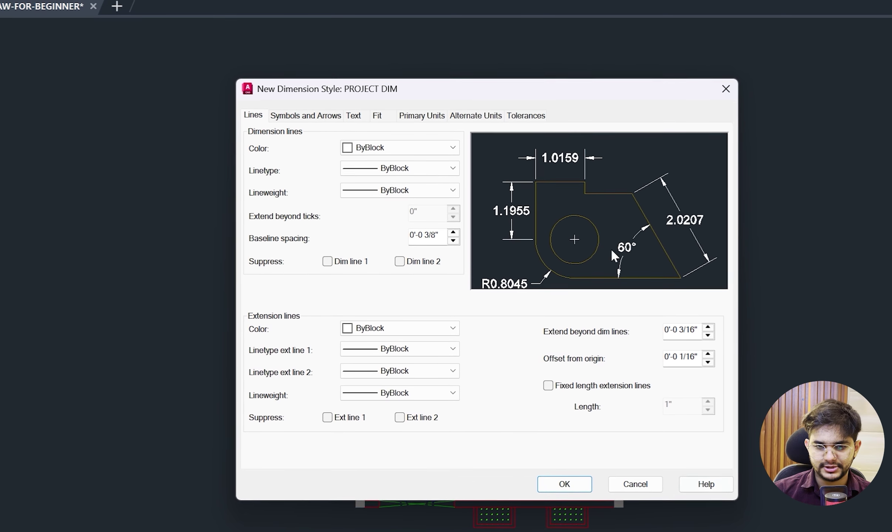
pyautogui.moveTo(428, 89); pyautogui.dragTo(390, 68)
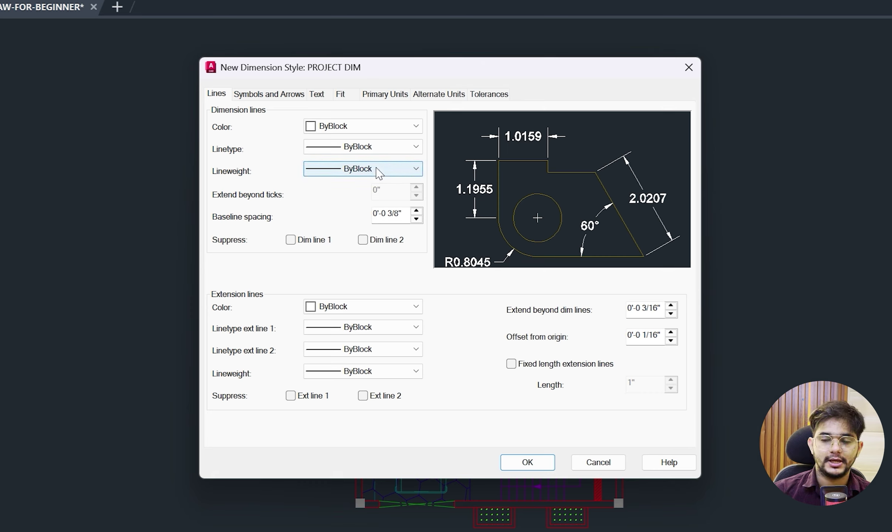
pyautogui.click(364, 127)
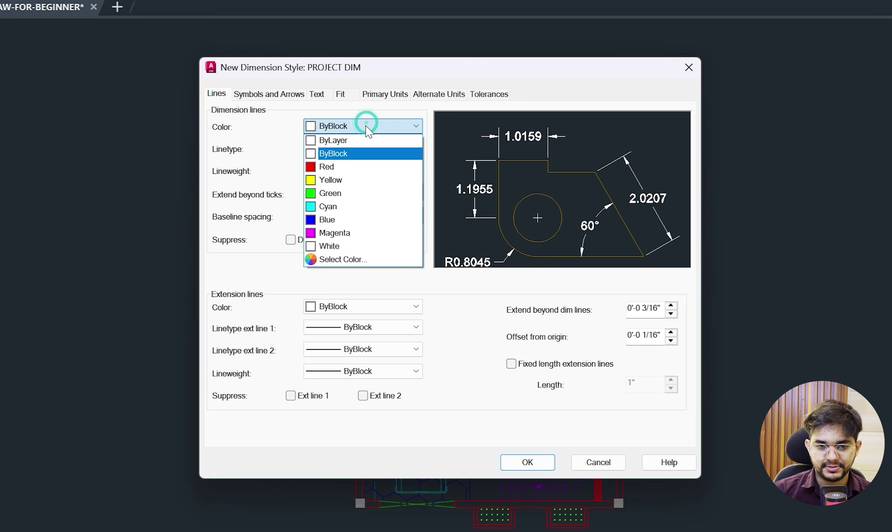
pyautogui.click(354, 168)
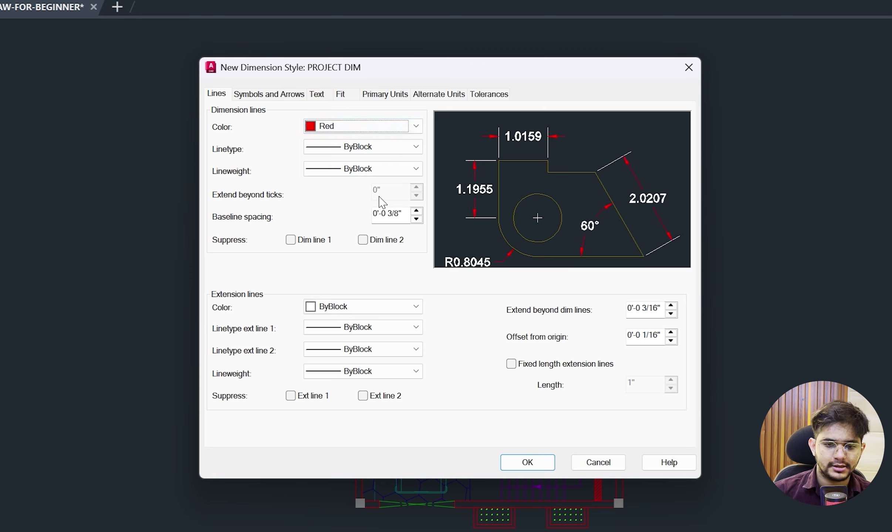
pyautogui.click(361, 147)
pyautogui.click(362, 156)
pyautogui.click(364, 169)
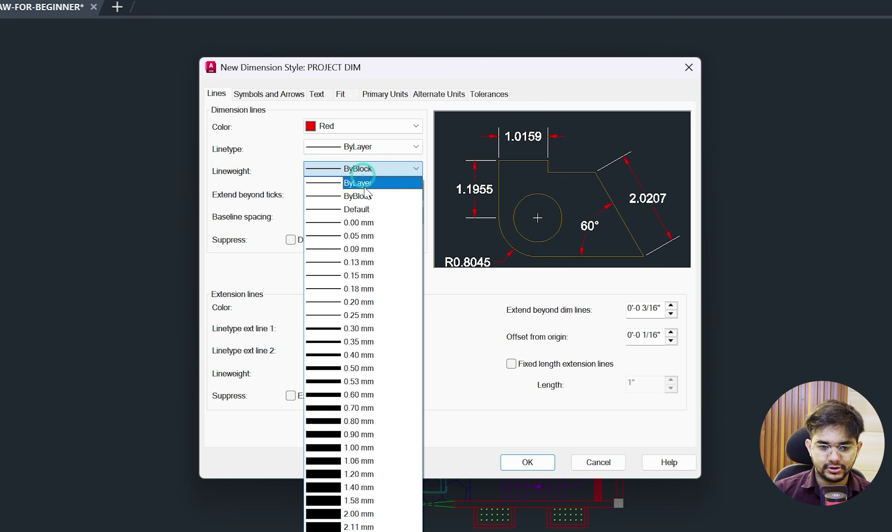
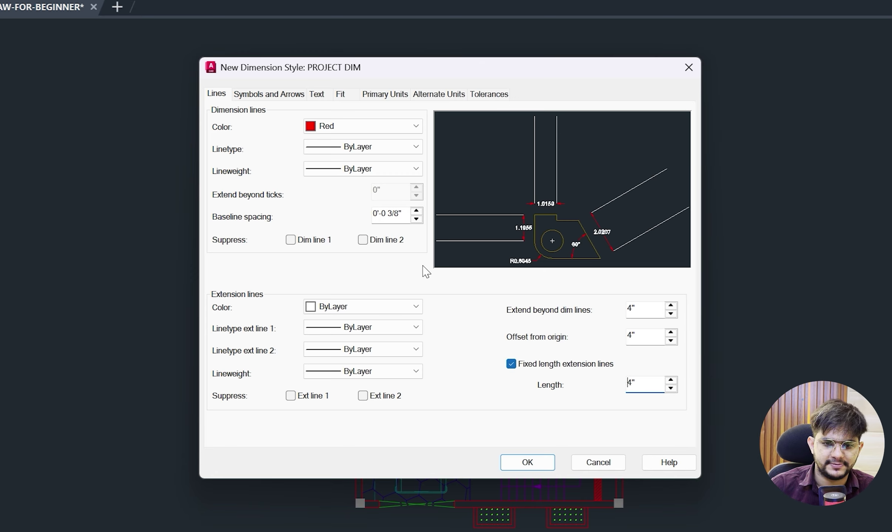
# Set the first and second arrowheads to Architectural tick with an arrow size of 8".
pyautogui.click(274, 96)
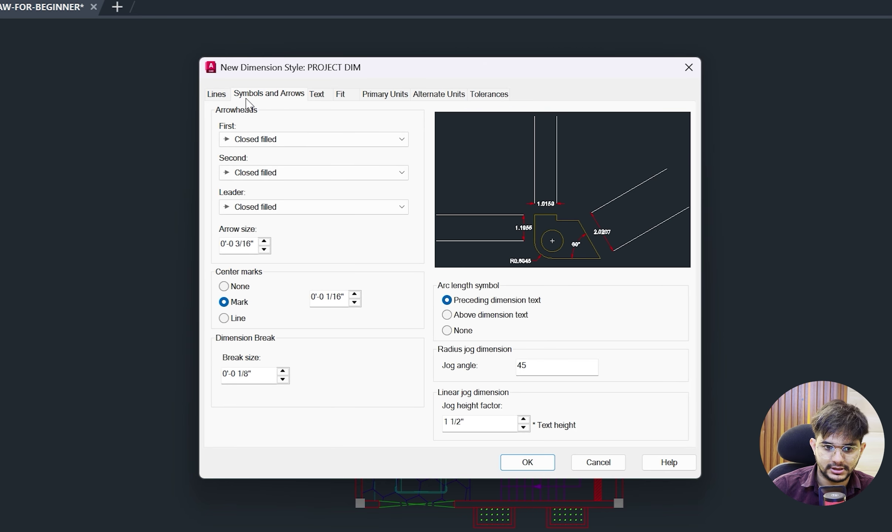
pyautogui.click(295, 139)
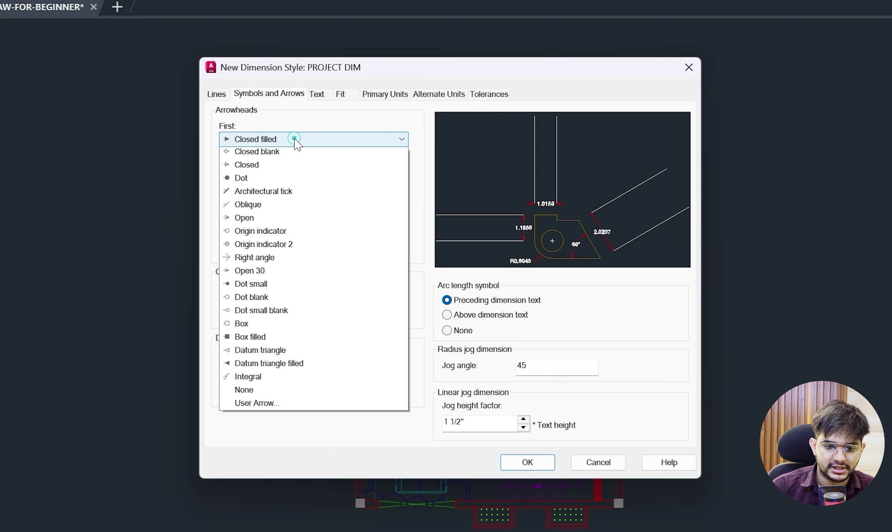
pyautogui.click(279, 206)
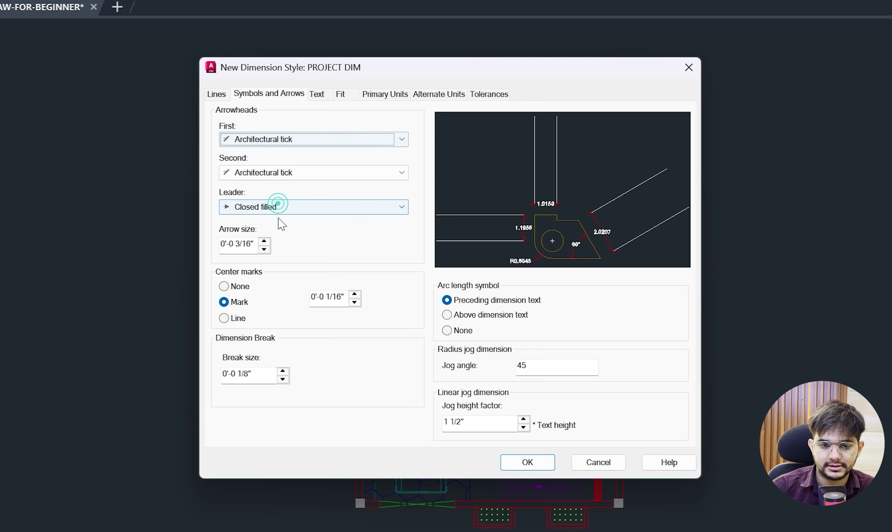
pyautogui.press('Tab')
pyautogui.press('Tab')
pyautogui.press('Tab')
pyautogui.write('8"')
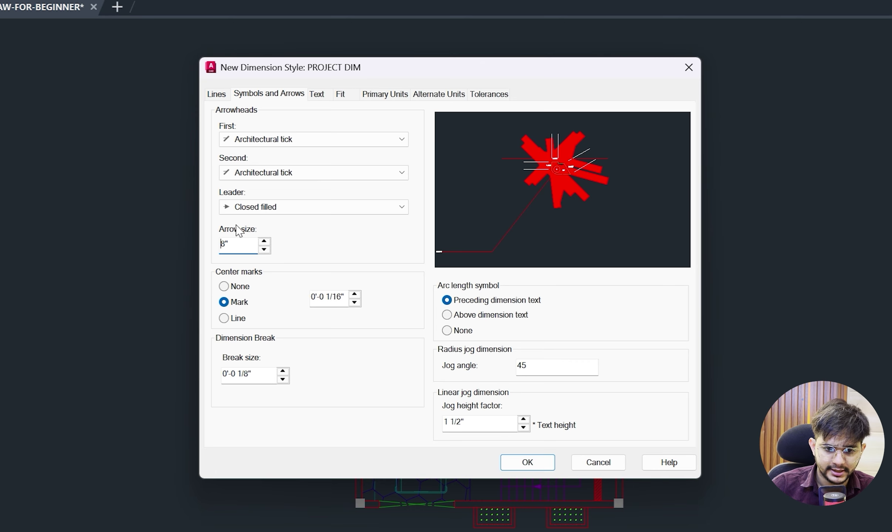
# Try Magenta as the dimension text color, and set it to ByLayer instead.
pyautogui.click(318, 97)
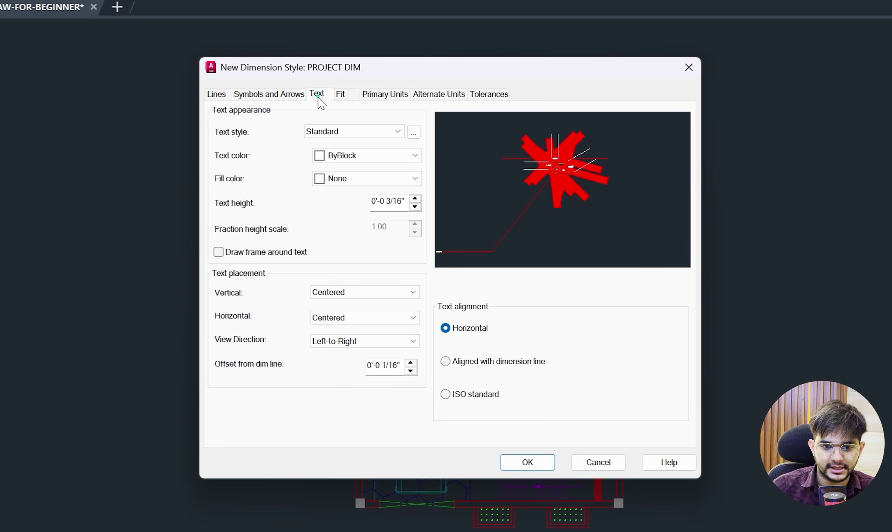
pyautogui.click(367, 155)
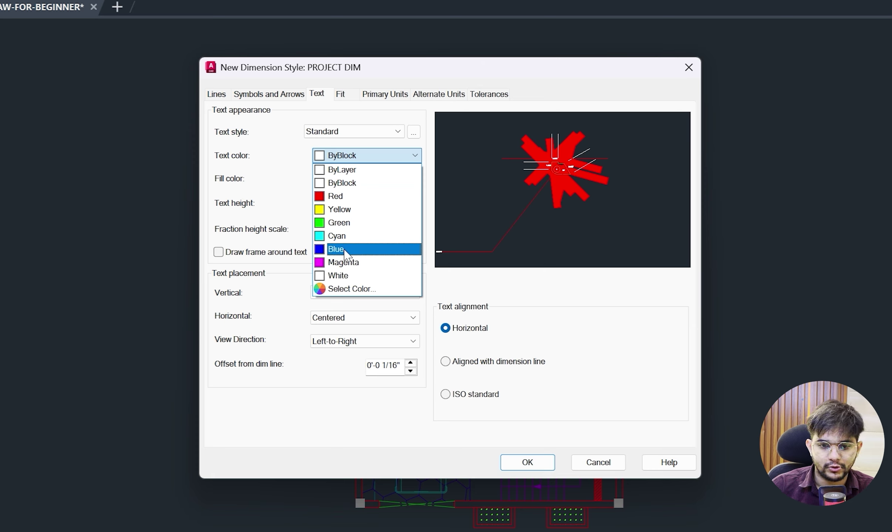
pyautogui.click(367, 263)
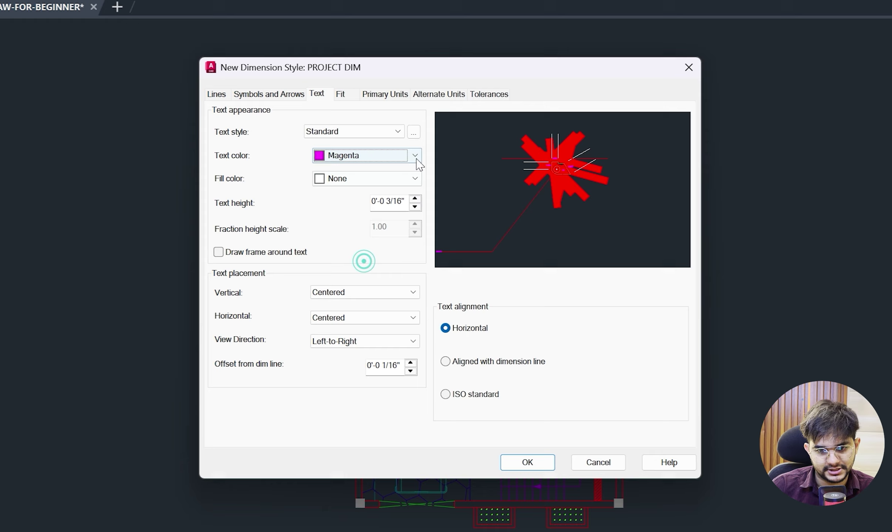
pyautogui.click(381, 155)
pyautogui.click(362, 170)
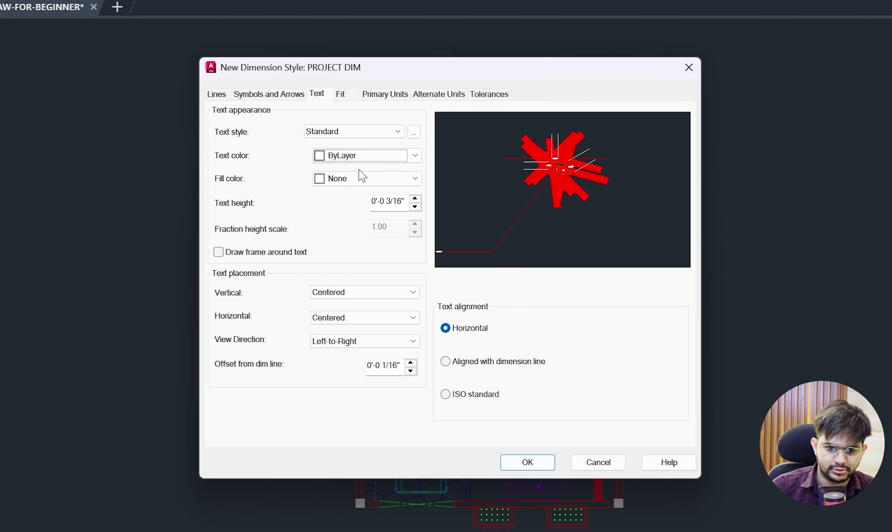
# Change the font of the Standard text style to isocp.shx, apply it and return to the dimension style settings.
pyautogui.click(413, 132)
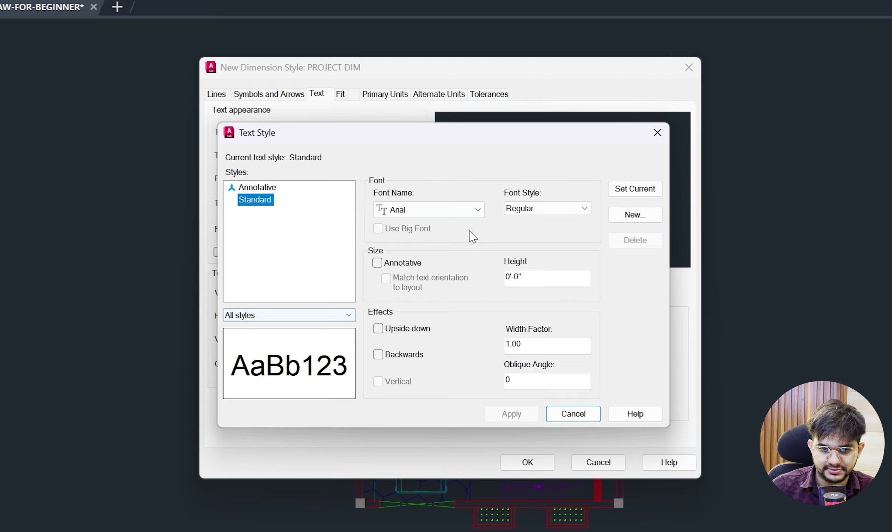
pyautogui.click(436, 209)
pyautogui.scroll(-15, 449, 394)
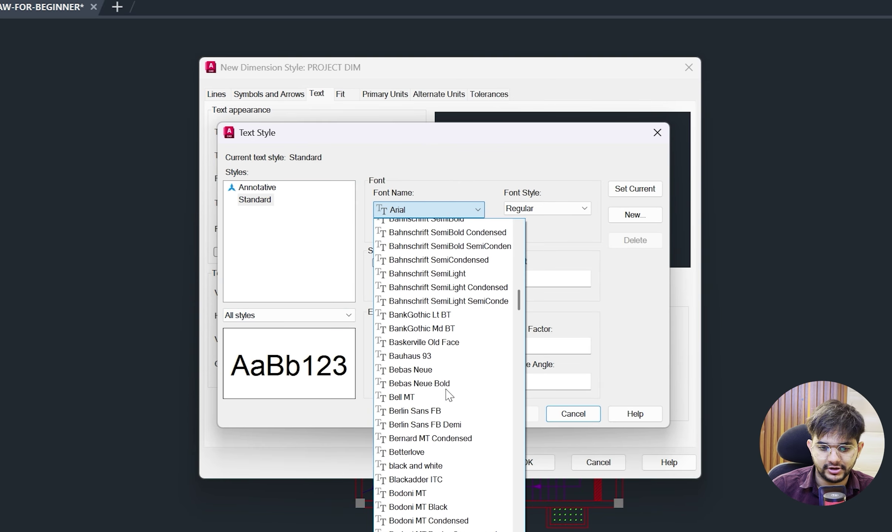
pyautogui.scroll(-20, 450, 395)
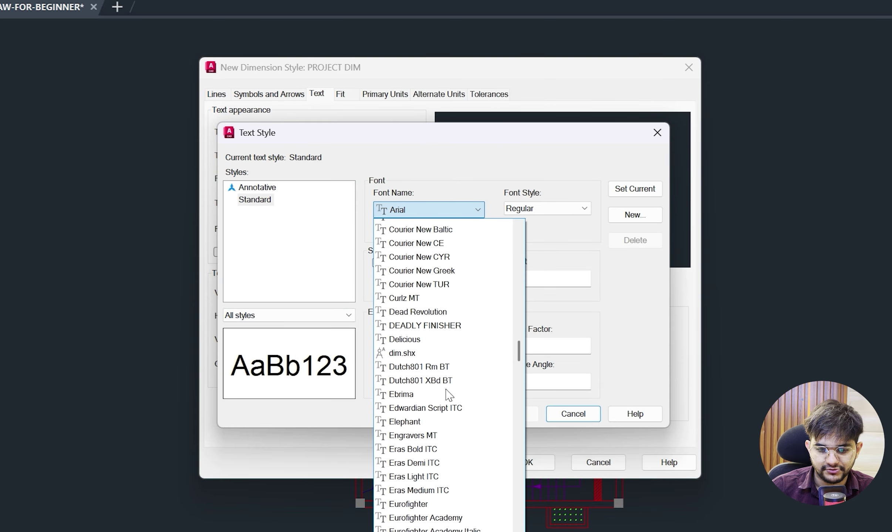
pyautogui.scroll(-20, 446, 391)
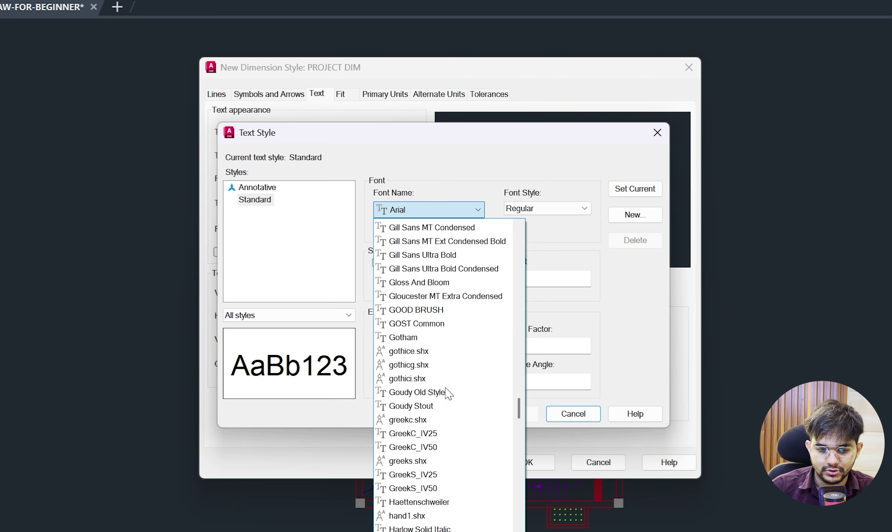
pyautogui.scroll(-6, 447, 392)
pyautogui.scroll(2, 425, 288)
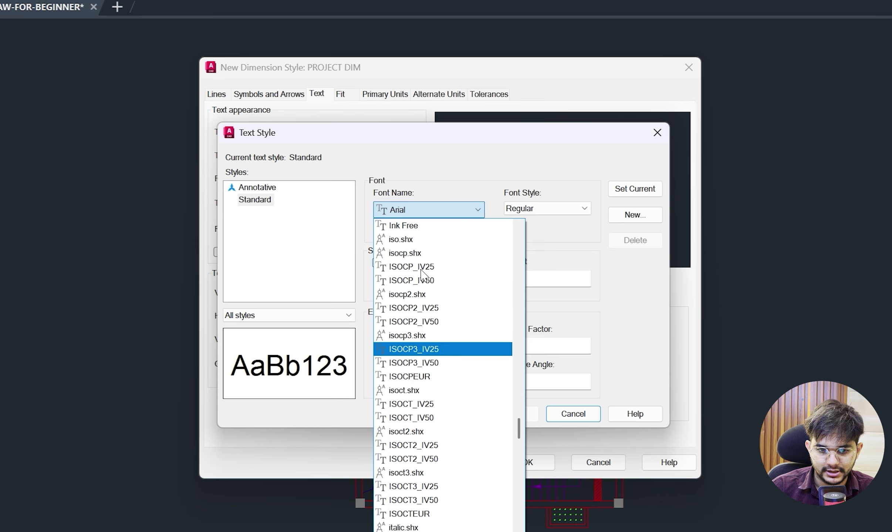
pyautogui.click(407, 292)
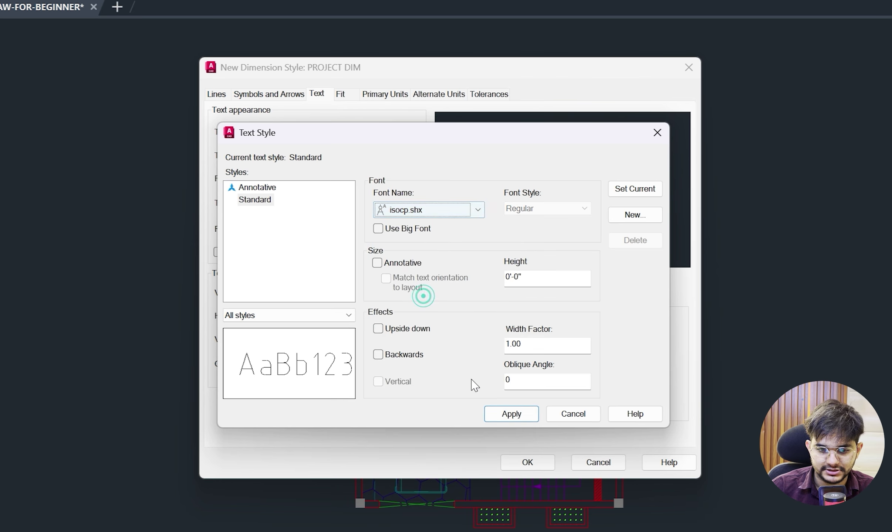
pyautogui.click(503, 417)
pyautogui.click(561, 417)
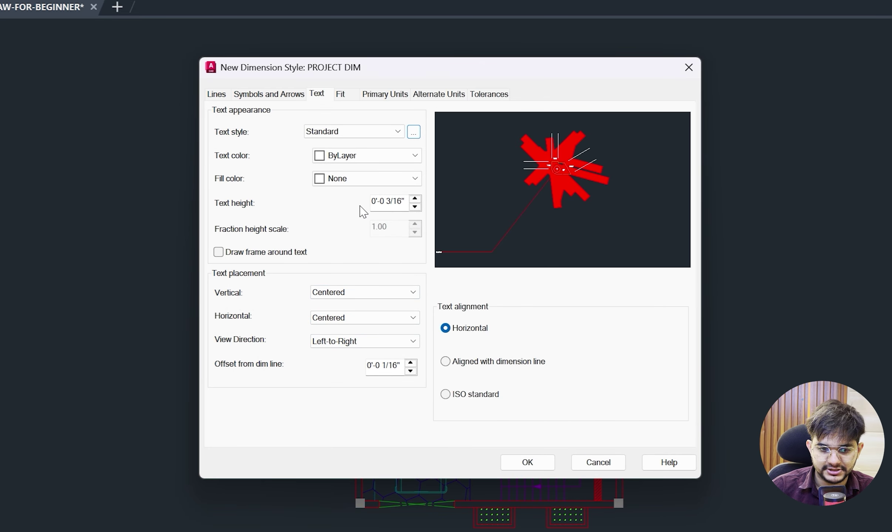
# Set the PROJECT DIM text height to 8" and align the text with the dimension line.
pyautogui.moveTo(404, 200); pyautogui.dragTo(236, 189)
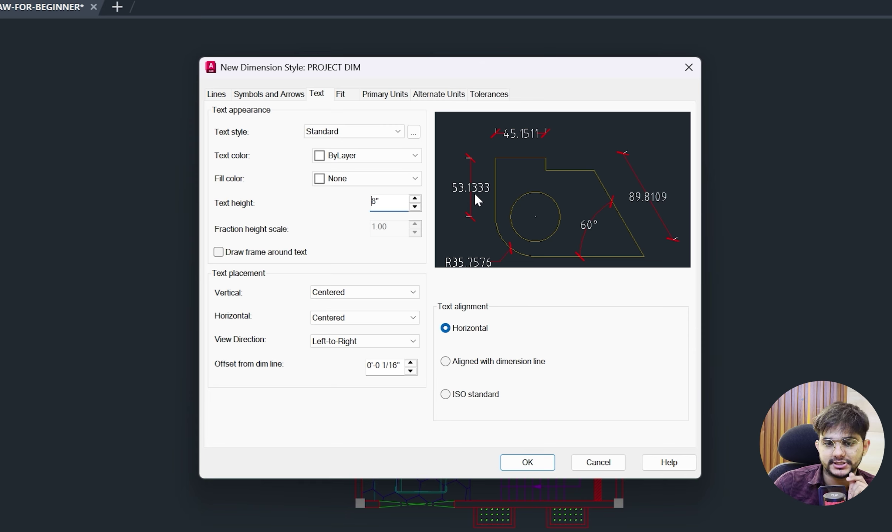
pyautogui.click(469, 362)
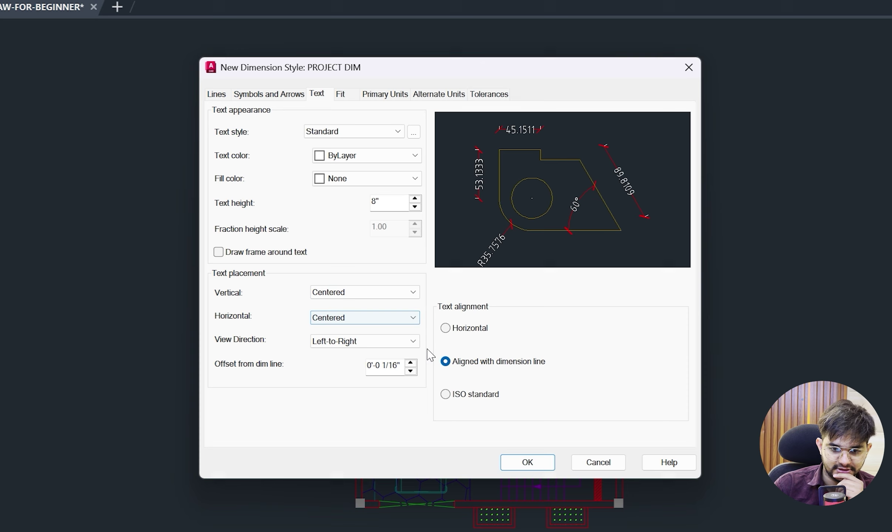
# Set the dimension text's offset from the dimension line to 0'-2 5/16".
pyautogui.click(411, 363)
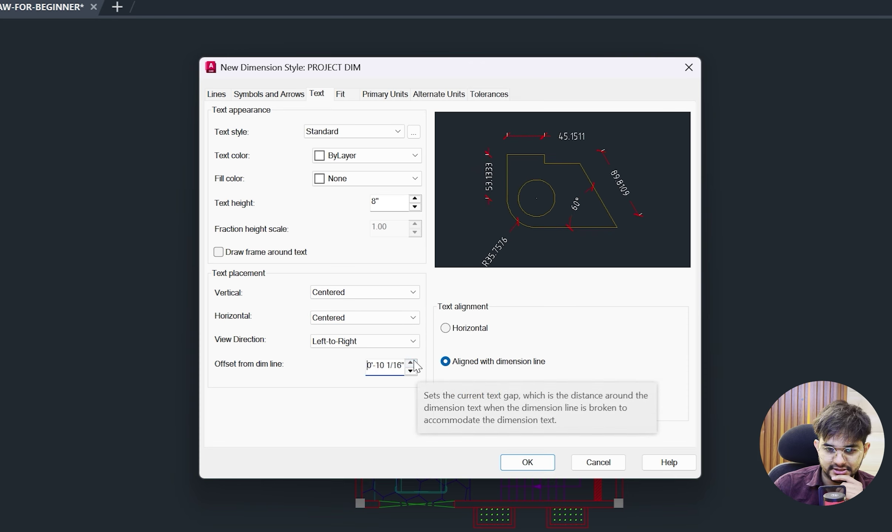
pyautogui.click(413, 374)
pyautogui.click(414, 375)
pyautogui.click(414, 375)
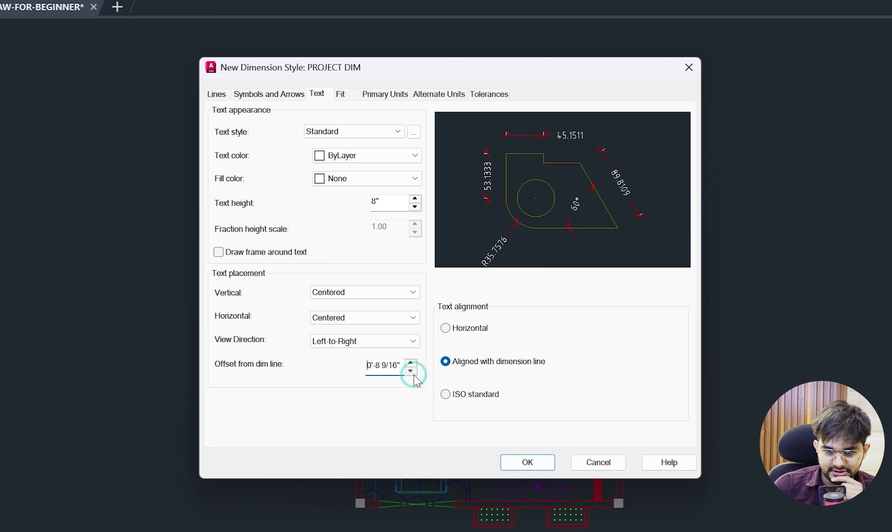
pyautogui.click(413, 374)
pyautogui.click(414, 374)
pyautogui.click(414, 374)
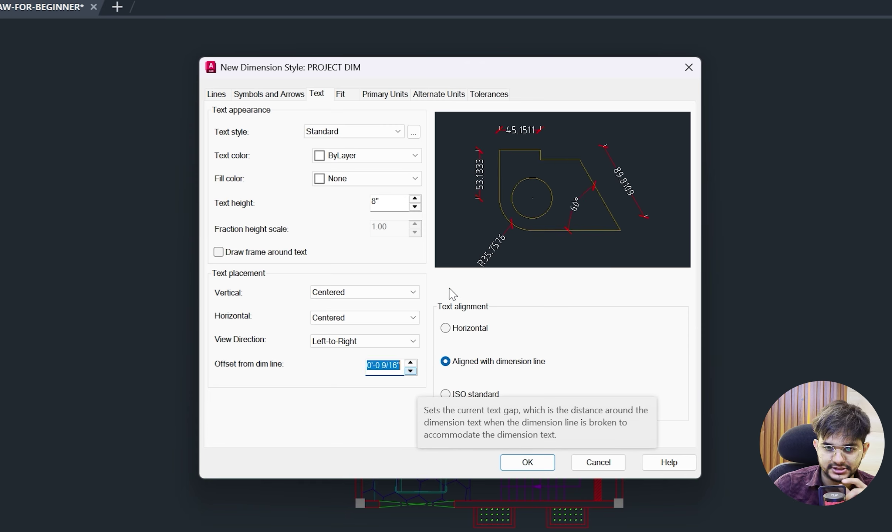
pyautogui.click(407, 363)
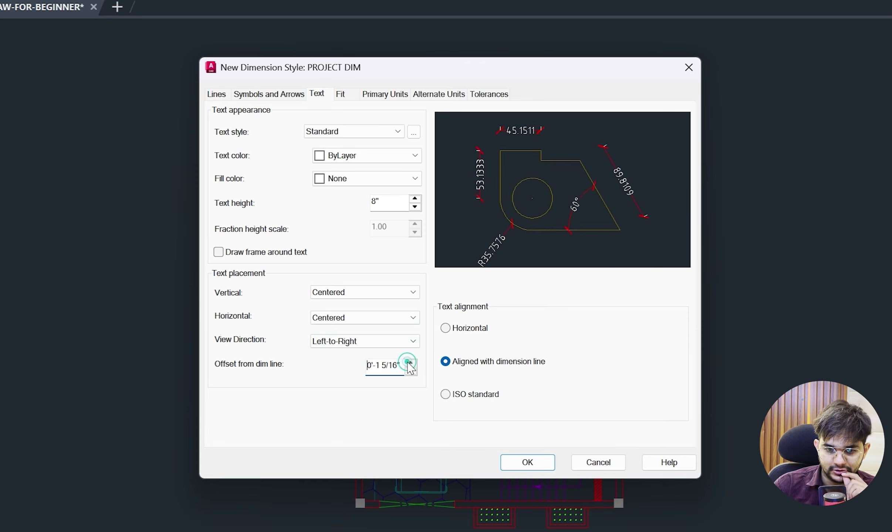
pyautogui.click(409, 363)
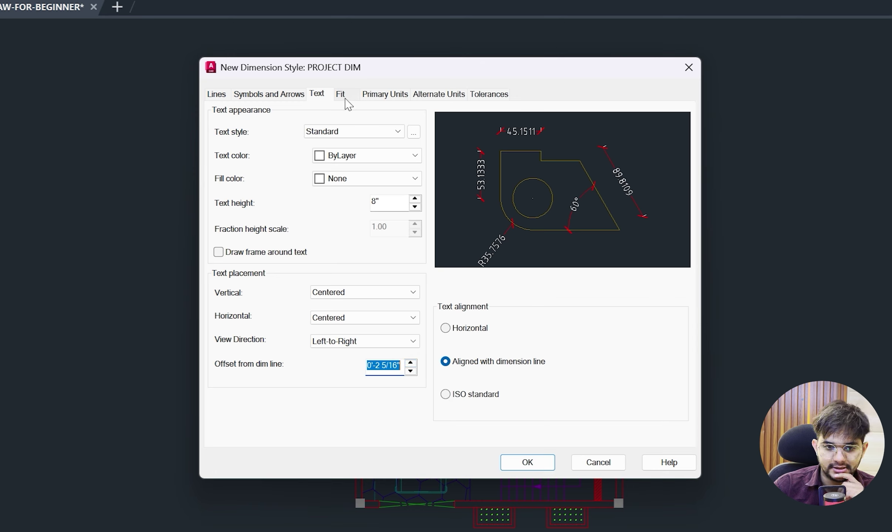
# Set the primary units of PROJECT DIM to Architectural format with a precision of 0'-0 1/4".
pyautogui.click(374, 94)
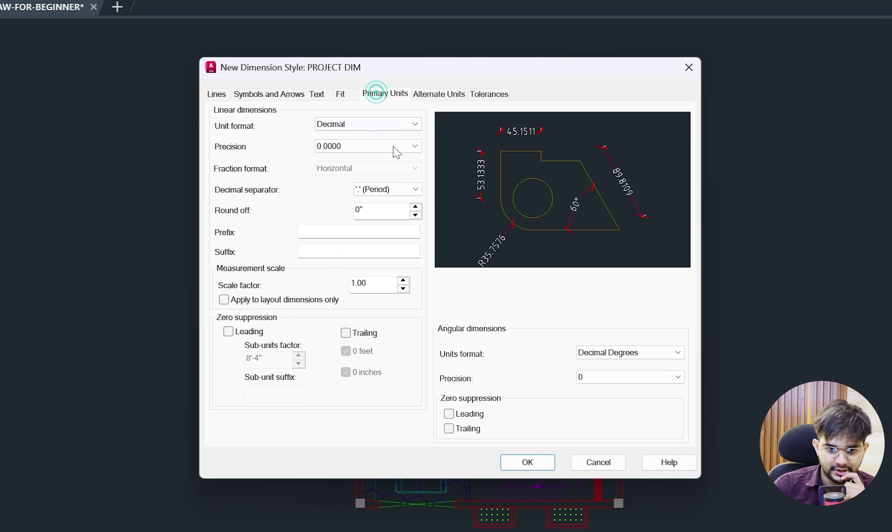
pyautogui.click(382, 125)
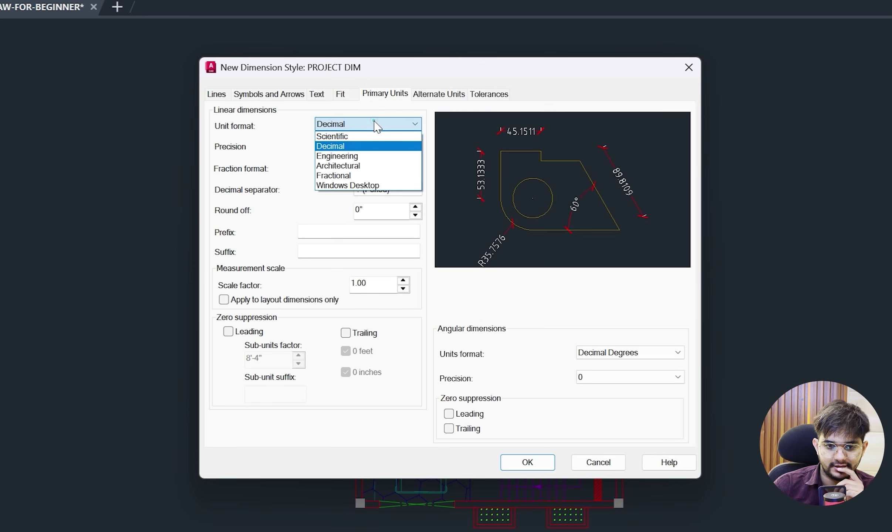
pyautogui.click(358, 166)
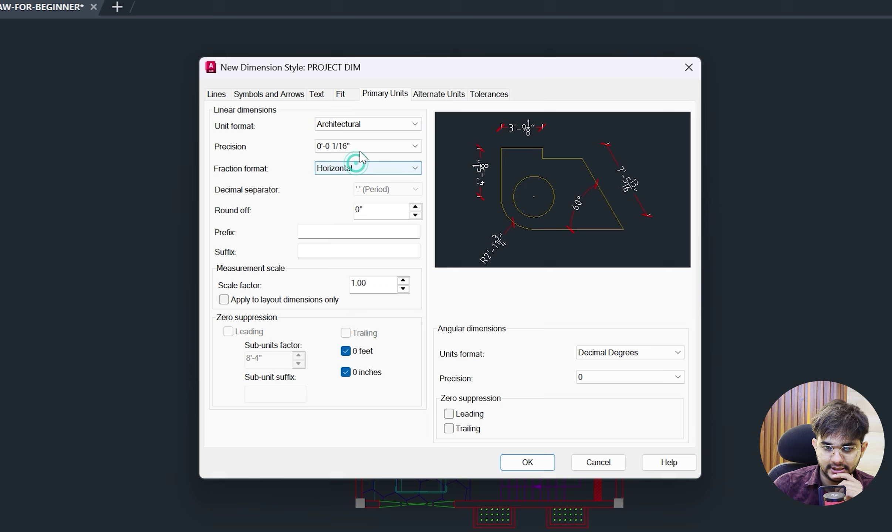
pyautogui.click(362, 145)
pyautogui.click(354, 177)
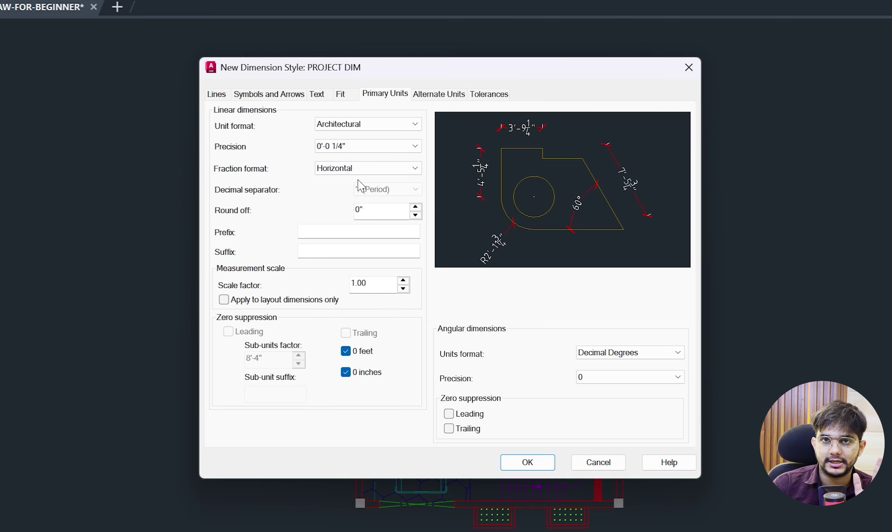
# Save the PROJECT DIM style, make it the current dimension style and return to the drawing.
pyautogui.click(529, 464)
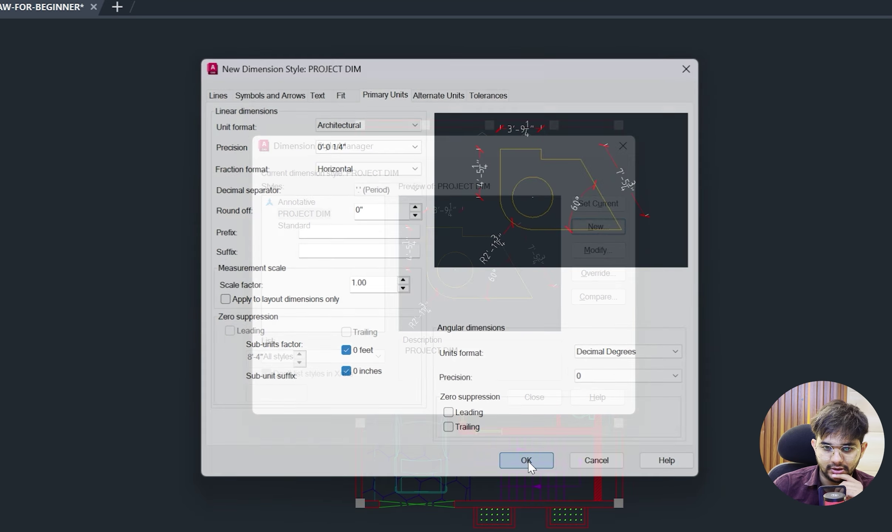
pyautogui.click(602, 200)
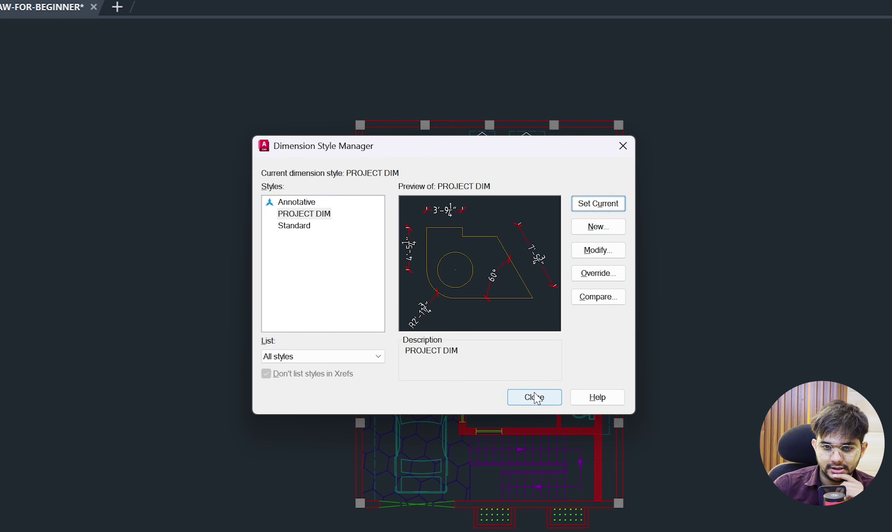
pyautogui.click(534, 397)
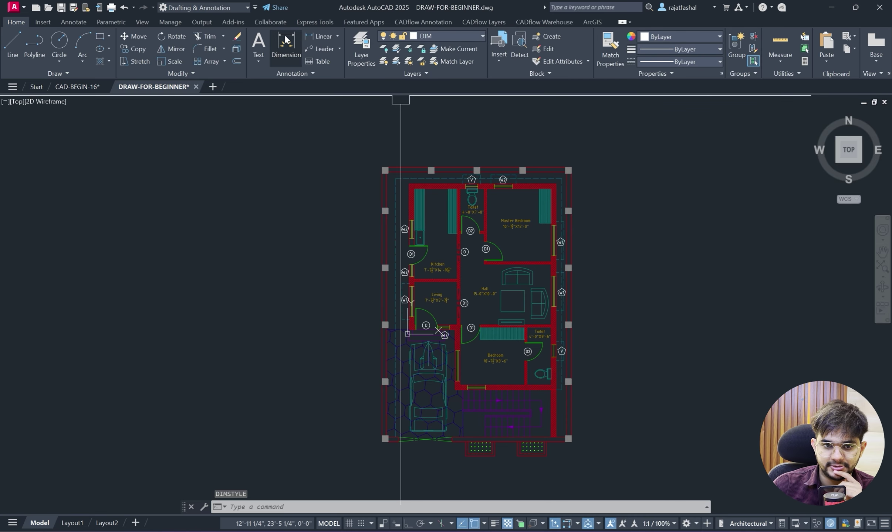
pyautogui.click(320, 36)
pyautogui.scroll(4, 392, 140)
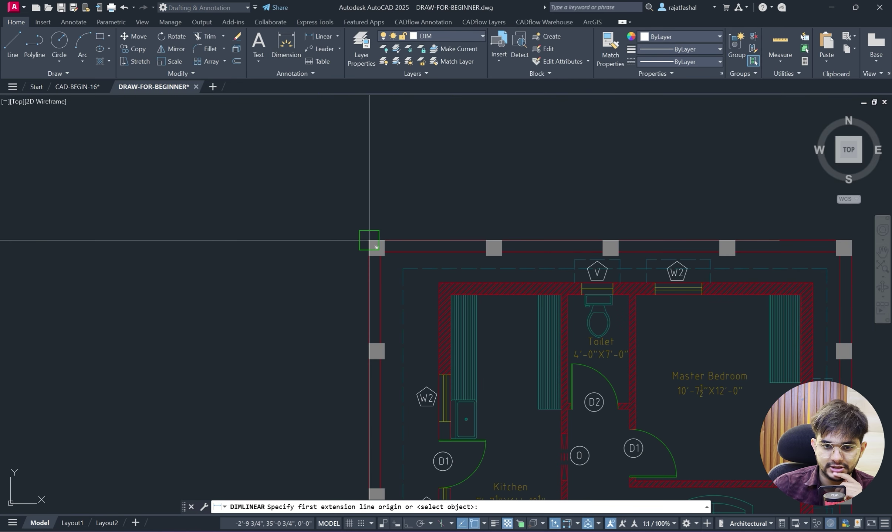
pyautogui.click(369, 231)
pyautogui.moveTo(533, 225); pyautogui.dragTo(293, 214, button='middle')
pyautogui.click(611, 230)
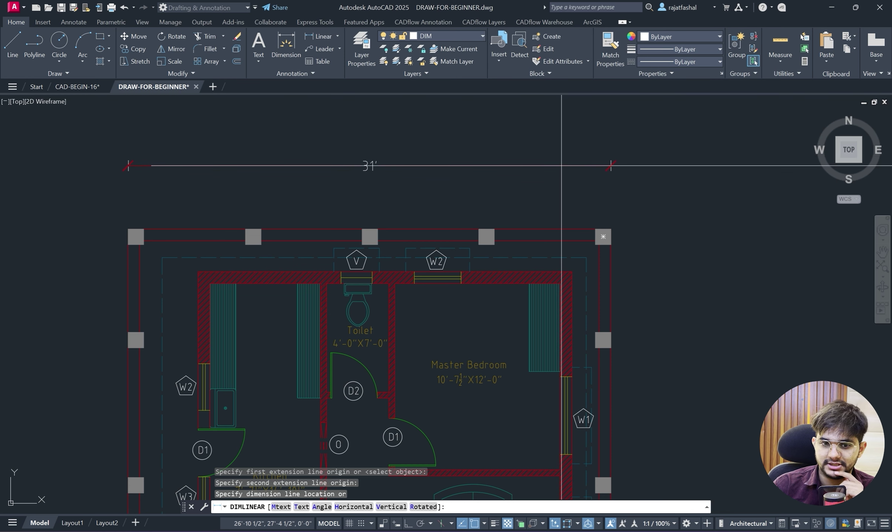
pyautogui.rightClick(550, 168)
pyautogui.click(563, 173)
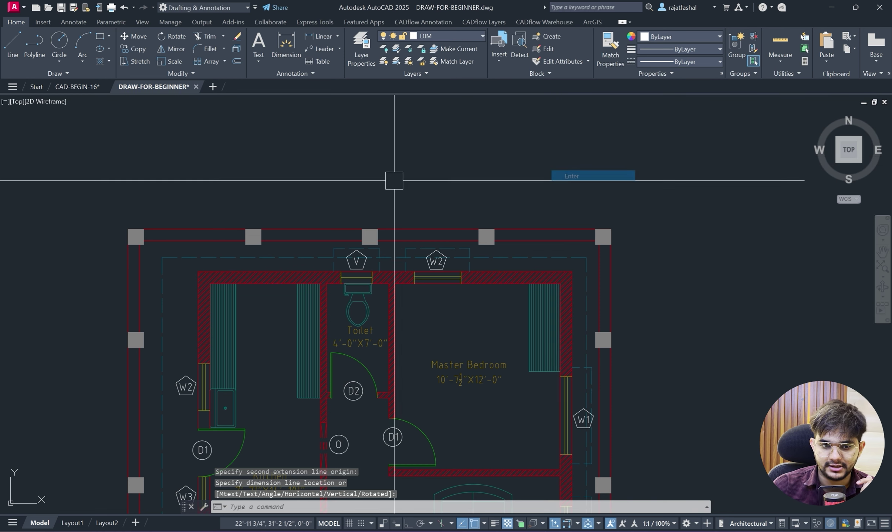
# Add a horizontal linear dimension above the plan from the boundary's top-left corner to the house's top-left wall corner.
pyautogui.click(306, 38)
pyautogui.scroll(2, 110, 221)
pyautogui.click(139, 237)
pyautogui.click(251, 302)
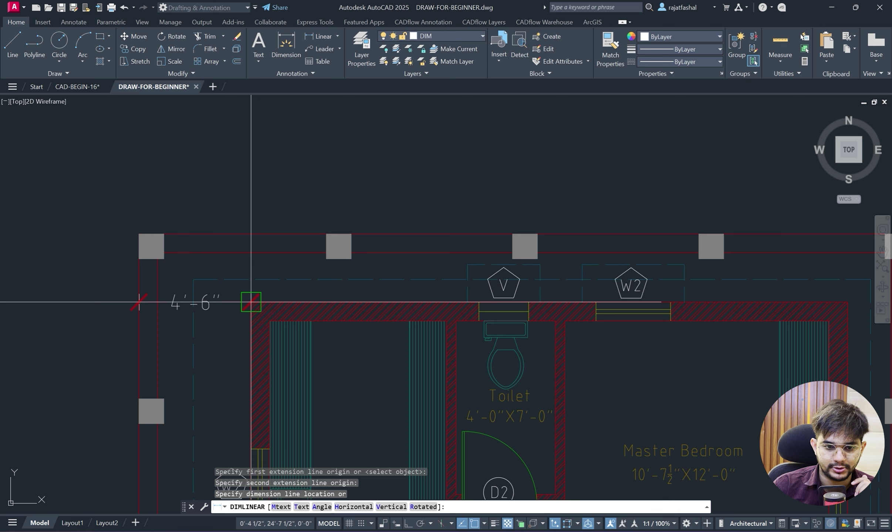
pyautogui.click(266, 200)
pyautogui.click(319, 36)
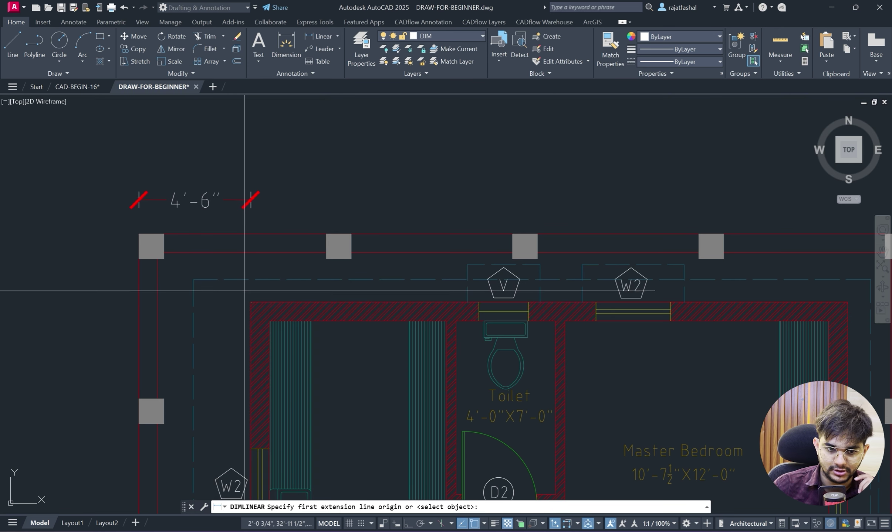
pyautogui.press('Escape')
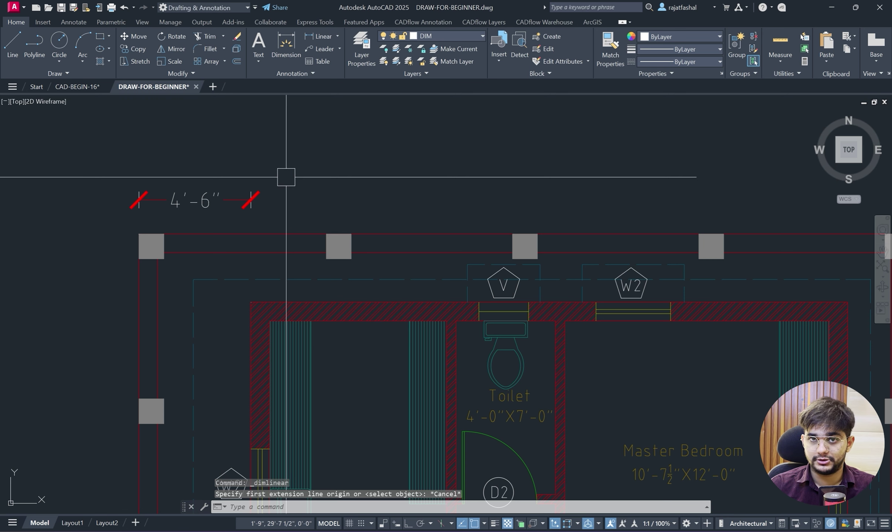
# Continue the top dimension to the house's top-right wall corner and on to the boundary's top-right corner.
pyautogui.click(76, 22)
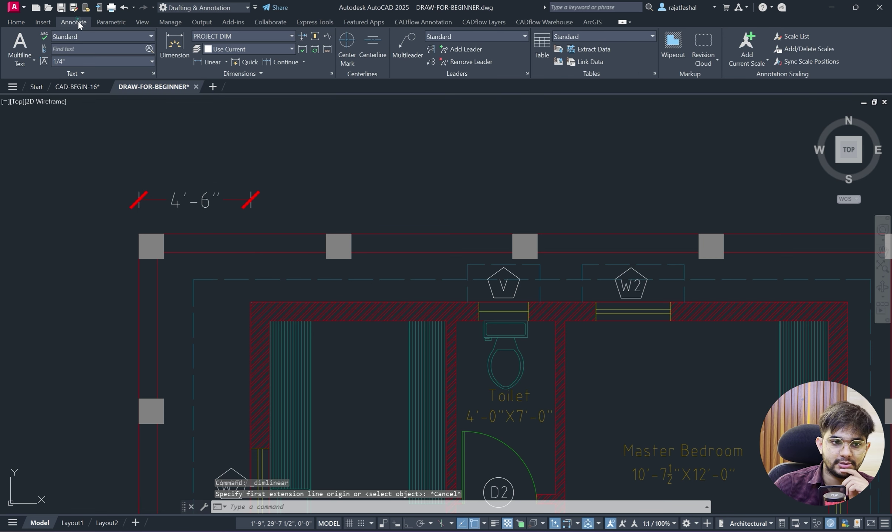
pyautogui.click(270, 65)
pyautogui.scroll(2, 629, 236)
pyautogui.moveTo(629, 235); pyautogui.dragTo(305, 196, button='middle')
pyautogui.scroll(-2, 304, 195)
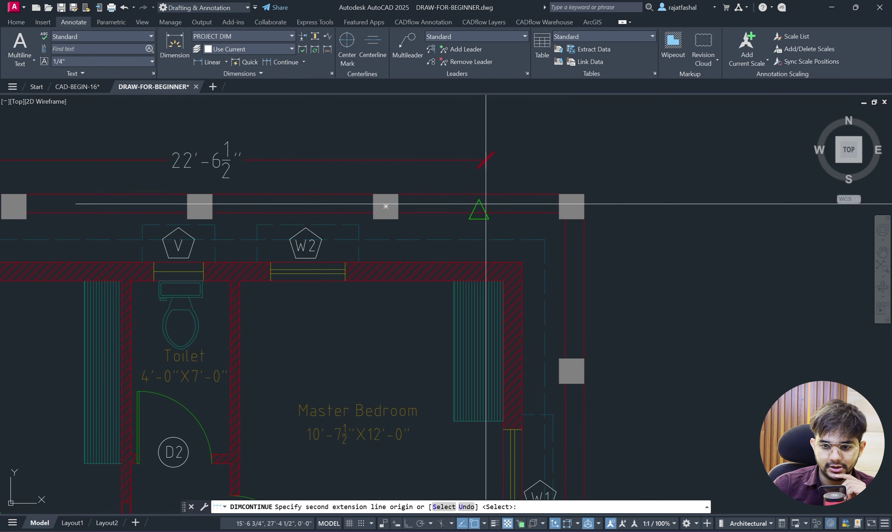
pyautogui.click(522, 263)
pyautogui.click(584, 194)
pyautogui.rightClick(676, 192)
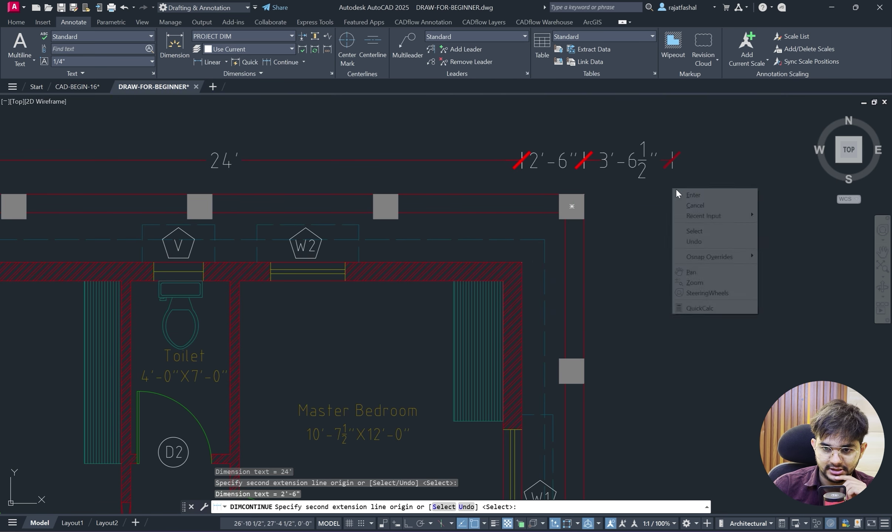
pyautogui.click(676, 193)
pyautogui.scroll(-2, 629, 193)
pyautogui.press('Escape')
pyautogui.press('Escape')
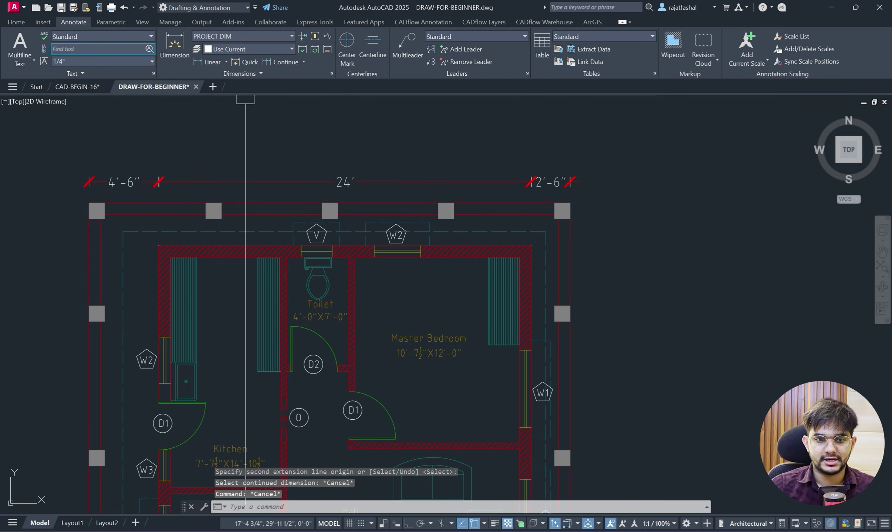
# Add a vertical linear dimension right of the plan from the boundary's top-right corner to the house's top-right wall corner.
pyautogui.click(203, 62)
pyautogui.scroll(2, 579, 234)
pyautogui.click(564, 185)
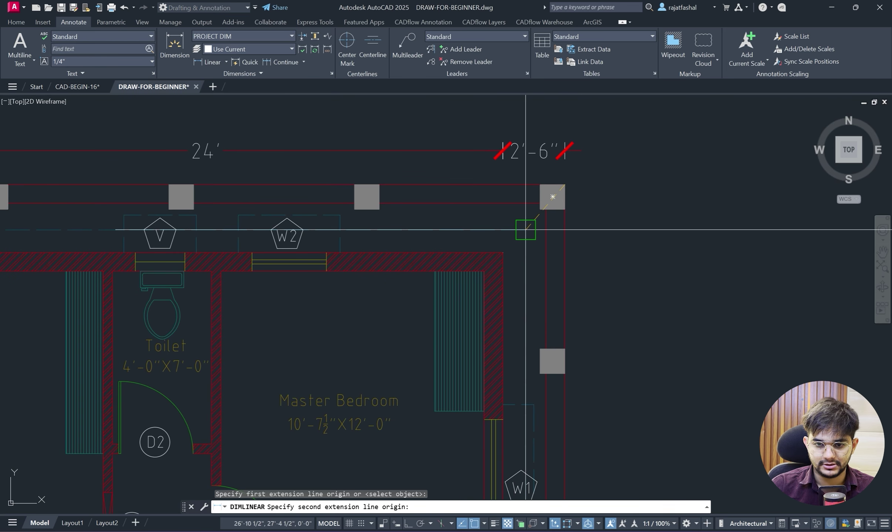
pyautogui.click(503, 253)
pyautogui.click(601, 209)
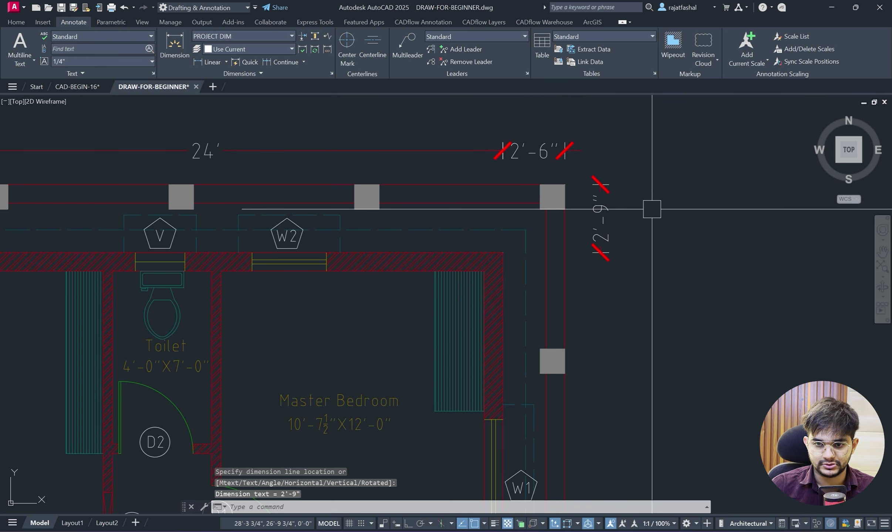
# Continue the vertical dimension down to the upper edge of the bottom-right corner pillar and then to the boundary's bottom-right corner.
pyautogui.click(280, 61)
pyautogui.scroll(-4, 592, 265)
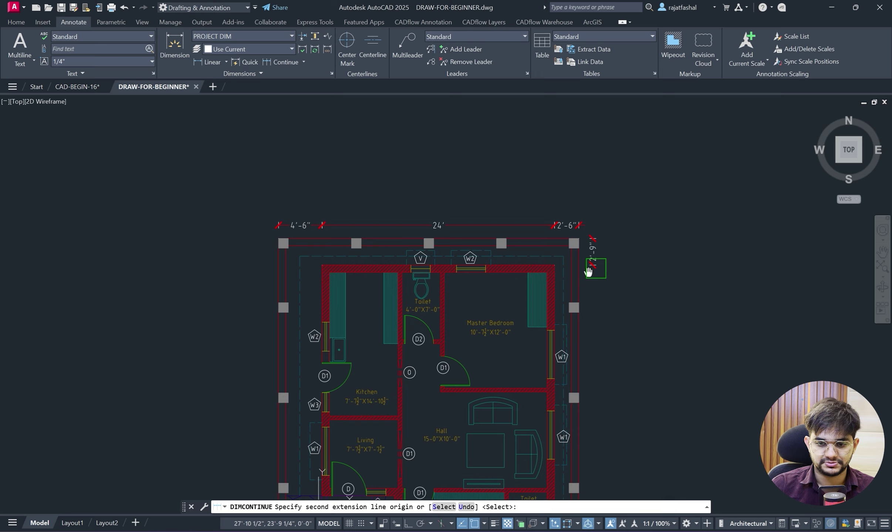
pyautogui.scroll(1, 617, 271)
pyautogui.moveTo(617, 271); pyautogui.dragTo(608, 112, button='middle')
pyautogui.scroll(2, 621, 255)
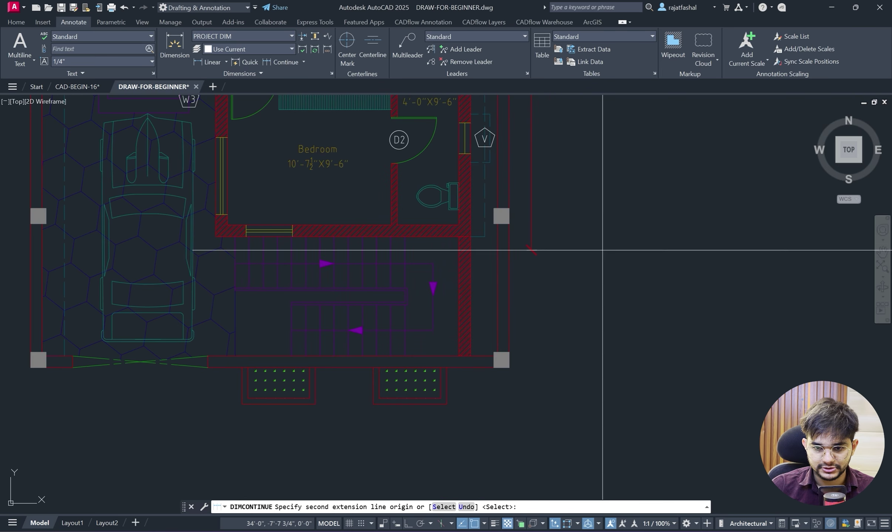
pyautogui.scroll(2, 516, 335)
pyautogui.click(506, 362)
pyautogui.click(516, 380)
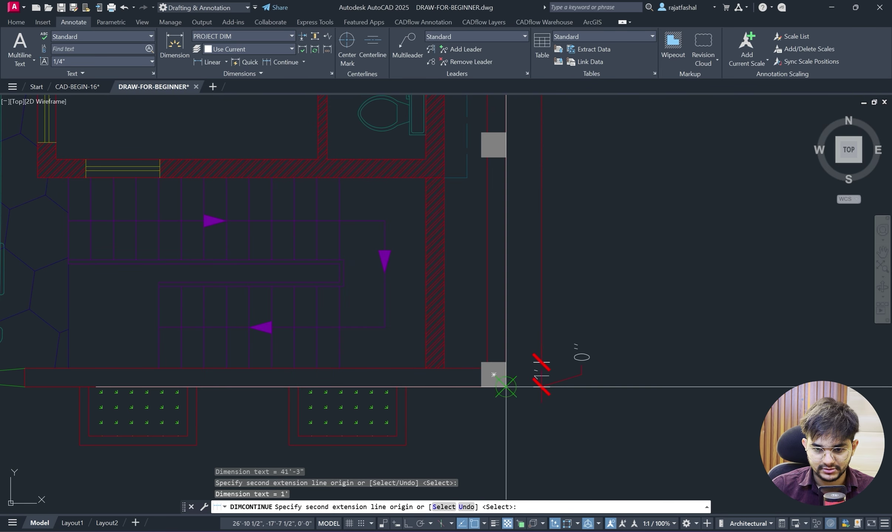
pyautogui.rightClick(660, 355)
pyautogui.click(676, 399)
pyautogui.scroll(-5, 637, 269)
pyautogui.moveTo(642, 297); pyautogui.dragTo(637, 317, button='middle')
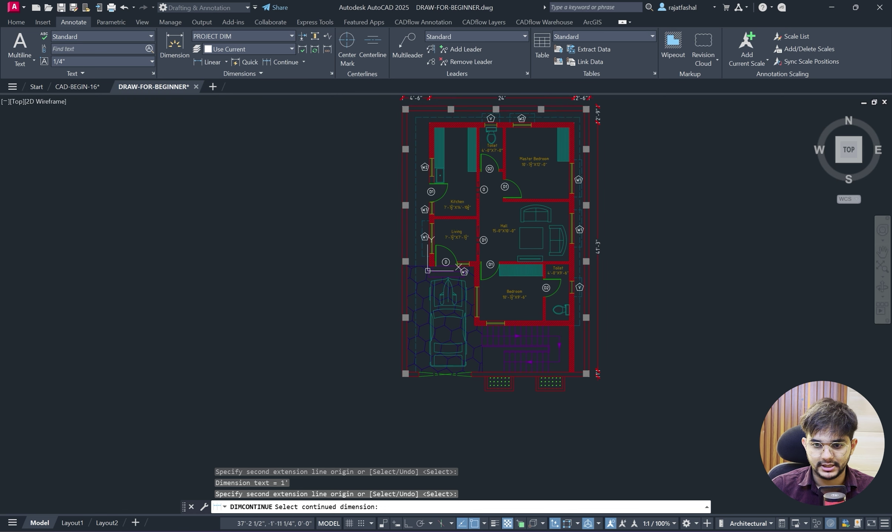
pyautogui.press('Escape')
pyautogui.press('Escape')
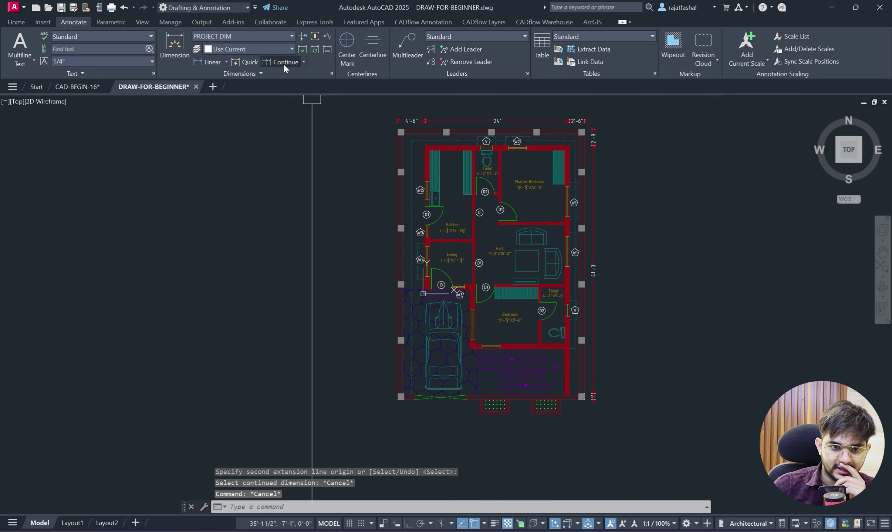
# Add an overall linear dimension across the full boundary width, placed above the row of top dimensions.
pyautogui.click(206, 63)
pyautogui.scroll(5, 414, 140)
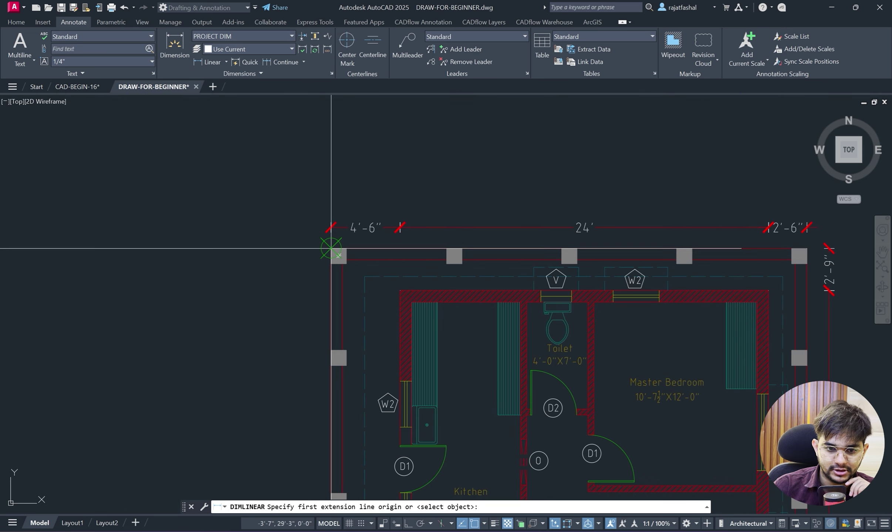
pyautogui.click(331, 247)
pyautogui.click(807, 248)
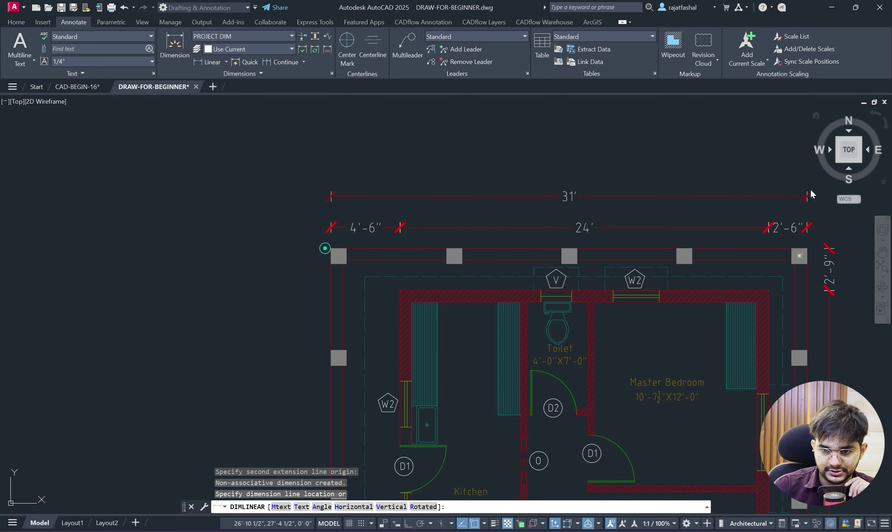
pyautogui.scroll(6, 811, 199)
pyautogui.click(804, 209)
pyautogui.scroll(-6, 795, 224)
pyautogui.moveTo(780, 225); pyautogui.dragTo(659, 227, button='middle')
pyautogui.click(207, 60)
pyautogui.scroll(2, 736, 292)
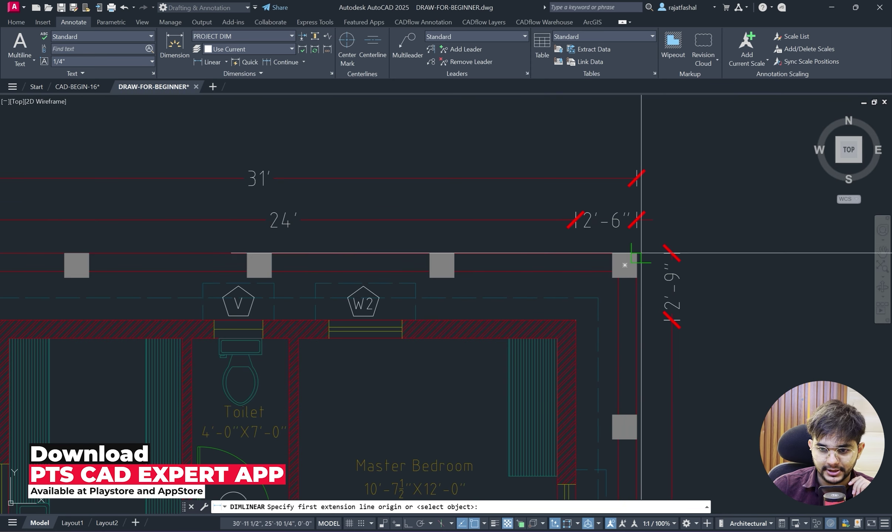
pyautogui.click(637, 254)
pyautogui.press('Escape')
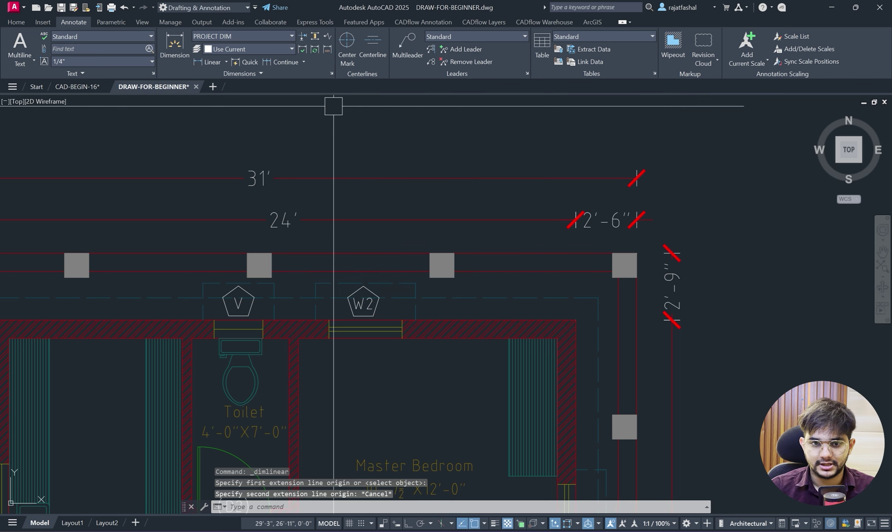
# Add an overall vertical linear dimension from the boundary's top-right to bottom-right corner, placed outside the existing right-hand dimensions.
pyautogui.click(202, 63)
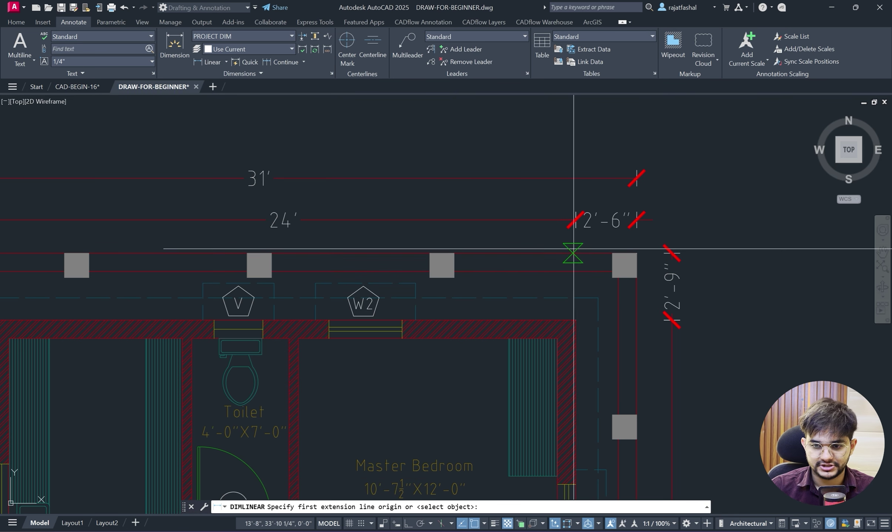
pyautogui.click(636, 254)
pyautogui.scroll(-5, 642, 259)
pyautogui.scroll(4, 677, 315)
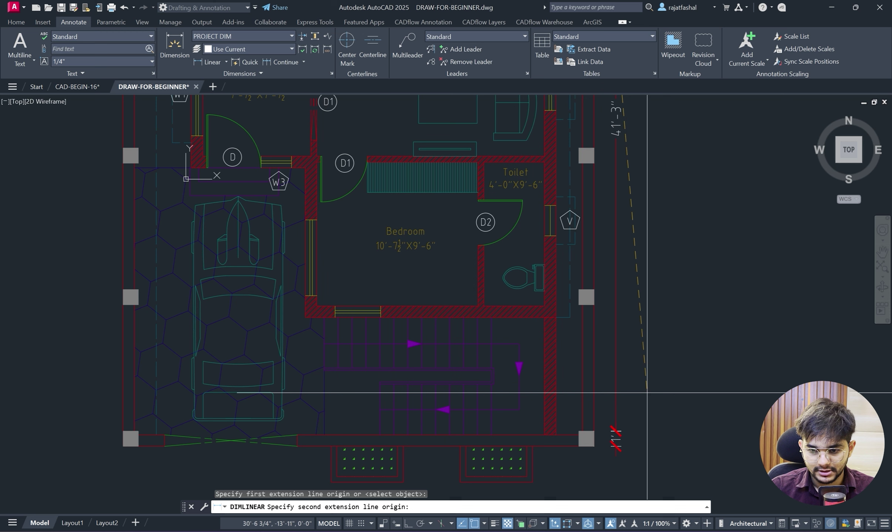
pyautogui.click(593, 446)
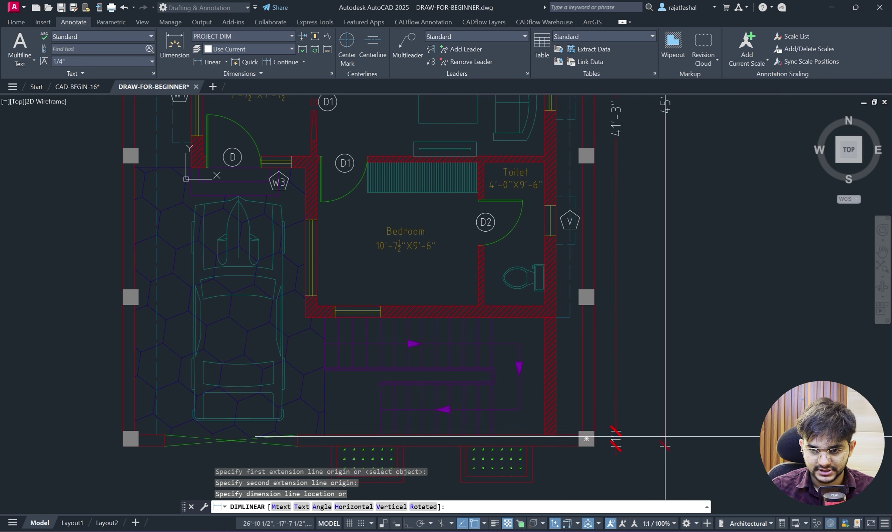
pyautogui.click(650, 425)
pyautogui.scroll(-2, 684, 410)
pyautogui.scroll(-2, 684, 409)
pyautogui.scroll(2, 675, 412)
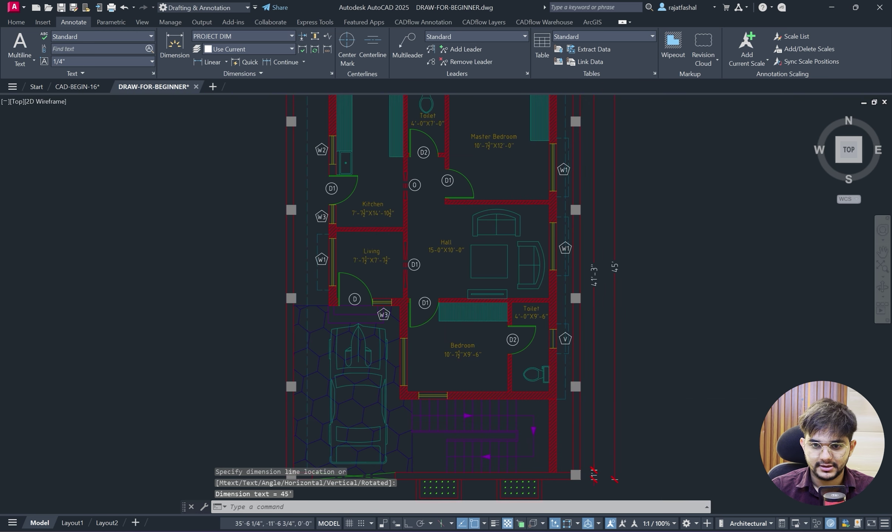
pyautogui.scroll(-2, 666, 418)
pyautogui.press('Escape')
pyautogui.press('Escape')
pyautogui.moveTo(664, 420); pyautogui.dragTo(577, 364, button='middle')
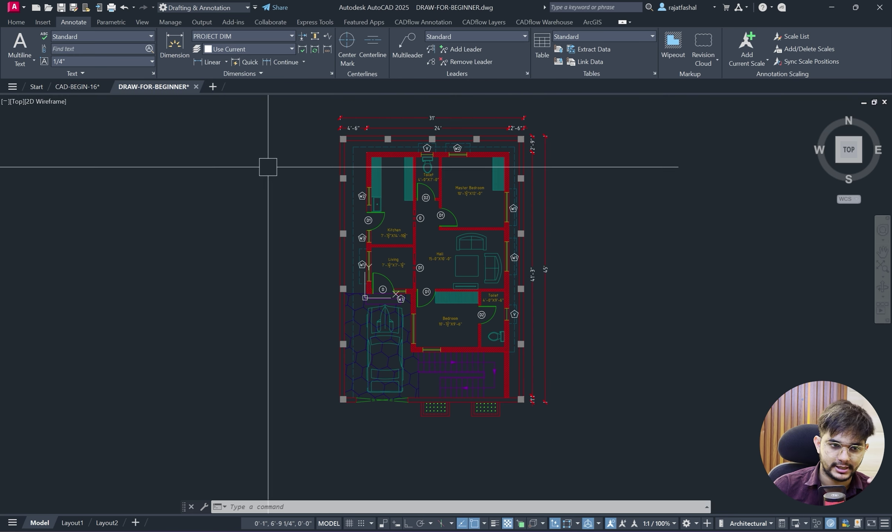
# Create a new layer named ROAD and make it the current layer.
pyautogui.click(16, 22)
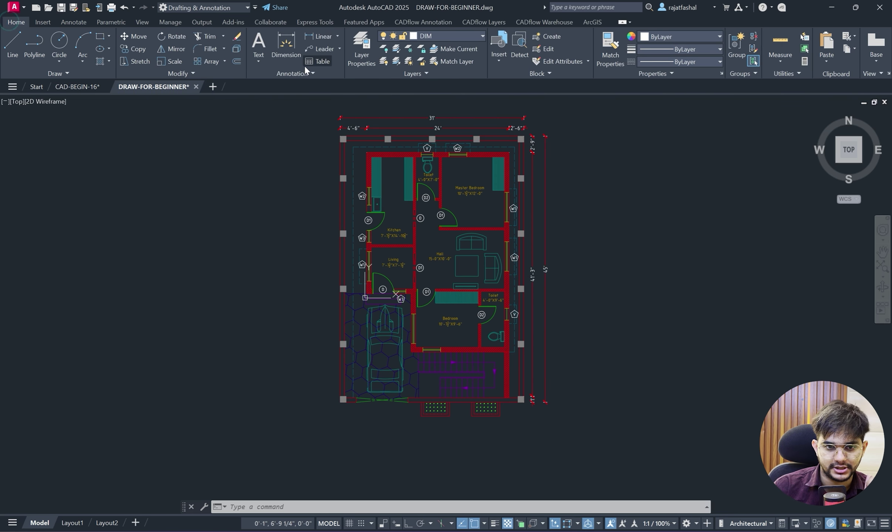
pyautogui.click(361, 48)
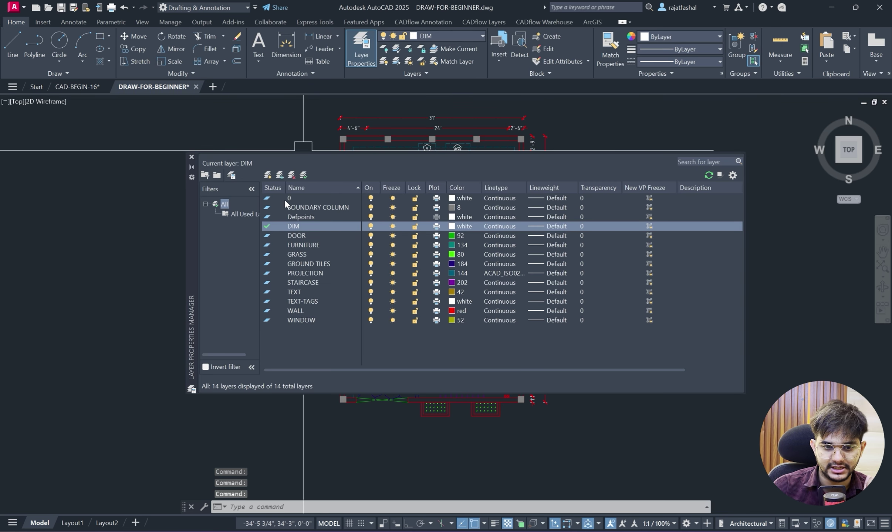
pyautogui.click(285, 200)
pyautogui.click(268, 176)
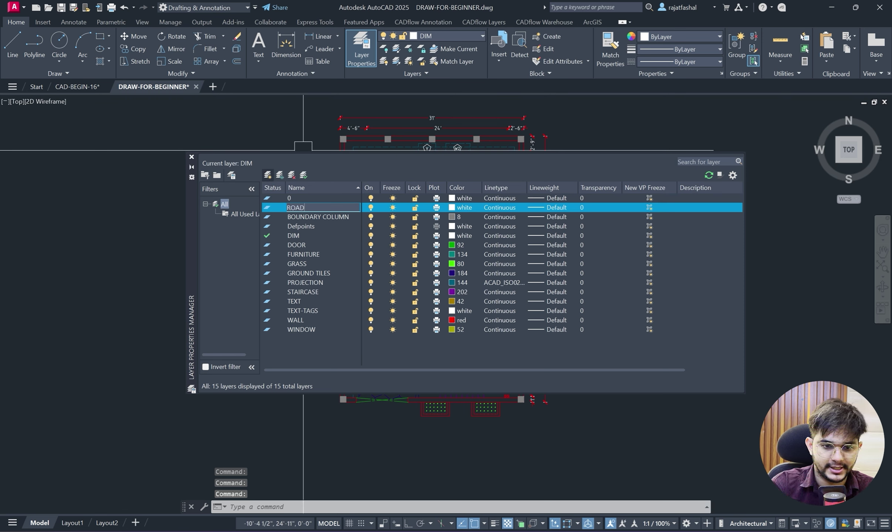
pyautogui.click(334, 338)
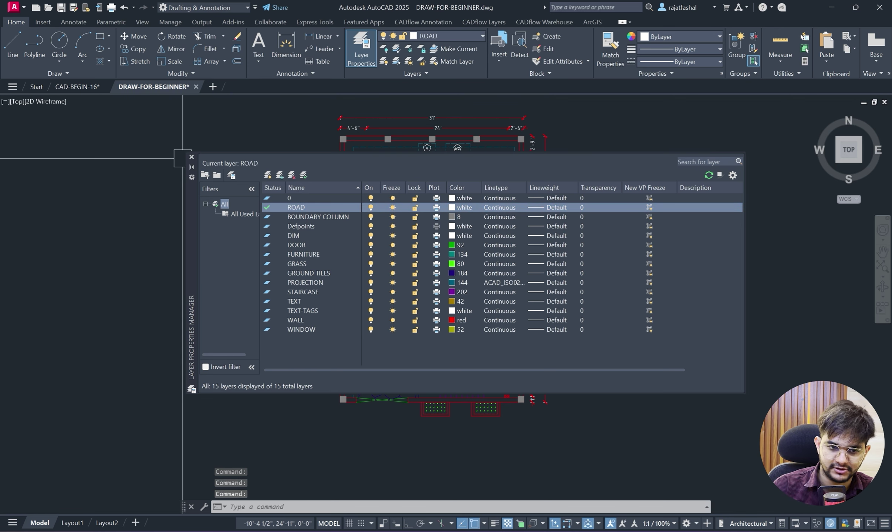
pyautogui.click(191, 157)
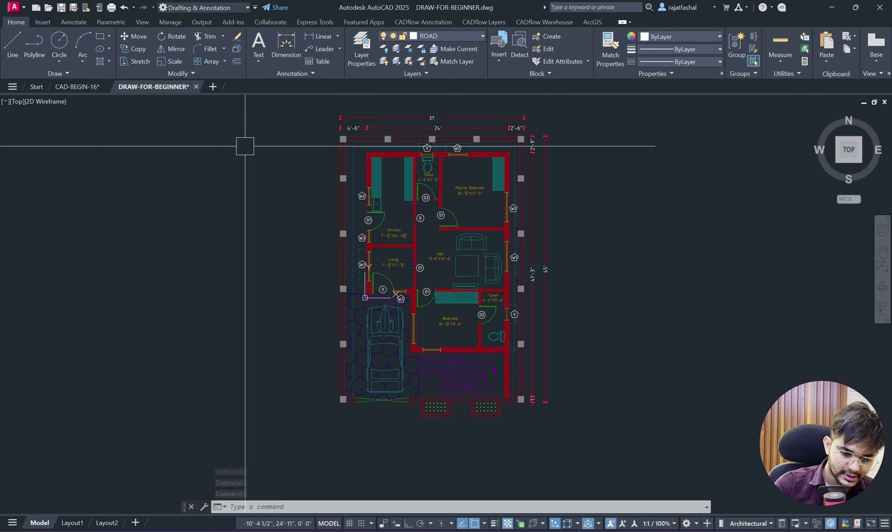
# With Ortho on, draw a line from the gate's left end about 3'-4" down and on leftward past the boundary.
pyautogui.write('l')
pyautogui.press('Return')
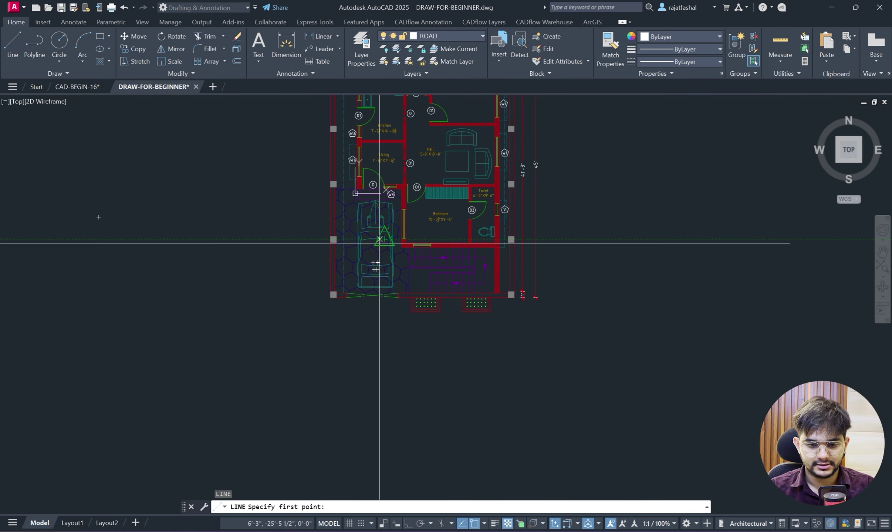
pyautogui.scroll(4, 352, 299)
pyautogui.click(352, 280)
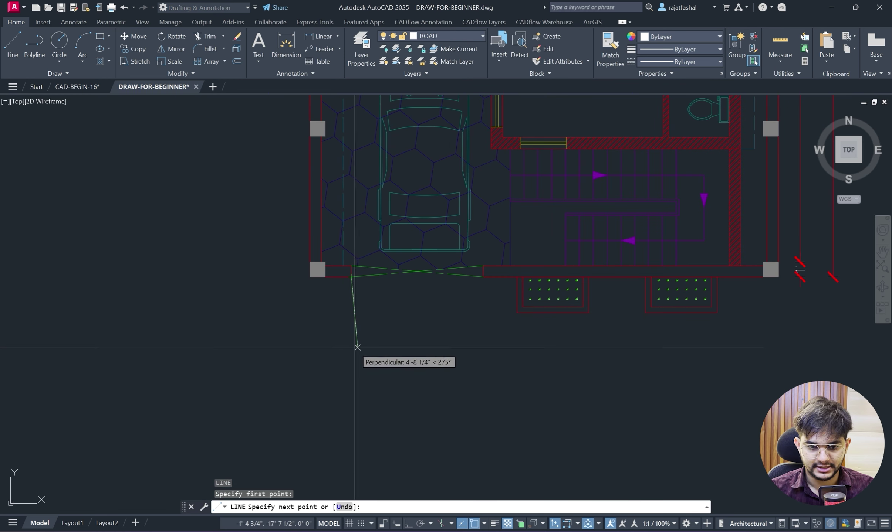
pyautogui.click(408, 524)
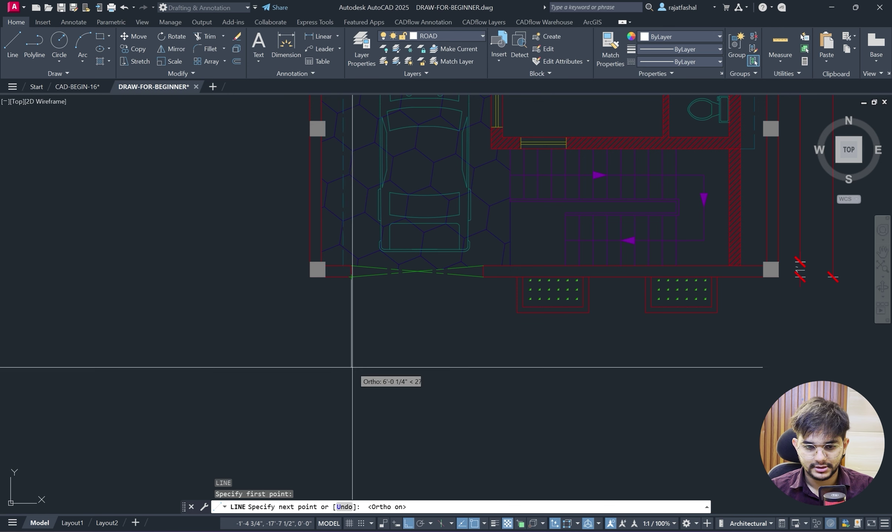
pyautogui.click(351, 328)
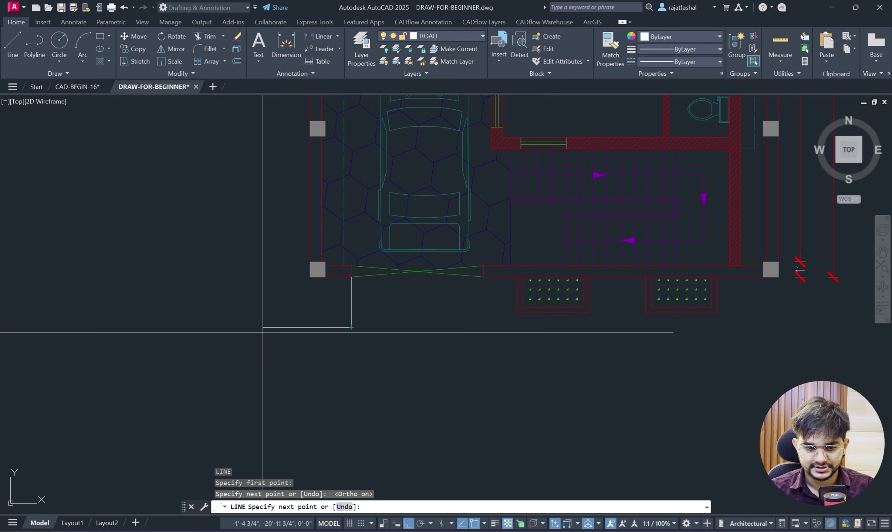
pyautogui.click(263, 327)
pyautogui.press('Escape')
# Draw a matching line from the gate's right end about 3'-4" down and on rightward past the outer dimensions.
pyautogui.rightClick(394, 318)
pyautogui.click(411, 324)
pyautogui.click(482, 277)
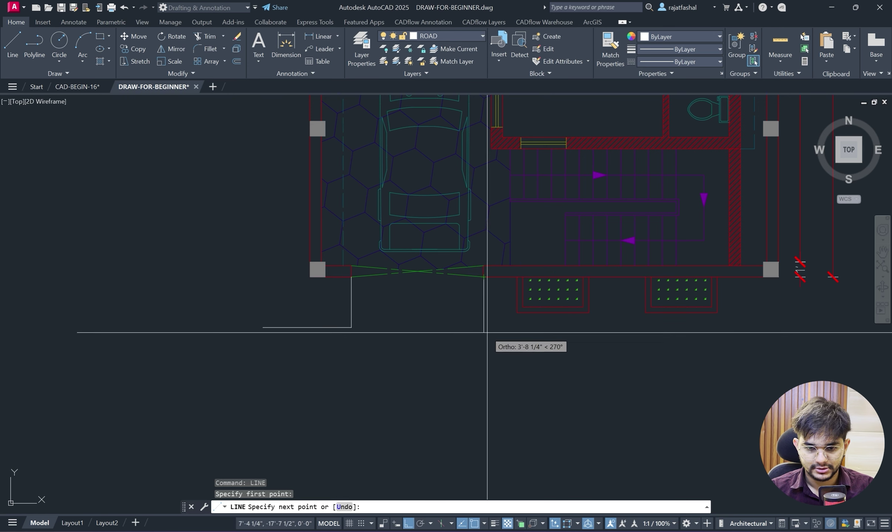
pyautogui.click(520, 335)
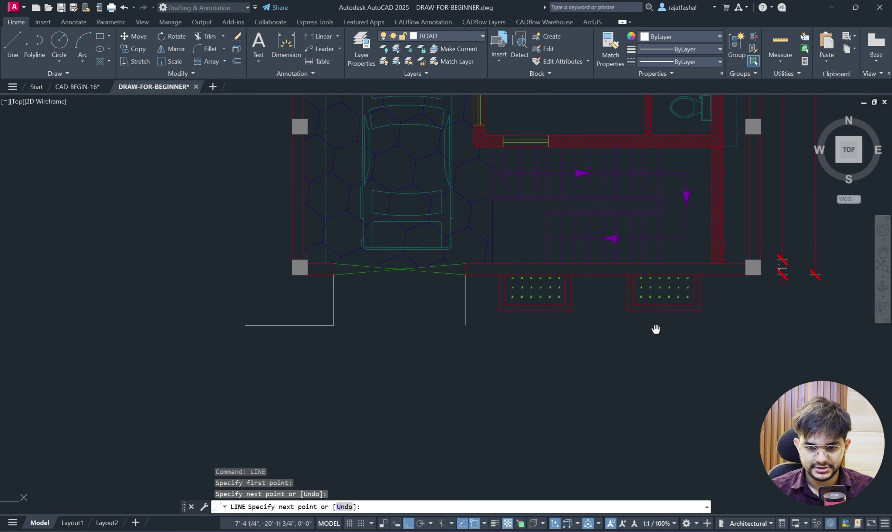
pyautogui.scroll(-3, 527, 328)
pyautogui.click(585, 329)
pyautogui.press('Escape')
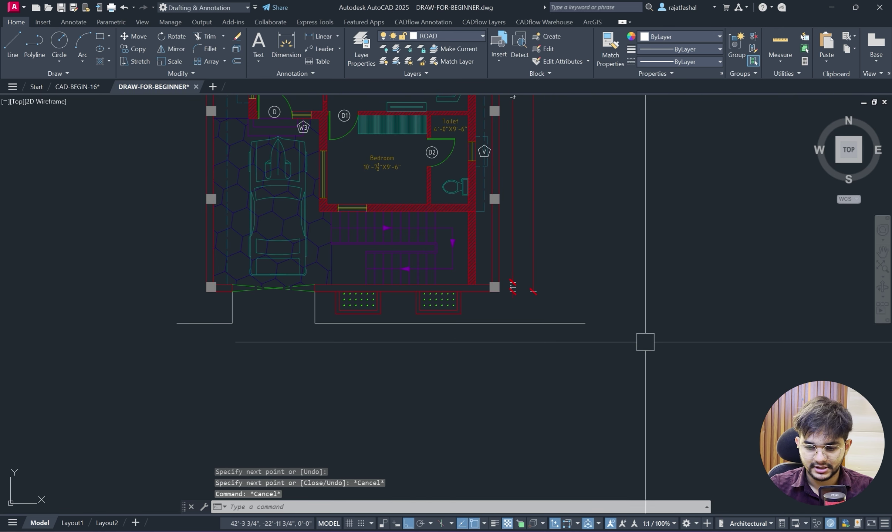
# Try a 15' downward offset of the horizontal road line right of the gate, and undo it.
pyautogui.write('o')
pyautogui.press('Return')
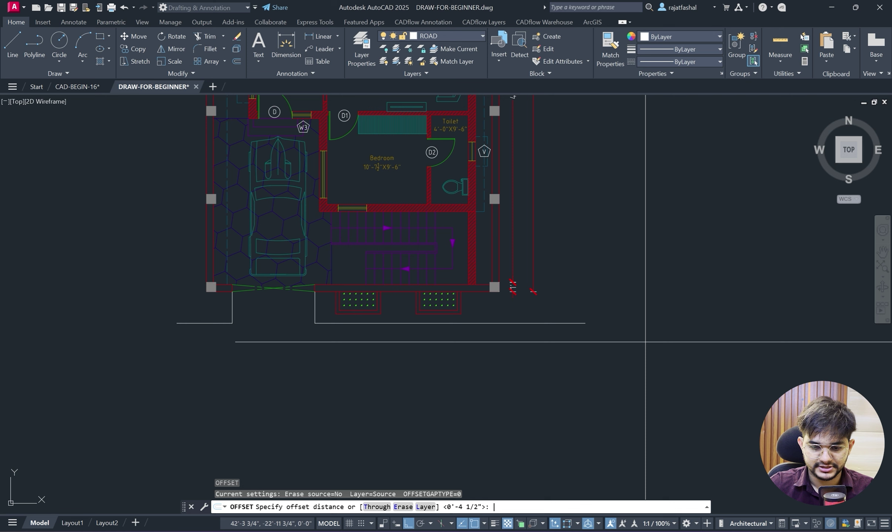
pyautogui.write("15'")
pyautogui.press('Return')
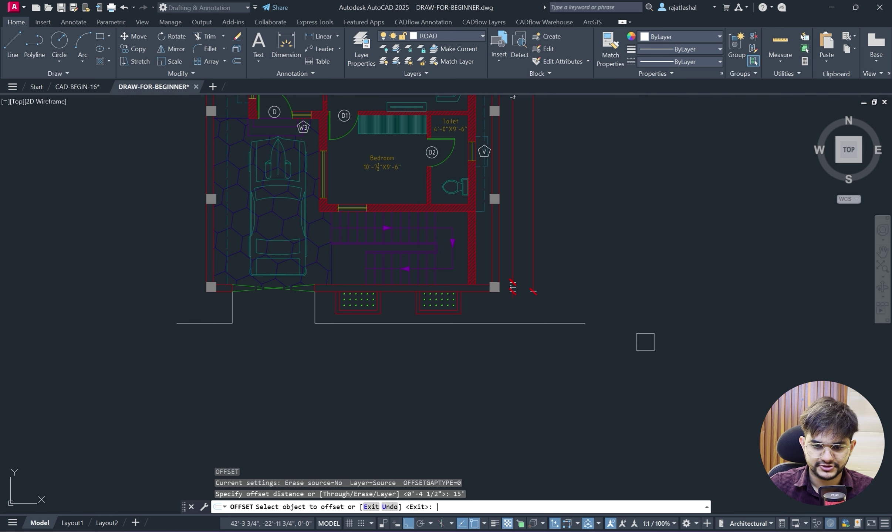
pyautogui.click(549, 318)
pyautogui.click(538, 371)
pyautogui.press('Escape')
pyautogui.scroll(-4, 558, 361)
pyautogui.scroll(2, 512, 359)
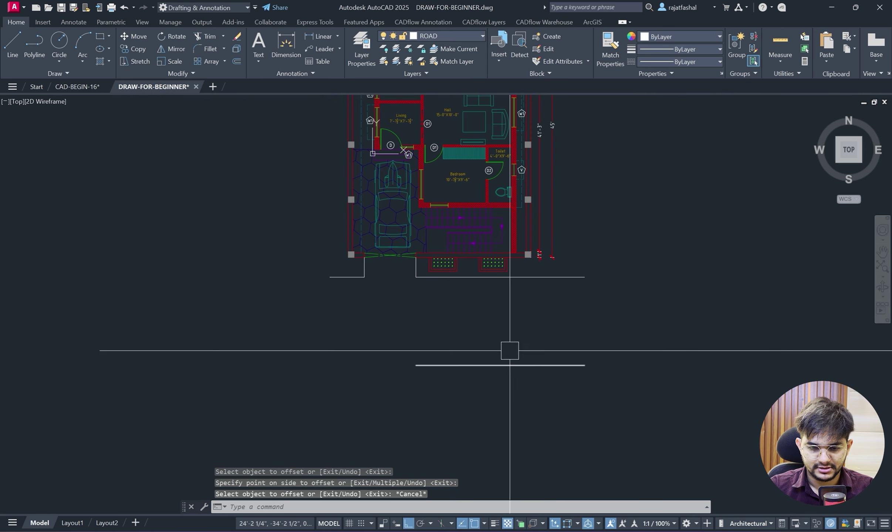
pyautogui.hotkey('ctrl', 'z')
pyautogui.hotkey('ctrl', 'z')
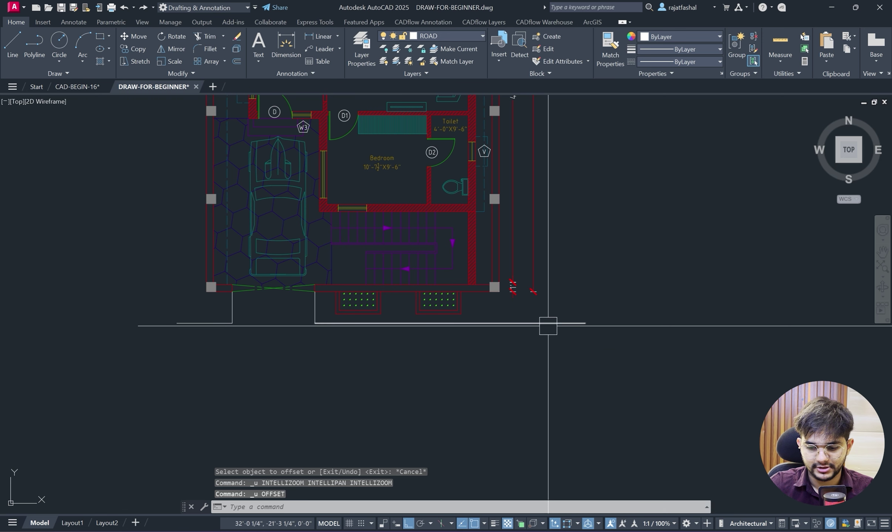
# Offset the horizontal road line right of the gate 12' downward to form the road's far edge.
pyautogui.write('o')
pyautogui.press('Return')
pyautogui.write("12'")
pyautogui.press('Return')
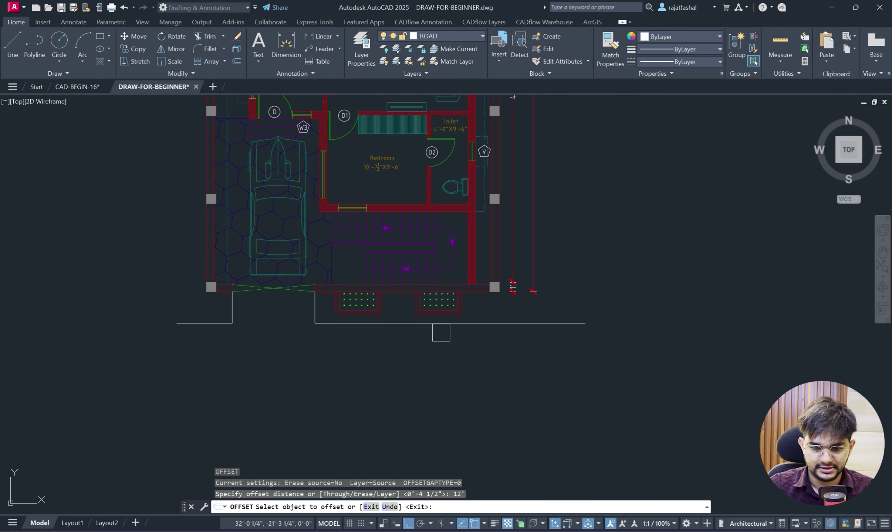
pyautogui.click(443, 324)
pyautogui.click(486, 357)
pyautogui.press('Escape')
pyautogui.press('Escape')
# Stretch the far road edge's left end in line with the left end of the upper-left road line.
pyautogui.scroll(-2, 487, 362)
pyautogui.moveTo(487, 362); pyautogui.dragTo(569, 331, button='middle')
pyautogui.click(486, 375)
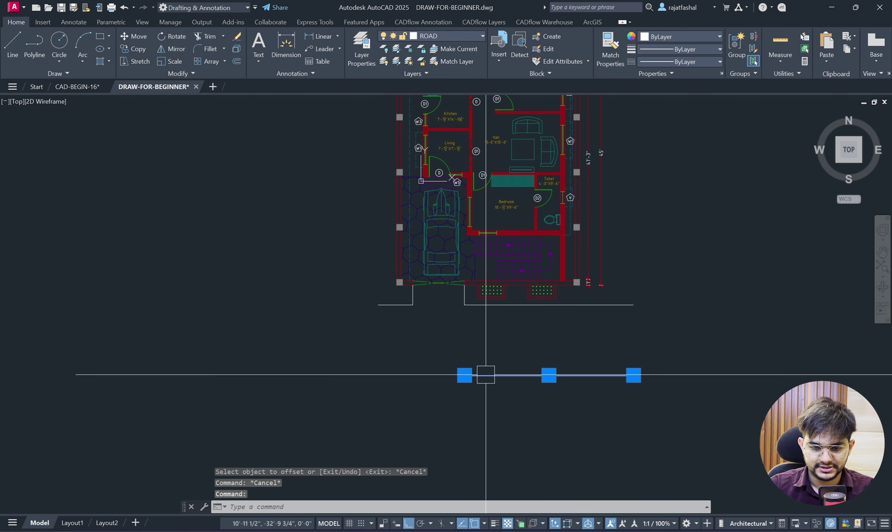
pyautogui.click(464, 375)
pyautogui.click(378, 351)
pyautogui.press('Escape')
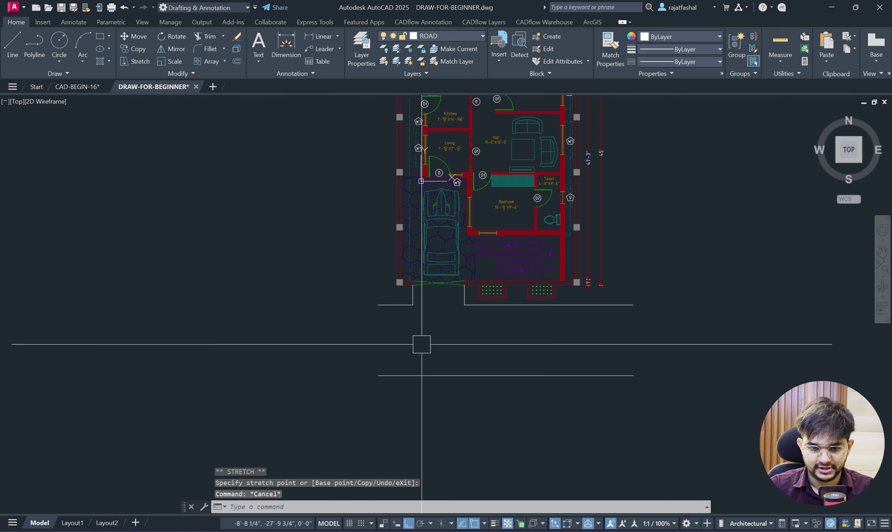
pyautogui.press('Escape')
pyautogui.moveTo(422, 344); pyautogui.dragTo(376, 358, button='middle')
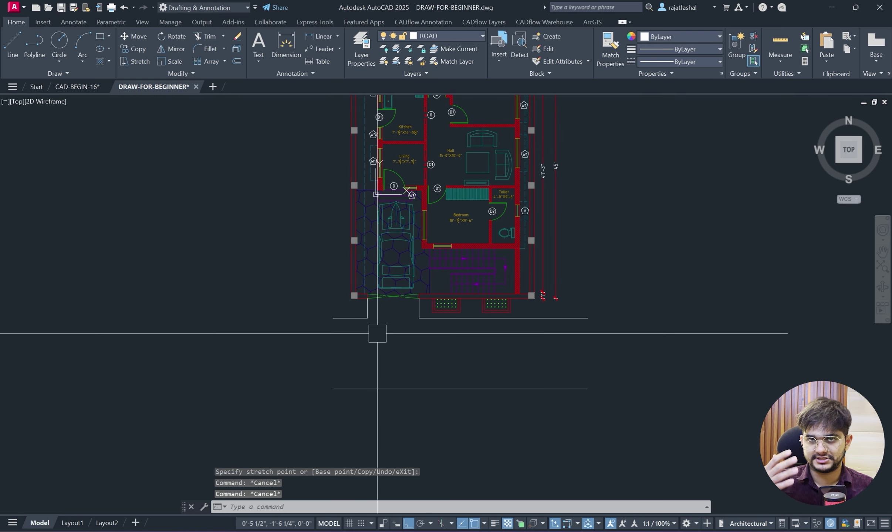
# Following the reference PDF, extend the upper-left and far road lines farther left so their left ends align.
pyautogui.click(463, 531)
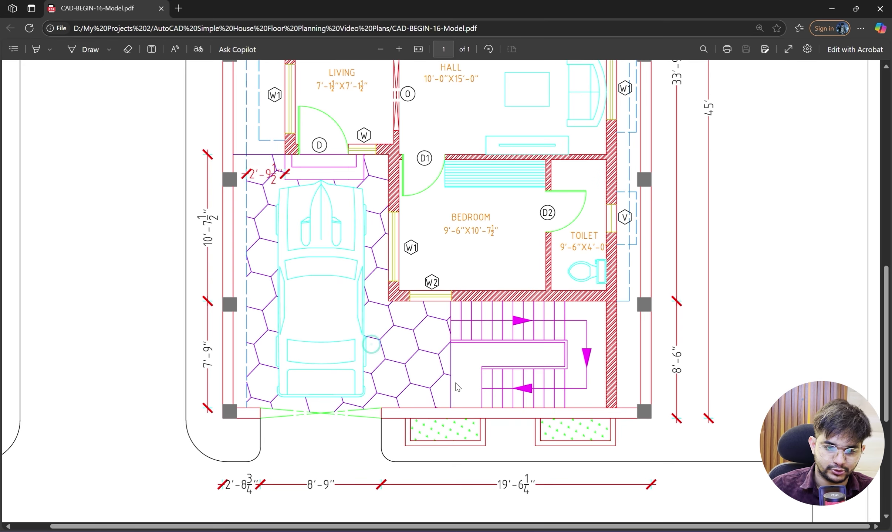
pyautogui.scroll(-4, 369, 361)
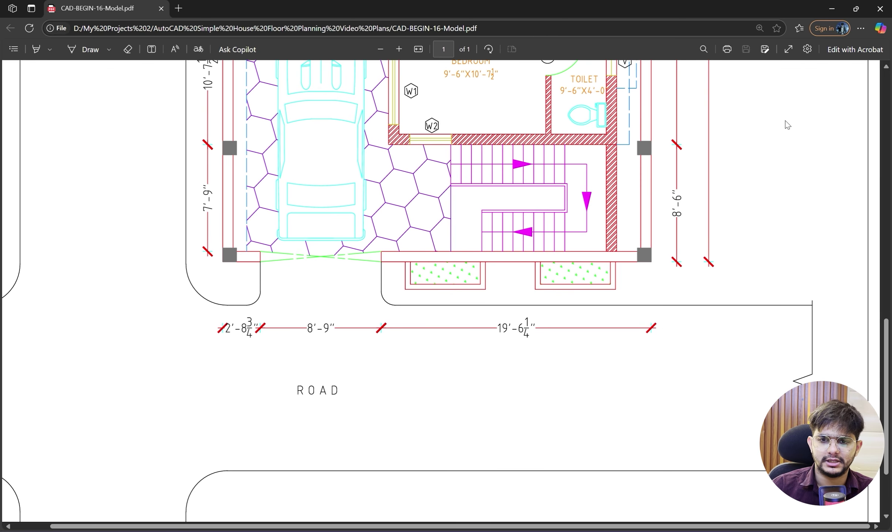
pyautogui.click(832, 9)
pyautogui.click(344, 310)
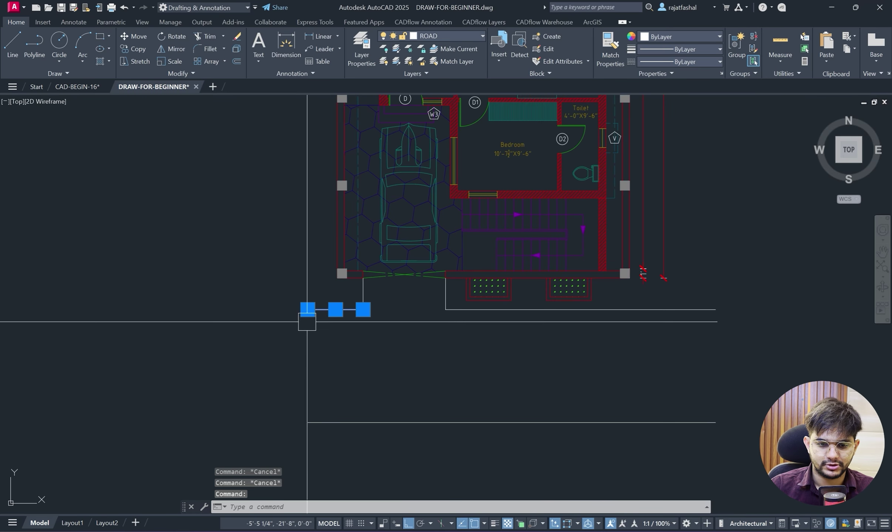
pyautogui.click(307, 310)
pyautogui.click(217, 317)
pyautogui.click(308, 423)
pyautogui.click(308, 423)
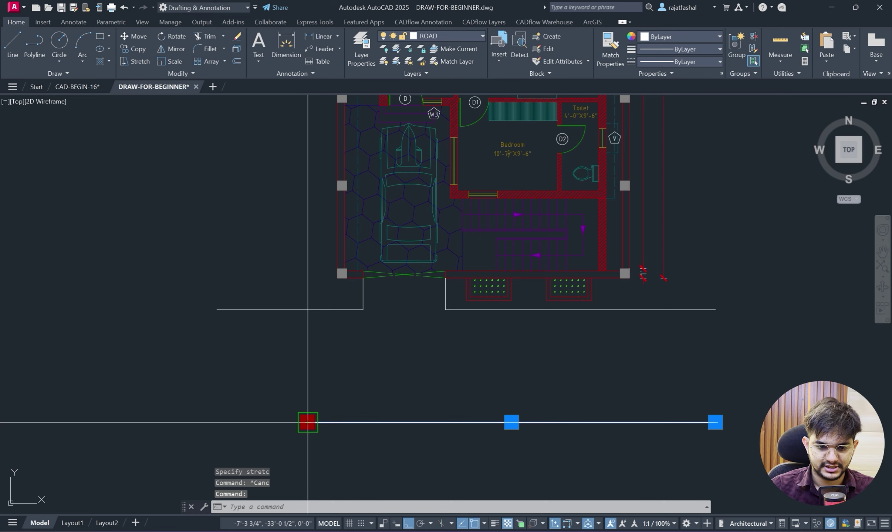
pyautogui.press('Escape')
pyautogui.scroll(-3, 281, 359)
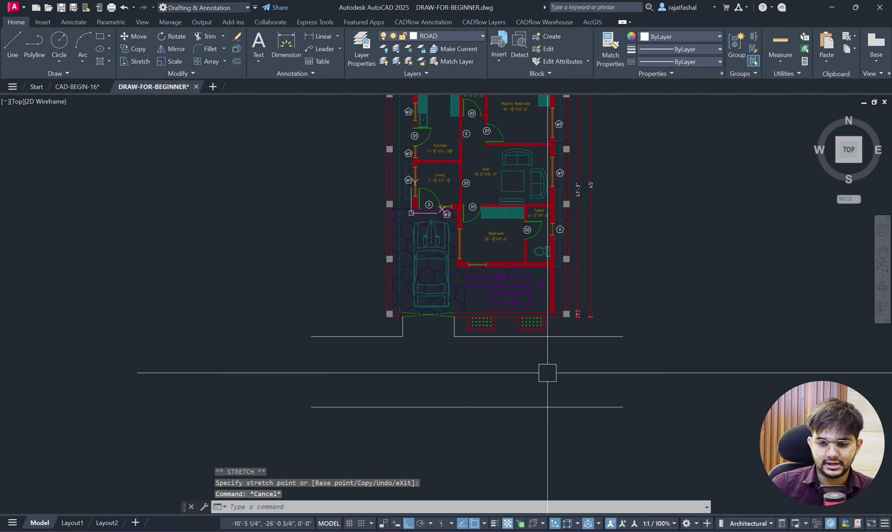
# After checking the reference PDF, close the road's right end with a break line of symbol size 1', placing the break near its middle.
pyautogui.hotkey('alt', 'Tab')
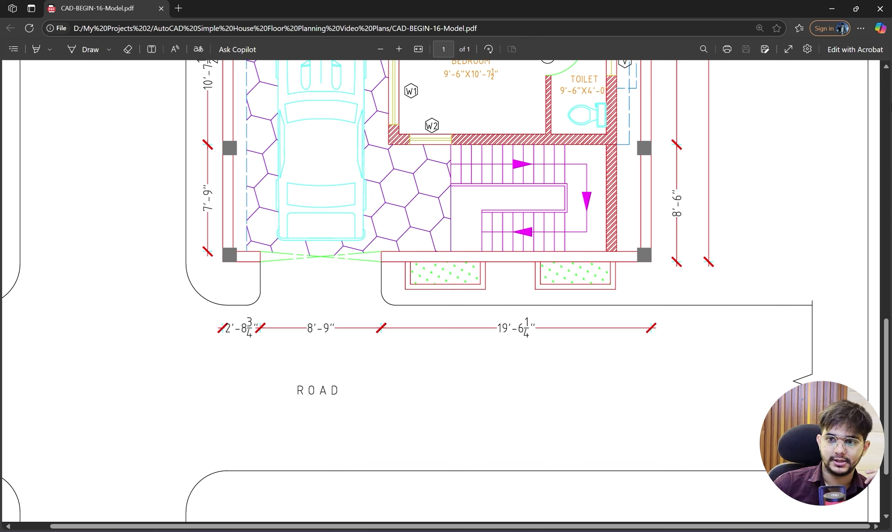
pyautogui.click(832, 9)
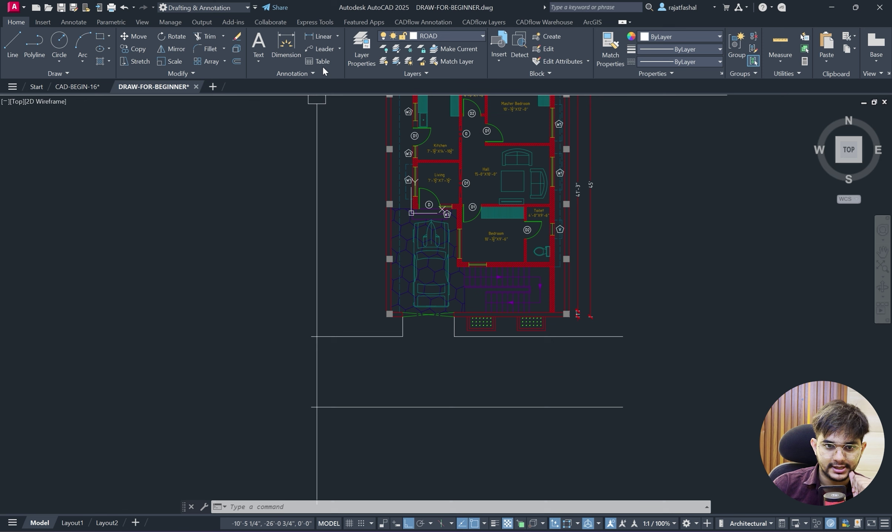
pyautogui.click(319, 23)
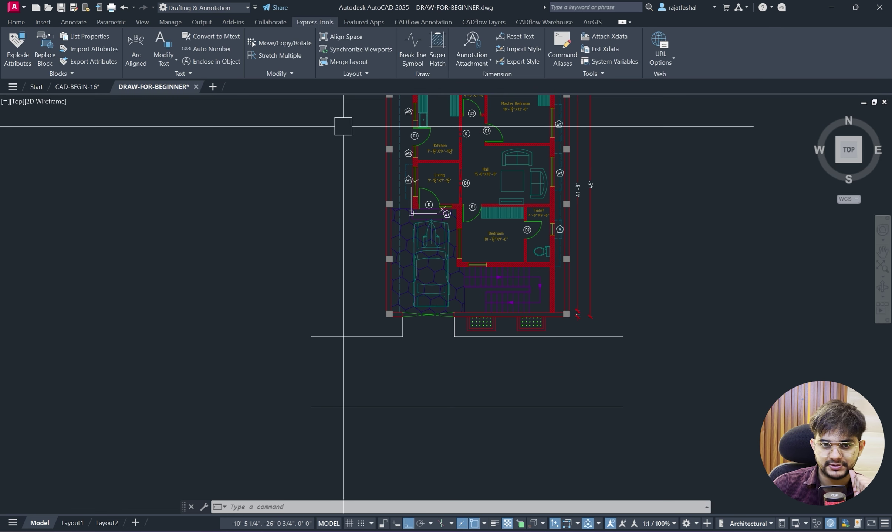
pyautogui.click(411, 50)
pyautogui.scroll(2, 647, 350)
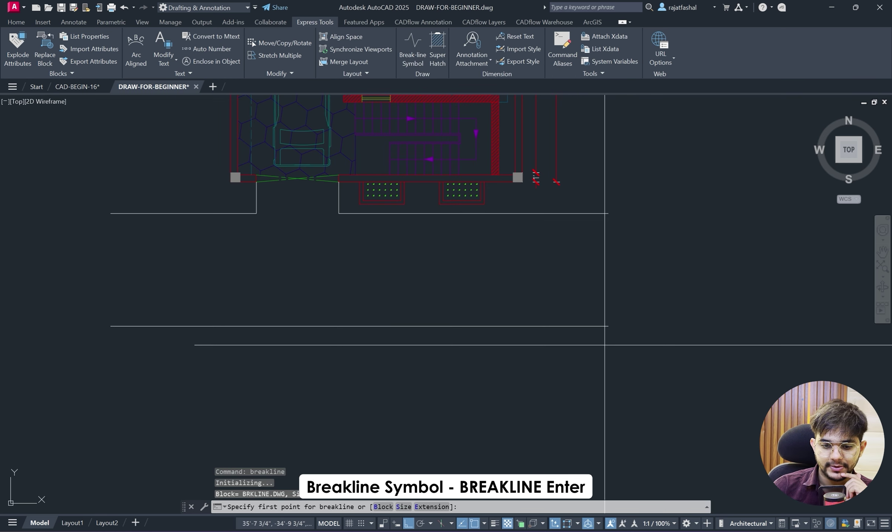
pyautogui.write('S')
pyautogui.press('Return')
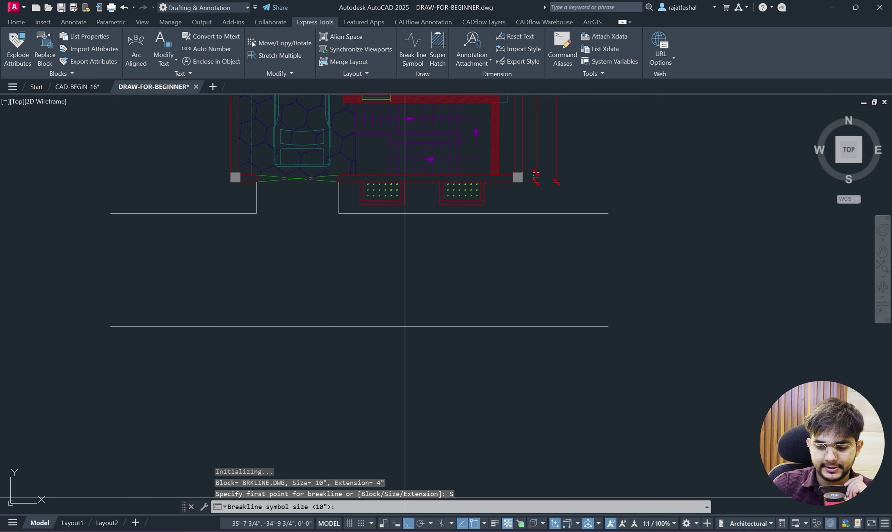
pyautogui.write("1'")
pyautogui.press('Return')
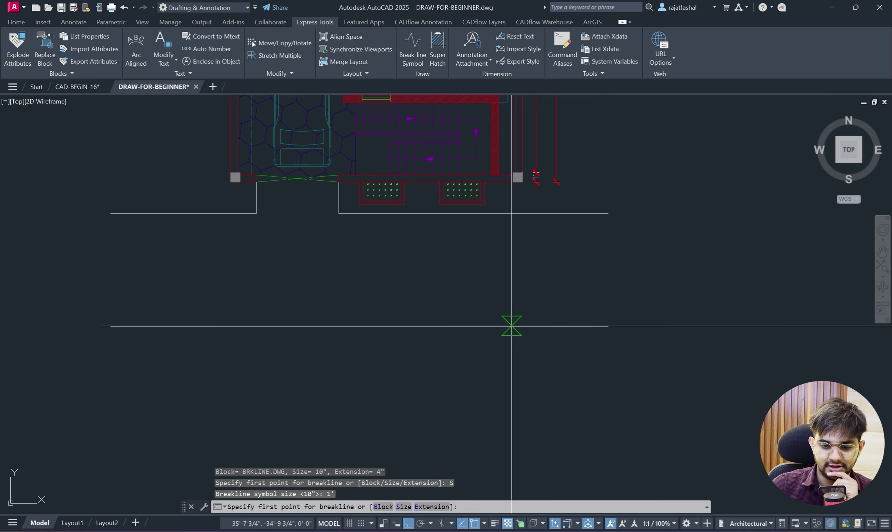
pyautogui.click(608, 213)
pyautogui.click(608, 326)
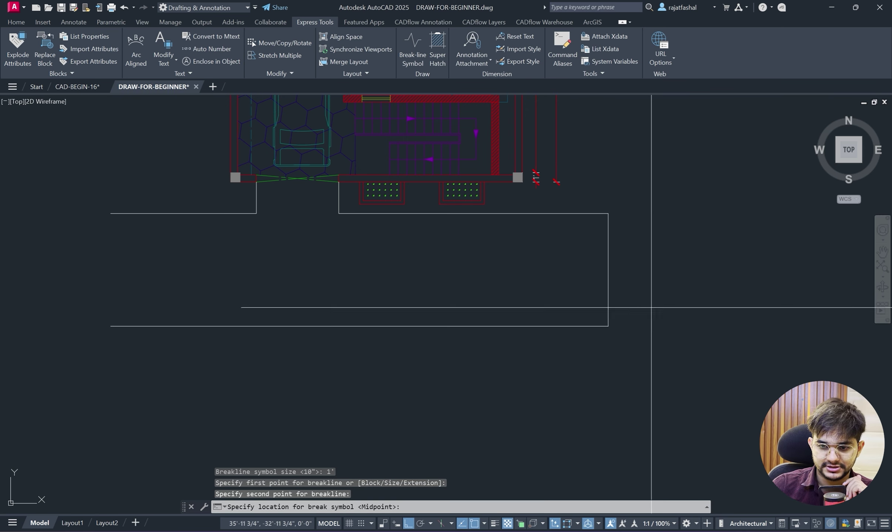
pyautogui.click(608, 271)
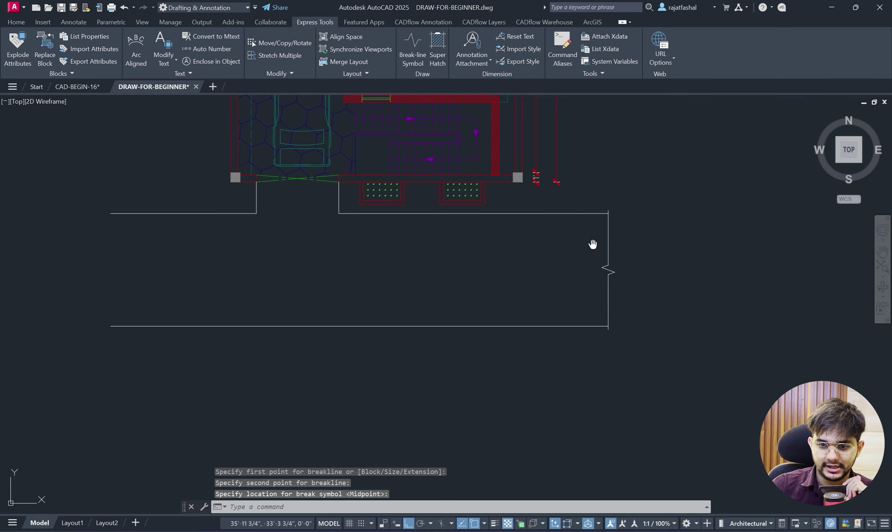
# Copy the break line from the road's right end to its left end.
pyautogui.moveTo(593, 244); pyautogui.dragTo(664, 255, button='middle')
pyautogui.click(738, 309)
pyautogui.click(599, 243)
pyautogui.write('CO')
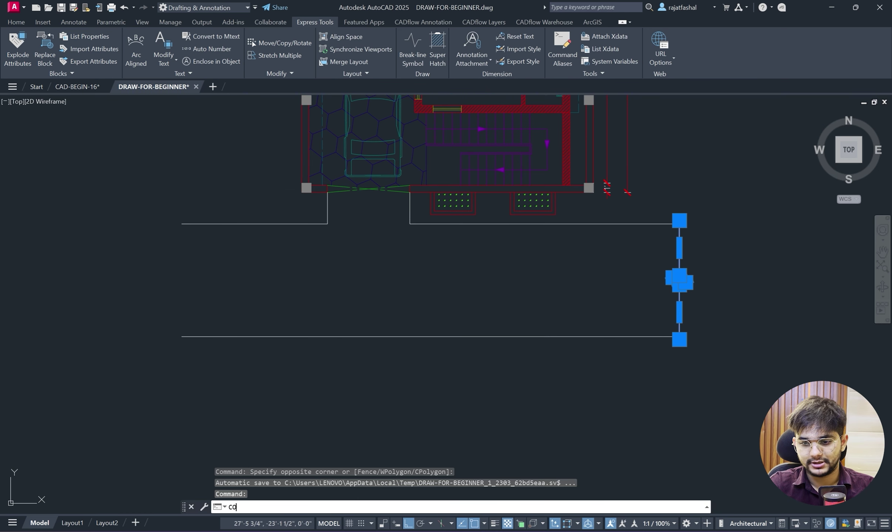
pyautogui.press('Return')
pyautogui.scroll(2, 680, 223)
pyautogui.click(680, 223)
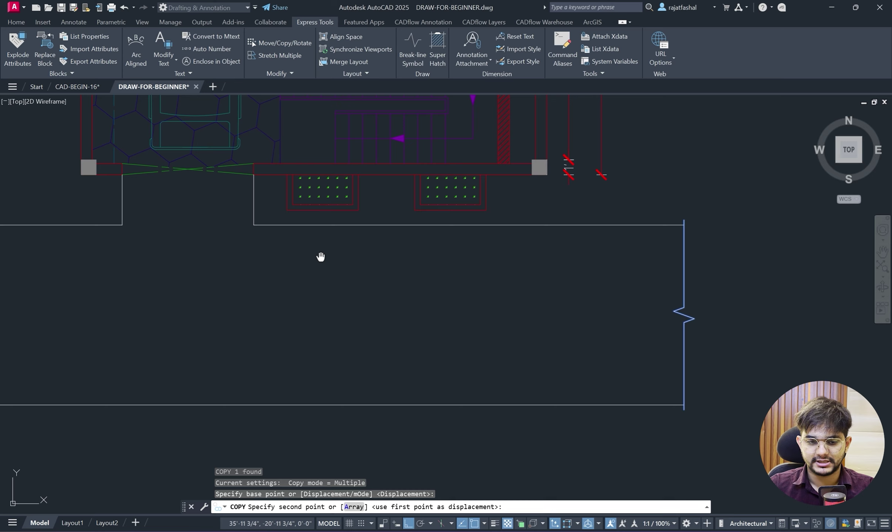
pyautogui.moveTo(320, 257); pyautogui.dragTo(561, 237, button='middle')
pyautogui.click(134, 203)
pyautogui.press('Escape')
pyautogui.scroll(-4, 255, 265)
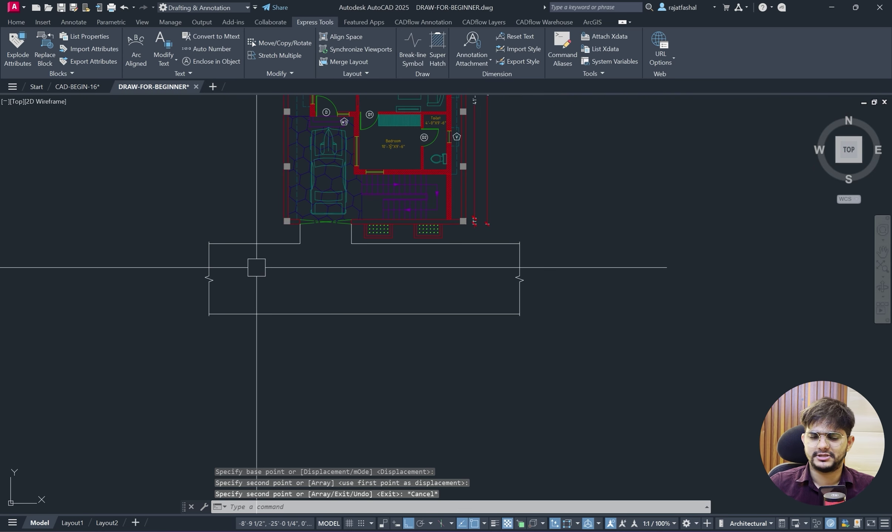
pyautogui.scroll(-1, 255, 271)
pyautogui.scroll(3, 259, 278)
pyautogui.scroll(-4, 269, 293)
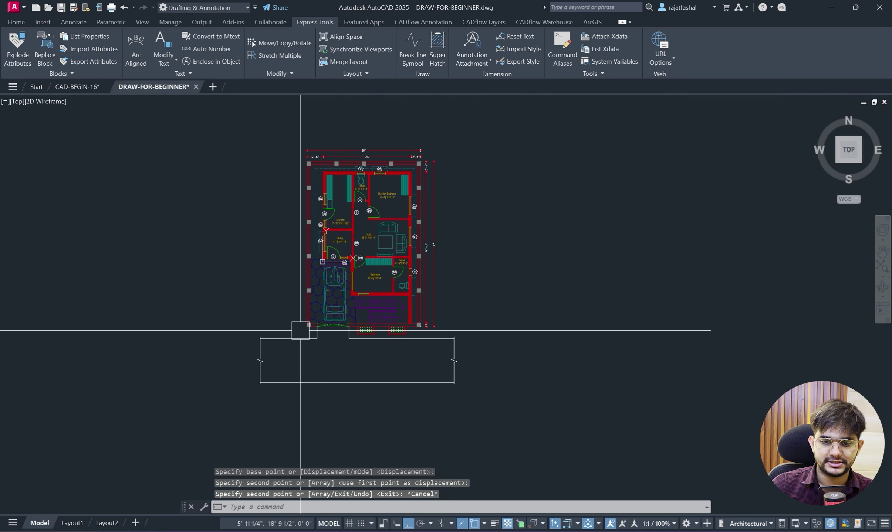
pyautogui.scroll(3, 227, 308)
pyautogui.scroll(-3, 277, 308)
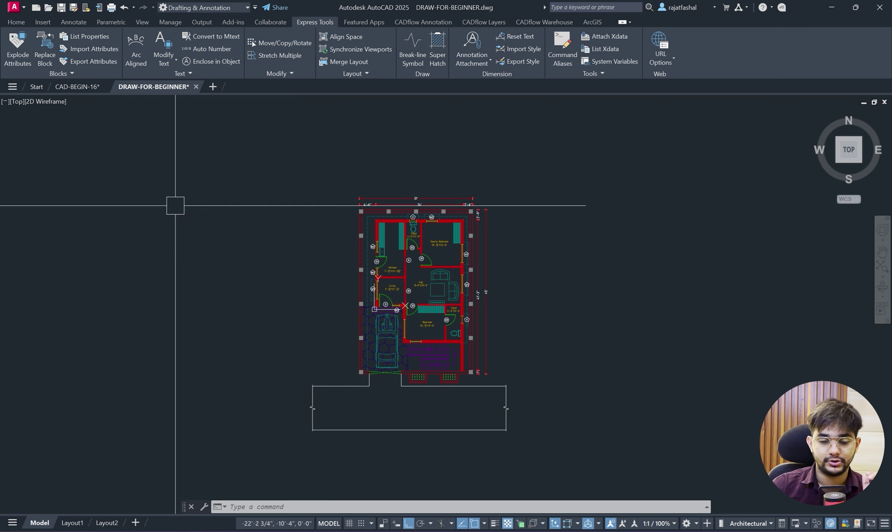
# Make layer 0 the current layer.
pyautogui.click(16, 22)
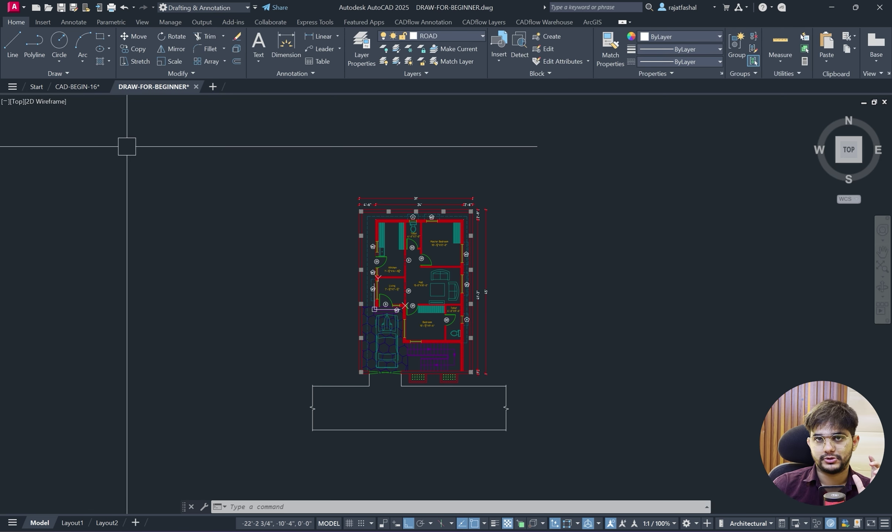
pyautogui.click(433, 37)
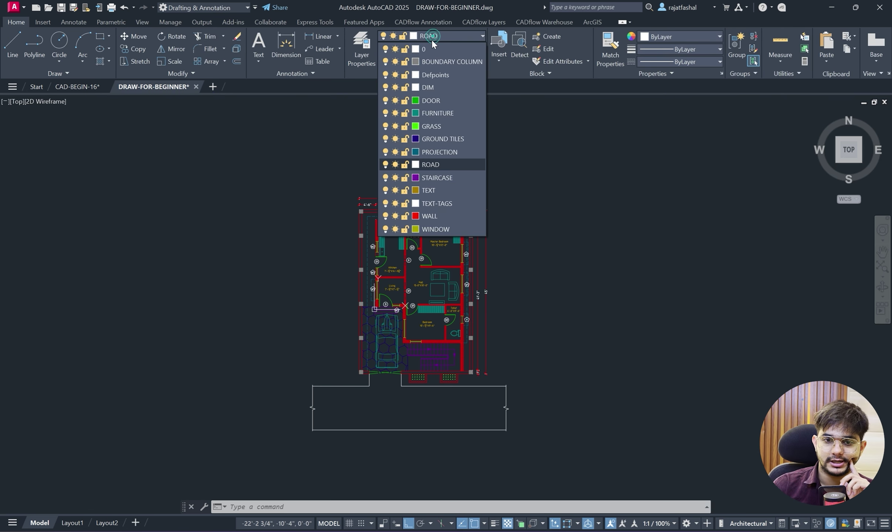
pyautogui.click(429, 45)
# Try enclosing the whole floor plan and the road in a rectangle.
pyautogui.write('rec')
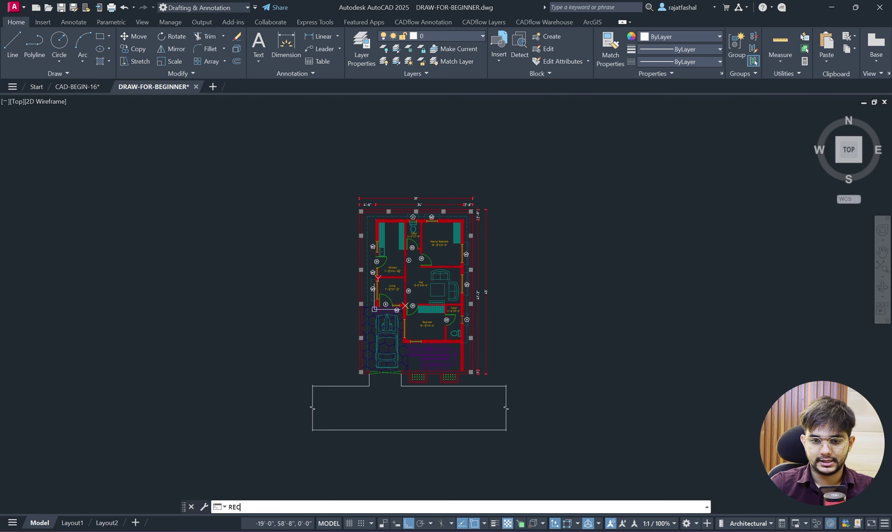
pyautogui.press('Return')
pyautogui.click(303, 174)
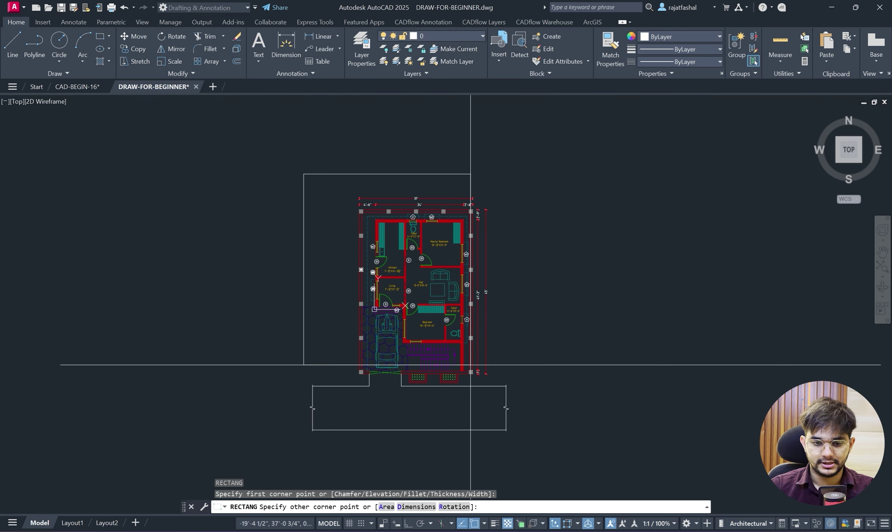
pyautogui.click(518, 441)
pyautogui.scroll(3, 514, 406)
pyautogui.moveTo(532, 424); pyautogui.dragTo(537, 349, button='middle')
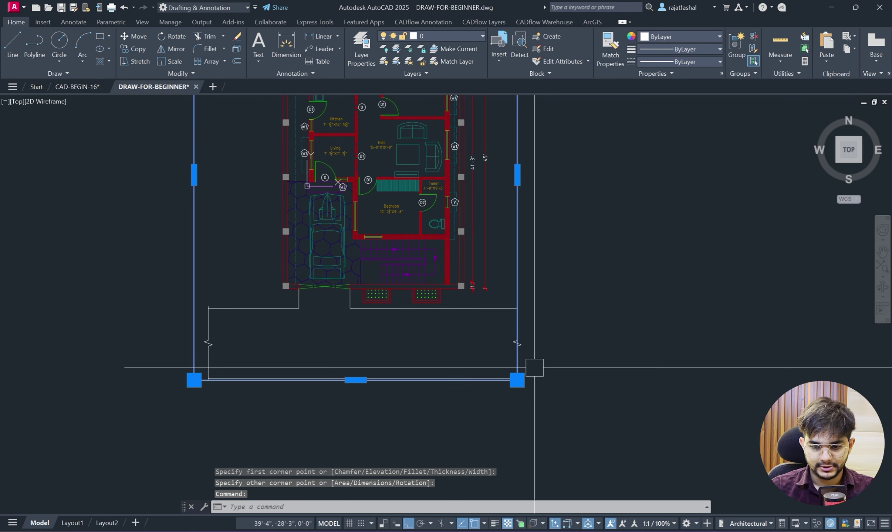
# Try stretching the rectangle's lower-right corner outward past the road, and undo both the stretch and the rectangle.
pyautogui.scroll(4, 530, 380)
pyautogui.click(496, 374)
pyautogui.click(530, 390)
pyautogui.scroll(-2, 584, 404)
pyautogui.press('Escape')
pyautogui.scroll(-3, 549, 366)
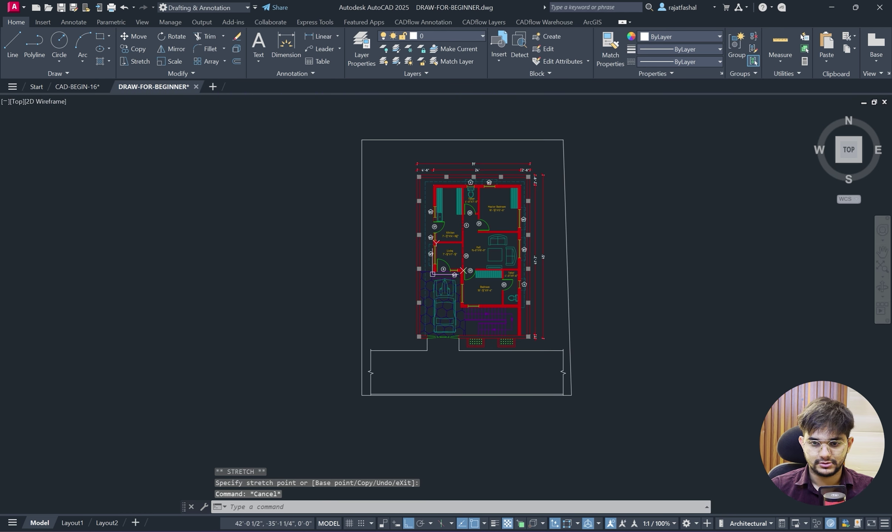
pyautogui.hotkey('ctrl', 'z')
pyautogui.hotkey('ctrl', 'z')
pyautogui.hotkey('ctrl', 'z')
# Draw a rectangle around the floor plan and its dimensions, with its lower edge just below the road's upper line.
pyautogui.write('rec')
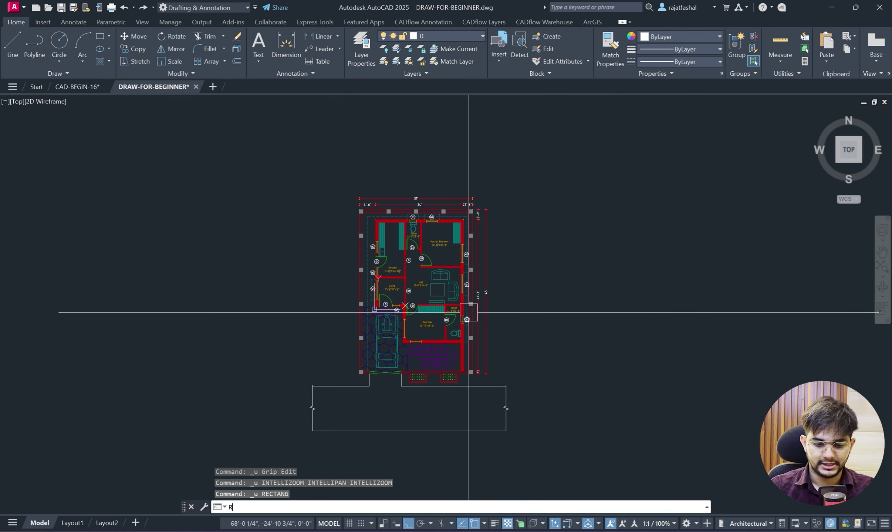
pyautogui.press('Return')
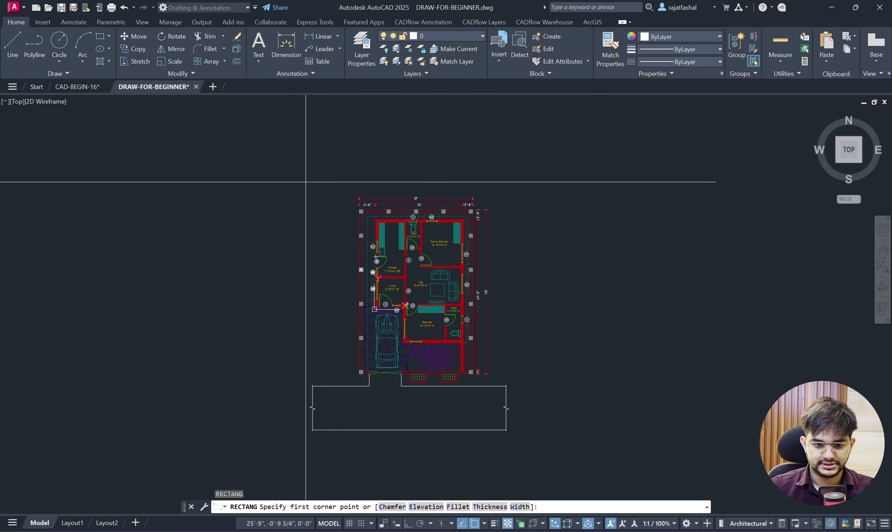
pyautogui.click(341, 186)
pyautogui.scroll(3, 535, 412)
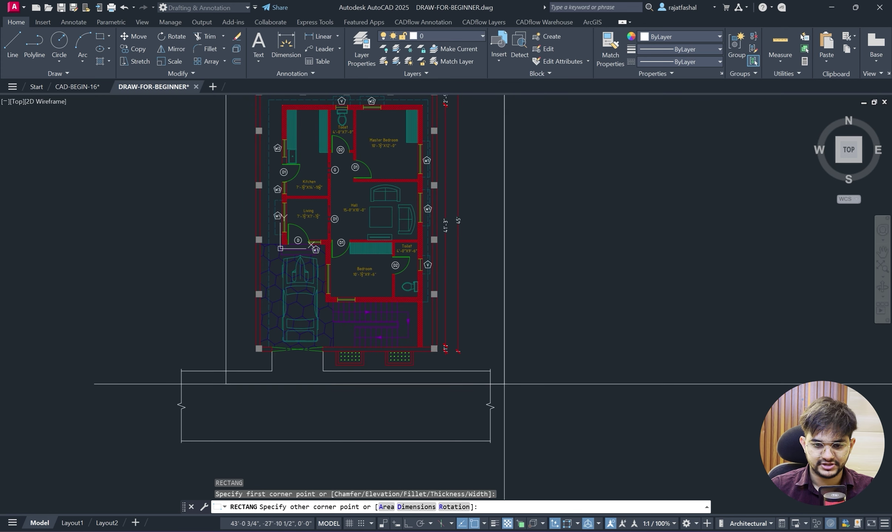
pyautogui.press('Escape')
pyautogui.scroll(-3, 523, 259)
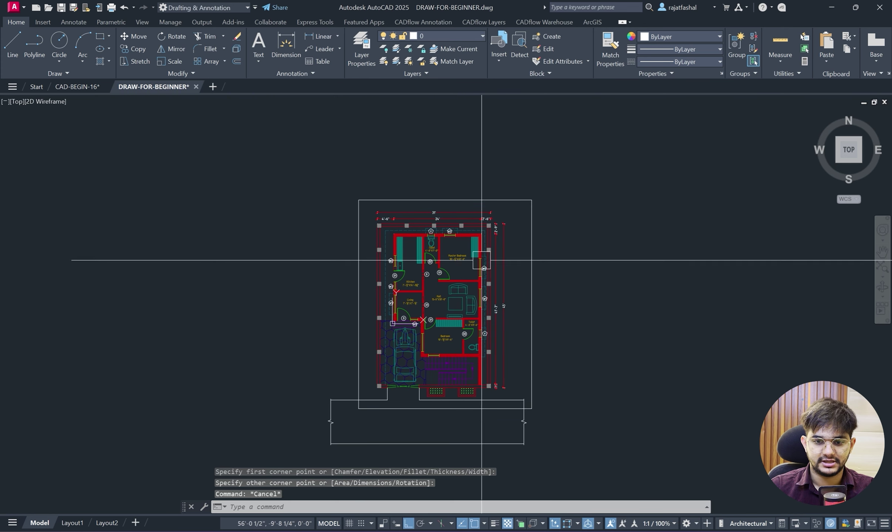
# Stretch the rectangle's right and top edges inward so they sit closer to the plan's outer dimensions.
pyautogui.click(528, 261)
pyautogui.scroll(5, 528, 261)
pyautogui.click(529, 195)
pyautogui.press('Escape')
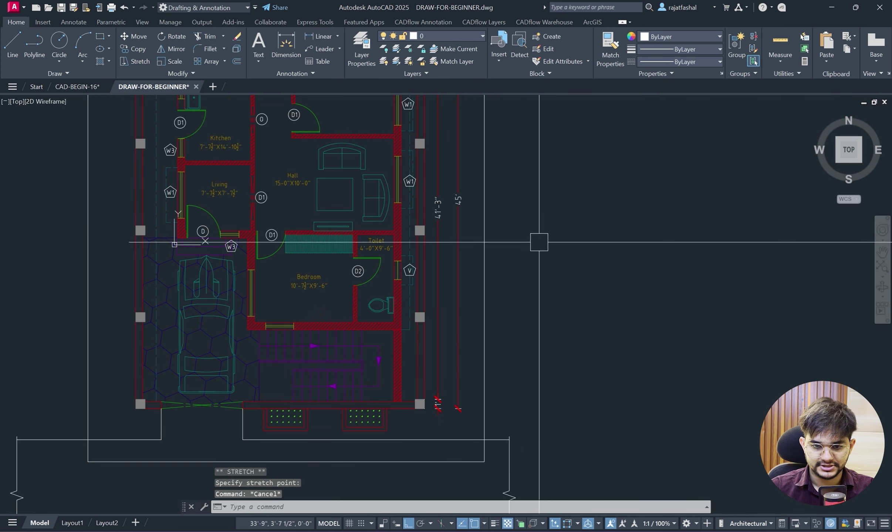
pyautogui.scroll(-5, 554, 297)
pyautogui.click(396, 120)
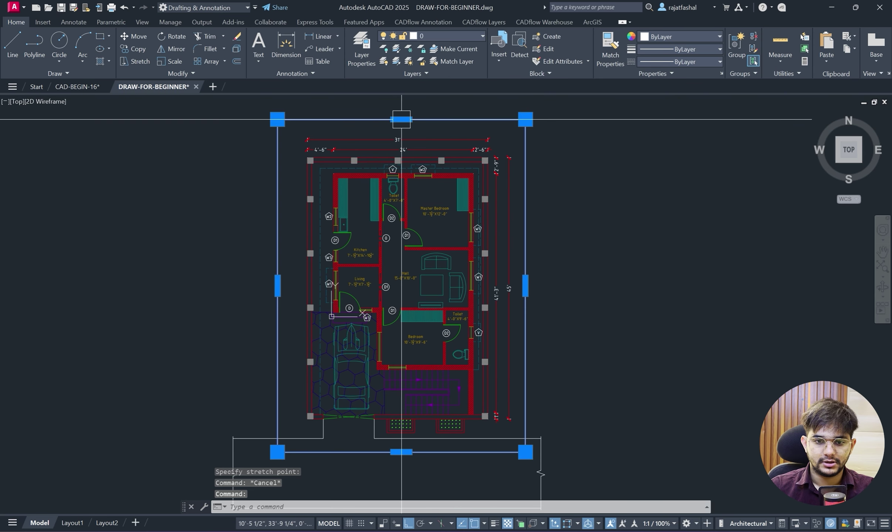
pyautogui.click(401, 120)
pyautogui.scroll(5, 400, 112)
pyautogui.press('Escape')
pyautogui.scroll(-5, 408, 126)
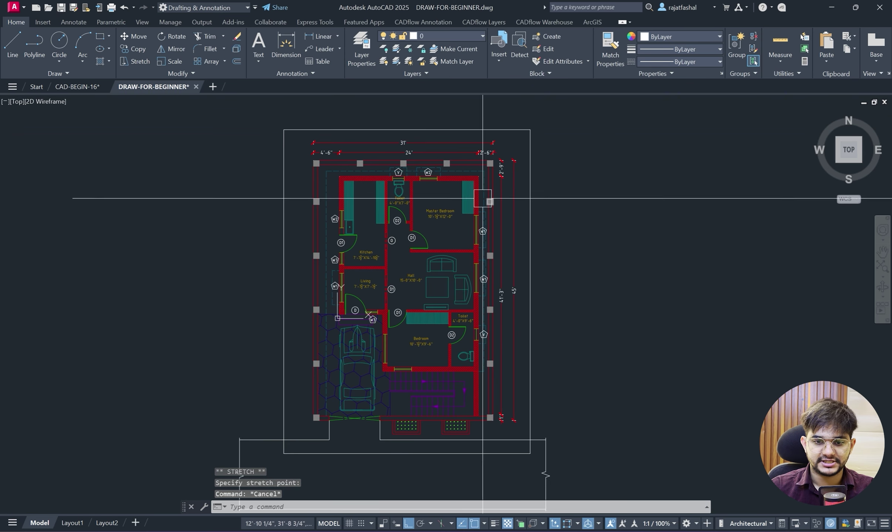
# Start plotting the drawing with DWG To PDF.pc3 as the plotter.
pyautogui.write('PL')
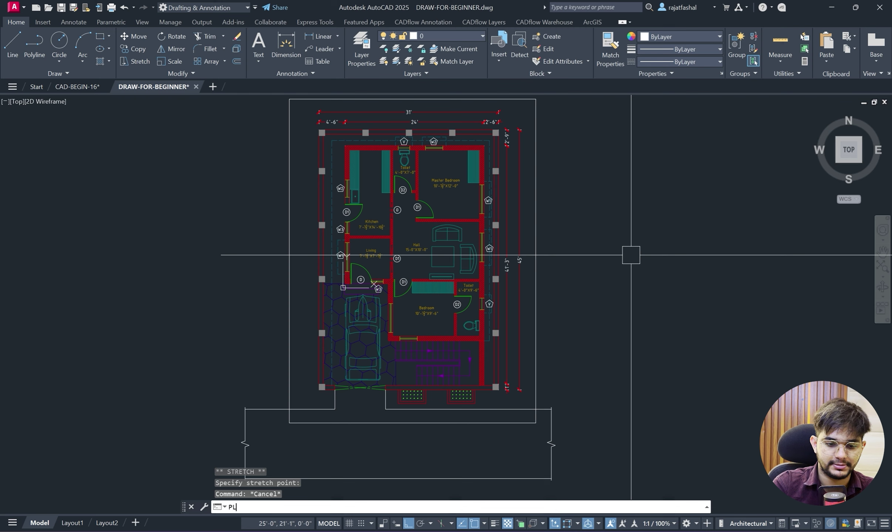
pyautogui.write('O')
pyautogui.press('Return')
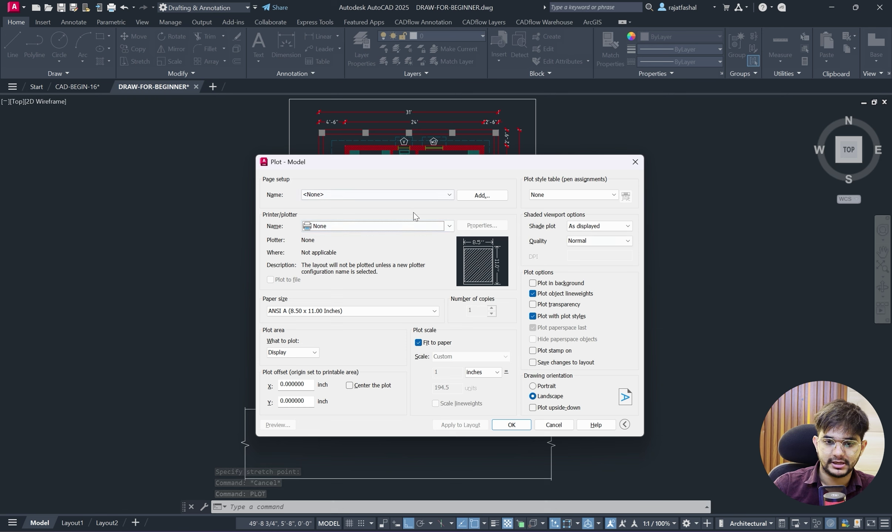
pyautogui.click(365, 226)
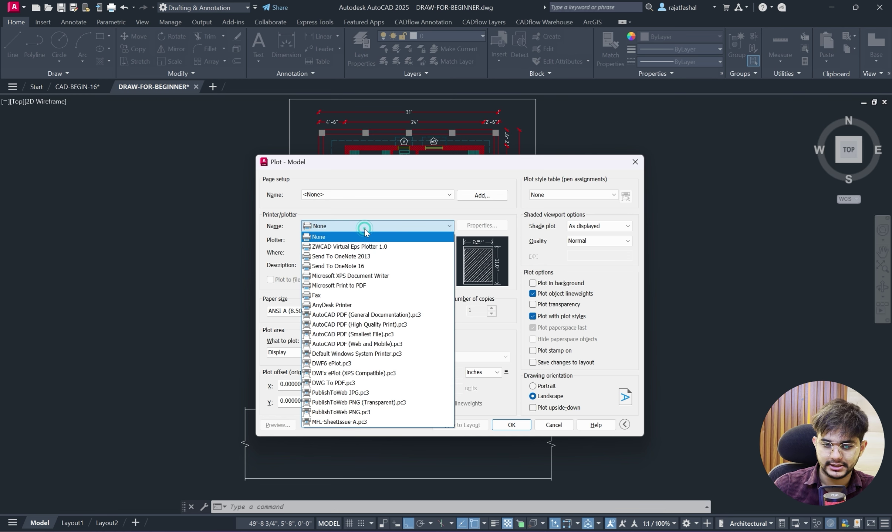
pyautogui.click(358, 384)
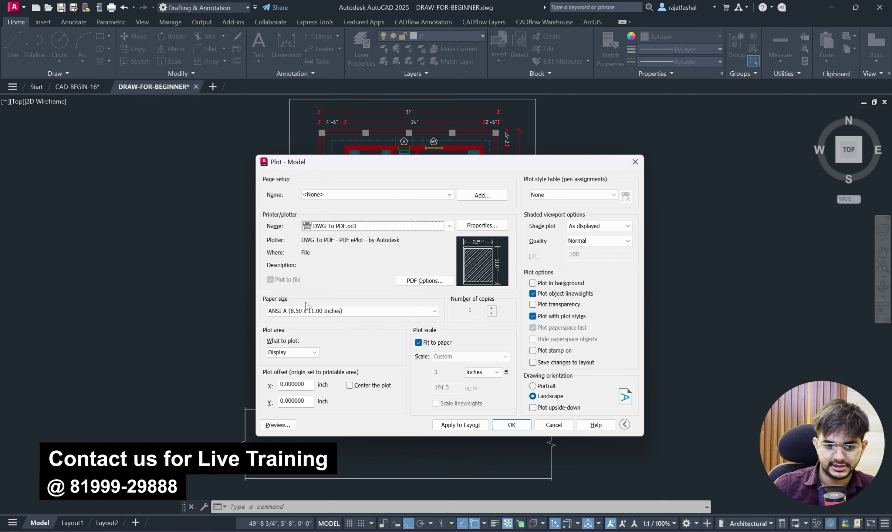
# Set the plot to ISO A2 (420.00 x 594.00 MM) paper in portrait orientation, centered on the sheet.
pyautogui.click(298, 312)
pyautogui.scroll(-7, 315, 375)
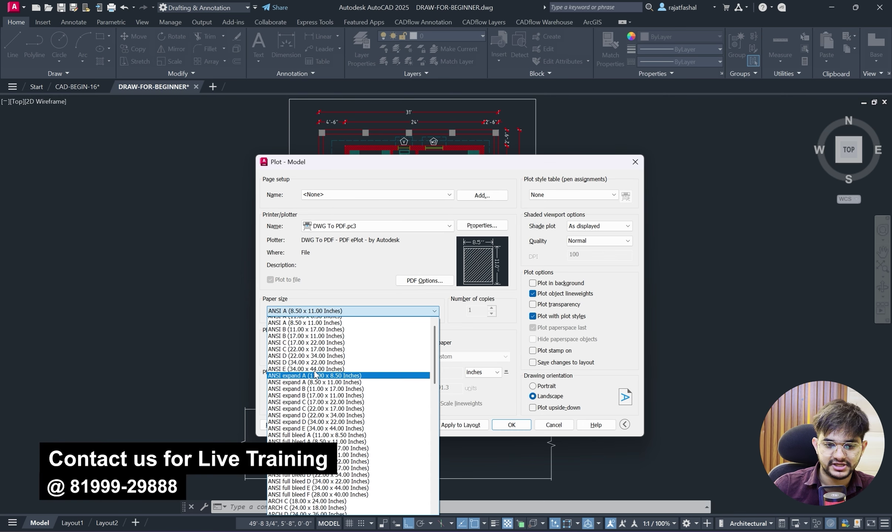
pyautogui.scroll(-10, 316, 375)
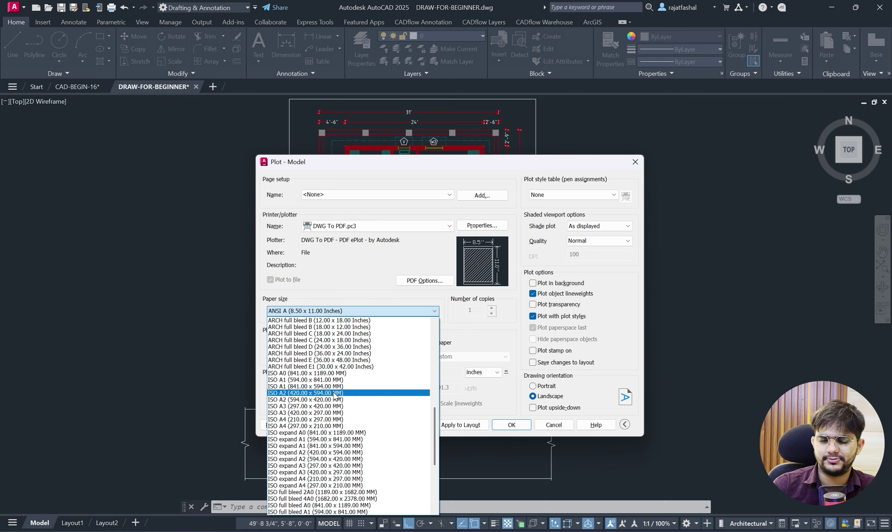
pyautogui.click(306, 394)
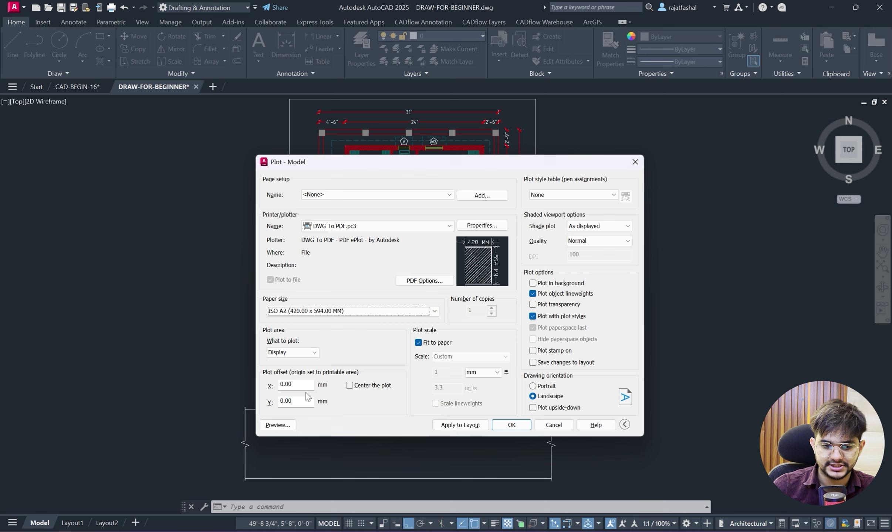
pyautogui.click(532, 387)
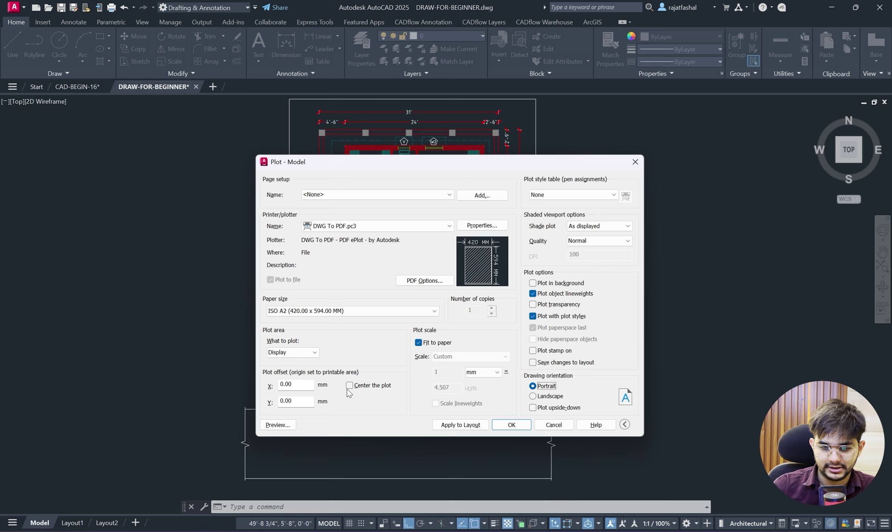
pyautogui.click(370, 386)
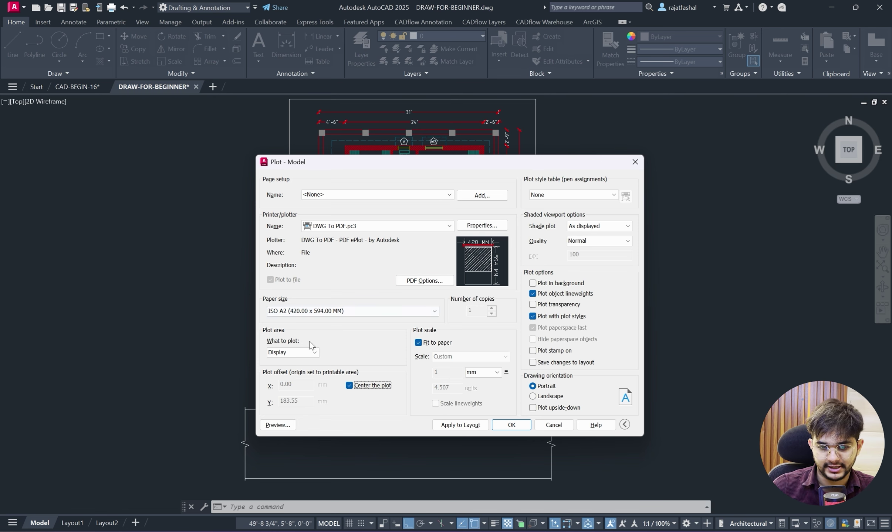
# Set the plot area to a window spanning opposite corners of the rectangle around the floor plan.
pyautogui.click(296, 353)
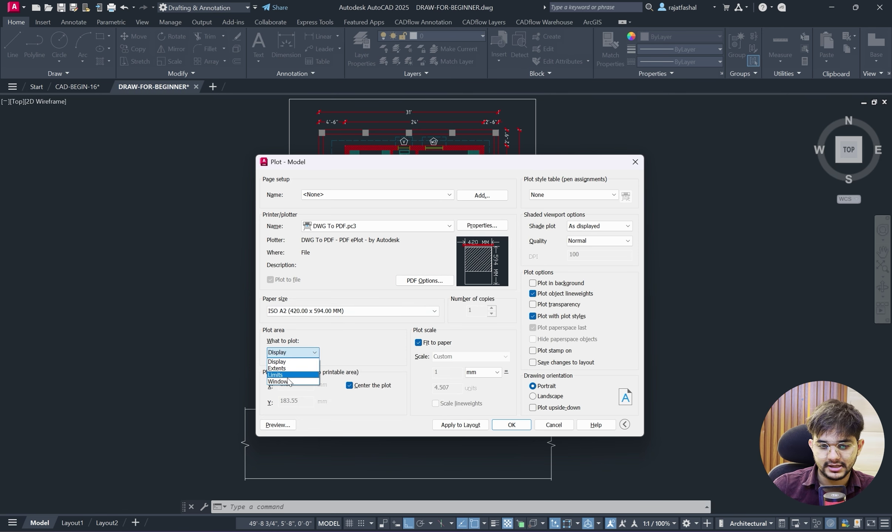
pyautogui.click(278, 382)
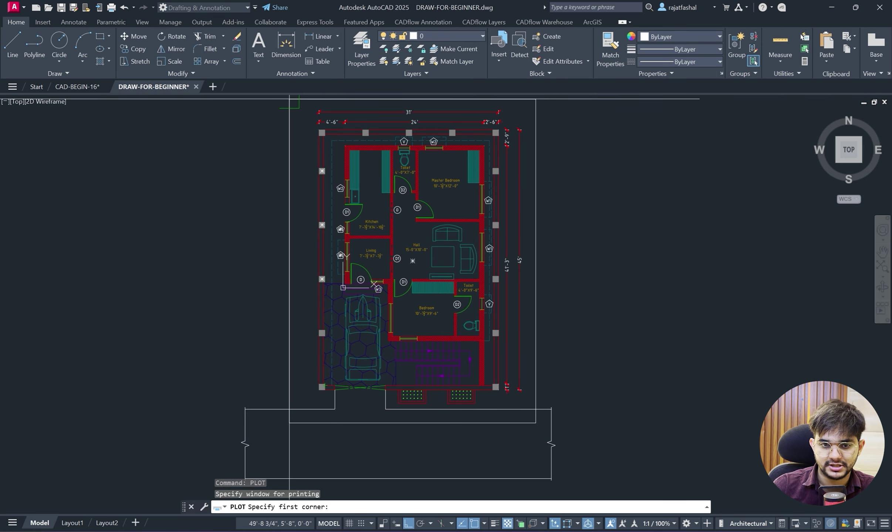
pyautogui.click(289, 99)
pyautogui.click(536, 423)
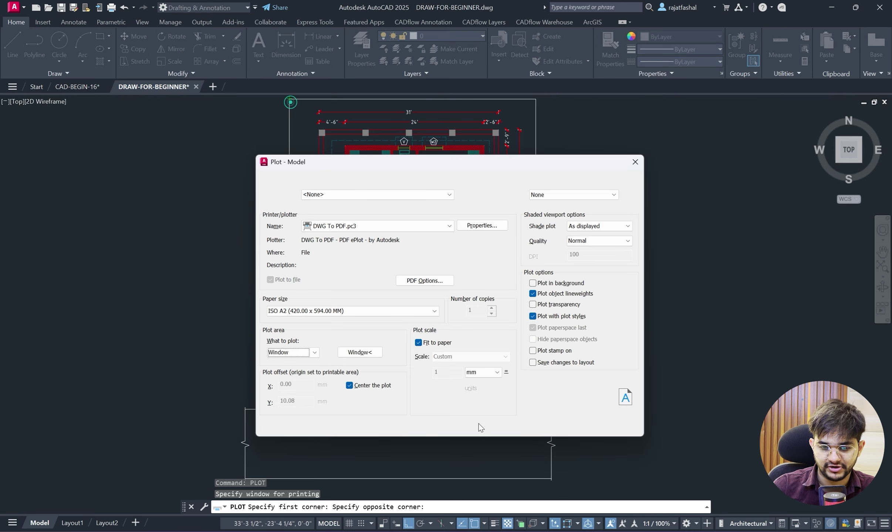
# Preview the plot and examine the plan's hatches up close, apply the settings to the layout and close the plot setup.
pyautogui.click(288, 429)
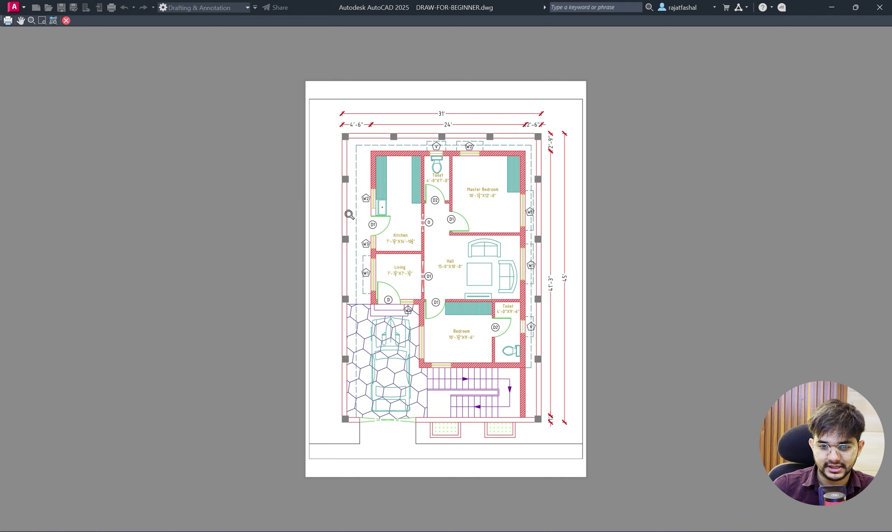
pyautogui.scroll(3, 324, 421)
pyautogui.scroll(-3, 326, 420)
pyautogui.scroll(5, 456, 178)
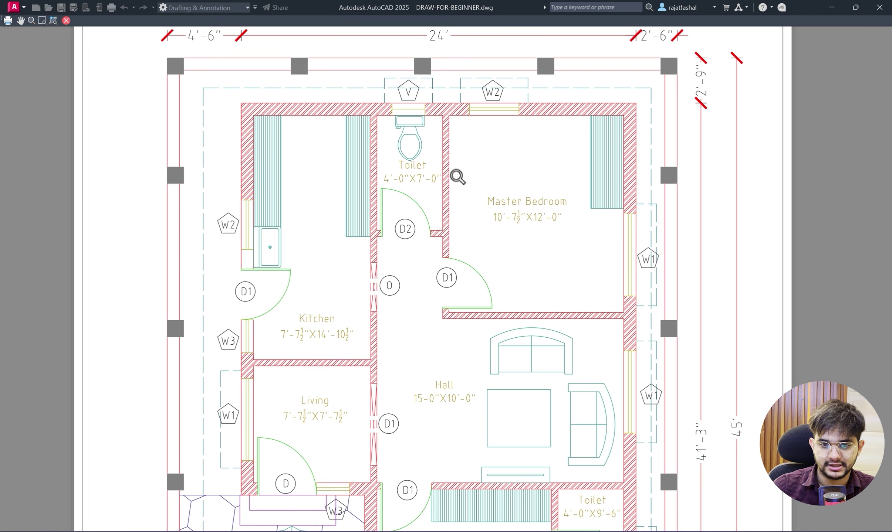
pyautogui.scroll(3, 406, 180)
pyautogui.scroll(-5, 406, 179)
pyautogui.scroll(-2, 476, 108)
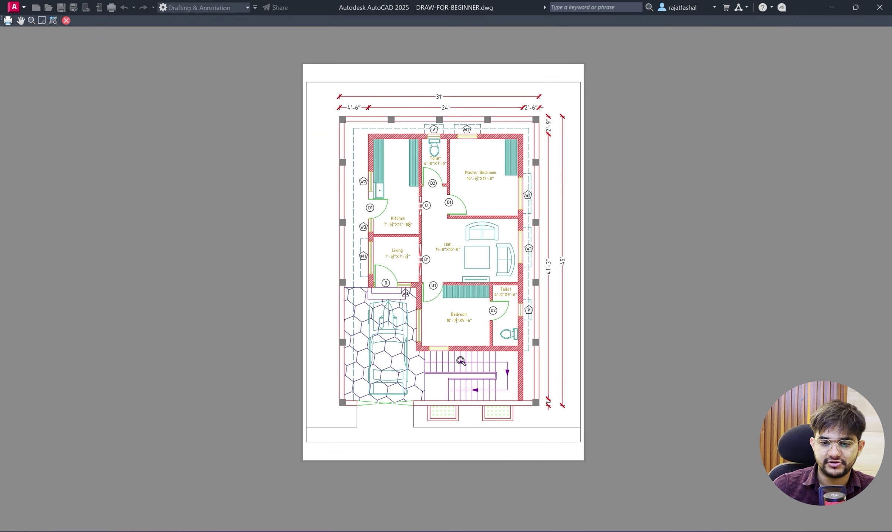
pyautogui.scroll(2, 459, 363)
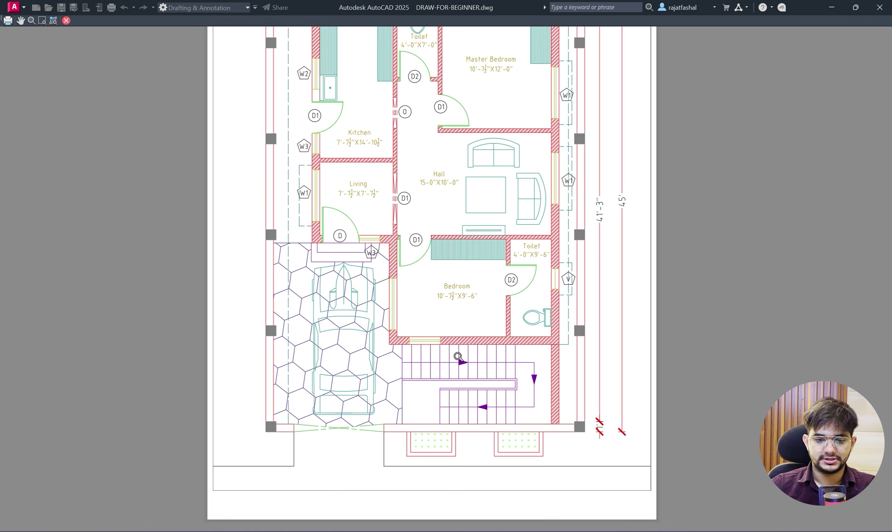
pyautogui.press('Escape')
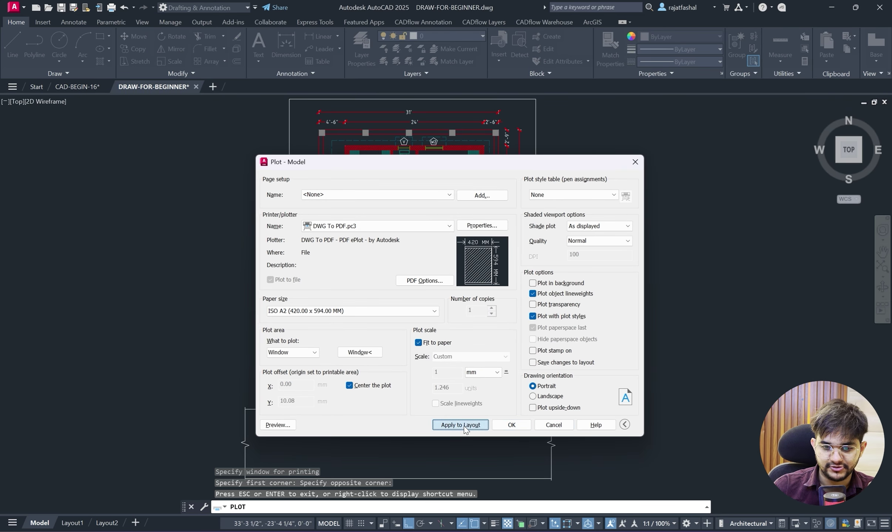
pyautogui.click(554, 425)
# Erase the ground tile hatch that runs across the car in the parking area.
pyautogui.scroll(3, 370, 348)
pyautogui.scroll(5, 370, 349)
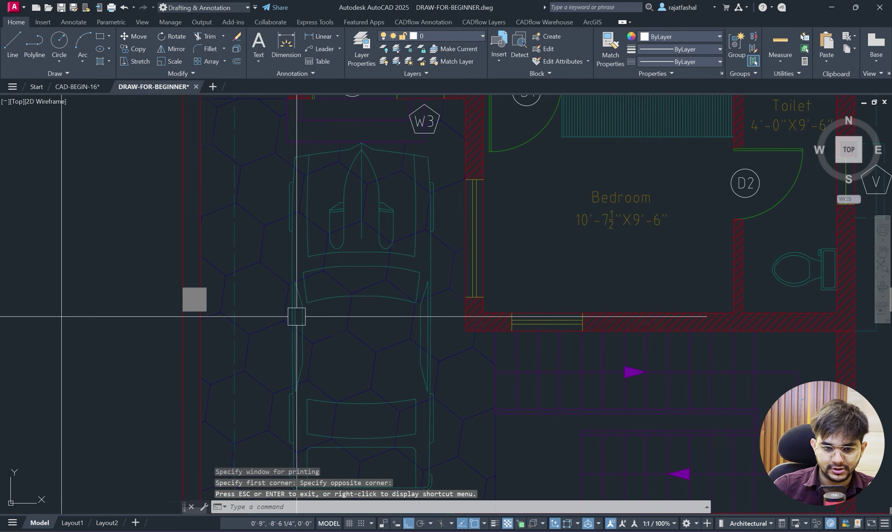
pyautogui.click(259, 285)
pyautogui.press('Escape')
pyautogui.scroll(-4, 285, 307)
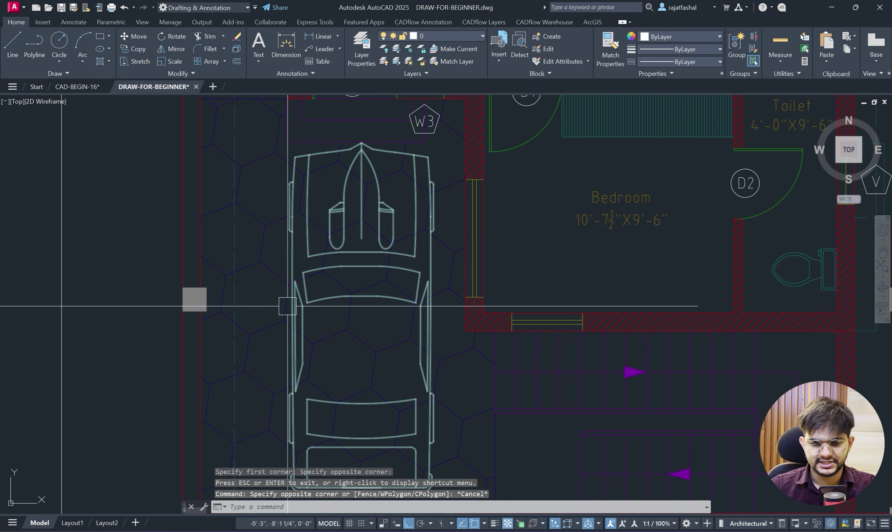
pyautogui.scroll(4, 321, 311)
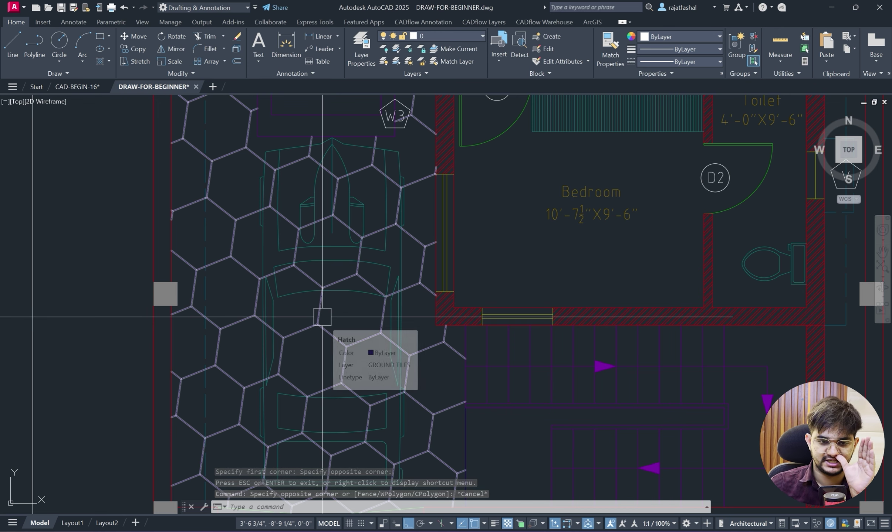
pyautogui.scroll(-3, 361, 318)
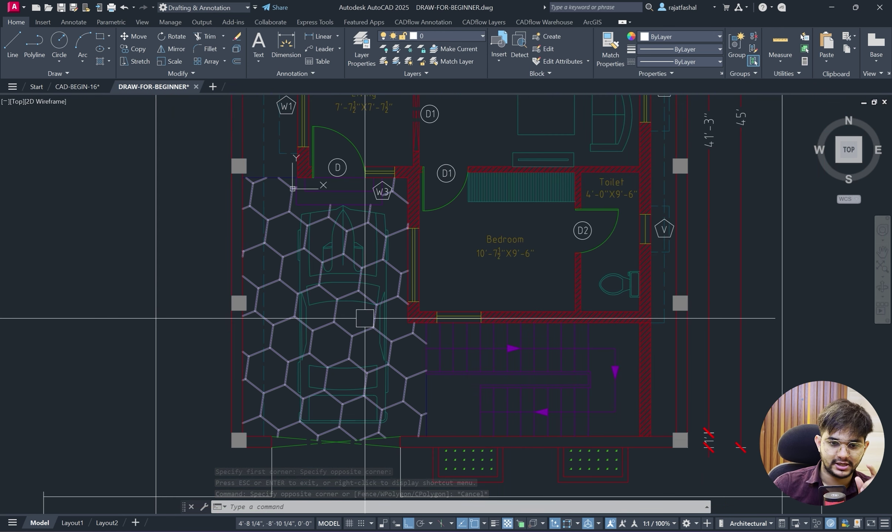
pyautogui.scroll(3, 329, 316)
pyautogui.click(333, 321)
pyautogui.scroll(-2, 333, 319)
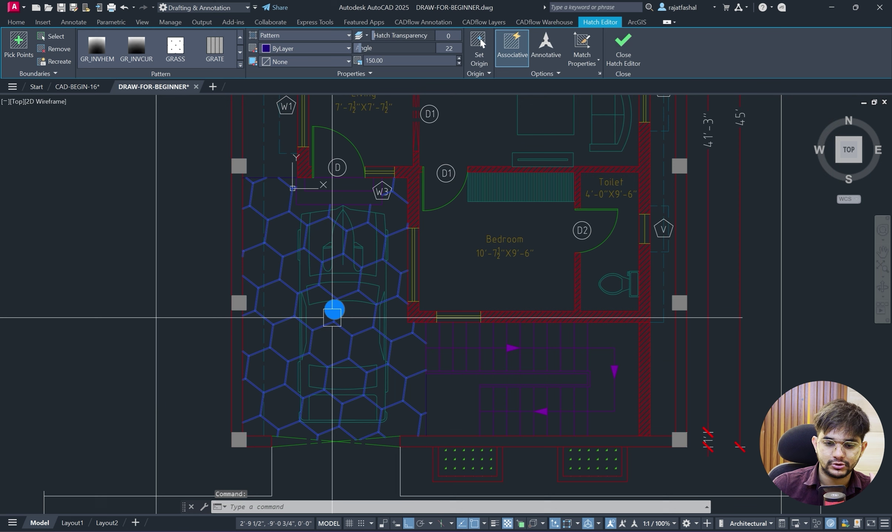
pyautogui.press('Delete')
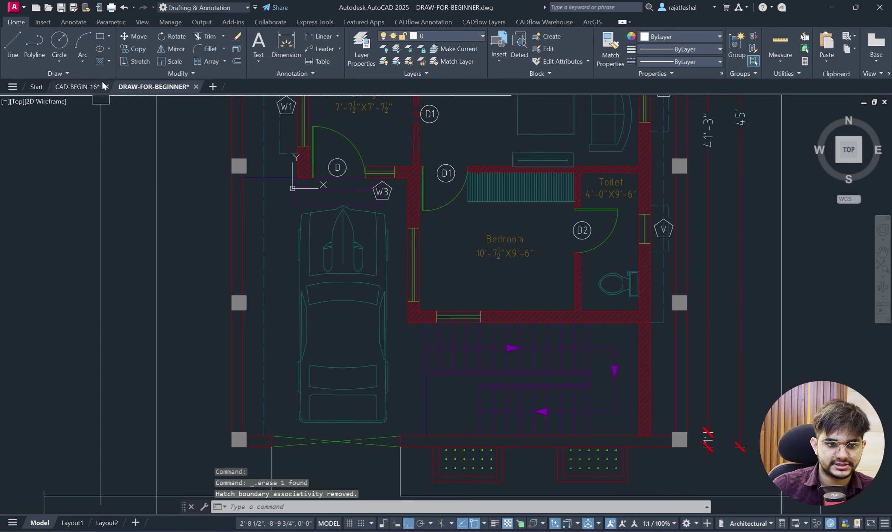
pyautogui.click(103, 61)
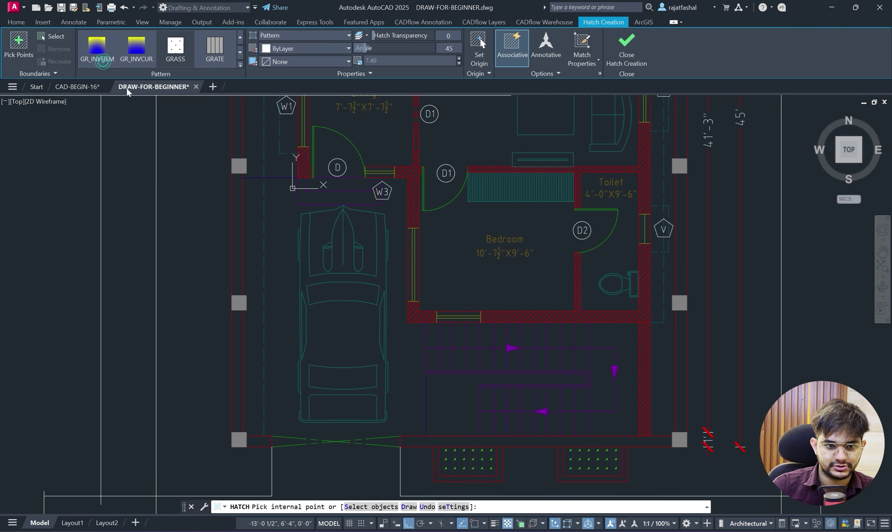
pyautogui.click(238, 63)
pyautogui.press('Escape')
pyautogui.press('Escape')
pyautogui.press('Escape')
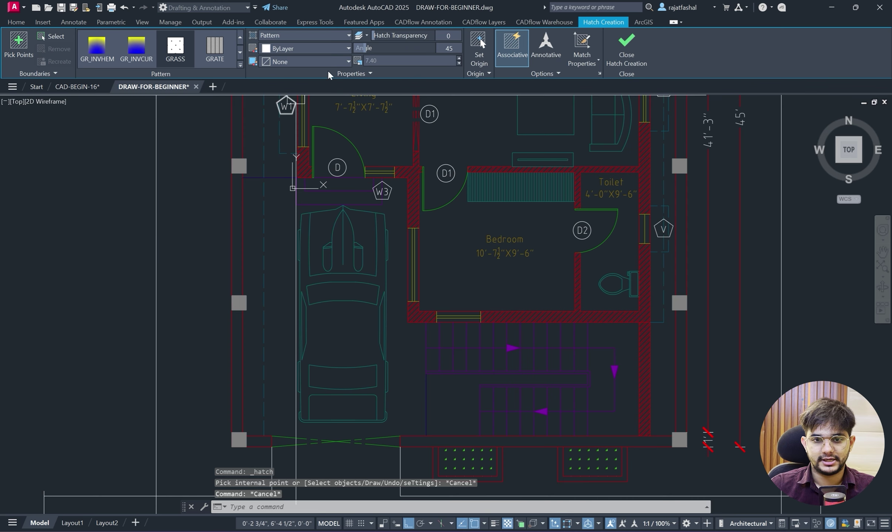
# On the GROUND TILES layer, hatch the parking area around the car and the strip along the boundary wall with the HONEY pattern.
pyautogui.click(420, 35)
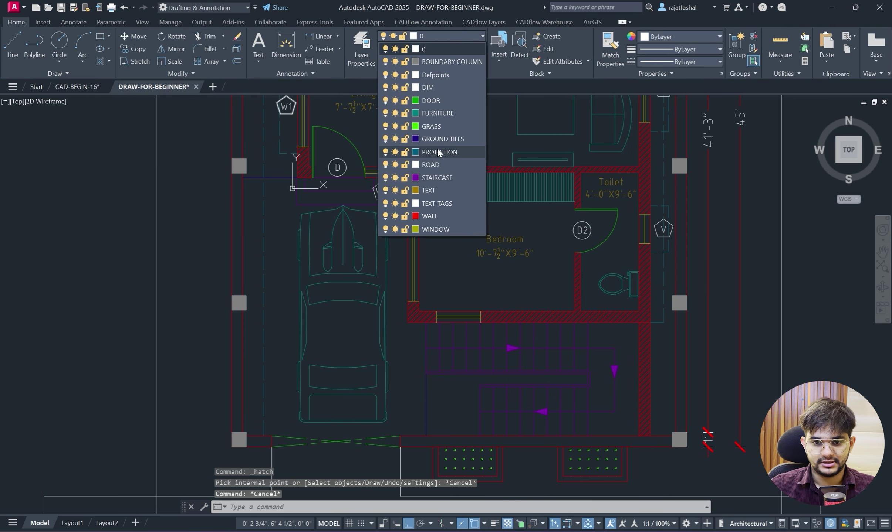
pyautogui.click(441, 143)
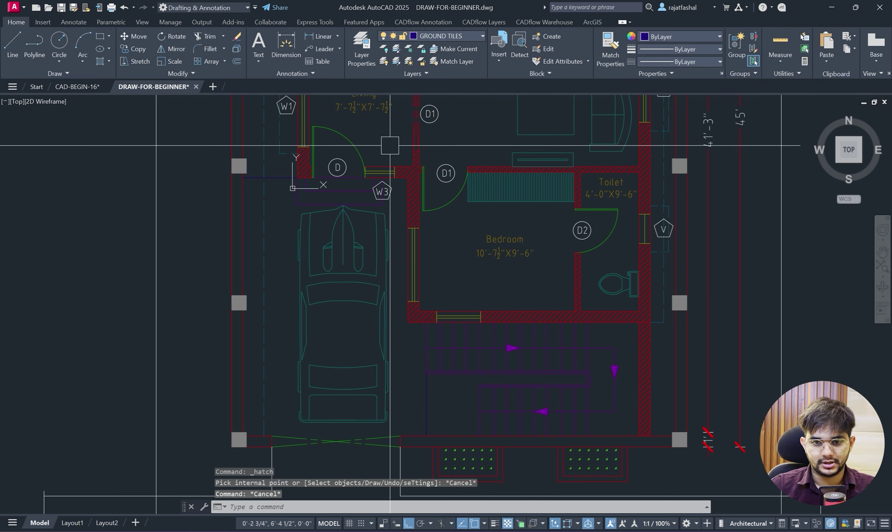
pyautogui.click(103, 63)
pyautogui.click(240, 65)
pyautogui.scroll(-10, 174, 174)
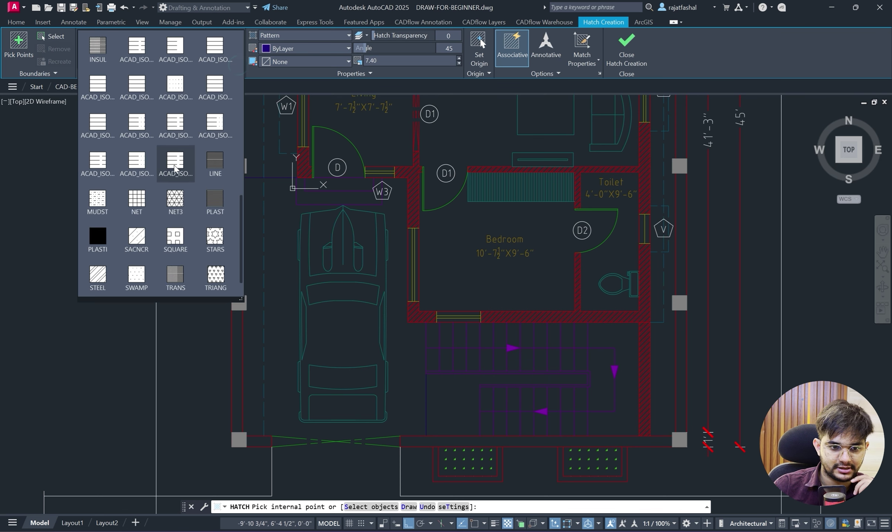
pyautogui.scroll(5, 174, 174)
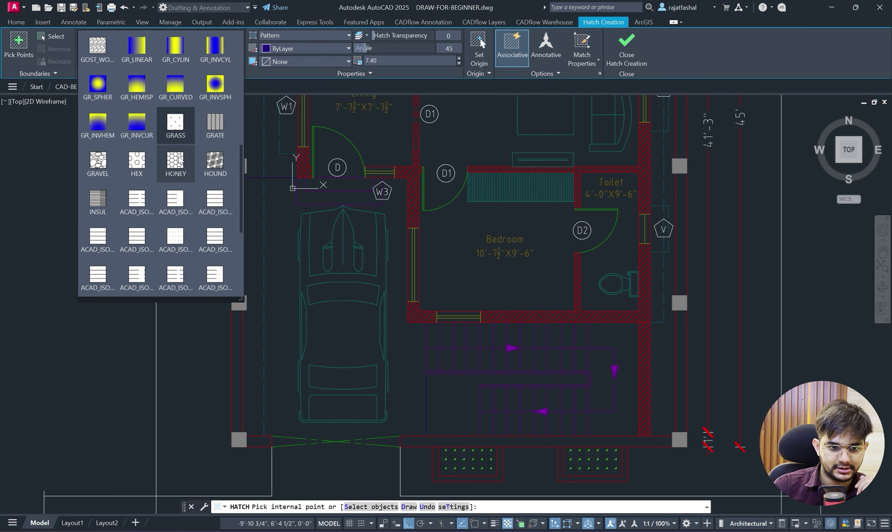
pyautogui.click(180, 160)
pyautogui.click(287, 292)
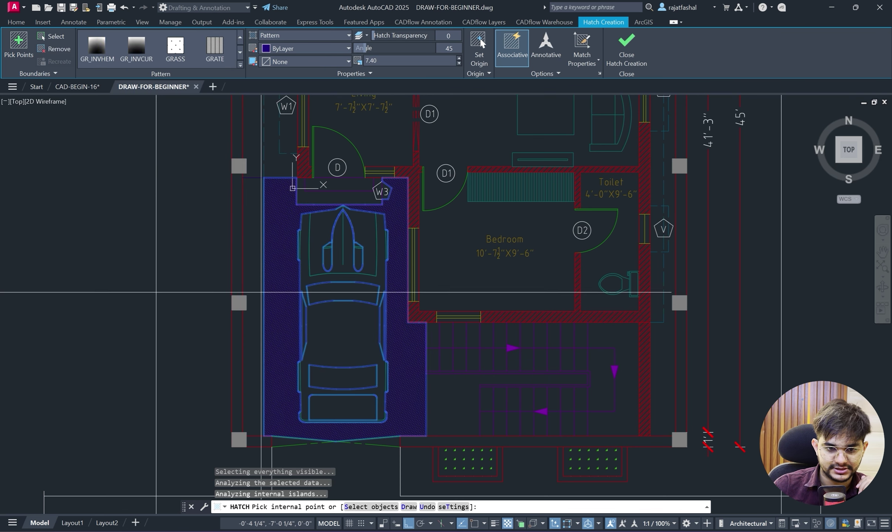
pyautogui.click(252, 289)
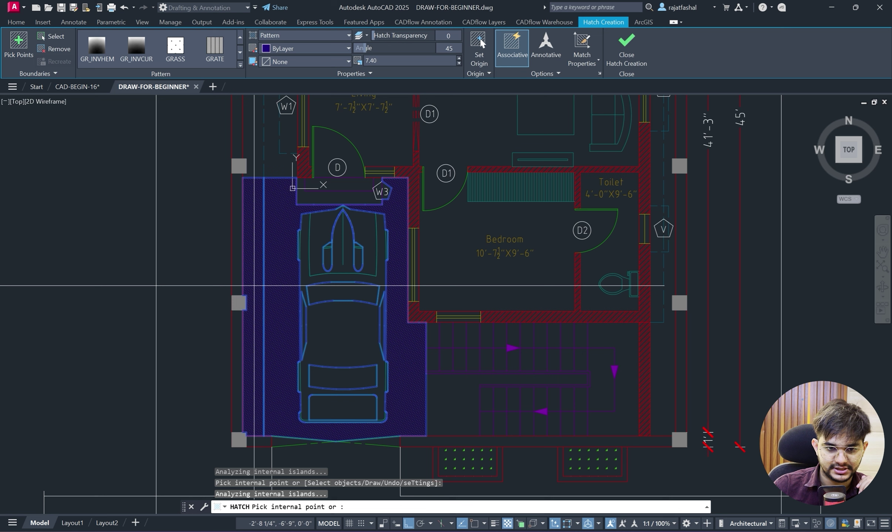
# Raise the parking hatch's scale to 74 and finish the hatch.
pyautogui.click(459, 58)
pyautogui.click(460, 58)
pyautogui.click(460, 58)
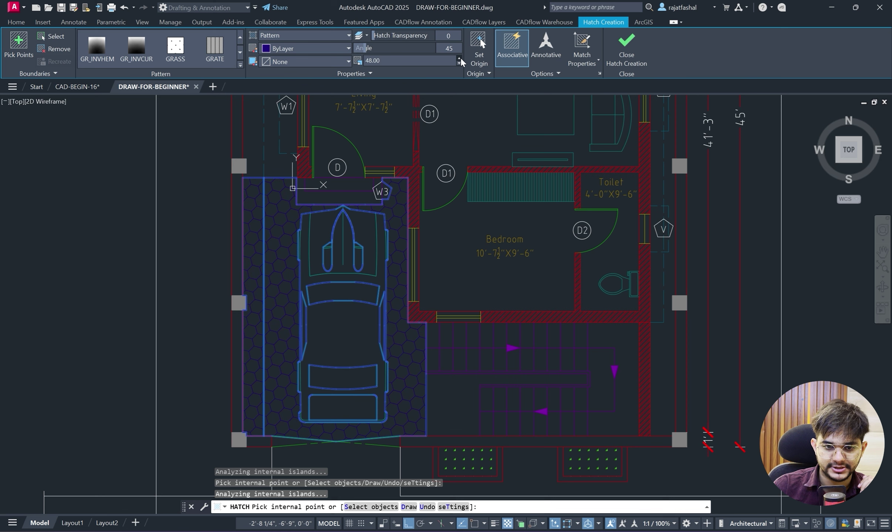
pyautogui.click(460, 59)
pyautogui.click(459, 58)
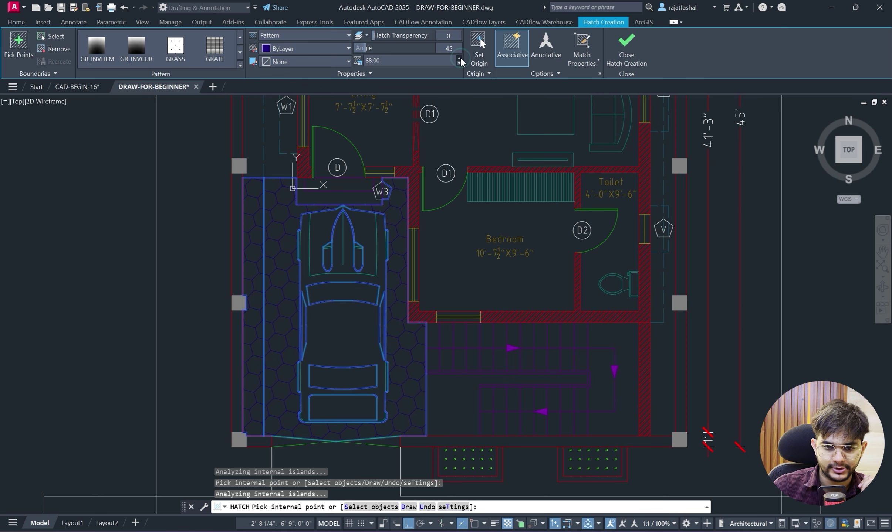
pyautogui.click(460, 58)
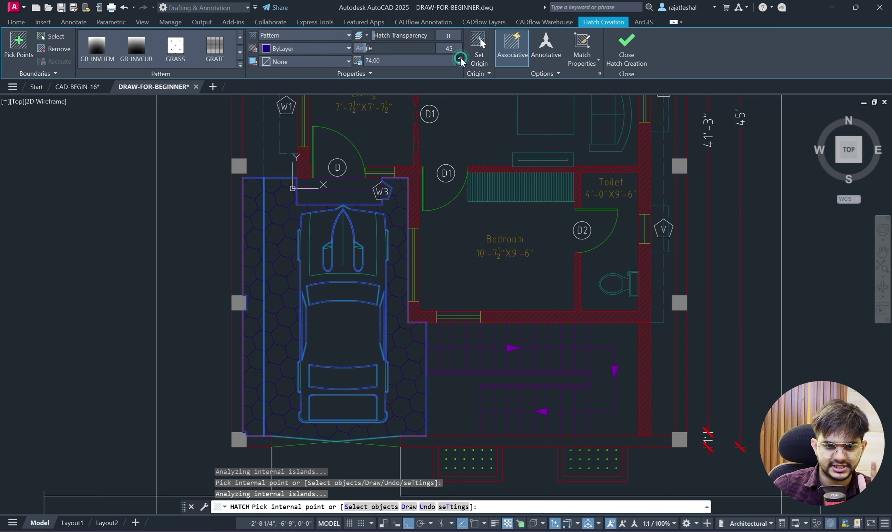
pyautogui.click(627, 48)
# Preview the plot again and examine the new tile hatch around the car and the rest of the plan.
pyautogui.scroll(-4, 446, 195)
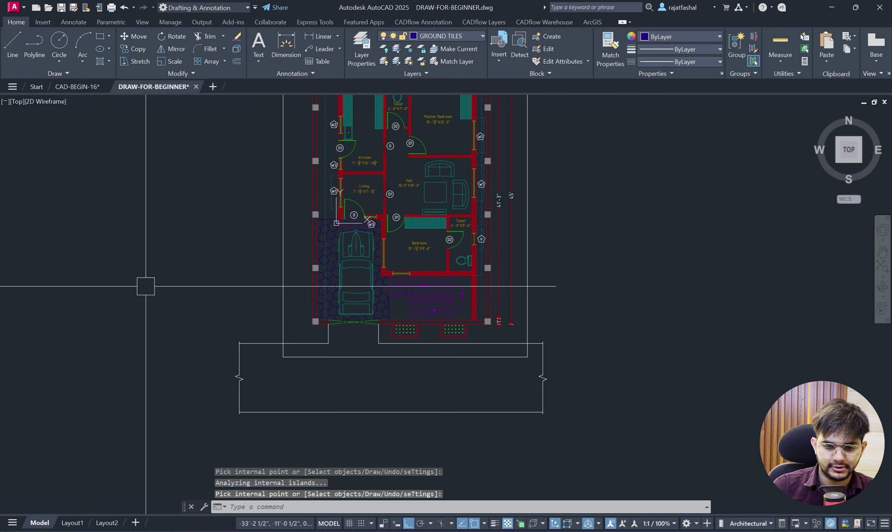
pyautogui.scroll(3, 139, 312)
pyautogui.write('plot')
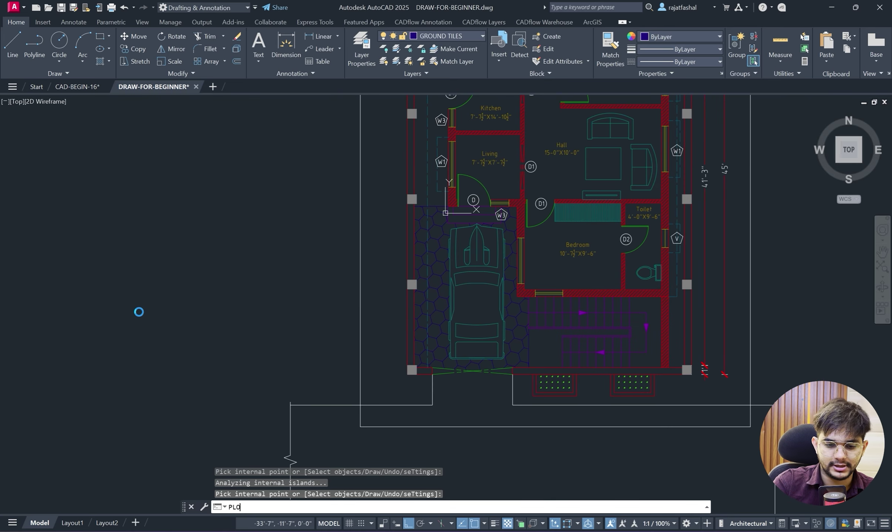
pyautogui.press('Return')
pyautogui.click(277, 424)
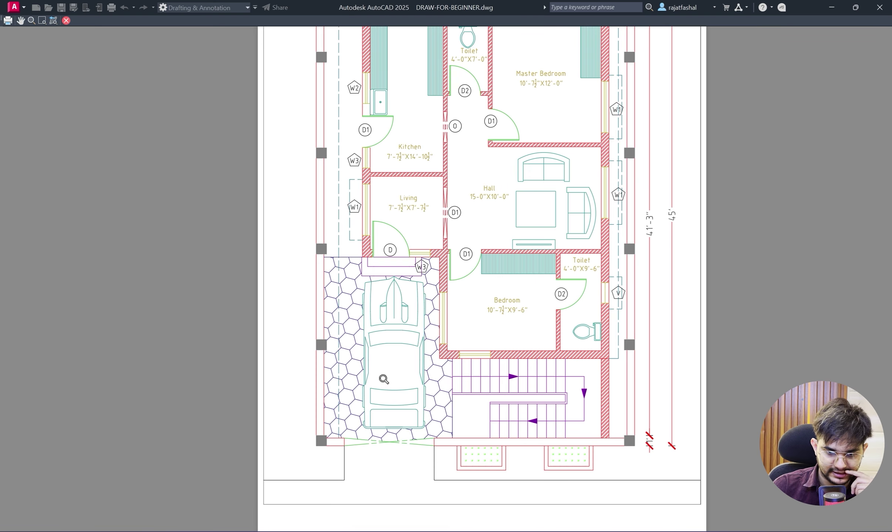
pyautogui.scroll(-2, 385, 378)
pyautogui.scroll(2, 430, 252)
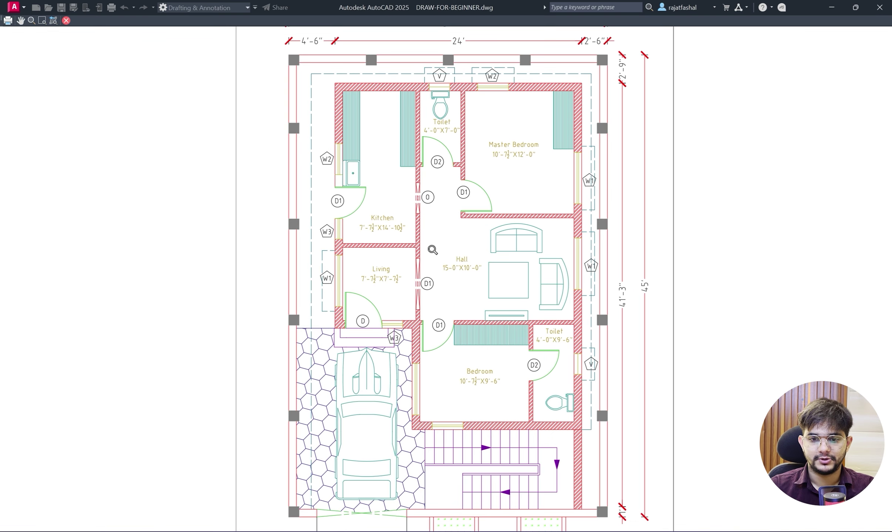
pyautogui.press('Escape')
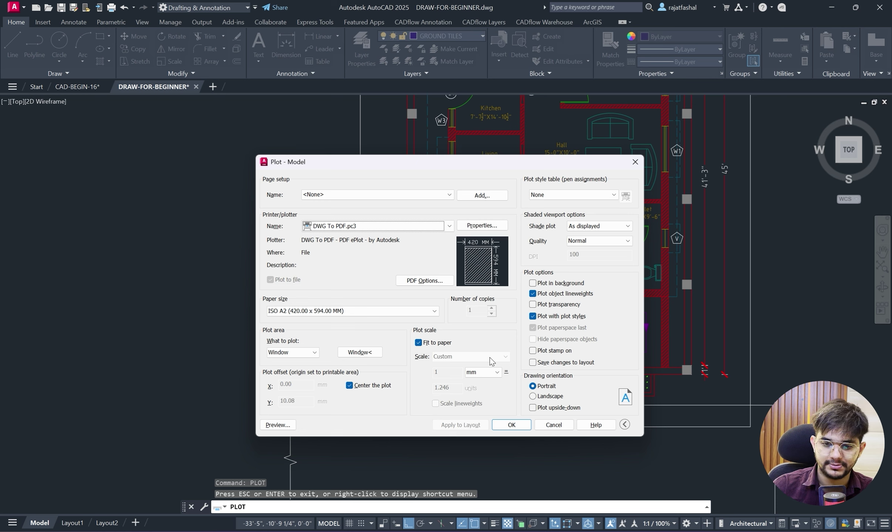
# Plot the drawing to the Desktop as DRAW-FOR-BEGINNER-Model.pdf.
pyautogui.click(511, 425)
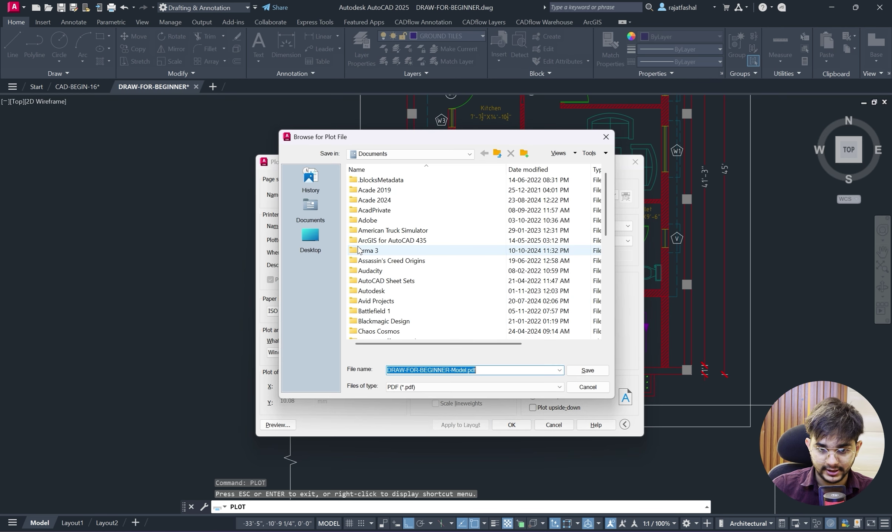
pyautogui.click(311, 238)
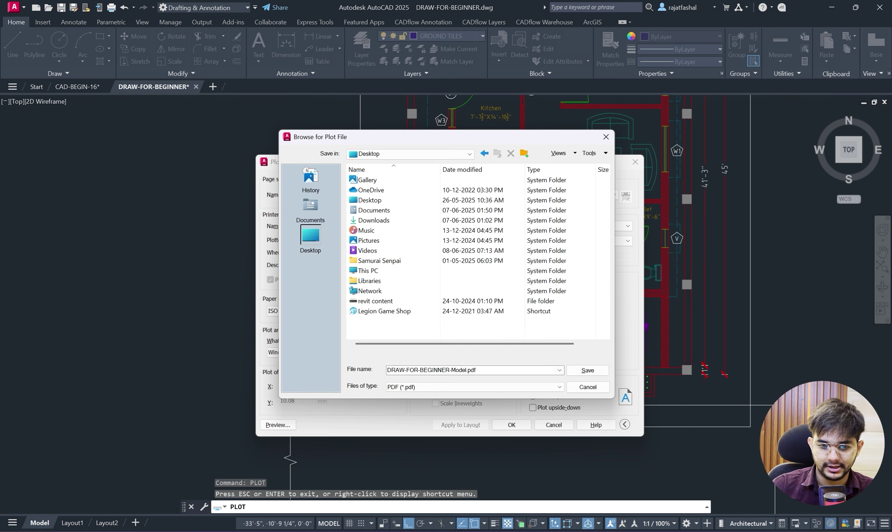
pyautogui.click(586, 370)
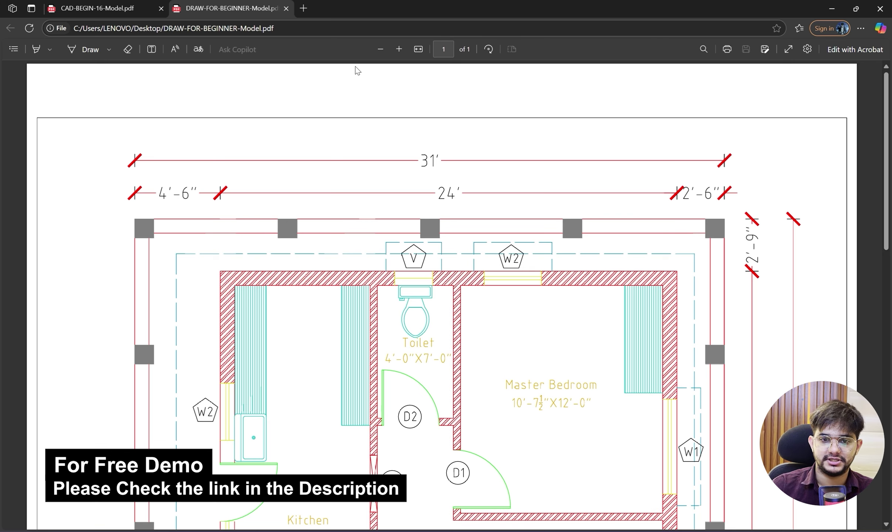
# Look over the rooms, furniture and tags of the plotted floor plan in the opened PDF.
pyautogui.click(379, 49)
pyautogui.scroll(-8, 454, 261)
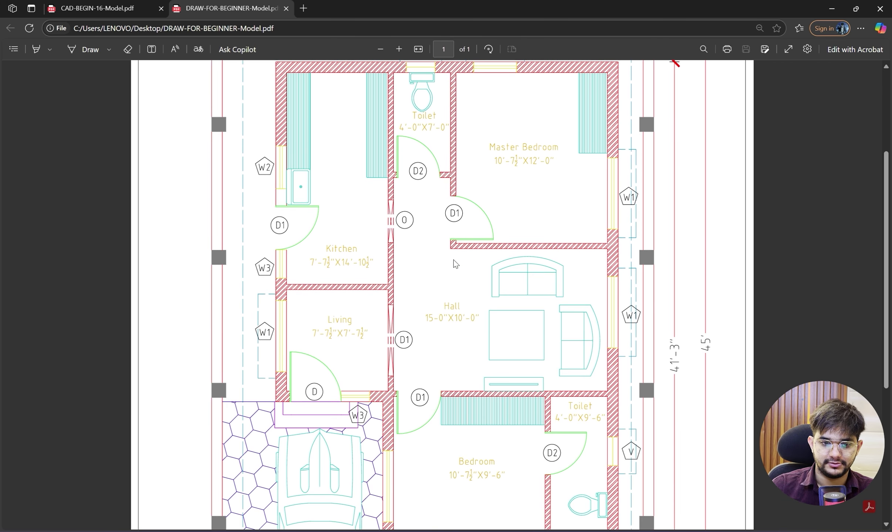
pyautogui.scroll(5, 453, 260)
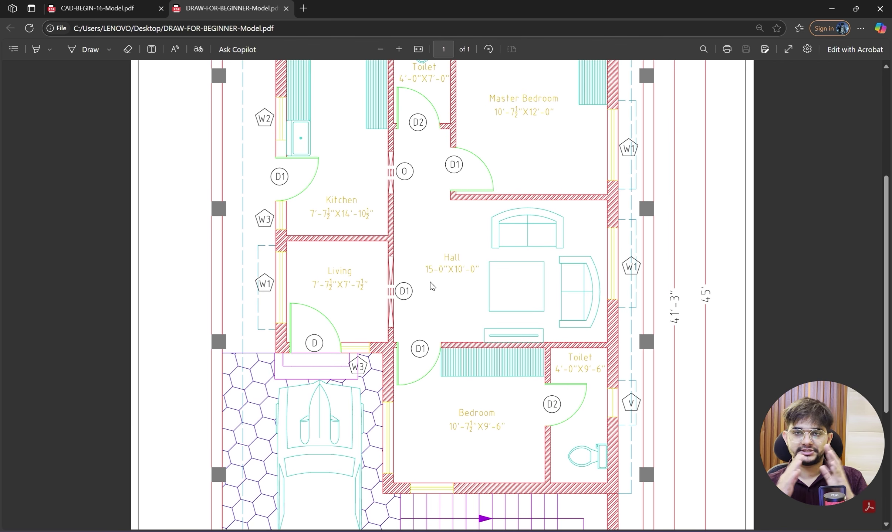